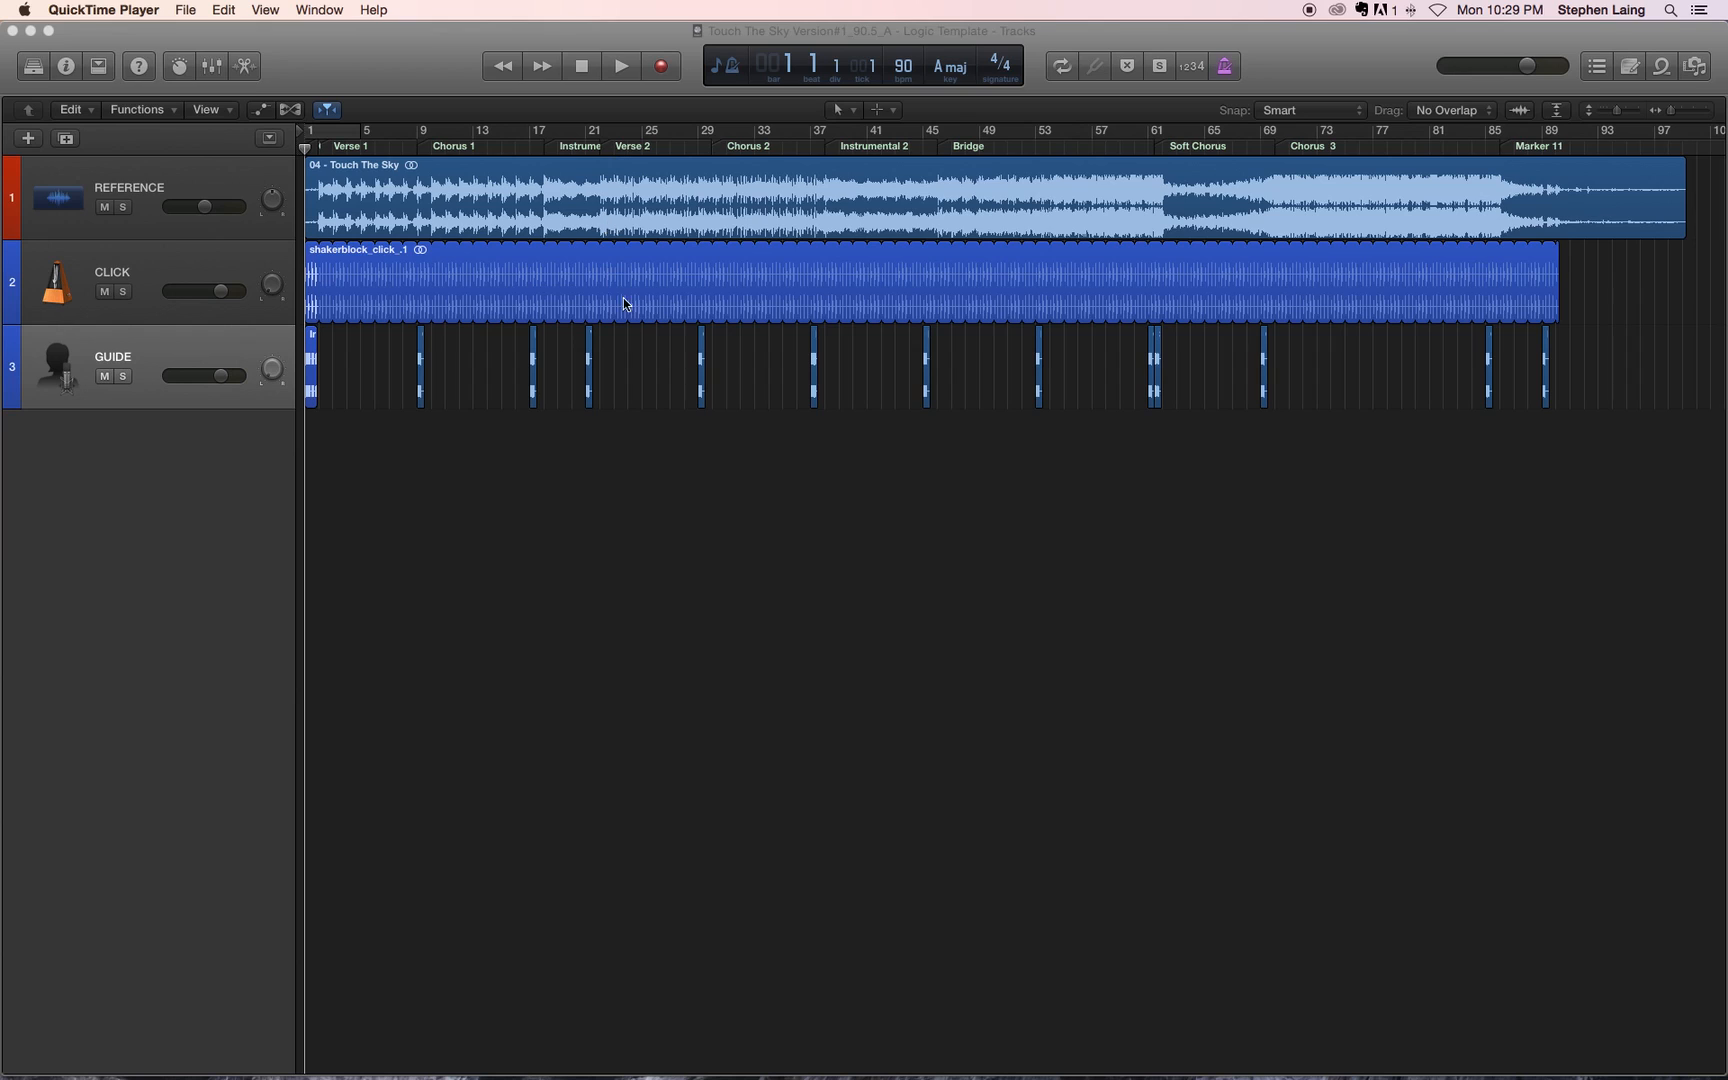
Step: Play the song from bar 9 to compare the guide cue's timing with the Chorus 1 marker
{"action": "scroll", "coordinate": [738, 285], "scroll_direction": "up", "scroll_amount": 10}
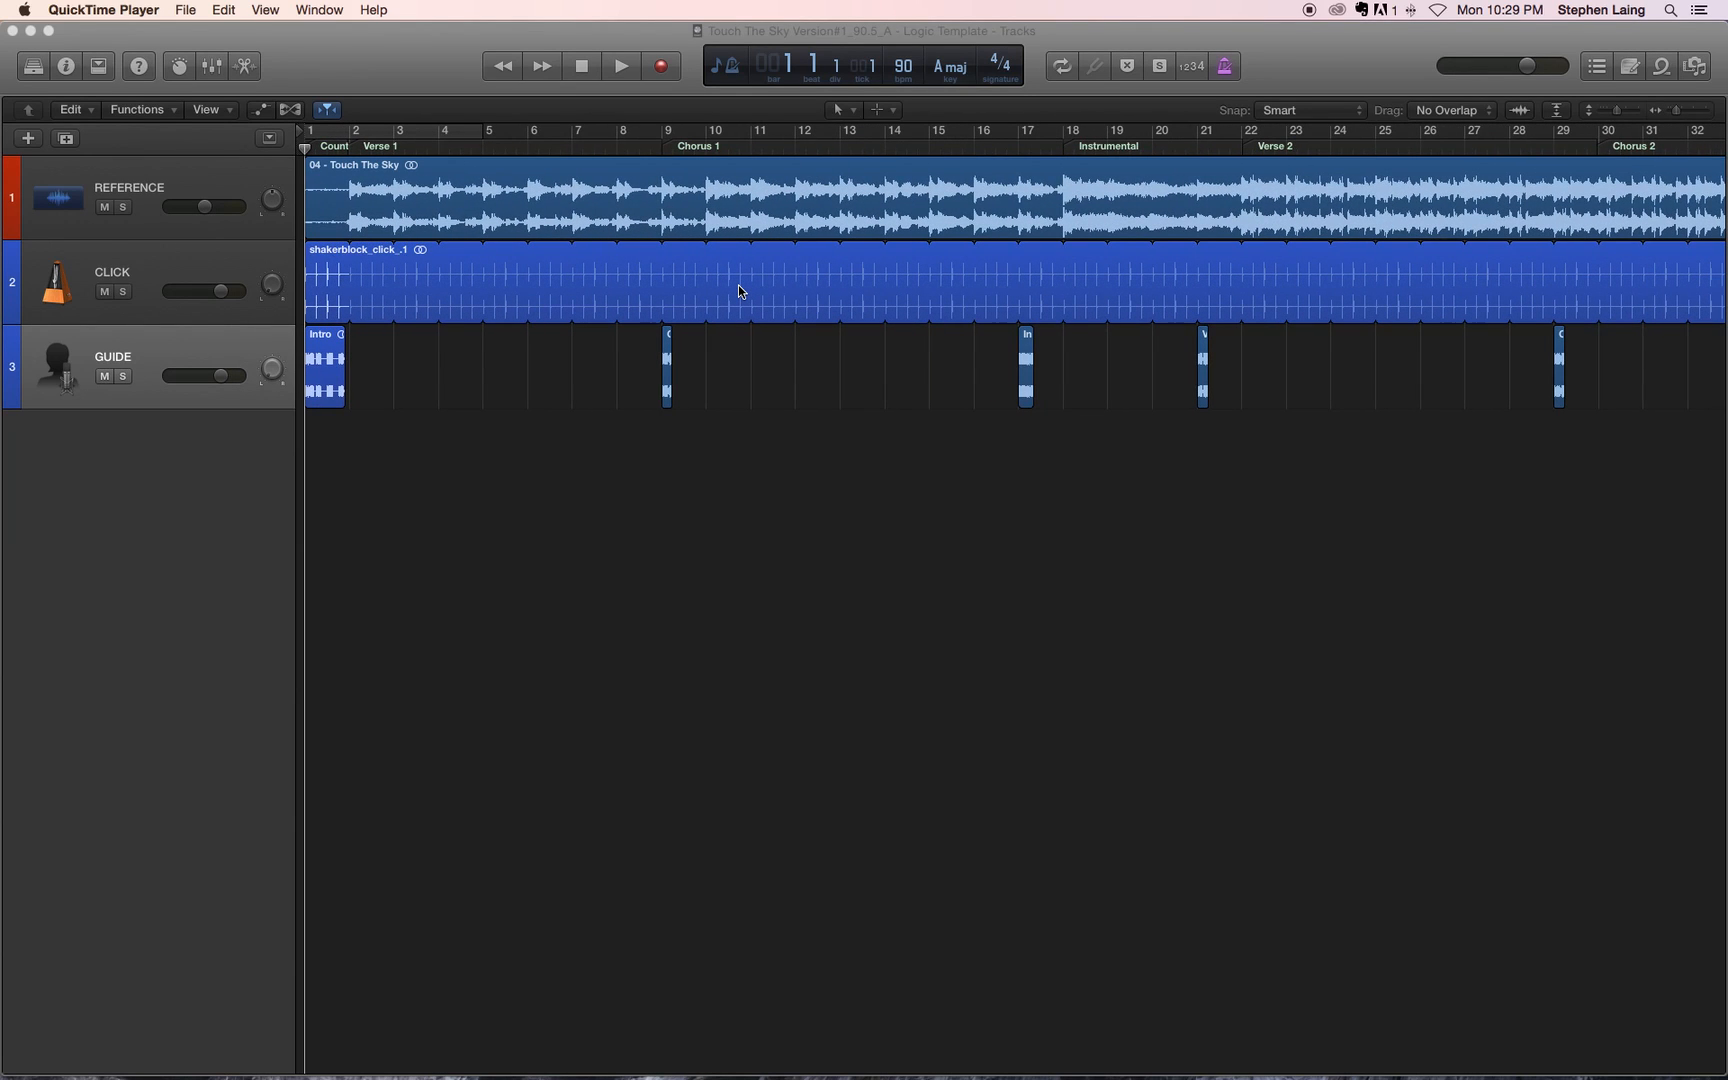
{"action": "scroll", "coordinate": [738, 285], "scroll_direction": "up", "scroll_amount": 4}
{"action": "left_click", "coordinate": [725, 140]}
{"action": "left_click", "coordinate": [785, 145]}
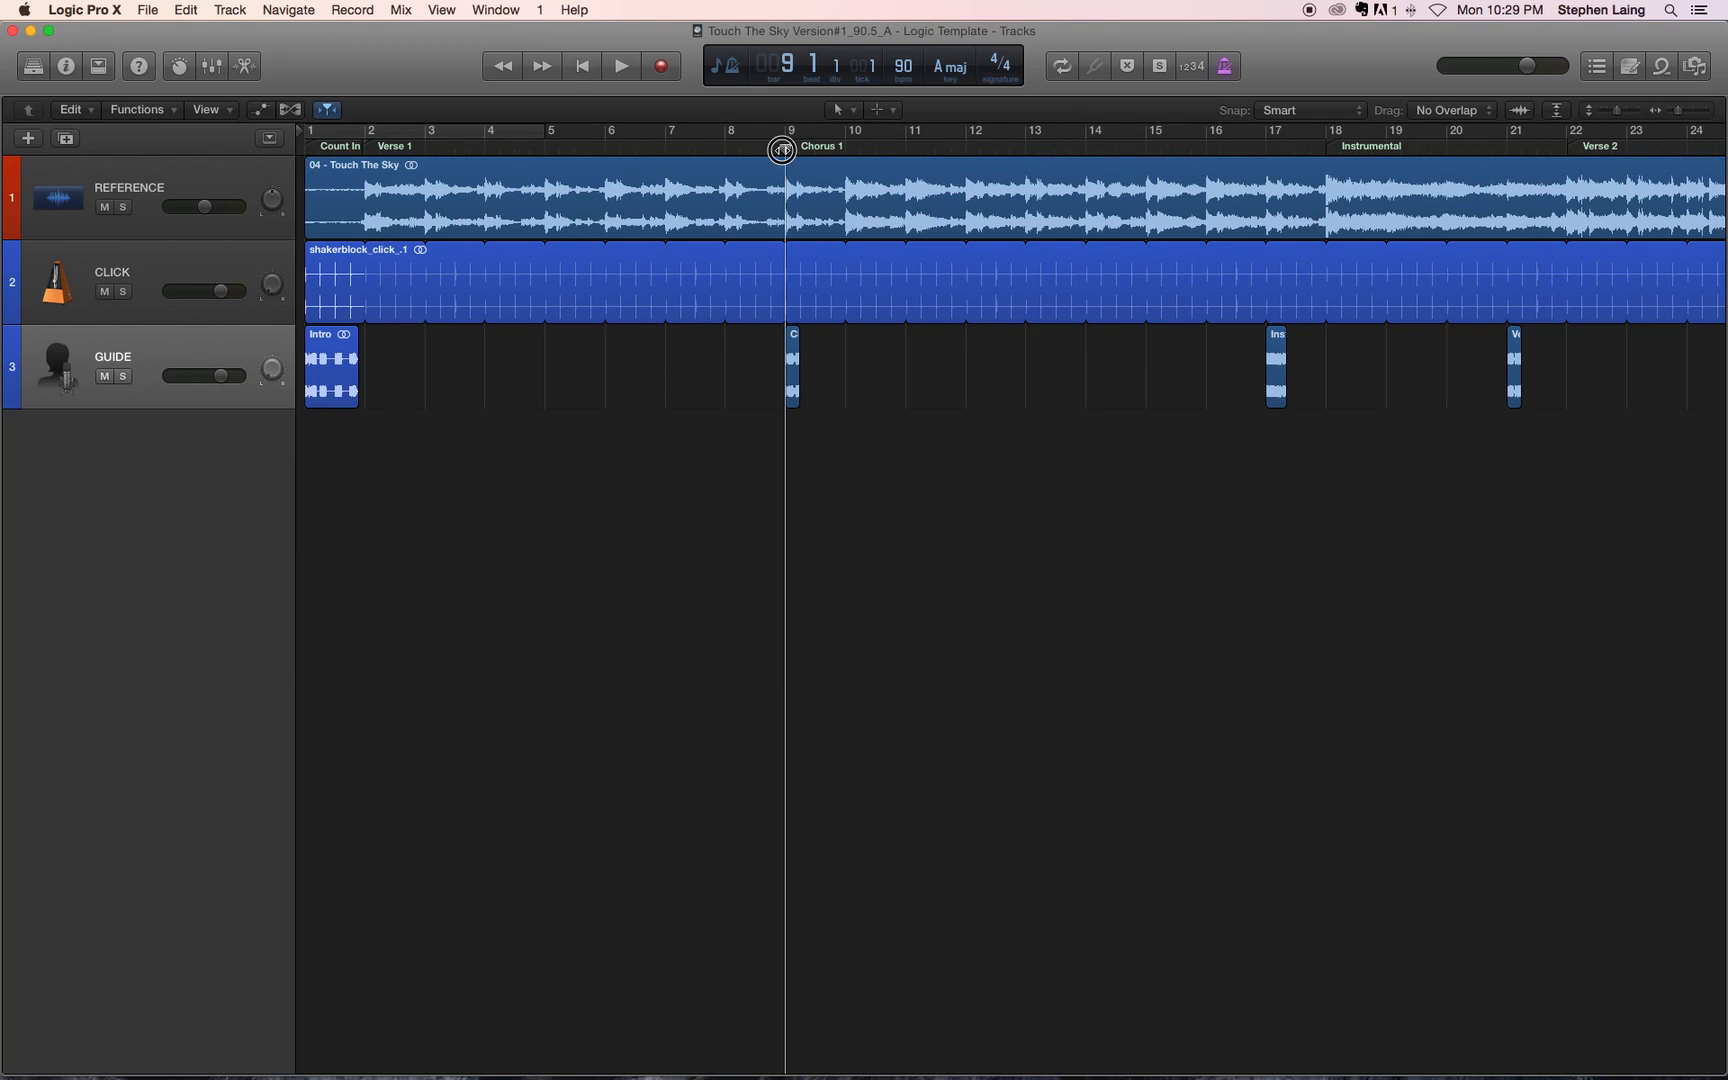
{"action": "key", "text": "space"}
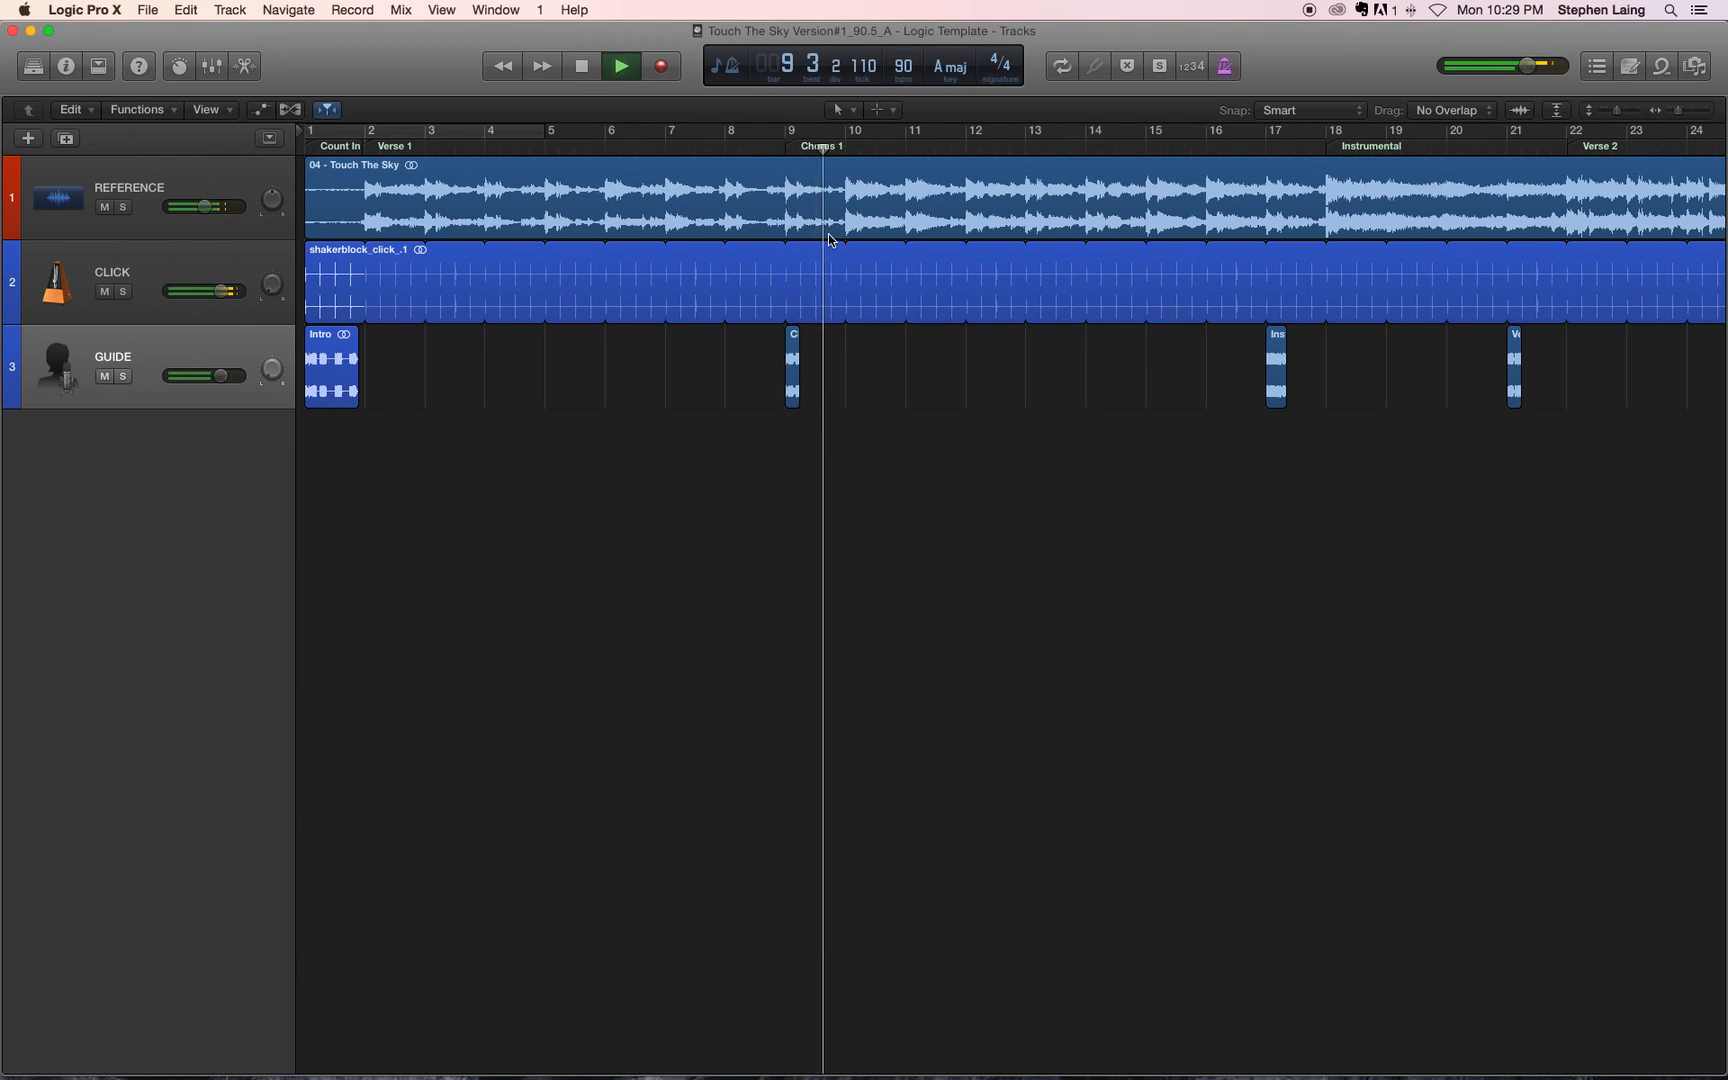
{"action": "key", "text": "space"}
{"action": "left_click", "coordinate": [788, 149]}
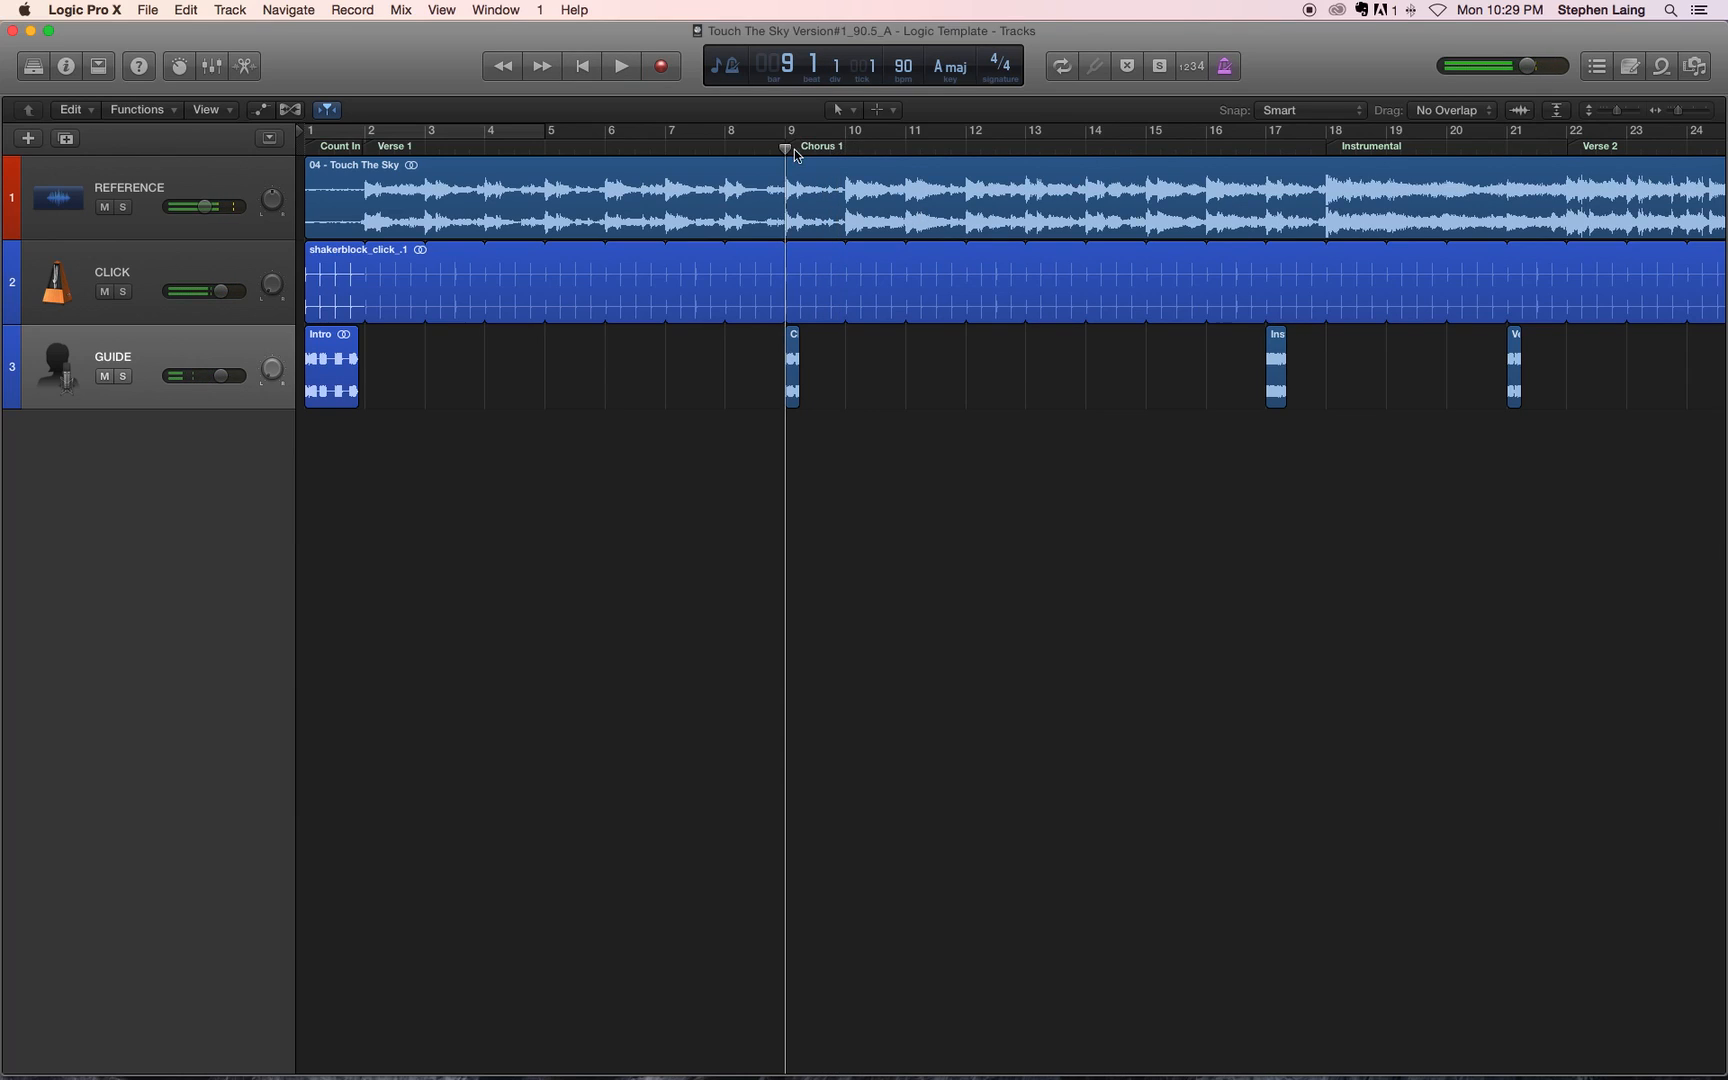
{"action": "left_click", "coordinate": [754, 147]}
{"action": "left_click", "coordinate": [786, 150]}
{"action": "left_click", "coordinate": [815, 149]}
{"action": "left_click", "coordinate": [756, 148]}
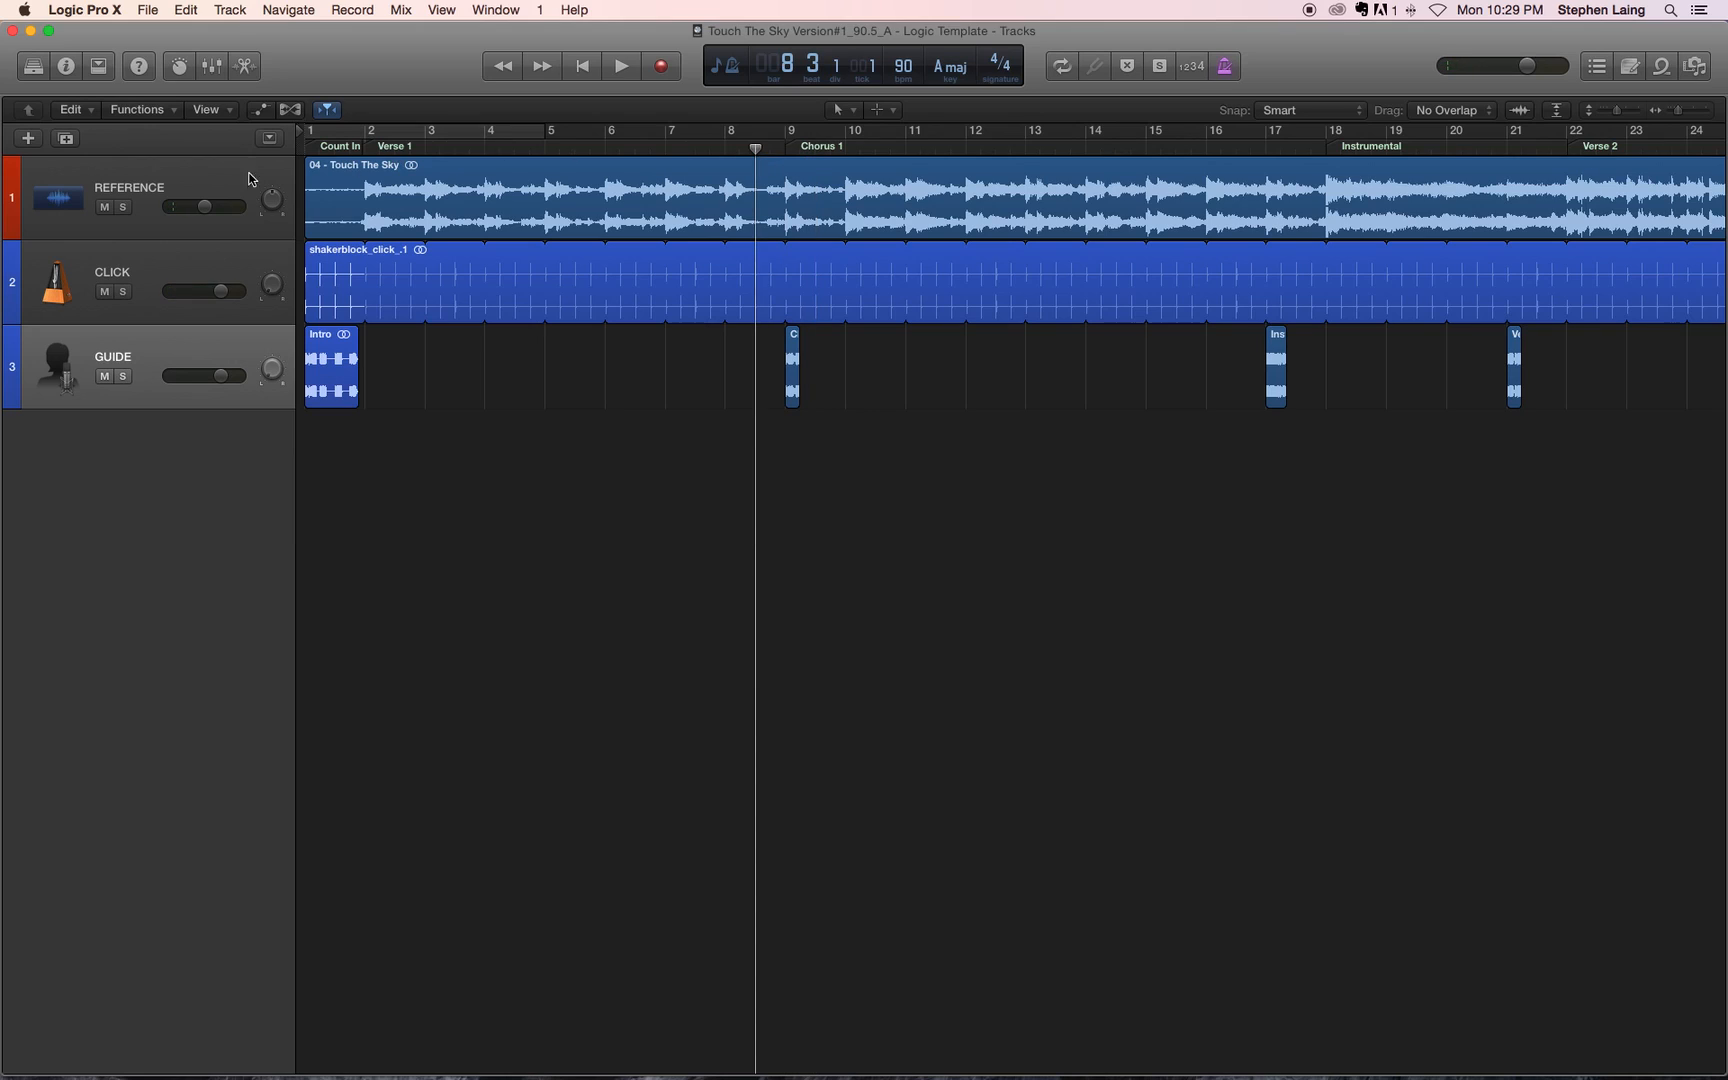
Step: Show the global tracks and move the start of the Chorus 1 marker to bar 10
{"action": "left_click", "coordinate": [269, 141]}
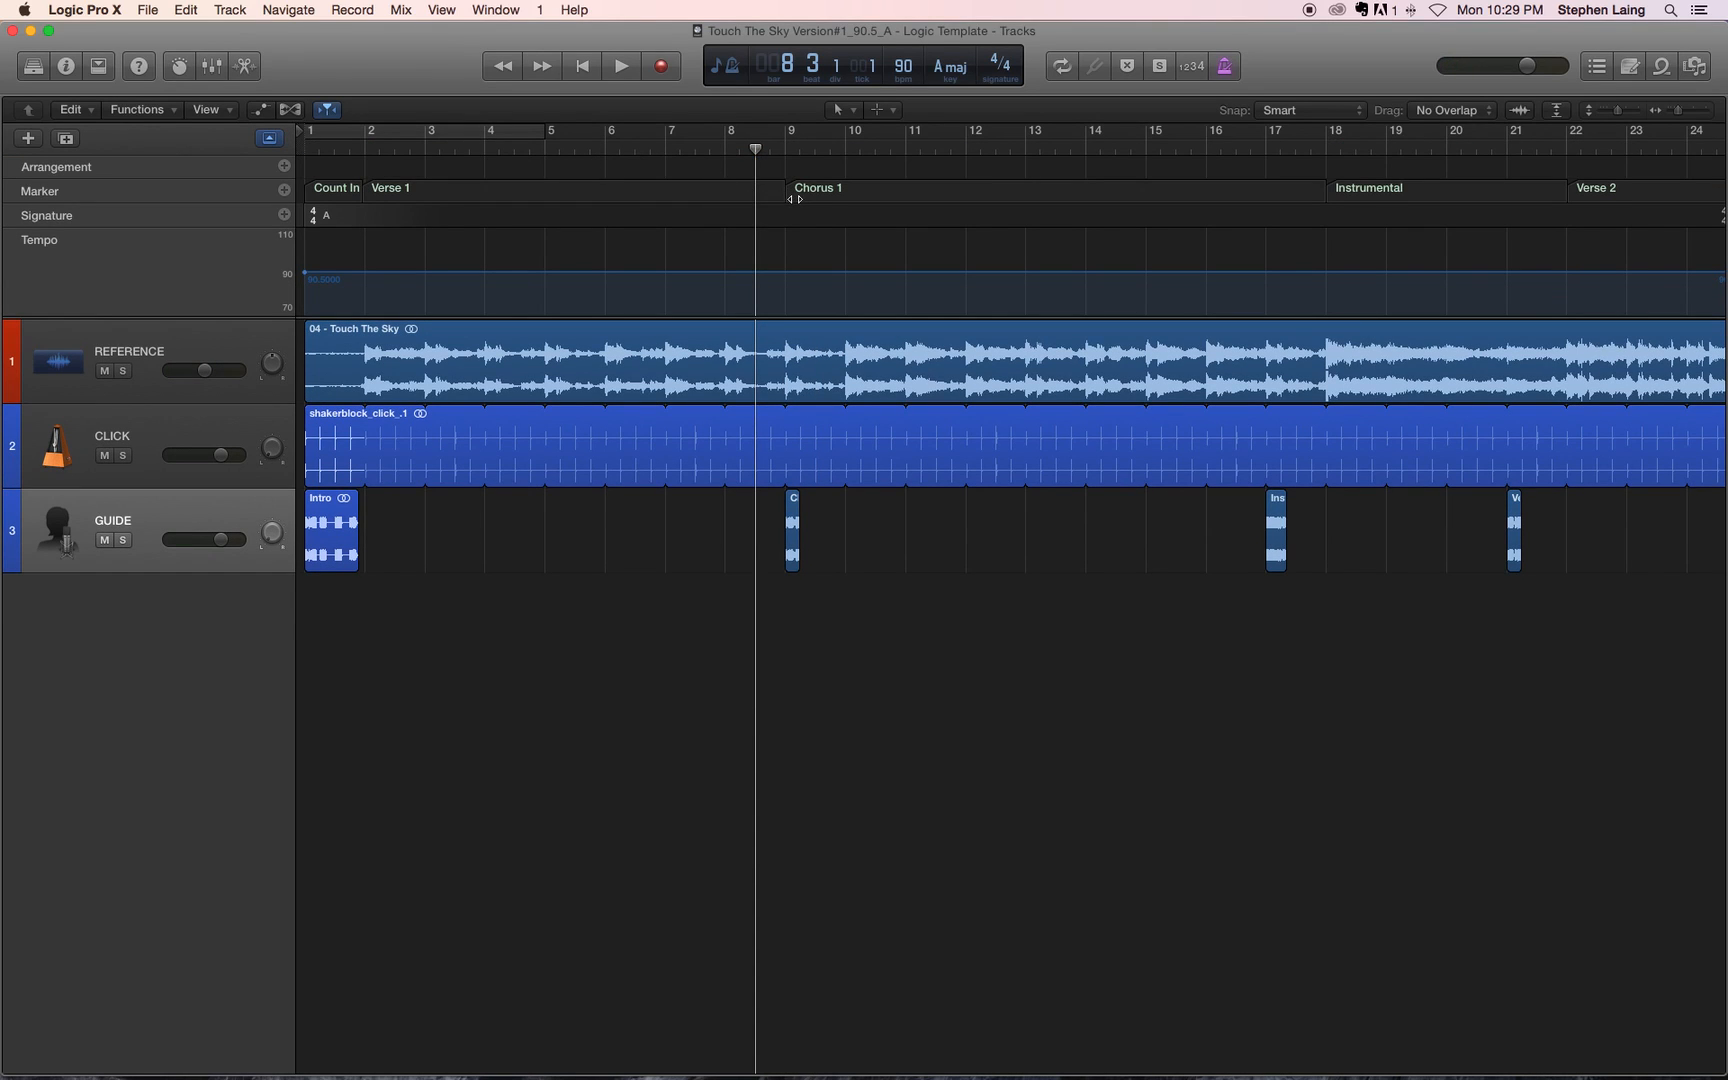
{"action": "left_click_drag", "start_coordinate": [787, 198], "coordinate": [852, 196]}
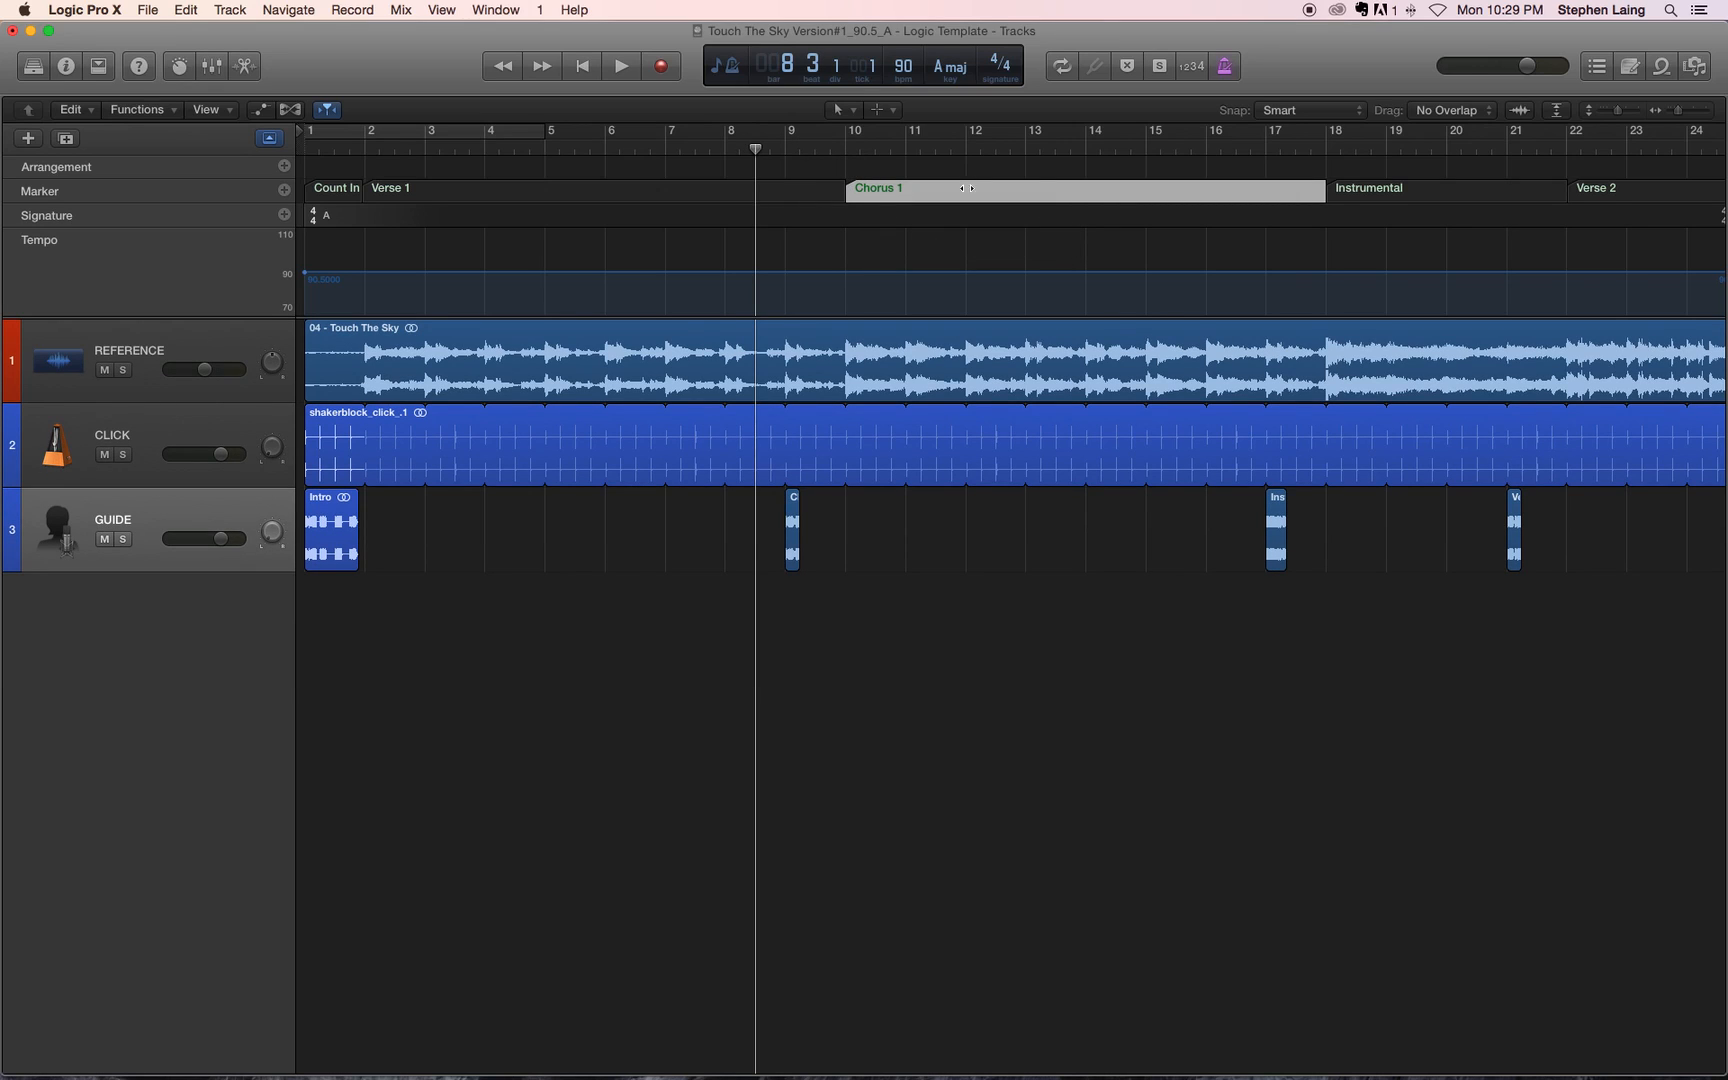
Step: Check the remaining section markers along the timeline and delete Marker 11 at the end of the song
{"action": "scroll", "coordinate": [960, 250], "scroll_direction": "right", "scroll_amount": 10}
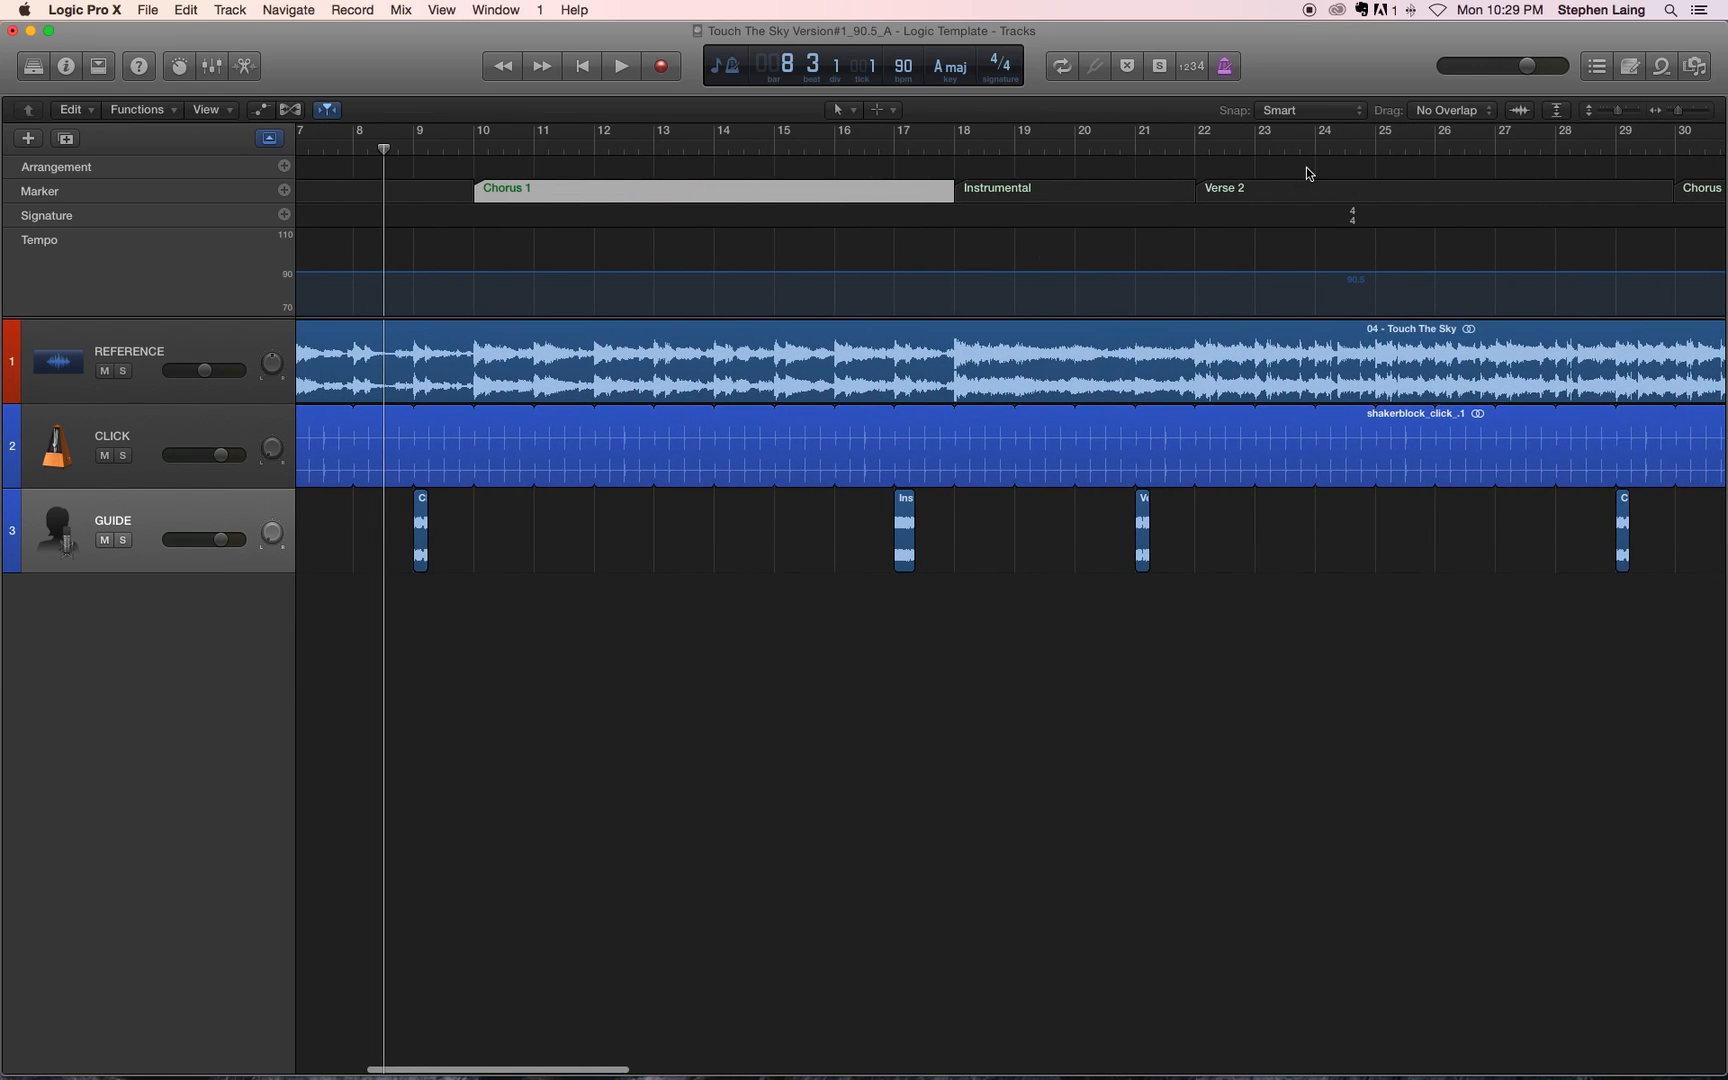
{"action": "left_click", "coordinate": [904, 157]}
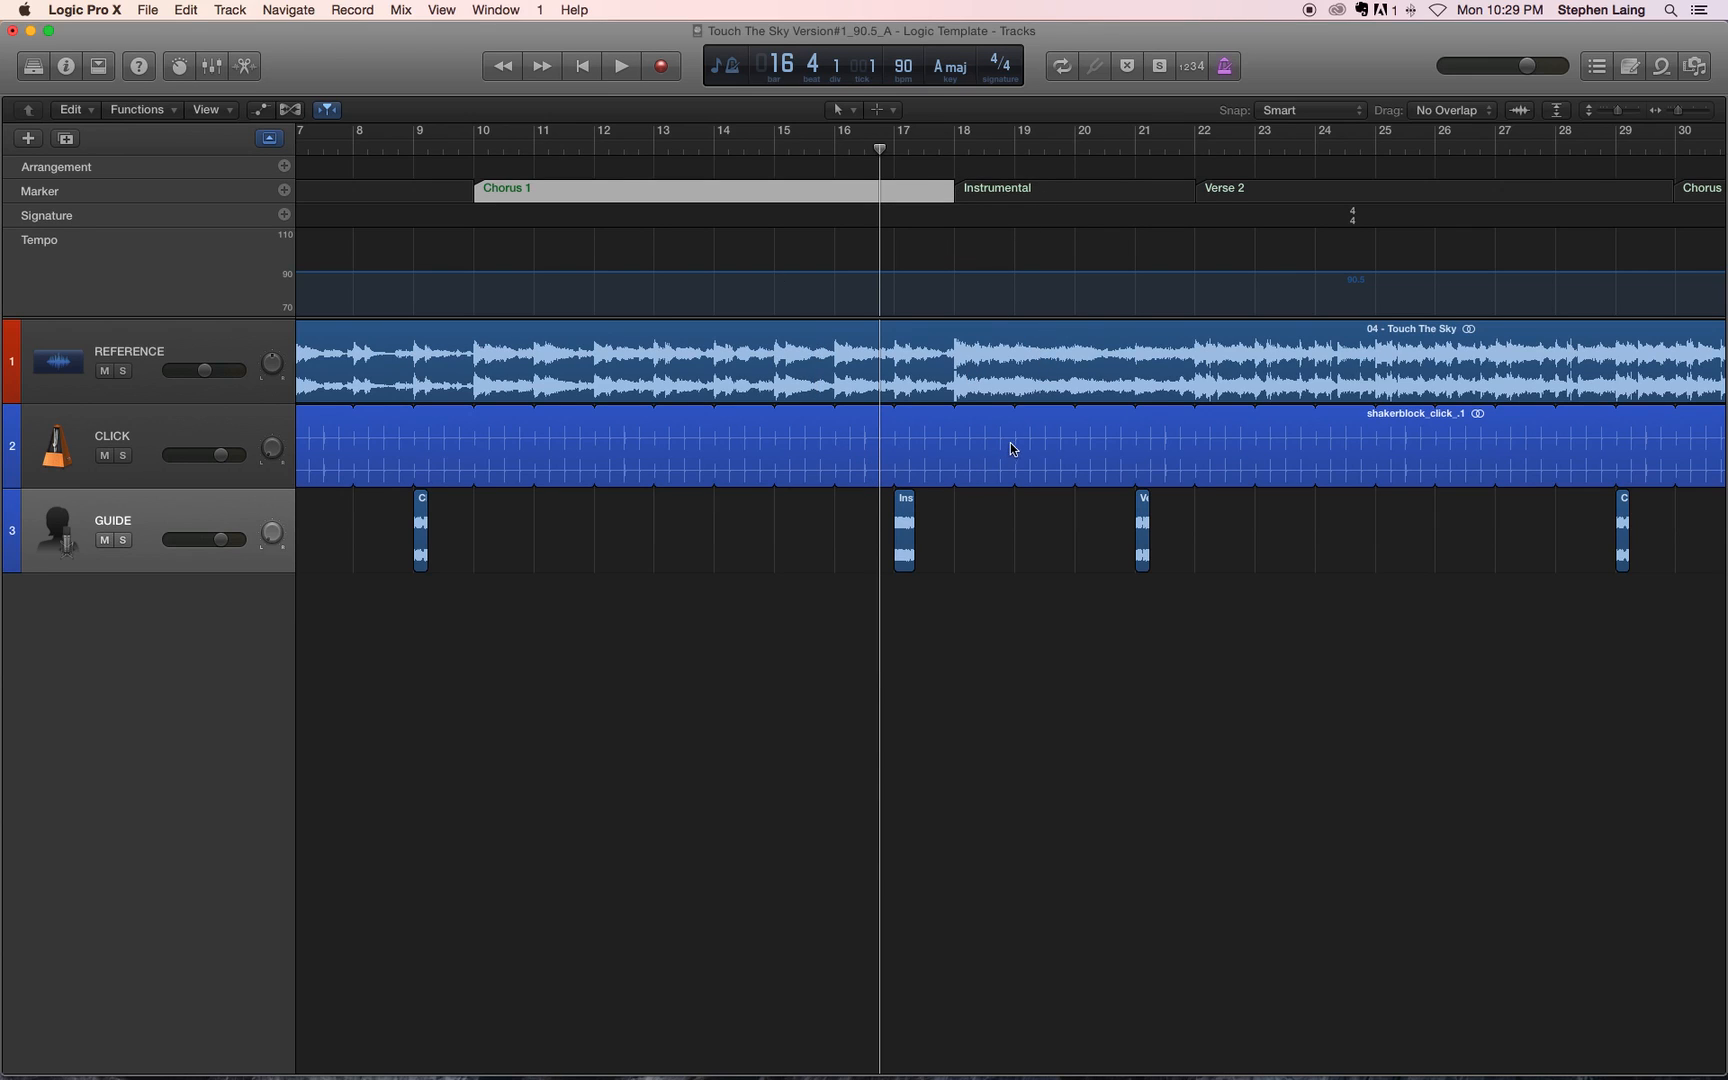
{"action": "scroll", "coordinate": [1120, 336], "scroll_direction": "right", "scroll_amount": 6}
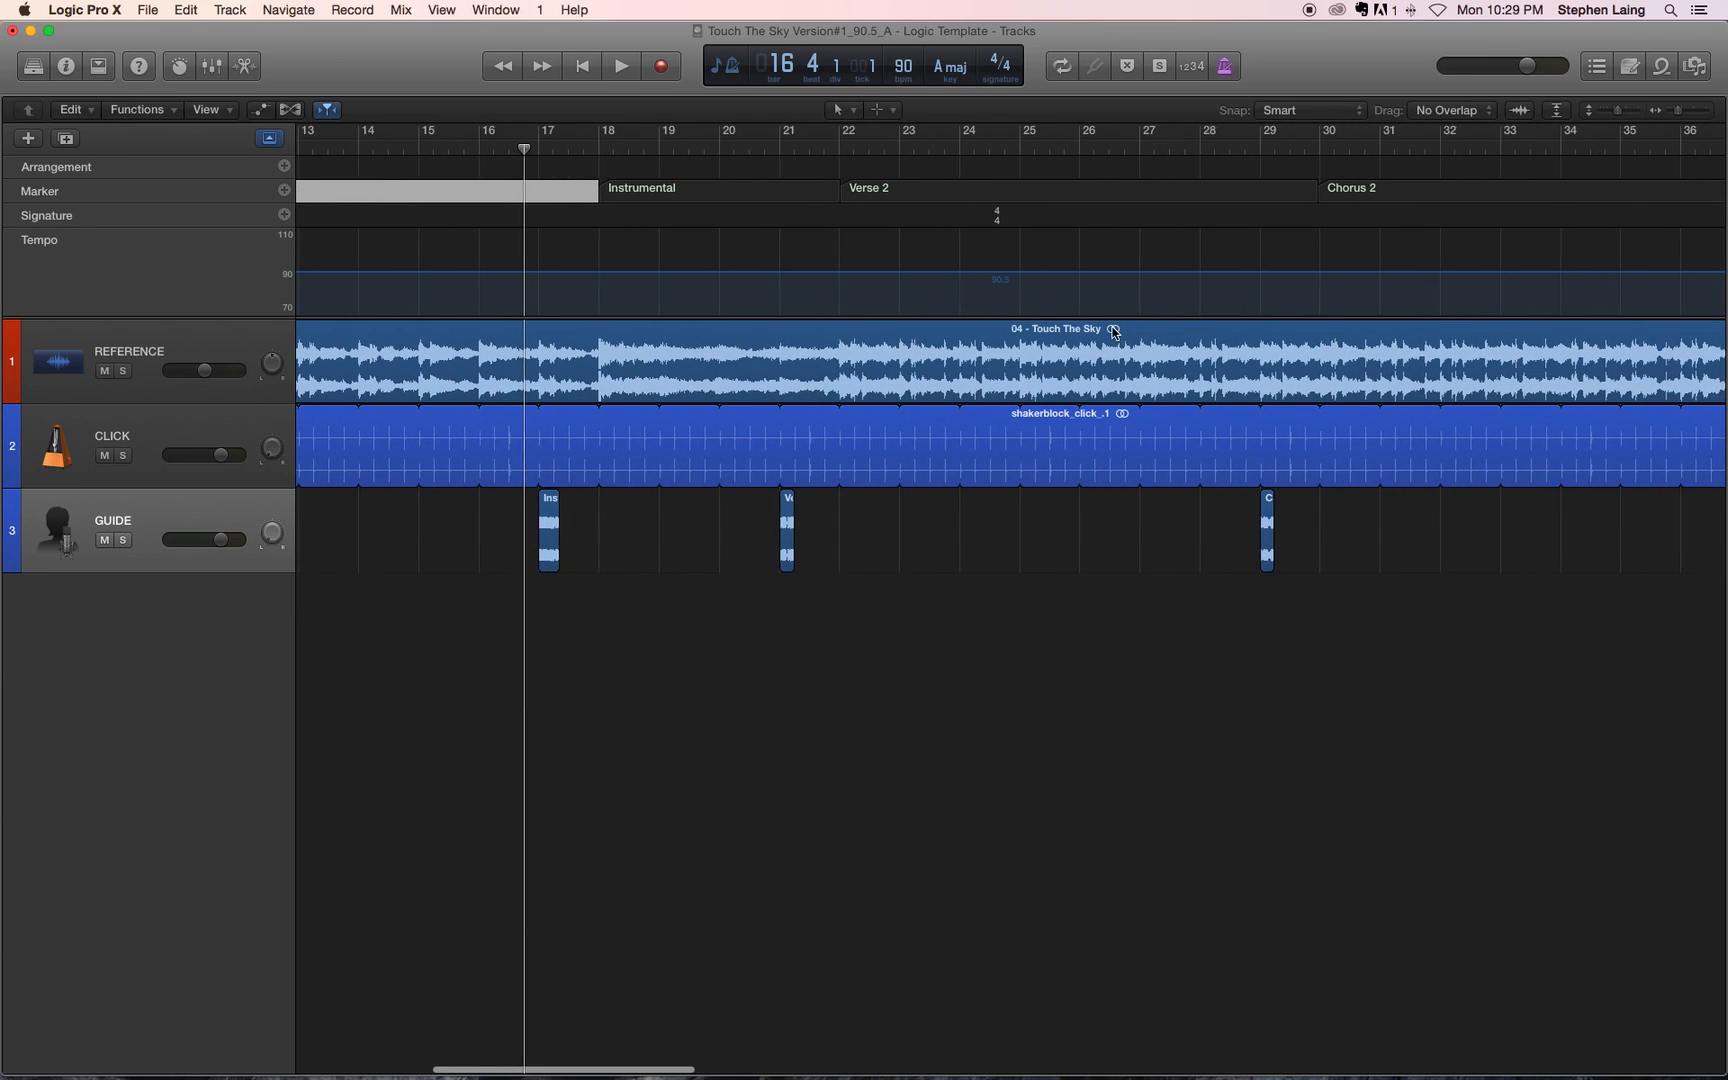
{"action": "scroll", "coordinate": [1117, 336], "scroll_direction": "right", "scroll_amount": 6}
{"action": "key", "text": "super+Left"}
{"action": "key", "text": "super+Left"}
{"action": "key", "text": "super+Left"}
{"action": "key", "text": "super+Left"}
{"action": "key", "text": "super+Left"}
{"action": "key", "text": "super+Right"}
{"action": "key", "text": "super+Right"}
{"action": "key", "text": "super+Right"}
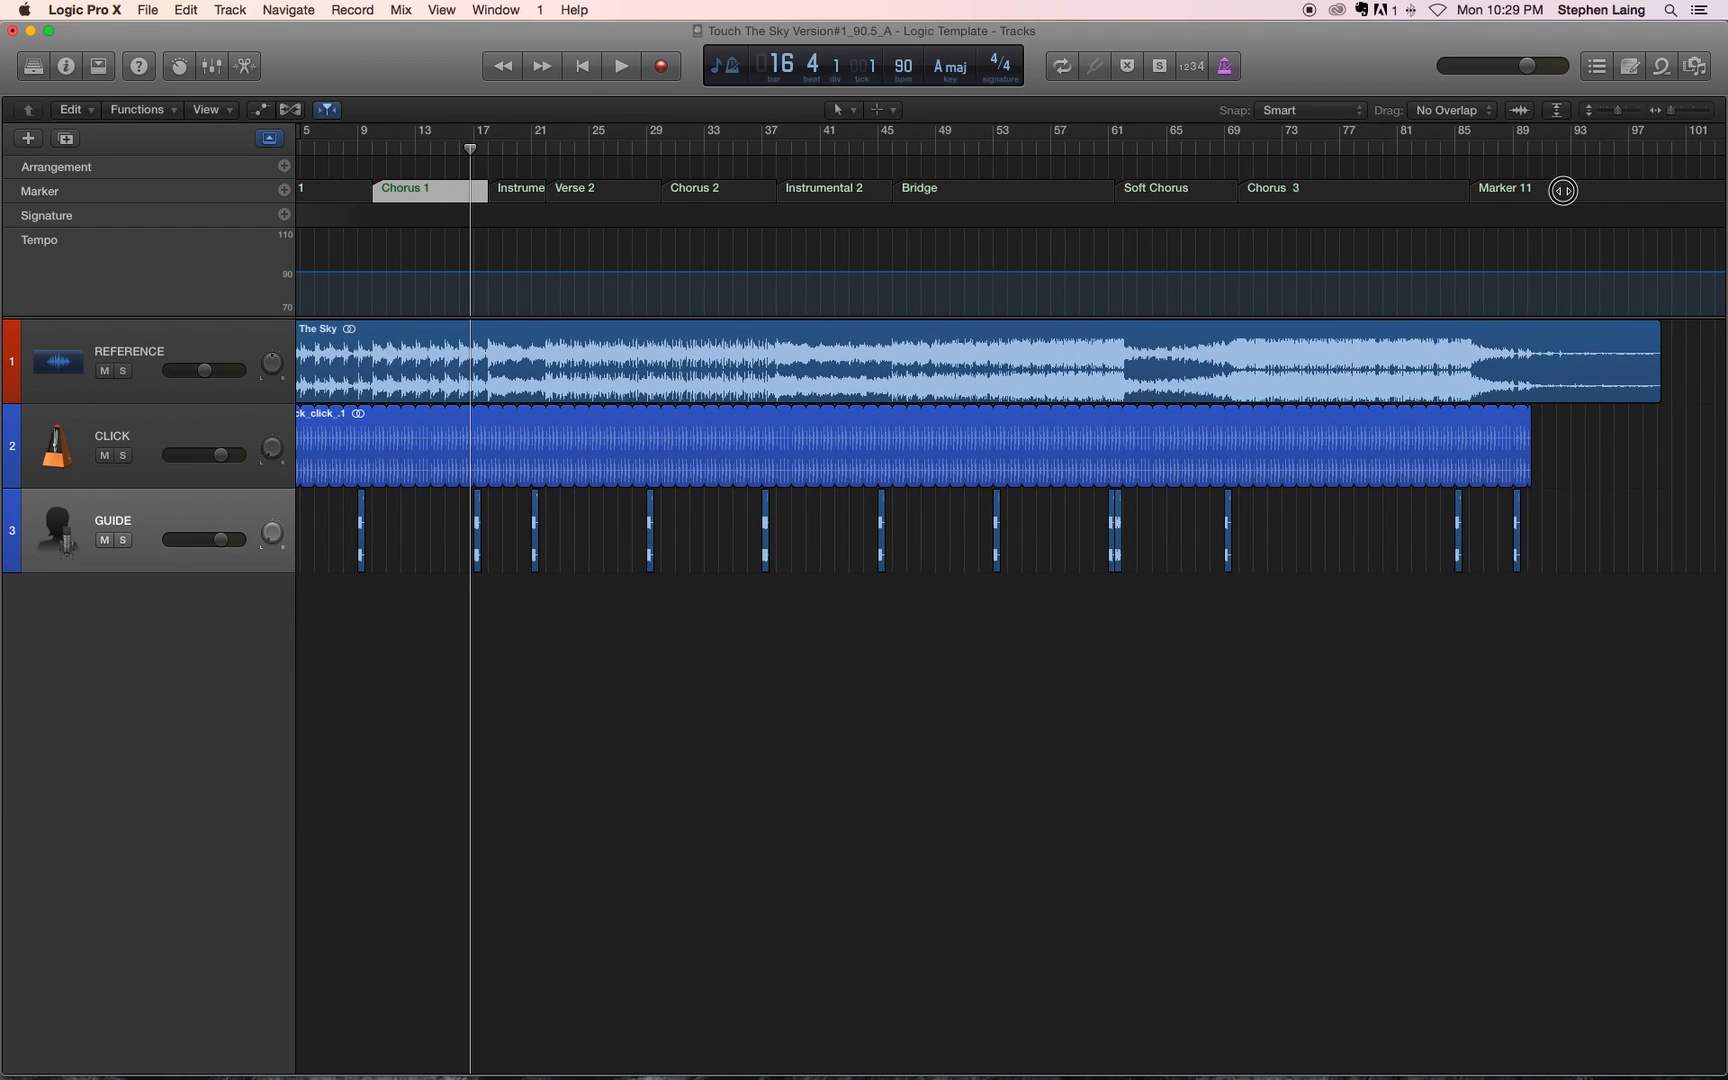
{"action": "left_click", "coordinate": [1563, 190]}
{"action": "key", "text": "Delete"}
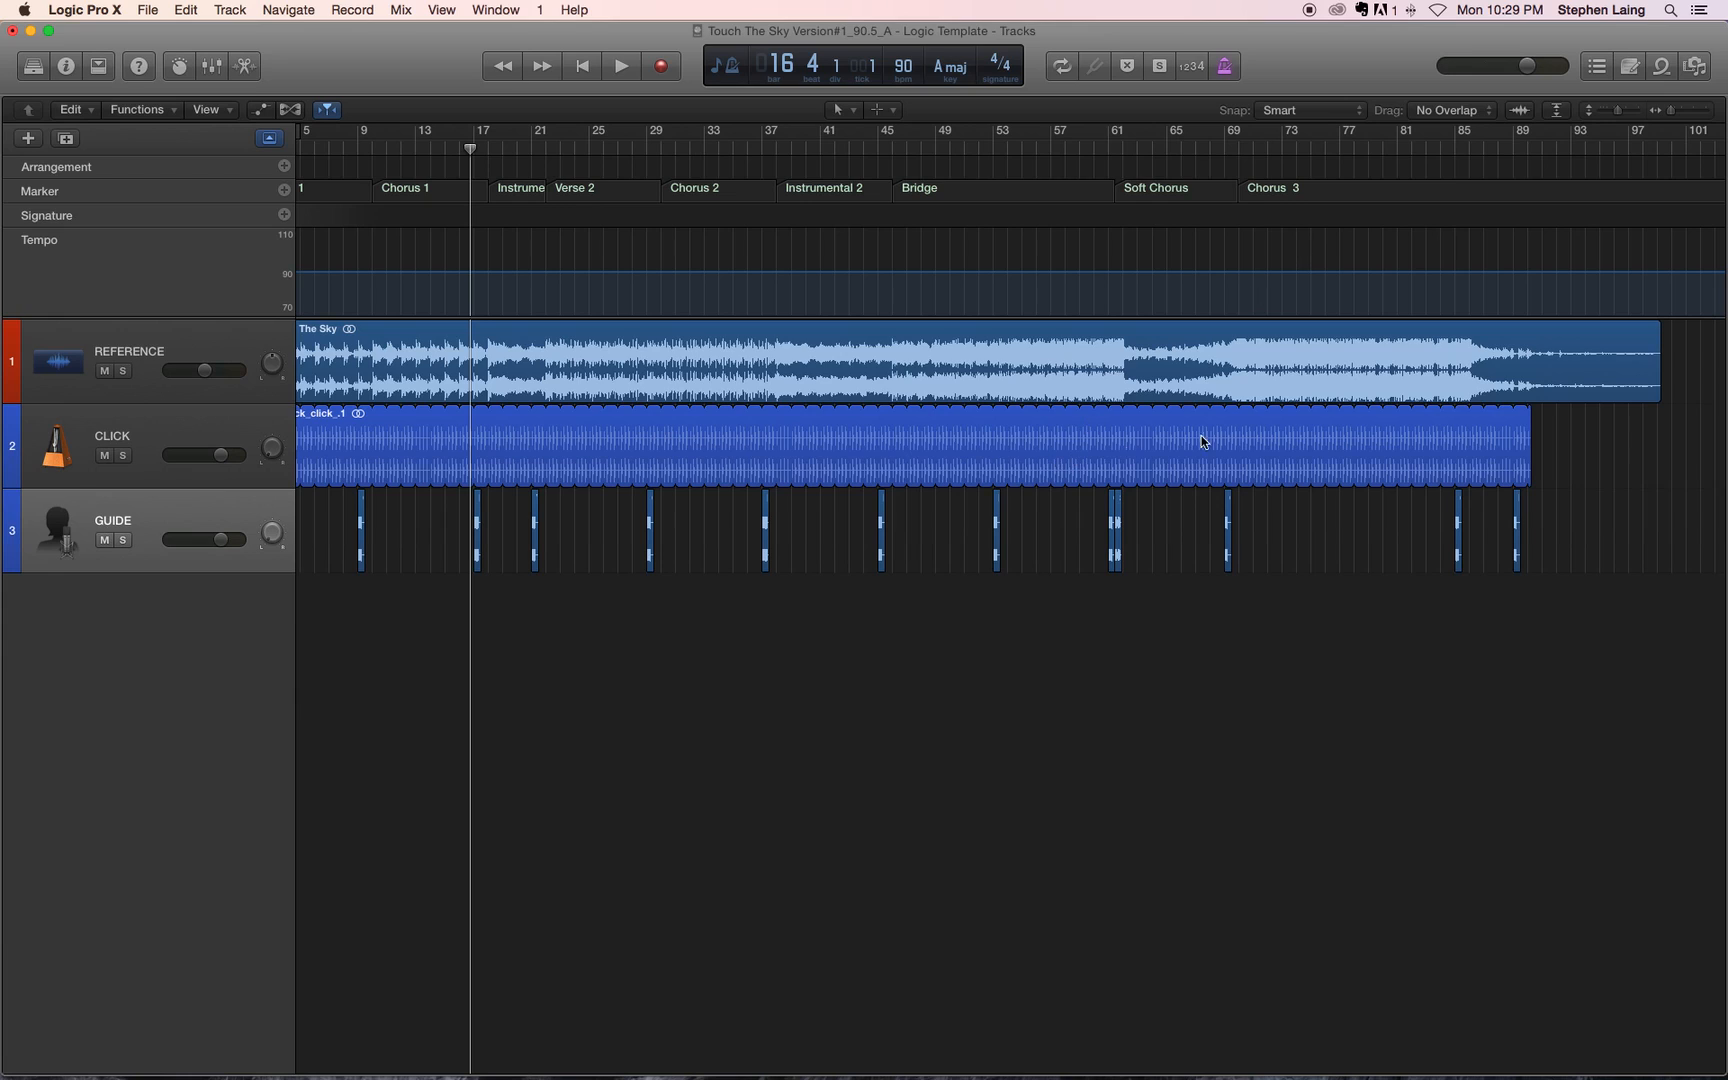
{"action": "scroll", "coordinate": [1253, 424], "scroll_direction": "right", "scroll_amount": 1}
{"action": "scroll", "coordinate": [1250, 425], "scroll_direction": "left", "scroll_amount": 3}
{"action": "scroll", "coordinate": [1258, 426], "scroll_direction": "right", "scroll_amount": 1}
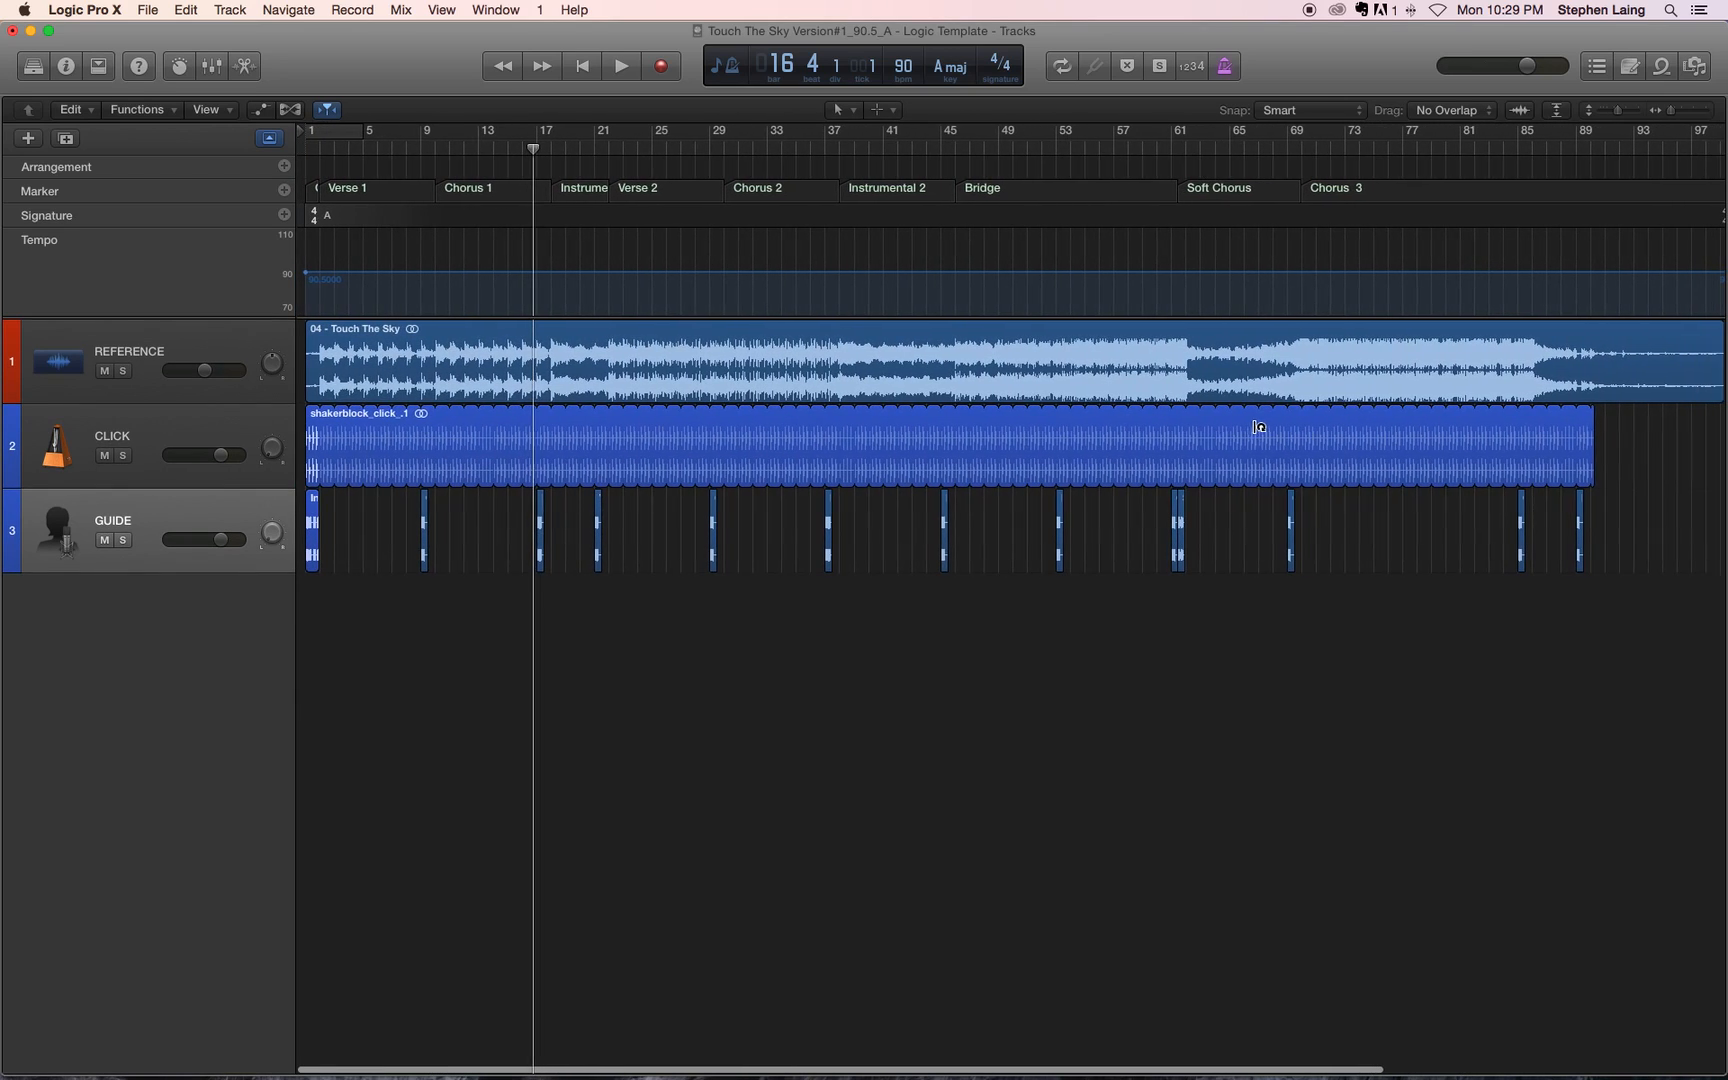
{"action": "key", "text": "super+Left"}
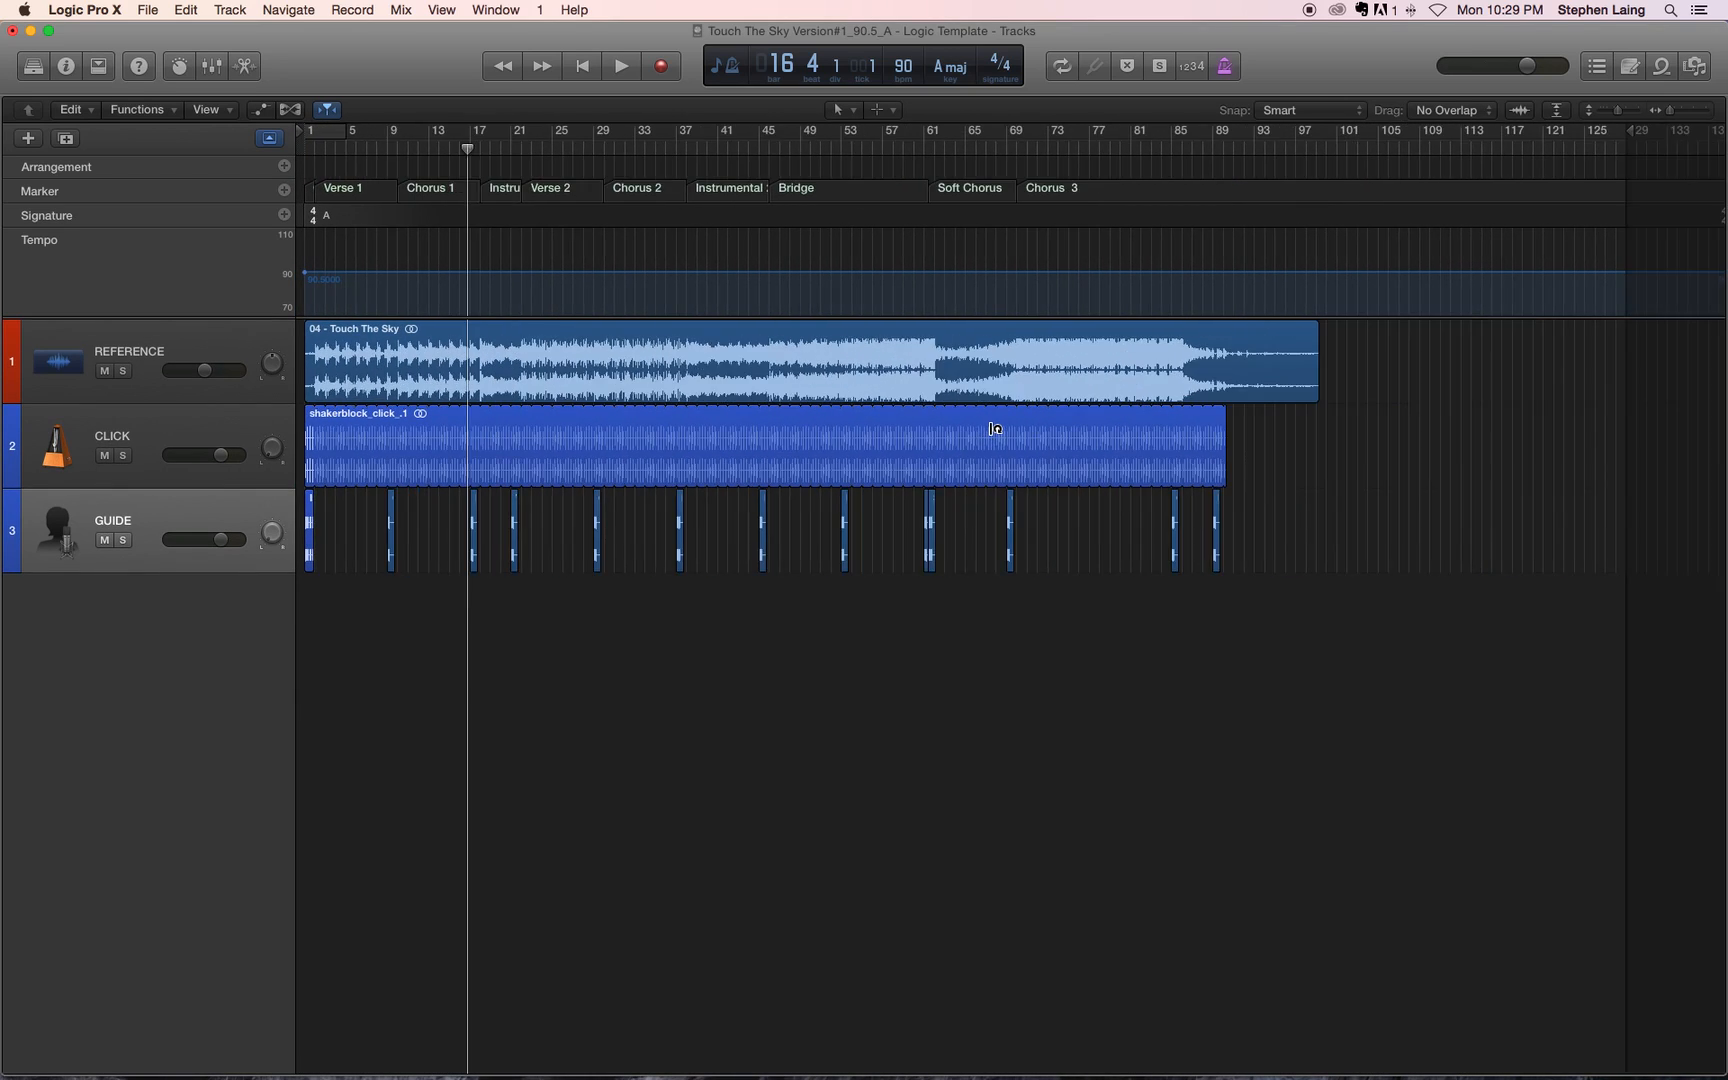
{"action": "key", "text": "super+Right"}
{"action": "key", "text": "super+Right"}
{"action": "key", "text": "super+Right"}
{"action": "key", "text": "super+Right"}
{"action": "key", "text": "super+Right"}
{"action": "key", "text": "super+Right"}
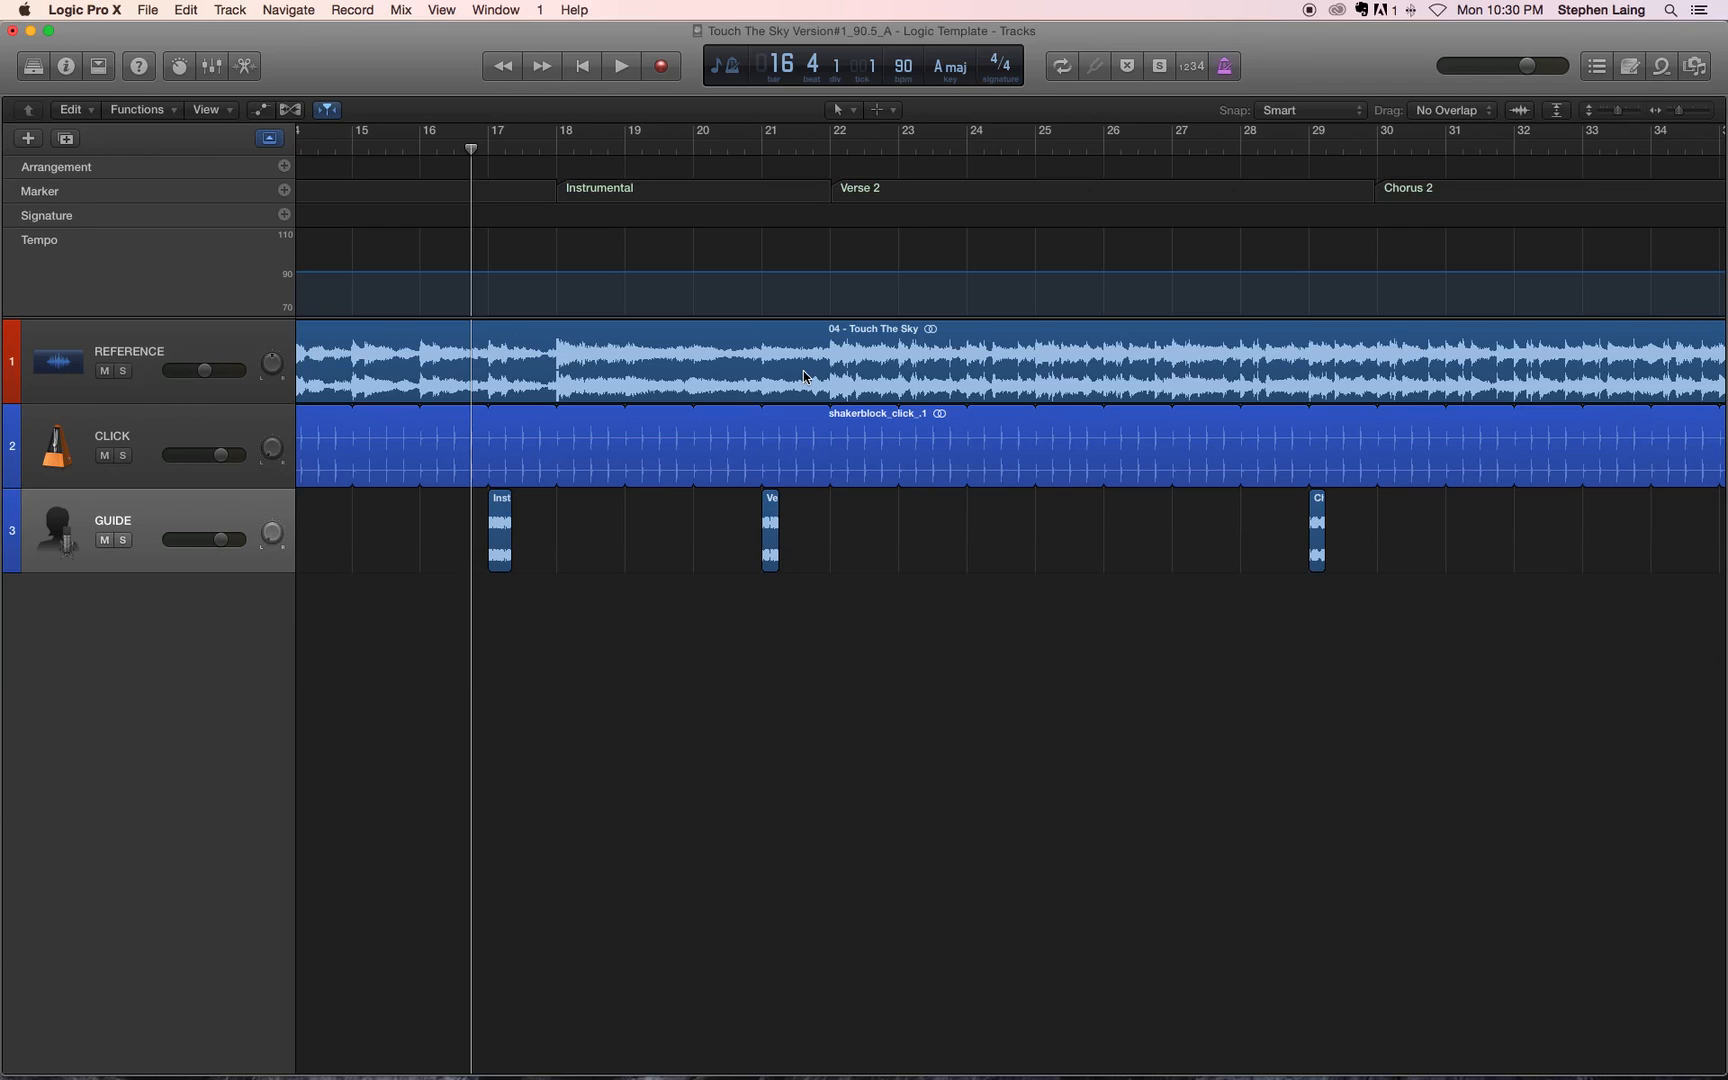
Step: Switch to the Finder desktop, open LOGIC PRO X BACKTRACK_TEMPLATE FOLDER and check the contents of its 02_Source folder
{"action": "key", "text": "ctrl+Left"}
{"action": "left_click", "coordinate": [1627, 214]}
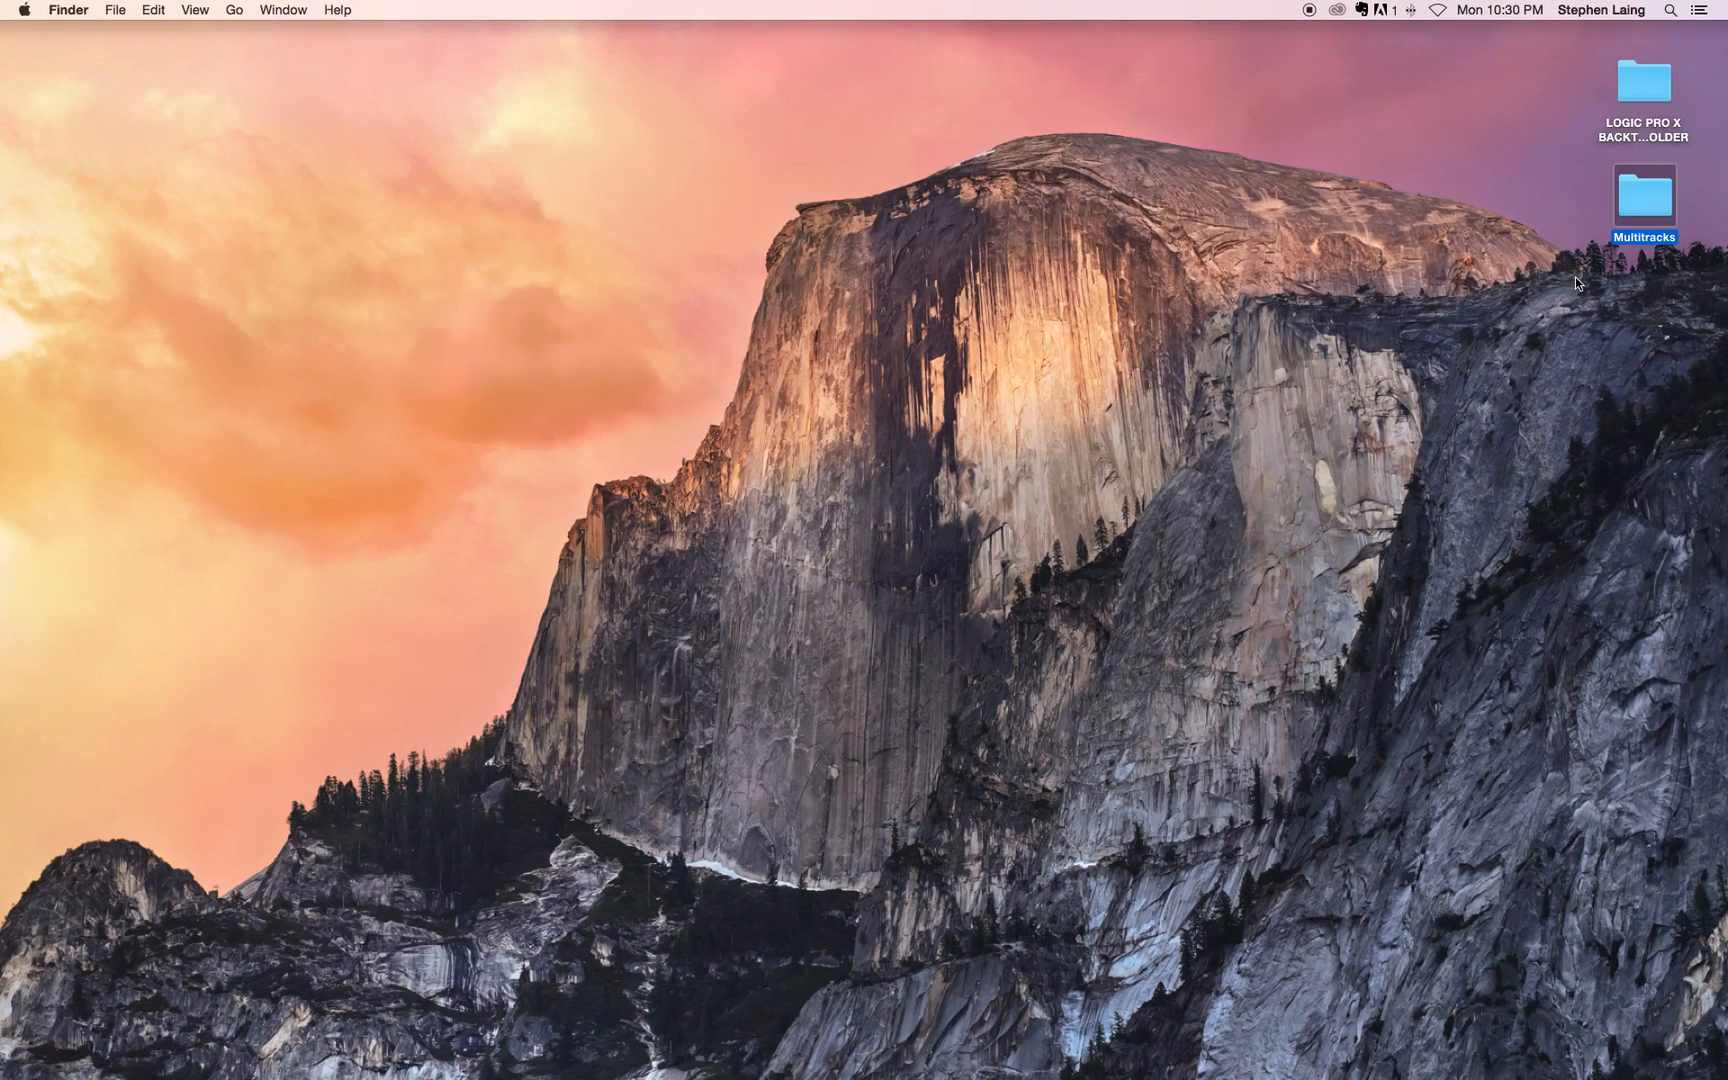
{"action": "double_click", "coordinate": [1645, 92]}
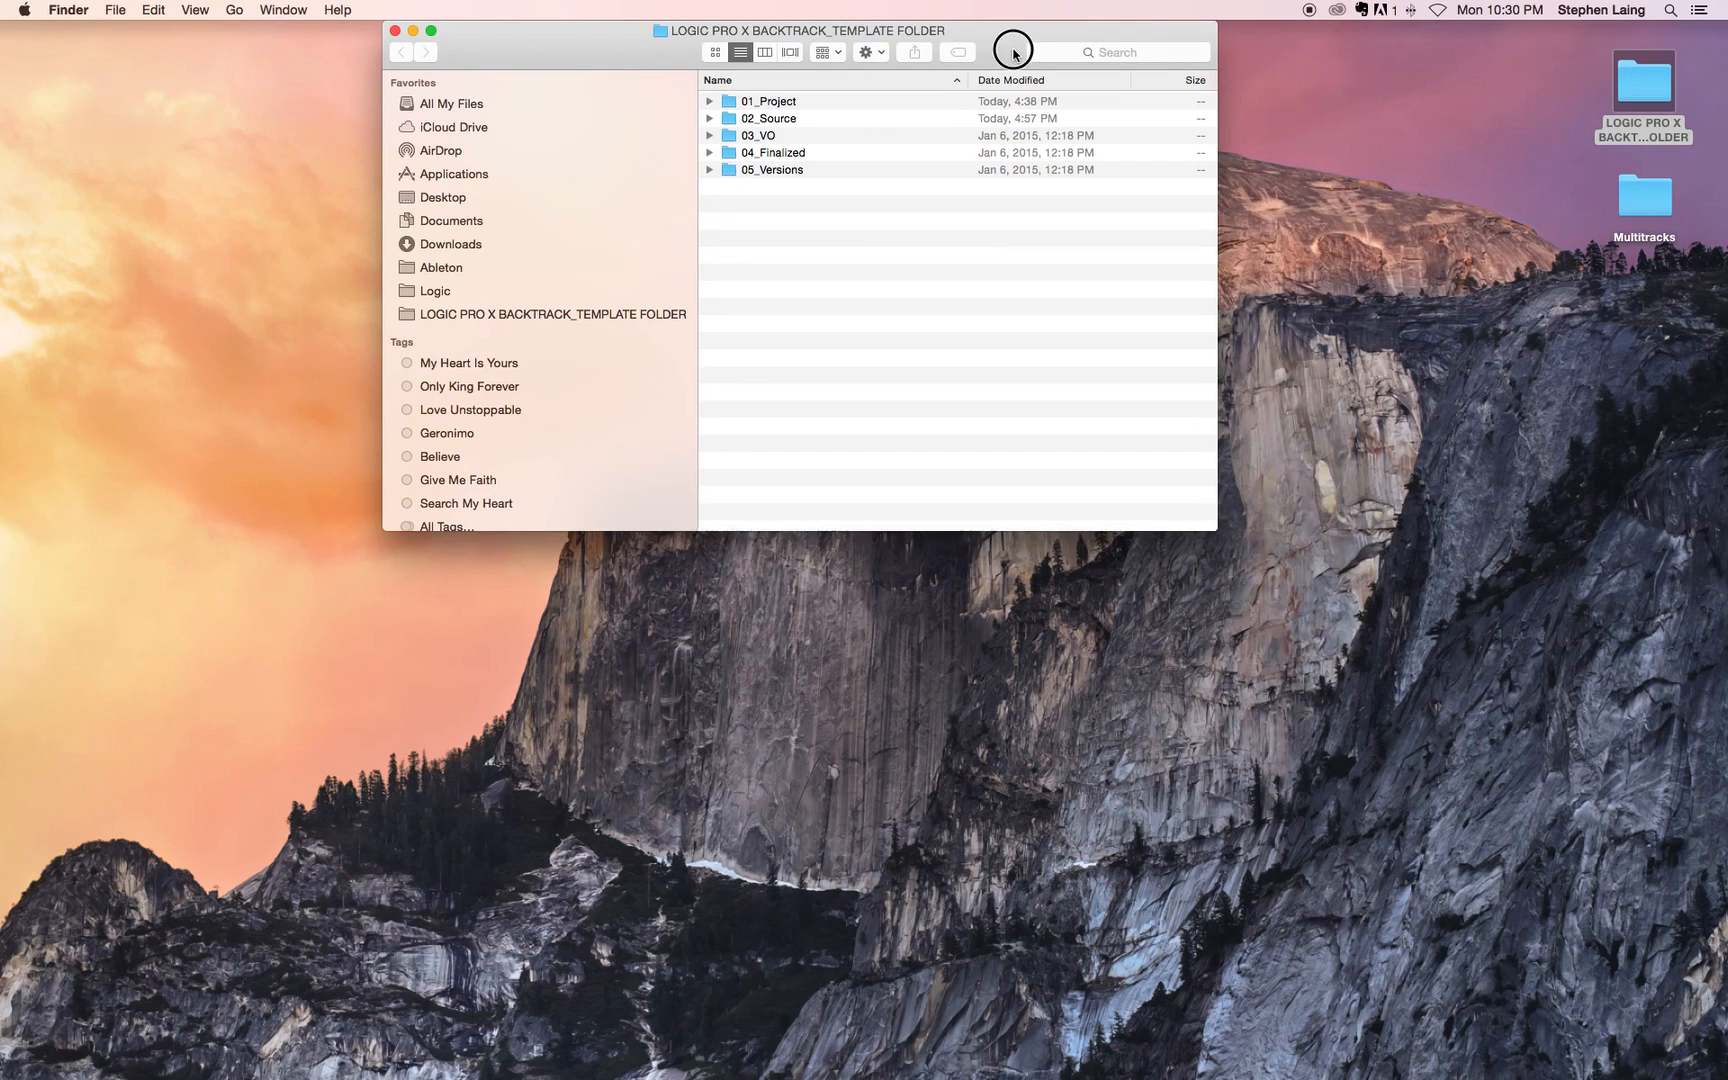
{"action": "left_click_drag", "start_coordinate": [1012, 48], "coordinate": [984, 34]}
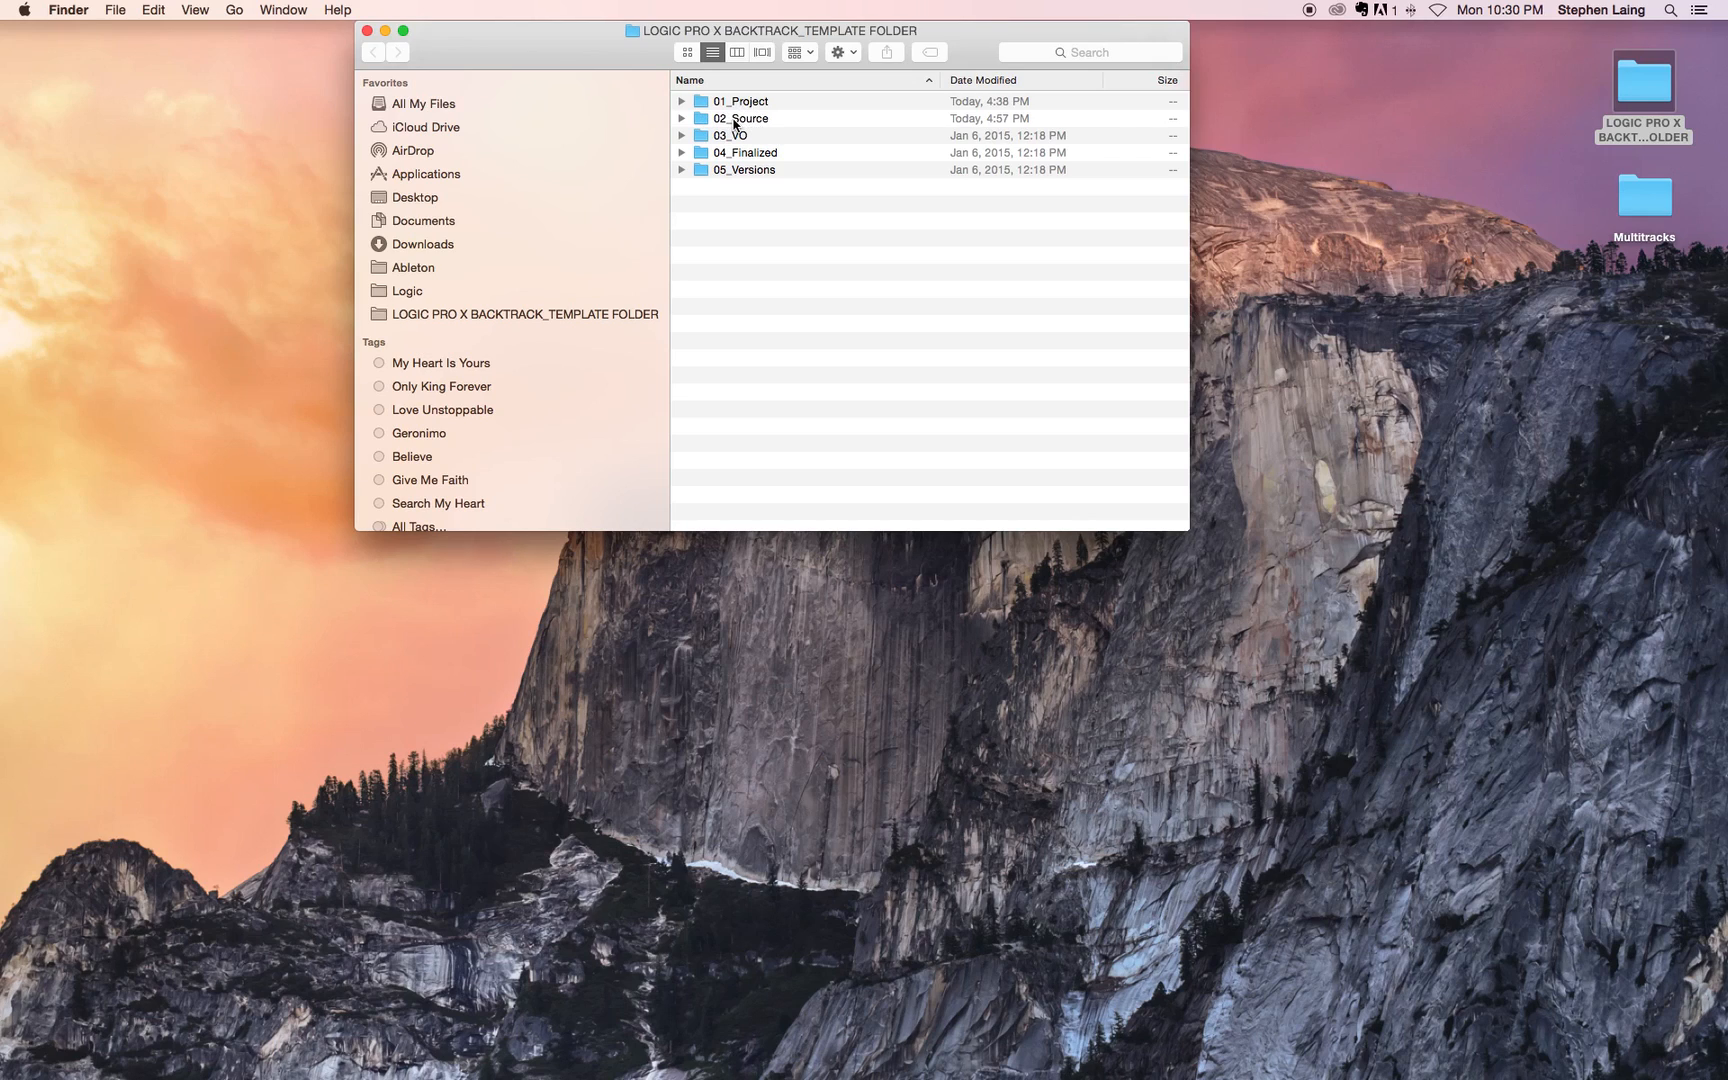
{"action": "left_click", "coordinate": [681, 118]}
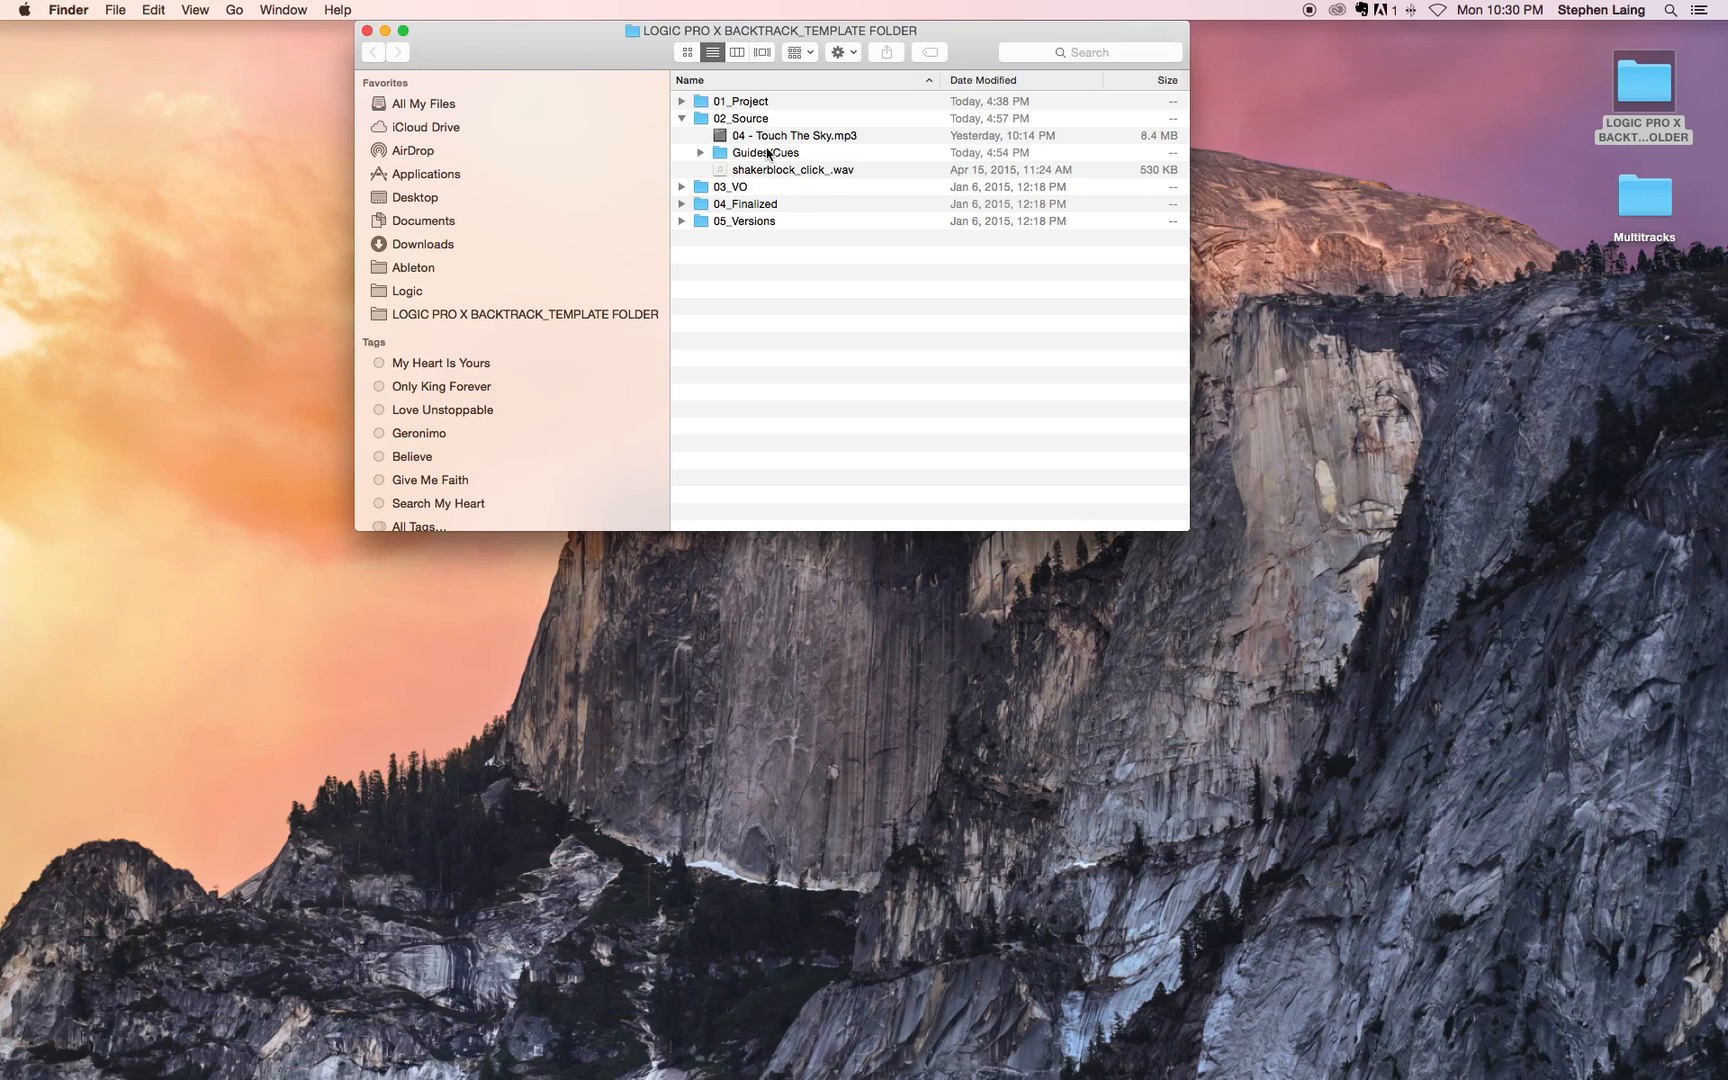
{"action": "left_click", "coordinate": [682, 118]}
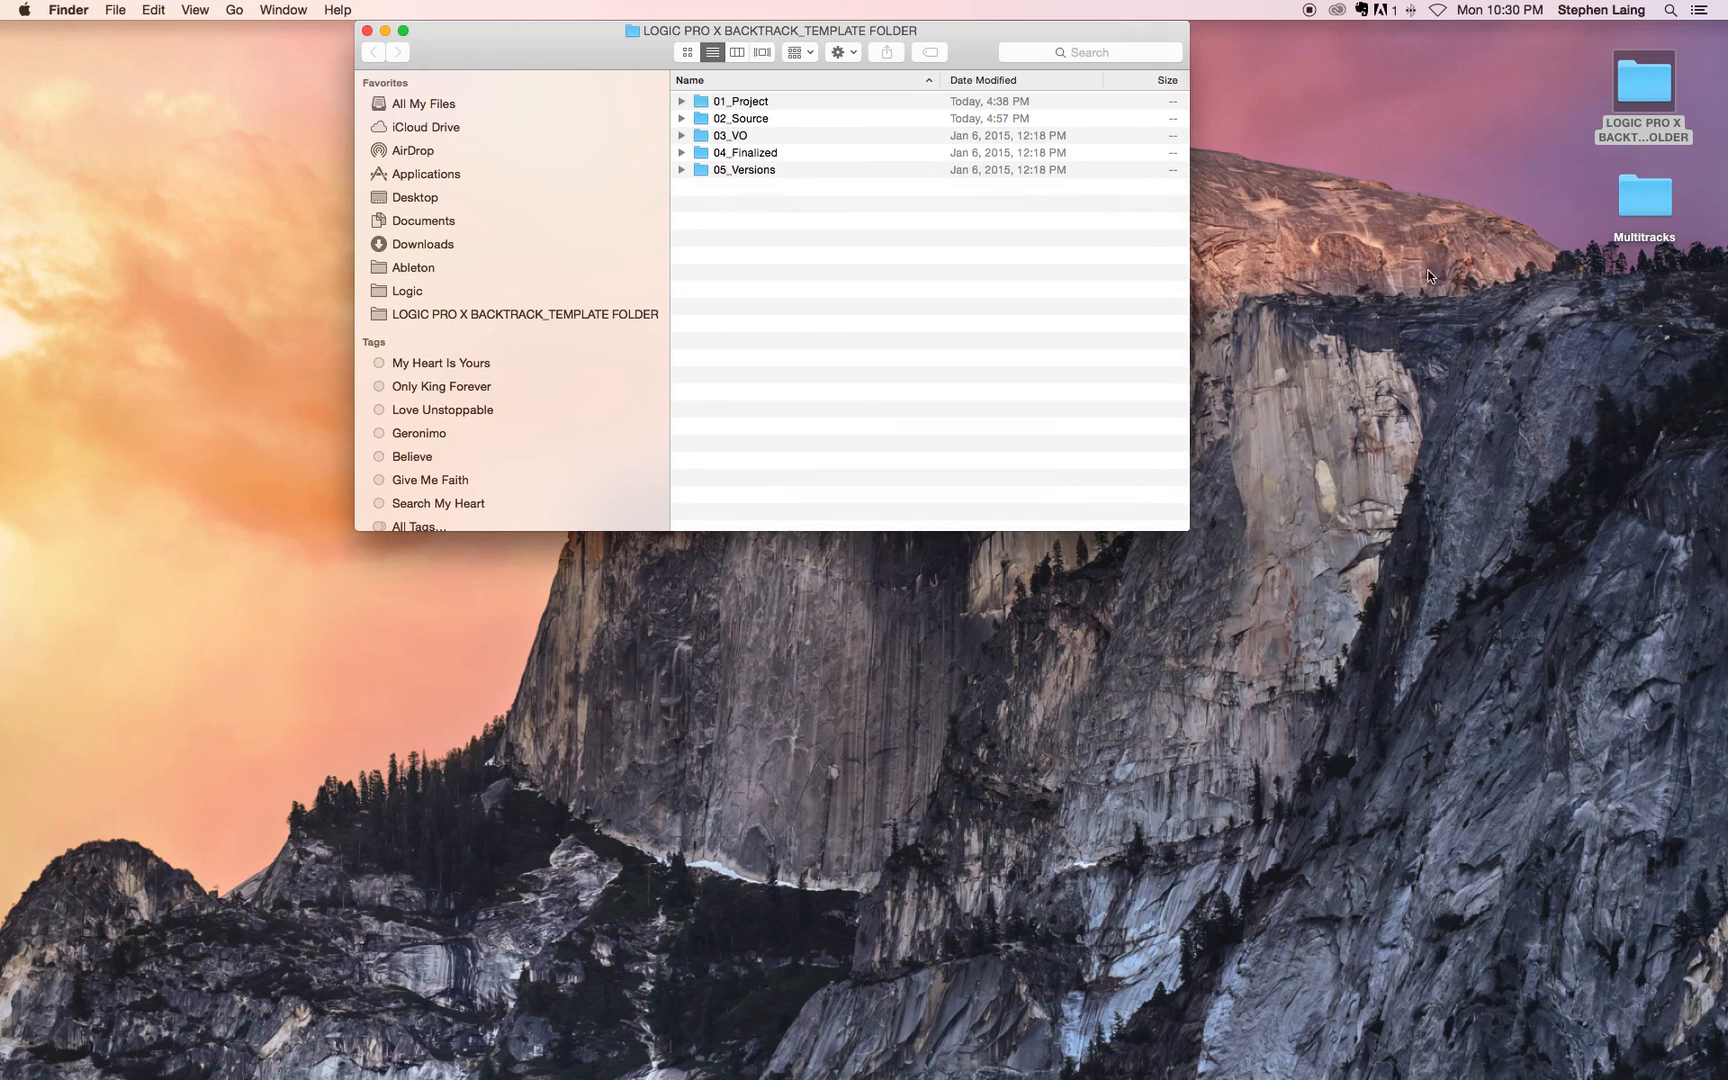
Step: Open the desktop's Multitracks folder in its own window, keep the template folder visible, and look through the audio files
{"action": "double_click", "coordinate": [1638, 198]}
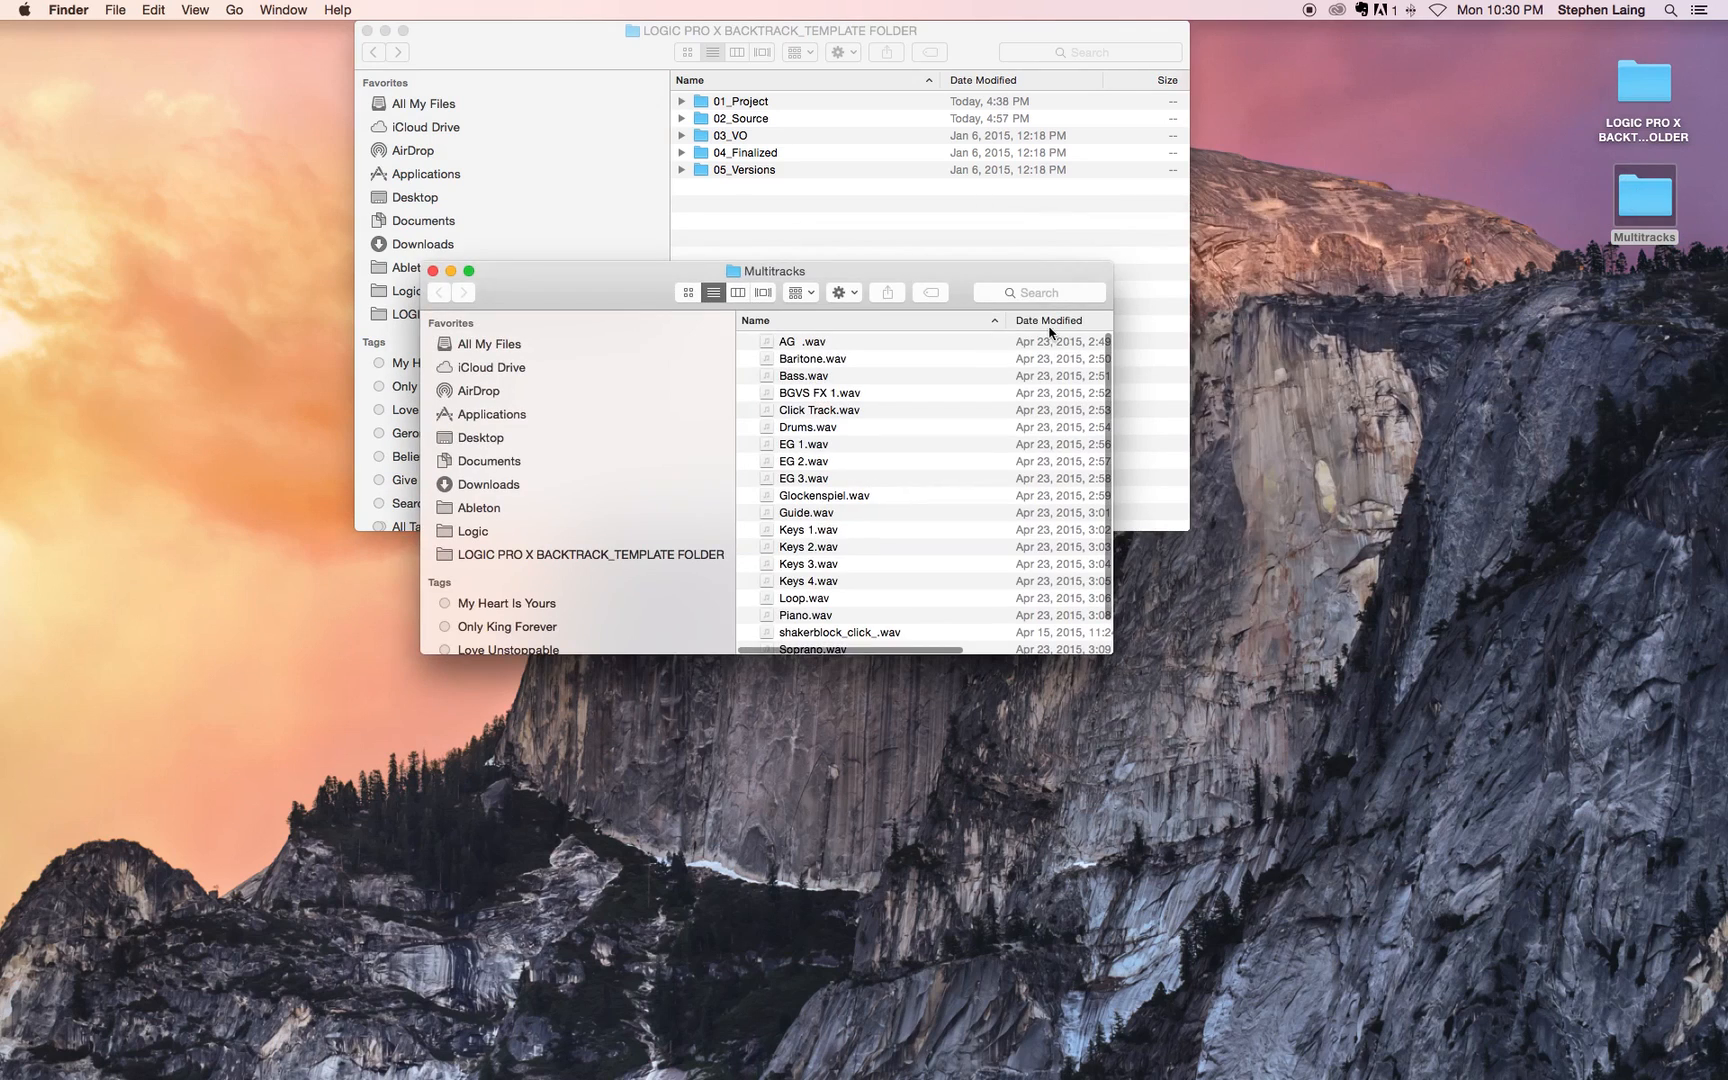
{"action": "left_click_drag", "start_coordinate": [943, 280], "coordinate": [1039, 317]}
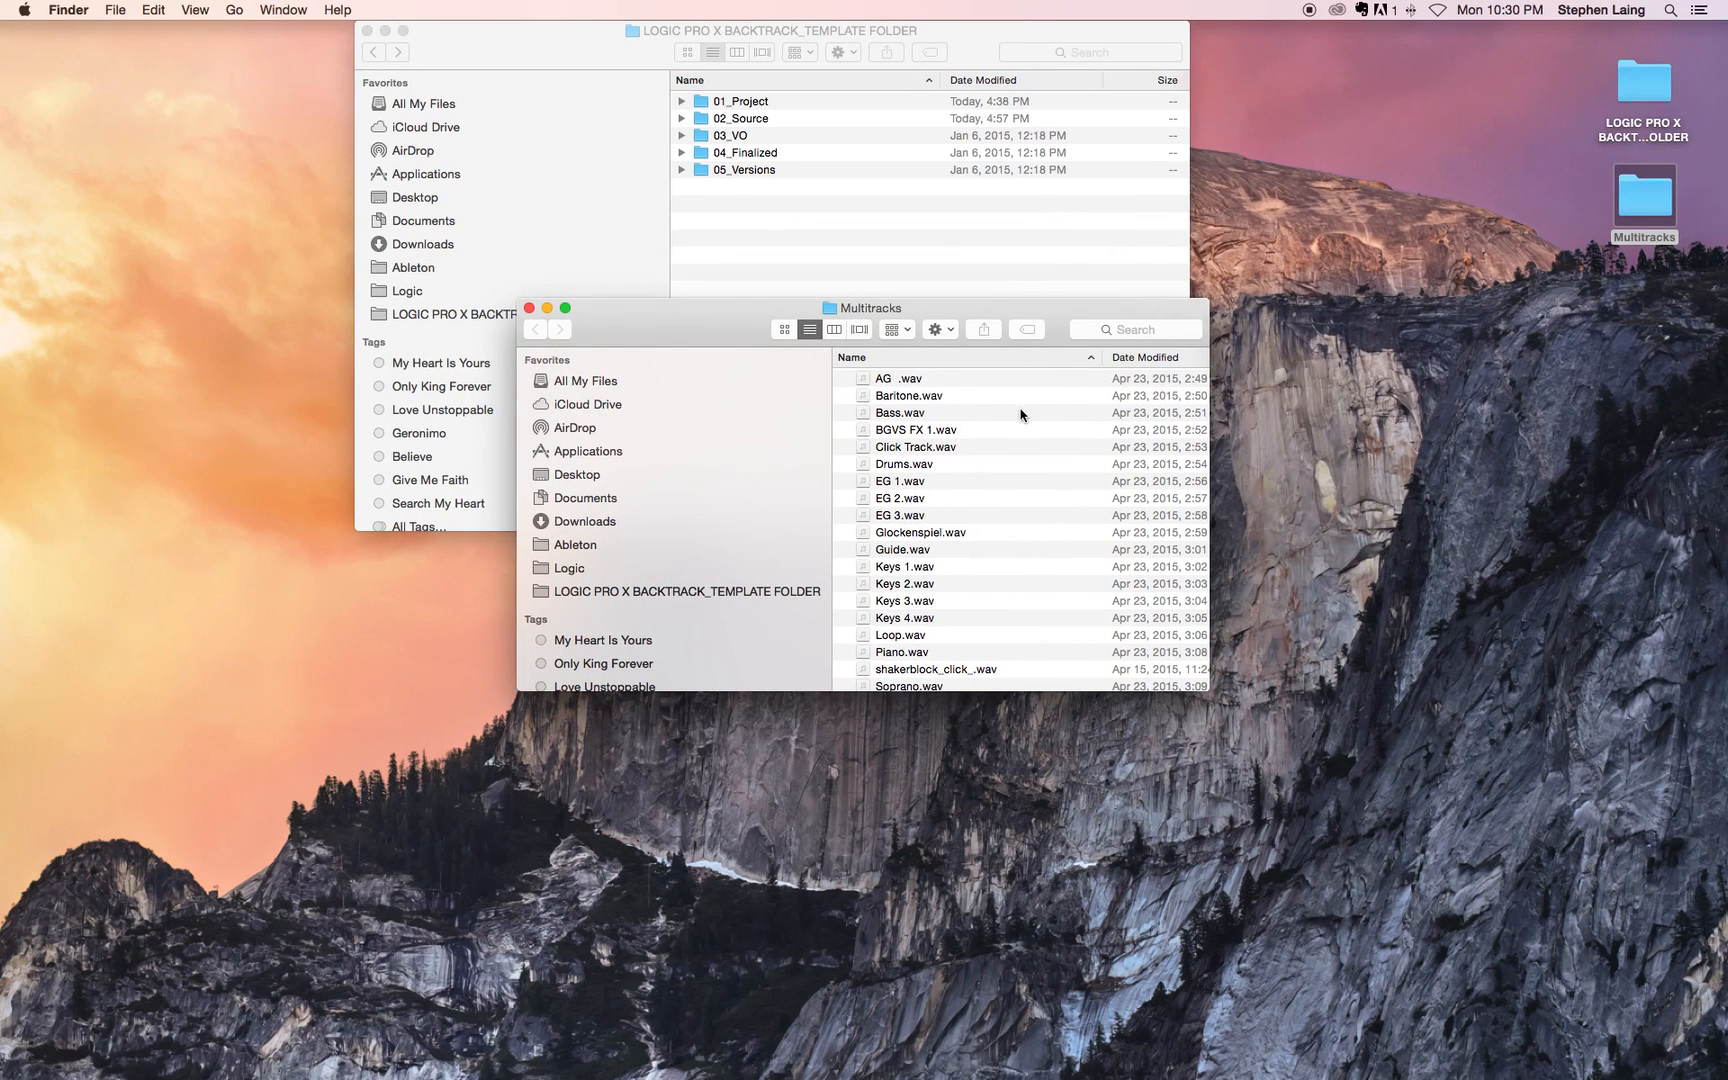
{"action": "scroll", "coordinate": [908, 497], "scroll_direction": "down", "scroll_amount": 3}
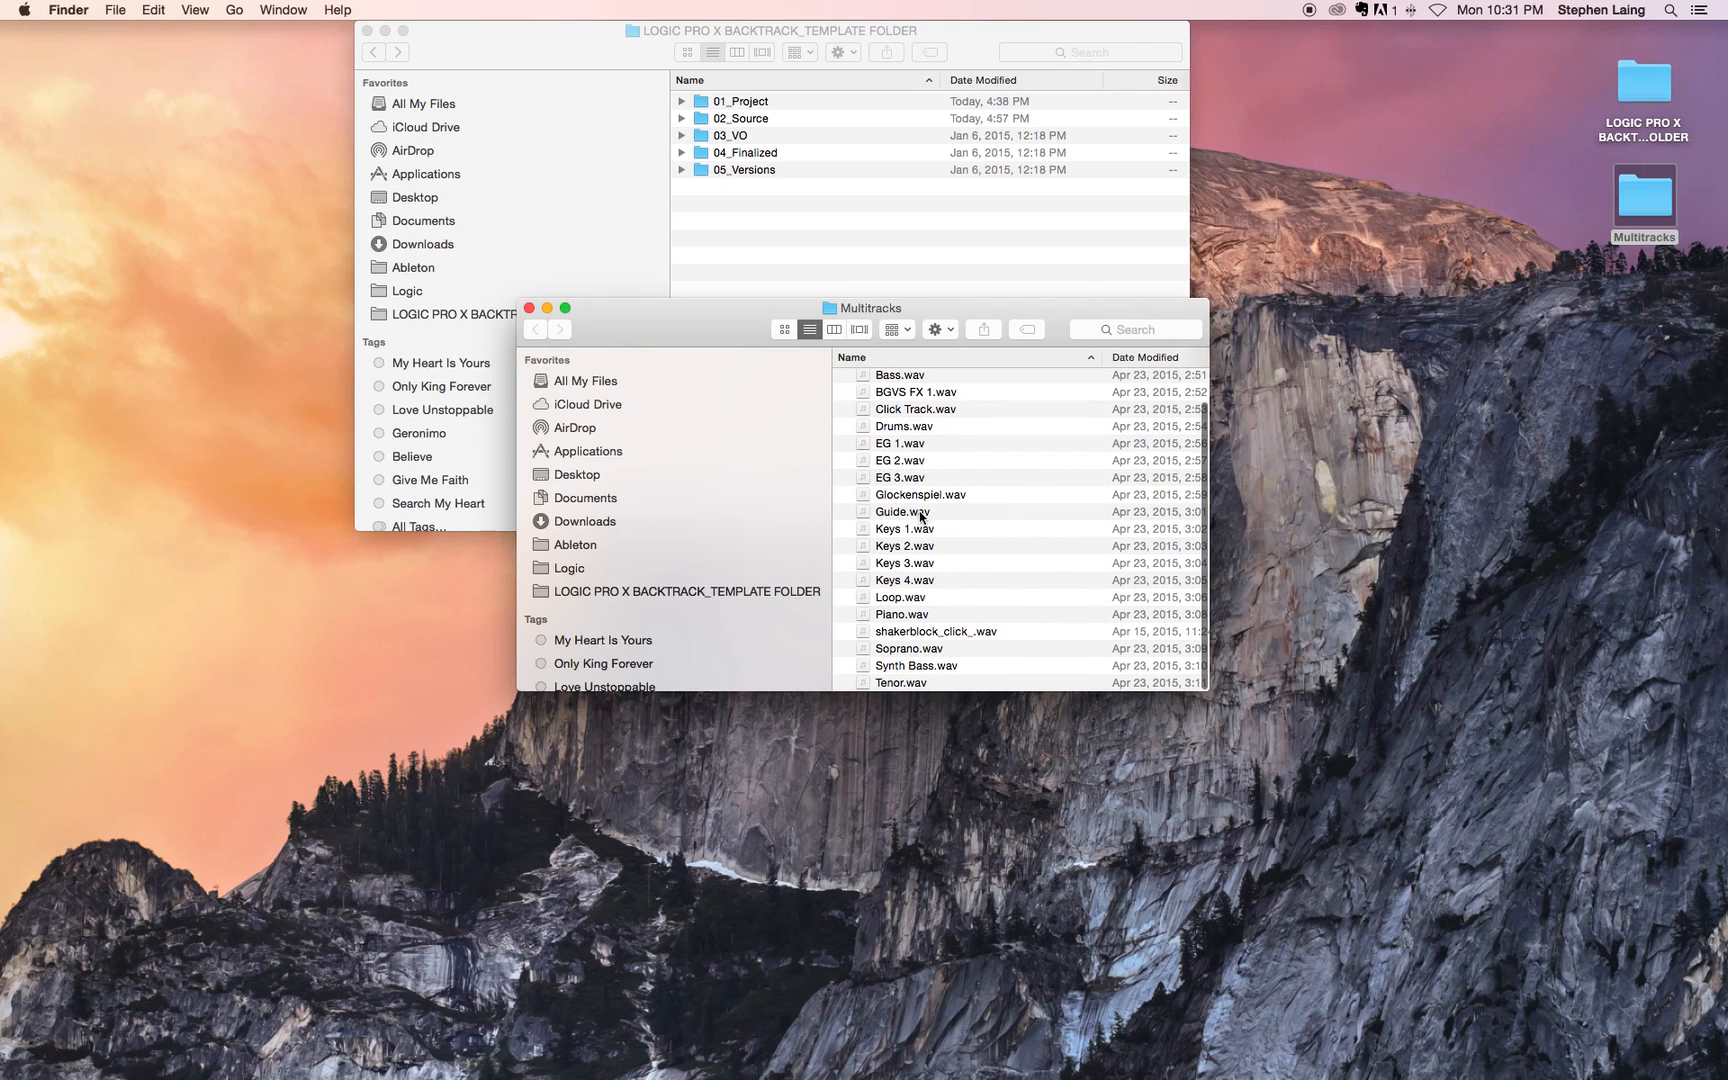
{"action": "scroll", "coordinate": [926, 506], "scroll_direction": "up", "scroll_amount": 3}
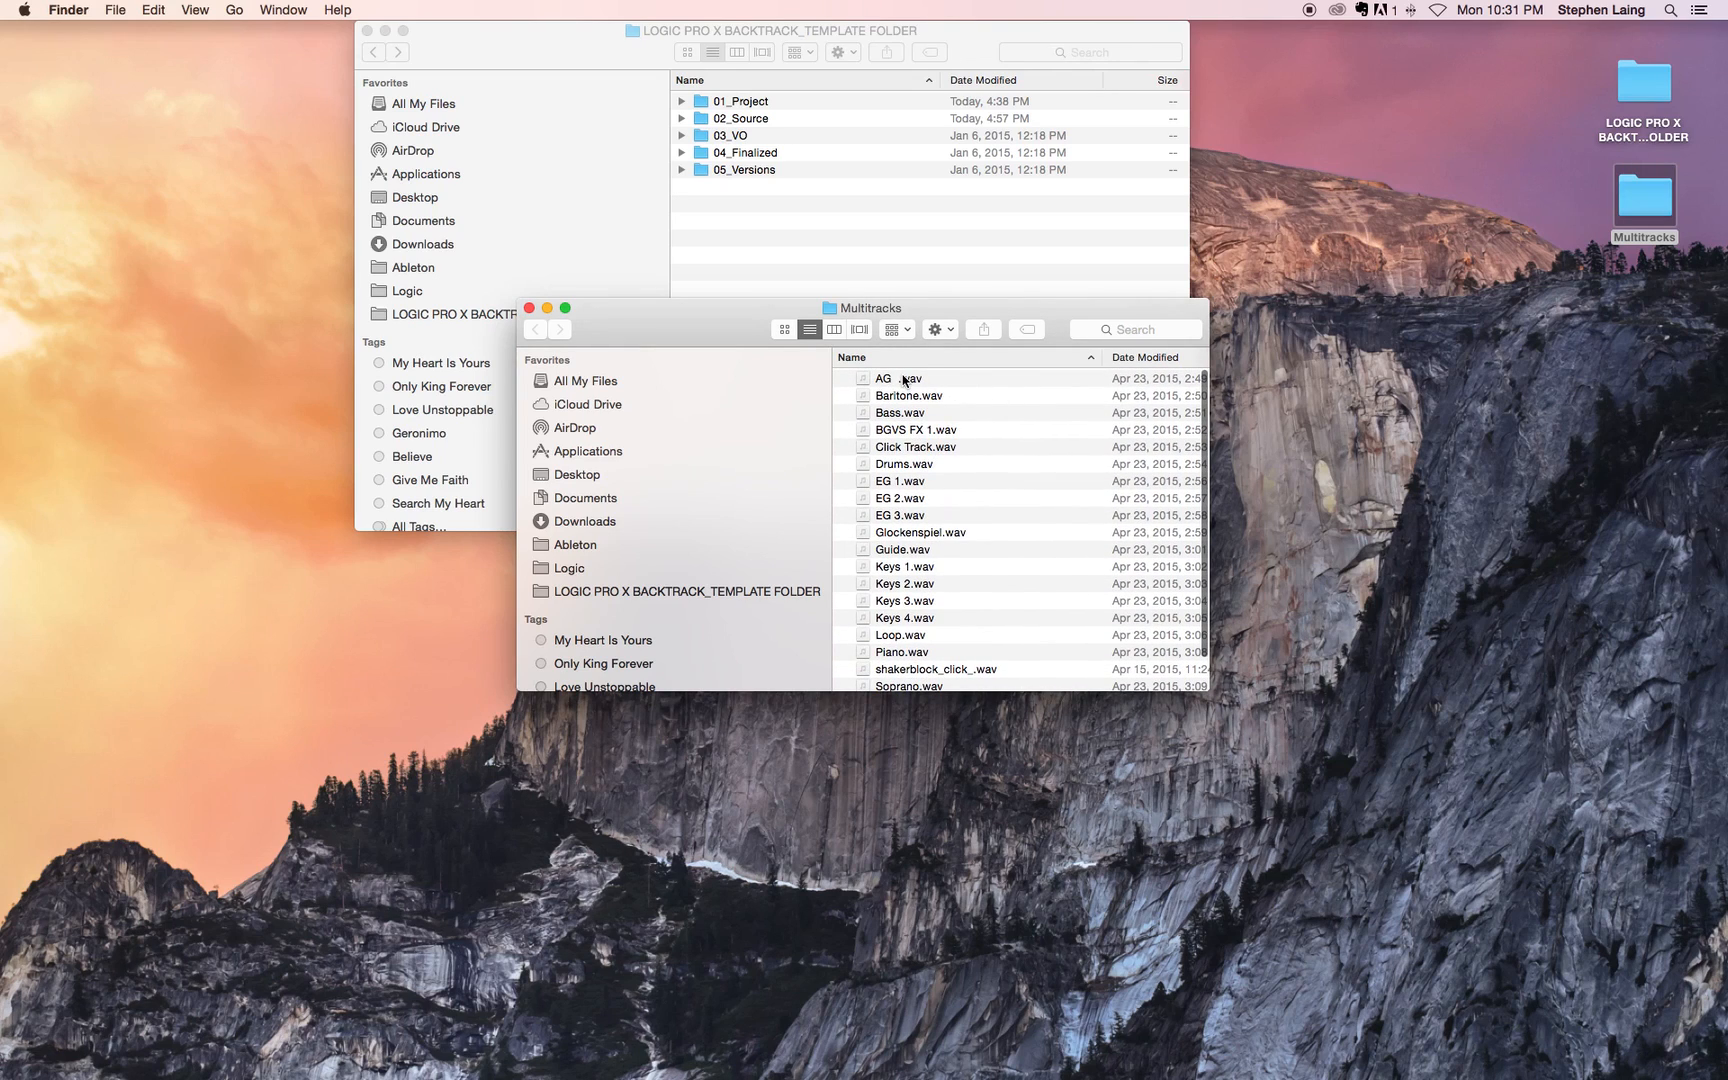
{"action": "scroll", "coordinate": [927, 605], "scroll_direction": "down", "scroll_amount": 3}
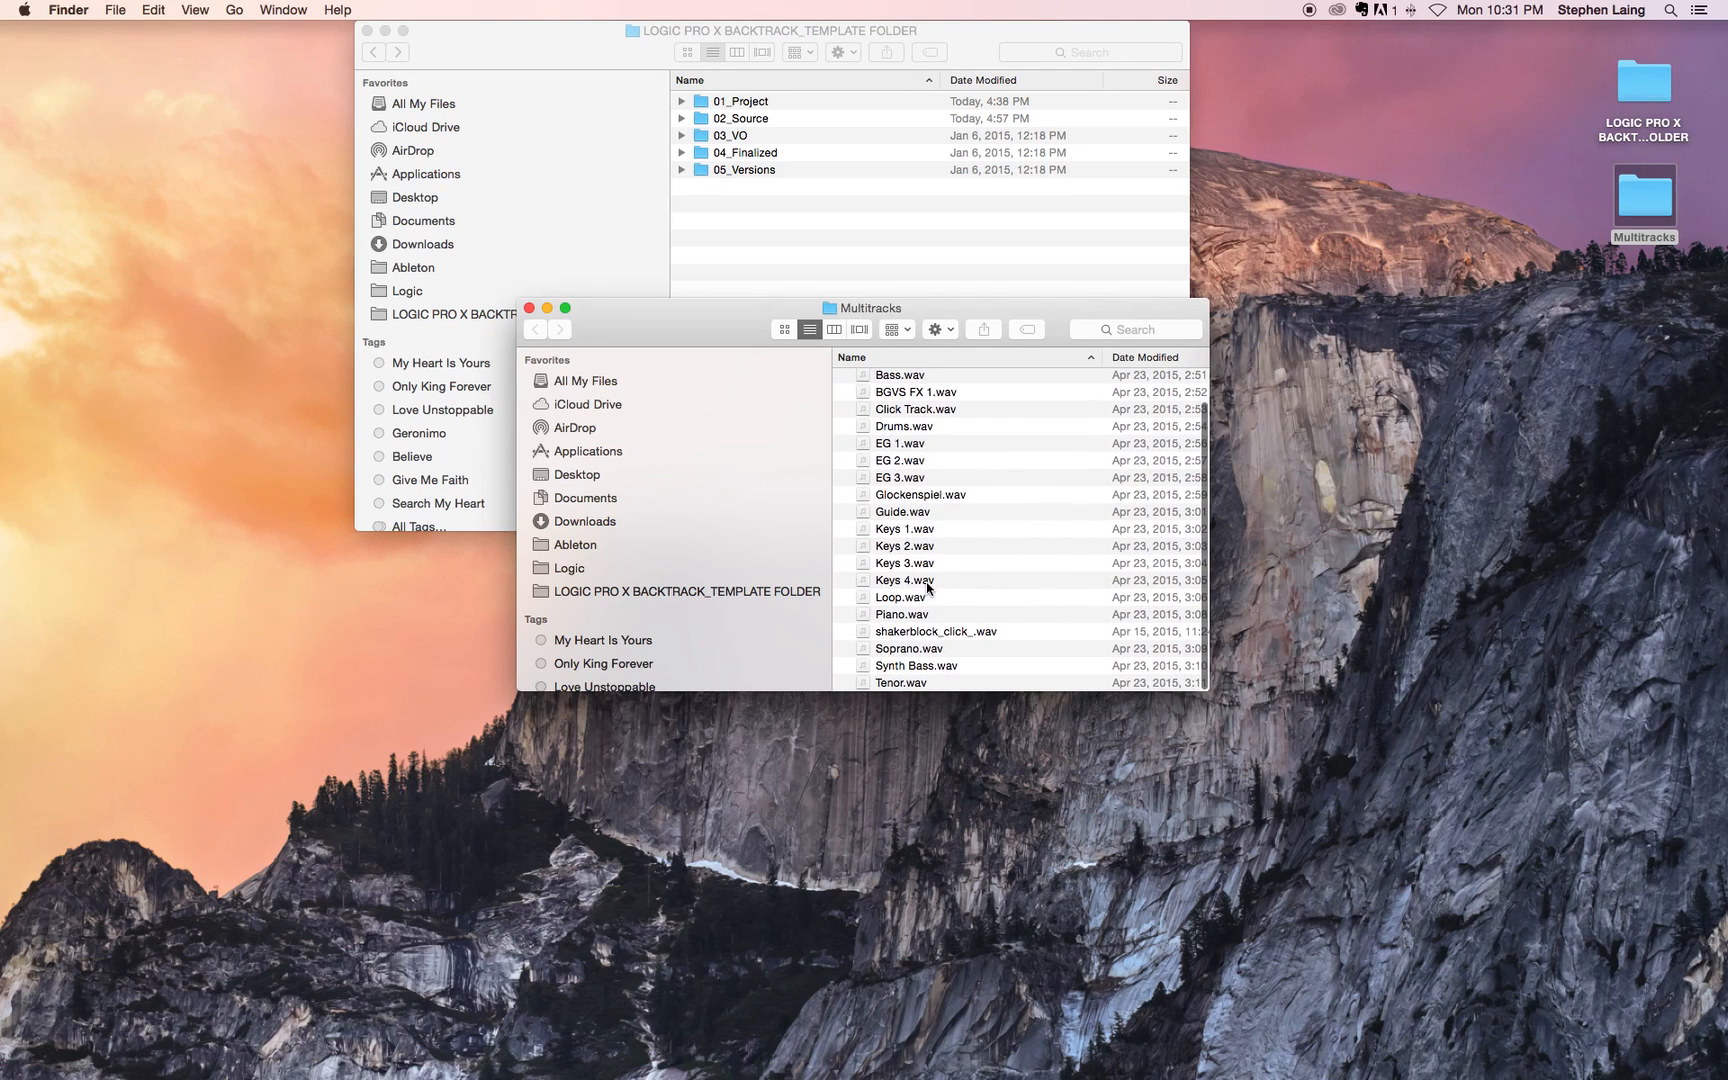
Step: Move all Multitracks audio files into 02_Source, replacing the existing shakerblock_click_.wav, and close the Multitracks window
{"action": "scroll", "coordinate": [928, 392], "scroll_direction": "up", "scroll_amount": 3}
{"action": "left_click", "coordinate": [910, 377]}
{"action": "scroll", "coordinate": [1000, 560], "scroll_direction": "down", "scroll_amount": 3}
{"action": "left_click", "coordinate": [1021, 605]}
{"action": "scroll", "coordinate": [925, 438], "scroll_direction": "up", "scroll_amount": 3}
{"action": "left_click", "coordinate": [940, 375]}
{"action": "scroll", "coordinate": [955, 495], "scroll_direction": "down", "scroll_amount": 3}
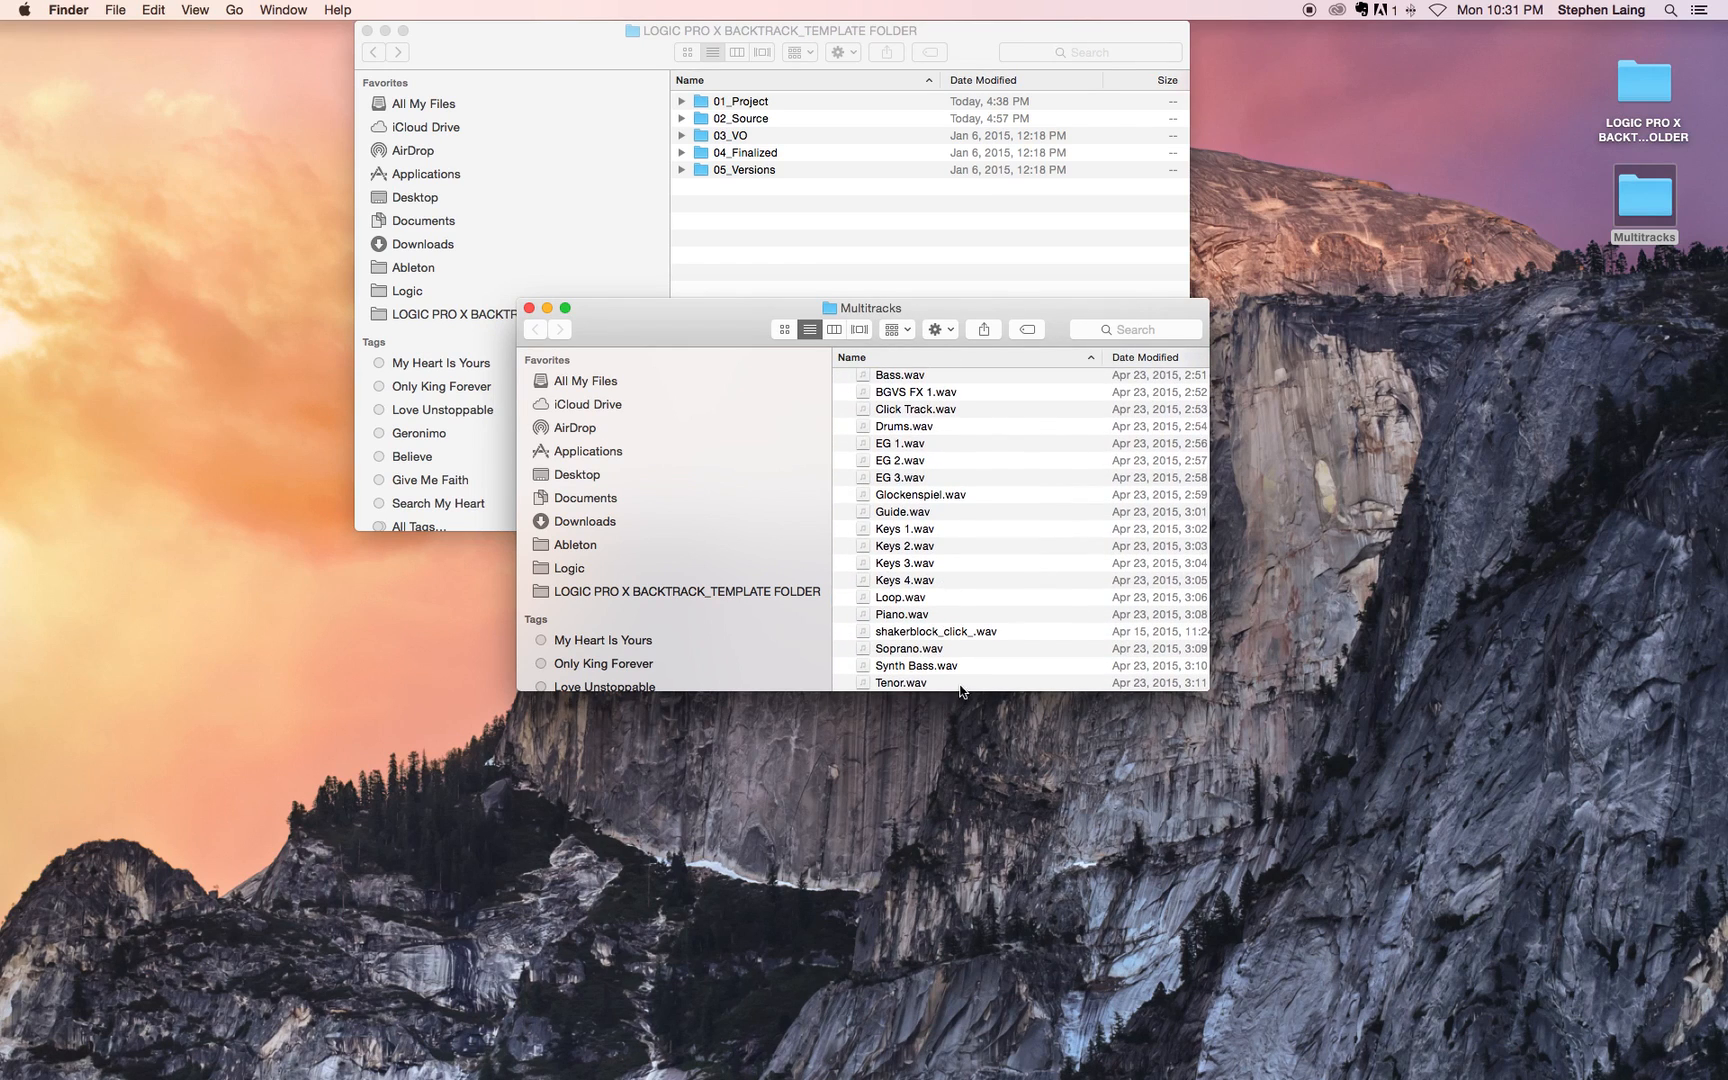
{"action": "left_click", "coordinate": [963, 684], "text": "shift"}
{"action": "left_click_drag", "start_coordinate": [968, 540], "coordinate": [757, 122]}
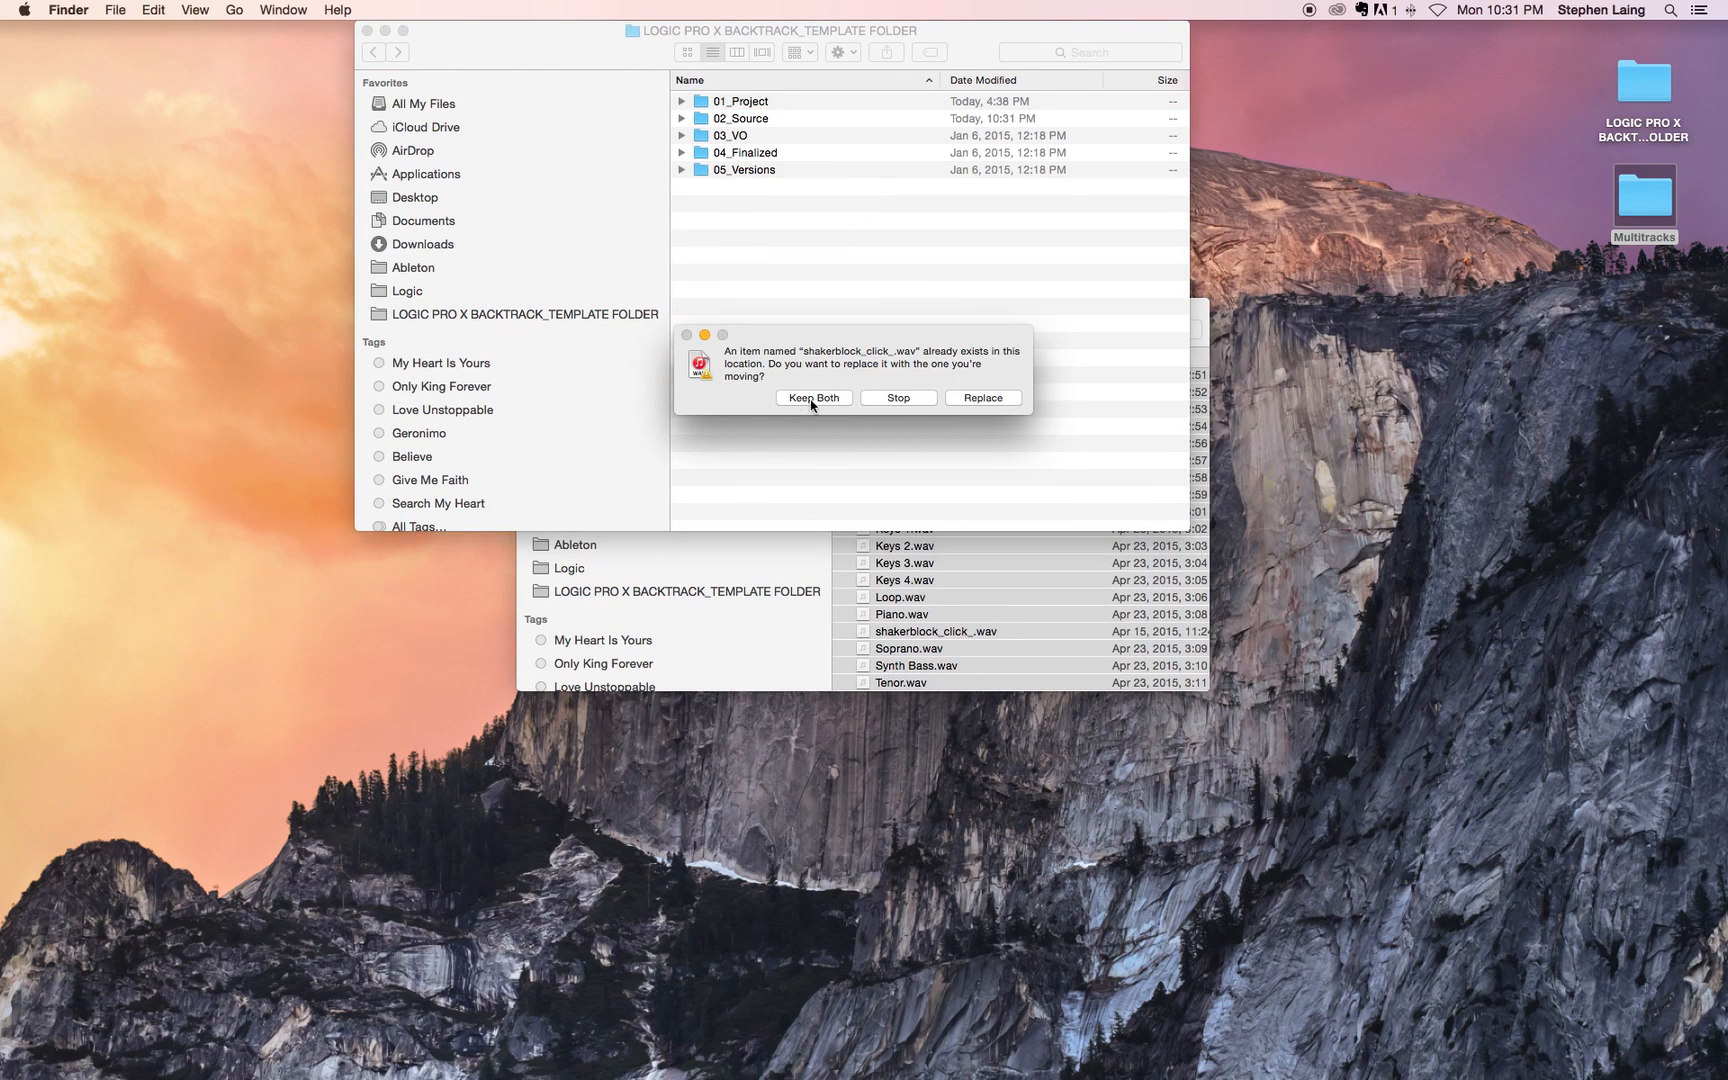
{"action": "left_click", "coordinate": [988, 399]}
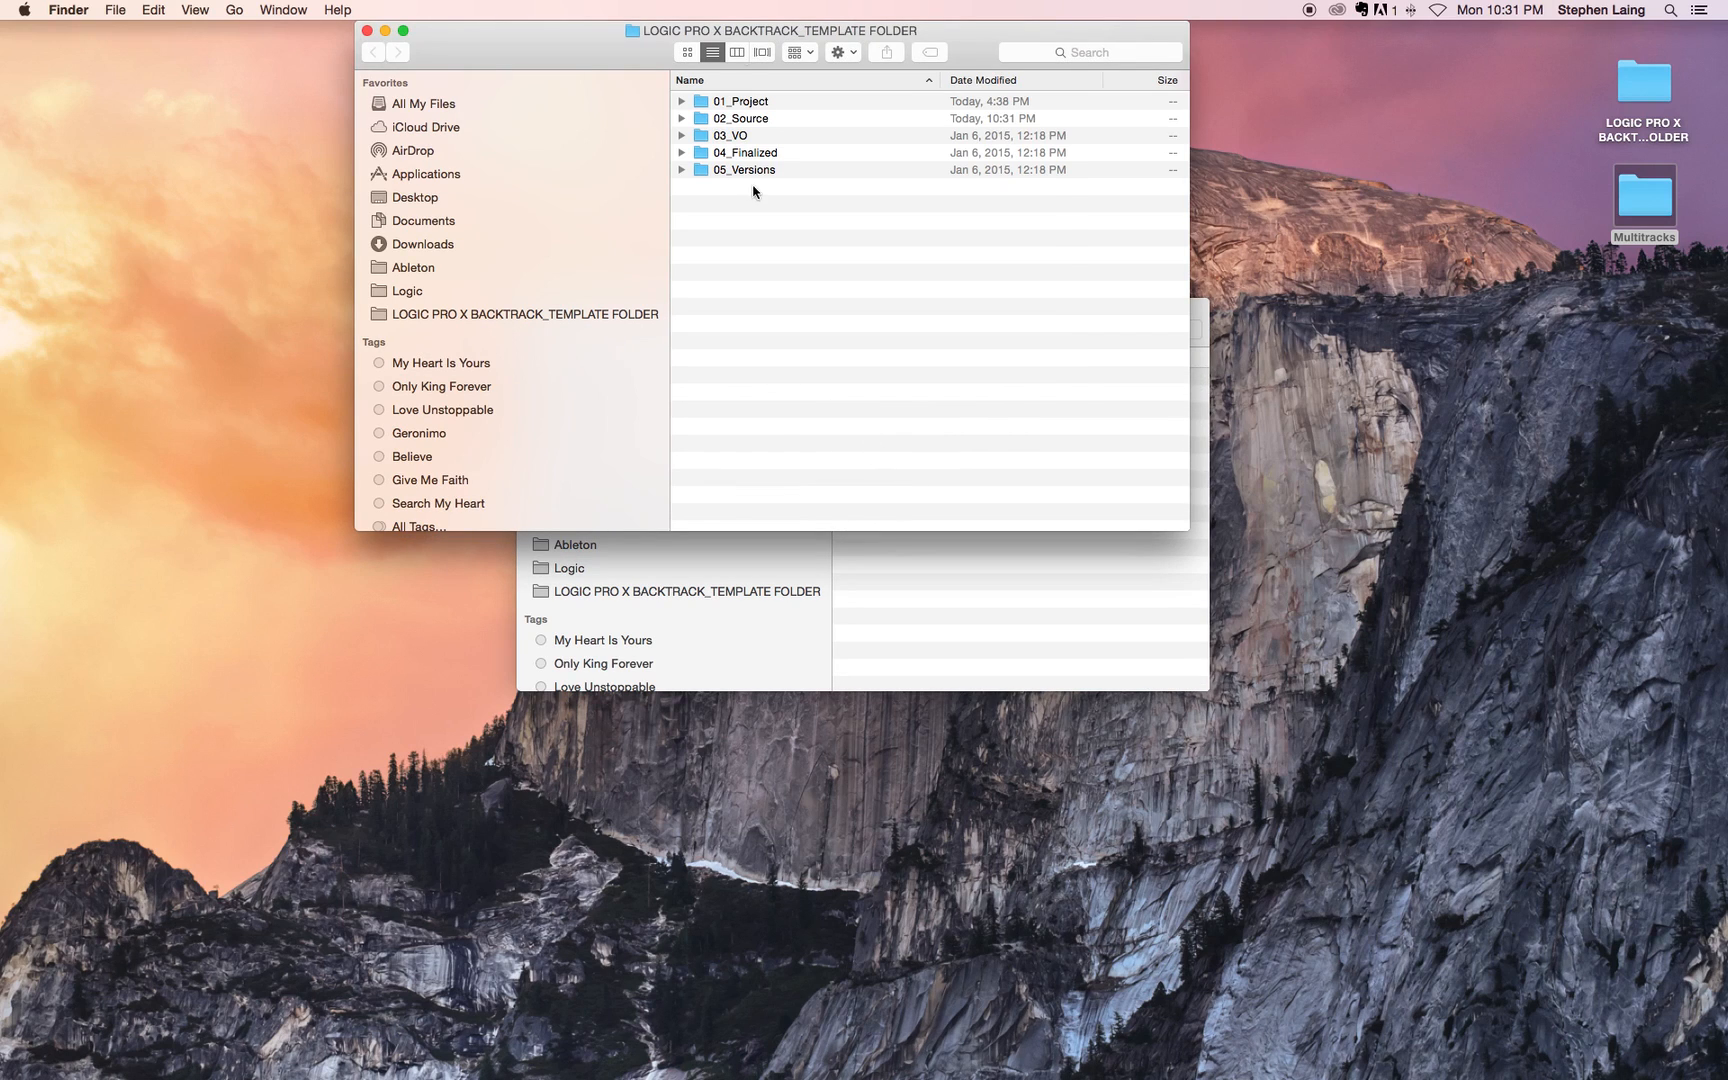
{"action": "left_click", "coordinate": [962, 585]}
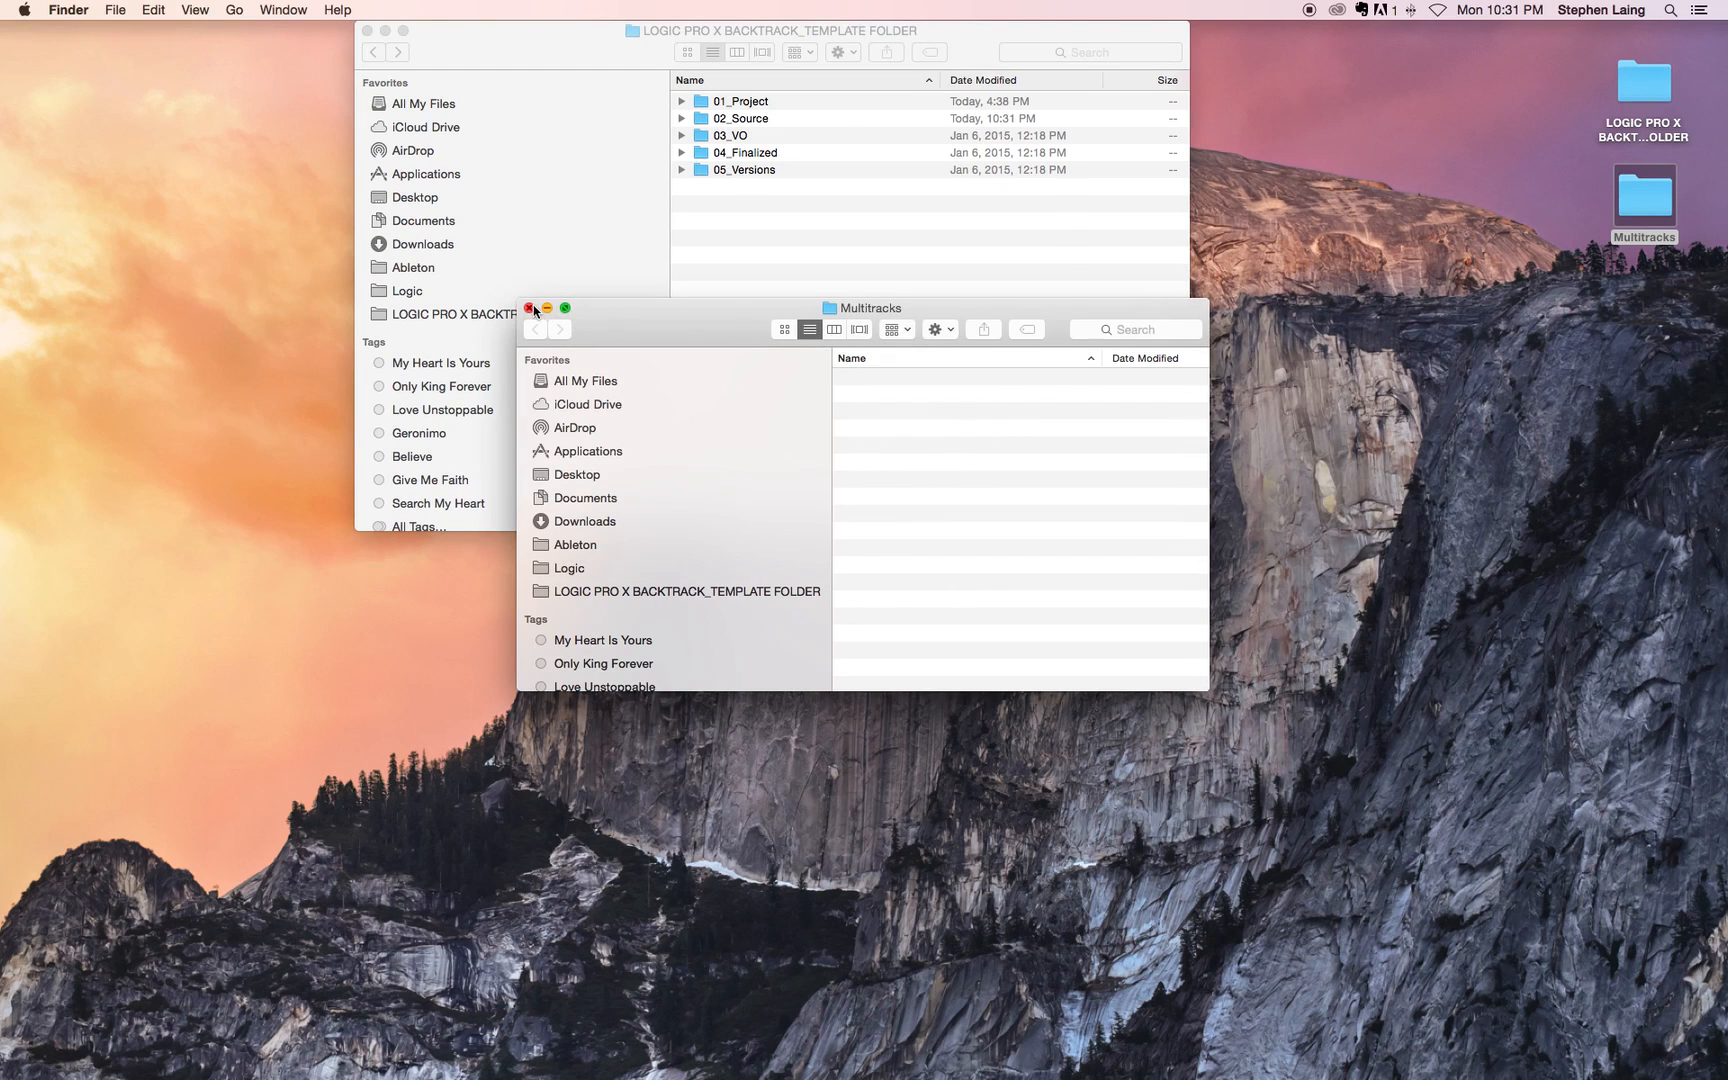
{"action": "left_click", "coordinate": [531, 309]}
Step: Expand 02_Source, examine the audio files moved into it, and collapse the folder again
{"action": "left_click", "coordinate": [681, 118]}
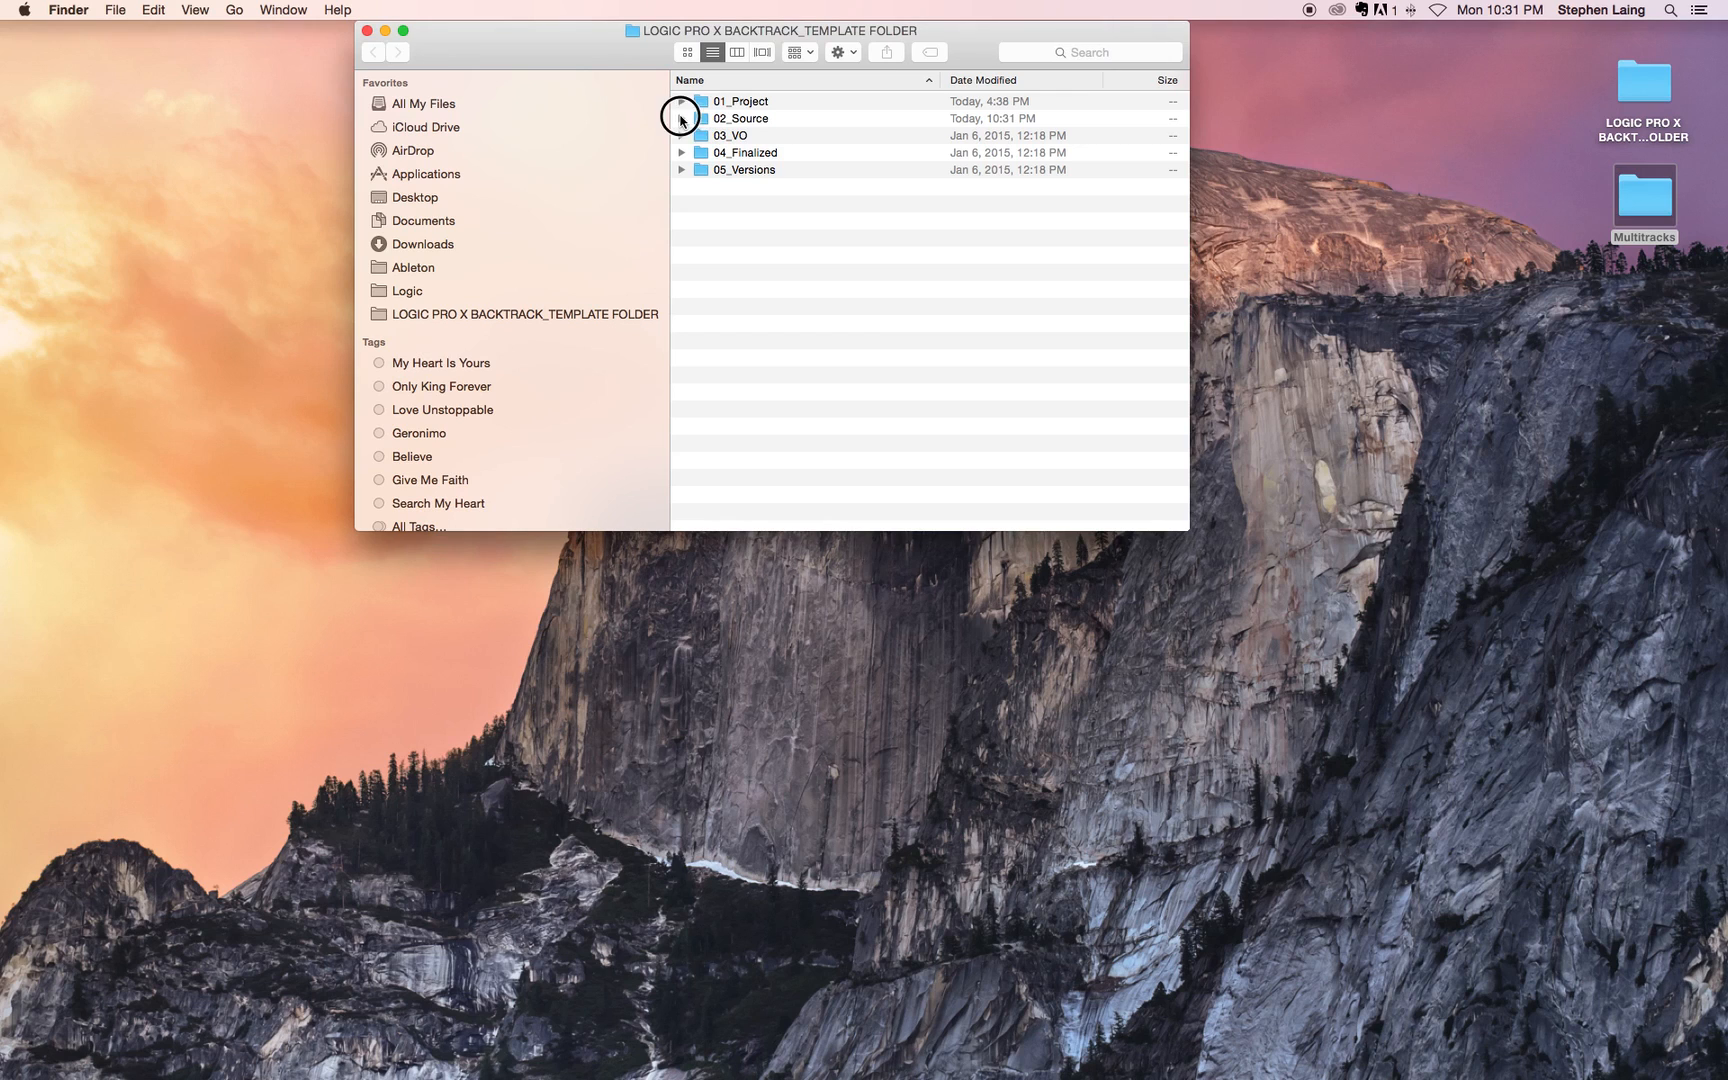
{"action": "left_click", "coordinate": [905, 169]}
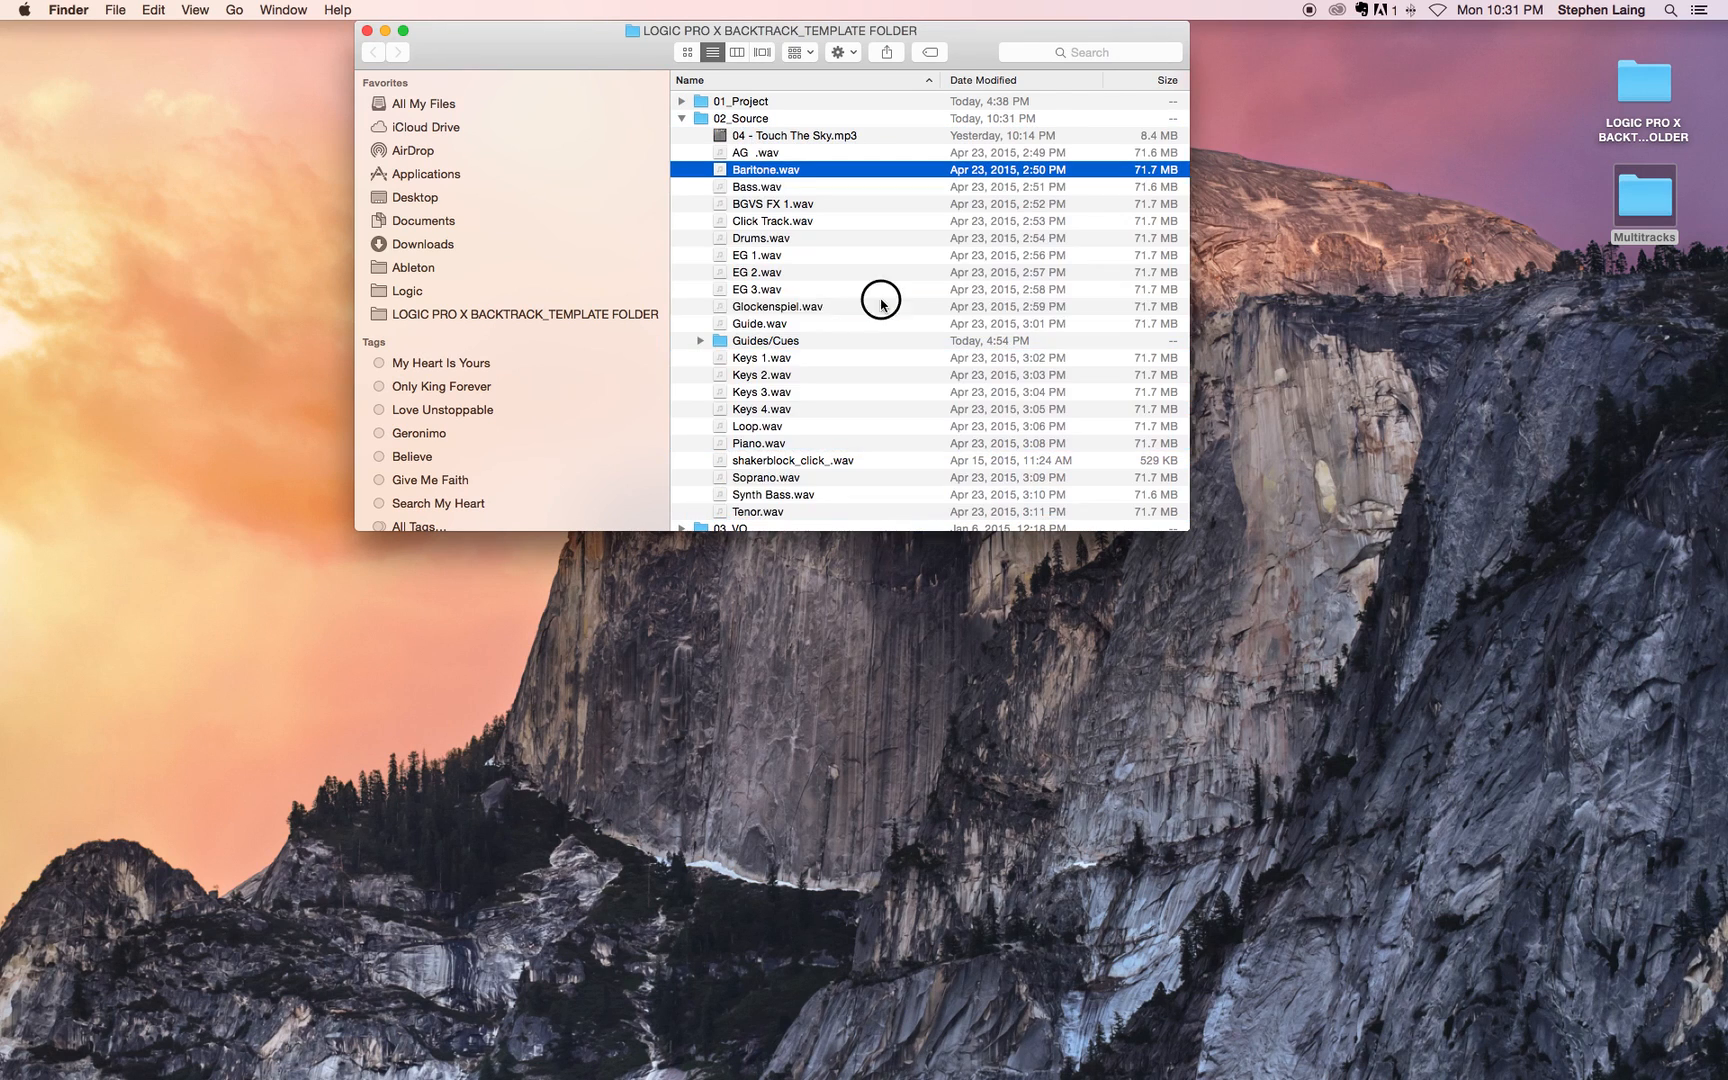
{"action": "left_click", "coordinate": [878, 306]}
{"action": "scroll", "coordinate": [873, 378], "scroll_direction": "down", "scroll_amount": 2}
{"action": "scroll", "coordinate": [870, 378], "scroll_direction": "up", "scroll_amount": 2}
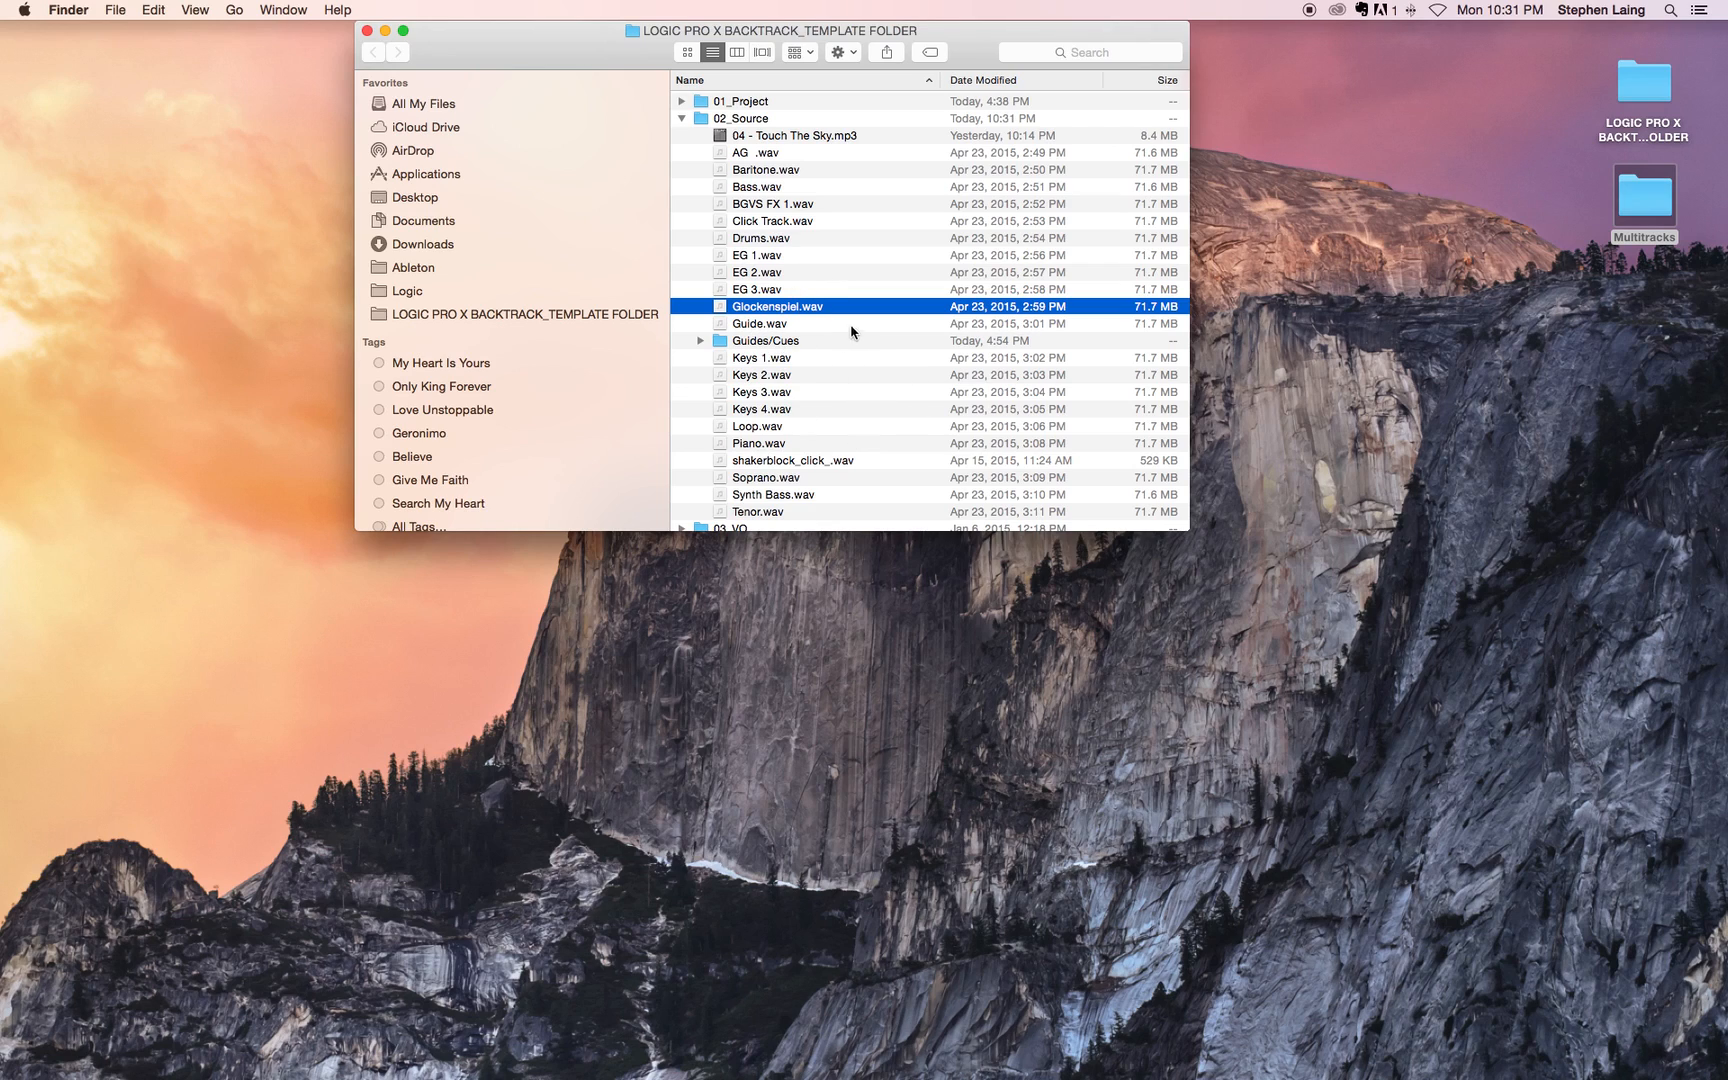
{"action": "scroll", "coordinate": [680, 121], "scroll_direction": "down", "scroll_amount": 1}
{"action": "left_click", "coordinate": [680, 121]}
{"action": "left_click", "coordinate": [681, 119]}
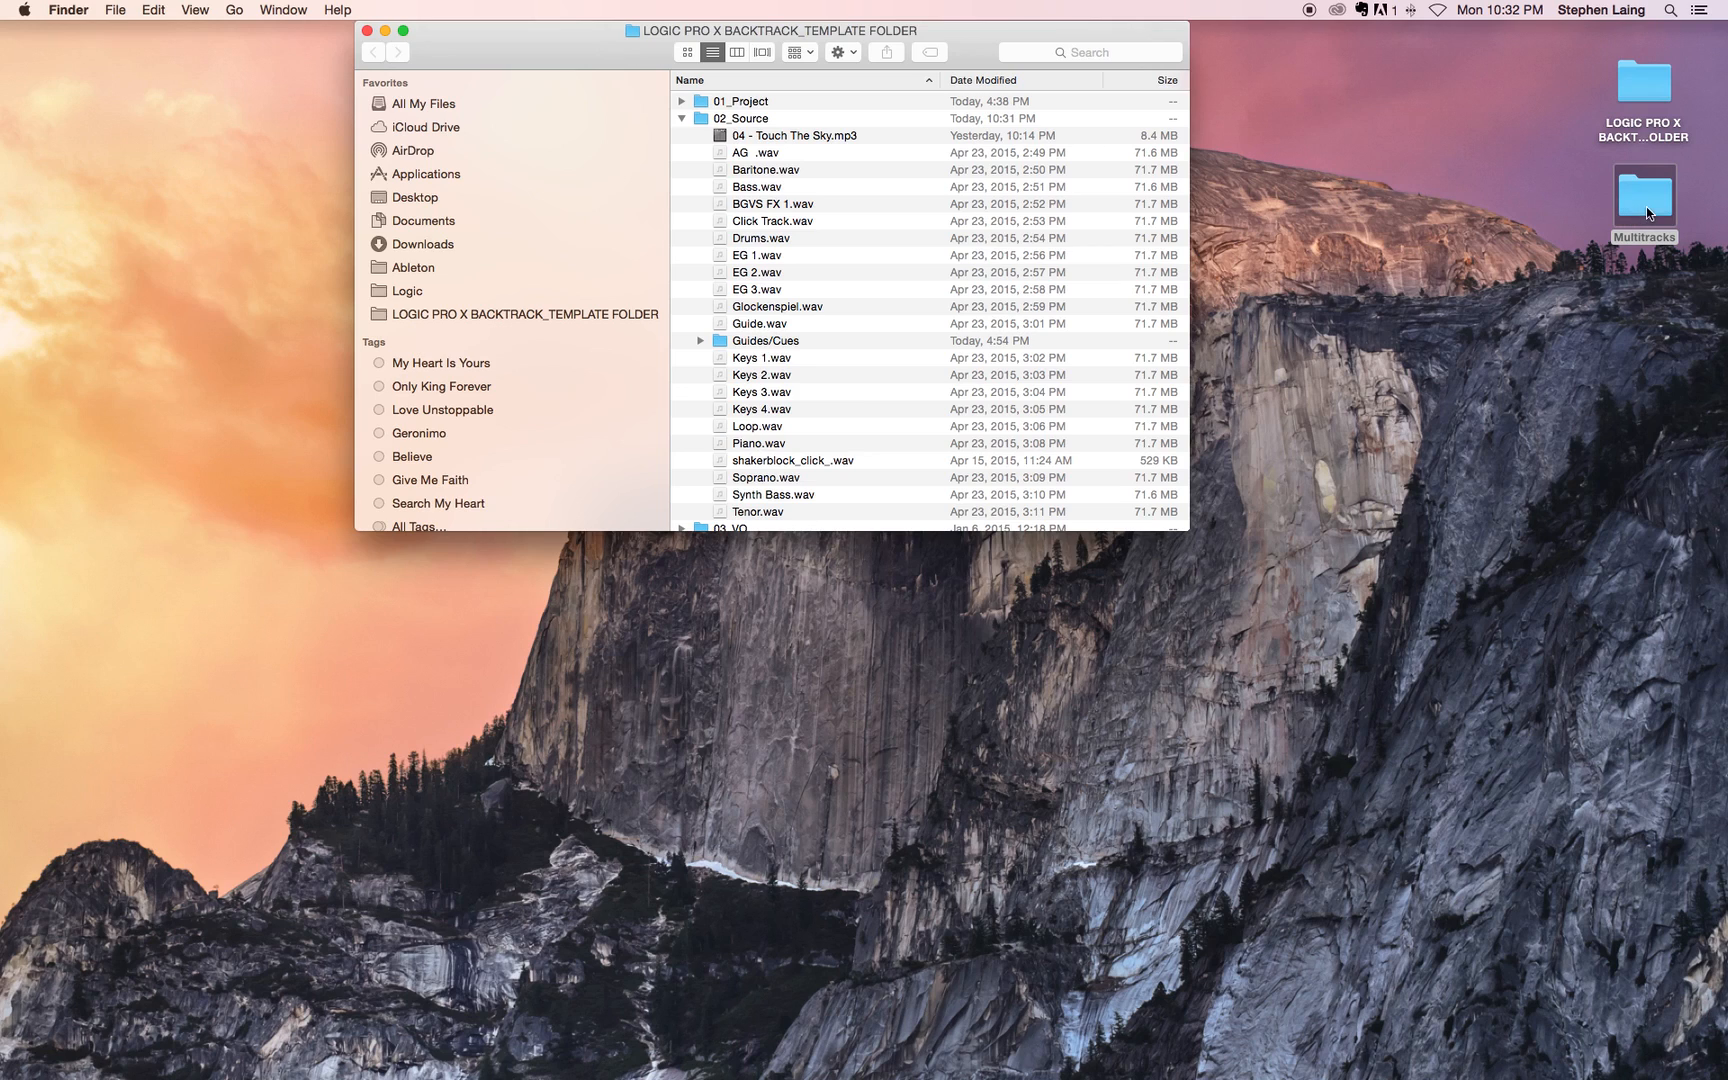
{"action": "left_click", "coordinate": [681, 118]}
Step: Move the emptied Multitracks folder from the desktop to the Trash
{"action": "mouse_move", "coordinate": [1662, 200]}
{"action": "left_mouse_down"}
{"action": "mouse_move", "coordinate": [1542, 545]}
{"action": "mouse_move", "coordinate": [1315, 645]}
{"action": "mouse_move", "coordinate": [985, 958]}
{"action": "mouse_move", "coordinate": [905, 1068]}
{"action": "mouse_move", "coordinate": [745, 1045]}
{"action": "mouse_move", "coordinate": [1703, 368]}
{"action": "mouse_move", "coordinate": [1658, 197]}
{"action": "left_mouse_up"}
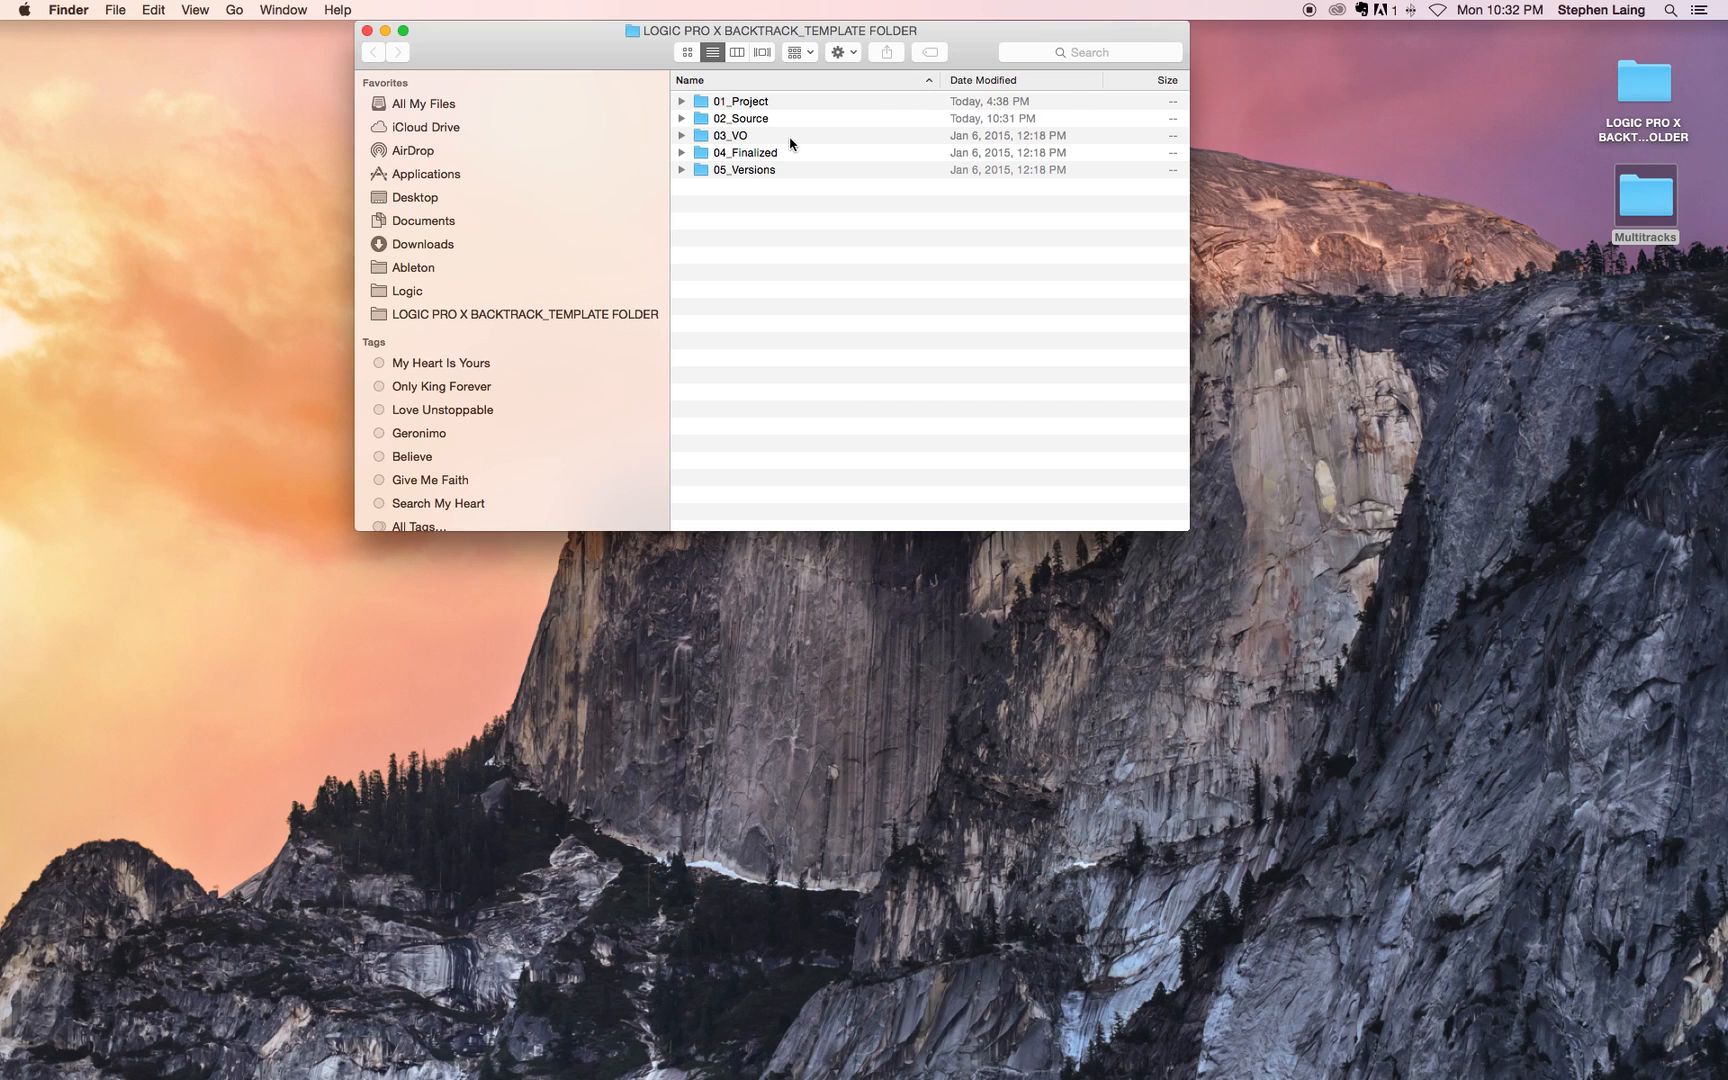
{"action": "left_click_drag", "start_coordinate": [1645, 200], "coordinate": [1624, 1050]}
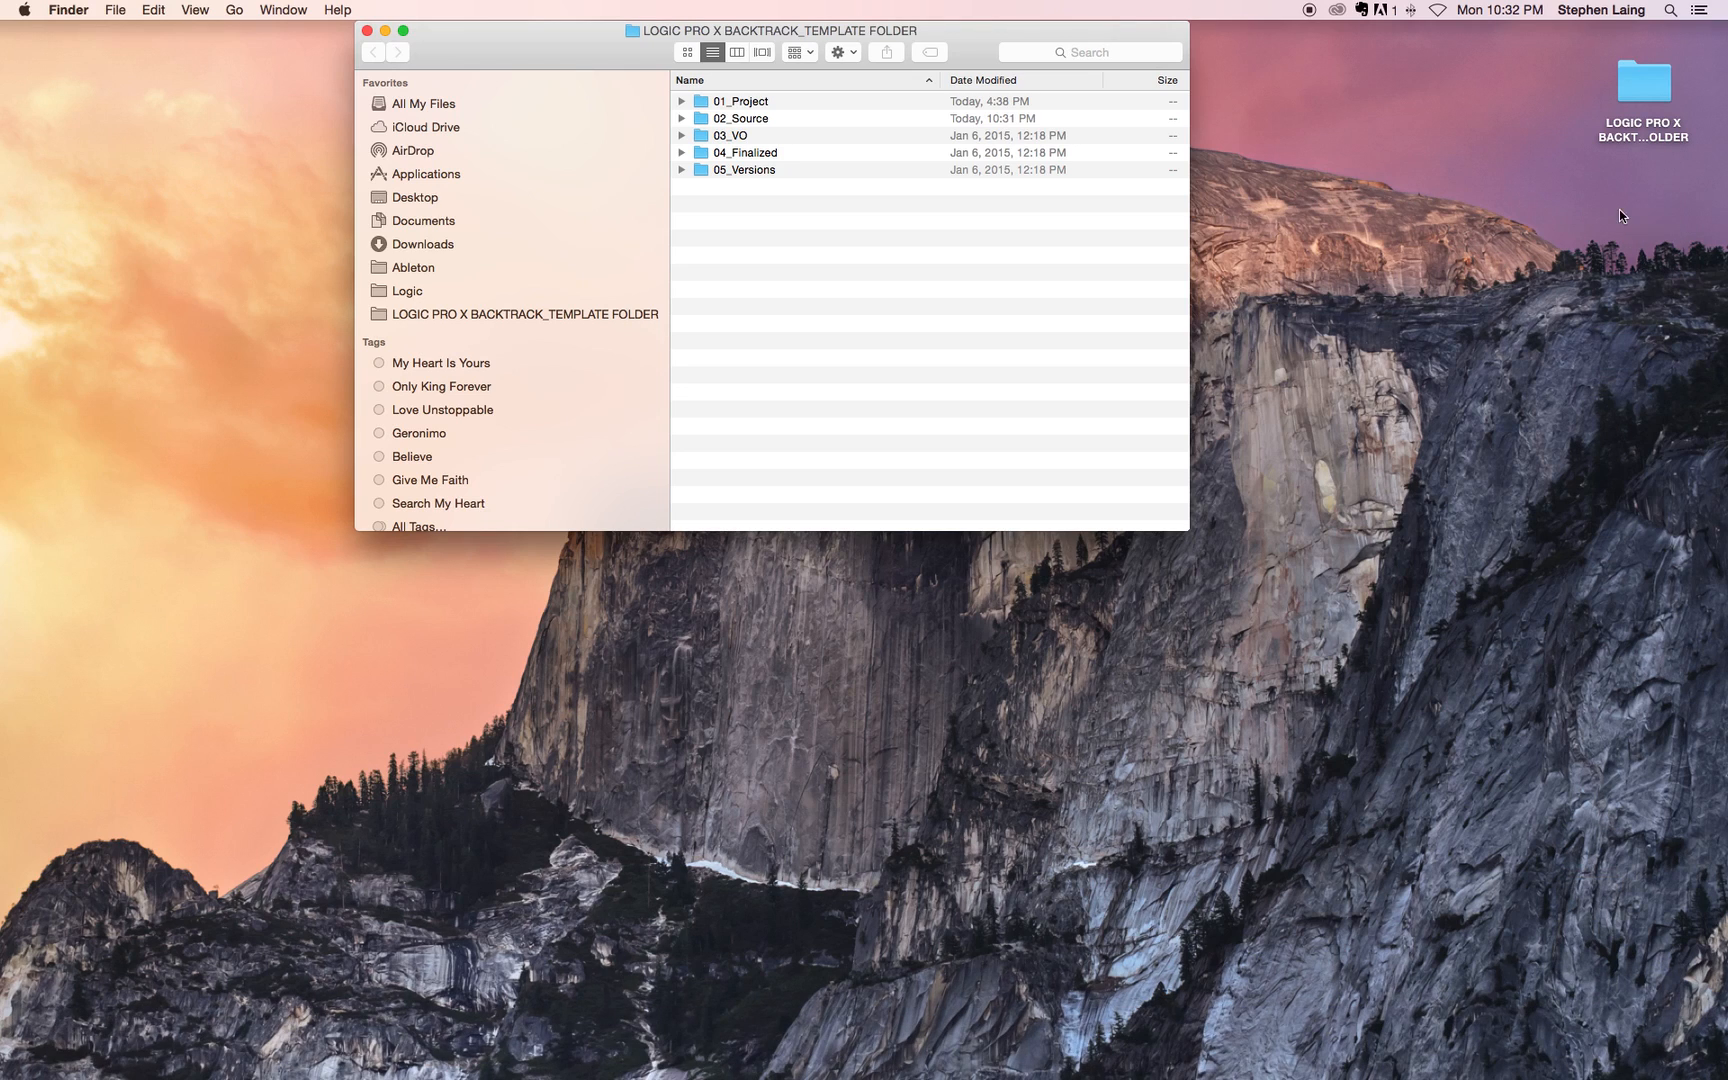
Step: Close the template folder window and return to the Touch The Sky project in Logic Pro X with the playhead at bar 1
{"action": "left_click_drag", "start_coordinate": [989, 33], "coordinate": [1065, 35]}
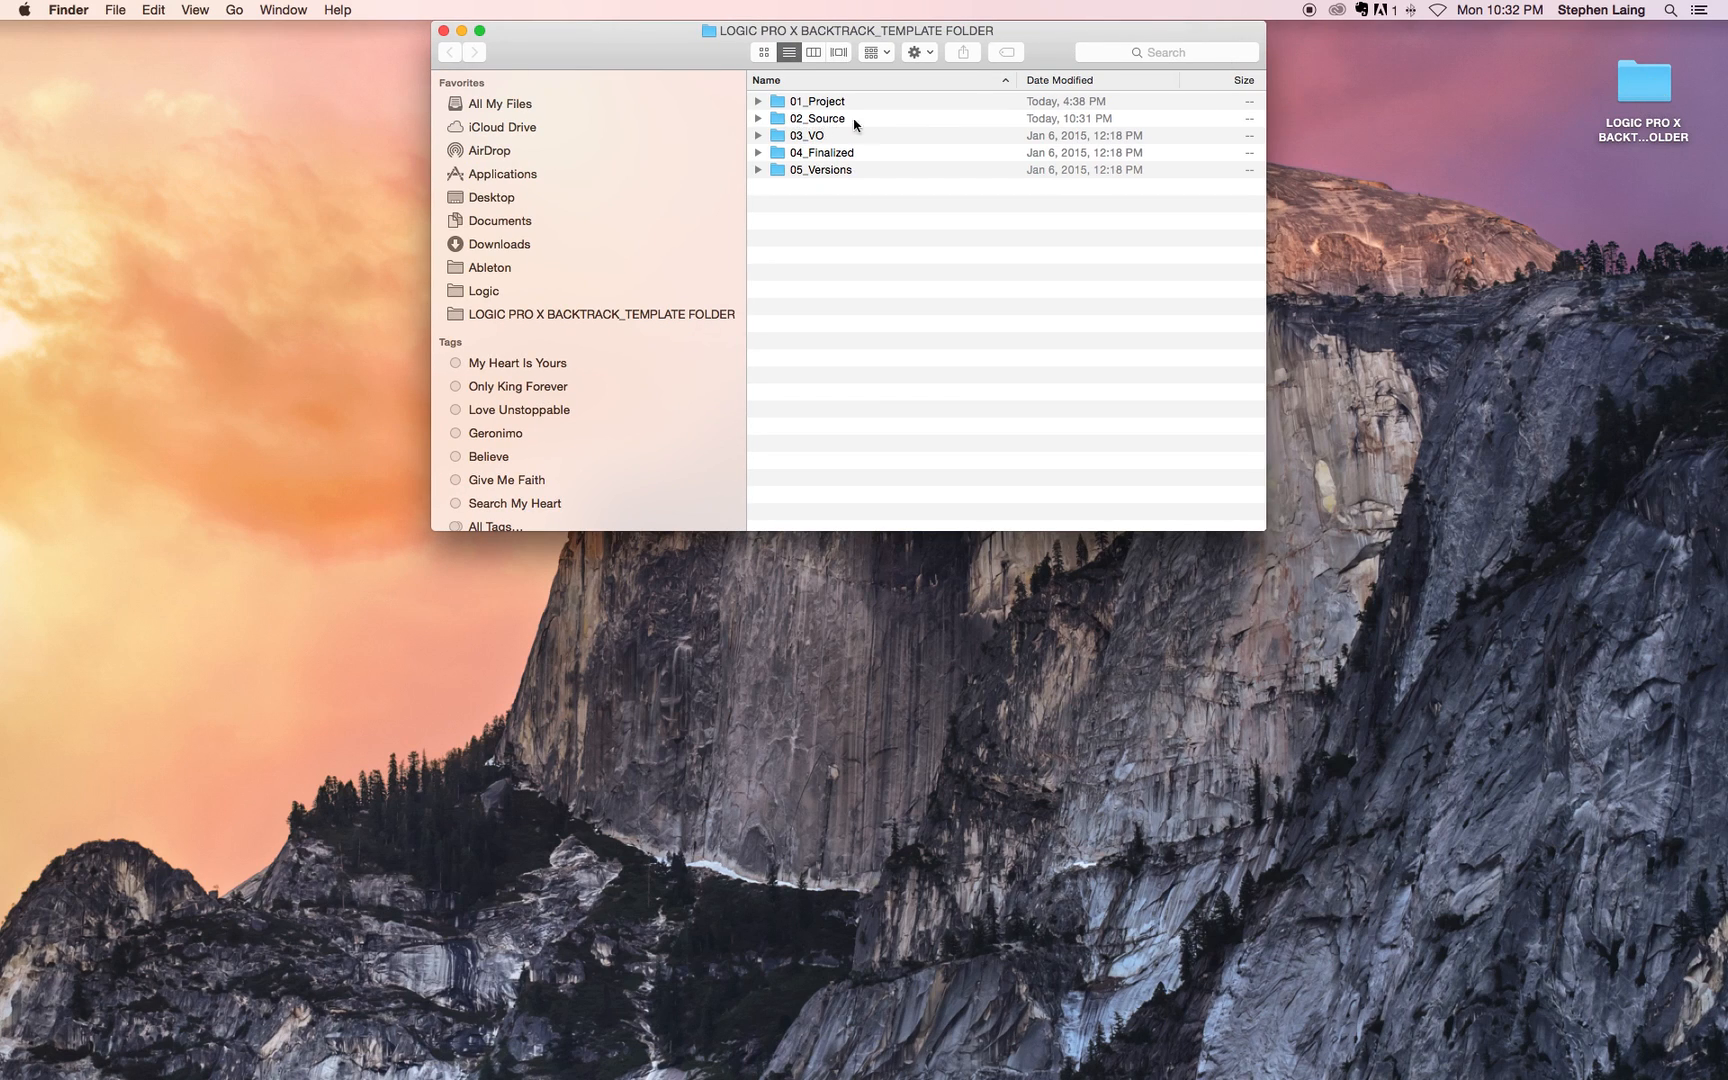
{"action": "left_click", "coordinate": [443, 31]}
{"action": "key", "text": "super+Tab"}
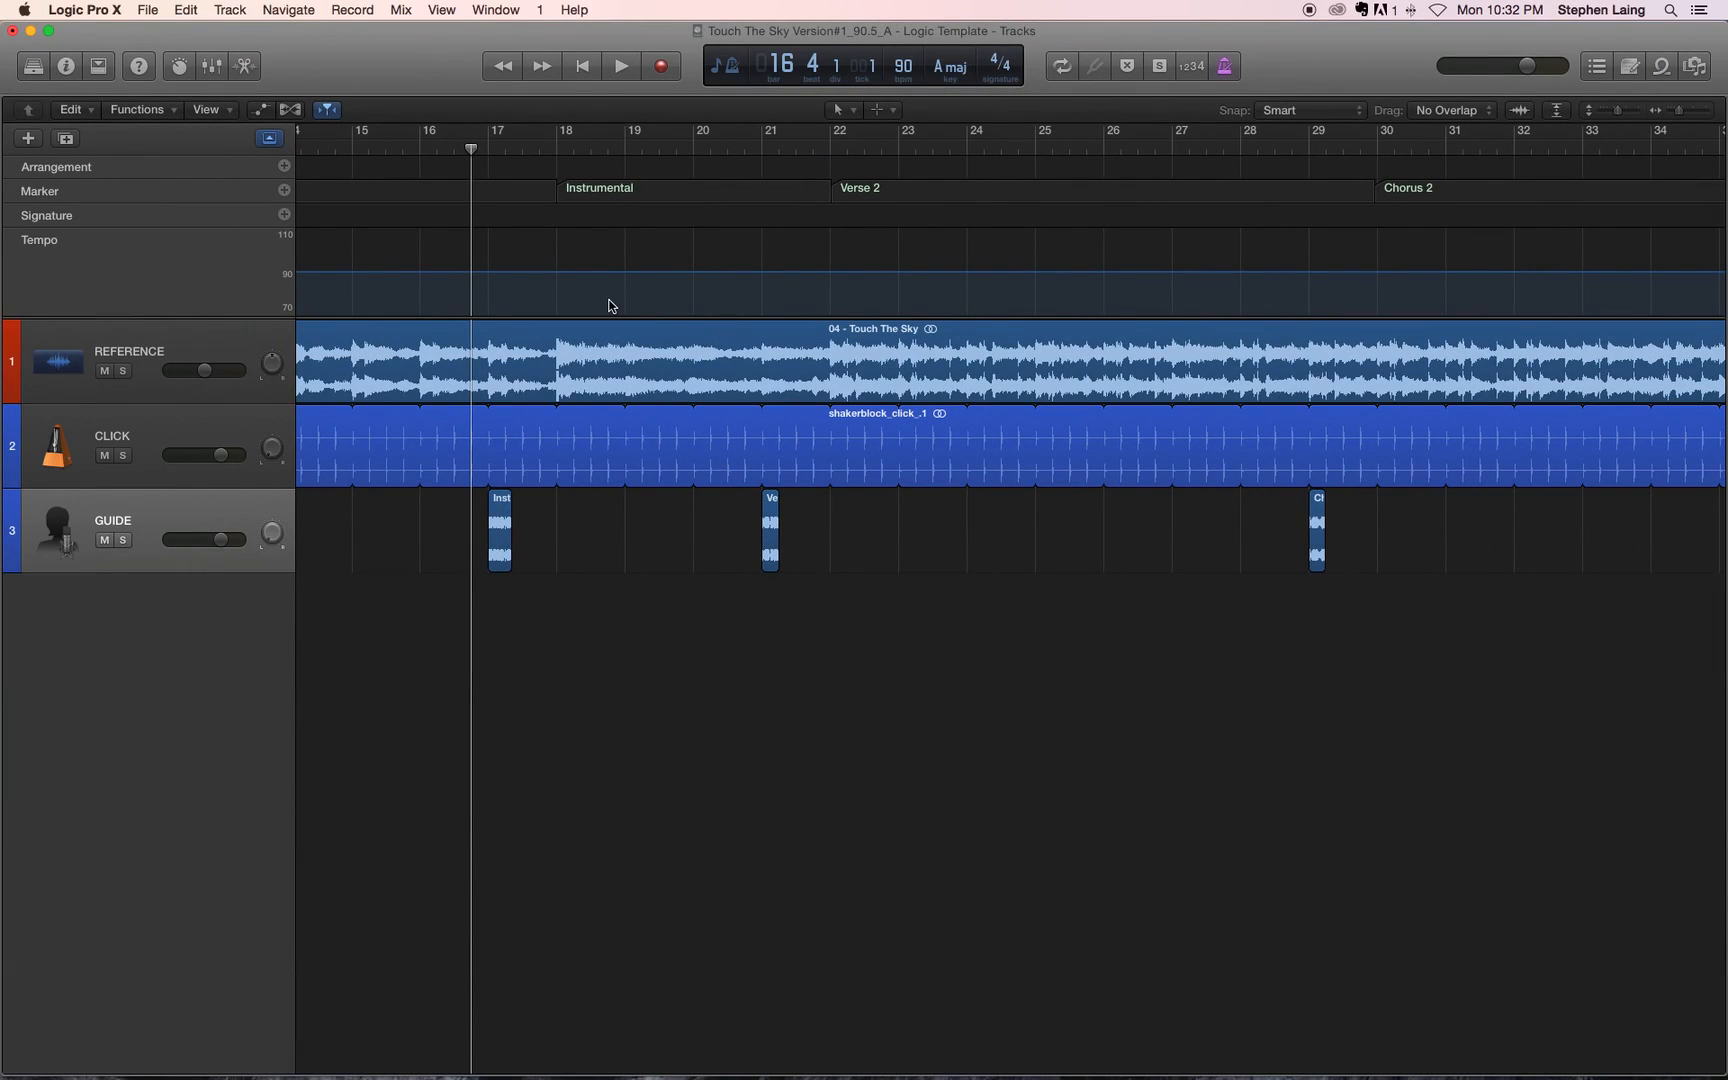
{"action": "key", "text": "Return"}
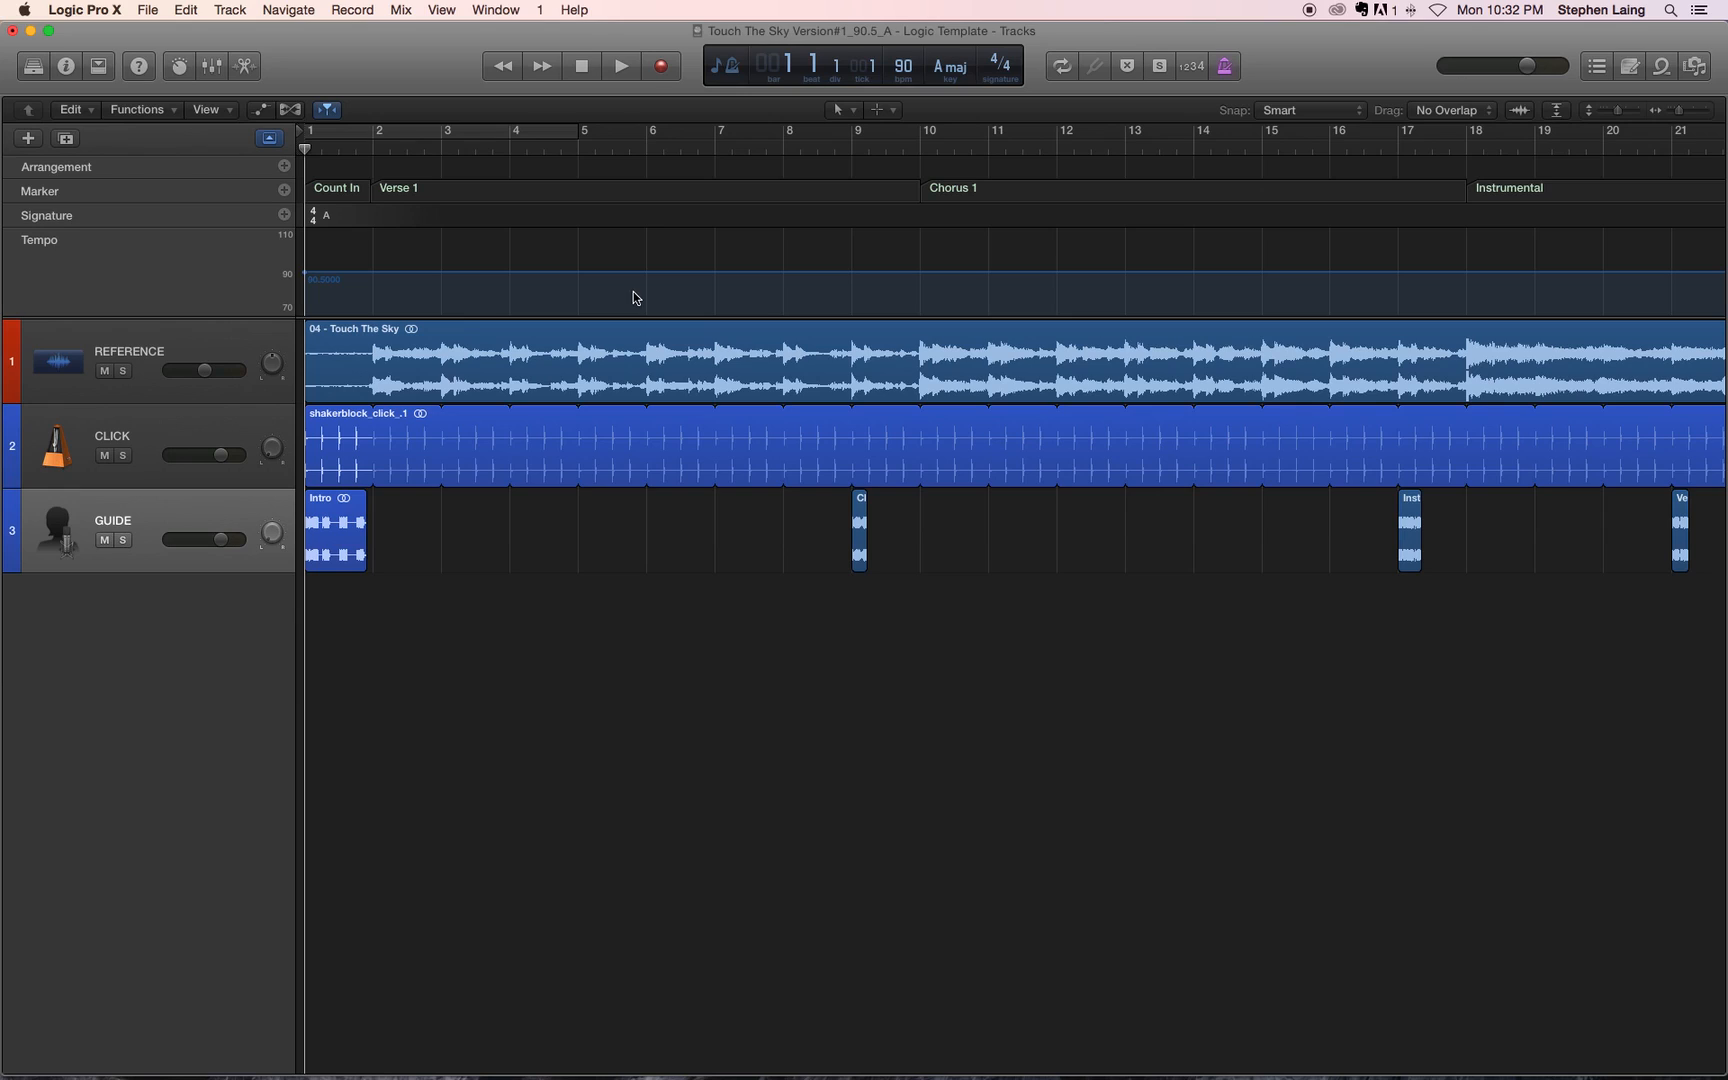
Step: Open the file browser and navigate from the home folder through Desktop and the backtrack template folder to 02_Source
{"action": "left_click", "coordinate": [1700, 72]}
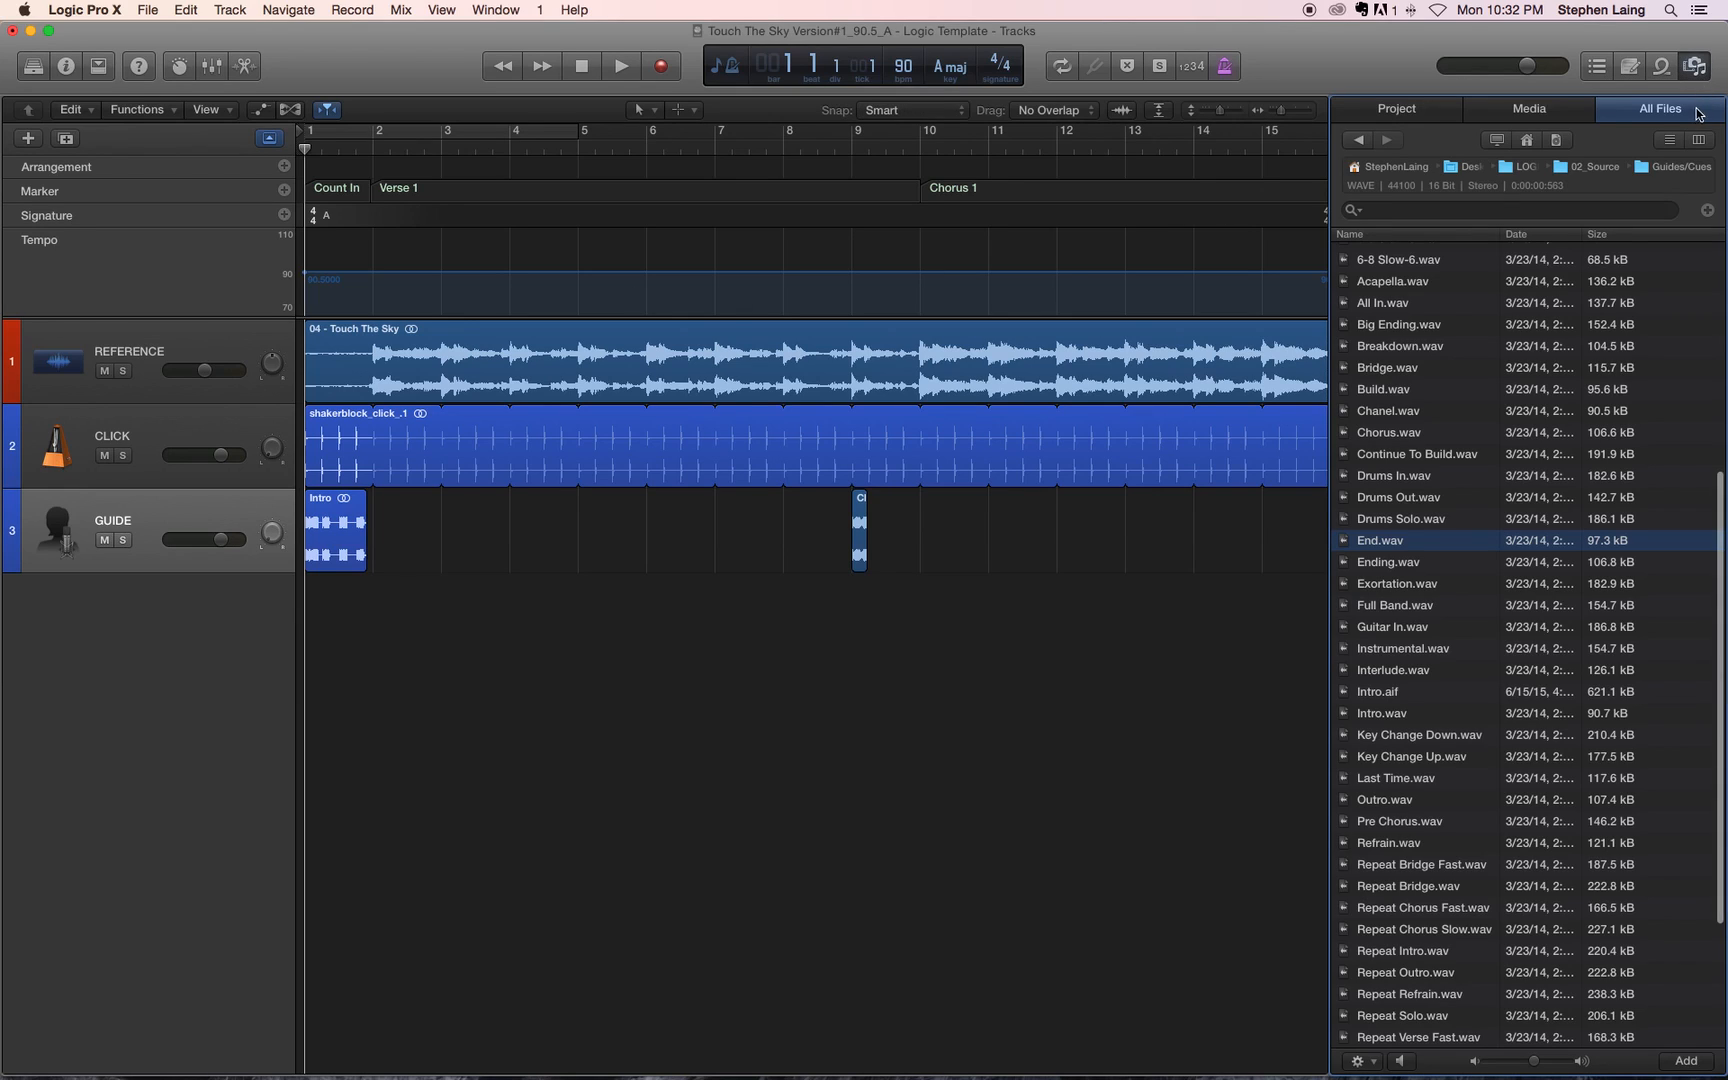
{"action": "left_click", "coordinate": [1527, 140]}
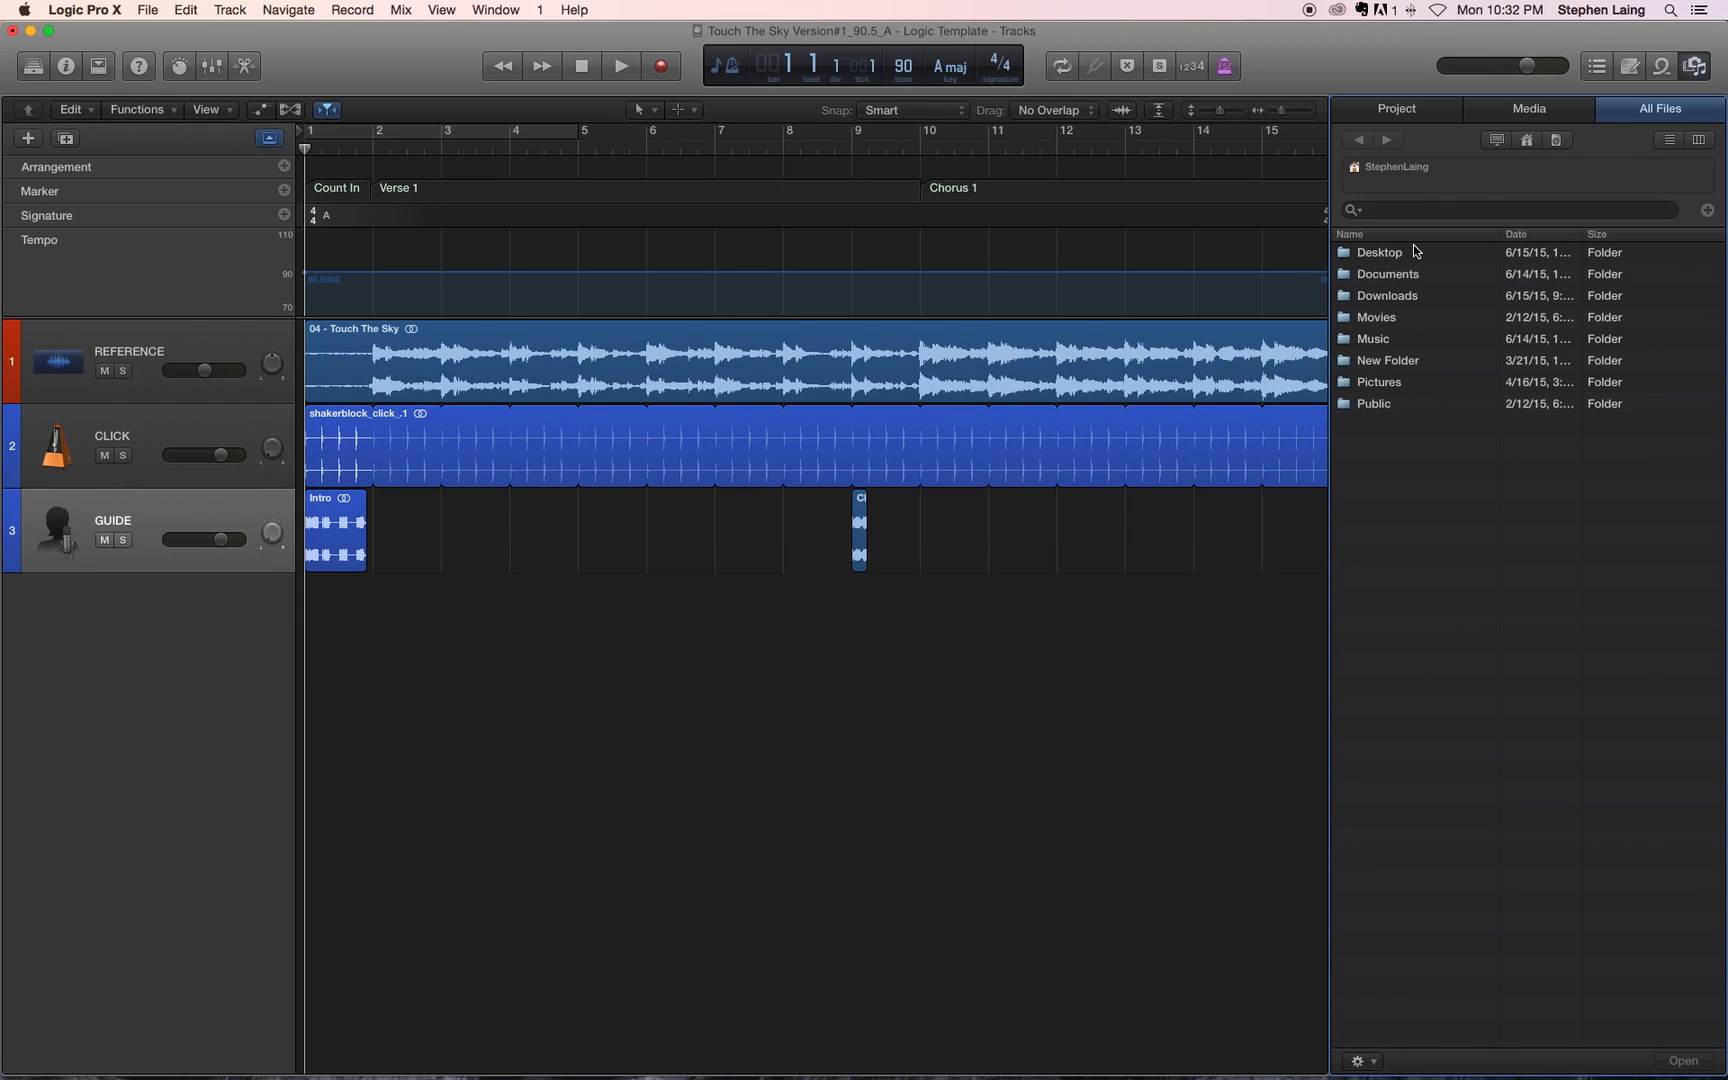
{"action": "double_click", "coordinate": [1380, 256]}
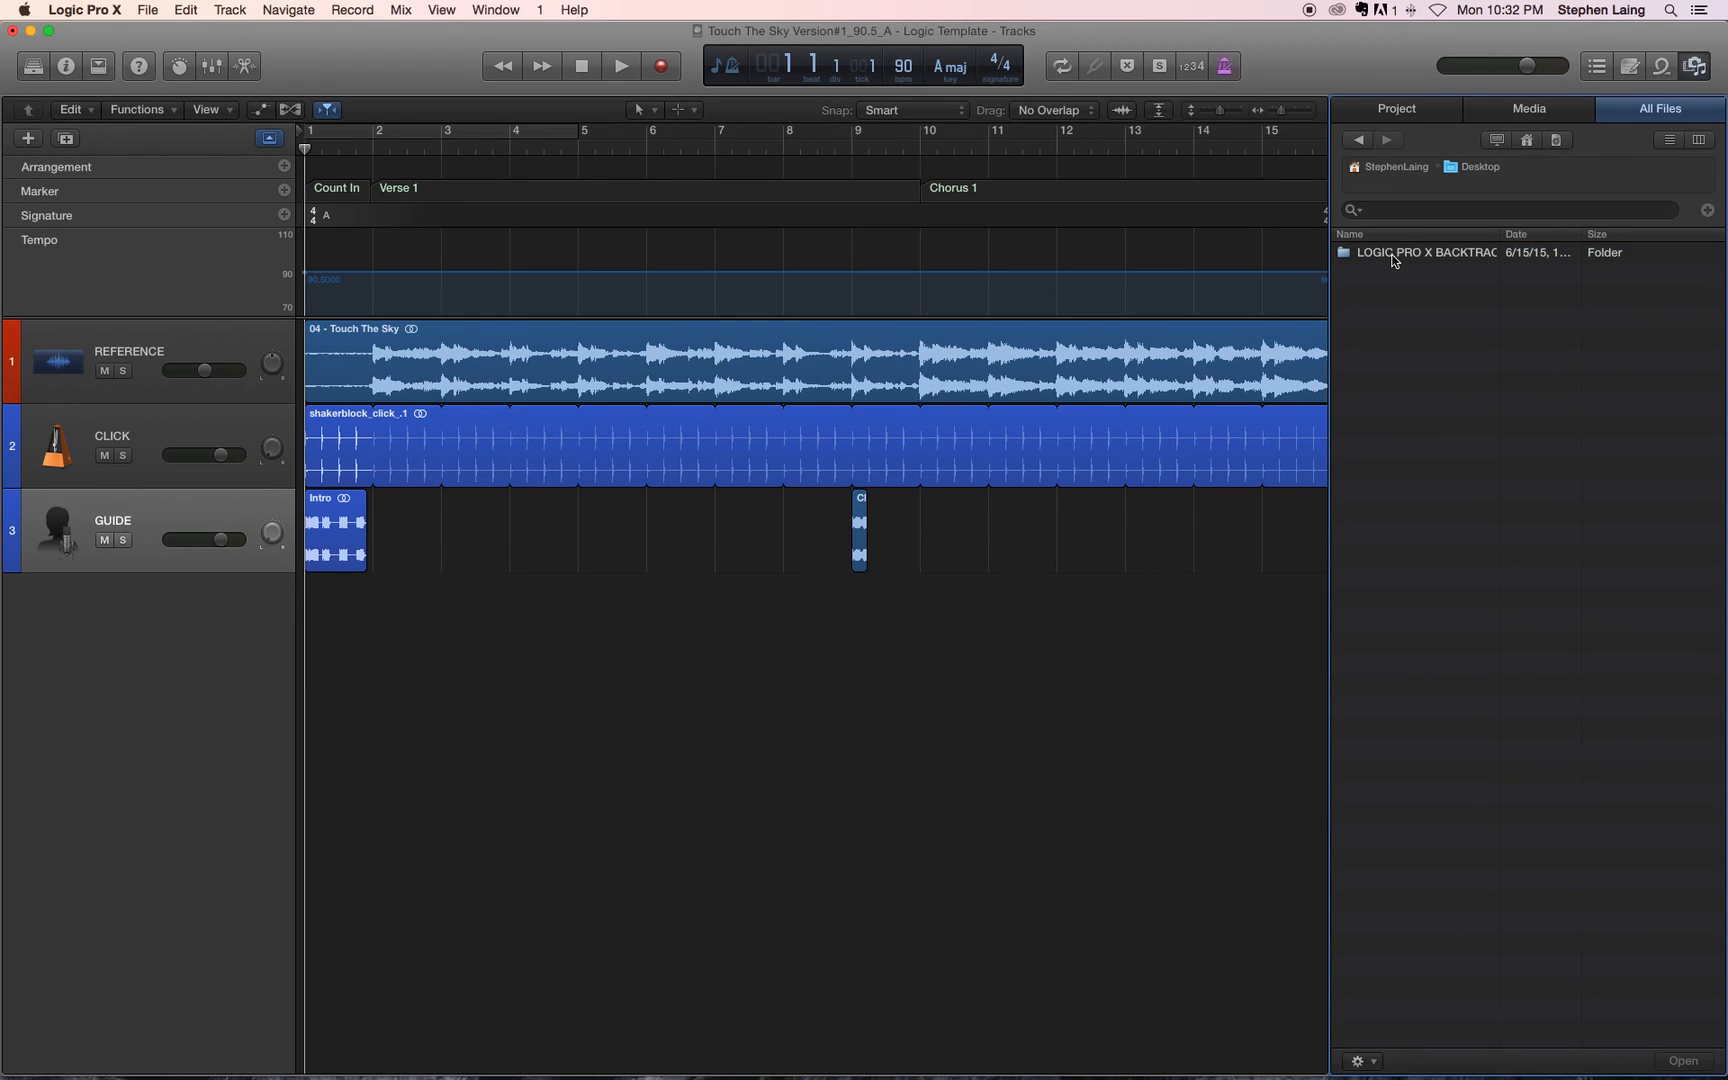
{"action": "double_click", "coordinate": [1395, 256]}
{"action": "double_click", "coordinate": [1375, 276]}
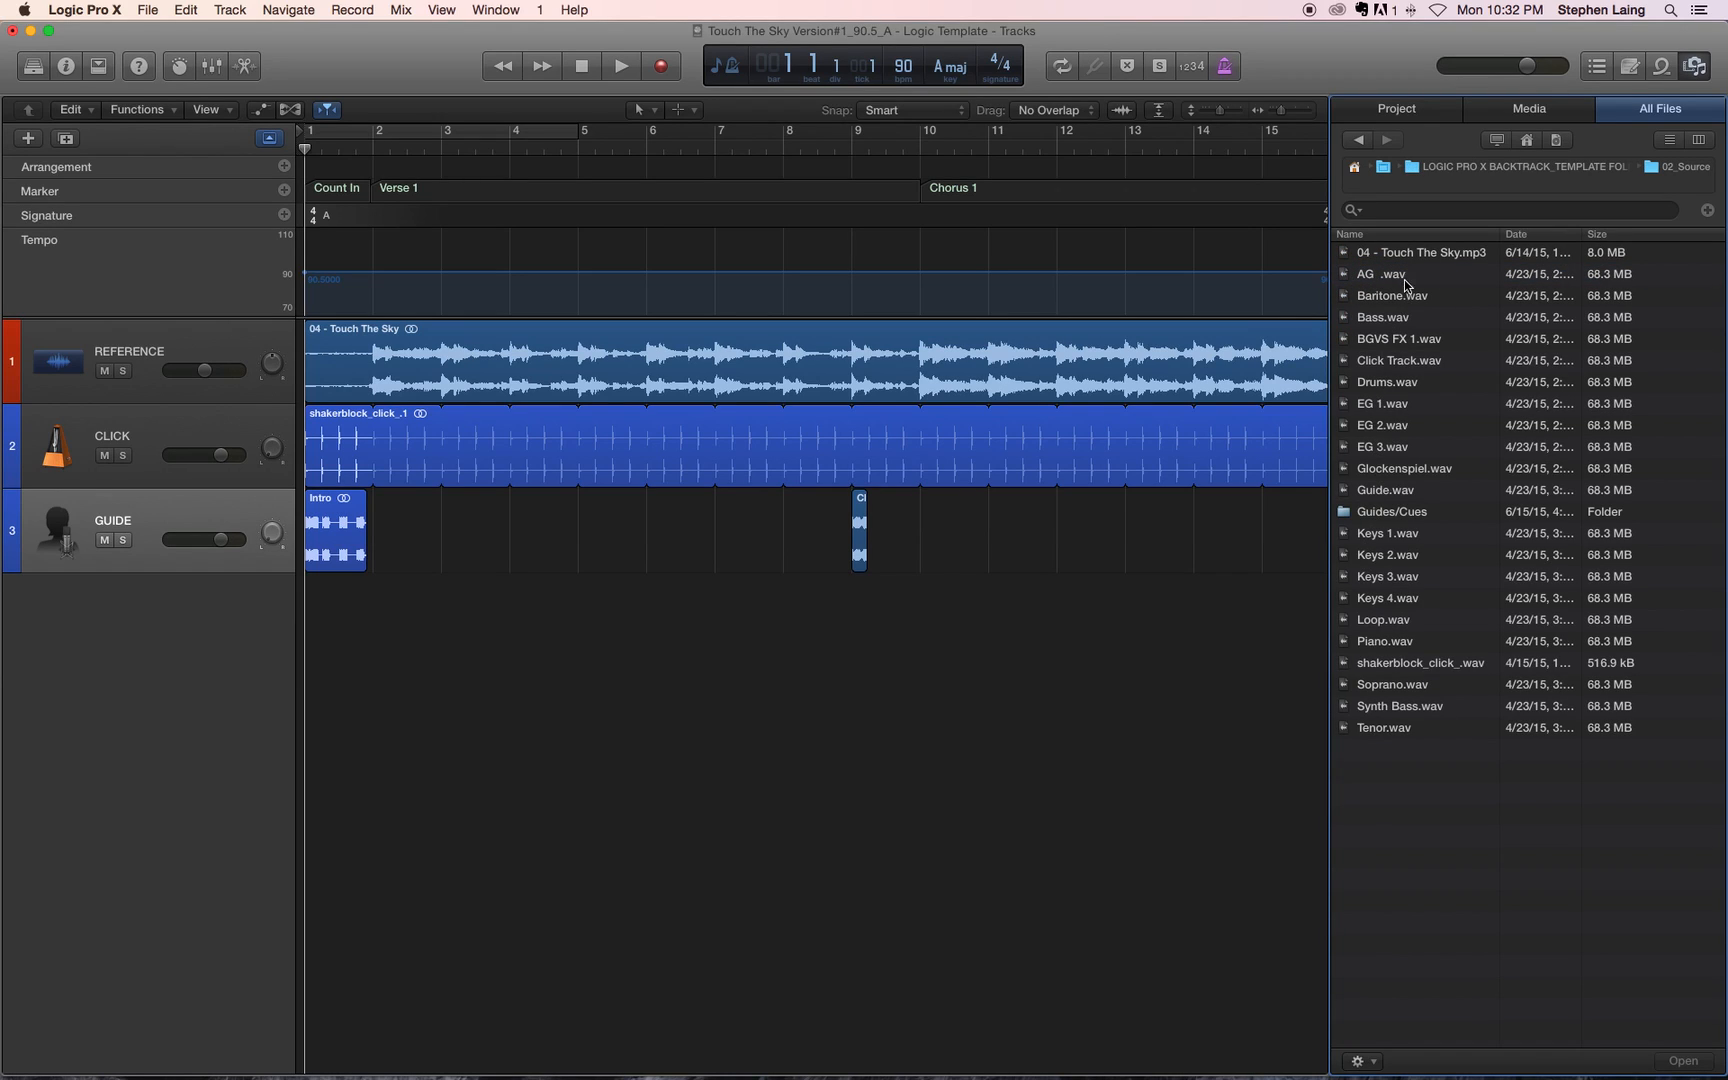
{"action": "left_click", "coordinate": [1408, 238]}
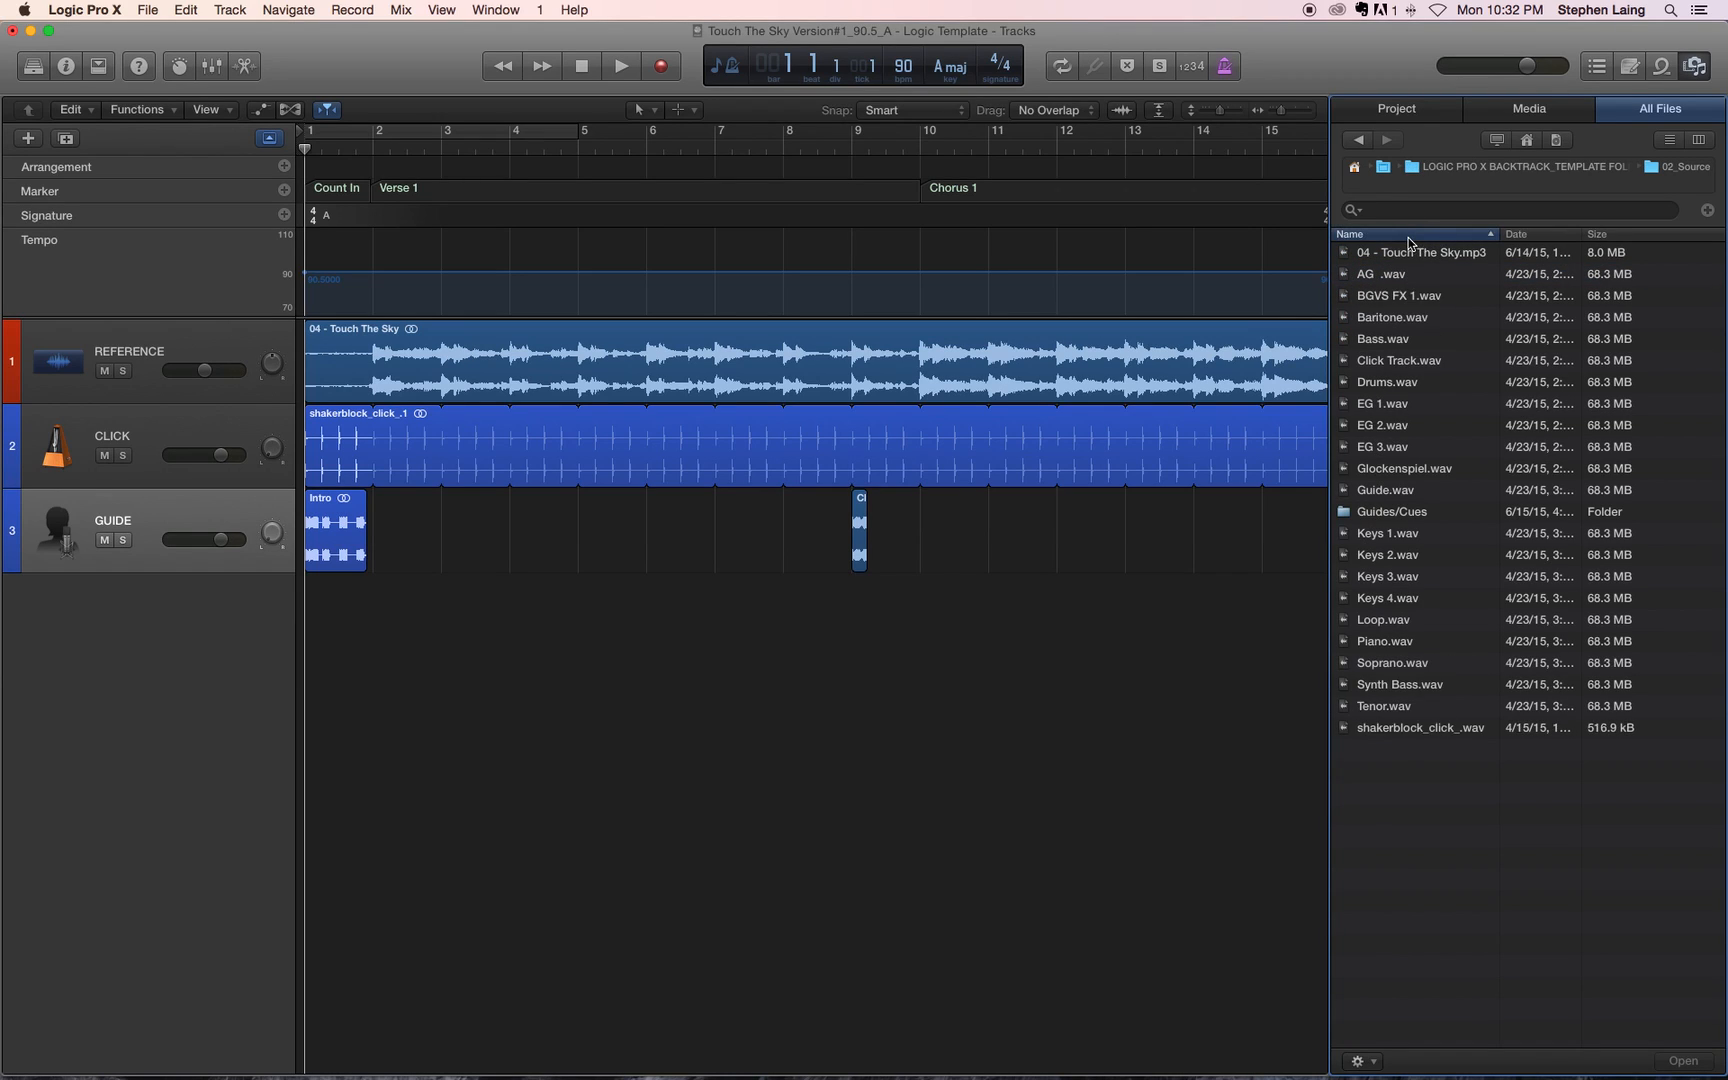
{"action": "left_click", "coordinate": [1490, 237]}
{"action": "left_click", "coordinate": [1433, 237]}
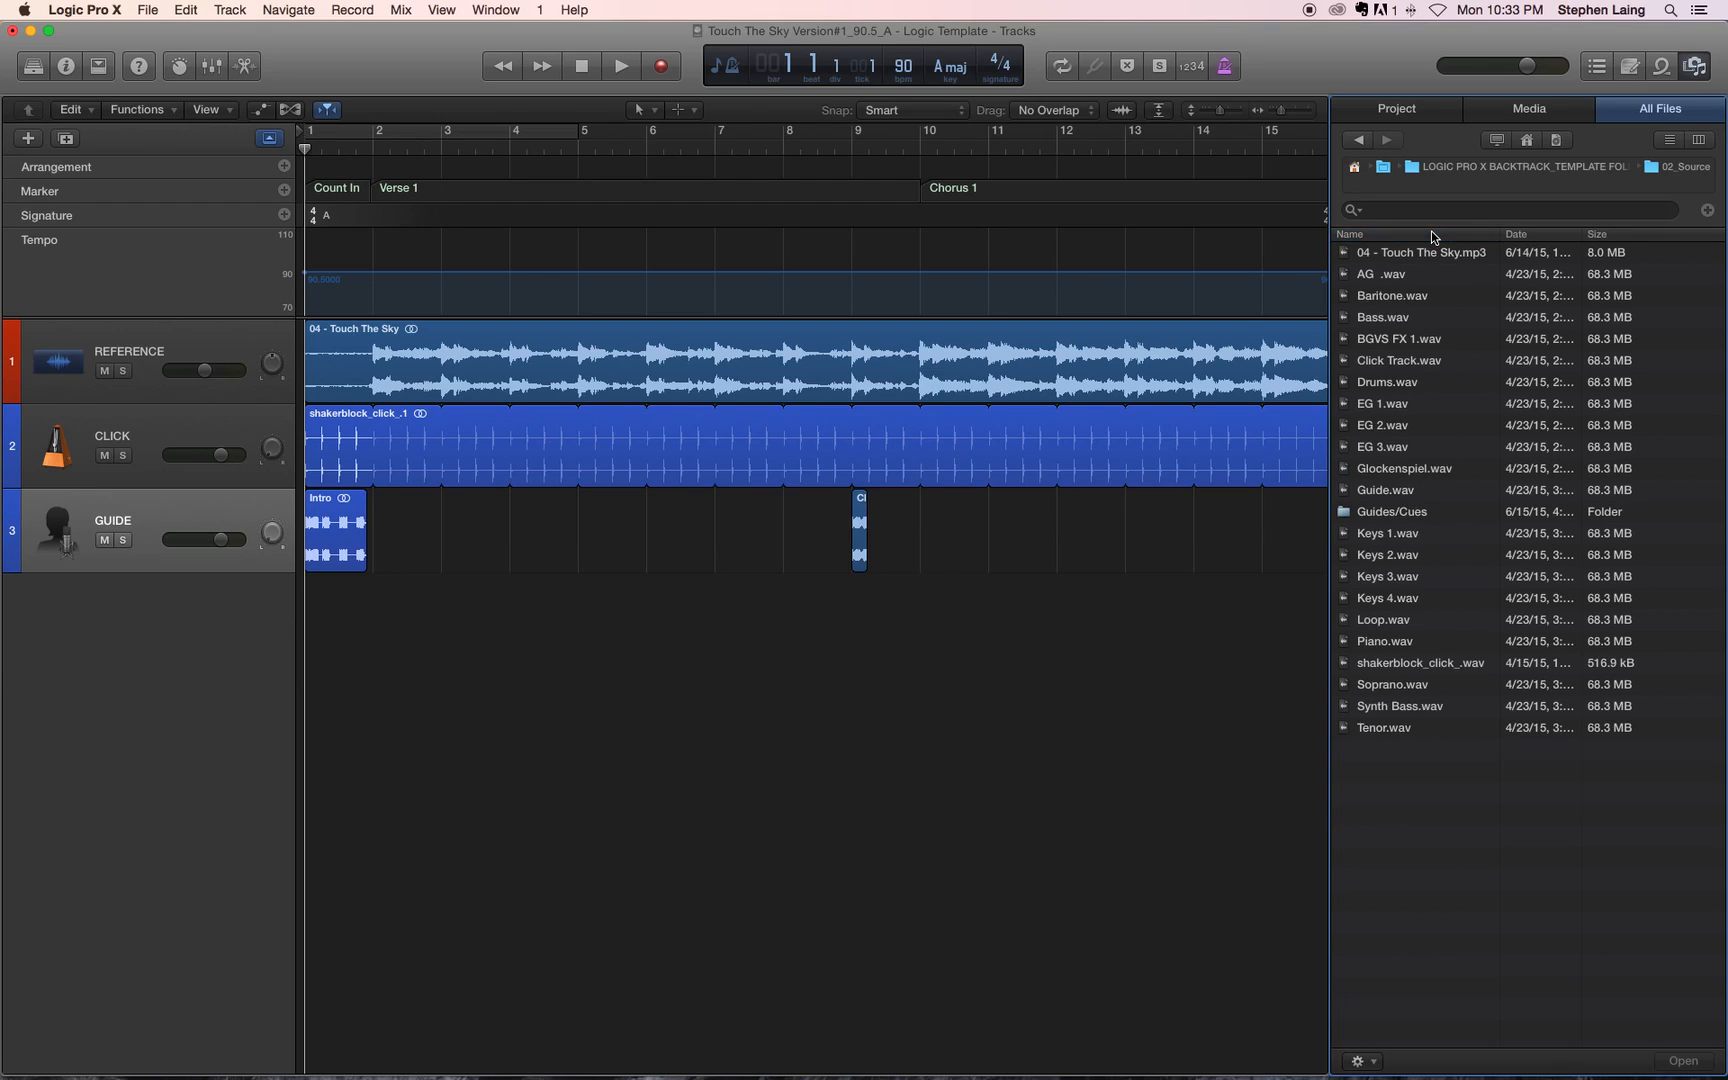
Step: Add Drums.wav and Loop.wav from 02_Source on new tracks below GUIDE, each starting at bar 1
{"action": "left_click", "coordinate": [1401, 275]}
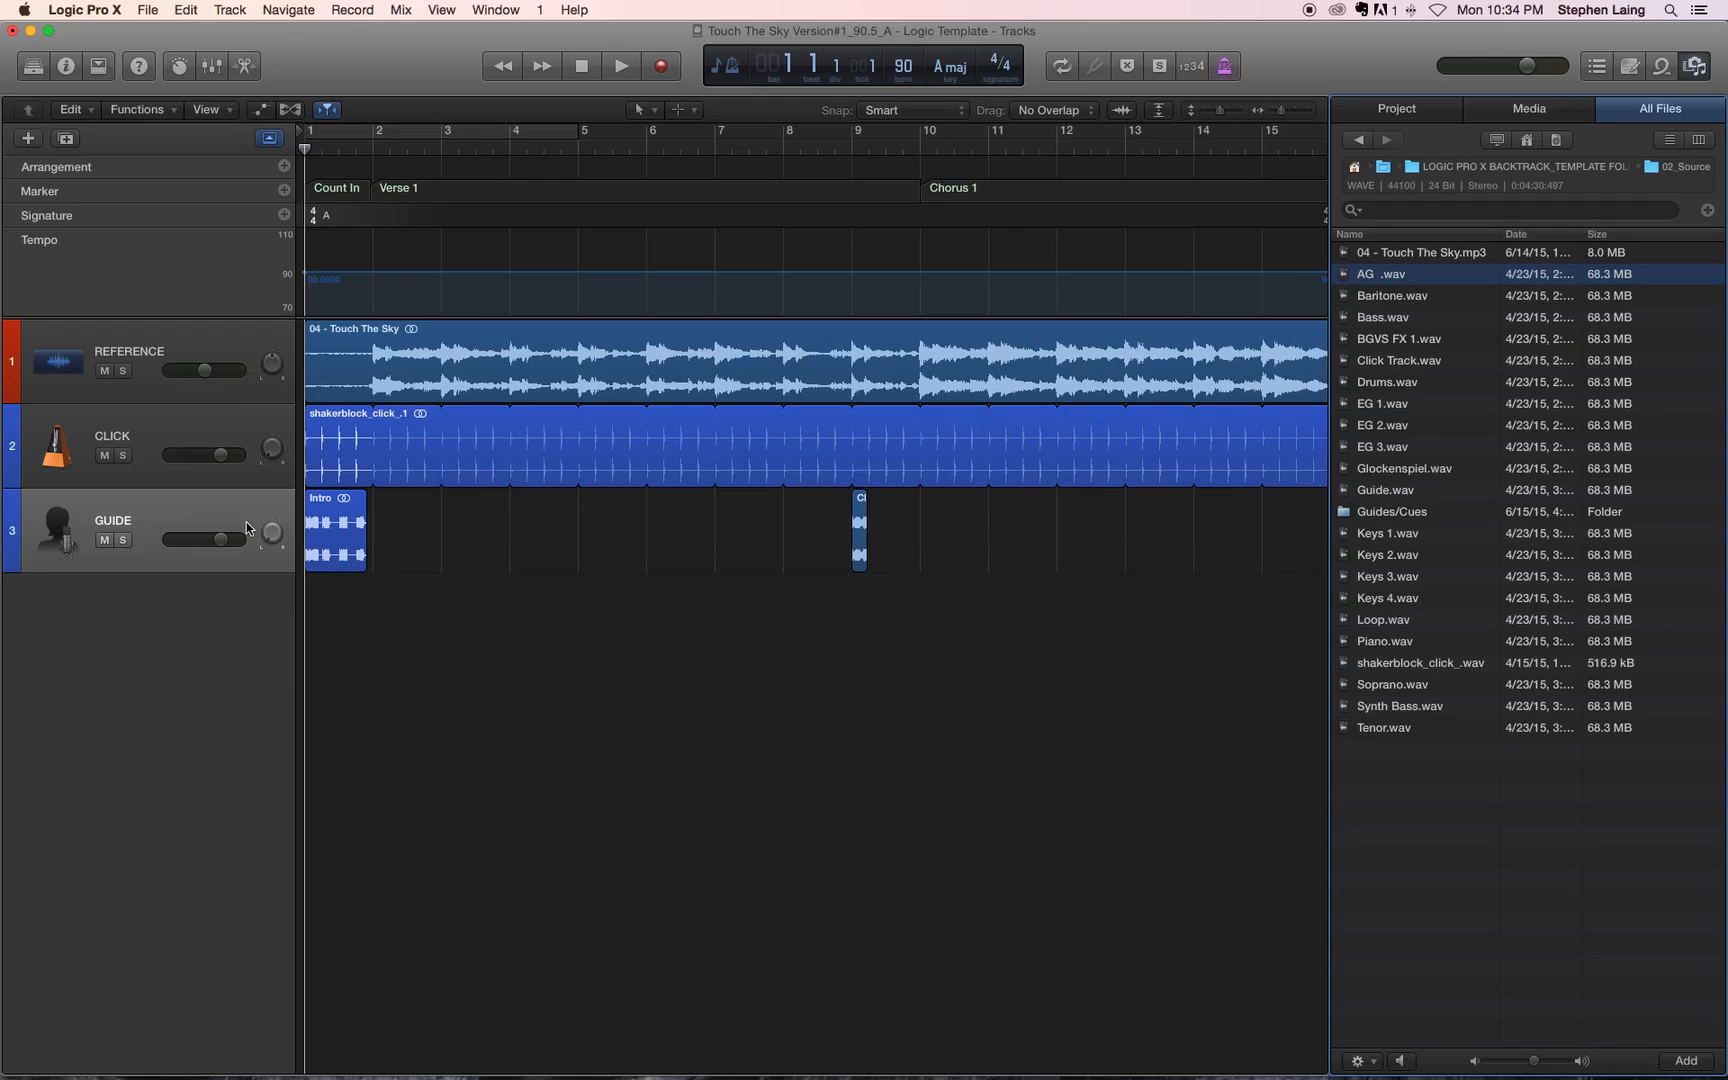
{"action": "left_click", "coordinate": [199, 587]}
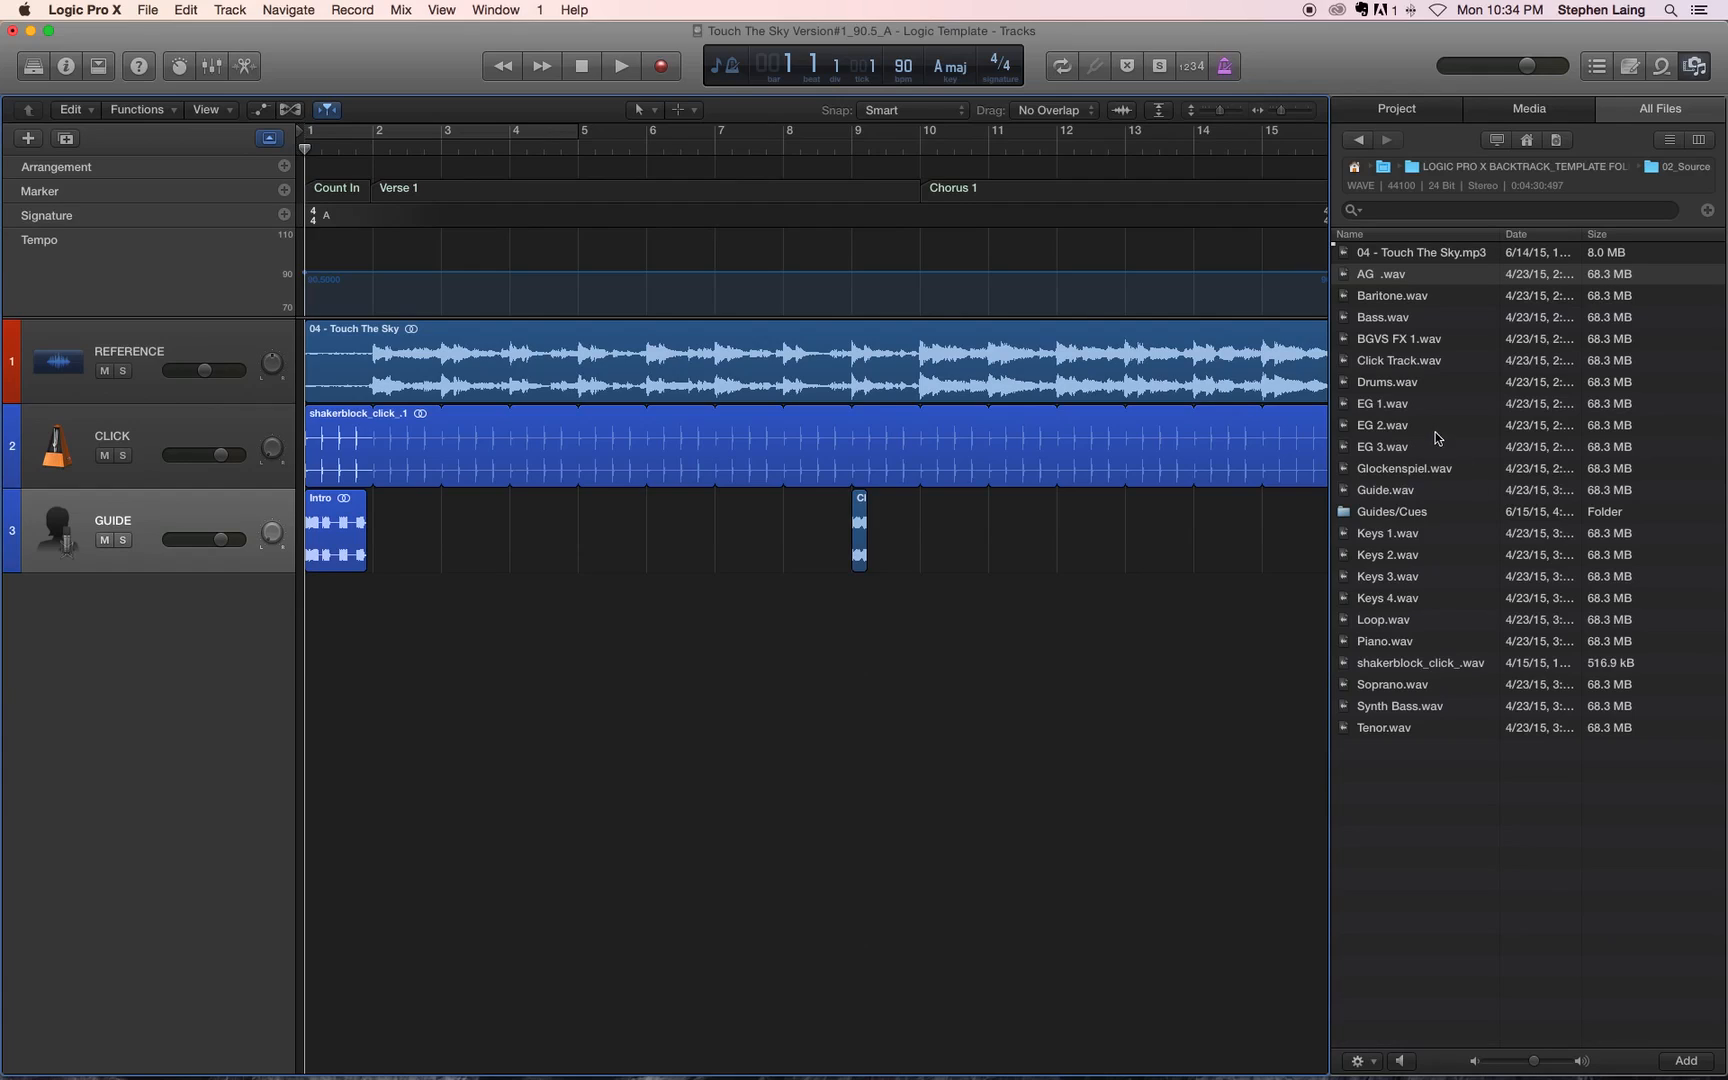
{"action": "left_click", "coordinate": [1381, 383]}
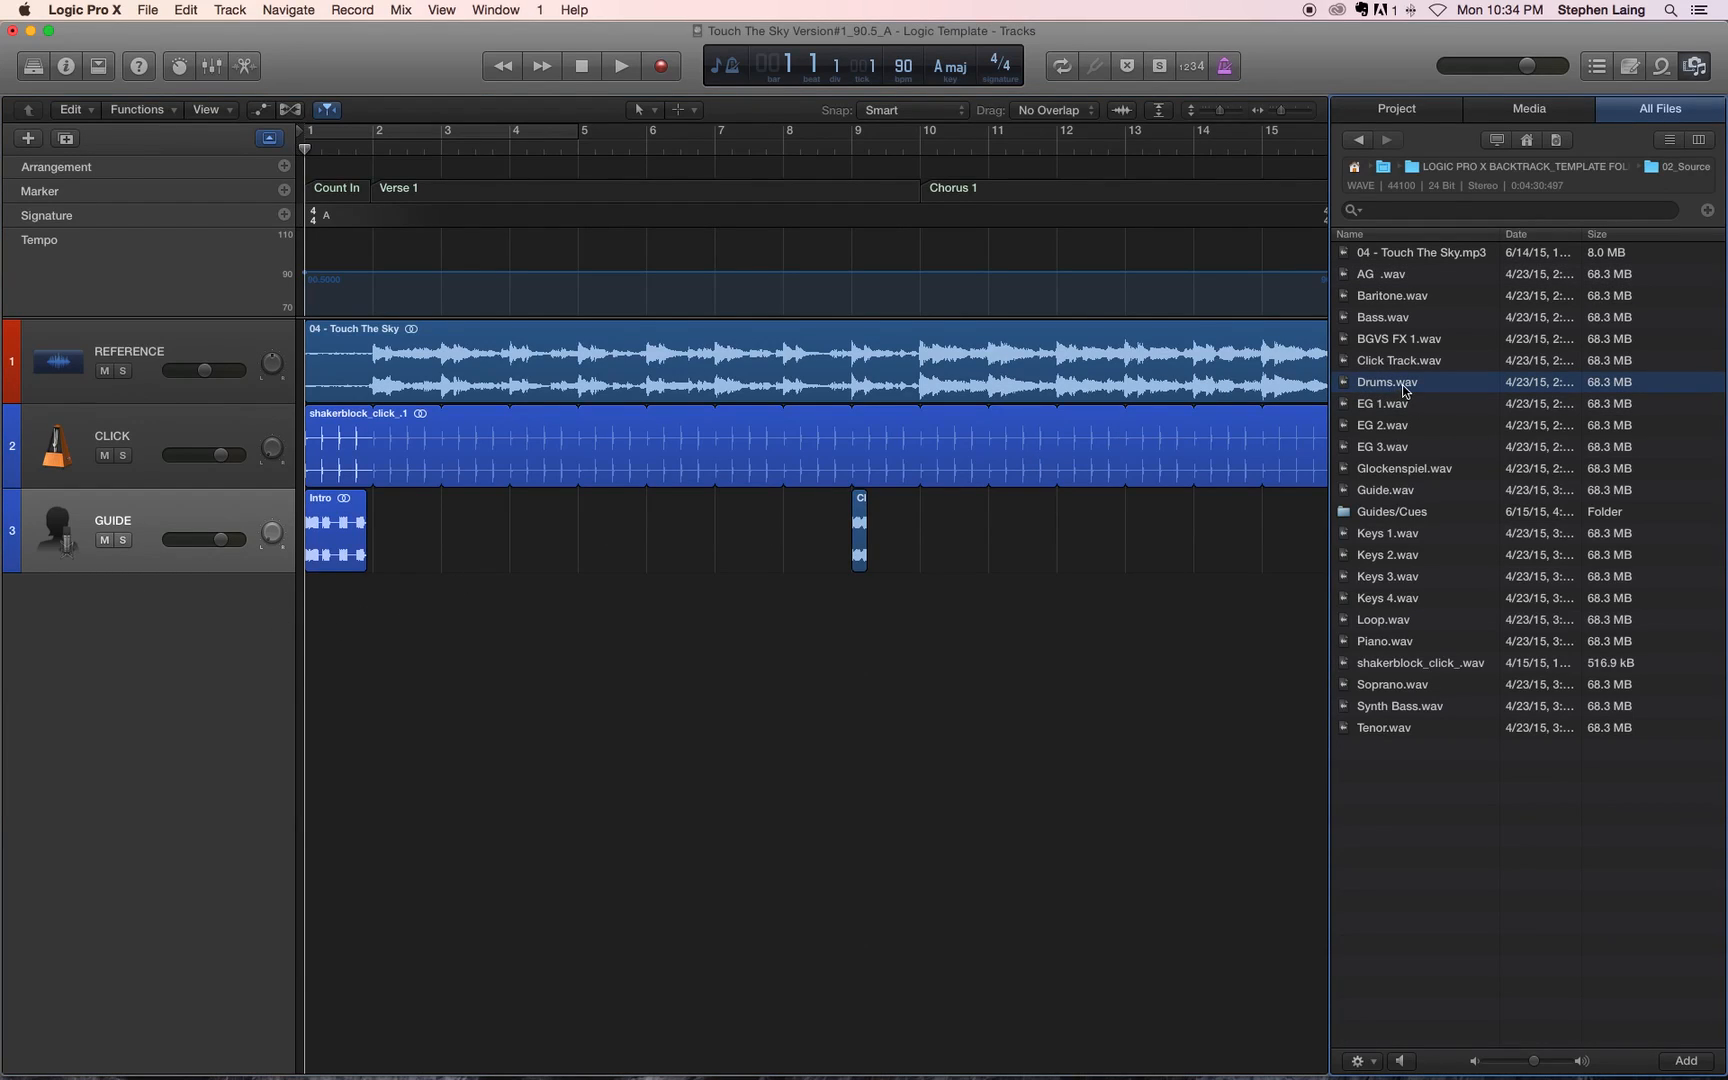
{"action": "left_click_drag", "start_coordinate": [1398, 388], "coordinate": [333, 620]}
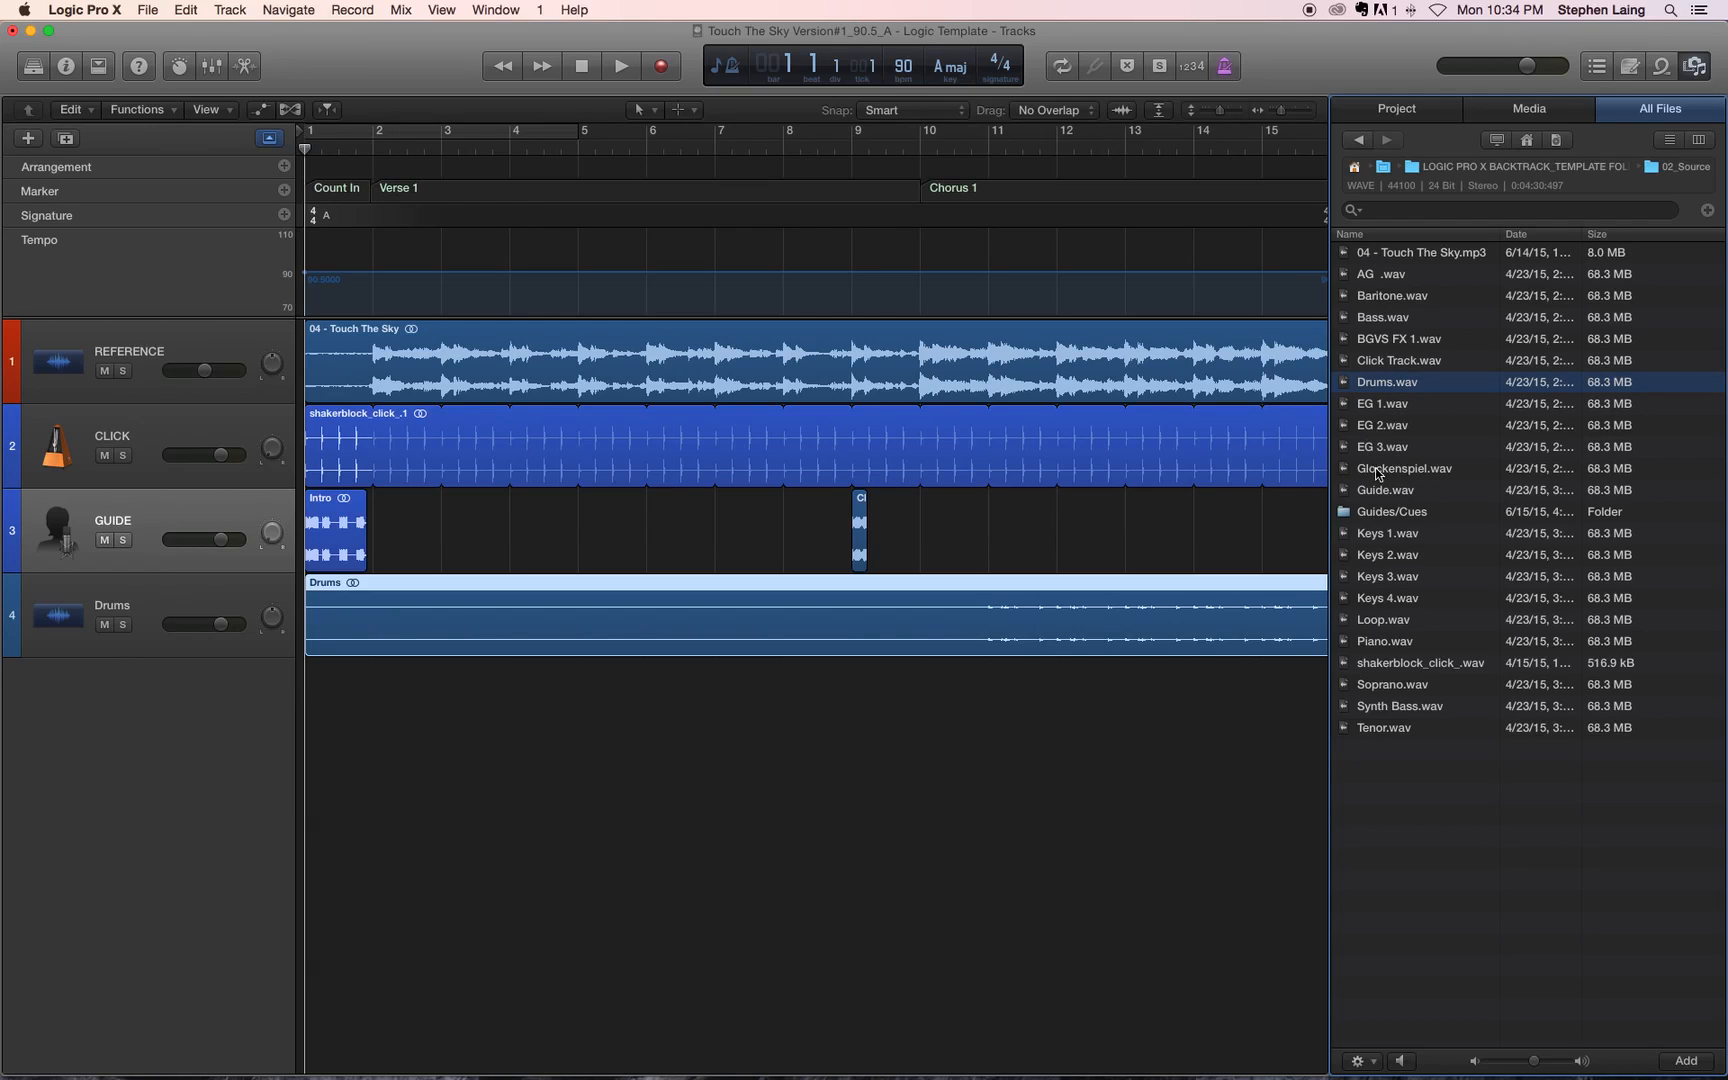
{"action": "left_click", "coordinate": [1381, 622]}
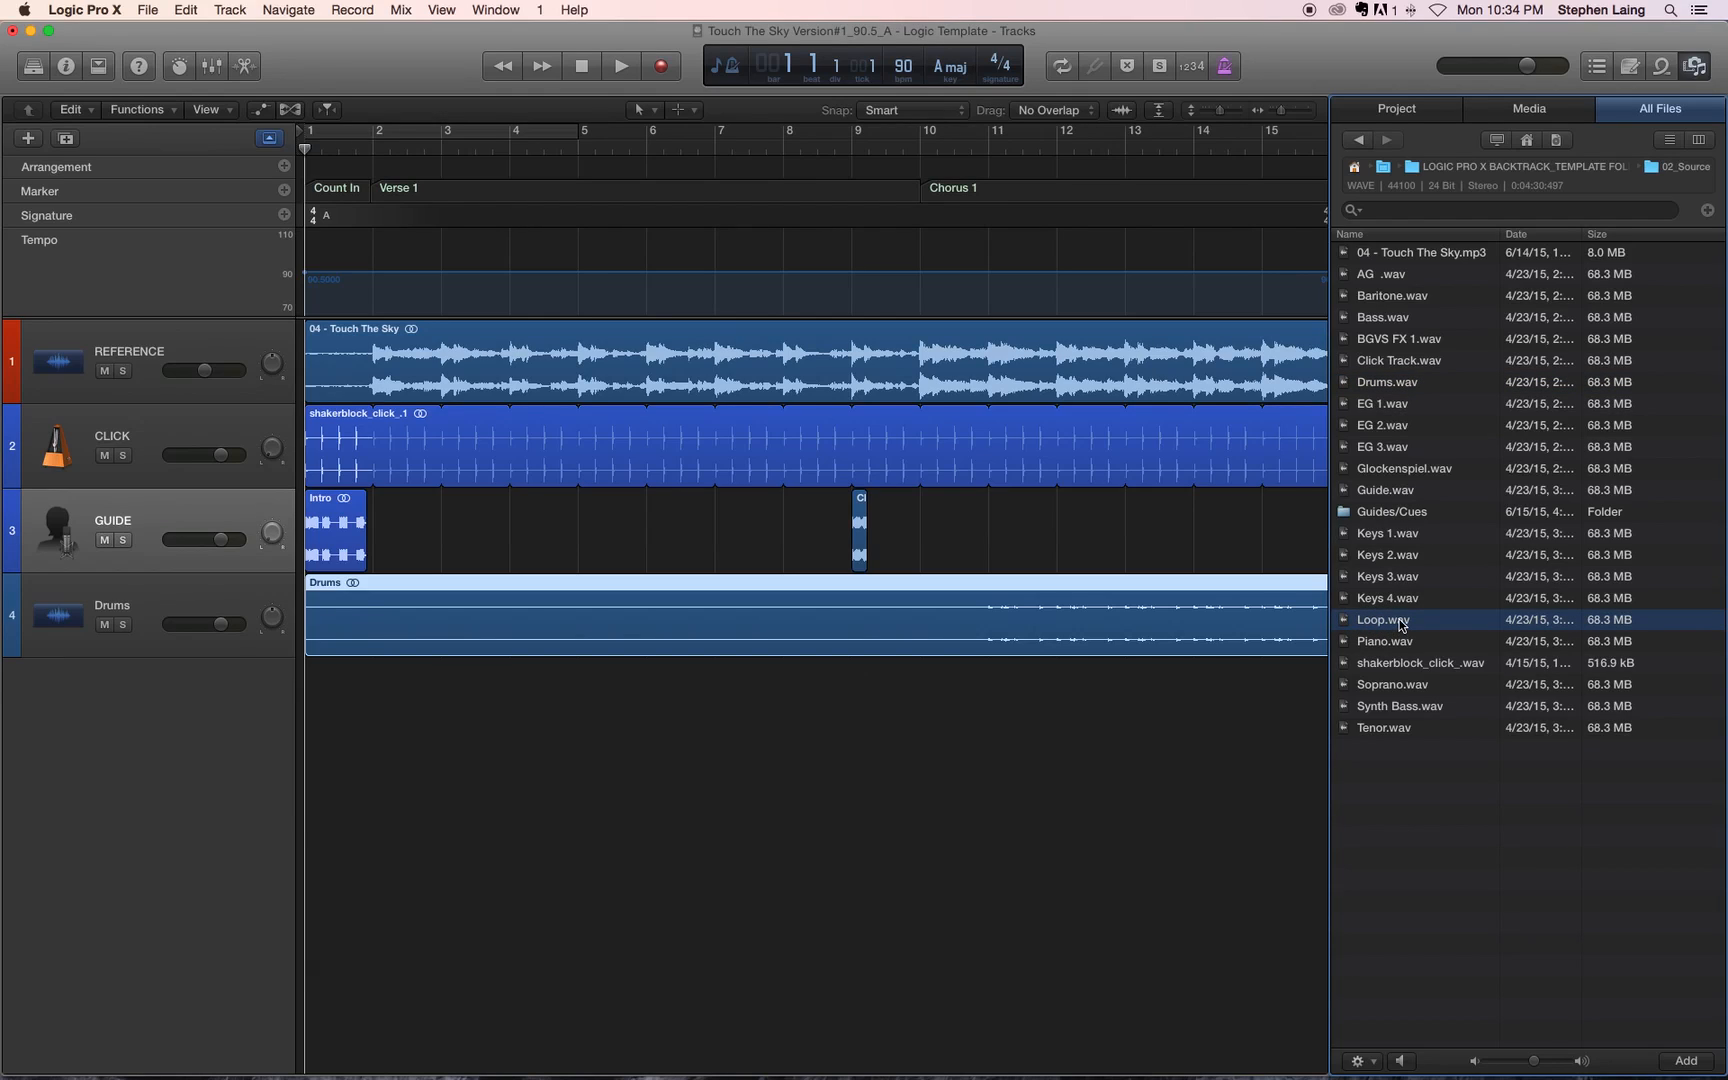
{"action": "left_click_drag", "start_coordinate": [1401, 622], "coordinate": [335, 682]}
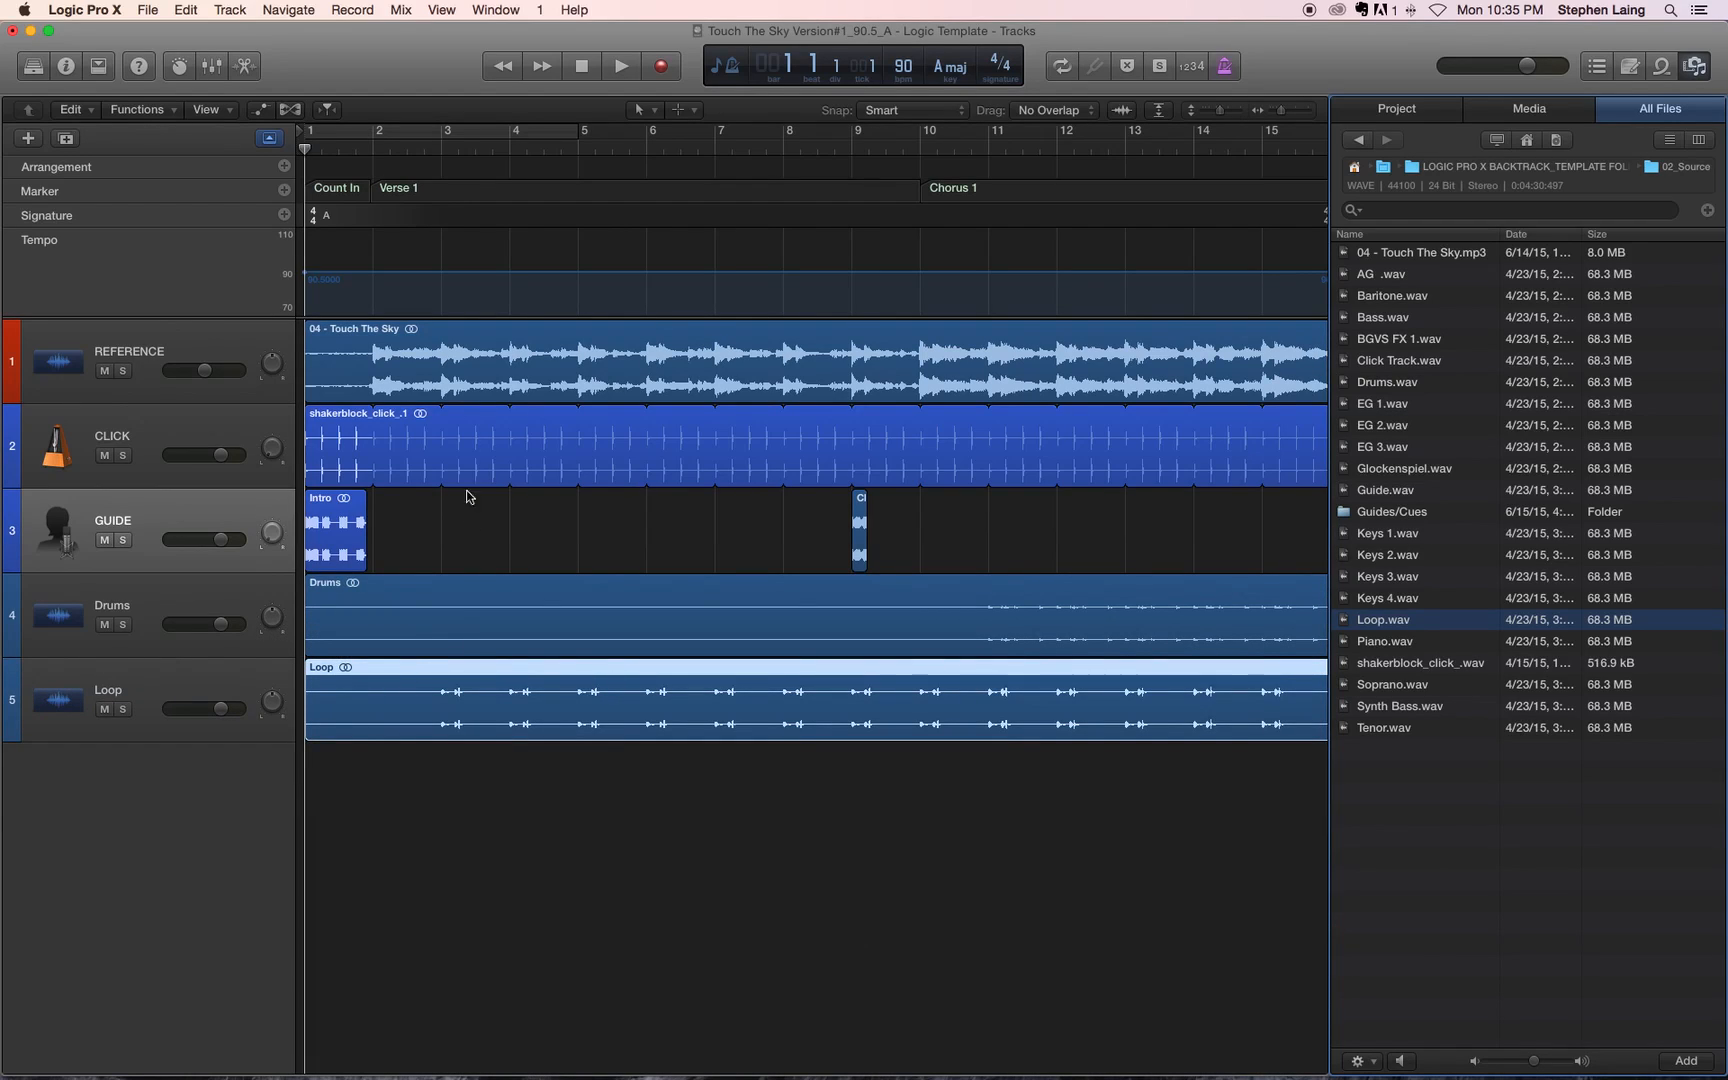
Step: Solo the Loop track, play the project briefly from bar 3, and leave the Loop track selected
{"action": "left_click", "coordinate": [123, 709]}
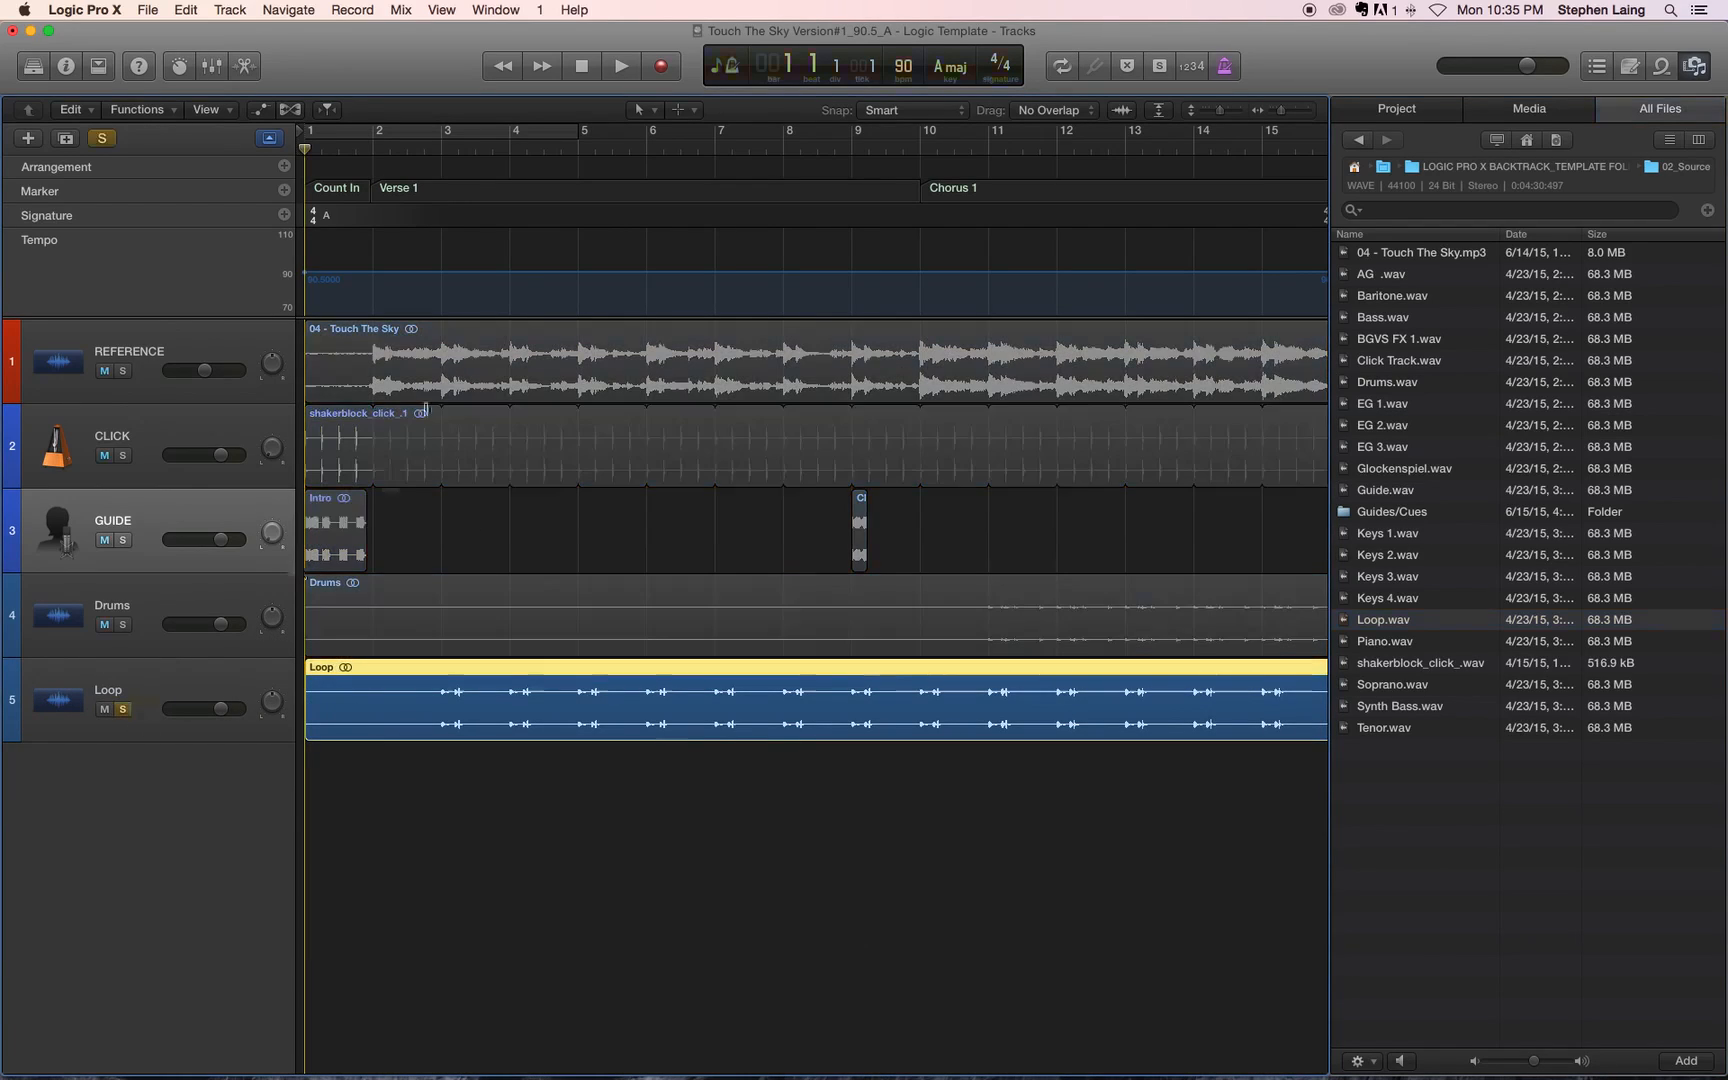
{"action": "left_click", "coordinate": [443, 150]}
{"action": "key", "text": "space"}
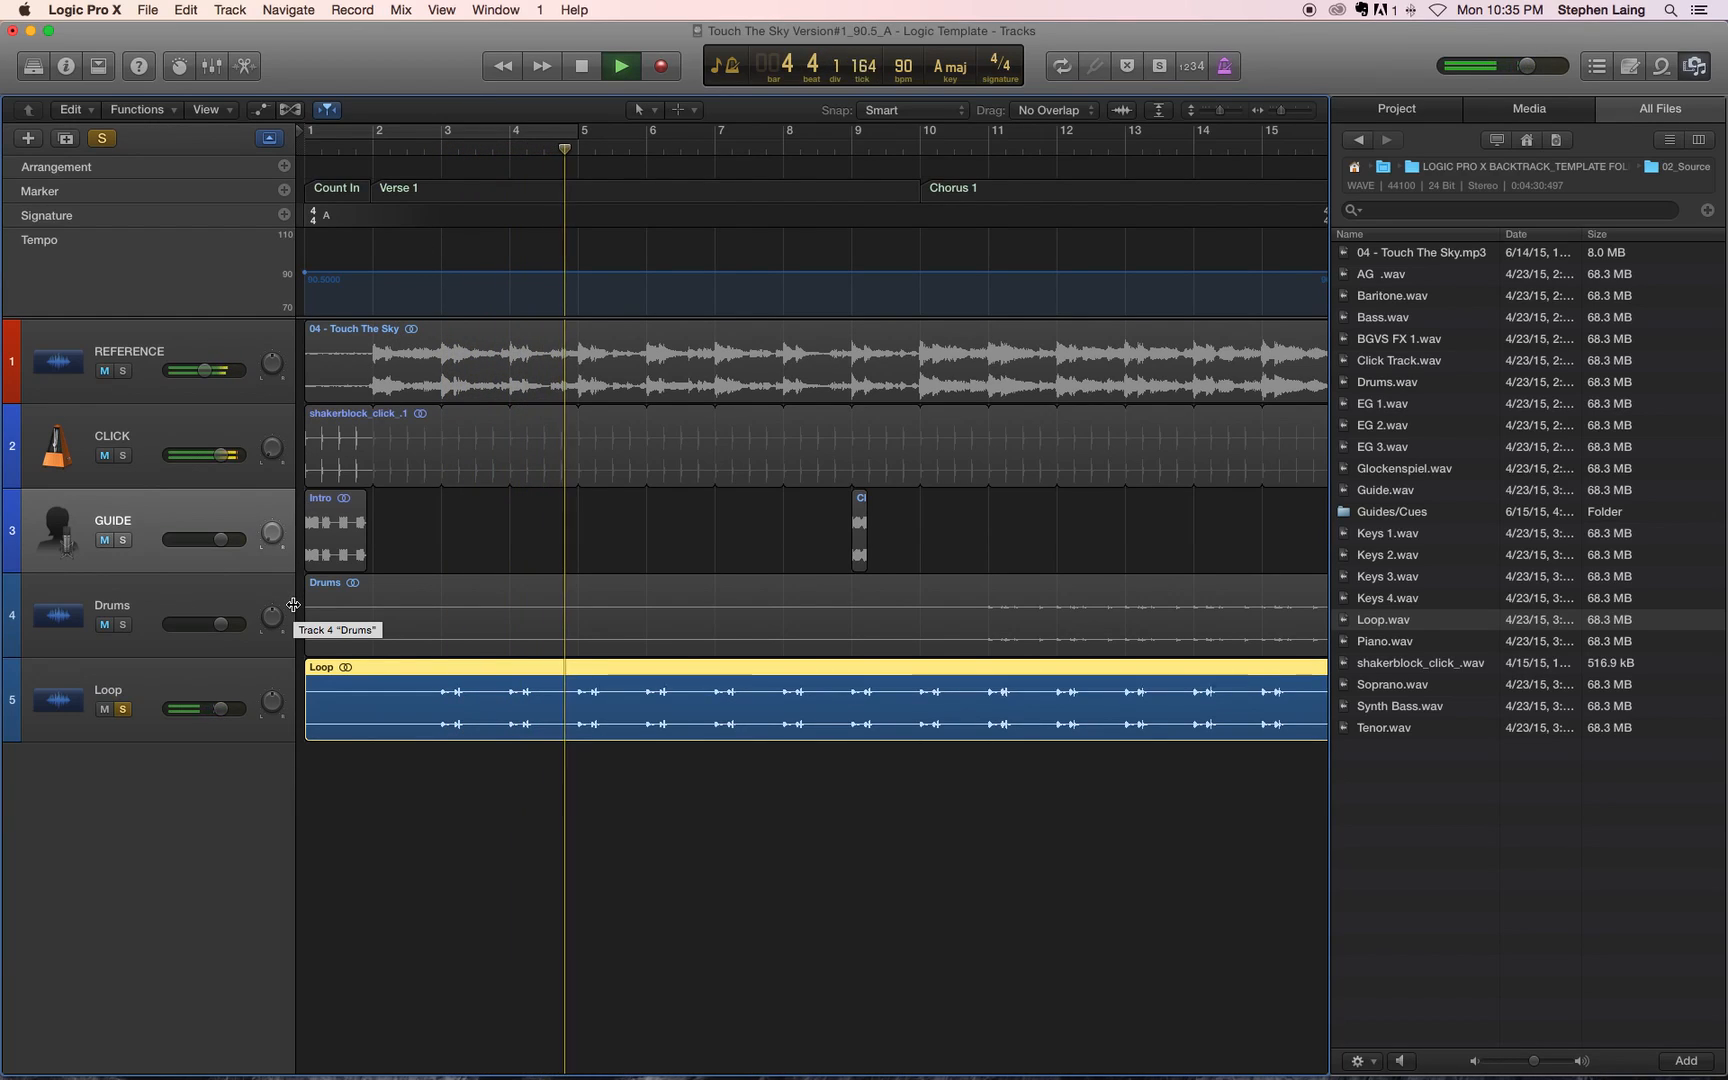
{"action": "key", "text": "space"}
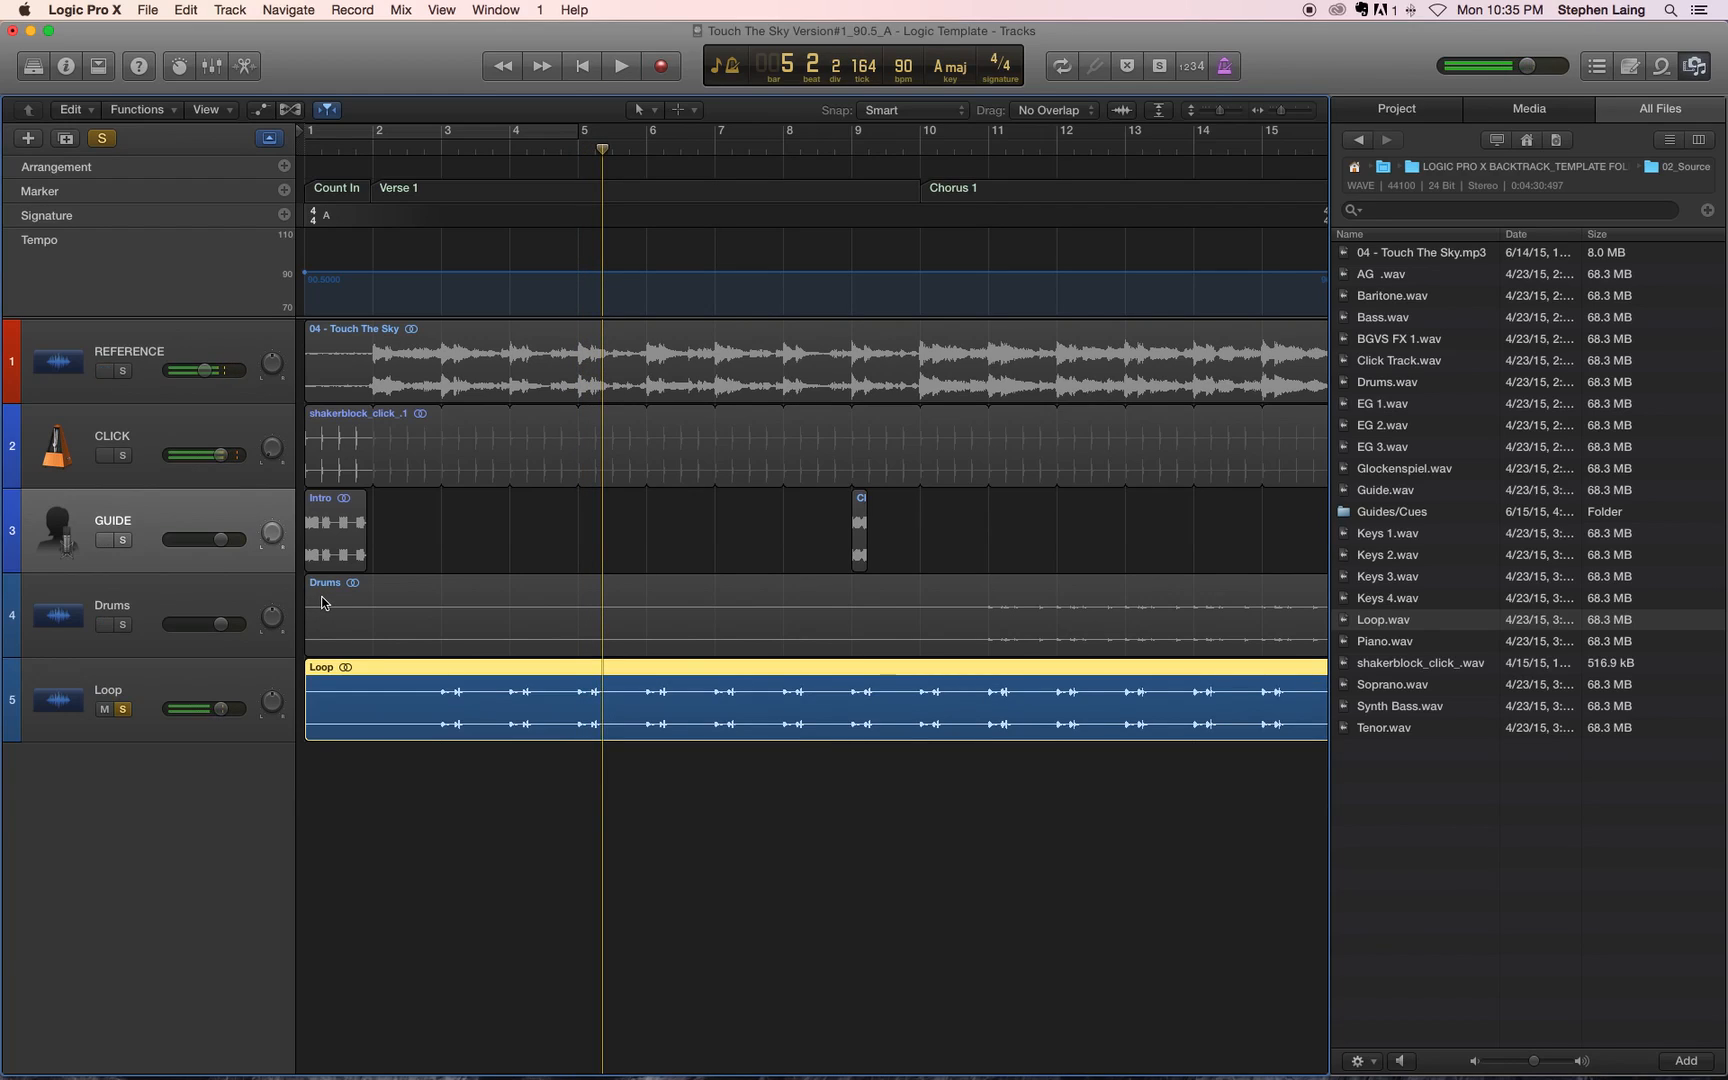
{"action": "key", "text": "XF86AudioRaiseVolume"}
{"action": "left_click", "coordinate": [170, 652]}
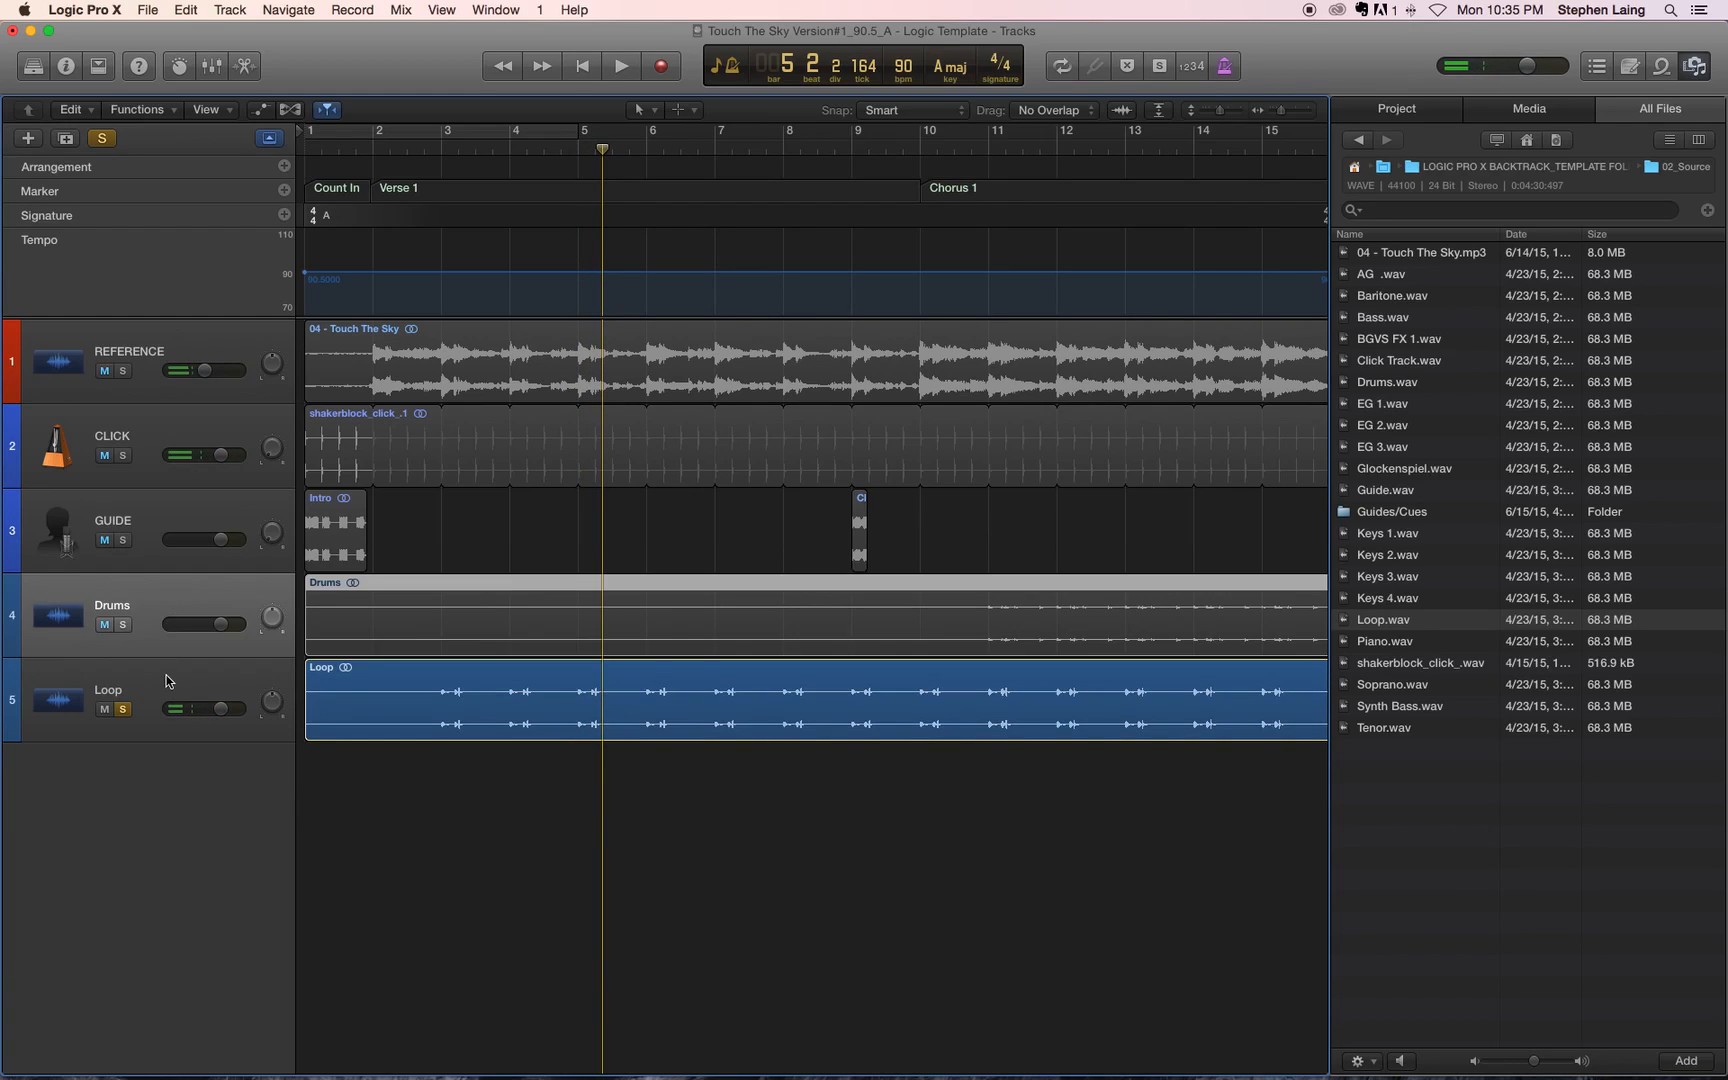
{"action": "left_click", "coordinate": [167, 675]}
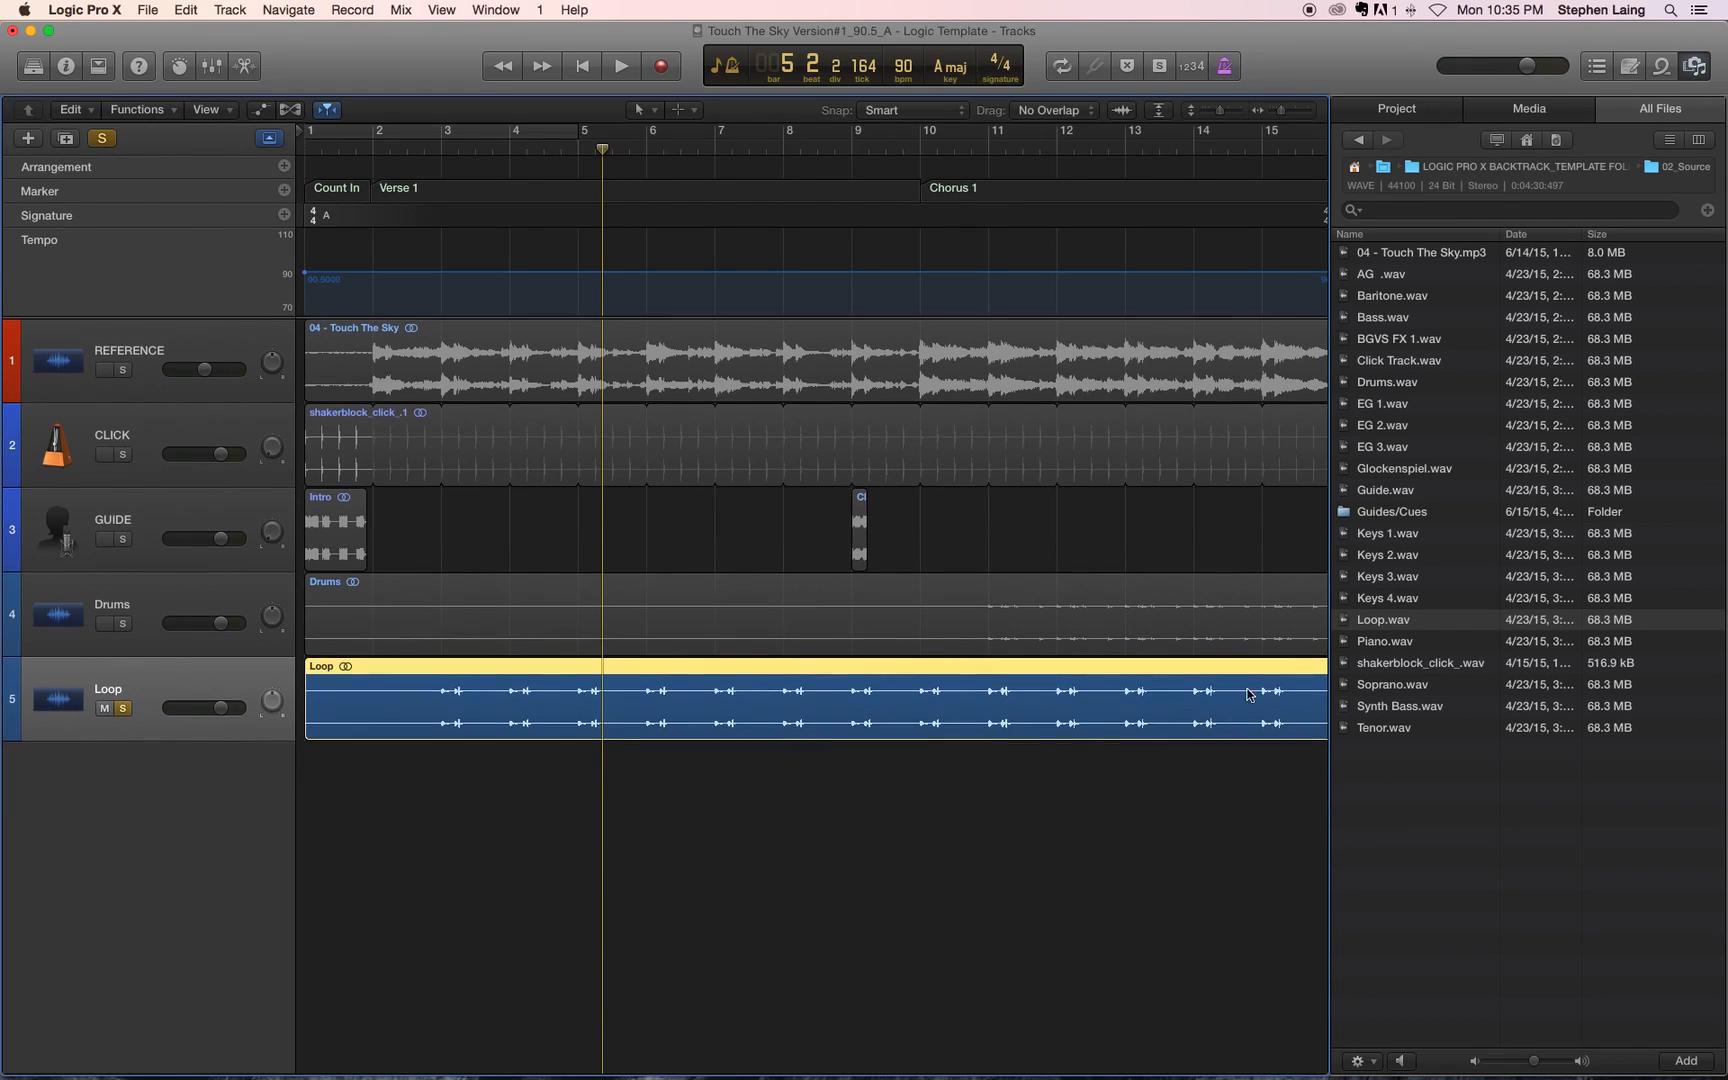
Step: Add Piano.wav and Keys 1.wav through Keys 4.wav at bar 1 below Loop, creating new tracks for the Keys files
{"action": "left_click", "coordinate": [1383, 641]}
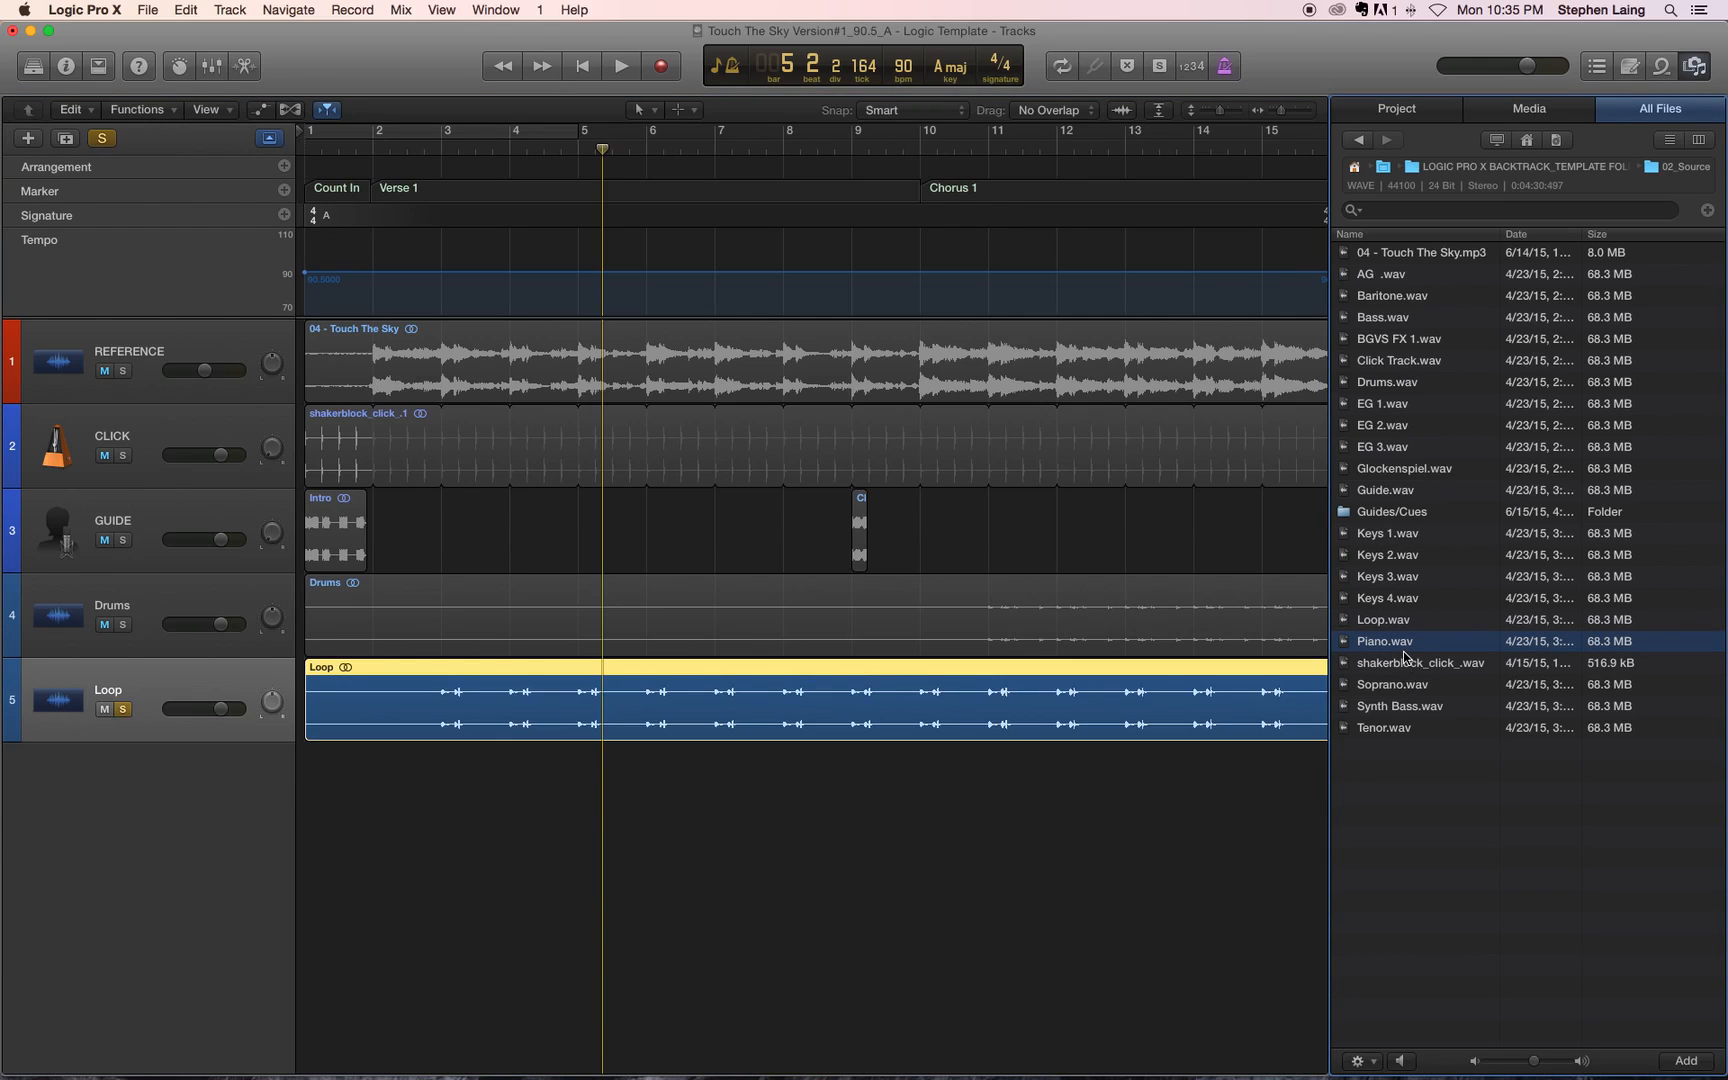
{"action": "left_click_drag", "start_coordinate": [1400, 645], "coordinate": [317, 808]}
{"action": "left_click", "coordinate": [1404, 535]}
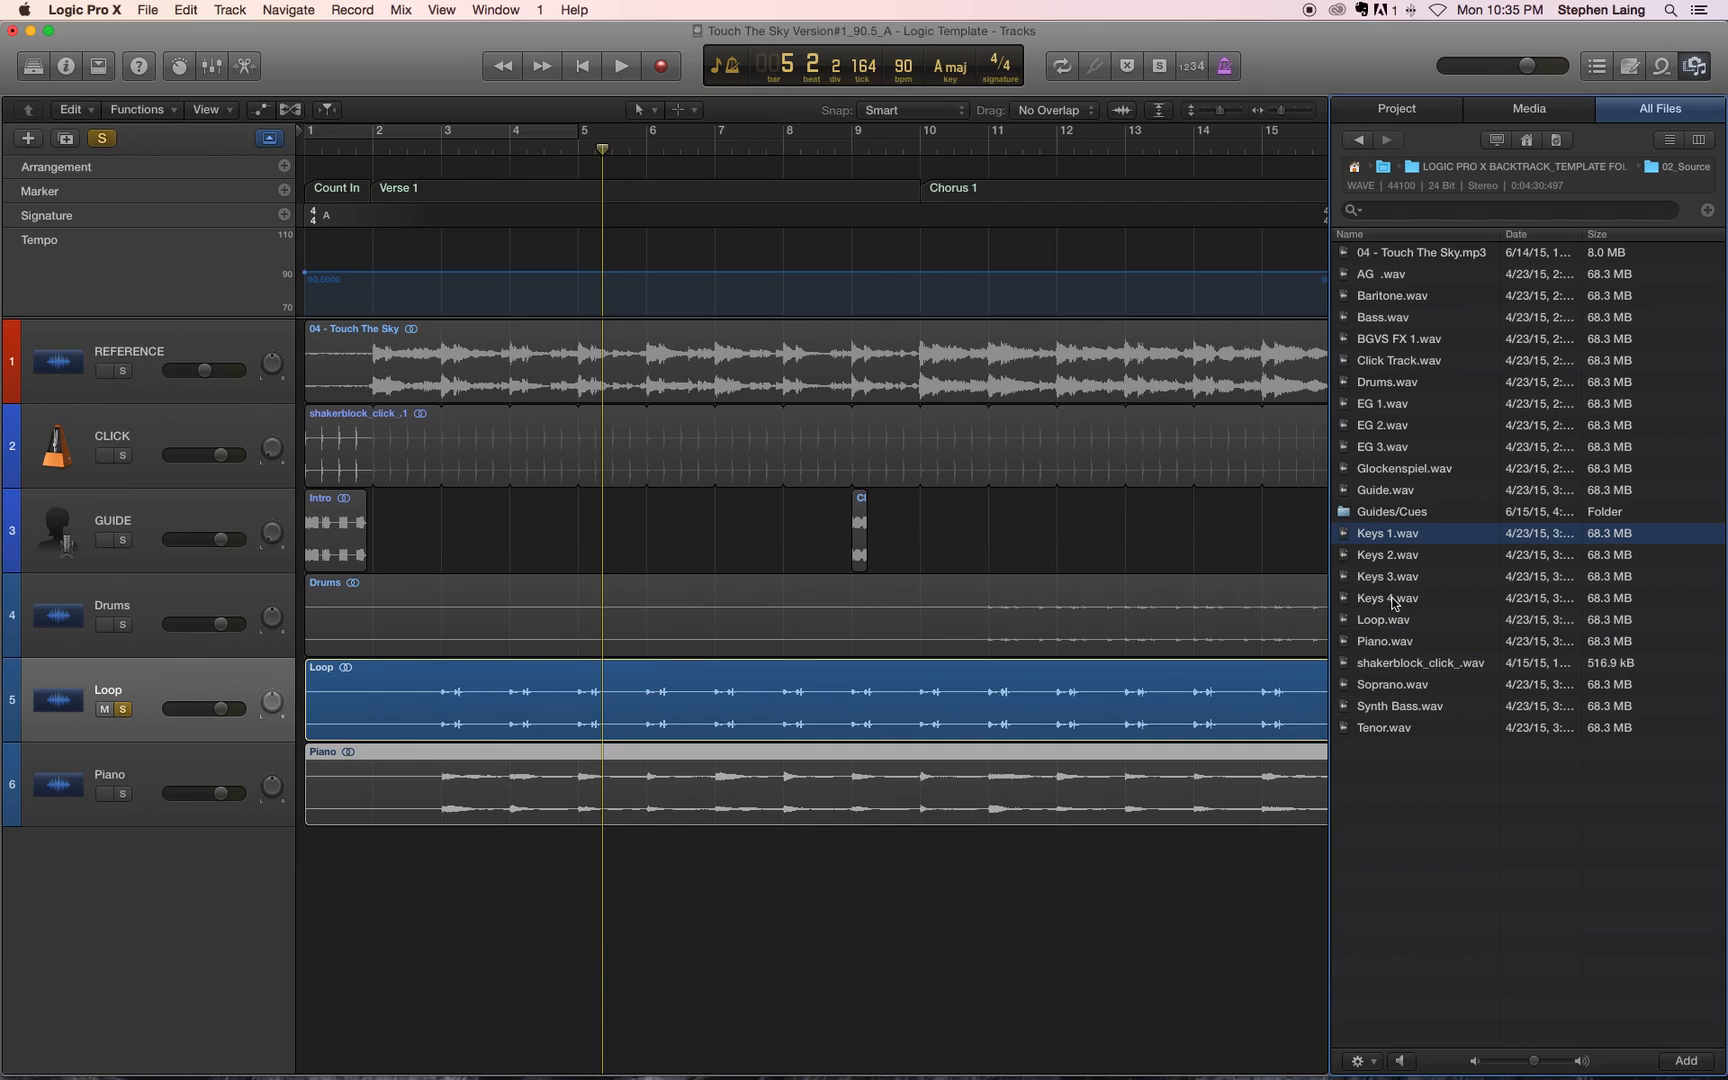
{"action": "left_click", "coordinate": [1395, 598], "text": "shift"}
{"action": "left_click_drag", "start_coordinate": [1398, 537], "coordinate": [332, 887]}
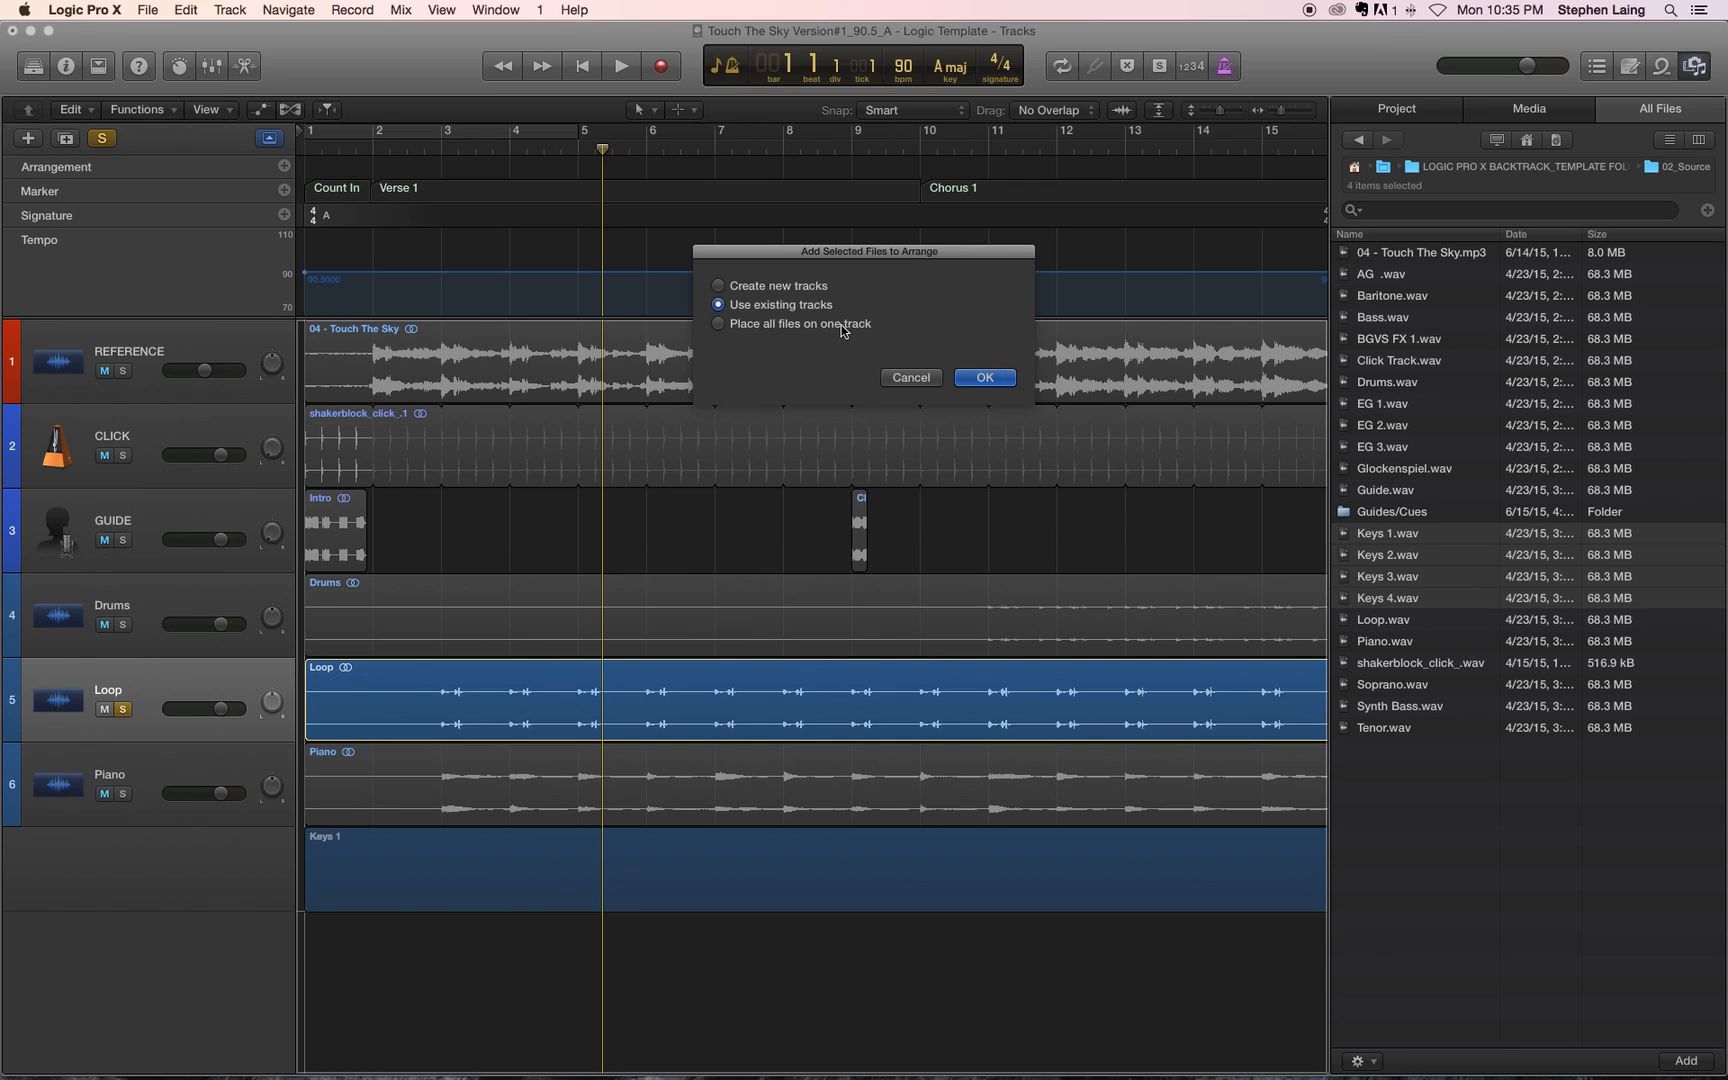
{"action": "left_click", "coordinate": [718, 286]}
{"action": "left_click", "coordinate": [988, 378]}
{"action": "scroll", "coordinate": [778, 697], "scroll_direction": "down", "scroll_amount": 3}
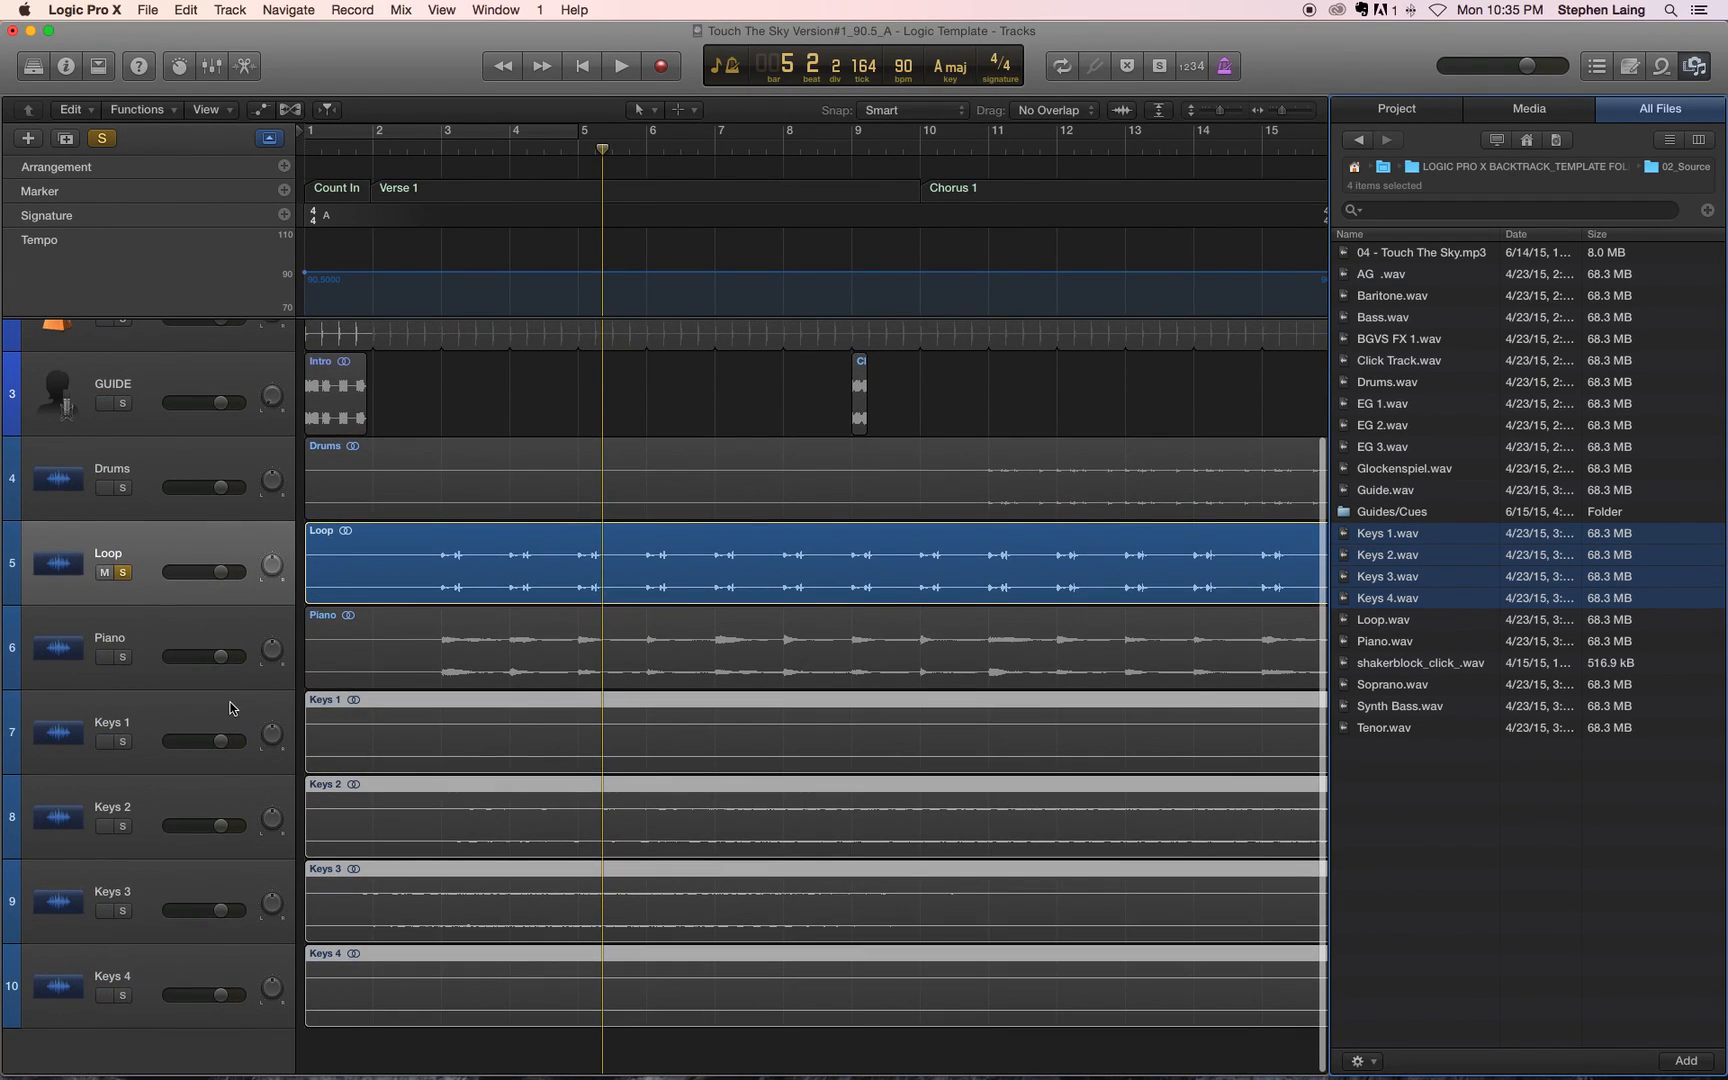
Step: Select the Keys 4 track and move the playhead back to bar 1
{"action": "key", "text": "Down"}
{"action": "key", "text": "Down"}
{"action": "key", "text": "Down"}
{"action": "key", "text": "Down"}
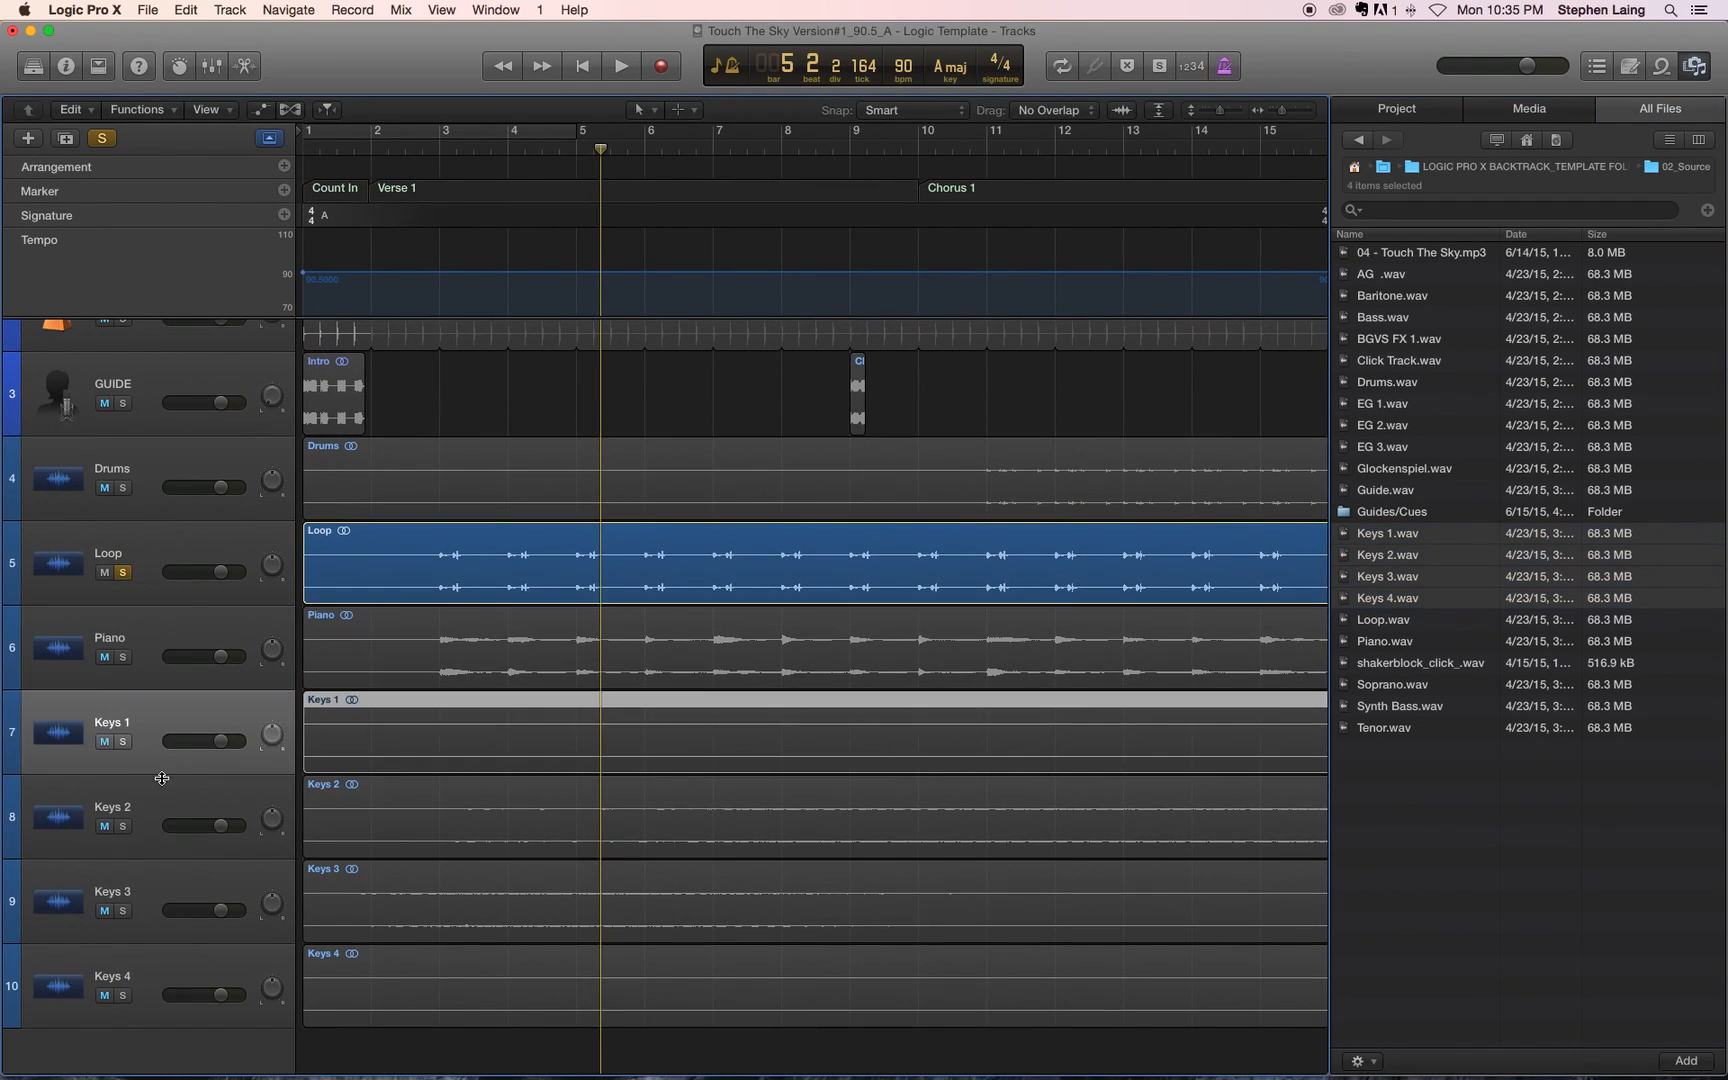
{"action": "key", "text": "Down"}
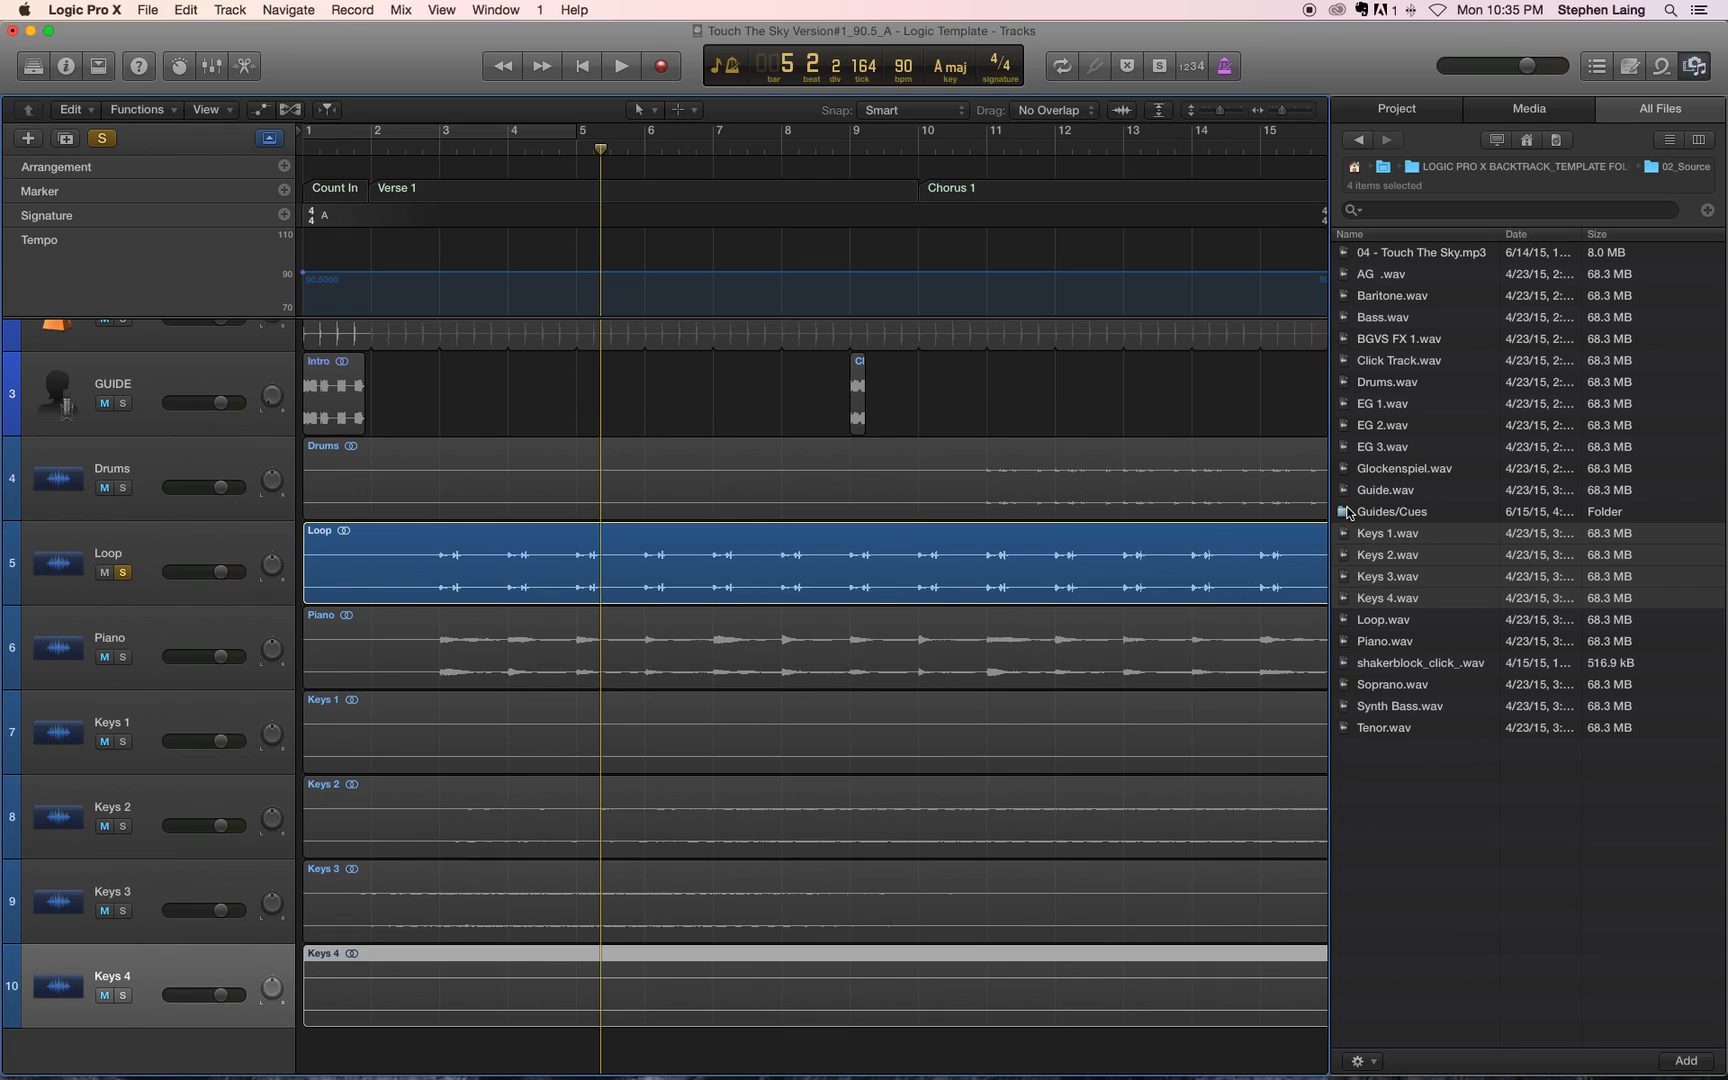
{"action": "left_click", "coordinate": [1421, 663]}
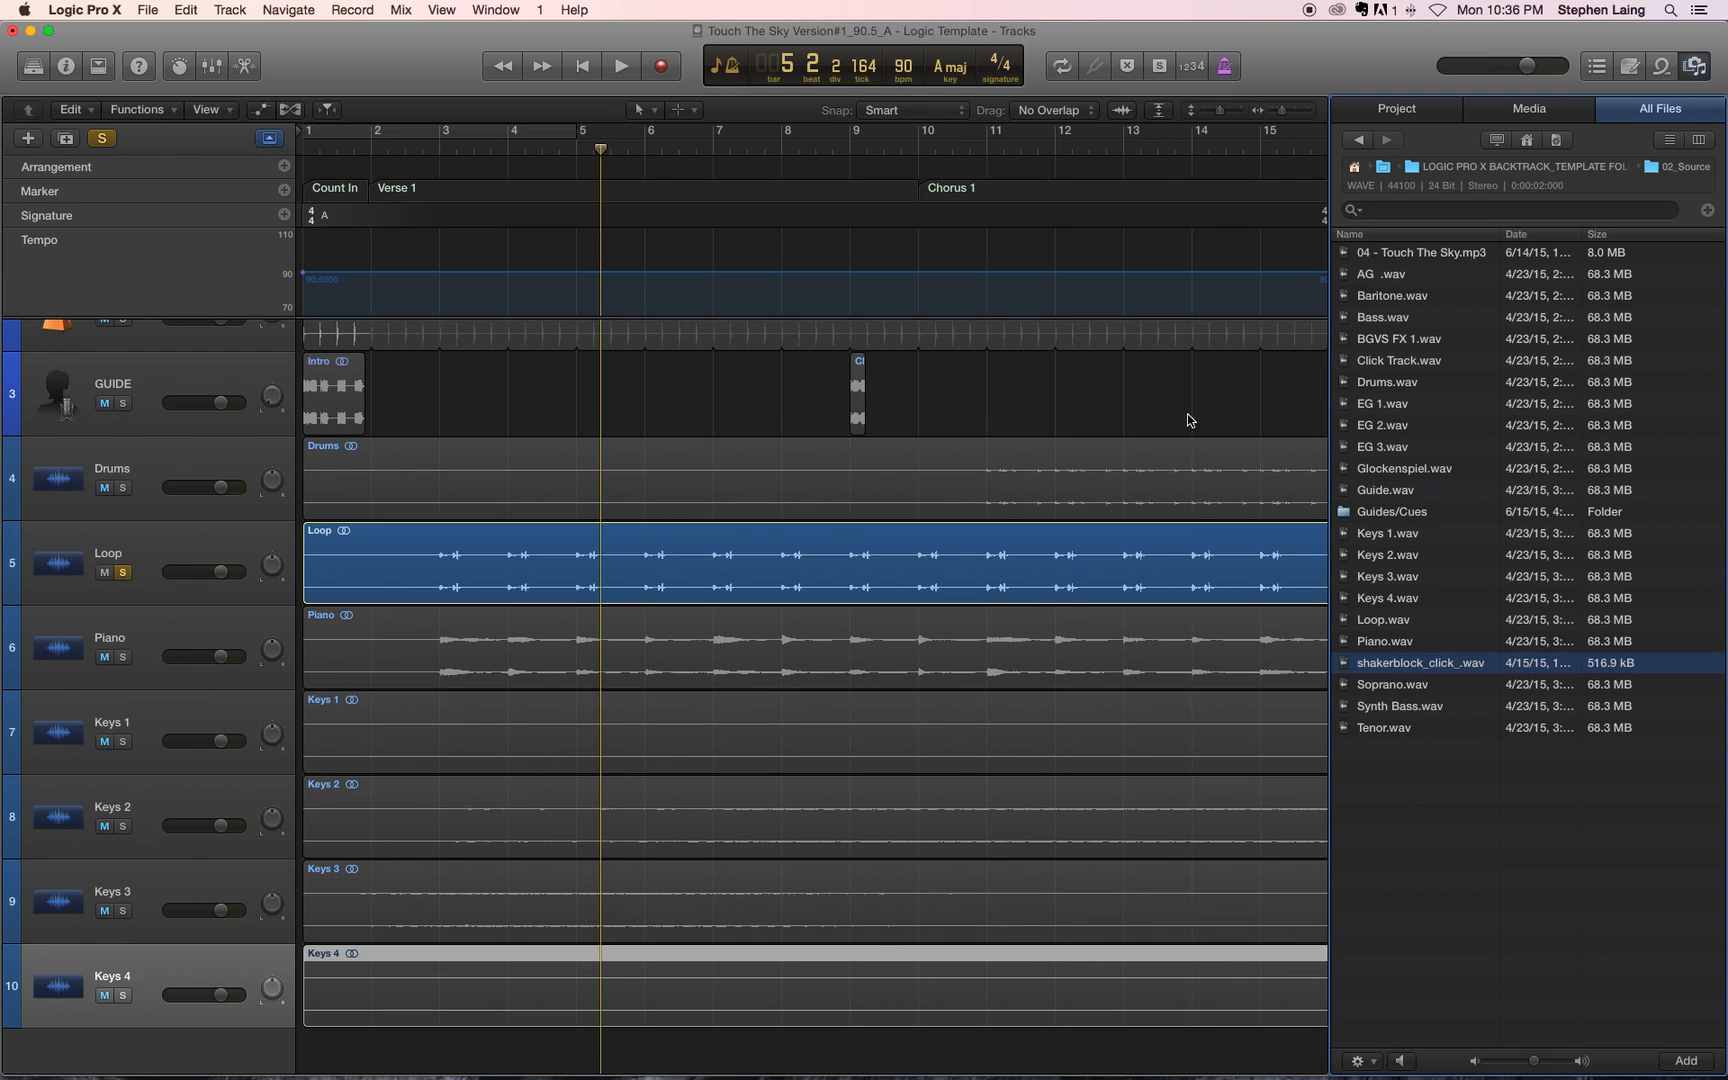
{"action": "scroll", "coordinate": [966, 580], "scroll_direction": "down", "scroll_amount": 1}
{"action": "scroll", "coordinate": [966, 578], "scroll_direction": "up", "scroll_amount": 1}
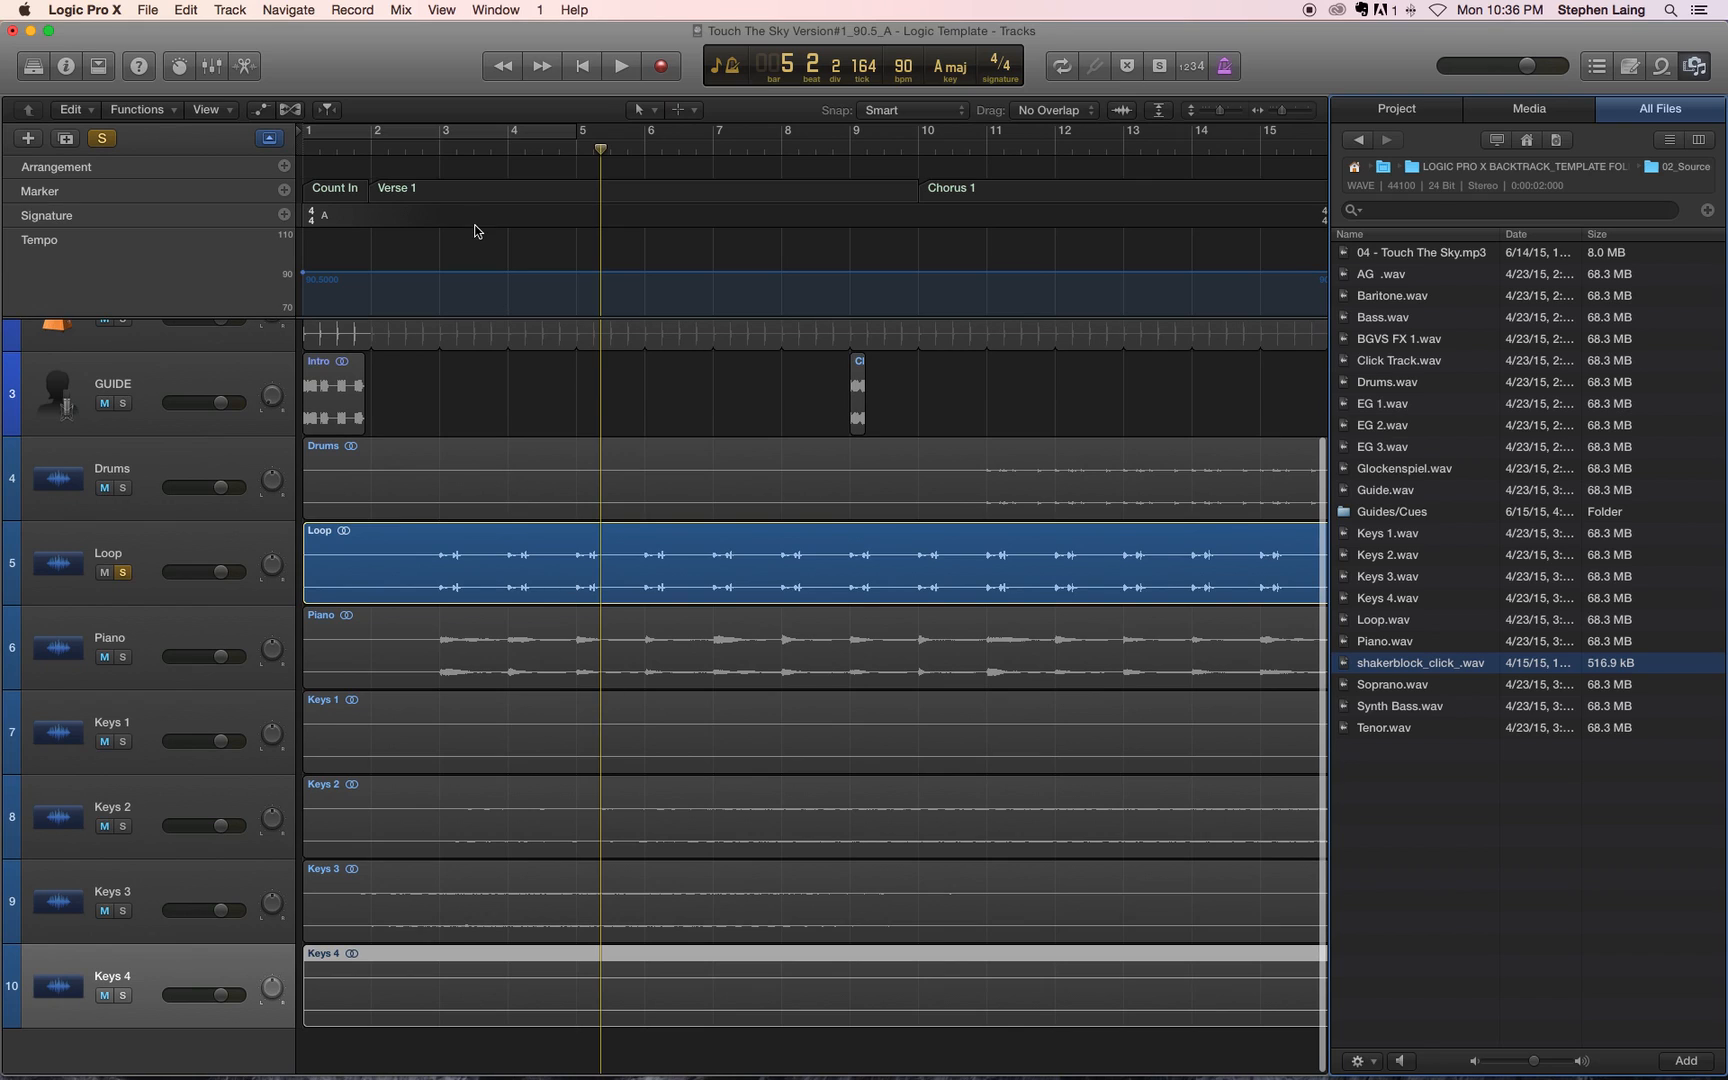
{"action": "left_click_drag", "start_coordinate": [461, 149], "coordinate": [288, 166]}
{"action": "scroll", "coordinate": [1190, 535], "scroll_direction": "down", "scroll_amount": 1}
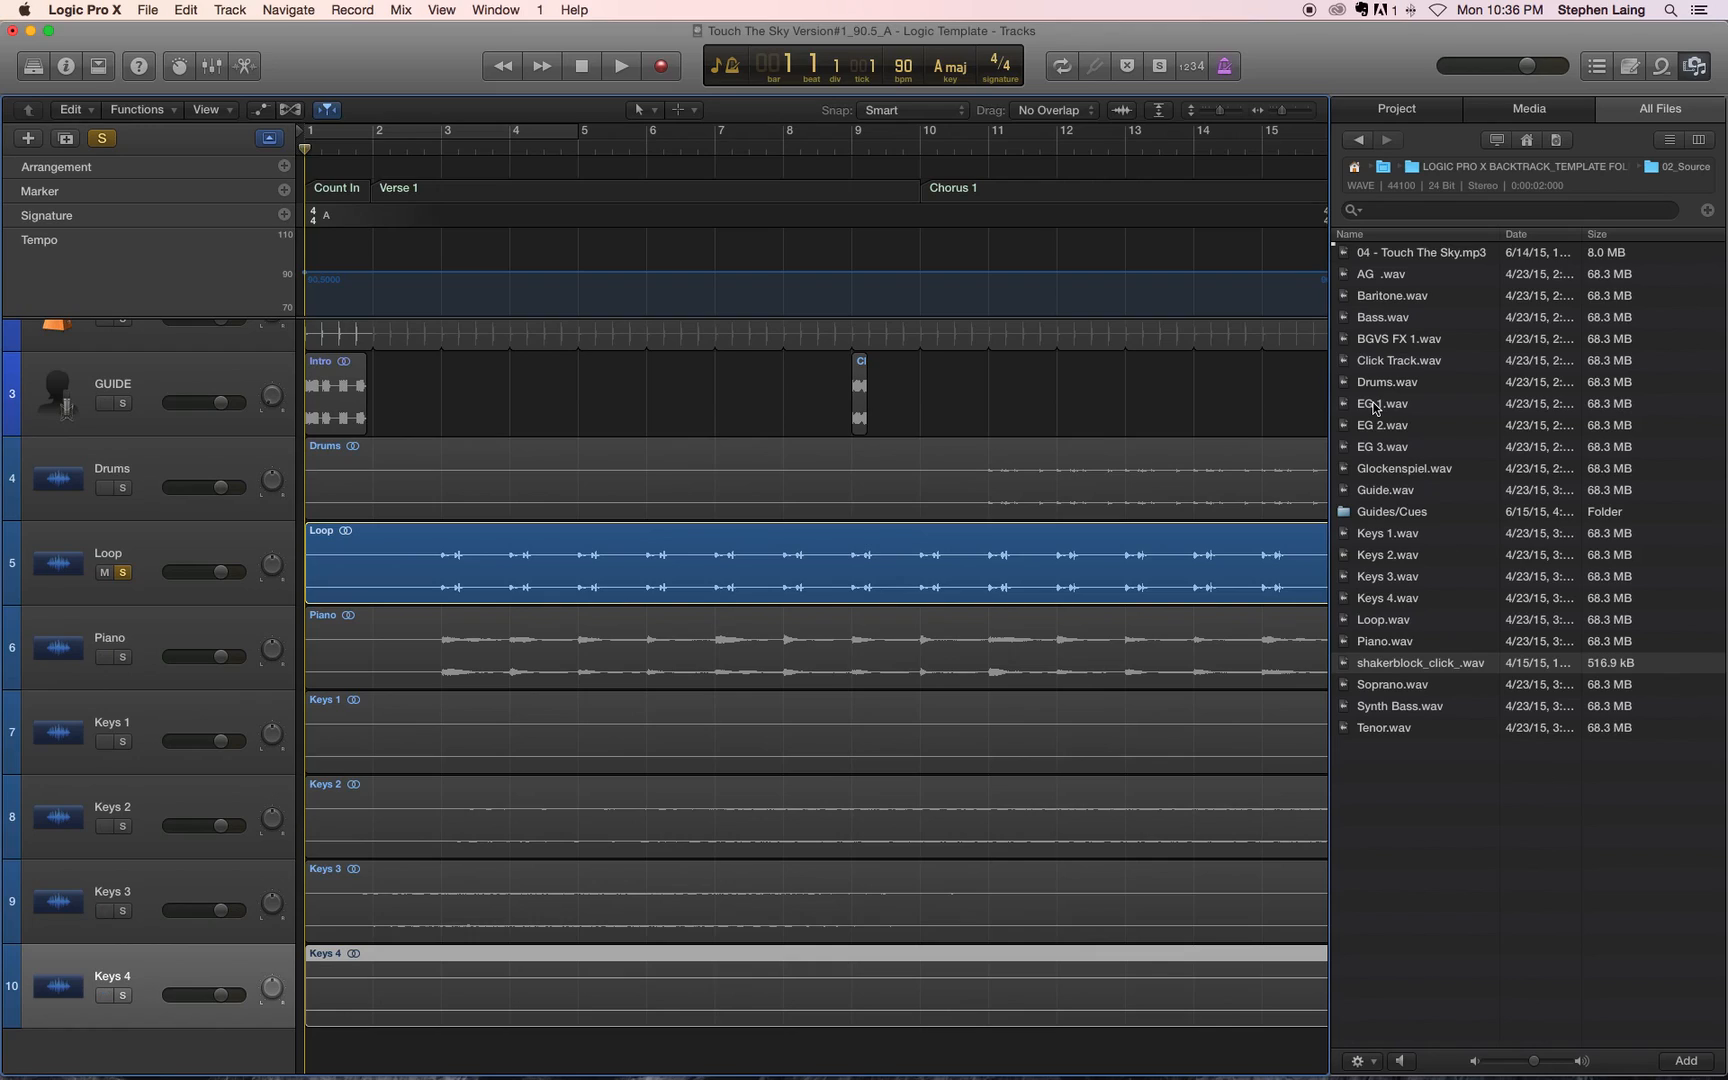
Step: Add AG .wav, Bass.wav, EG 1.wav, EG 2.wav and EG 3.wav at bar 1 on new tracks below Keys 4
{"action": "left_click", "coordinate": [1398, 277]}
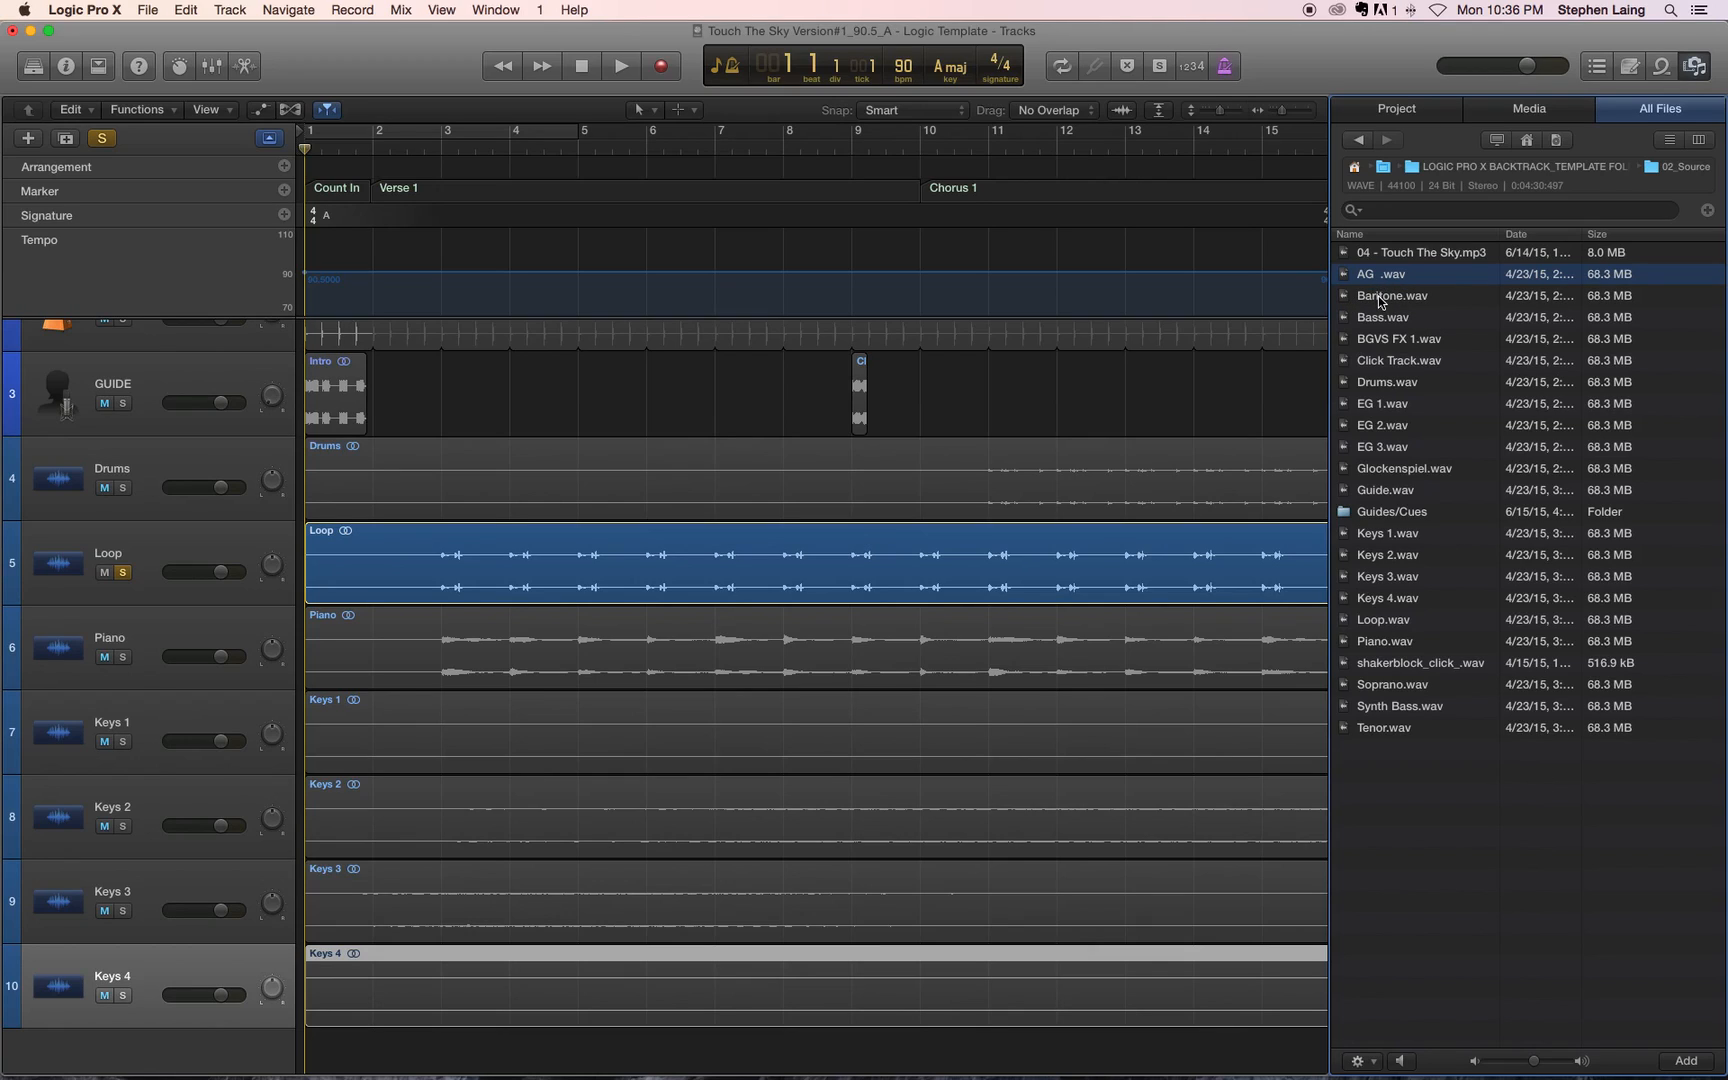
{"action": "left_click", "coordinate": [1381, 297], "text": "shift"}
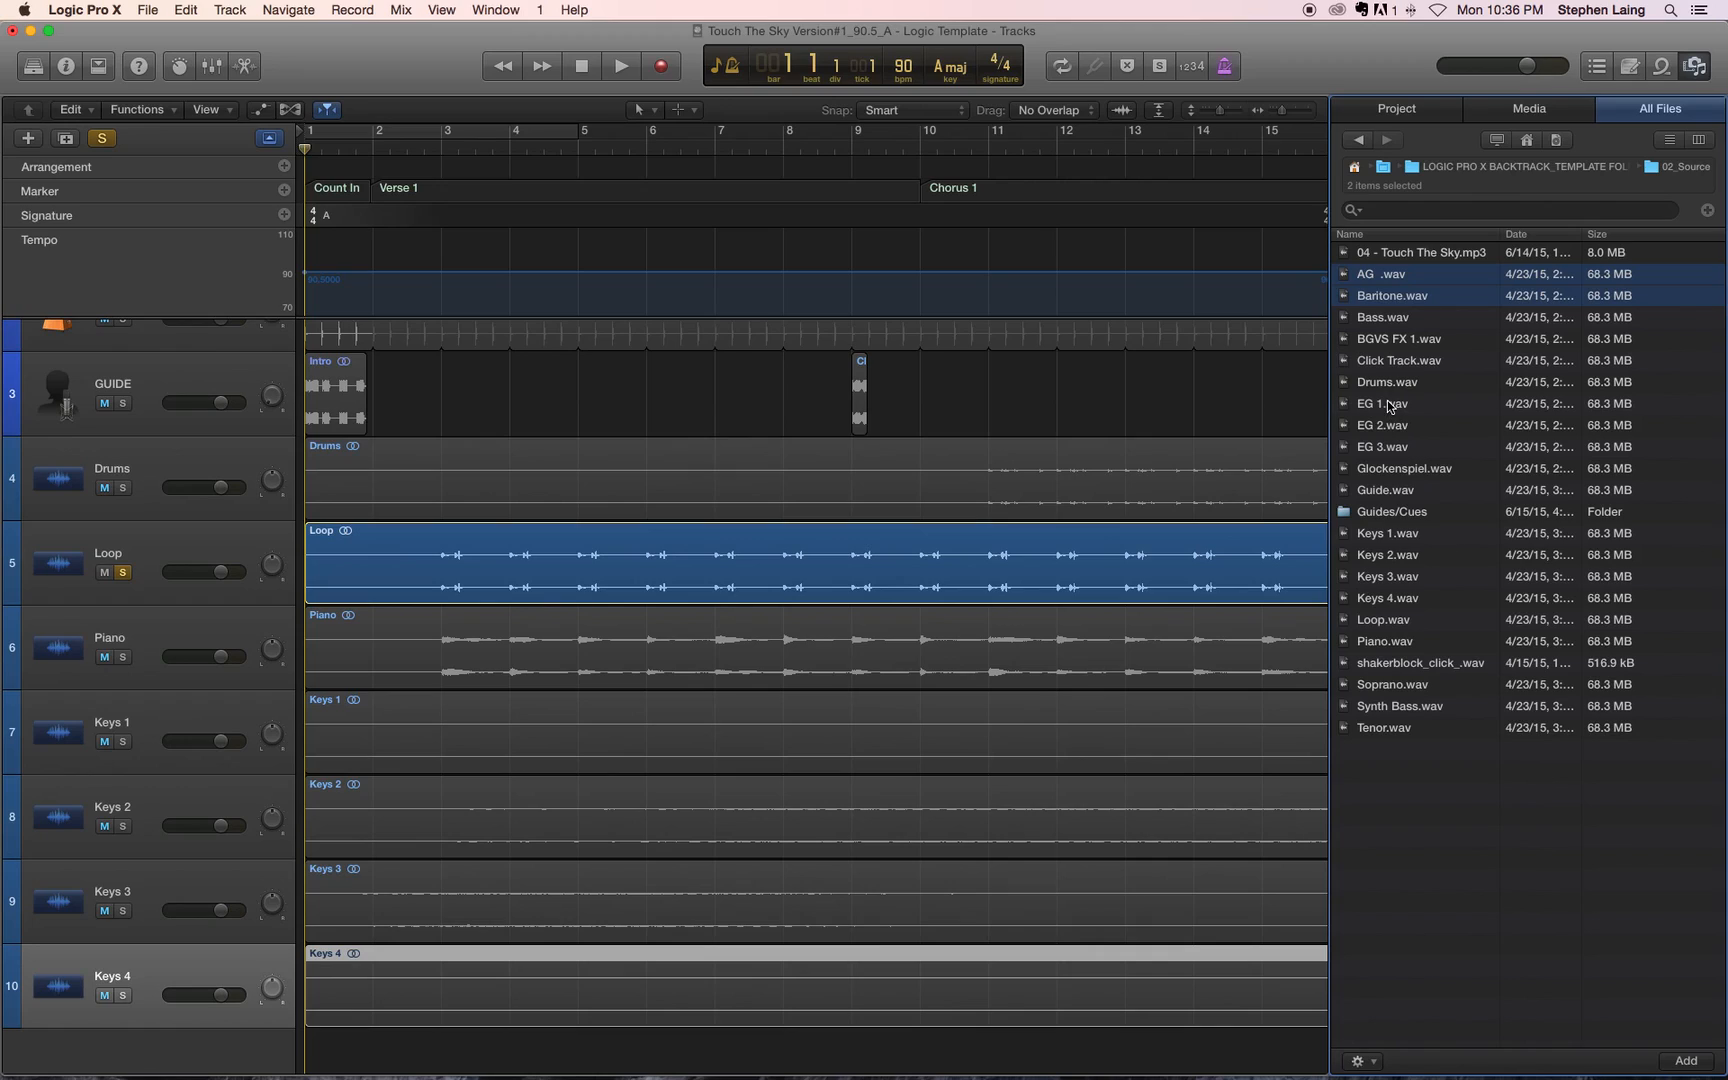
{"action": "left_click", "coordinate": [1388, 405], "text": "super"}
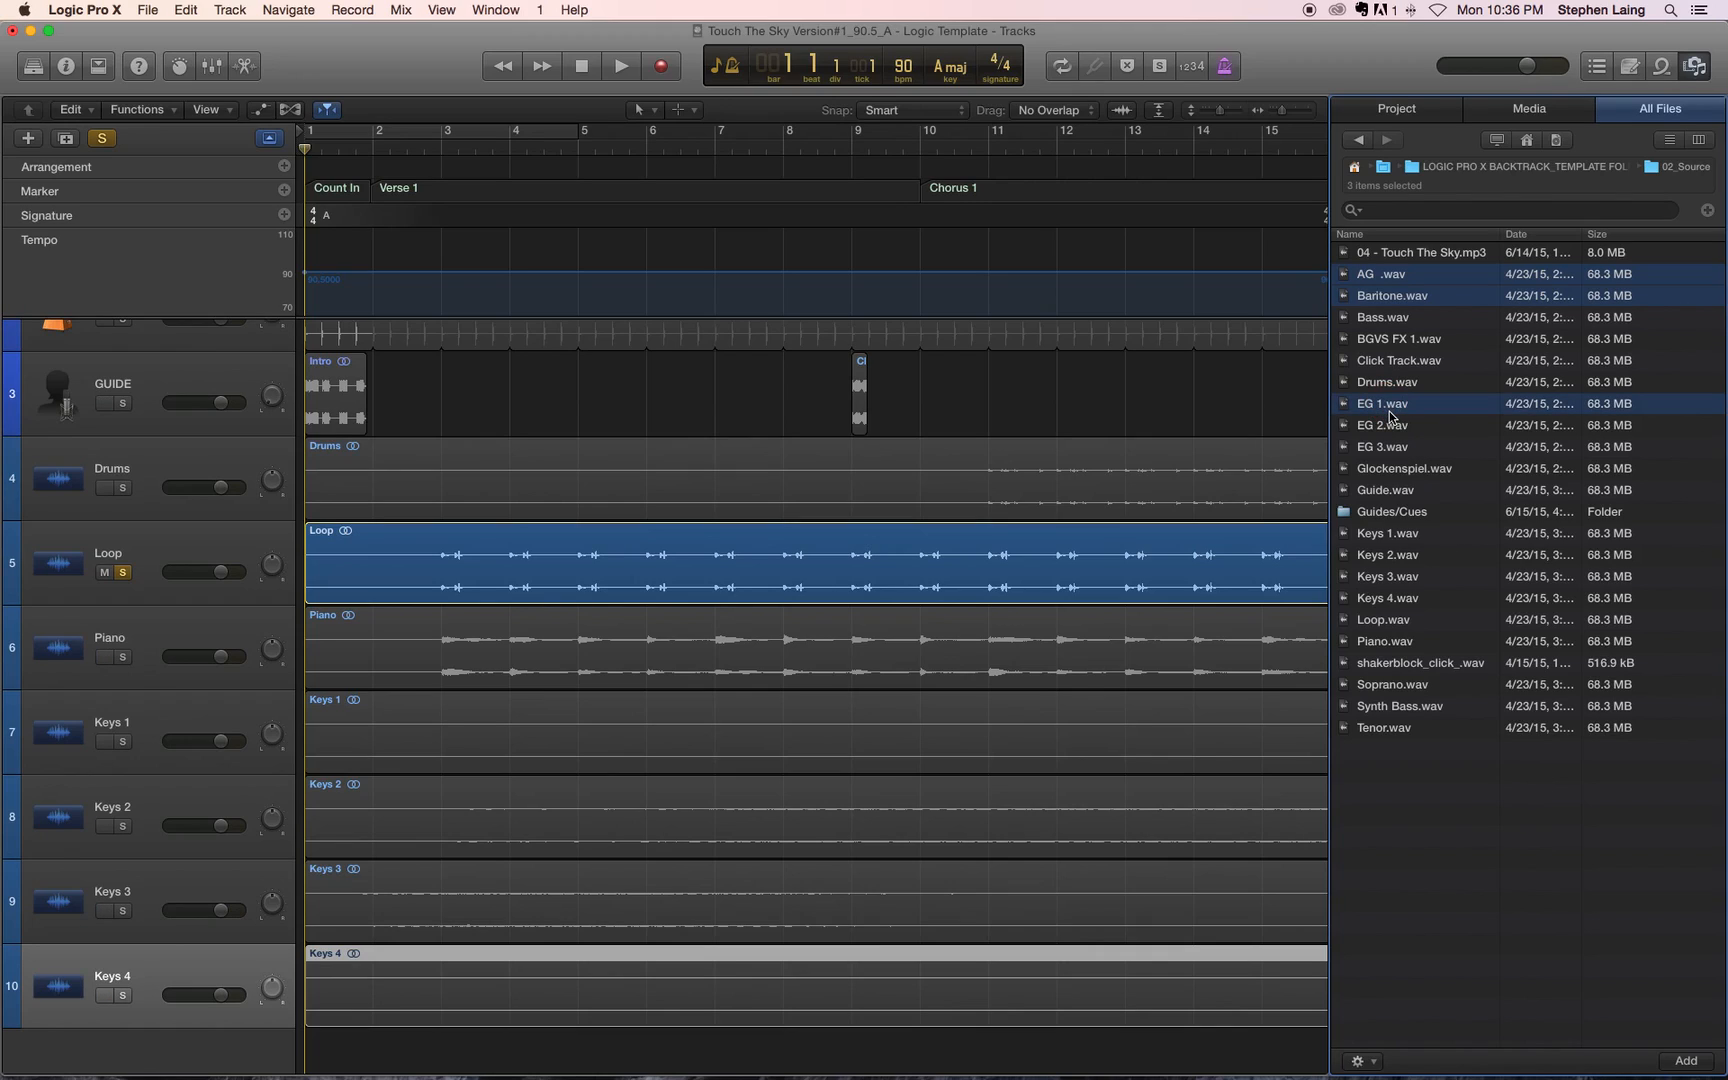
{"action": "left_click", "coordinate": [1395, 298], "text": "super"}
{"action": "left_click", "coordinate": [1370, 320], "text": "super"}
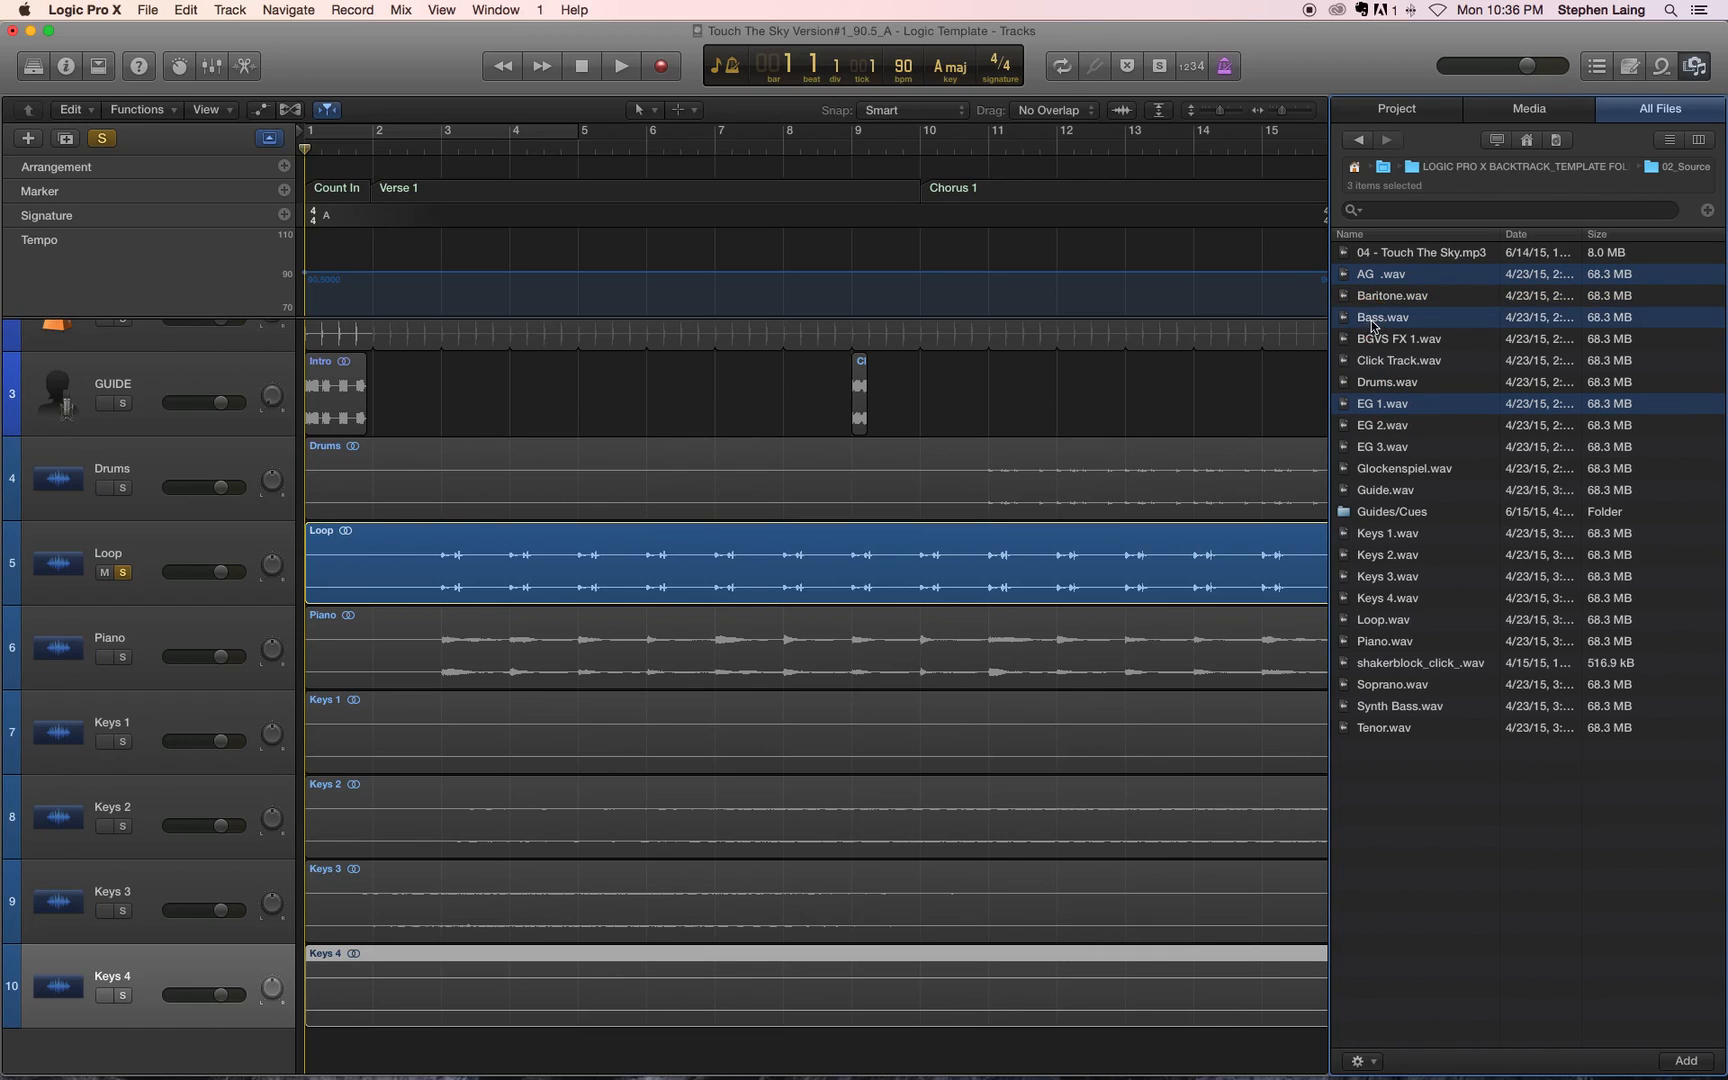
{"action": "left_click", "coordinate": [1393, 428], "text": "super"}
{"action": "left_click", "coordinate": [1385, 452], "text": "super"}
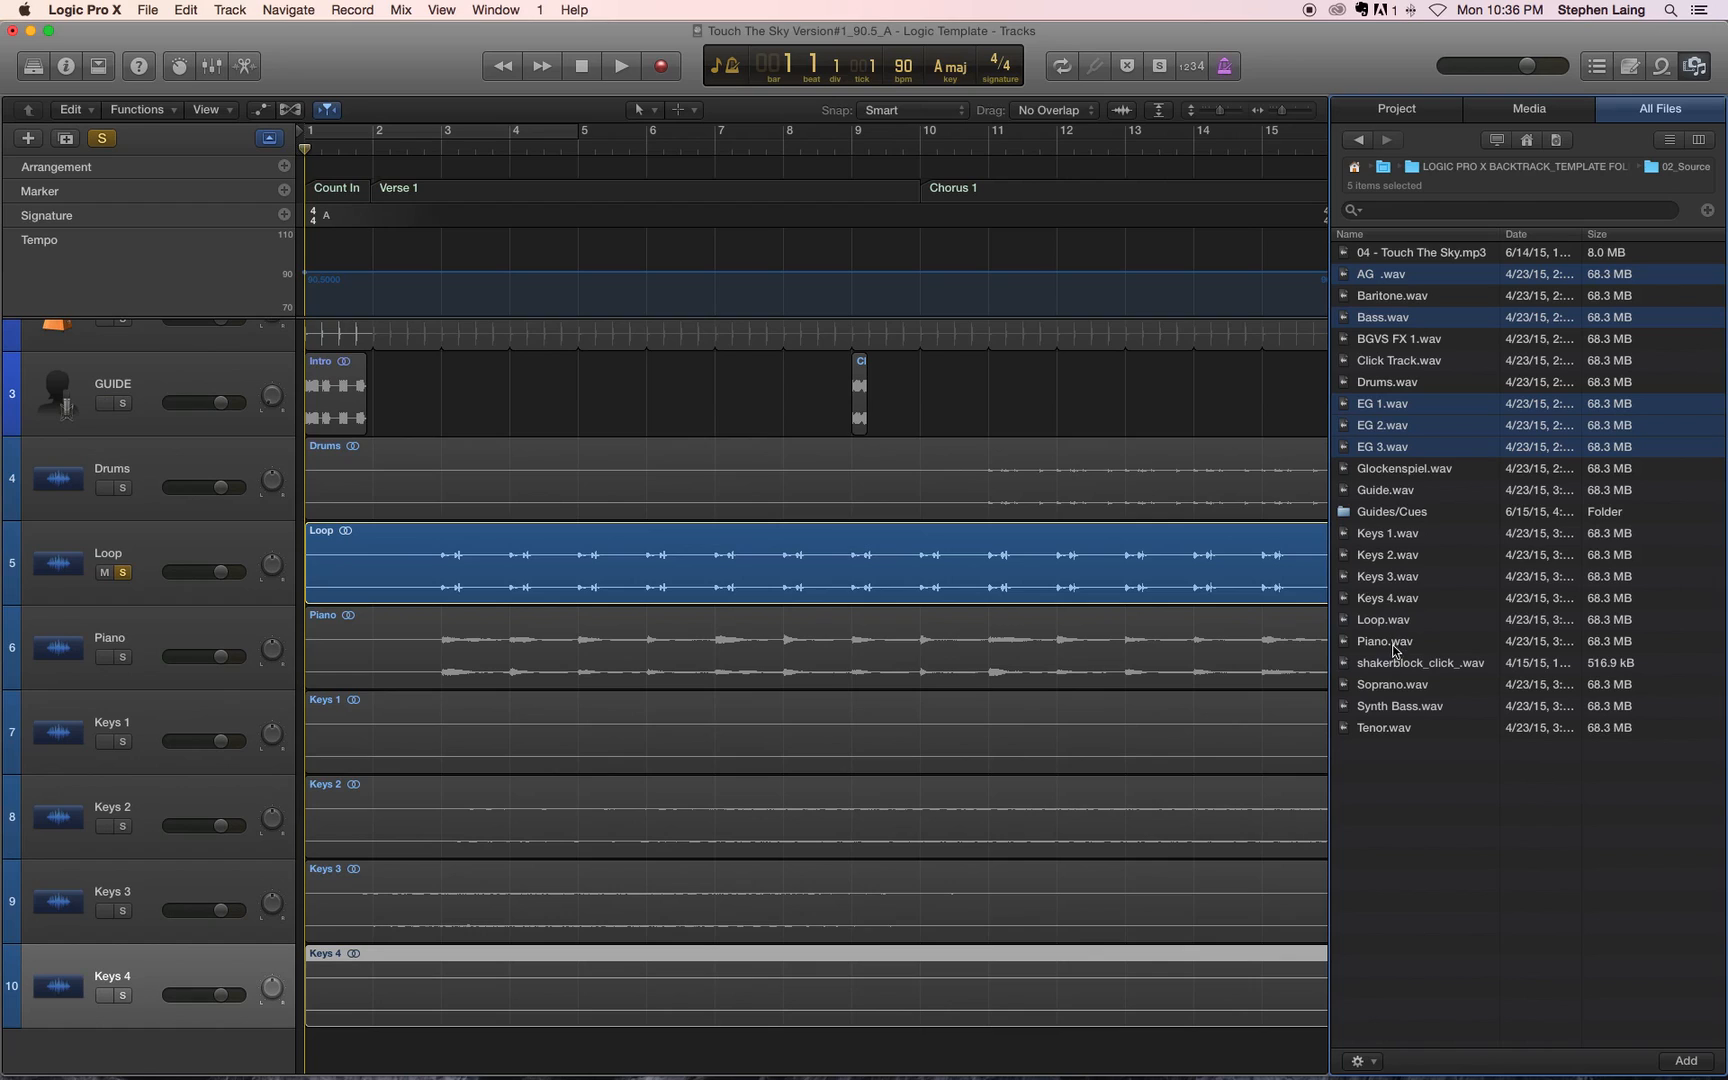
{"action": "left_click_drag", "start_coordinate": [1395, 448], "coordinate": [321, 1040]}
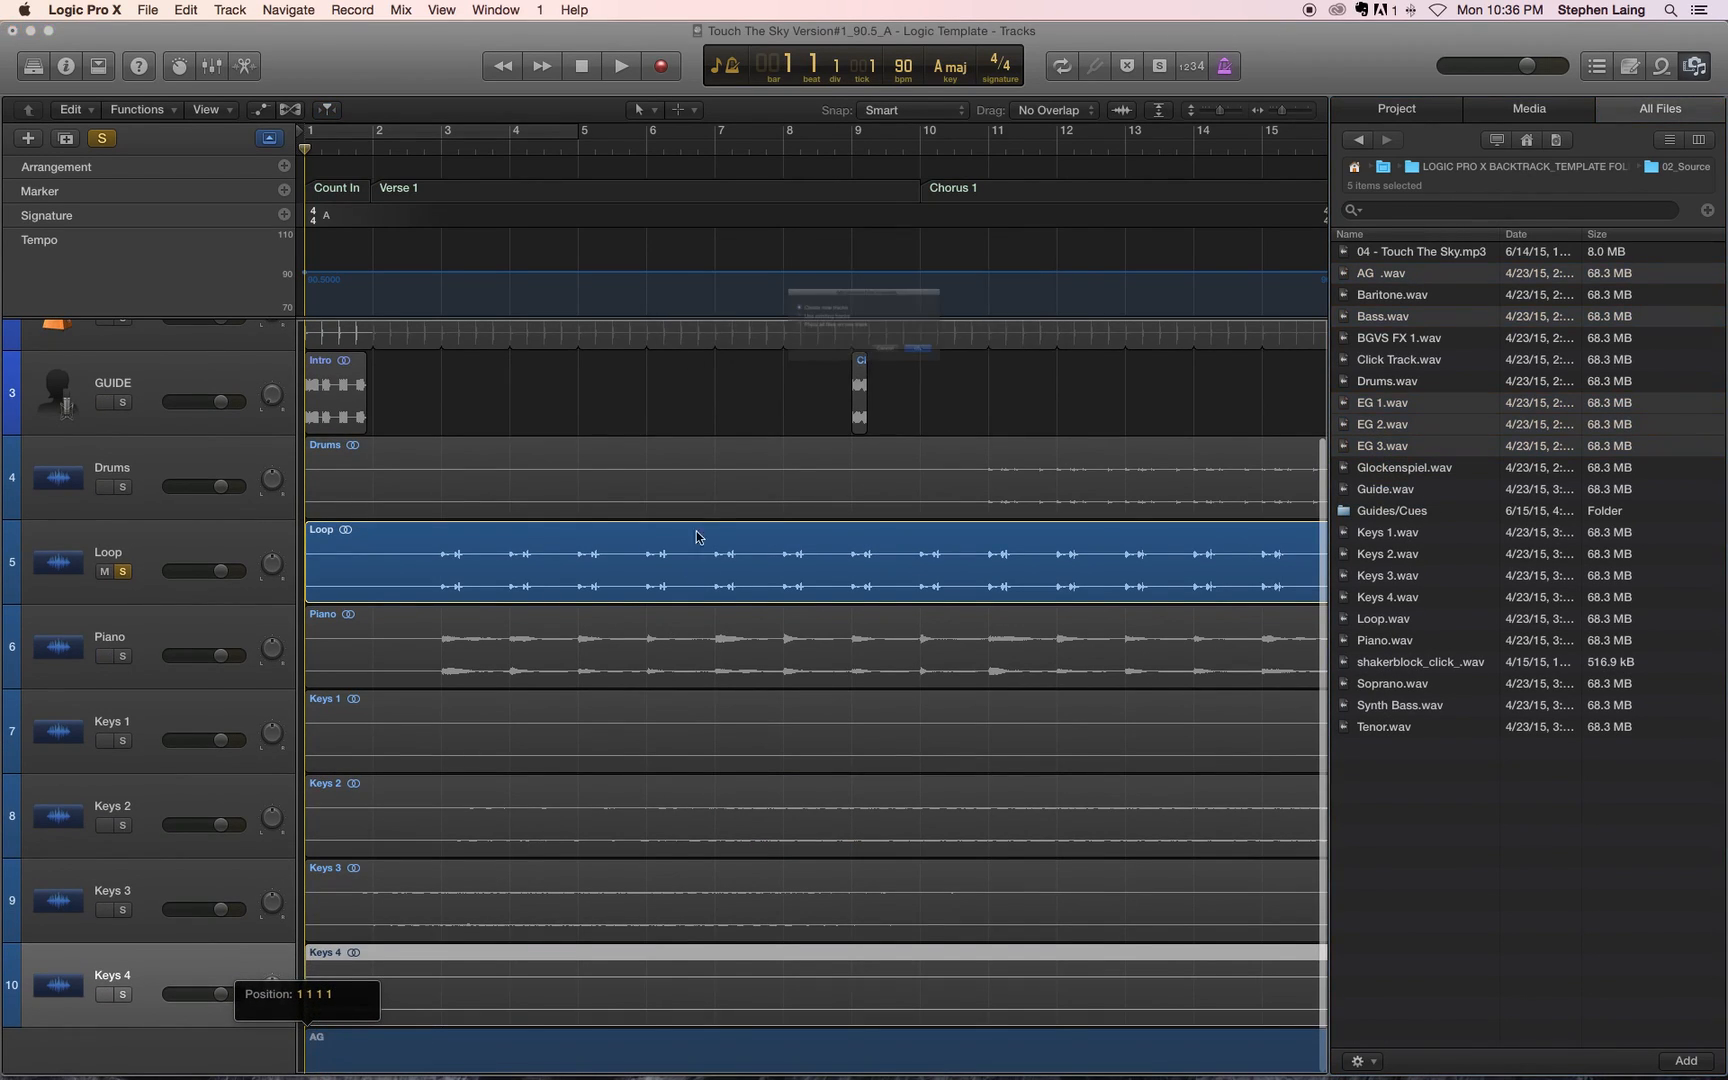
{"action": "left_click", "coordinate": [990, 380]}
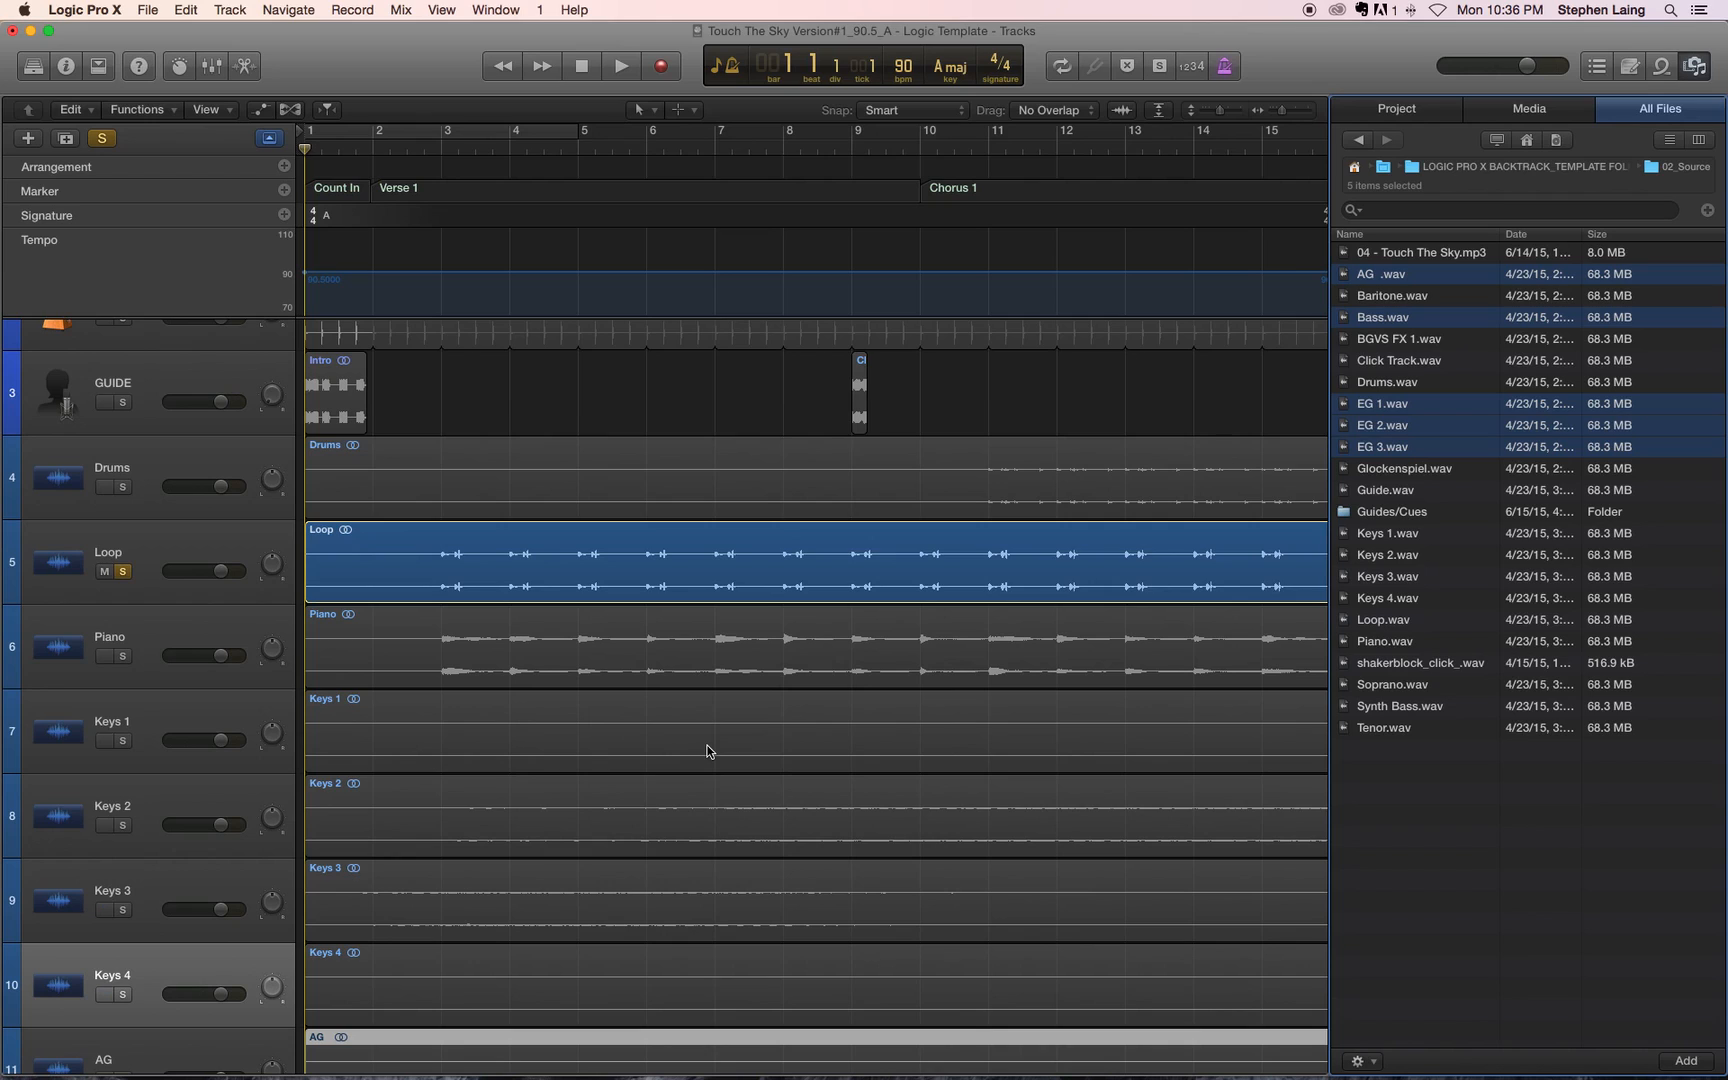
Step: Move the Bass track up so it sits above AG, directly below Keys 4
{"action": "scroll", "coordinate": [708, 751], "scroll_direction": "down", "scroll_amount": 10}
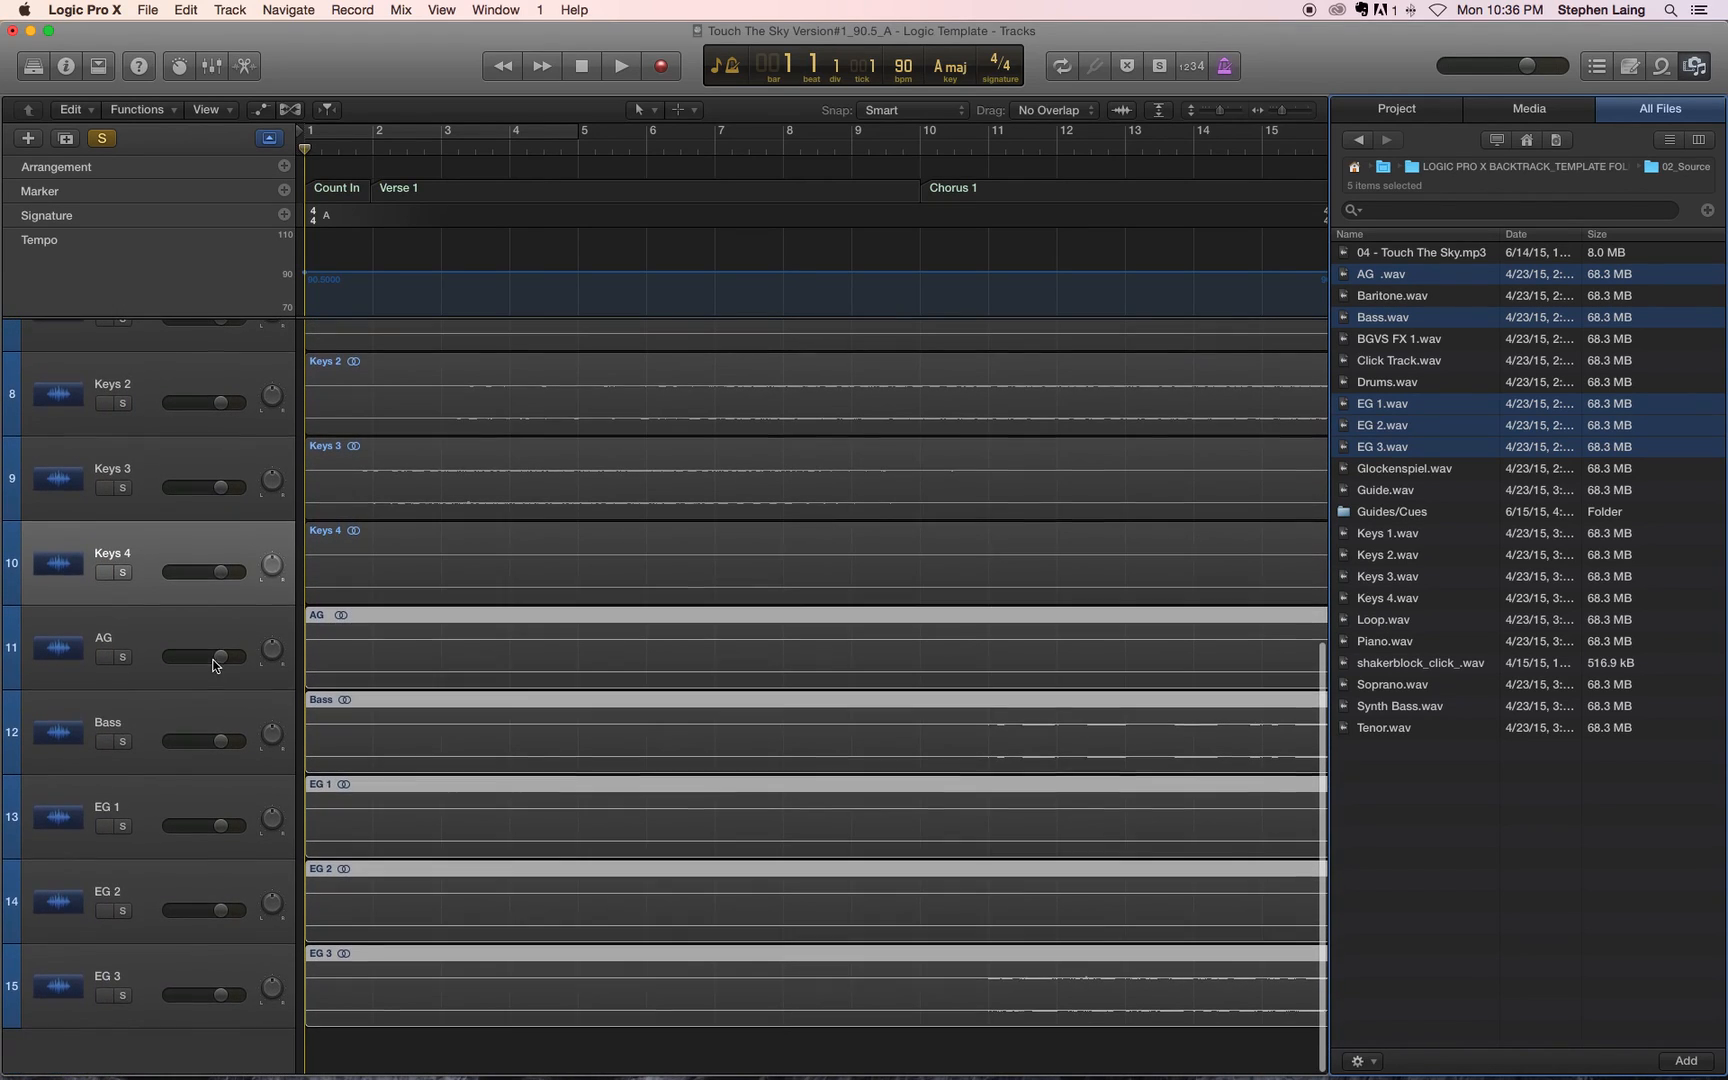
{"action": "left_click", "coordinate": [195, 642]}
{"action": "left_click", "coordinate": [180, 716]}
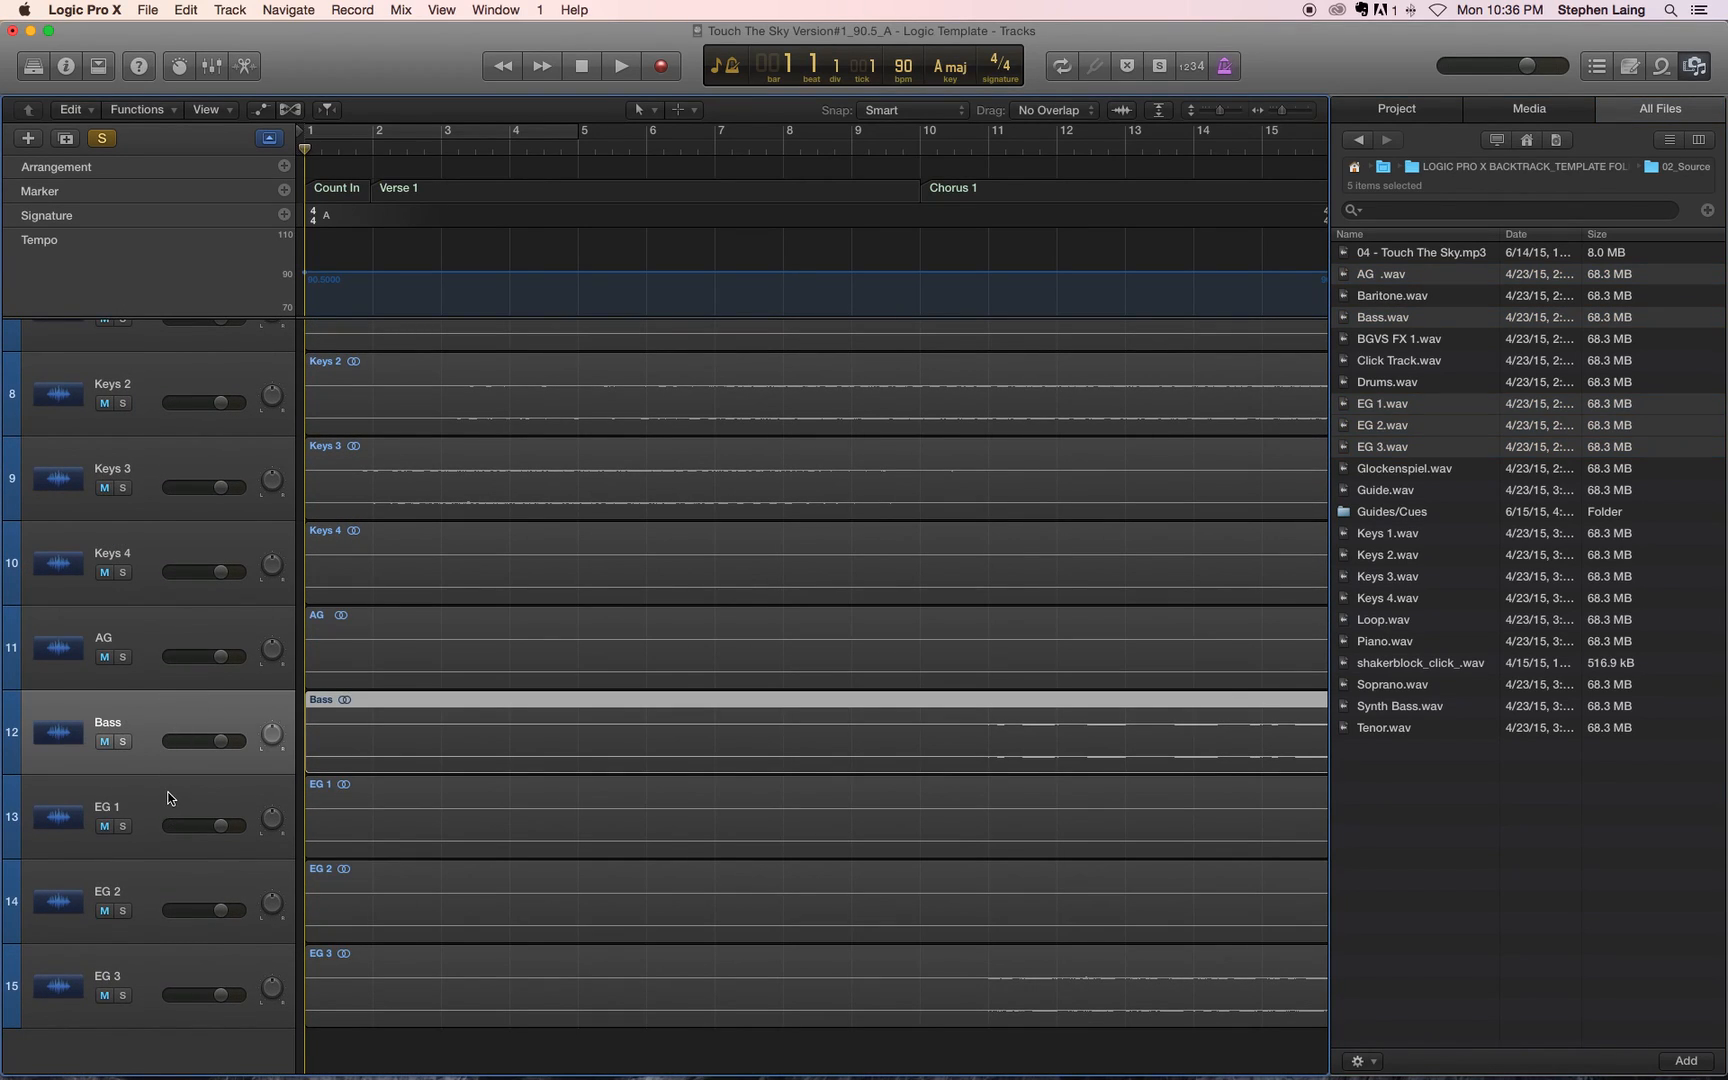
{"action": "left_click_drag", "start_coordinate": [155, 731], "coordinate": [153, 636]}
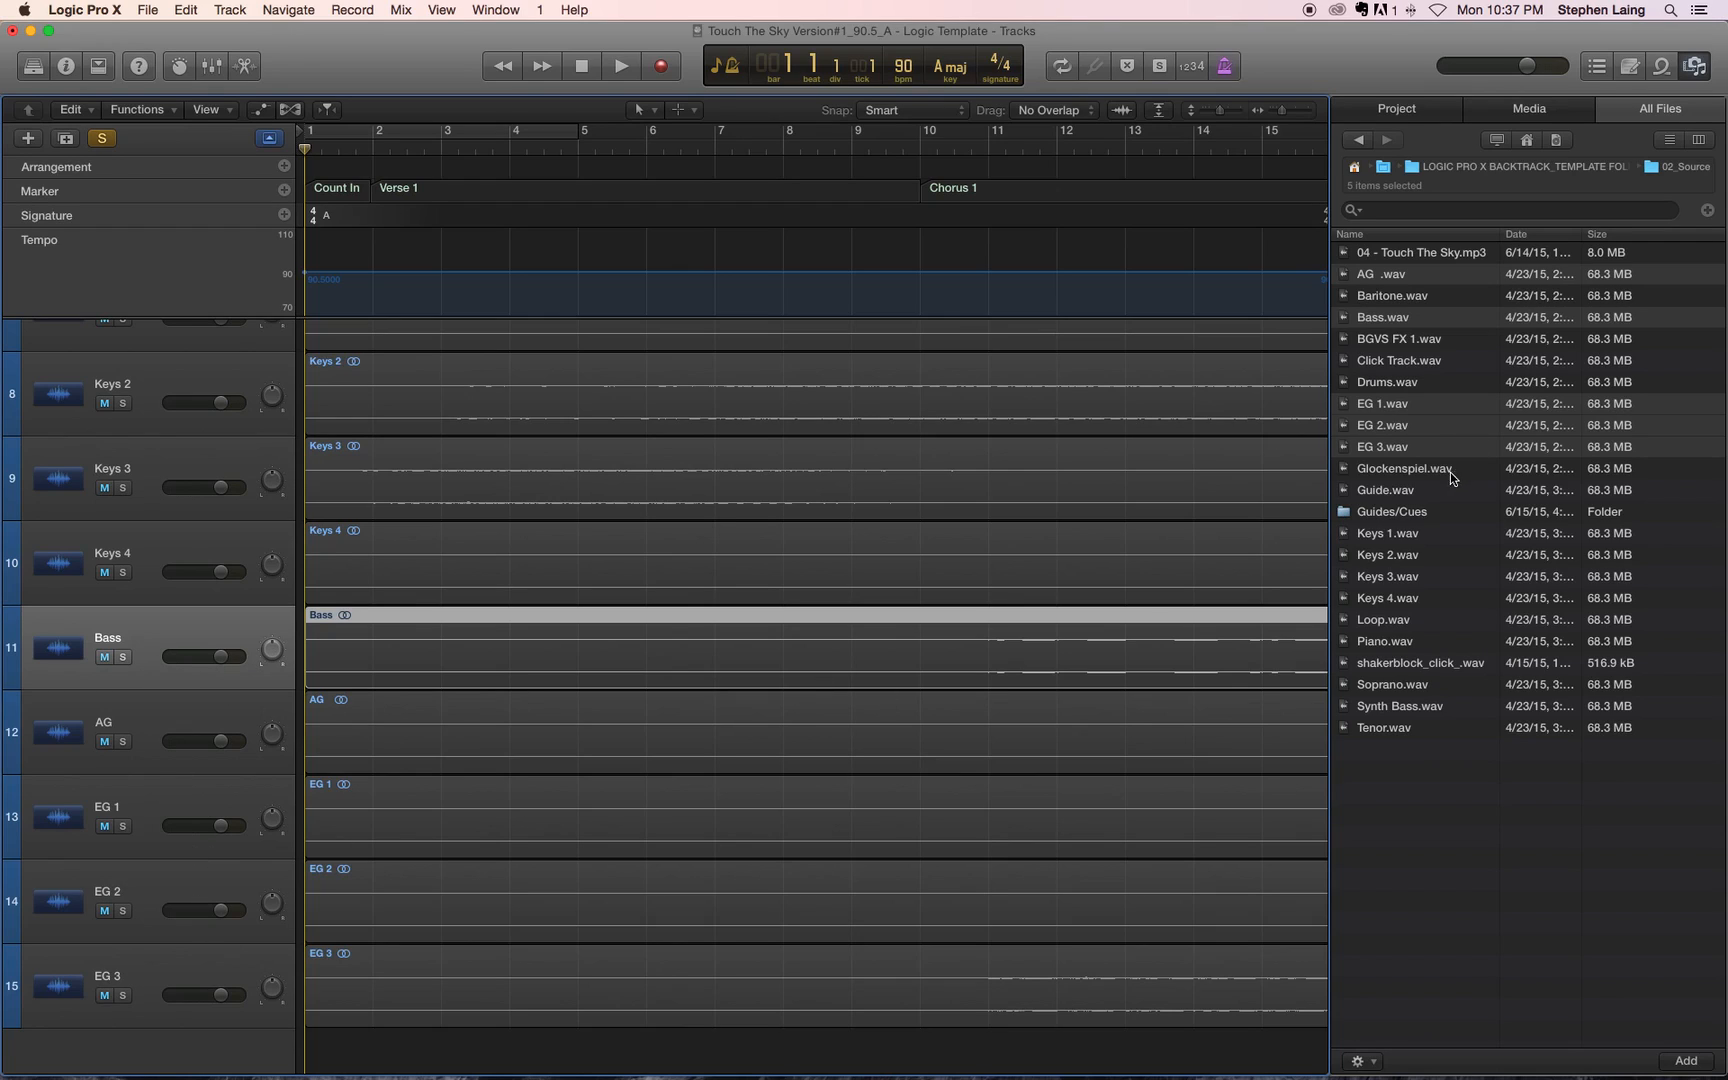
Step: Add Baritone.wav, Soprano.wav, Tenor.wav and BGVS FX 1.wav at bar 1 on new tracks below EG 3, and select the Tenor track
{"action": "left_click", "coordinate": [1422, 486]}
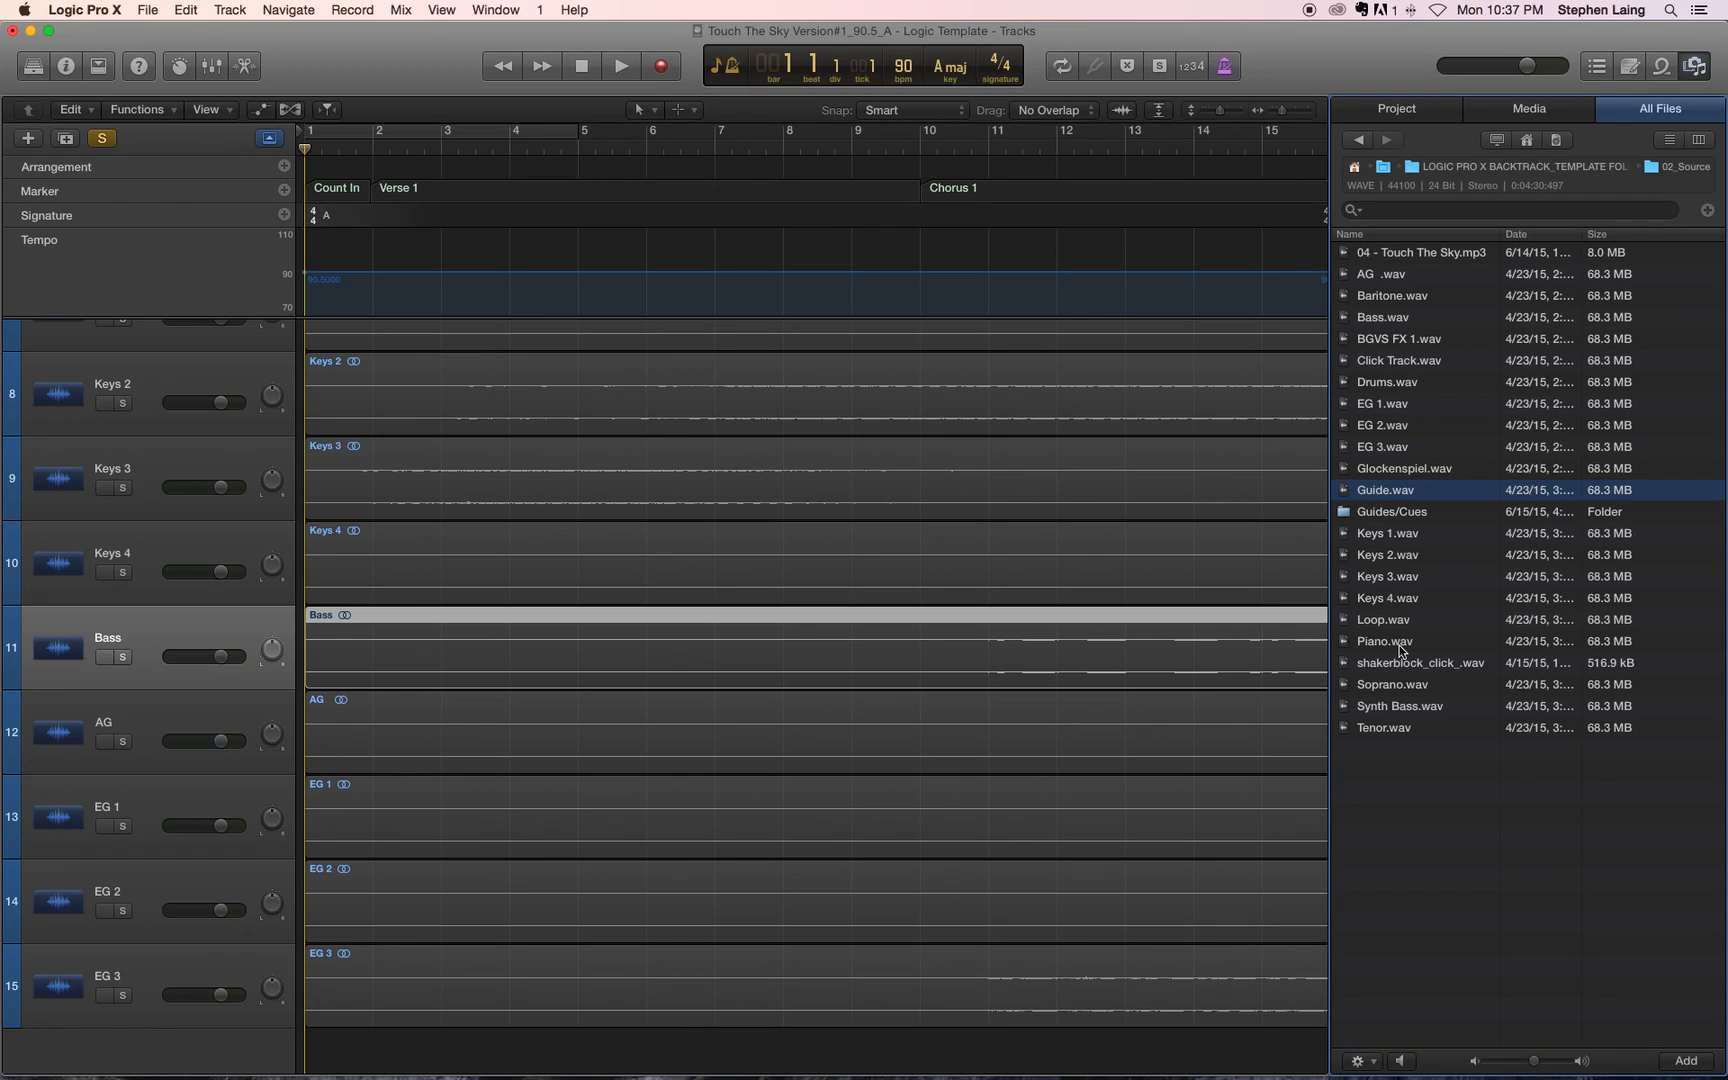
{"action": "left_click", "coordinate": [1395, 298]}
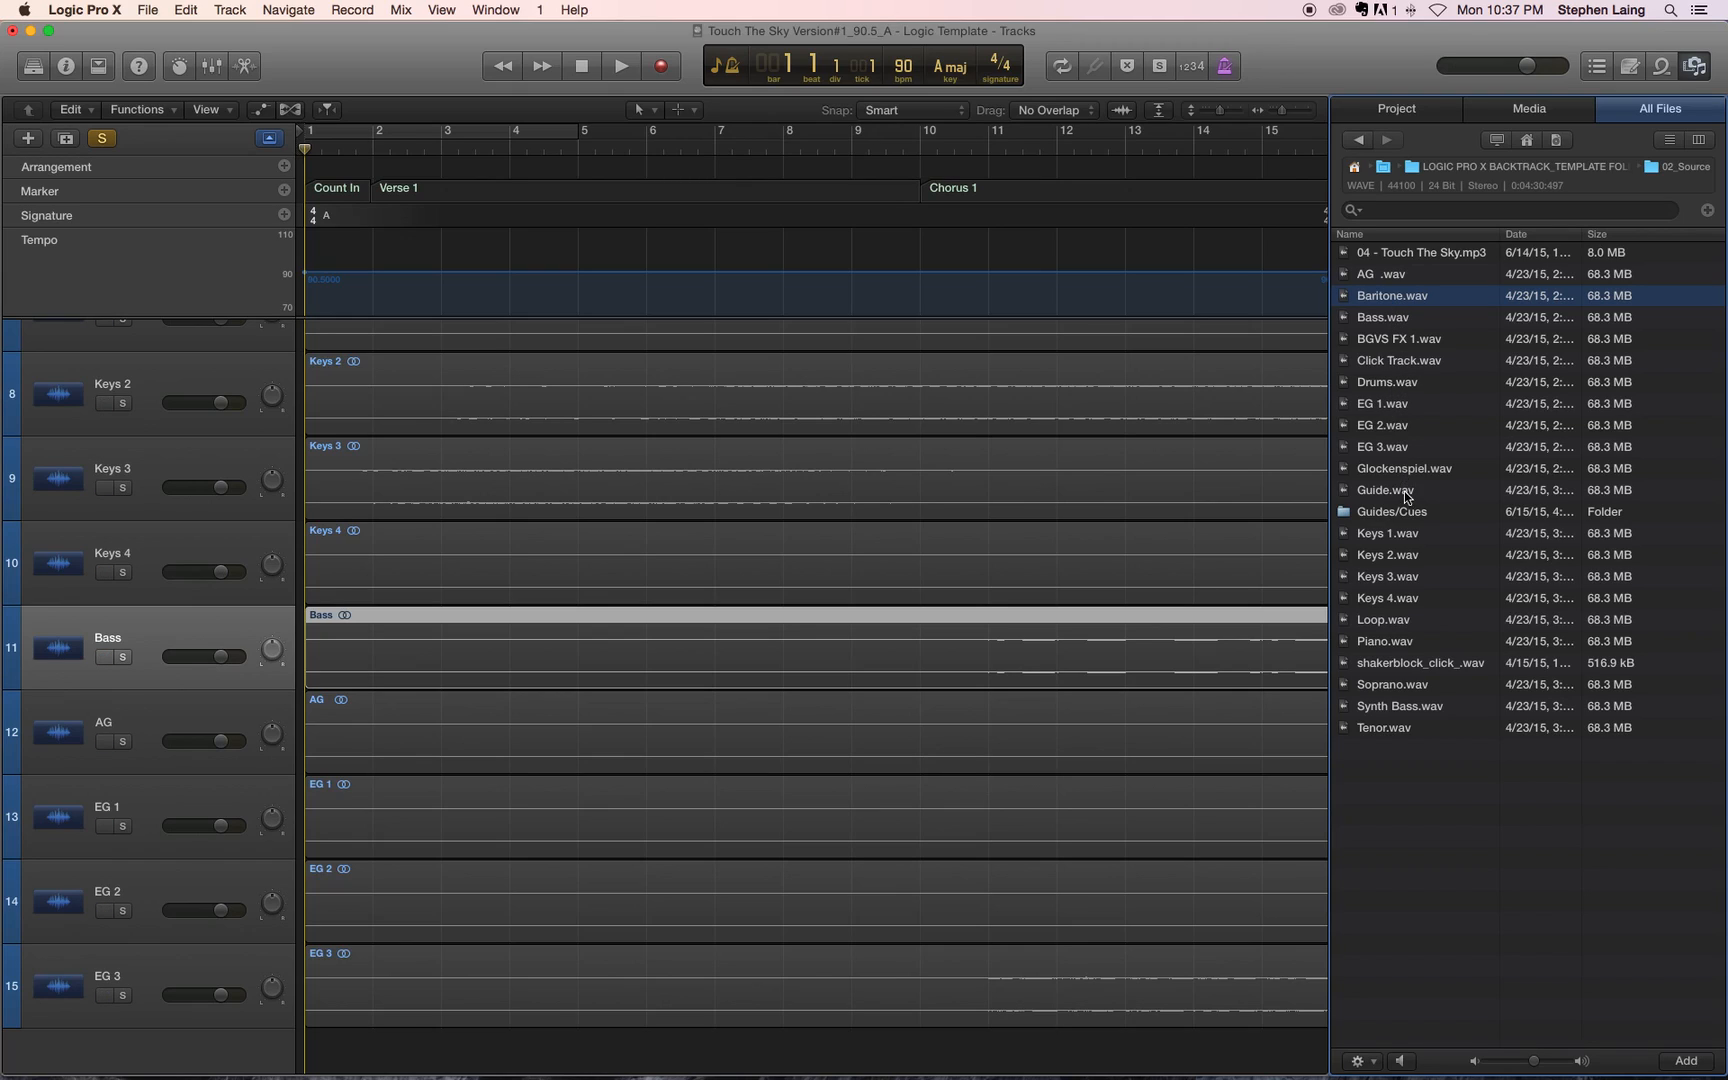
{"action": "left_click", "coordinate": [1396, 686], "text": "super"}
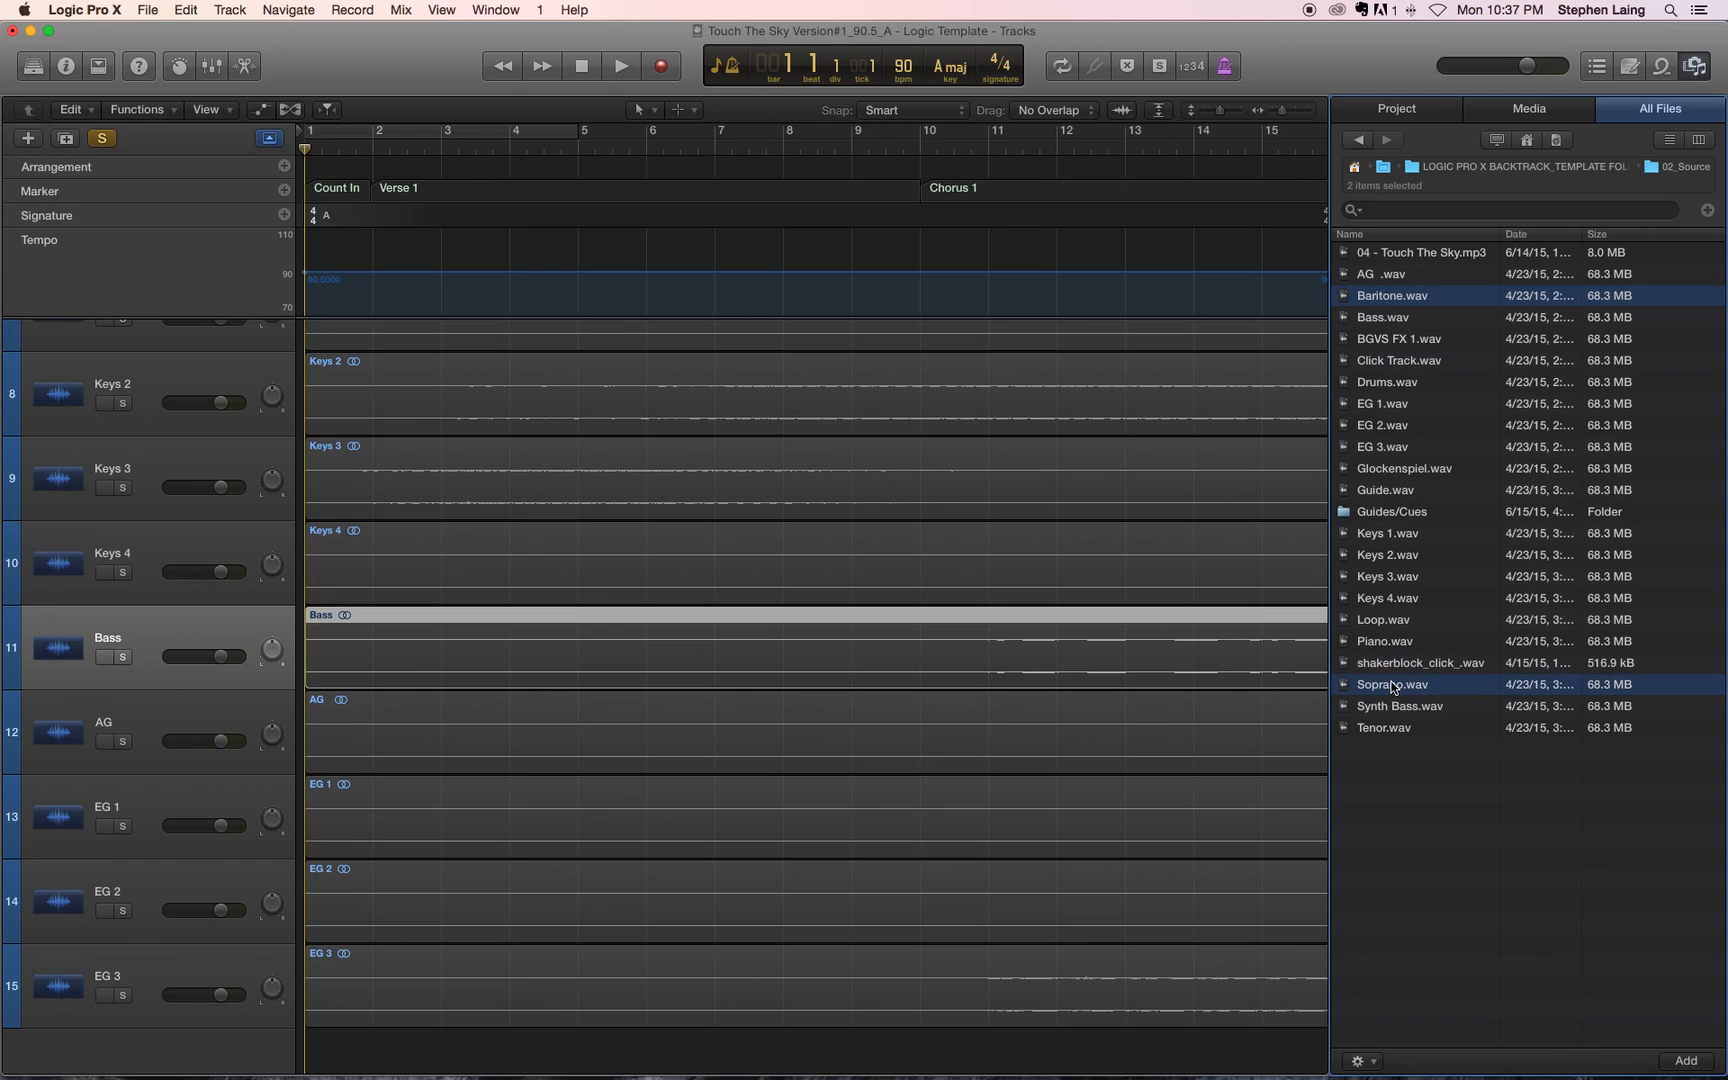
{"action": "left_click", "coordinate": [1388, 730], "text": "super"}
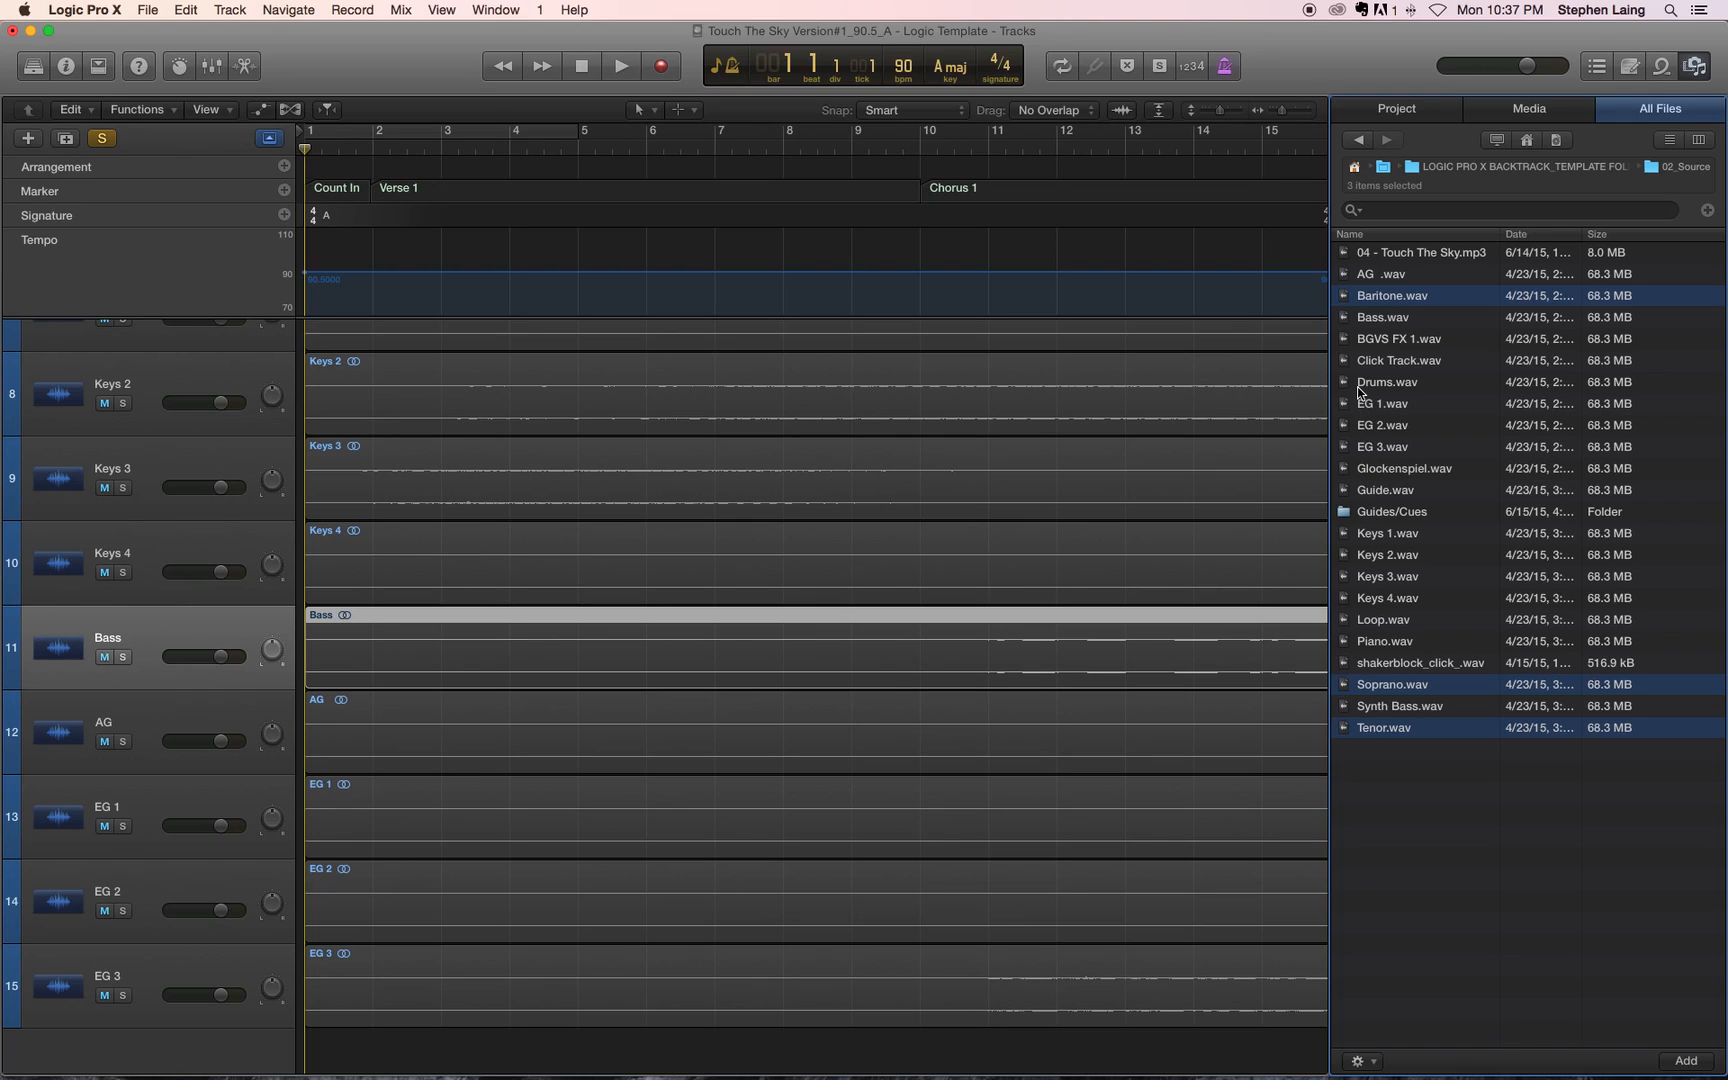
{"action": "left_click", "coordinate": [1375, 338], "text": "super"}
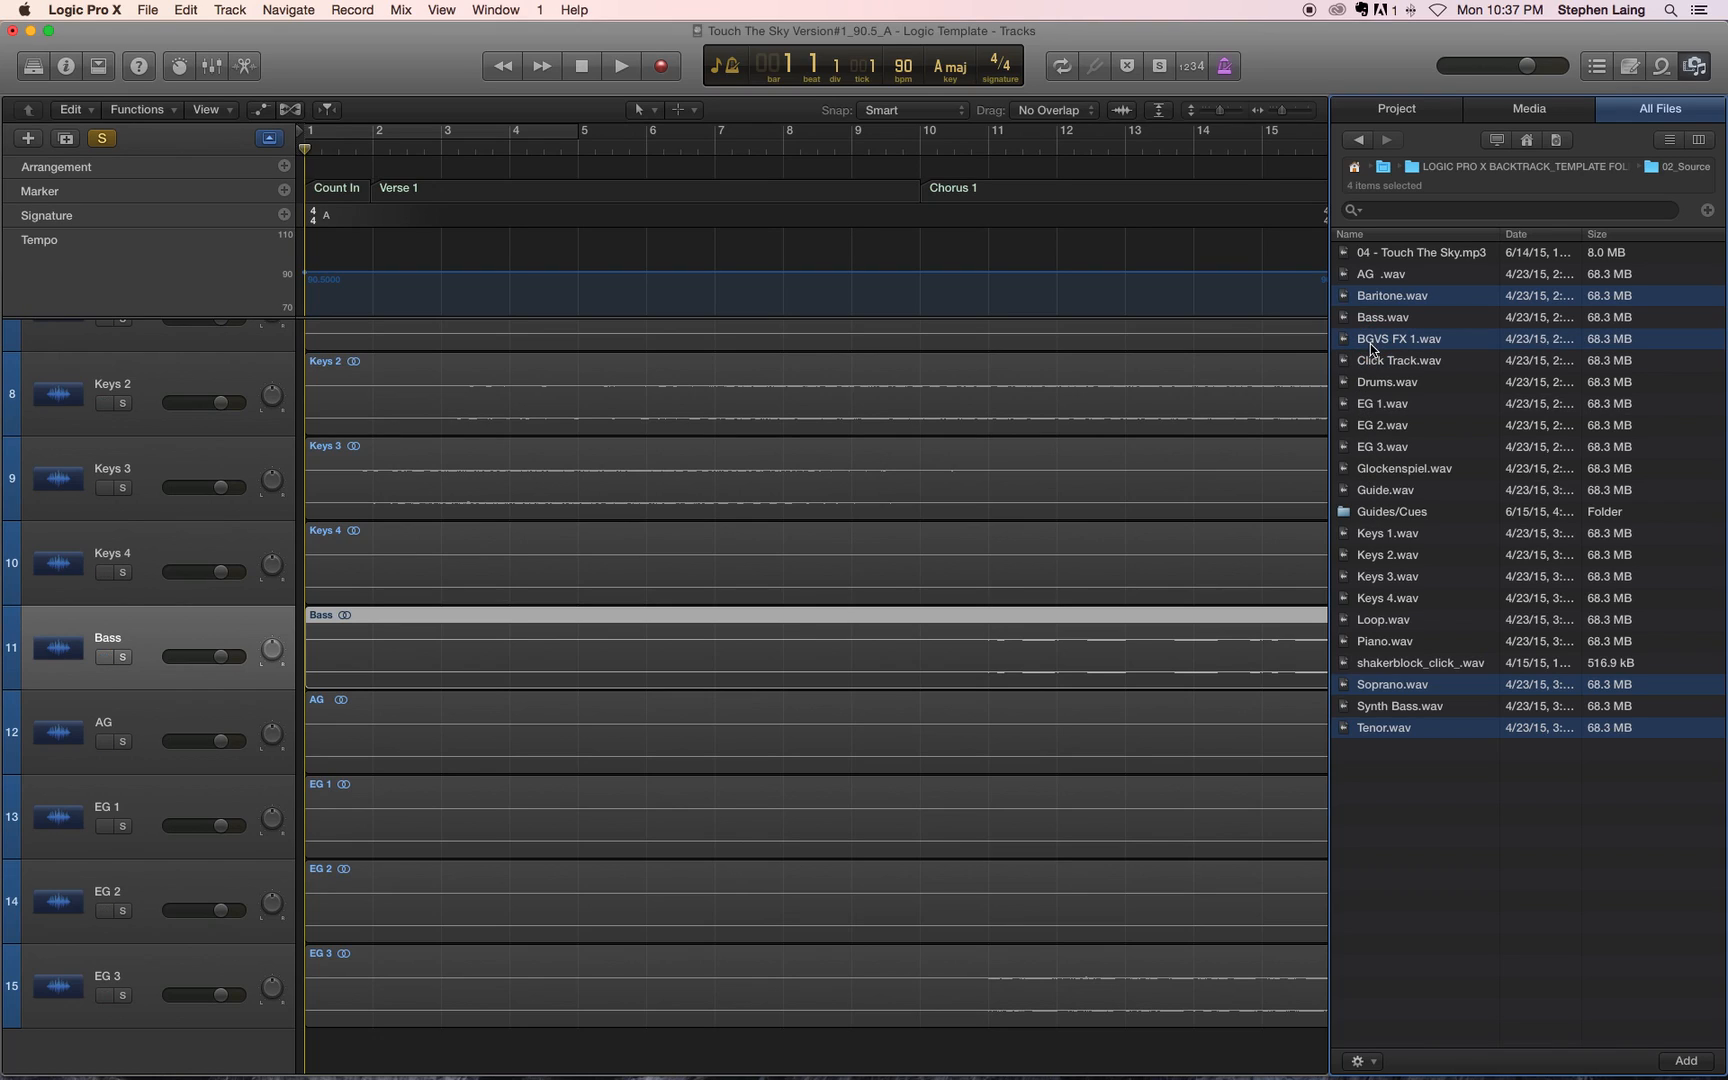
{"action": "left_click_drag", "start_coordinate": [1375, 338], "coordinate": [320, 1050]}
{"action": "left_click", "coordinate": [984, 377]}
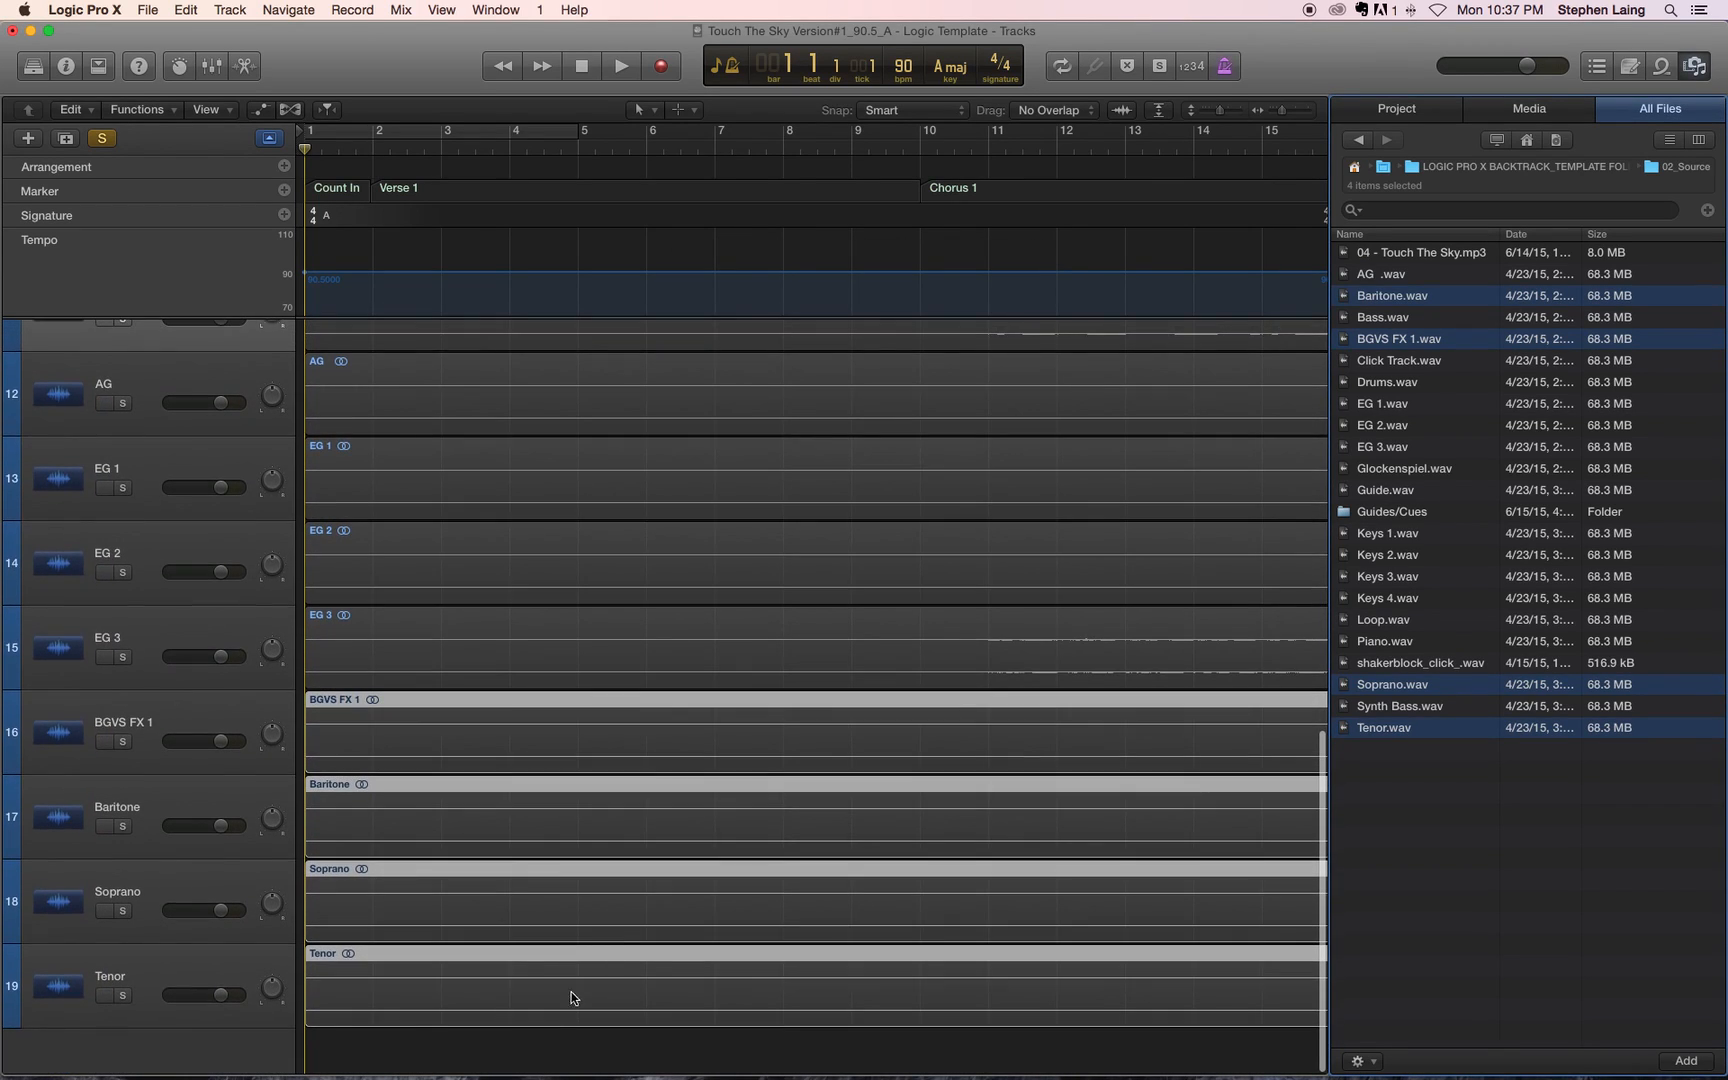
{"action": "left_click", "coordinate": [252, 975]}
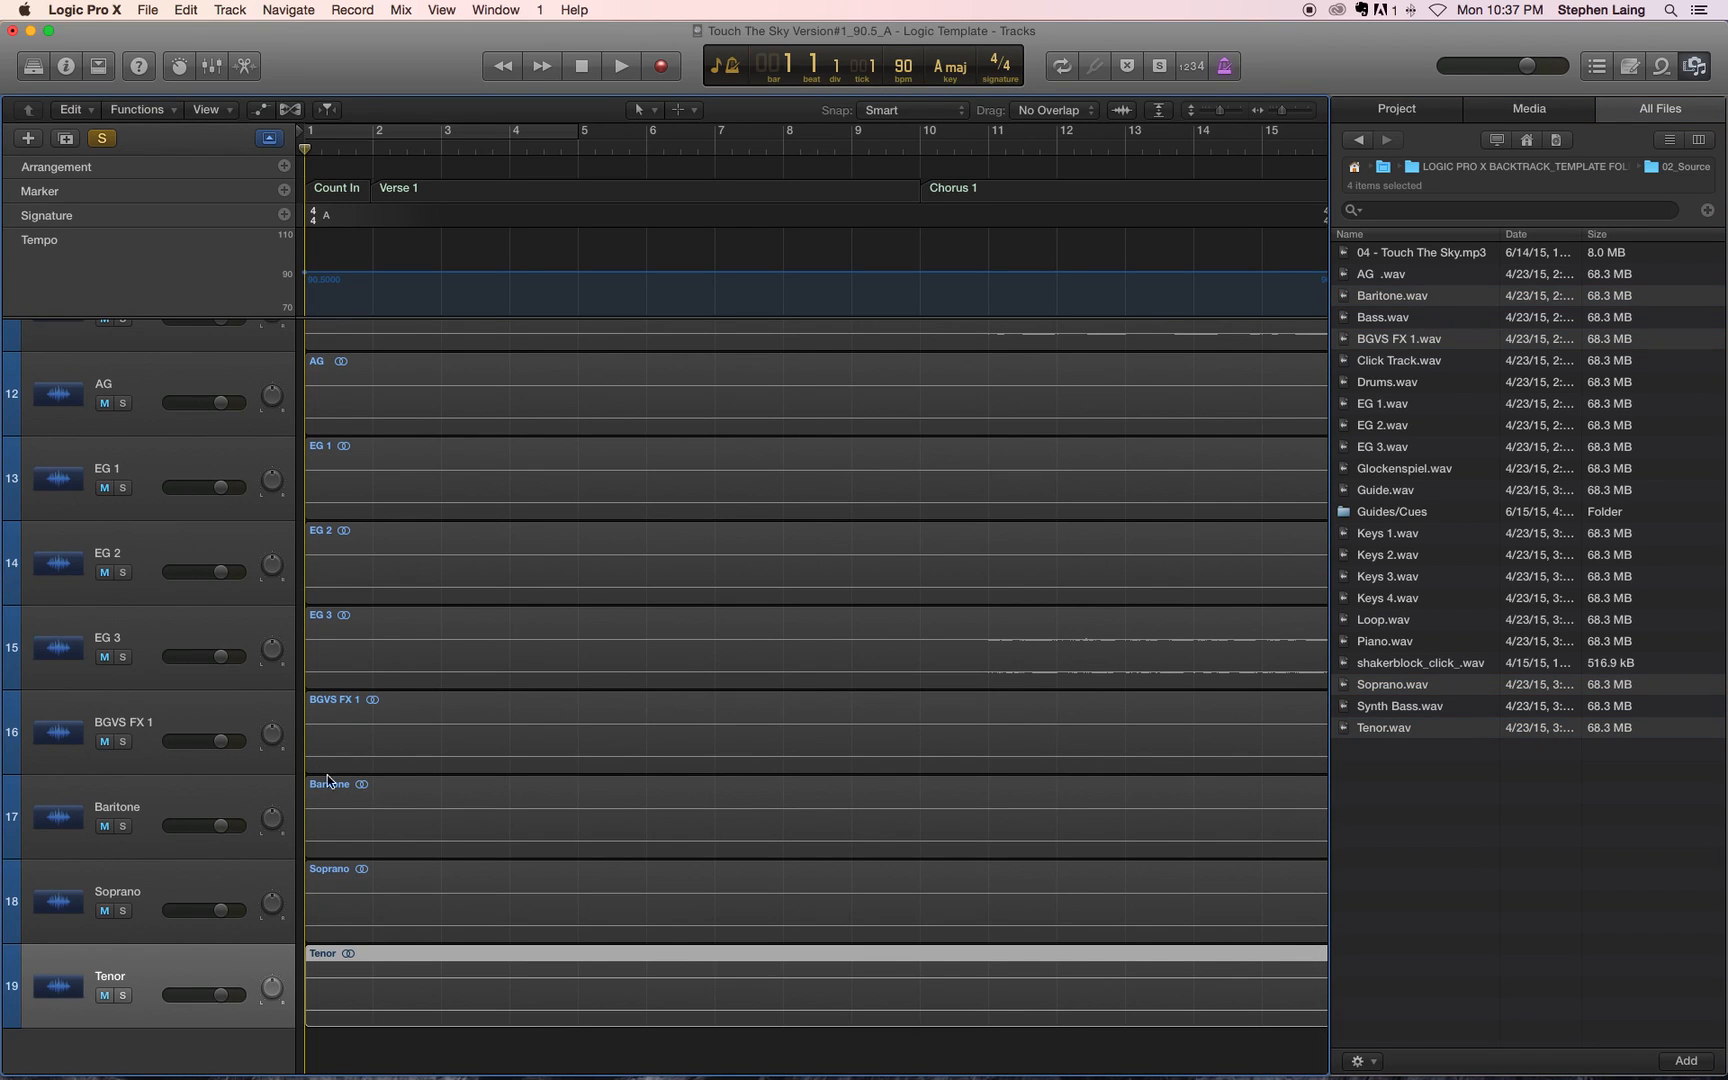
Step: Hide the global tracks and turn off solo mode for the project
{"action": "scroll", "coordinate": [161, 466], "scroll_direction": "up", "scroll_amount": 15}
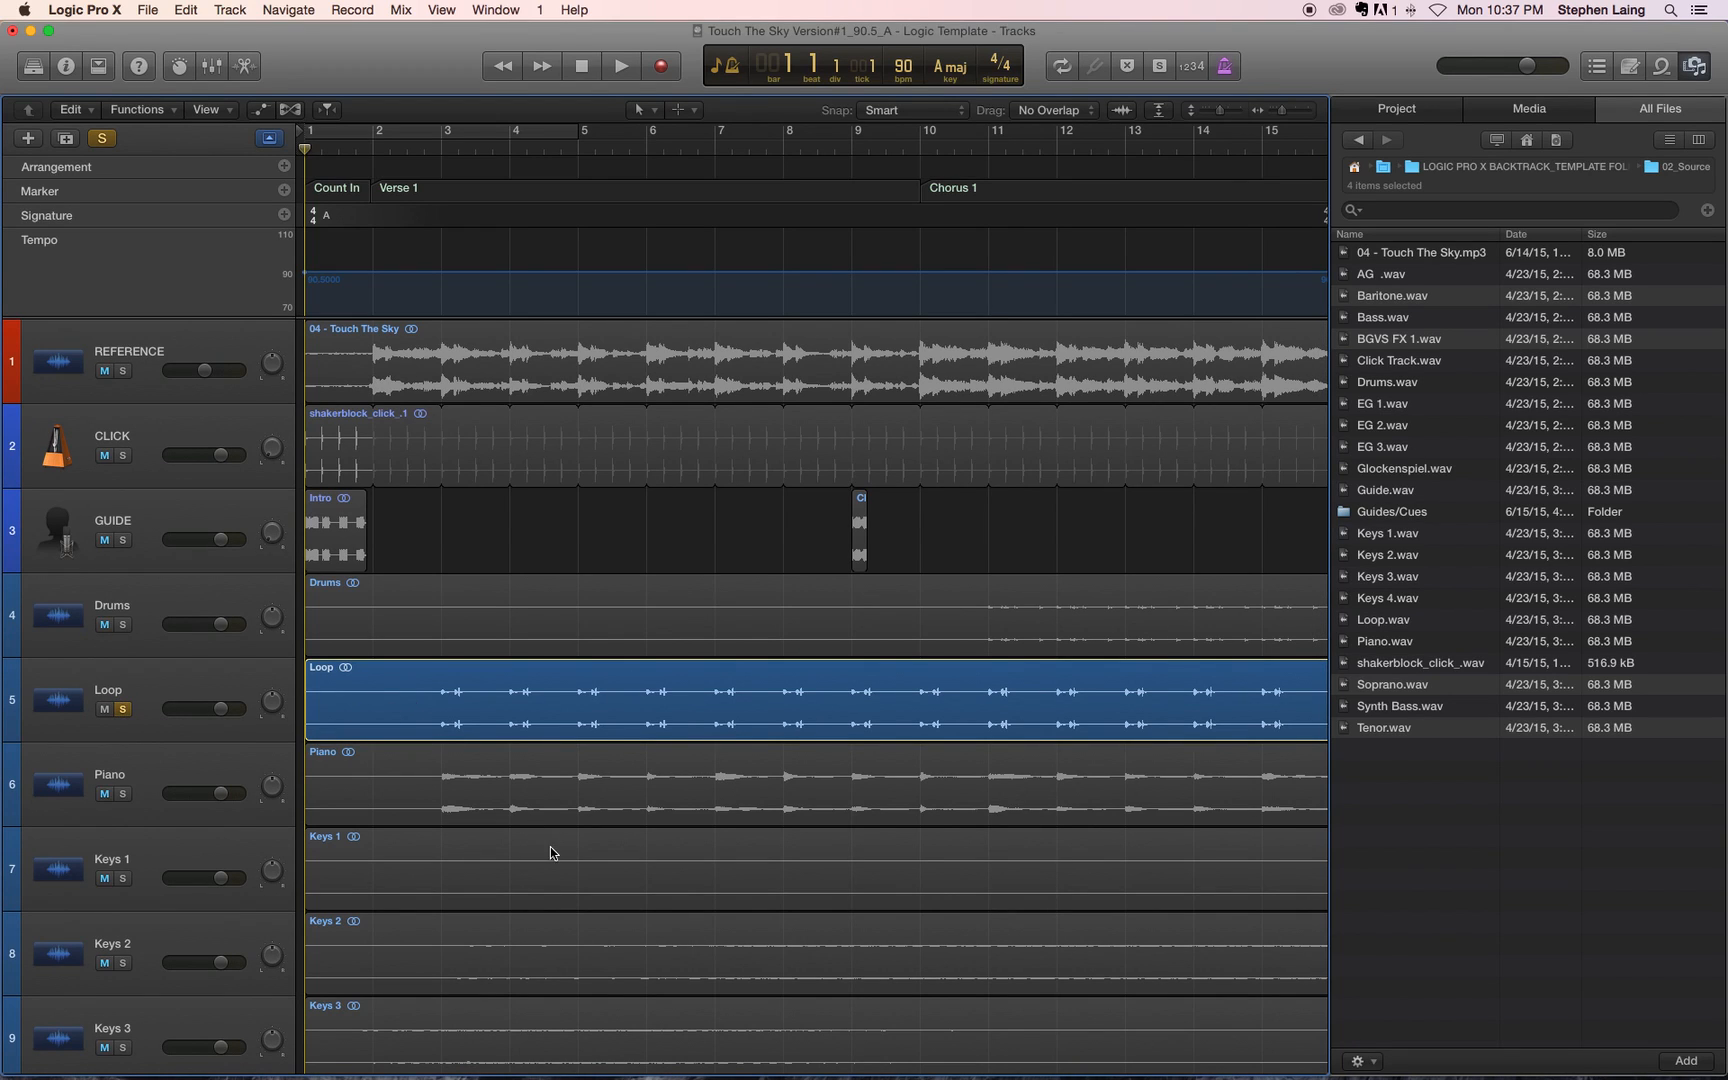
{"action": "scroll", "coordinate": [548, 853], "scroll_direction": "down", "scroll_amount": 15}
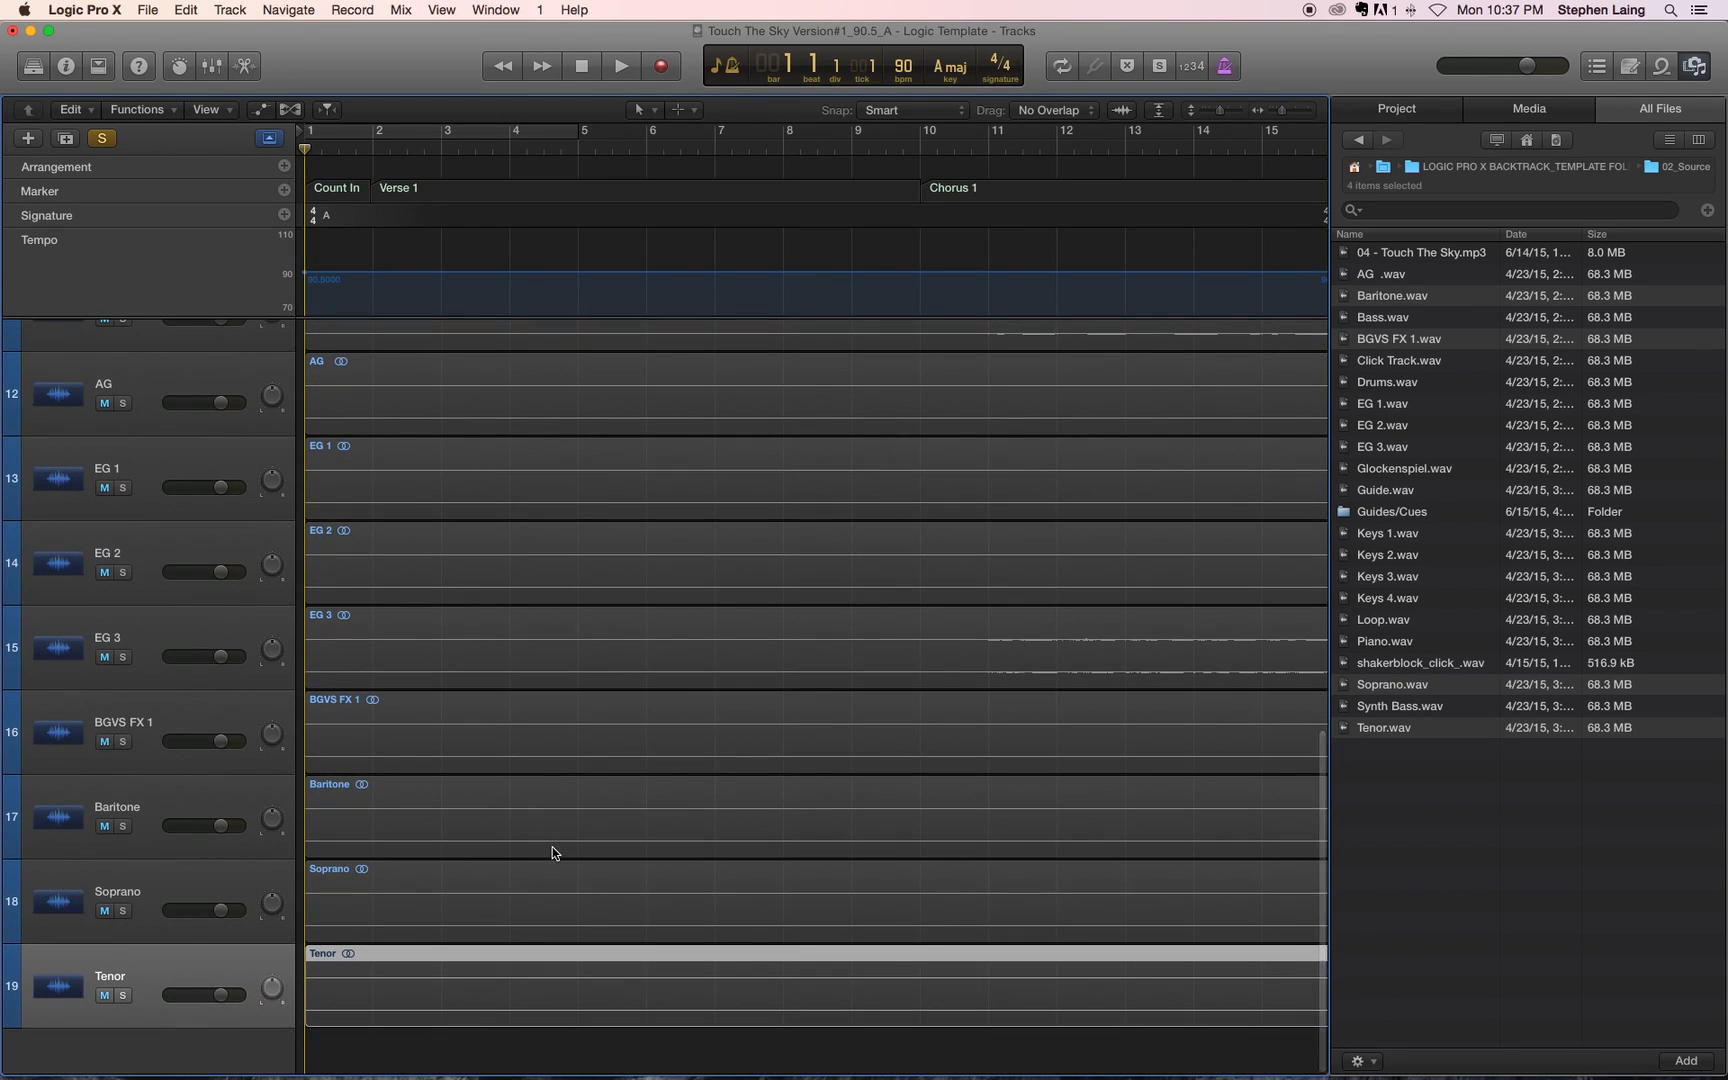
{"action": "scroll", "coordinate": [728, 659], "scroll_direction": "up", "scroll_amount": 8}
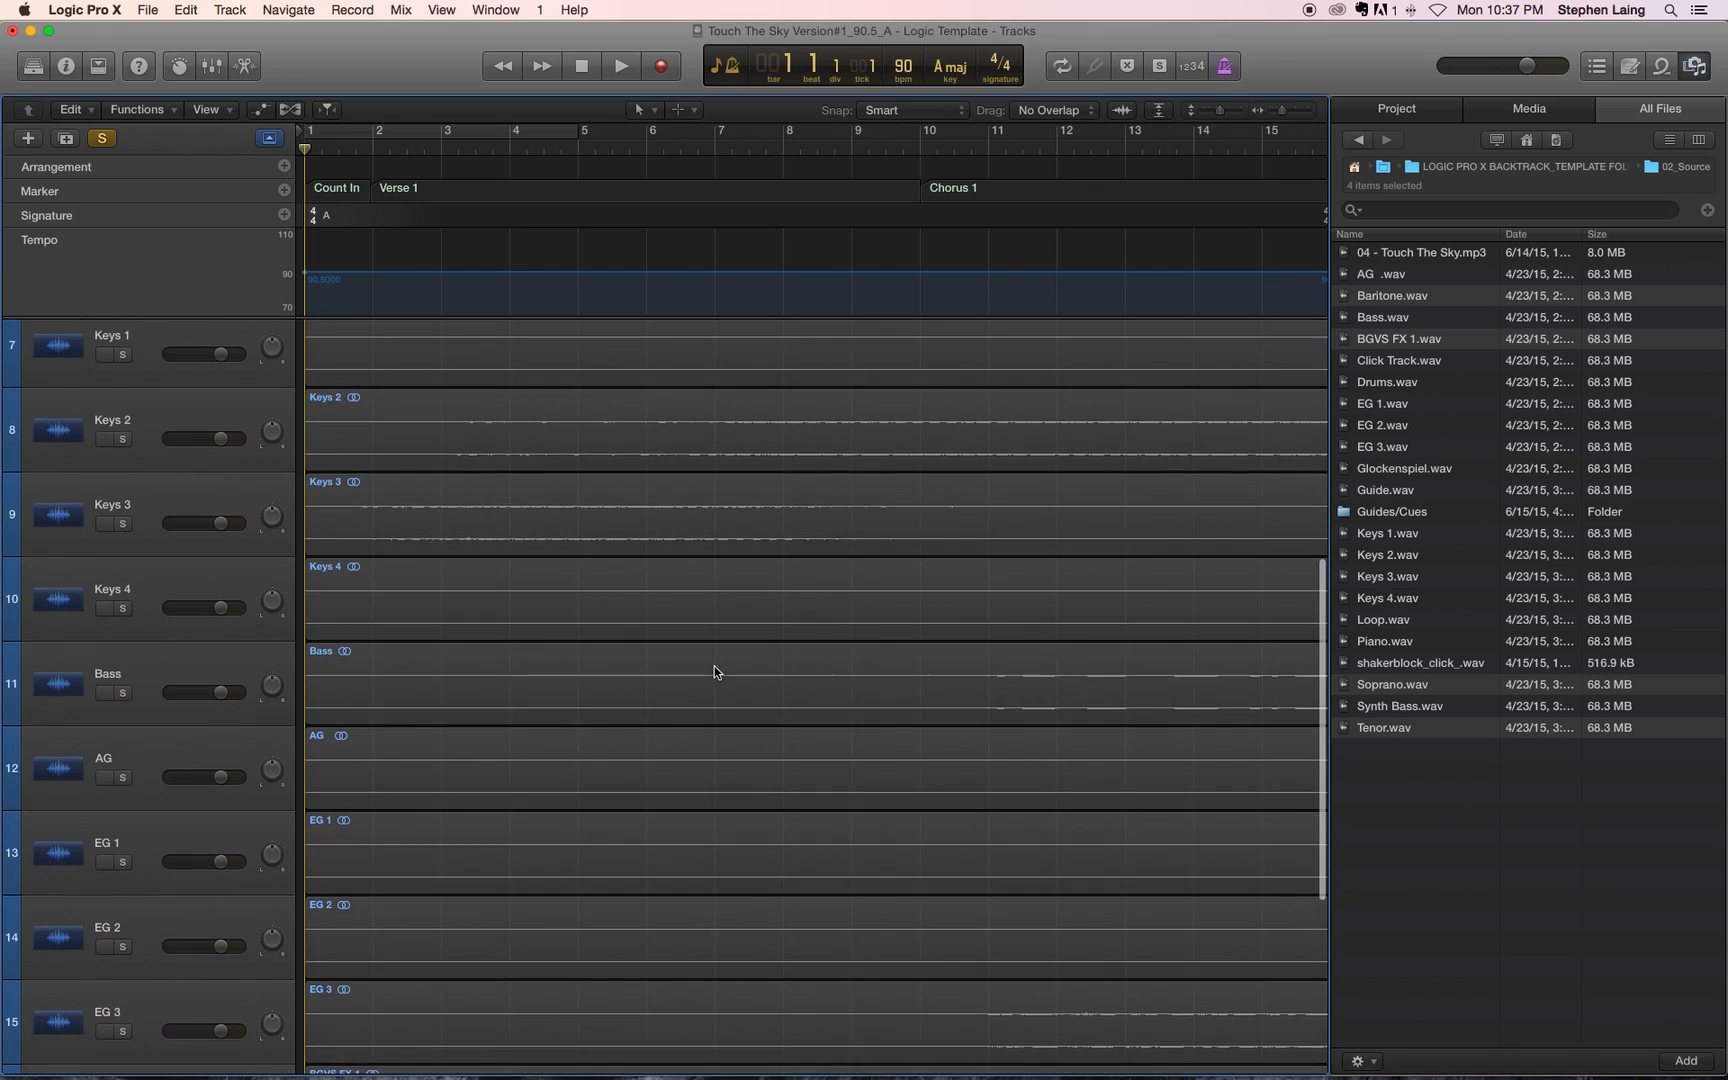
{"action": "scroll", "coordinate": [110, 690], "scroll_direction": "up", "scroll_amount": 6}
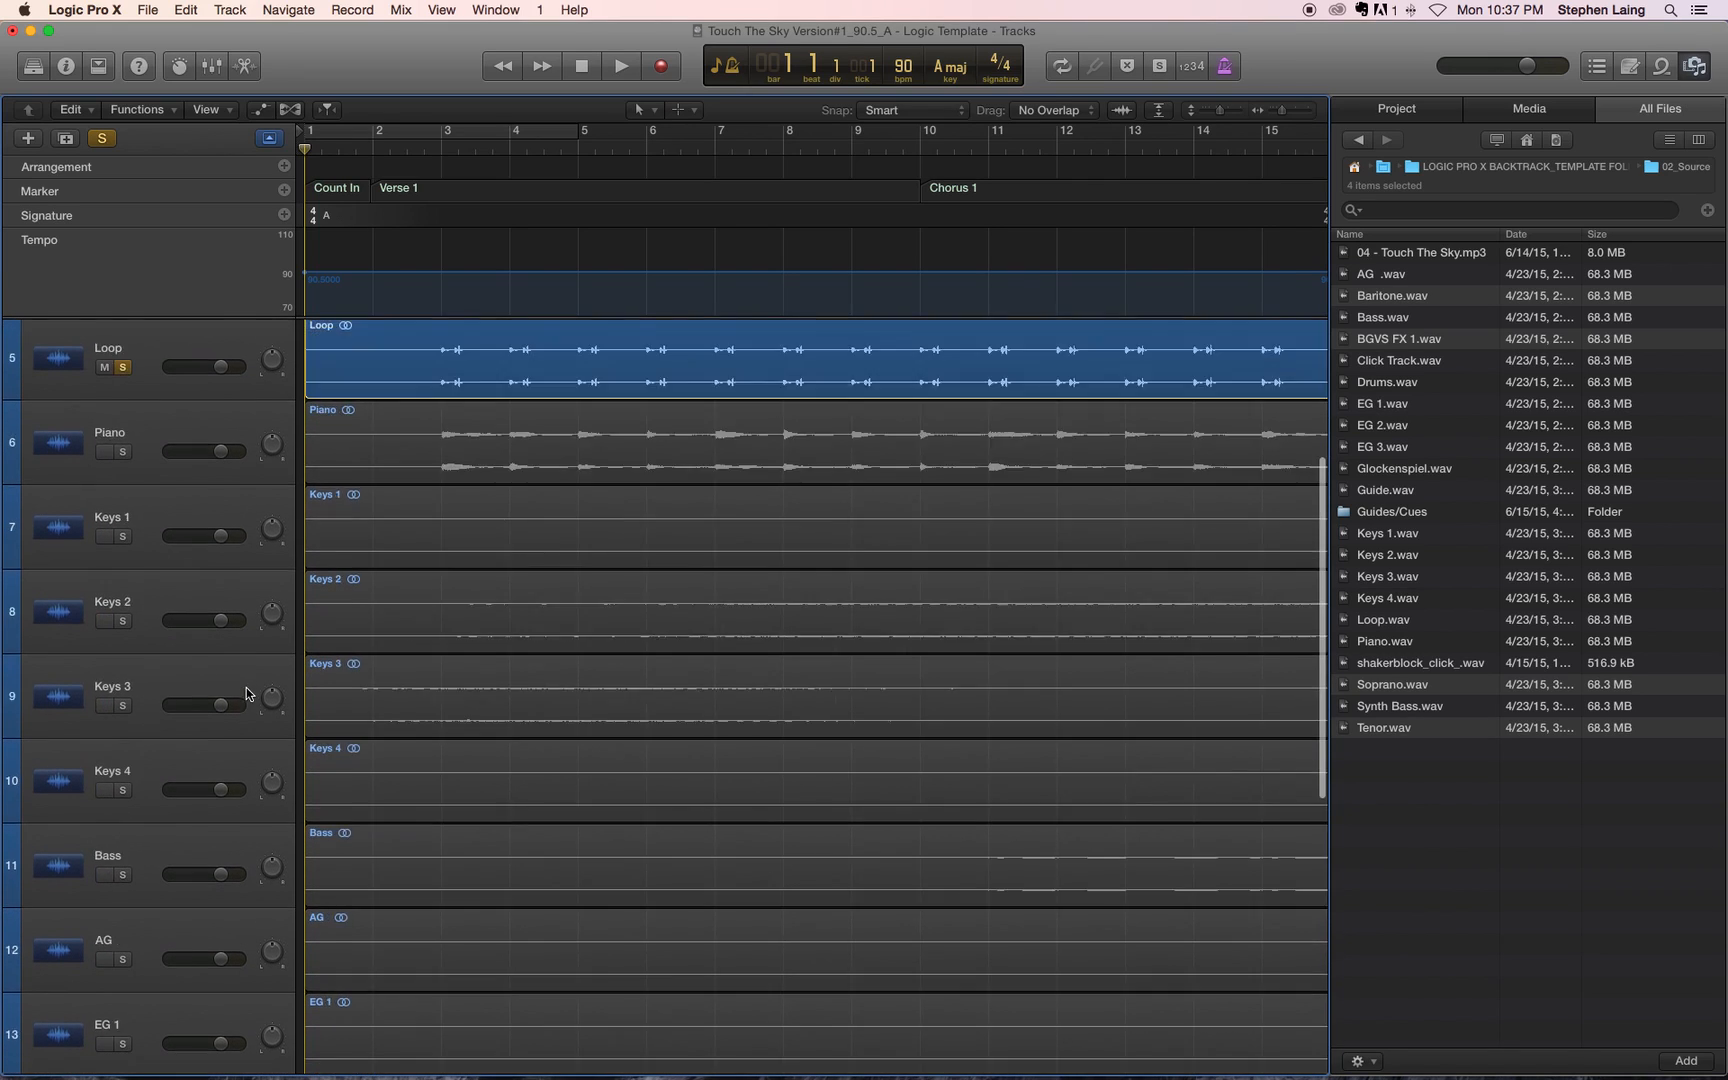
{"action": "scroll", "coordinate": [656, 700], "scroll_direction": "down", "scroll_amount": 4}
{"action": "scroll", "coordinate": [657, 682], "scroll_direction": "down", "scroll_amount": 2}
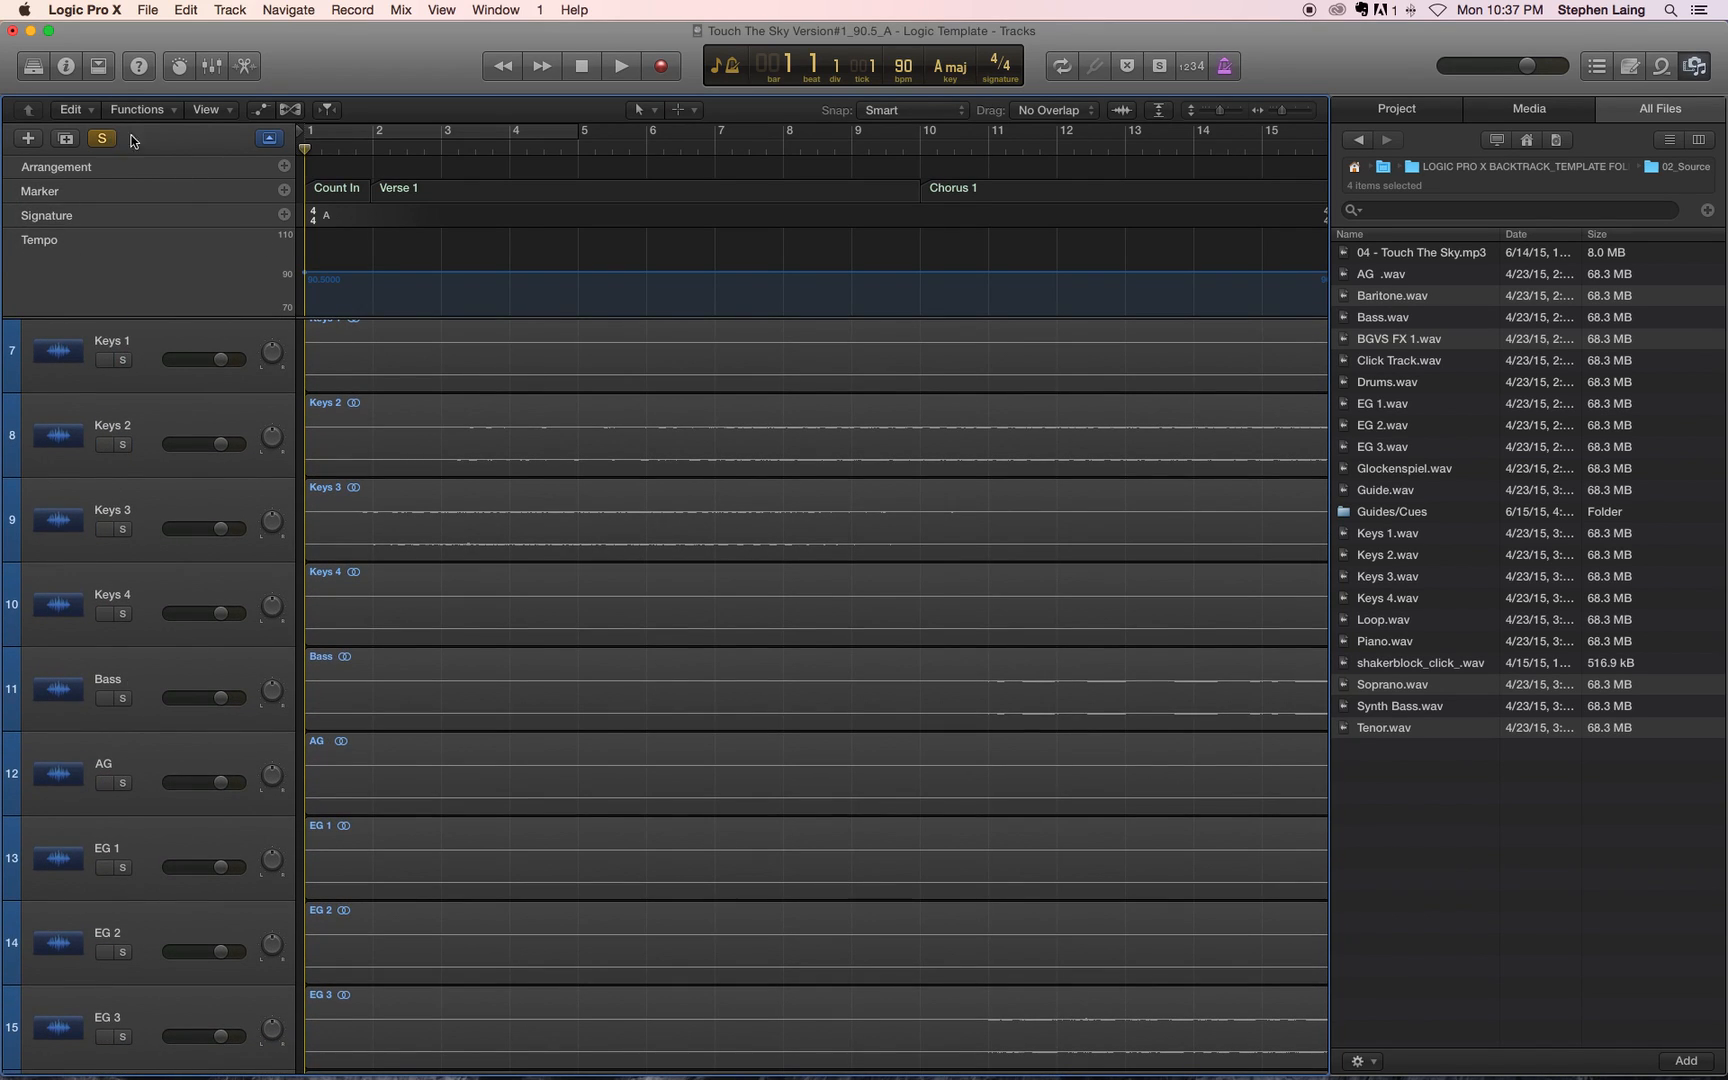
{"action": "left_click", "coordinate": [269, 137]}
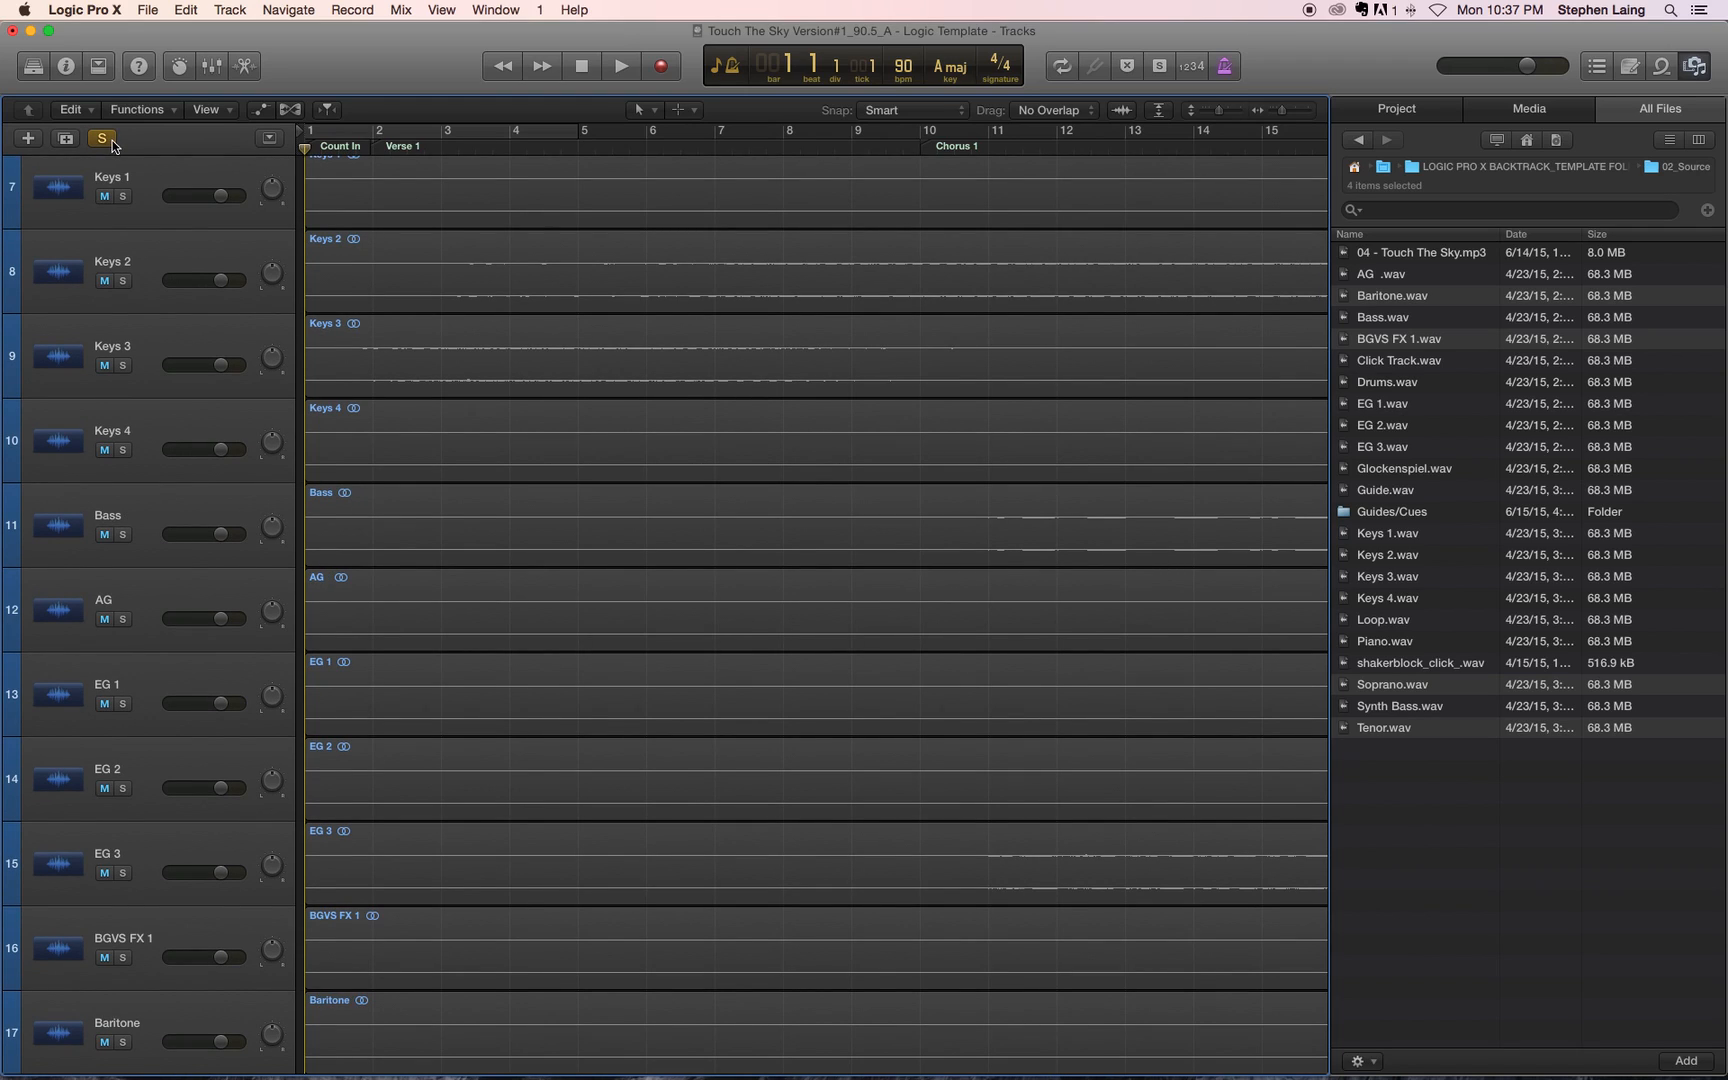
{"action": "left_click", "coordinate": [102, 139]}
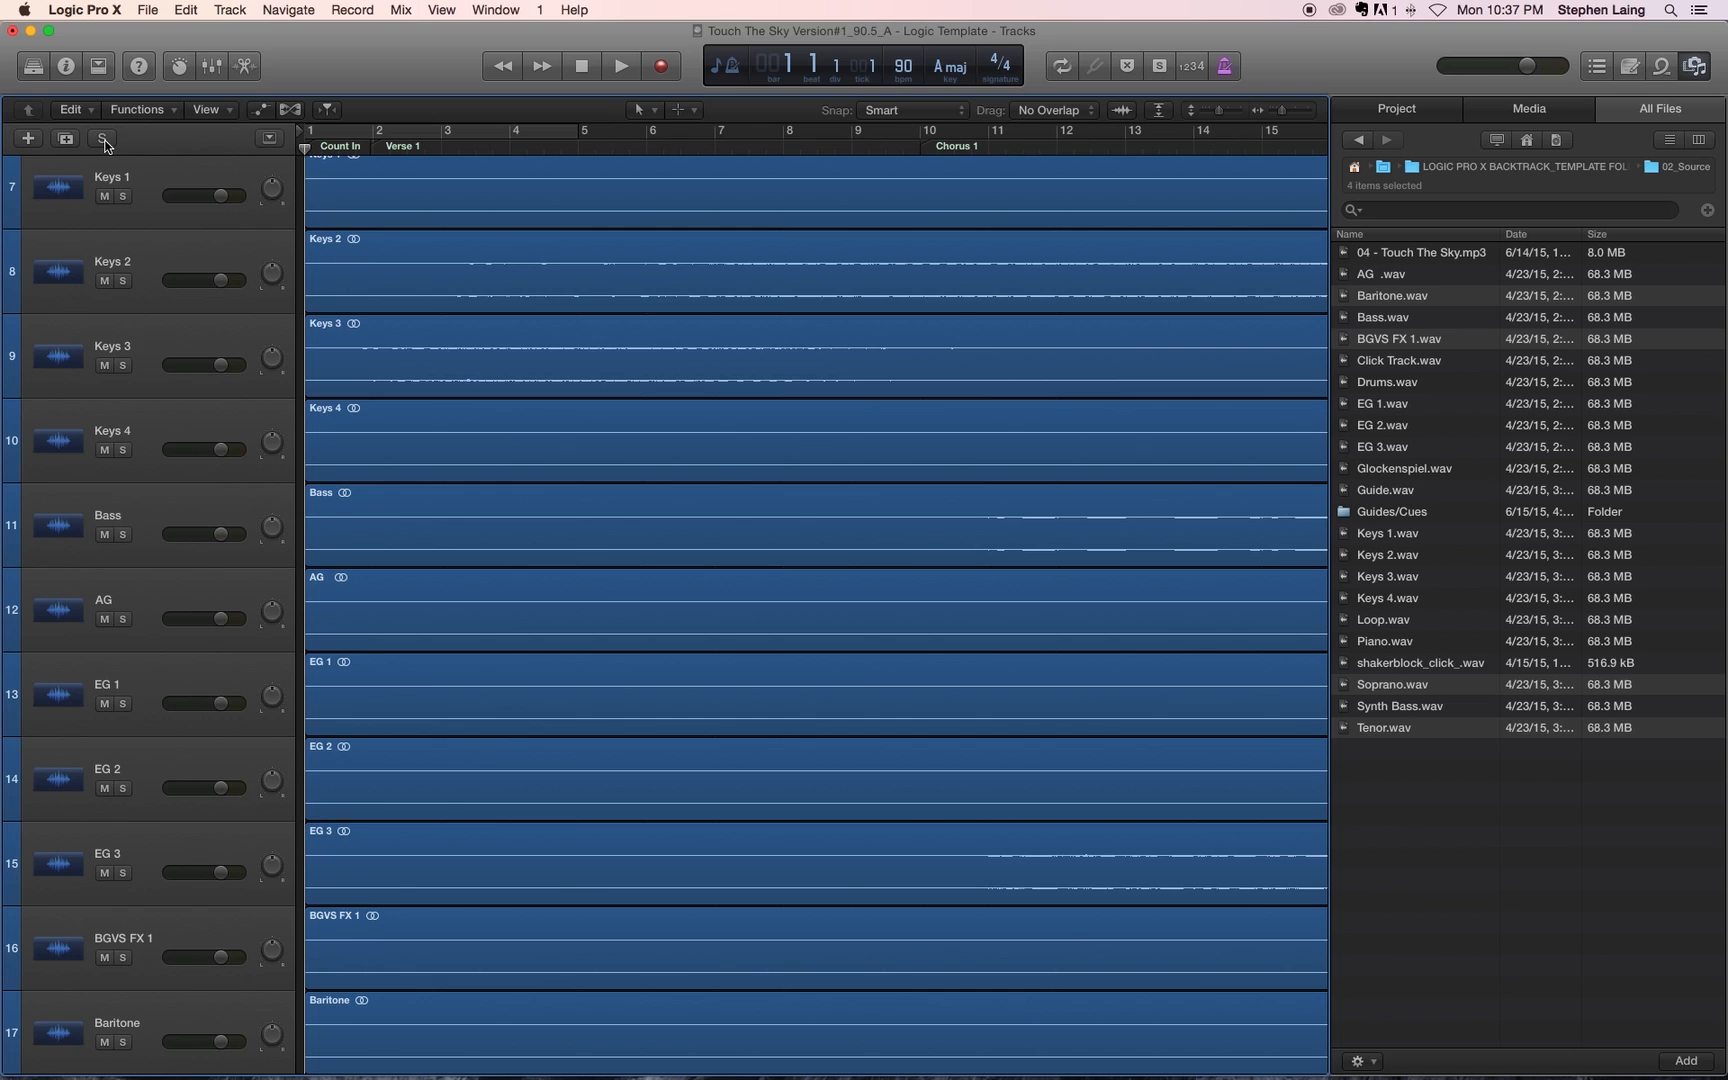
Step: Close the file browser and zoom the Tracks area out horizontally until the full length of all regions fits
{"action": "scroll", "coordinate": [412, 518], "scroll_direction": "down", "scroll_amount": 5}
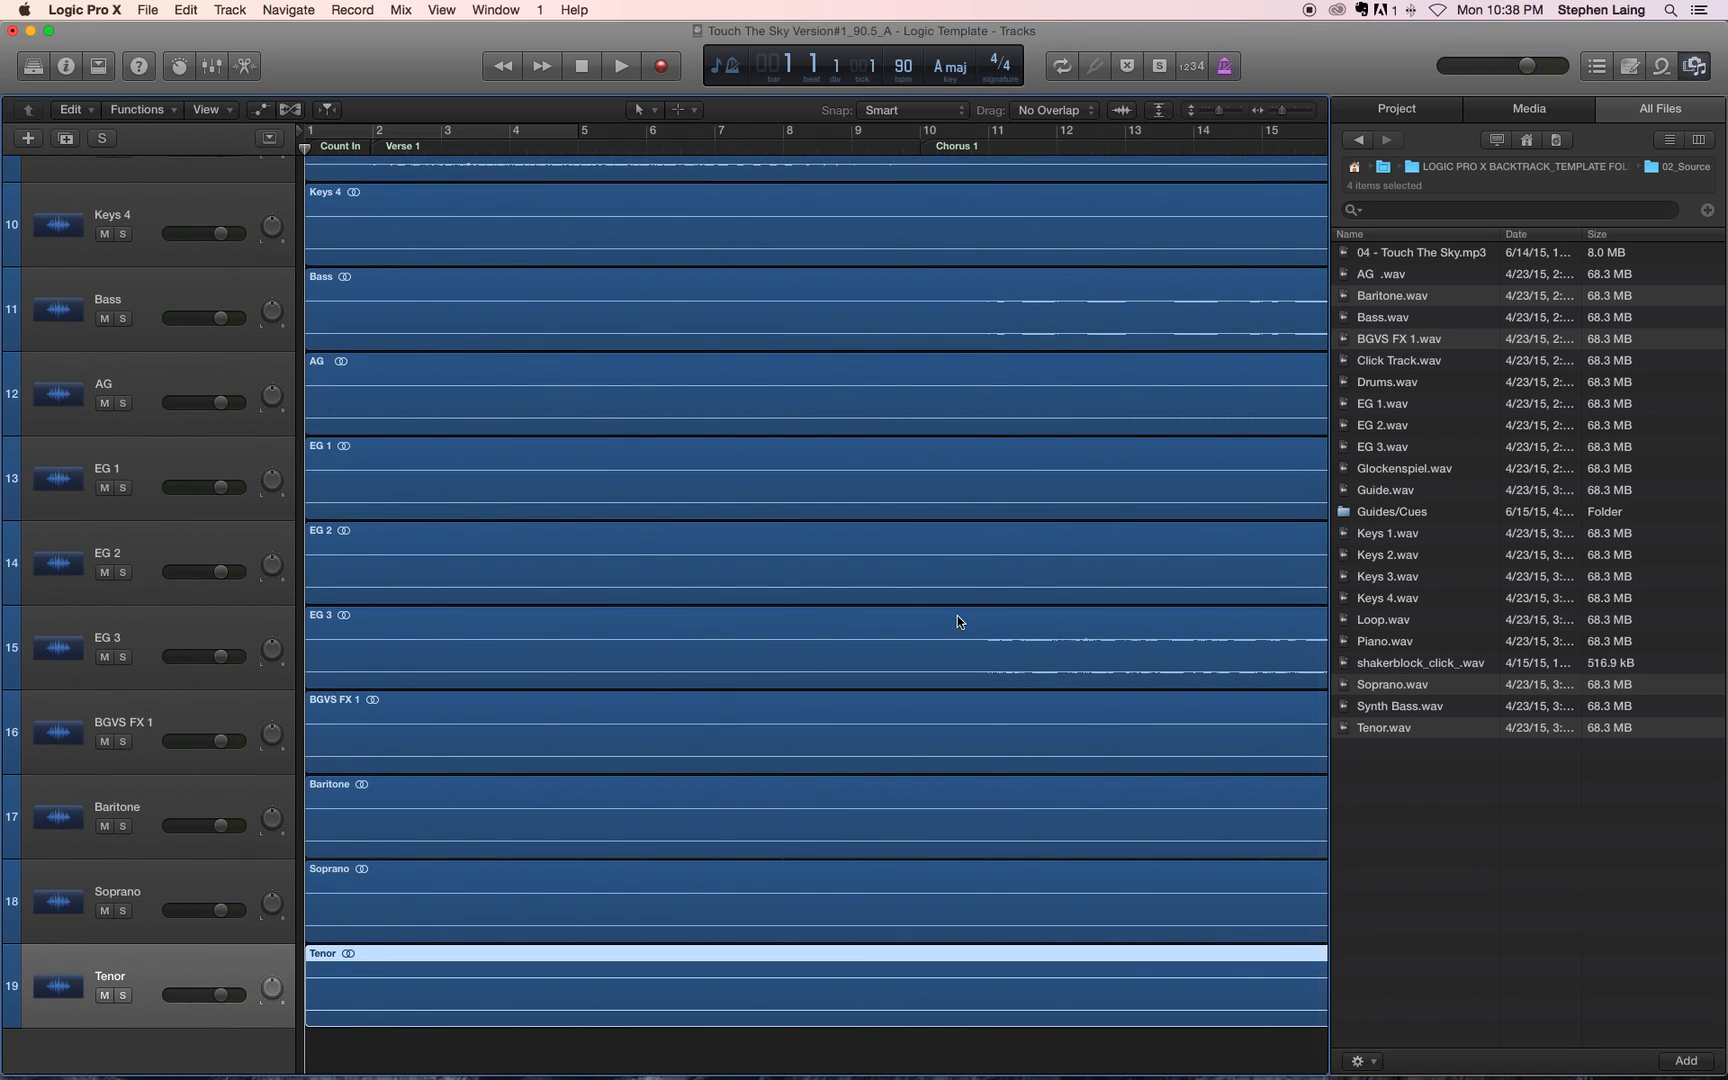
{"action": "scroll", "coordinate": [1067, 584], "scroll_direction": "up", "scroll_amount": 3}
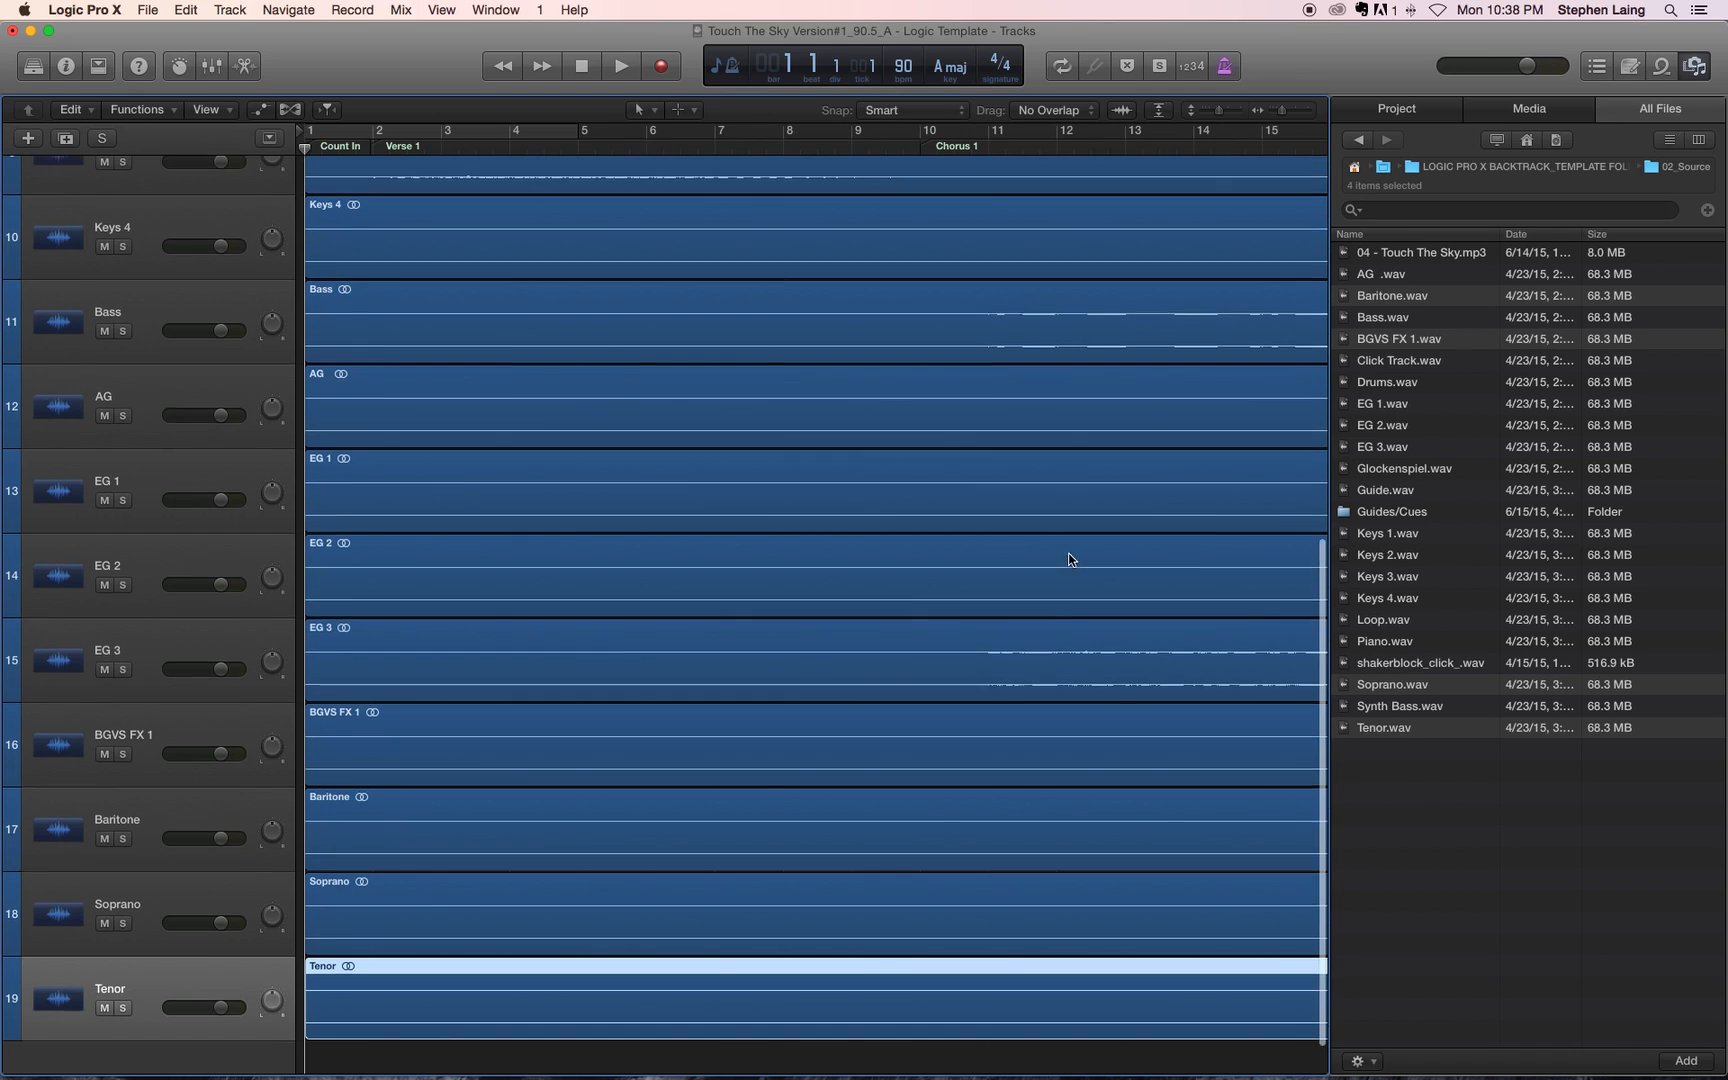
{"action": "left_click", "coordinate": [1696, 66]}
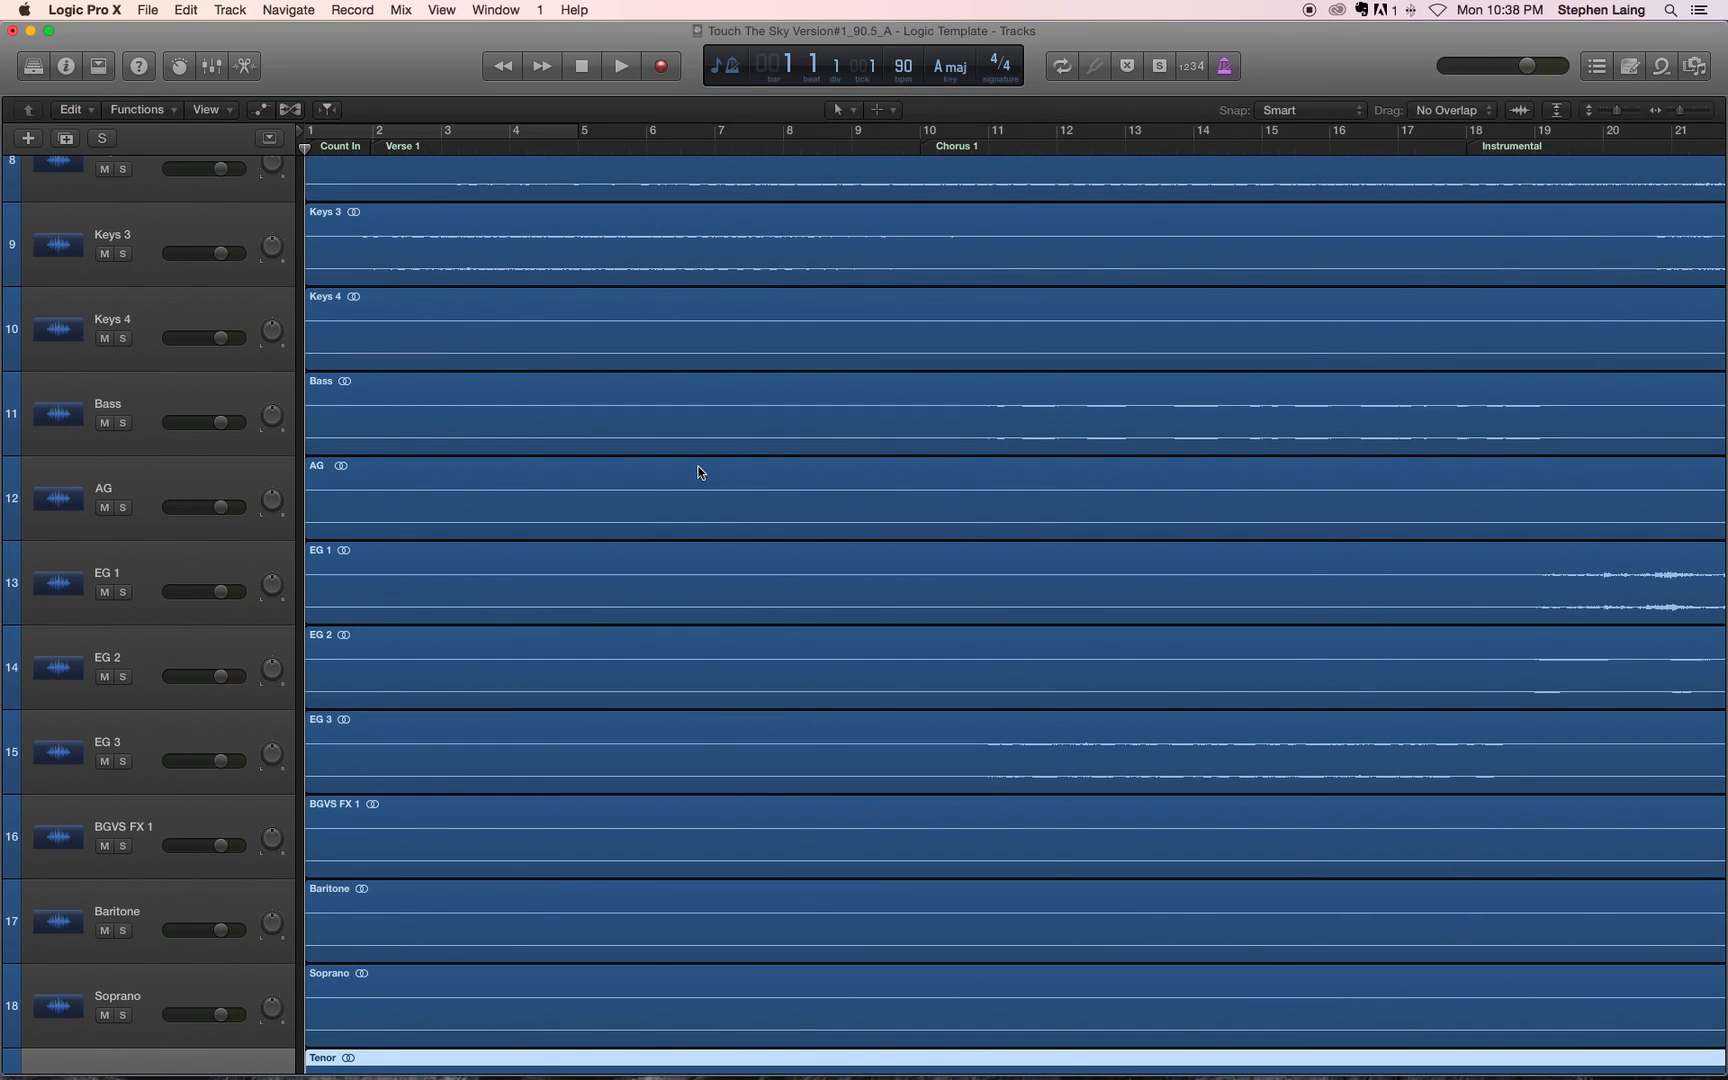
{"action": "scroll", "coordinate": [698, 466], "scroll_direction": "down", "scroll_amount": 3}
{"action": "key", "text": "super+Right"}
{"action": "key", "text": "super+Right"}
{"action": "key", "text": "super+Right"}
{"action": "key", "text": "super+Left"}
{"action": "key", "text": "super+Left"}
{"action": "key", "text": "super+Left"}
{"action": "key", "text": "super+Left"}
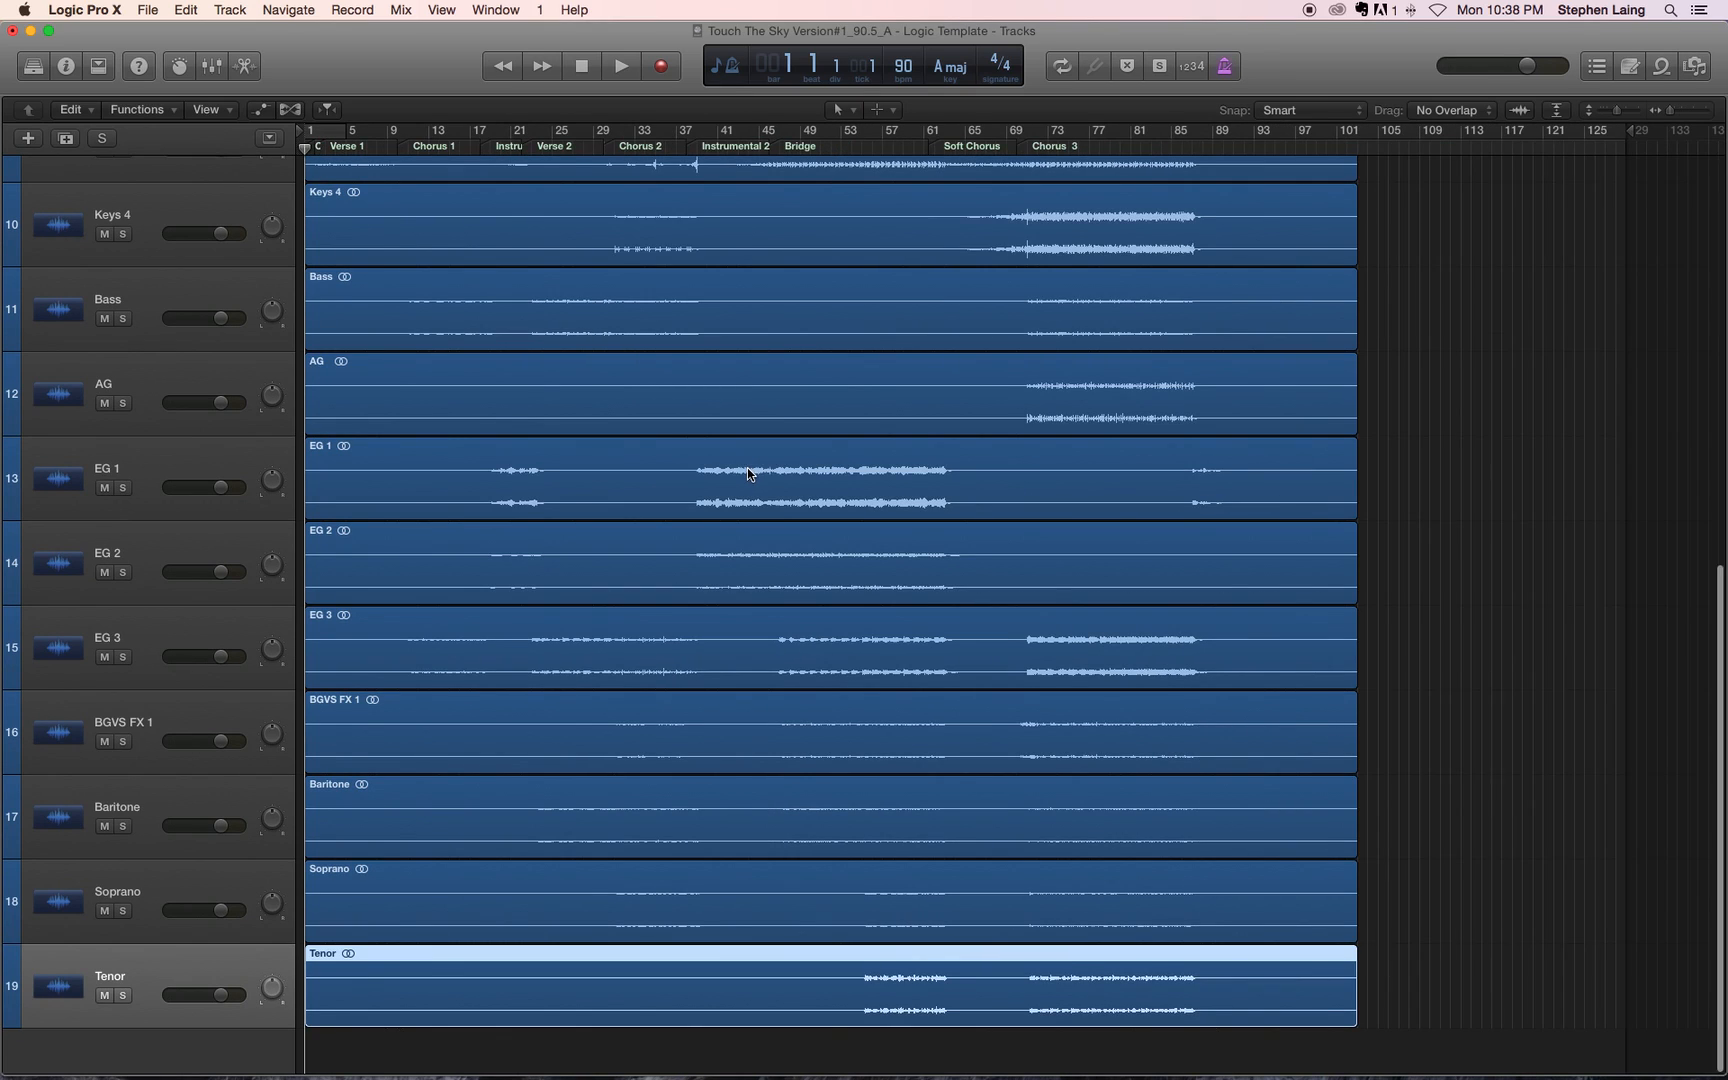
Step: Review the imported regions on all tracks from REFERENCE down to Tenor across the whole song
{"action": "scroll", "coordinate": [747, 467], "scroll_direction": "up", "scroll_amount": 15}
{"action": "scroll", "coordinate": [747, 468], "scroll_direction": "up", "scroll_amount": 3}
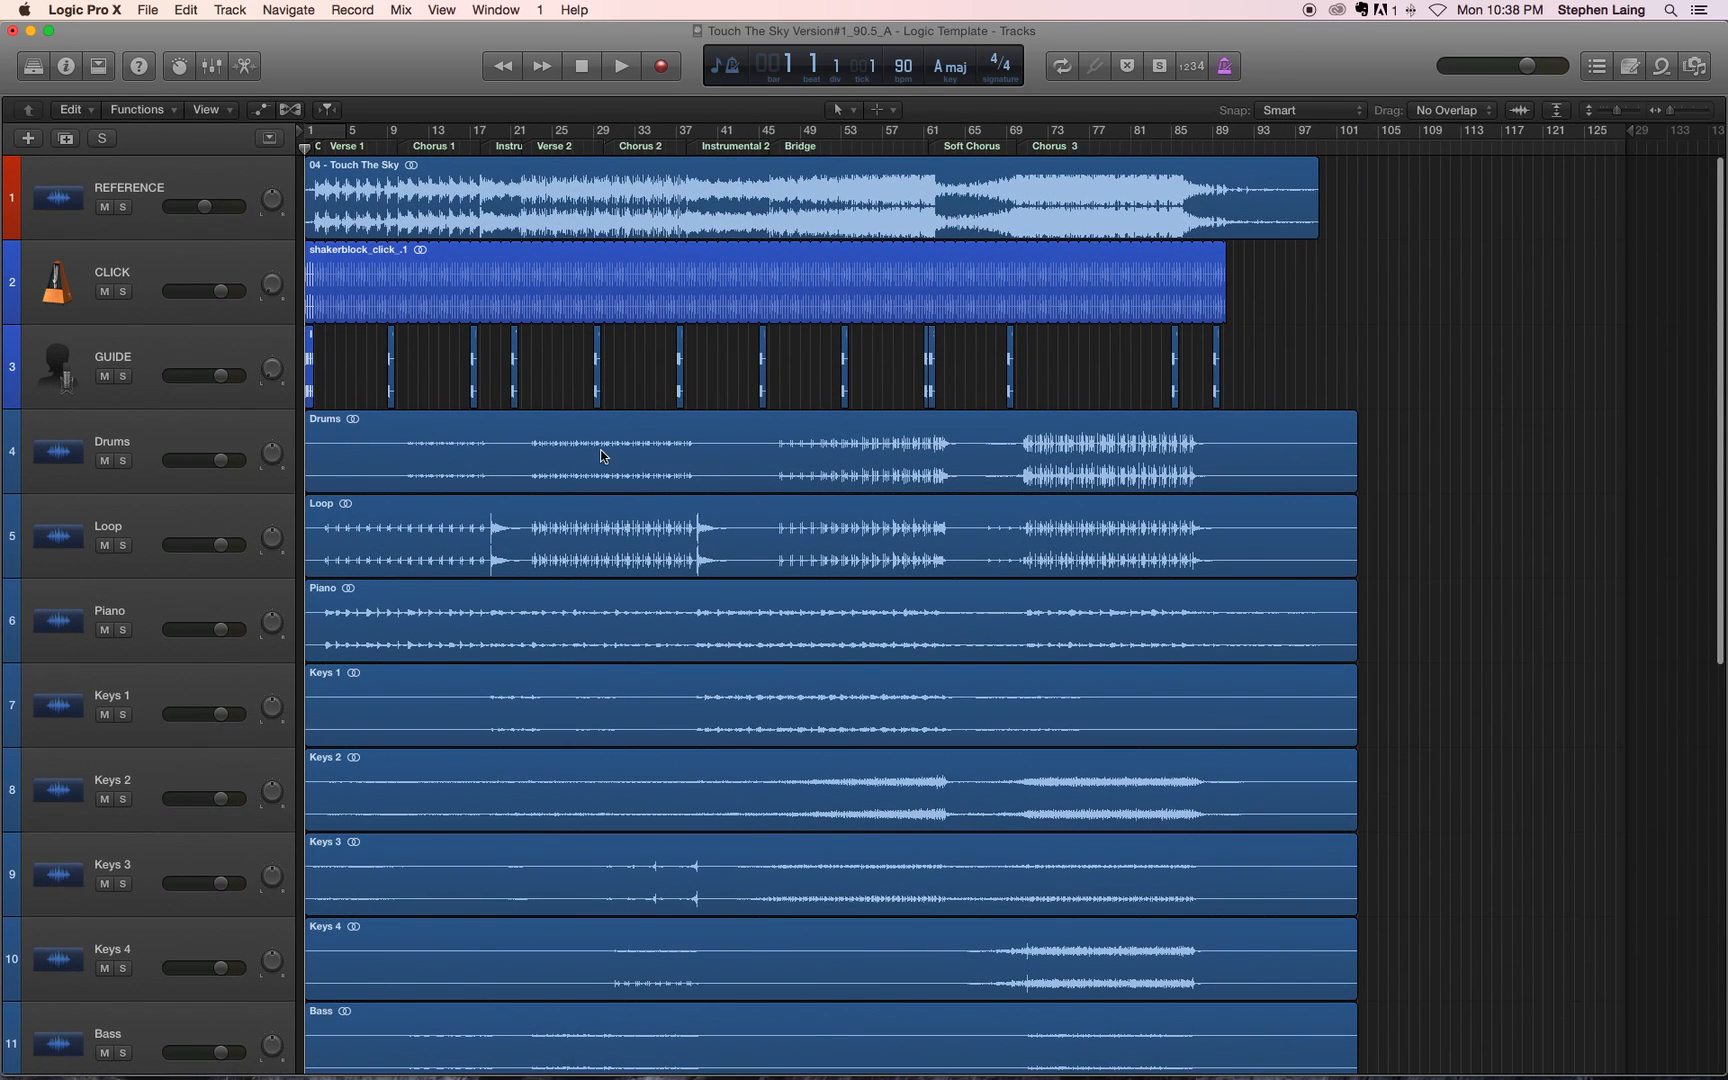
{"action": "scroll", "coordinate": [605, 450], "scroll_direction": "down", "scroll_amount": 14}
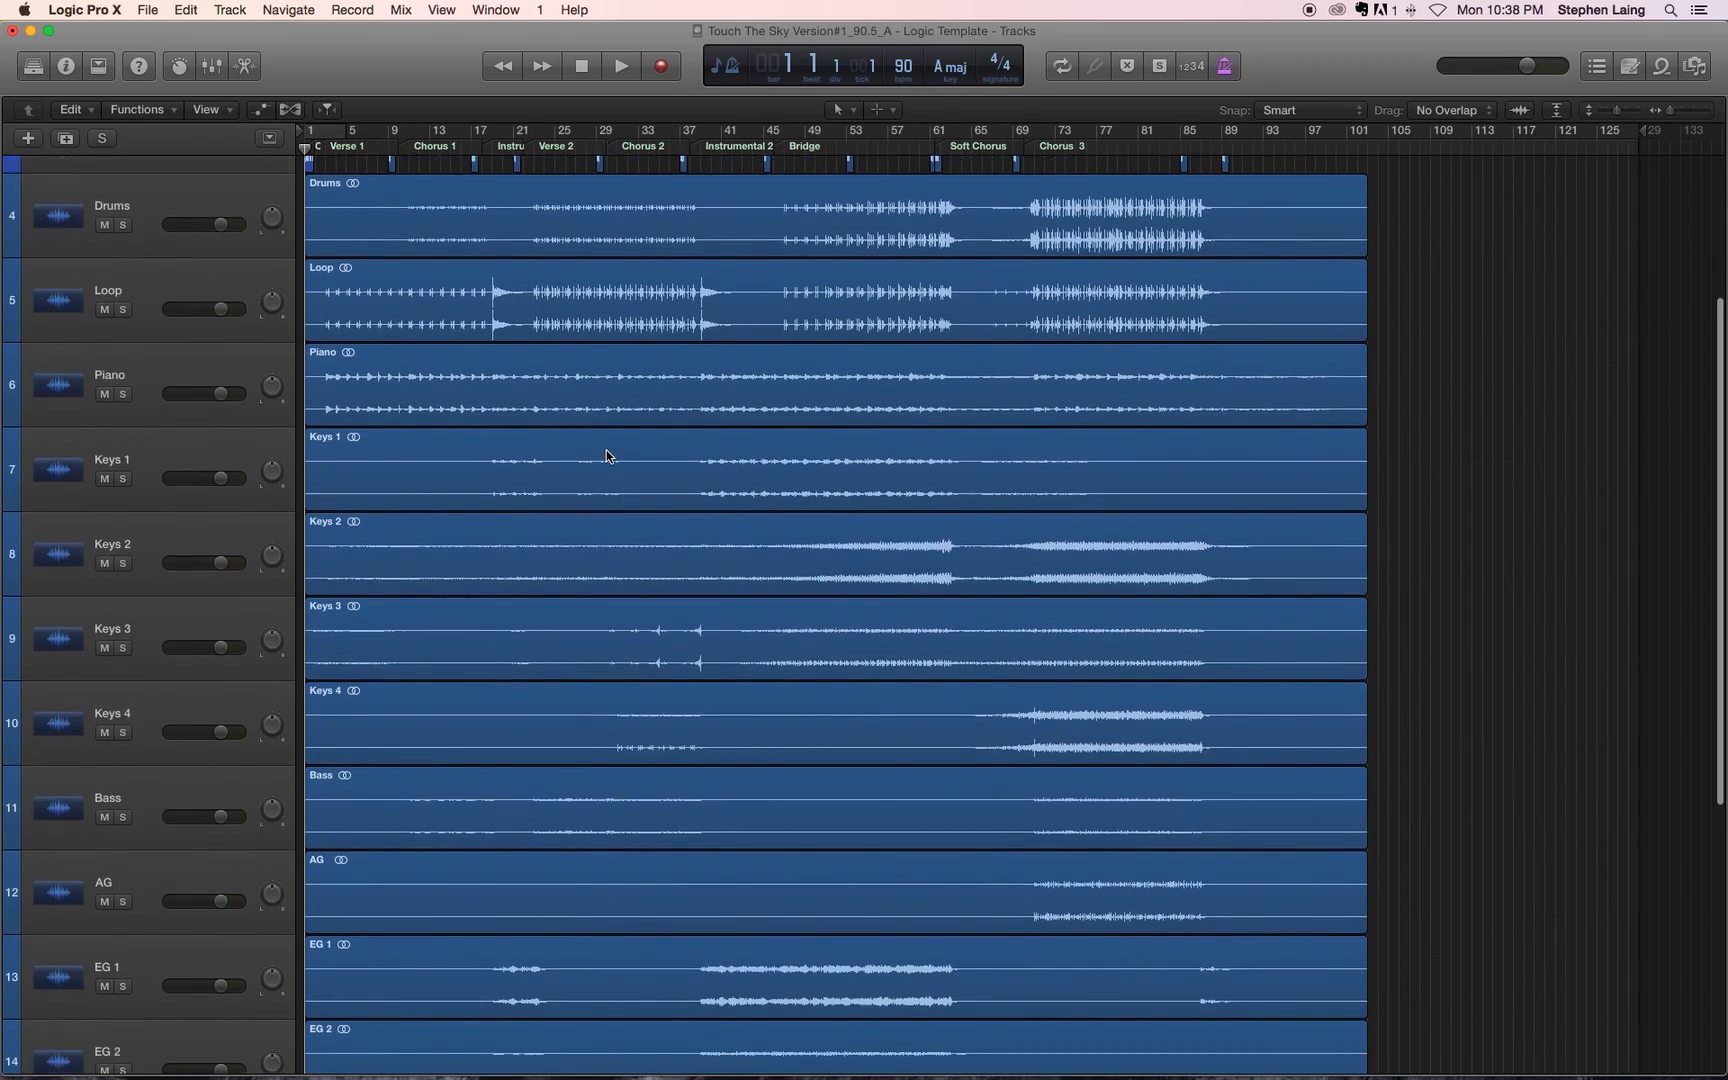
{"action": "scroll", "coordinate": [606, 452], "scroll_direction": "down", "scroll_amount": 7}
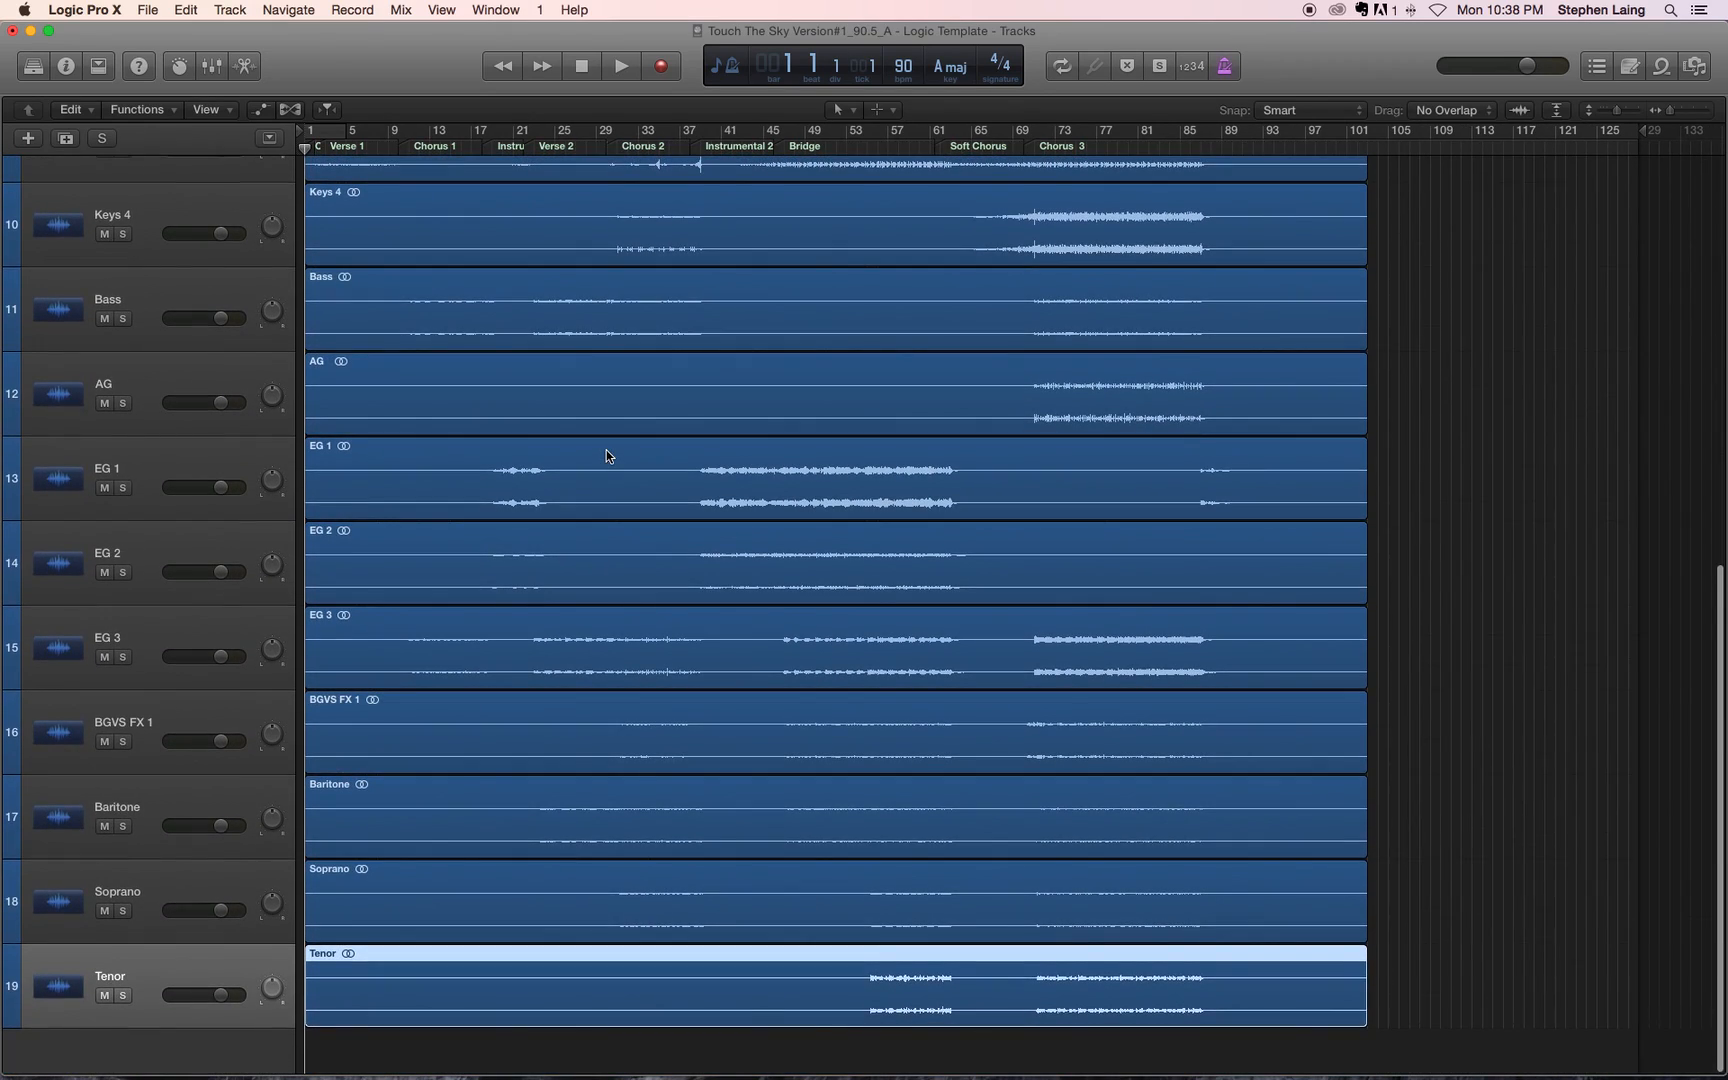
{"action": "scroll", "coordinate": [606, 455], "scroll_direction": "up", "scroll_amount": 20}
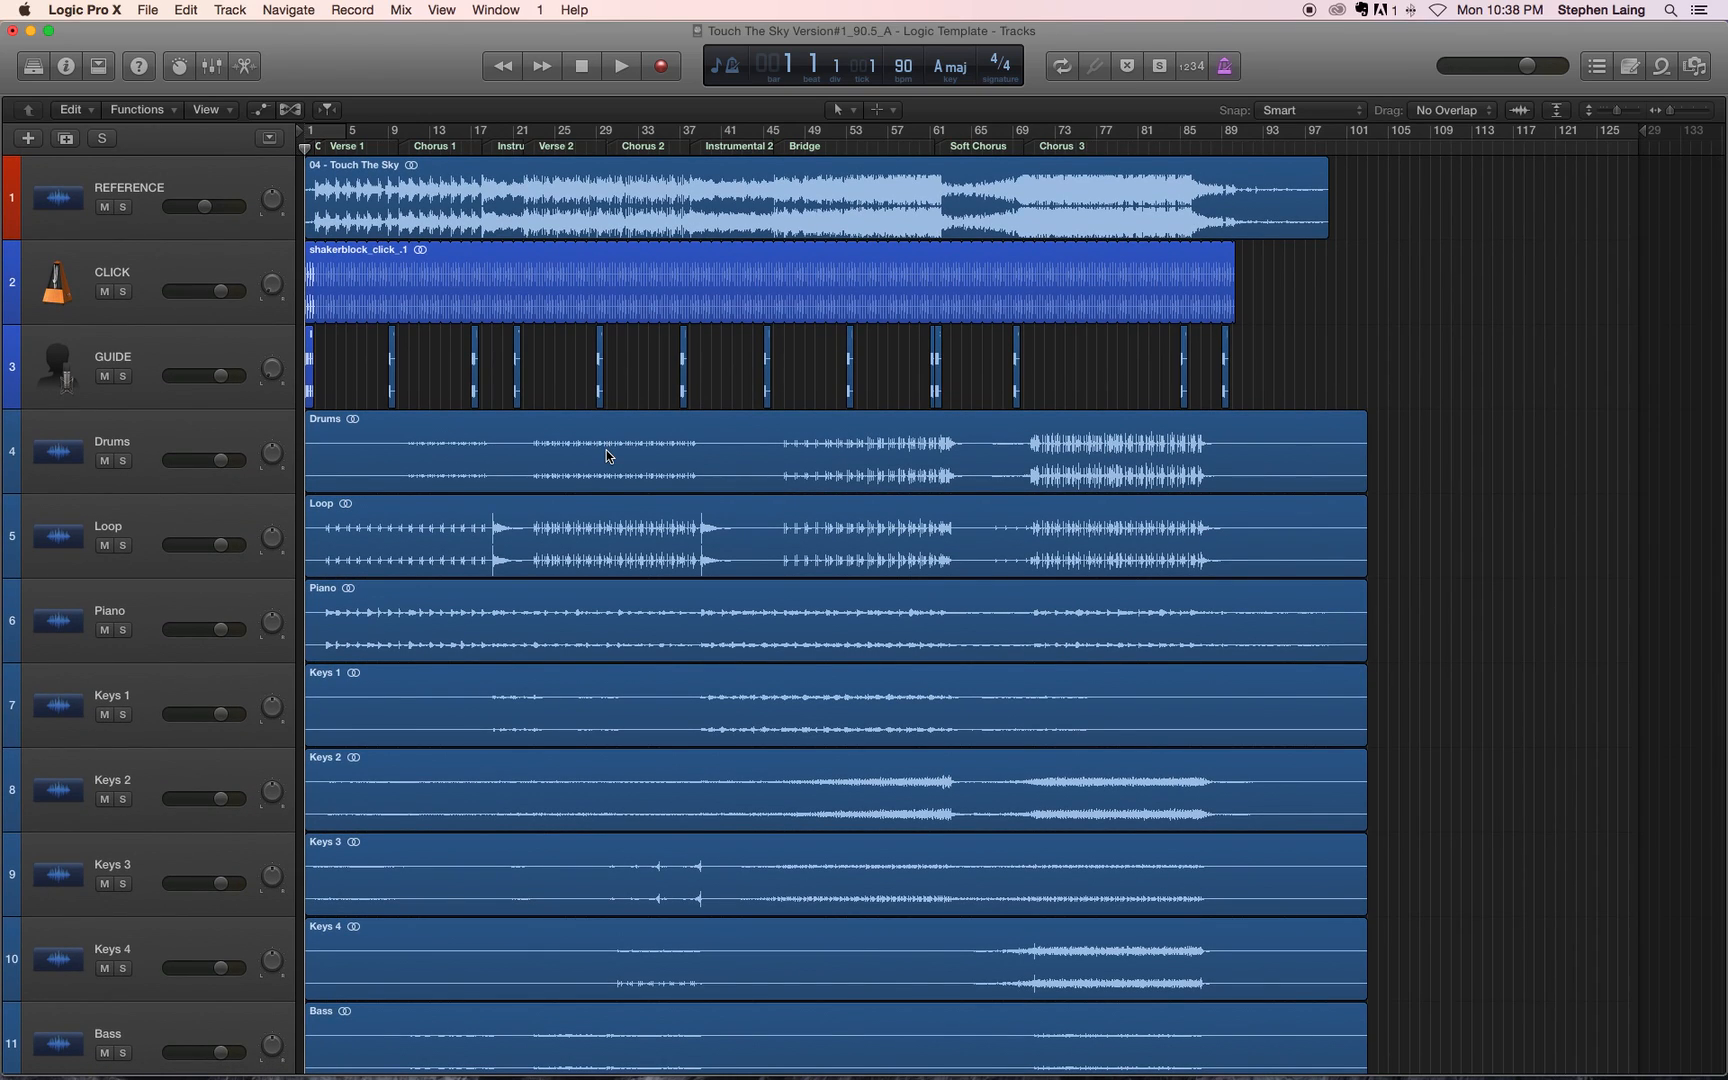
{"action": "scroll", "coordinate": [666, 703], "scroll_direction": "down", "scroll_amount": 7}
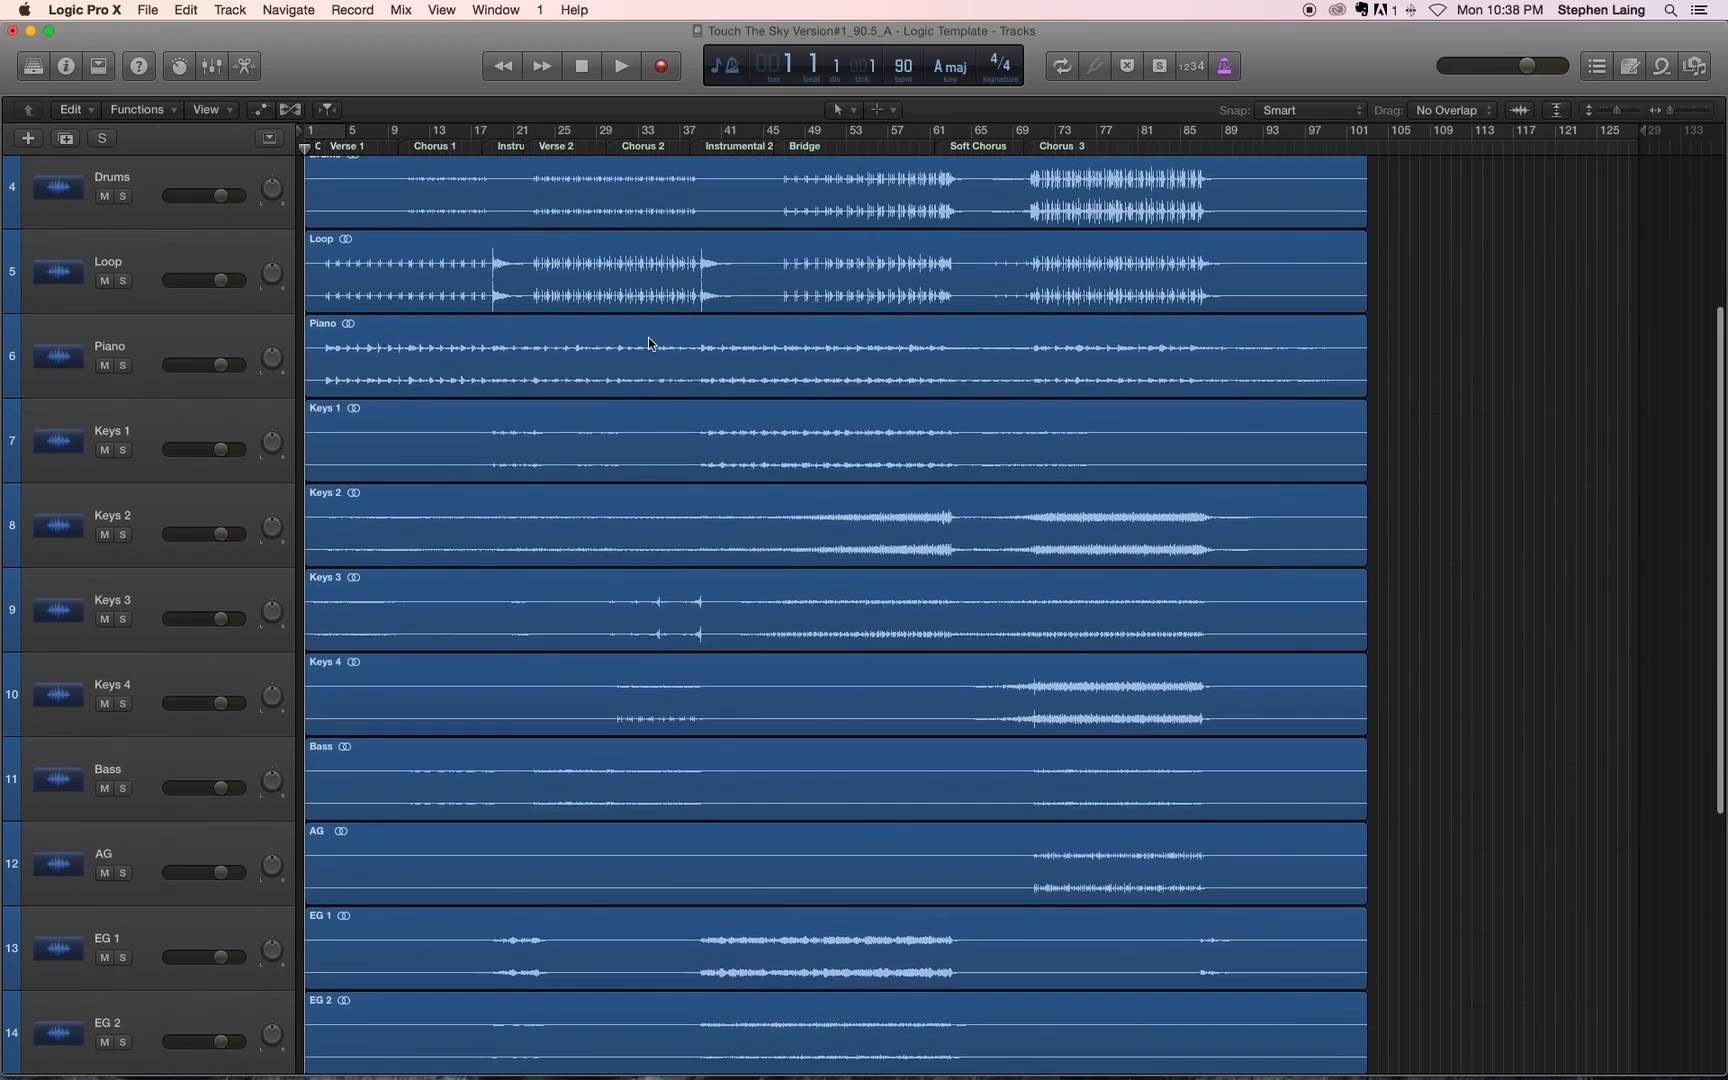
{"action": "scroll", "coordinate": [512, 627], "scroll_direction": "up", "scroll_amount": 7}
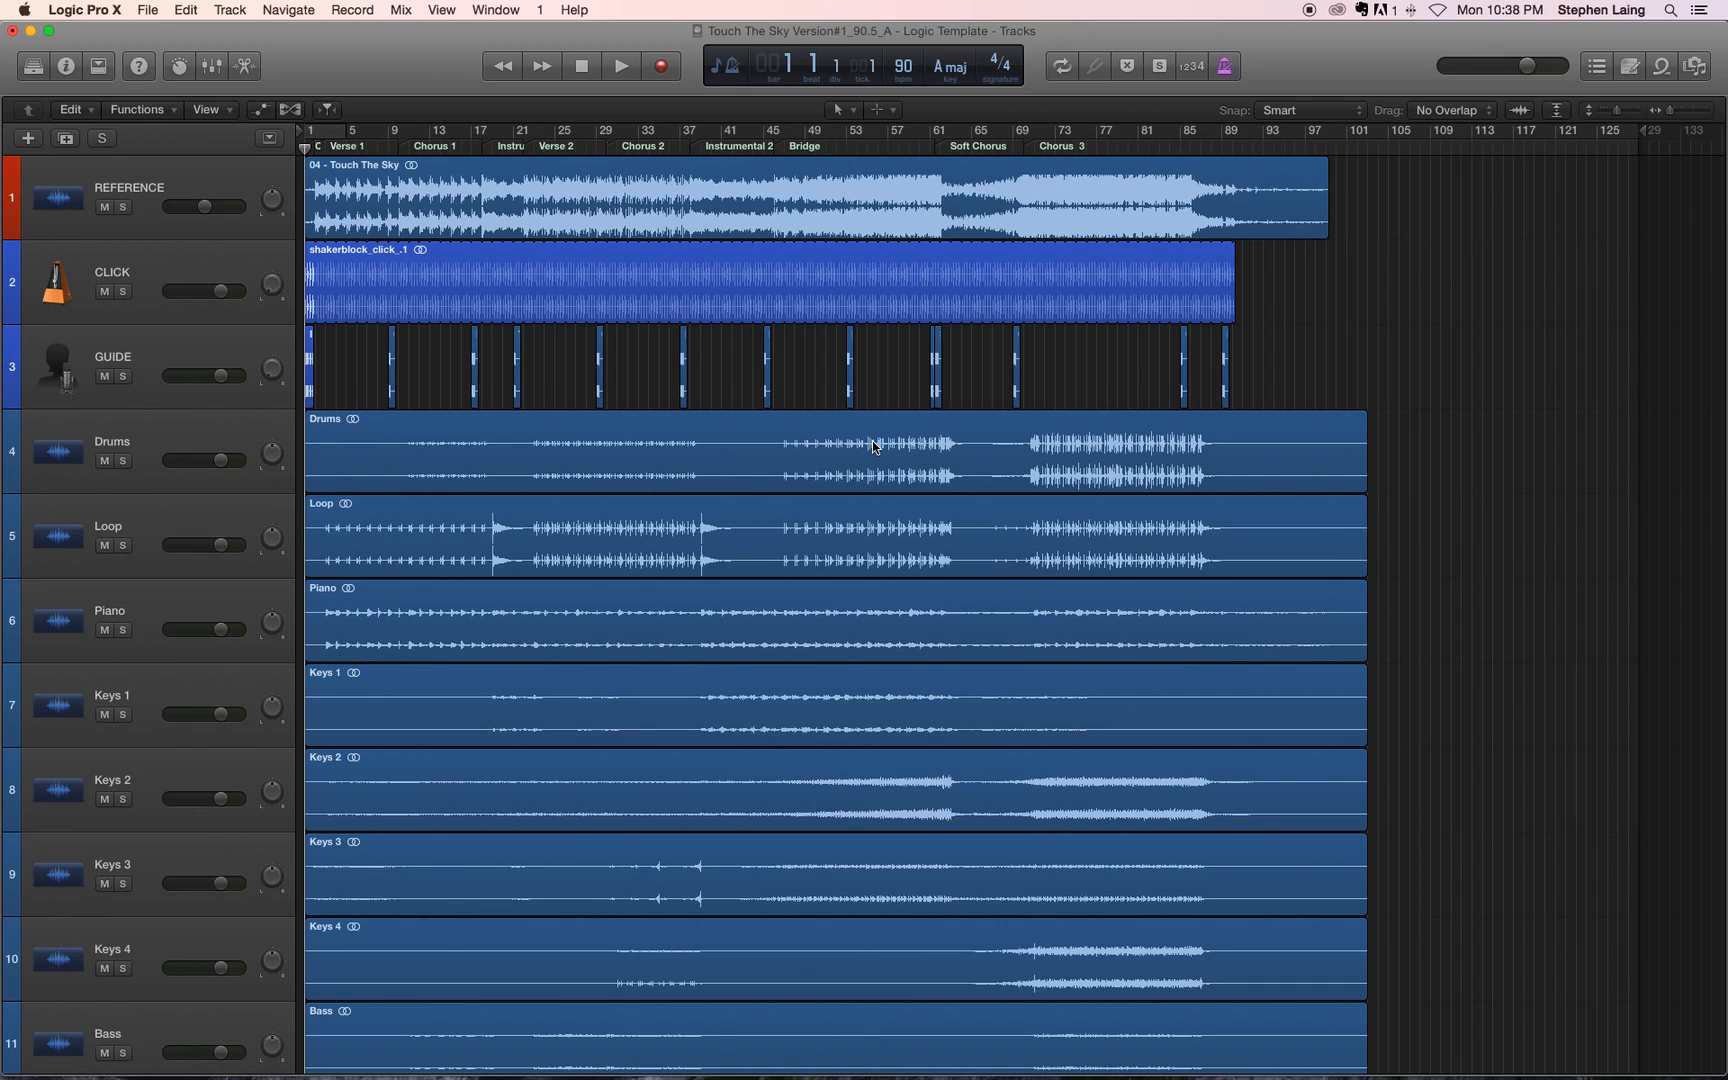
{"action": "left_click", "coordinate": [156, 205]}
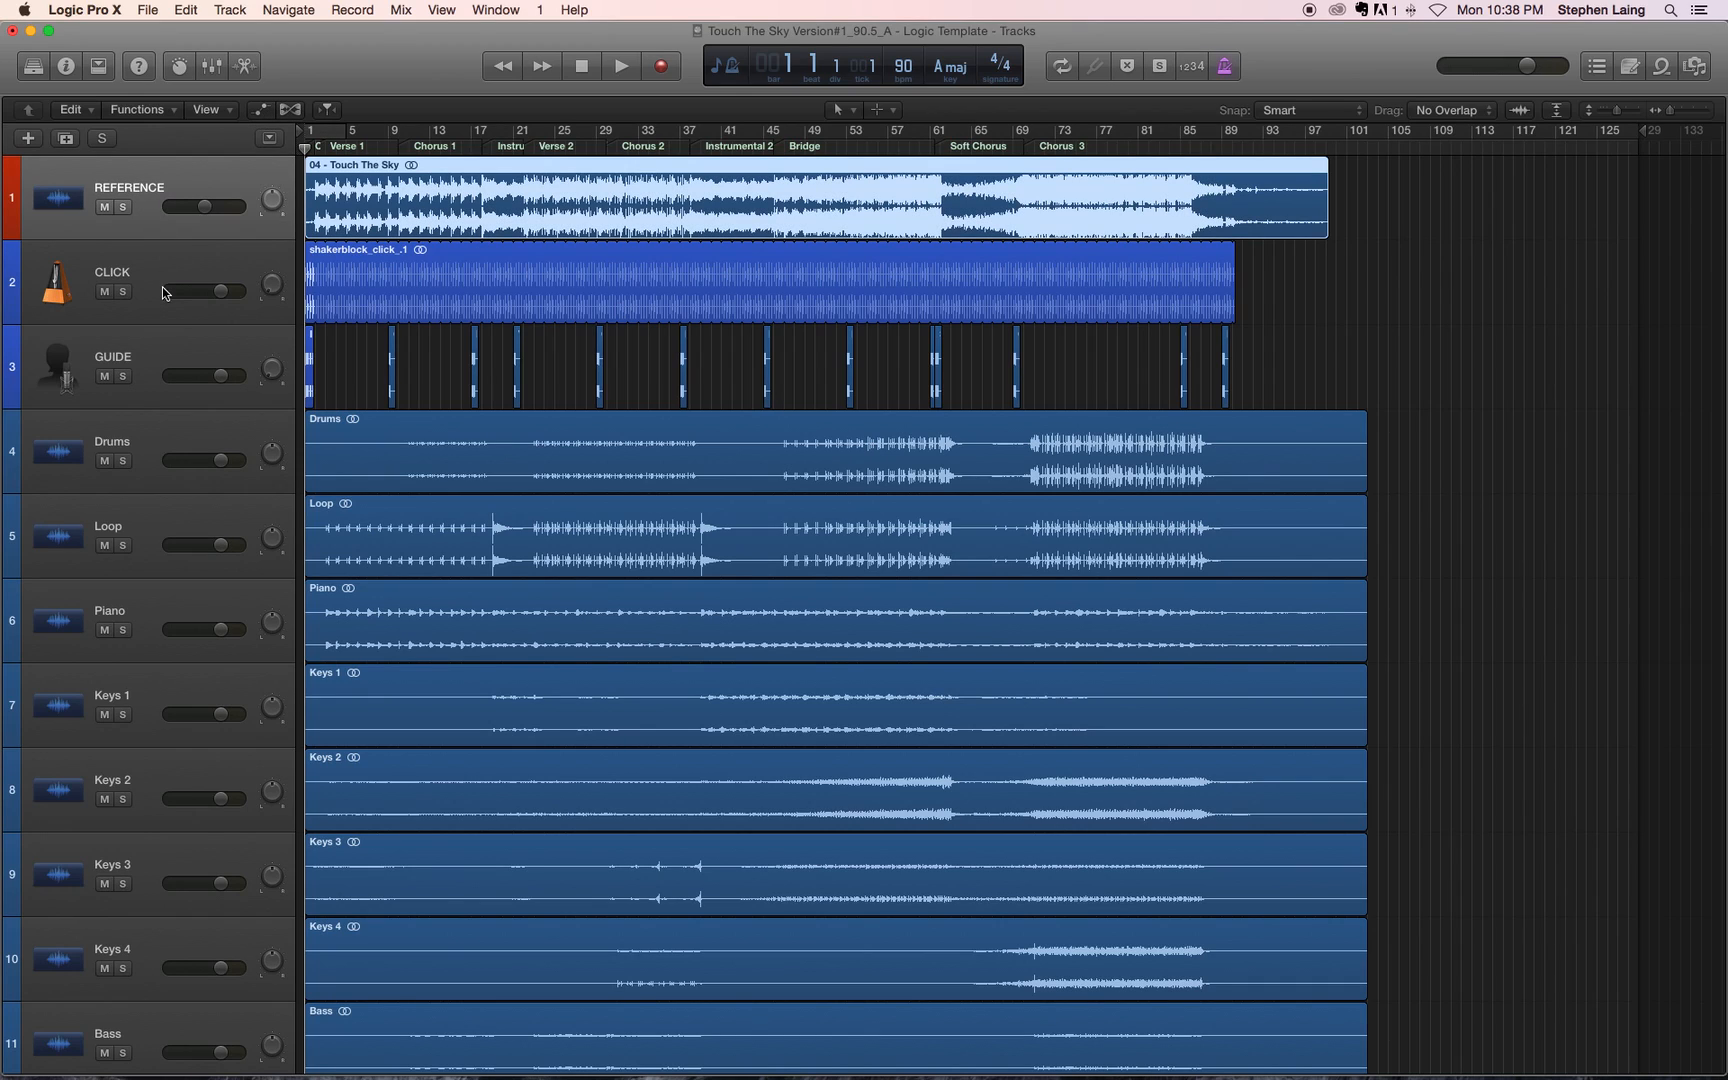
{"action": "left_click", "coordinate": [153, 309]}
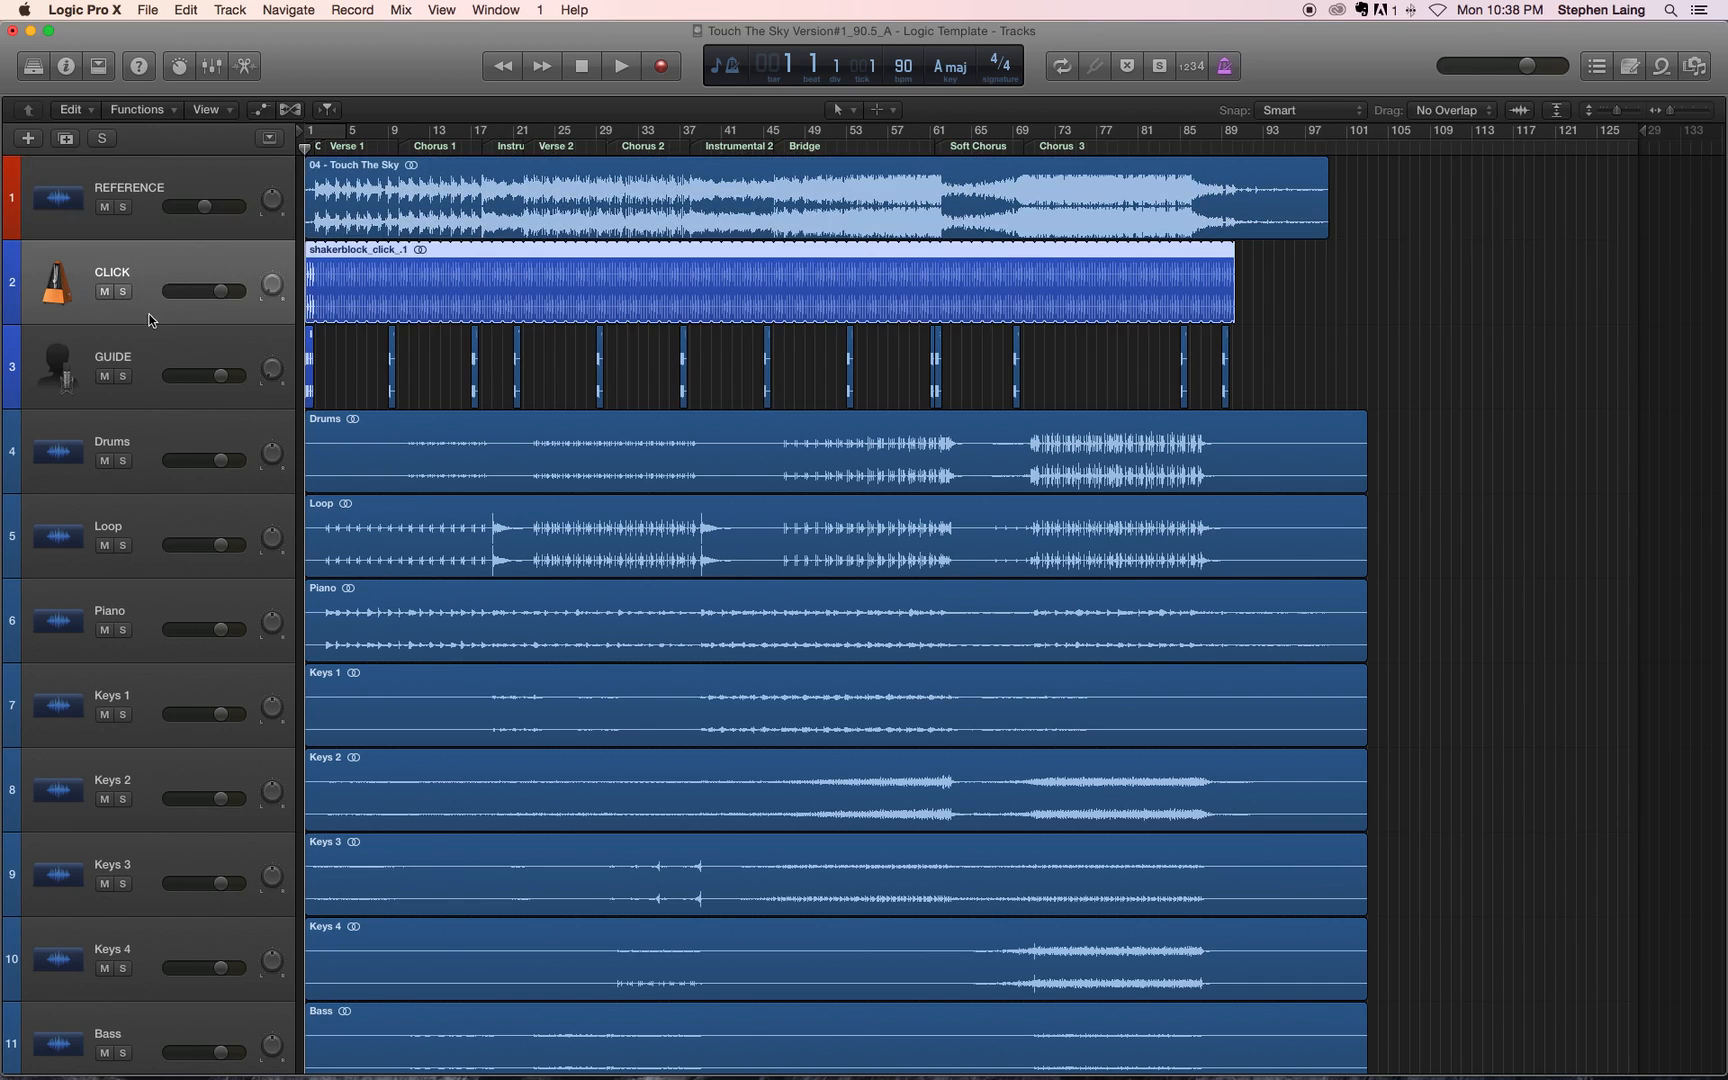
{"action": "left_click", "coordinate": [156, 208]}
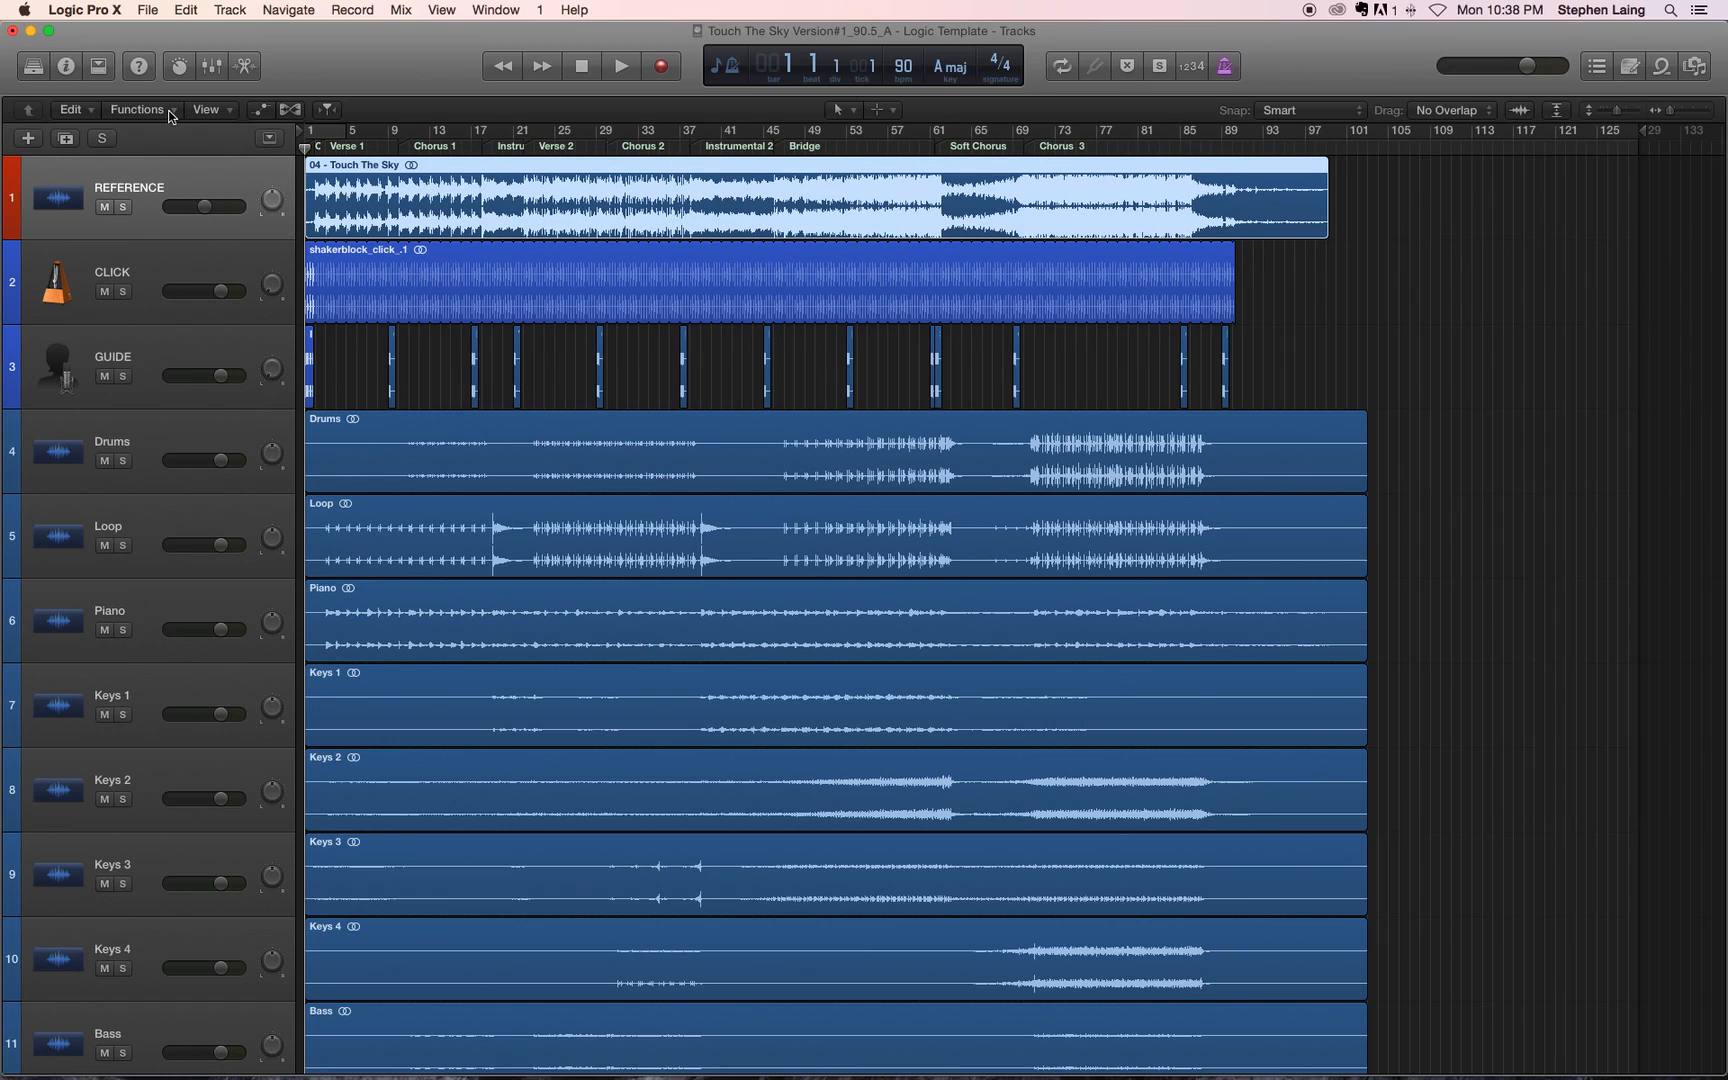
{"action": "left_click", "coordinate": [140, 109]}
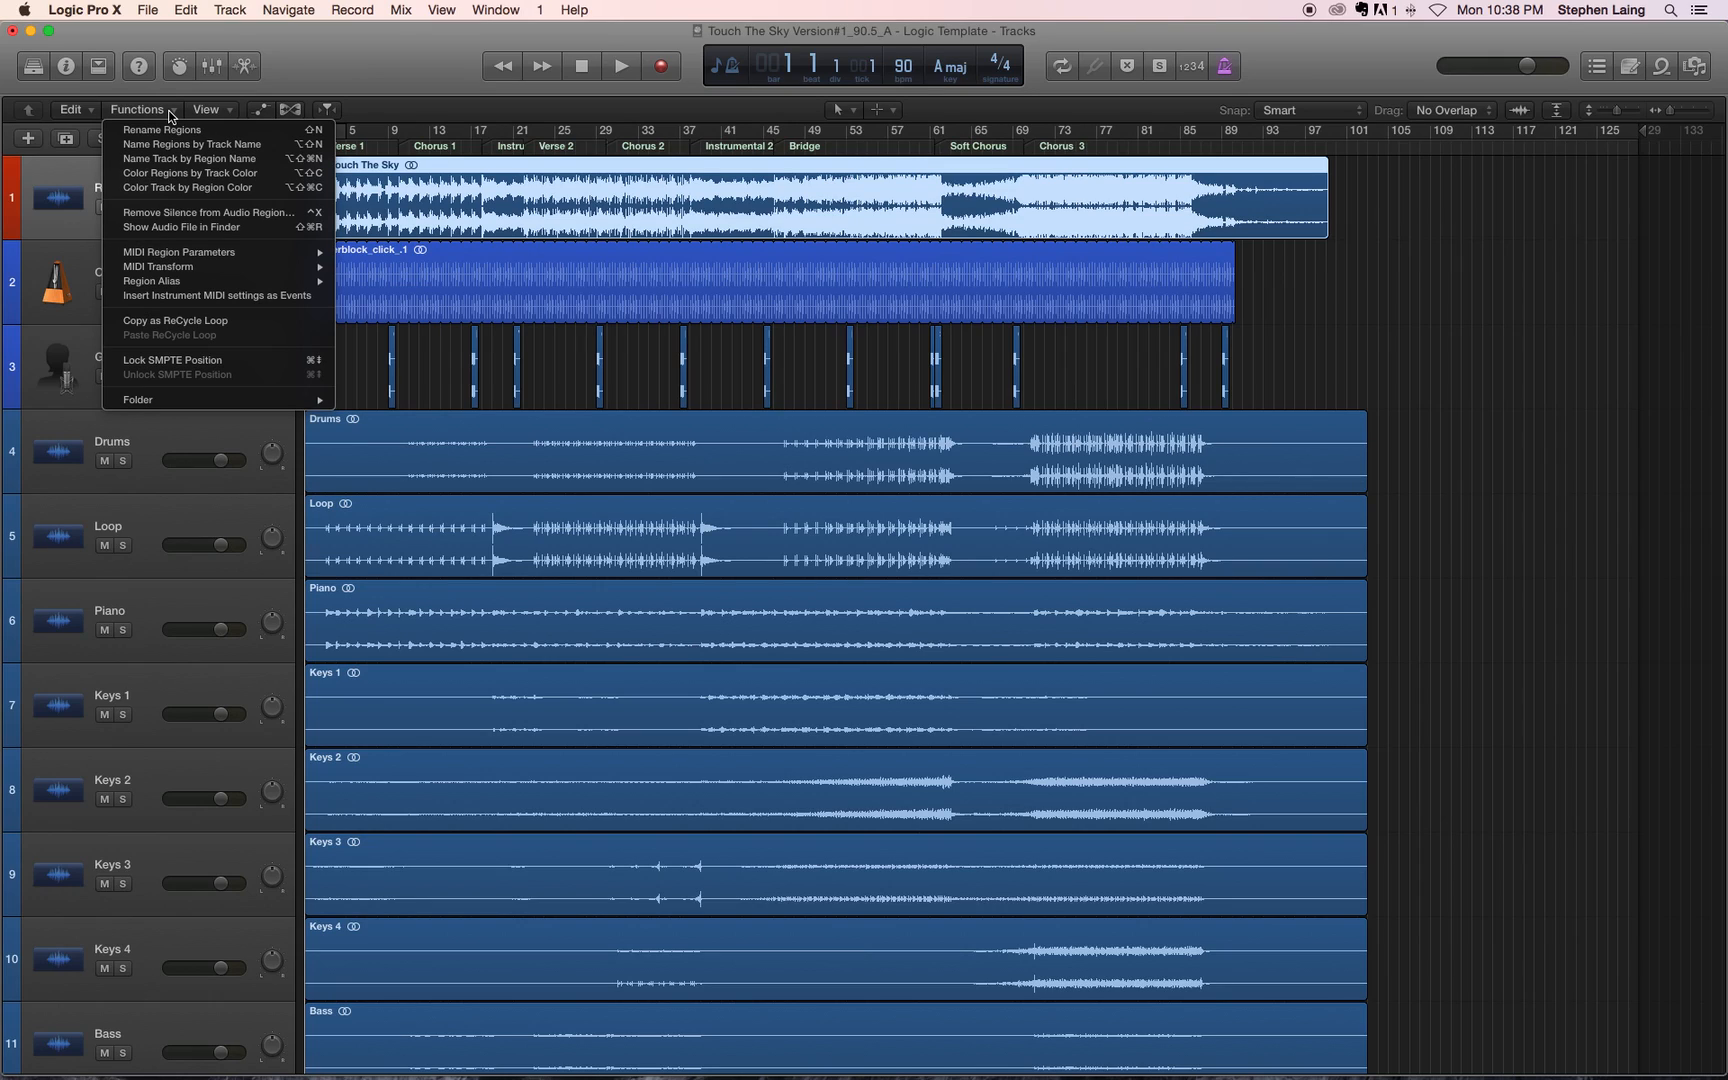
{"action": "left_click", "coordinate": [170, 112]}
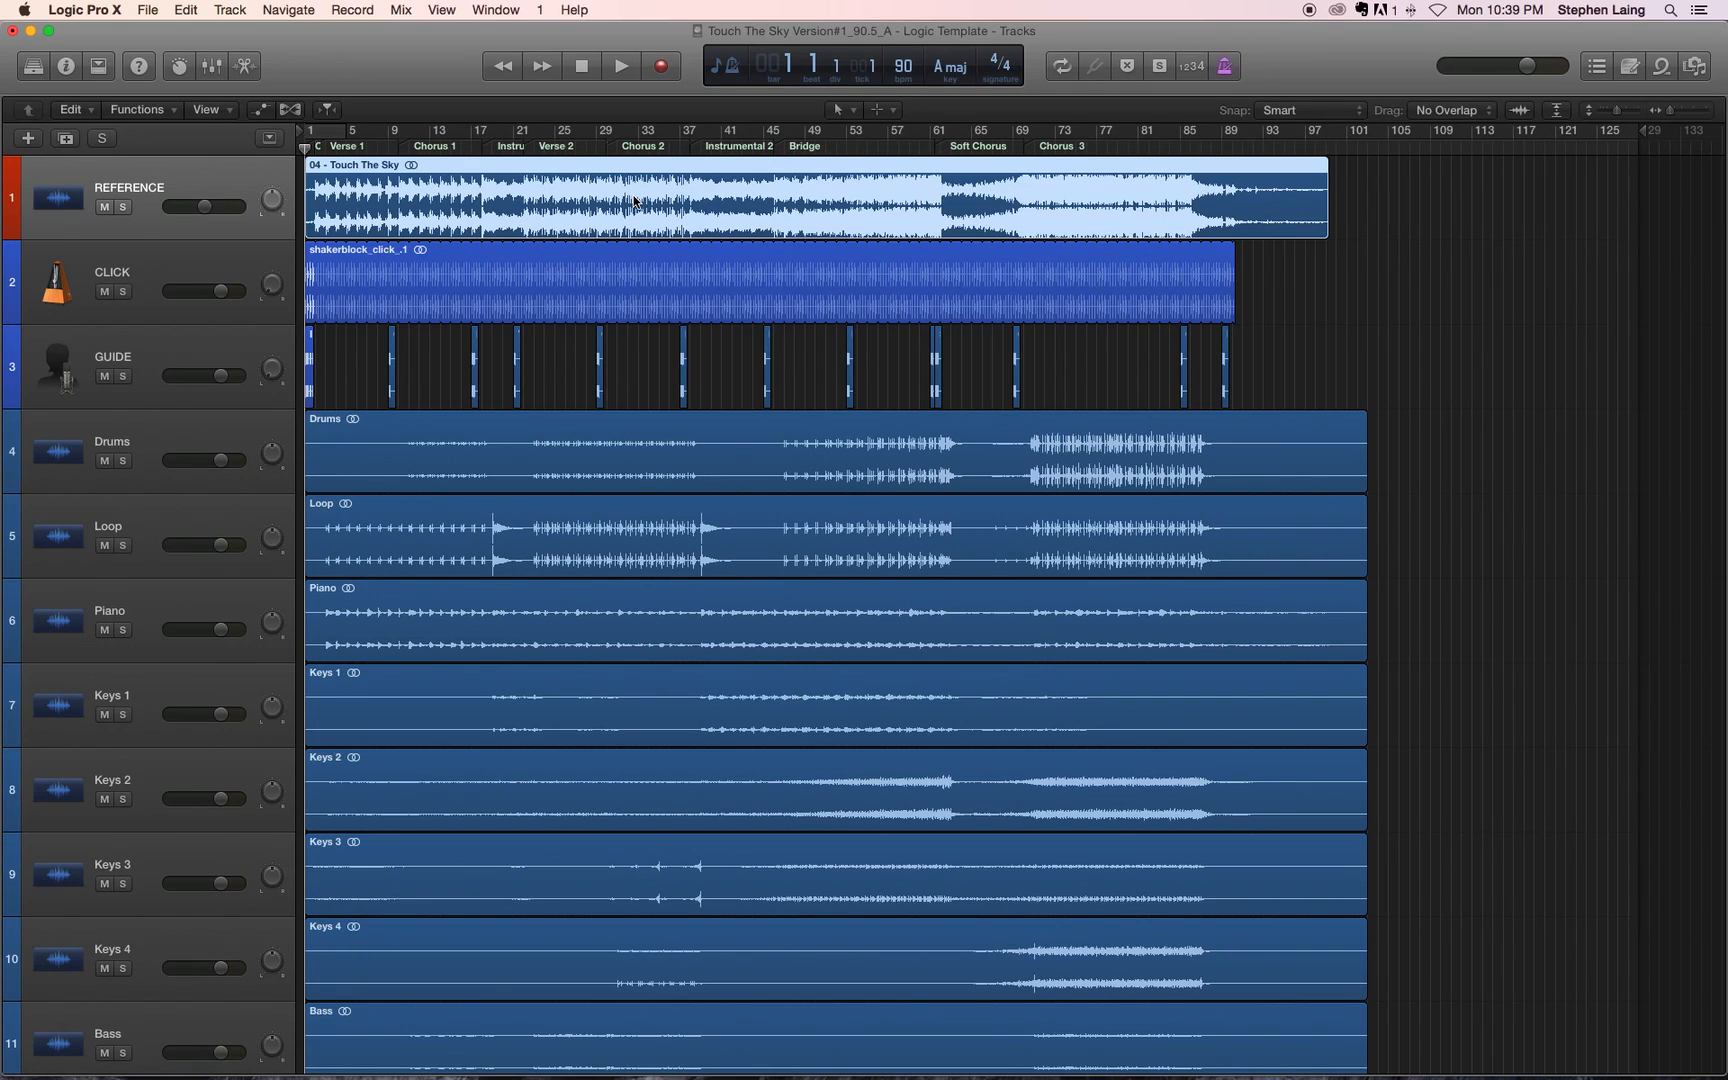
{"action": "right_click", "coordinate": [207, 173]}
{"action": "left_click", "coordinate": [207, 180]}
{"action": "right_click", "coordinate": [185, 186]}
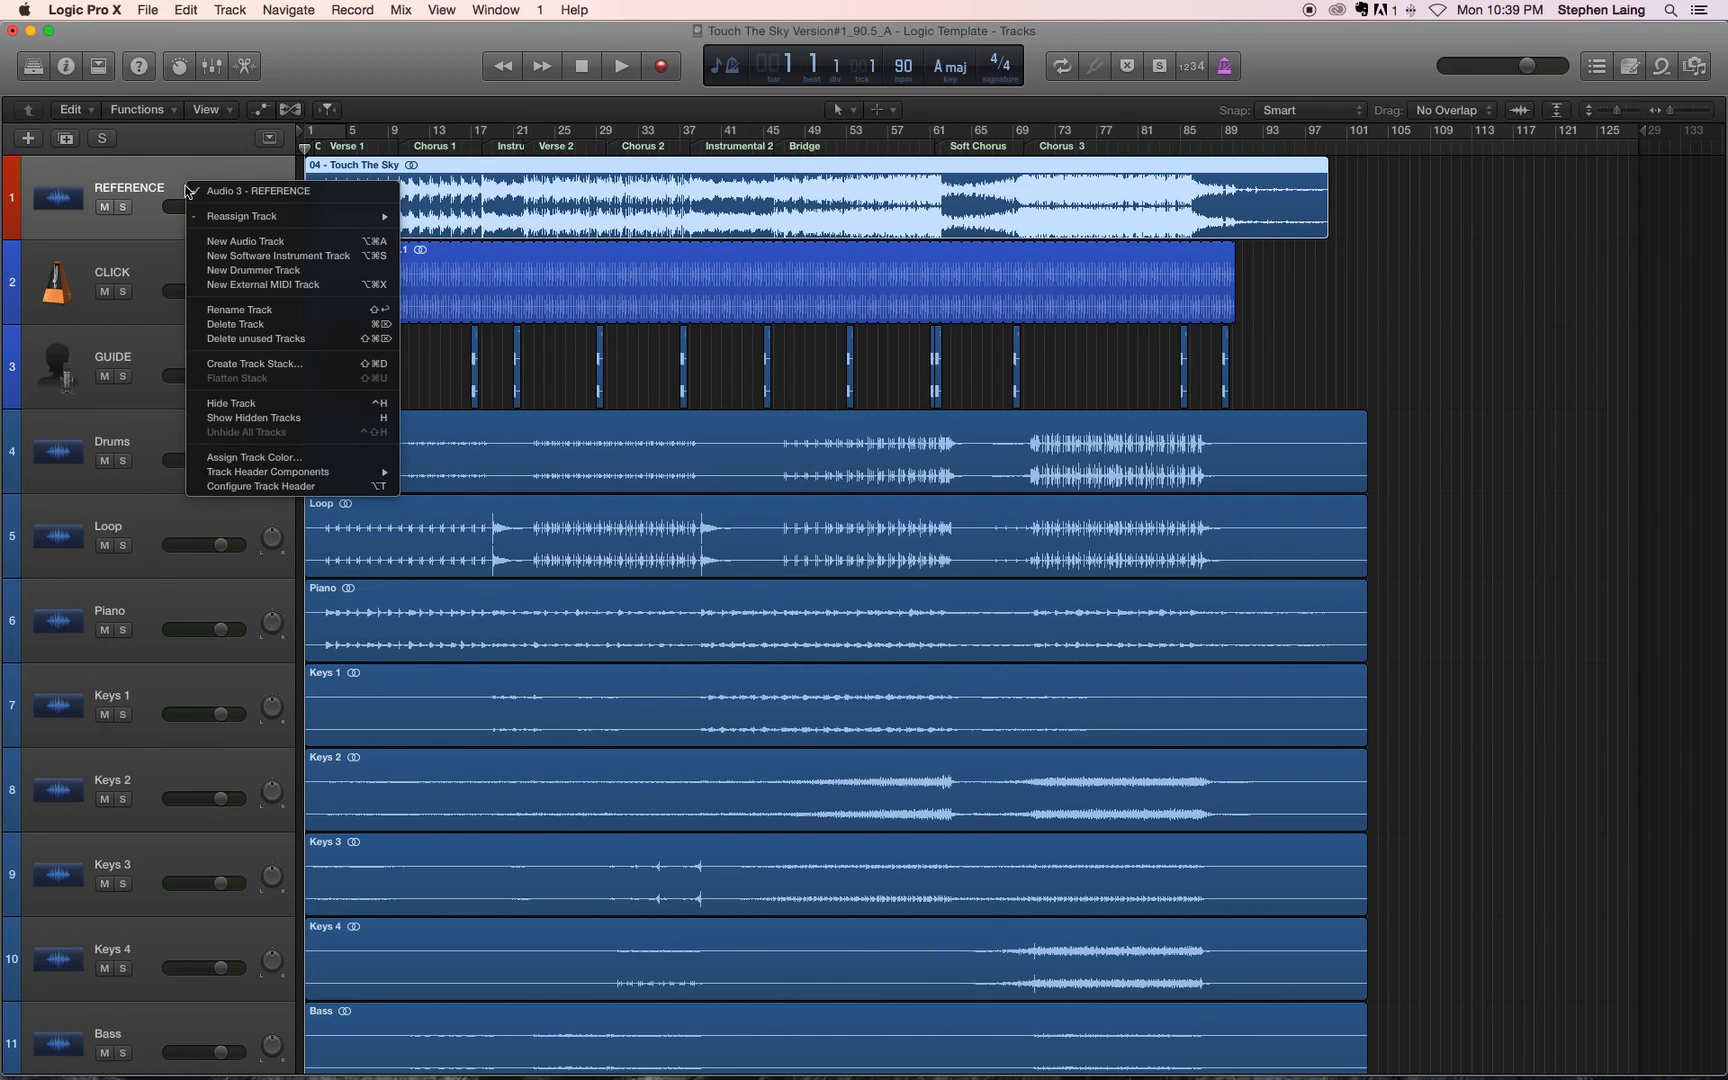
{"action": "left_click", "coordinate": [285, 459]}
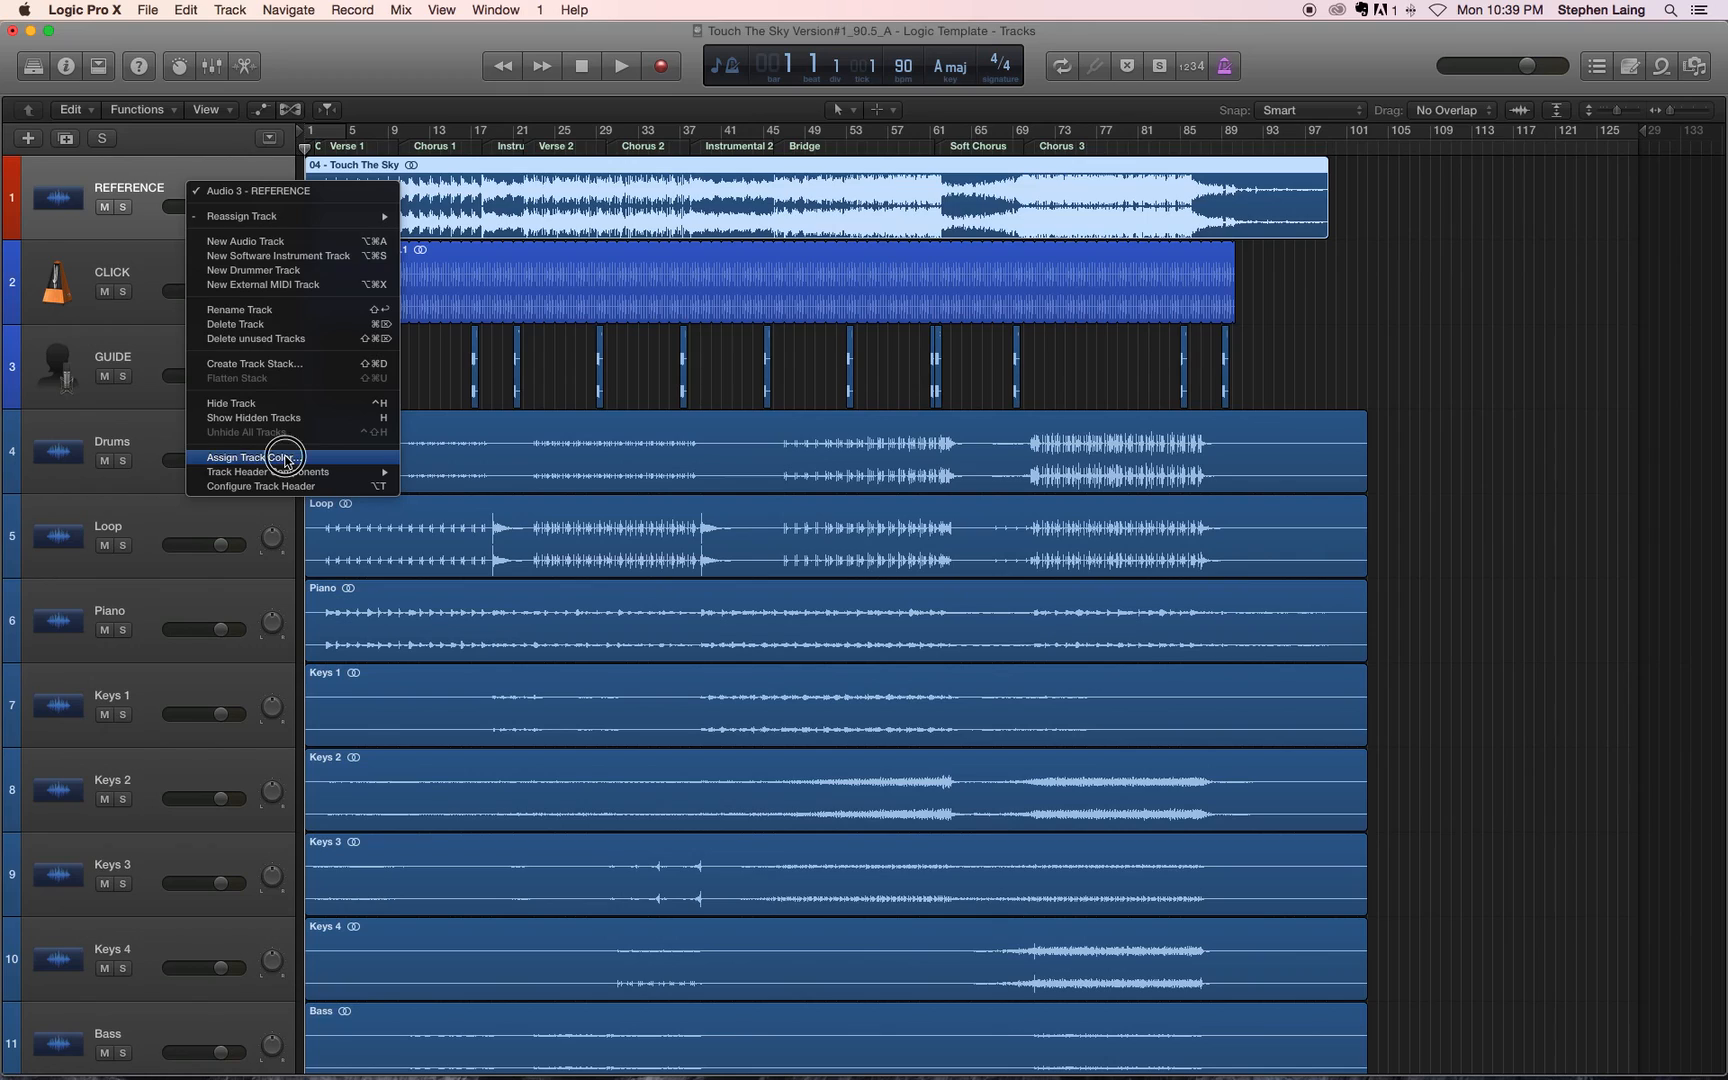
{"action": "left_click", "coordinate": [548, 402]}
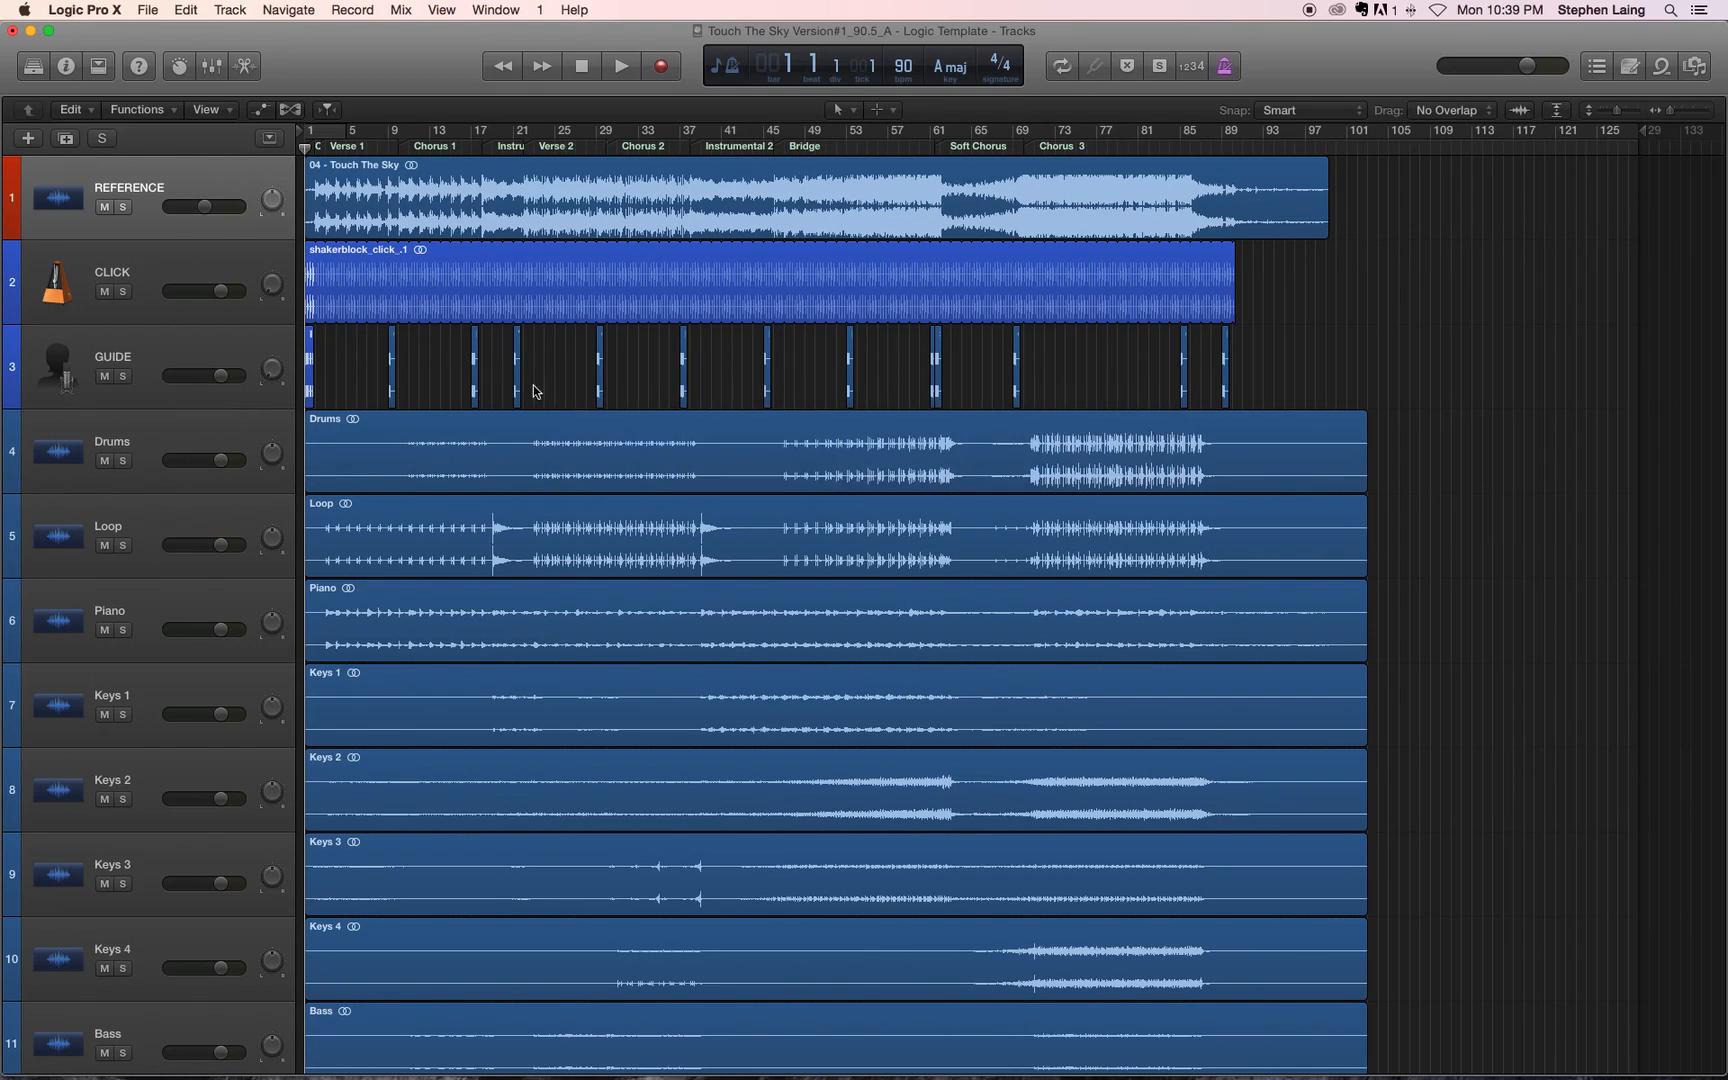
Step: Assign the bright magenta color to the REFERENCE track
{"action": "right_click", "coordinate": [232, 185]}
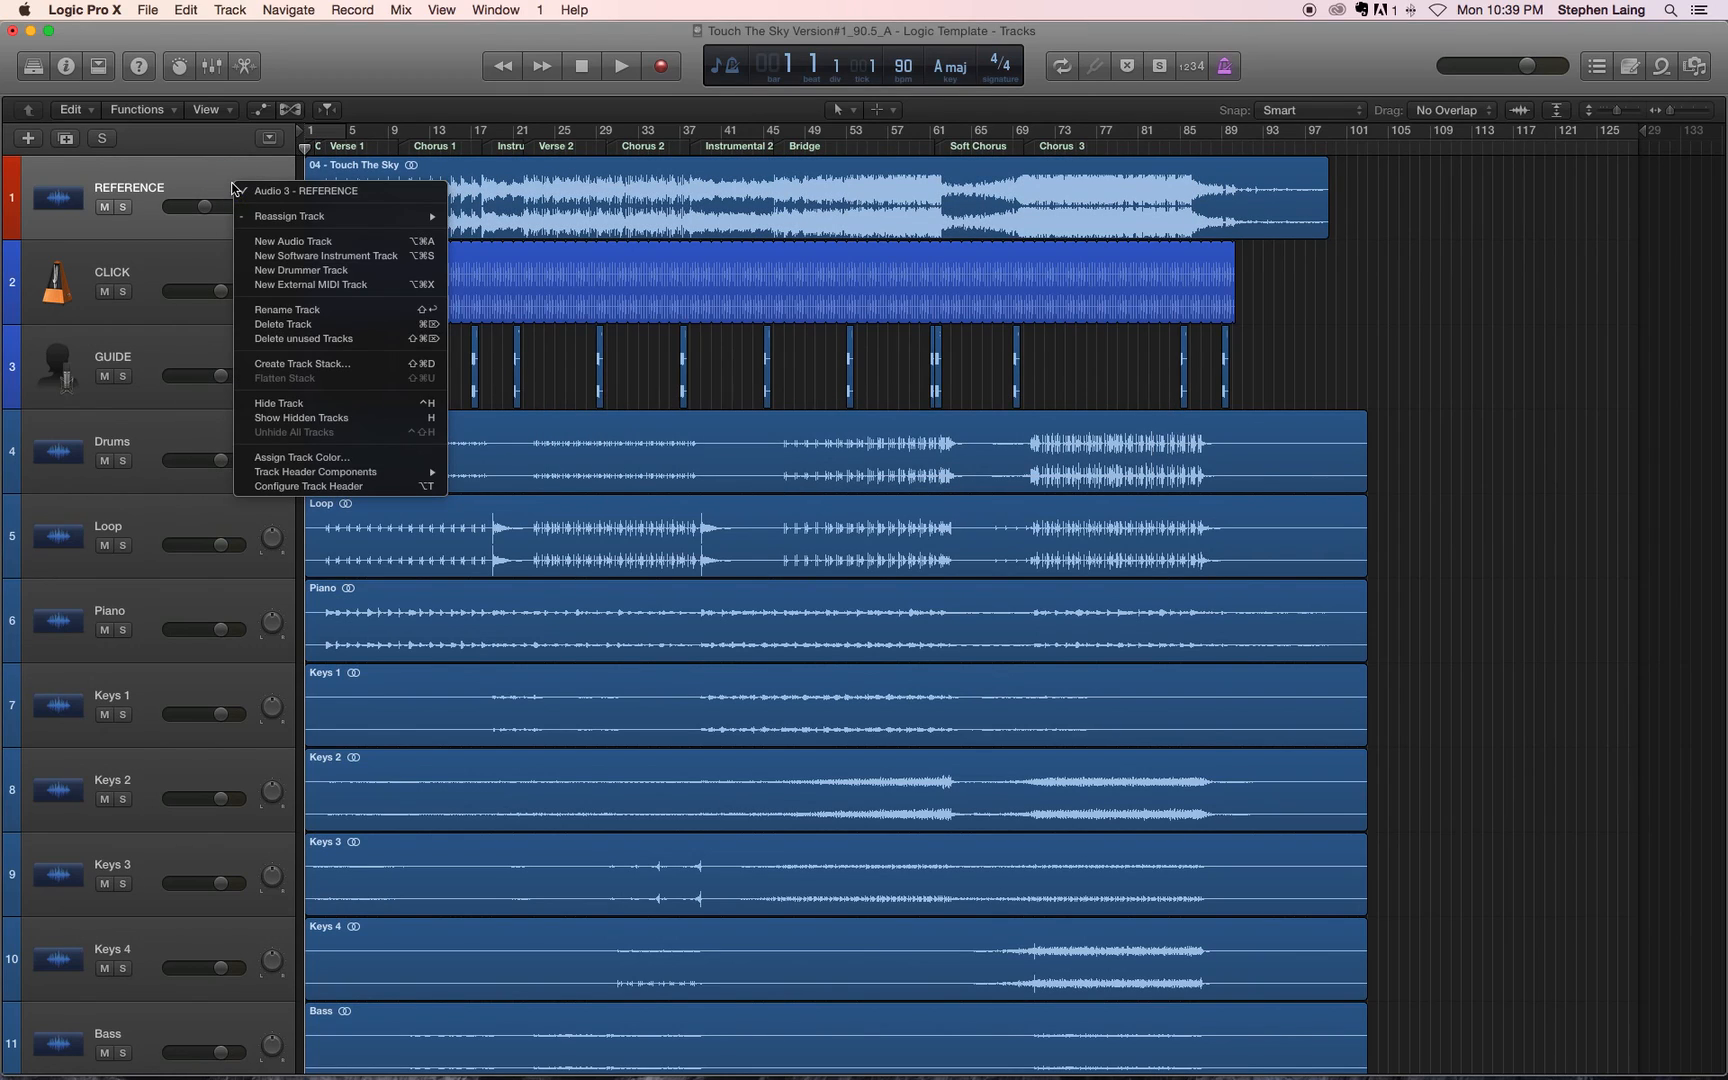
{"action": "left_click", "coordinate": [341, 459]}
{"action": "left_click_drag", "start_coordinate": [775, 405], "coordinate": [560, 255]}
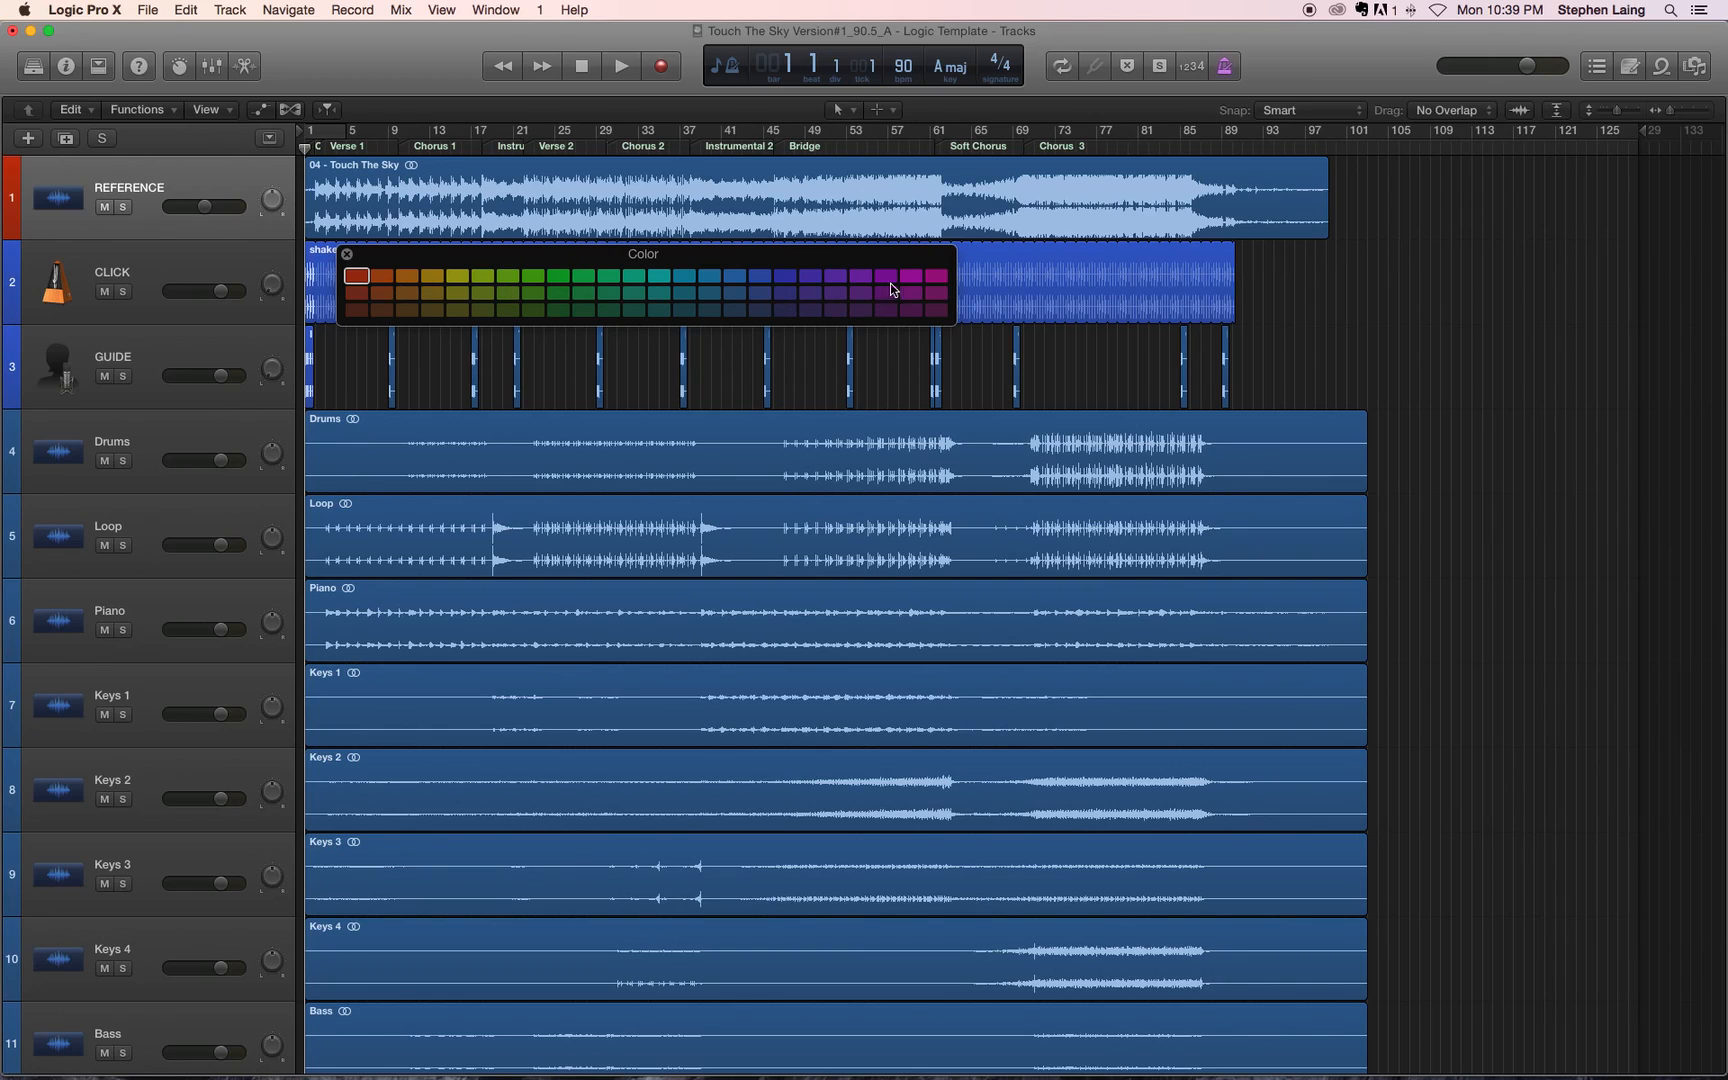
{"action": "left_click", "coordinate": [934, 279]}
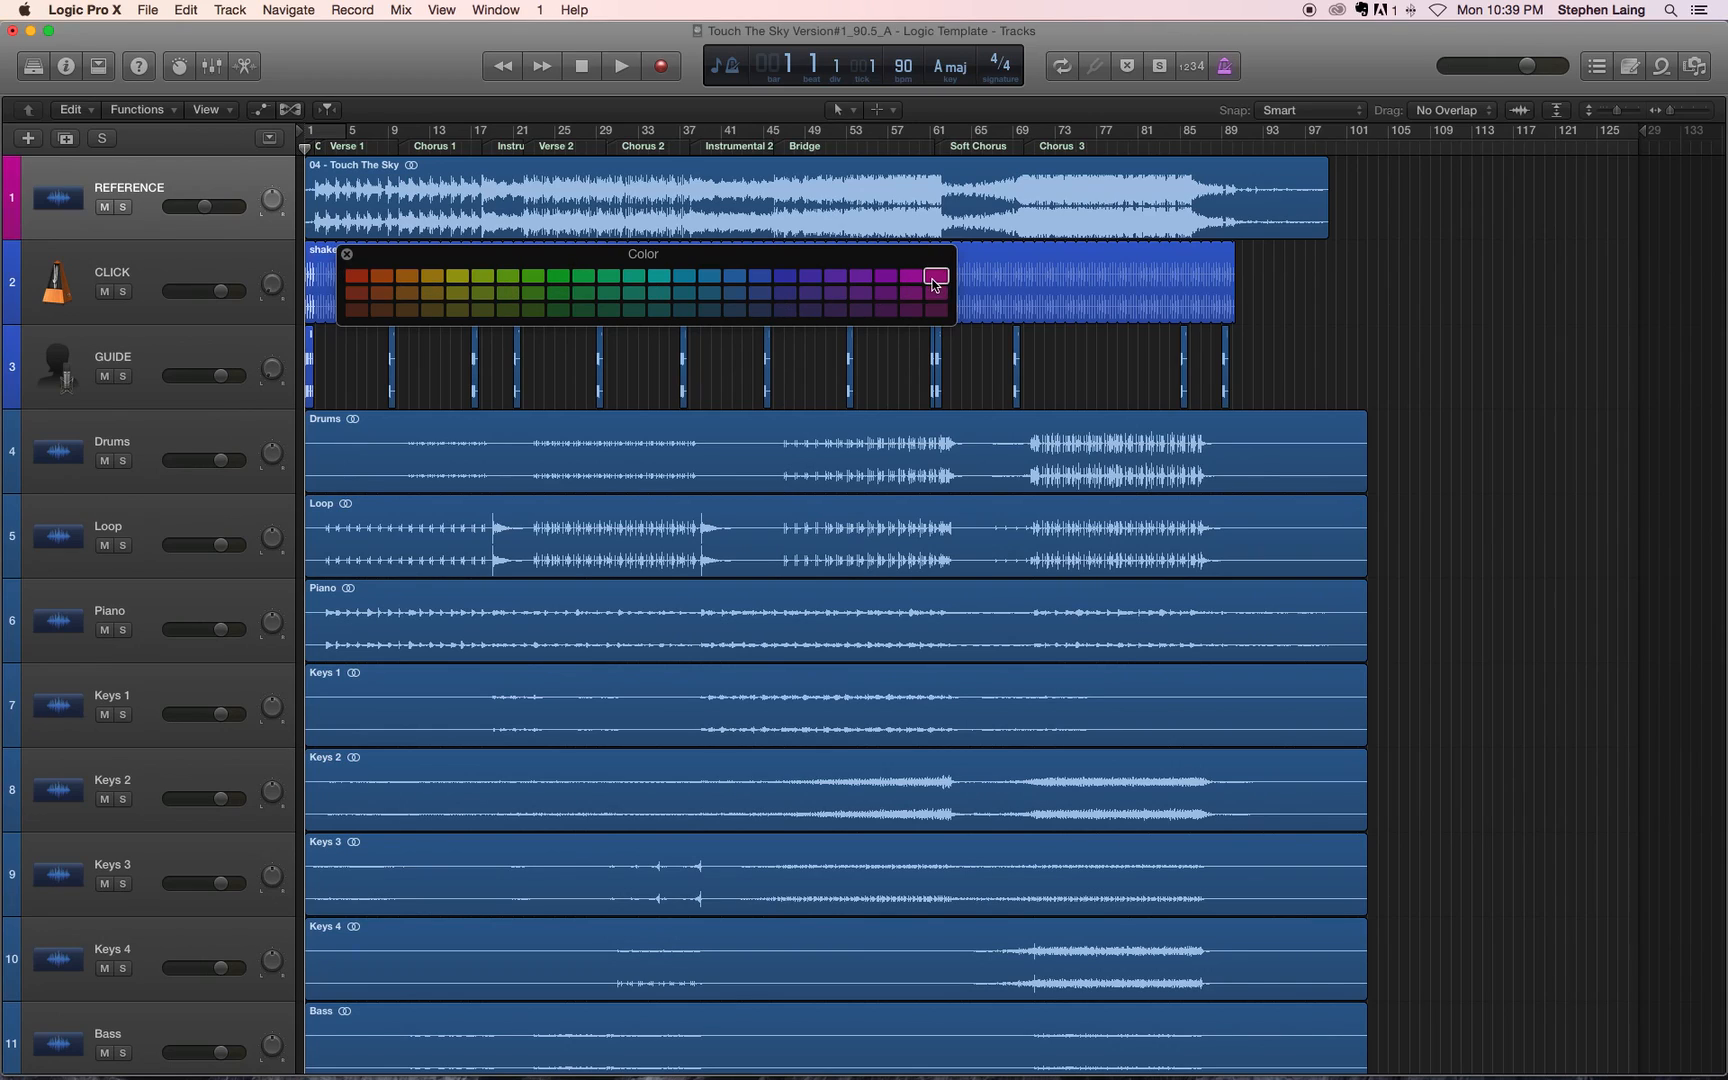
{"action": "left_click", "coordinate": [347, 254]}
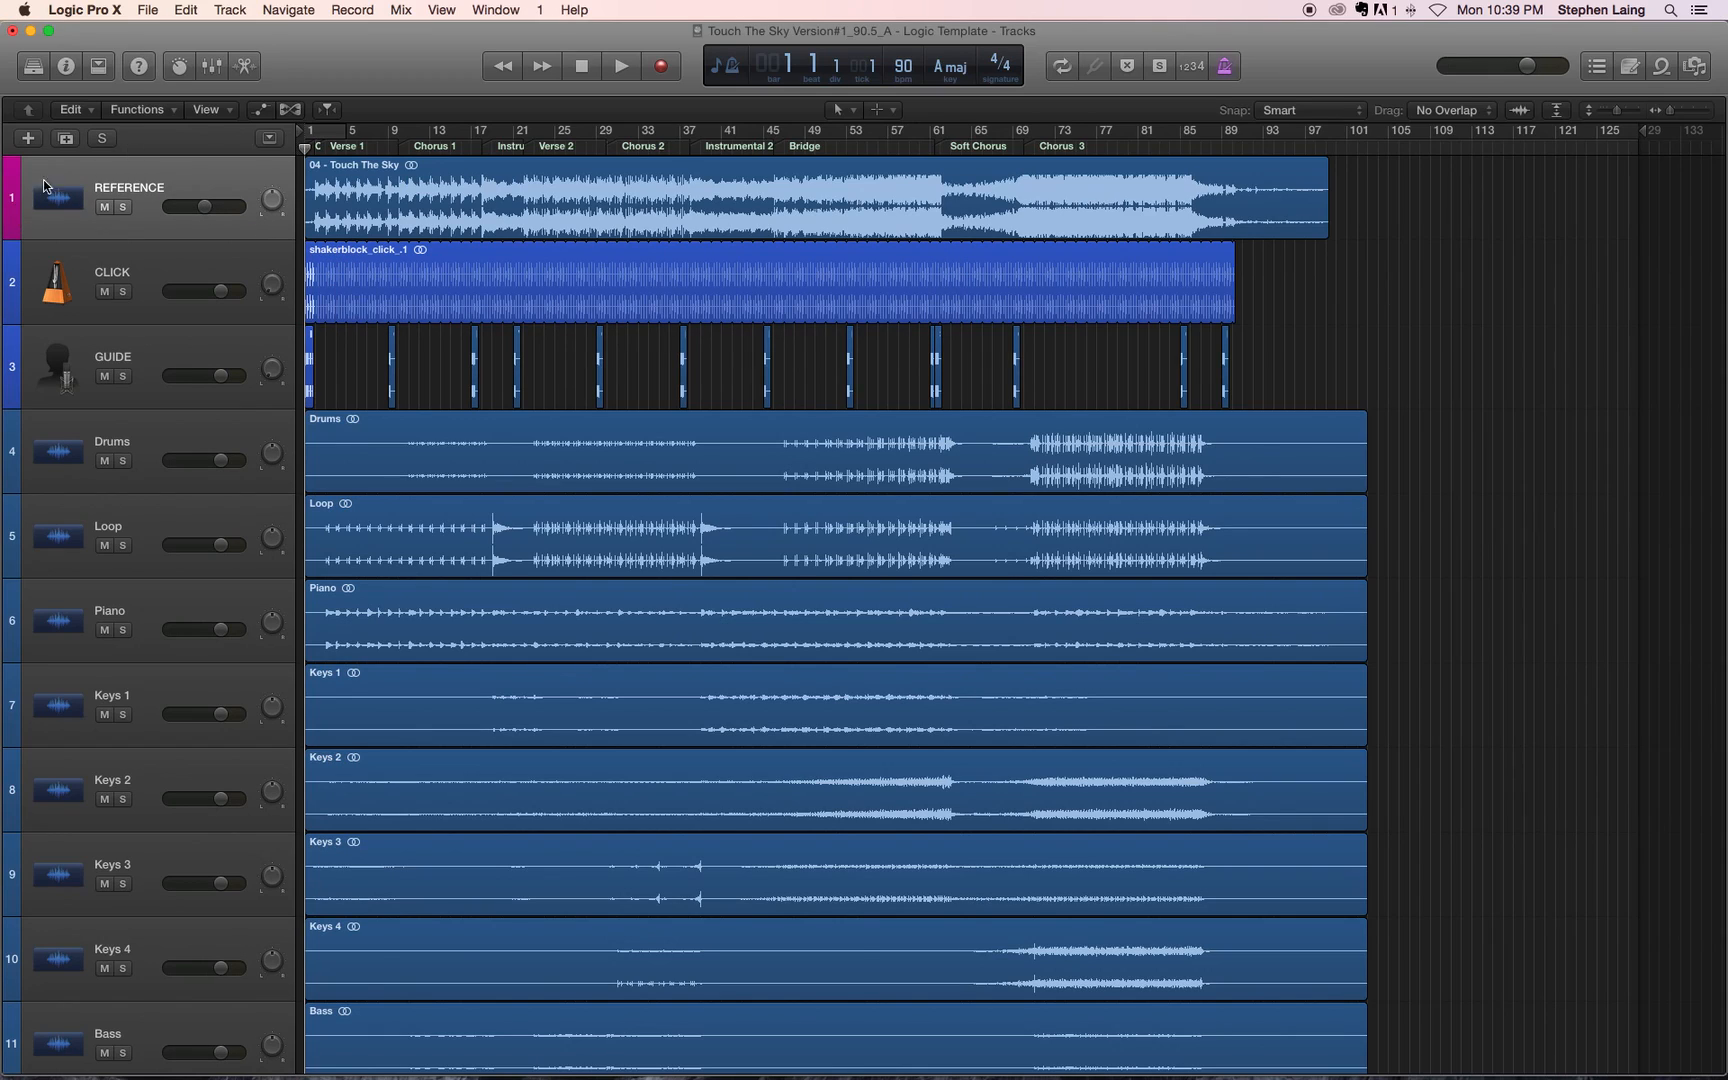
Step: Color the Touch The Sky region on the REFERENCE track by its track color
{"action": "left_click", "coordinate": [145, 111]}
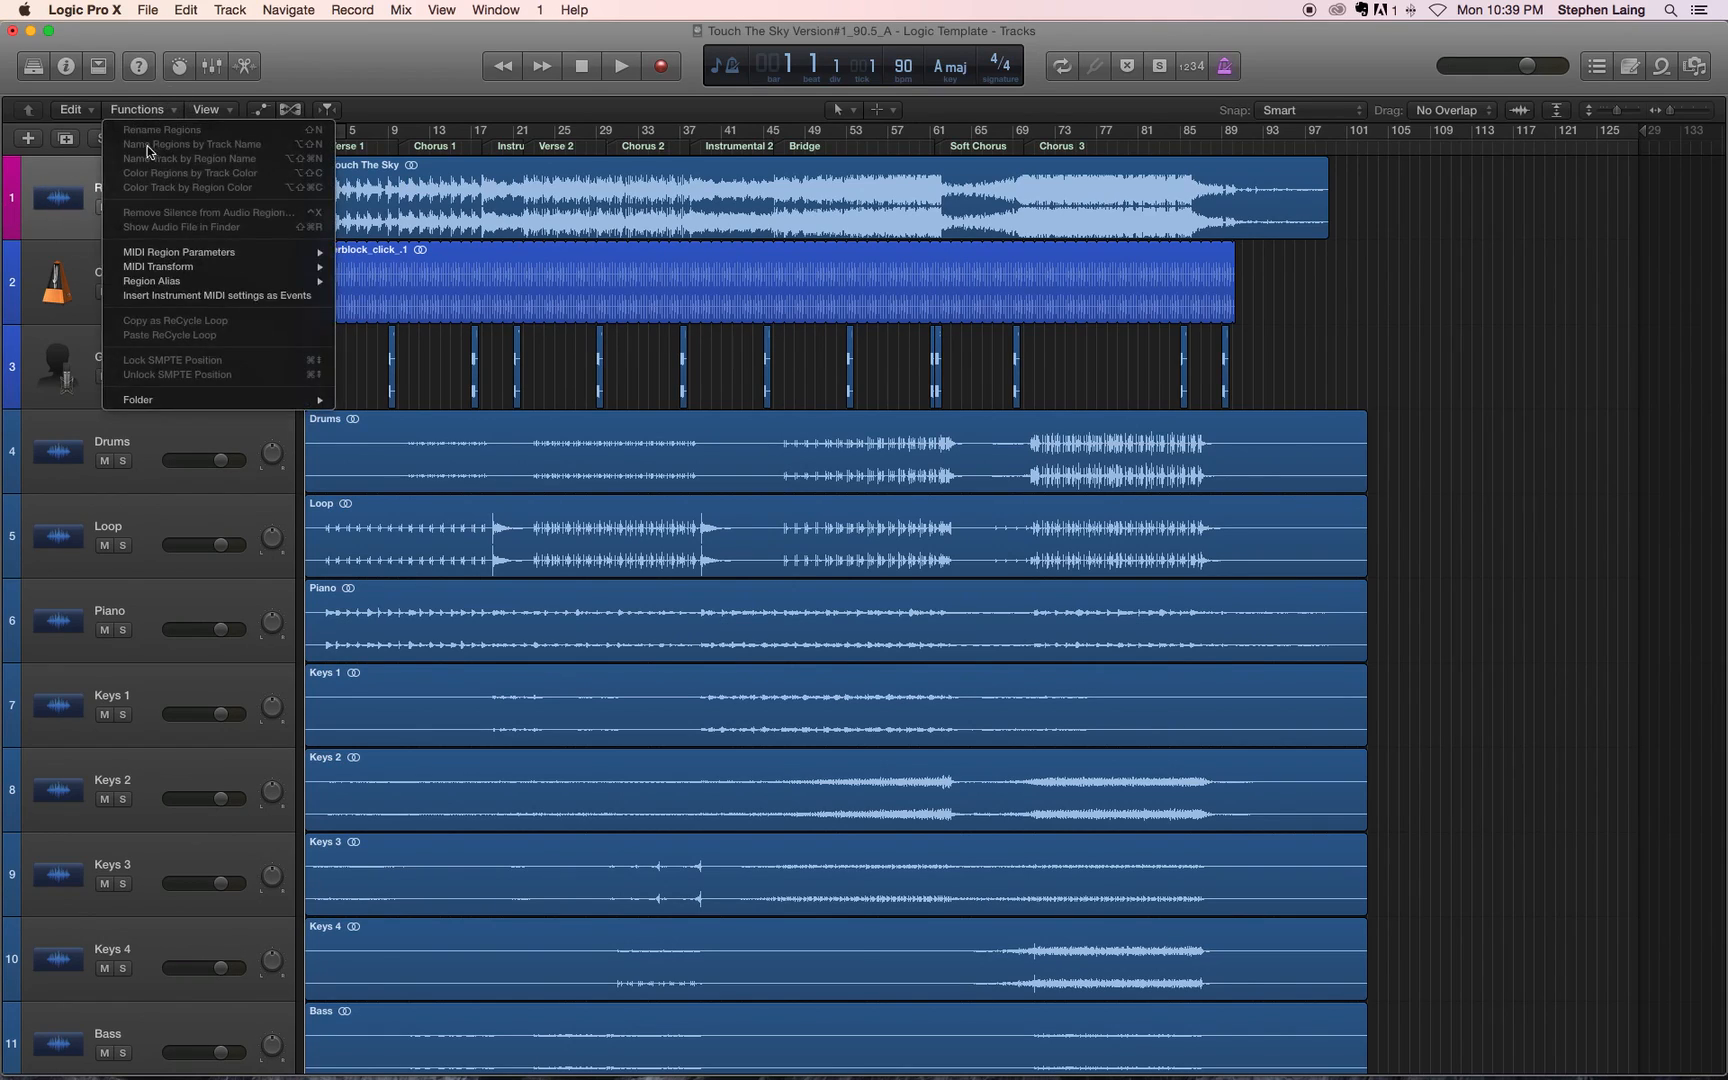
{"action": "left_click", "coordinate": [58, 196]}
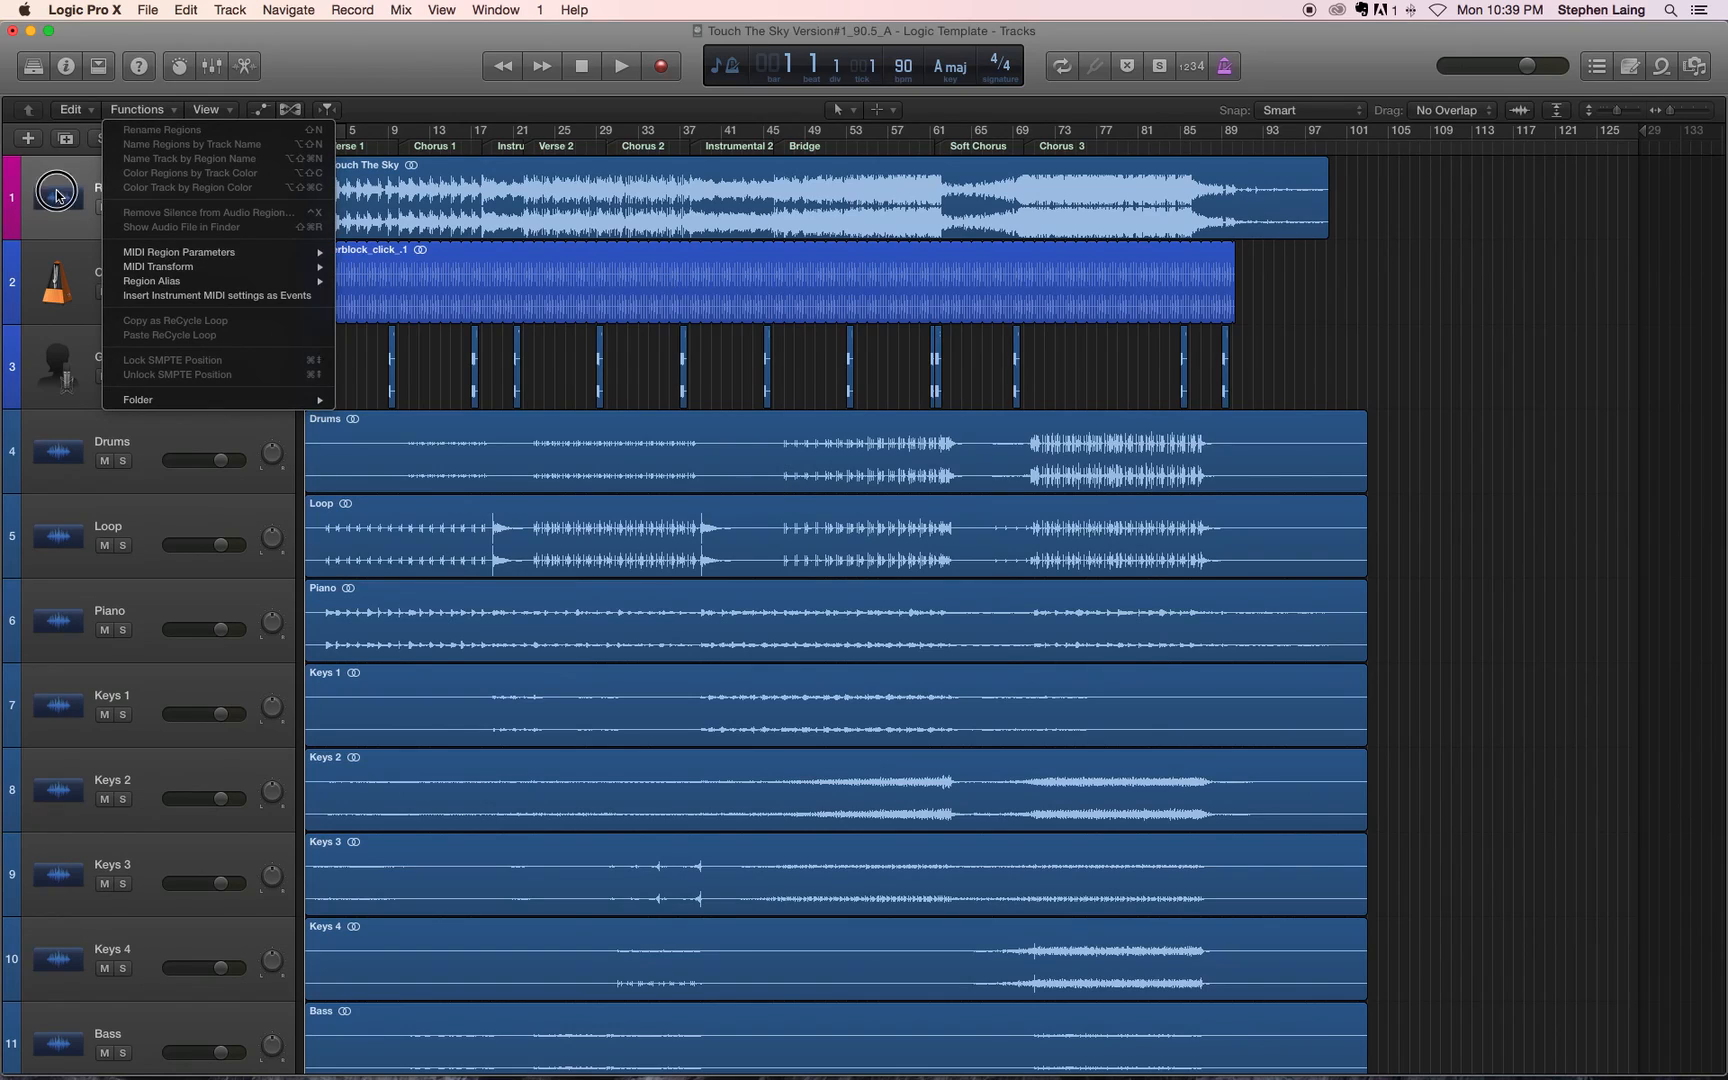
{"action": "left_click", "coordinate": [174, 112]}
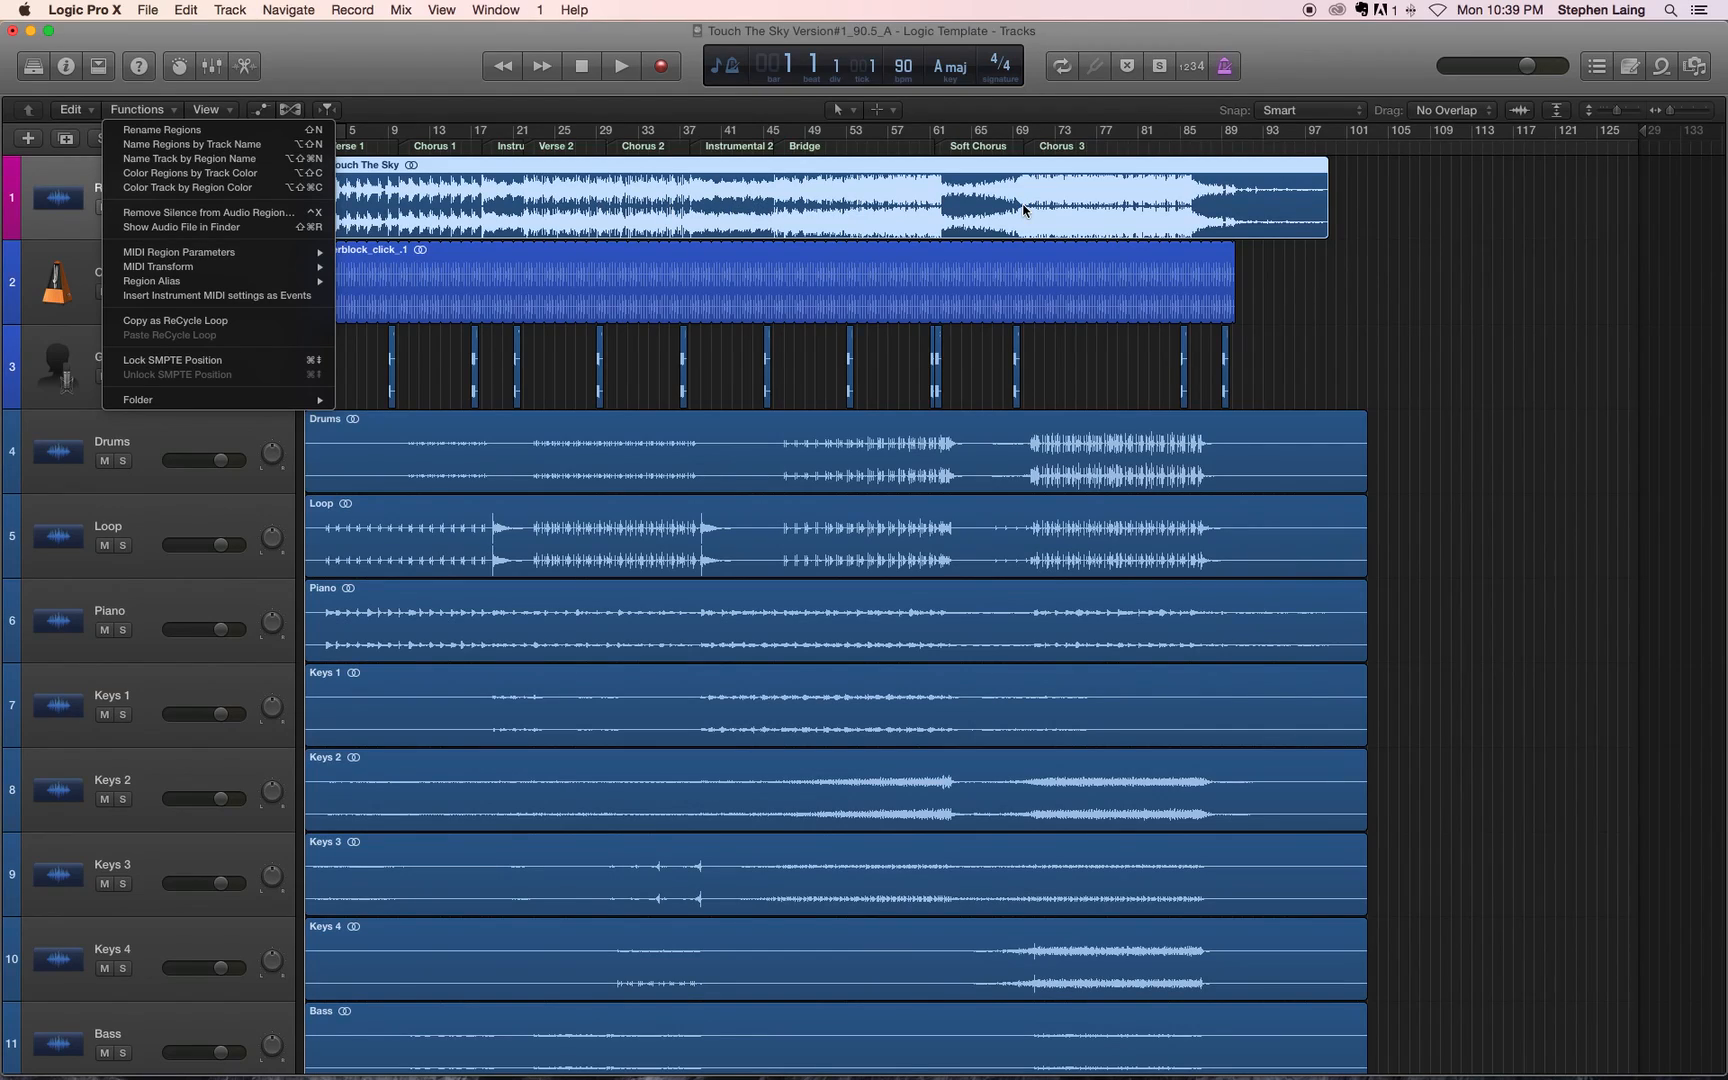
{"action": "left_click", "coordinate": [189, 187]}
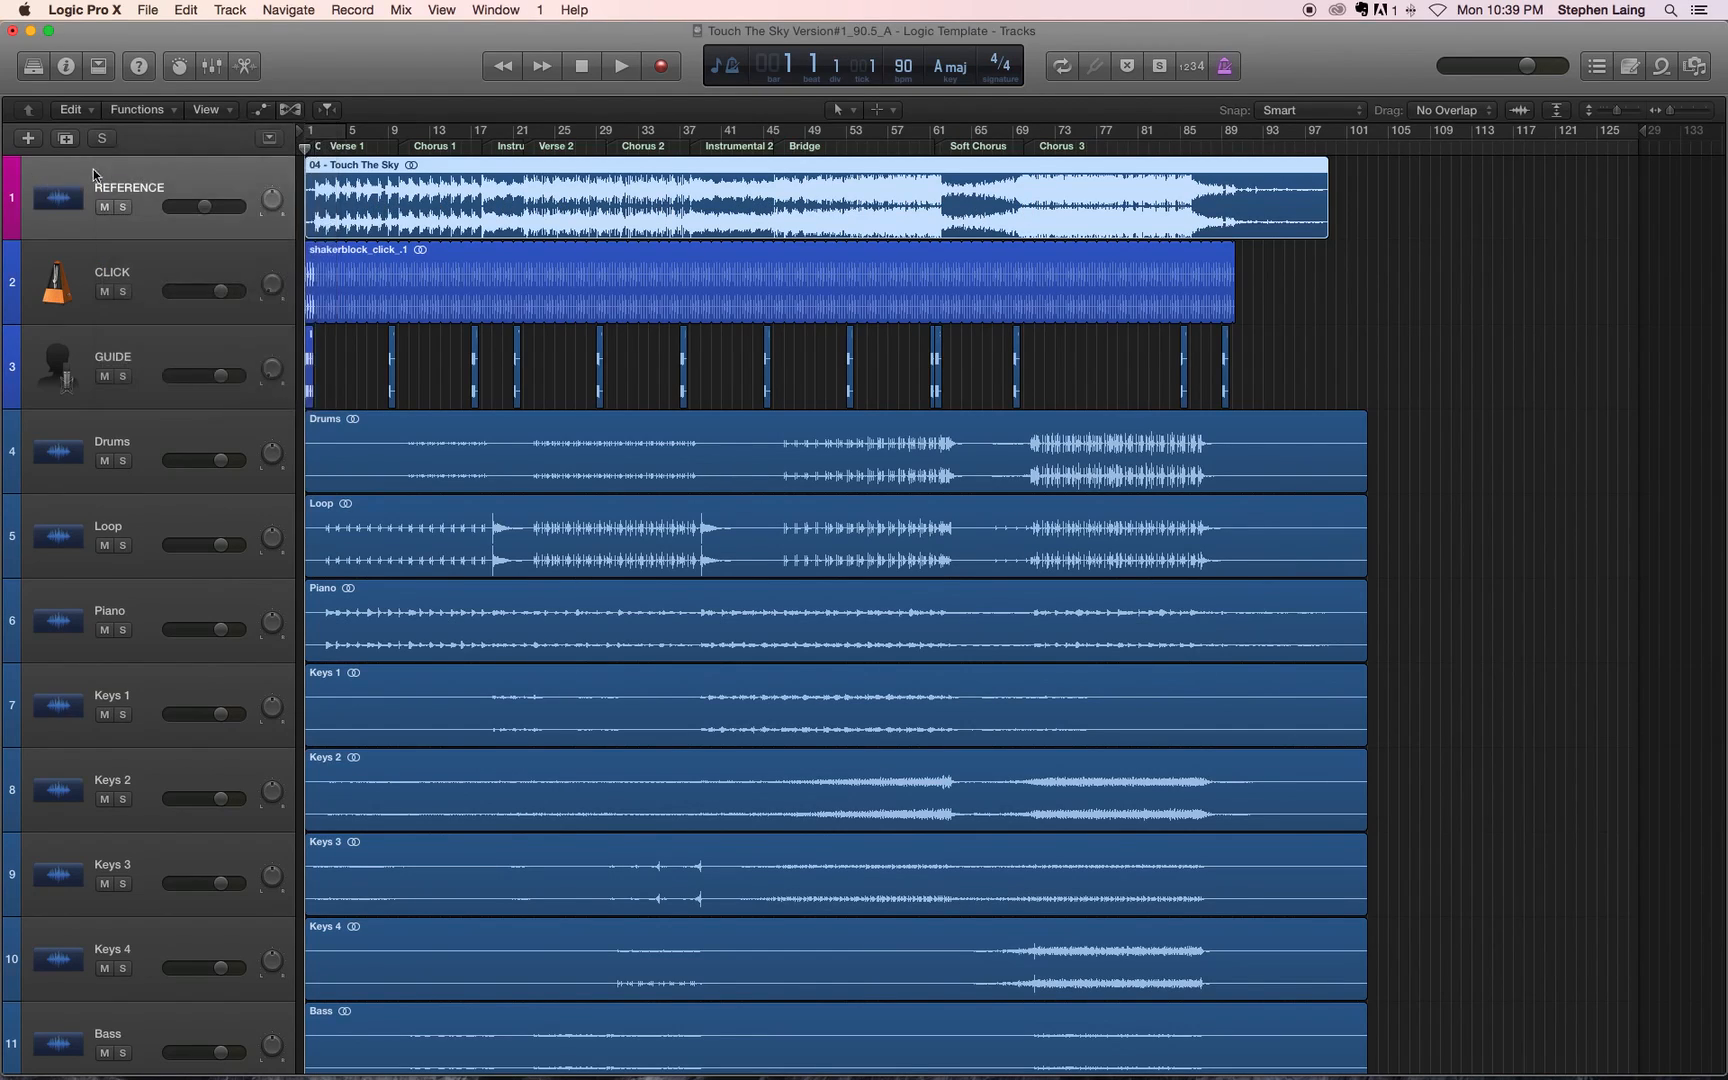
{"action": "left_click", "coordinate": [219, 110]}
{"action": "left_click", "coordinate": [163, 110]}
{"action": "left_click", "coordinate": [159, 110]}
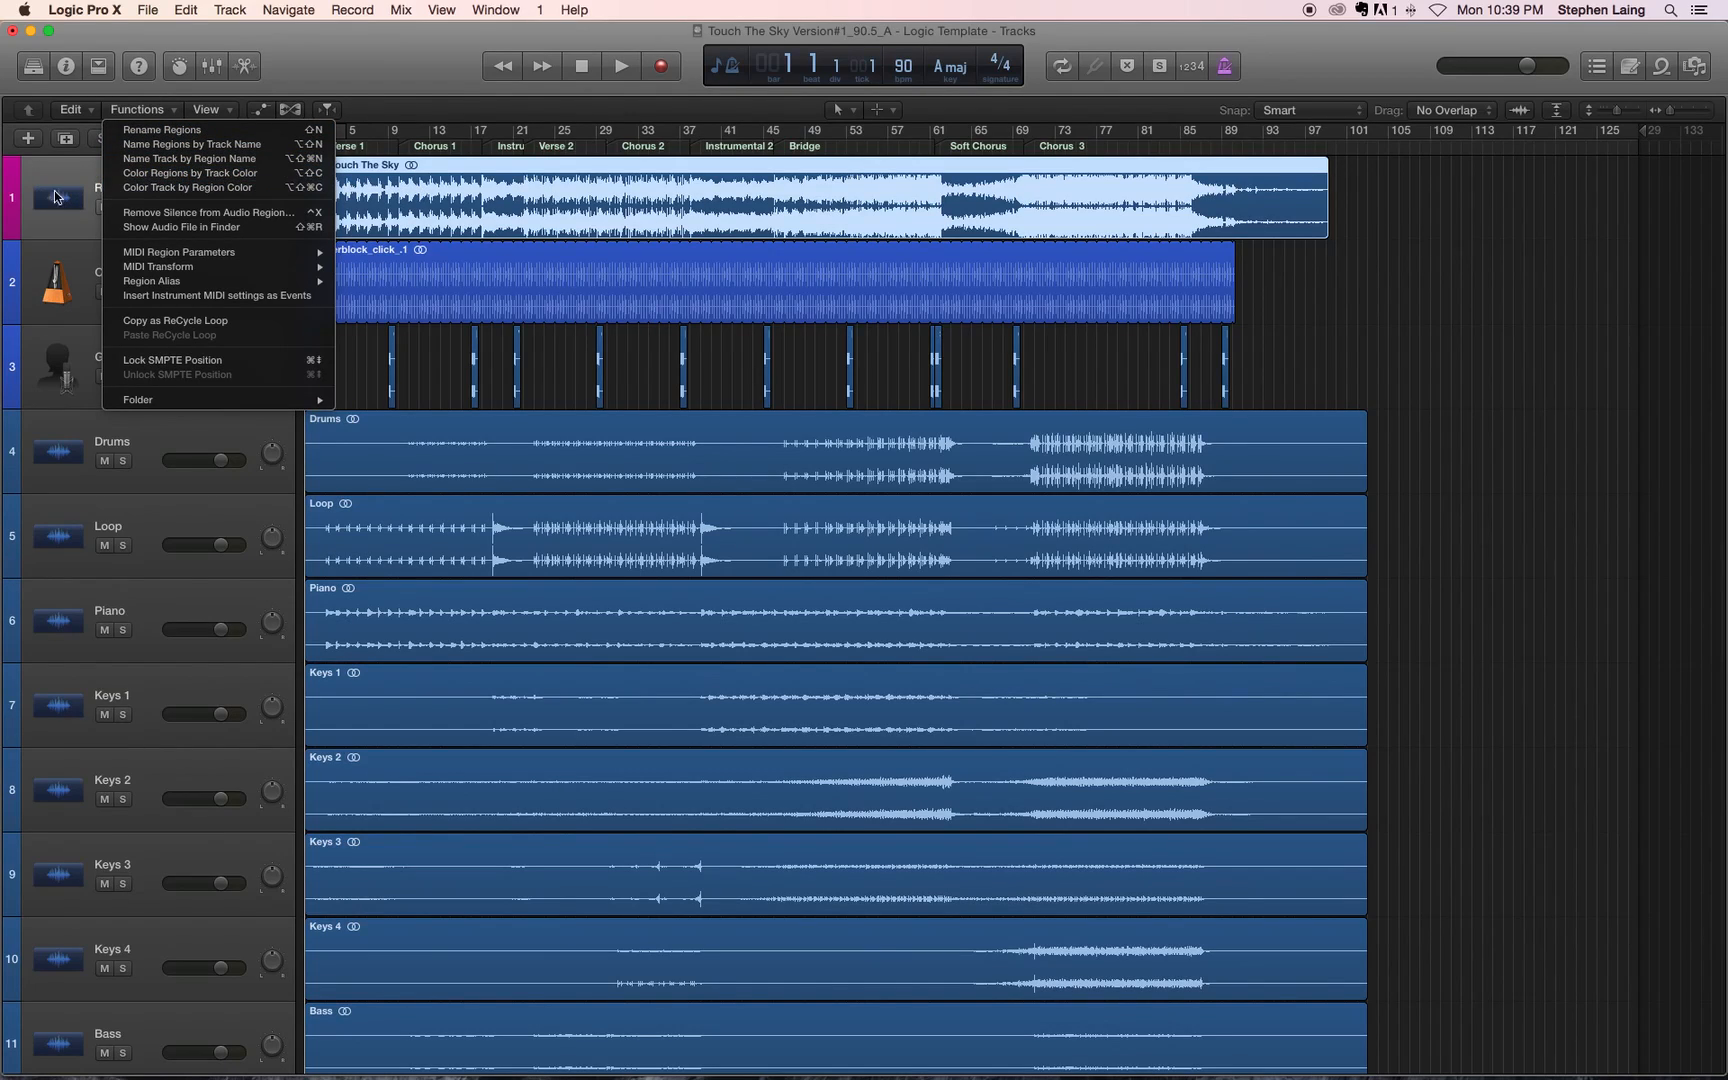
{"action": "left_click", "coordinate": [507, 202]}
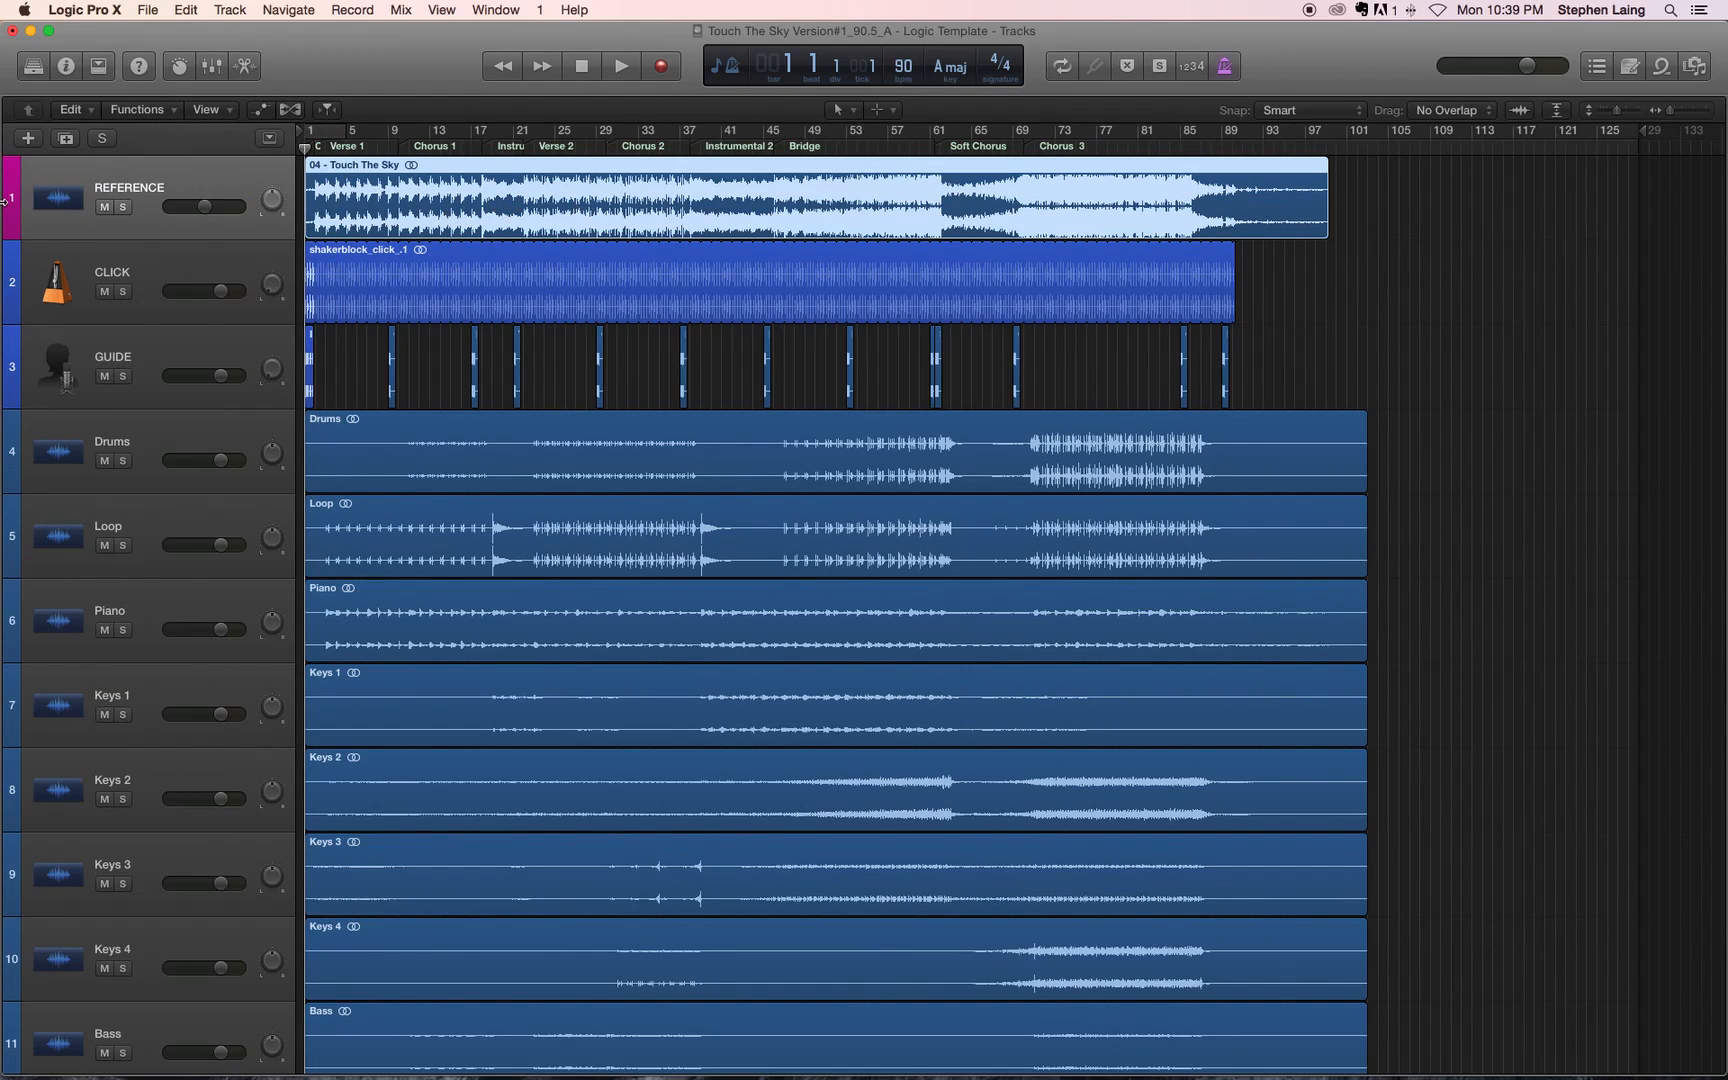
{"action": "left_click", "coordinate": [163, 110]}
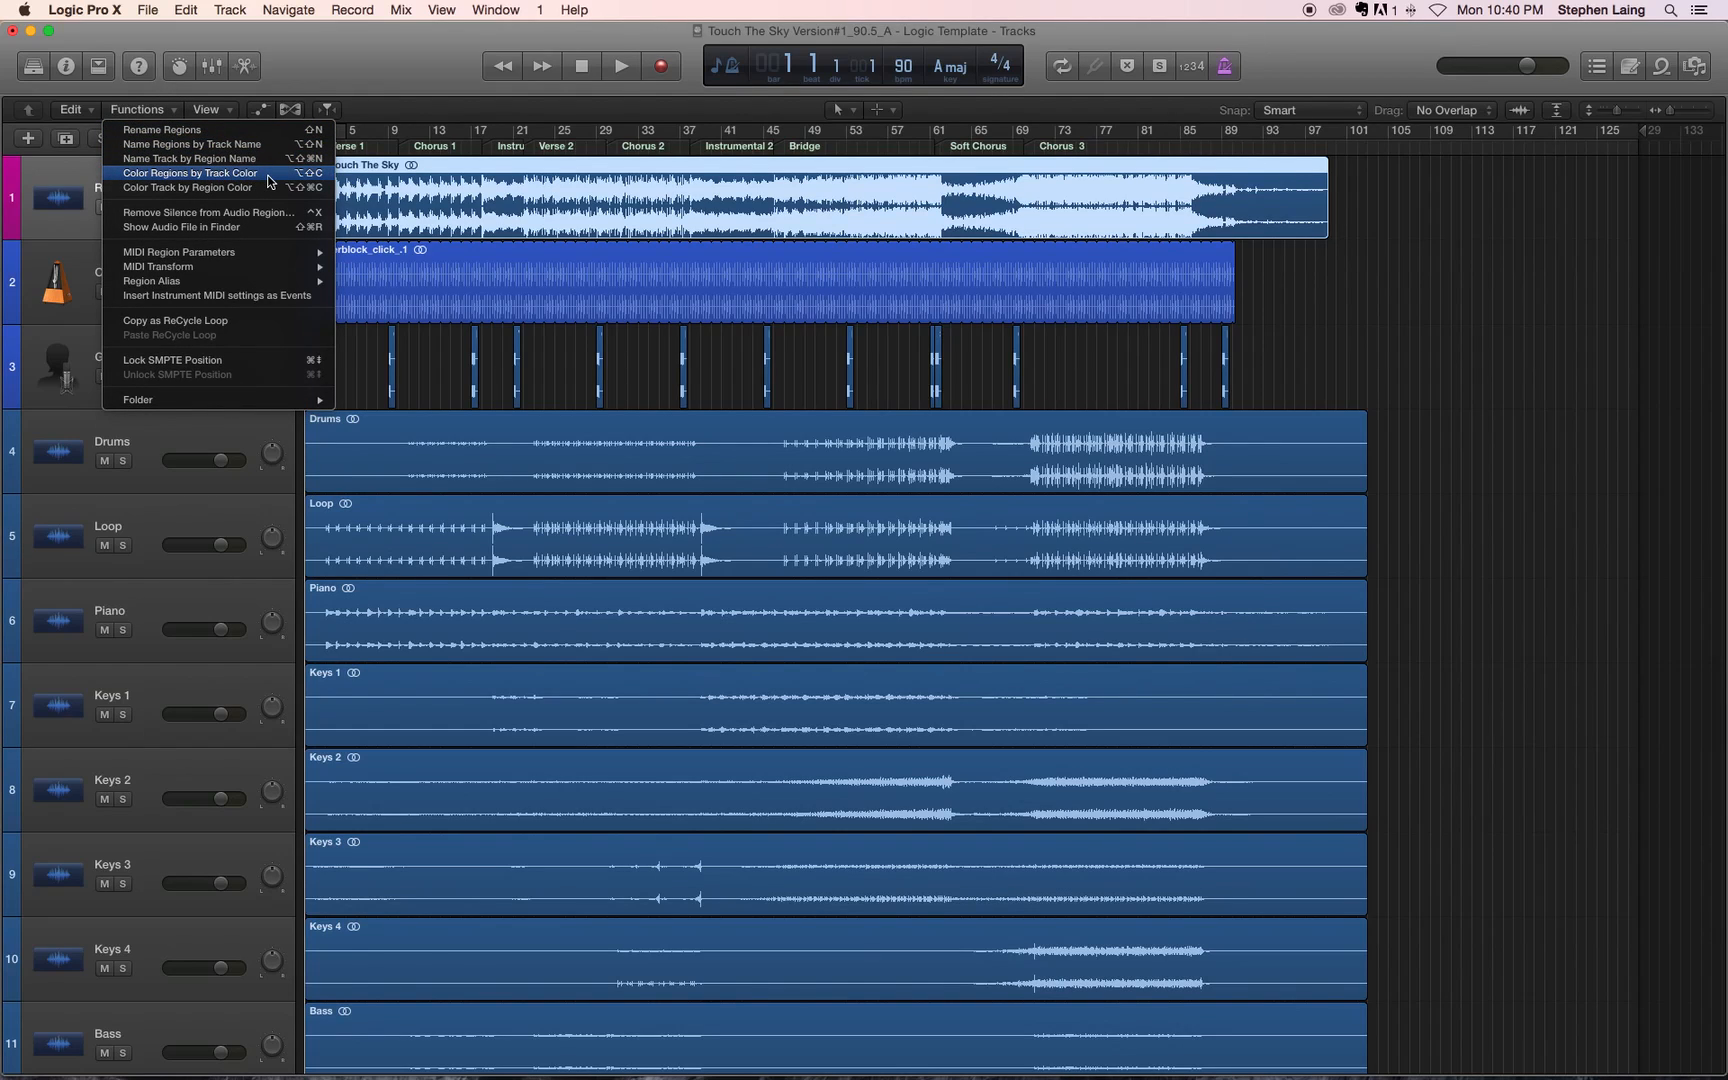
{"action": "left_click", "coordinate": [268, 178]}
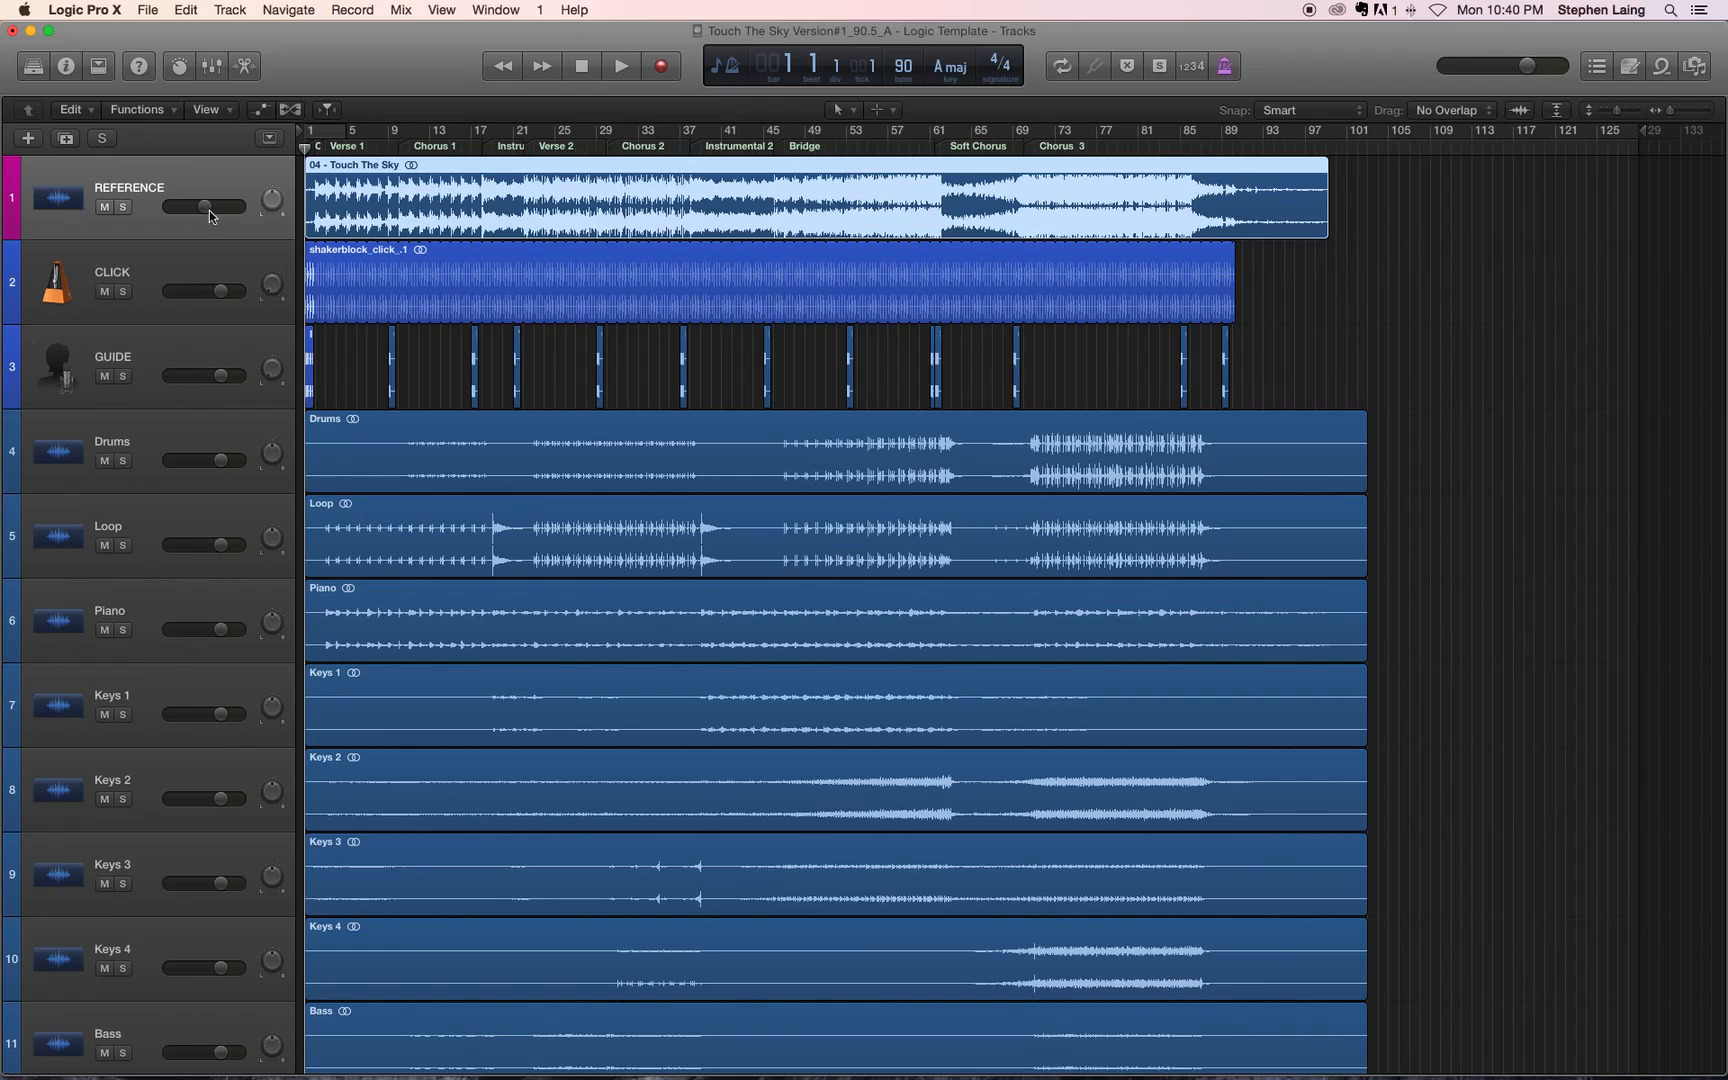
{"action": "left_click", "coordinate": [140, 109]}
{"action": "left_click", "coordinate": [167, 172]}
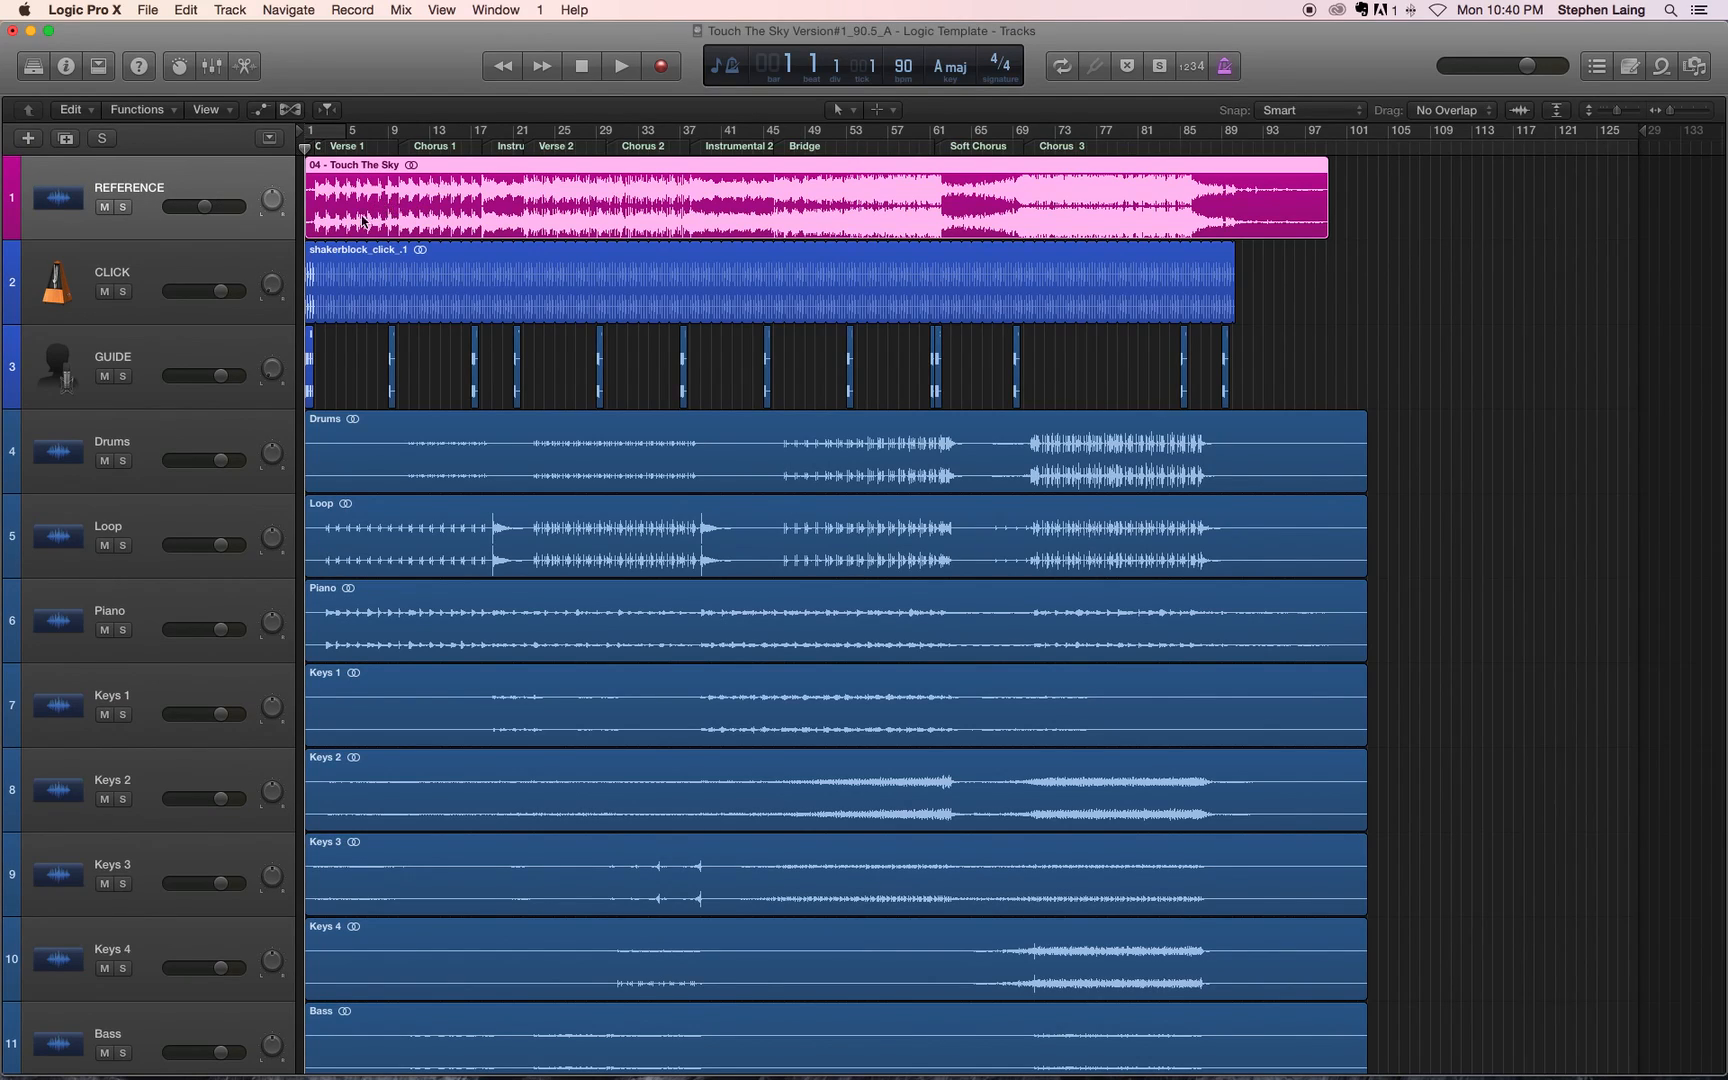
Step: Select the CLICK and GUIDE tracks together and assign both the bright blue-violet track color
{"action": "left_click", "coordinate": [174, 263]}
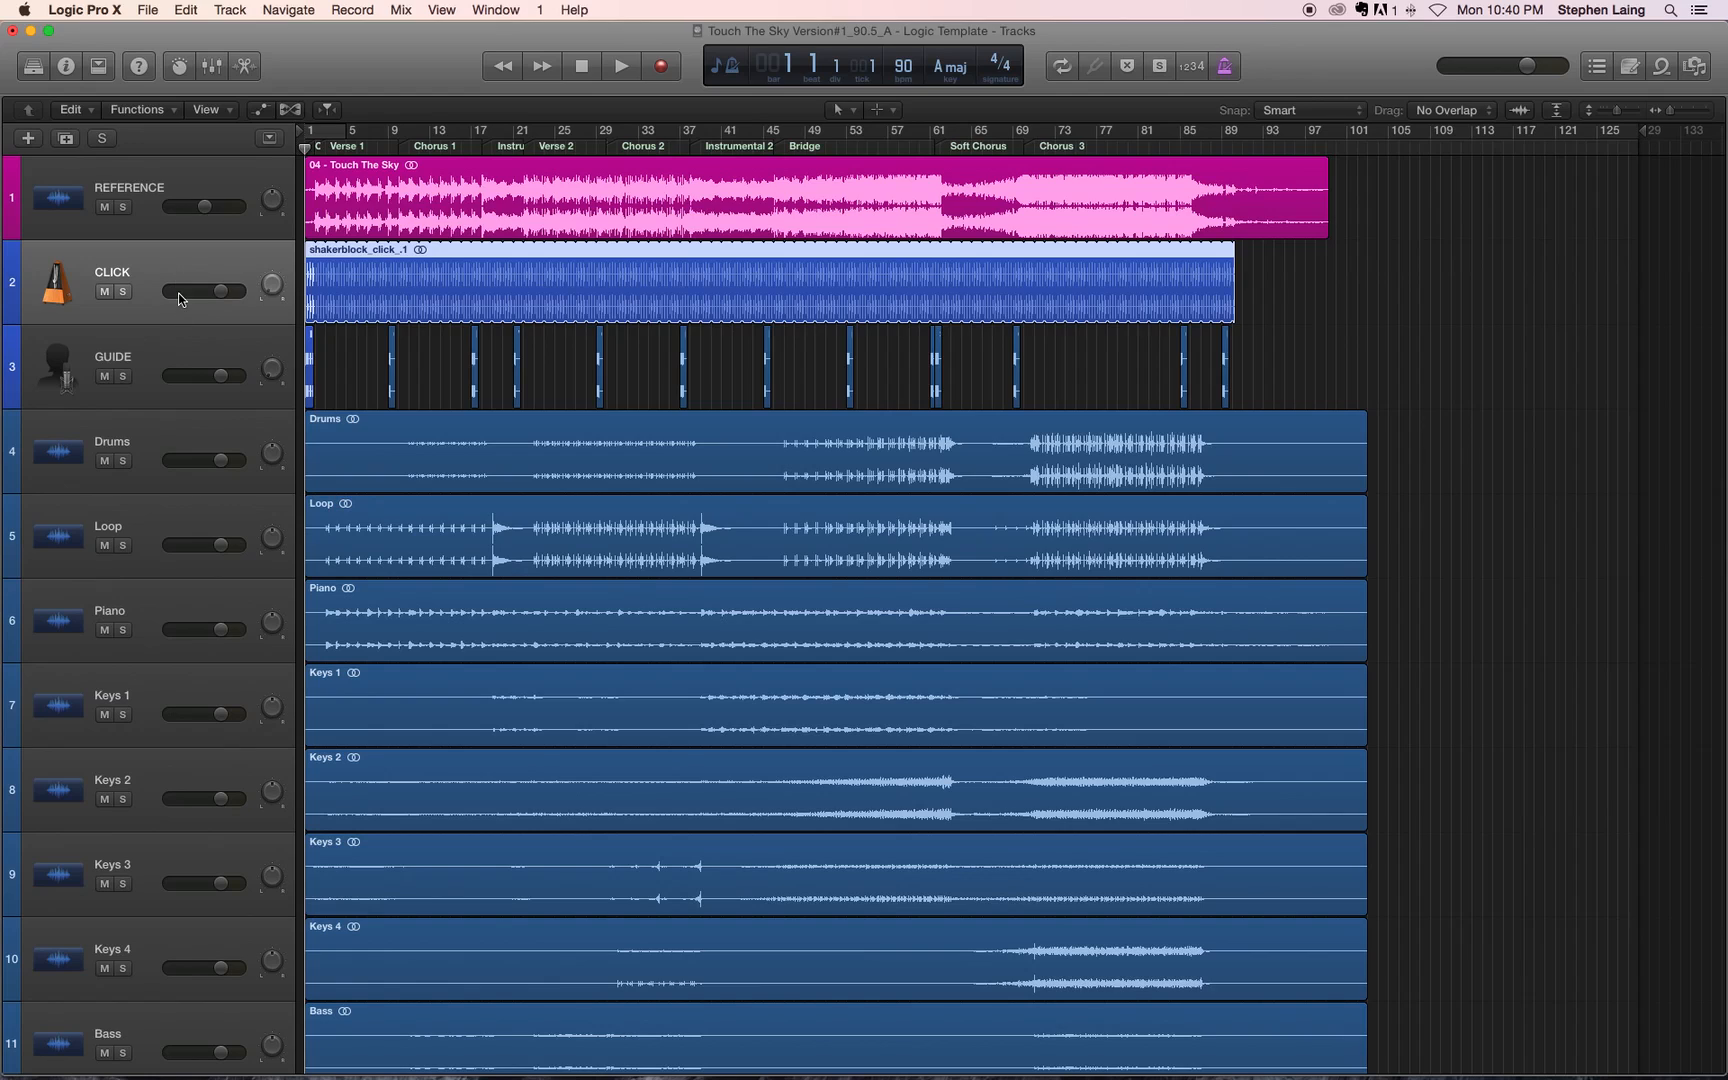
{"action": "scroll", "coordinate": [157, 332], "scroll_direction": "down", "scroll_amount": 1}
{"action": "left_click", "coordinate": [157, 332]}
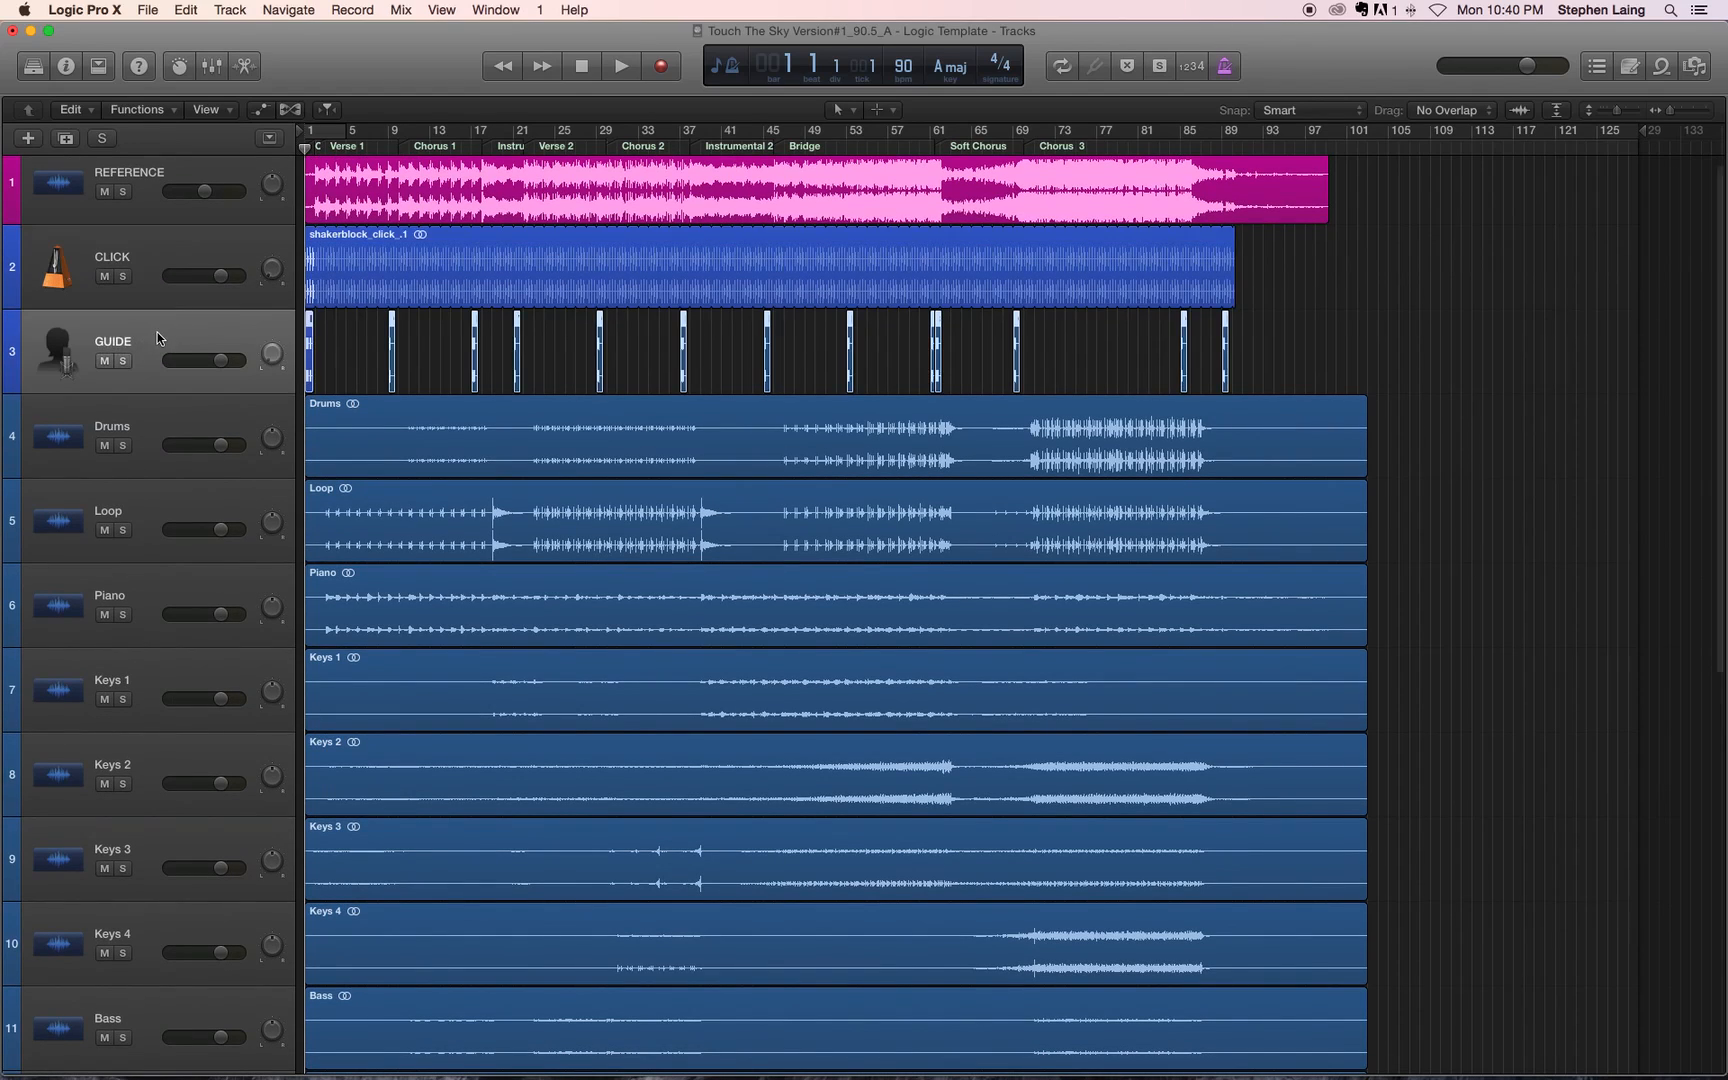
{"action": "left_click", "coordinate": [159, 270]}
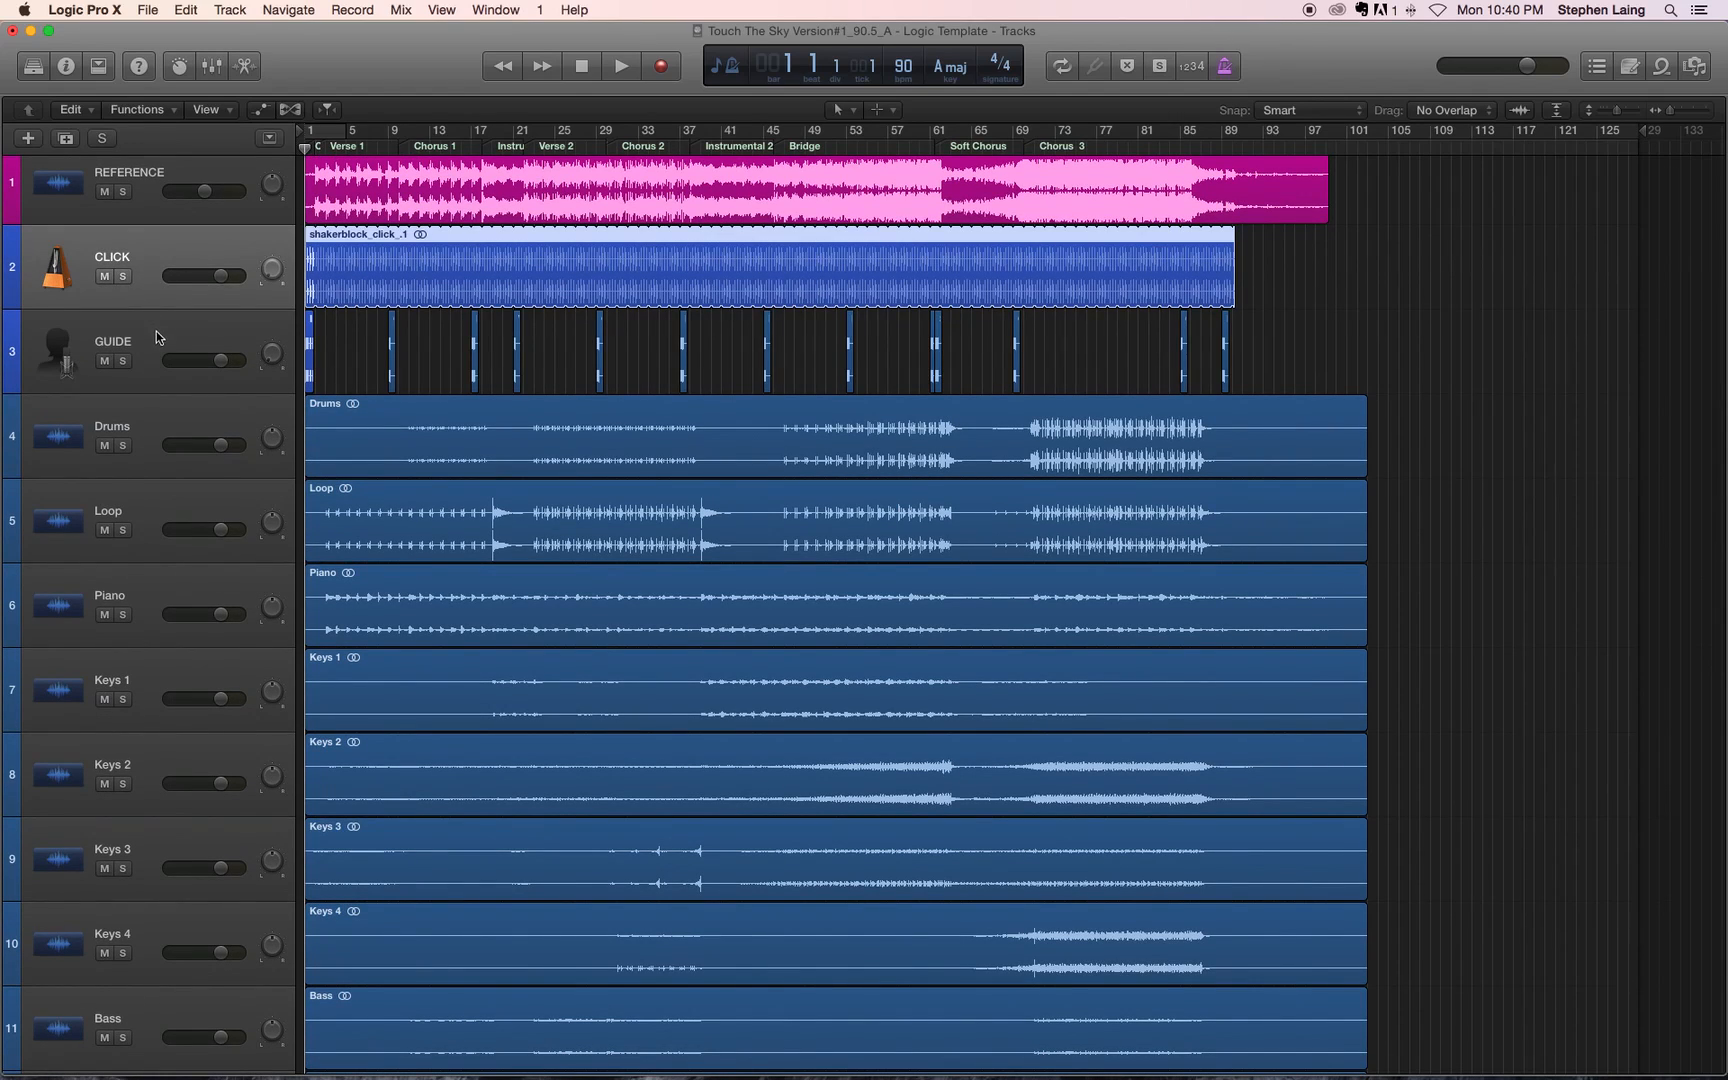
{"action": "left_click", "coordinate": [155, 335]}
{"action": "left_click", "coordinate": [155, 268]}
{"action": "left_click", "coordinate": [151, 339]}
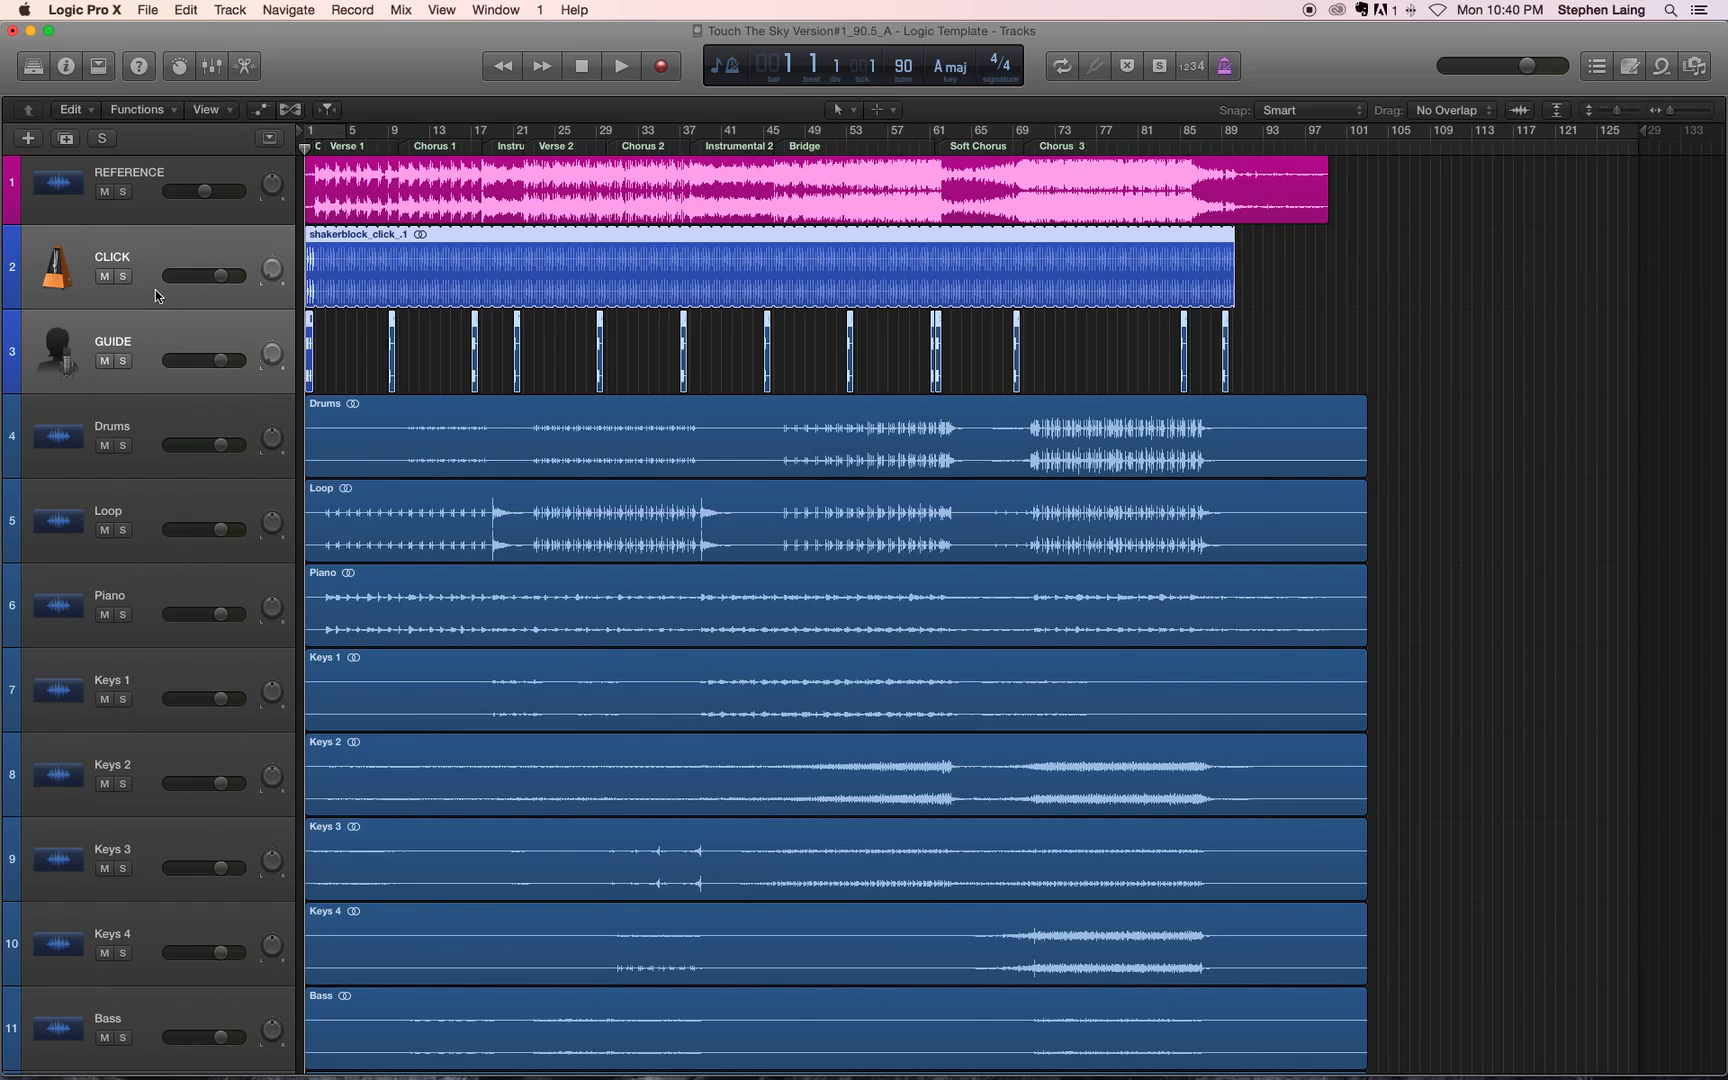
{"action": "left_click", "coordinate": [163, 347]}
{"action": "right_click", "coordinate": [165, 340]}
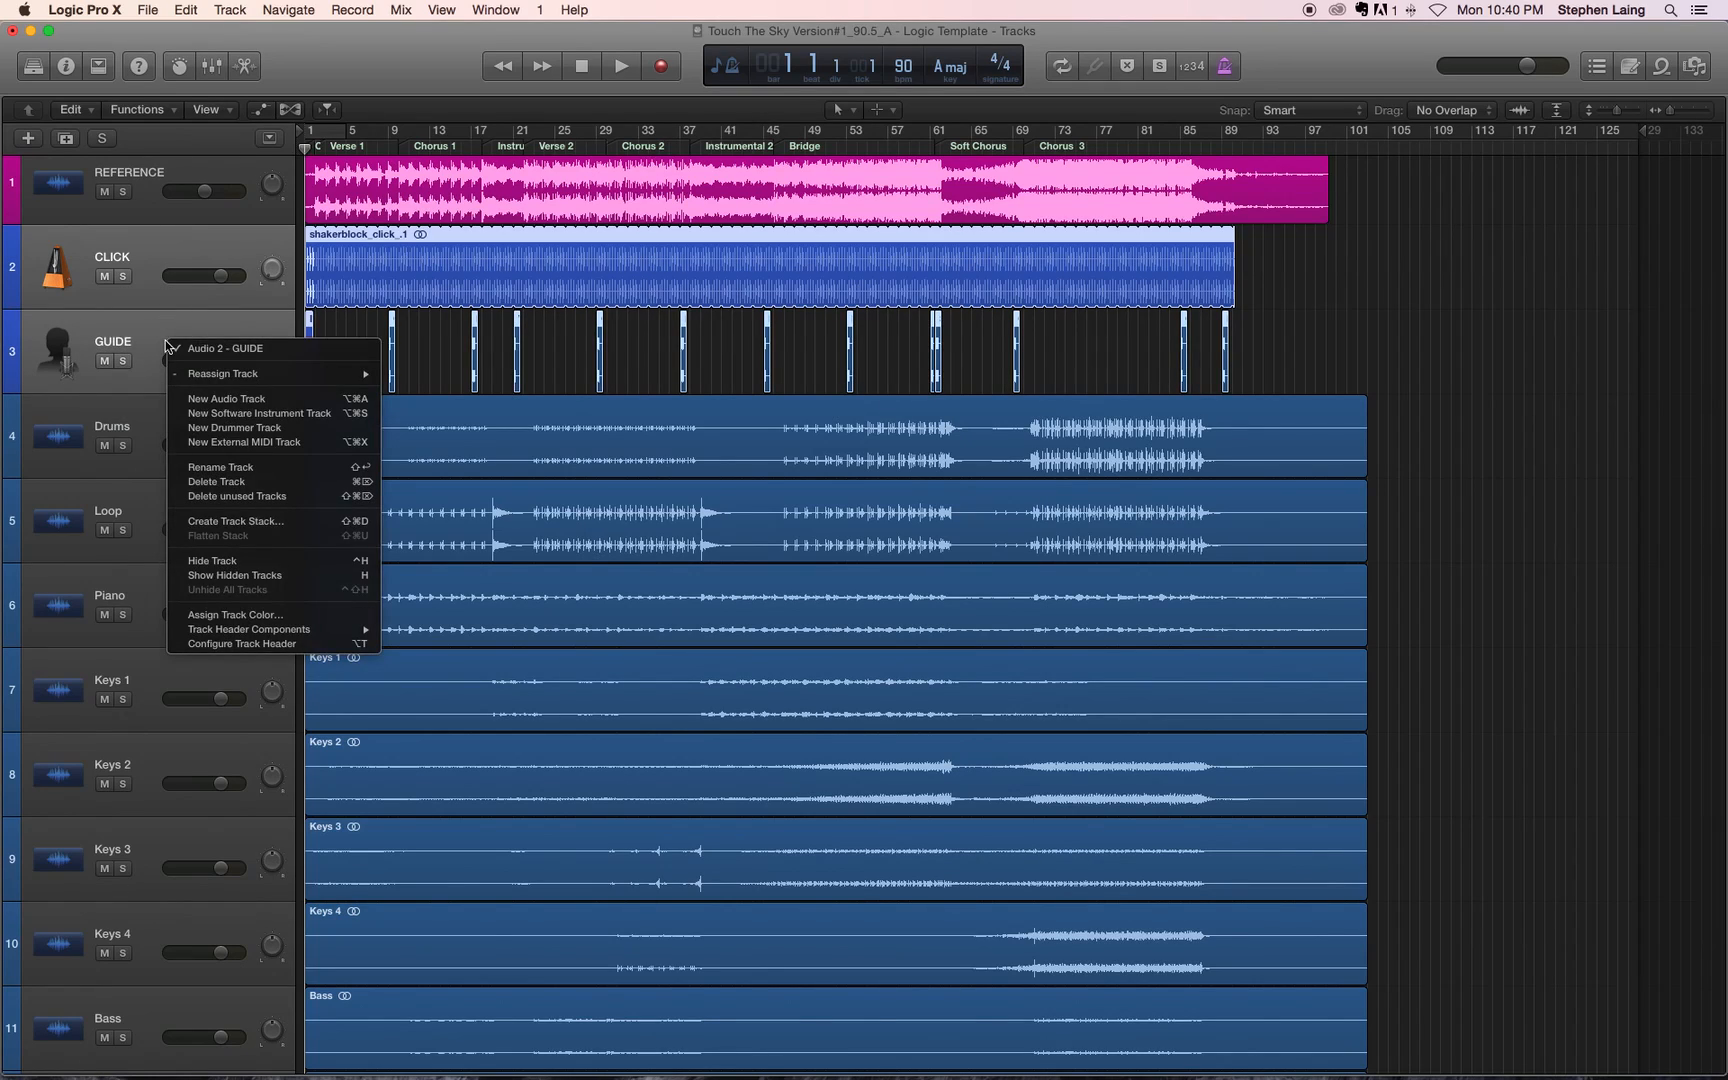
{"action": "left_click", "coordinate": [272, 618]}
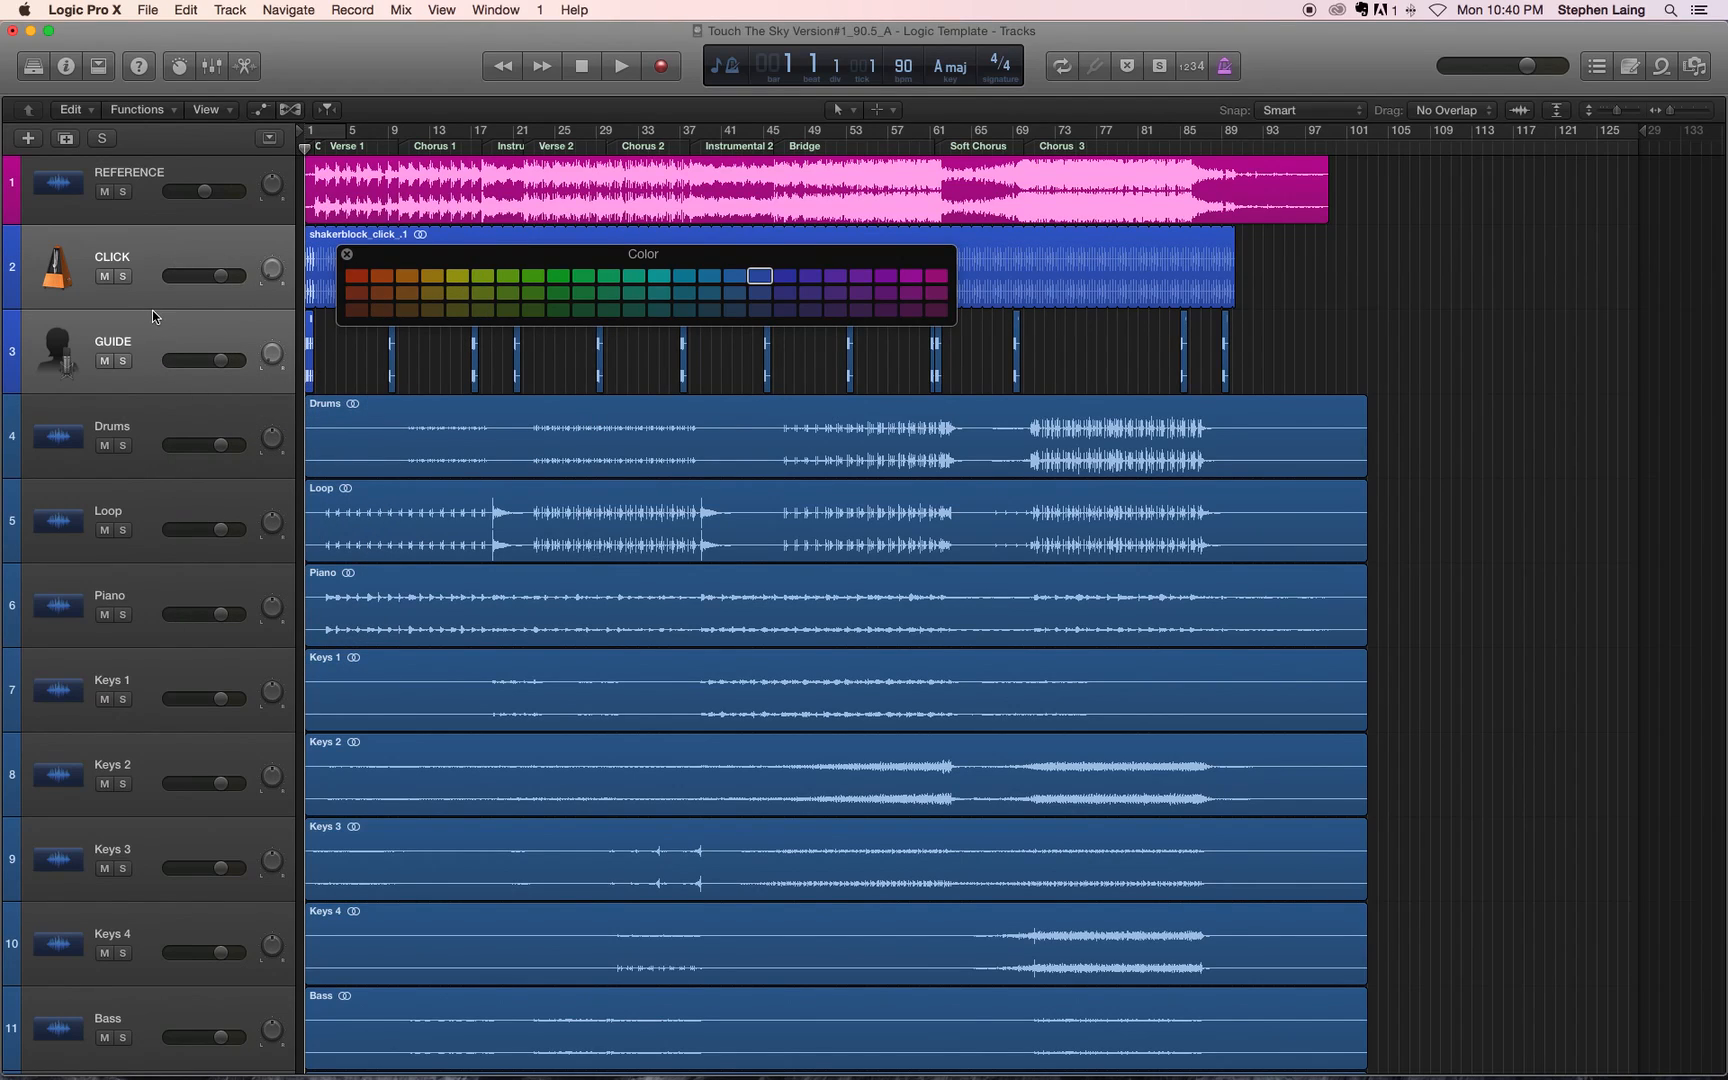
{"action": "left_click", "coordinate": [787, 278]}
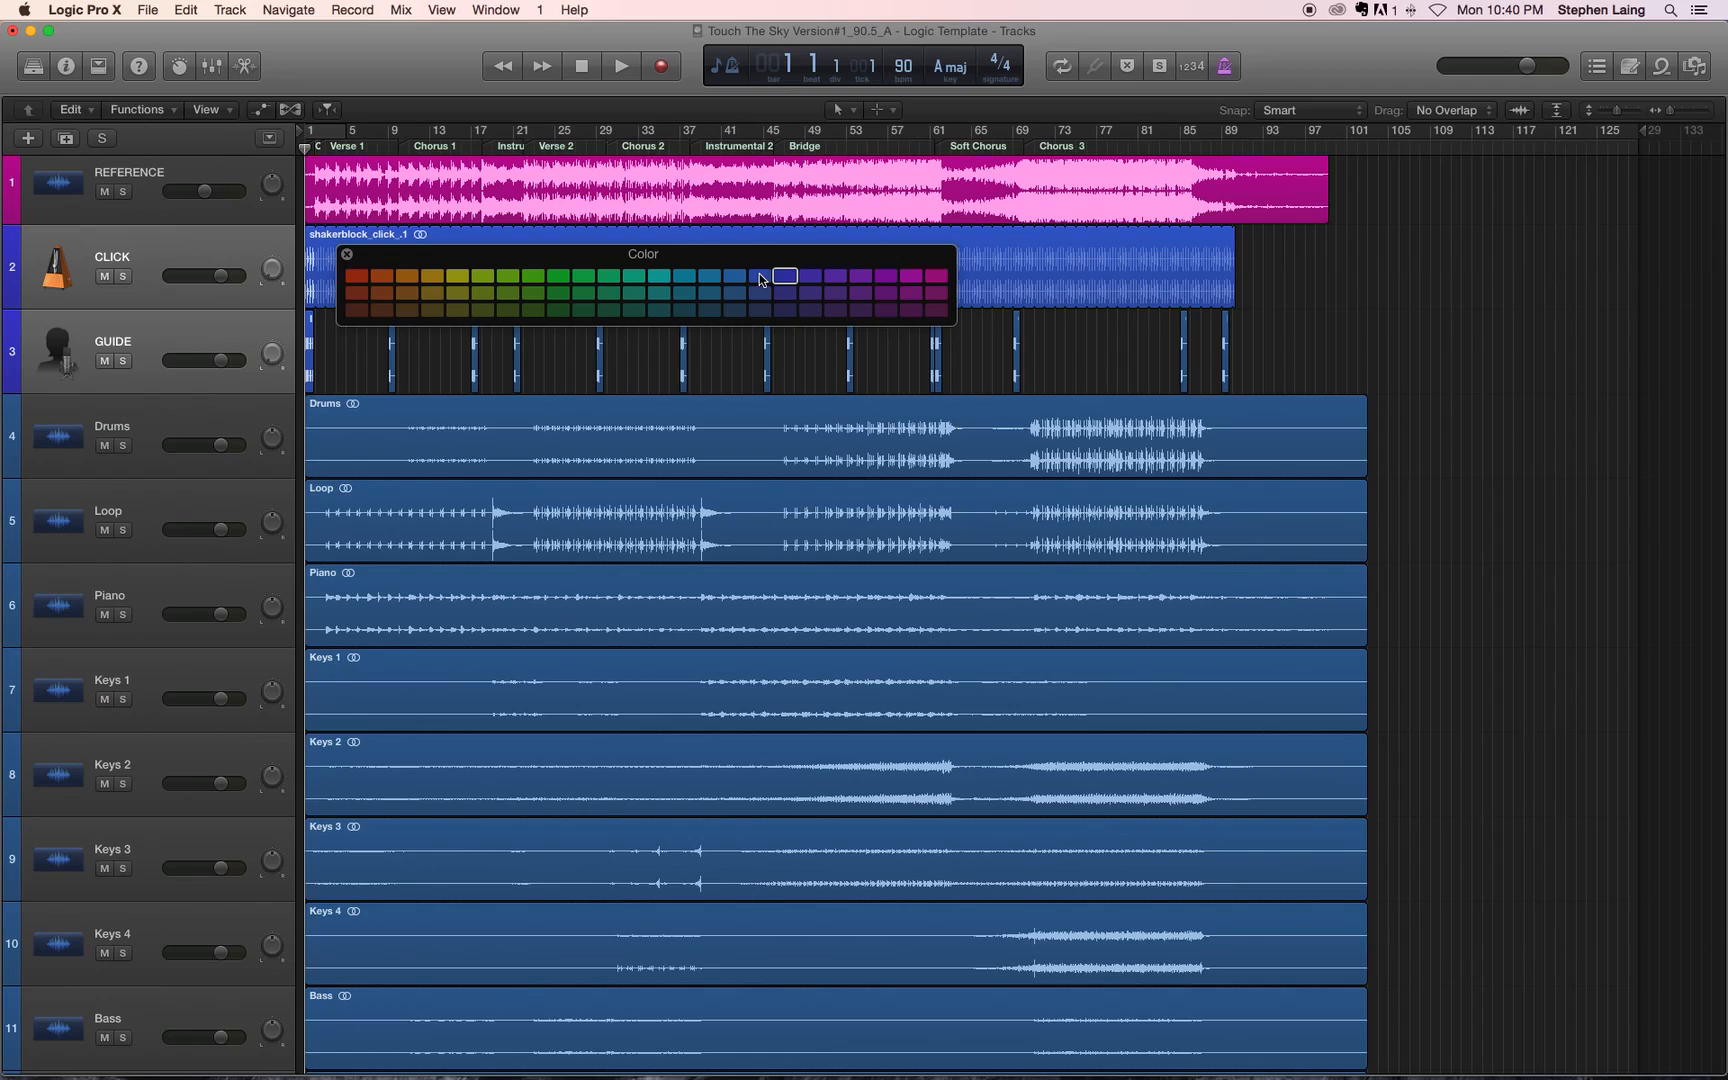
{"action": "left_click", "coordinate": [345, 254]}
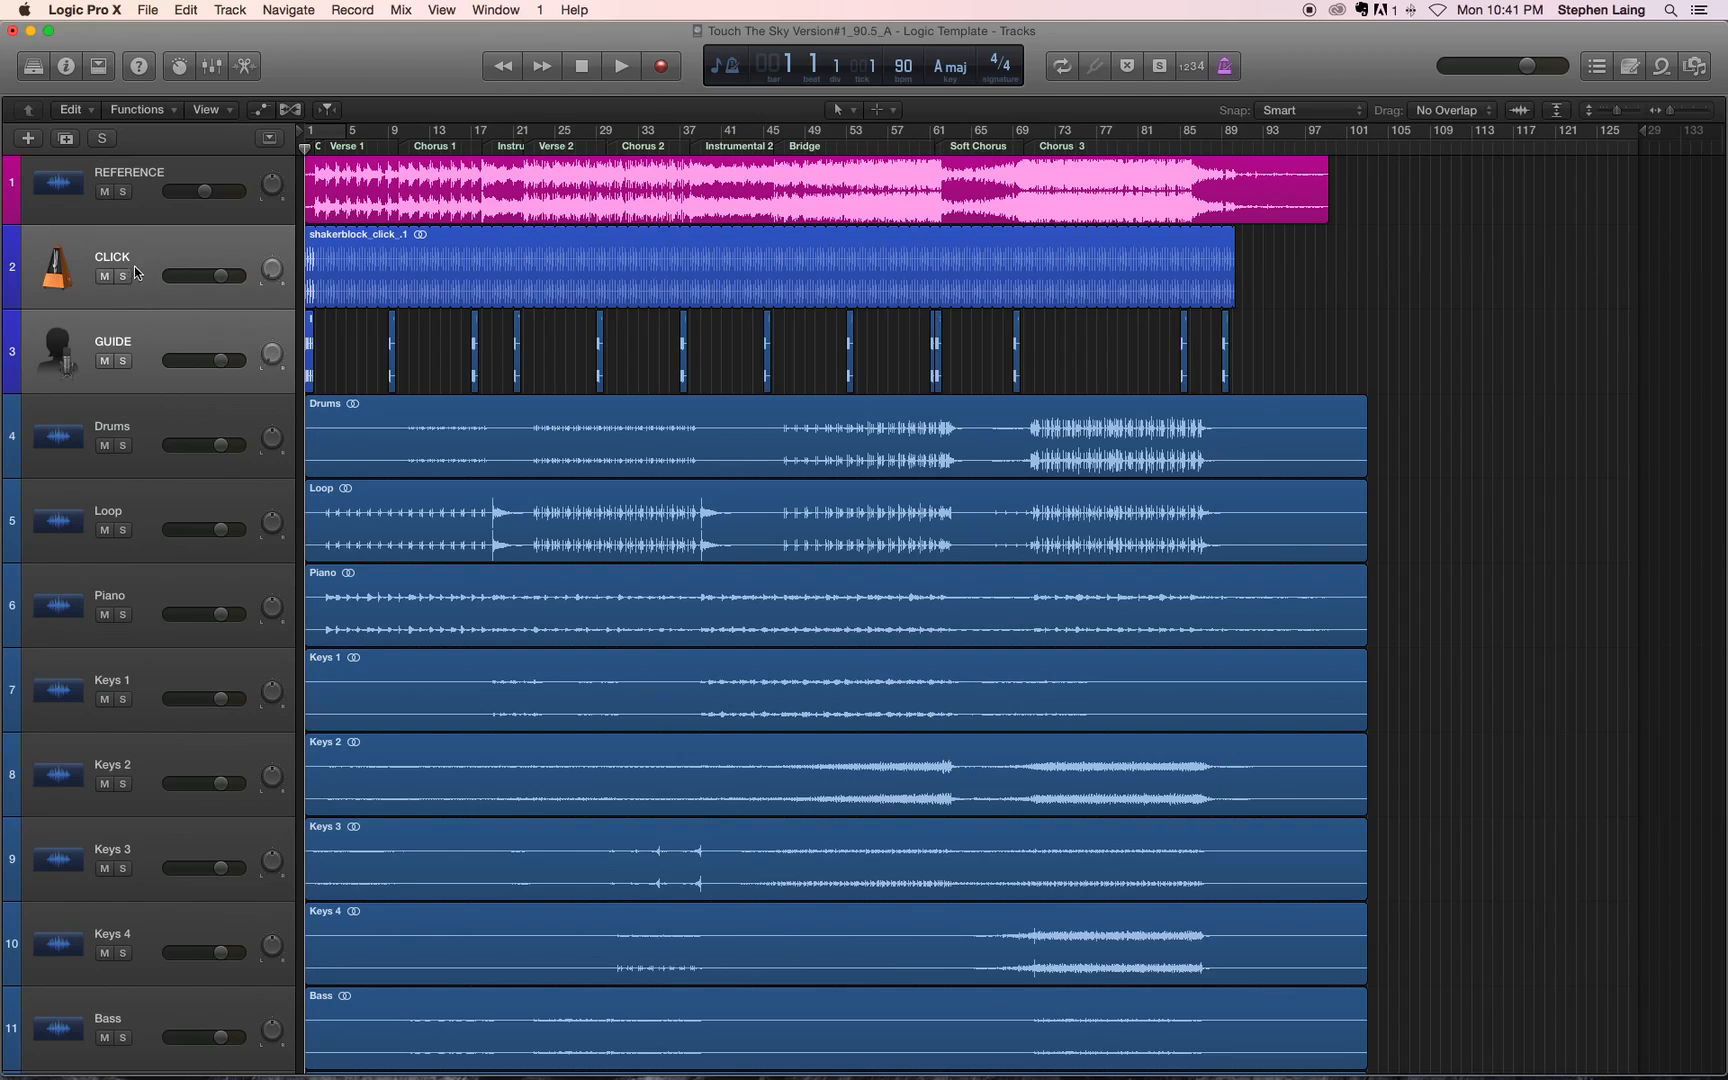
Step: Check the CLICK and GUIDE tracks, select the Drums track, and review the uncolored instrument tracks from Drums down to EG 1
{"action": "left_click", "coordinate": [159, 306]}
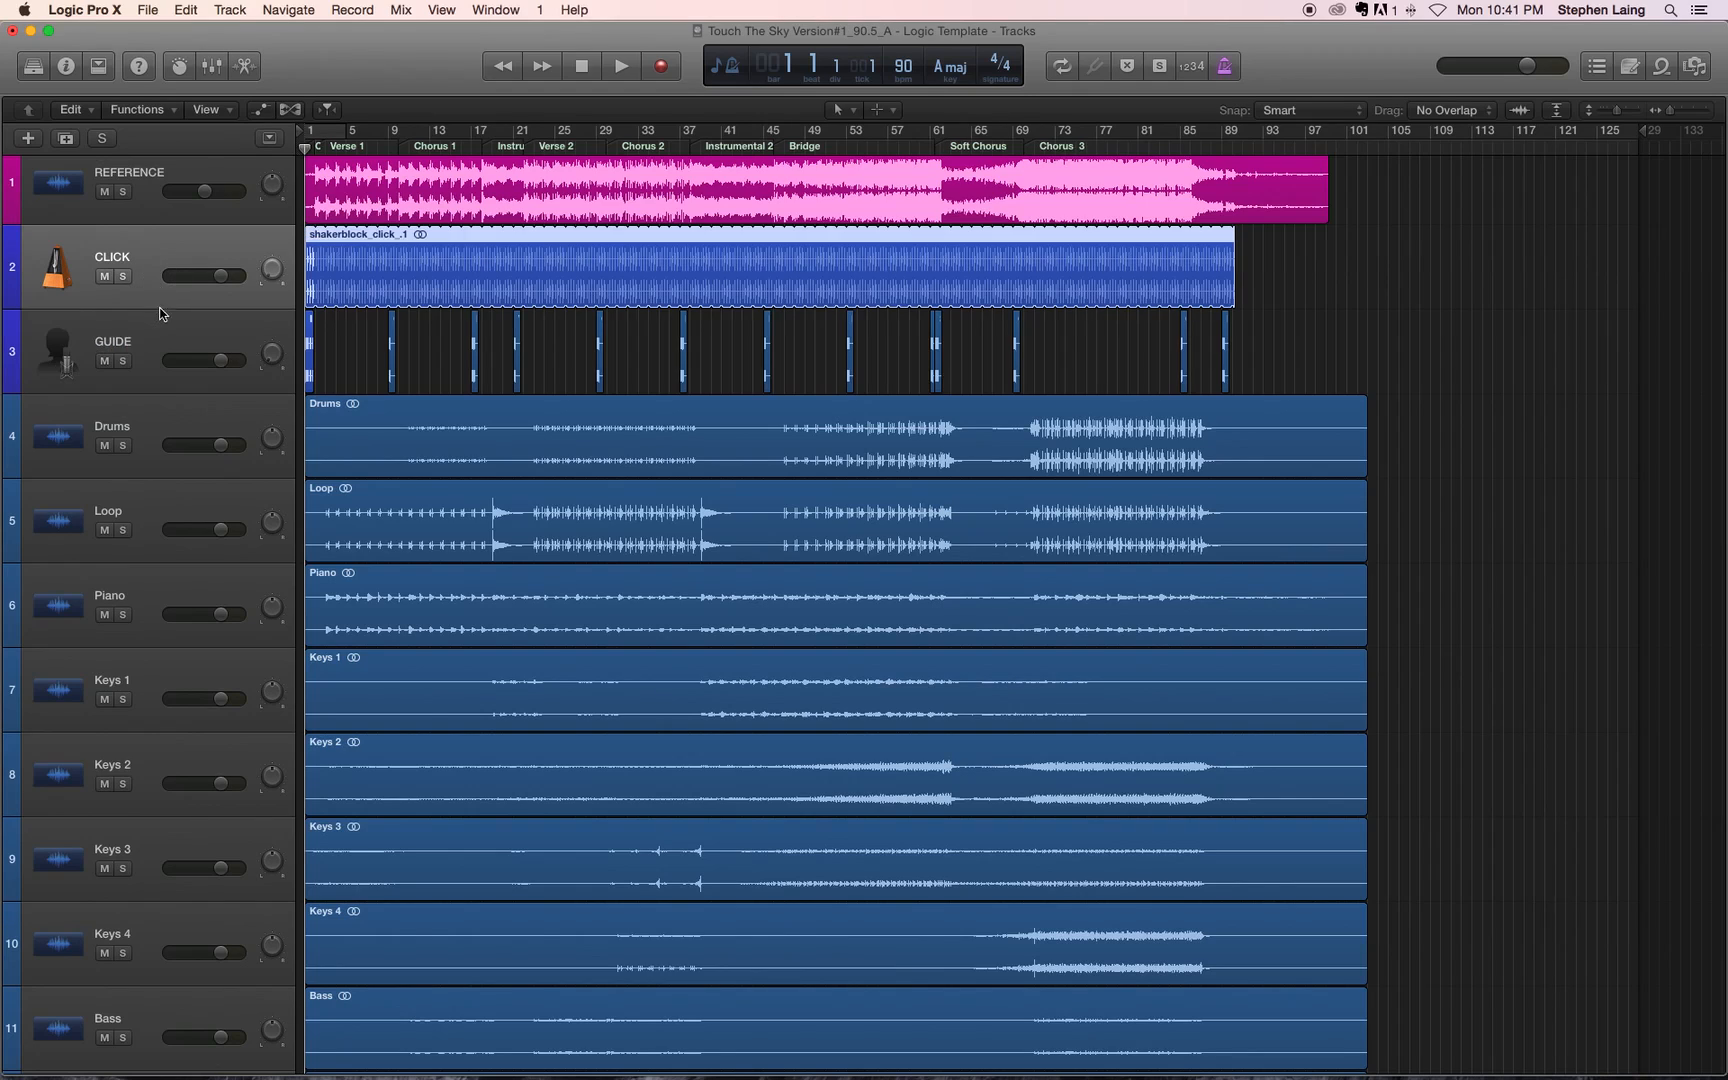
{"action": "left_click", "coordinate": [162, 373]}
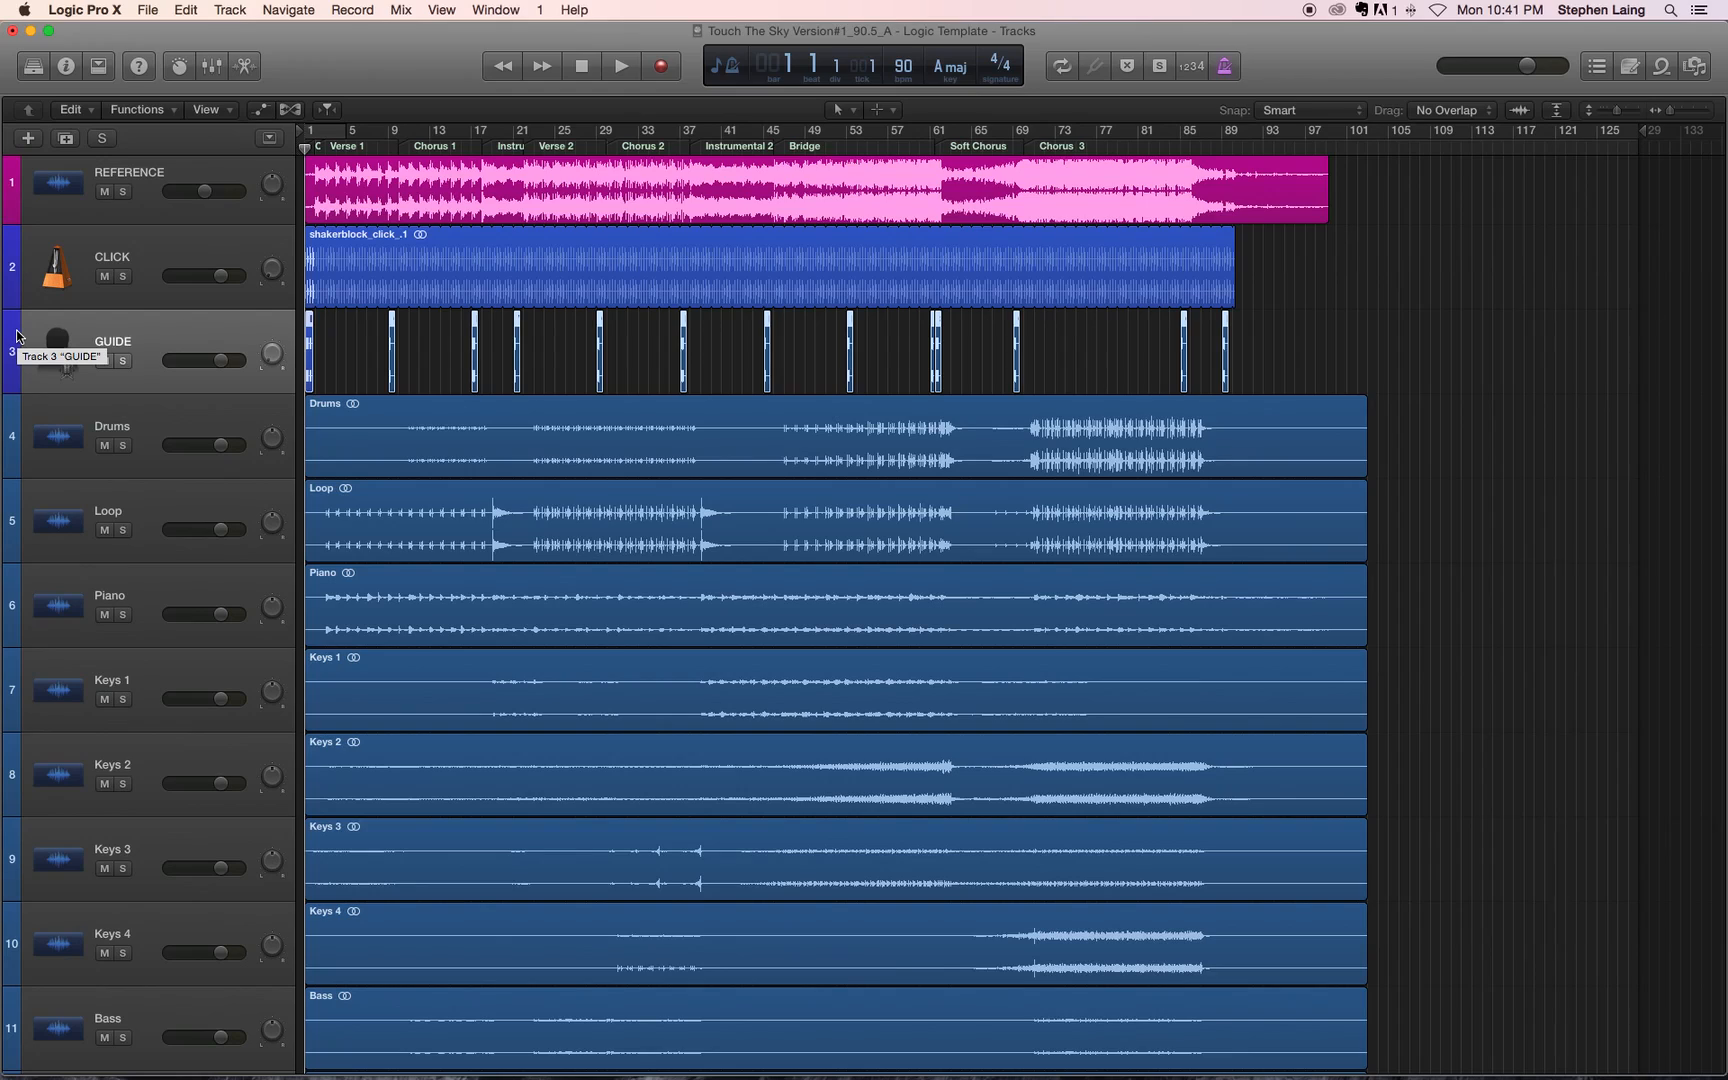
{"action": "left_click", "coordinate": [78, 287]}
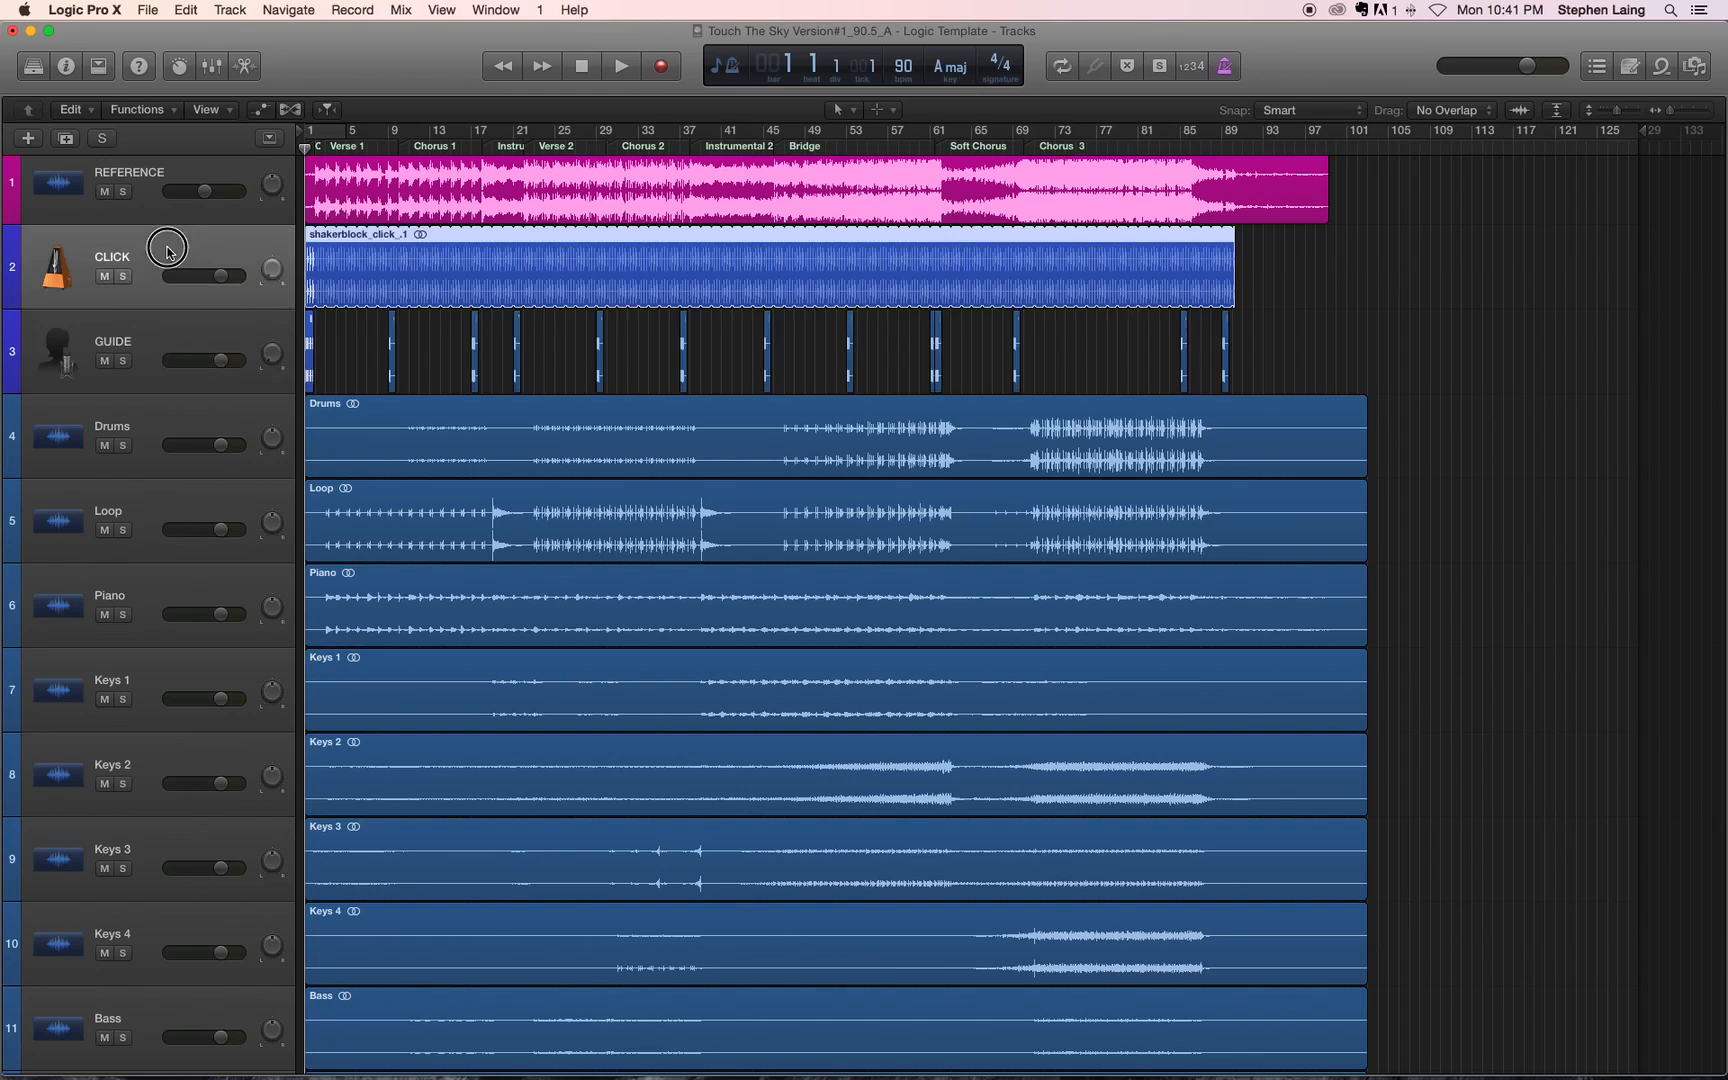
{"action": "left_click", "coordinate": [156, 378]}
{"action": "left_click", "coordinate": [162, 424]}
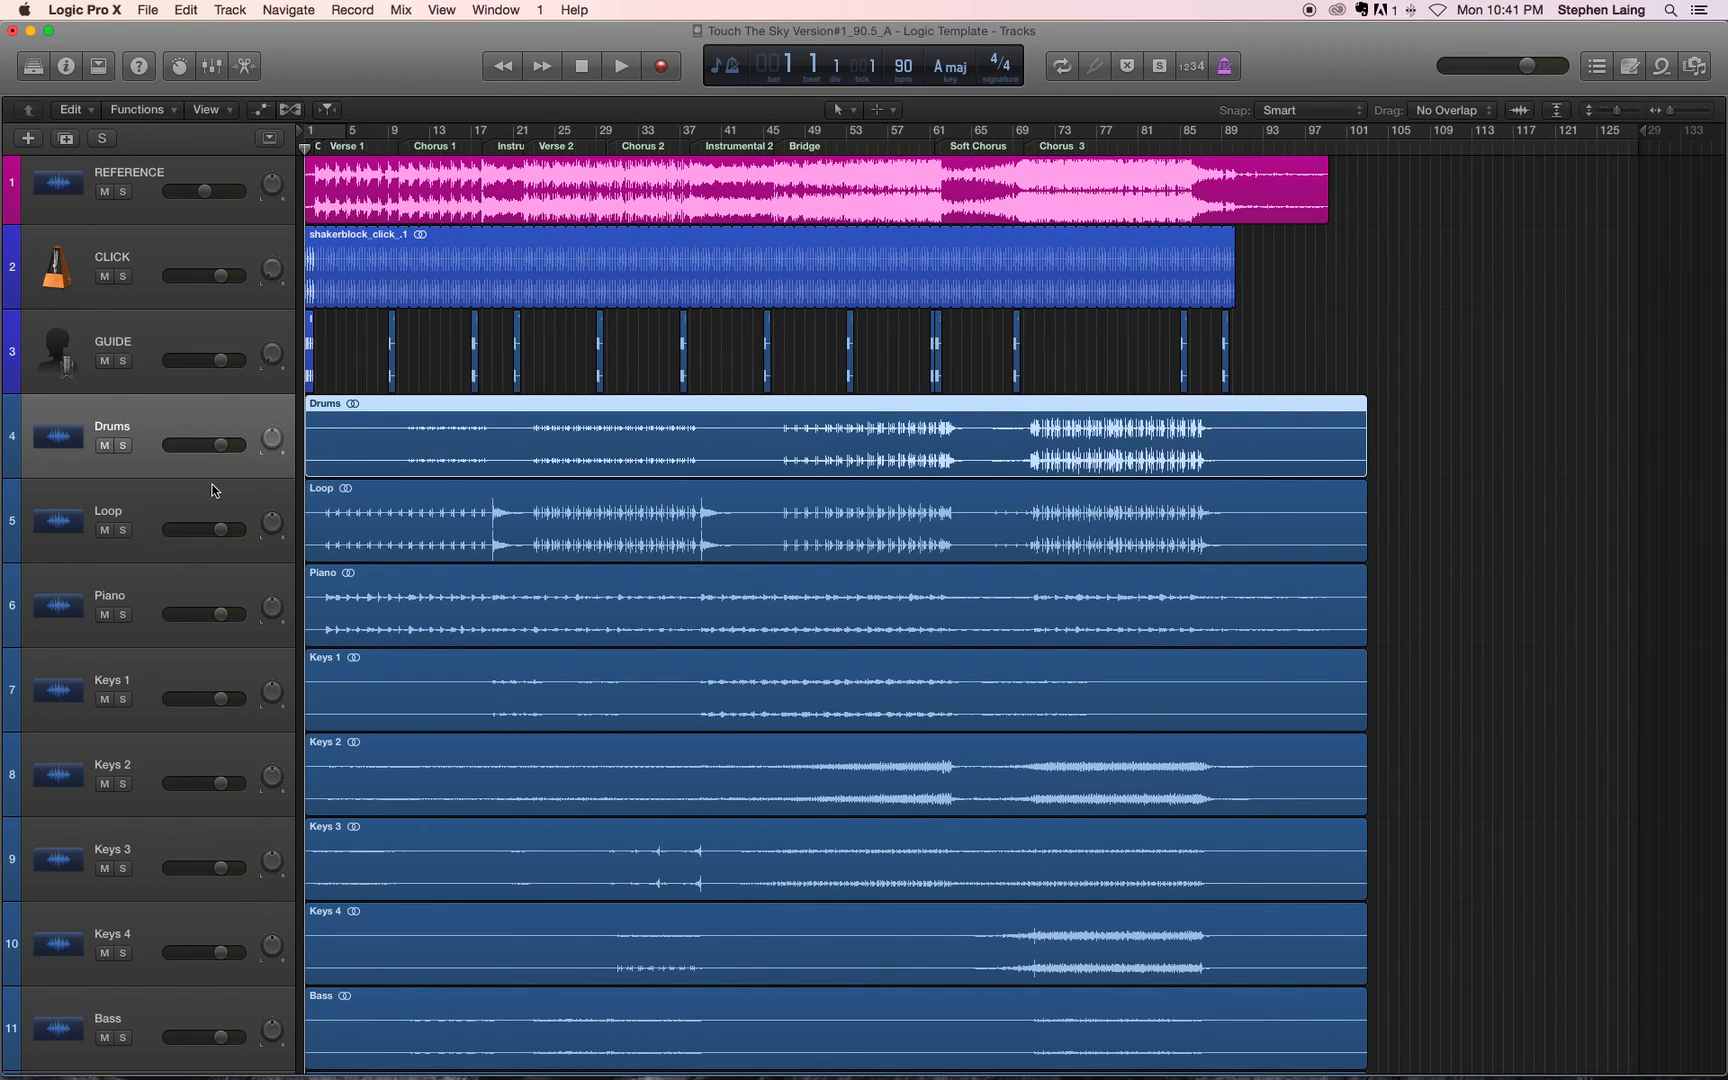
{"action": "scroll", "coordinate": [212, 485], "scroll_direction": "down", "scroll_amount": 3}
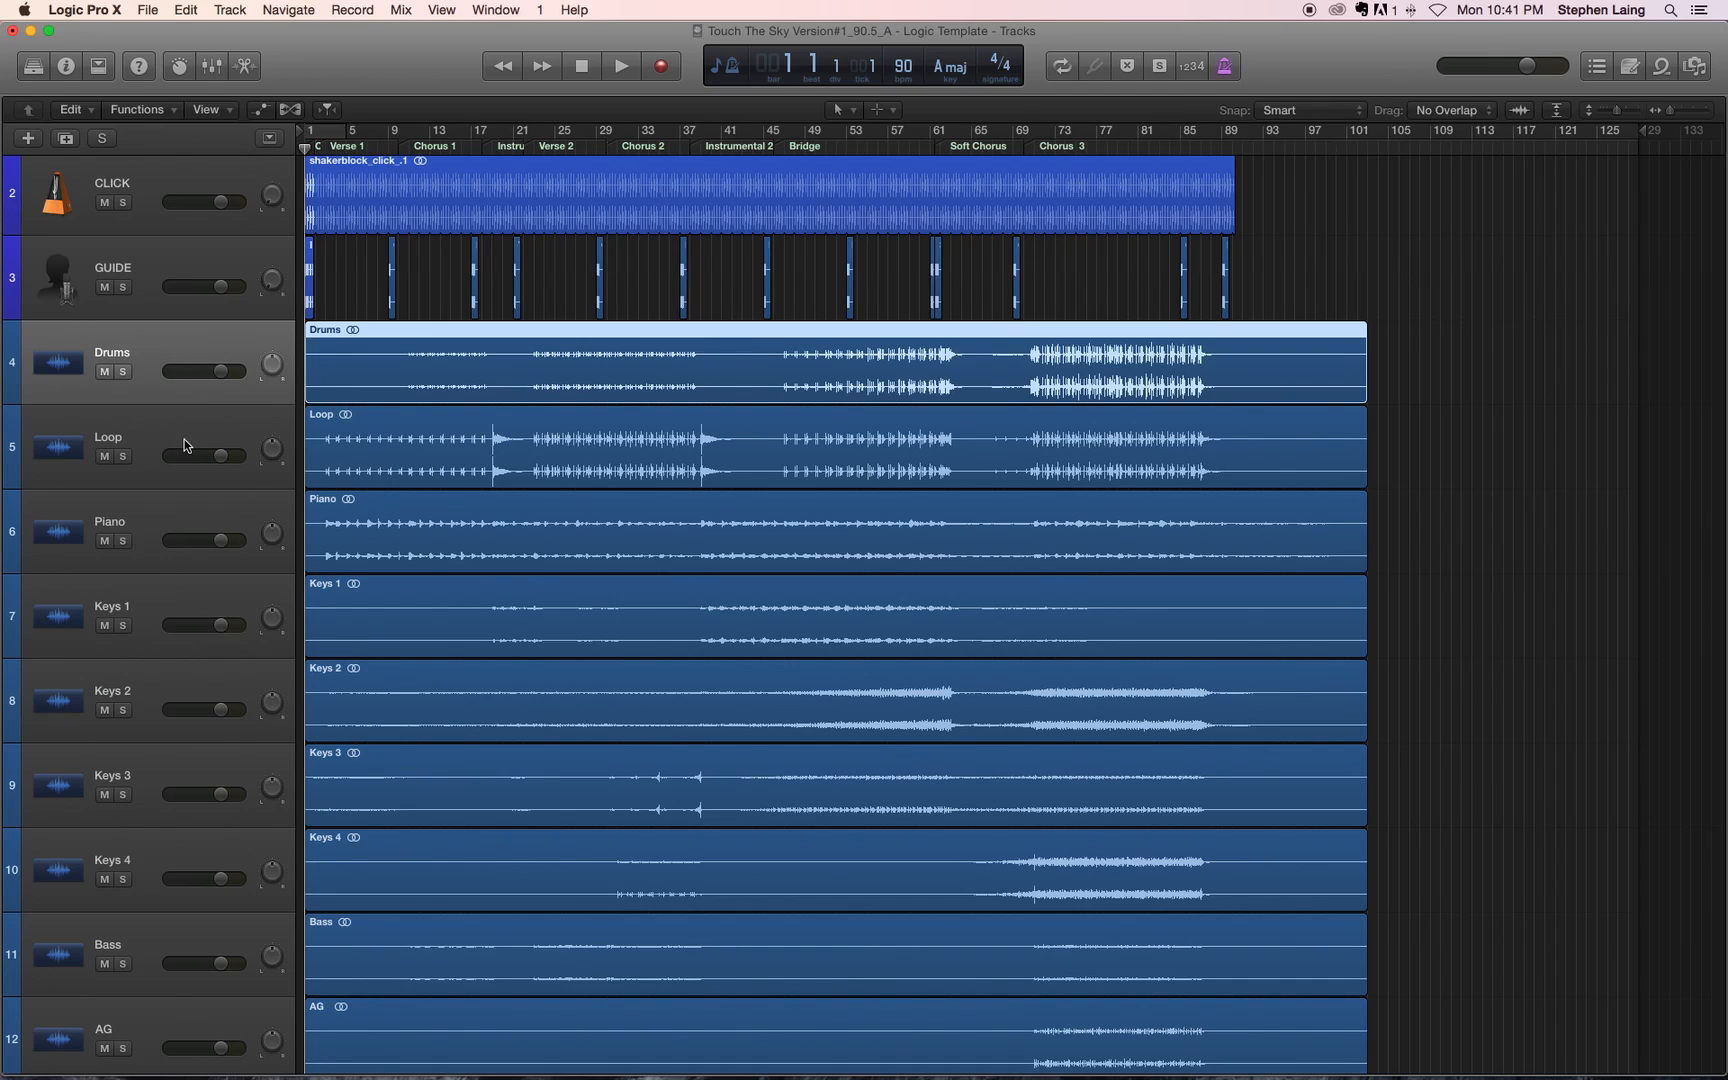
{"action": "scroll", "coordinate": [169, 558], "scroll_direction": "down", "scroll_amount": 2}
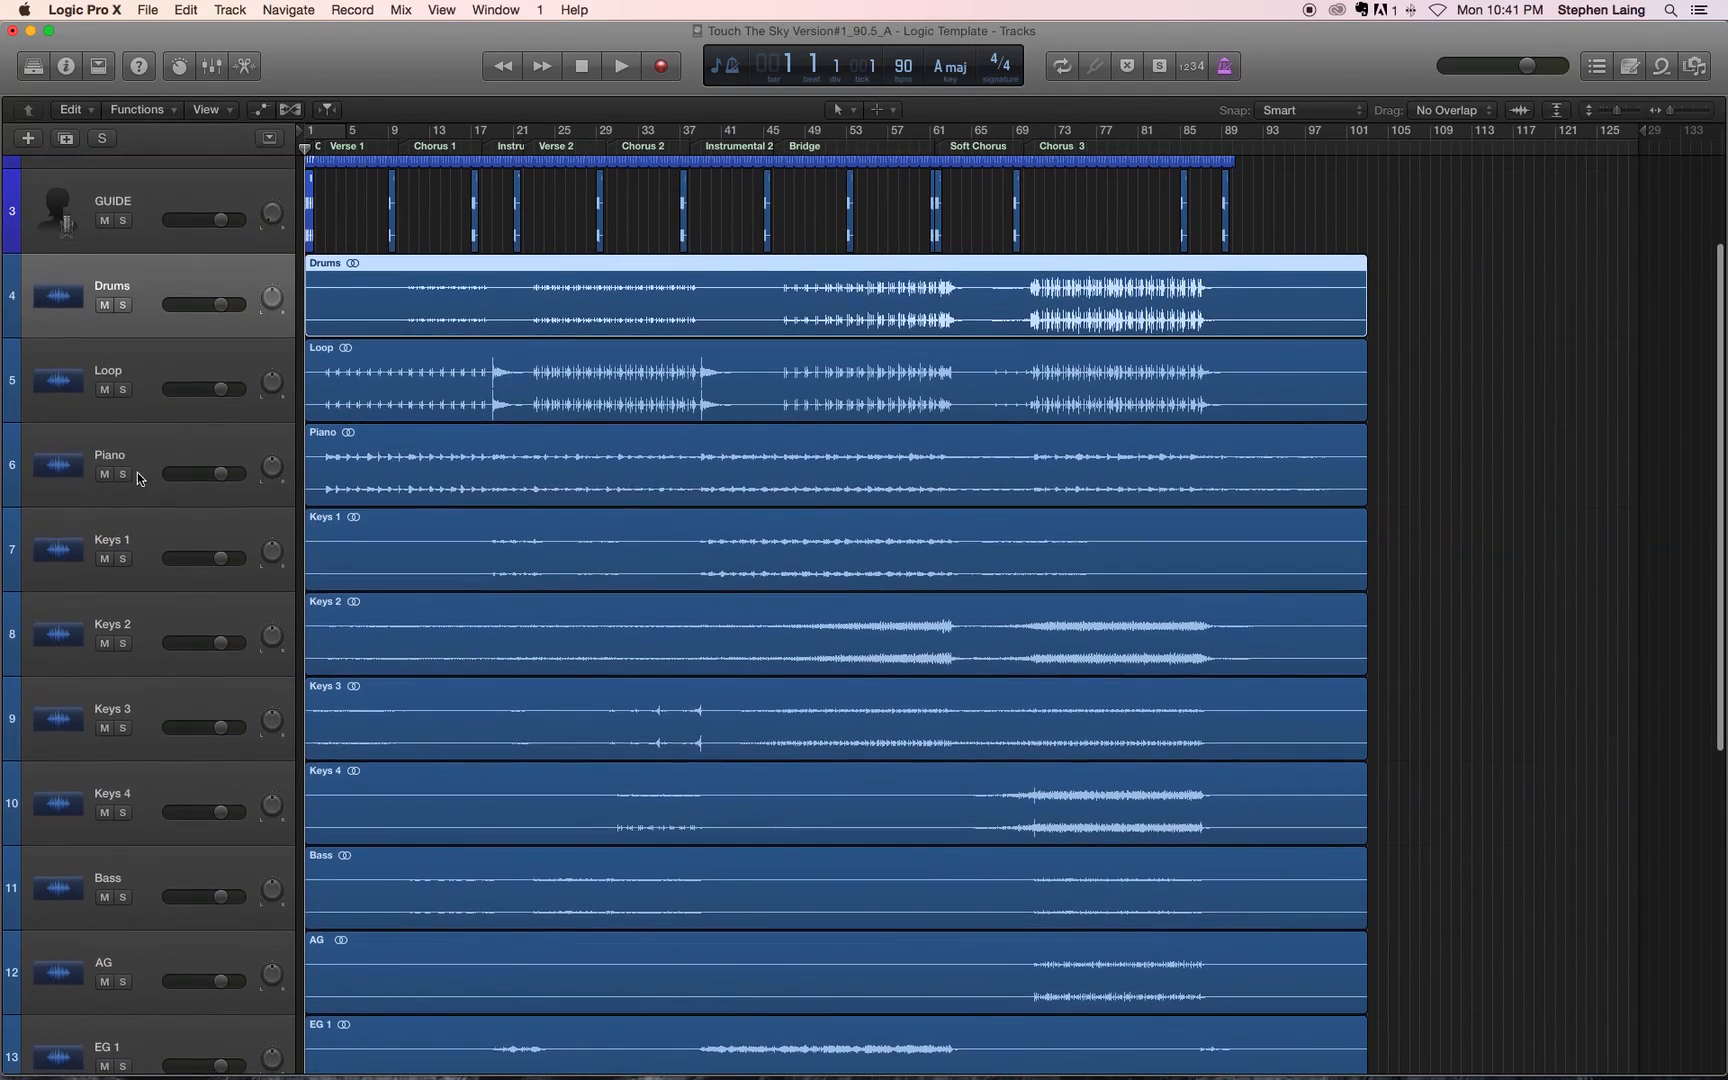
{"action": "scroll", "coordinate": [150, 715], "scroll_direction": "up", "scroll_amount": 3}
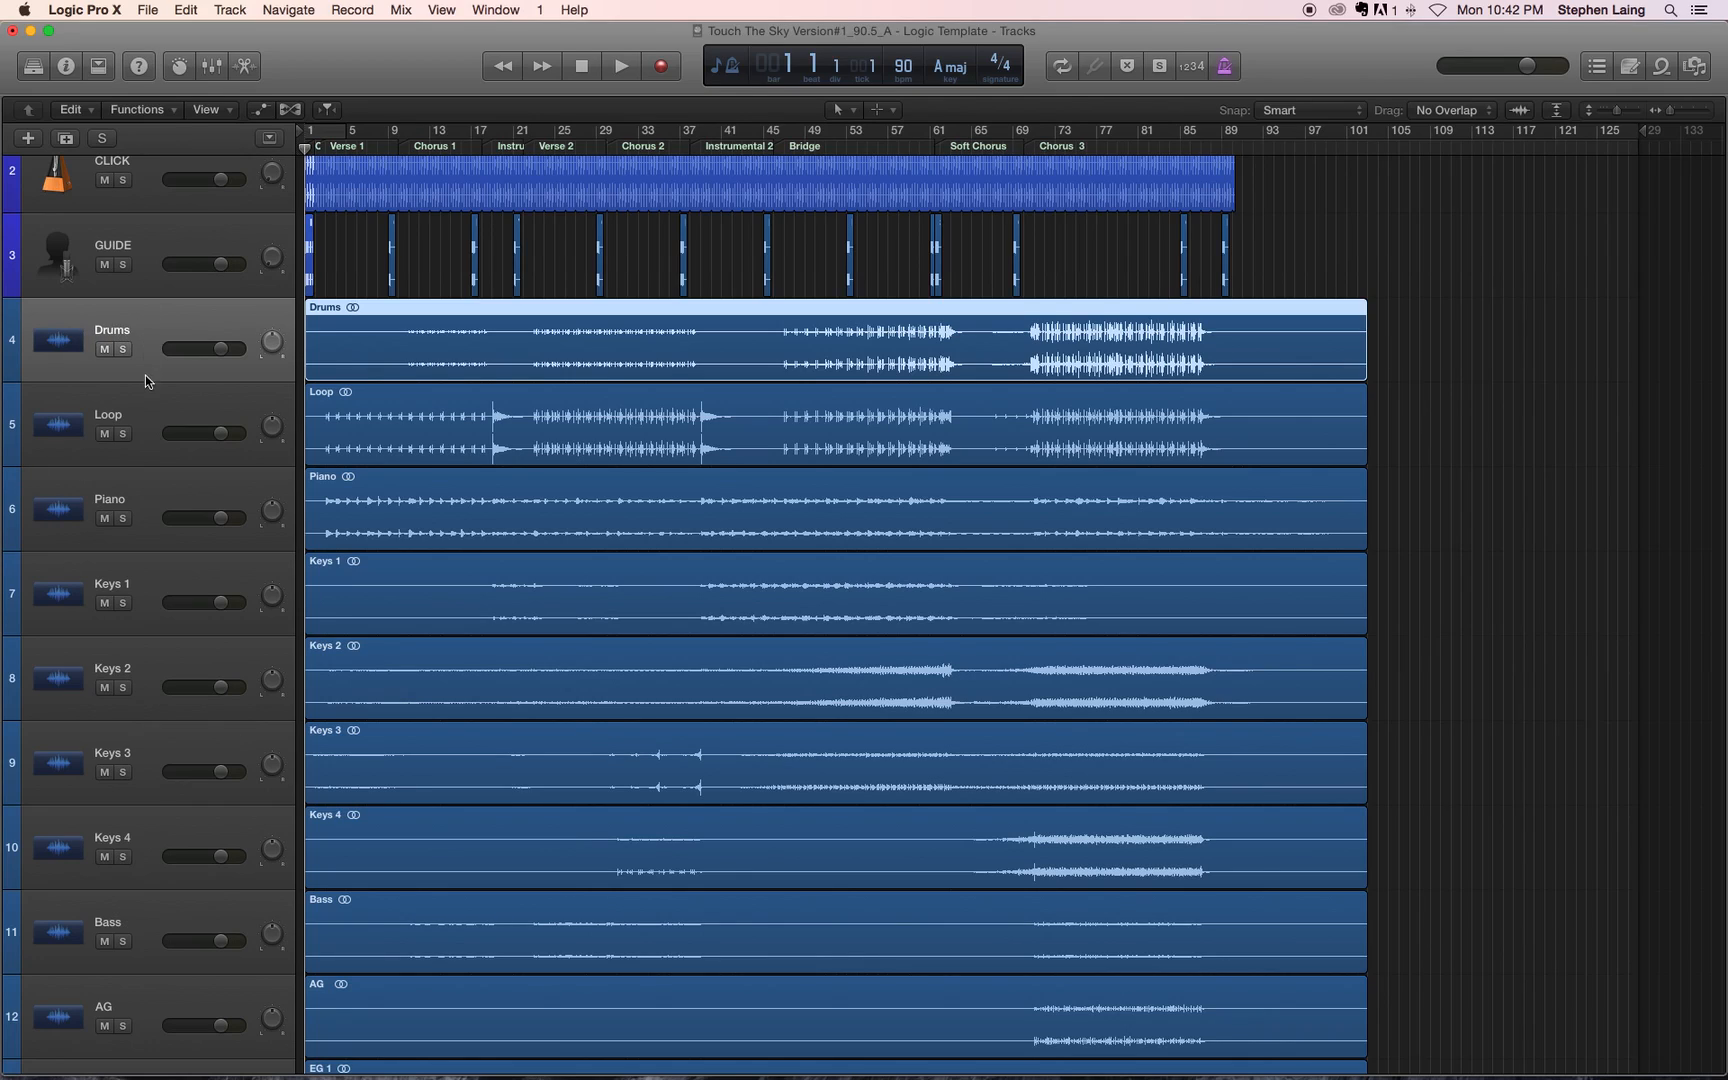
Step: Select the Drums and Loop tracks together and assign both the bright purple track color
{"action": "left_click", "coordinate": [151, 415], "text": "shift"}
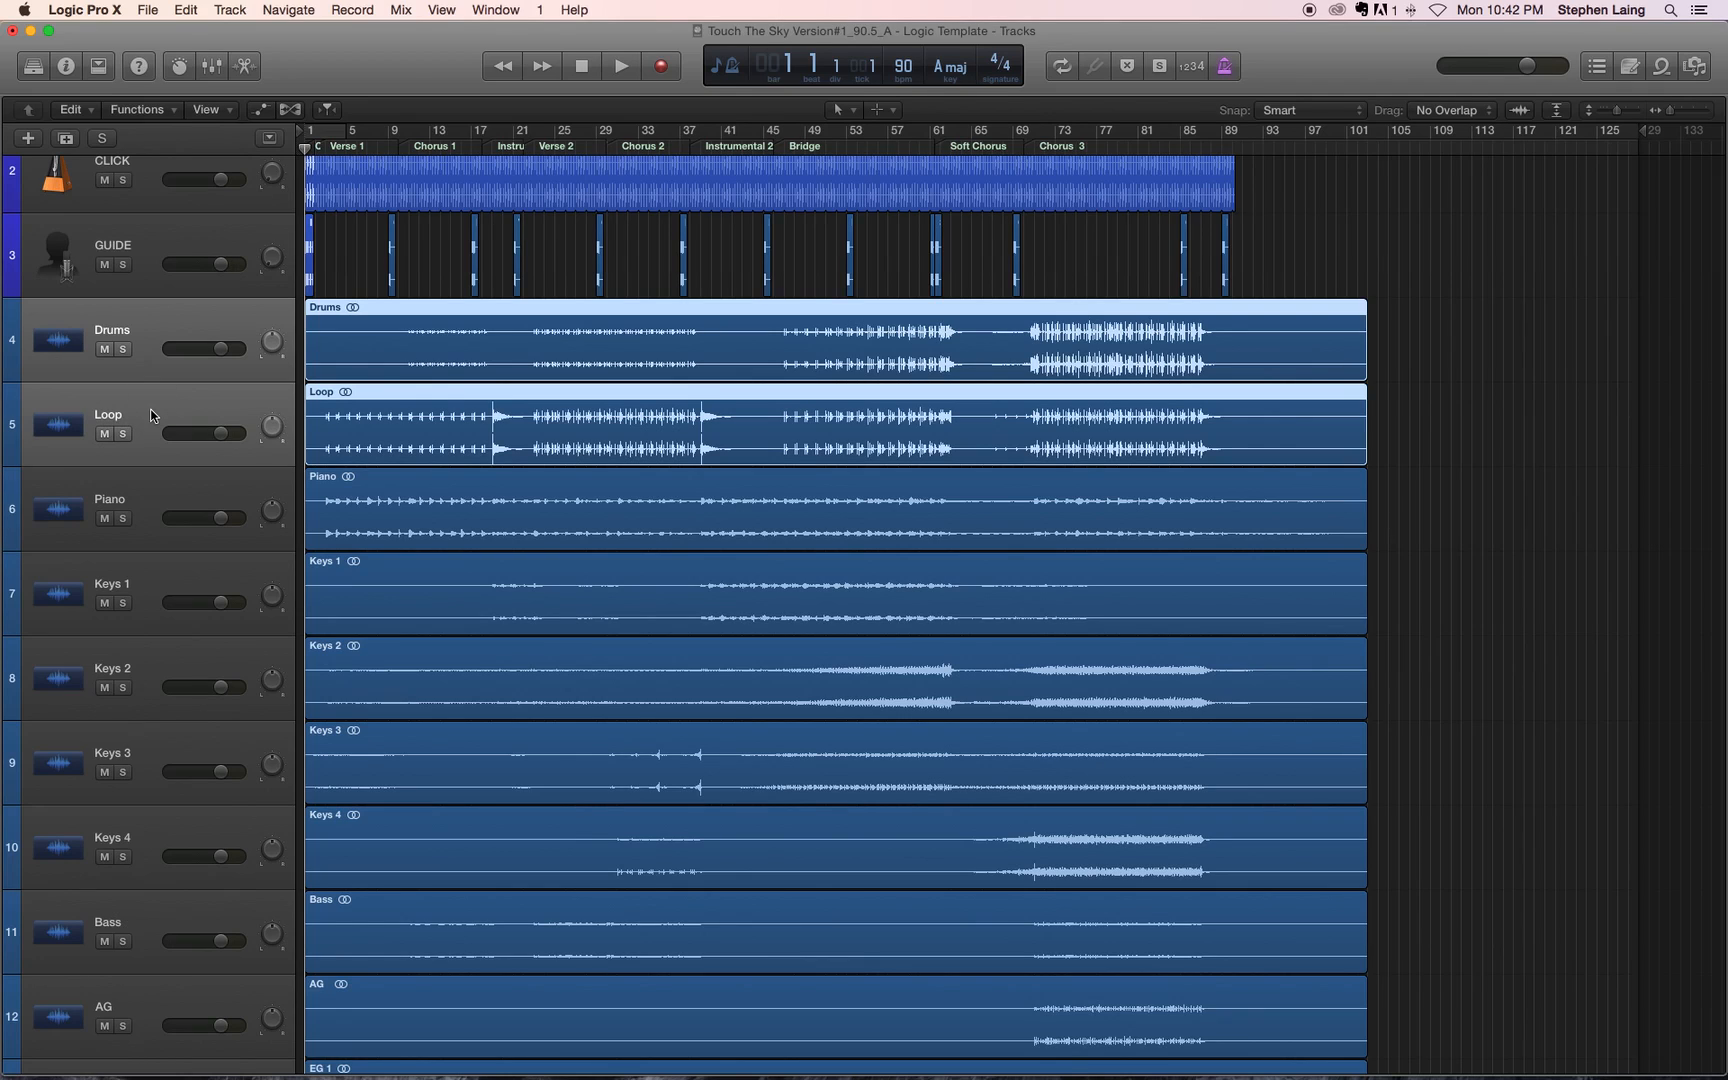
{"action": "right_click", "coordinate": [151, 410]}
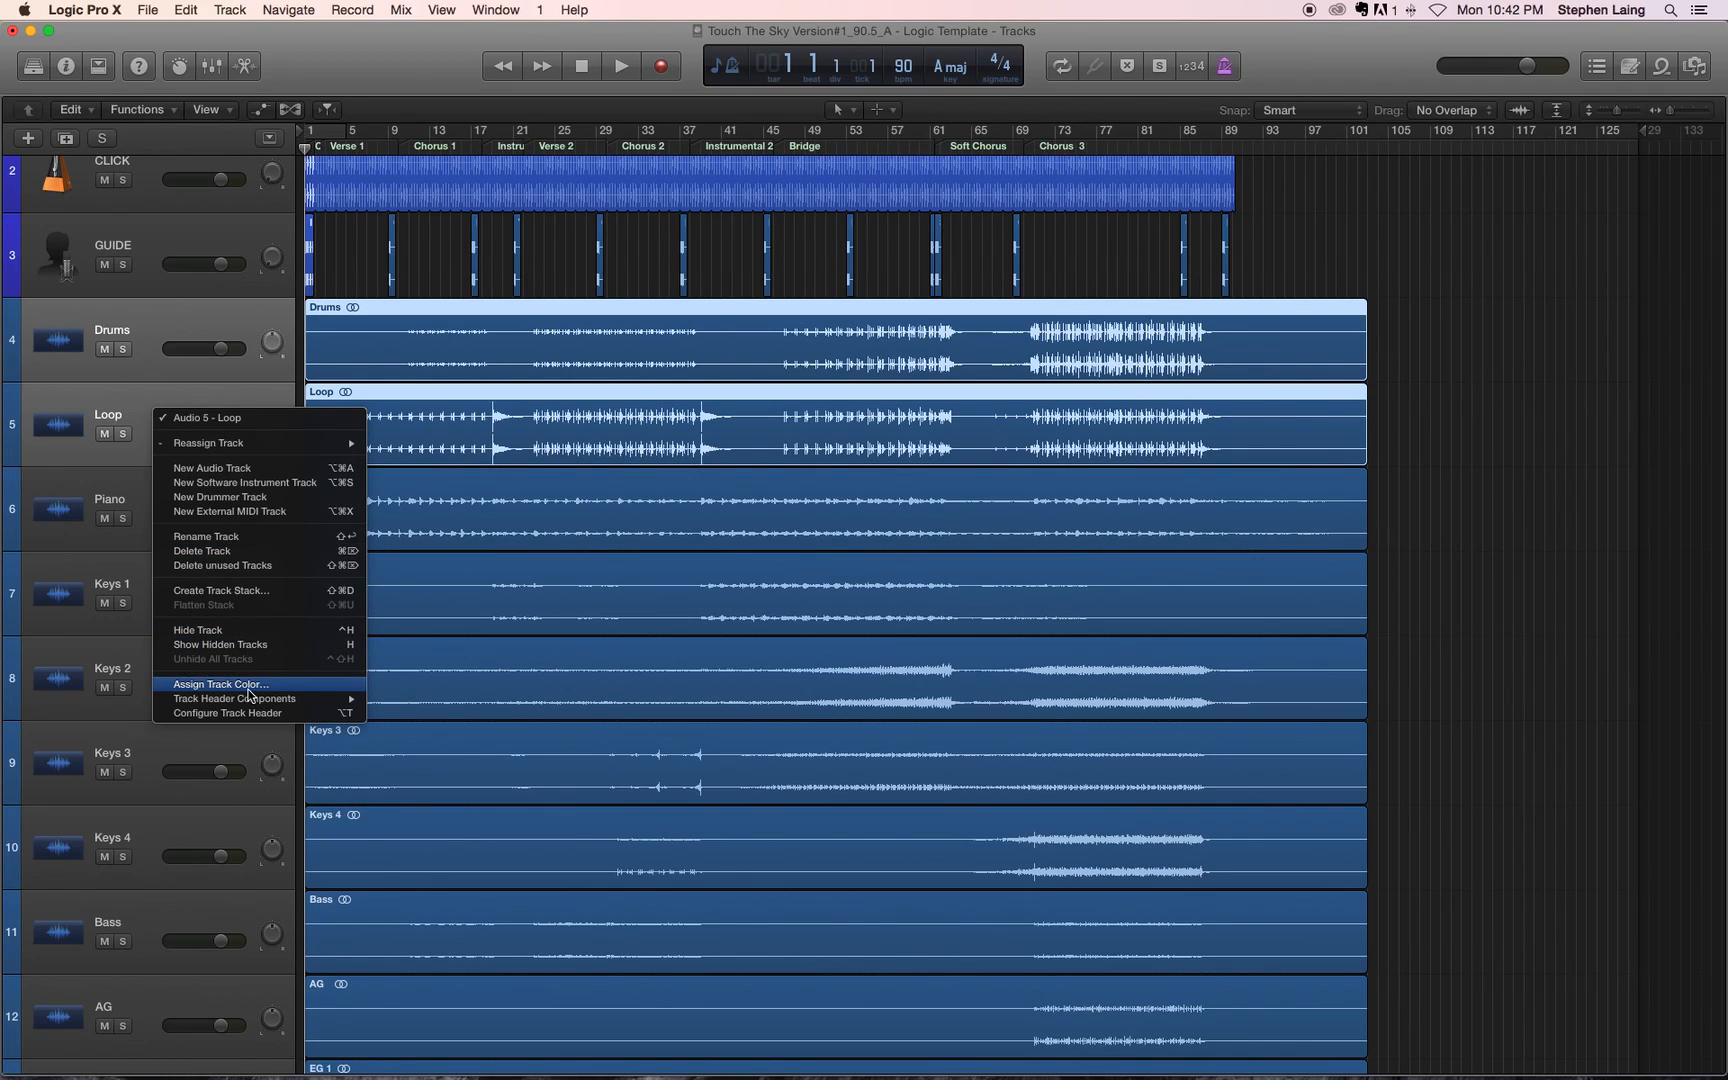
{"action": "left_click", "coordinate": [246, 684]}
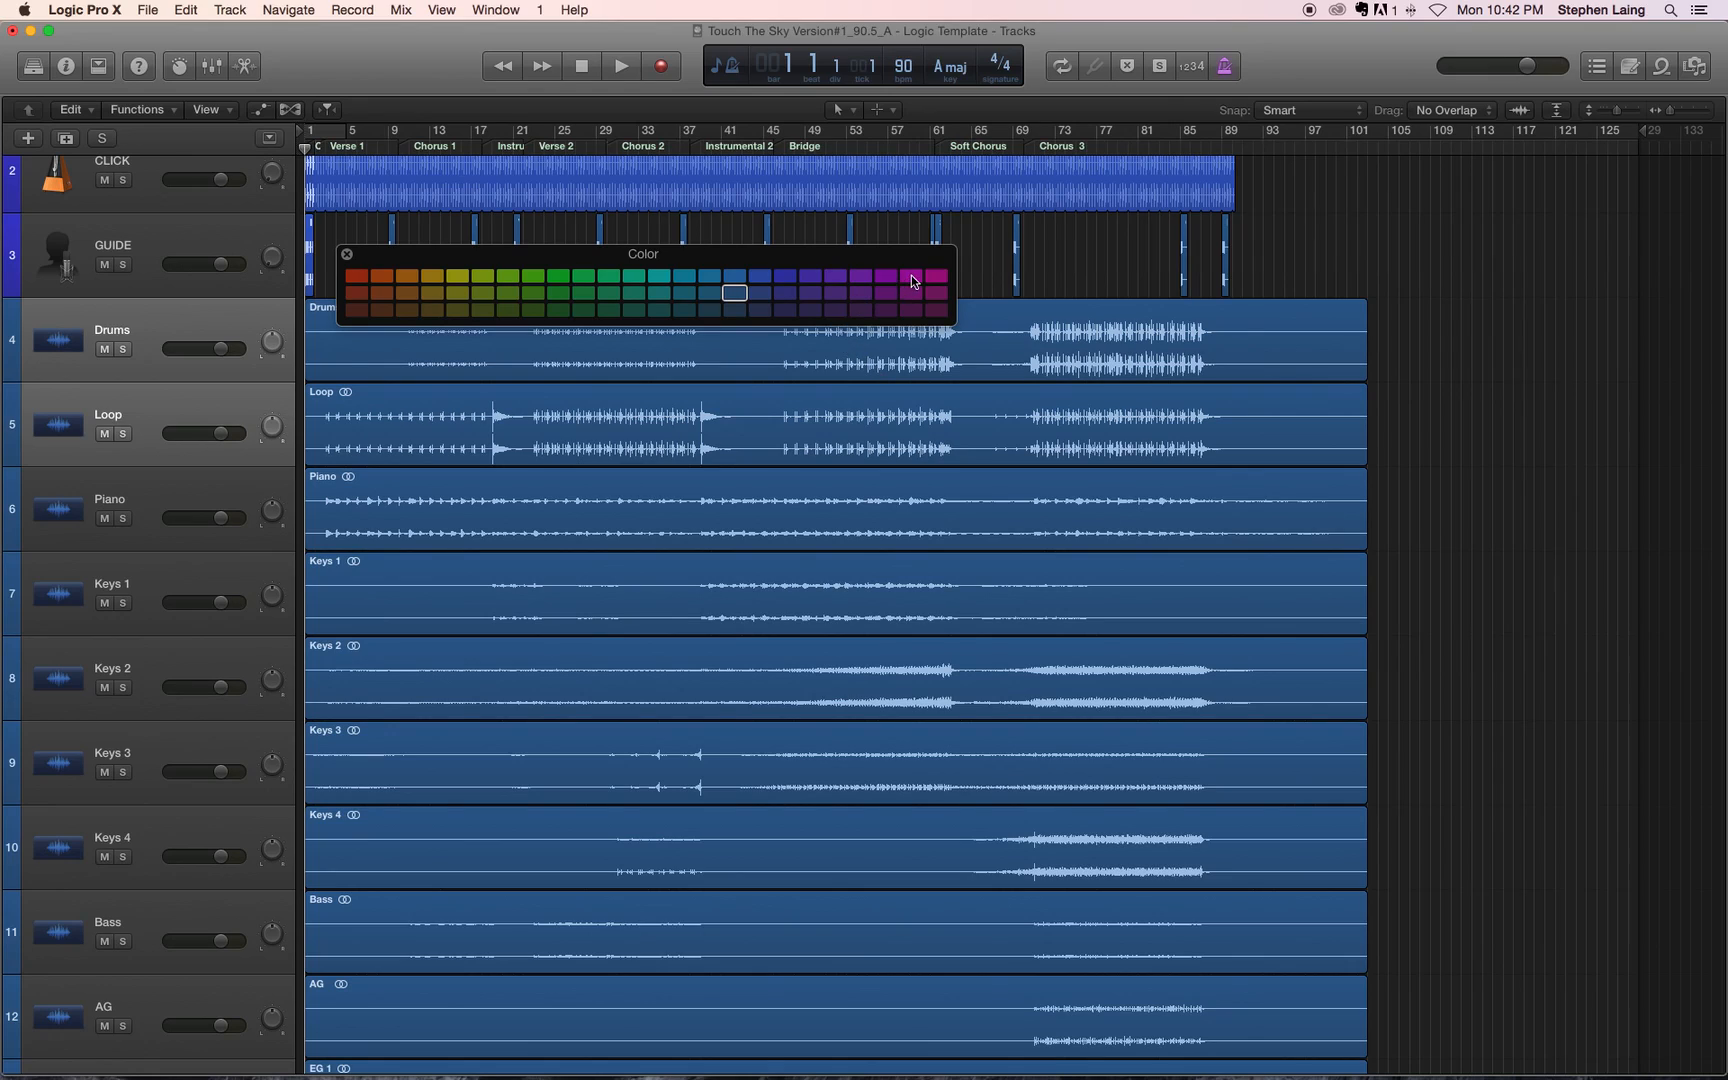
{"action": "left_click", "coordinate": [861, 276]}
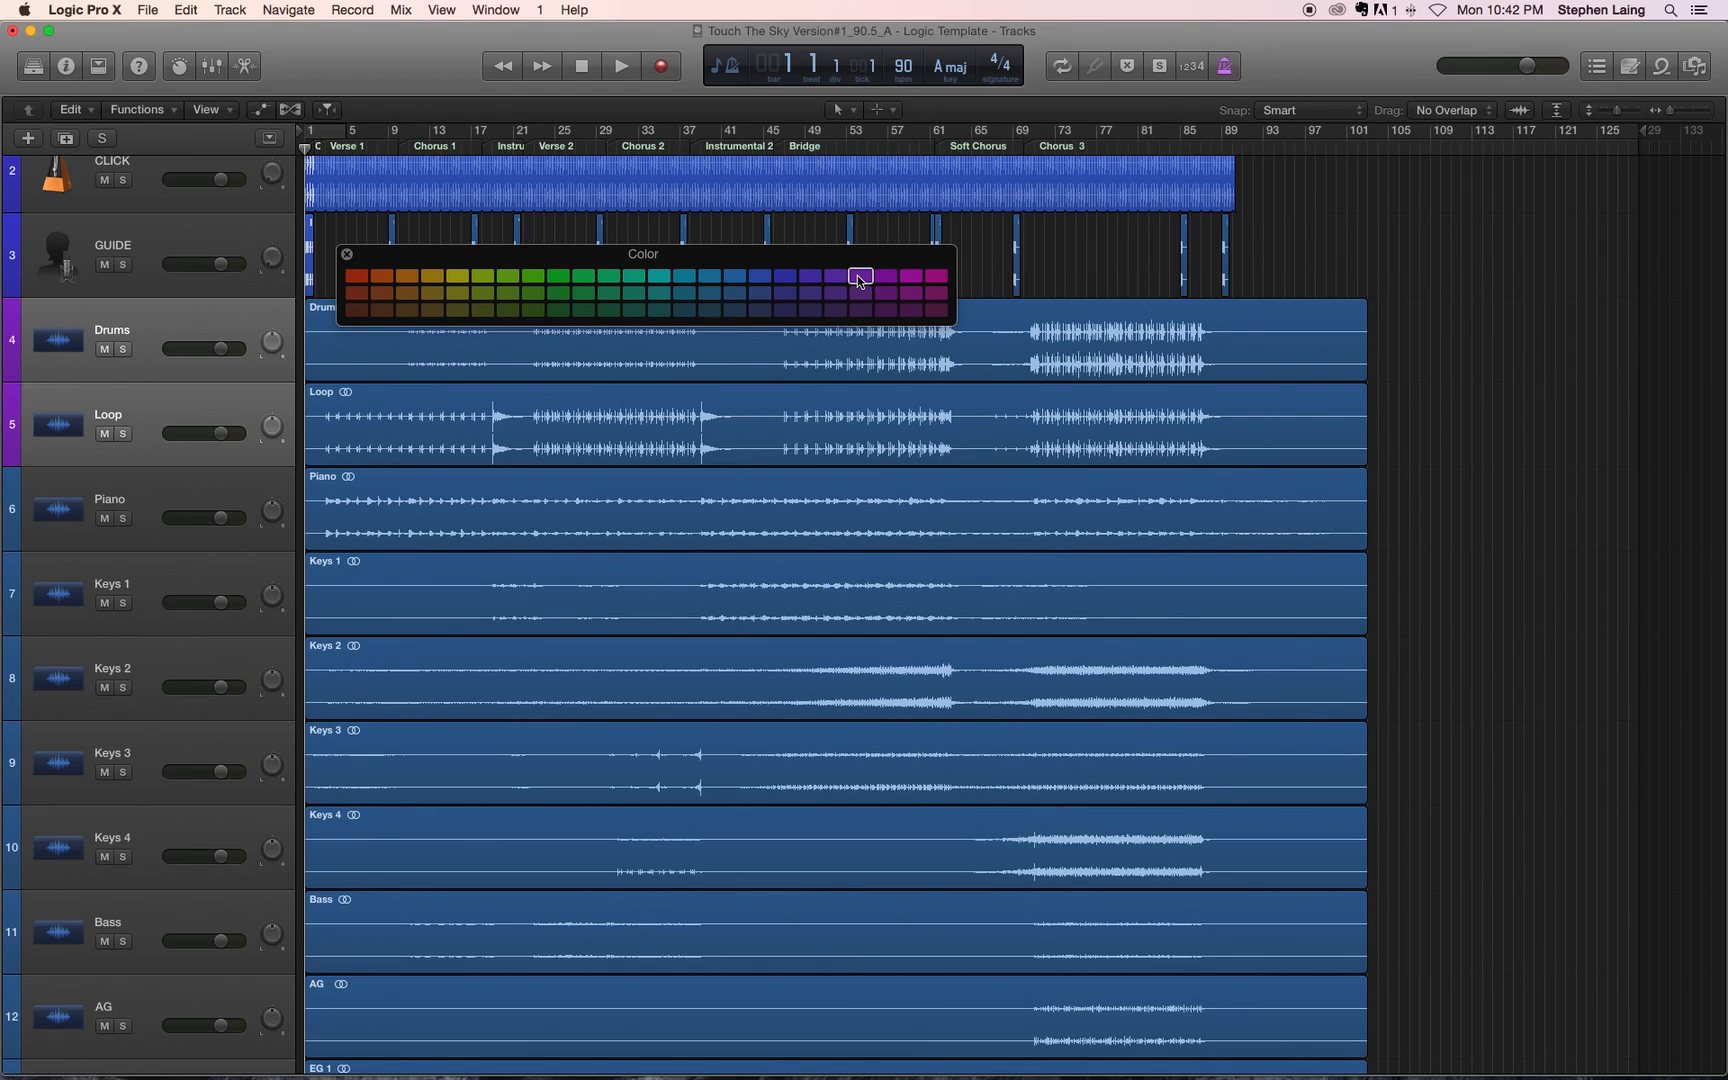
{"action": "left_click", "coordinate": [347, 254]}
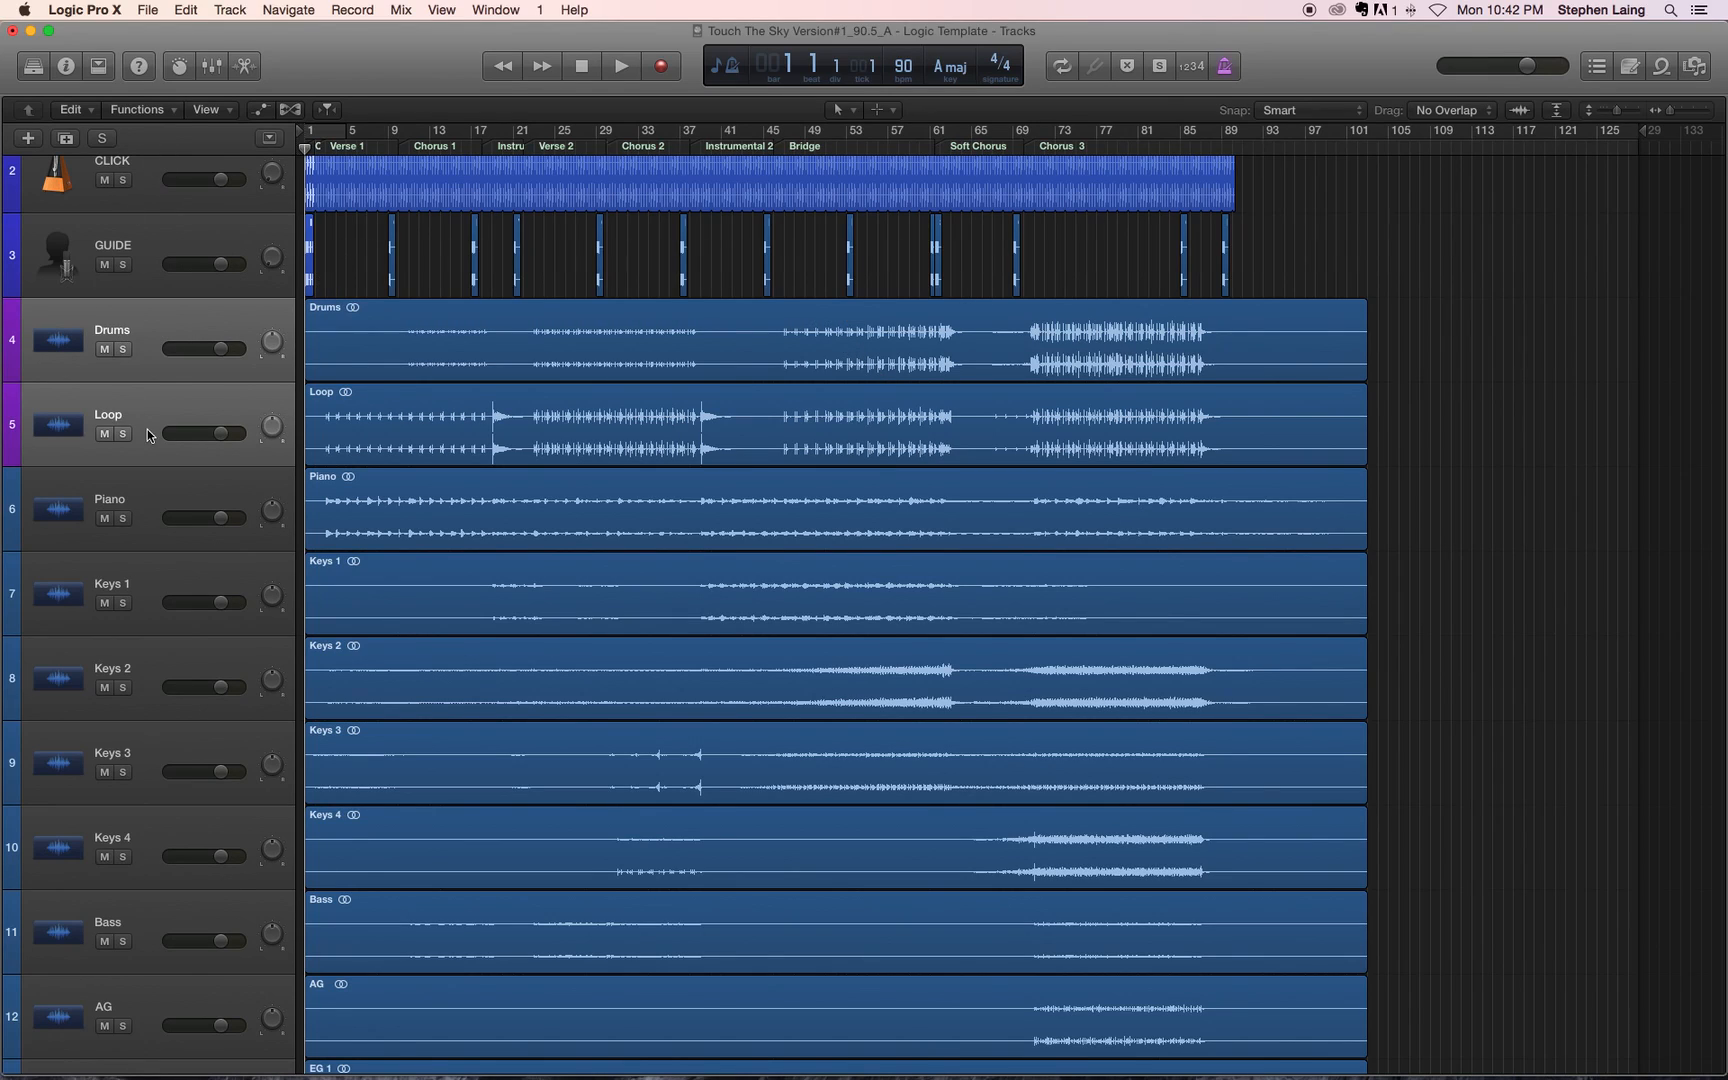
Step: Select the Piano through Keys 4 tracks and assign them the bright teal-green track color
{"action": "left_click", "coordinate": [167, 503]}
{"action": "scroll", "coordinate": [168, 503], "scroll_direction": "down", "scroll_amount": 1}
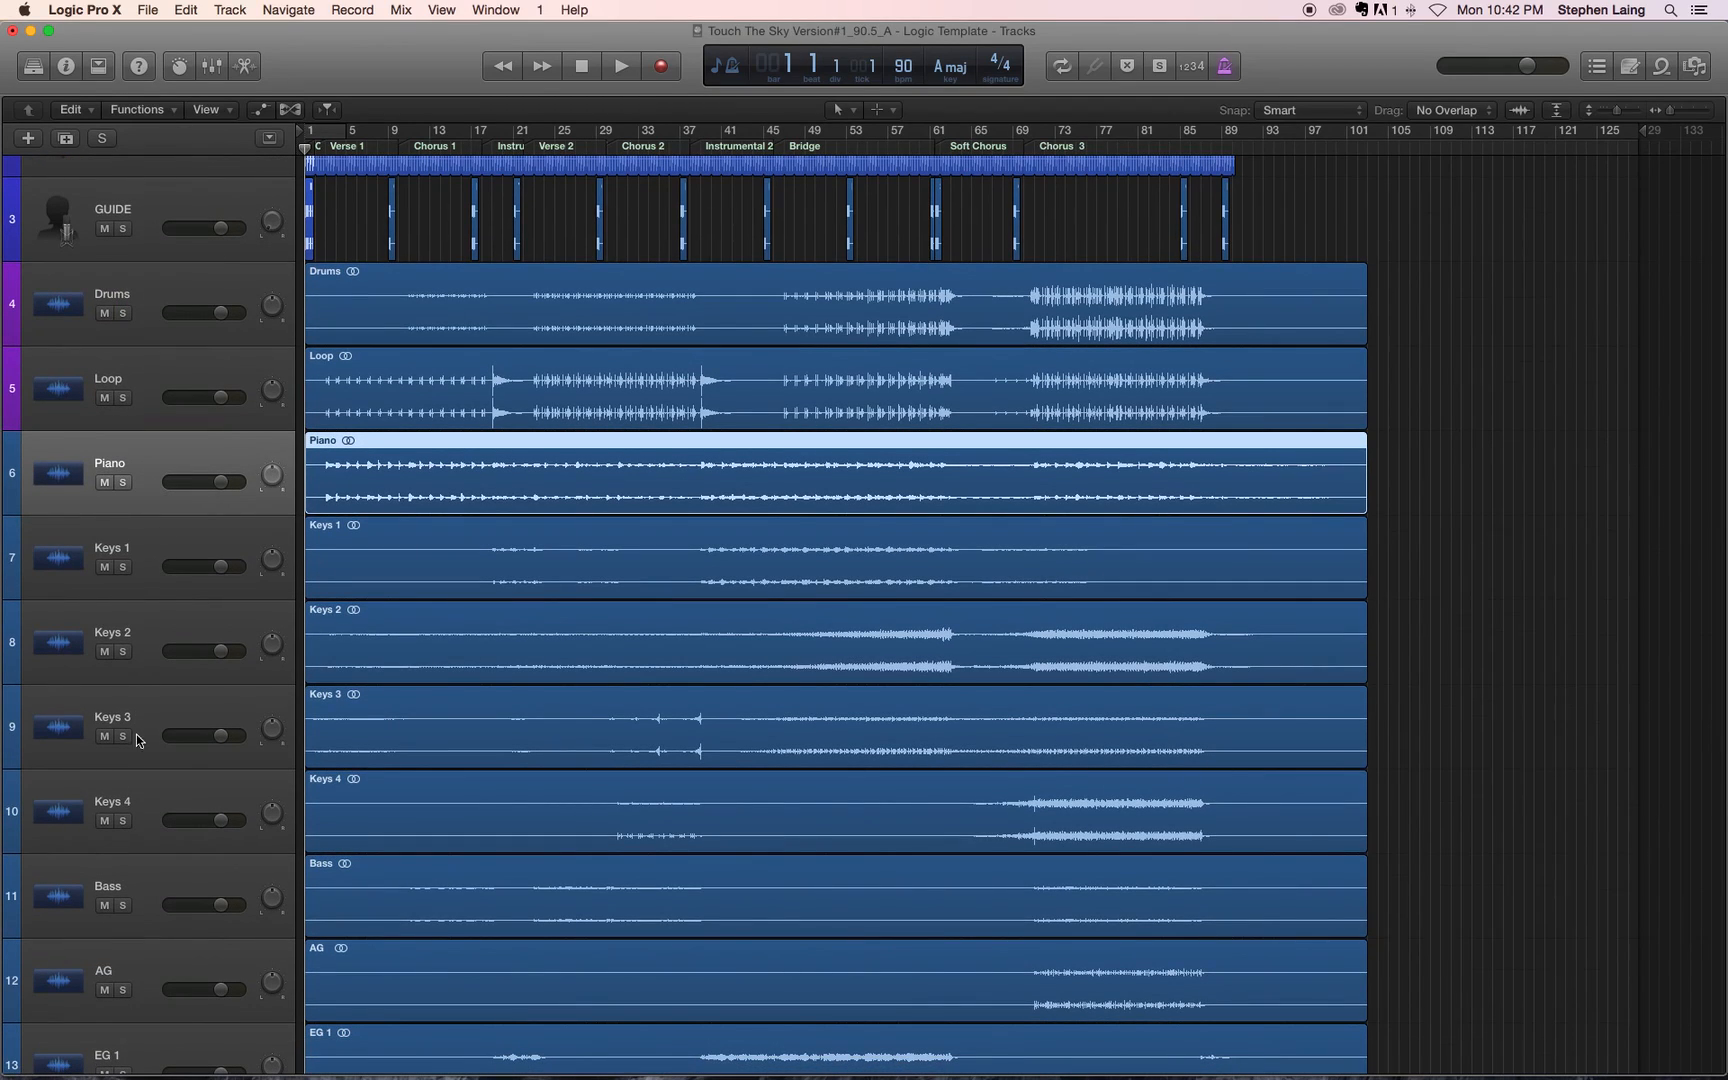
{"action": "left_click", "coordinate": [143, 786], "text": "shift"}
{"action": "right_click", "coordinate": [148, 453]}
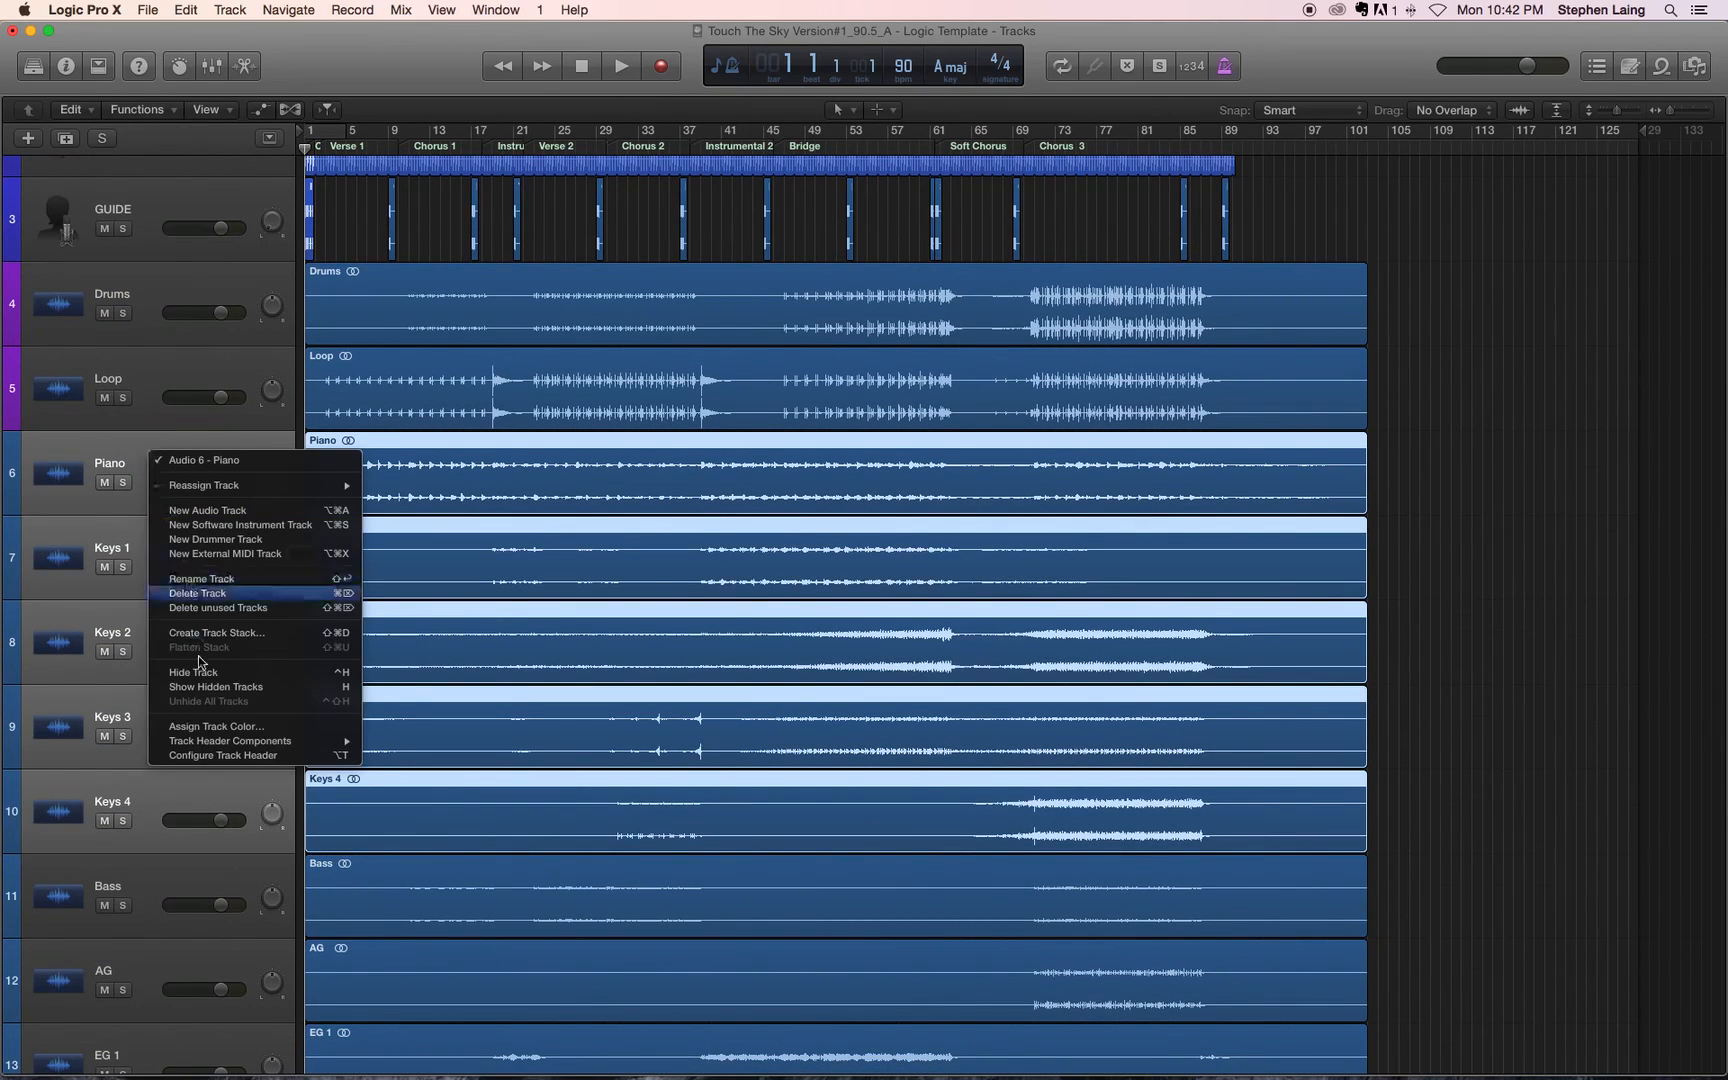
{"action": "left_click", "coordinate": [212, 722]}
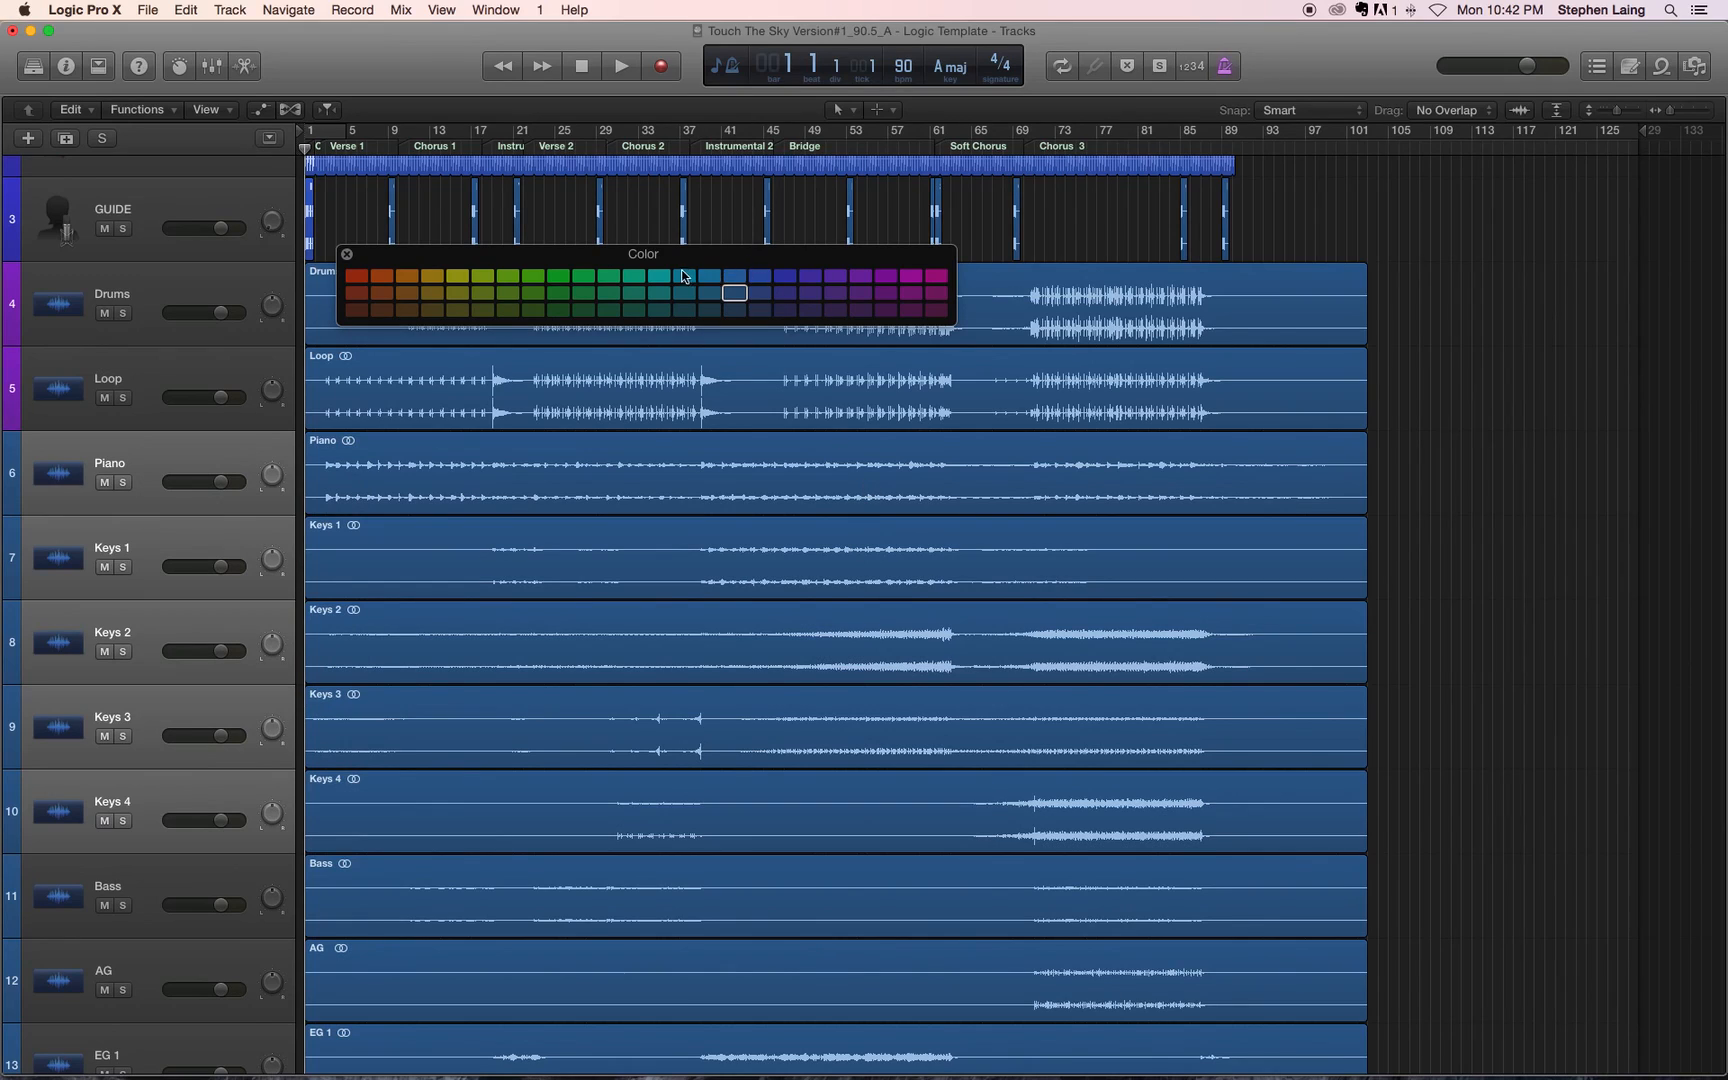
{"action": "left_click", "coordinate": [635, 277]}
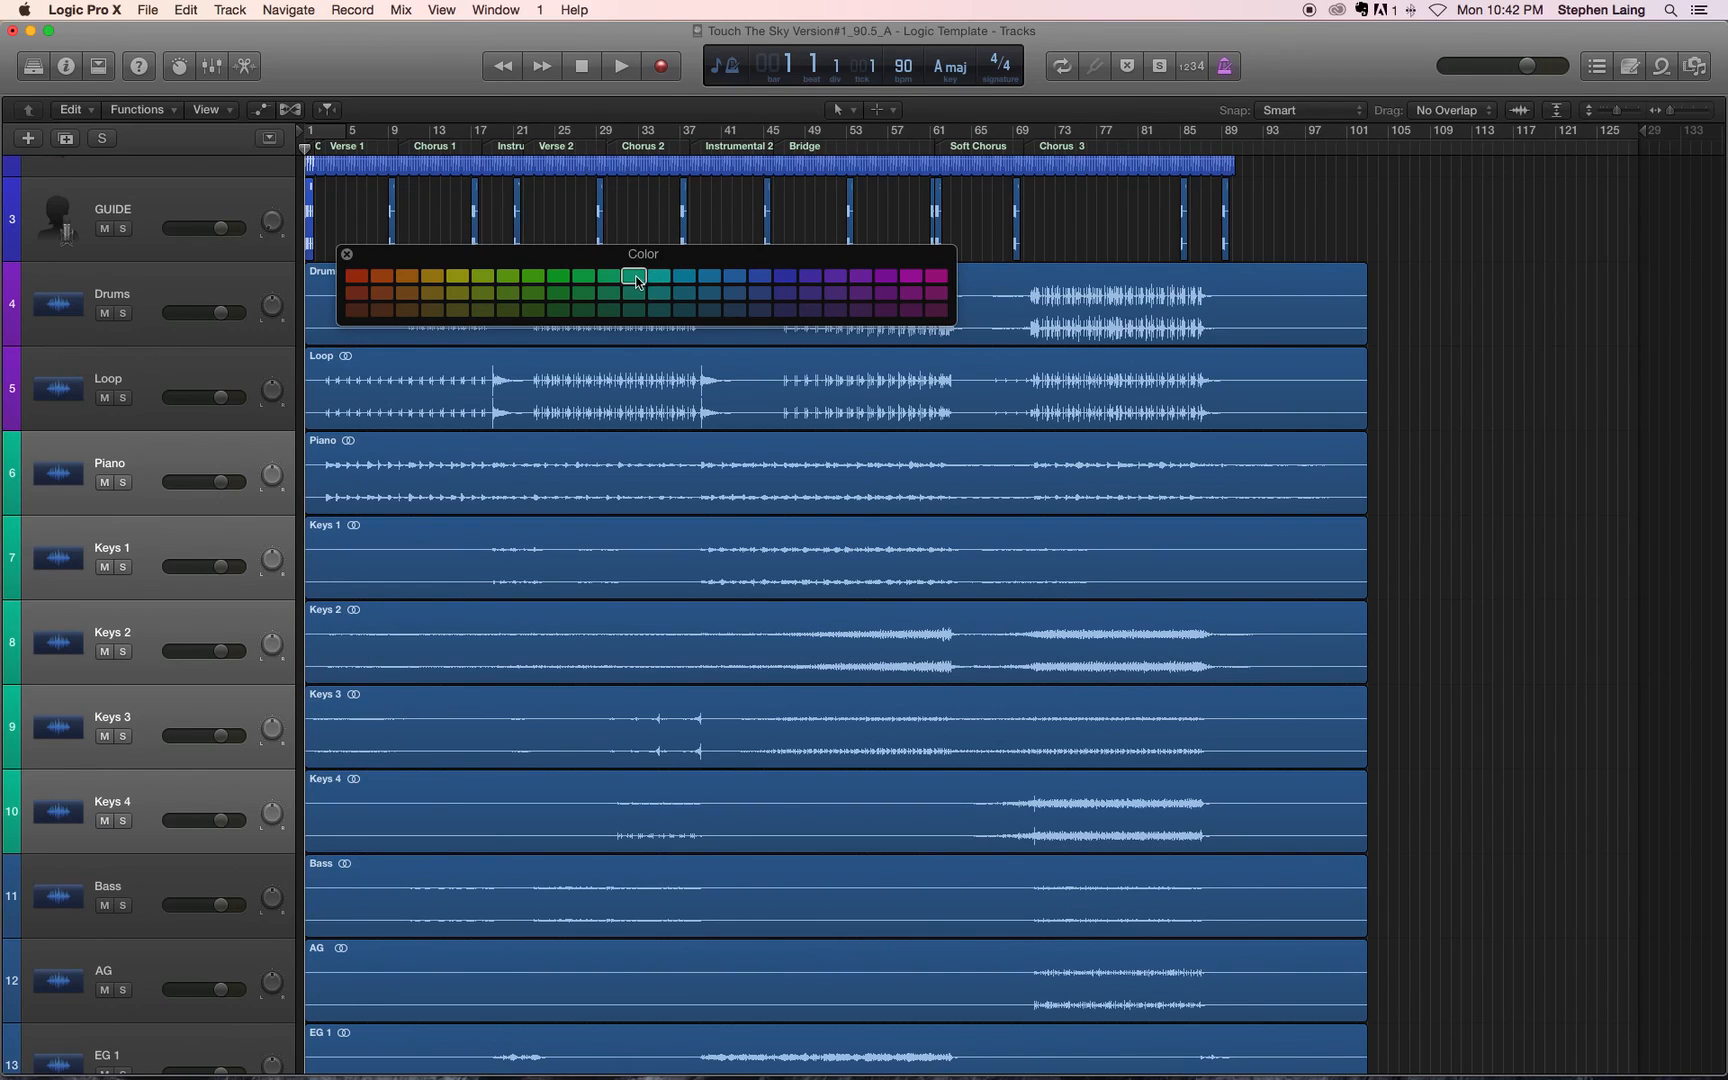
{"action": "left_click", "coordinate": [347, 254]}
Step: Select the Bass through EG 3 tracks and assign them the bright yellow track color
{"action": "scroll", "coordinate": [89, 435], "scroll_direction": "down", "scroll_amount": 10}
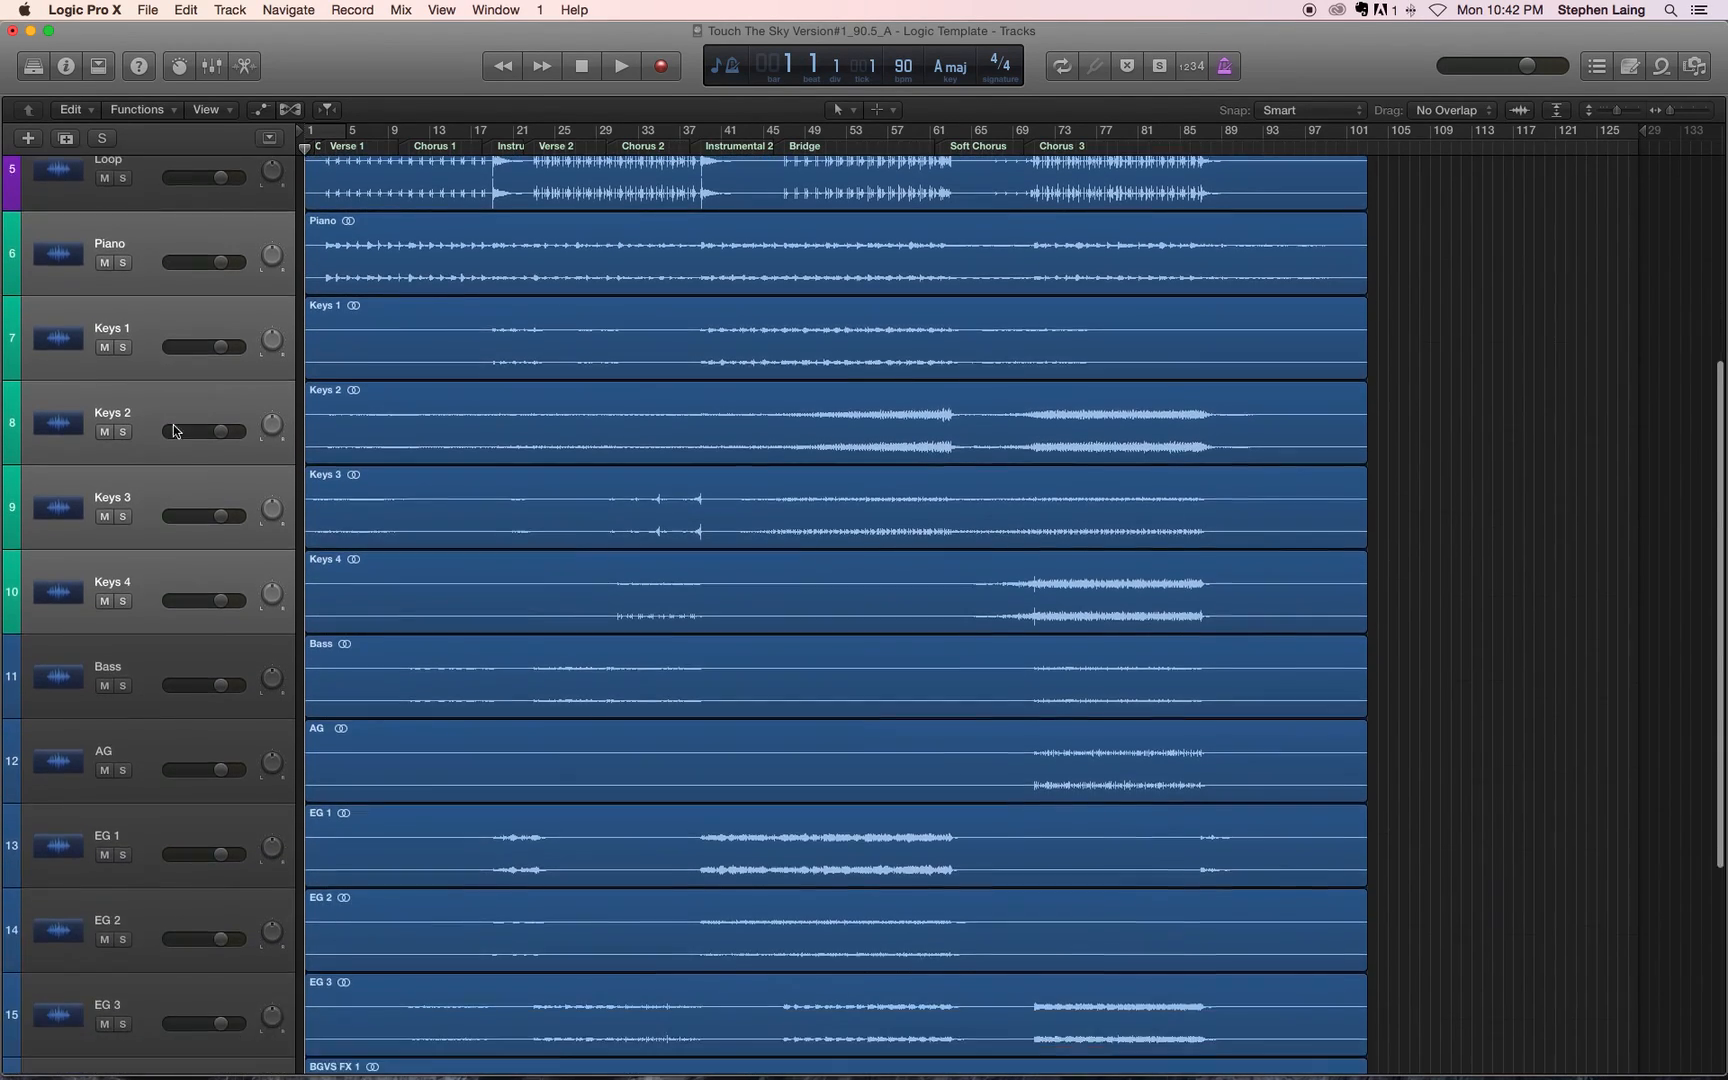
{"action": "left_click", "coordinate": [178, 420]}
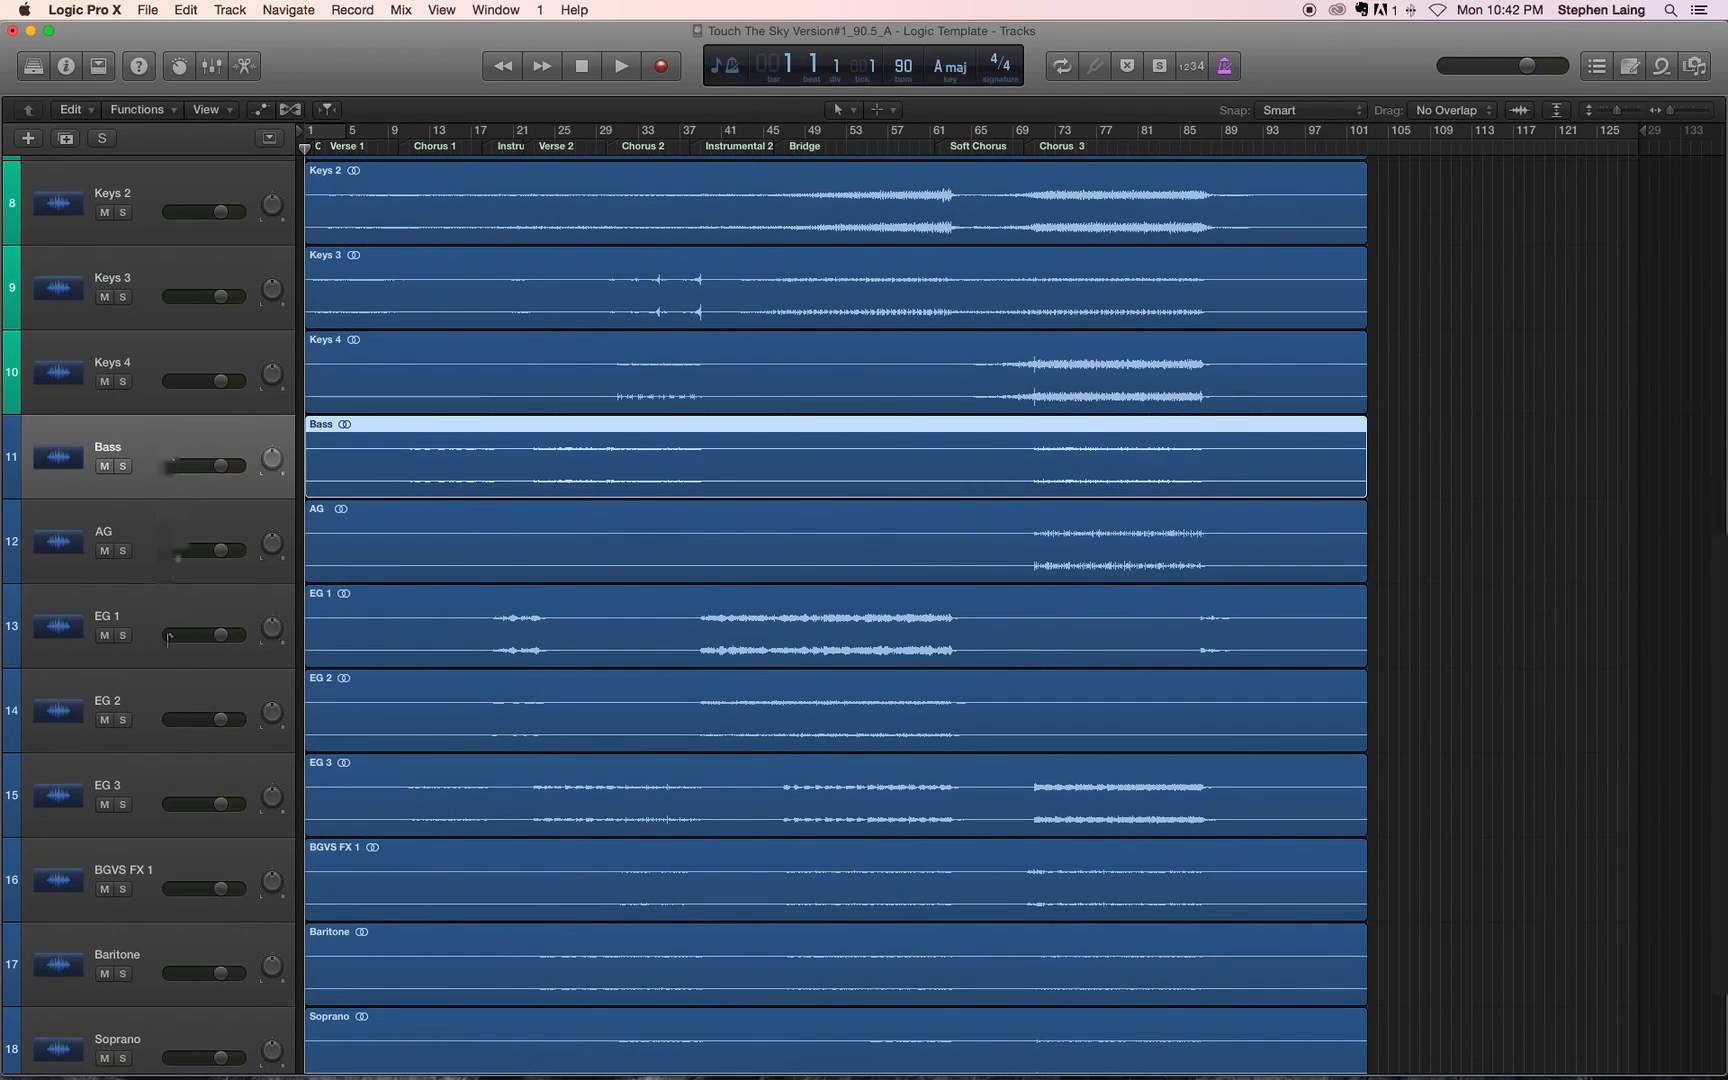
{"action": "left_click", "coordinate": [150, 795], "text": "shift"}
{"action": "right_click", "coordinate": [160, 786]}
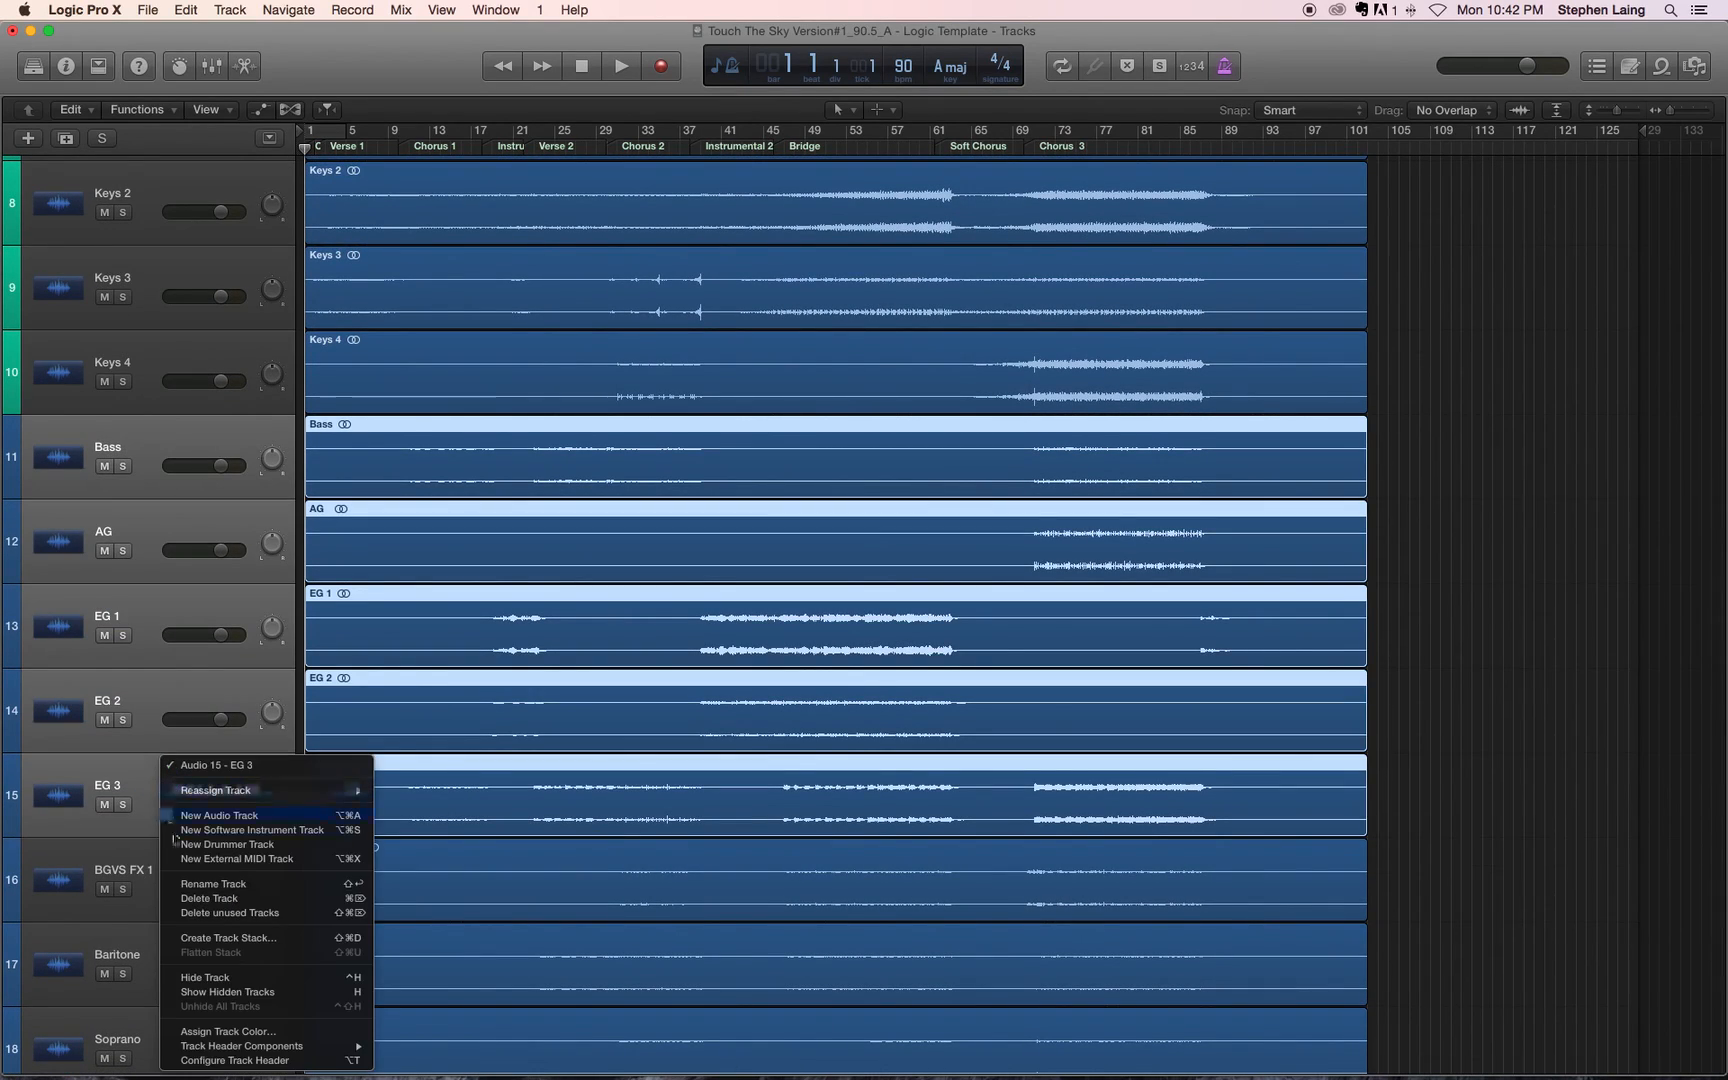
{"action": "left_click", "coordinate": [228, 1031]}
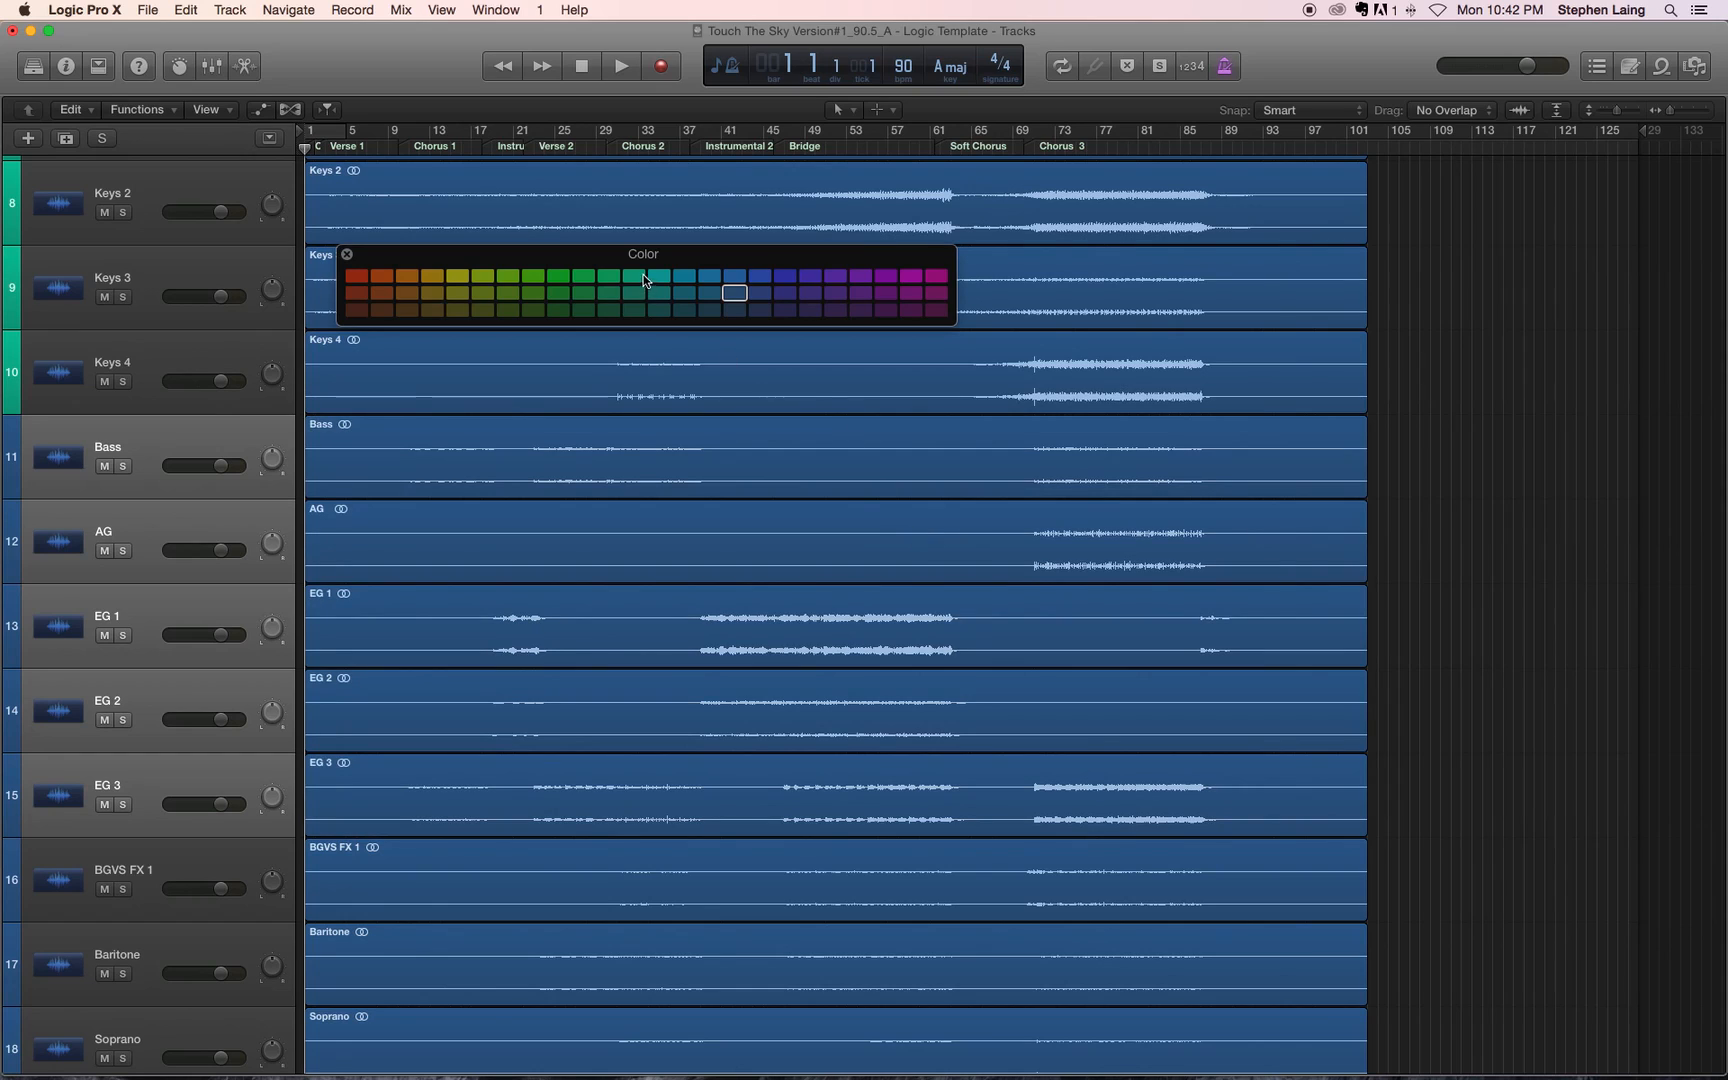
{"action": "left_click", "coordinate": [465, 277]}
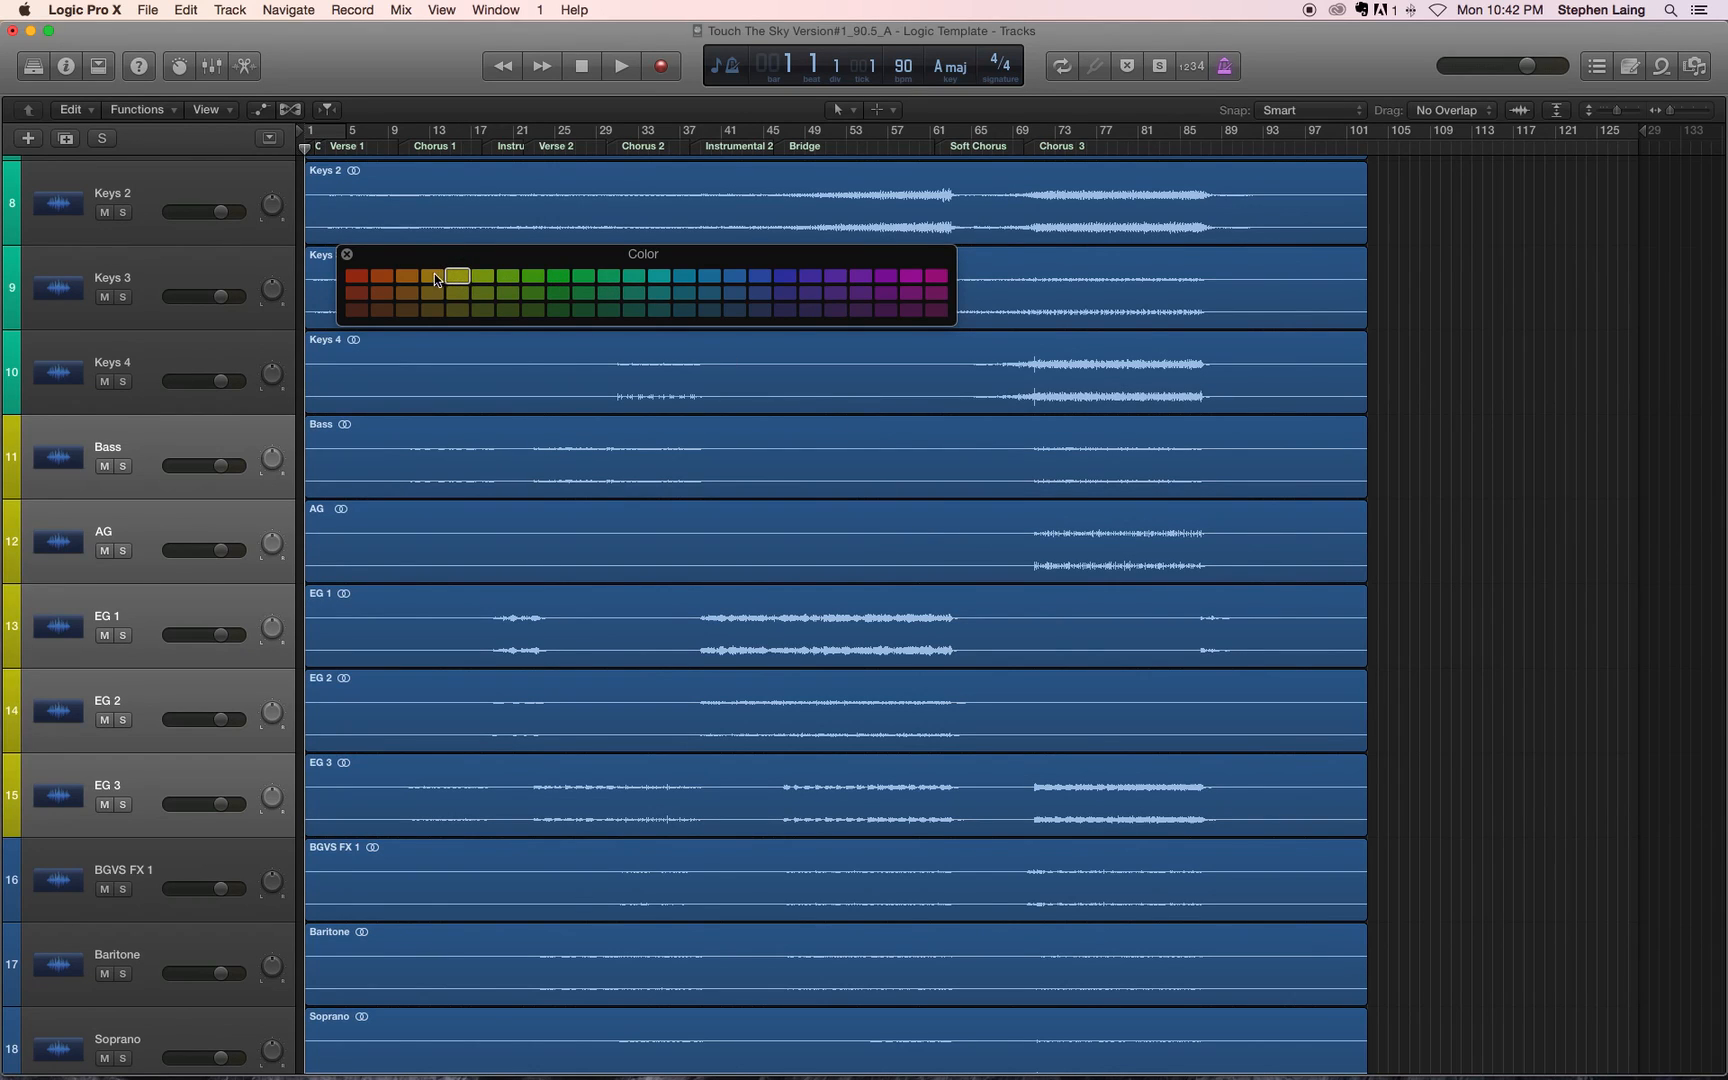
{"action": "left_click", "coordinate": [347, 255]}
Step: Select the BGVS FX 1 through Tenor tracks and assign them the bright orange track color
{"action": "scroll", "coordinate": [143, 410], "scroll_direction": "down", "scroll_amount": 5}
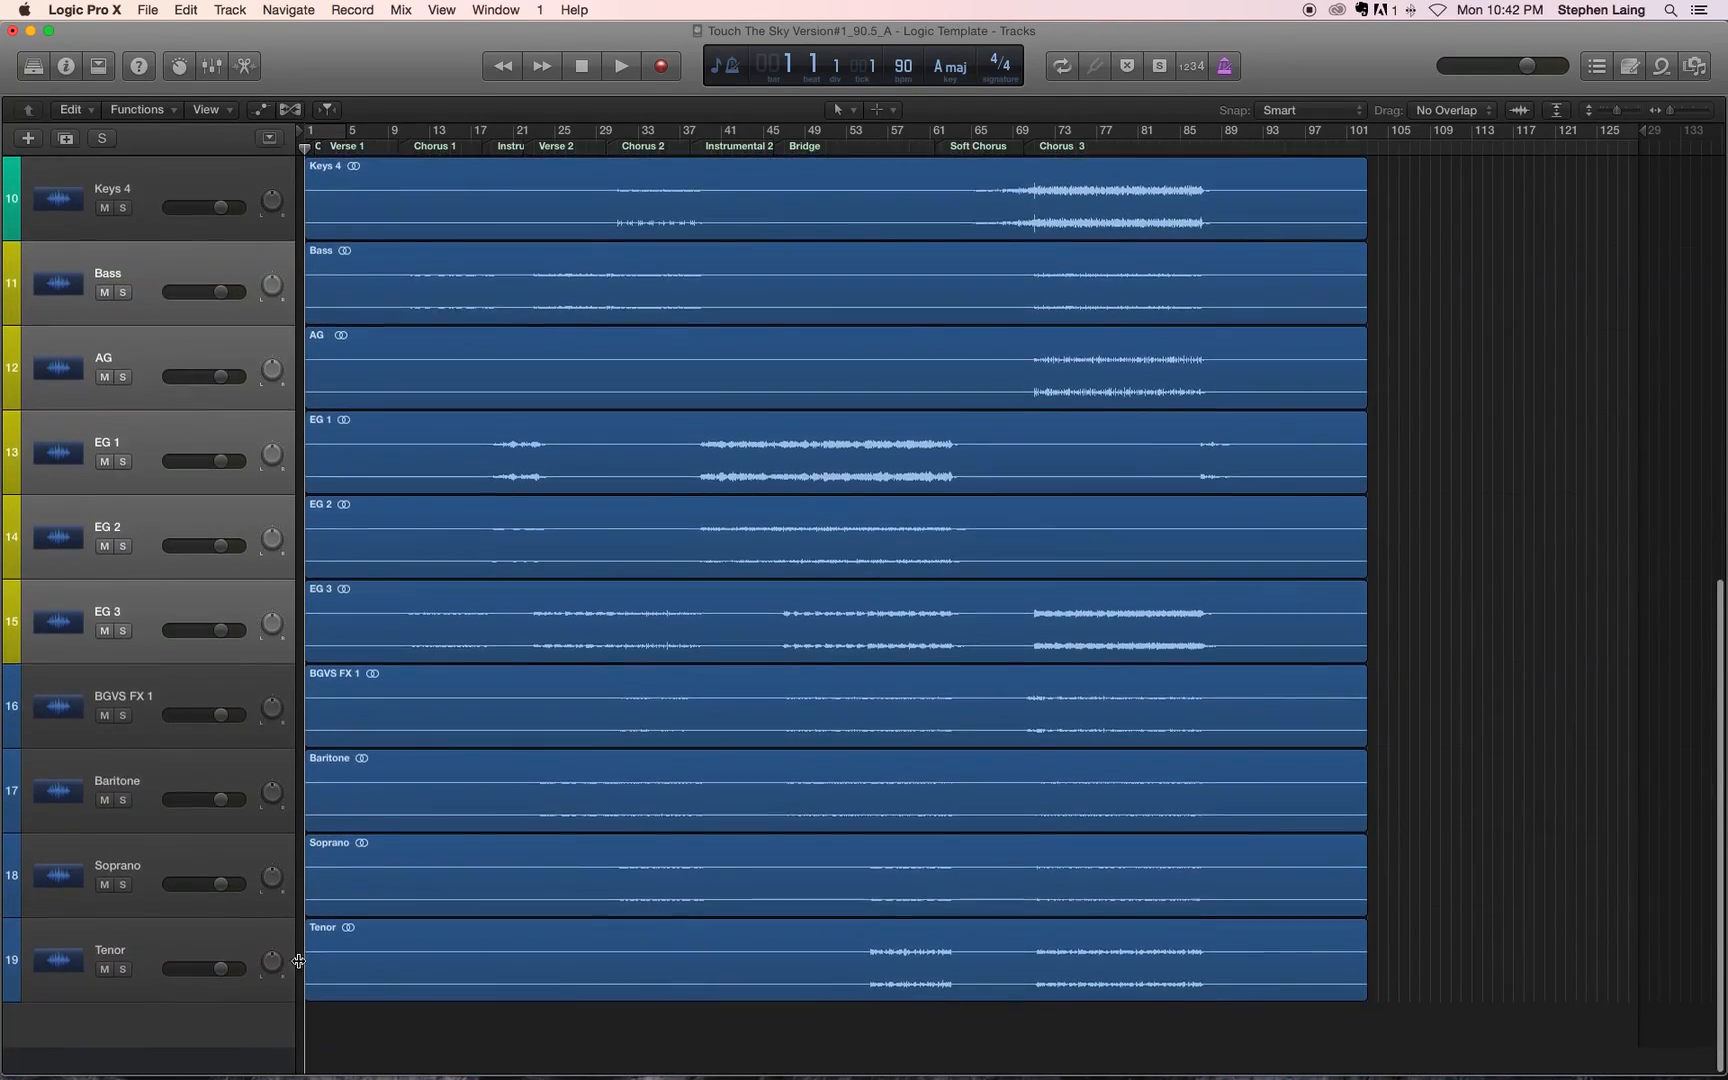
{"action": "left_click", "coordinate": [178, 753]}
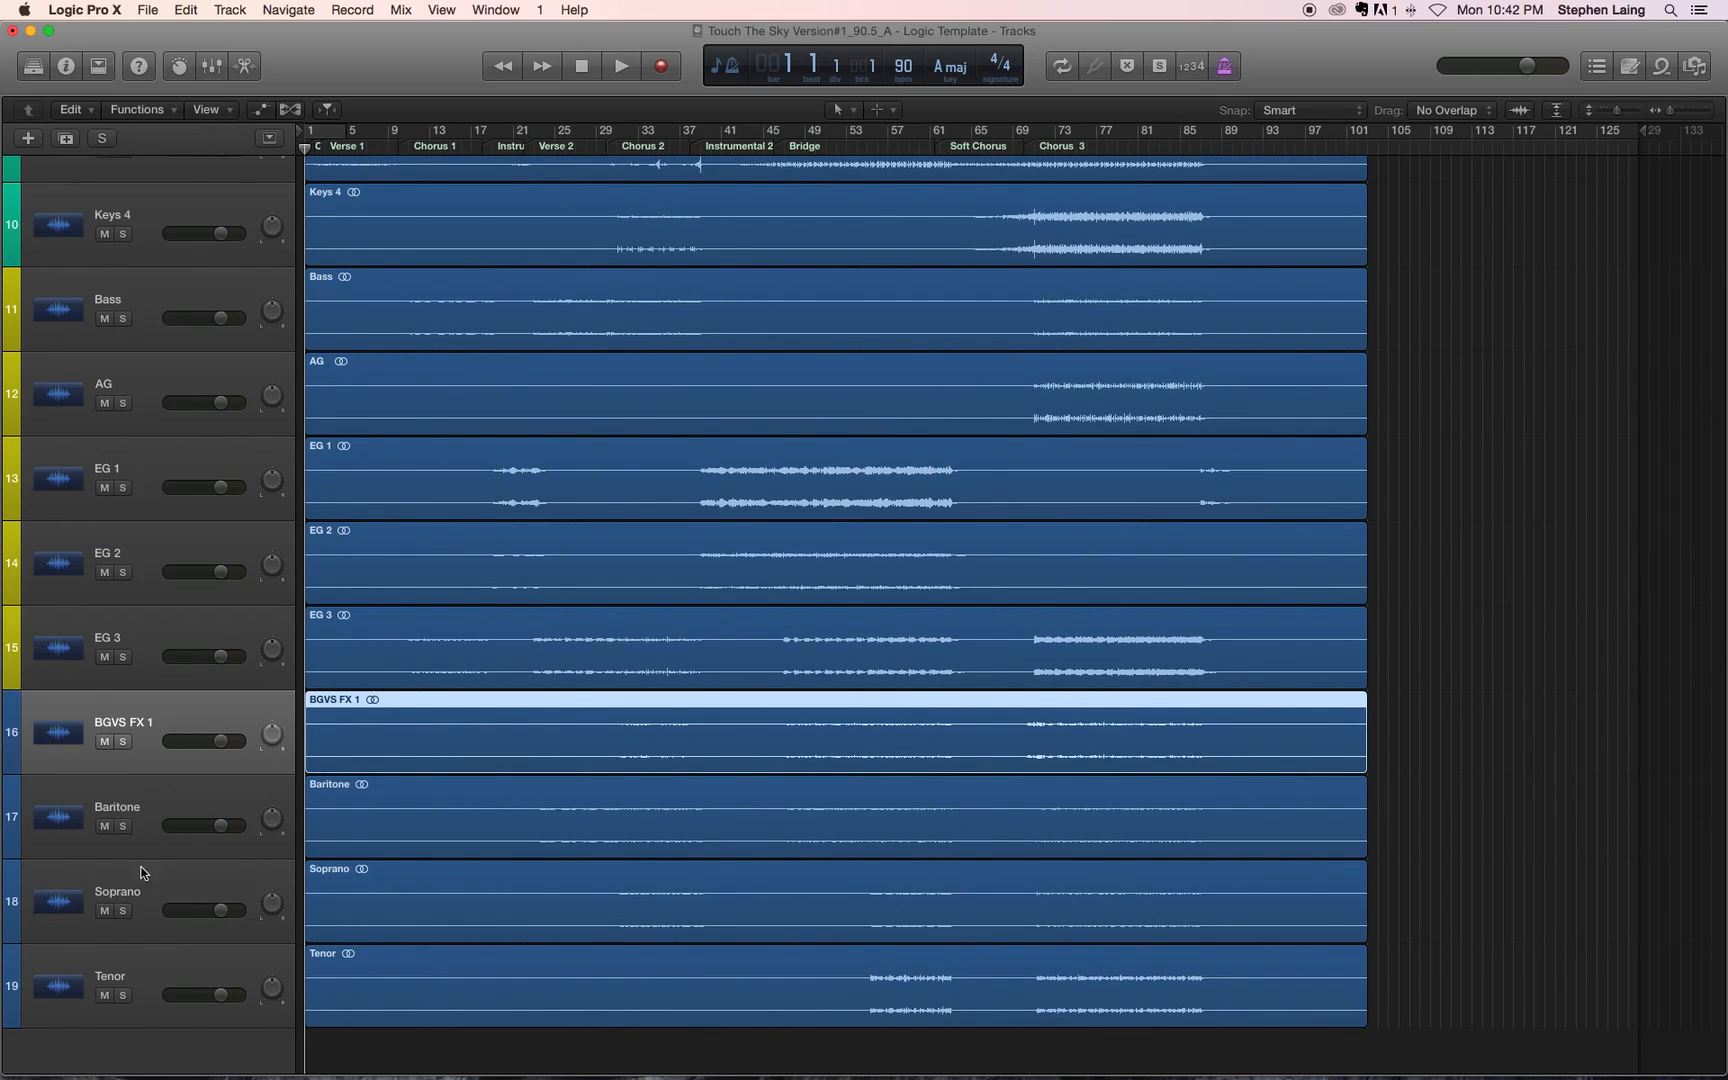
{"action": "left_click", "coordinate": [131, 970], "text": "shift"}
{"action": "right_click", "coordinate": [131, 970]}
{"action": "left_click", "coordinate": [240, 1036]}
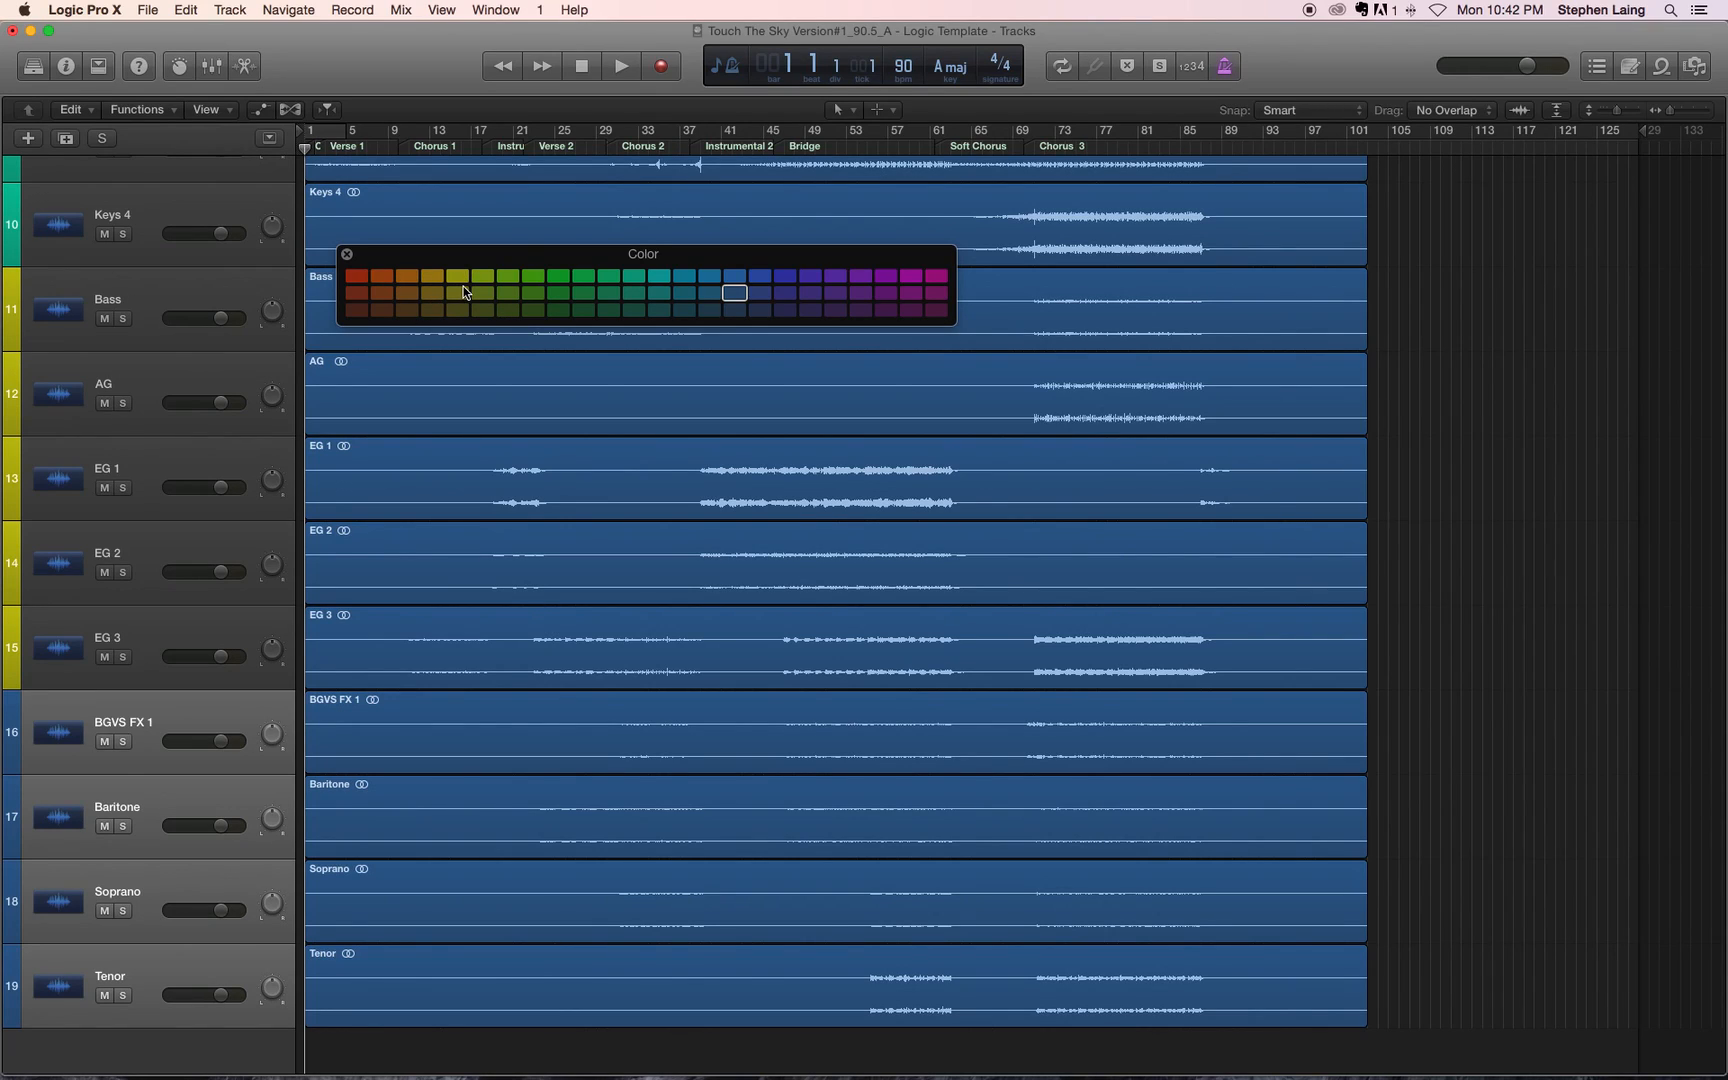
{"action": "left_click", "coordinate": [406, 290]}
{"action": "left_click", "coordinate": [406, 281]}
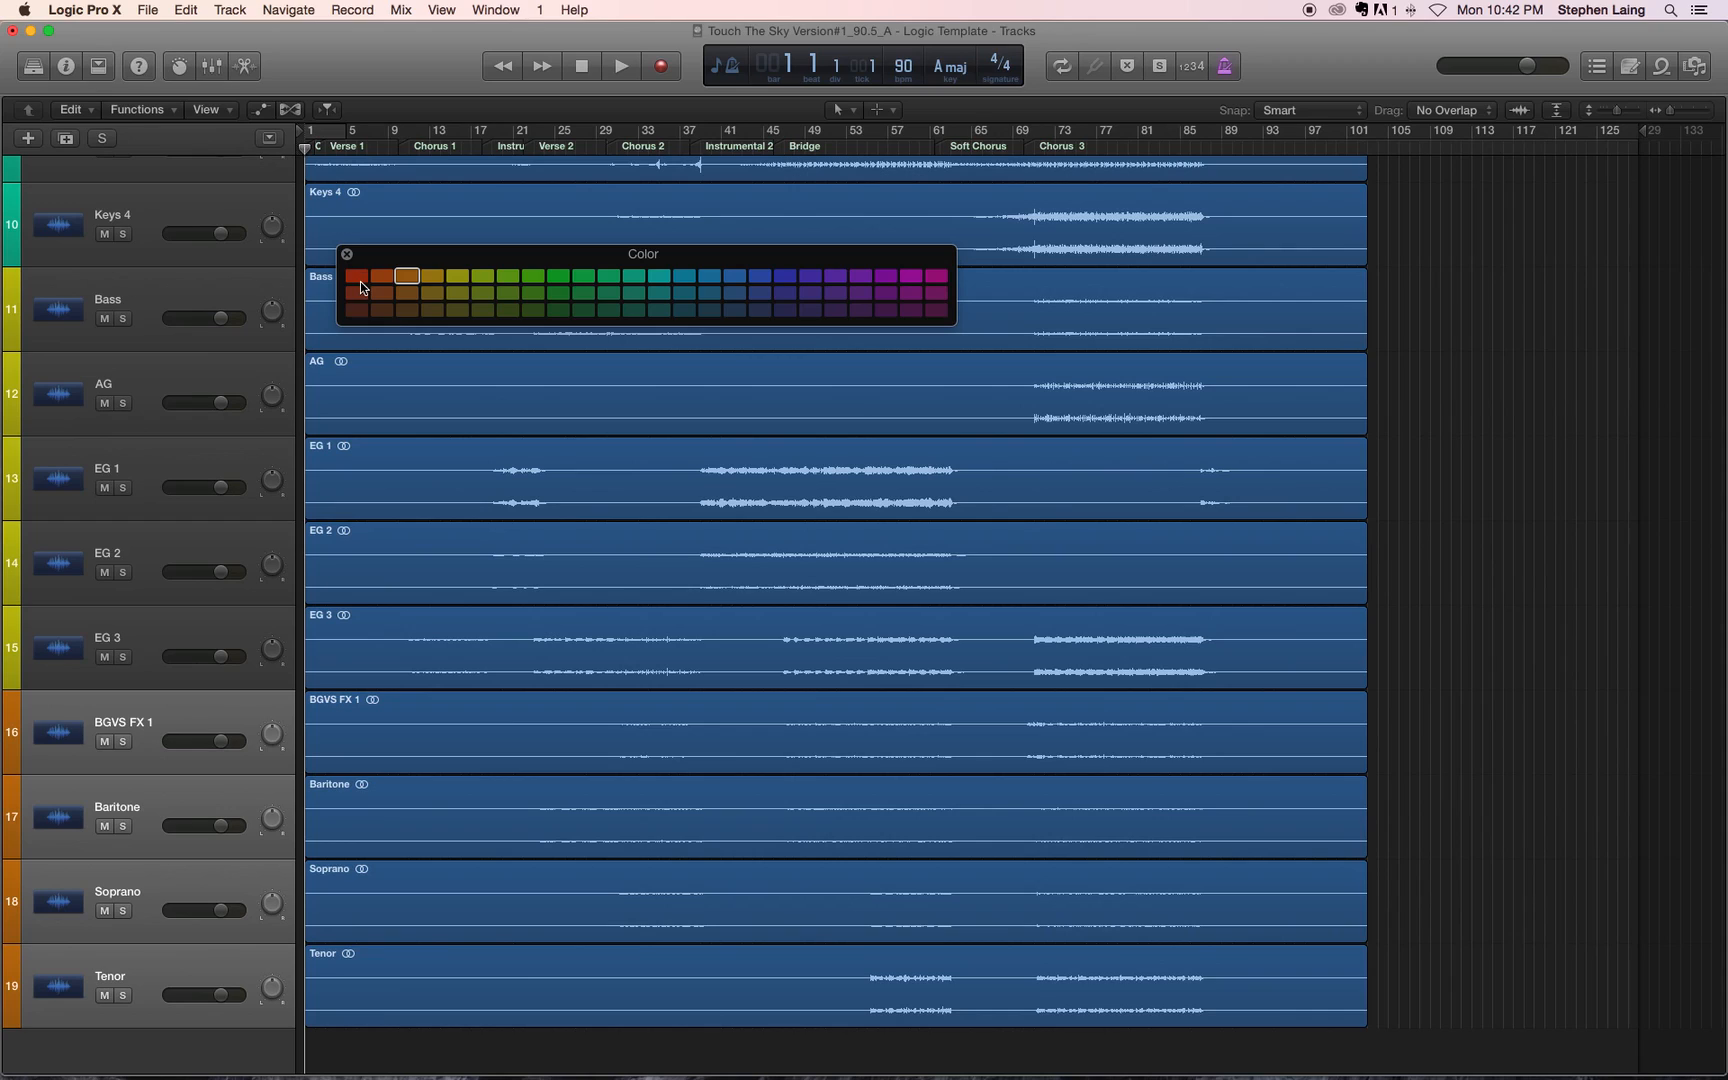
{"action": "left_click", "coordinate": [347, 254]}
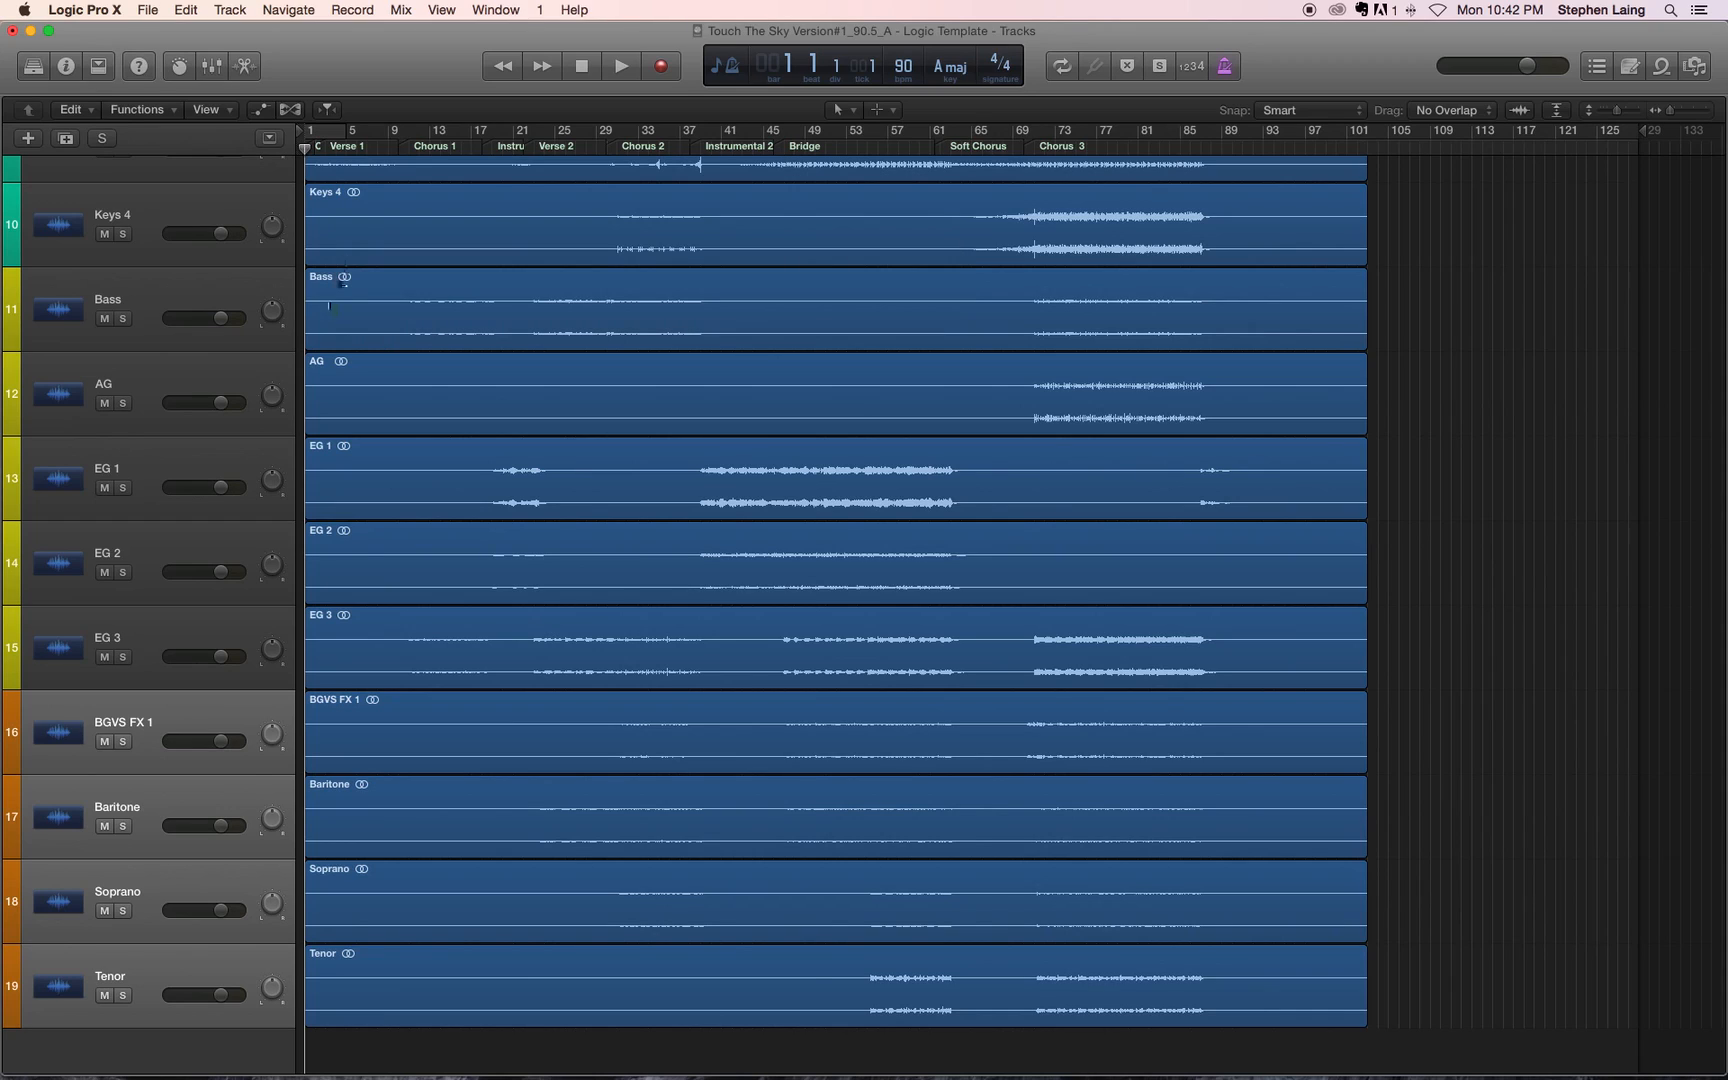
Step: Select all tracks from Drums through Tenor and color their regions by track color
{"action": "left_click", "coordinate": [165, 785]}
{"action": "left_click", "coordinate": [155, 1012]}
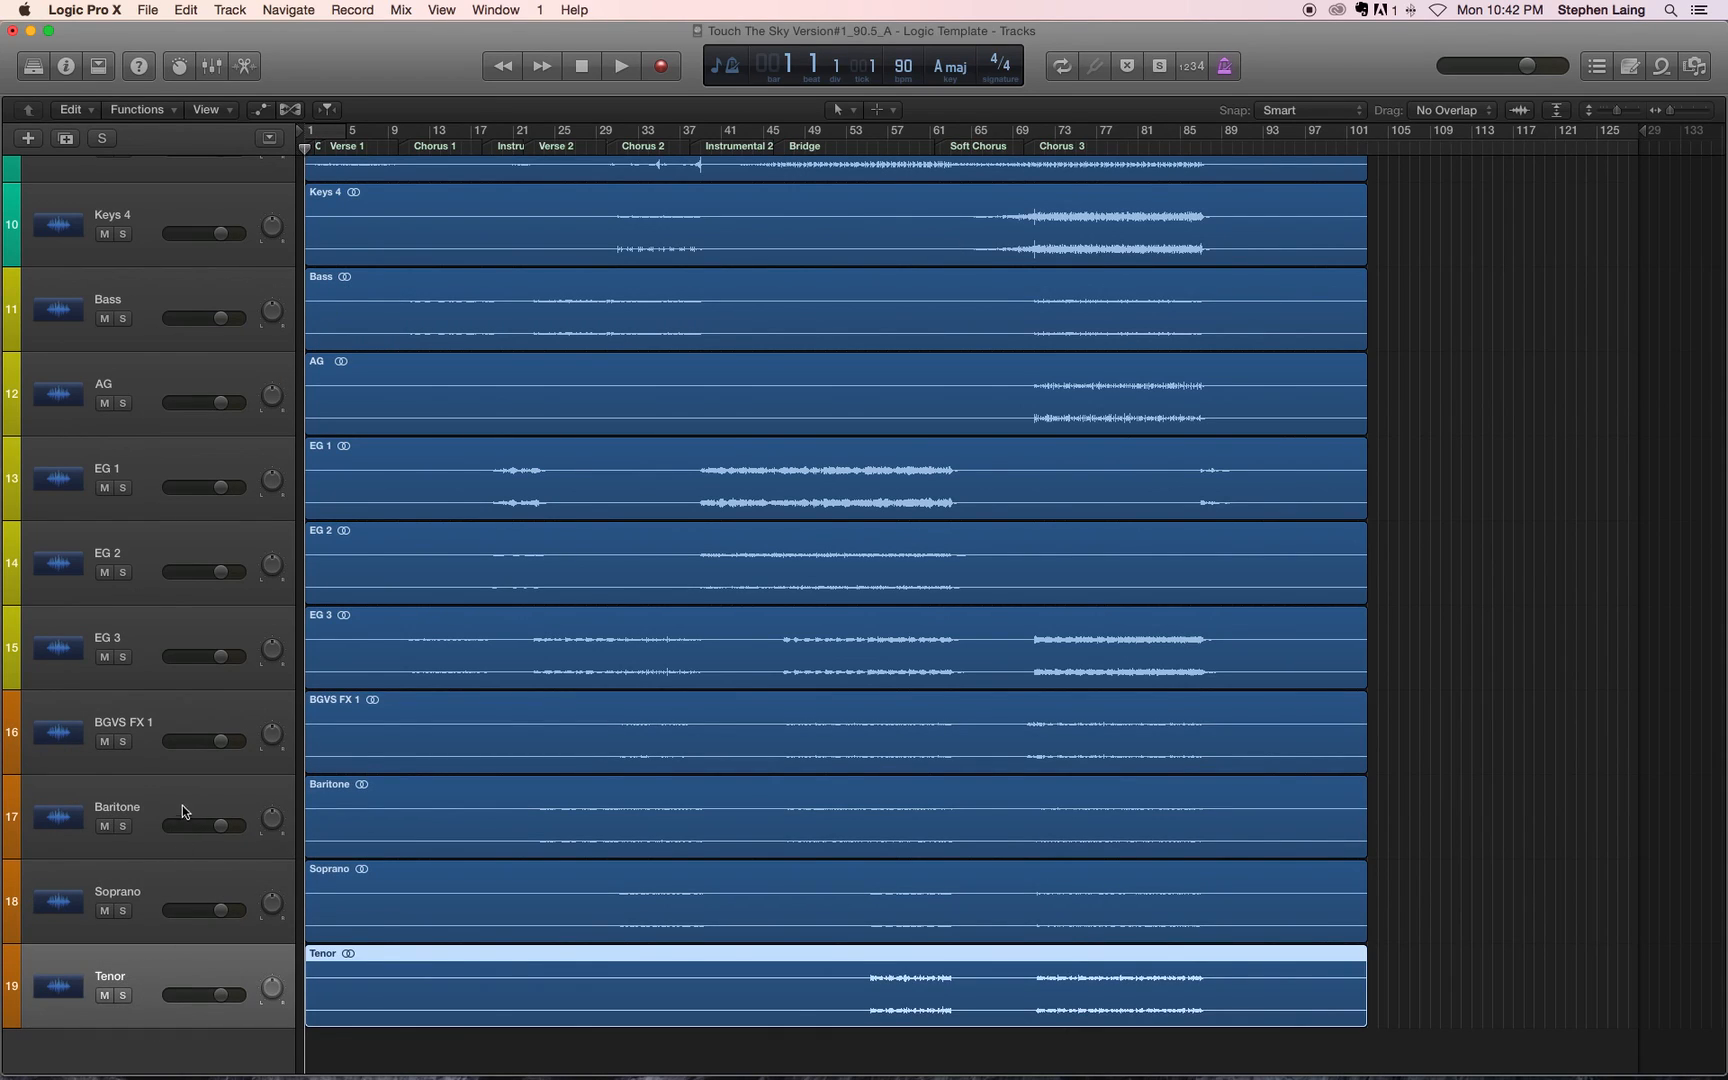
{"action": "scroll", "coordinate": [172, 945], "scroll_direction": "up", "scroll_amount": 6}
{"action": "scroll", "coordinate": [178, 920], "scroll_direction": "up", "scroll_amount": 3}
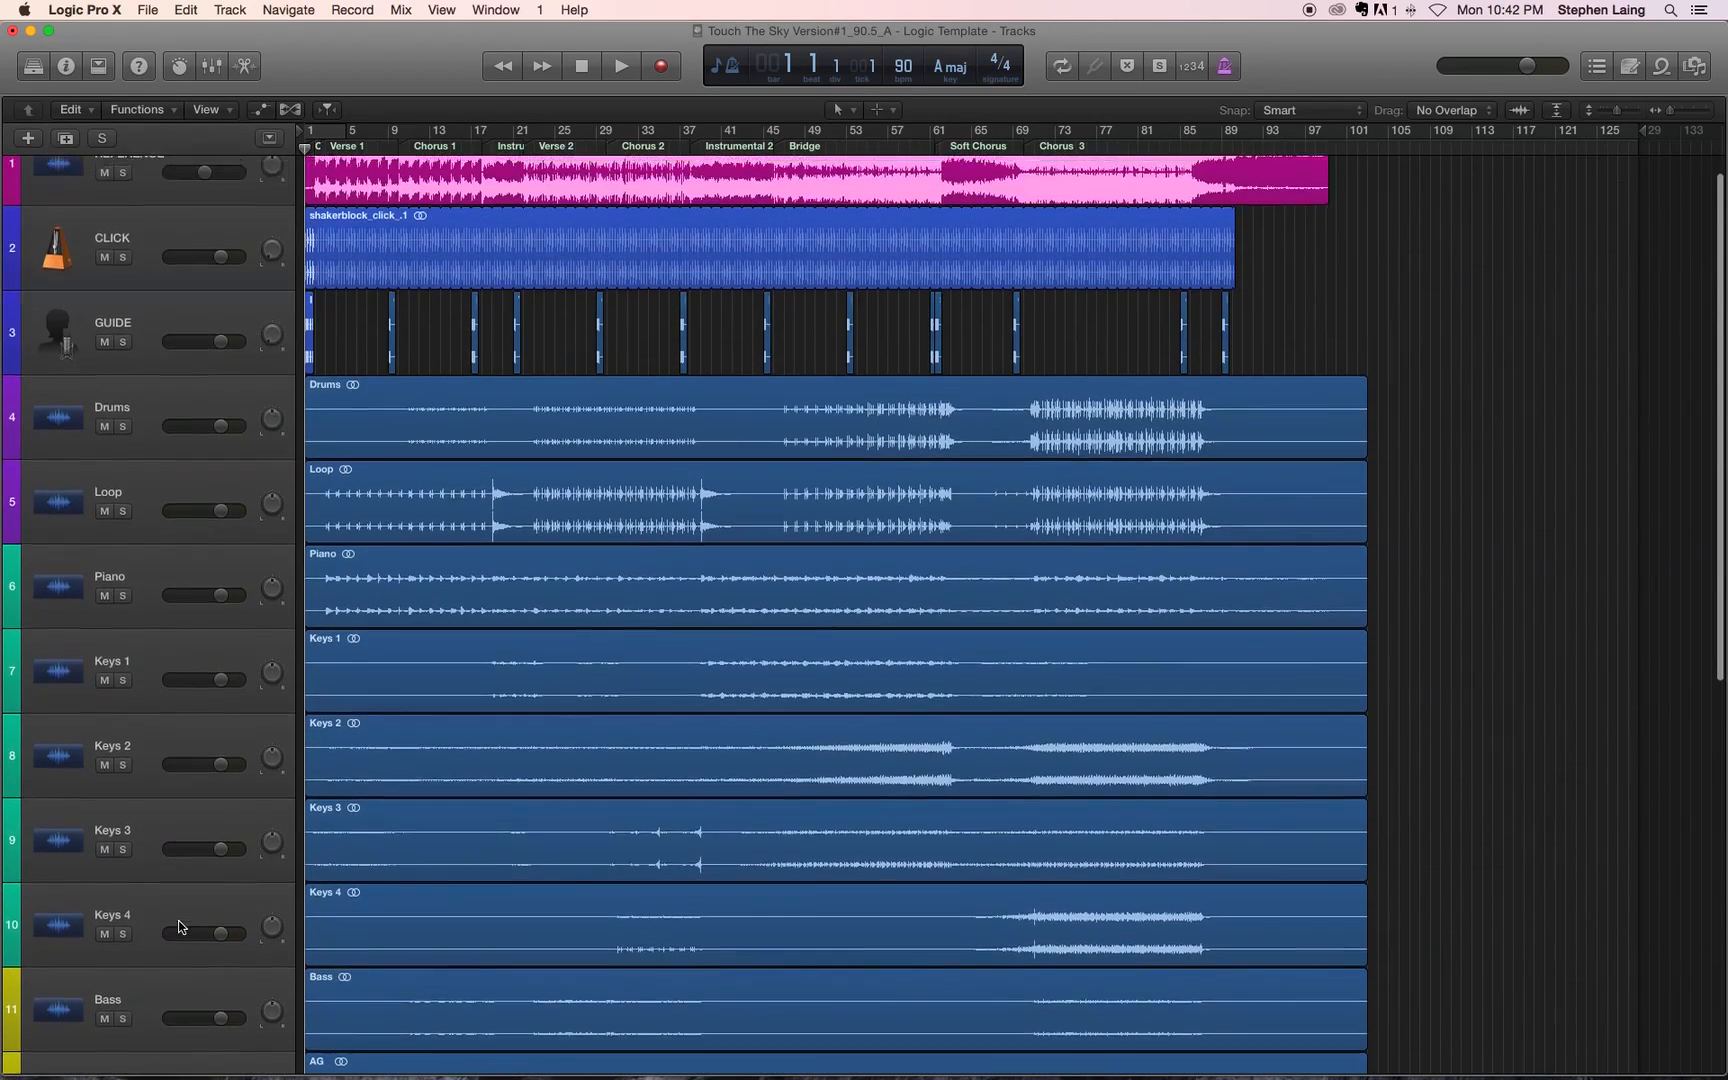
{"action": "left_click", "coordinate": [161, 433], "text": "shift"}
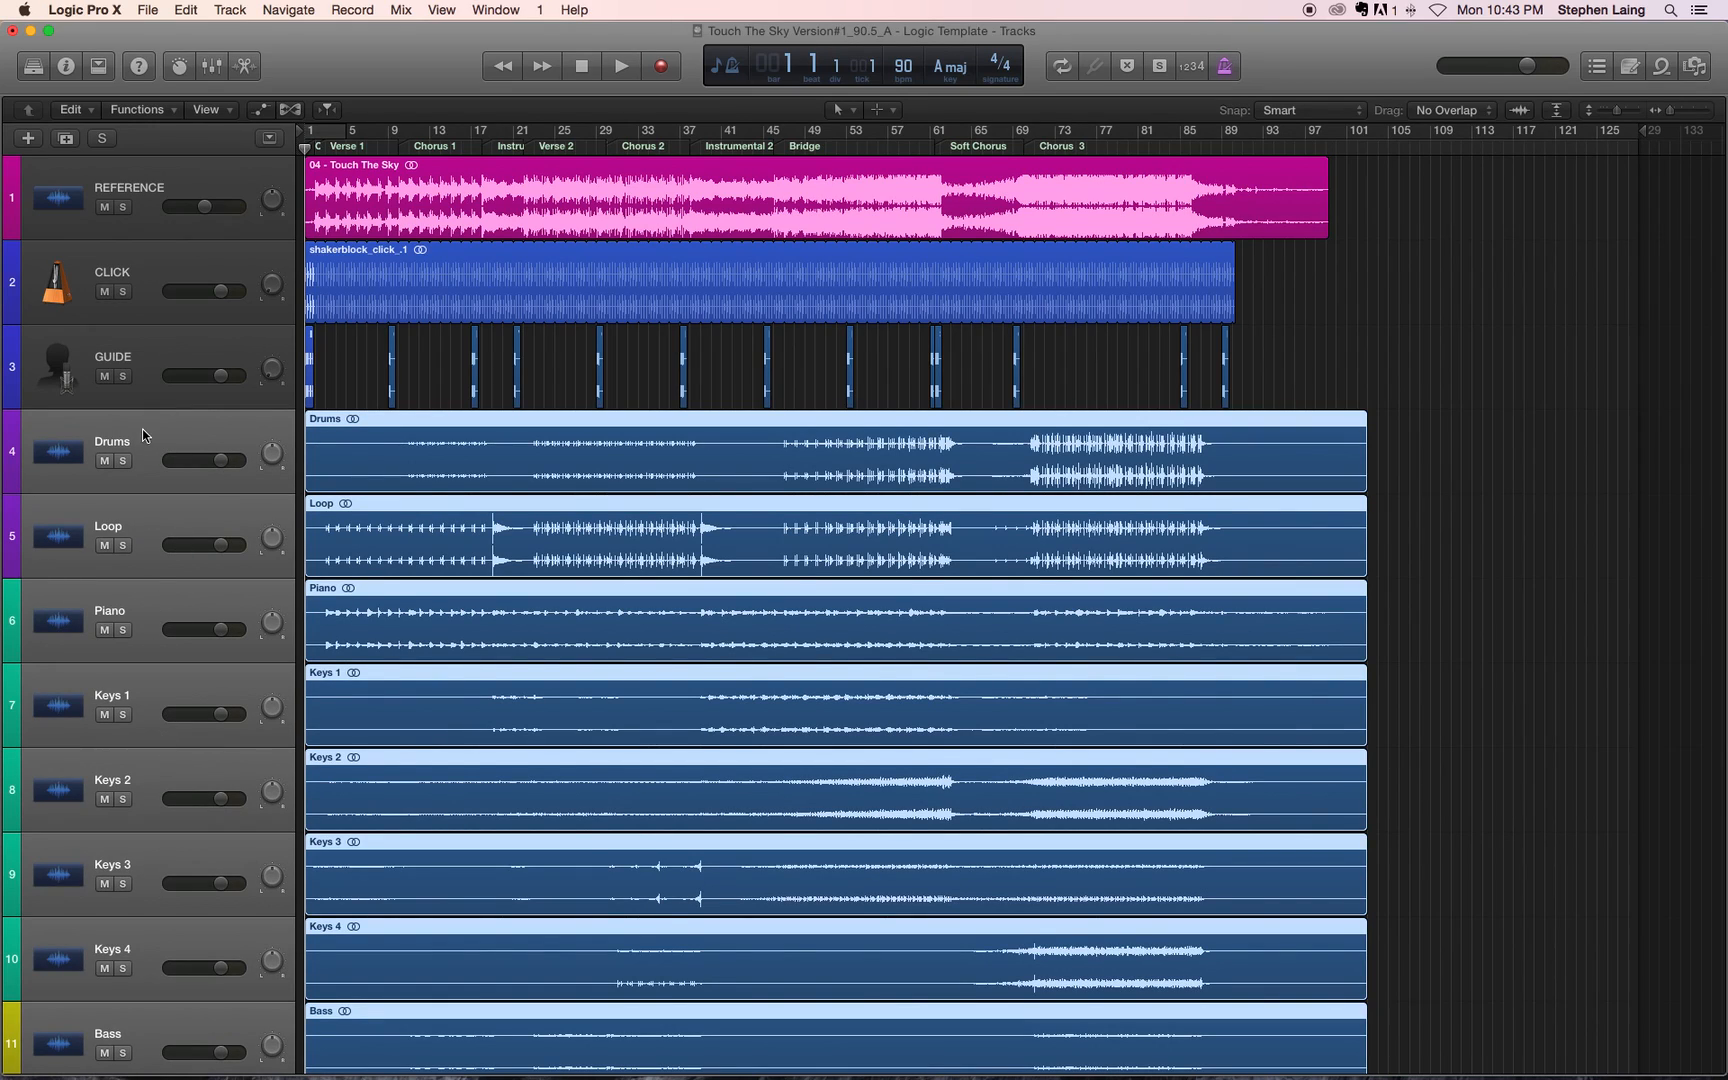
{"action": "left_click", "coordinate": [140, 109]}
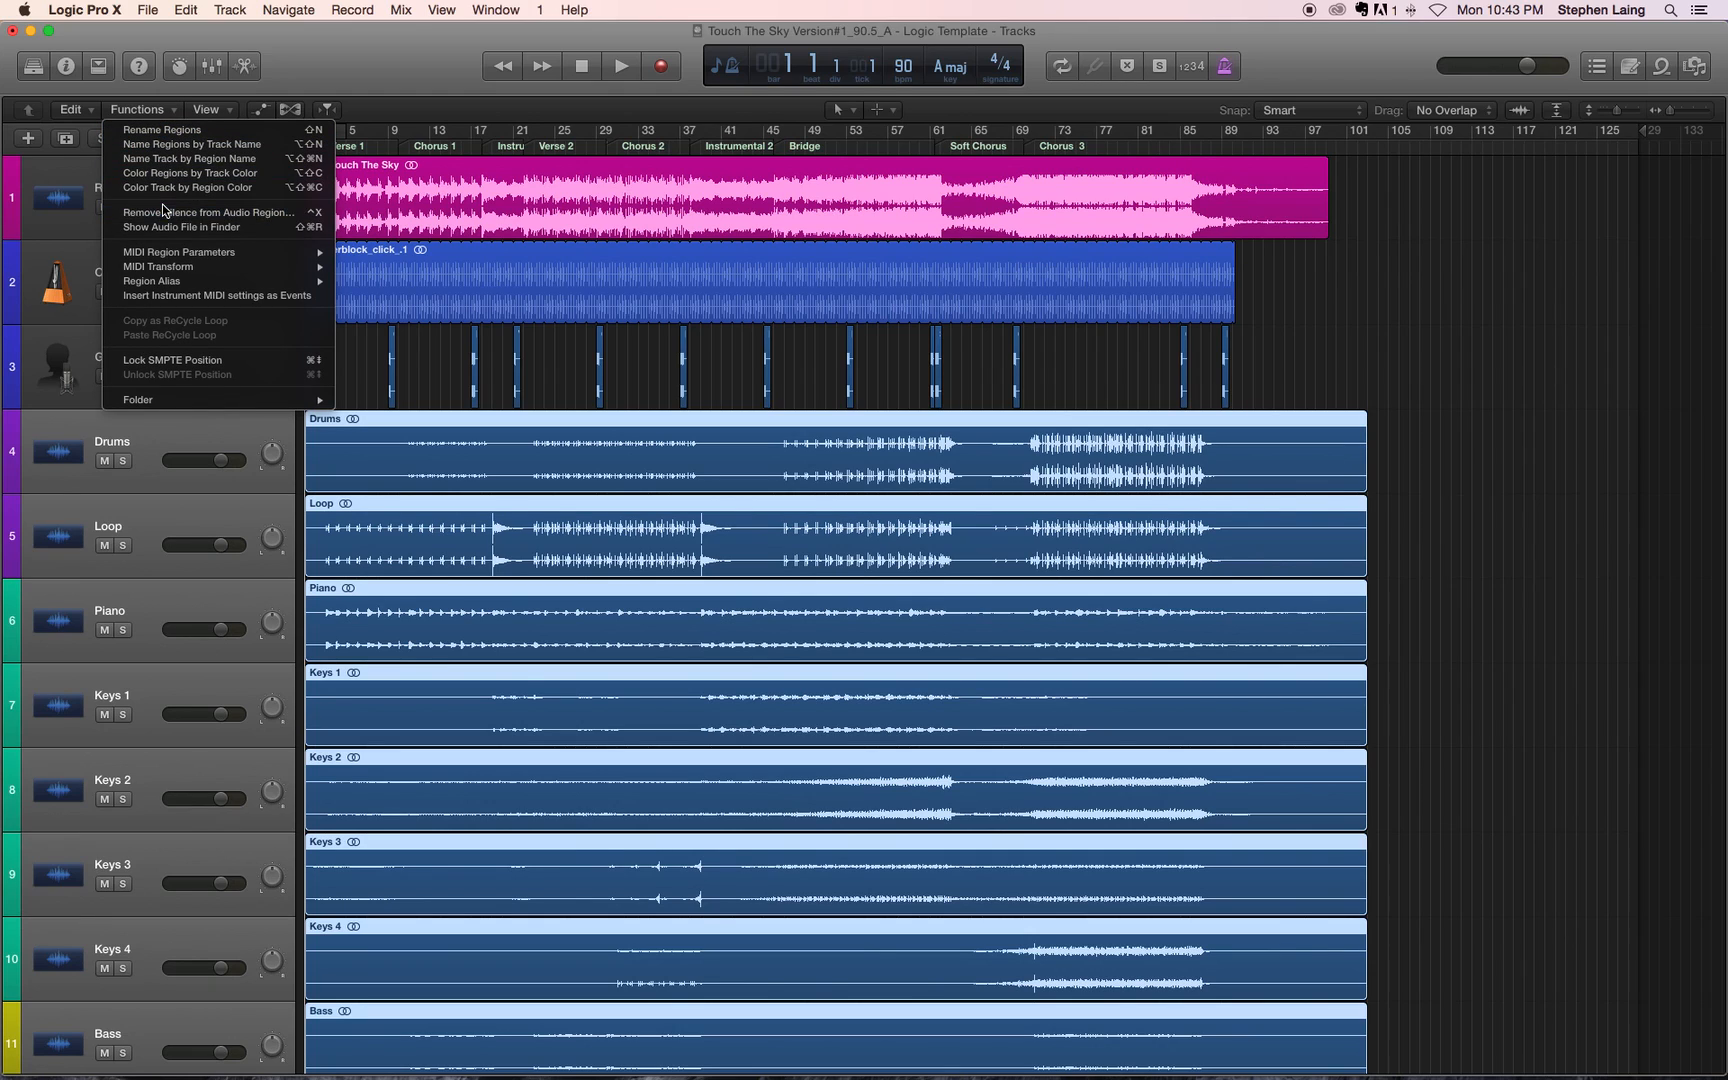
{"action": "left_click", "coordinate": [246, 177]}
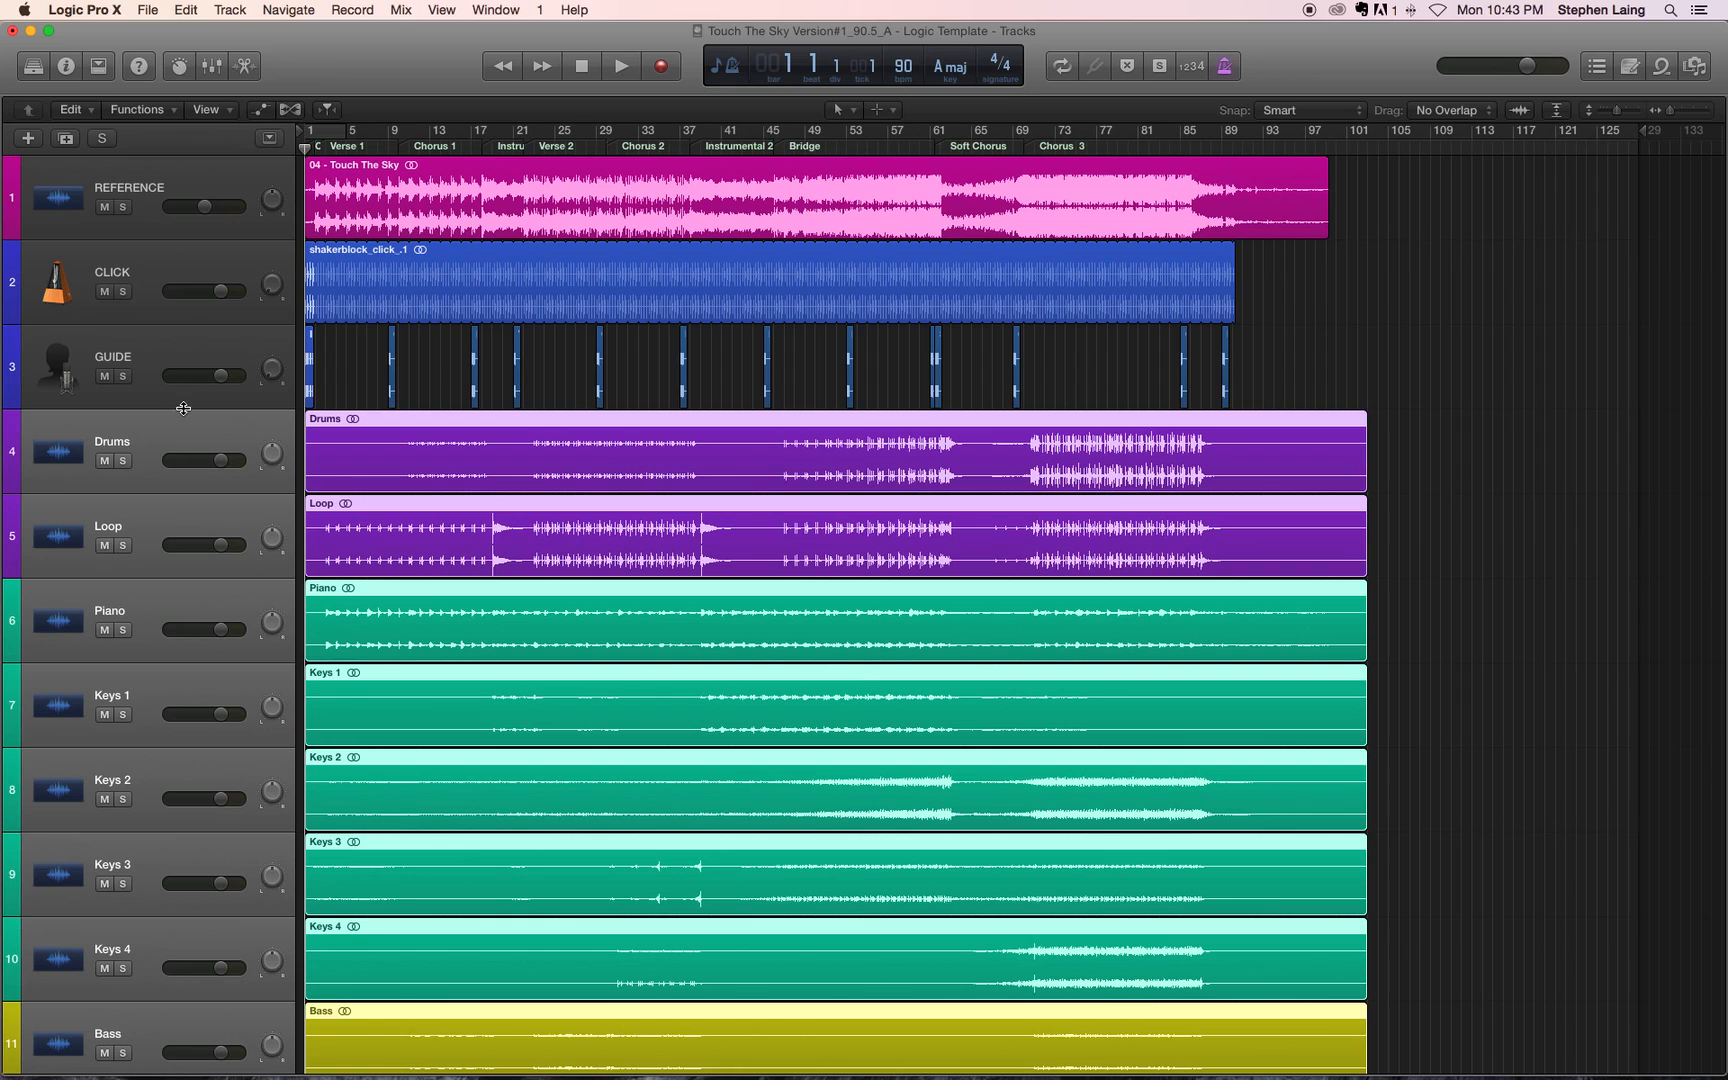
Step: Review the region colors across all tracks from REFERENCE down to Tenor
{"action": "scroll", "coordinate": [781, 716], "scroll_direction": "down", "scroll_amount": 5}
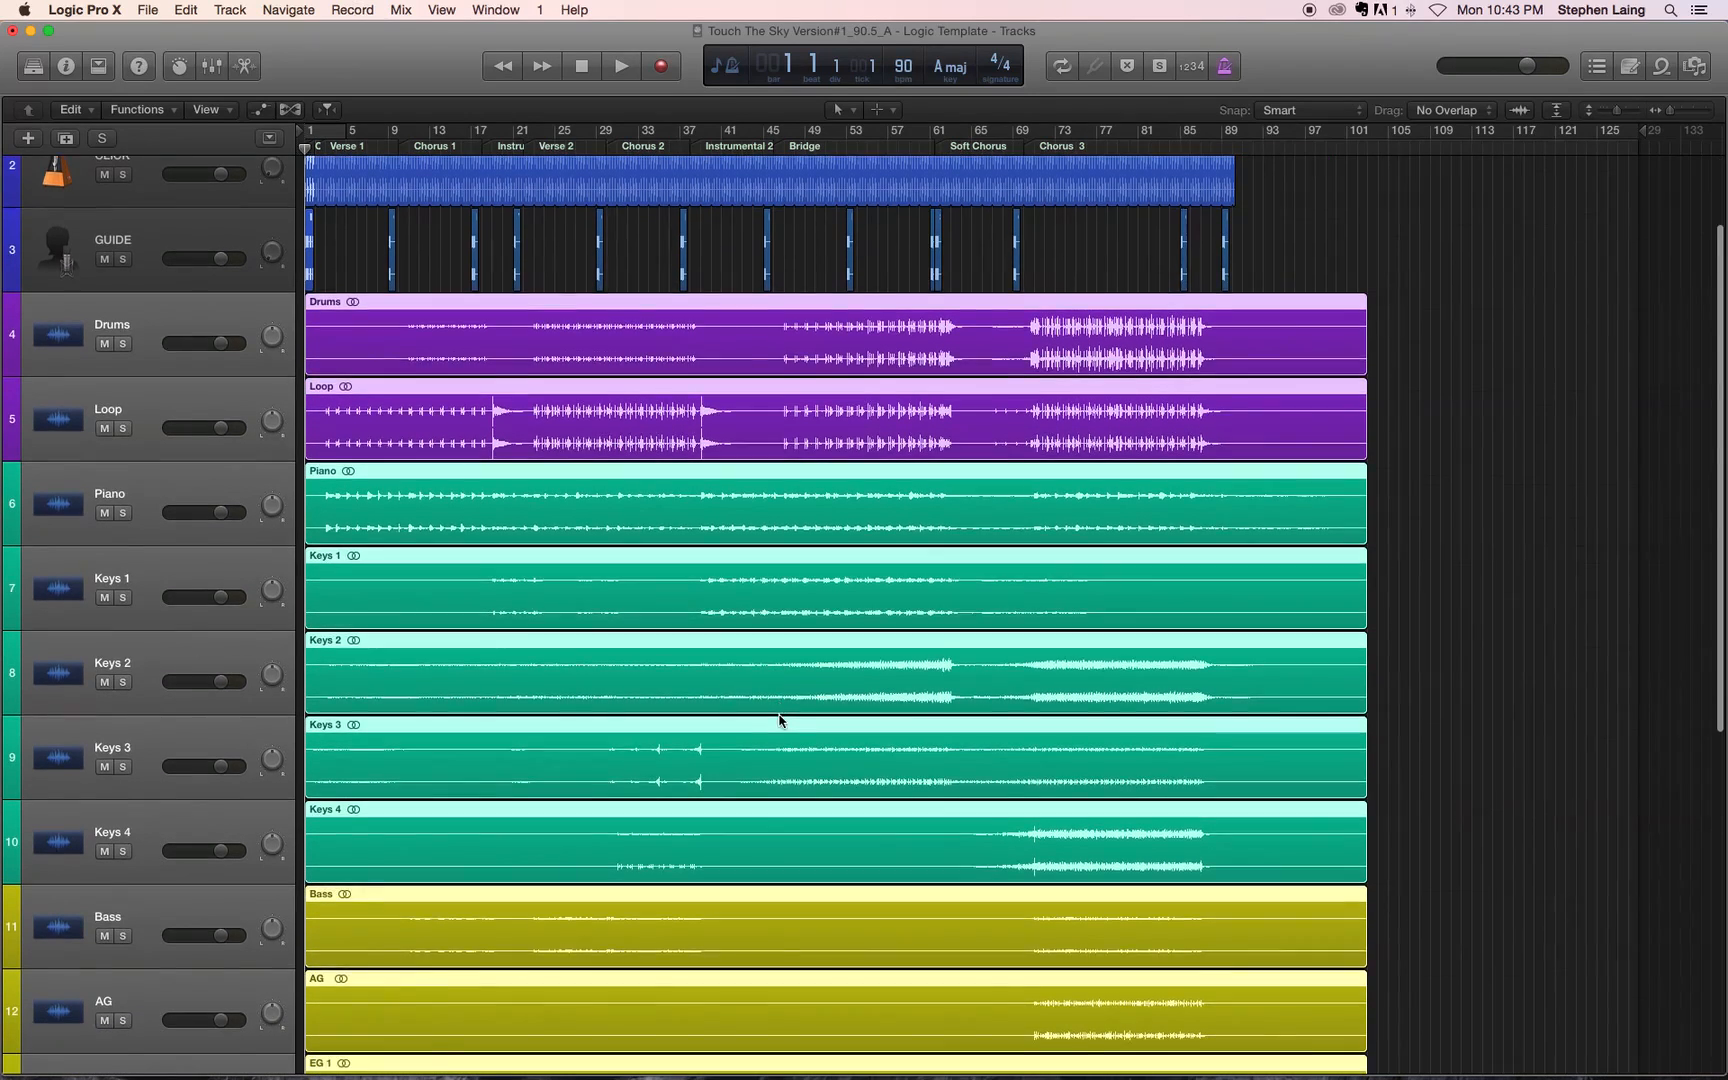
{"action": "scroll", "coordinate": [782, 718], "scroll_direction": "down", "scroll_amount": 10}
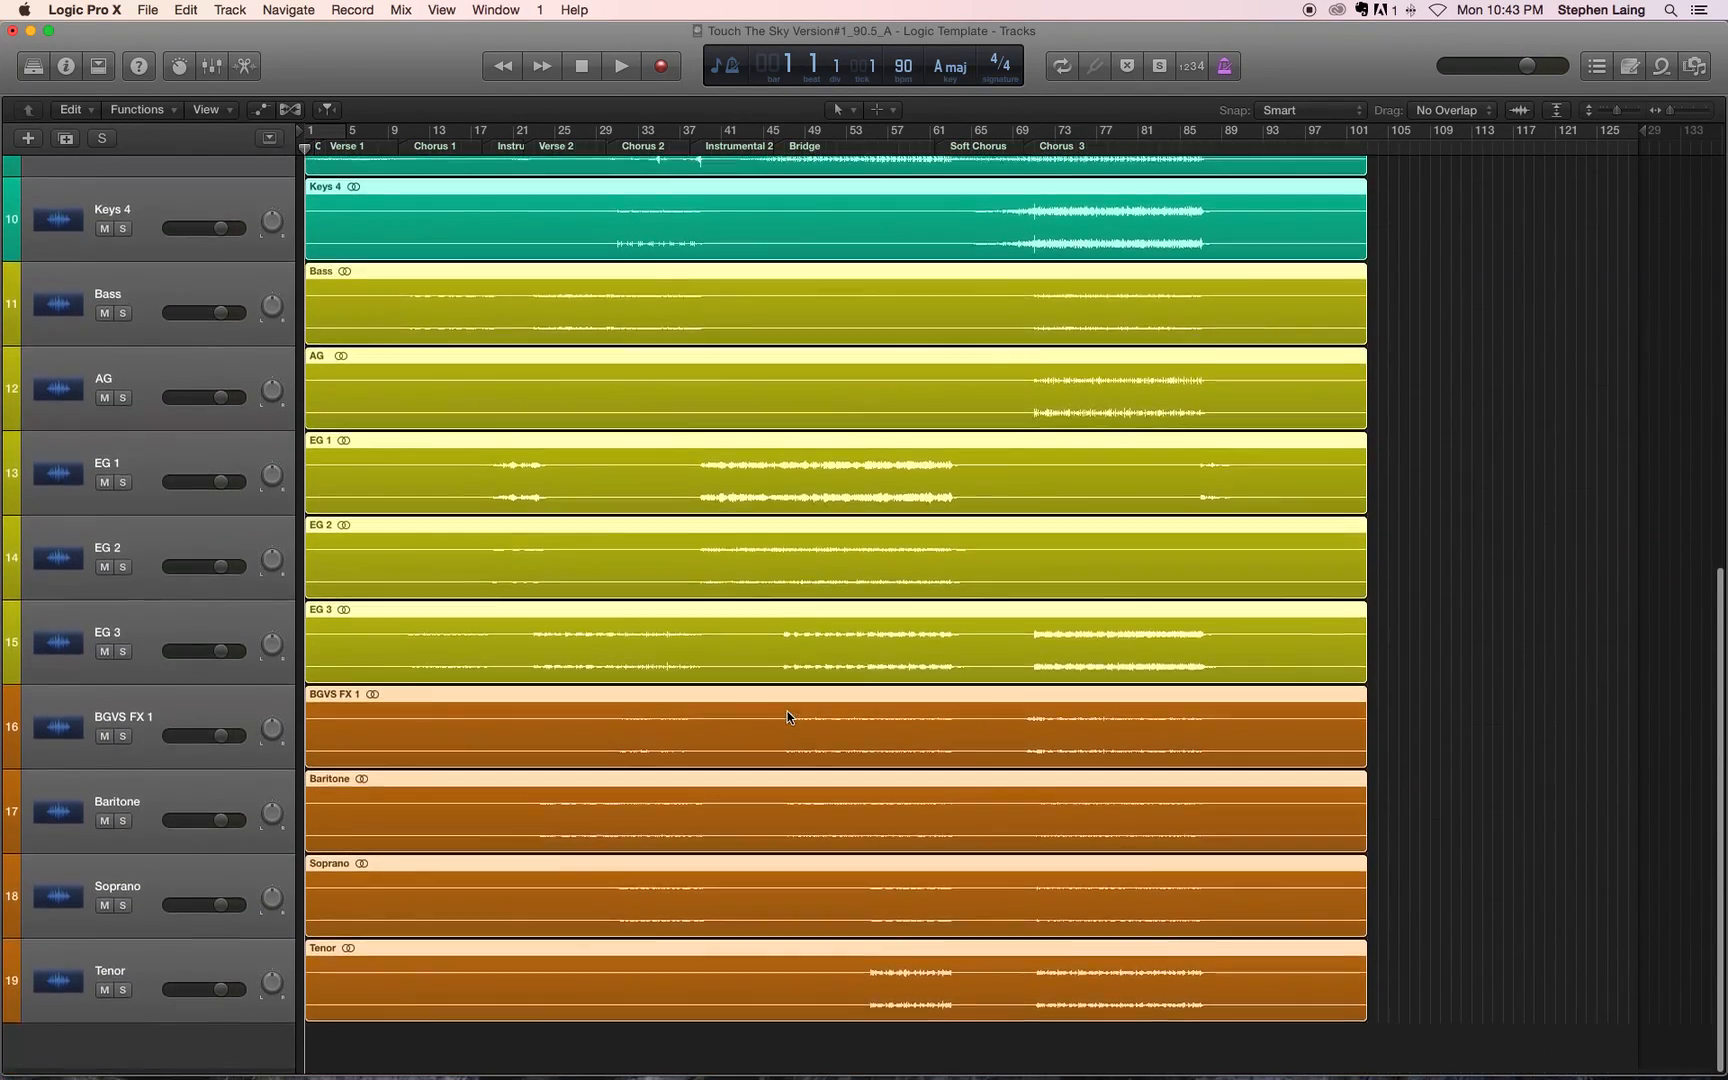
{"action": "scroll", "coordinate": [787, 716], "scroll_direction": "up", "scroll_amount": 4}
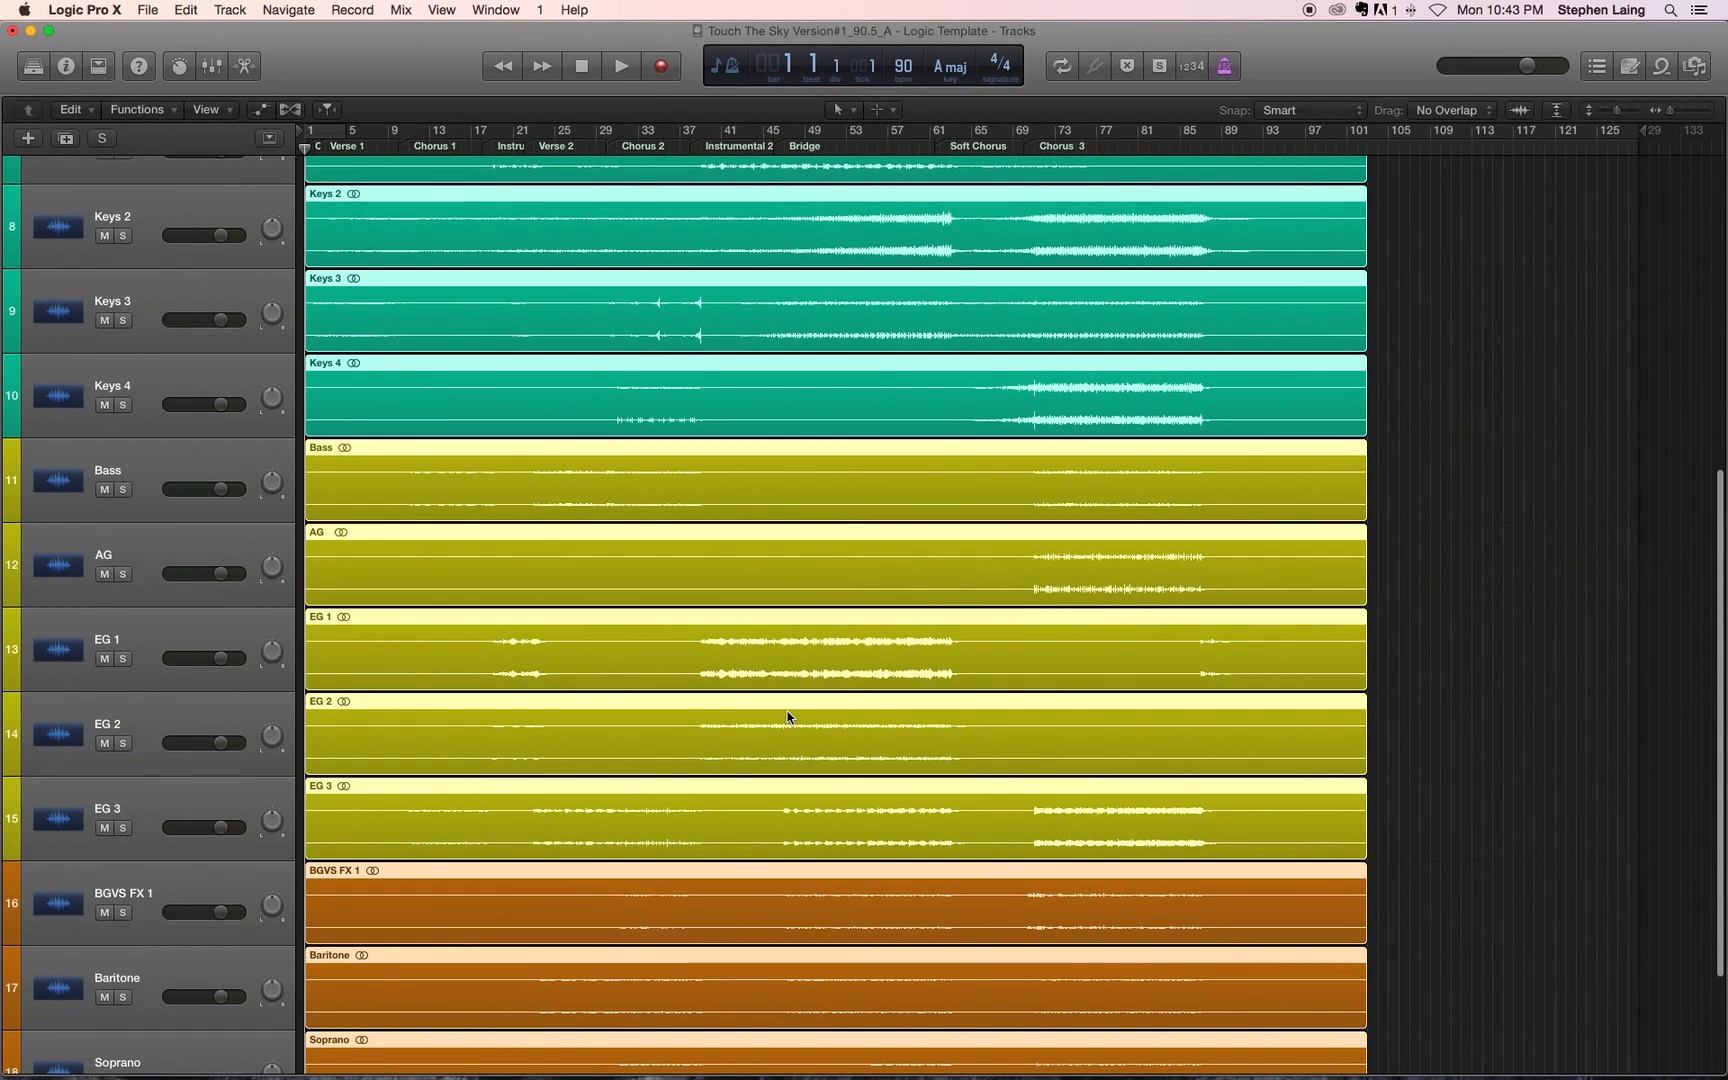
{"action": "scroll", "coordinate": [787, 716], "scroll_direction": "up", "scroll_amount": 4}
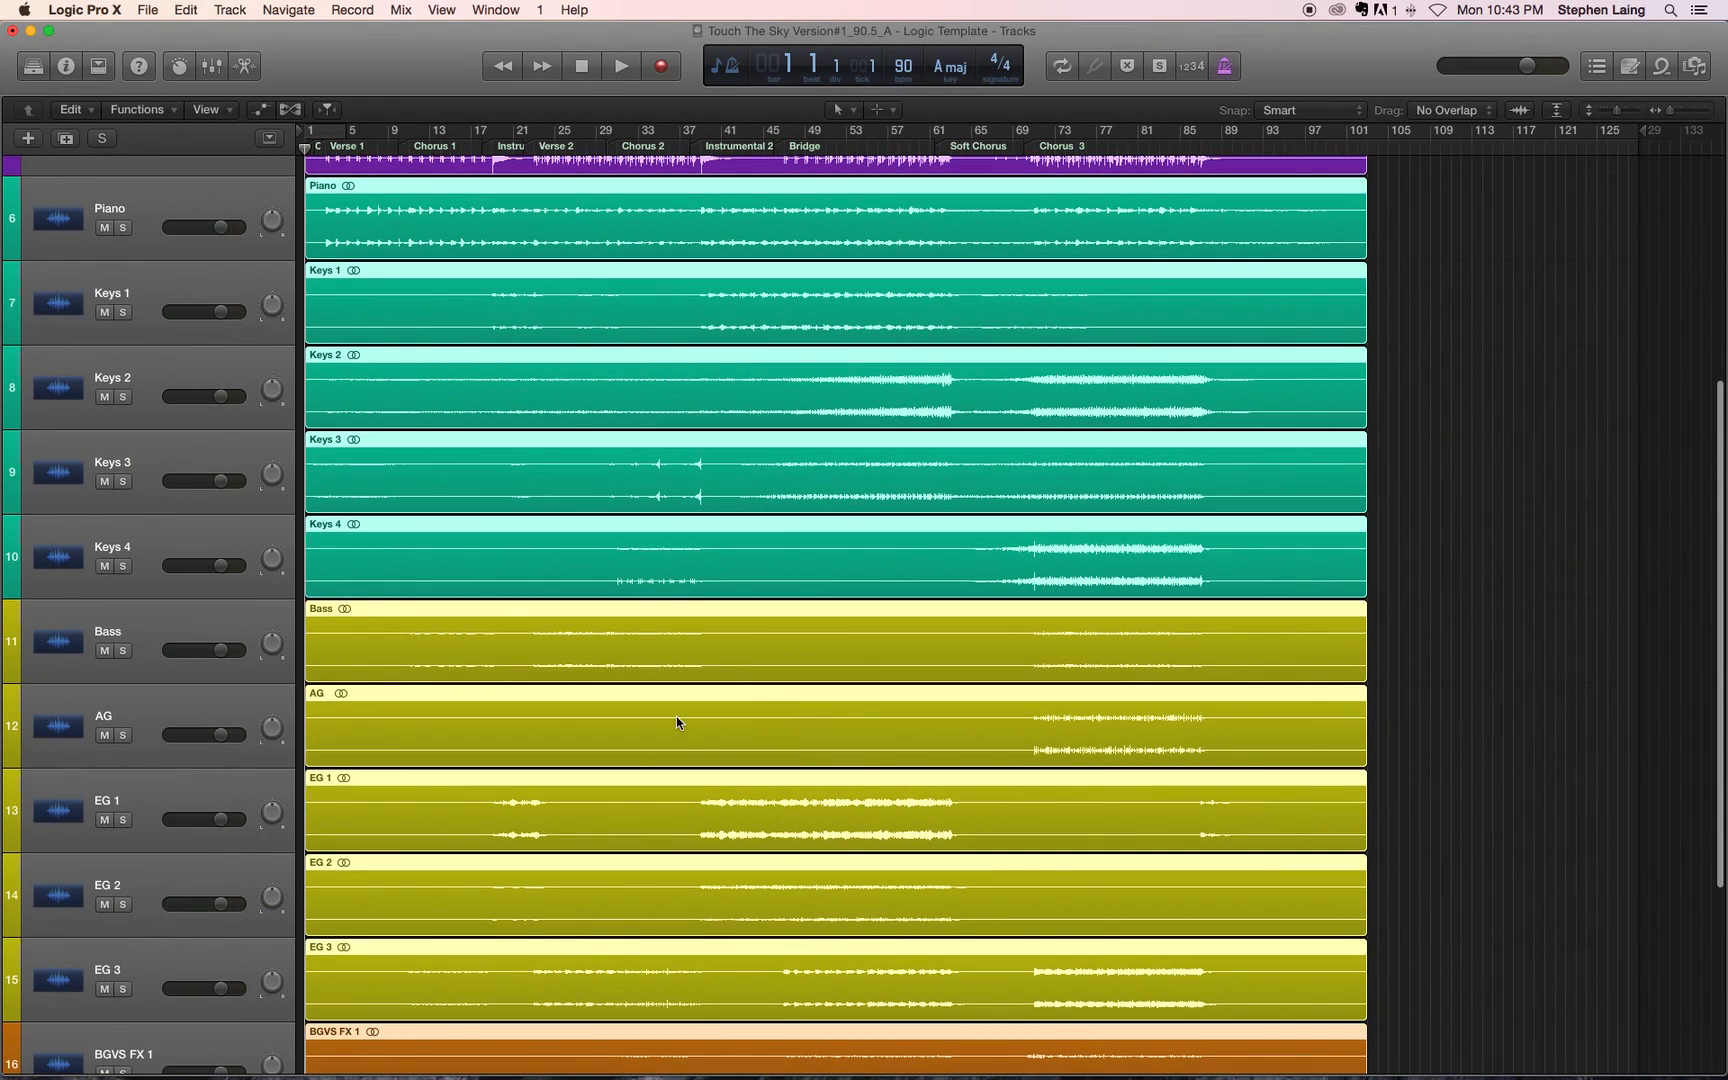
{"action": "scroll", "coordinate": [513, 679], "scroll_direction": "up", "scroll_amount": 10}
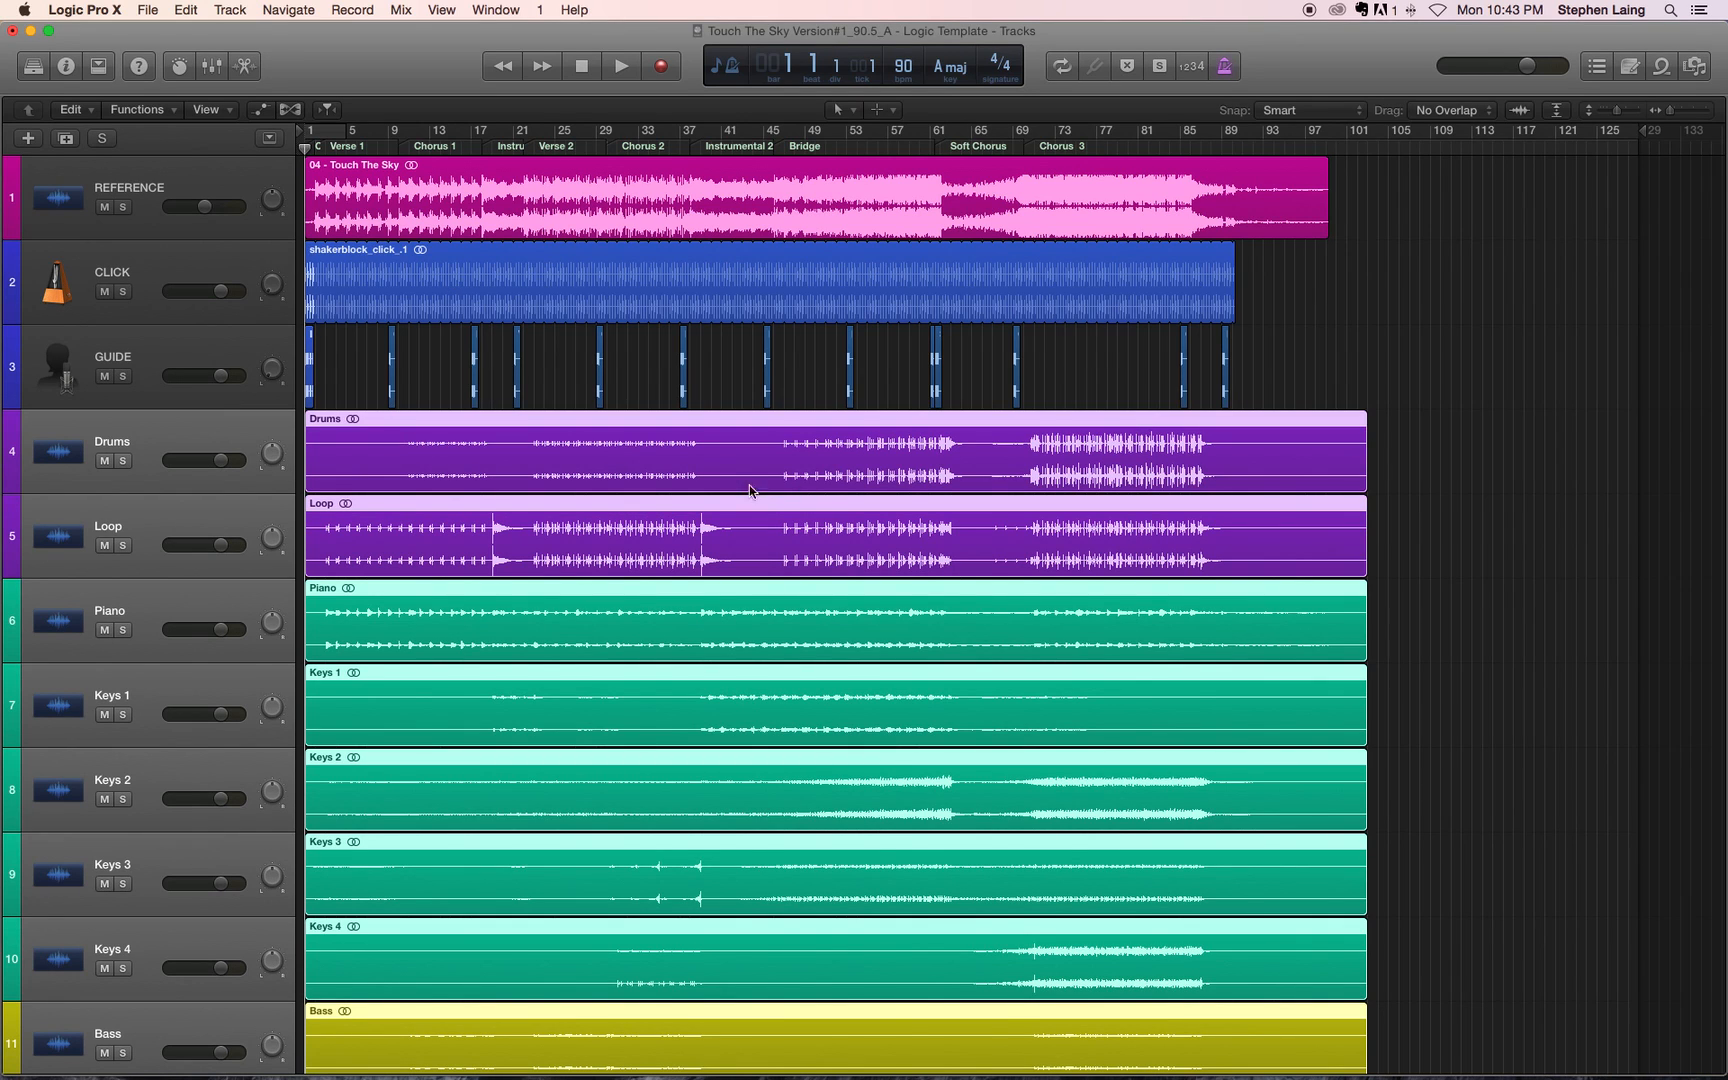
{"action": "scroll", "coordinate": [555, 780], "scroll_direction": "down", "scroll_amount": 5}
{"action": "scroll", "coordinate": [555, 785], "scroll_direction": "down", "scroll_amount": 7}
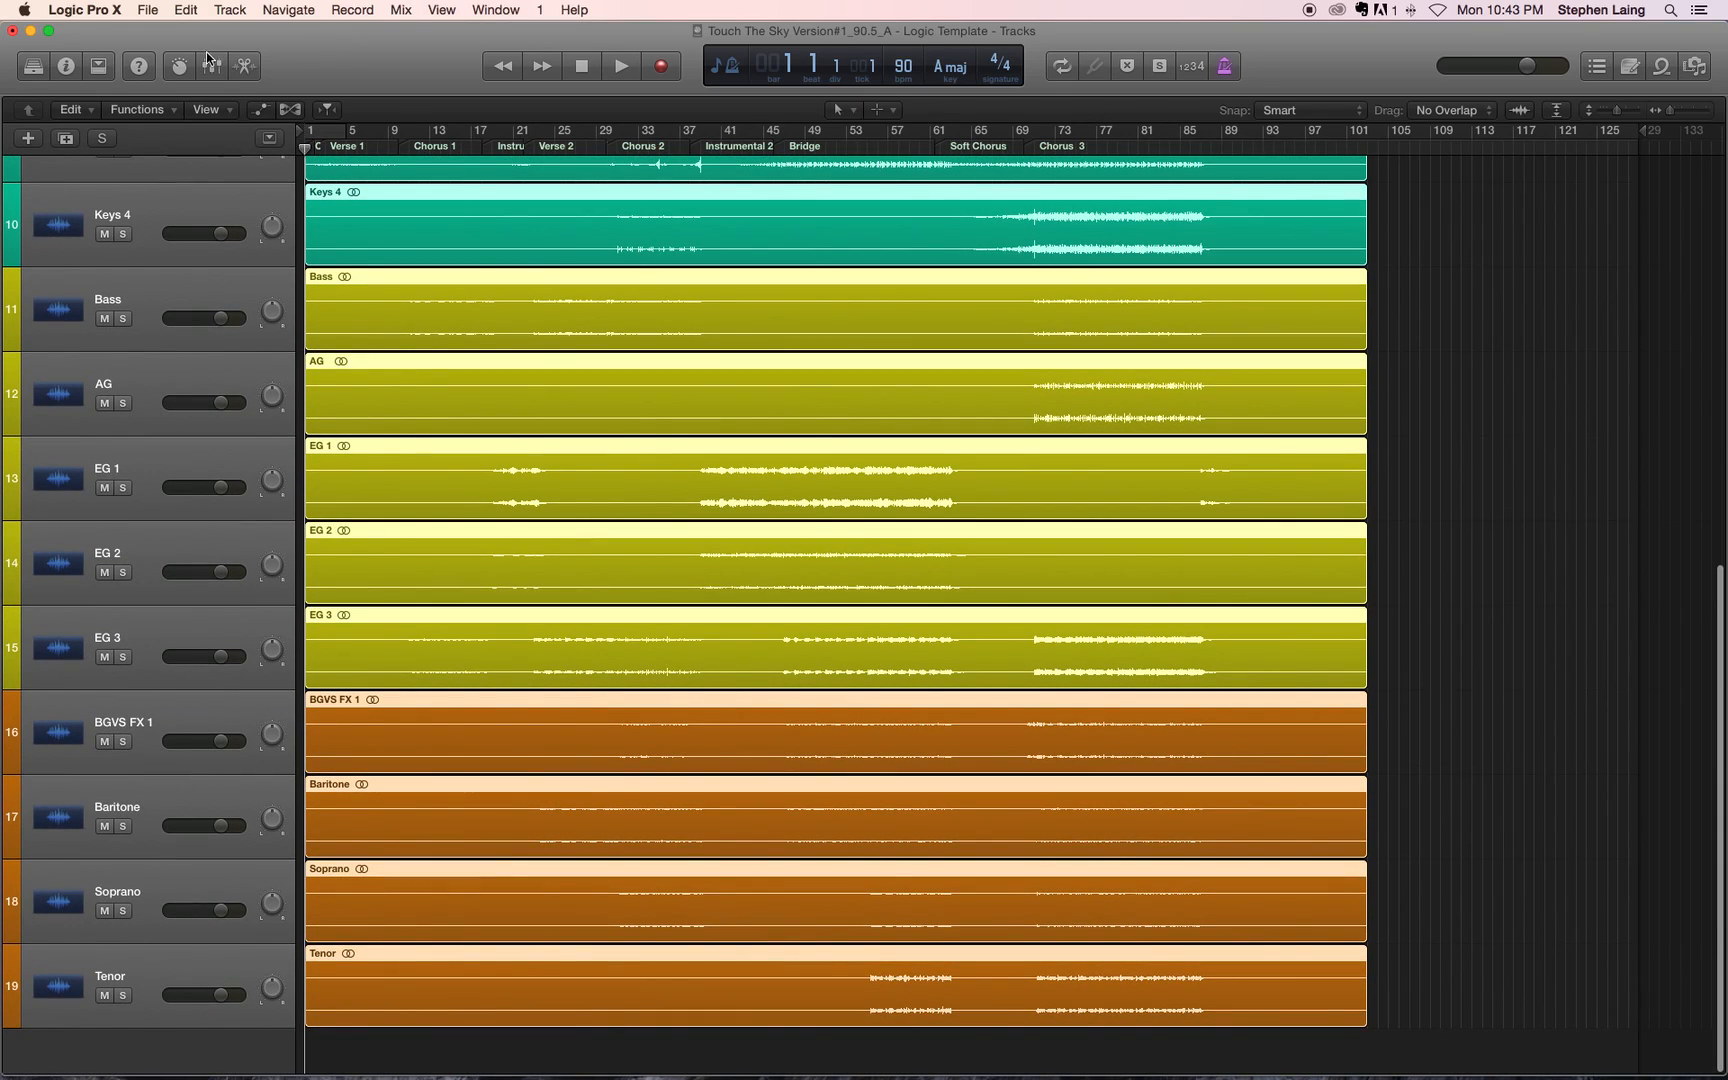
Step: Show the mixer below the tracks and enlarge it to its full channel strip height
{"action": "left_click", "coordinate": [211, 66]}
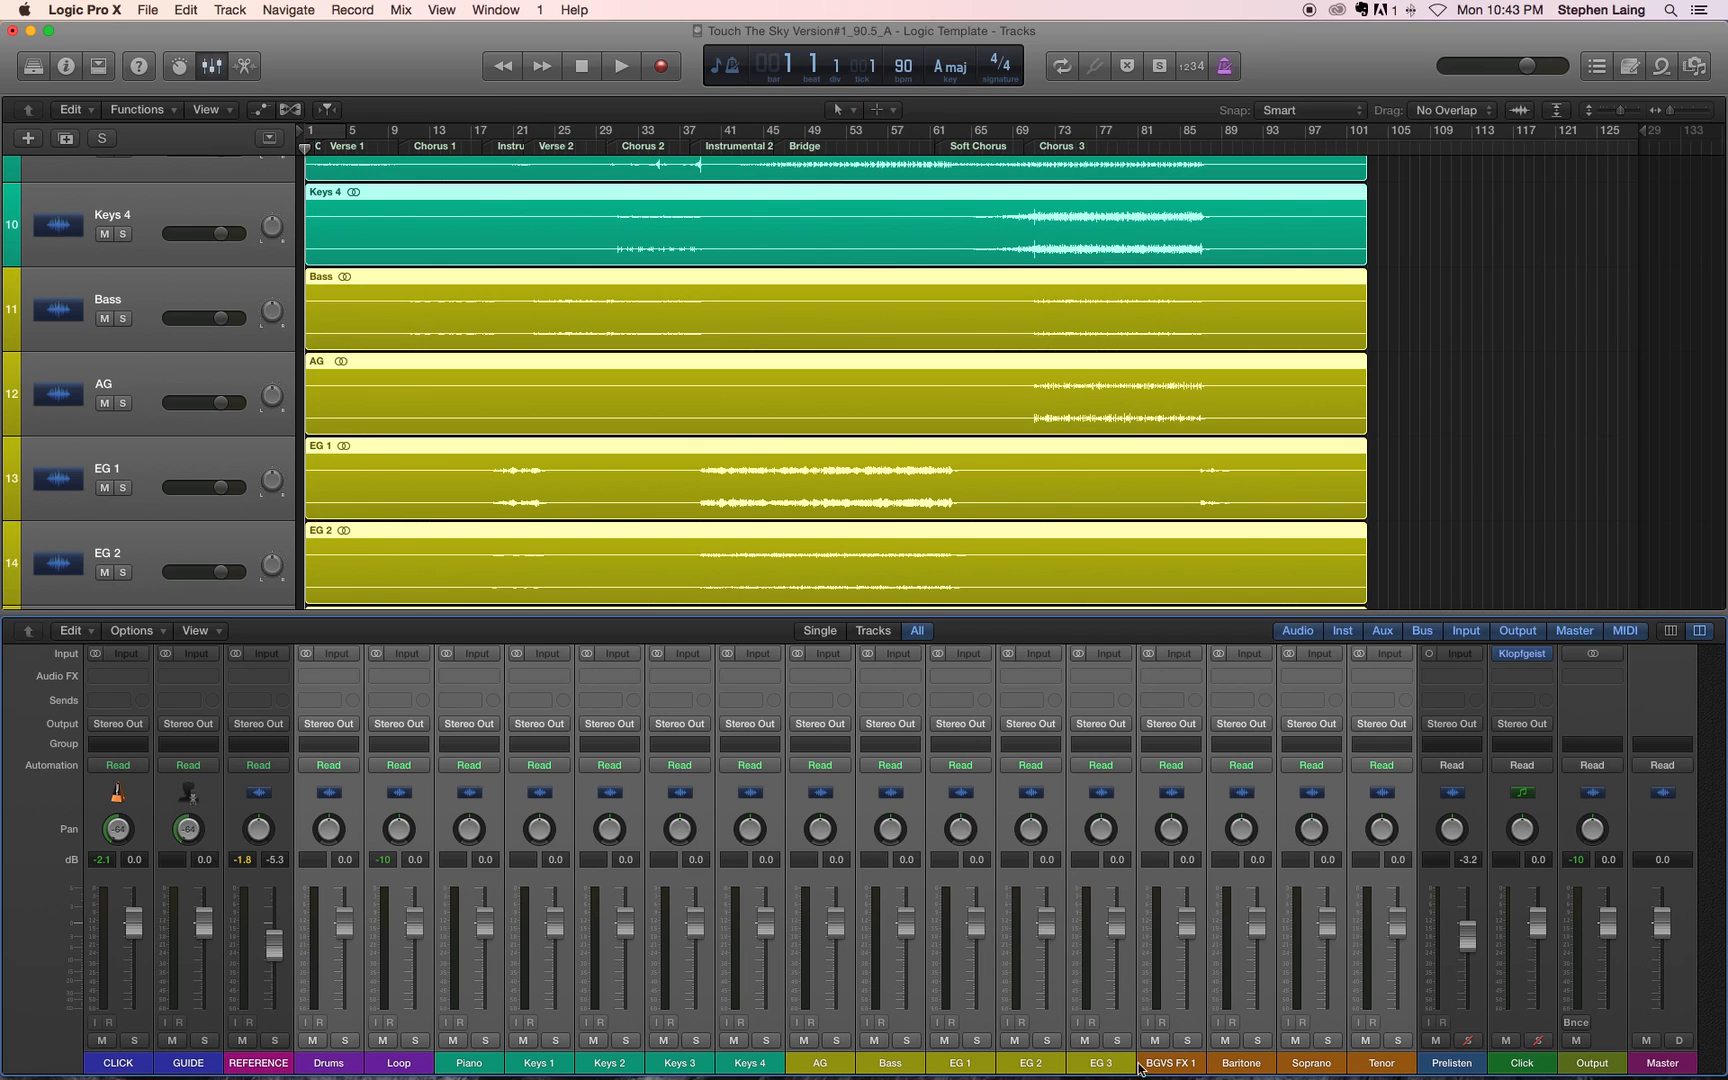
{"action": "left_click_drag", "start_coordinate": [987, 610], "coordinate": [995, 325]}
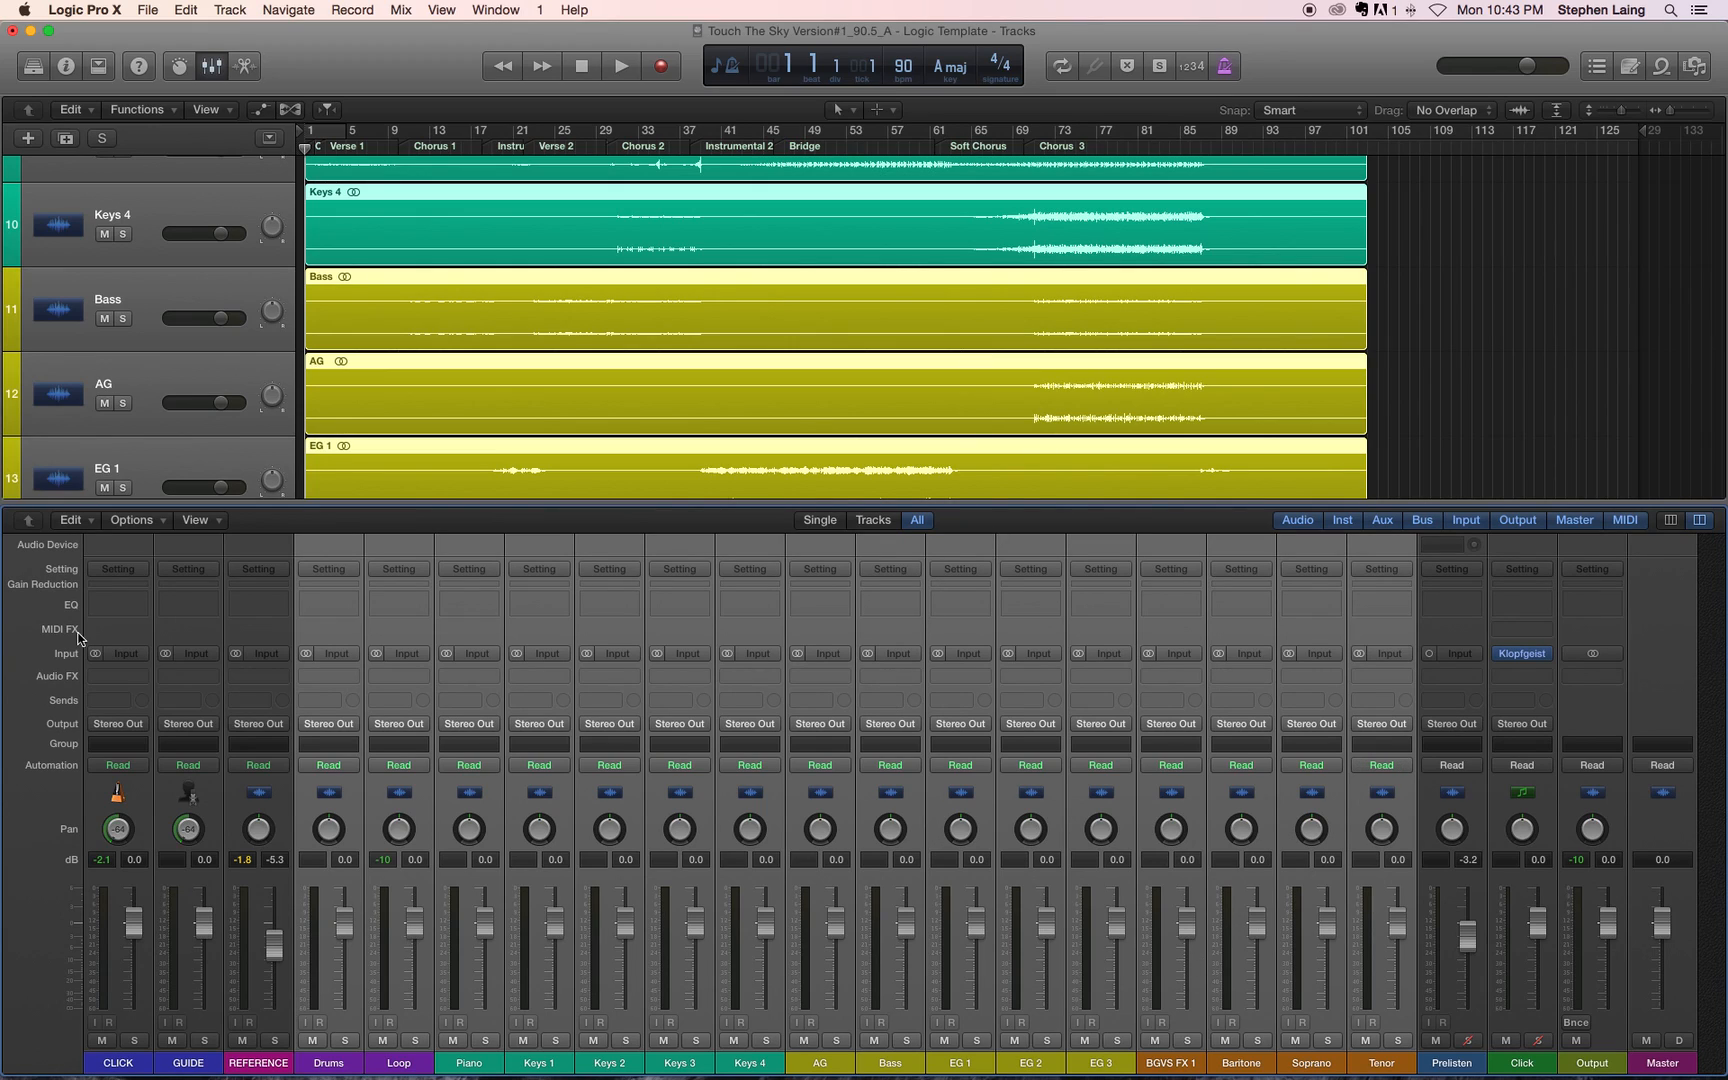
{"action": "right_click", "coordinate": [322, 637]}
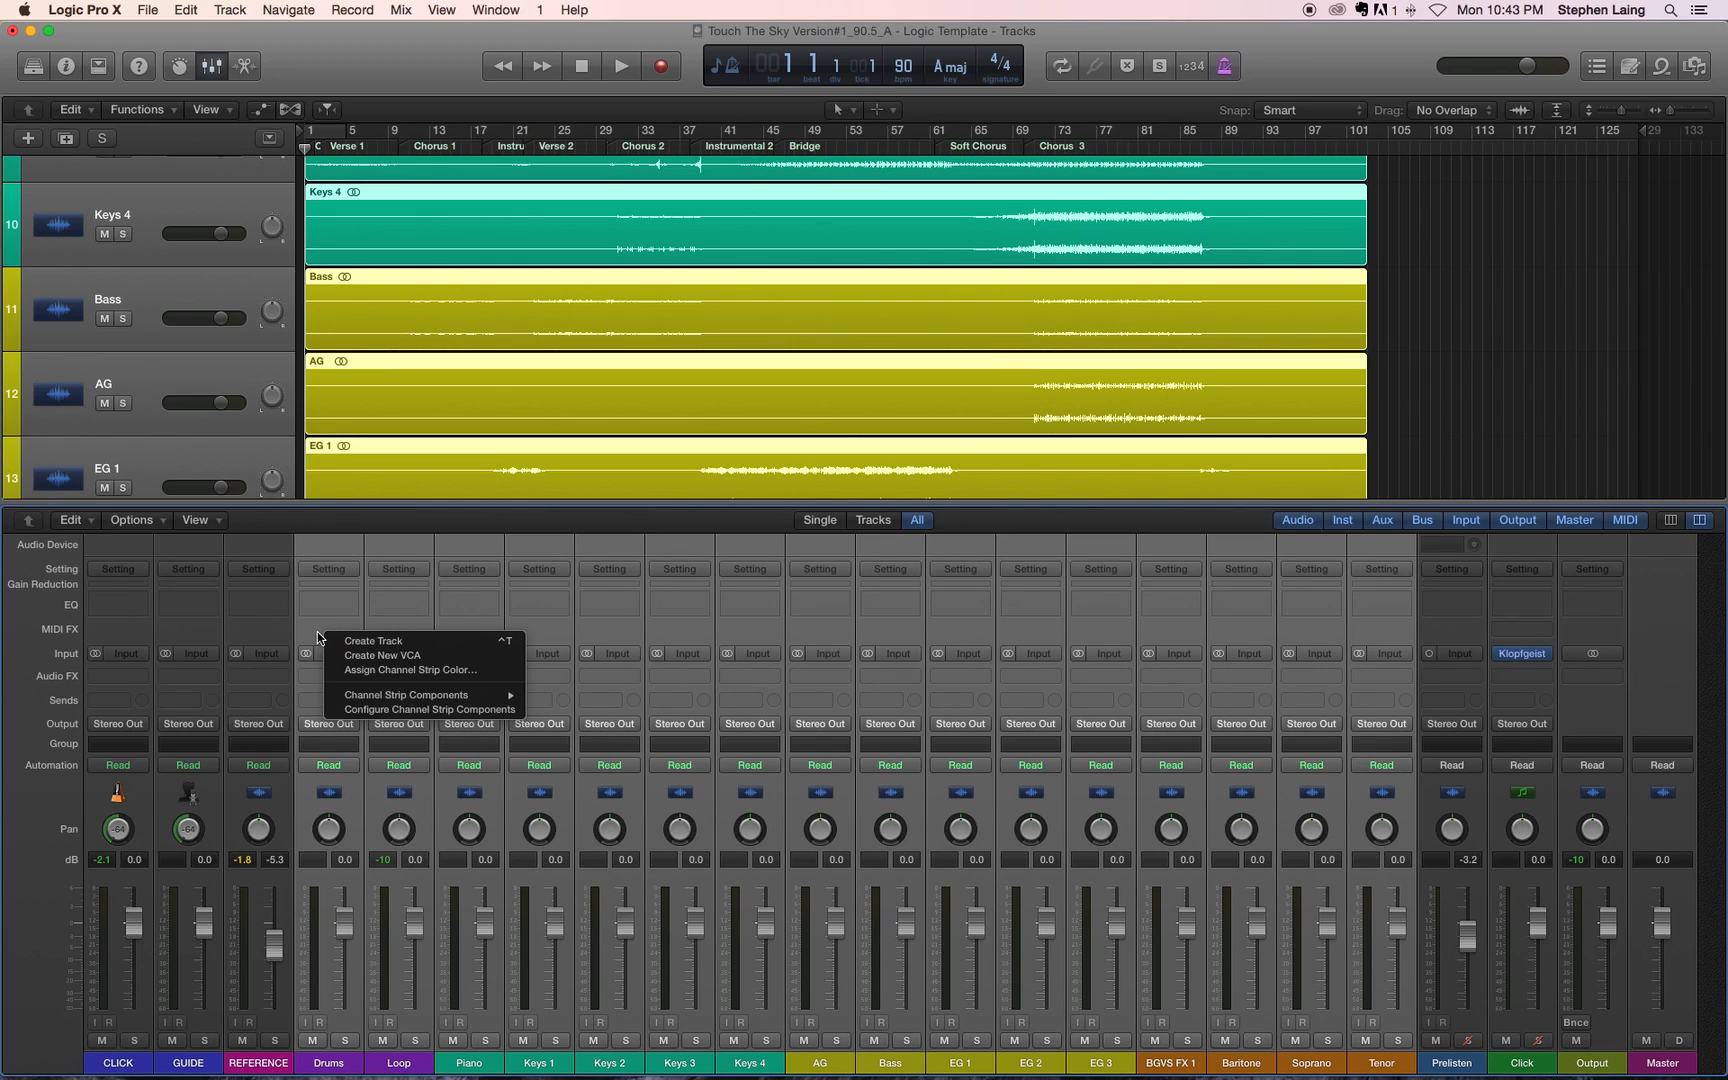
{"action": "mouse_move", "coordinate": [420, 697]}
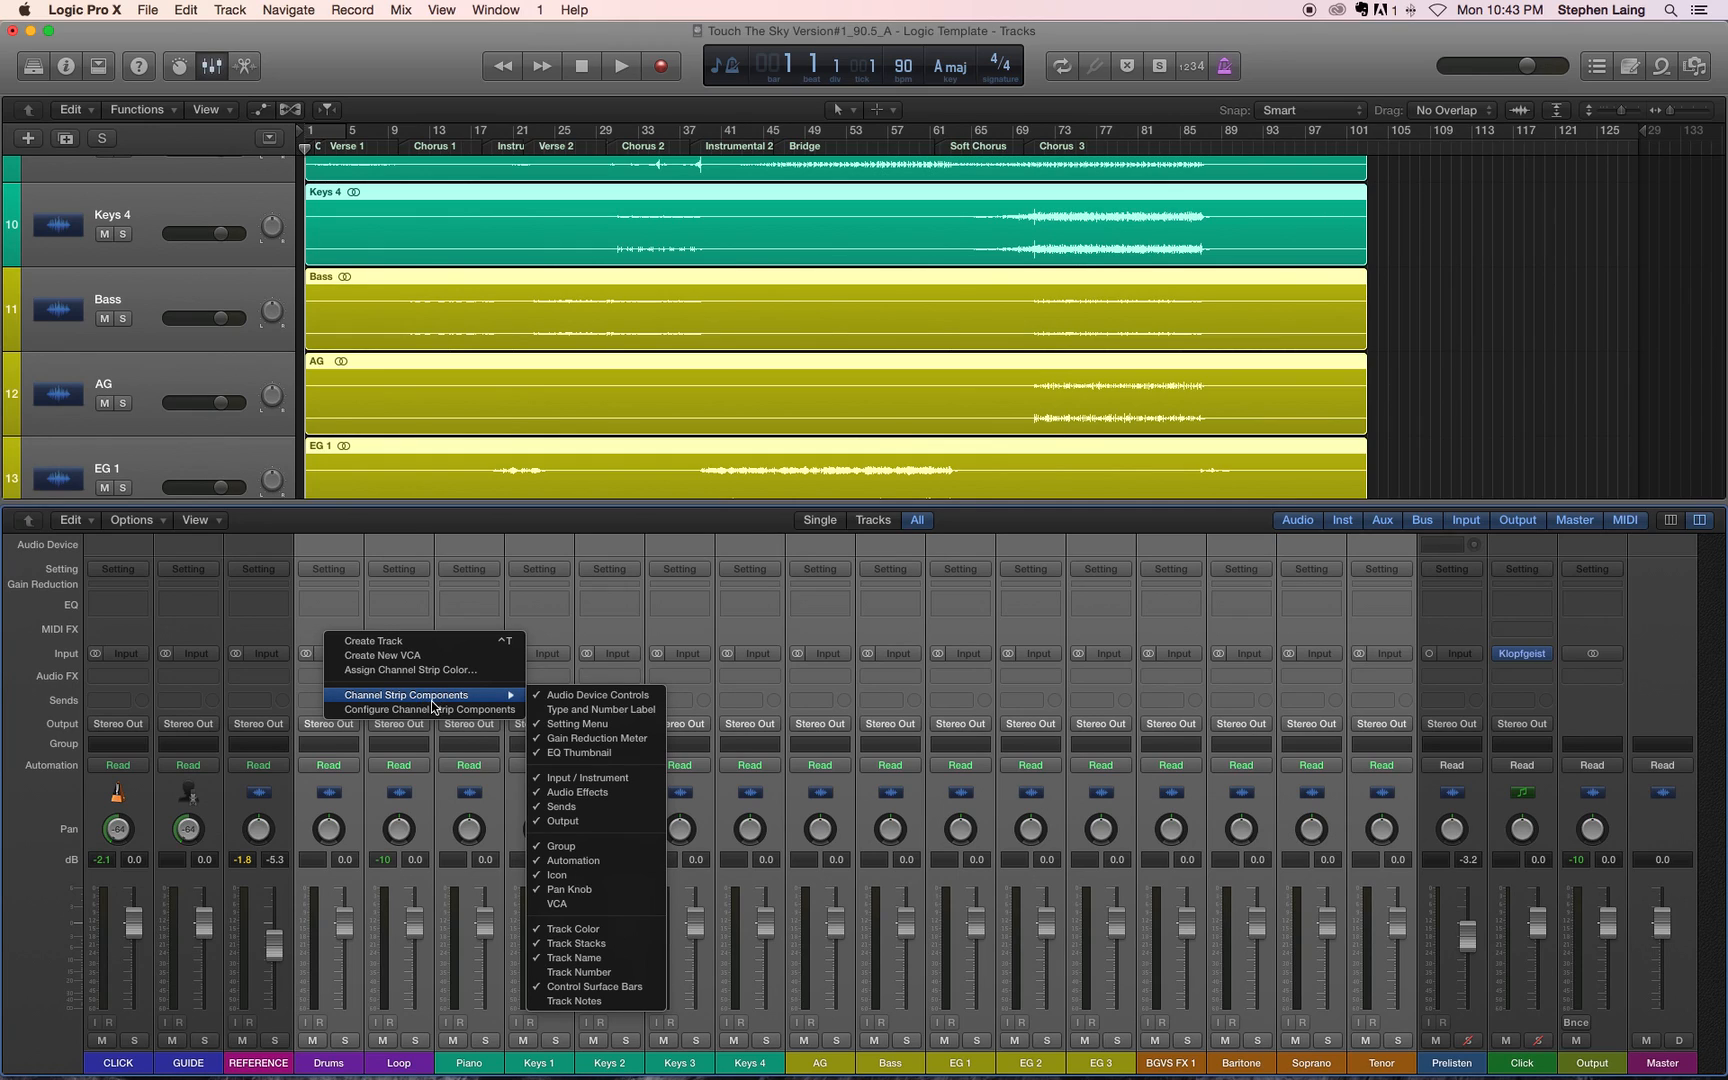
{"action": "left_click", "coordinate": [304, 631]}
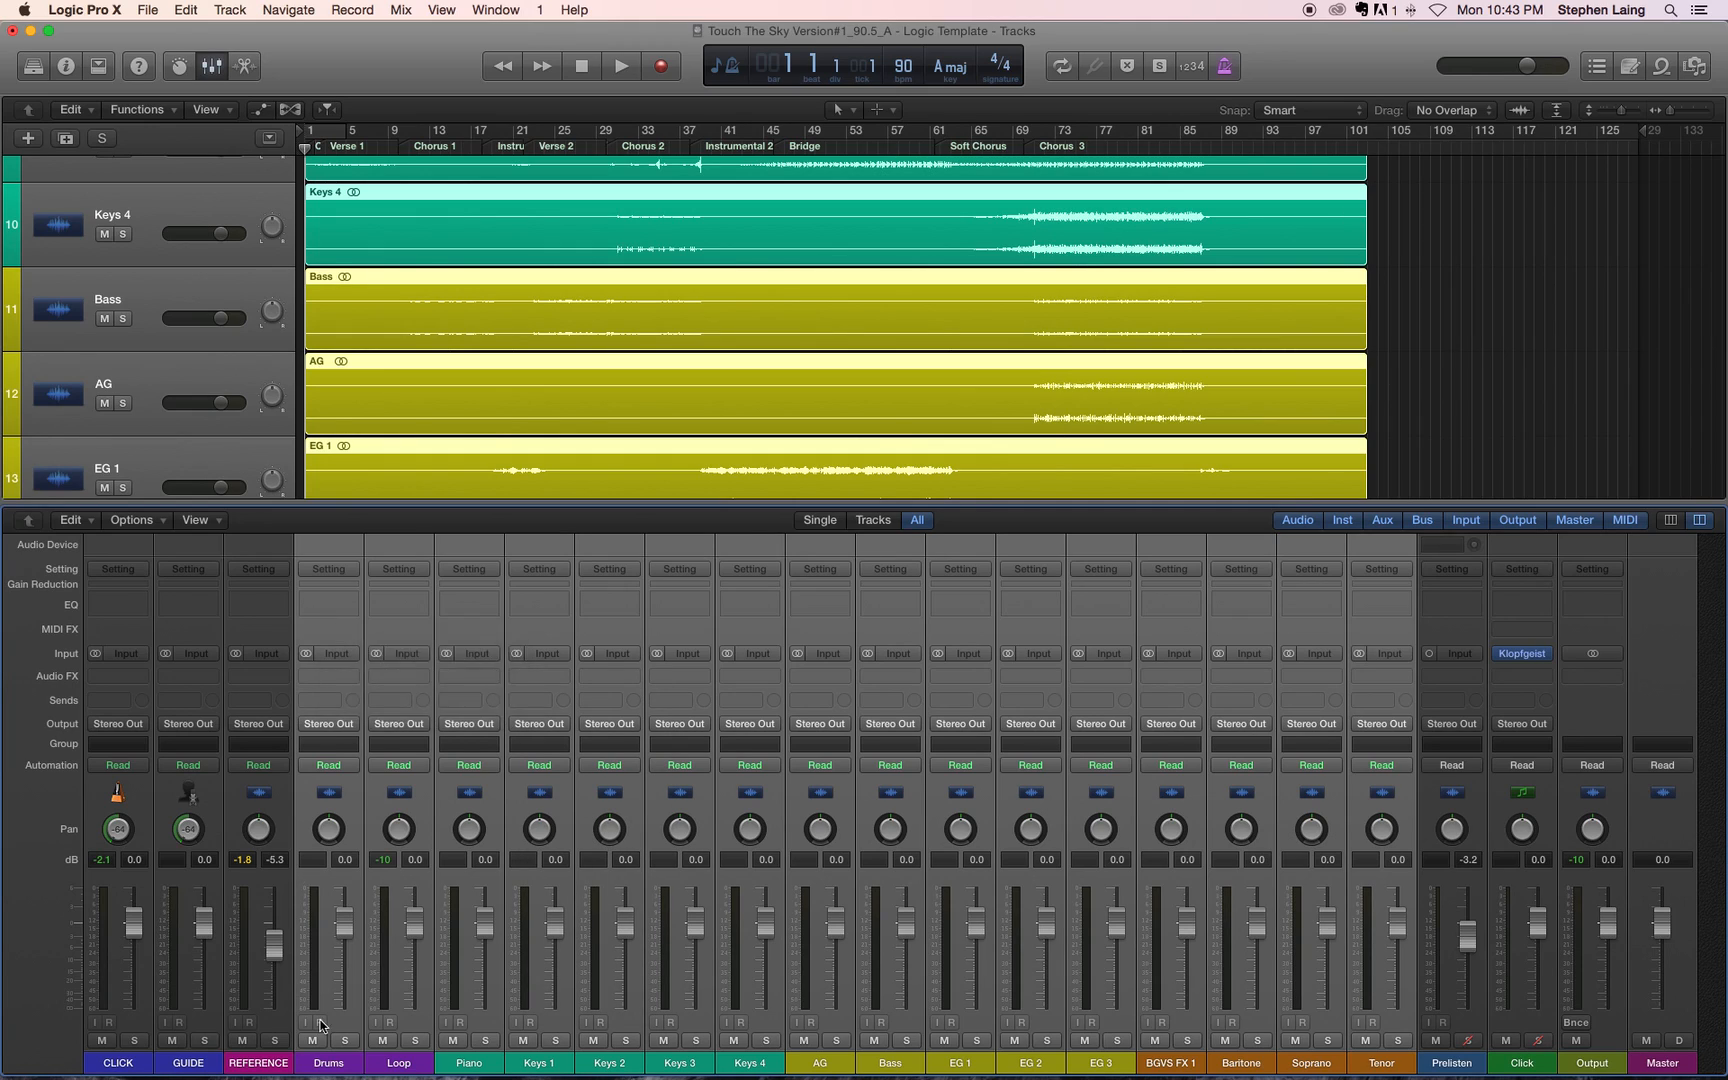
{"action": "left_click", "coordinate": [346, 1067]}
{"action": "right_click", "coordinate": [346, 1067]}
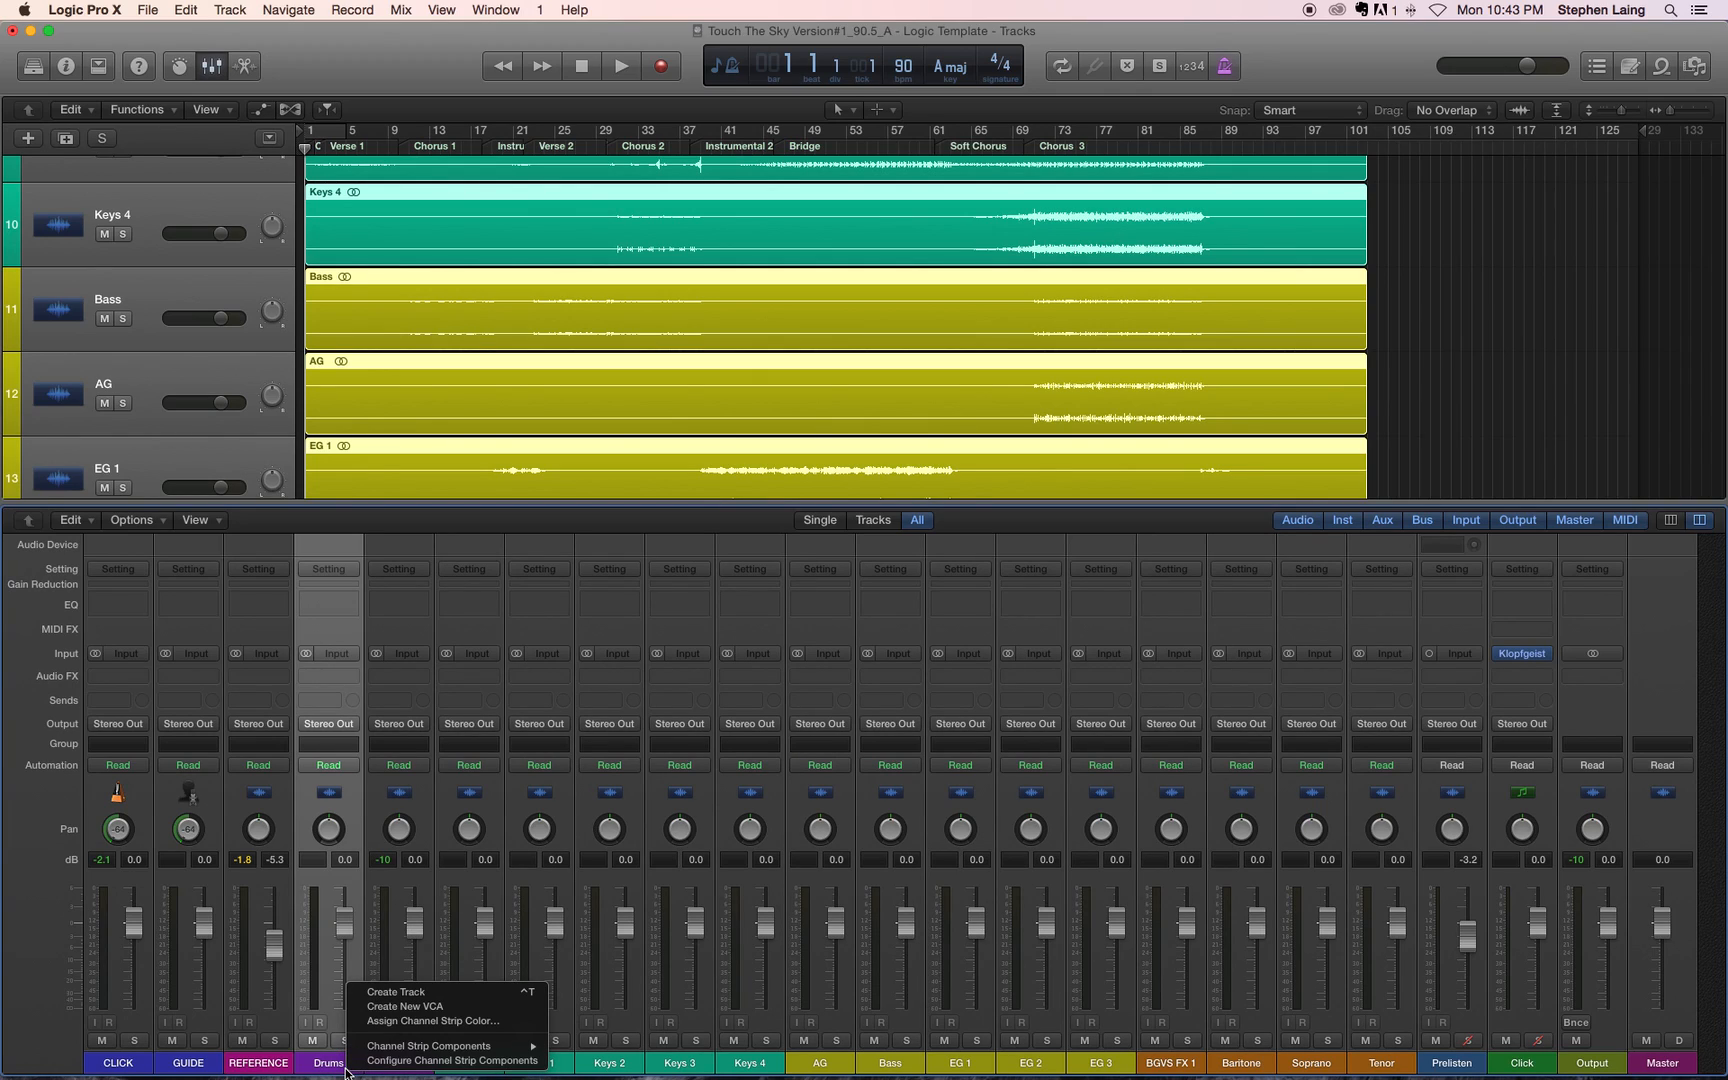
{"action": "left_click", "coordinate": [320, 1065]}
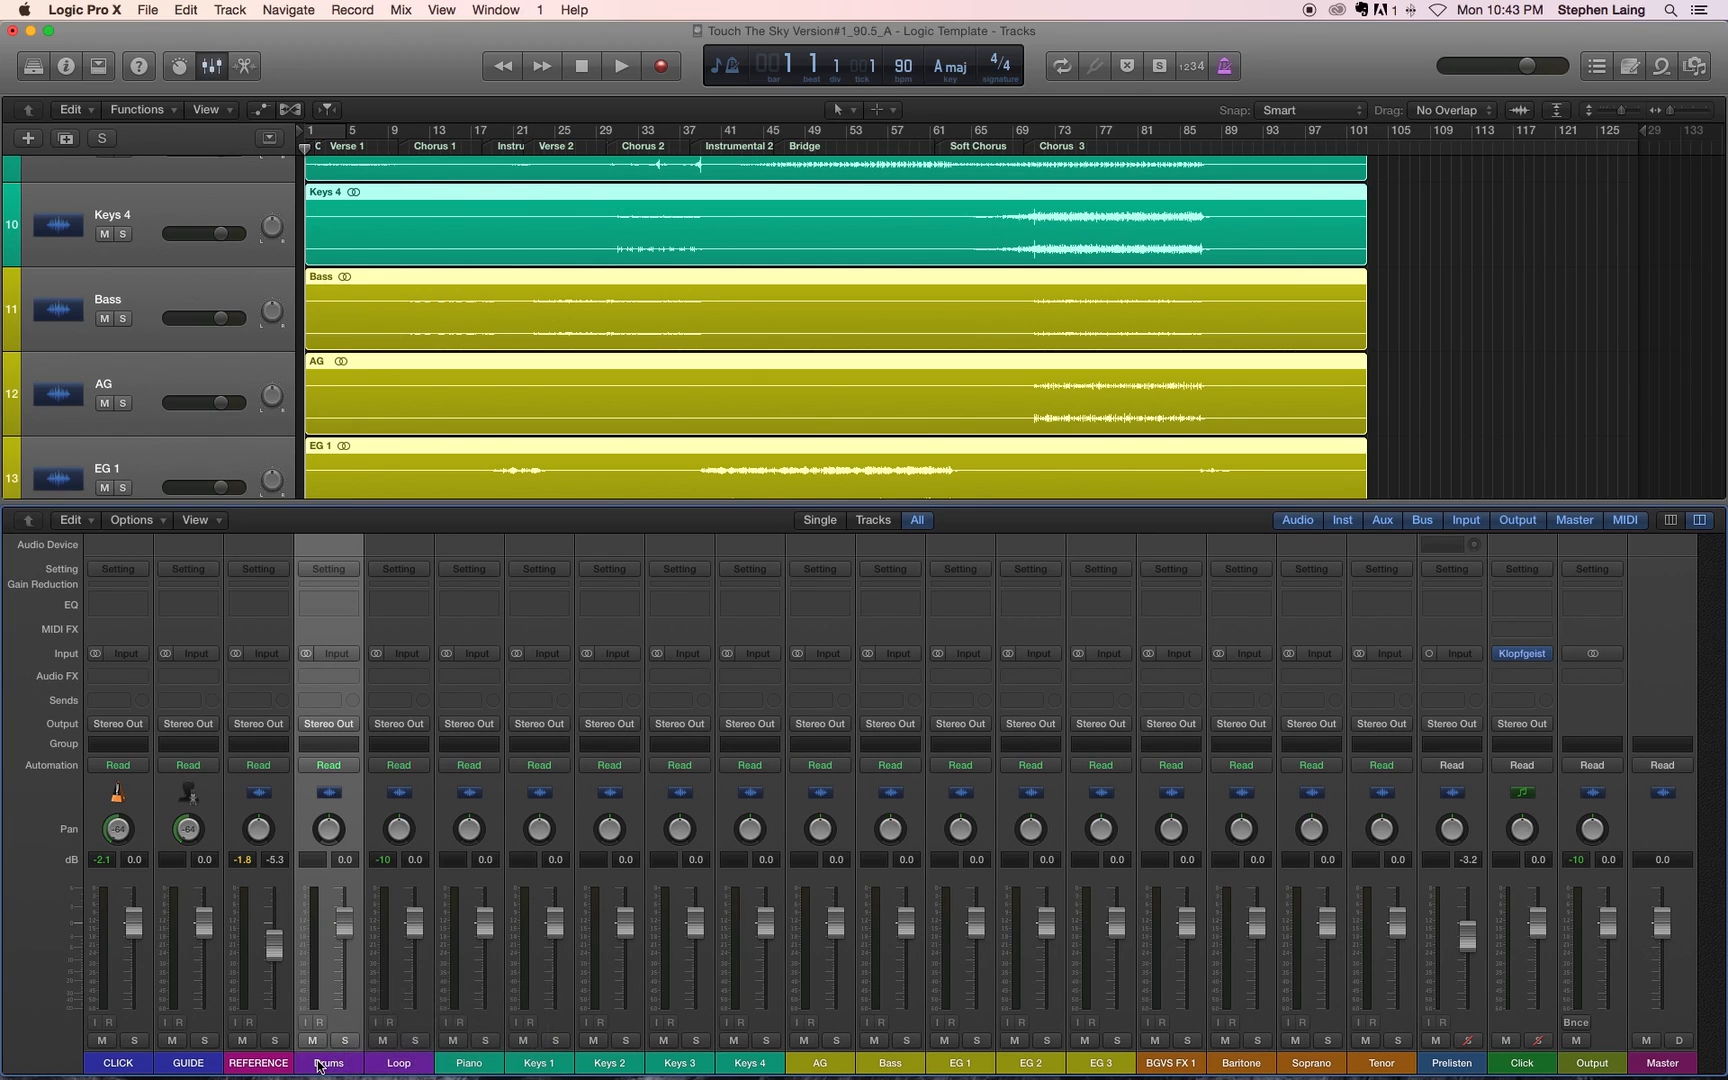
Step: Hide the mixer, check the whole track list, and make Drums the only selected track
{"action": "left_click", "coordinate": [212, 65]}
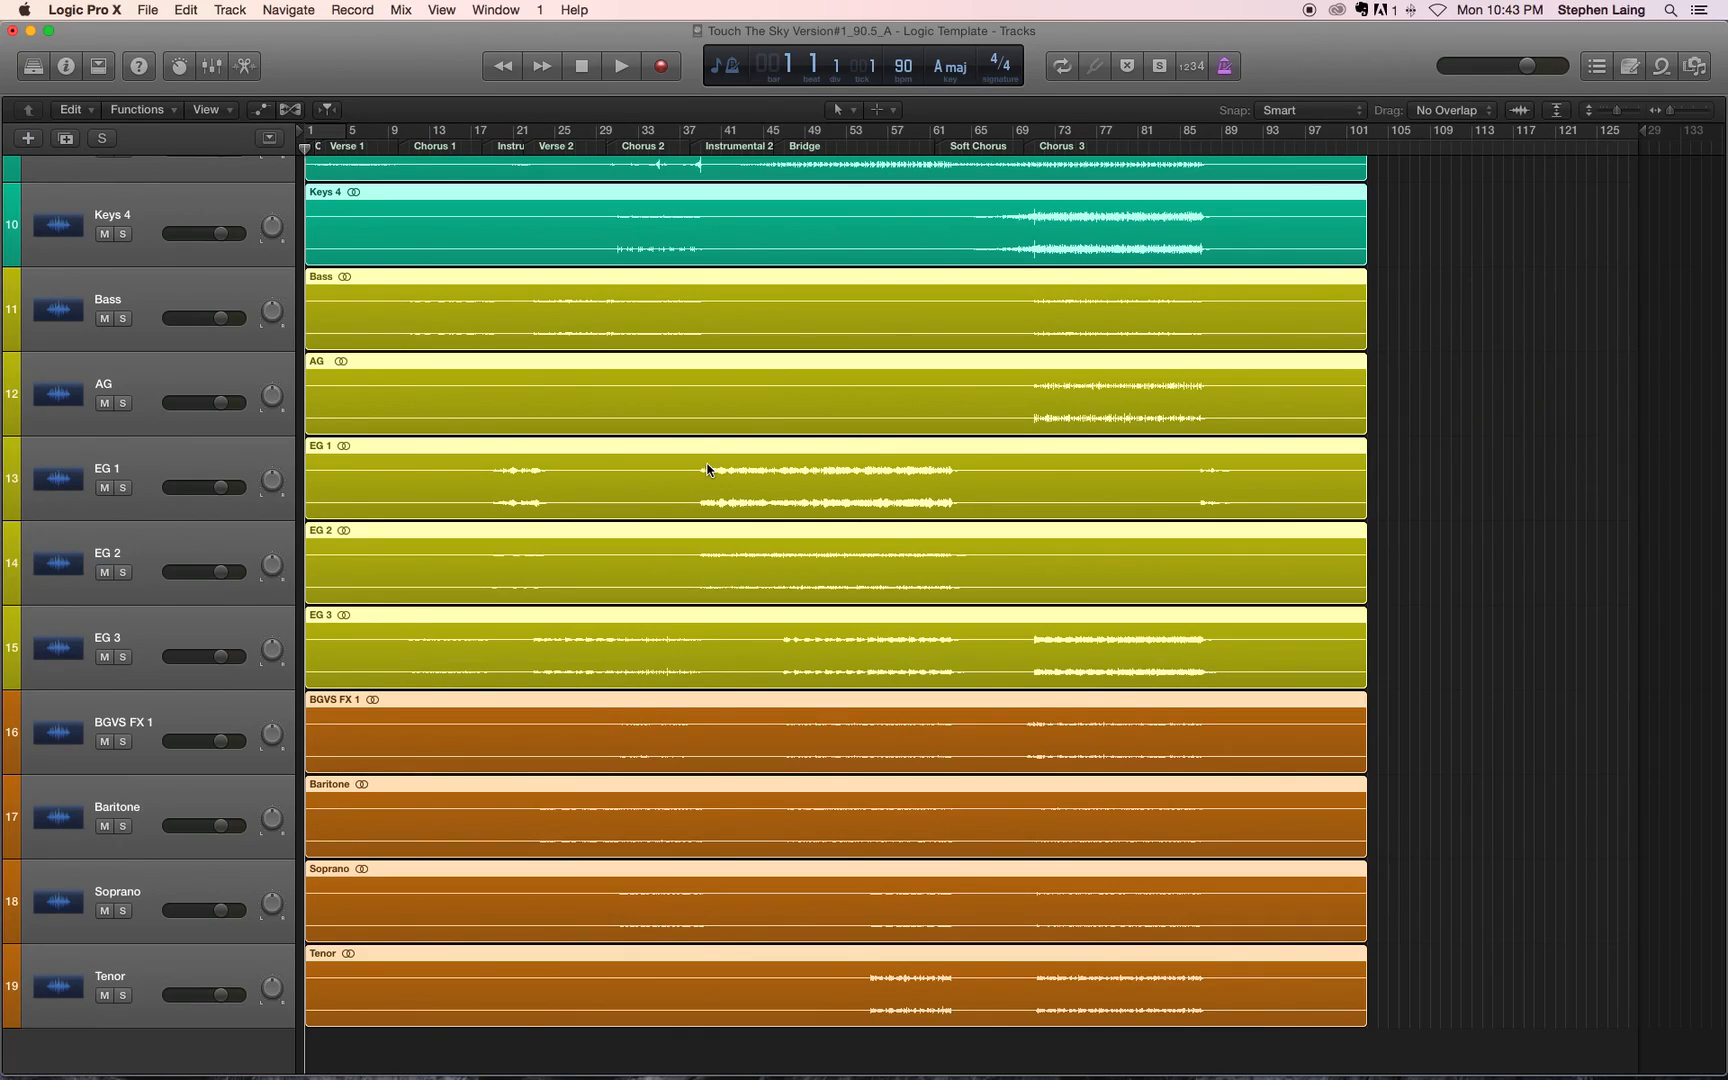
{"action": "scroll", "coordinate": [707, 469], "scroll_direction": "up", "scroll_amount": 10}
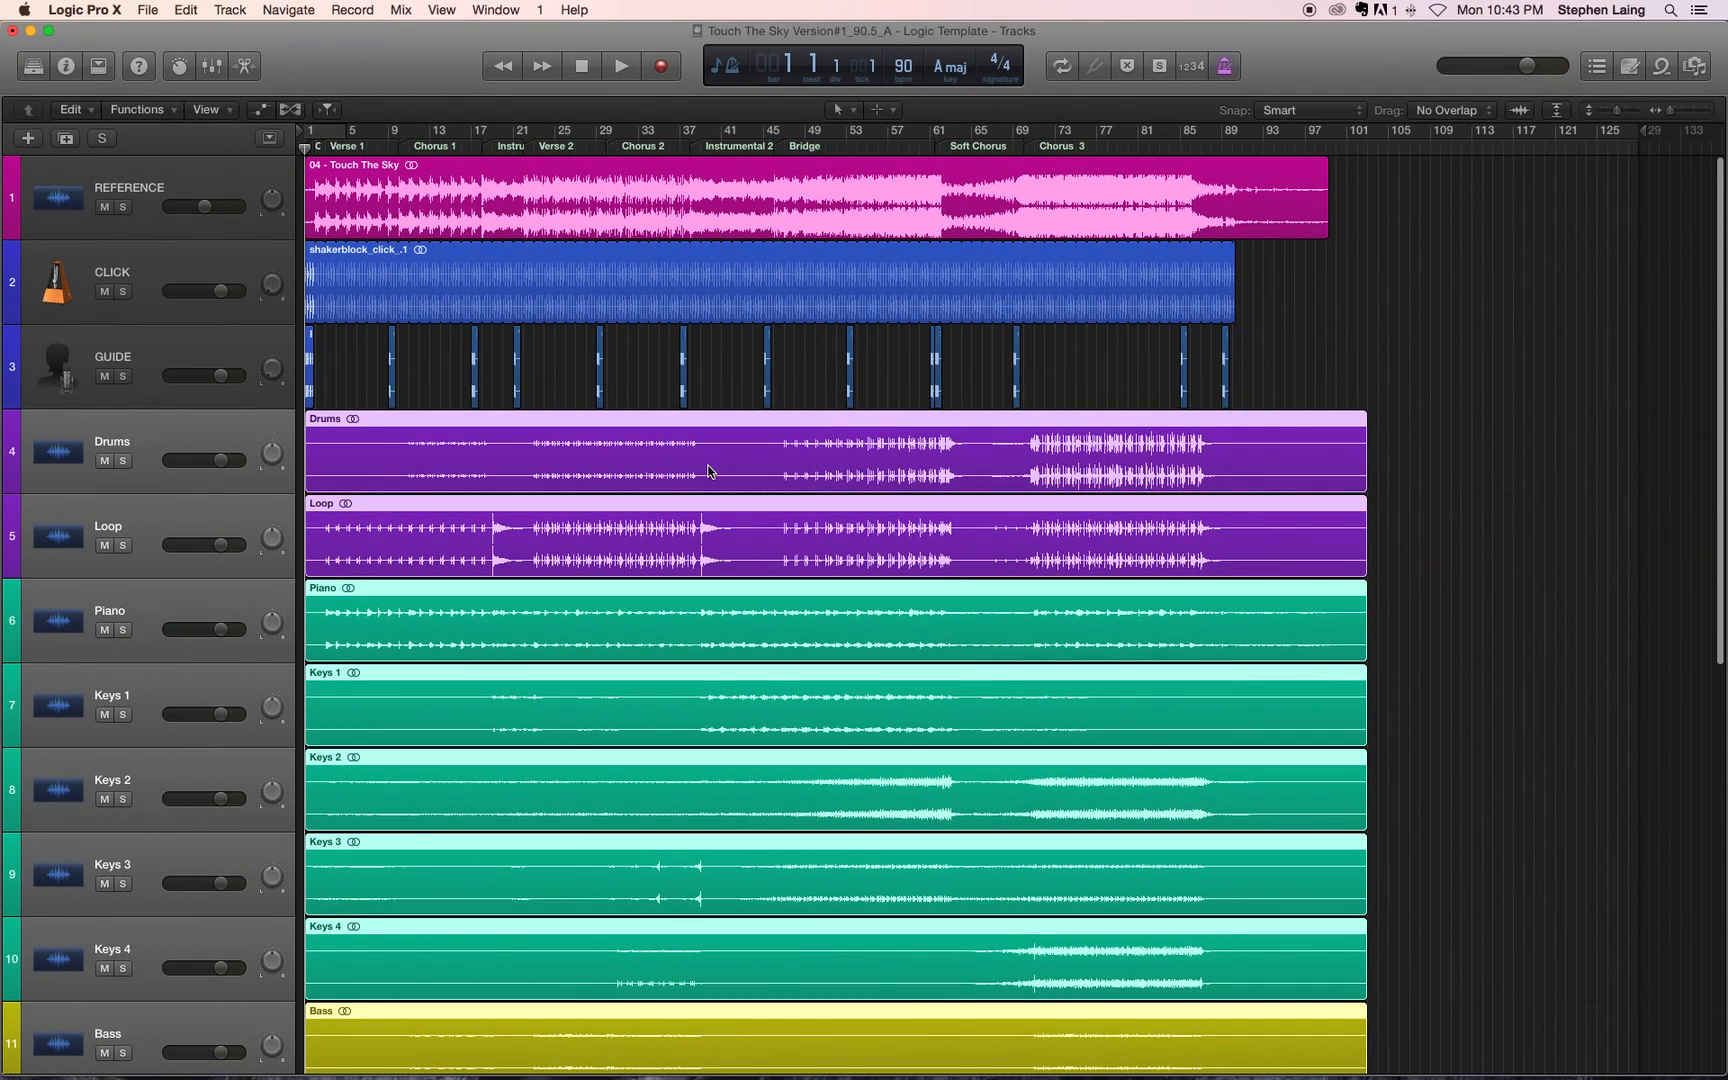
{"action": "scroll", "coordinate": [708, 471], "scroll_direction": "down", "scroll_amount": 10}
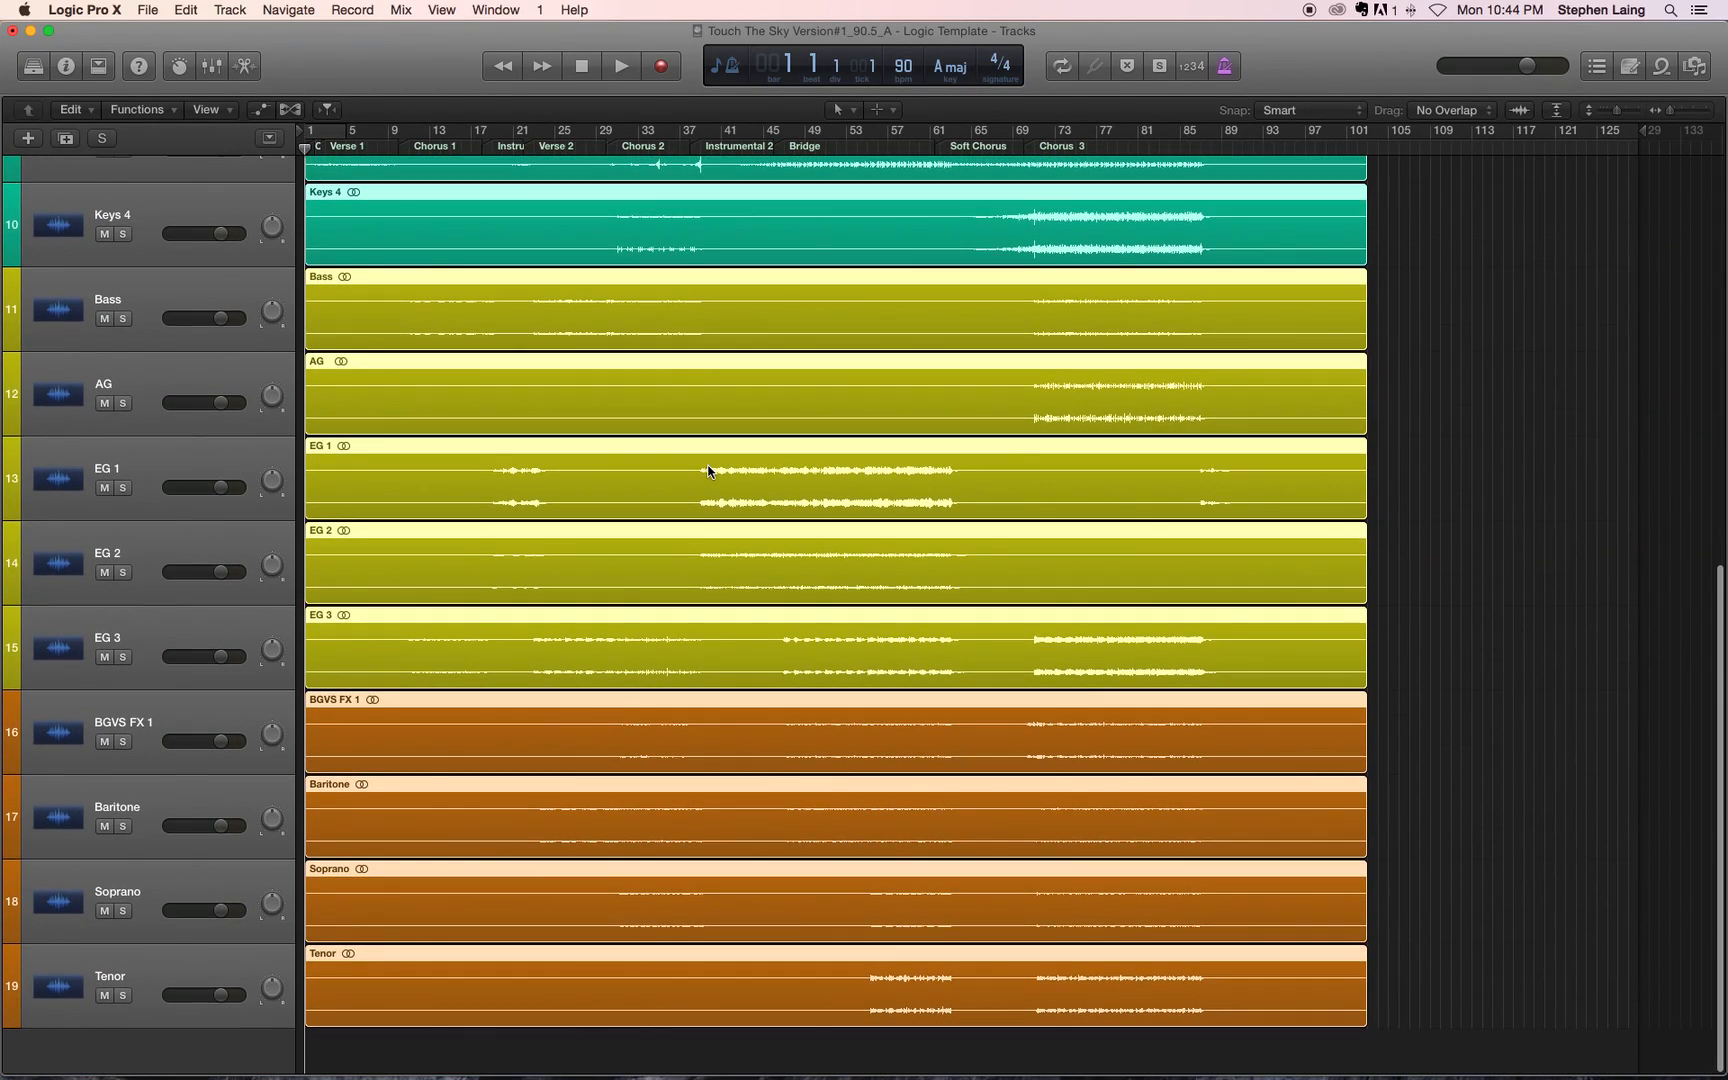
{"action": "scroll", "coordinate": [708, 471], "scroll_direction": "up", "scroll_amount": 10}
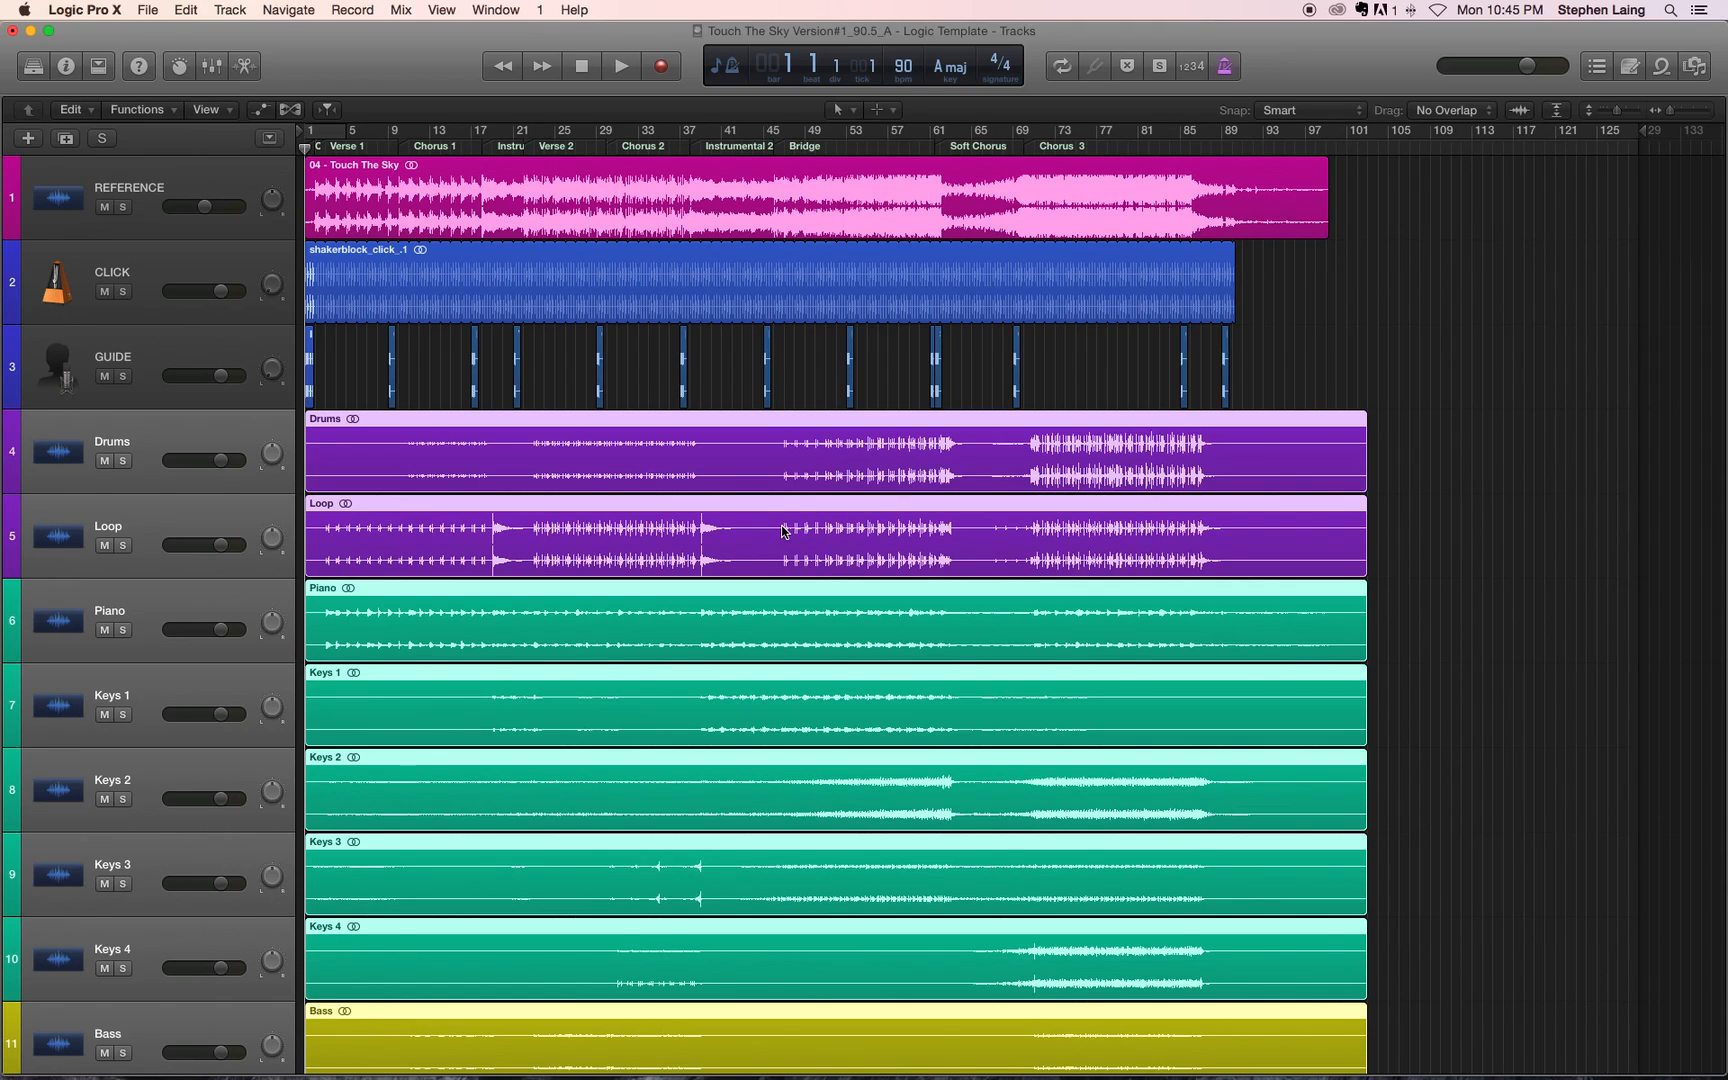
{"action": "scroll", "coordinate": [444, 541], "scroll_direction": "down", "scroll_amount": 2}
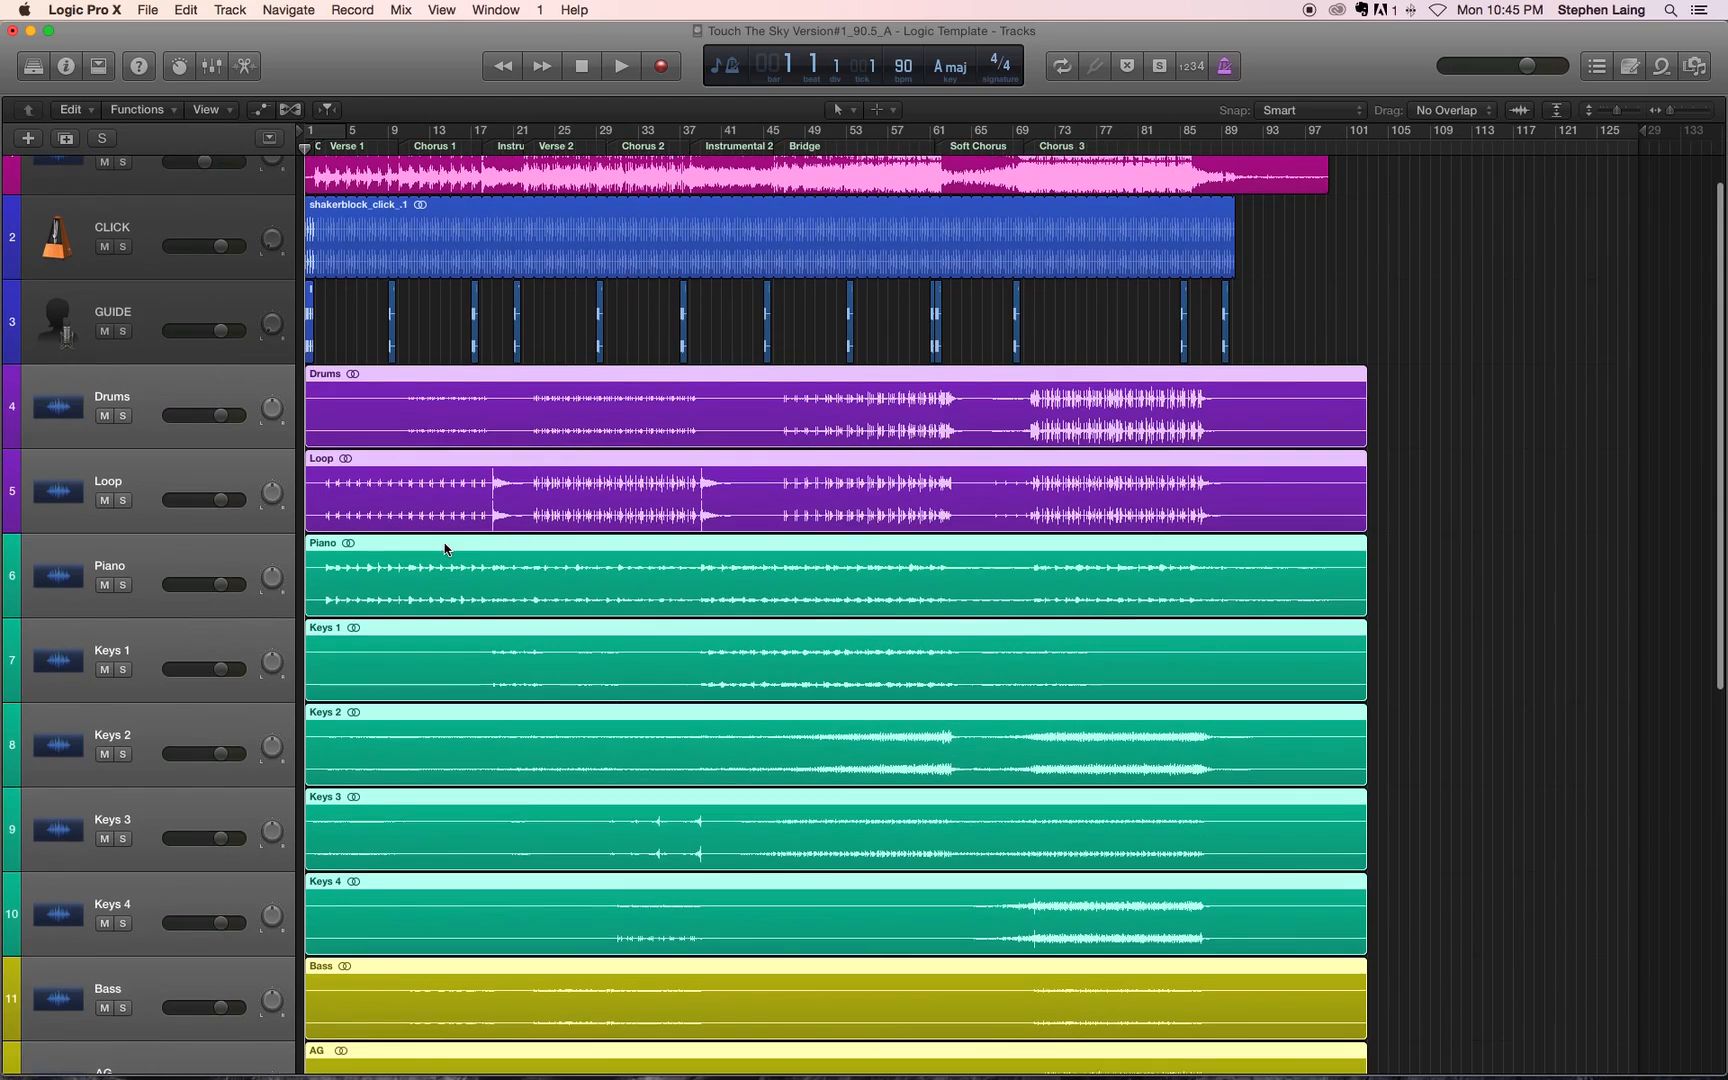
{"action": "scroll", "coordinate": [444, 548], "scroll_direction": "down", "scroll_amount": 8}
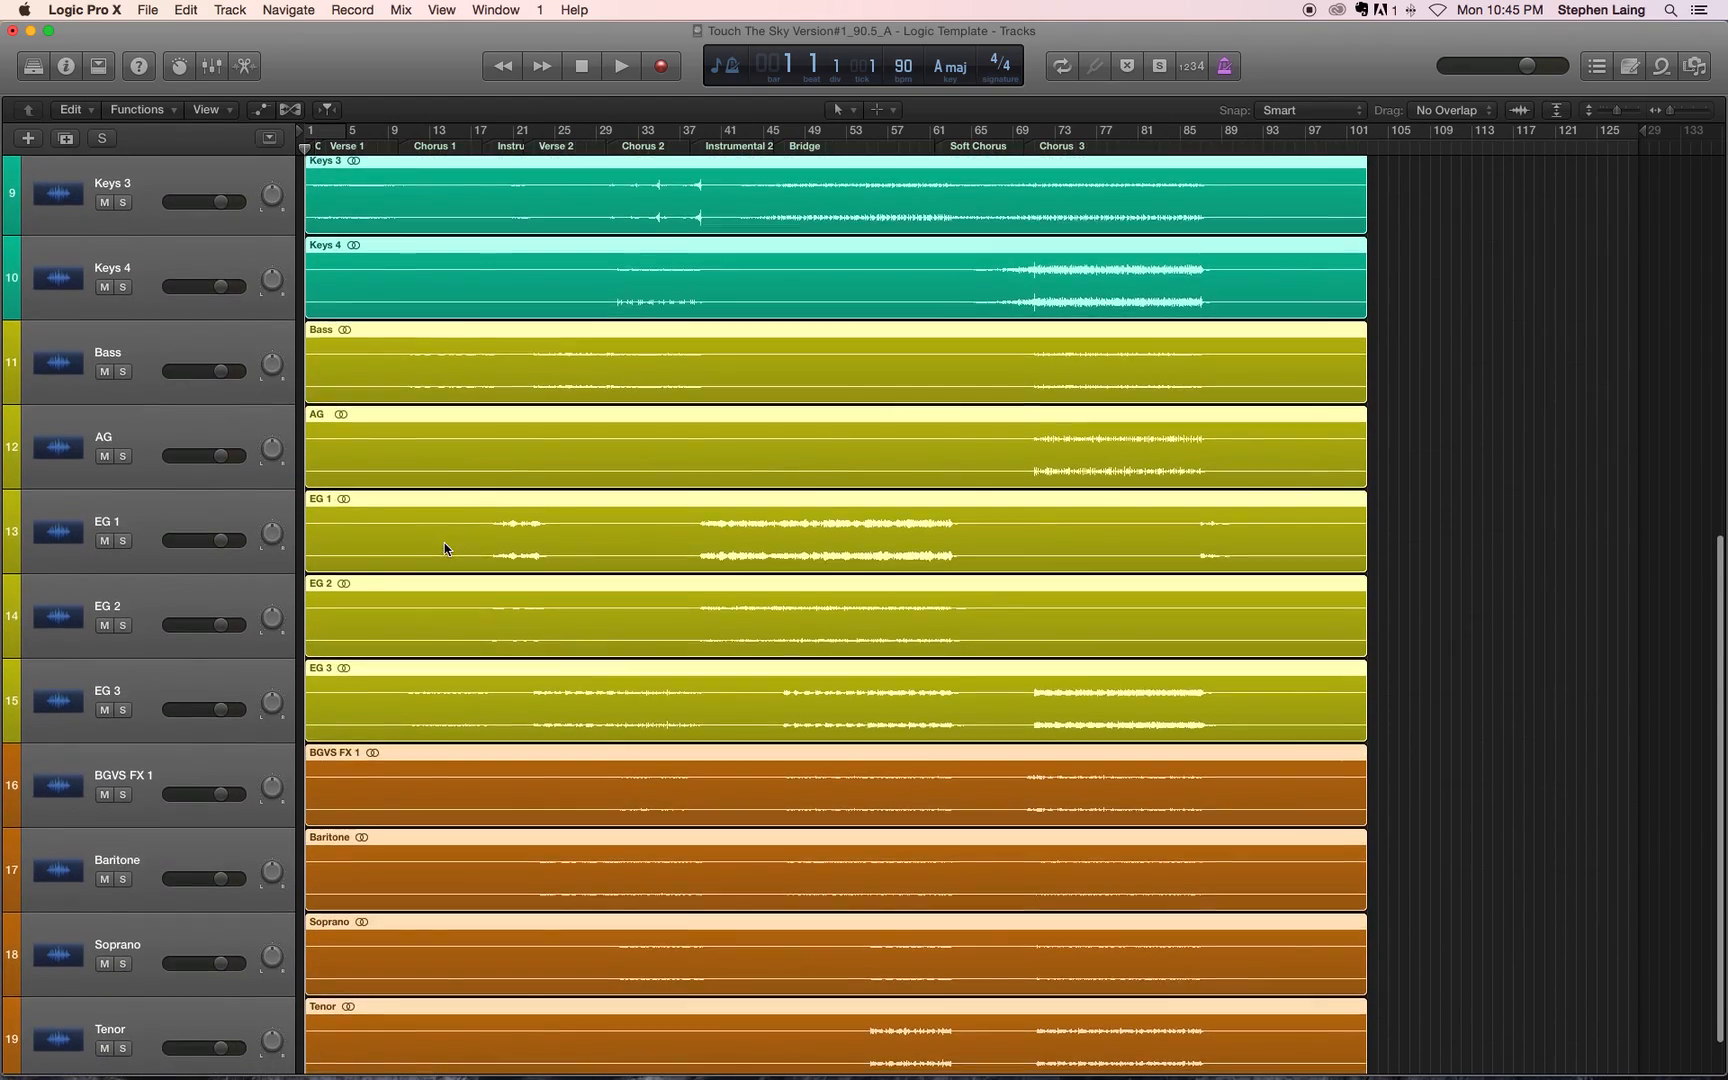
{"action": "scroll", "coordinate": [444, 548], "scroll_direction": "up", "scroll_amount": 10}
{"action": "scroll", "coordinate": [444, 548], "scroll_direction": "up", "scroll_amount": 1}
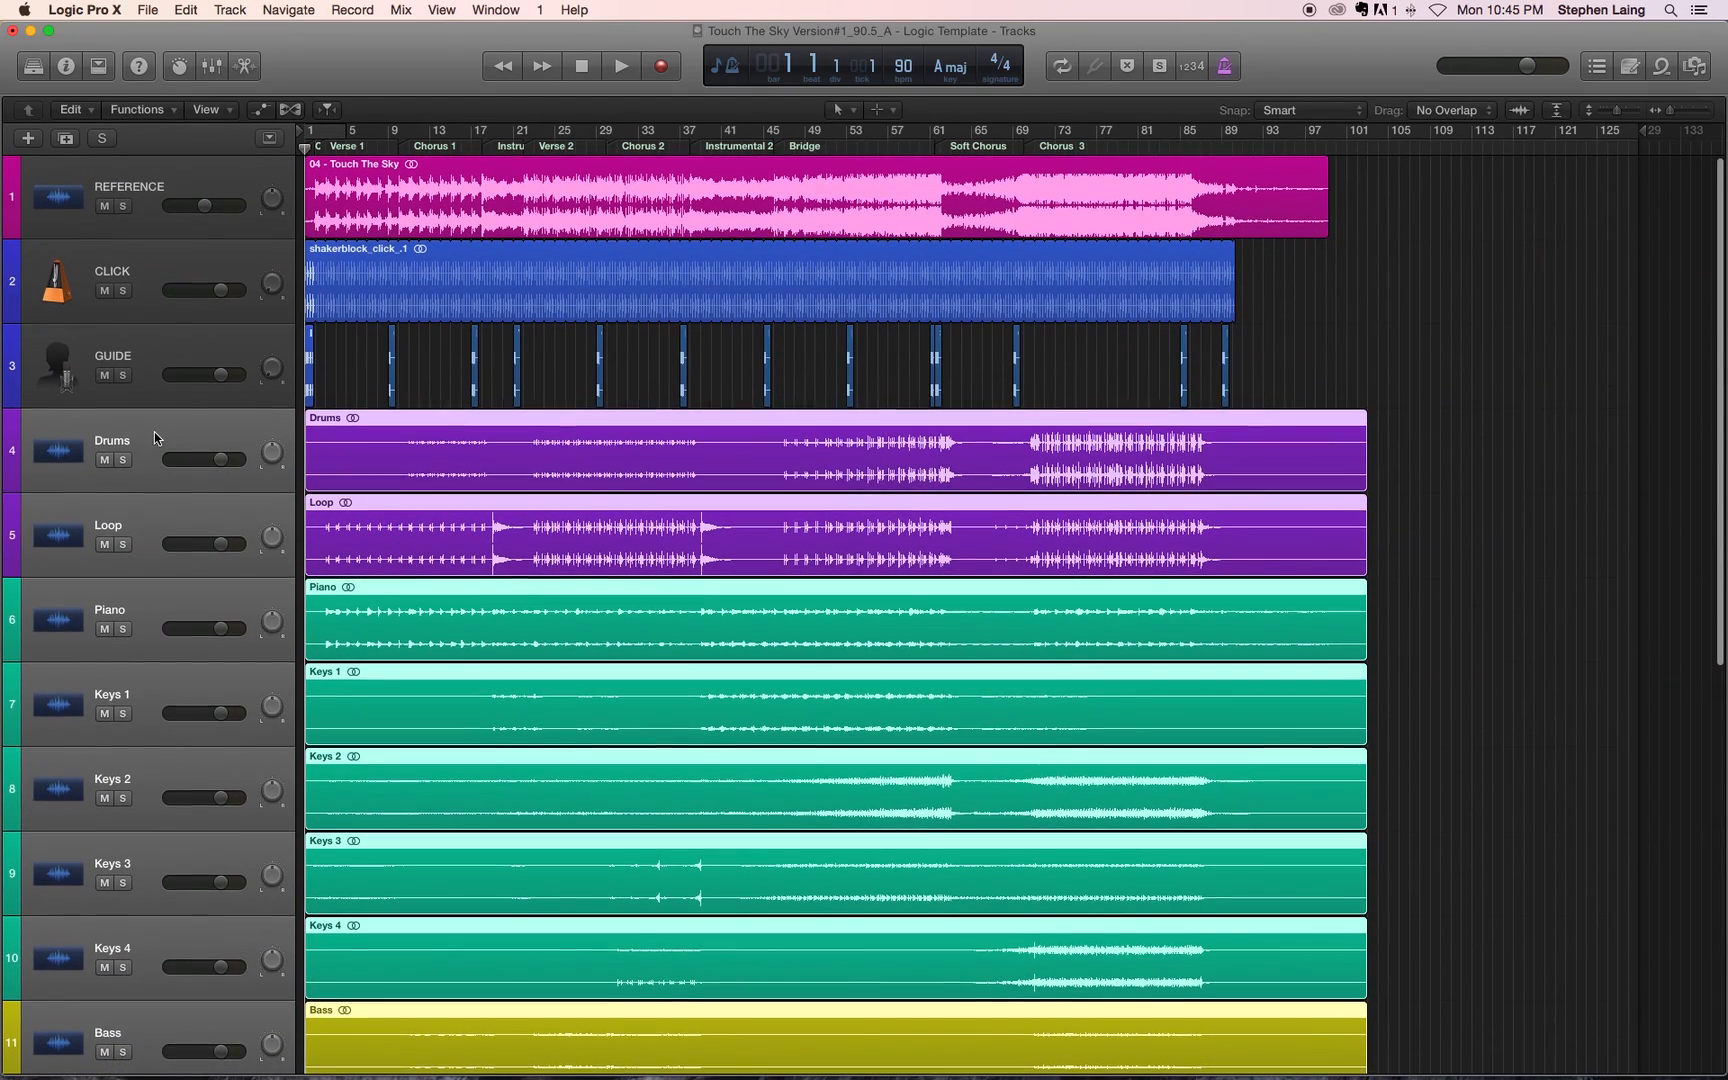
{"action": "left_click", "coordinate": [154, 436]}
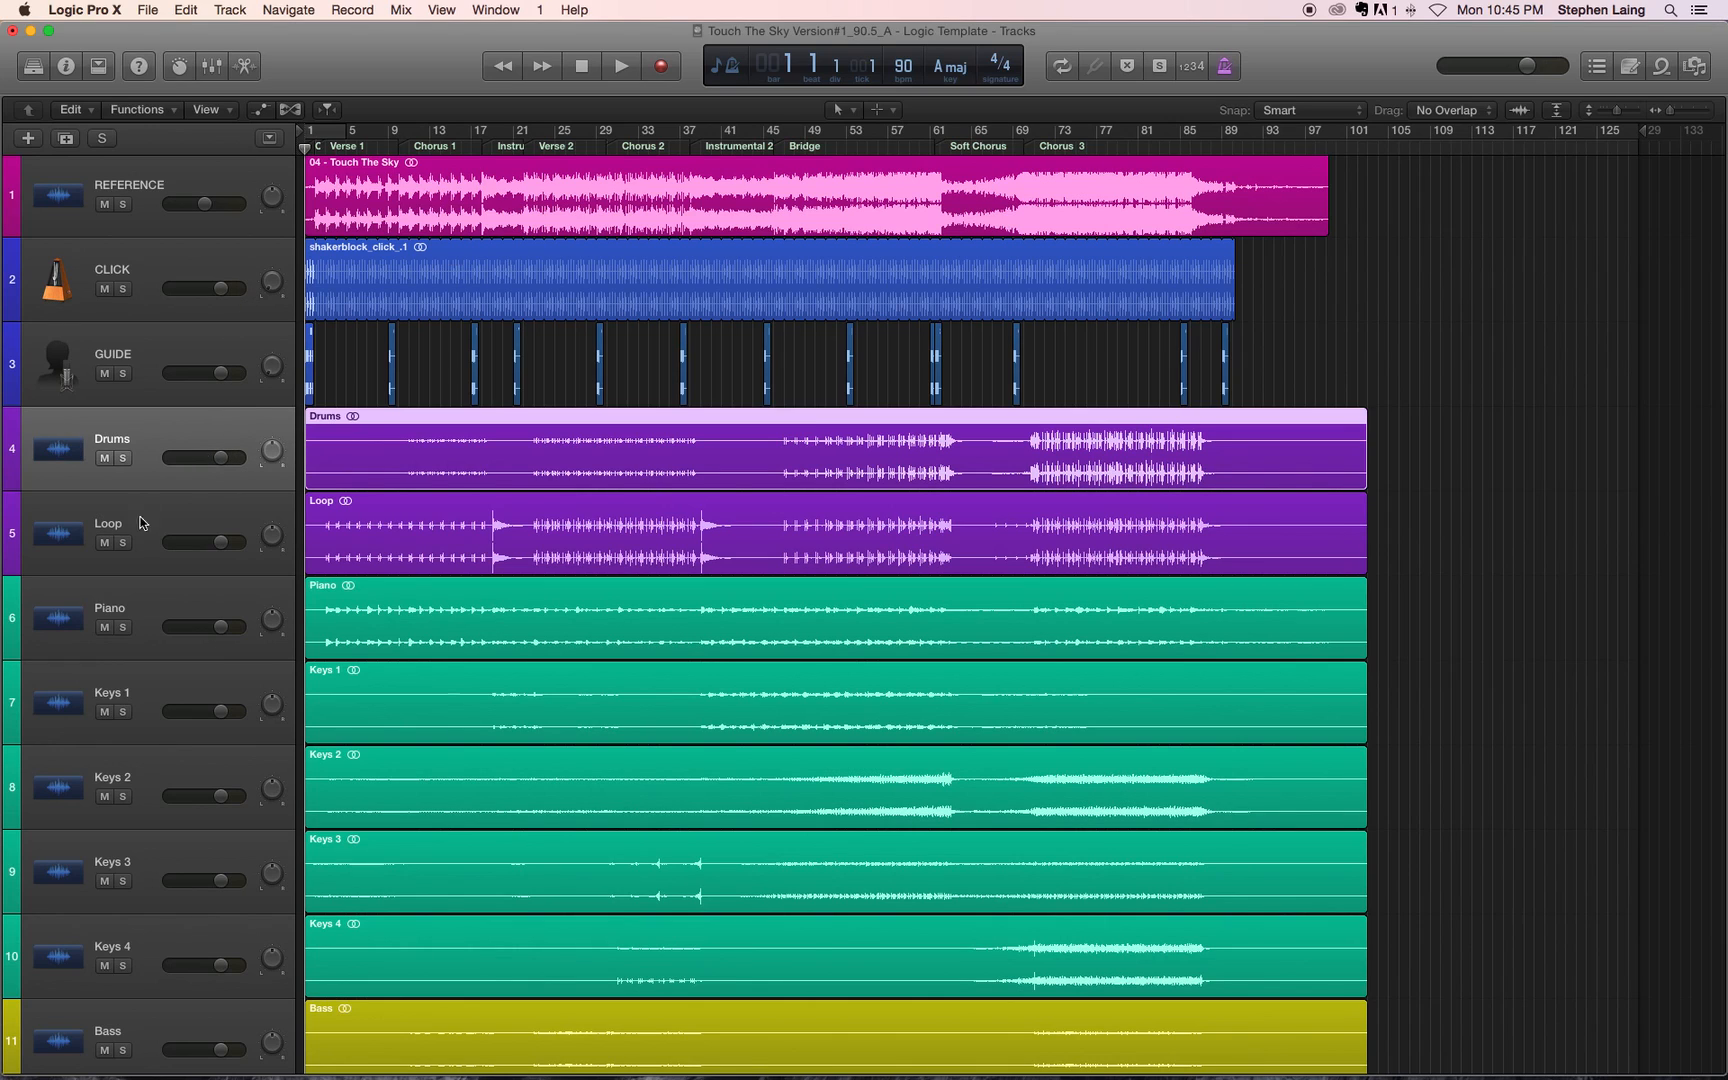
Step: Mute the AG and Bass tracks
{"action": "scroll", "coordinate": [154, 572], "scroll_direction": "down", "scroll_amount": 8}
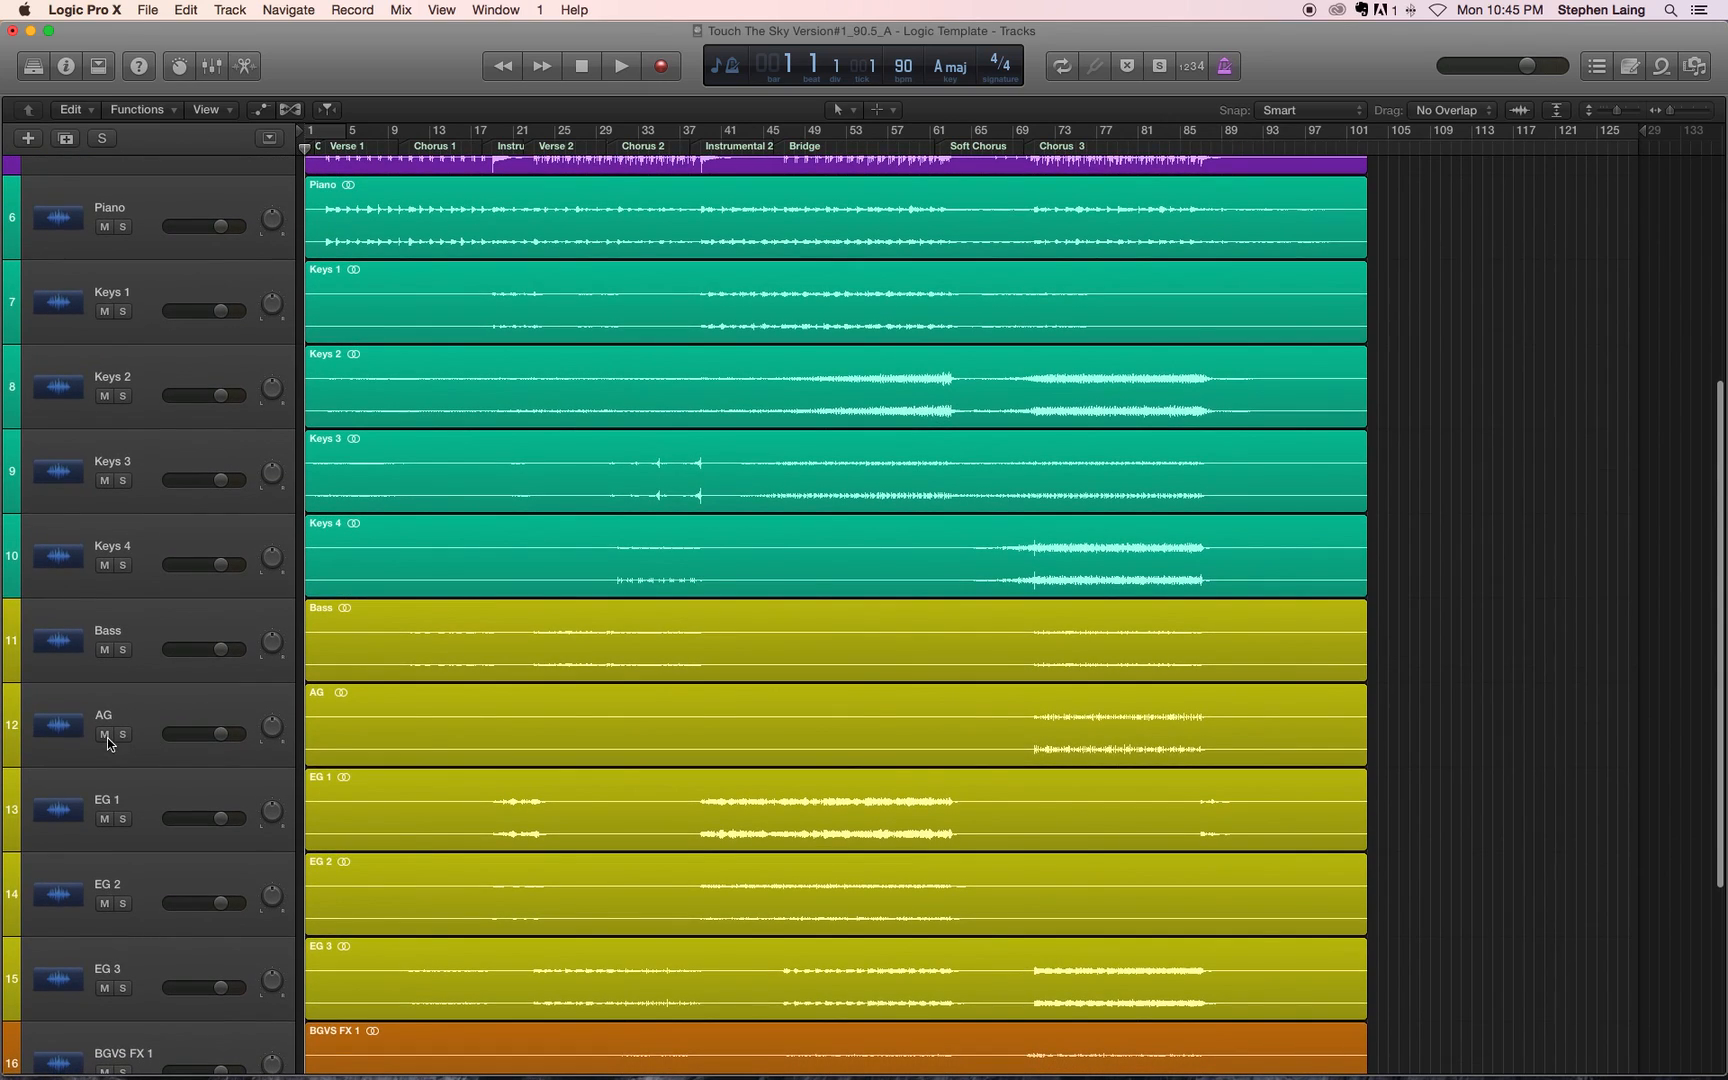
{"action": "left_click", "coordinate": [105, 735]}
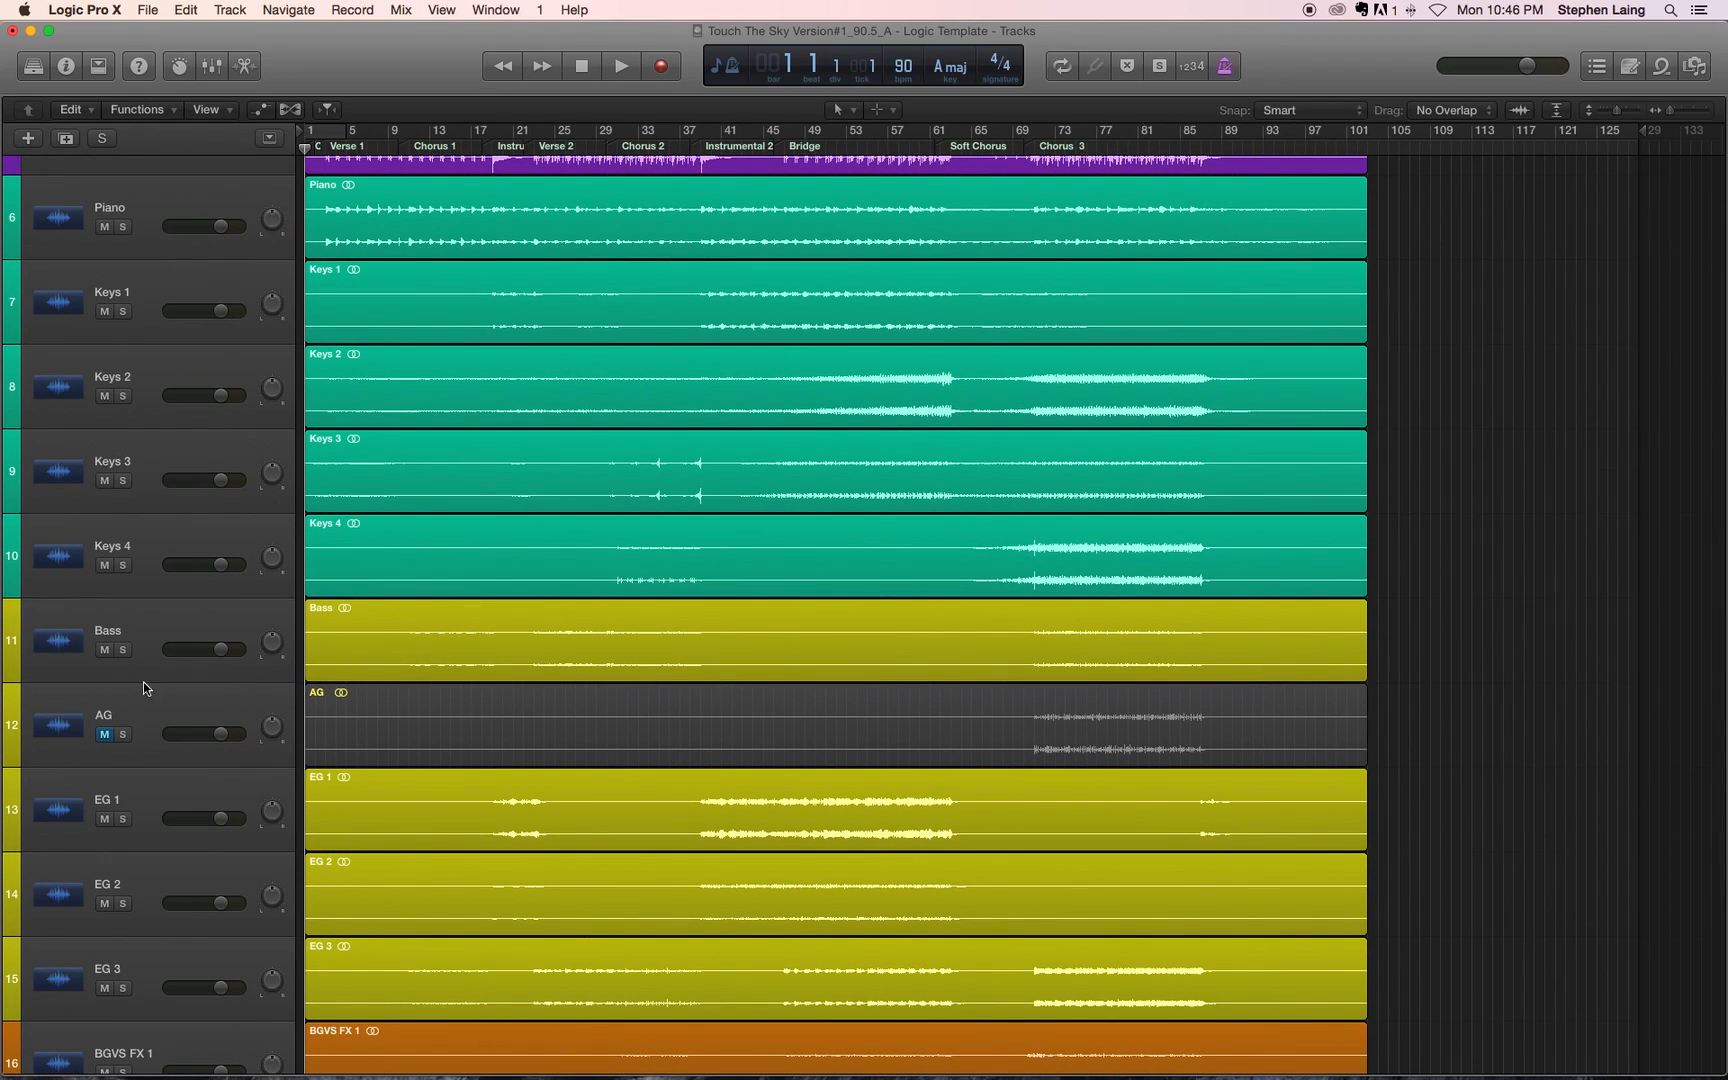
{"action": "left_click", "coordinate": [104, 650]}
Step: Try muting the EG 3 and EG 2 tracks, and unmute both again
{"action": "scroll", "coordinate": [171, 682], "scroll_direction": "down", "scroll_amount": 5}
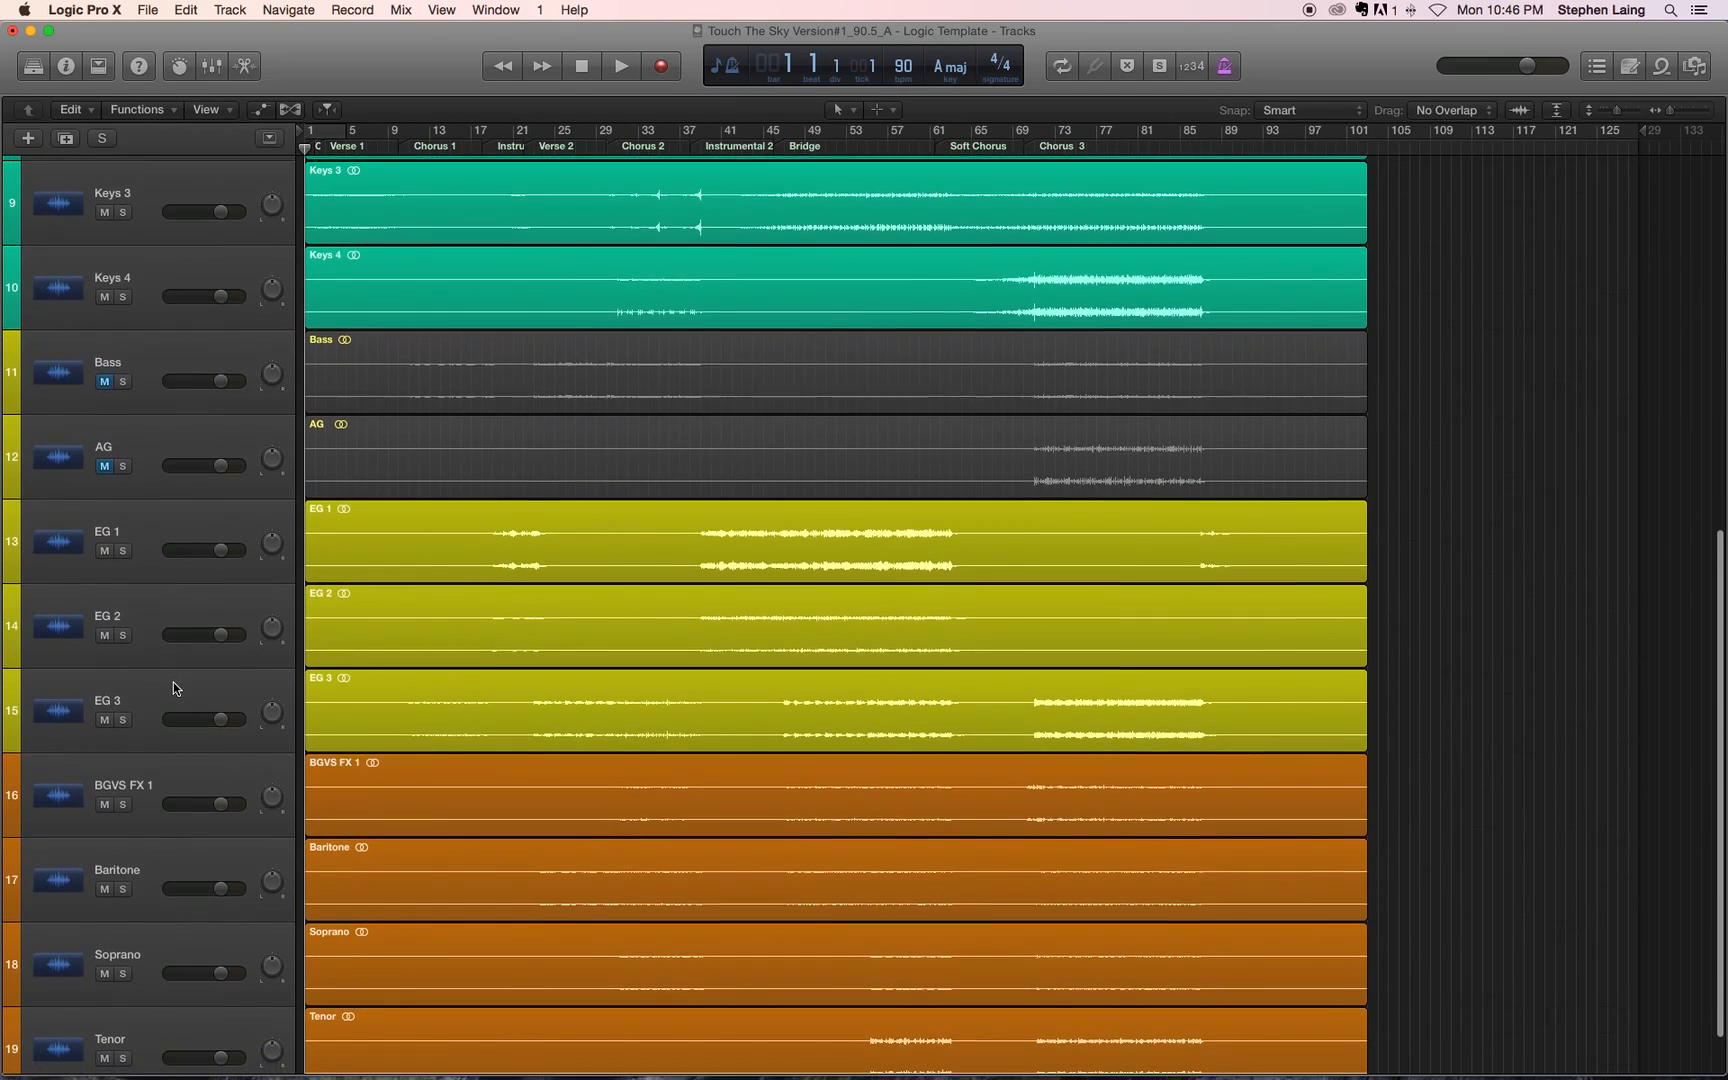
{"action": "scroll", "coordinate": [173, 682], "scroll_direction": "down", "scroll_amount": 2}
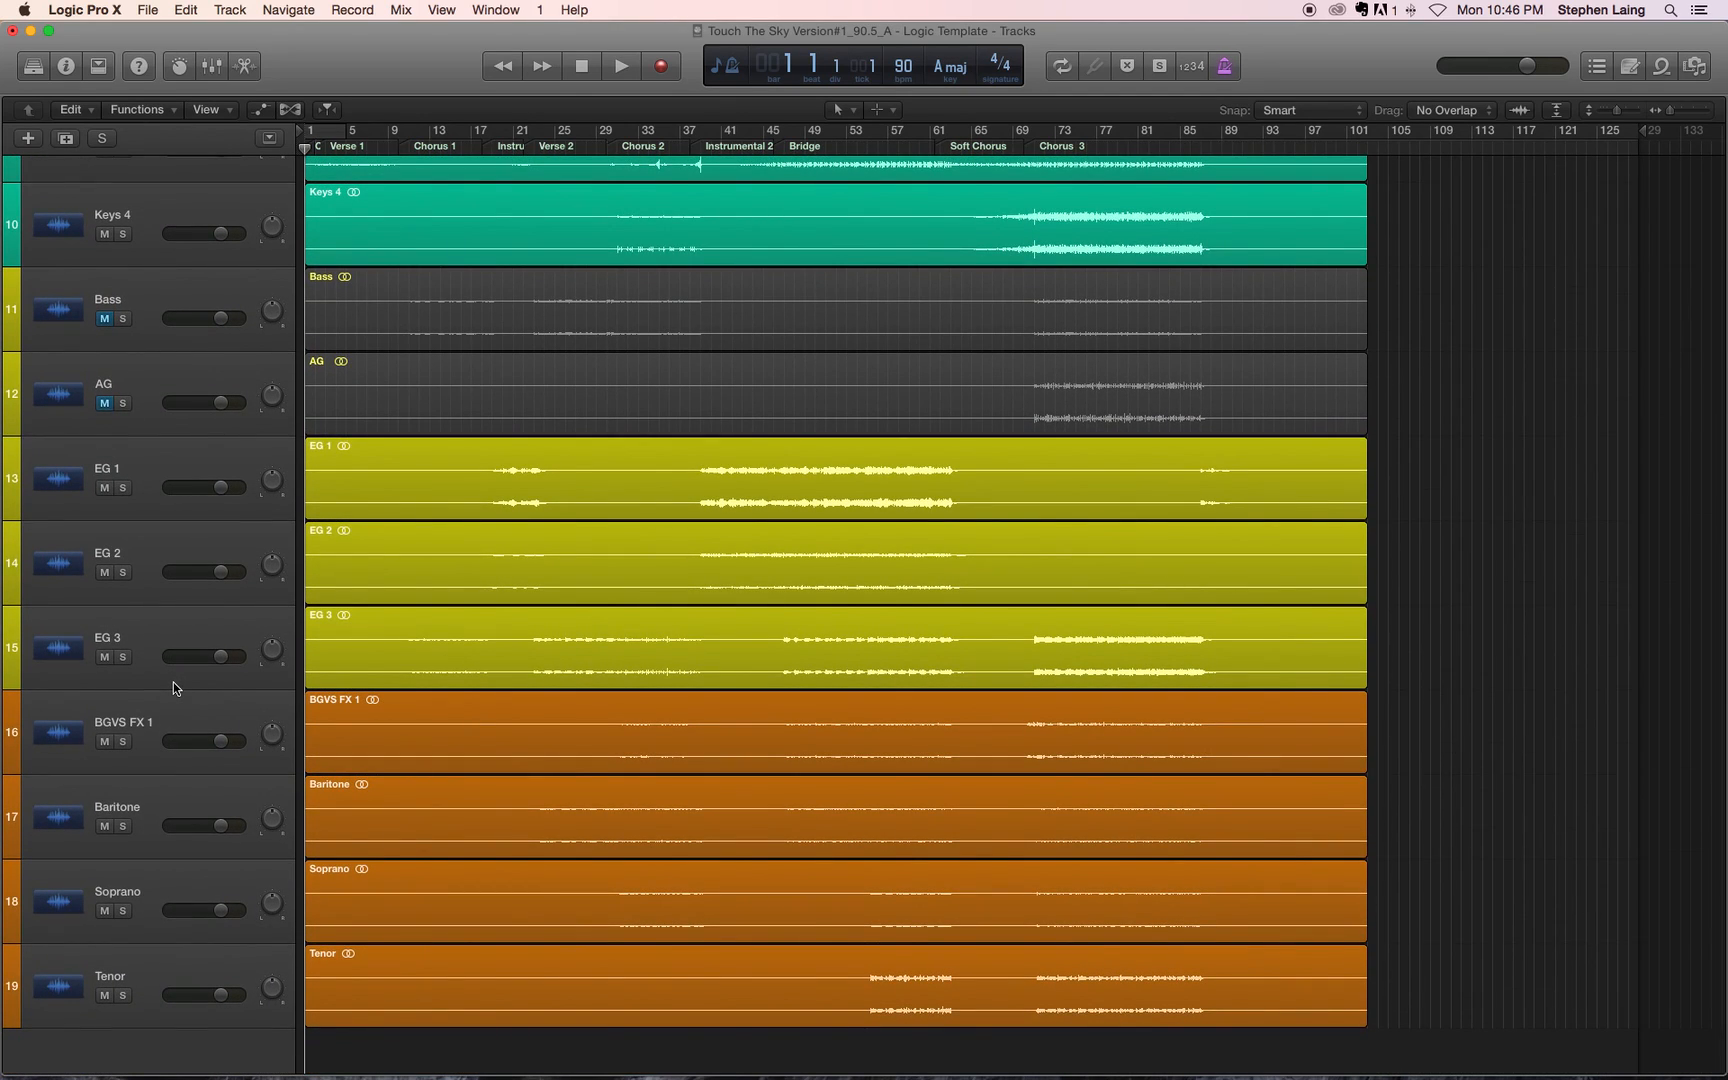
{"action": "scroll", "coordinate": [173, 682], "scroll_direction": "up", "scroll_amount": 3}
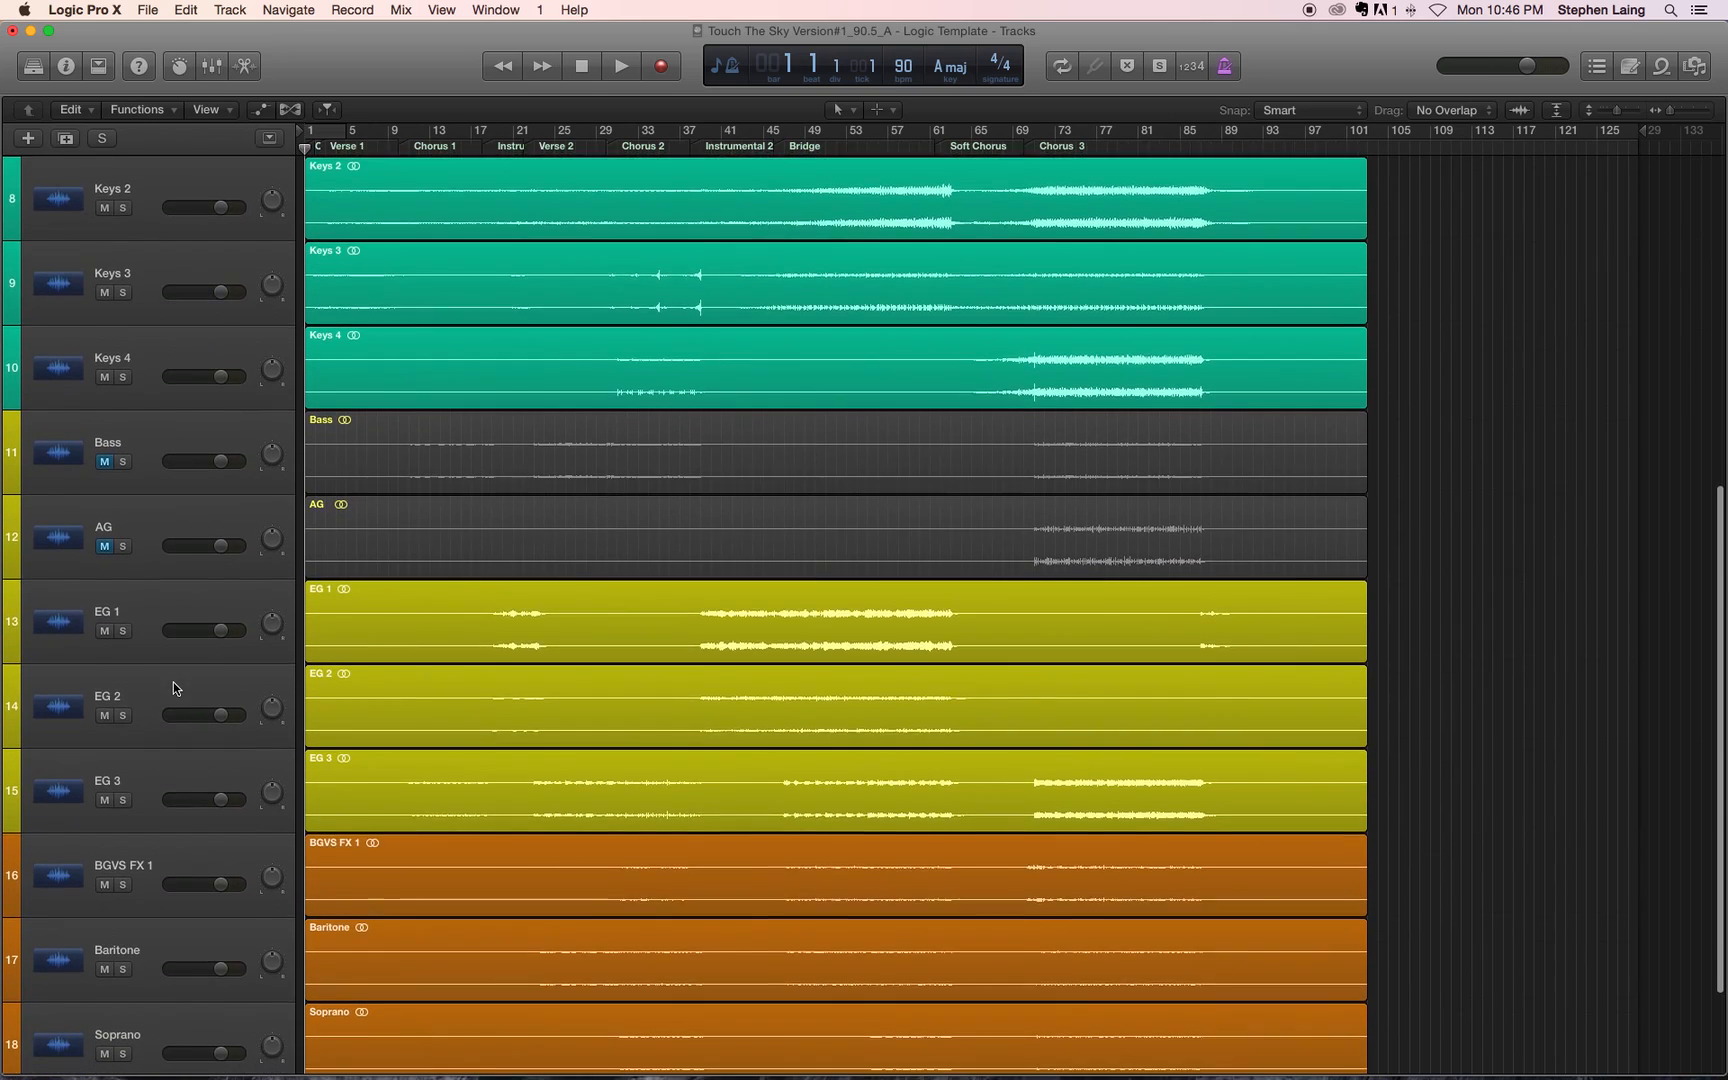
{"action": "scroll", "coordinate": [173, 682], "scroll_direction": "down", "scroll_amount": 1}
{"action": "left_click", "coordinate": [105, 775]}
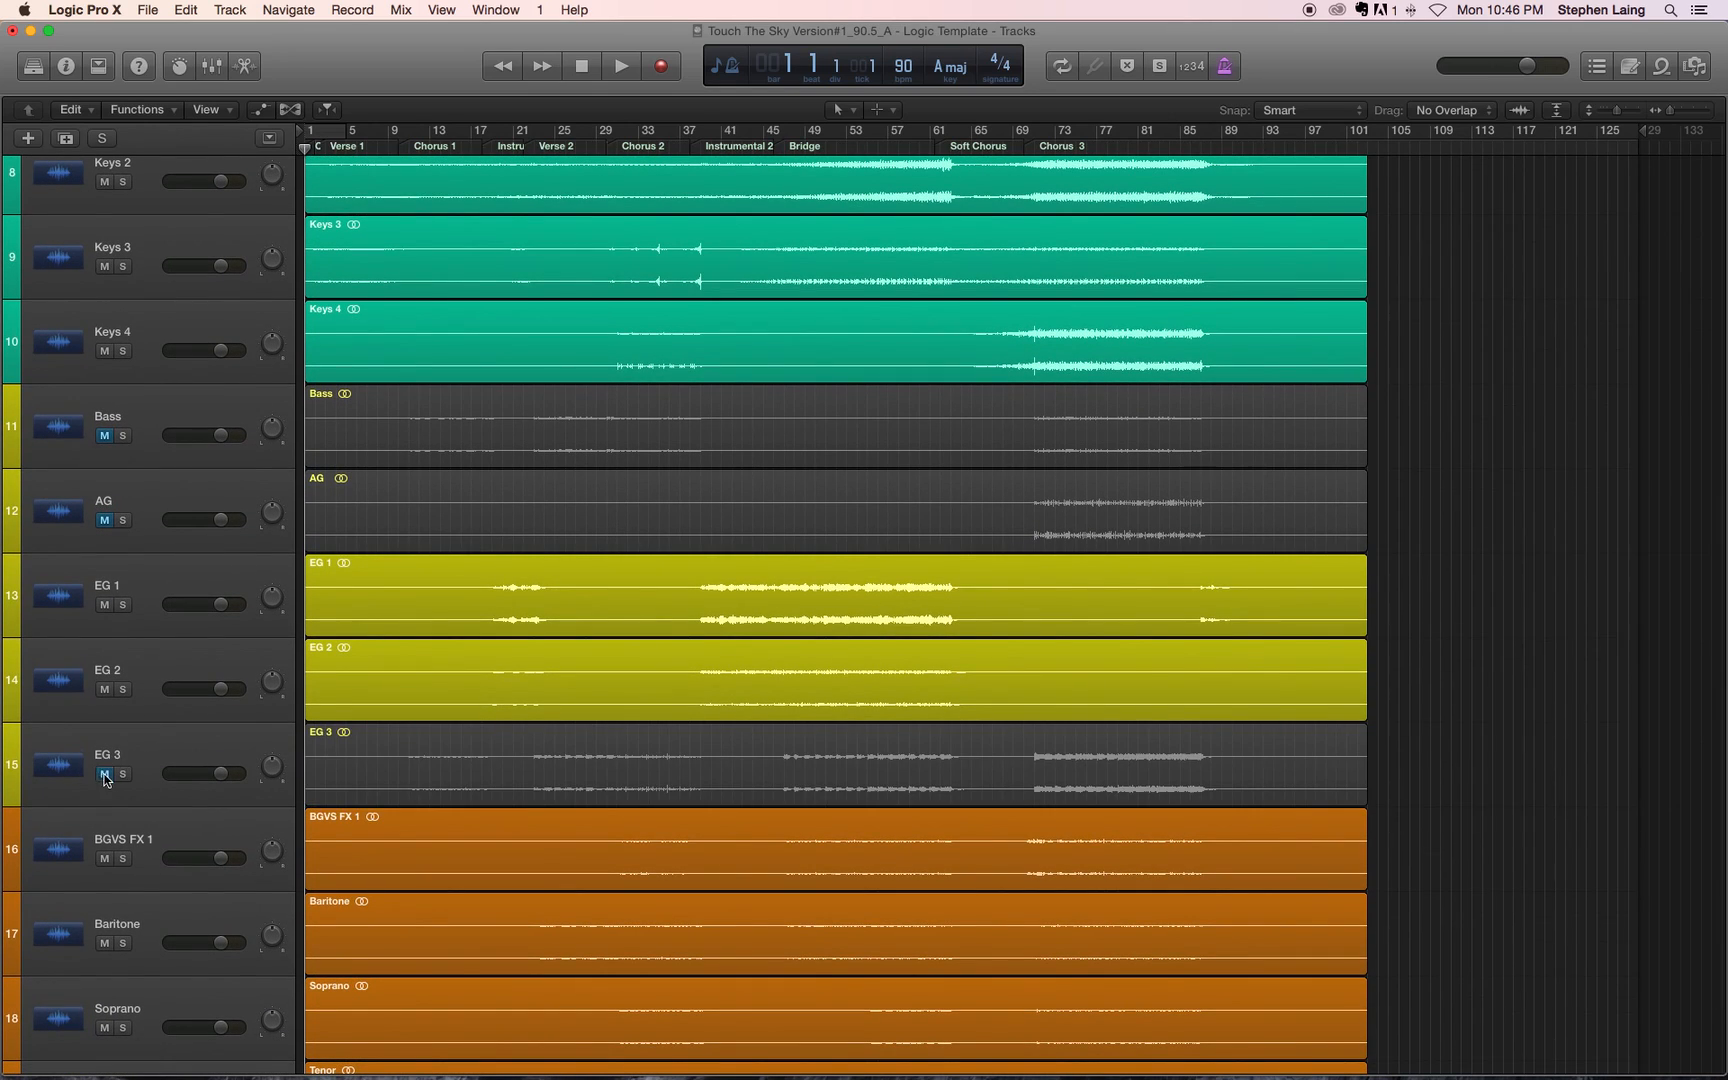
{"action": "left_click", "coordinate": [105, 690]}
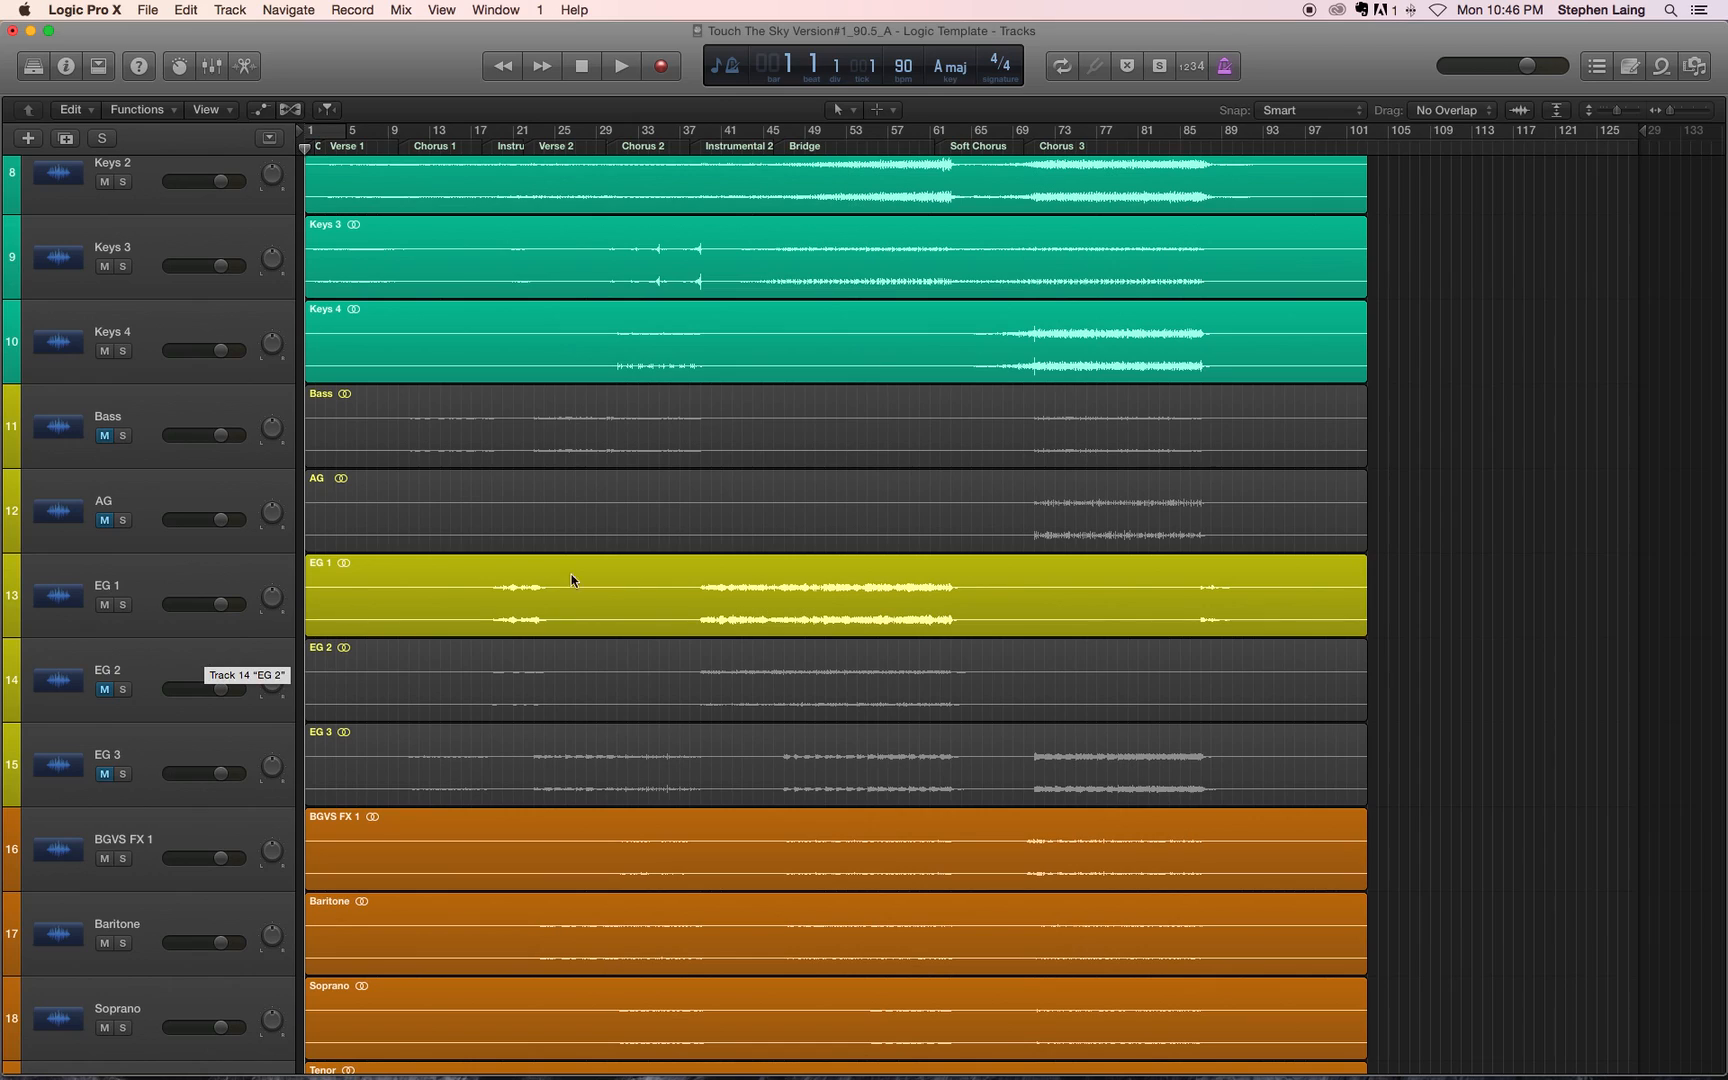
{"action": "left_click", "coordinate": [104, 689]}
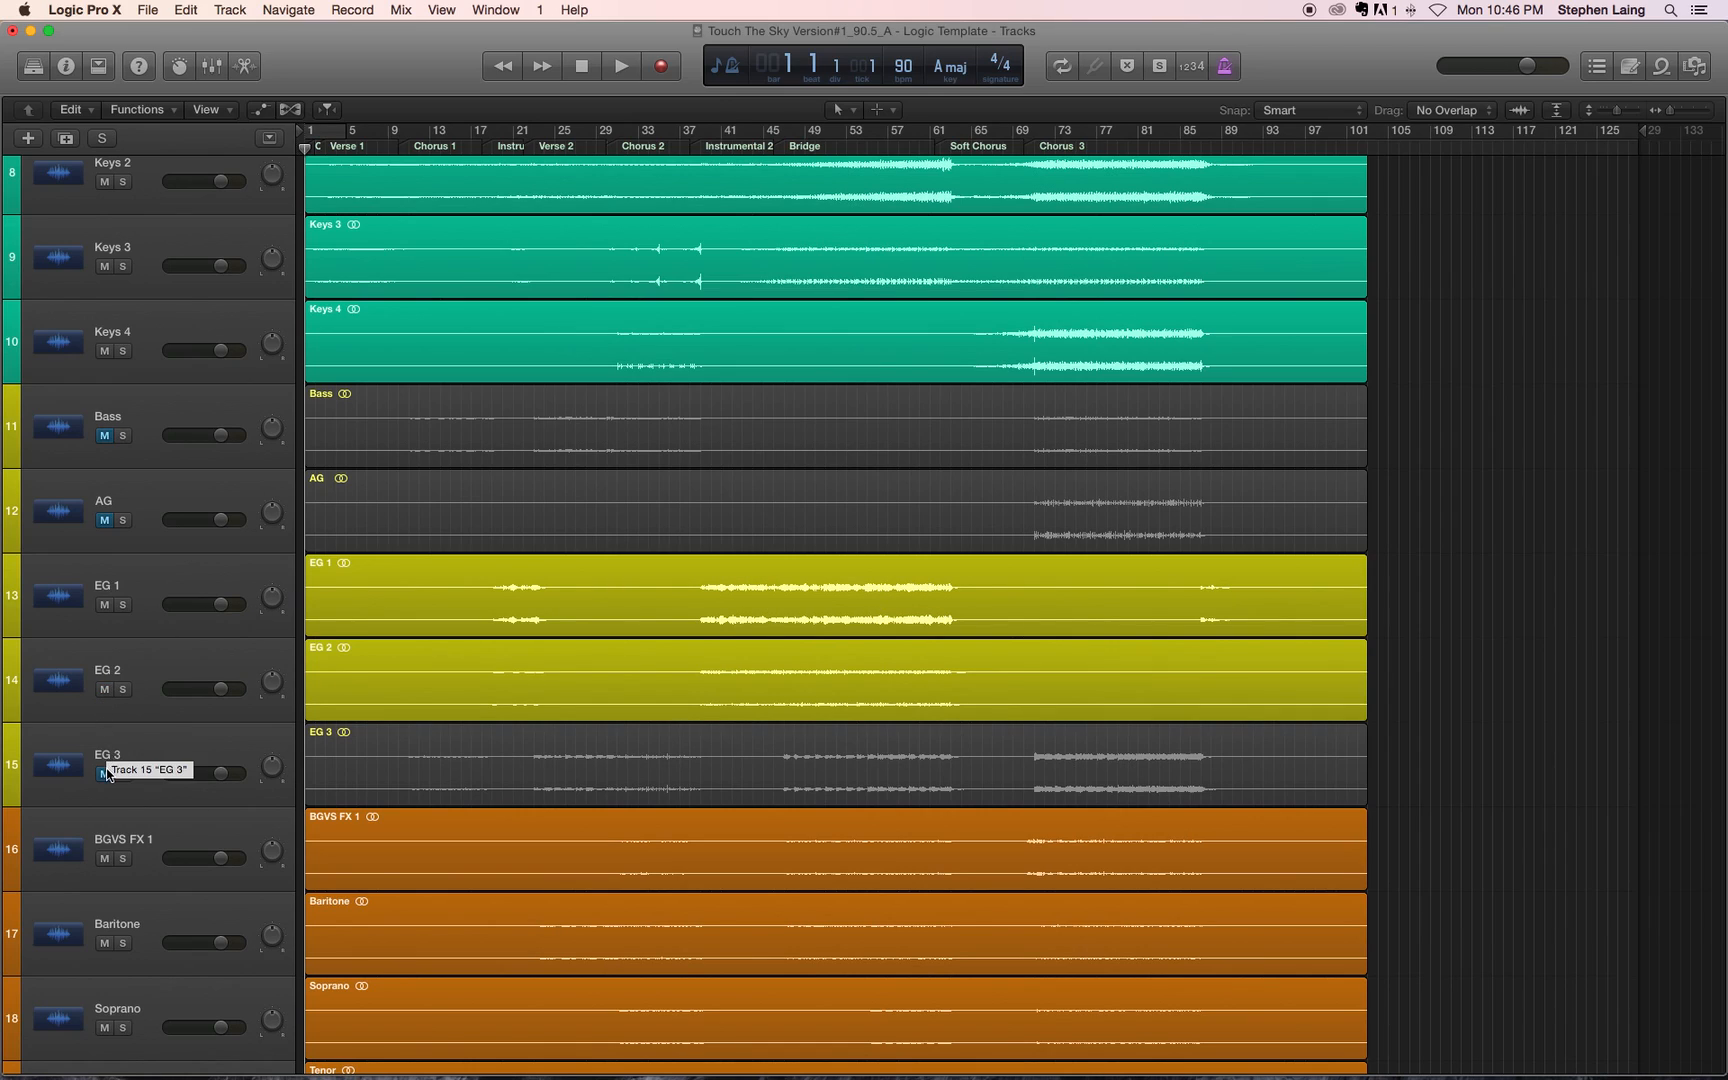
{"action": "left_click", "coordinate": [104, 773]}
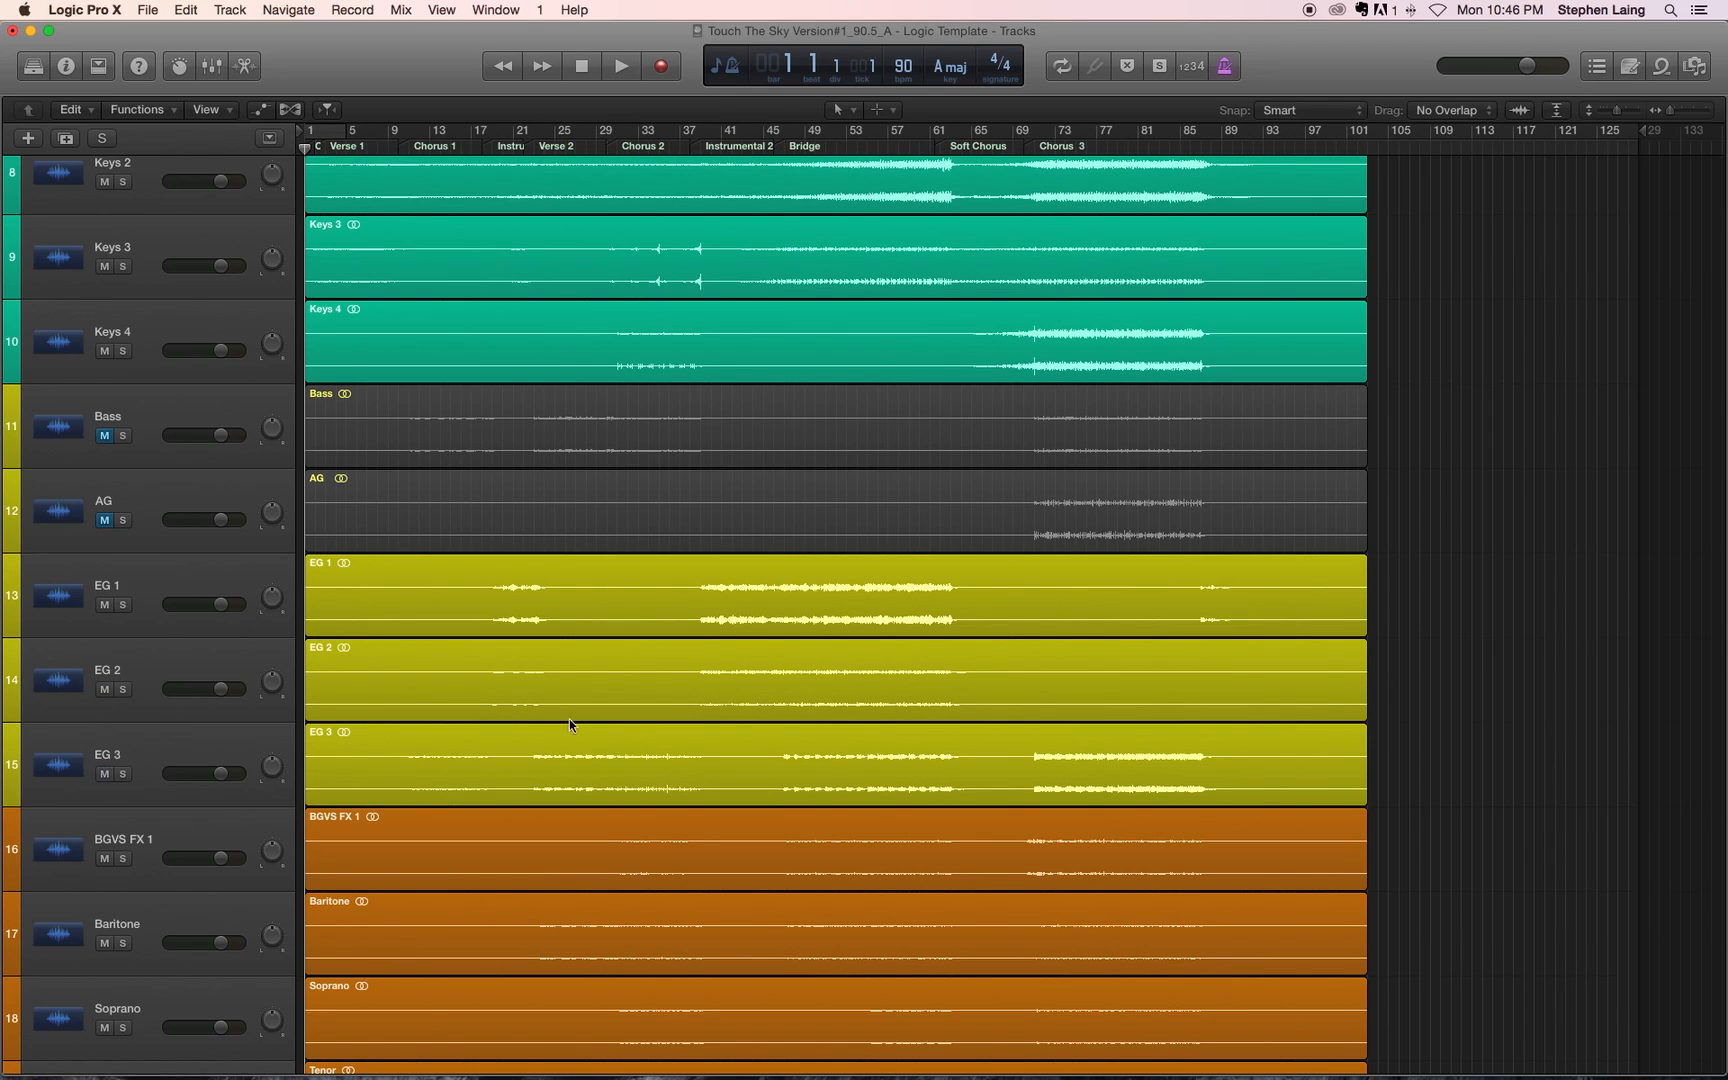
Step: Play the mix from bar 38 at a lower system volume, soloing EG 1 to audition it, and stop playback with the solo released
{"action": "left_click", "coordinate": [690, 141]}
{"action": "key", "text": "space"}
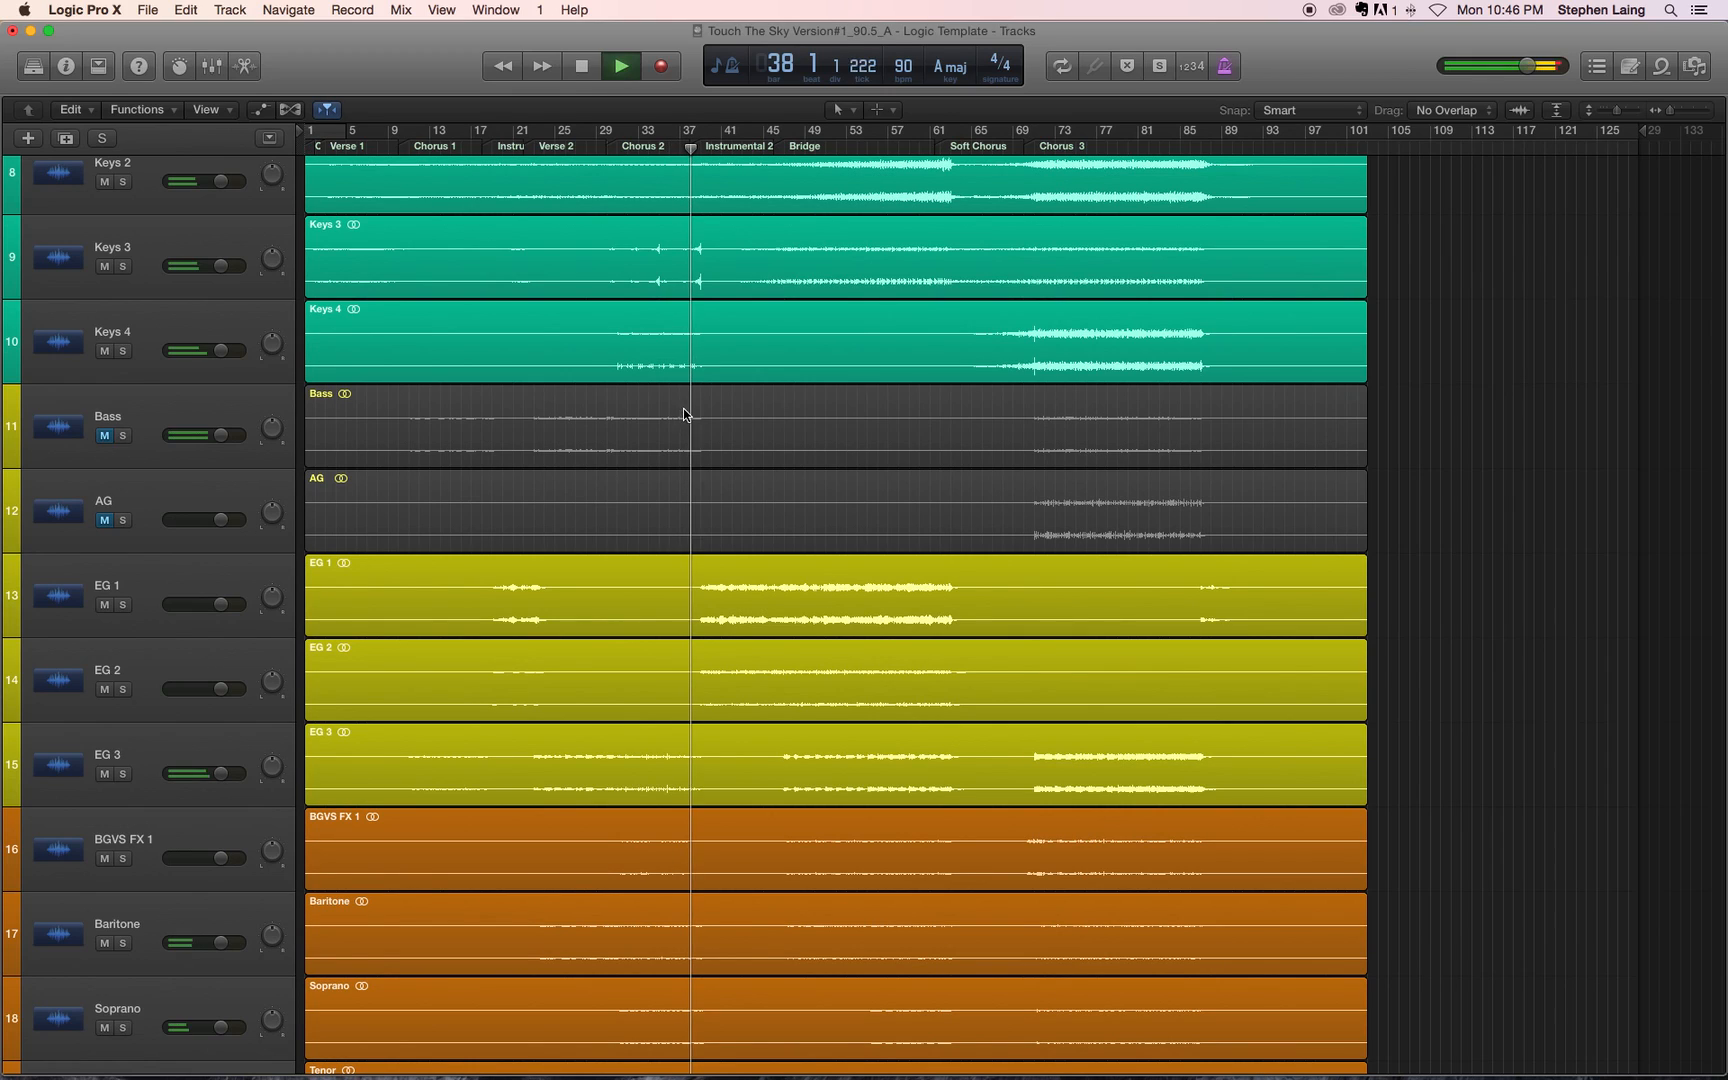
{"action": "key", "text": "XF86AudioLowerVolume"}
{"action": "key", "text": "XF86AudioLowerVolume"}
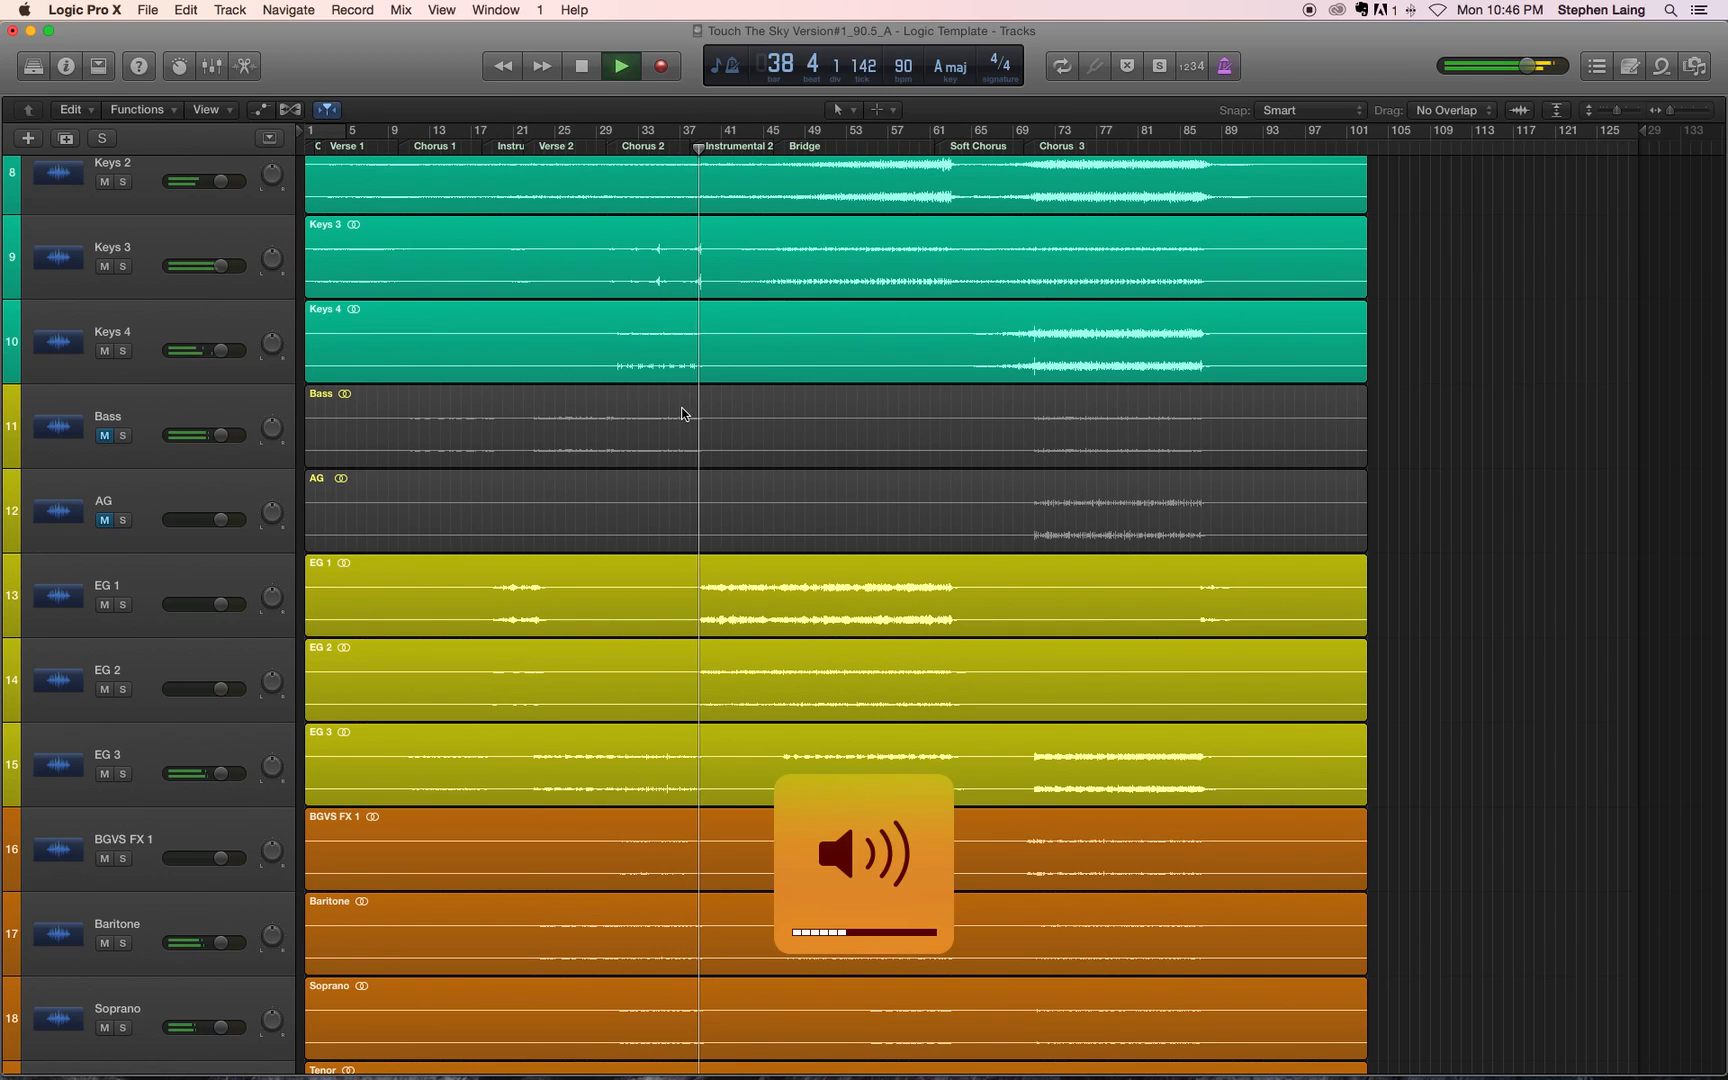
{"action": "left_click", "coordinate": [123, 605]}
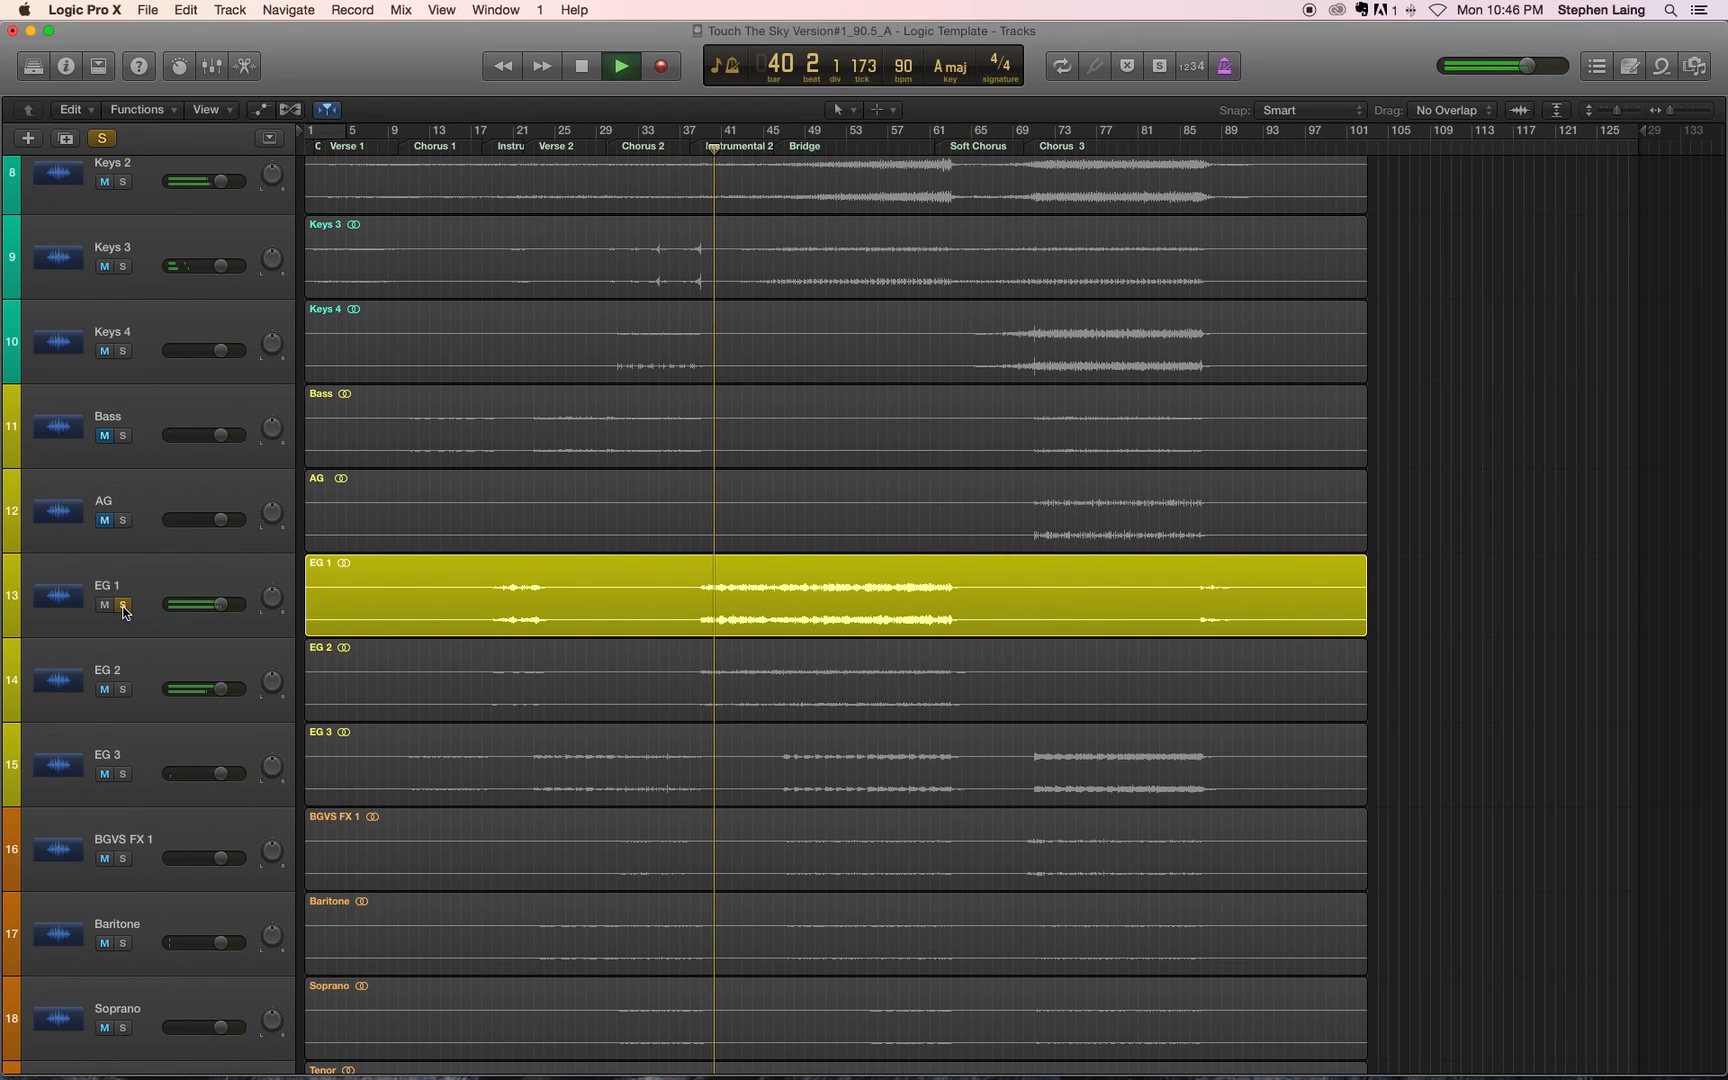
{"action": "left_click", "coordinate": [123, 605]}
{"action": "key", "text": "space"}
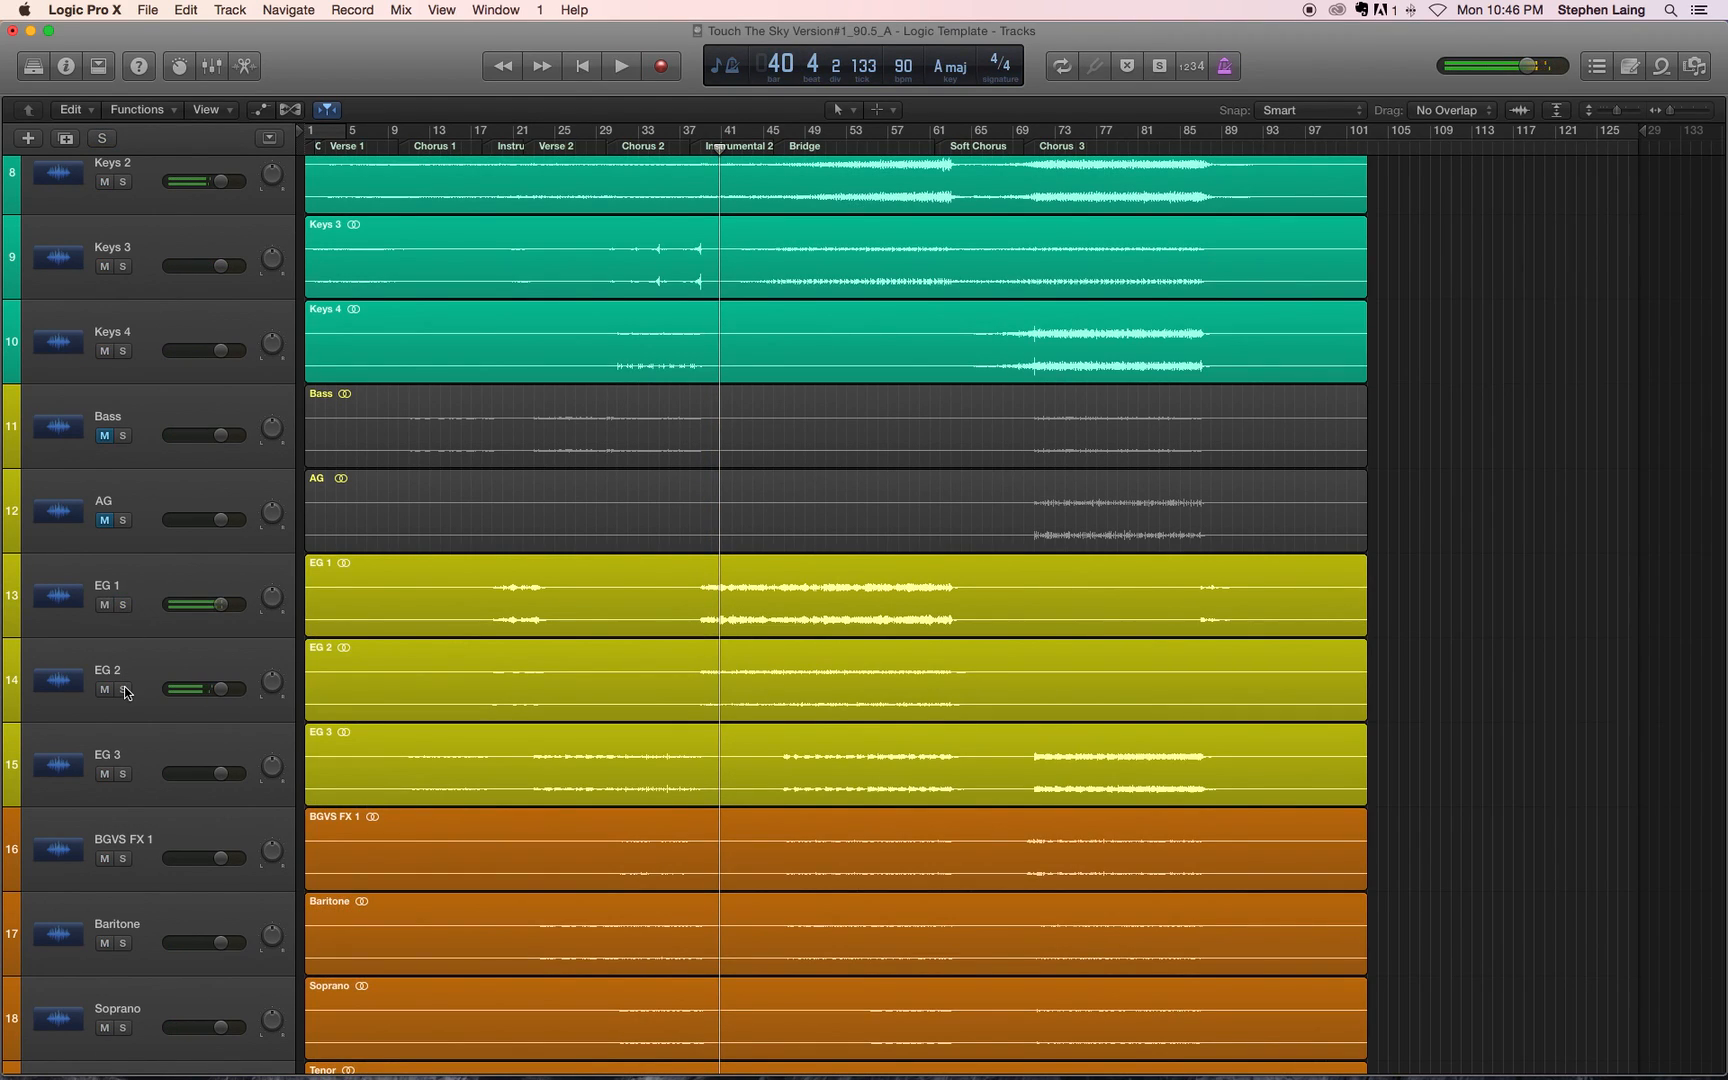
Step: Audition EG 2 and EG 3 in solo one after the other during Instrumental 2, releasing each solo
{"action": "left_click", "coordinate": [124, 692]}
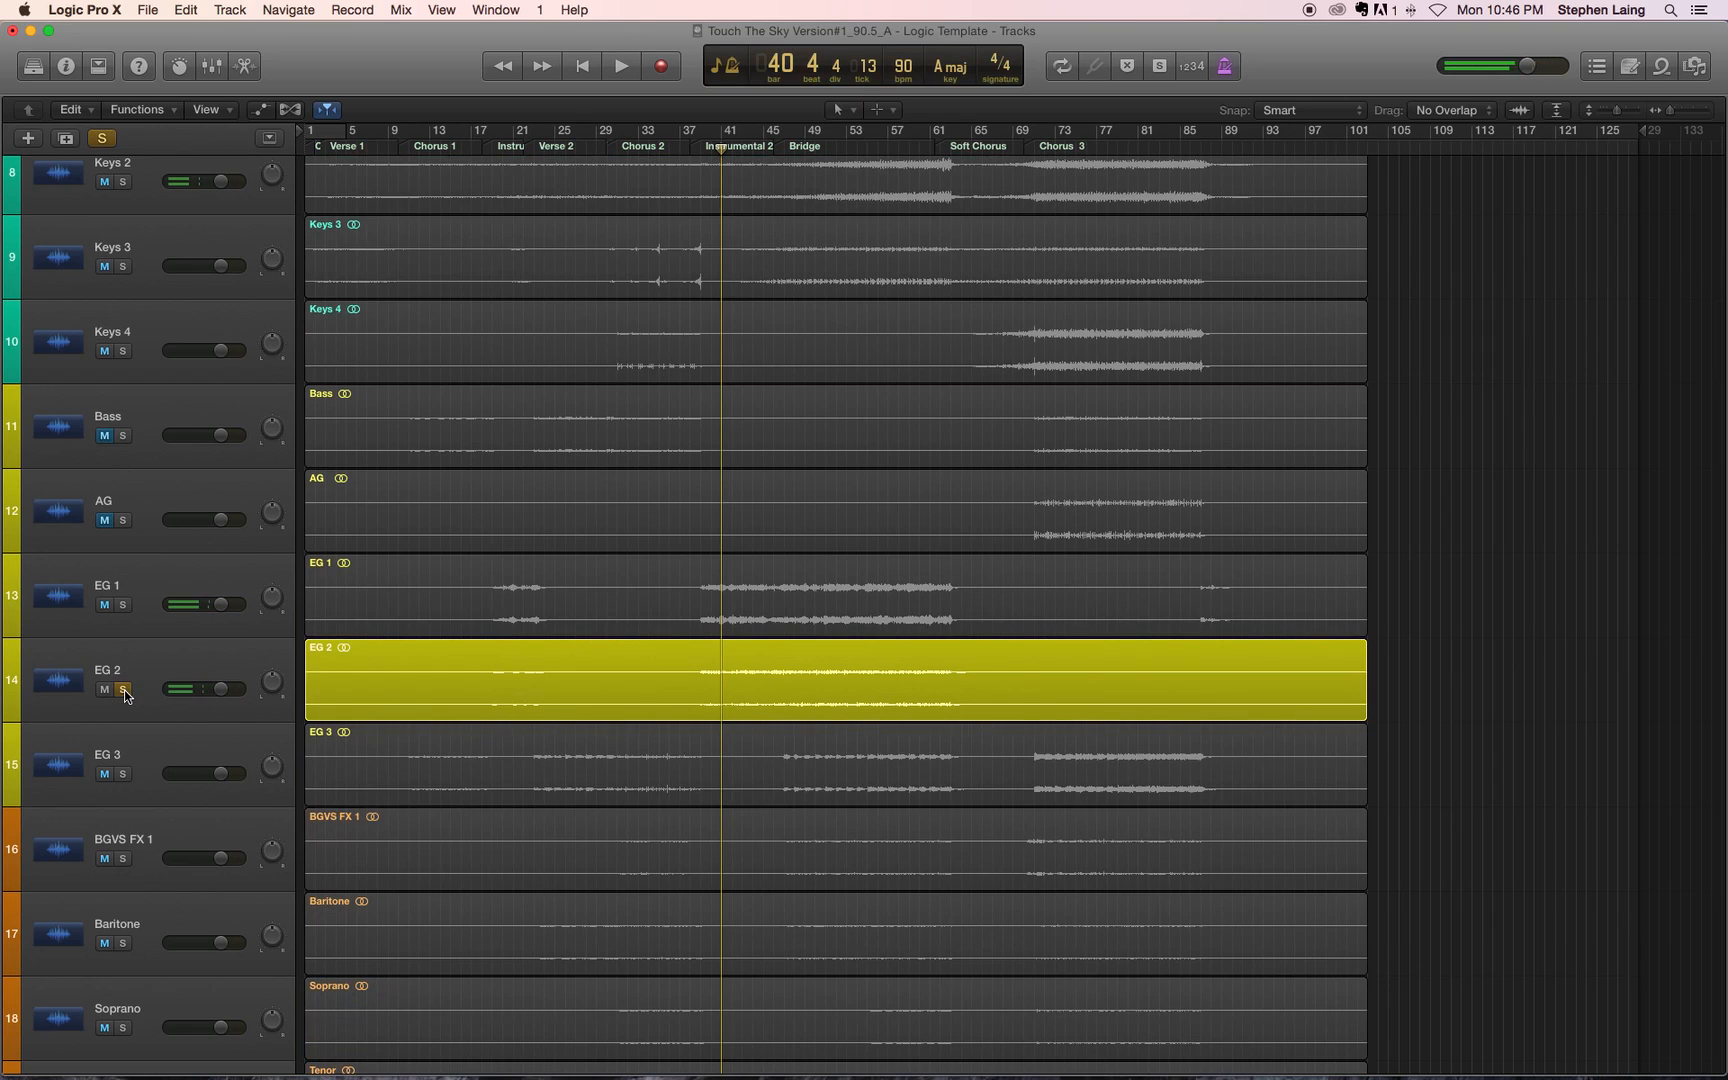
{"action": "key", "text": "space"}
{"action": "key", "text": "space"}
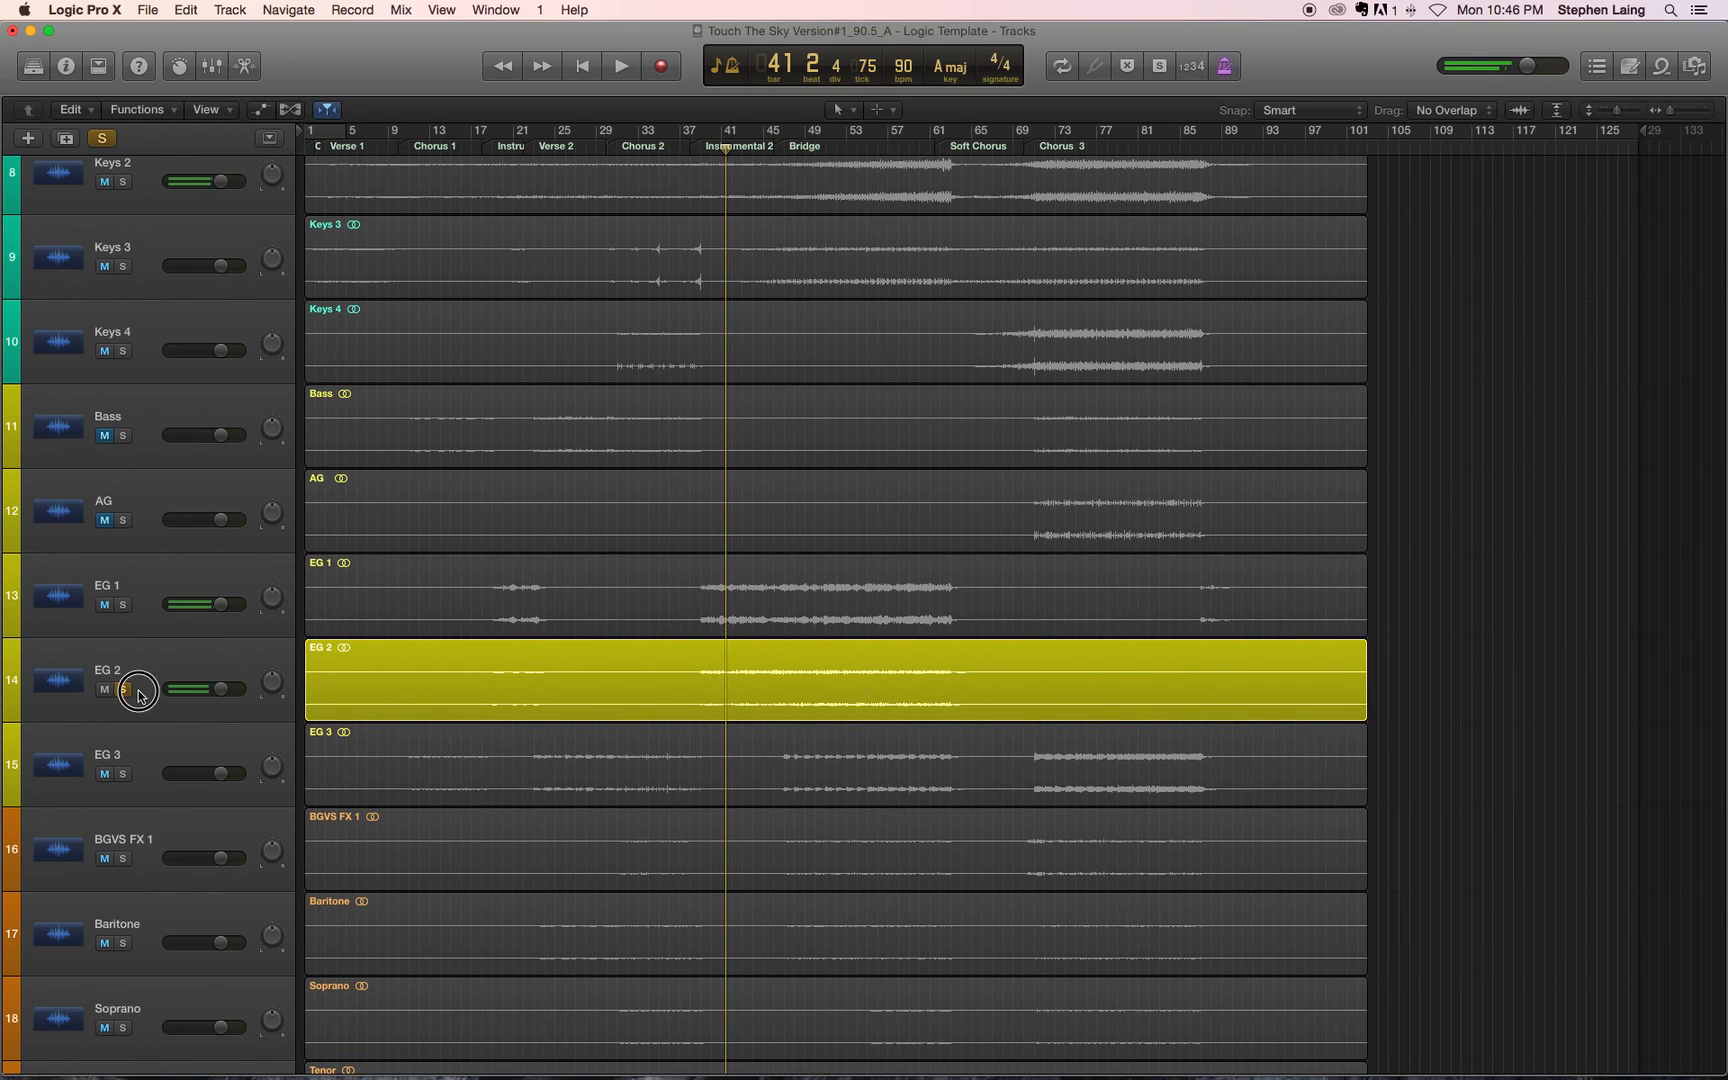
{"action": "left_click", "coordinate": [123, 690]}
{"action": "left_click", "coordinate": [124, 775]}
{"action": "key", "text": "space"}
{"action": "key", "text": "space"}
{"action": "left_click", "coordinate": [118, 776]}
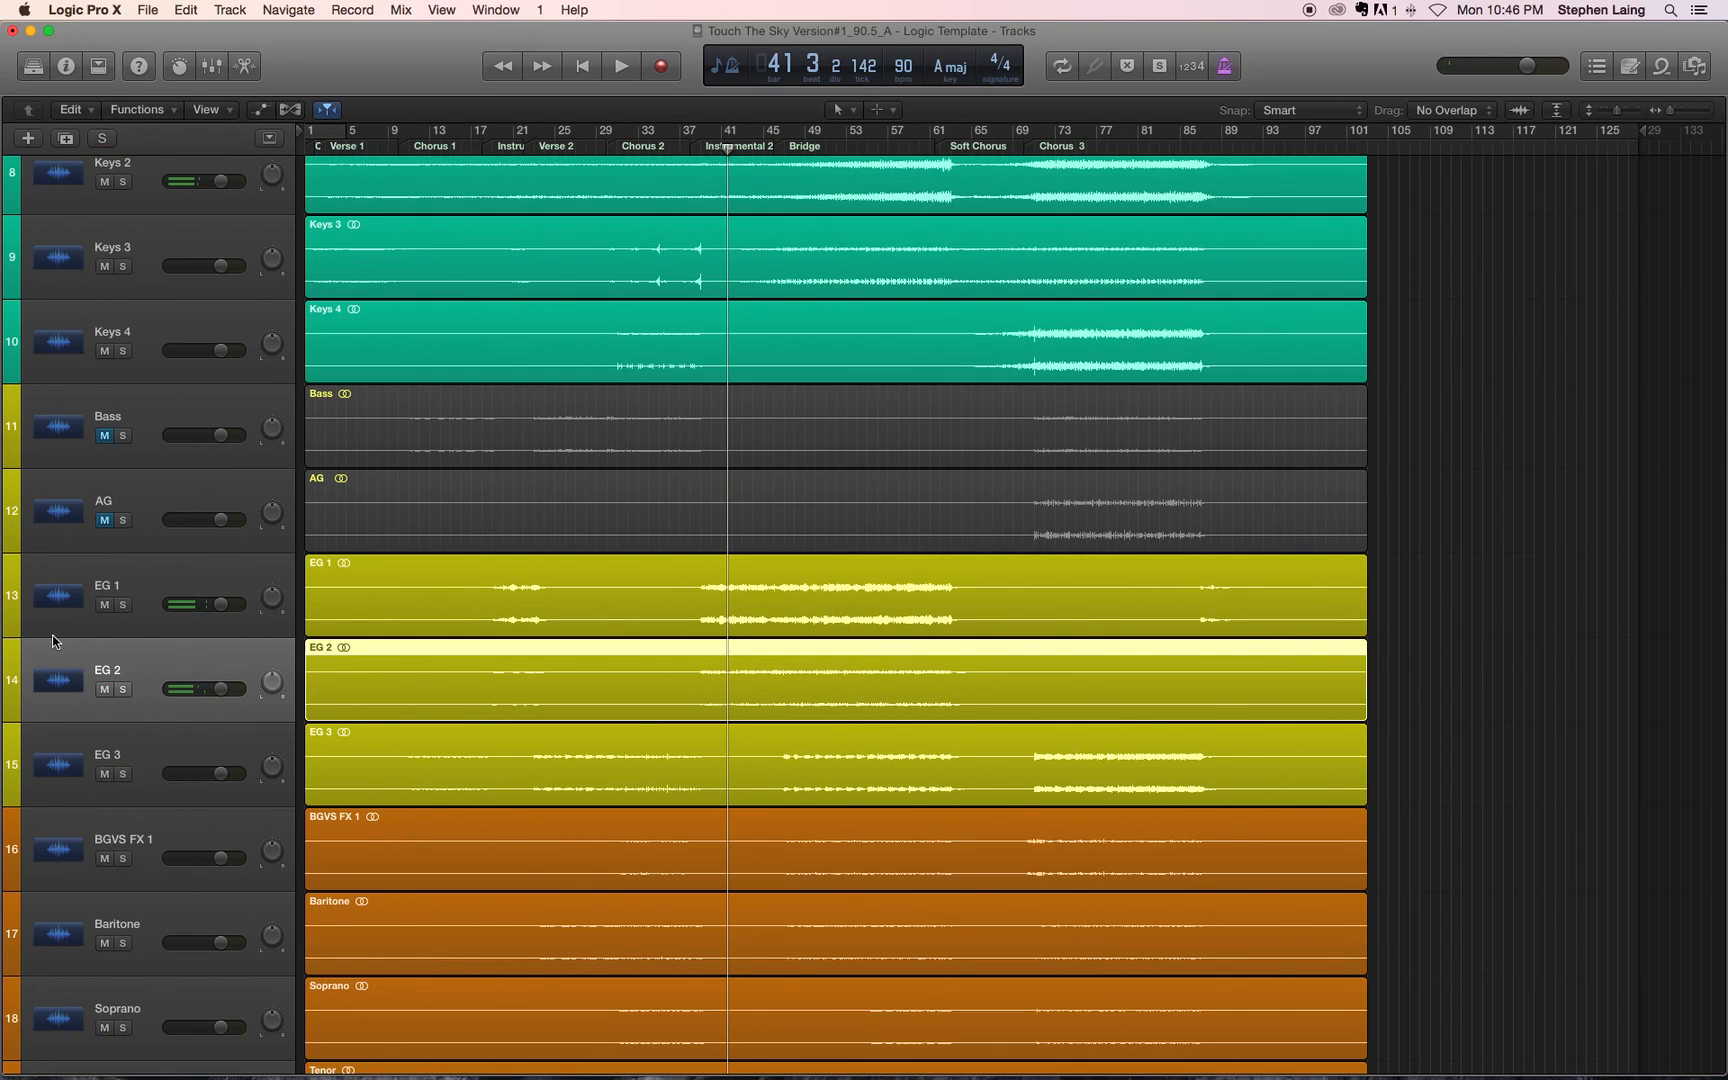
Step: Mute the EG 3 track, and toggle EG 2's mute on and off
{"action": "left_click", "coordinate": [105, 774]}
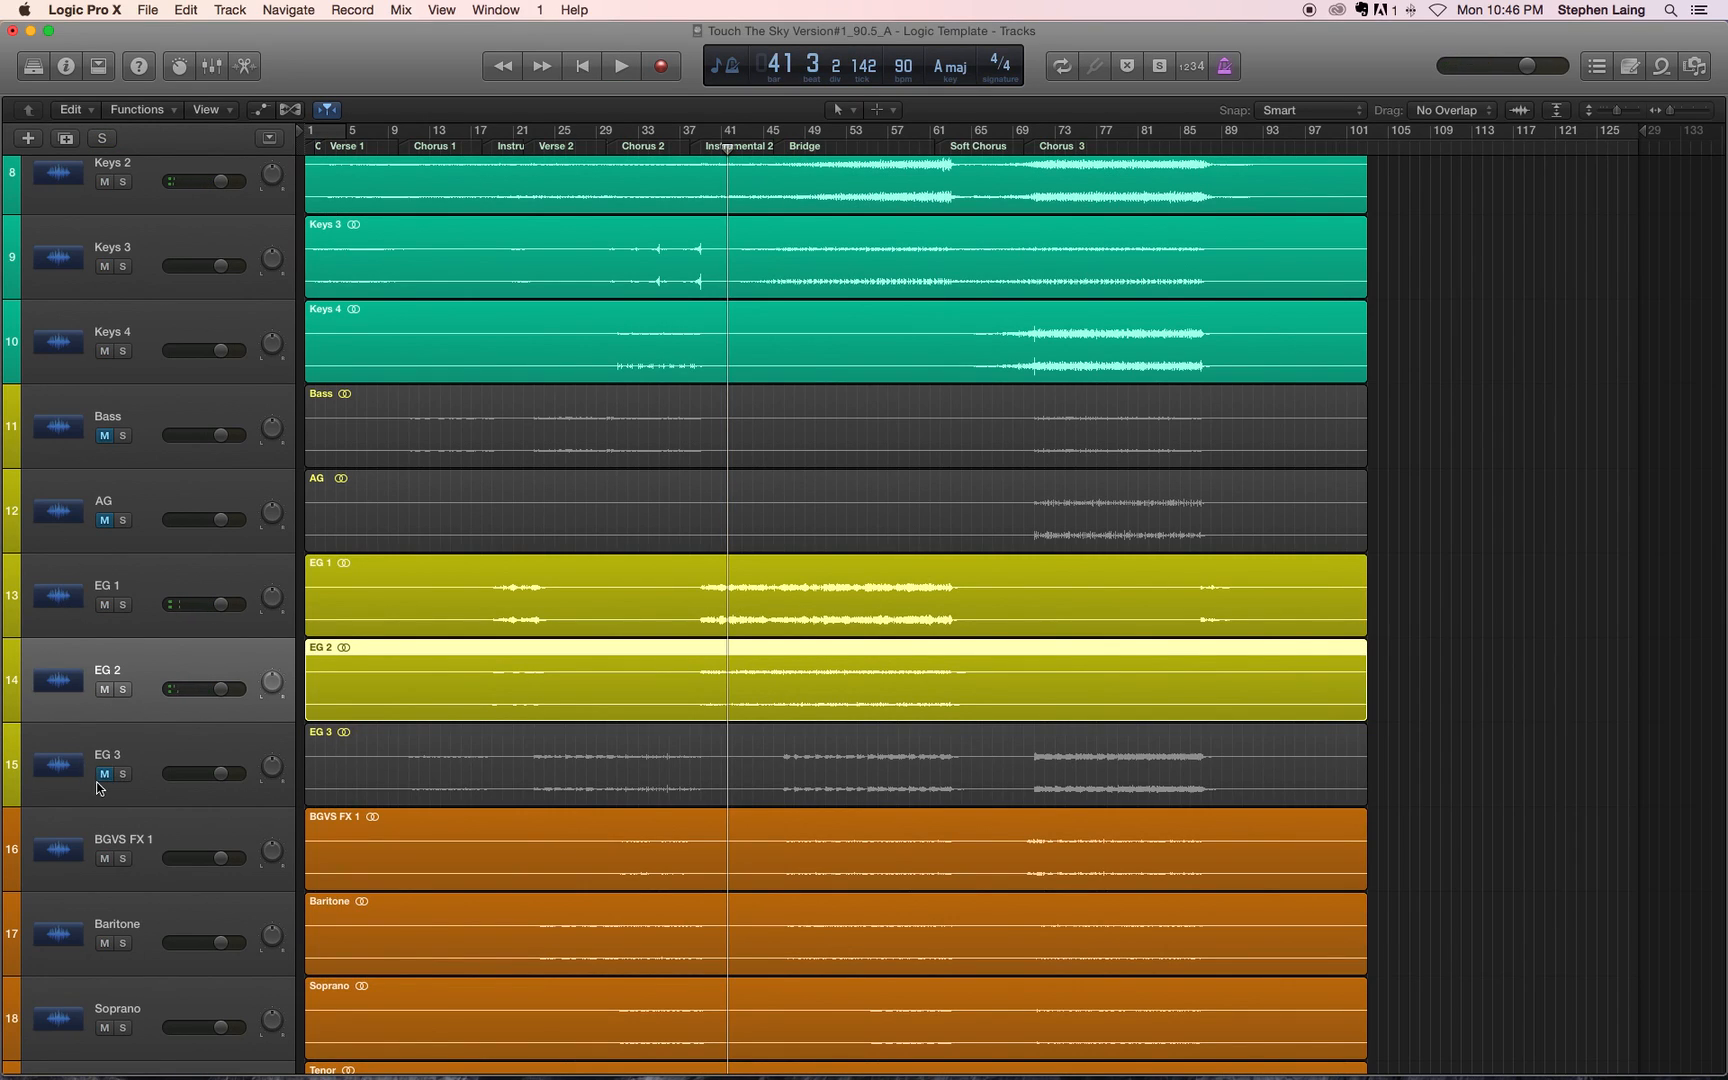
{"action": "left_click", "coordinate": [104, 690]}
{"action": "left_click", "coordinate": [106, 690]}
Step: Play the opening of Verse 1 from bar 2, and stop just after bar 3 to check where the tracks come in
{"action": "scroll", "coordinate": [574, 616], "scroll_direction": "up", "scroll_amount": 3}
{"action": "scroll", "coordinate": [797, 565], "scroll_direction": "up", "scroll_amount": 5}
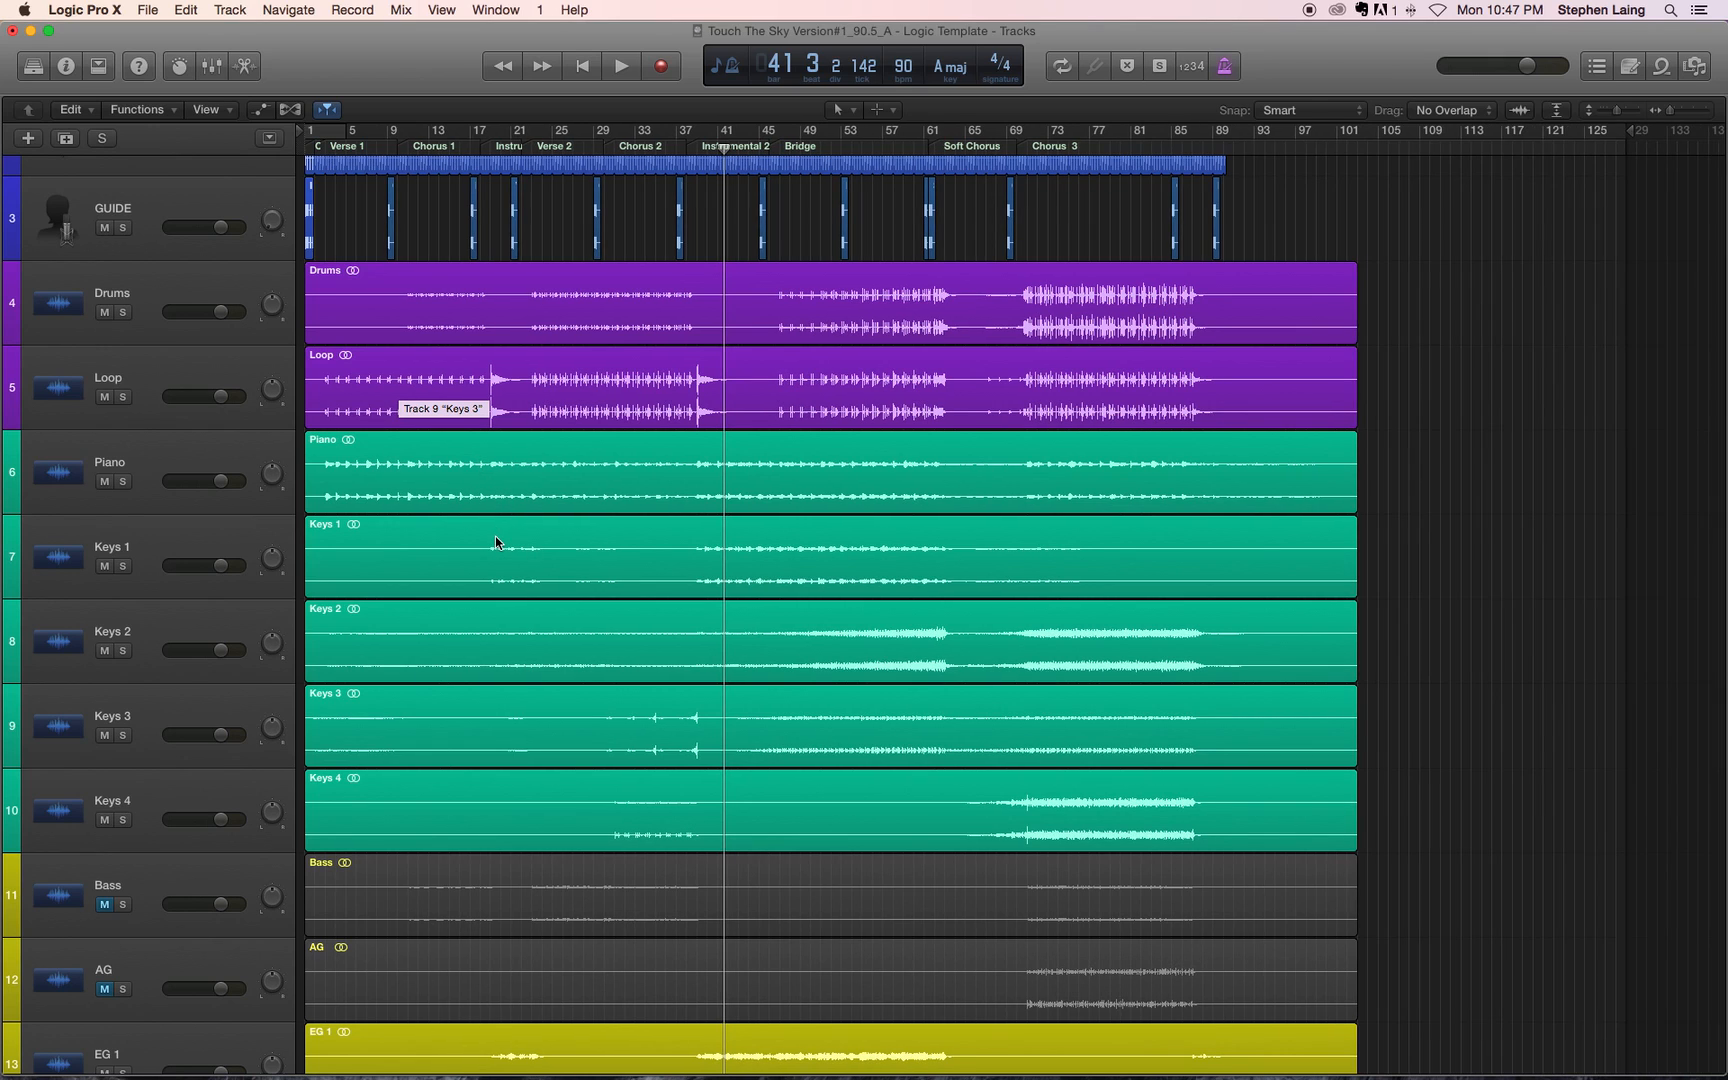
{"action": "key", "text": "super+Right"}
{"action": "key", "text": "super+Right"}
{"action": "key", "text": "super+Right"}
{"action": "key", "text": "super+Right"}
{"action": "key", "text": "super+Right"}
{"action": "key", "text": "super+Right"}
{"action": "scroll", "coordinate": [505, 545], "scroll_direction": "left", "scroll_amount": 15}
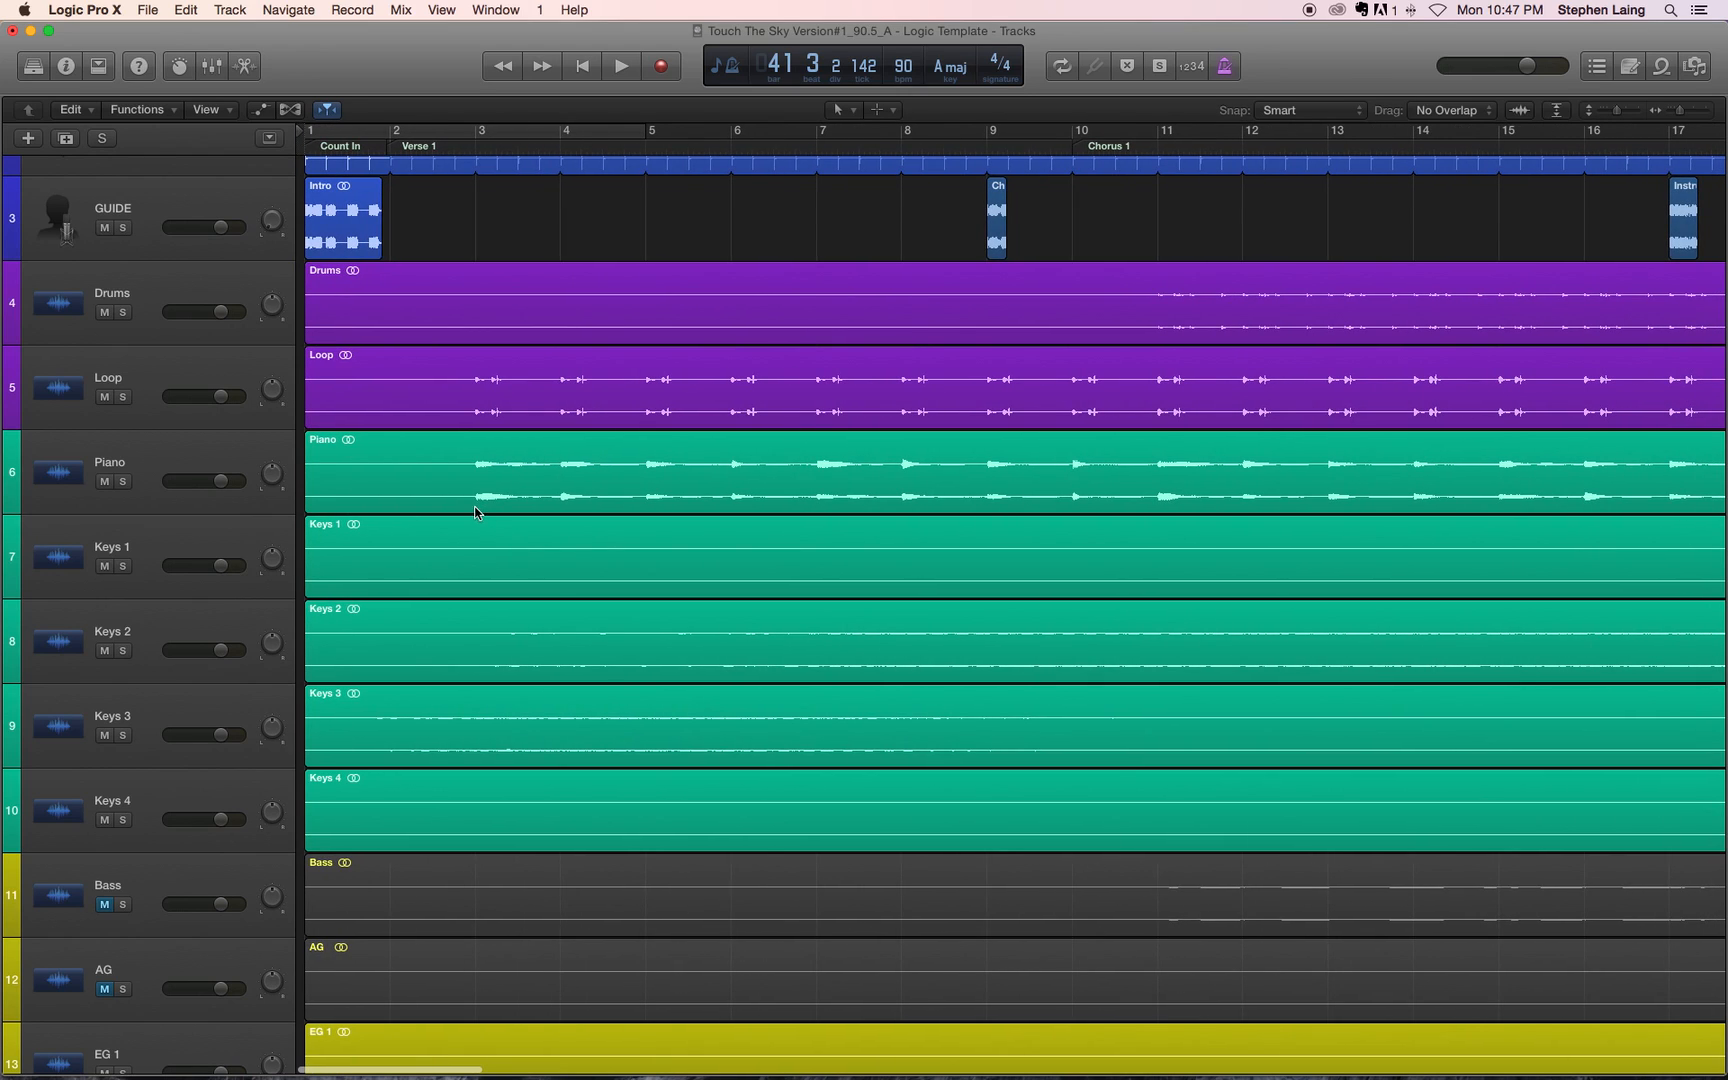
{"action": "scroll", "coordinate": [447, 300], "scroll_direction": "up", "scroll_amount": 2}
{"action": "left_click", "coordinate": [400, 148]}
{"action": "key", "text": "space"}
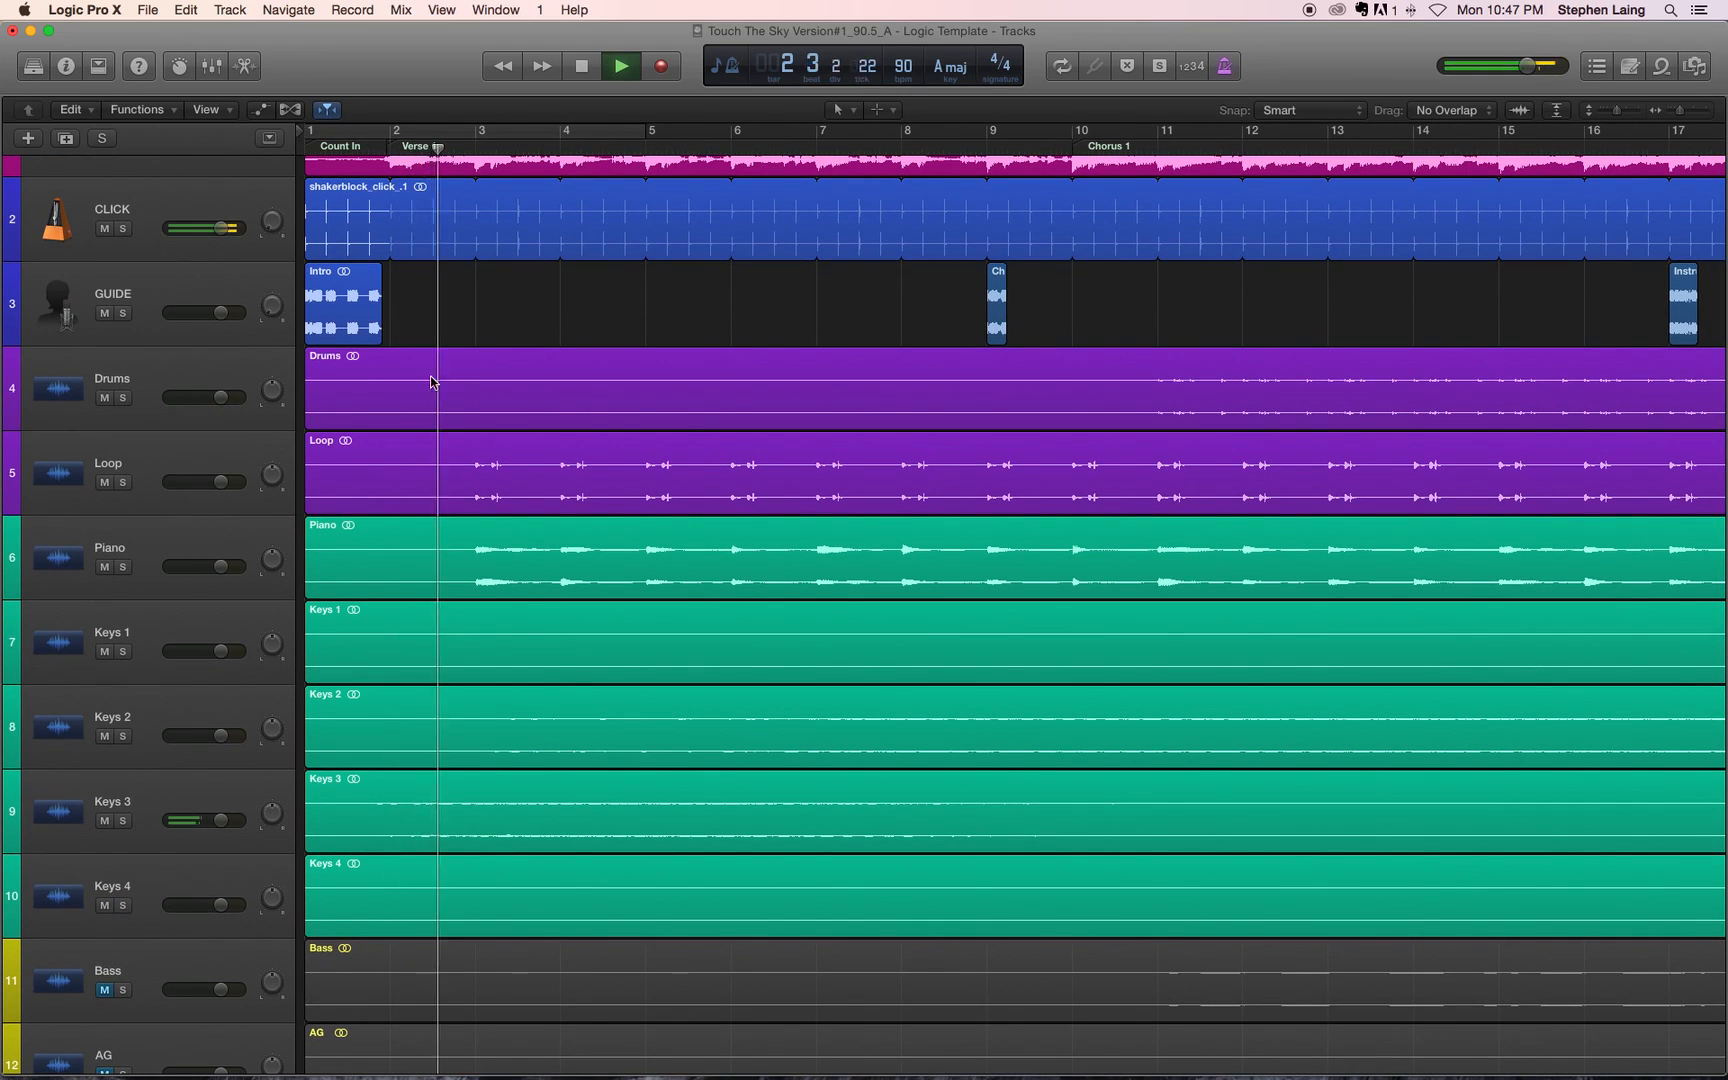
{"action": "key", "text": "space"}
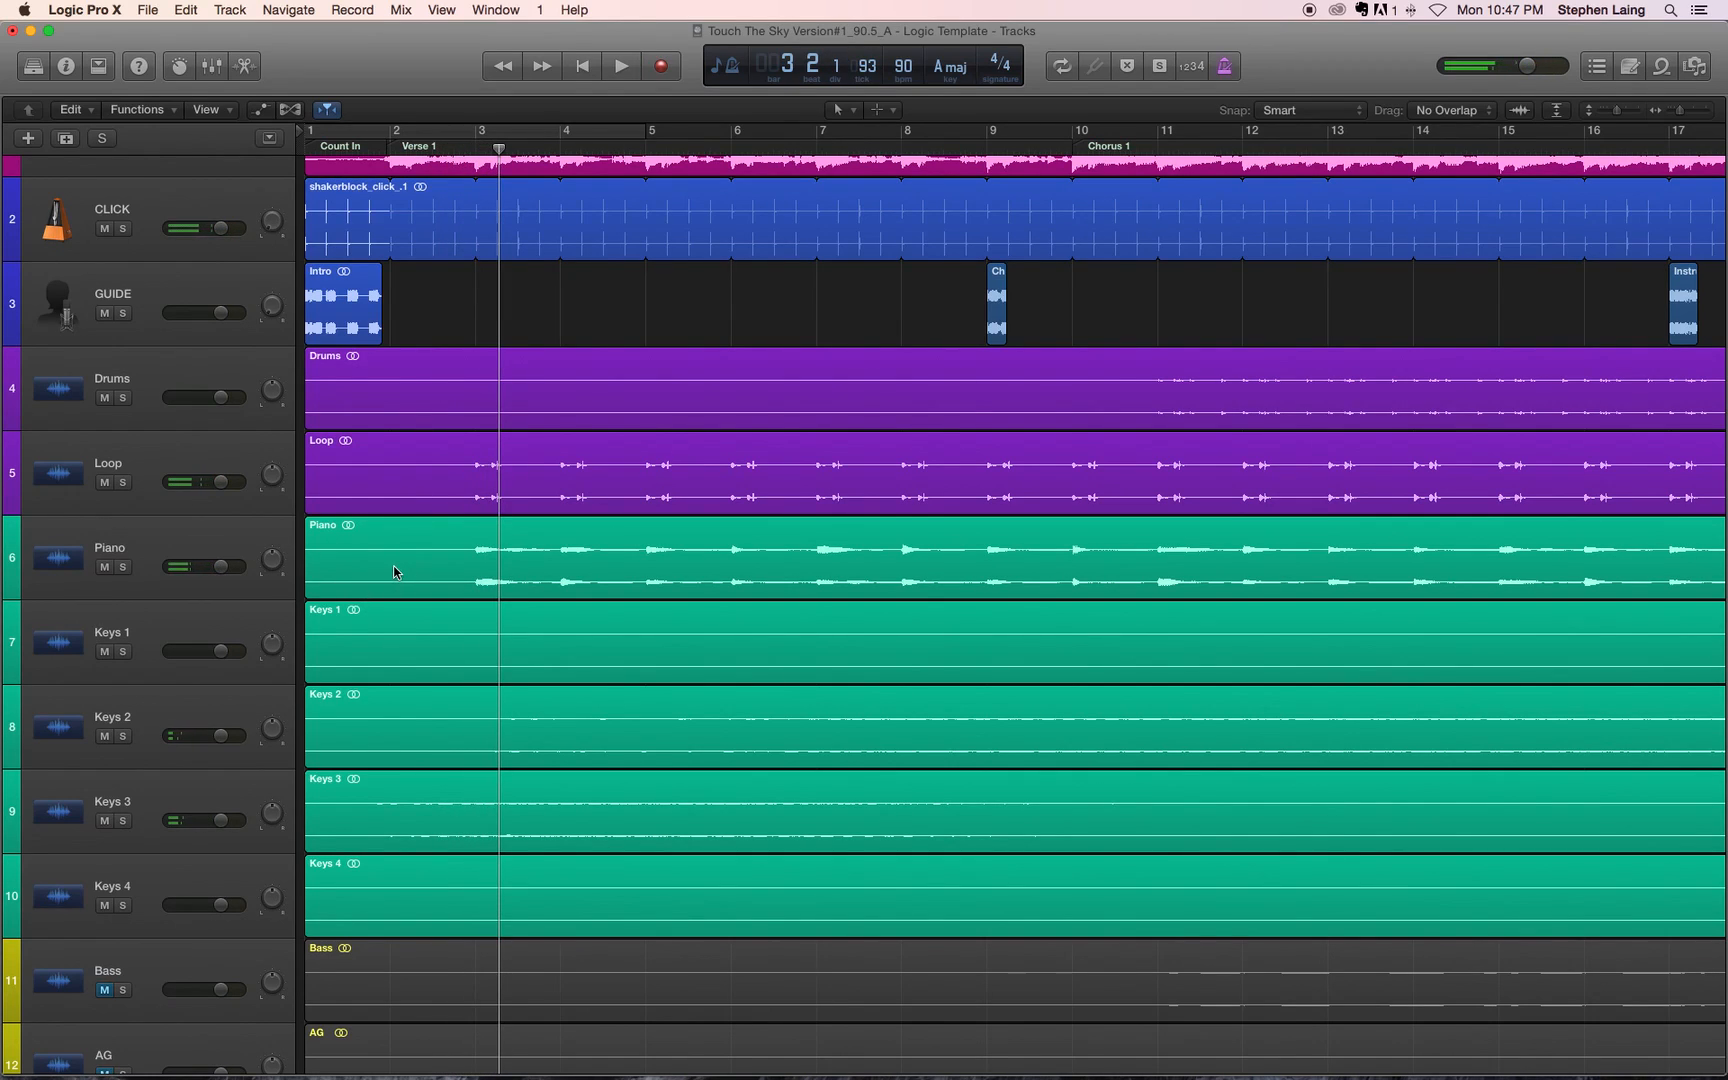
Step: Select the Piano region and compare its opening bars with the CLICK and REFERENCE tracks
{"action": "left_click", "coordinate": [394, 572]}
{"action": "scroll", "coordinate": [338, 234], "scroll_direction": "up", "scroll_amount": 1}
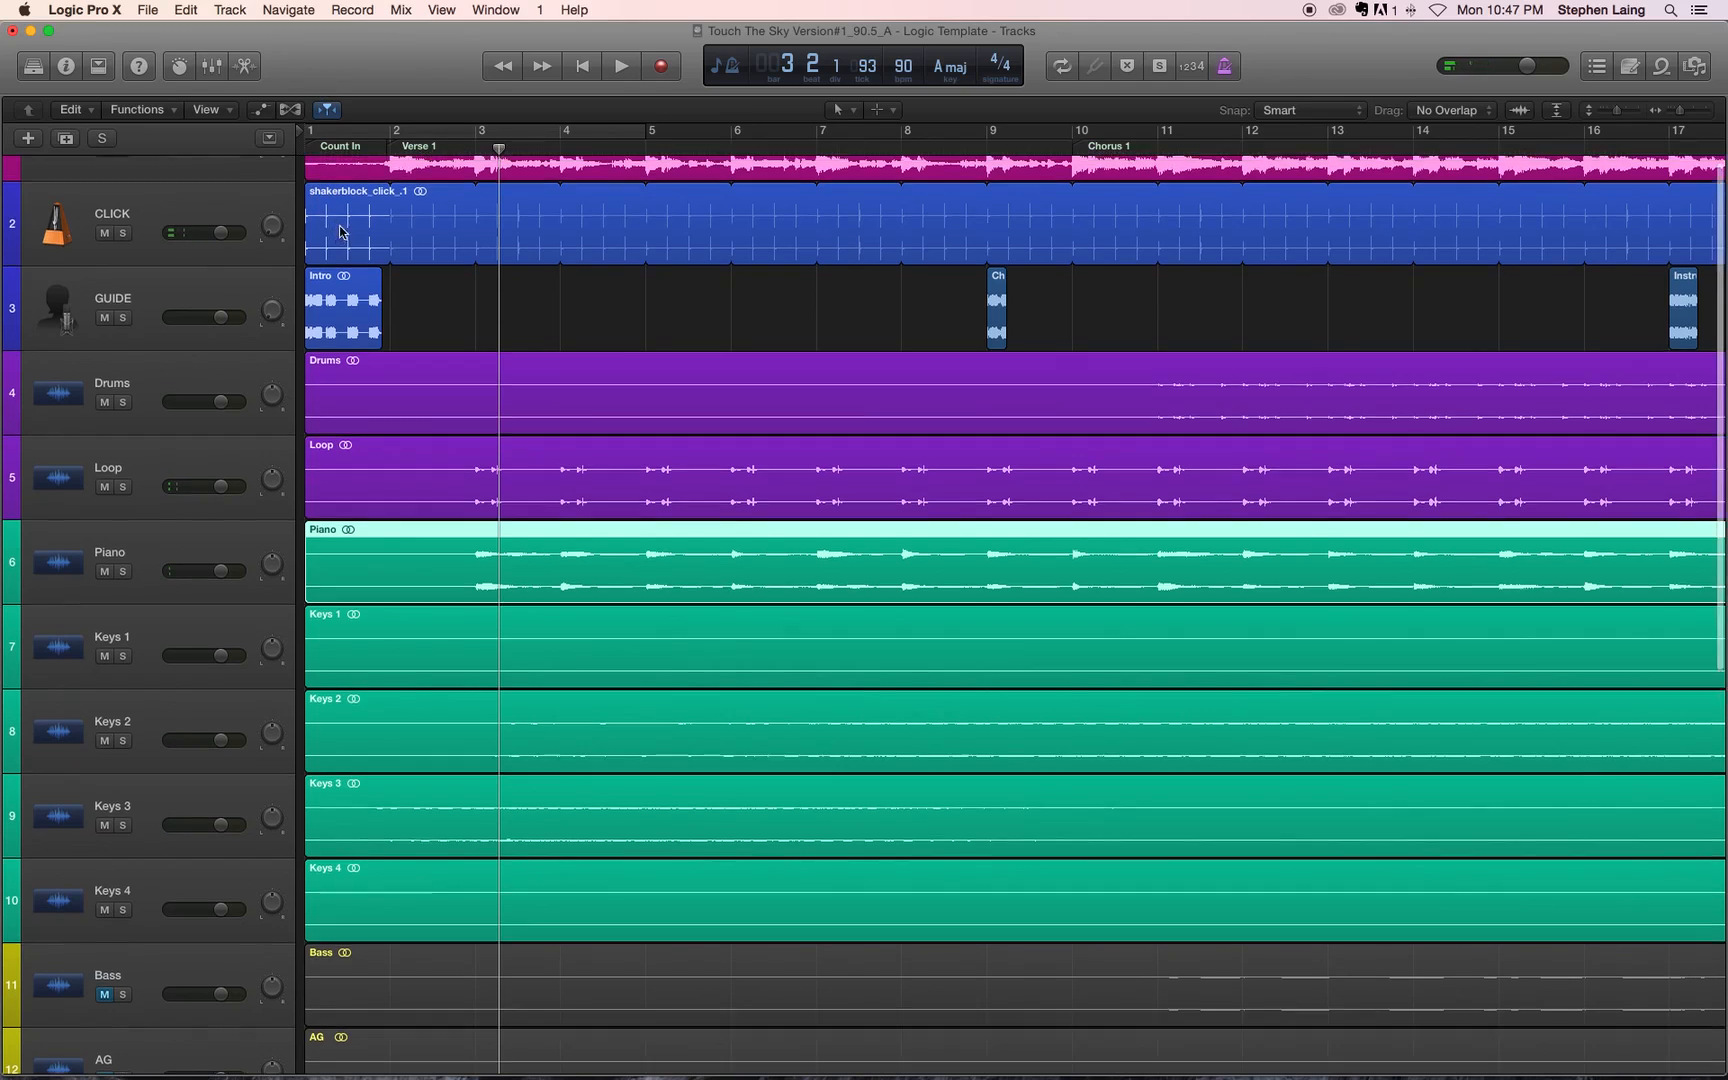
{"action": "scroll", "coordinate": [338, 234], "scroll_direction": "up", "scroll_amount": 3}
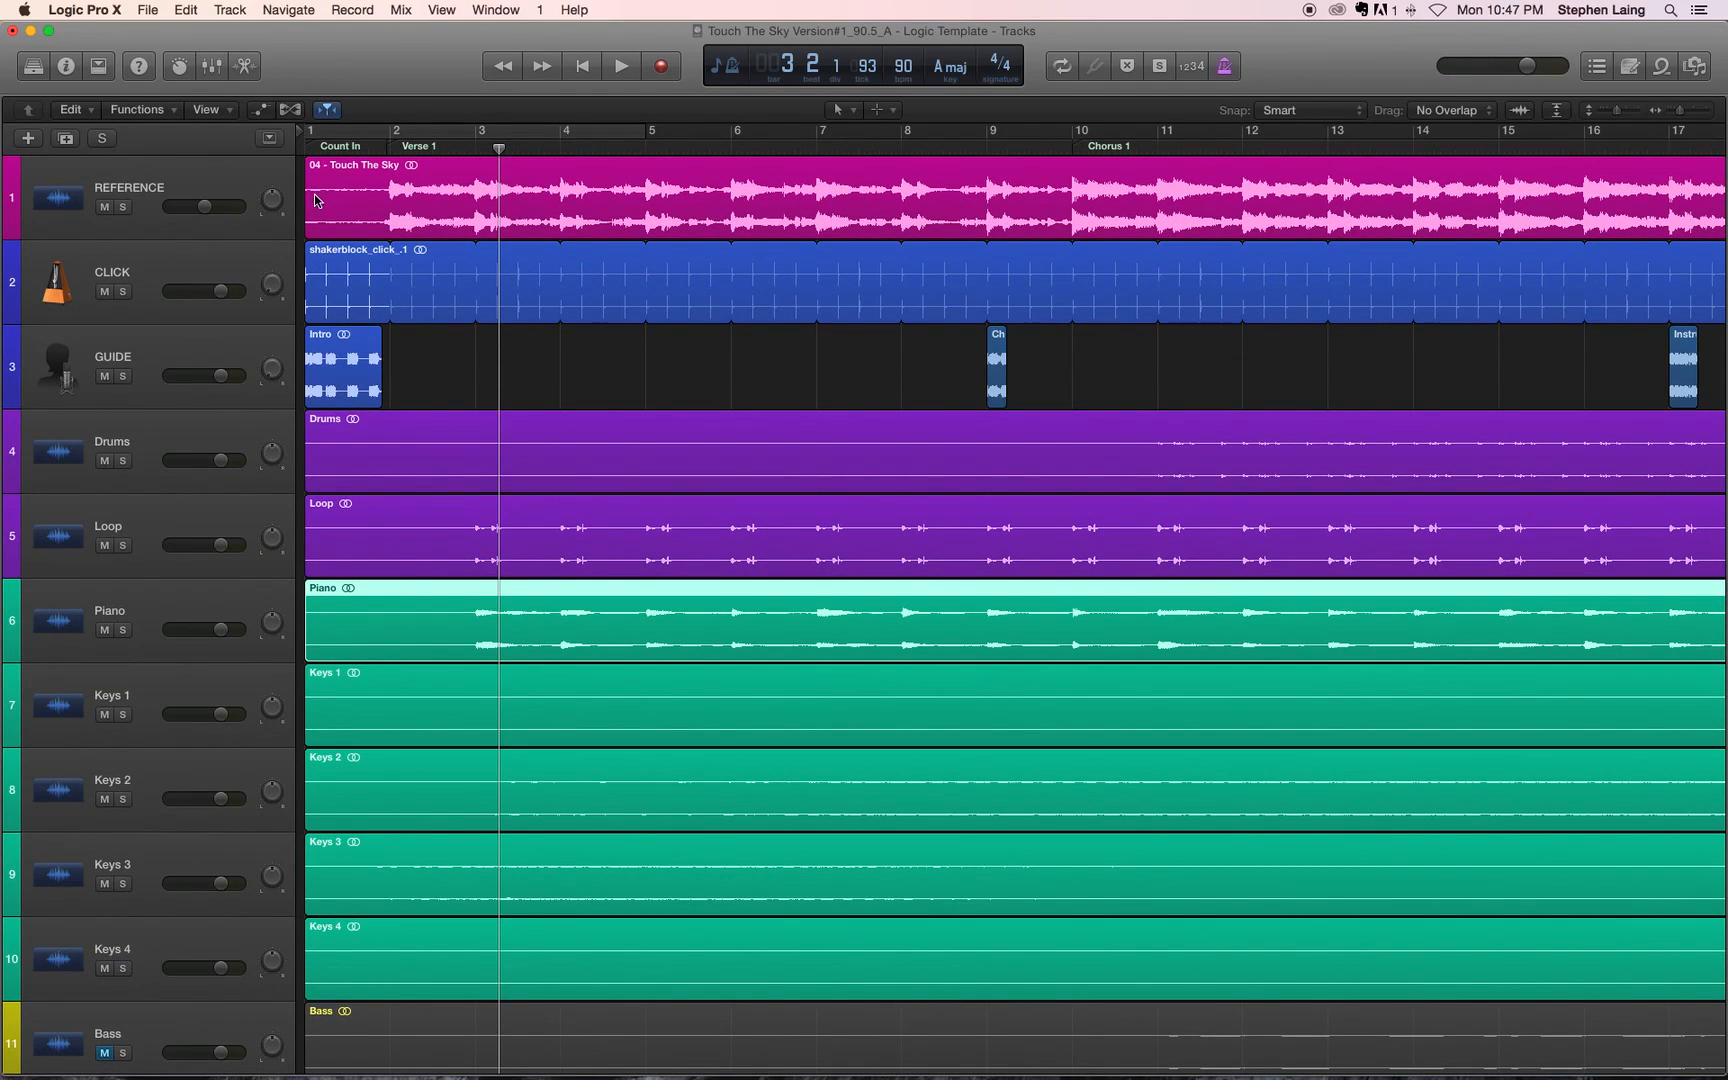
Step: Select all the multitracks from Drums through Tenor together with their regions
{"action": "scroll", "coordinate": [519, 617], "scroll_direction": "down", "scroll_amount": 5}
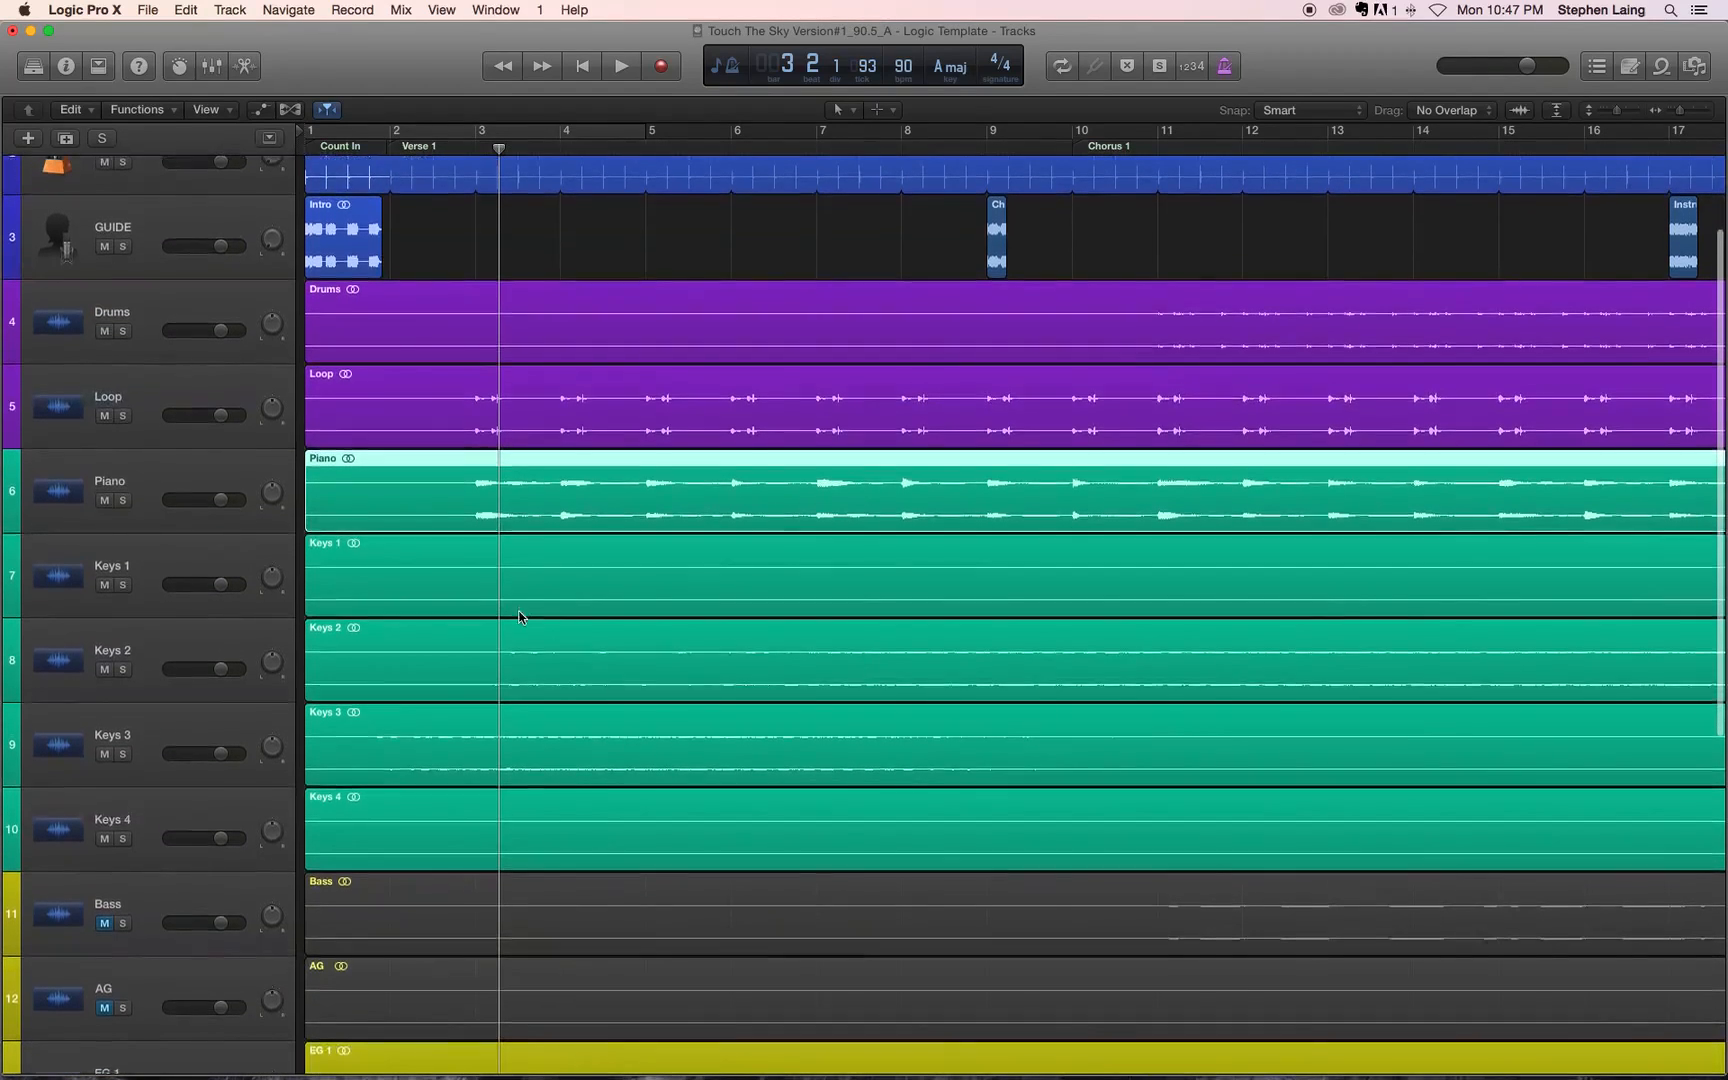
{"action": "left_click", "coordinate": [192, 467]}
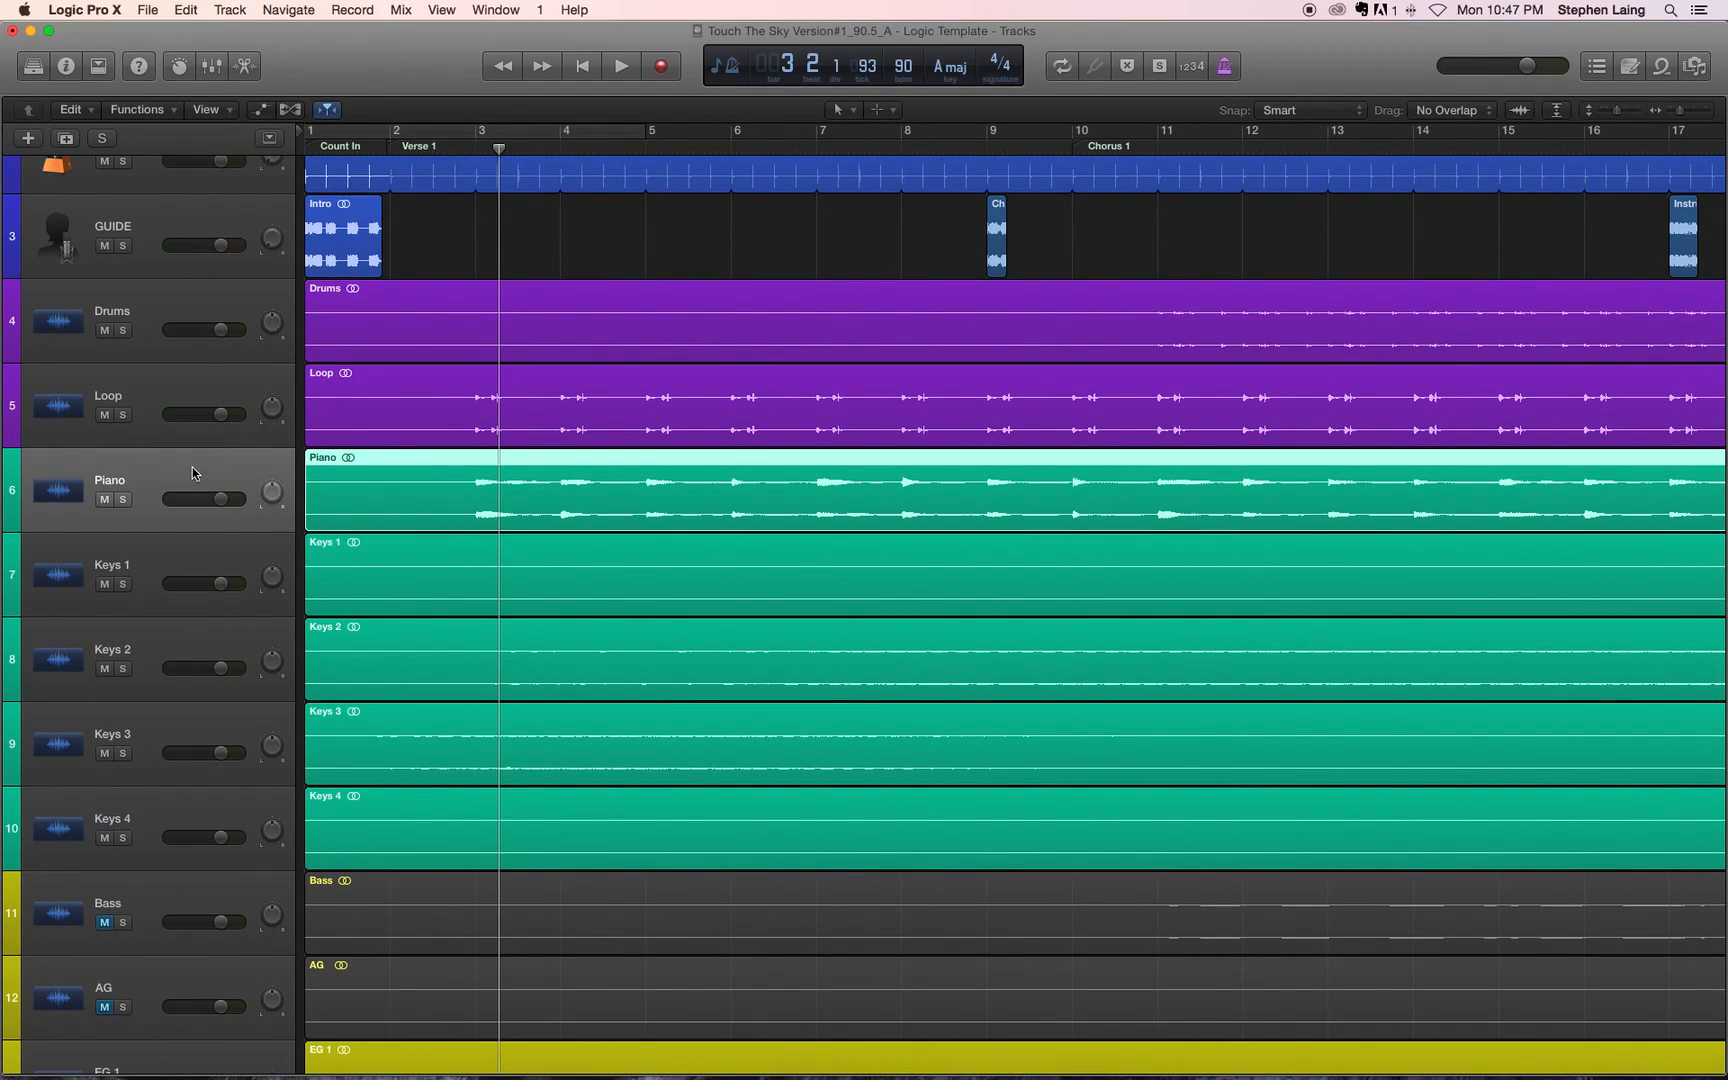
{"action": "scroll", "coordinate": [197, 578], "scroll_direction": "down", "scroll_amount": 4}
{"action": "scroll", "coordinate": [197, 578], "scroll_direction": "down", "scroll_amount": 15}
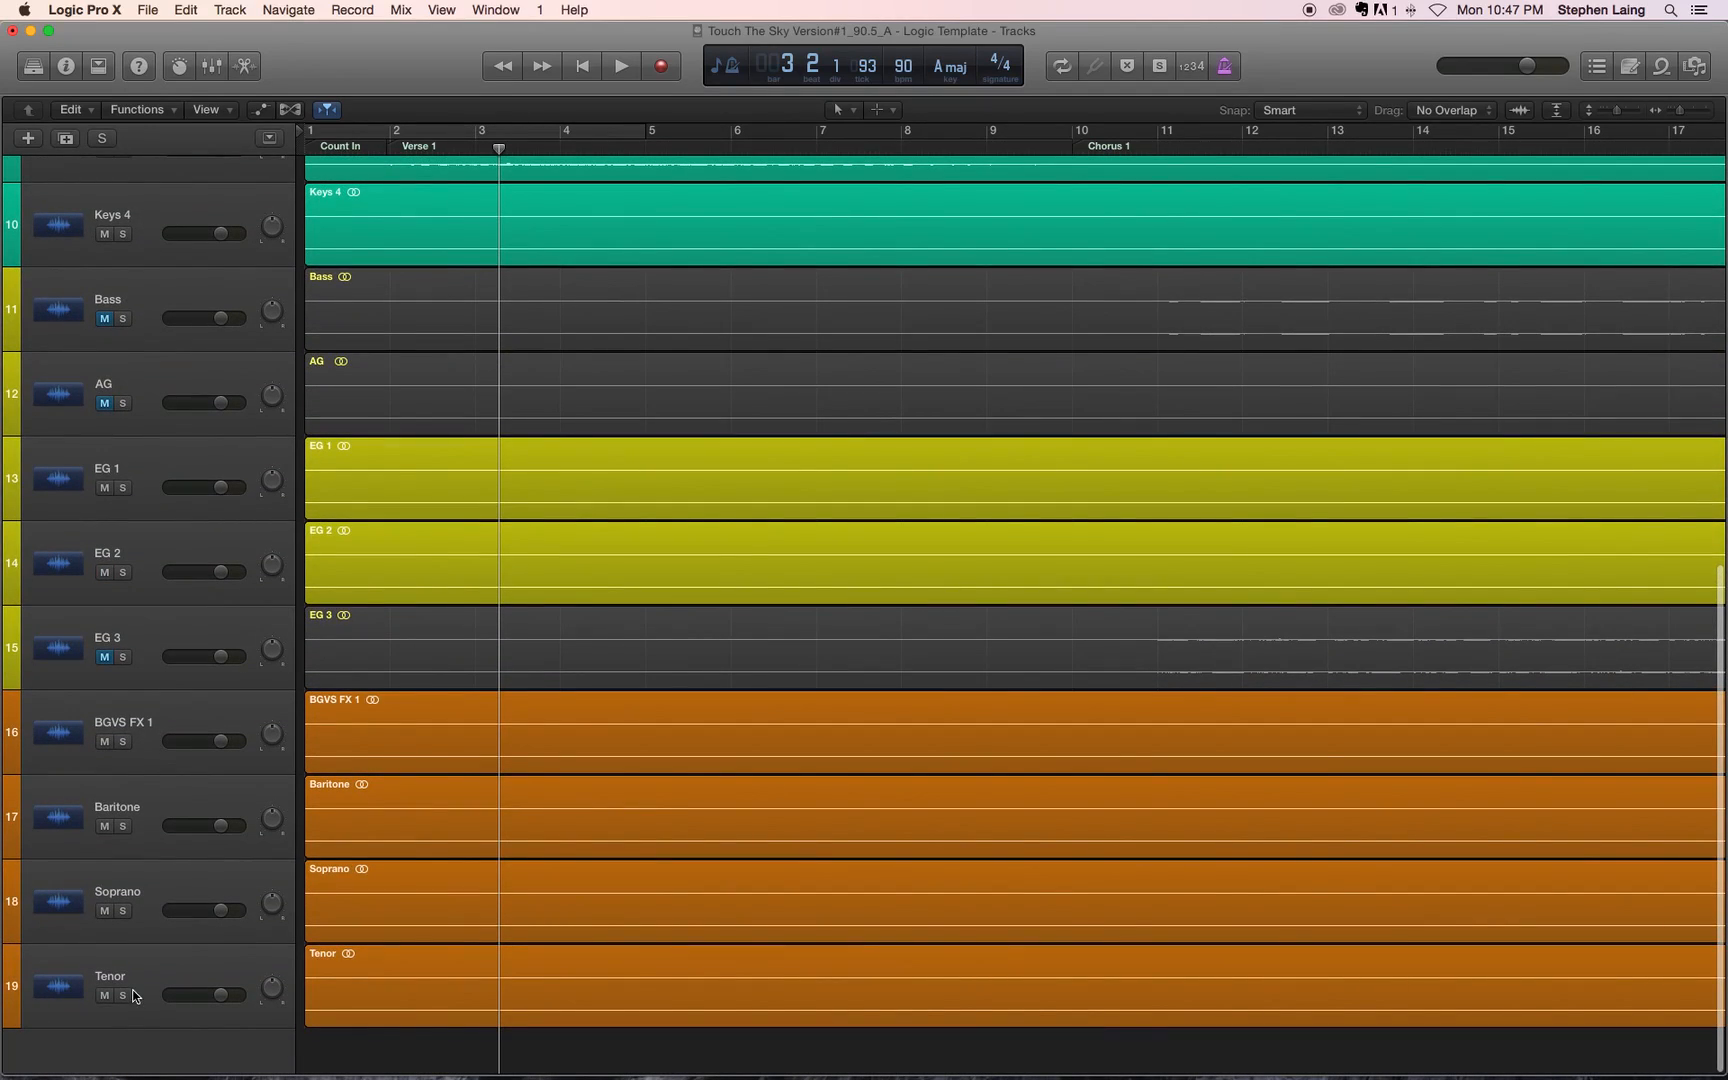
{"action": "left_click", "coordinate": [157, 979], "text": "shift"}
{"action": "scroll", "coordinate": [387, 396], "scroll_direction": "up", "scroll_amount": 20}
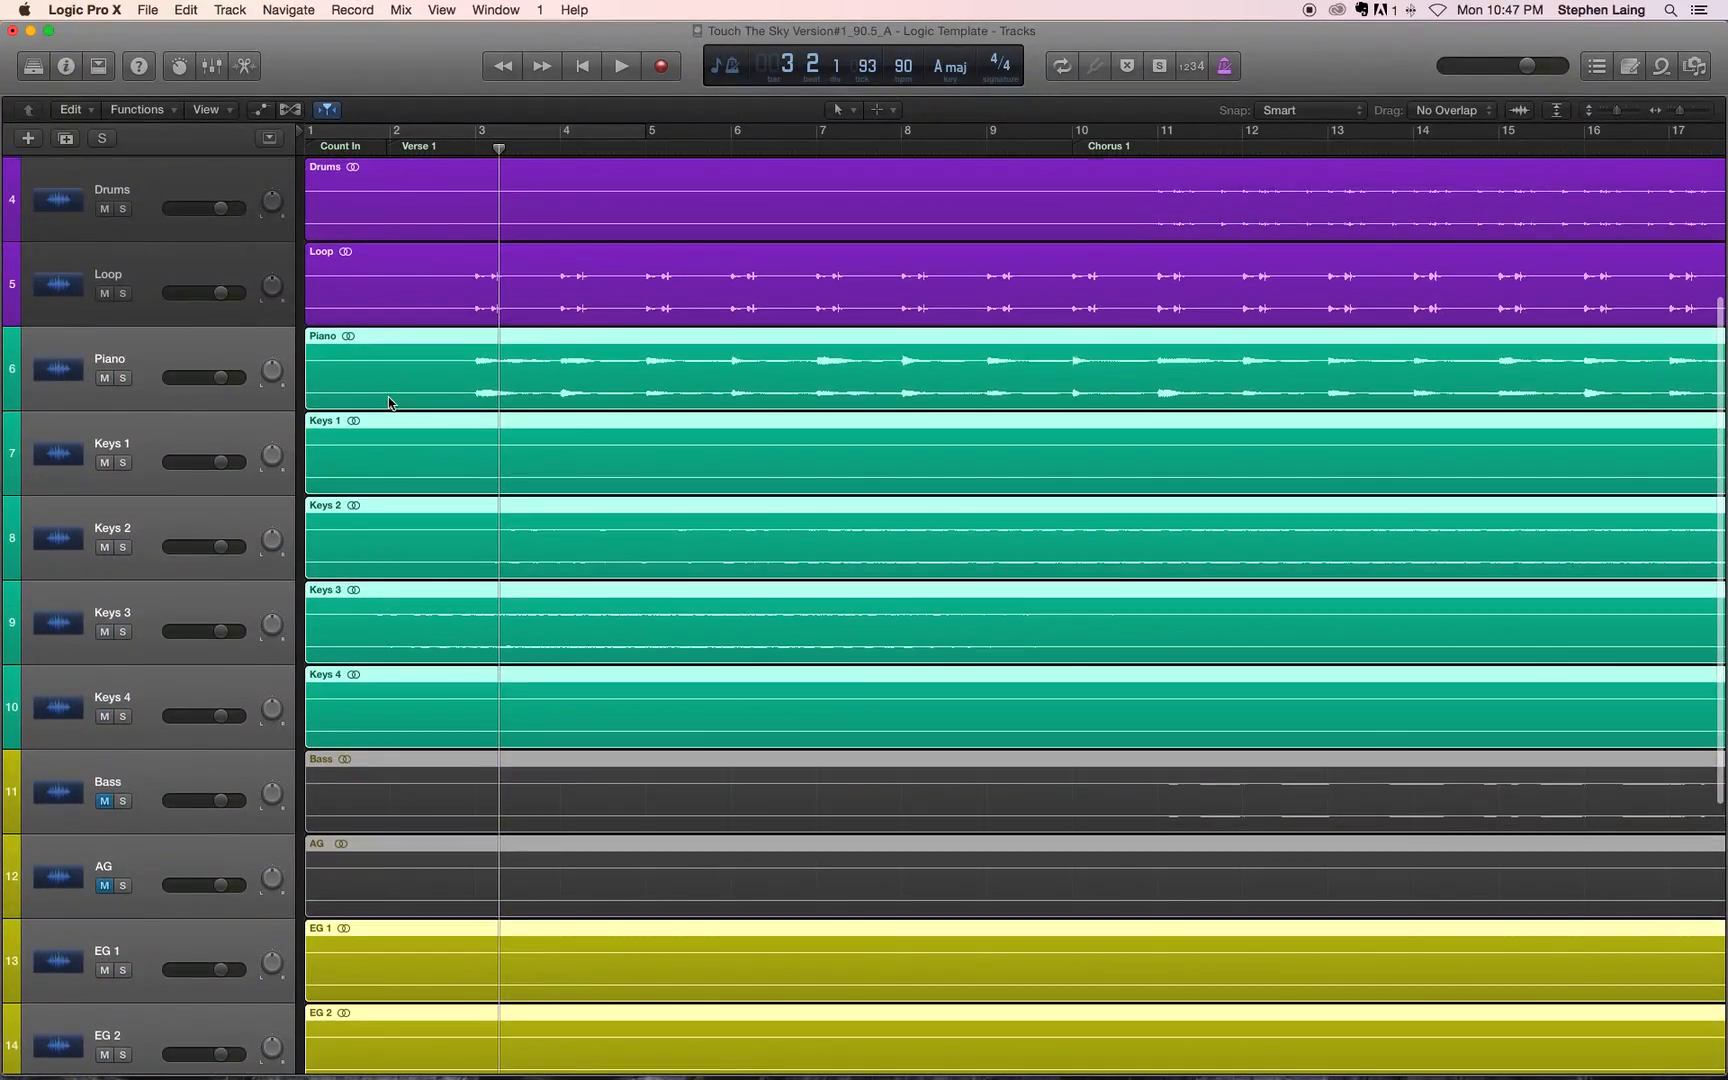
{"action": "scroll", "coordinate": [387, 396], "scroll_direction": "up", "scroll_amount": 3}
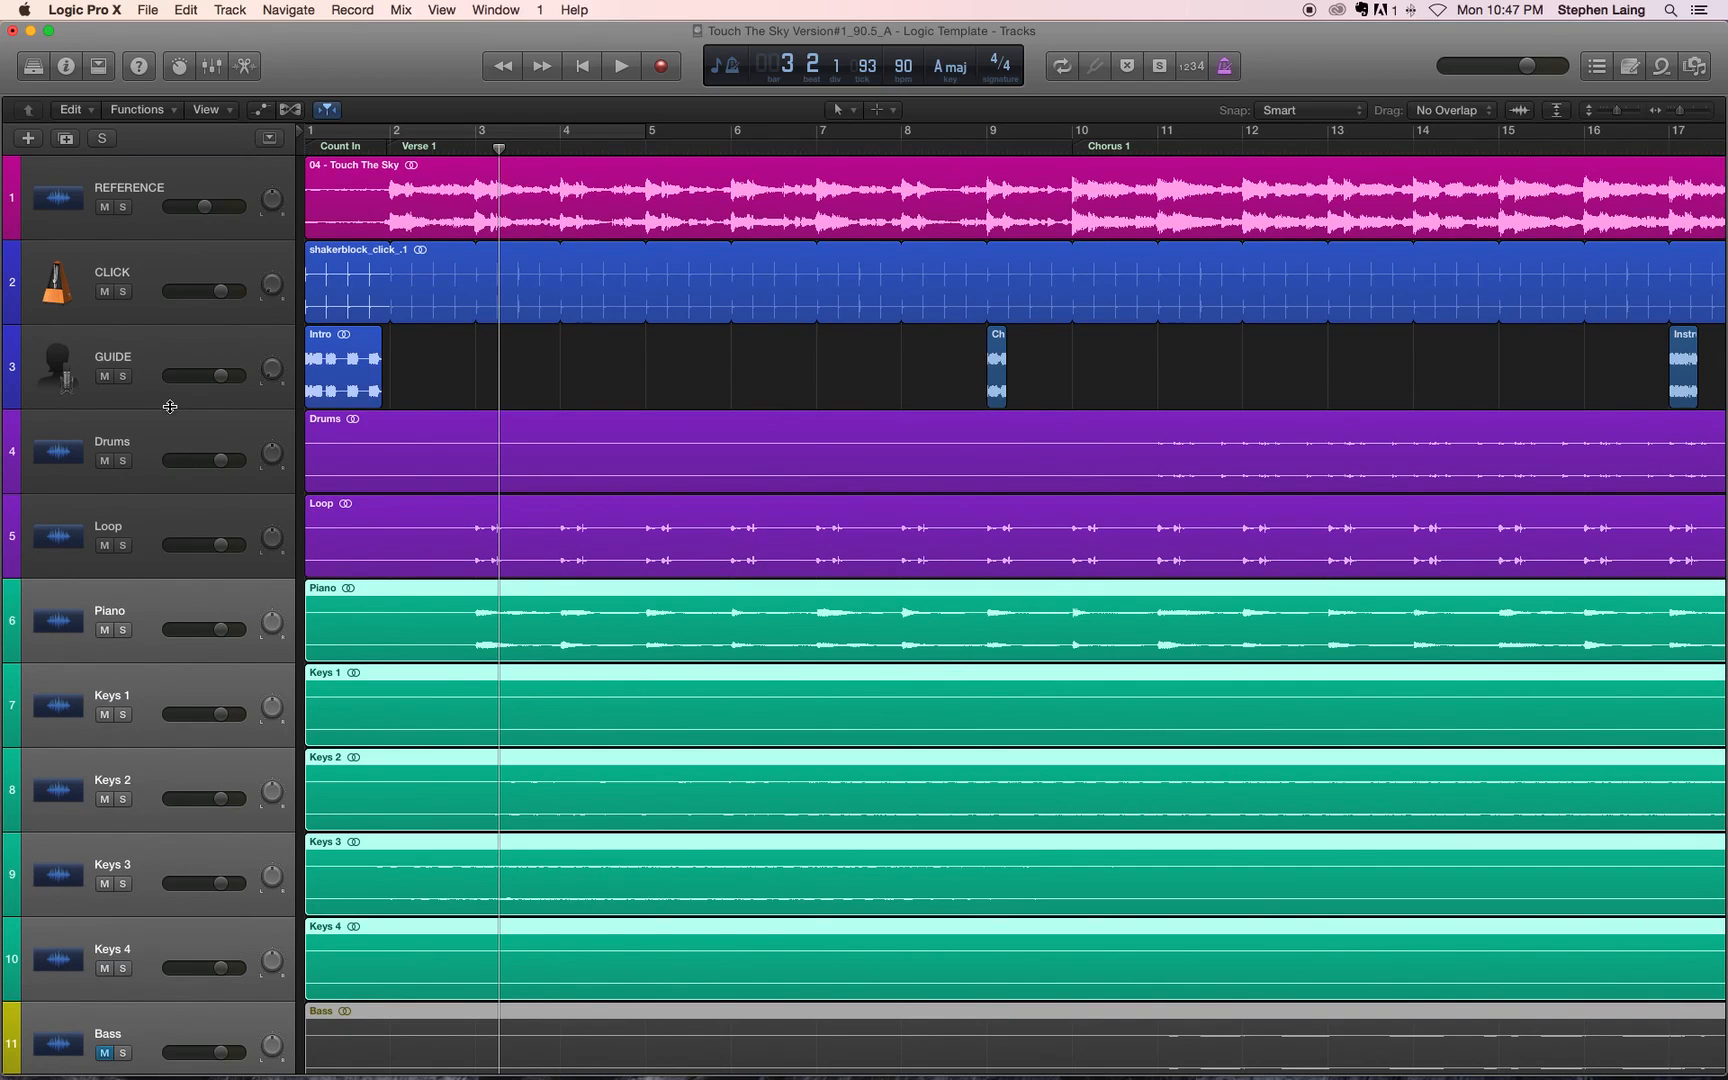
{"action": "left_click", "coordinate": [160, 438], "text": "shift"}
Step: Trim the starts of the selected regions and move them about one bar earlier so Loop and Piano enter around bar 2
{"action": "left_click_drag", "start_coordinate": [310, 453], "coordinate": [398, 431]}
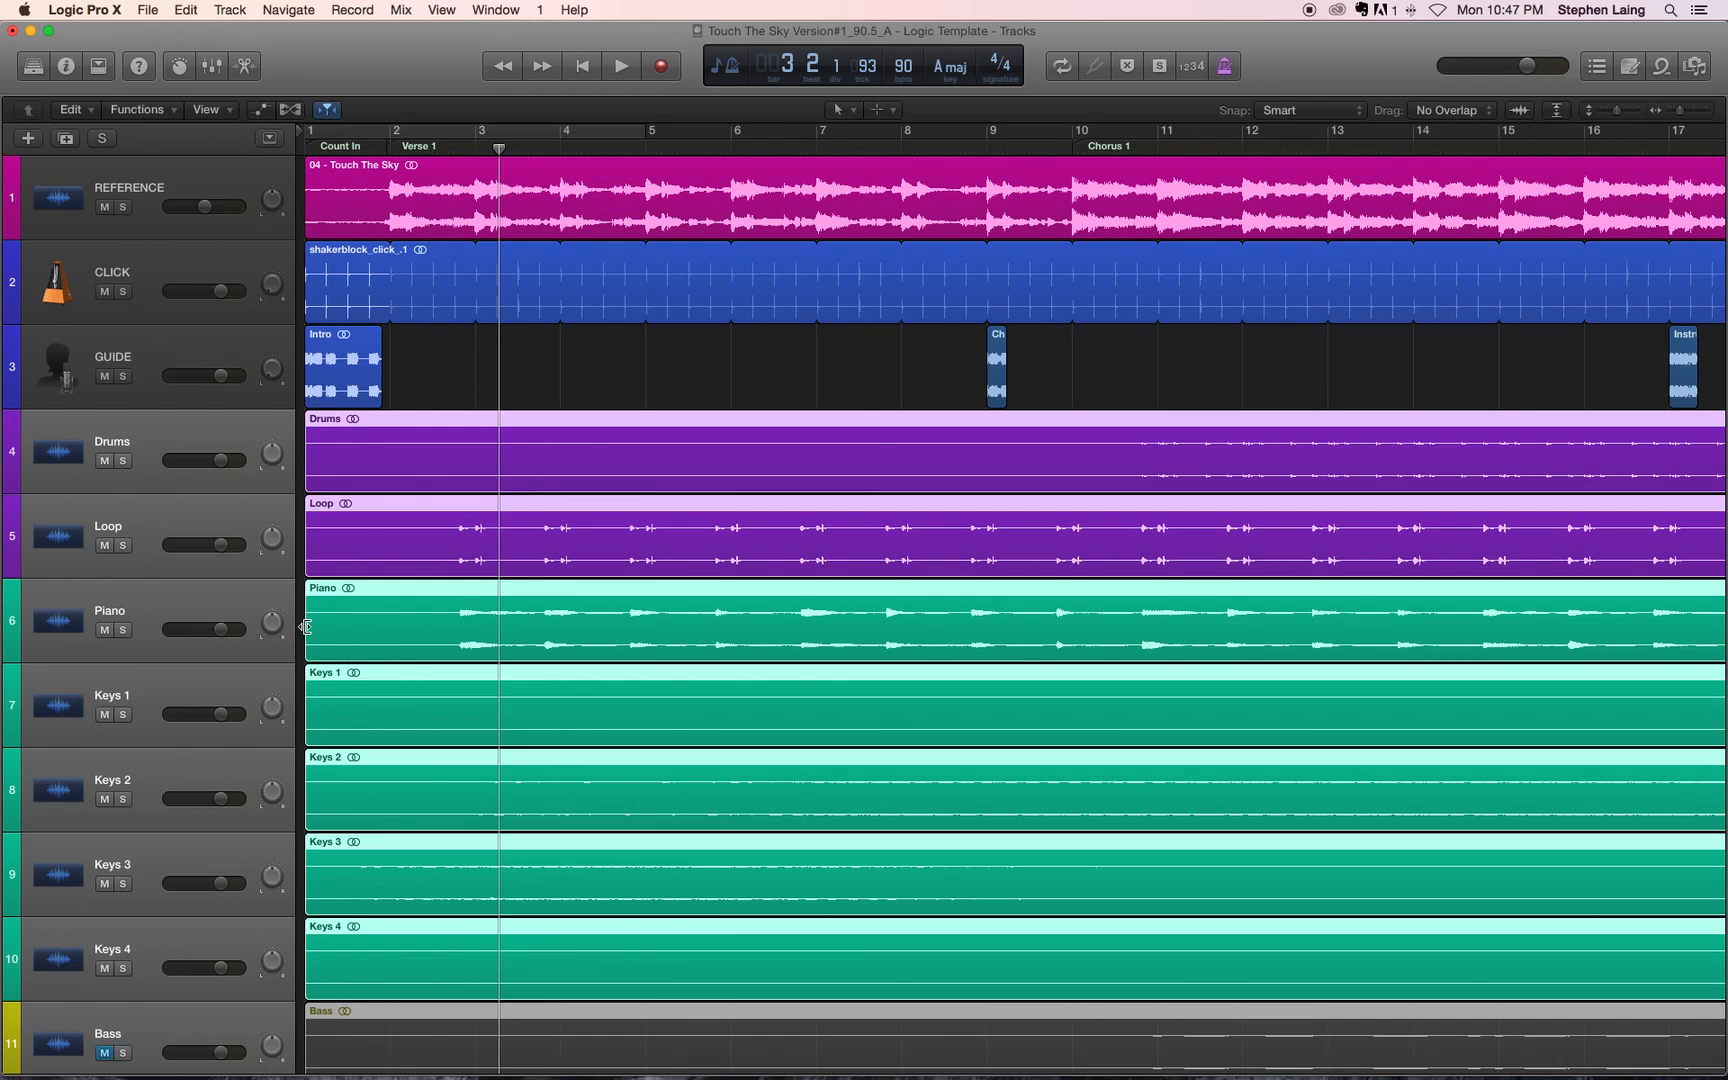
{"action": "left_click_drag", "start_coordinate": [316, 625], "coordinate": [350, 625]}
{"action": "left_click_drag", "start_coordinate": [458, 434], "coordinate": [412, 440]}
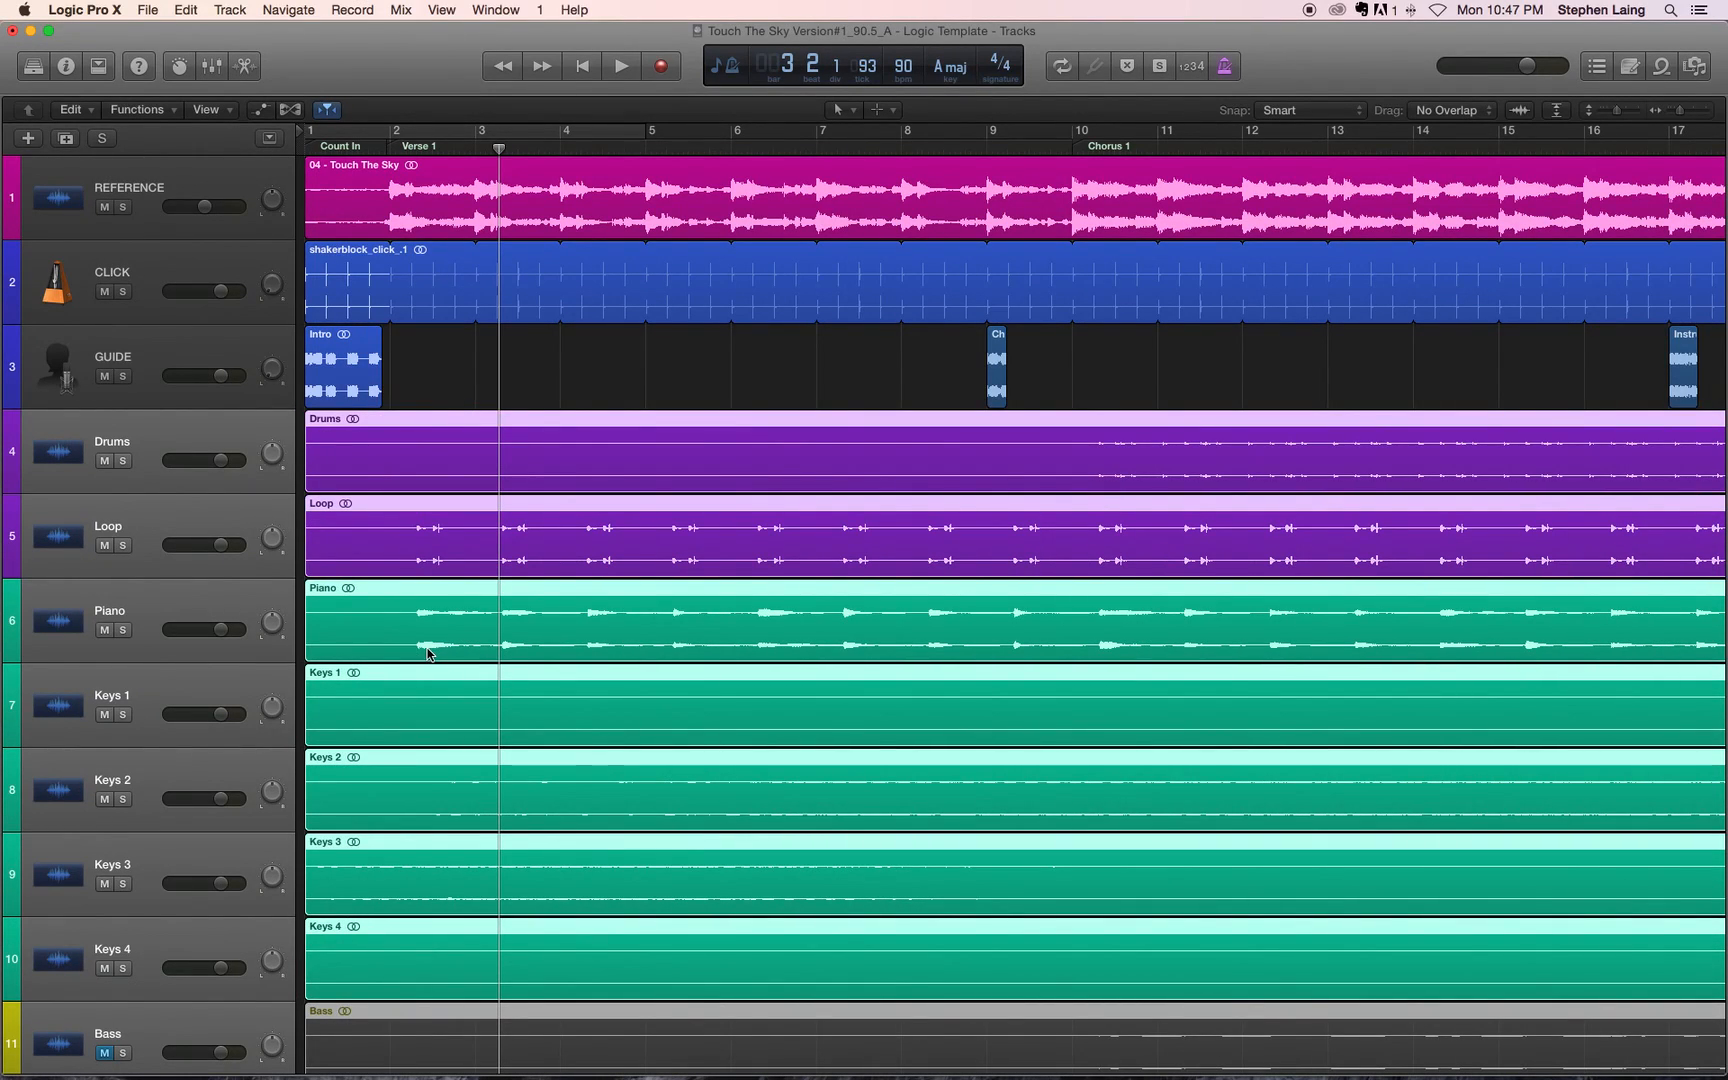
{"action": "left_click", "coordinate": [338, 631]}
{"action": "left_click_drag", "start_coordinate": [338, 631], "coordinate": [348, 630]}
{"action": "left_click_drag", "start_coordinate": [463, 413], "coordinate": [437, 474]}
Step: Shift the selected regions slightly later to bring the first Piano and Loop hits closer to the bar 2 click
{"action": "scroll", "coordinate": [450, 483], "scroll_direction": "down", "scroll_amount": 2}
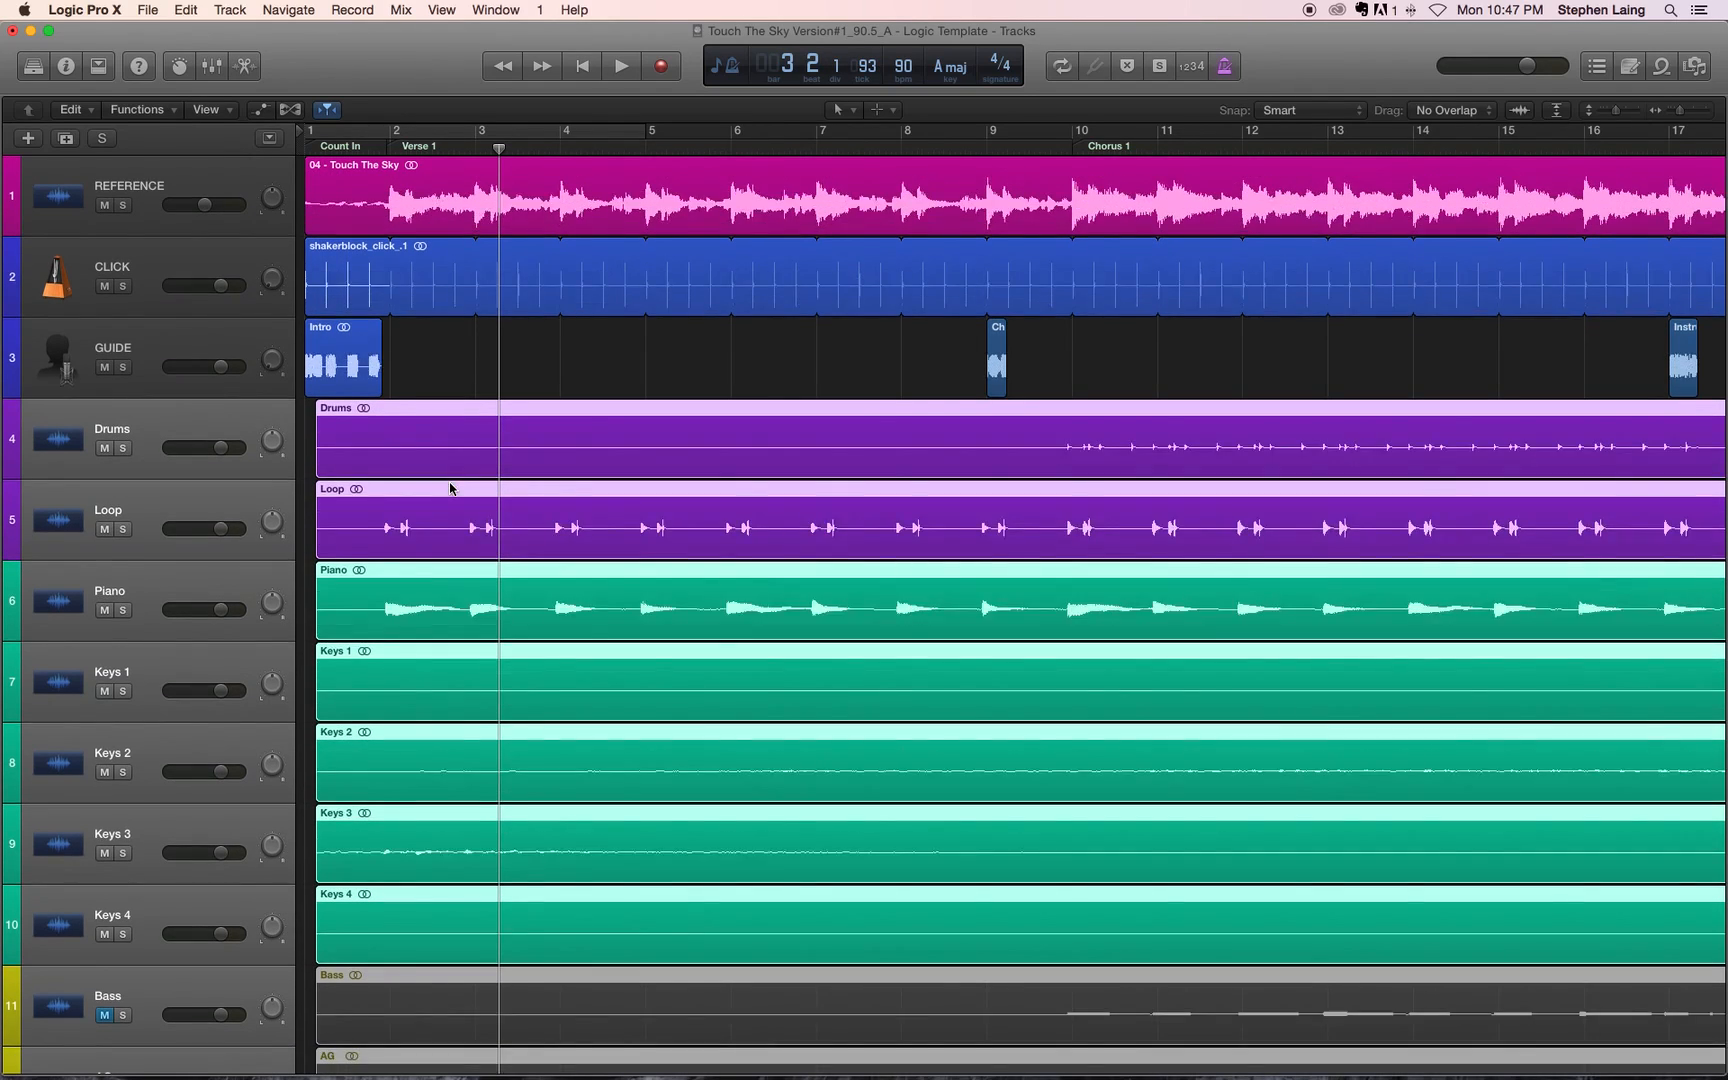
{"action": "scroll", "coordinate": [450, 483], "scroll_direction": "up", "scroll_amount": 3}
{"action": "scroll", "coordinate": [452, 483], "scroll_direction": "left", "scroll_amount": 5}
{"action": "scroll", "coordinate": [452, 488], "scroll_direction": "right", "scroll_amount": 8}
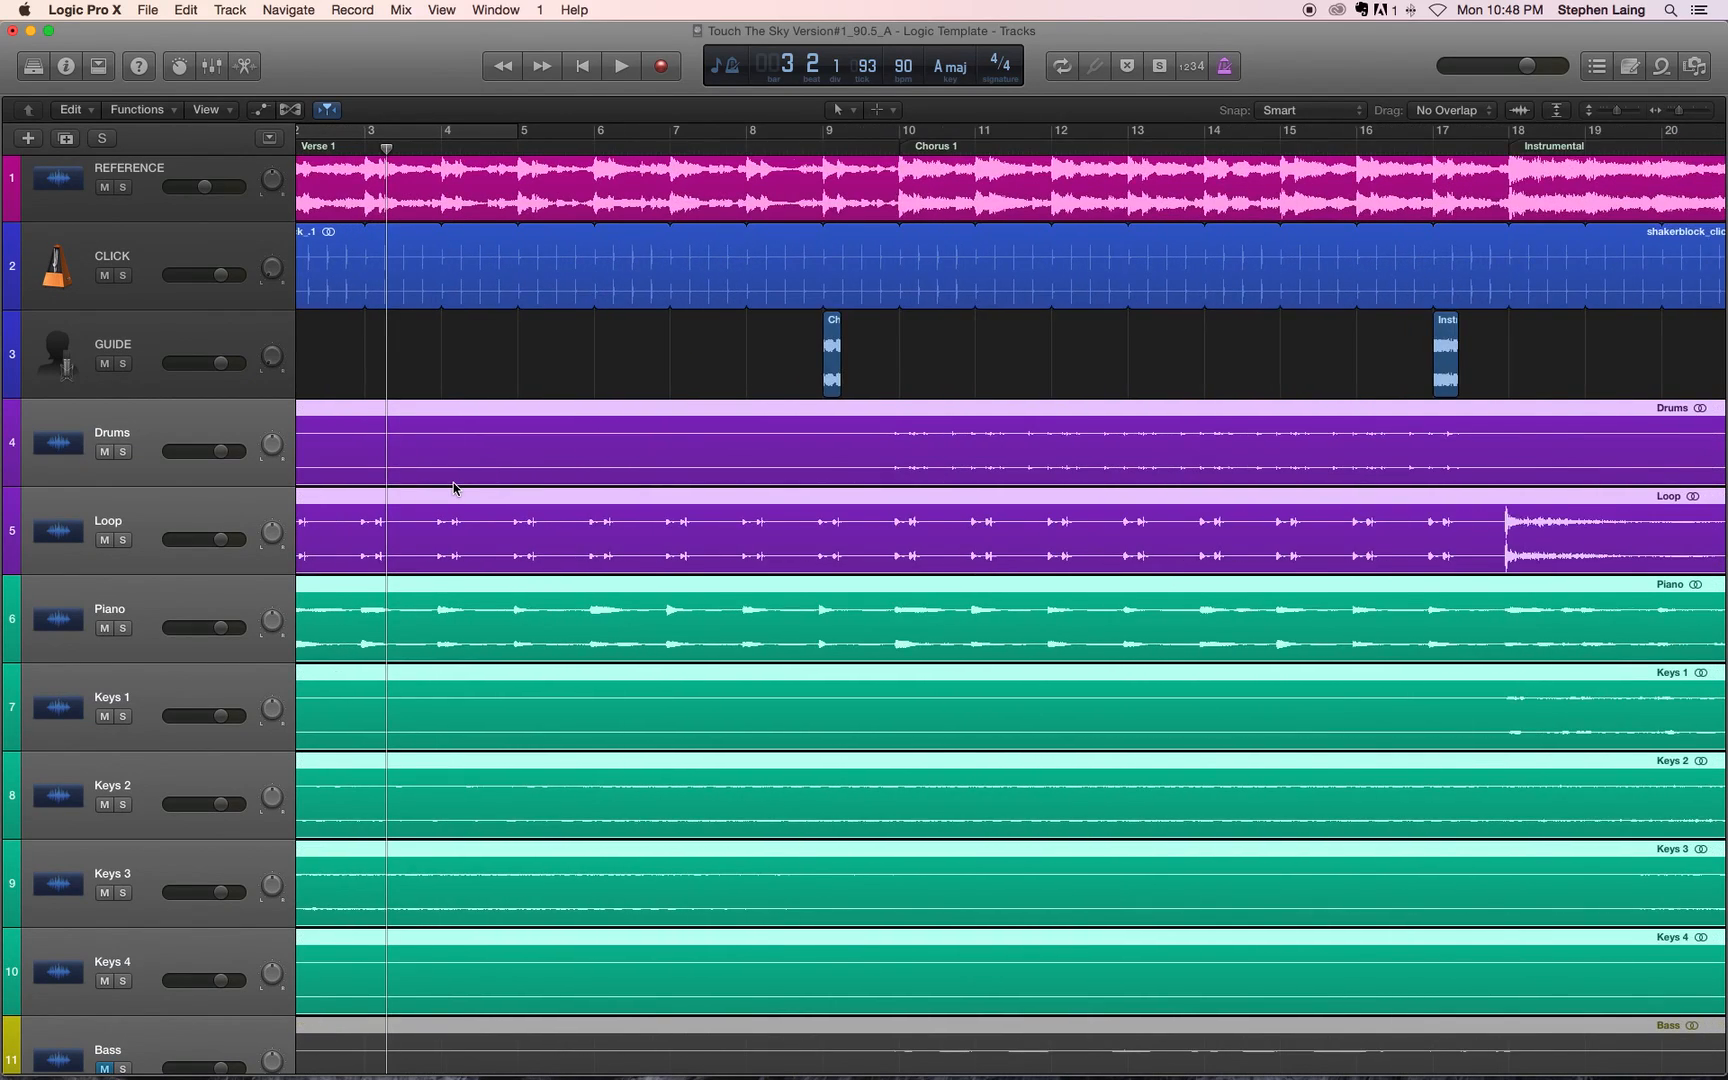
{"action": "scroll", "coordinate": [452, 490], "scroll_direction": "right", "scroll_amount": 5}
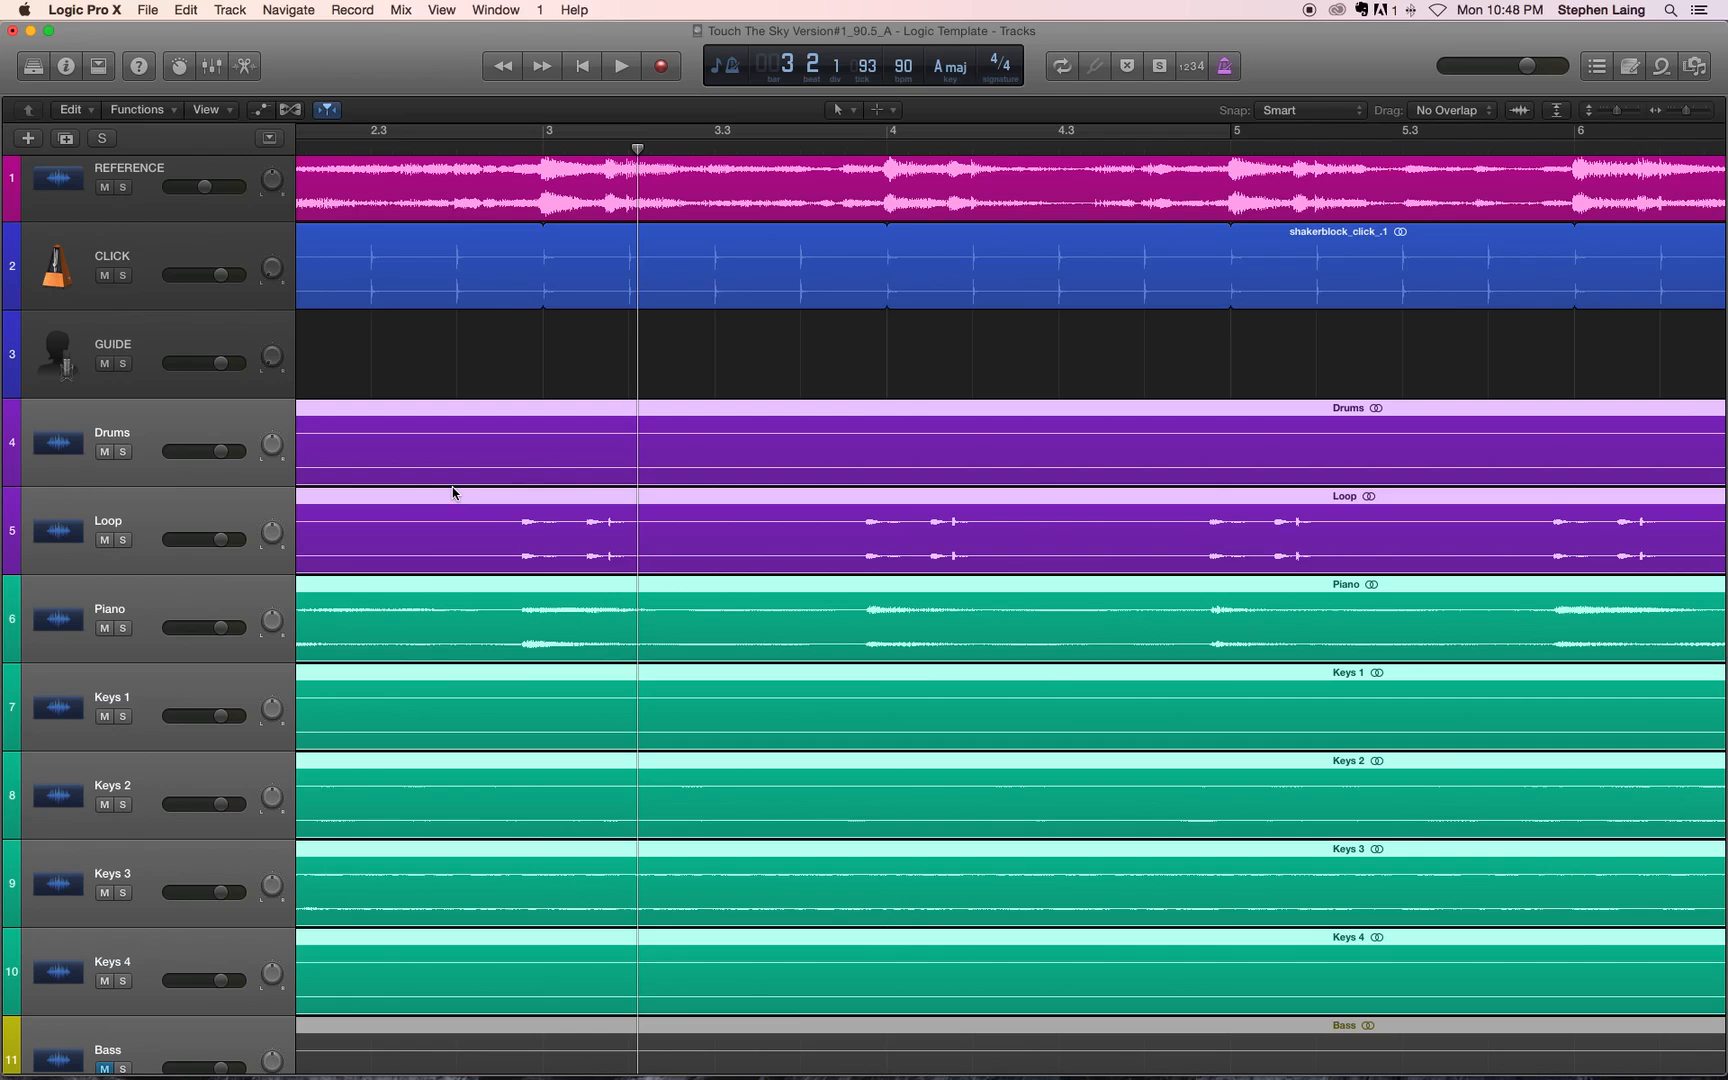
{"action": "scroll", "coordinate": [452, 490], "scroll_direction": "left", "scroll_amount": 5}
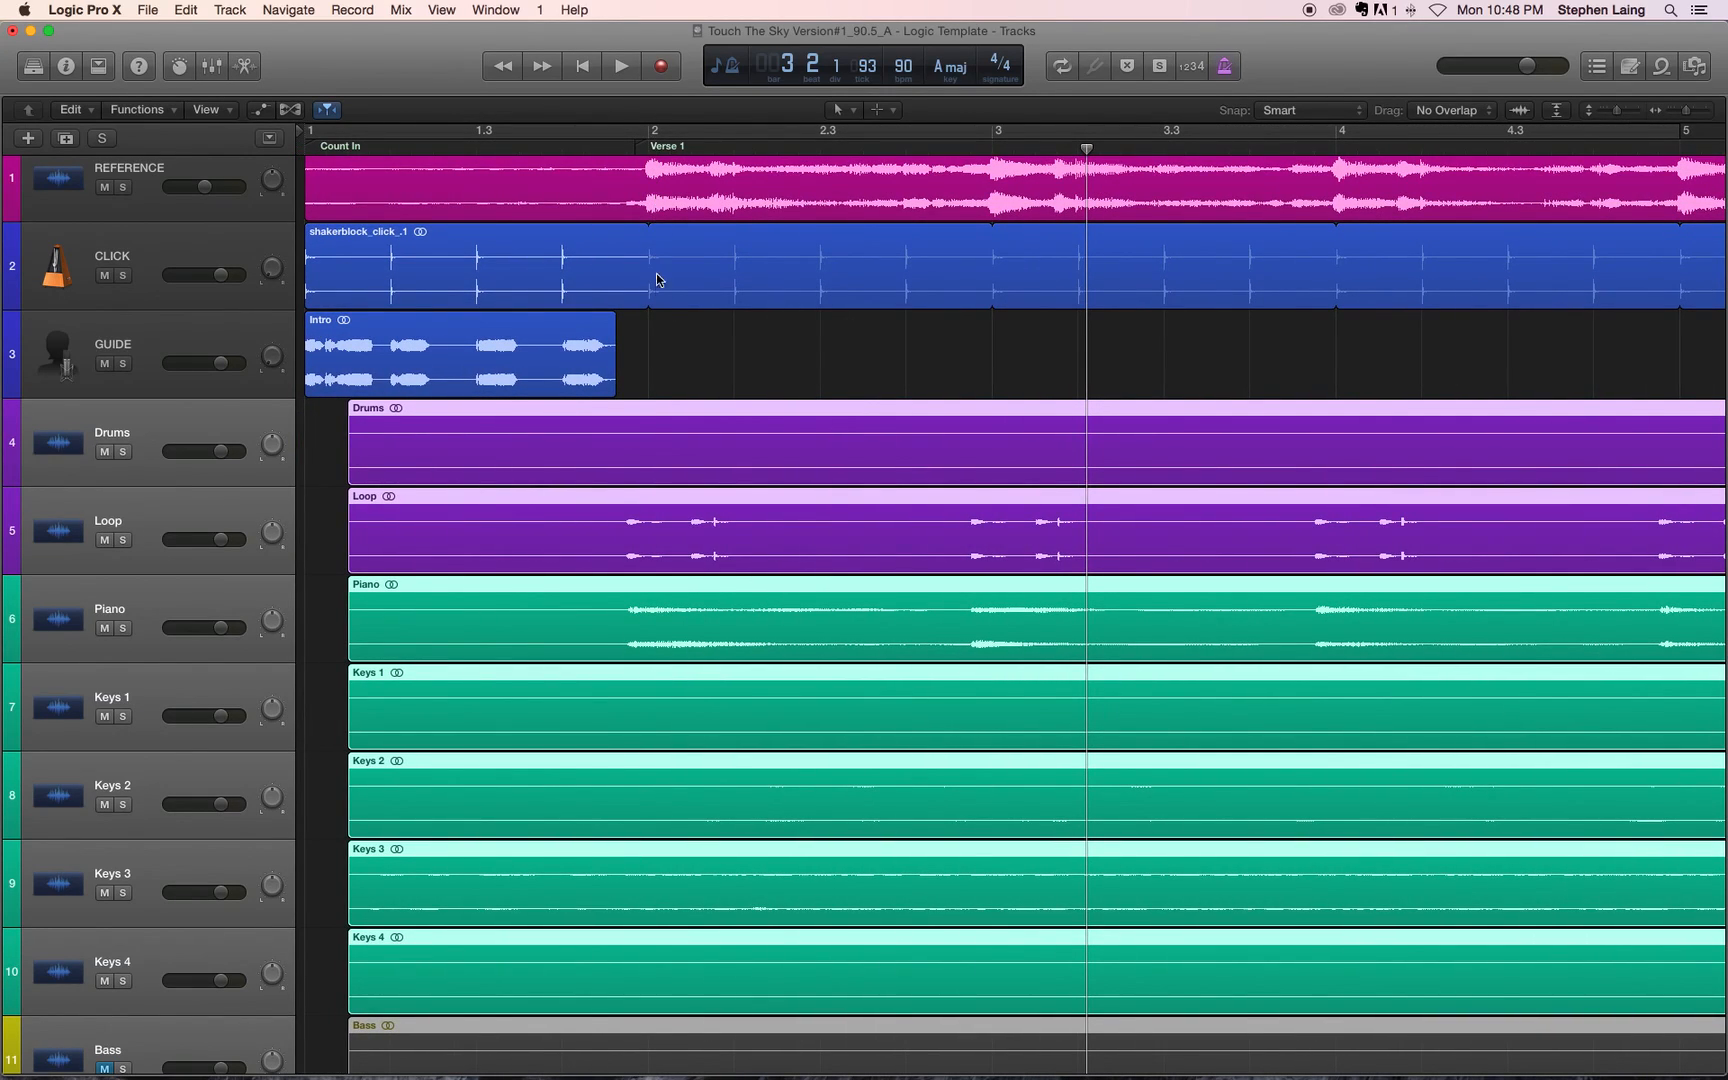
{"action": "left_click_drag", "start_coordinate": [632, 417], "coordinate": [645, 416]}
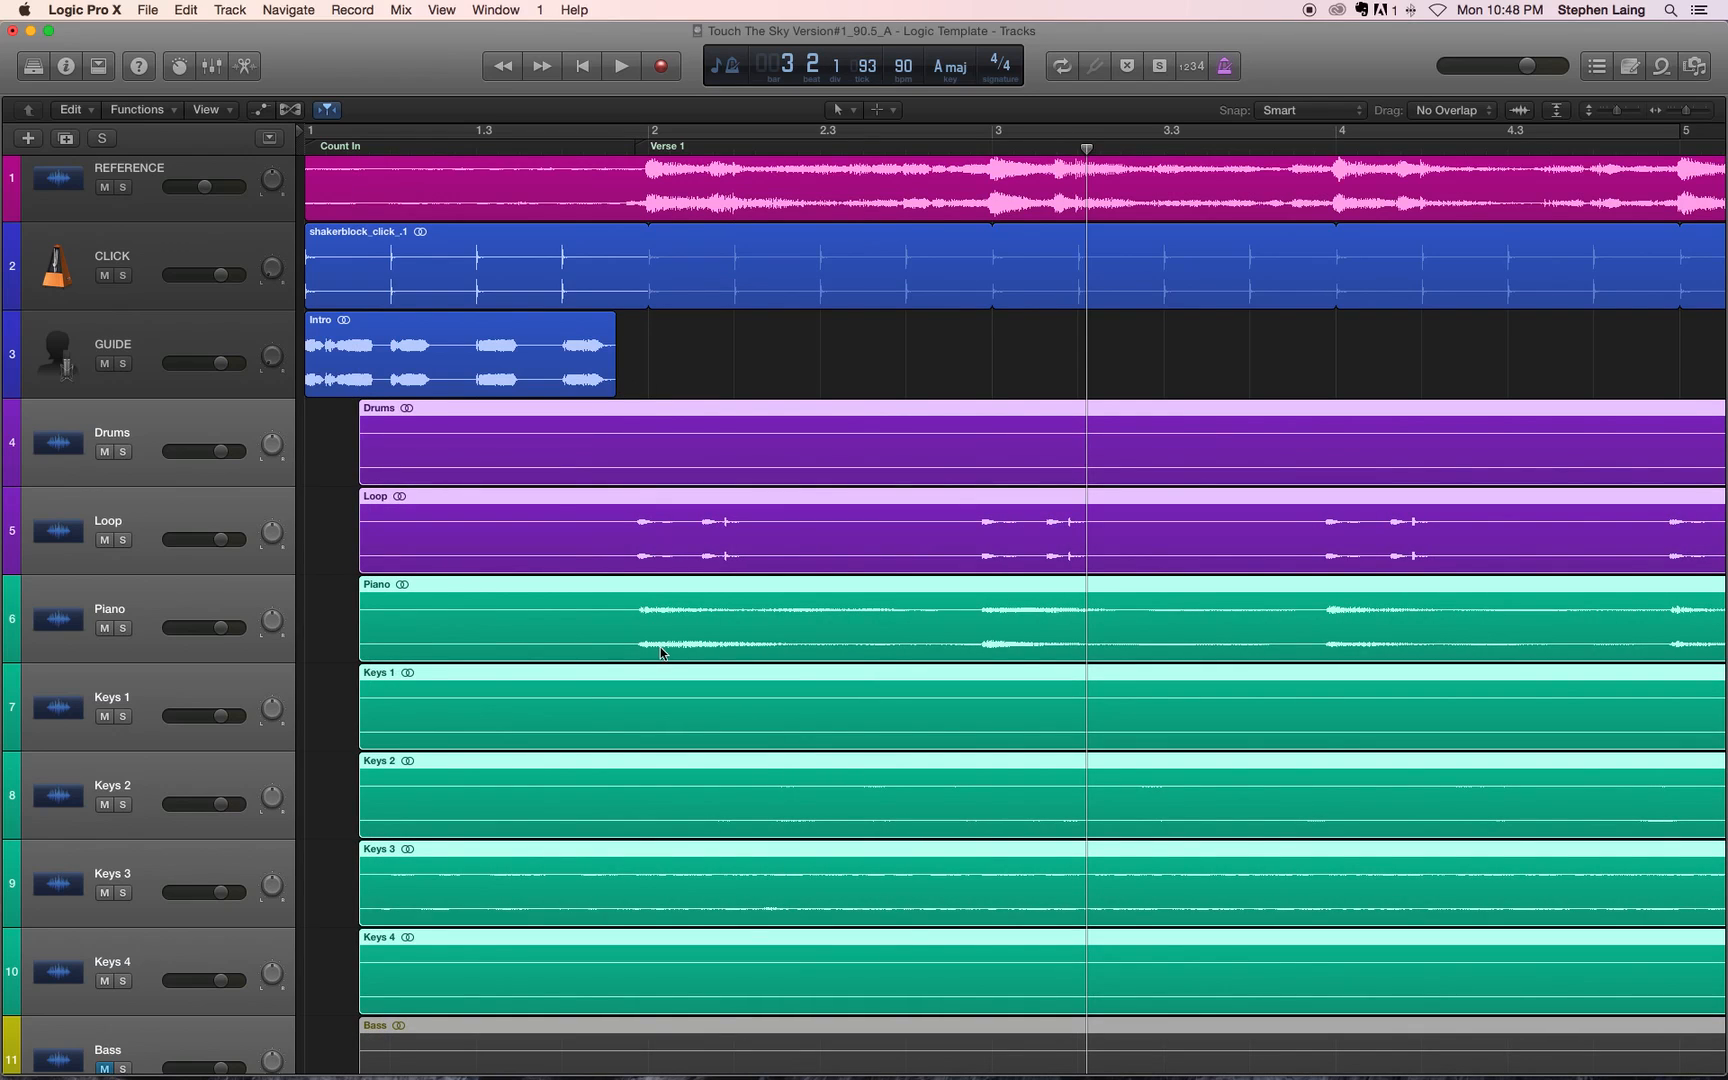
Step: Fine-align the selected regions so the first Piano and Loop hits match REFERENCE's downbeat at bar 2
{"action": "key", "text": "super+Left"}
{"action": "key", "text": "super+Right"}
{"action": "key", "text": "super+Right"}
{"action": "key", "text": "super+Right"}
{"action": "key", "text": "super+Right"}
{"action": "key", "text": "super+Right"}
{"action": "key", "text": "super+Right"}
{"action": "scroll", "coordinate": [660, 647], "scroll_direction": "left", "scroll_amount": 3}
{"action": "scroll", "coordinate": [660, 647], "scroll_direction": "left", "scroll_amount": 10}
{"action": "scroll", "coordinate": [670, 647], "scroll_direction": "right", "scroll_amount": 3}
{"action": "left_click", "coordinate": [778, 412]}
{"action": "left_click_drag", "start_coordinate": [779, 412], "coordinate": [792, 406]}
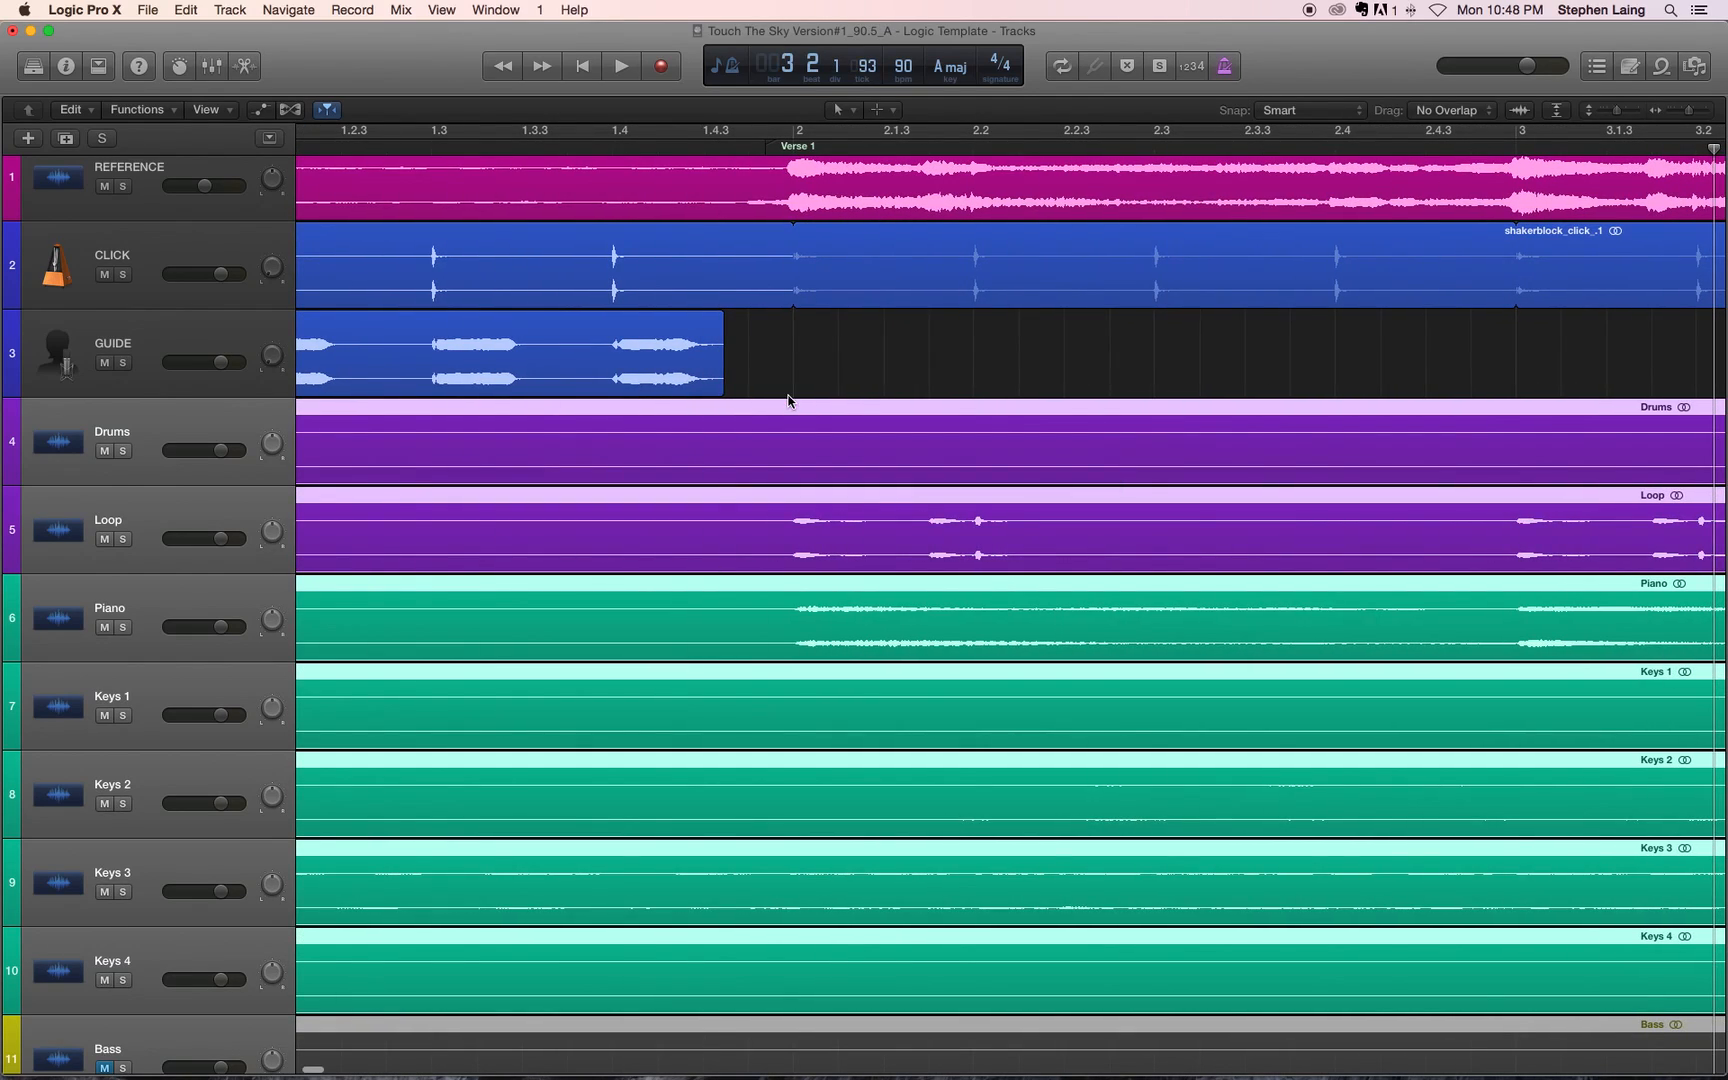
Step: Examine how the shifted regions line up with the REFERENCE, CLICK and GUIDE tracks across the song sections
{"action": "scroll", "coordinate": [792, 421], "scroll_direction": "up", "scroll_amount": 5}
{"action": "scroll", "coordinate": [792, 421], "scroll_direction": "down", "scroll_amount": 7}
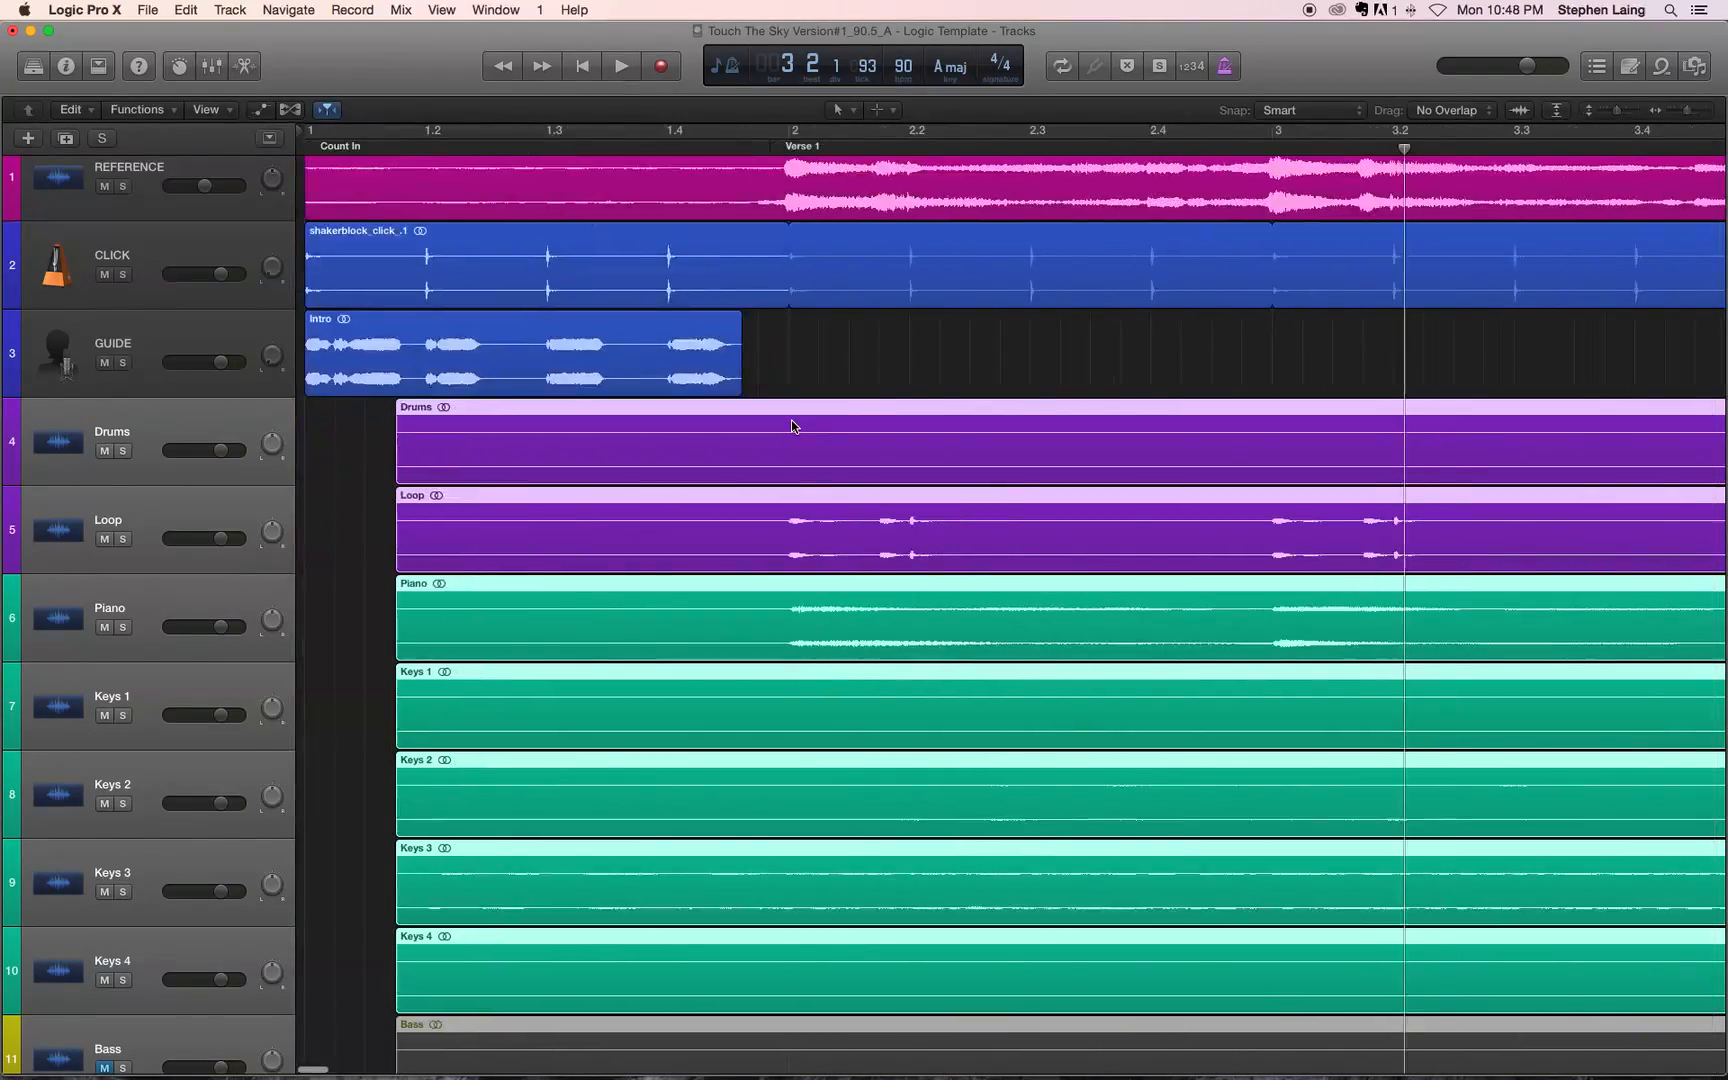
{"action": "scroll", "coordinate": [791, 420], "scroll_direction": "down", "scroll_amount": 10}
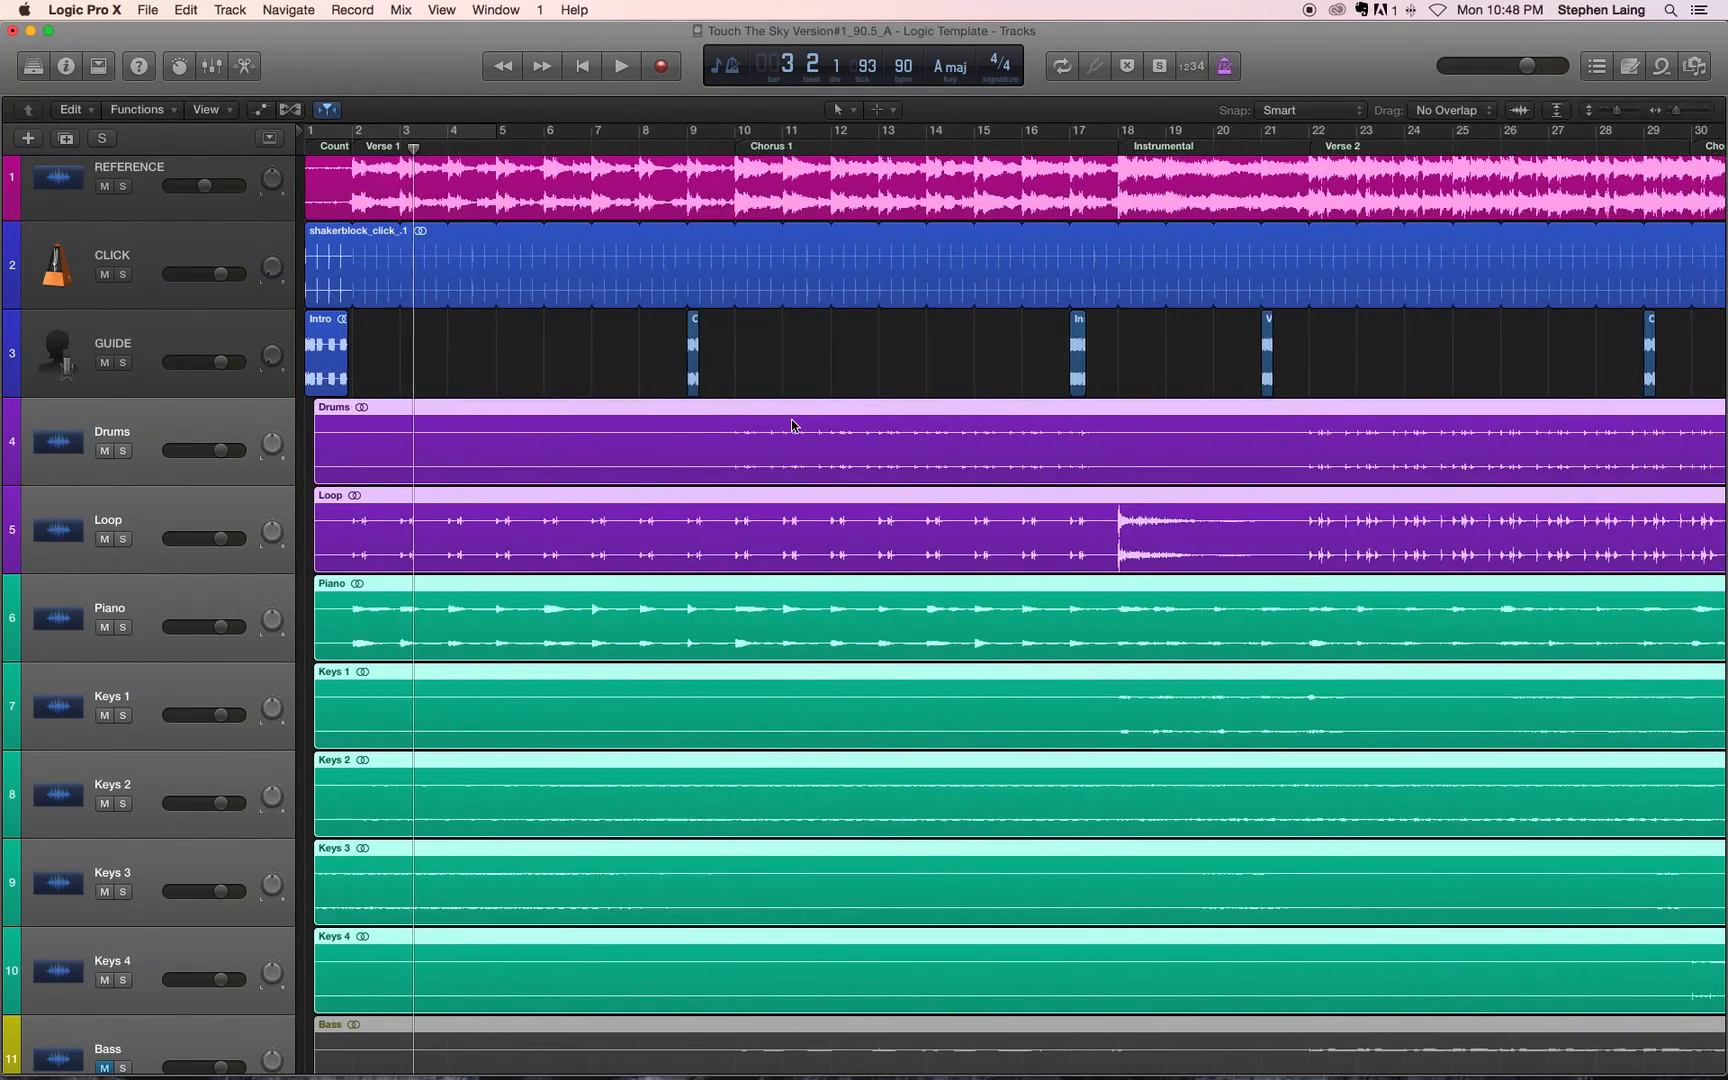
{"action": "scroll", "coordinate": [791, 418], "scroll_direction": "down", "scroll_amount": 5}
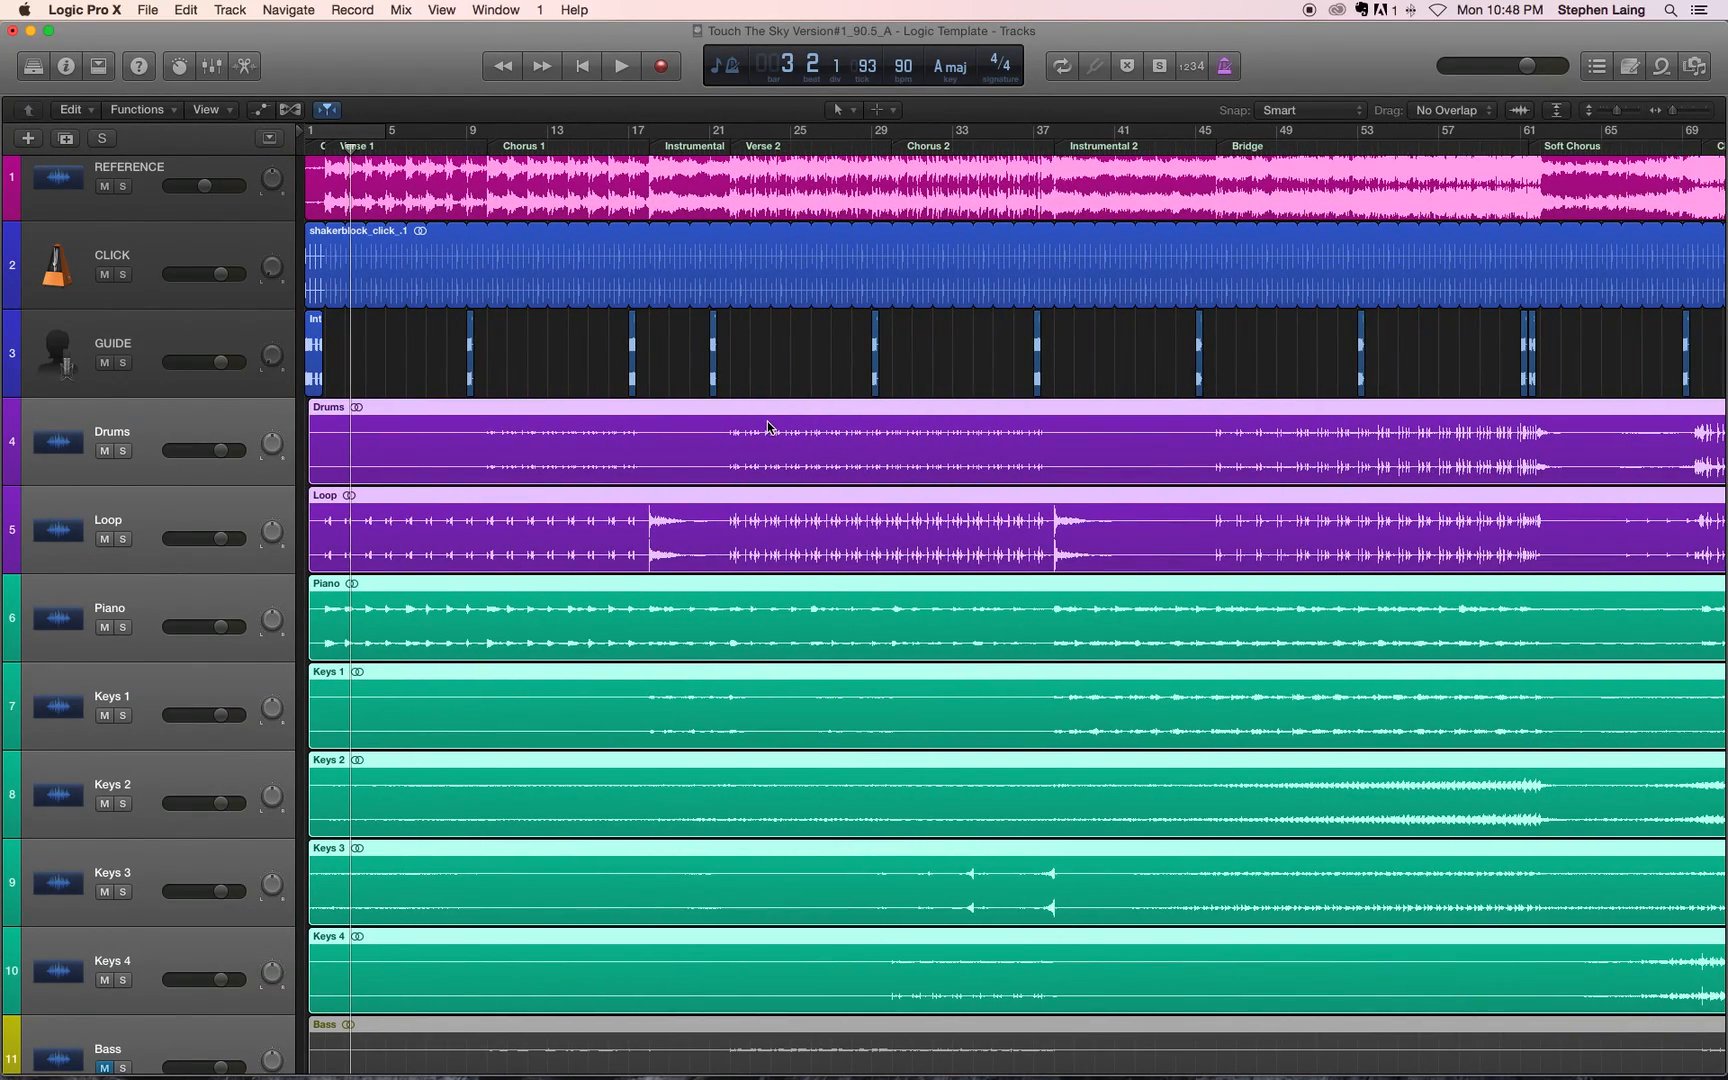
{"action": "scroll", "coordinate": [768, 421], "scroll_direction": "down", "scroll_amount": 5}
{"action": "scroll", "coordinate": [771, 430], "scroll_direction": "up", "scroll_amount": 3}
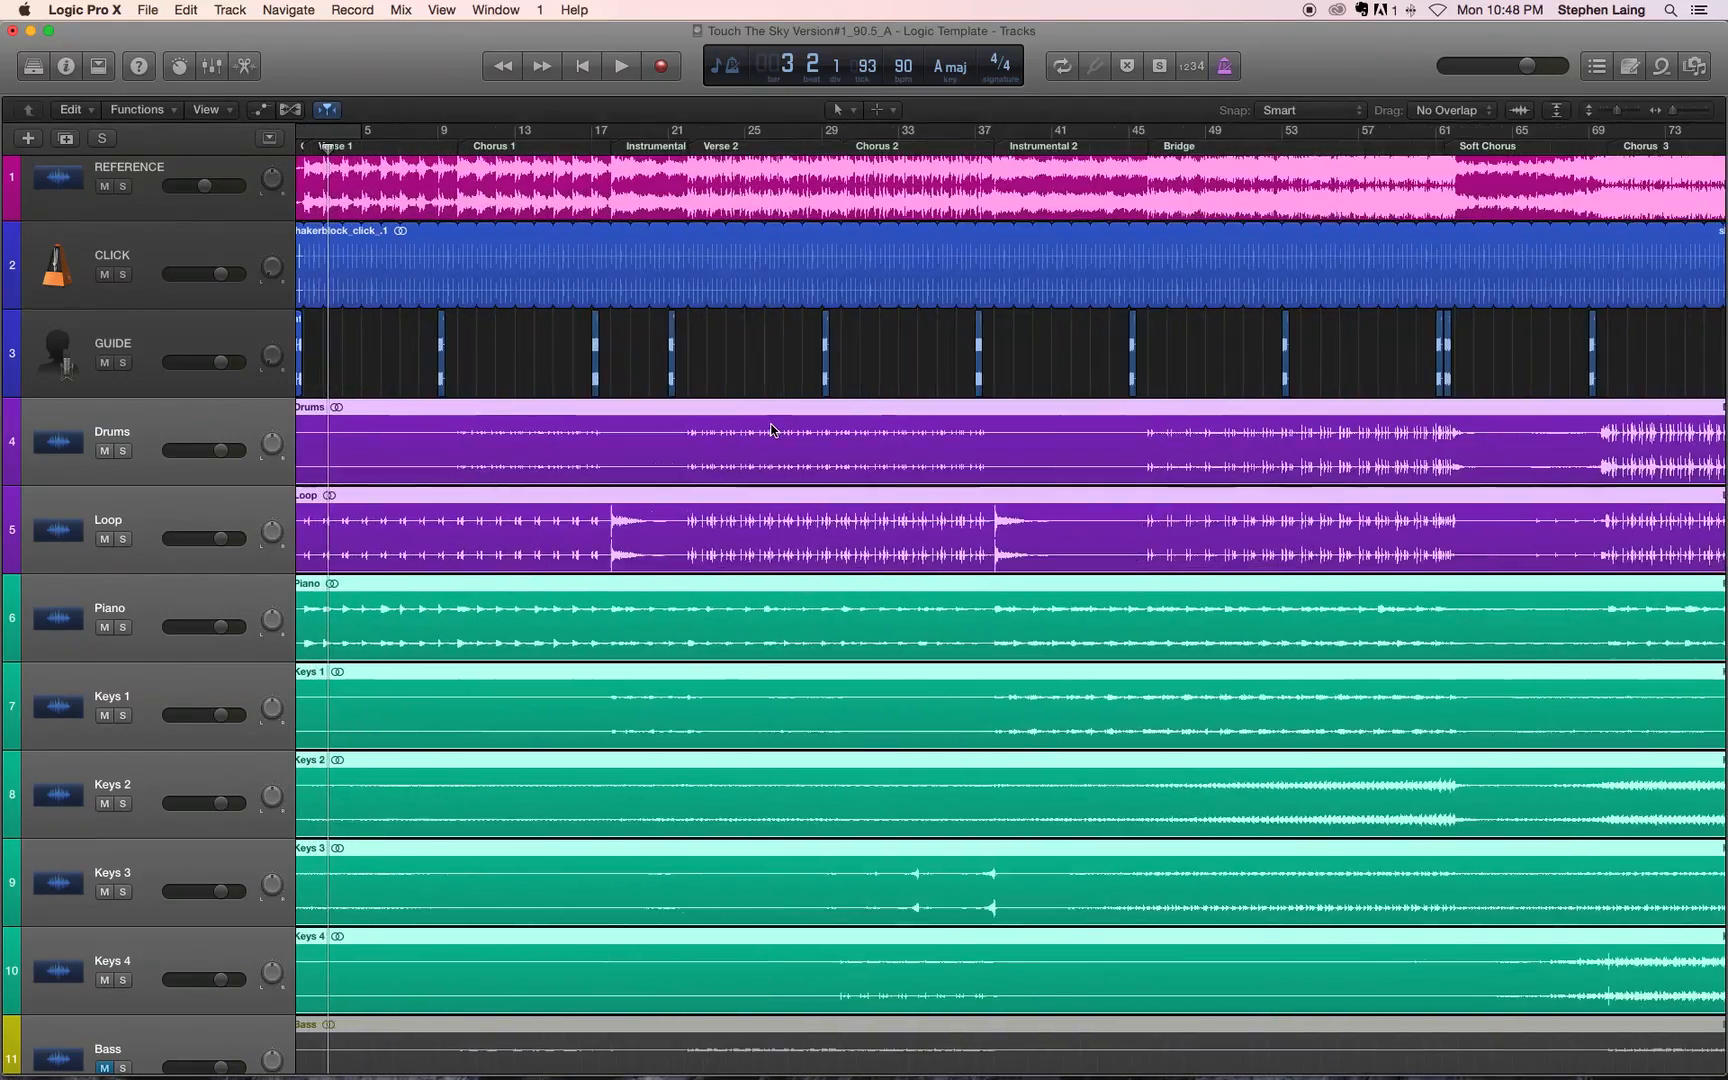
{"action": "scroll", "coordinate": [770, 431], "scroll_direction": "down", "scroll_amount": 2}
{"action": "scroll", "coordinate": [770, 431], "scroll_direction": "up", "scroll_amount": 10}
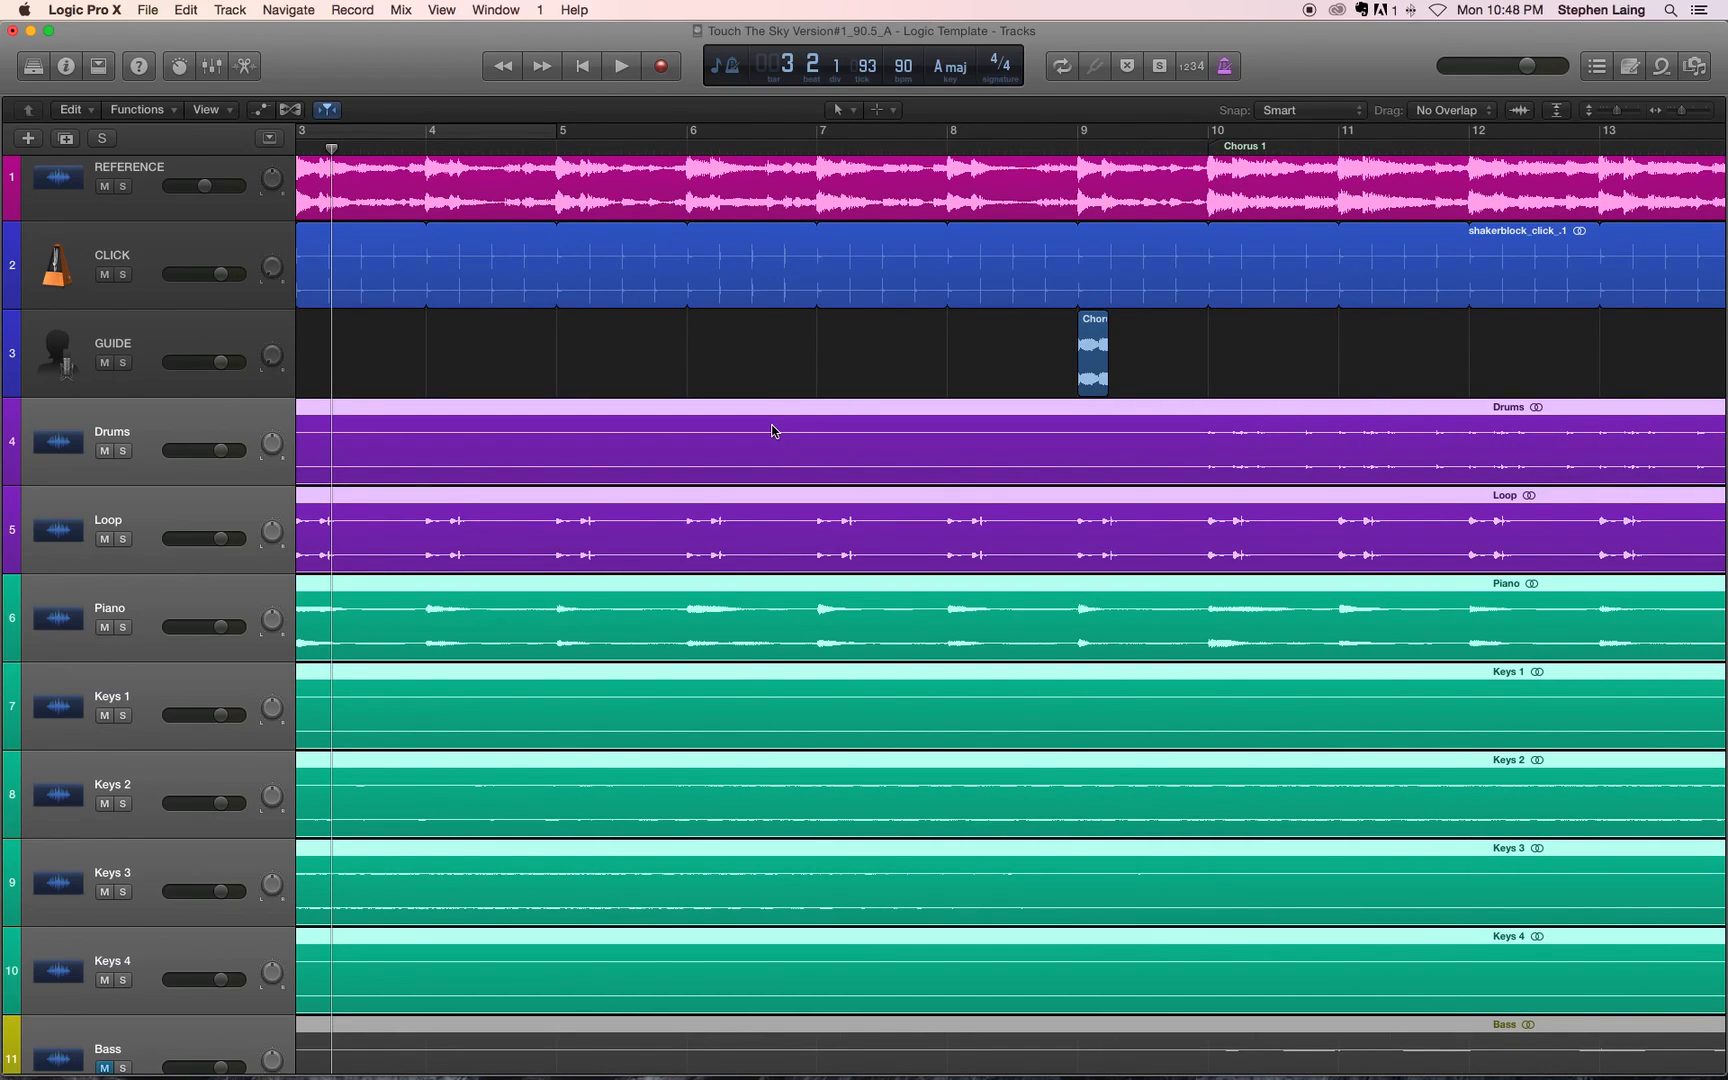
{"action": "scroll", "coordinate": [771, 431], "scroll_direction": "up", "scroll_amount": 4}
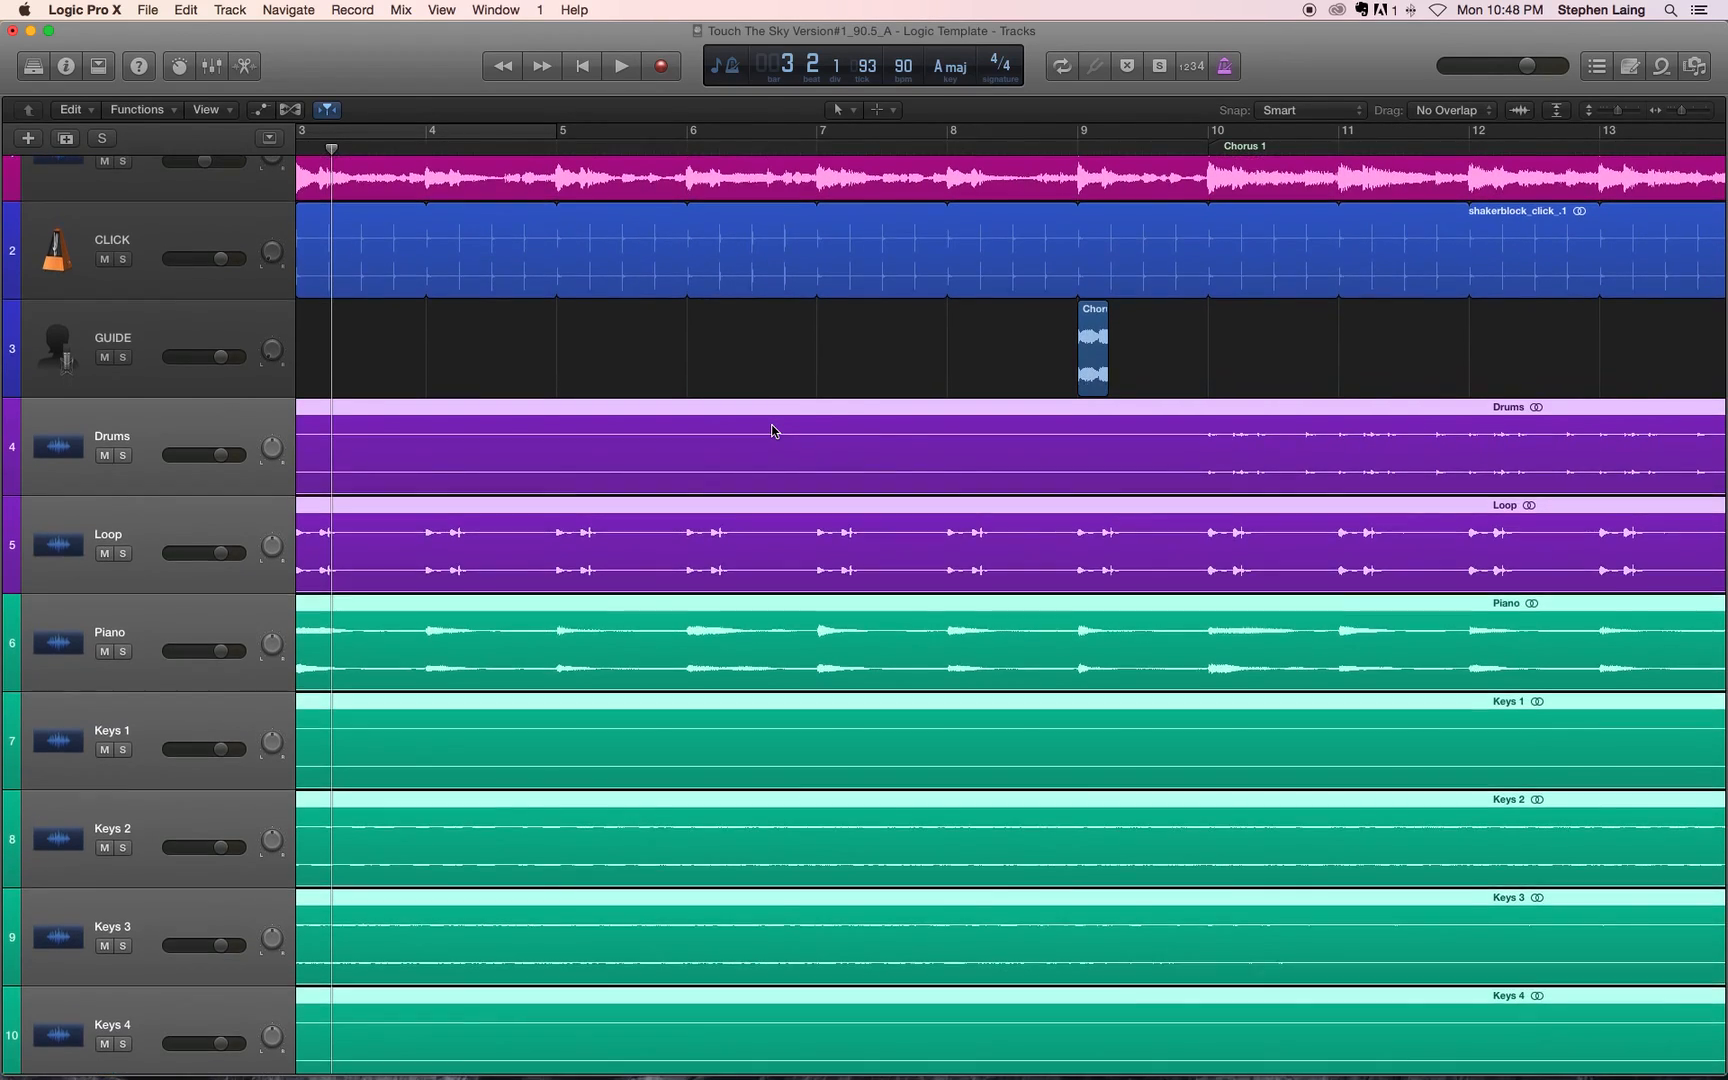
{"action": "scroll", "coordinate": [771, 431], "scroll_direction": "down", "scroll_amount": 4}
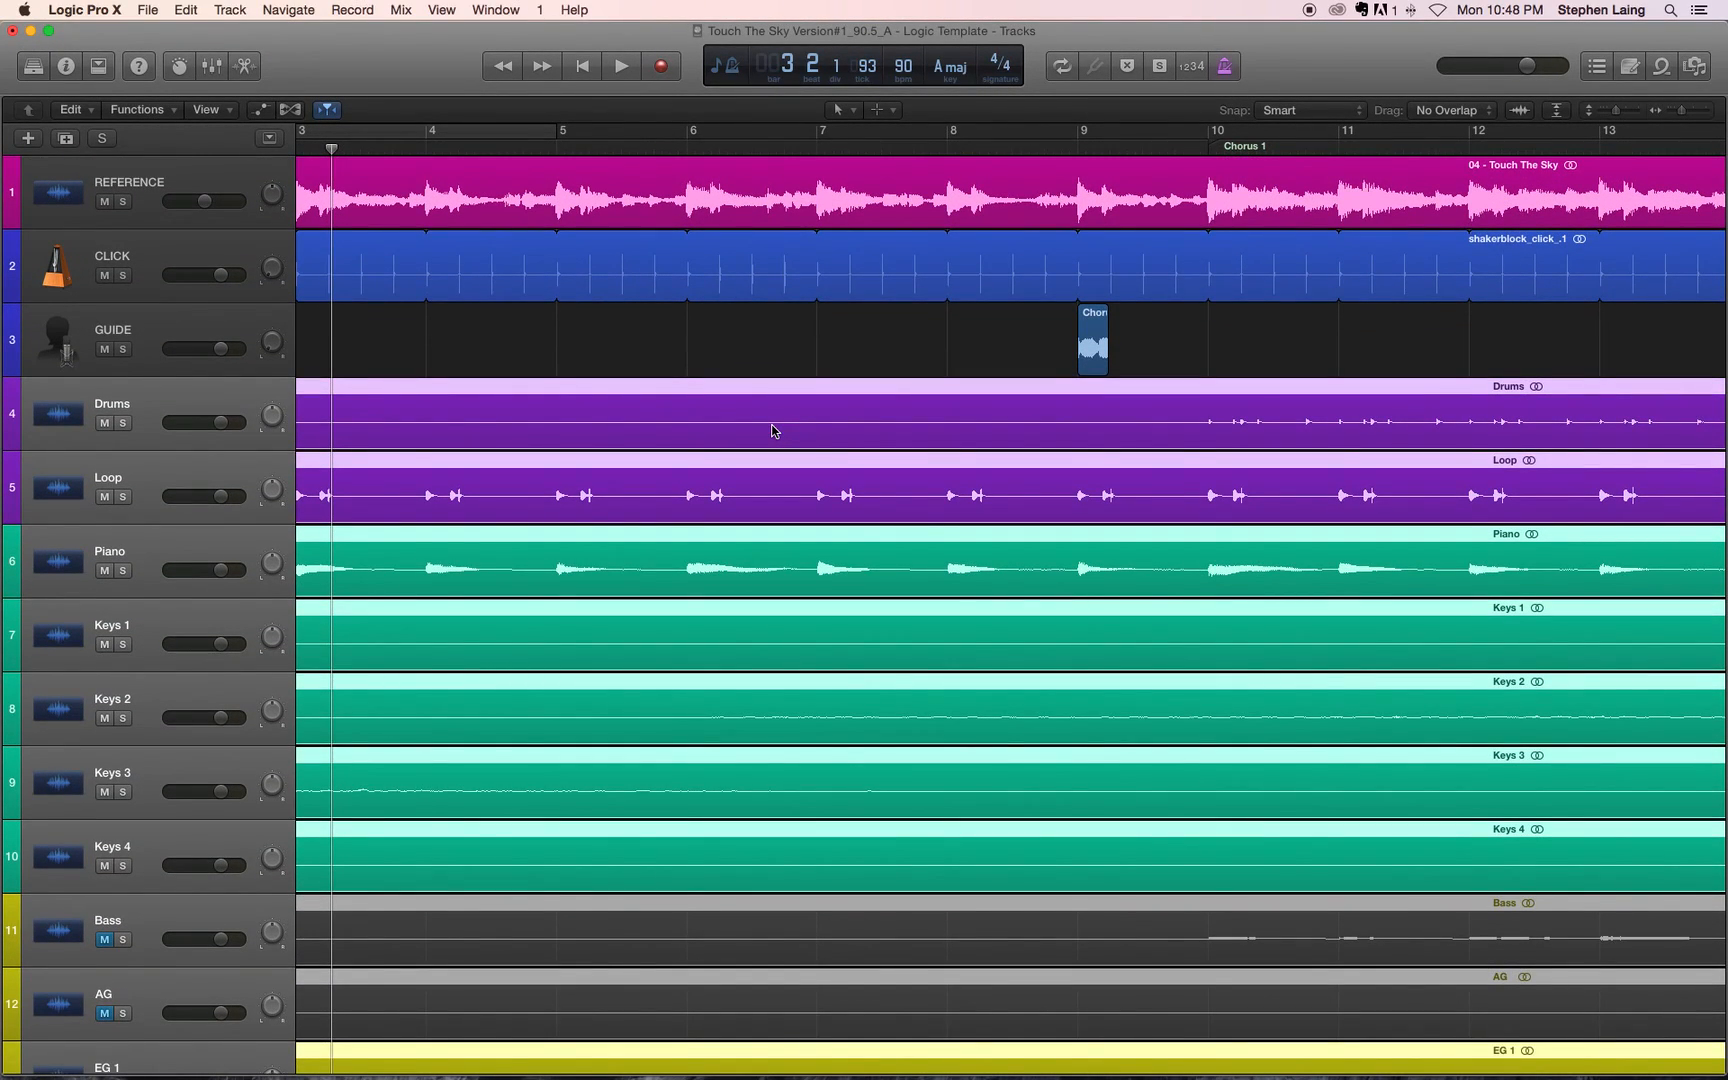
{"action": "scroll", "coordinate": [771, 431], "scroll_direction": "up", "scroll_amount": 4}
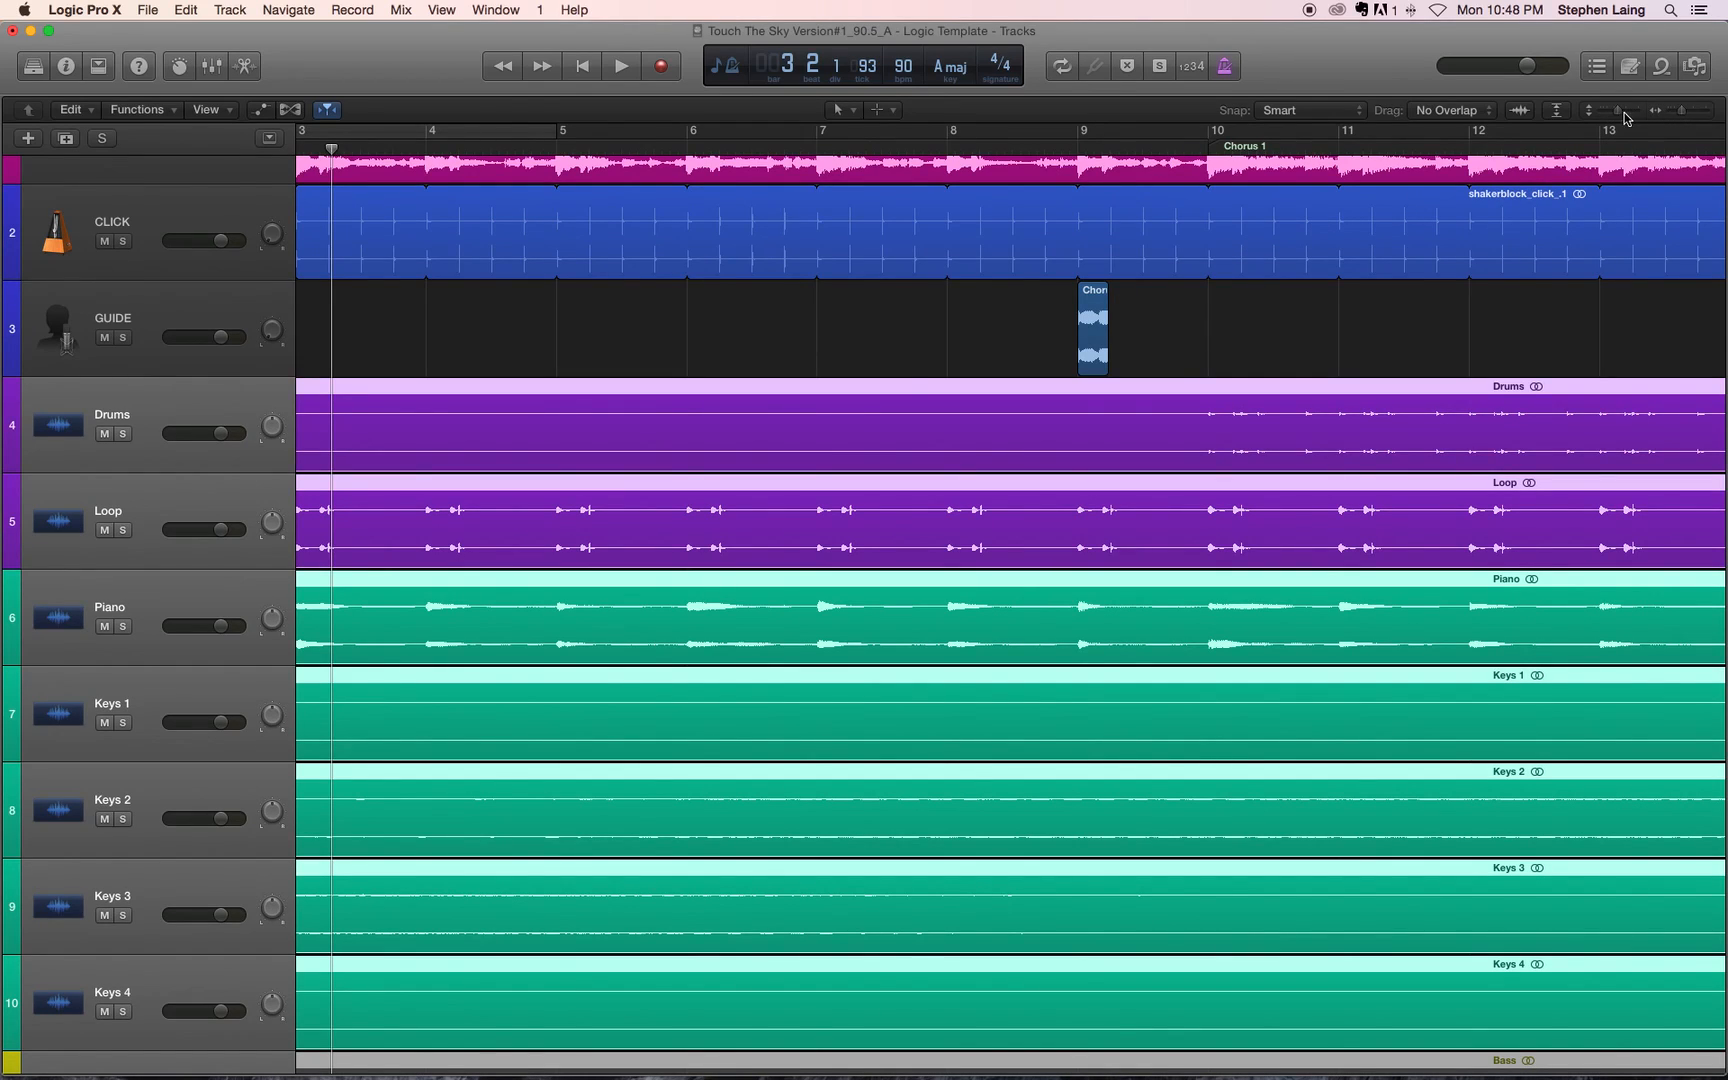
{"action": "left_click_drag", "start_coordinate": [1619, 113], "coordinate": [1686, 114]}
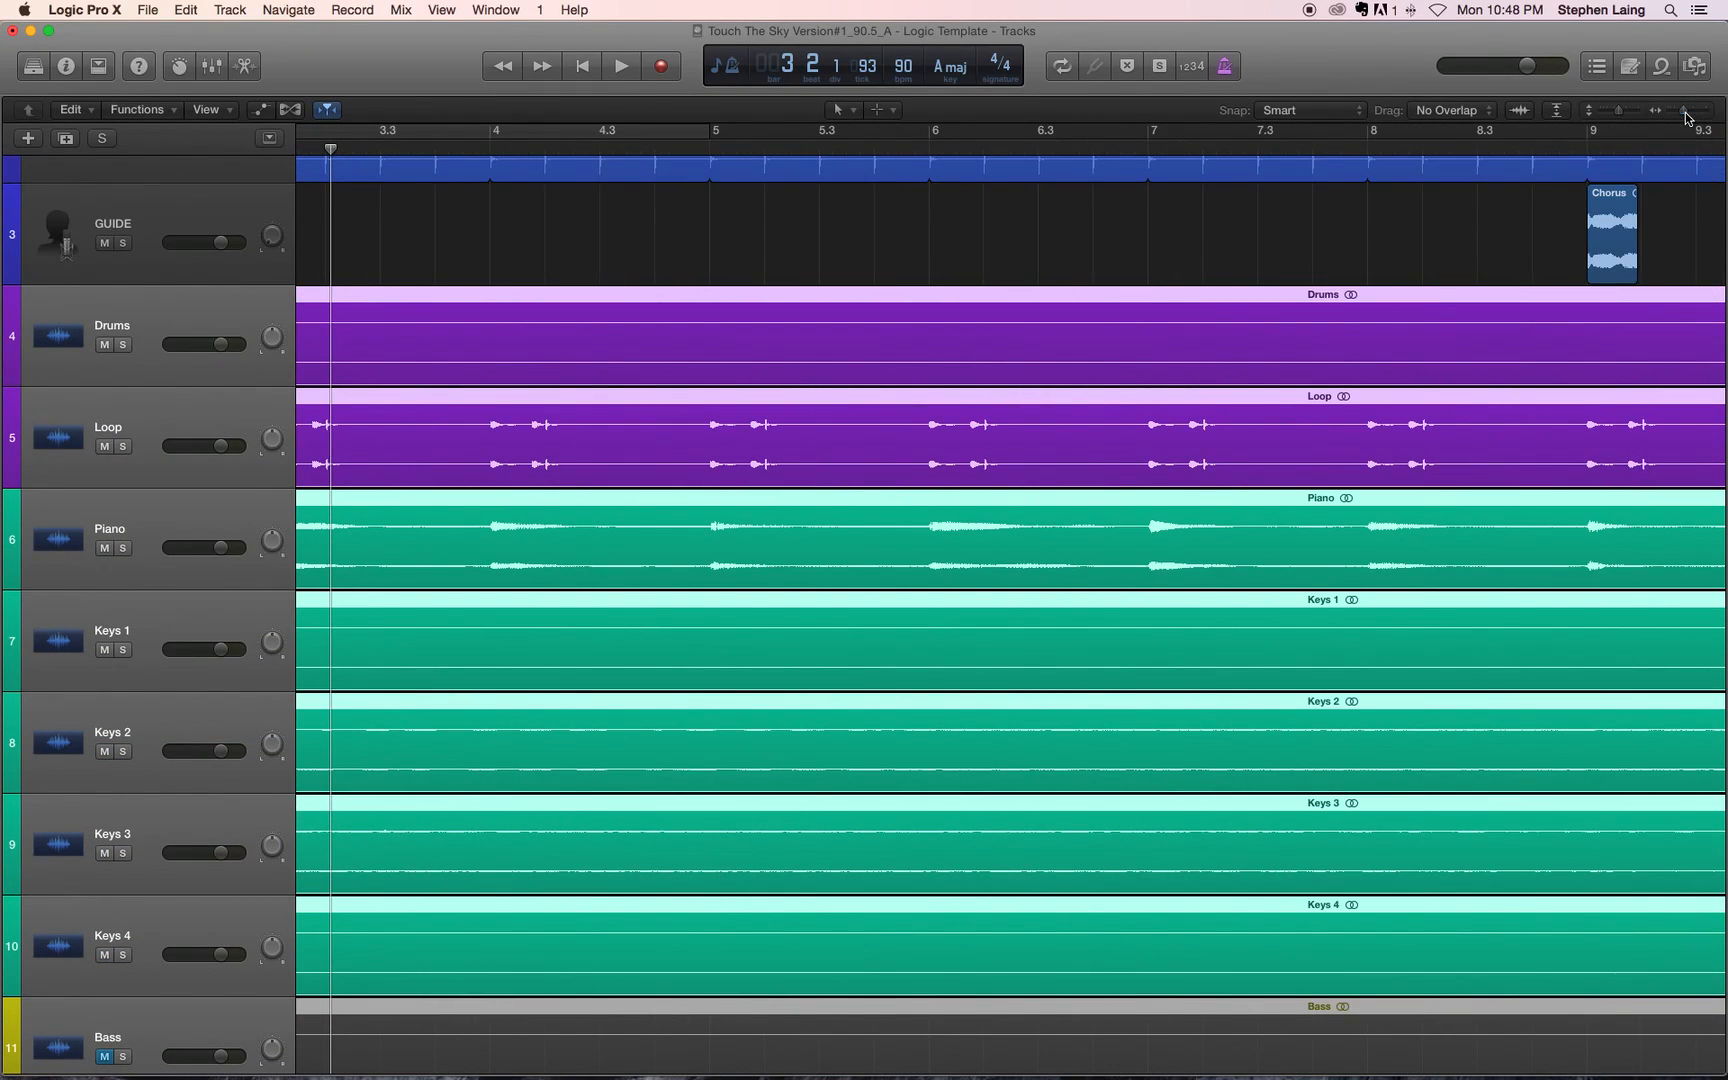
Step: Play the song from the count-in, mute the REFERENCE track around bar 3, and stop in bar 6
{"action": "scroll", "coordinate": [890, 561], "scroll_direction": "left", "scroll_amount": 5}
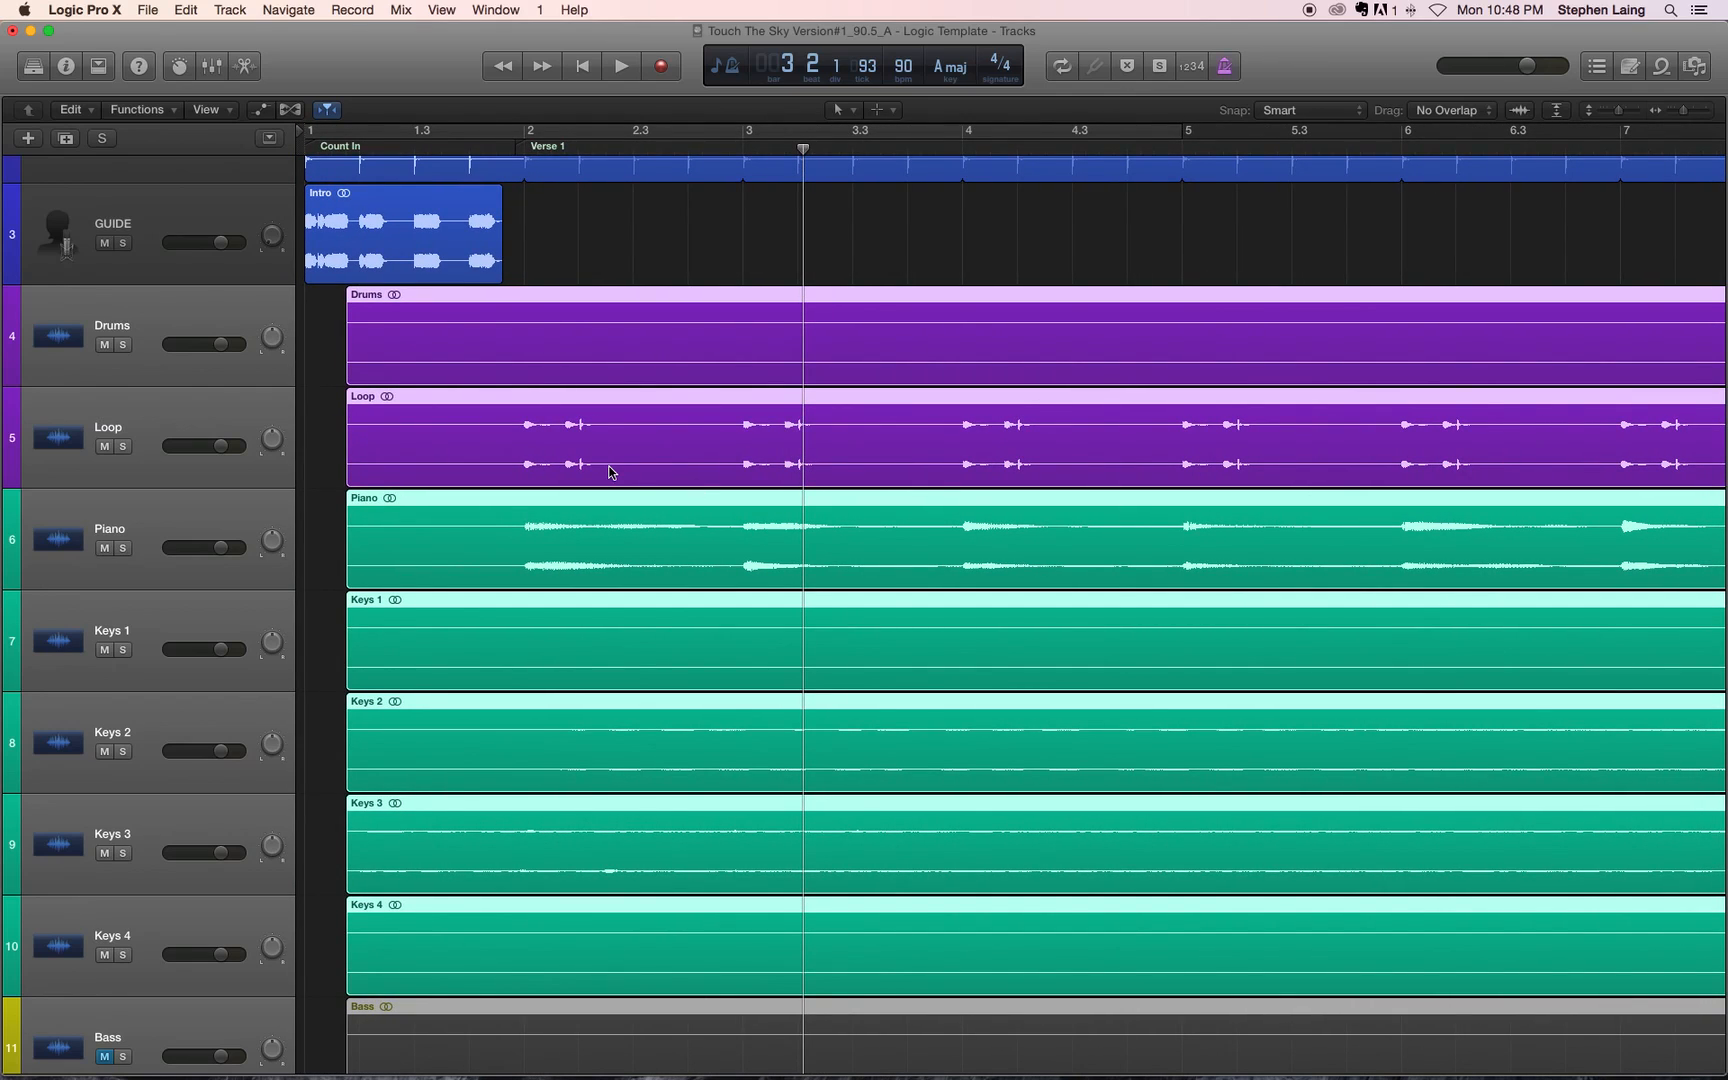
{"action": "key", "text": "Return"}
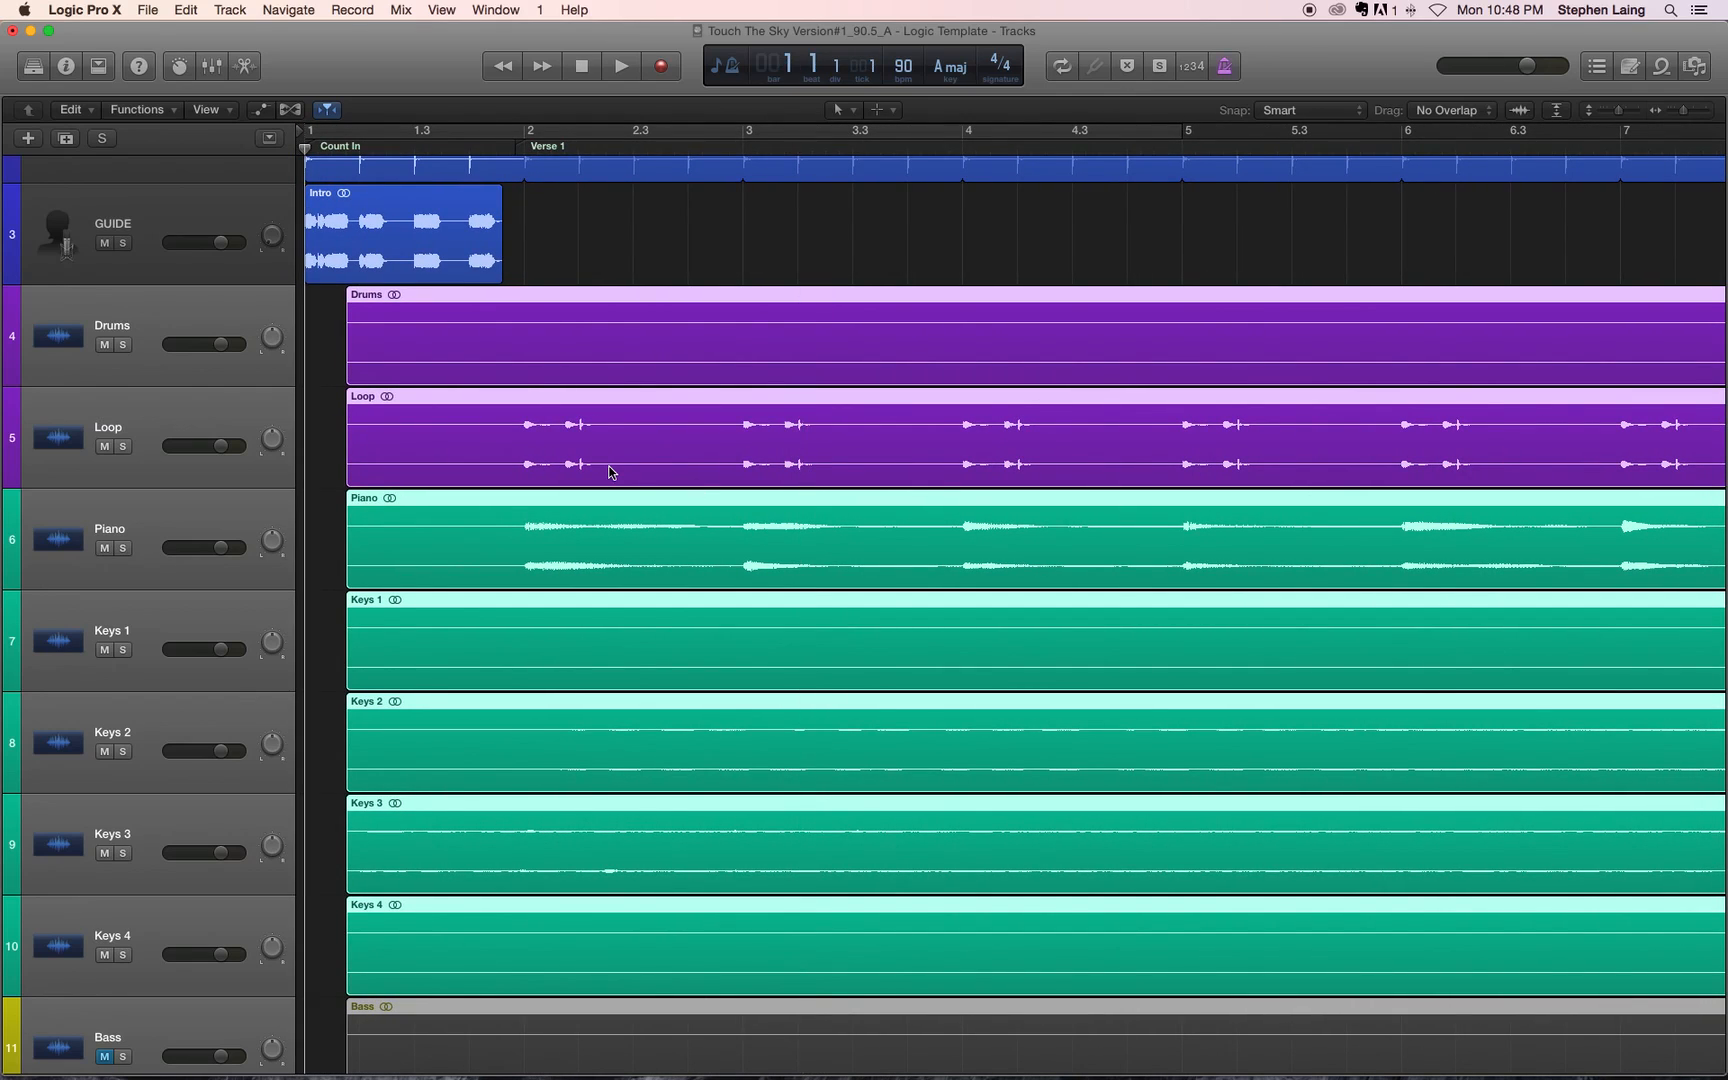
{"action": "scroll", "coordinate": [228, 560], "scroll_direction": "down", "scroll_amount": 2}
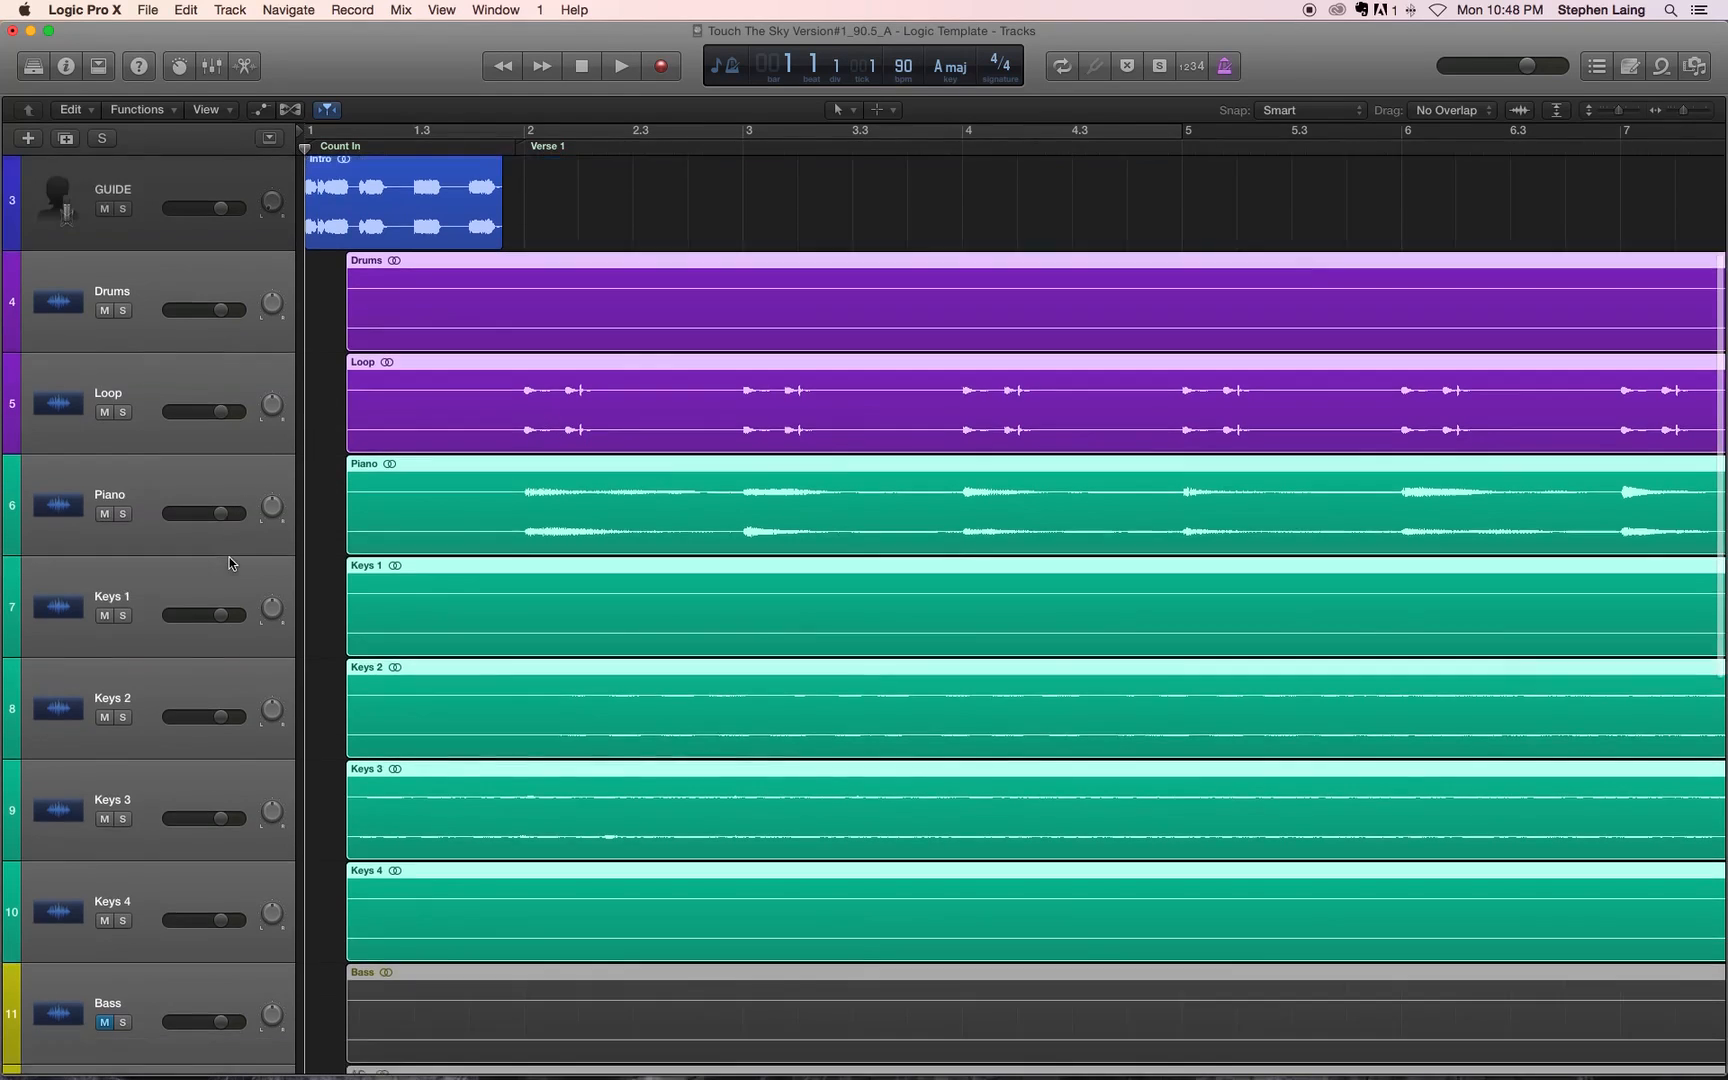
{"action": "key", "text": "space"}
{"action": "scroll", "coordinate": [578, 533], "scroll_direction": "up", "scroll_amount": 7}
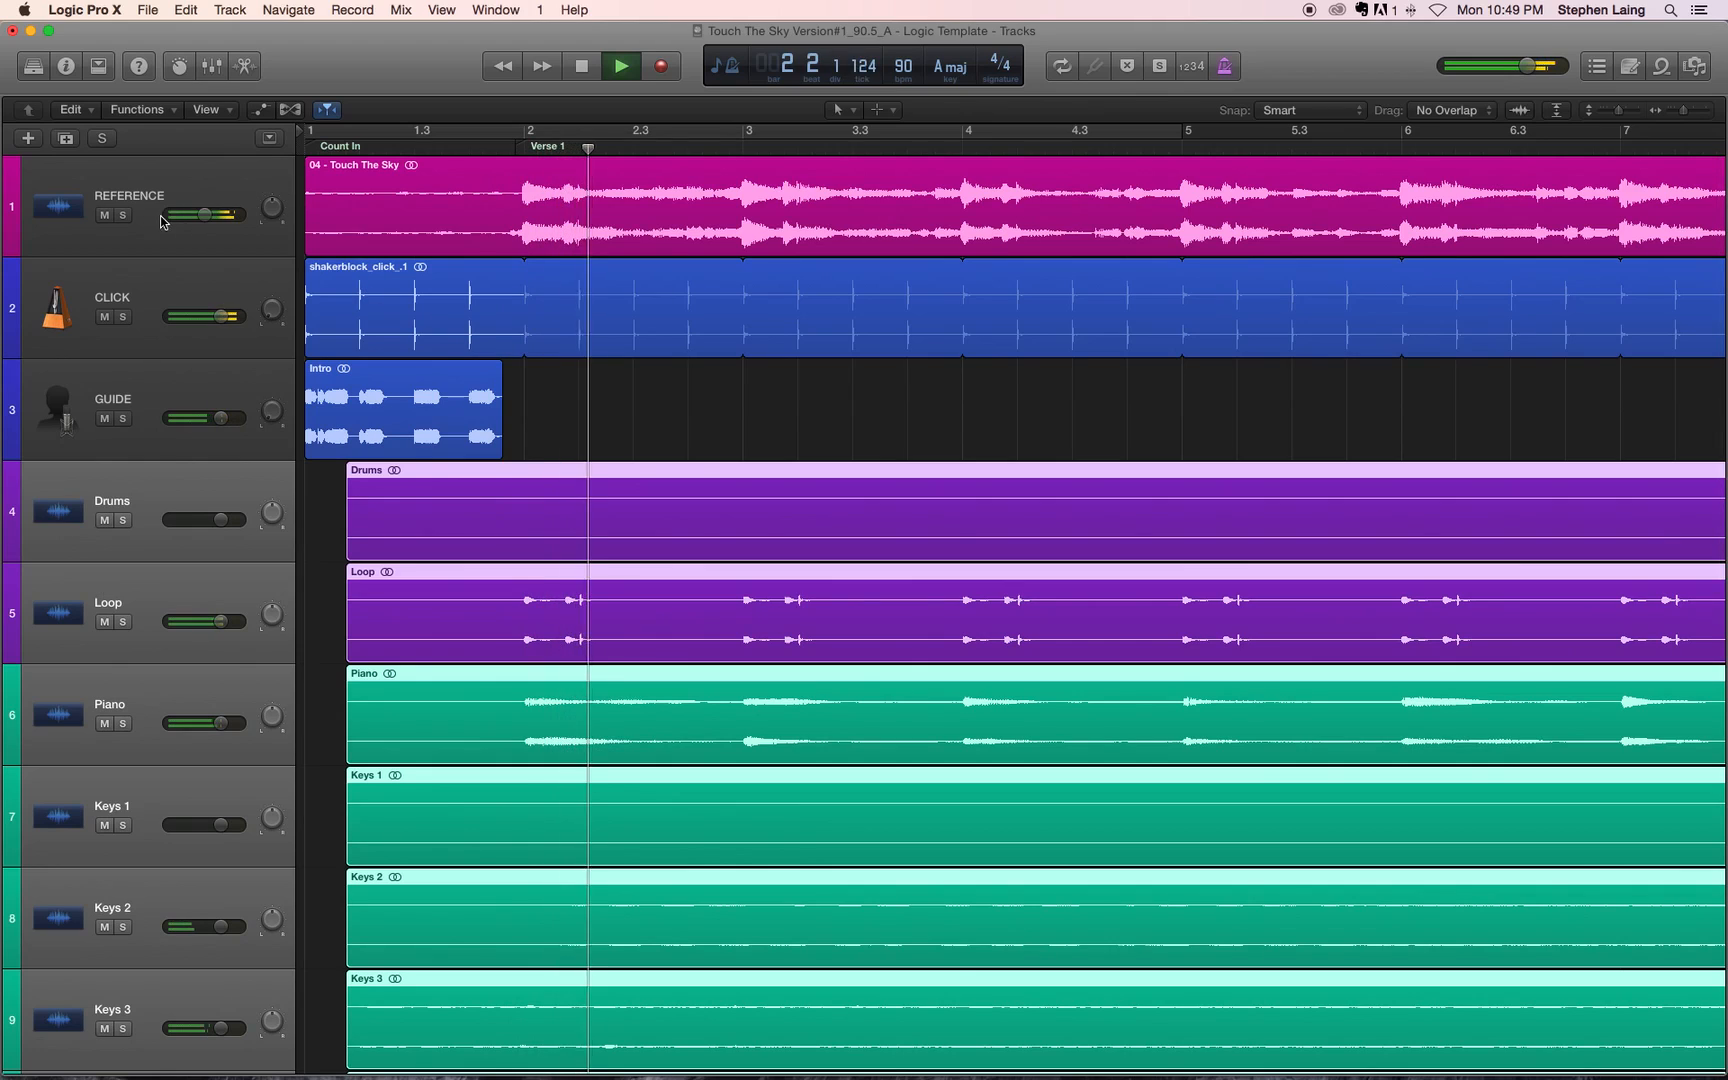
{"action": "left_click", "coordinate": [104, 216]}
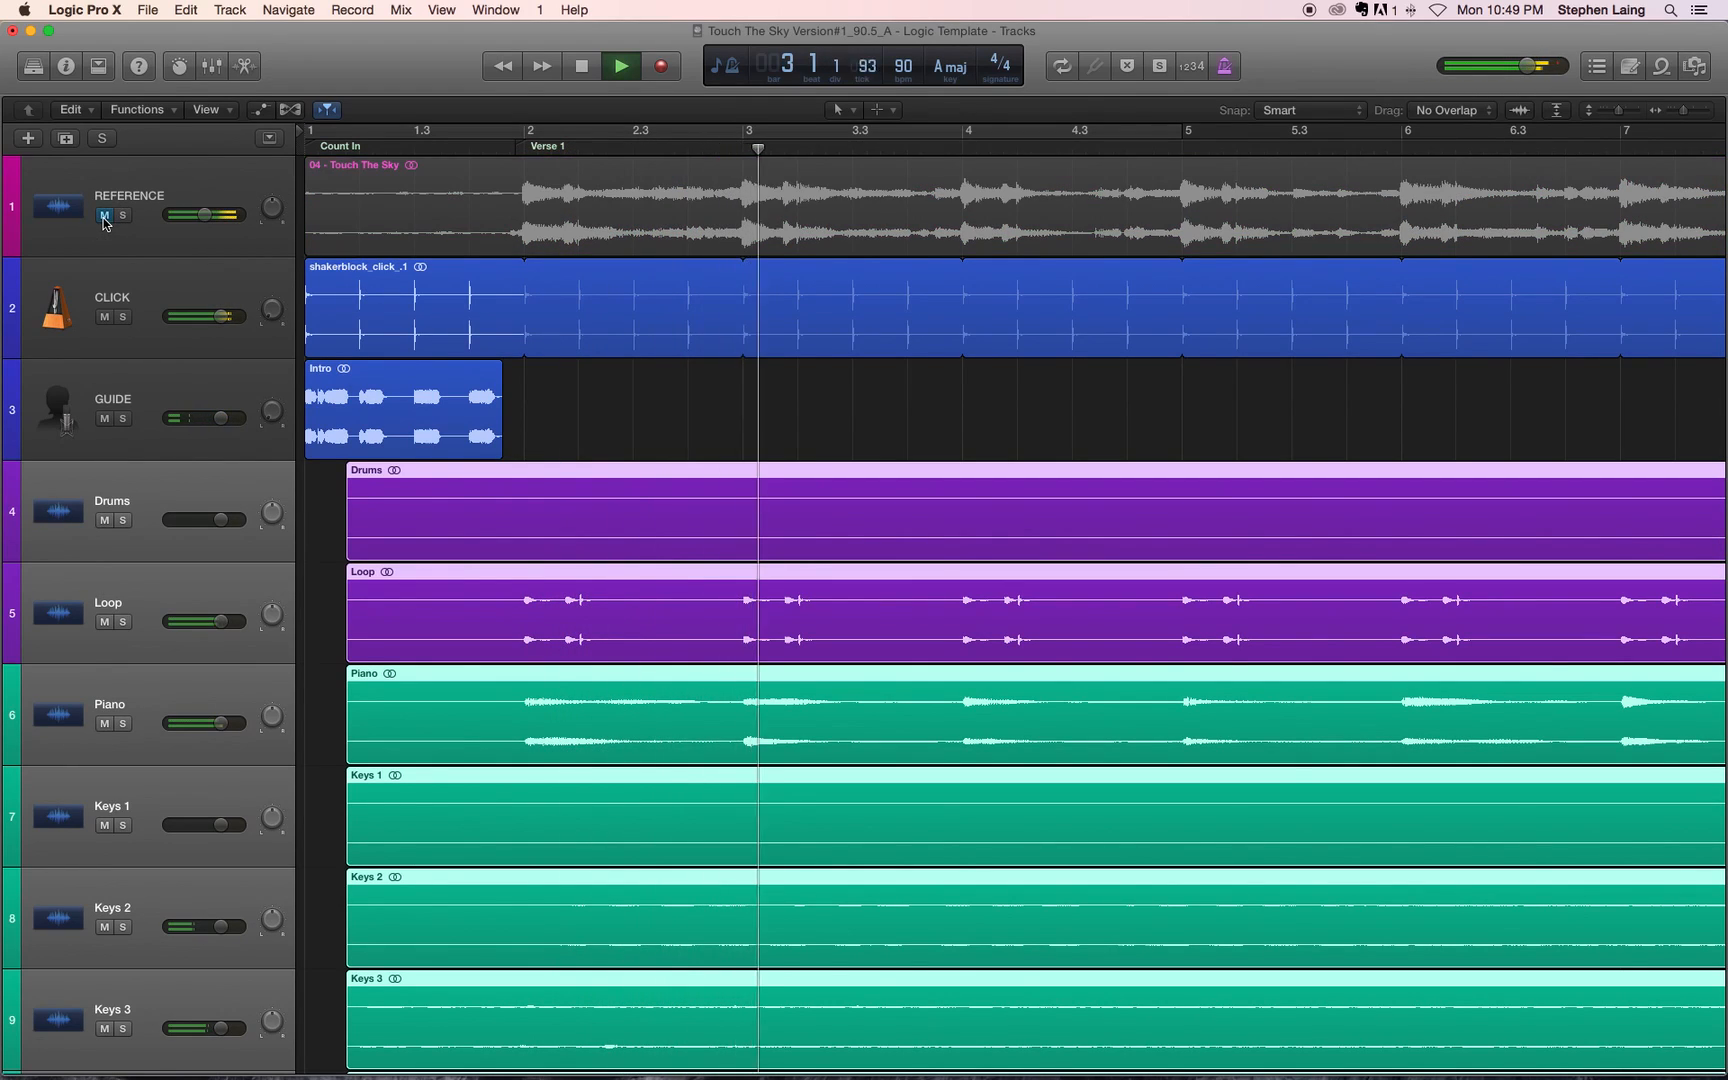
{"action": "key", "text": "XF86AudioRaiseVolume"}
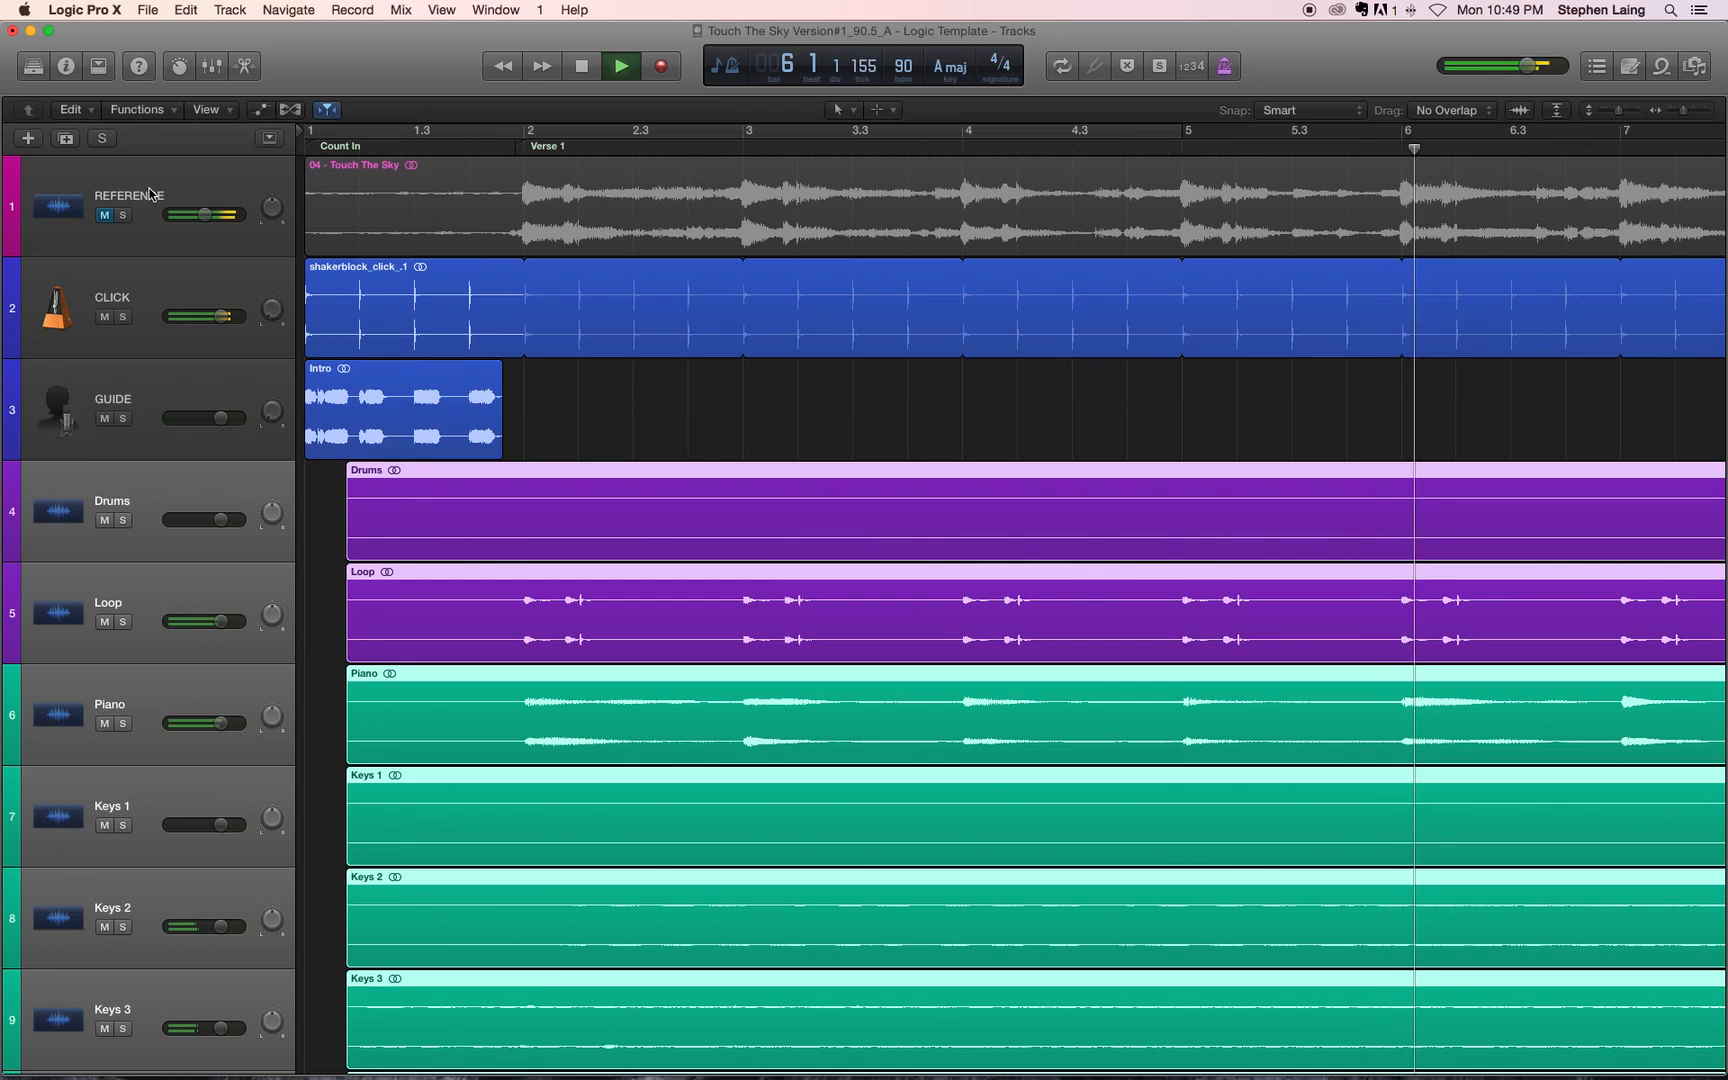
{"action": "key", "text": "space"}
Step: Unmute the REFERENCE track, continue playback from bar 6, and stop in bar 7 to compare the alignment
{"action": "left_click", "coordinate": [105, 215]}
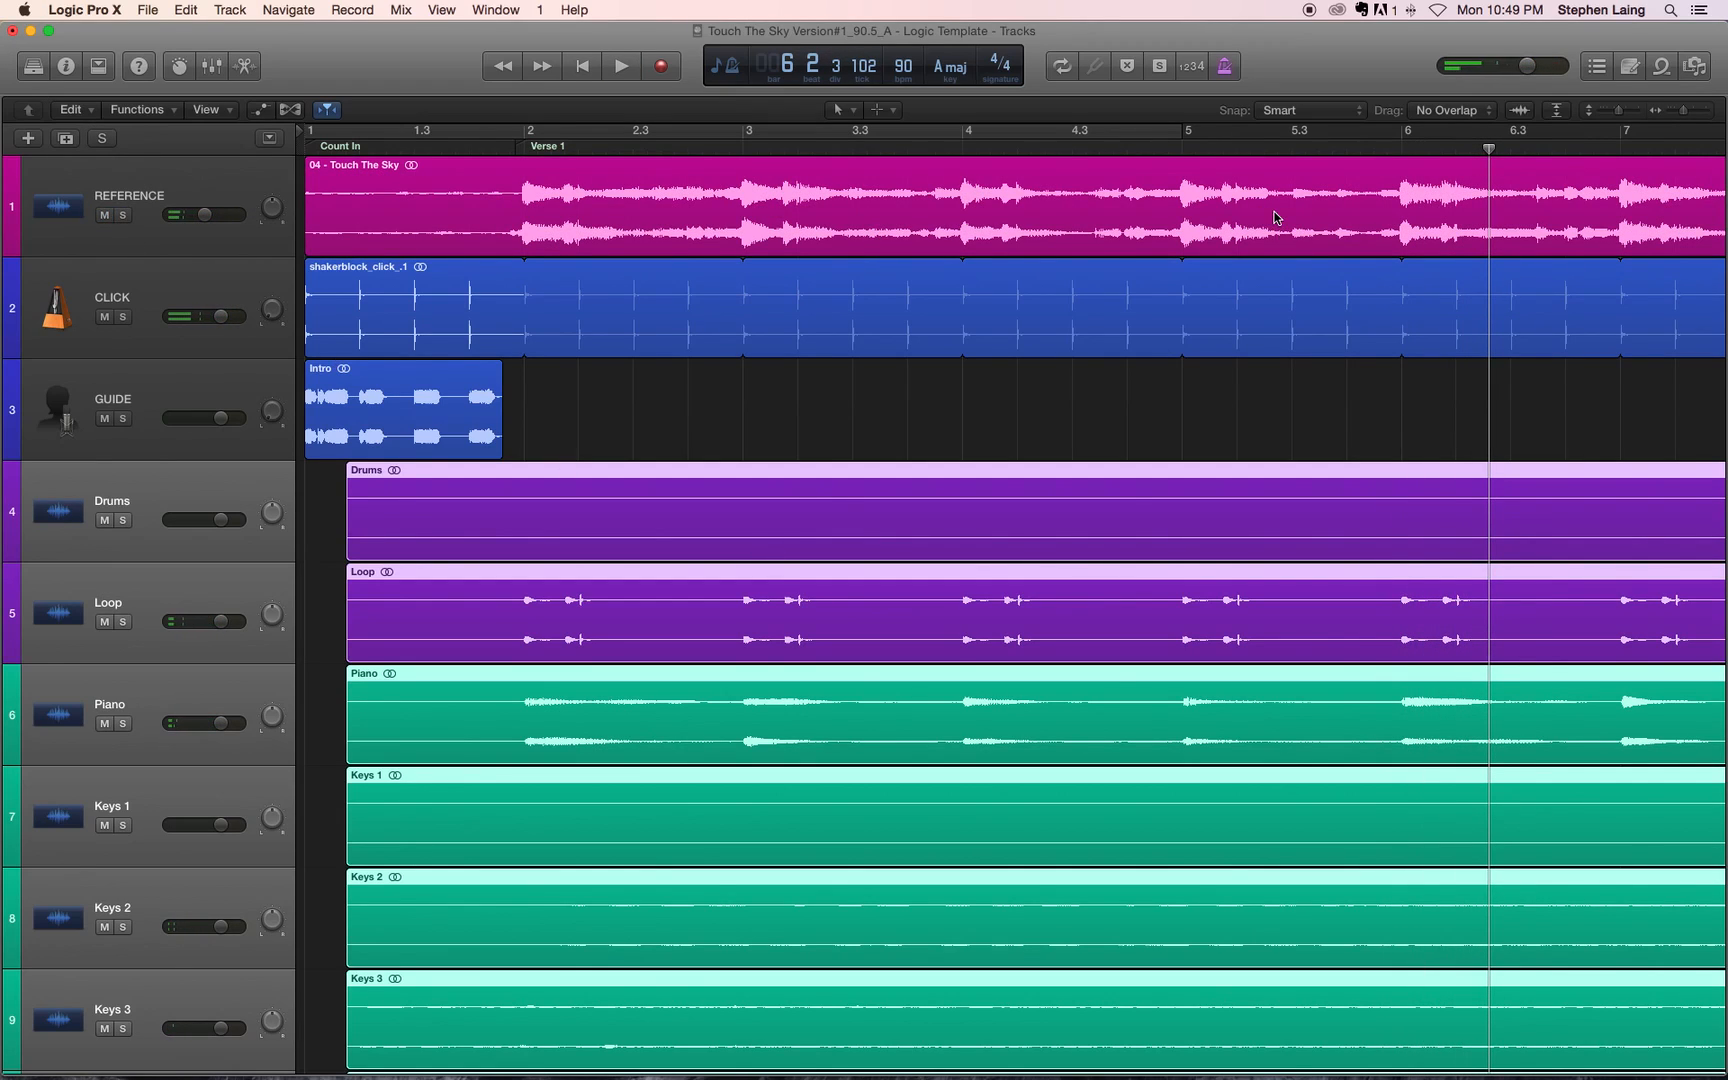
{"action": "key", "text": "space"}
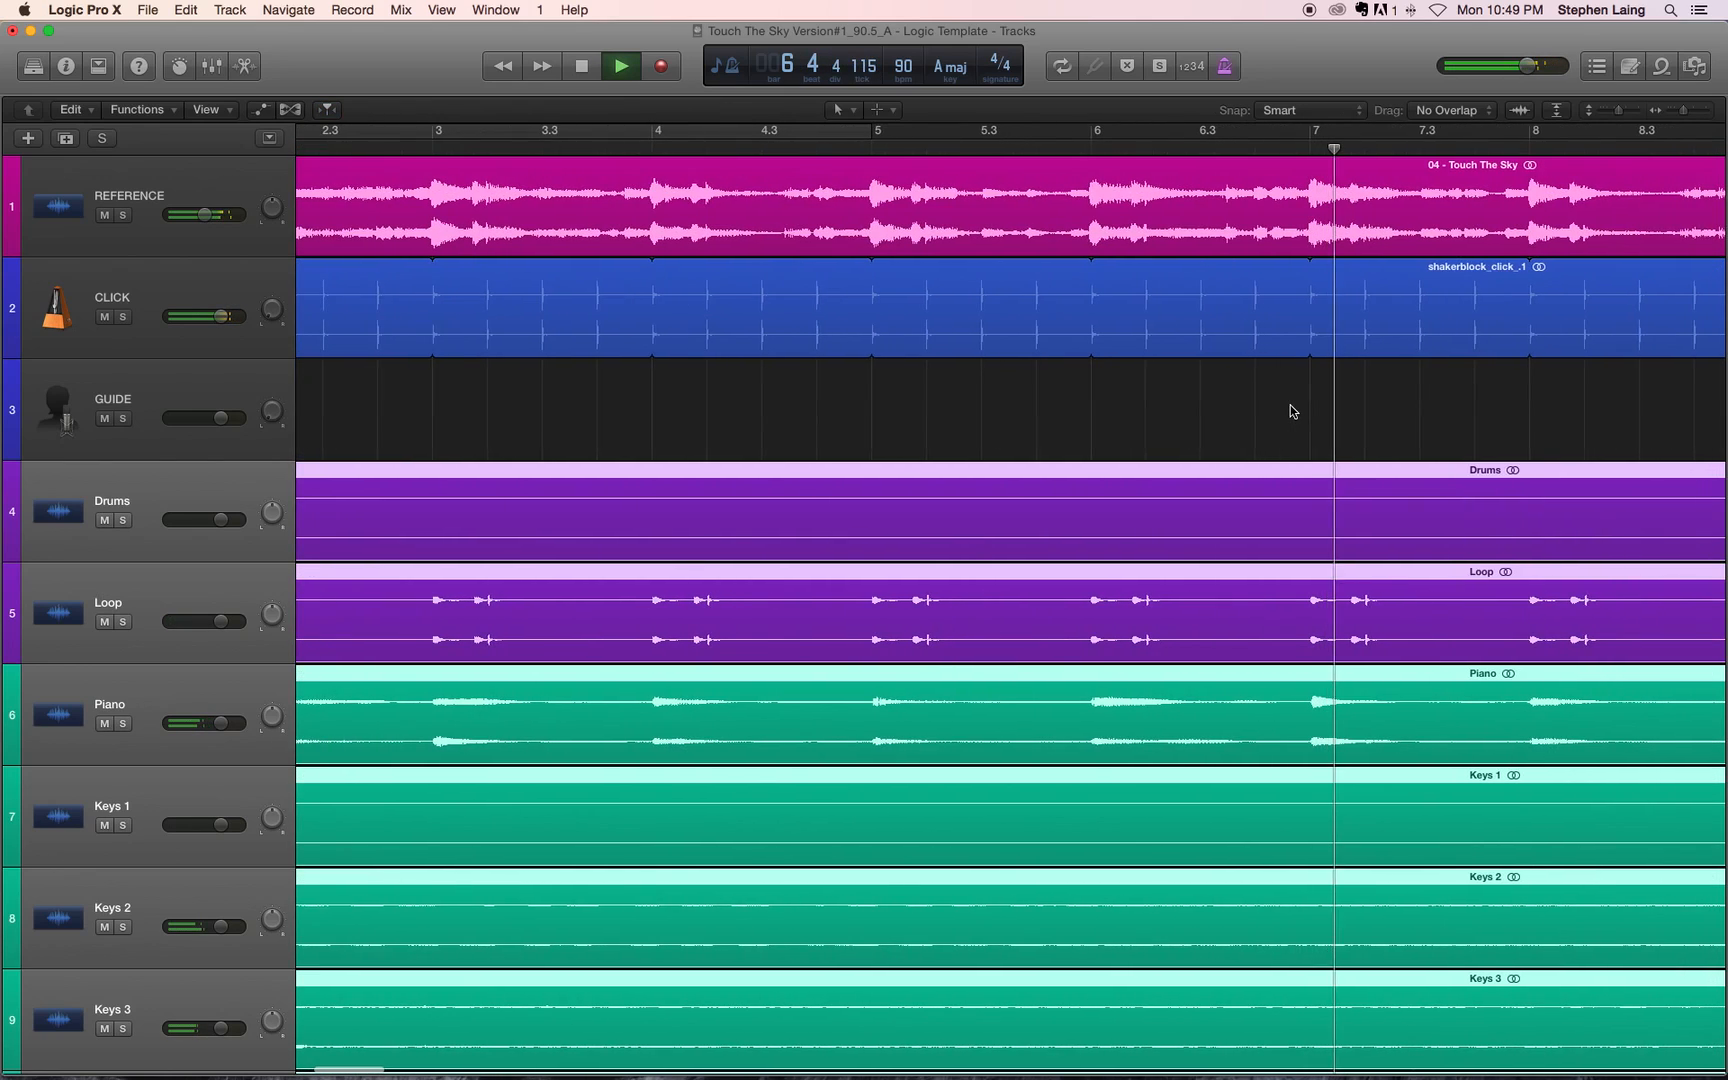
{"action": "key", "text": "space"}
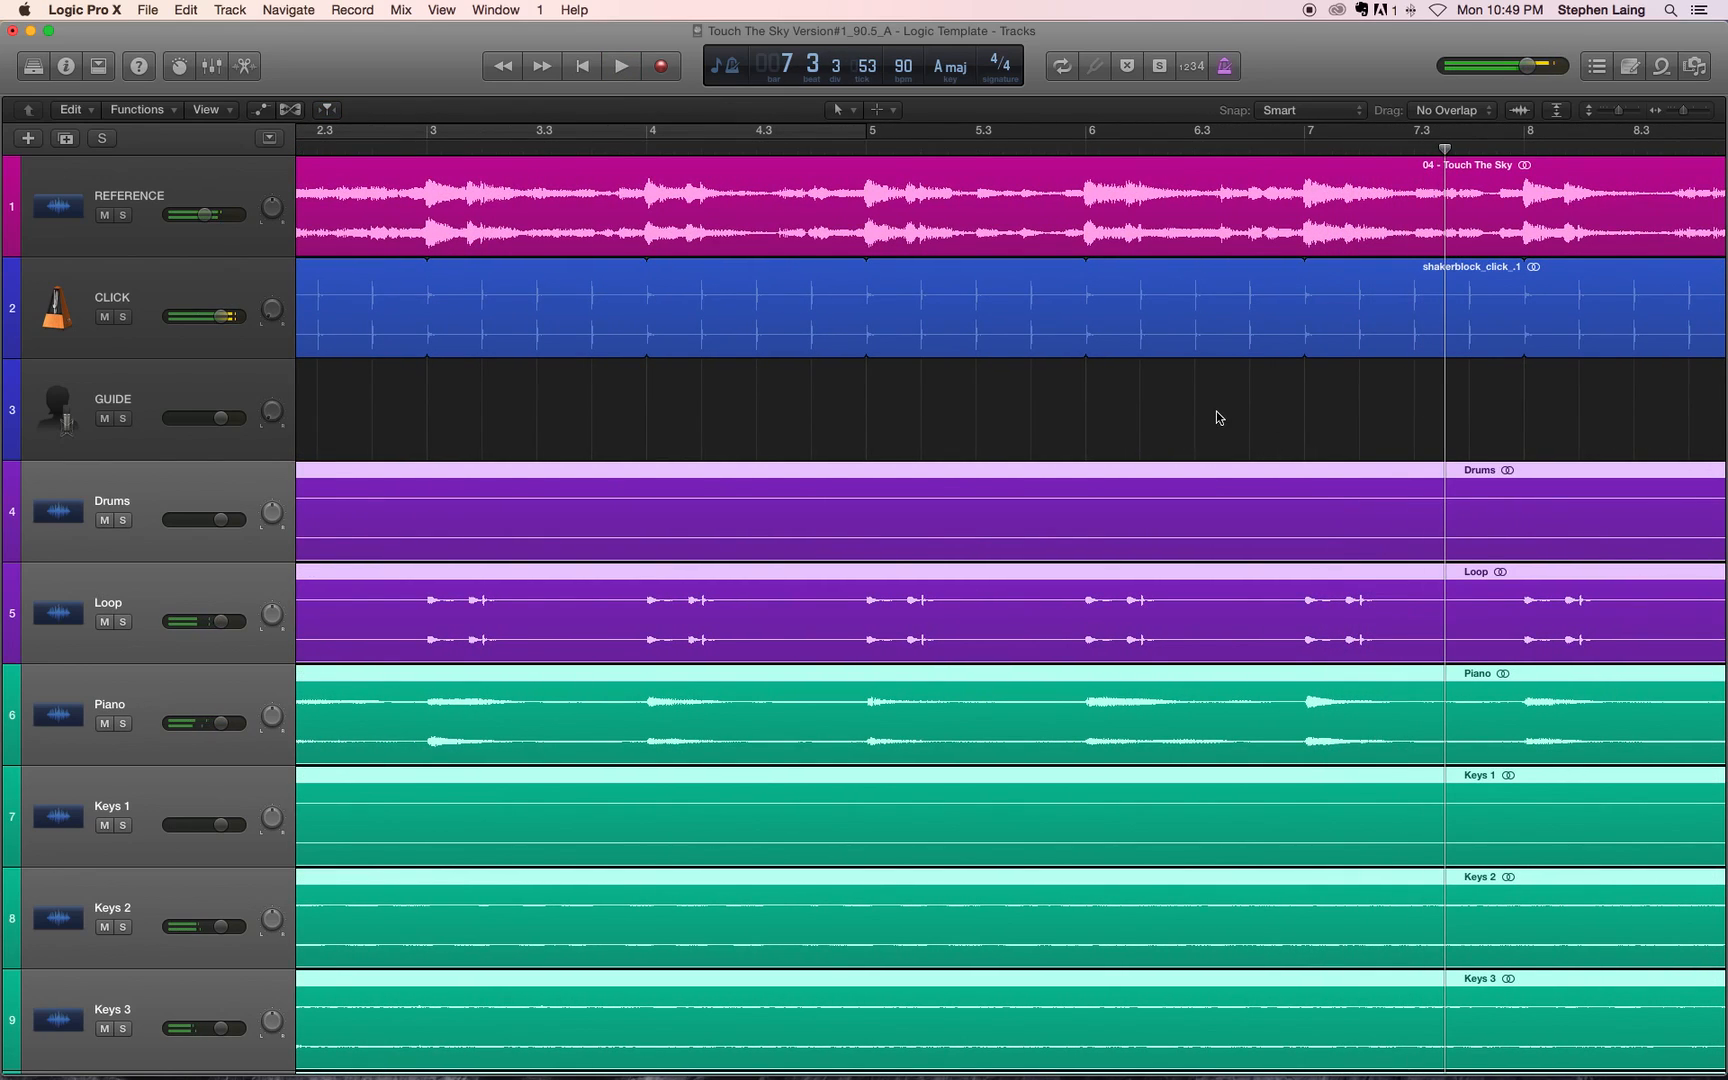
Step: Extend the starts of all the selected multitrack regions back to bar 1
{"action": "scroll", "coordinate": [815, 410], "scroll_direction": "left", "scroll_amount": 3}
{"action": "scroll", "coordinate": [856, 404], "scroll_direction": "down", "scroll_amount": 10}
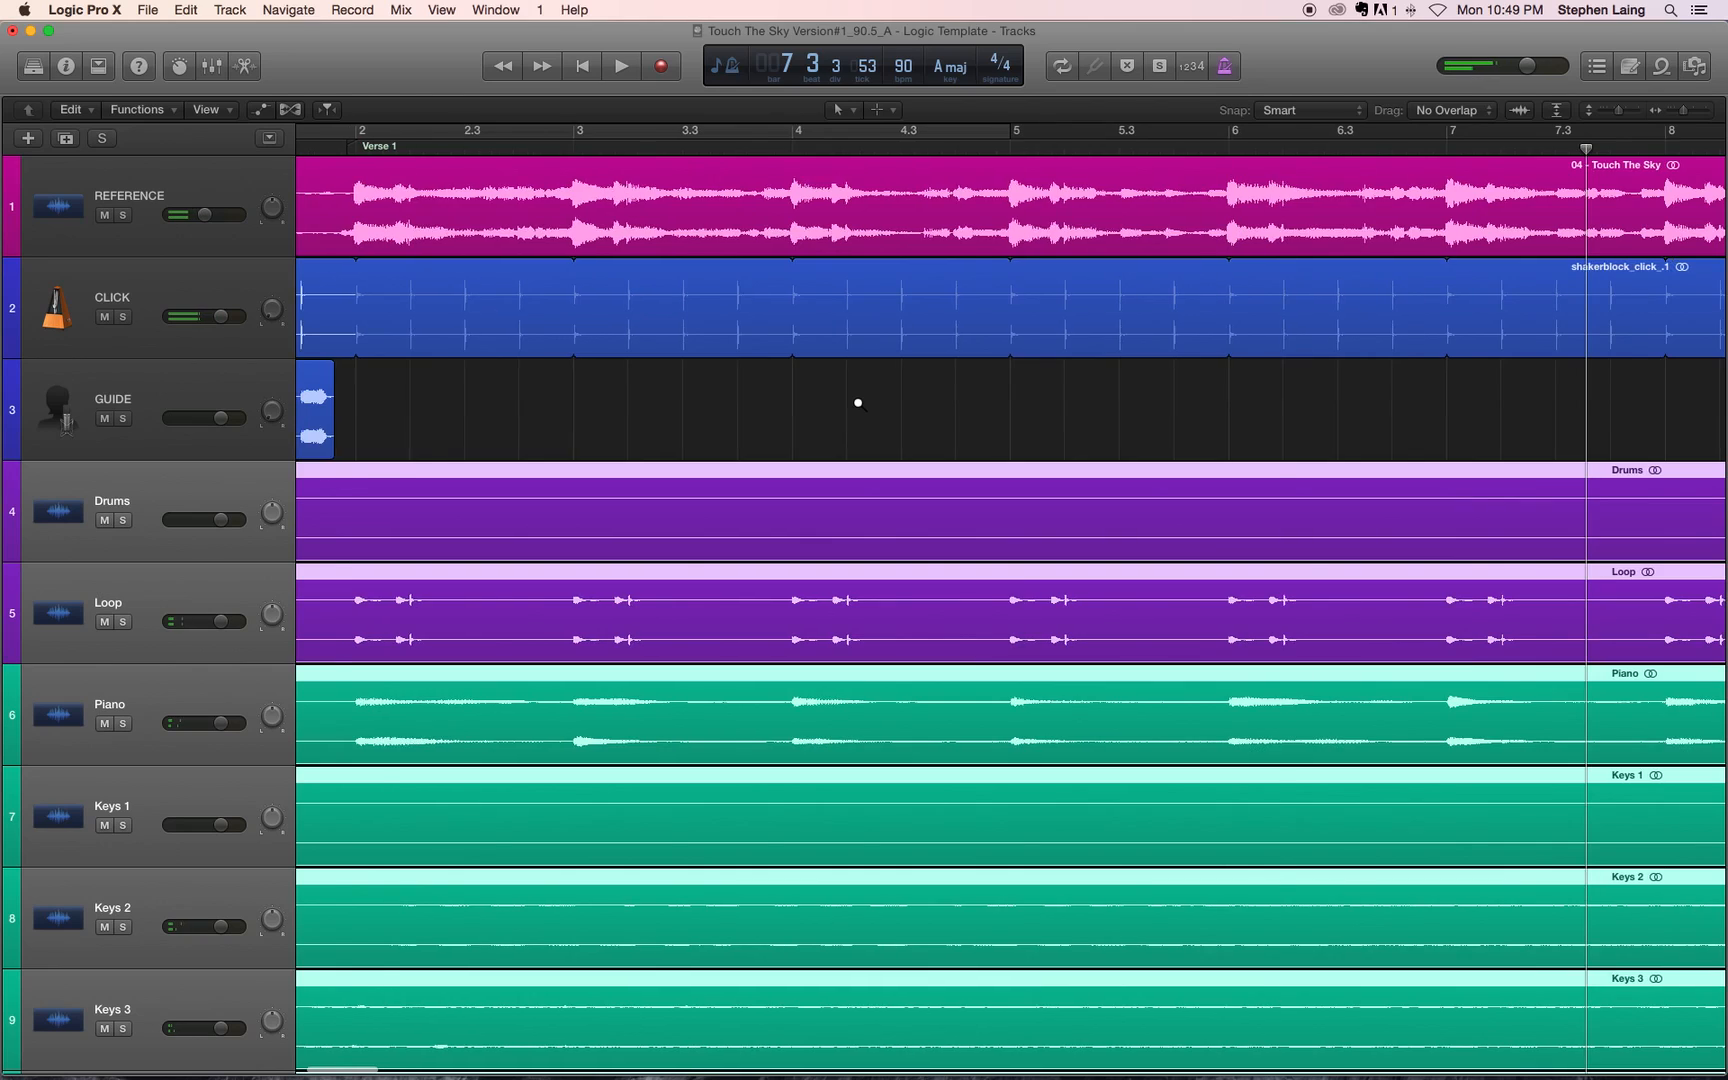
{"action": "scroll", "coordinate": [855, 405], "scroll_direction": "down", "scroll_amount": 3}
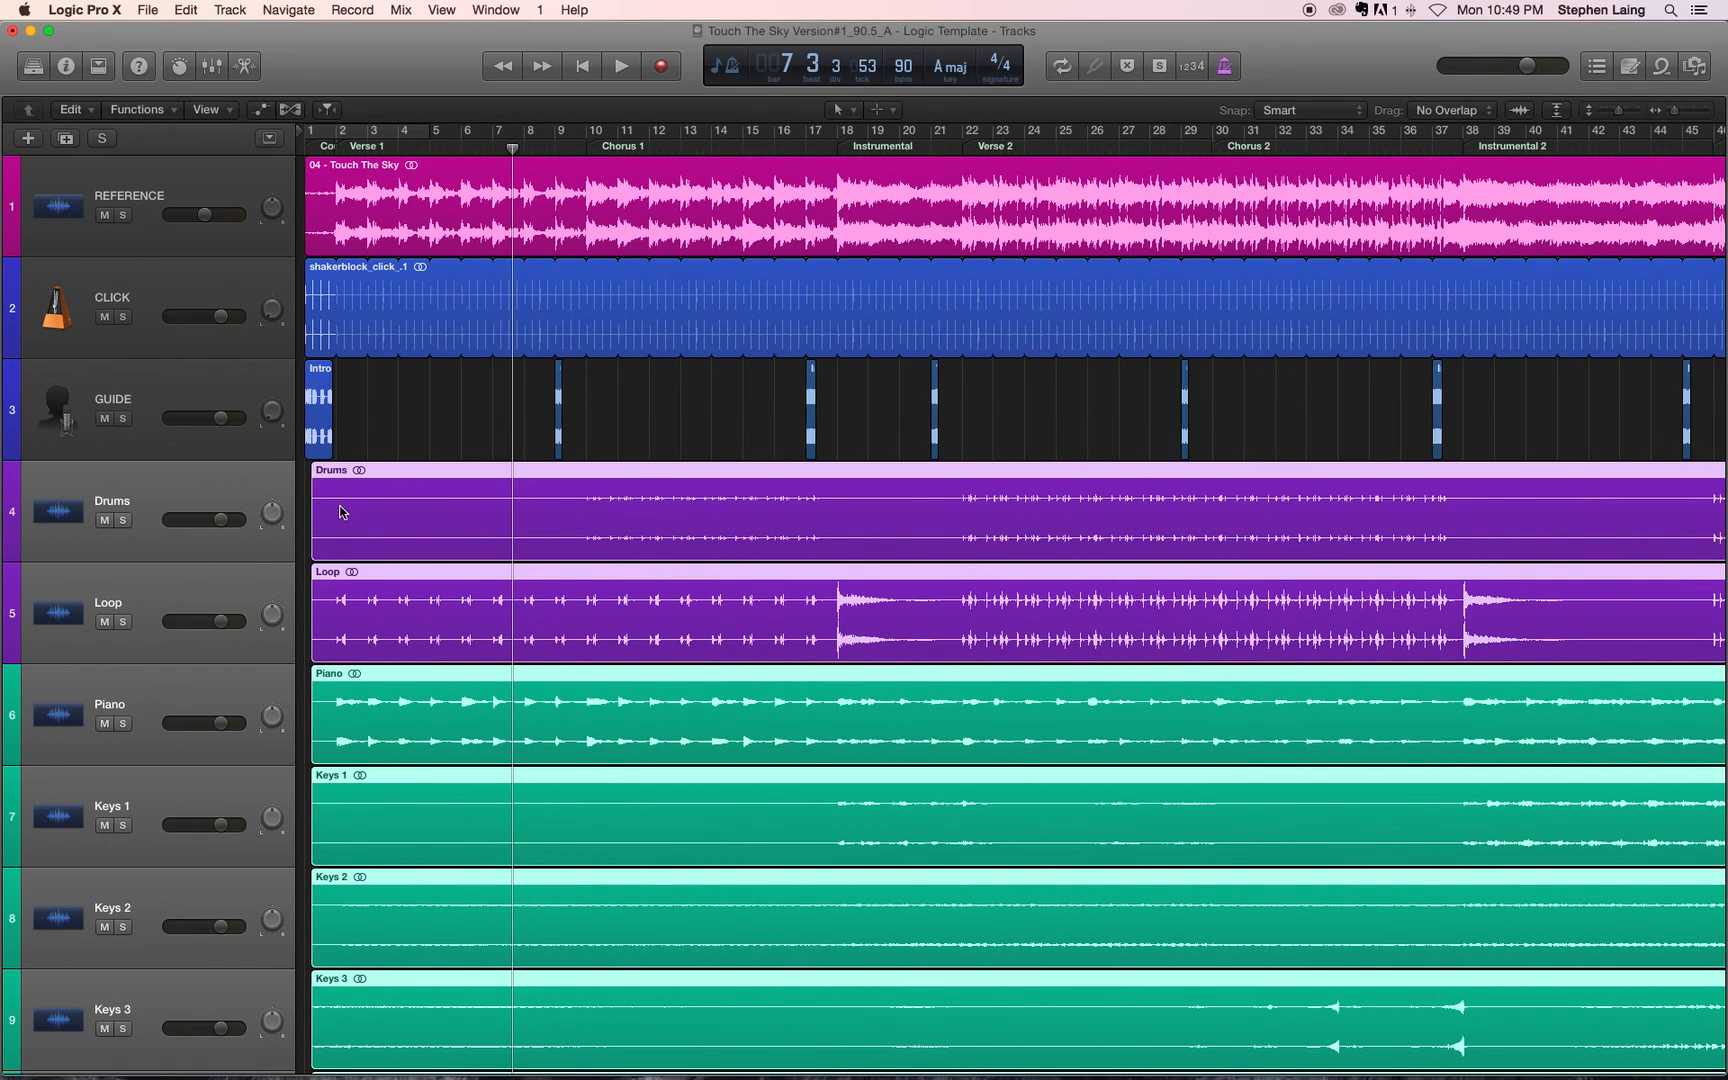
{"action": "left_click_drag", "start_coordinate": [311, 518], "coordinate": [310, 518]}
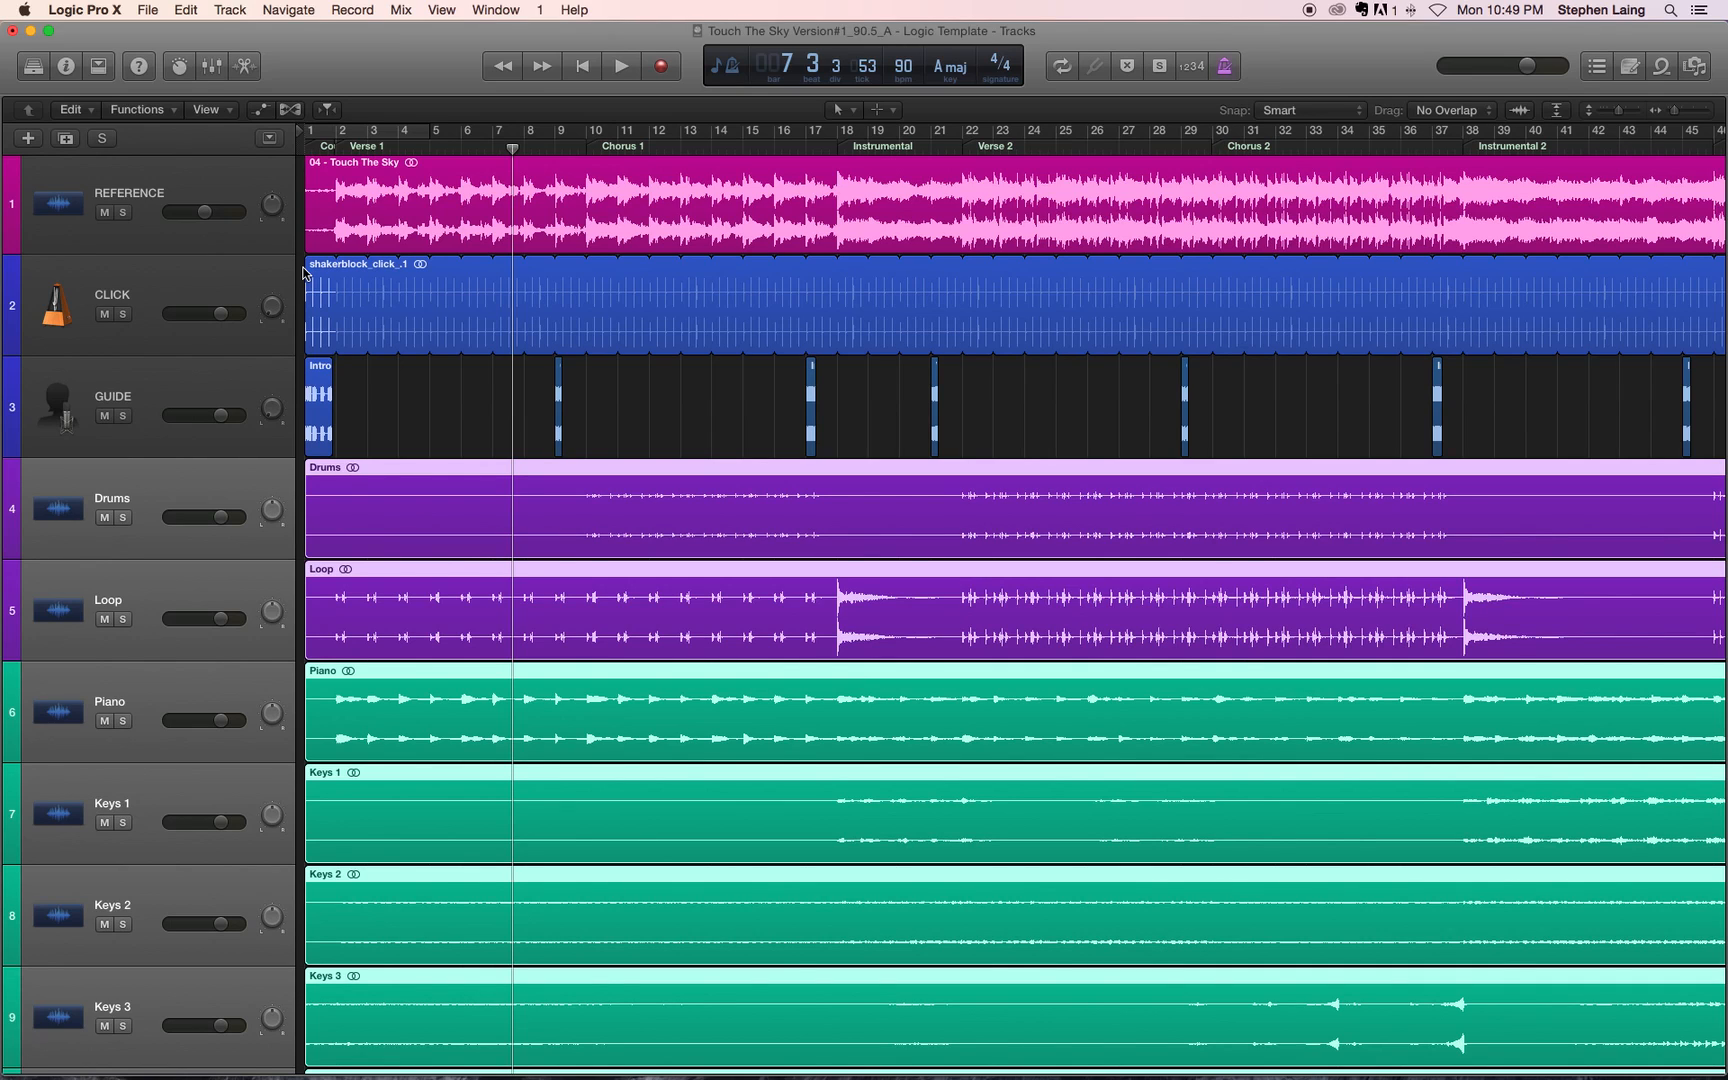
{"action": "scroll", "coordinate": [837, 425], "scroll_direction": "right", "scroll_amount": 10}
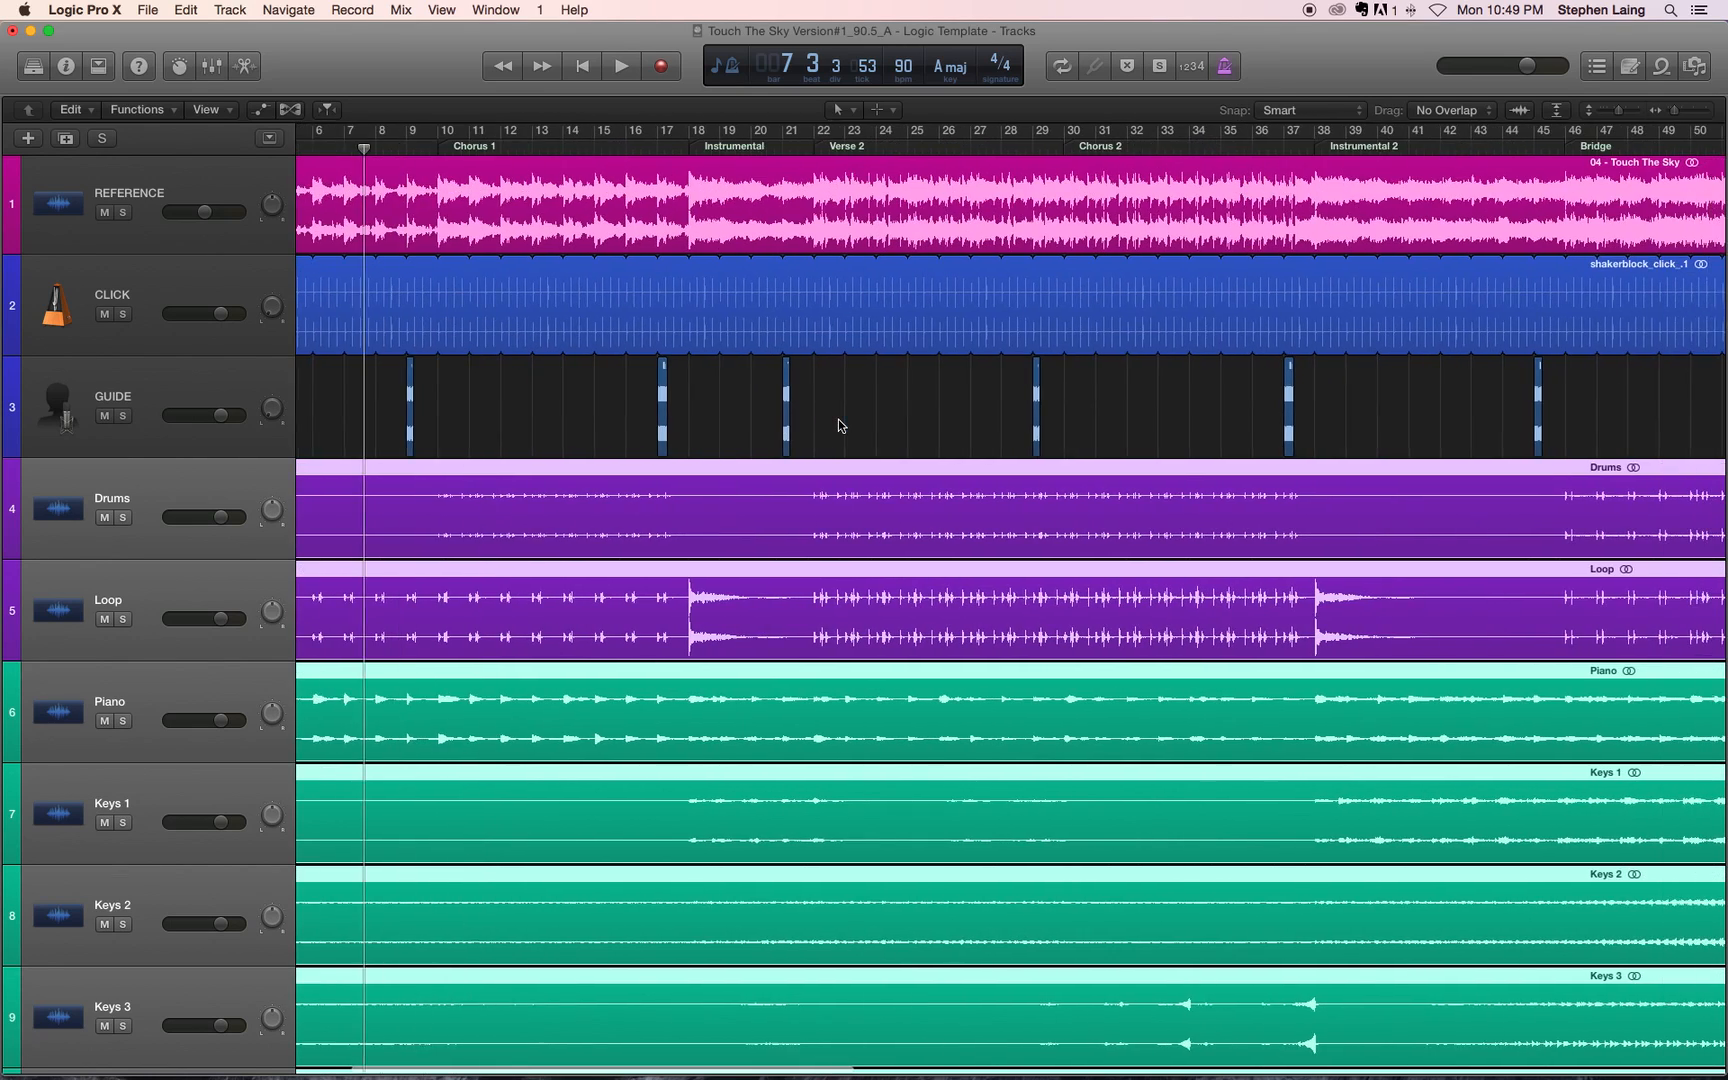
Step: Examine how the extended multitrack regions line up with the REFERENCE, CLICK and GUIDE tracks across the whole song, down to the Tenor track
{"action": "scroll", "coordinate": [838, 425], "scroll_direction": "left", "scroll_amount": 10}
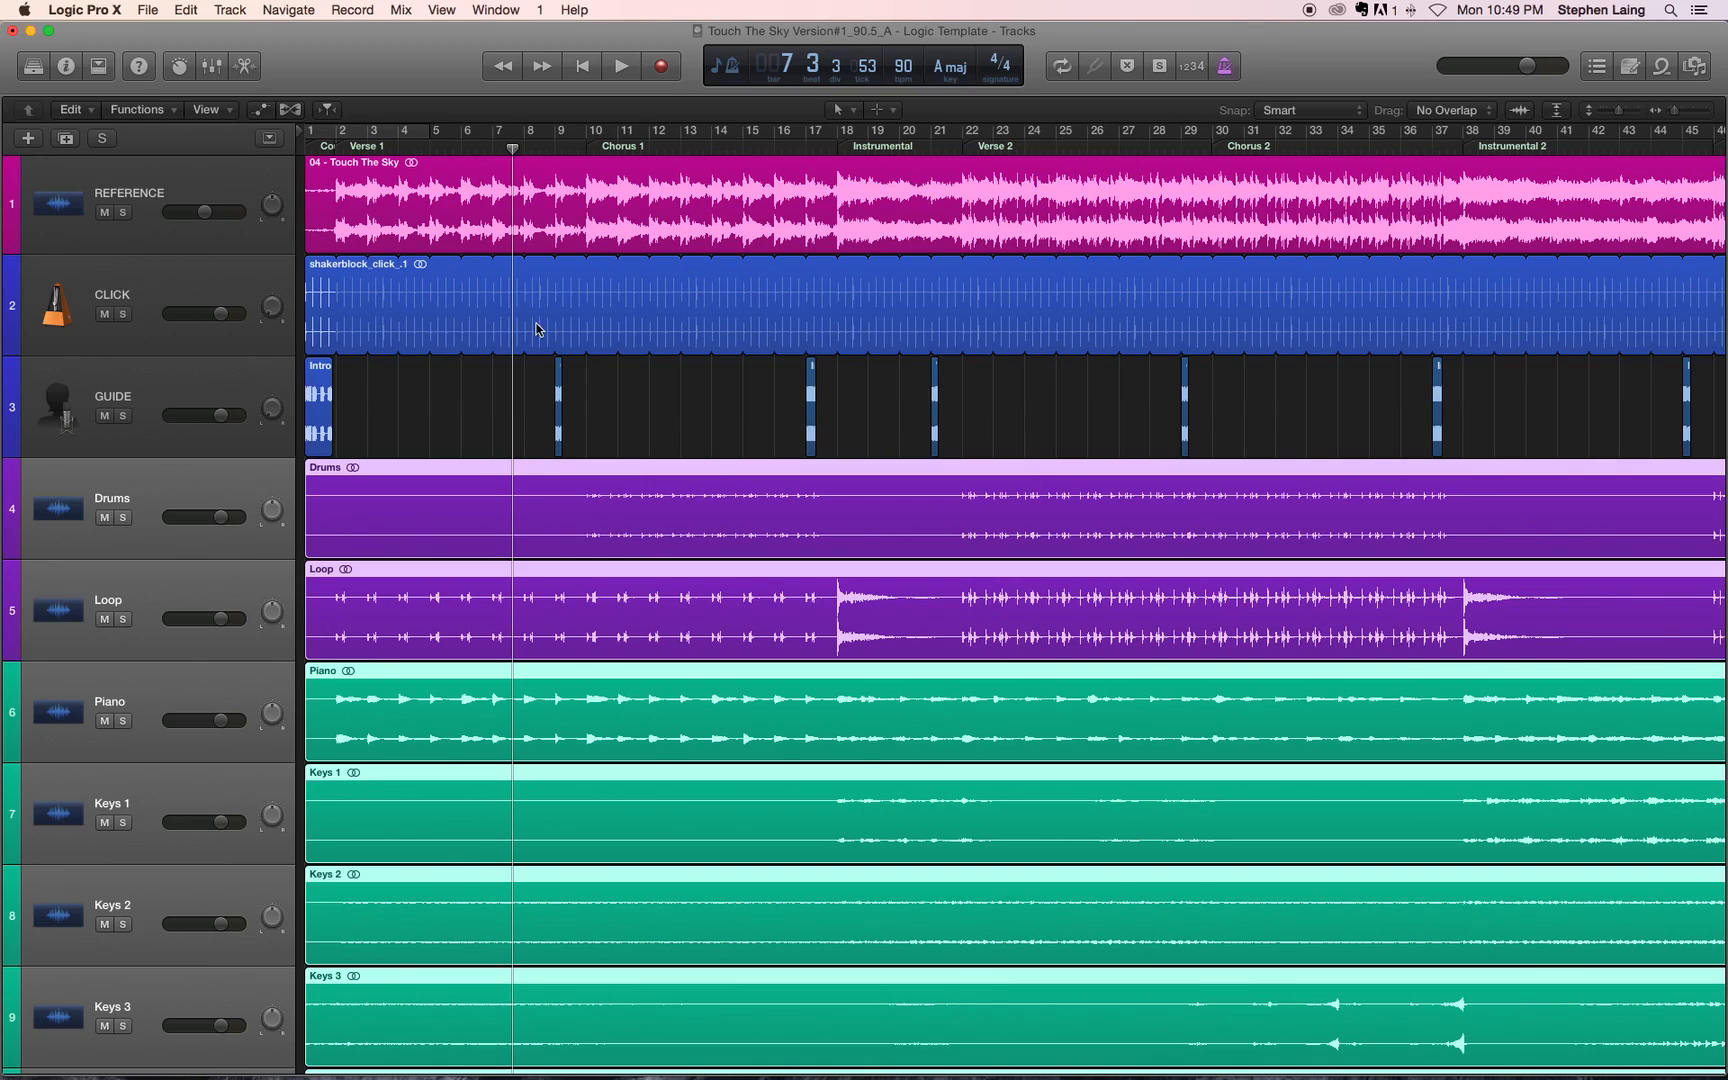
{"action": "scroll", "coordinate": [604, 418], "scroll_direction": "right", "scroll_amount": 20}
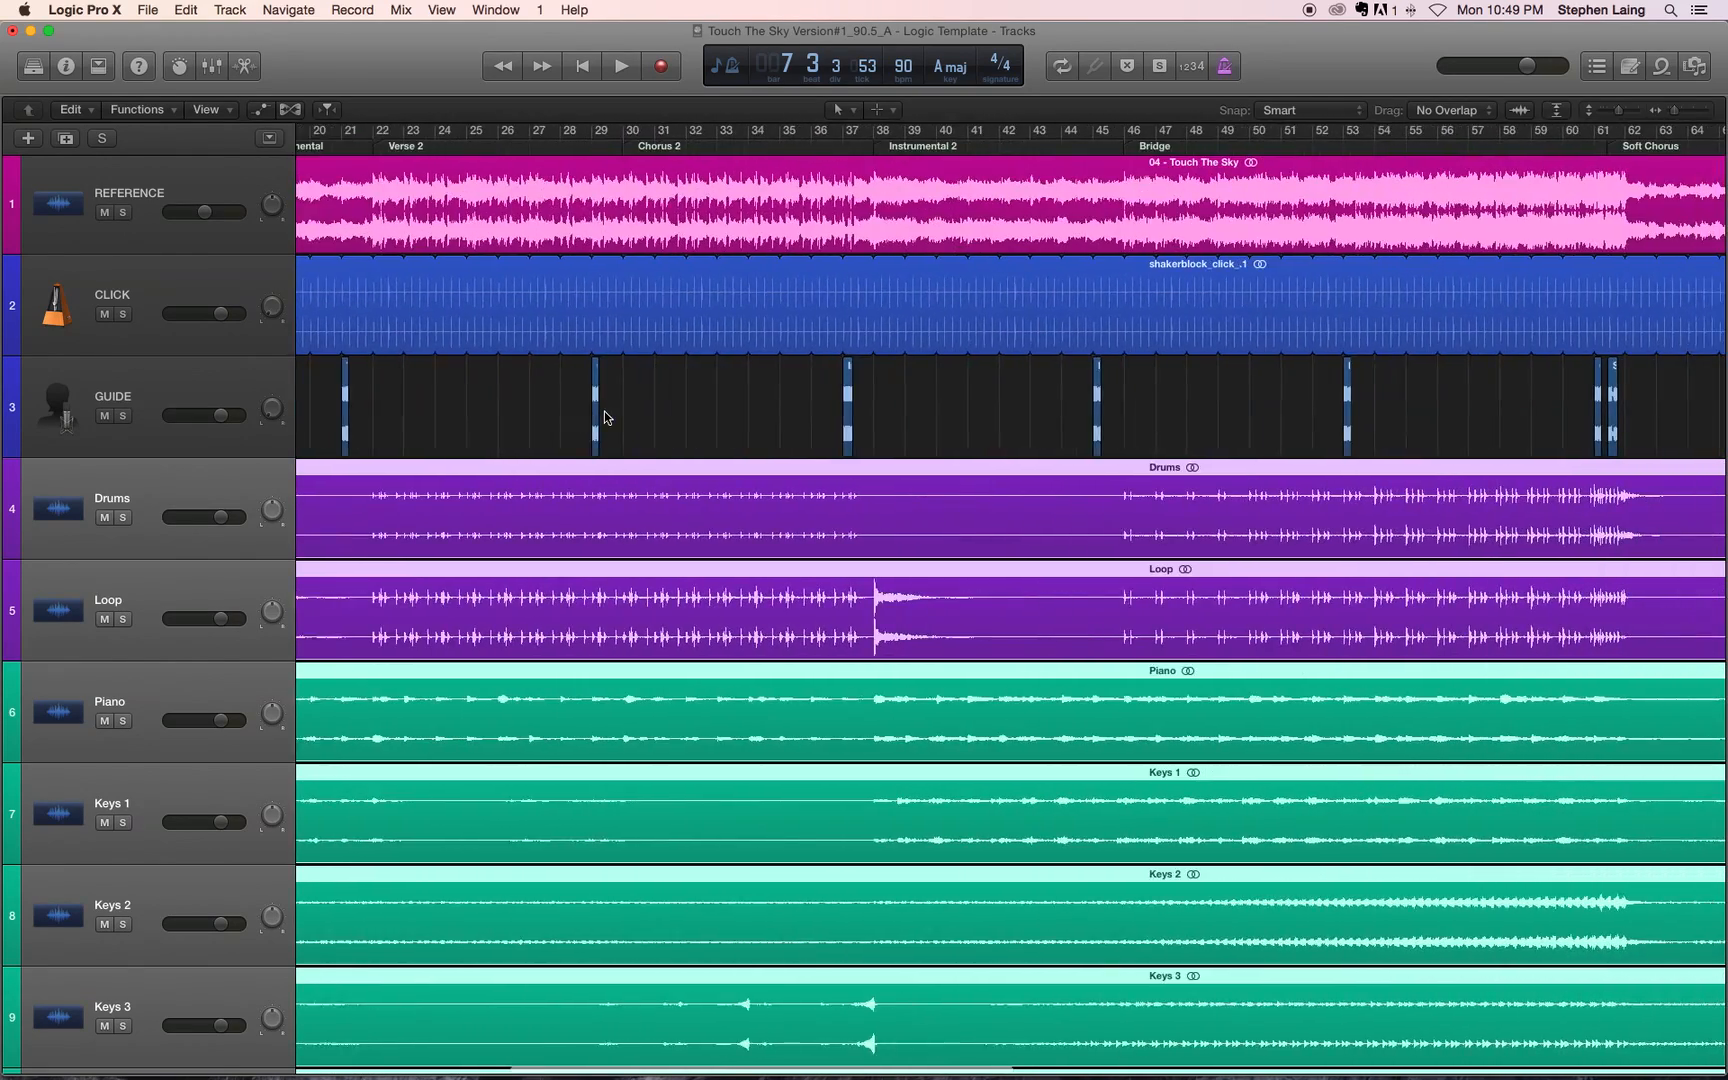
{"action": "scroll", "coordinate": [604, 418], "scroll_direction": "left", "scroll_amount": 15}
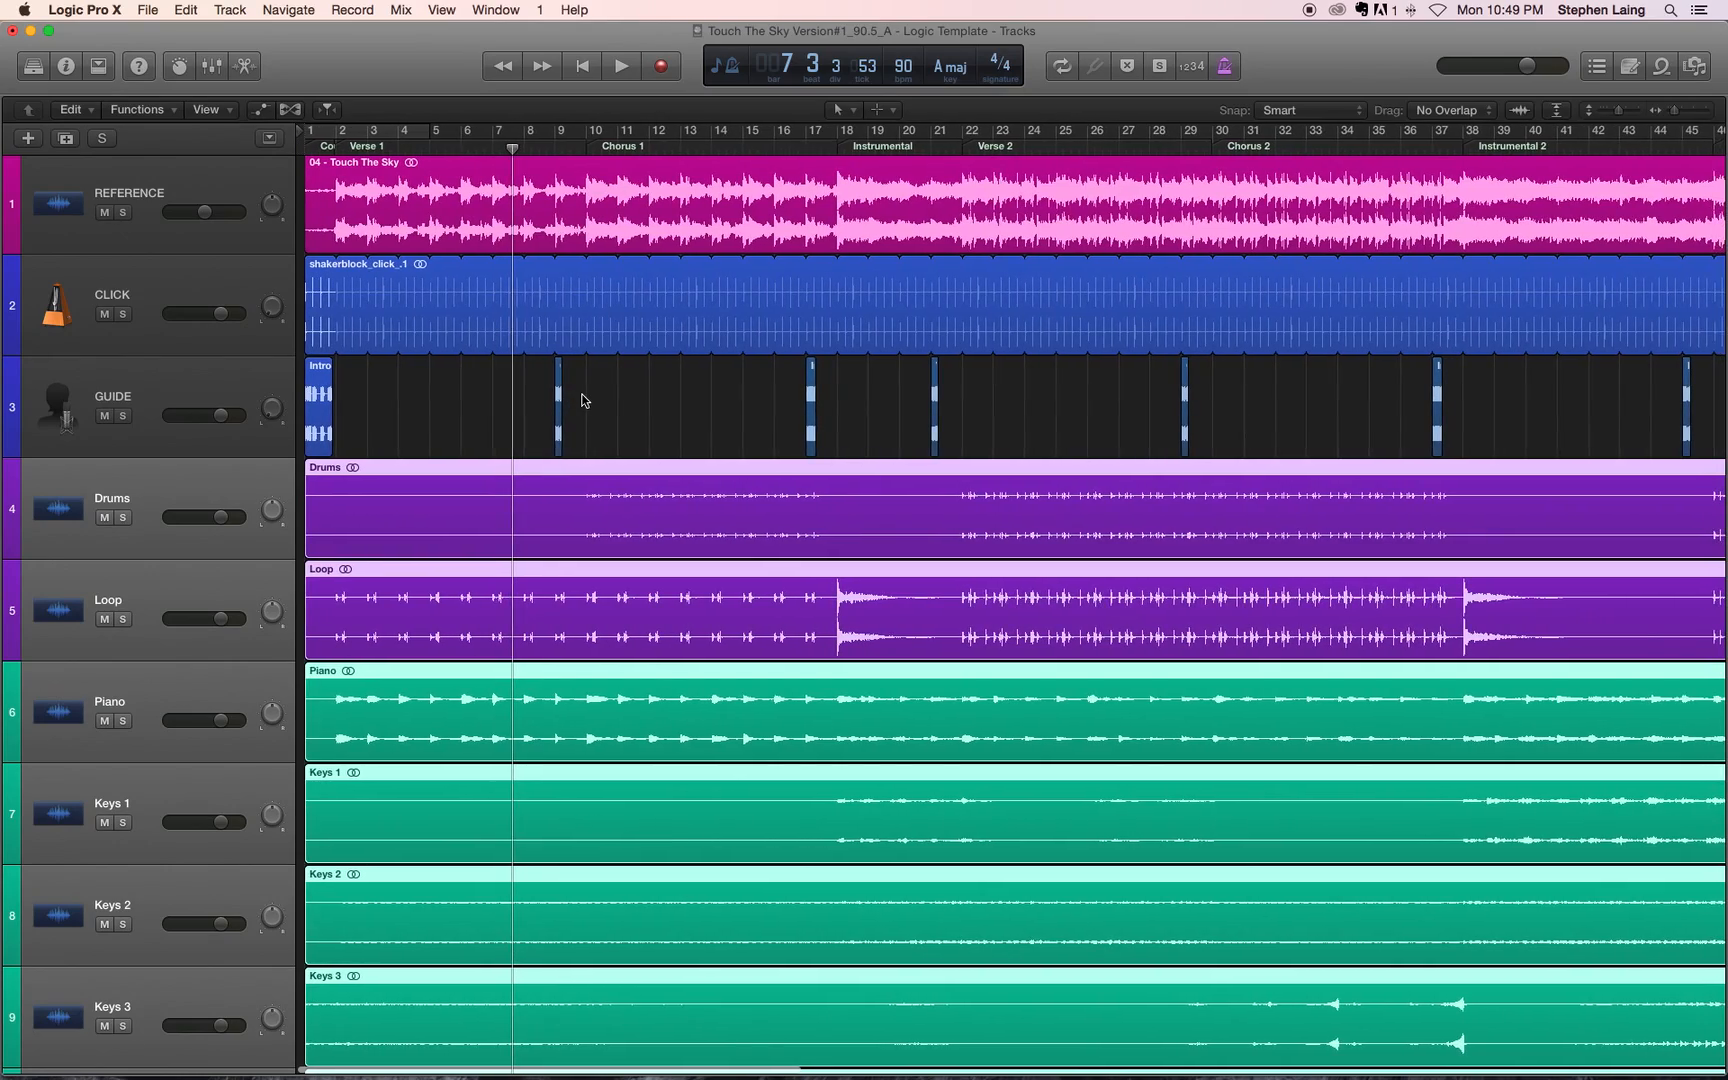
{"action": "scroll", "coordinate": [583, 399], "scroll_direction": "up", "scroll_amount": 10}
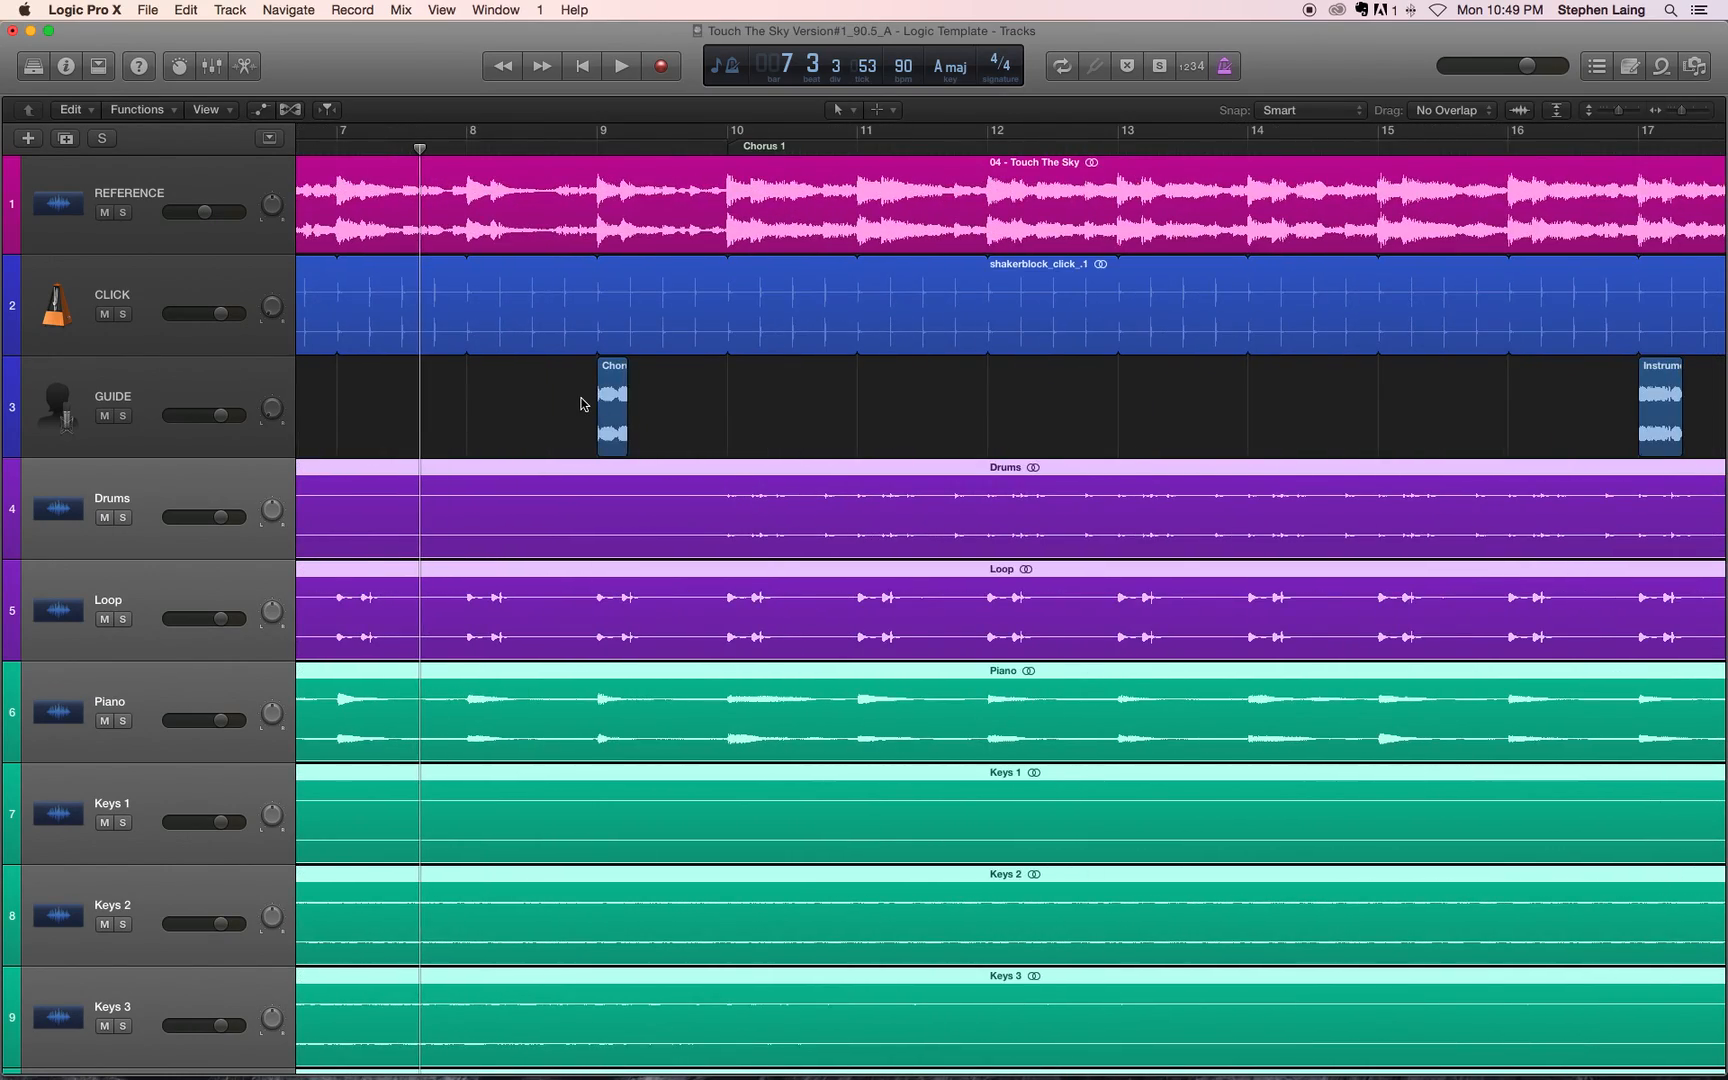
{"action": "scroll", "coordinate": [577, 403], "scroll_direction": "left", "scroll_amount": 15}
{"action": "scroll", "coordinate": [578, 408], "scroll_direction": "left", "scroll_amount": 1}
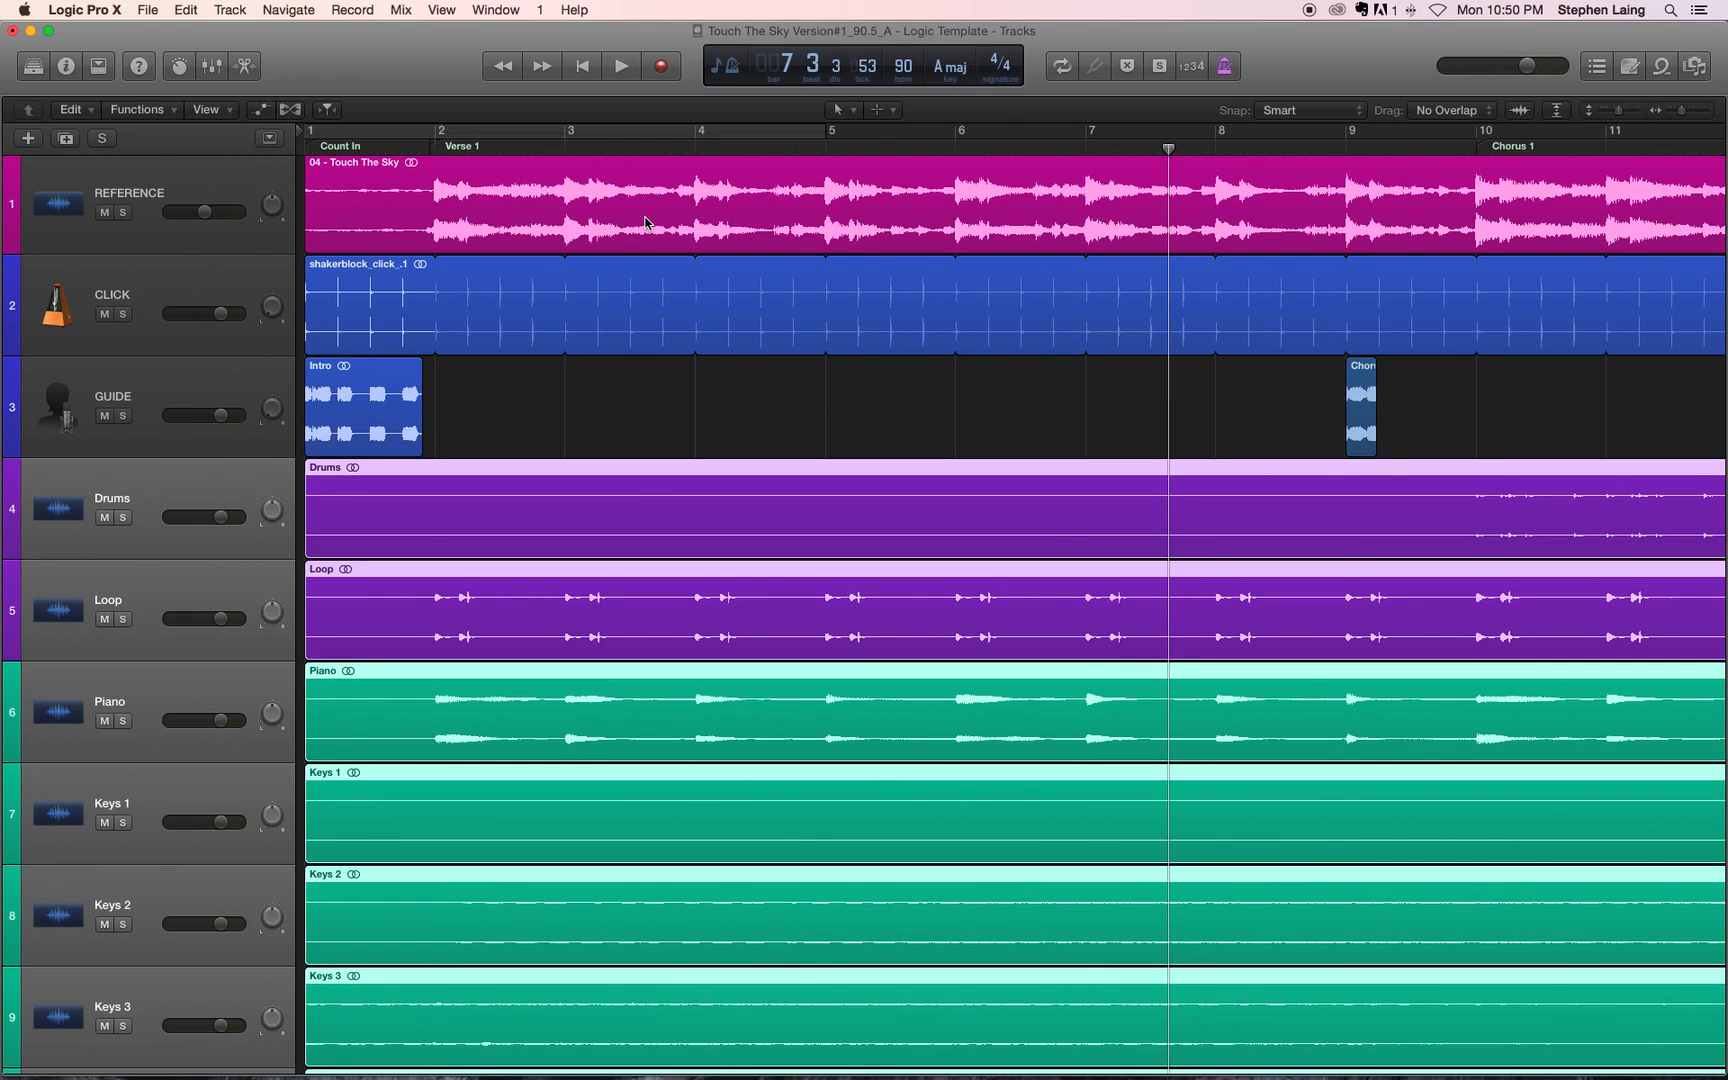
{"action": "scroll", "coordinate": [750, 391], "scroll_direction": "down", "scroll_amount": 10}
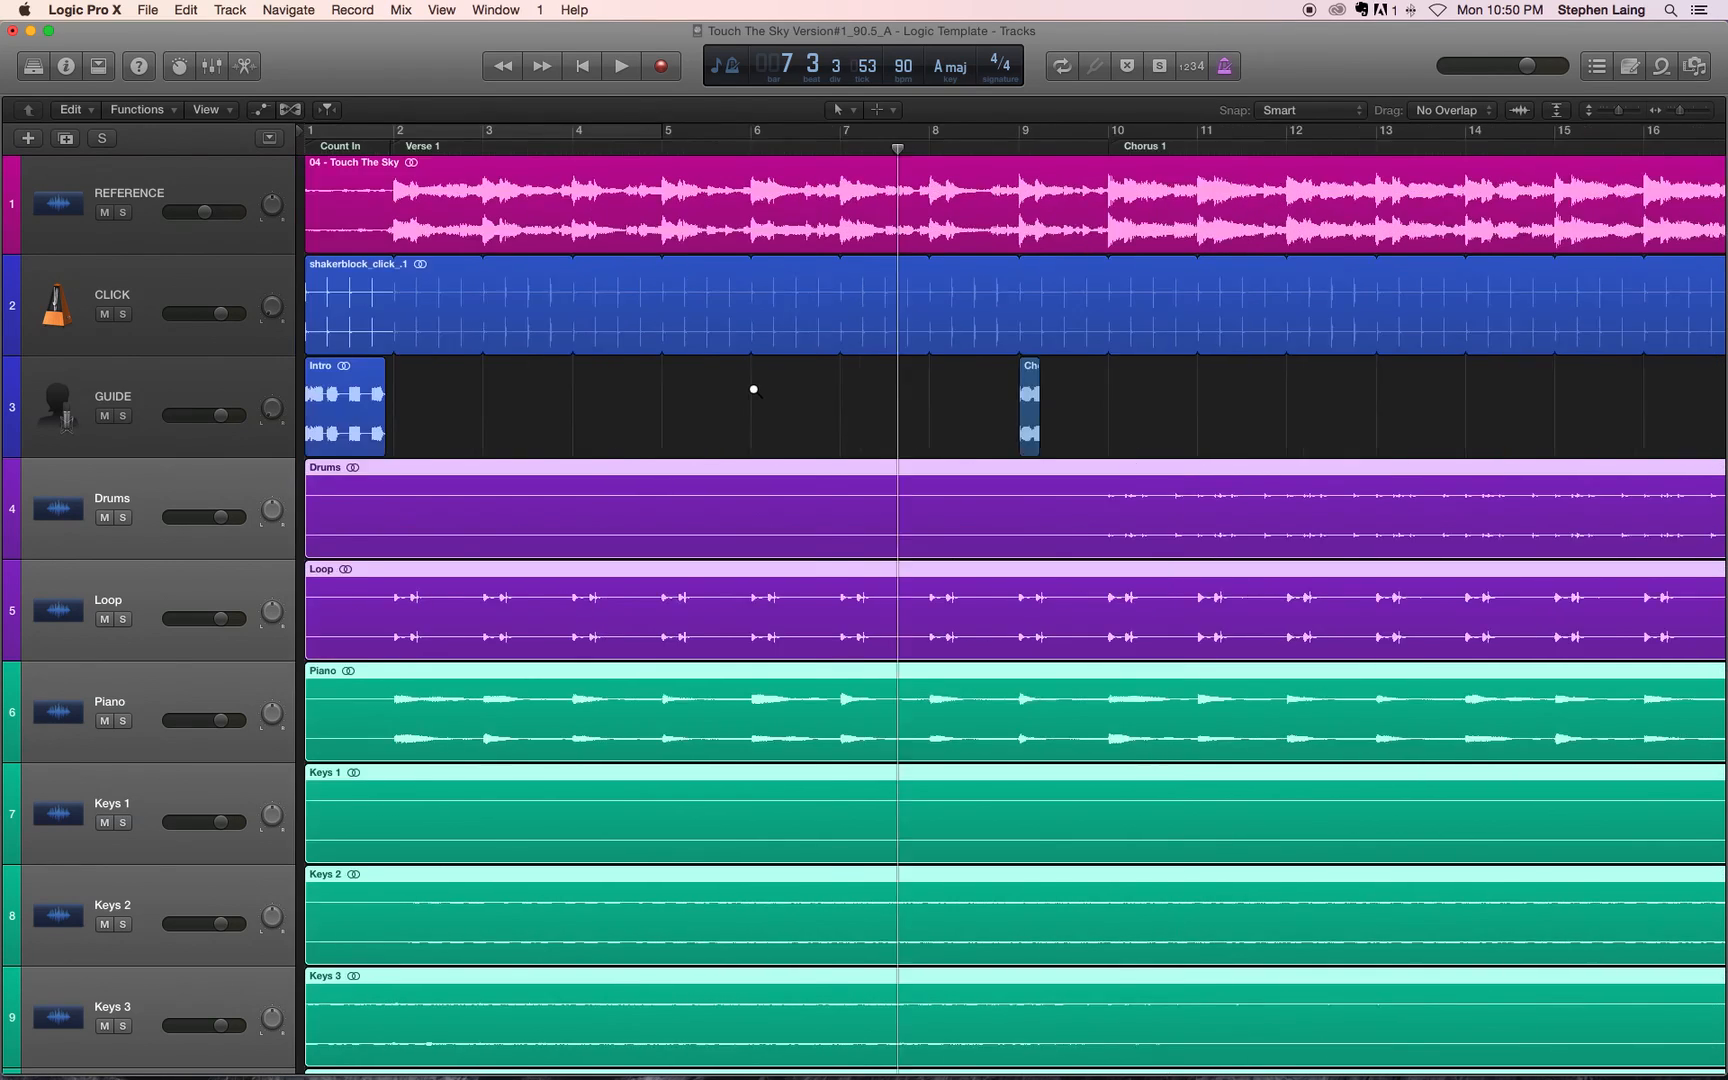
{"action": "scroll", "coordinate": [750, 391], "scroll_direction": "down", "scroll_amount": 10}
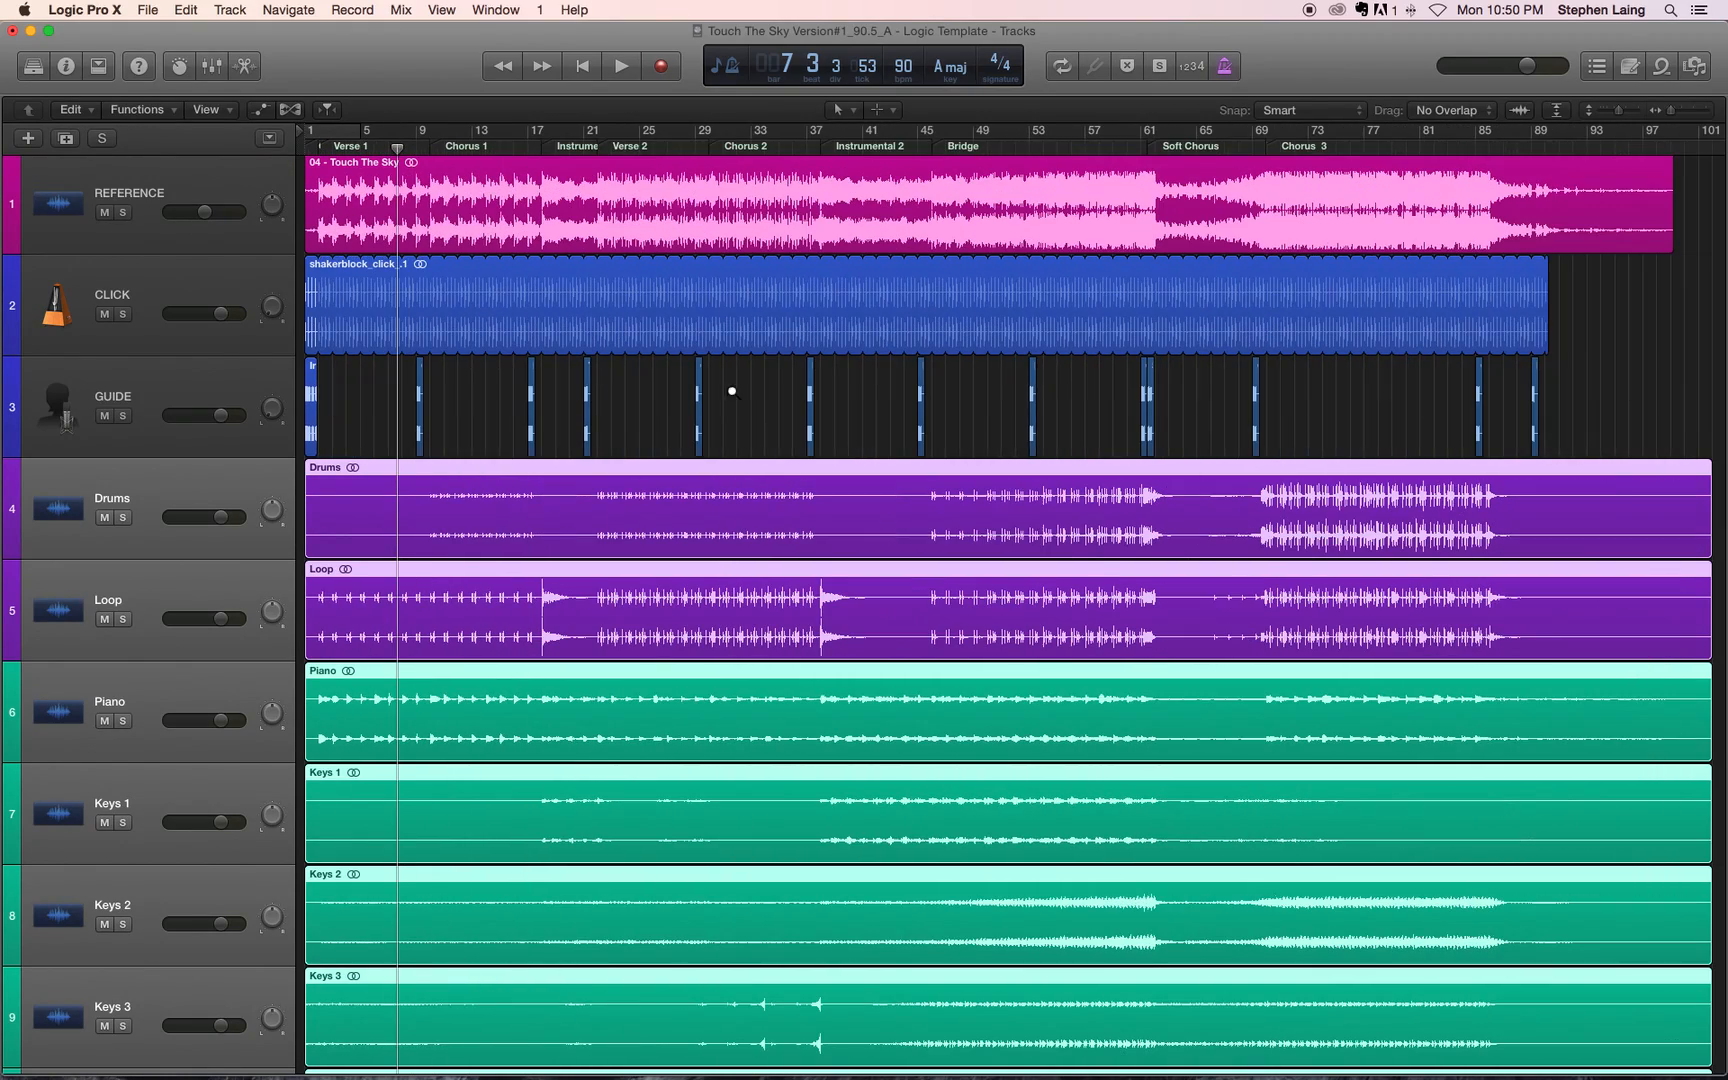
{"action": "left_click", "coordinate": [134, 533]}
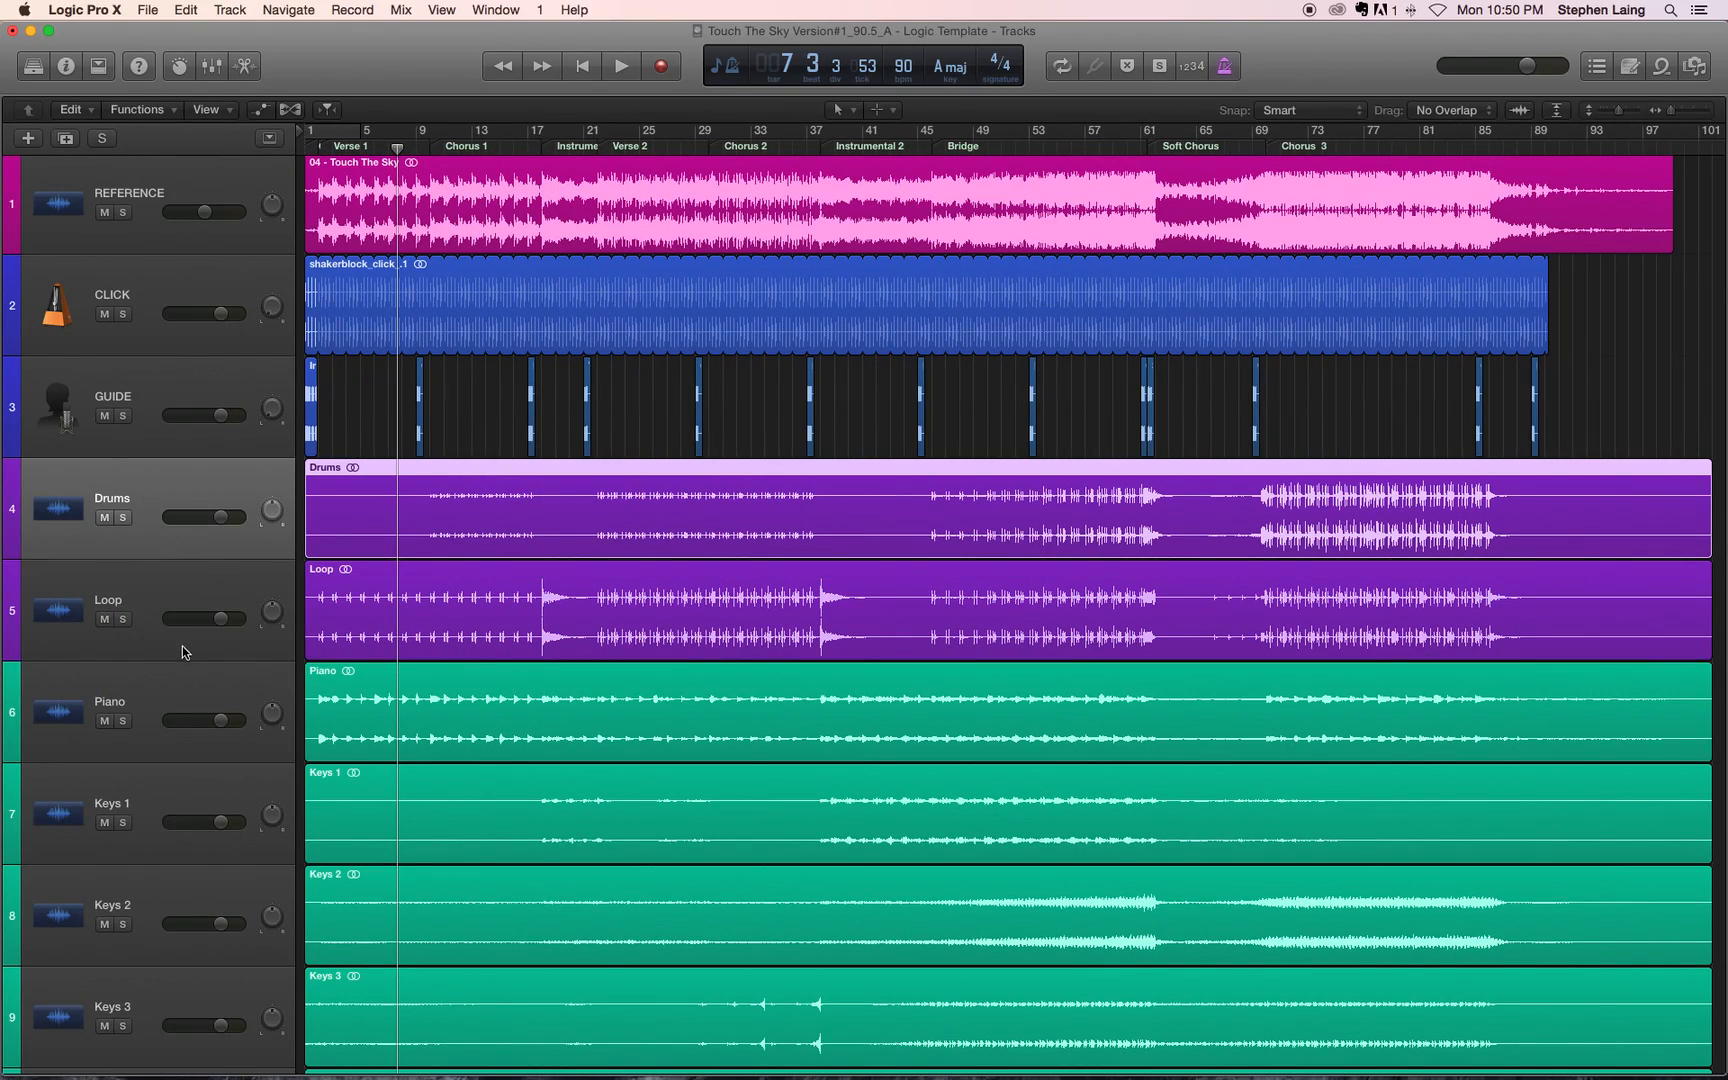
{"action": "scroll", "coordinate": [182, 648], "scroll_direction": "down", "scroll_amount": 15}
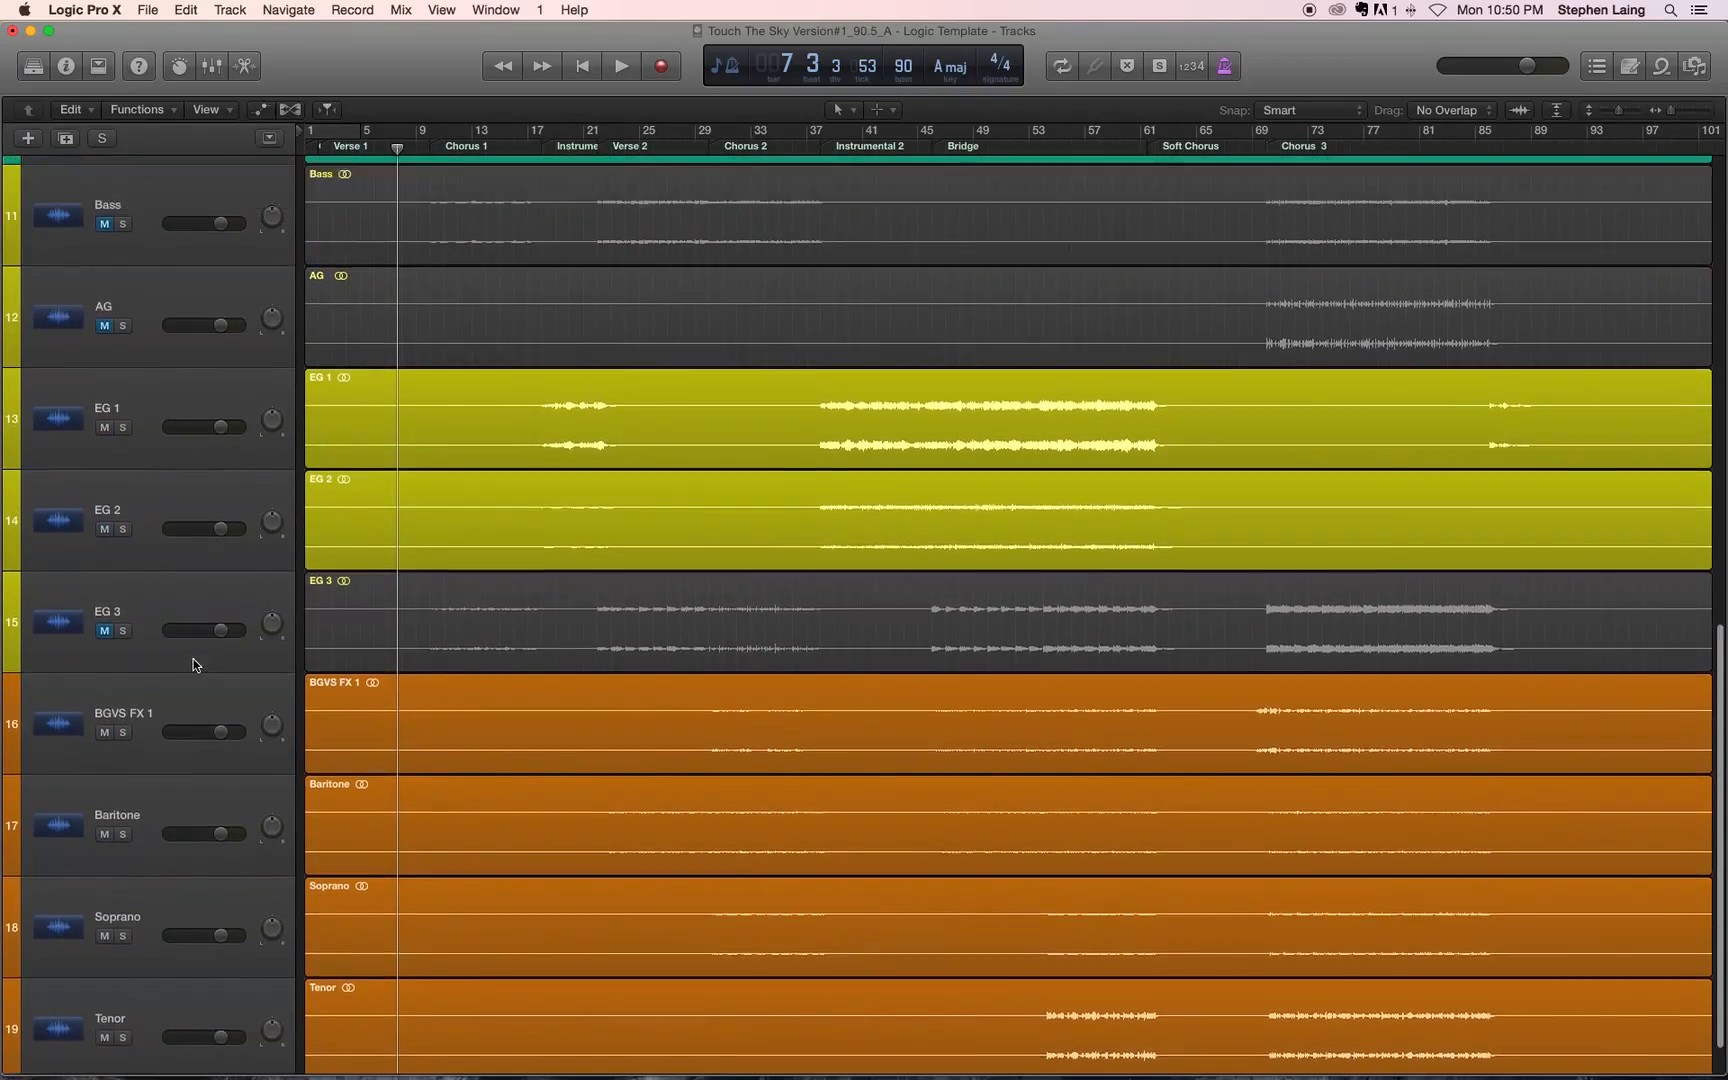
{"action": "scroll", "coordinate": [193, 665], "scroll_direction": "up", "scroll_amount": 15}
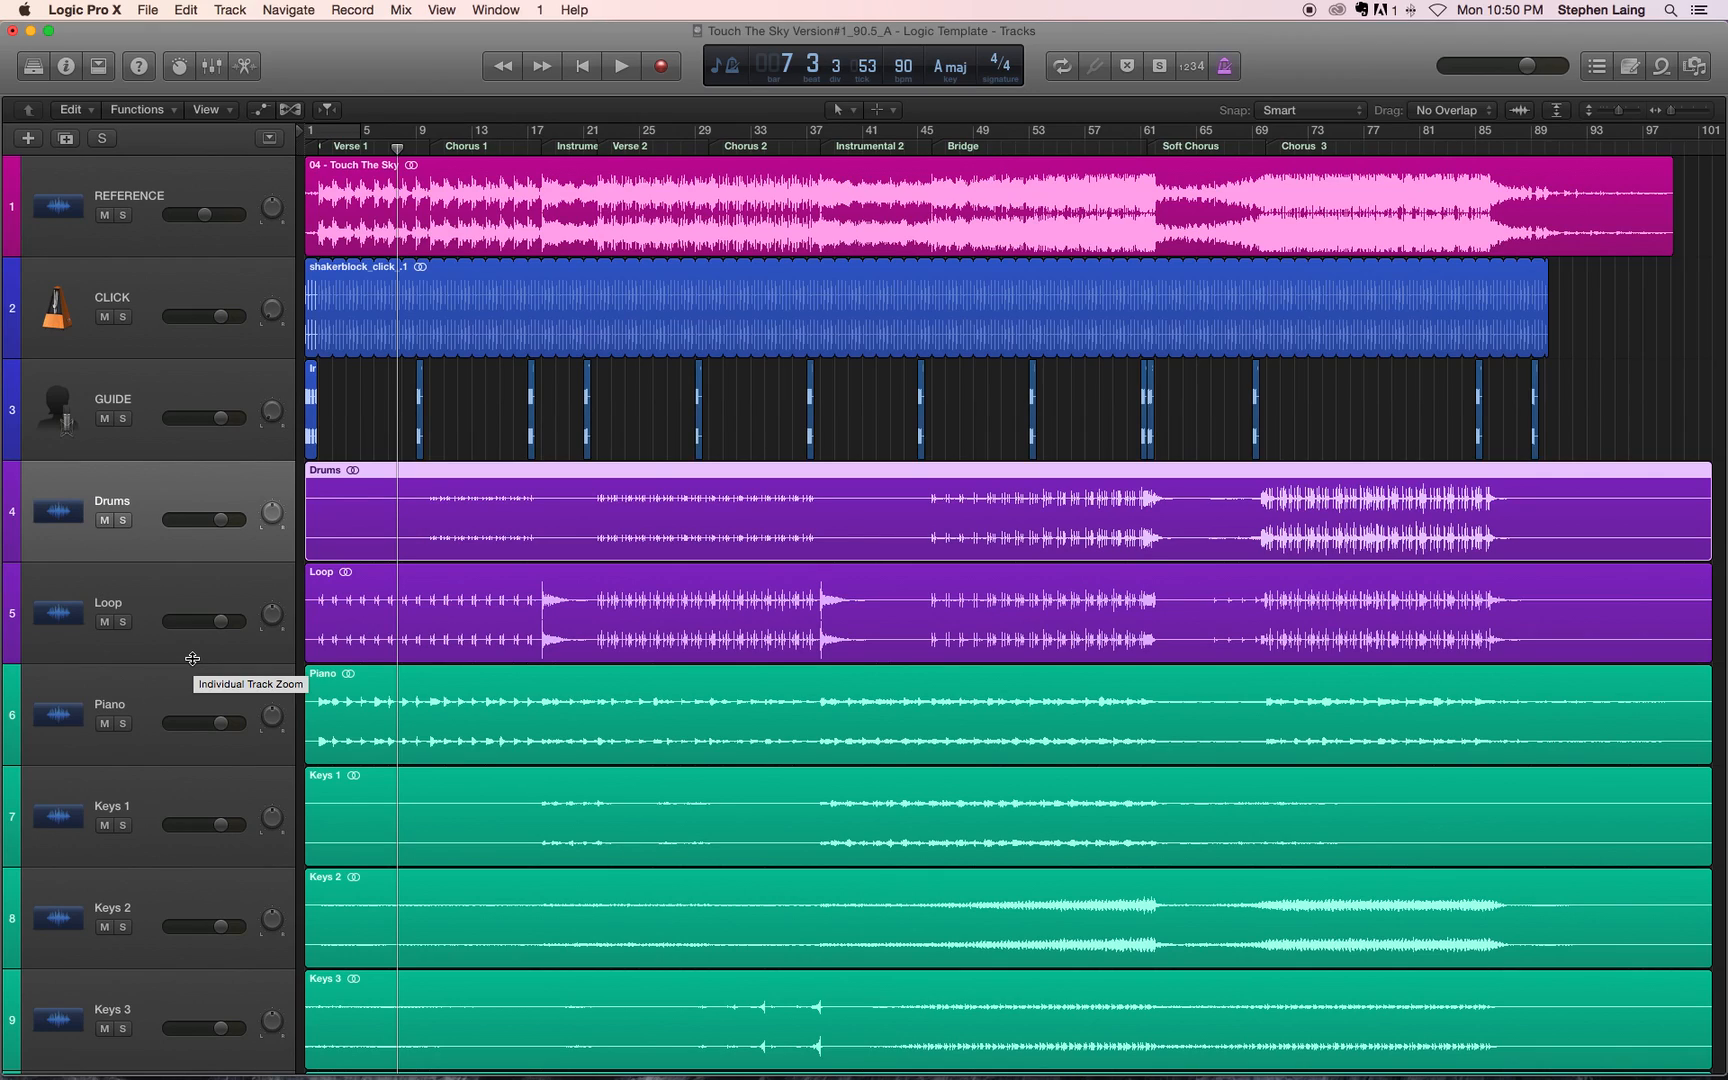
Step: Show the mixer beneath the tracks area and try to enlarge its pane
{"action": "left_click", "coordinate": [213, 67]}
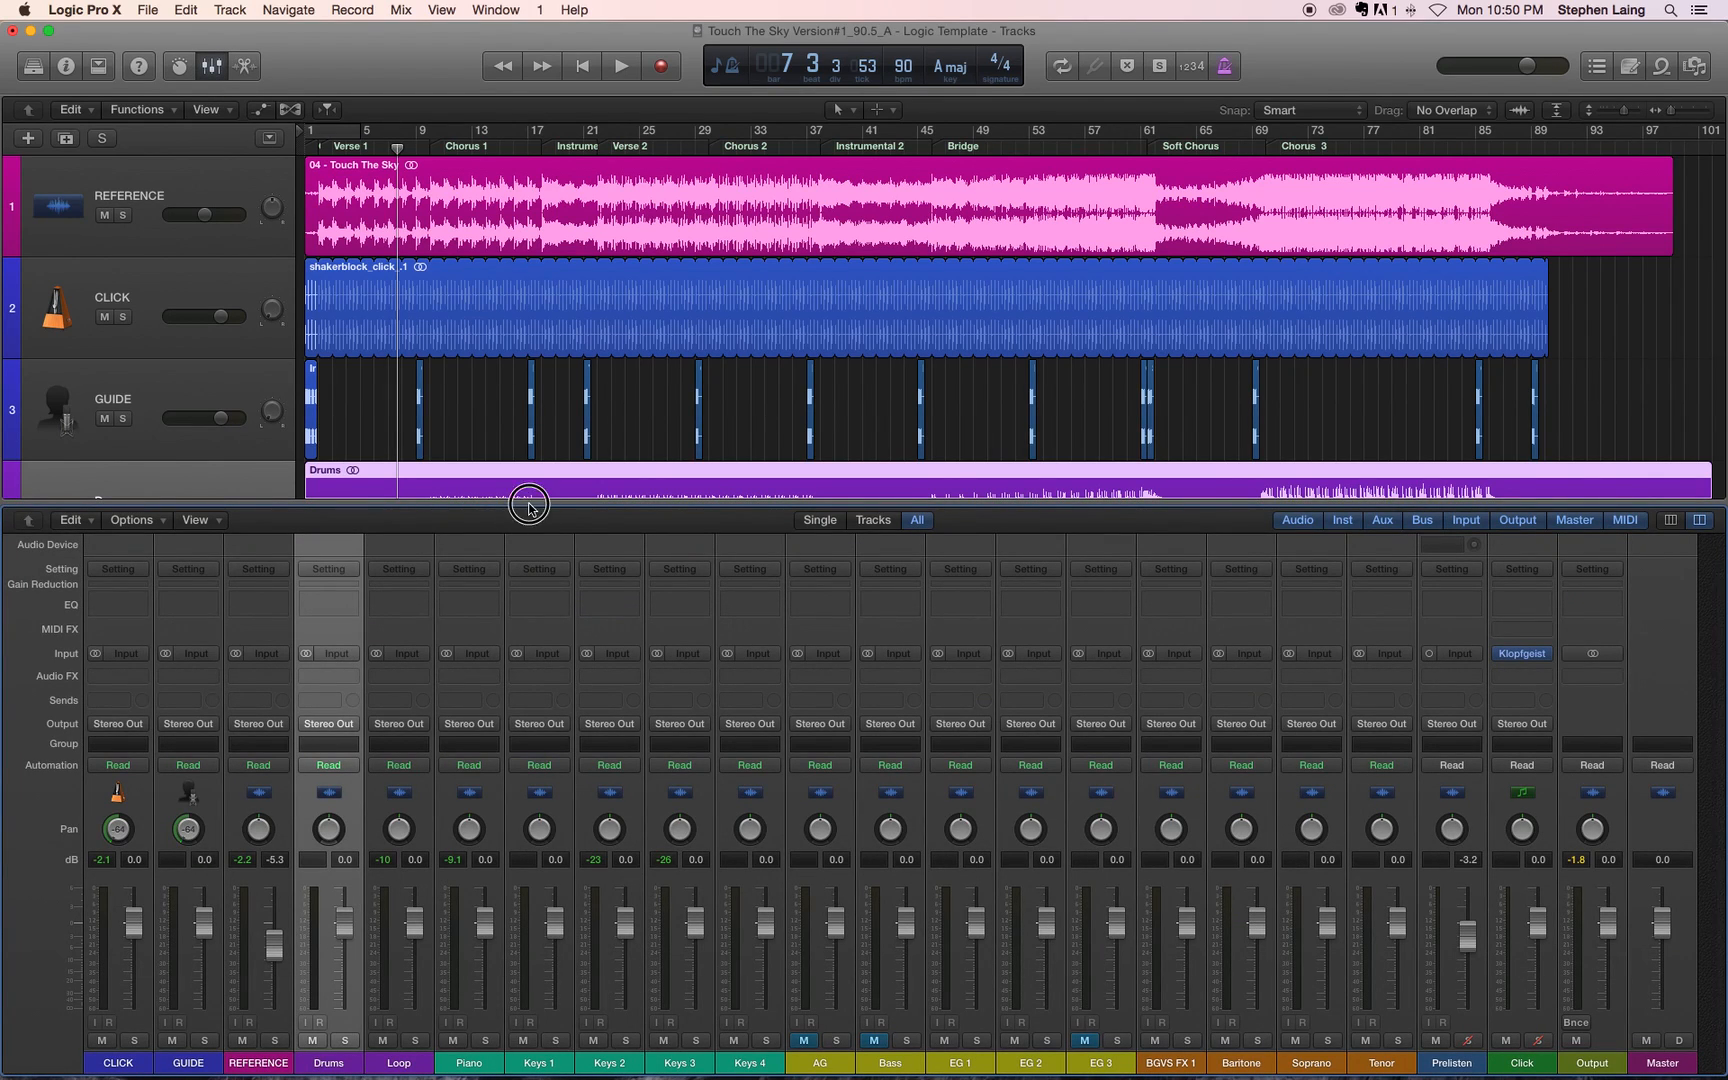
{"action": "scroll", "coordinate": [548, 316], "scroll_direction": "down", "scroll_amount": 1}
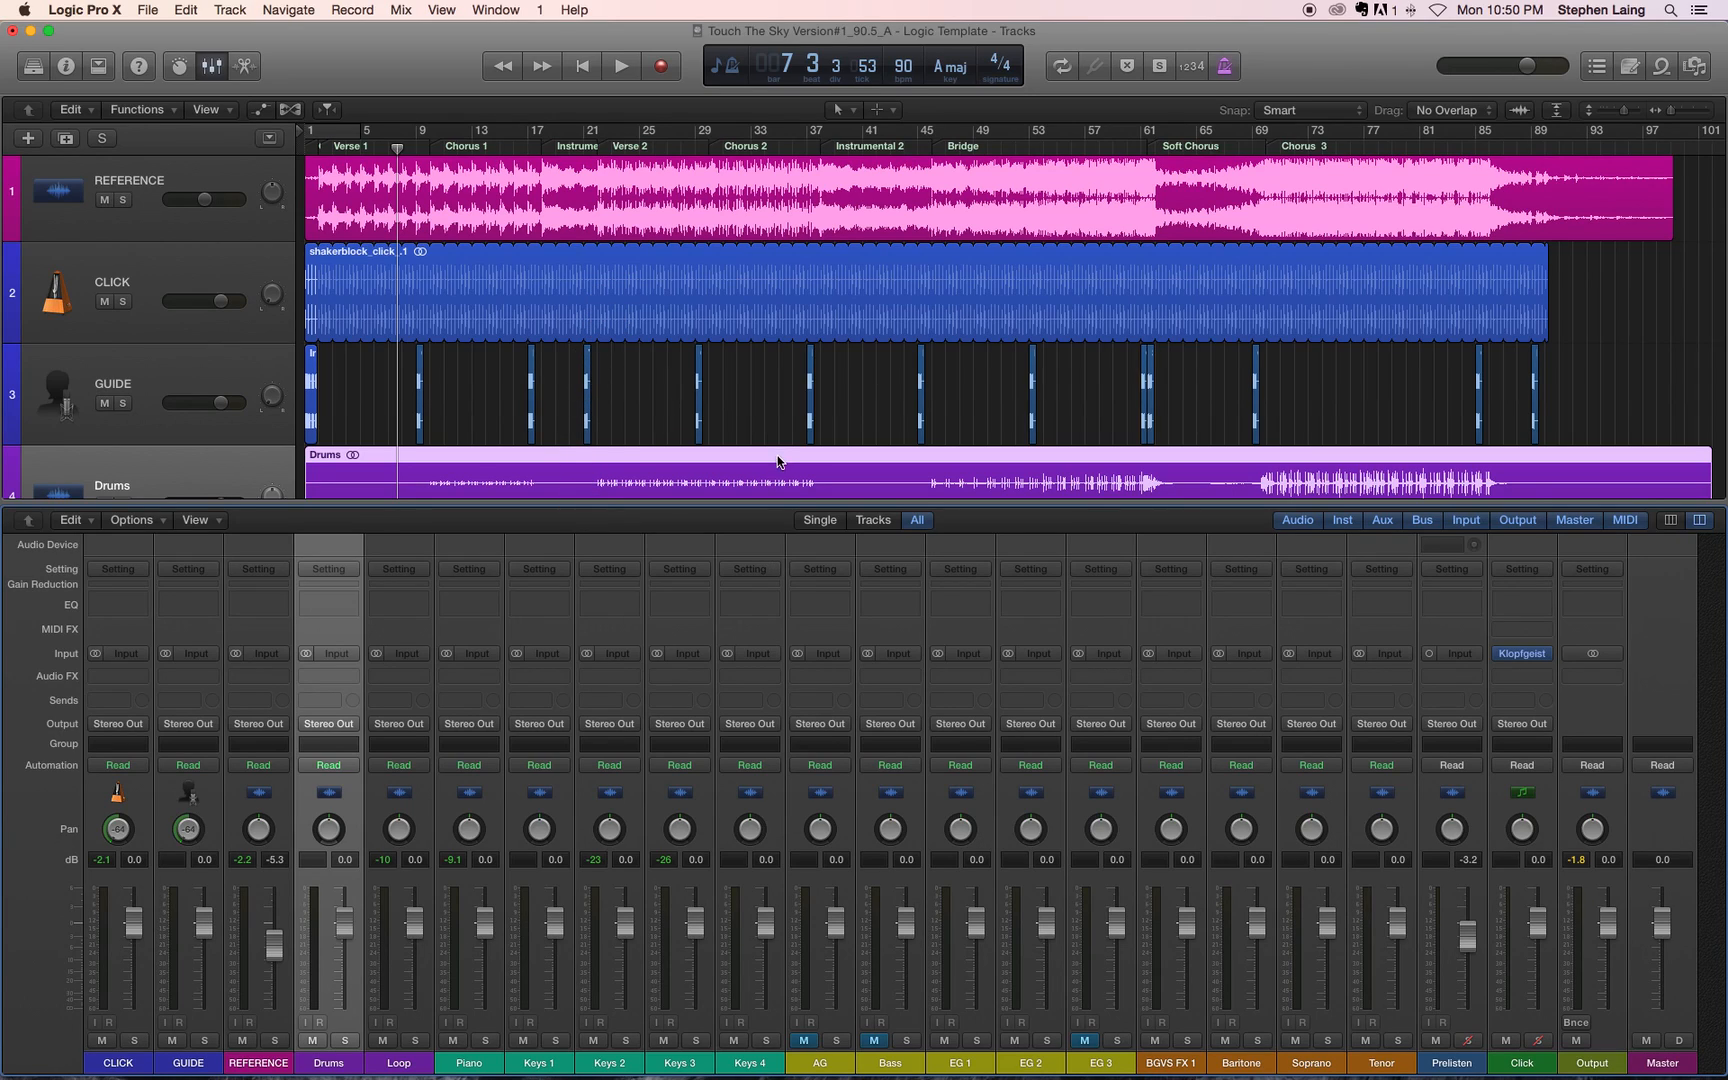
{"action": "left_click", "coordinate": [840, 349]}
{"action": "left_click", "coordinate": [212, 65]}
{"action": "left_click", "coordinate": [212, 65]}
{"action": "left_click", "coordinate": [598, 499]}
{"action": "left_click", "coordinate": [600, 505]}
{"action": "left_click_drag", "start_coordinate": [600, 504], "coordinate": [600, 432]}
{"action": "left_click", "coordinate": [216, 73]}
{"action": "left_click", "coordinate": [215, 69]}
Step: Open the Mixer in its own window, hide the docked mixer, and bring the separate Mixer window to the front
{"action": "left_click", "coordinate": [494, 12]}
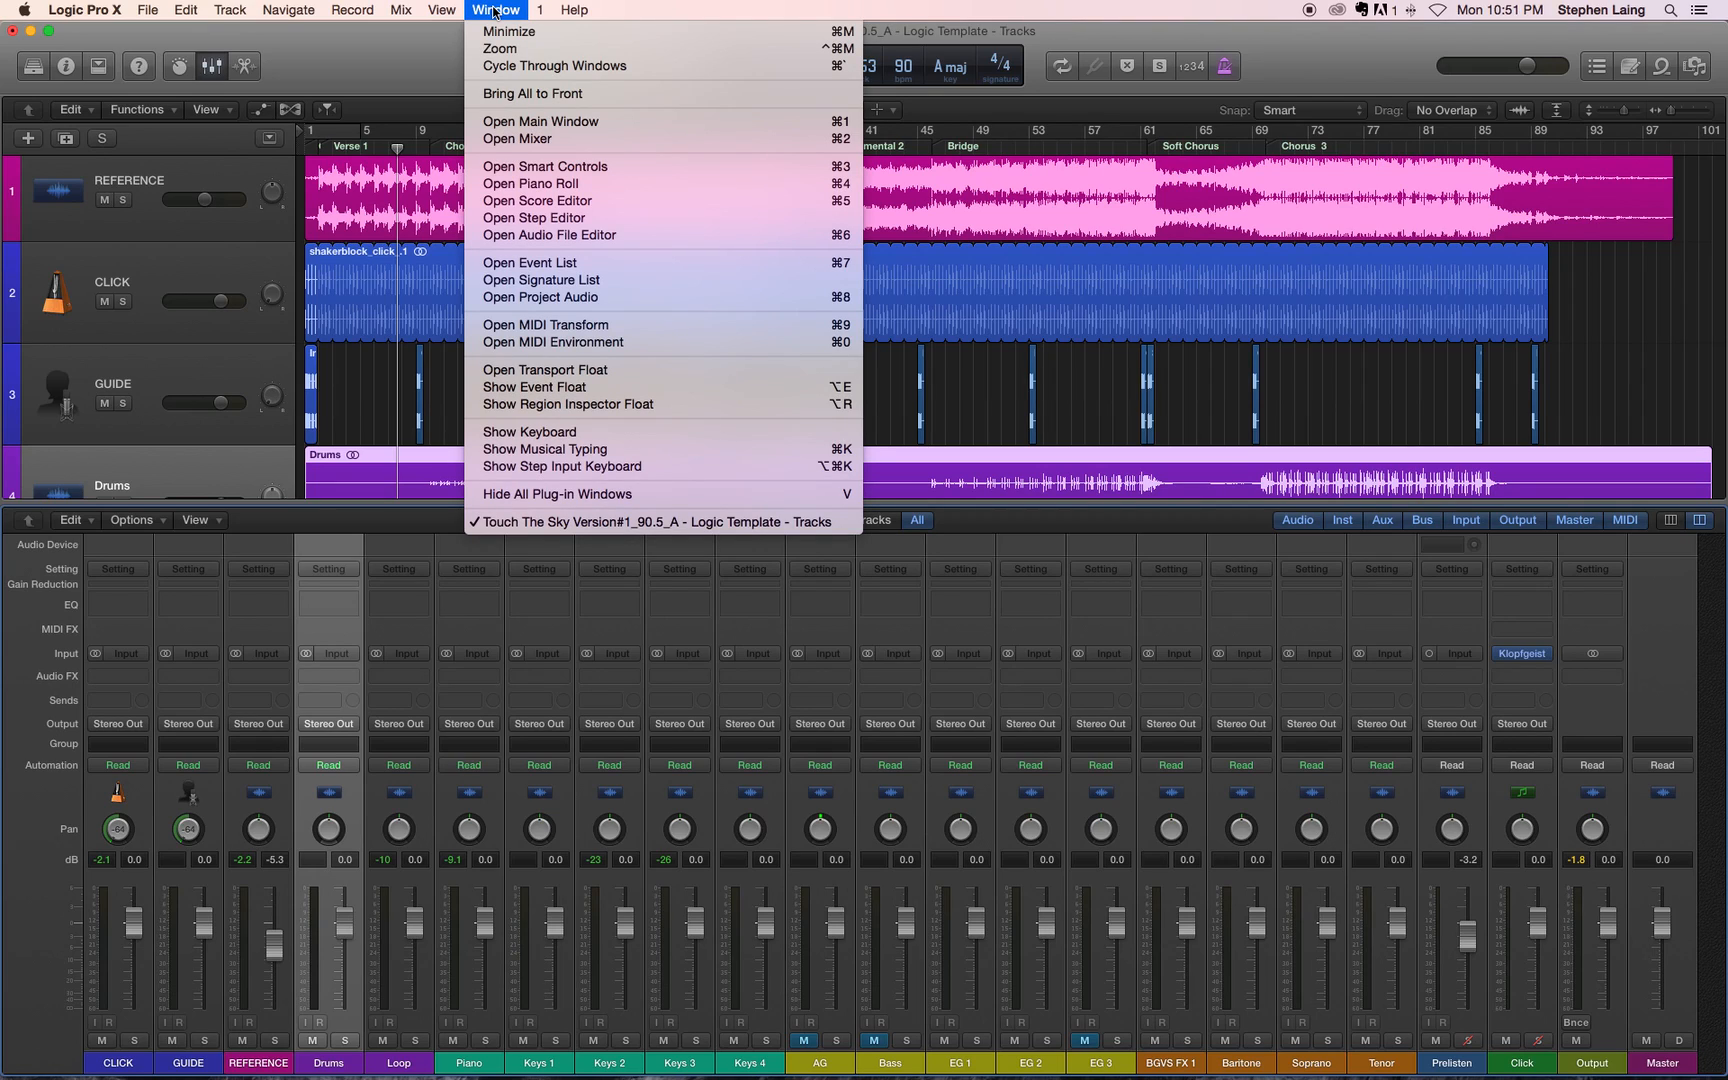
{"action": "mouse_move", "coordinate": [447, 12]}
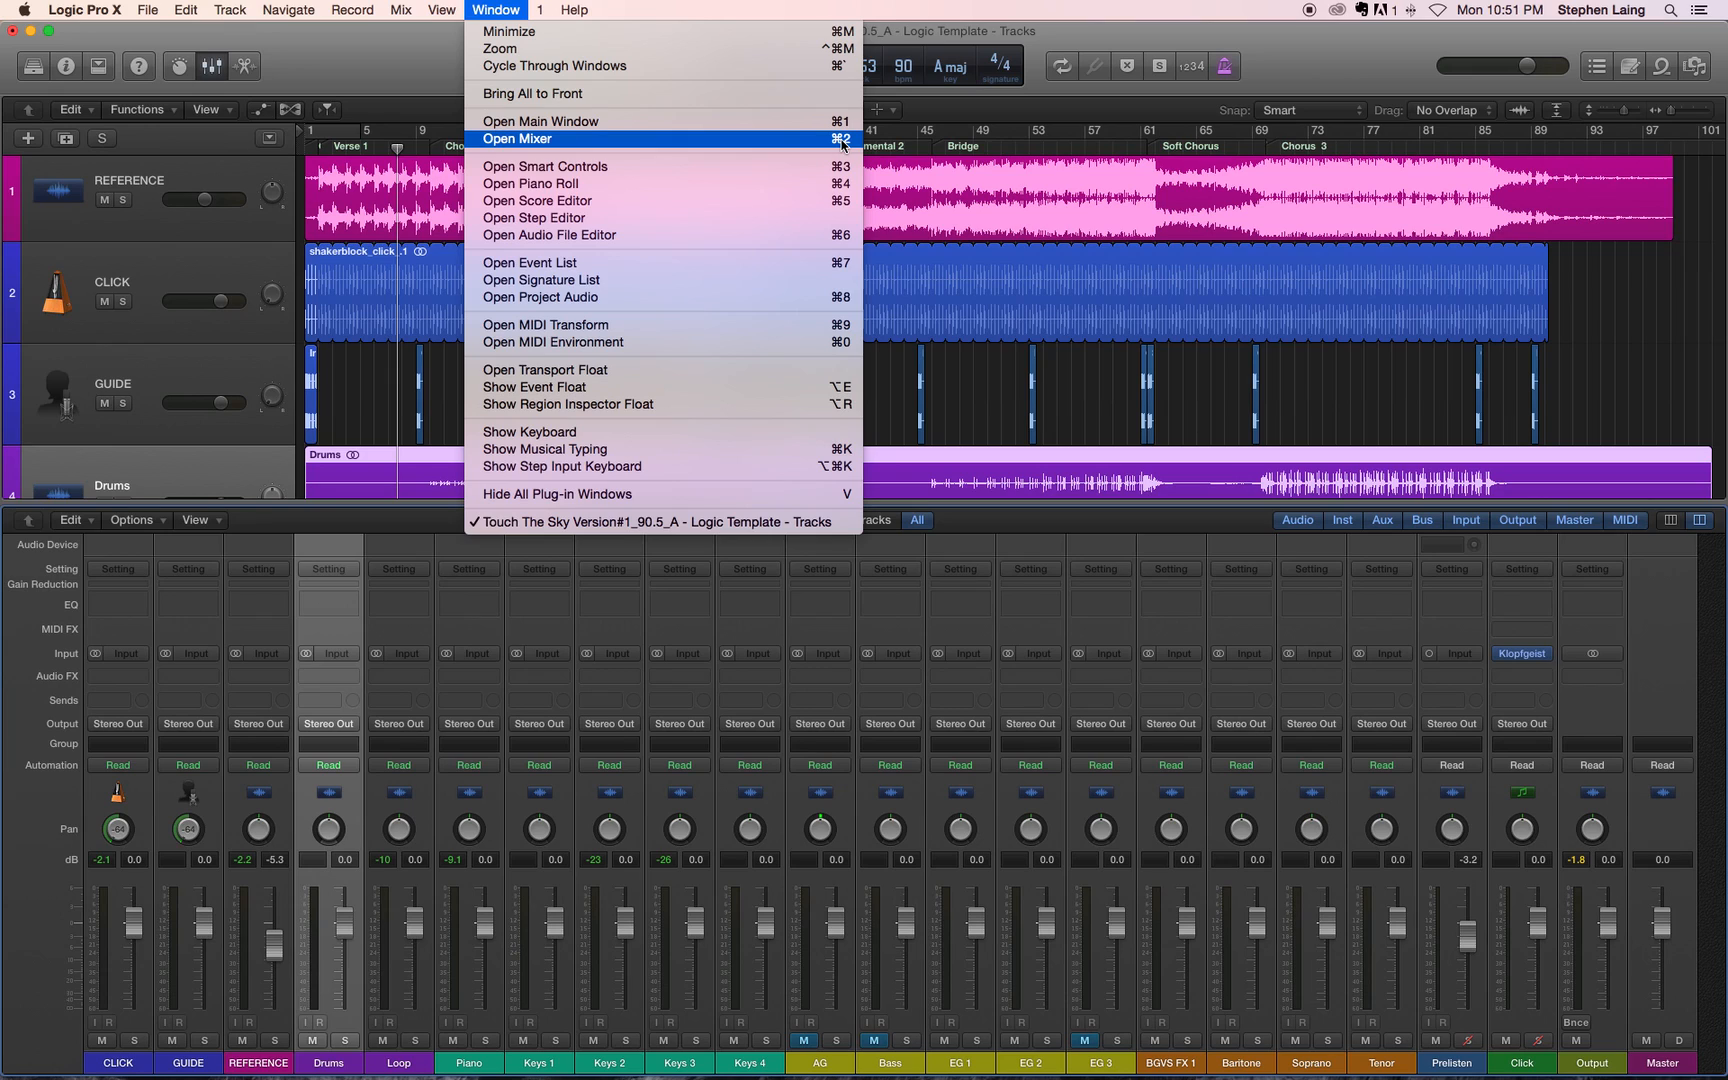
{"action": "left_click", "coordinate": [555, 140]}
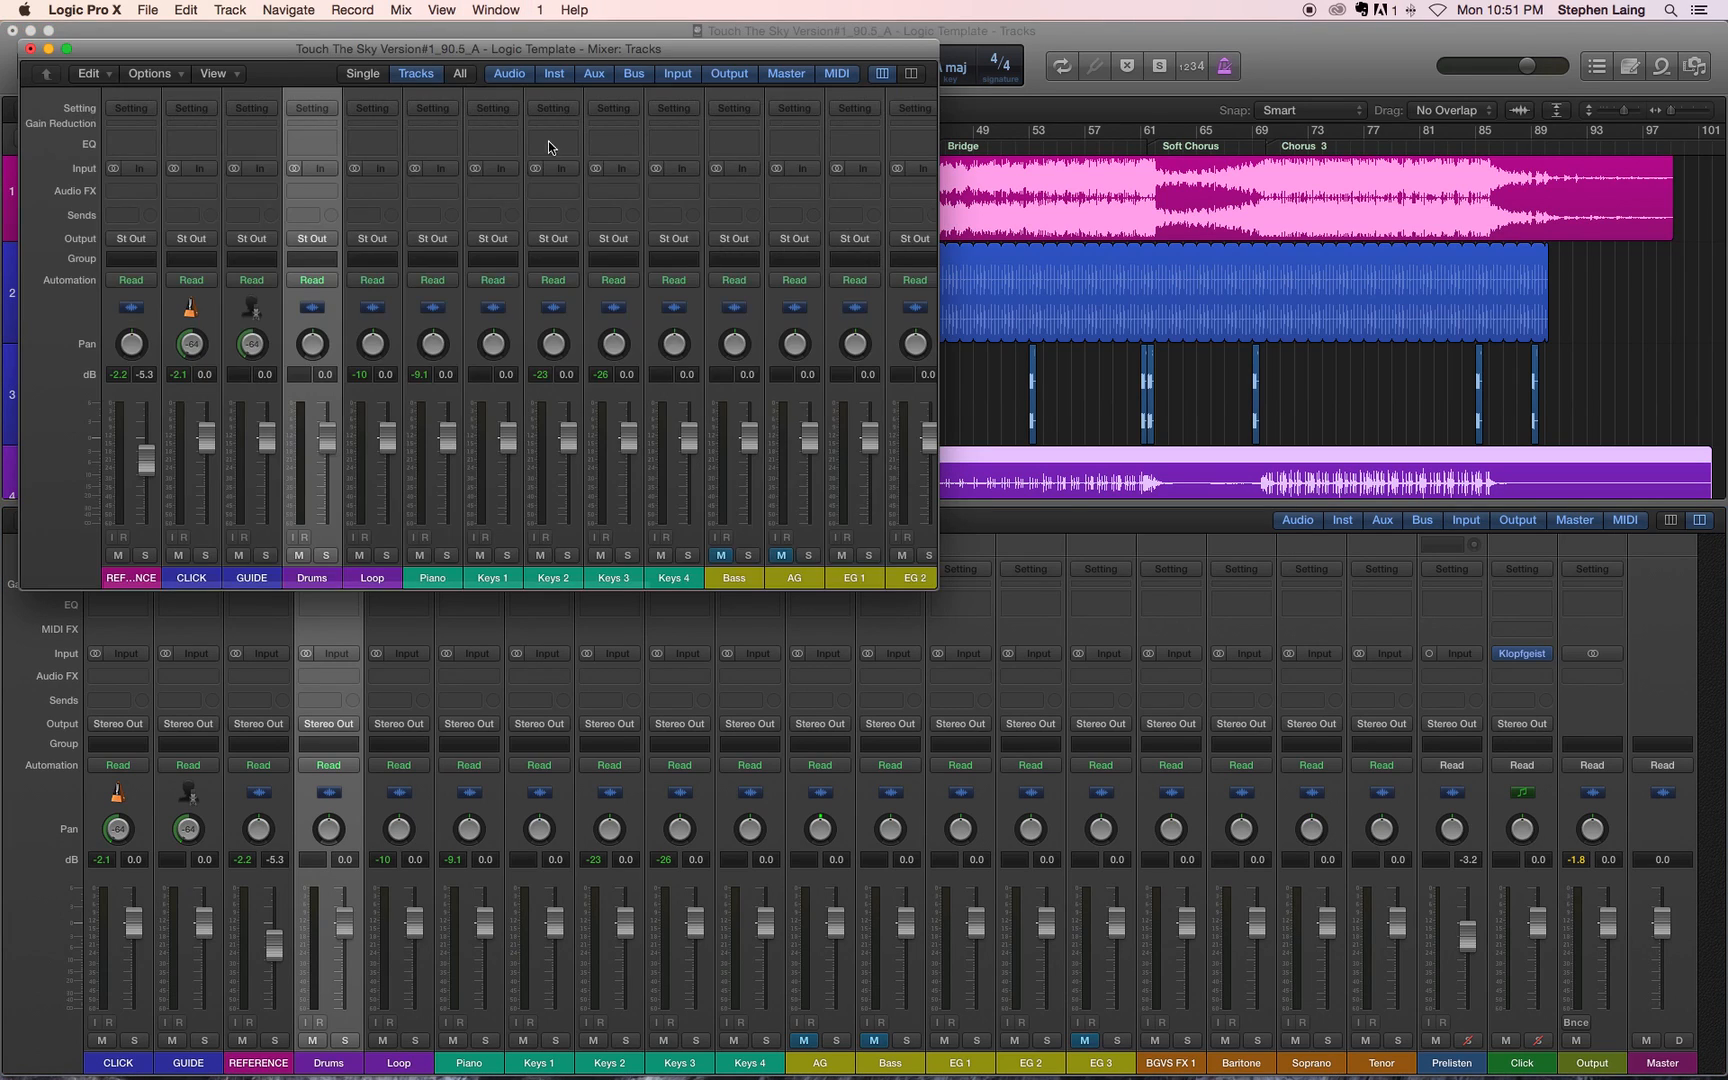
{"action": "left_click_drag", "start_coordinate": [418, 50], "coordinate": [919, 119]}
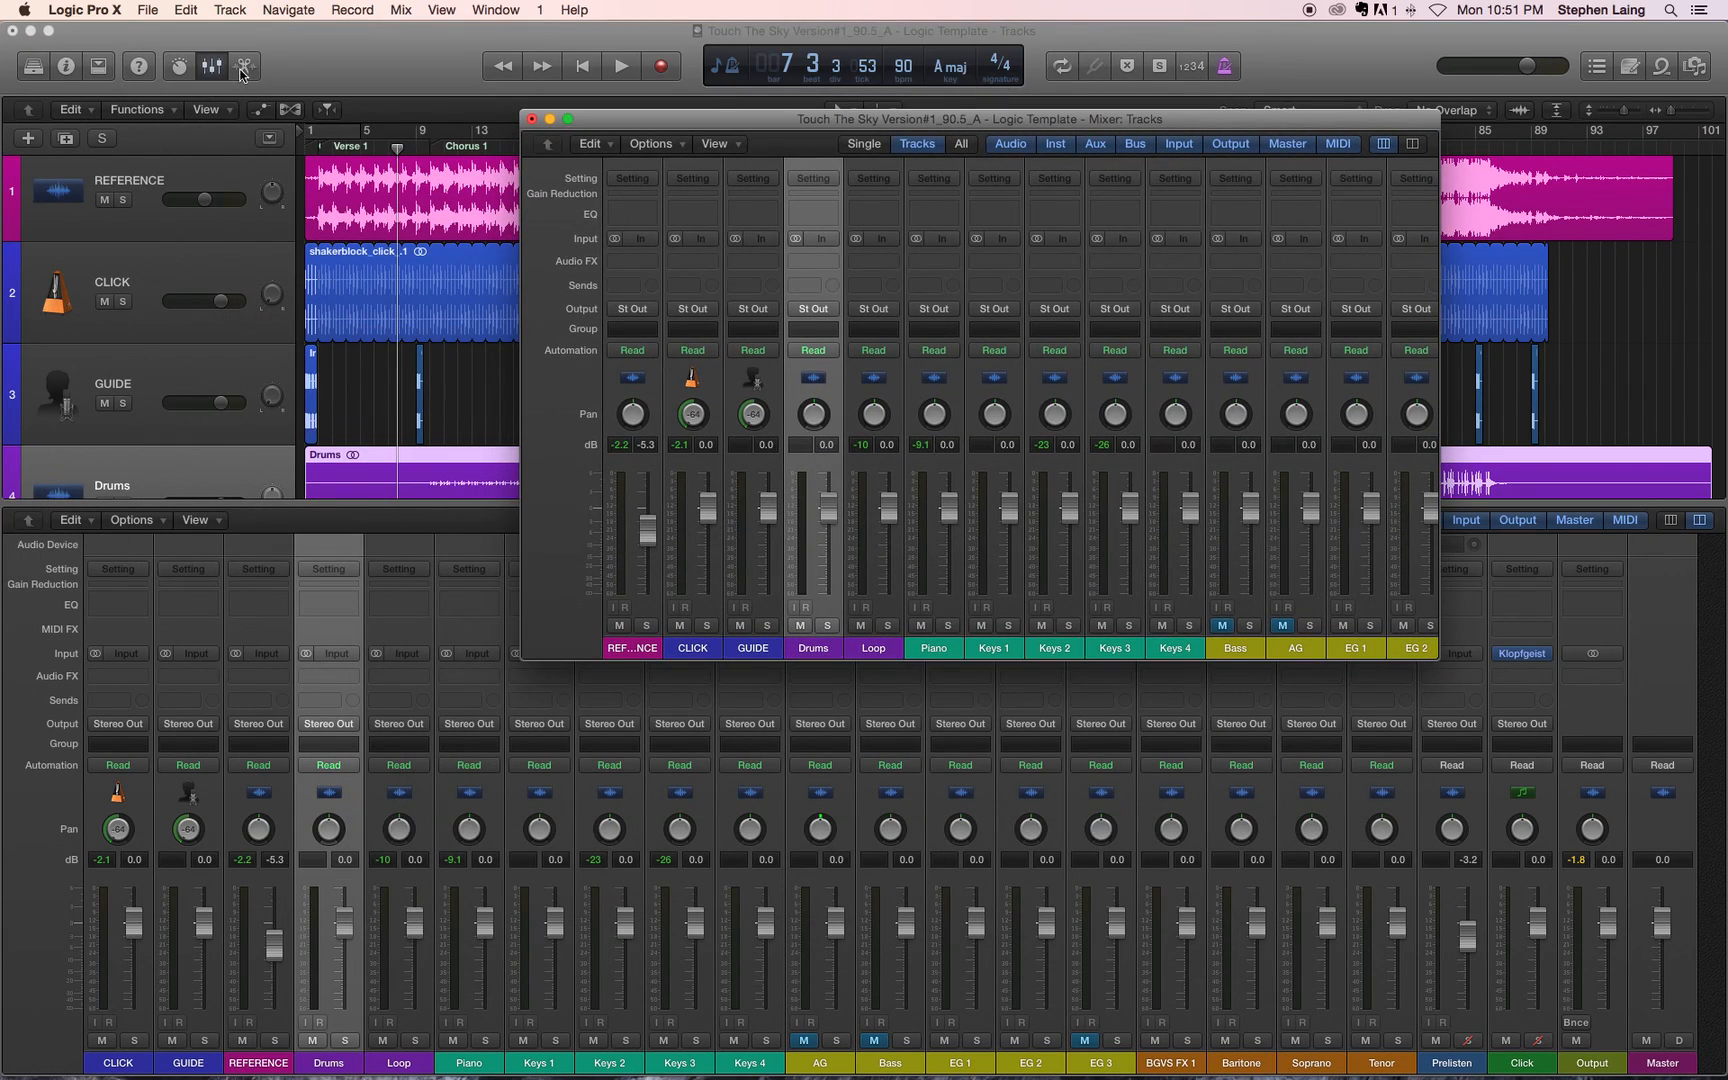
{"action": "left_click", "coordinate": [221, 66]}
{"action": "left_click", "coordinate": [216, 71]}
{"action": "key", "text": "ctrl+Up"}
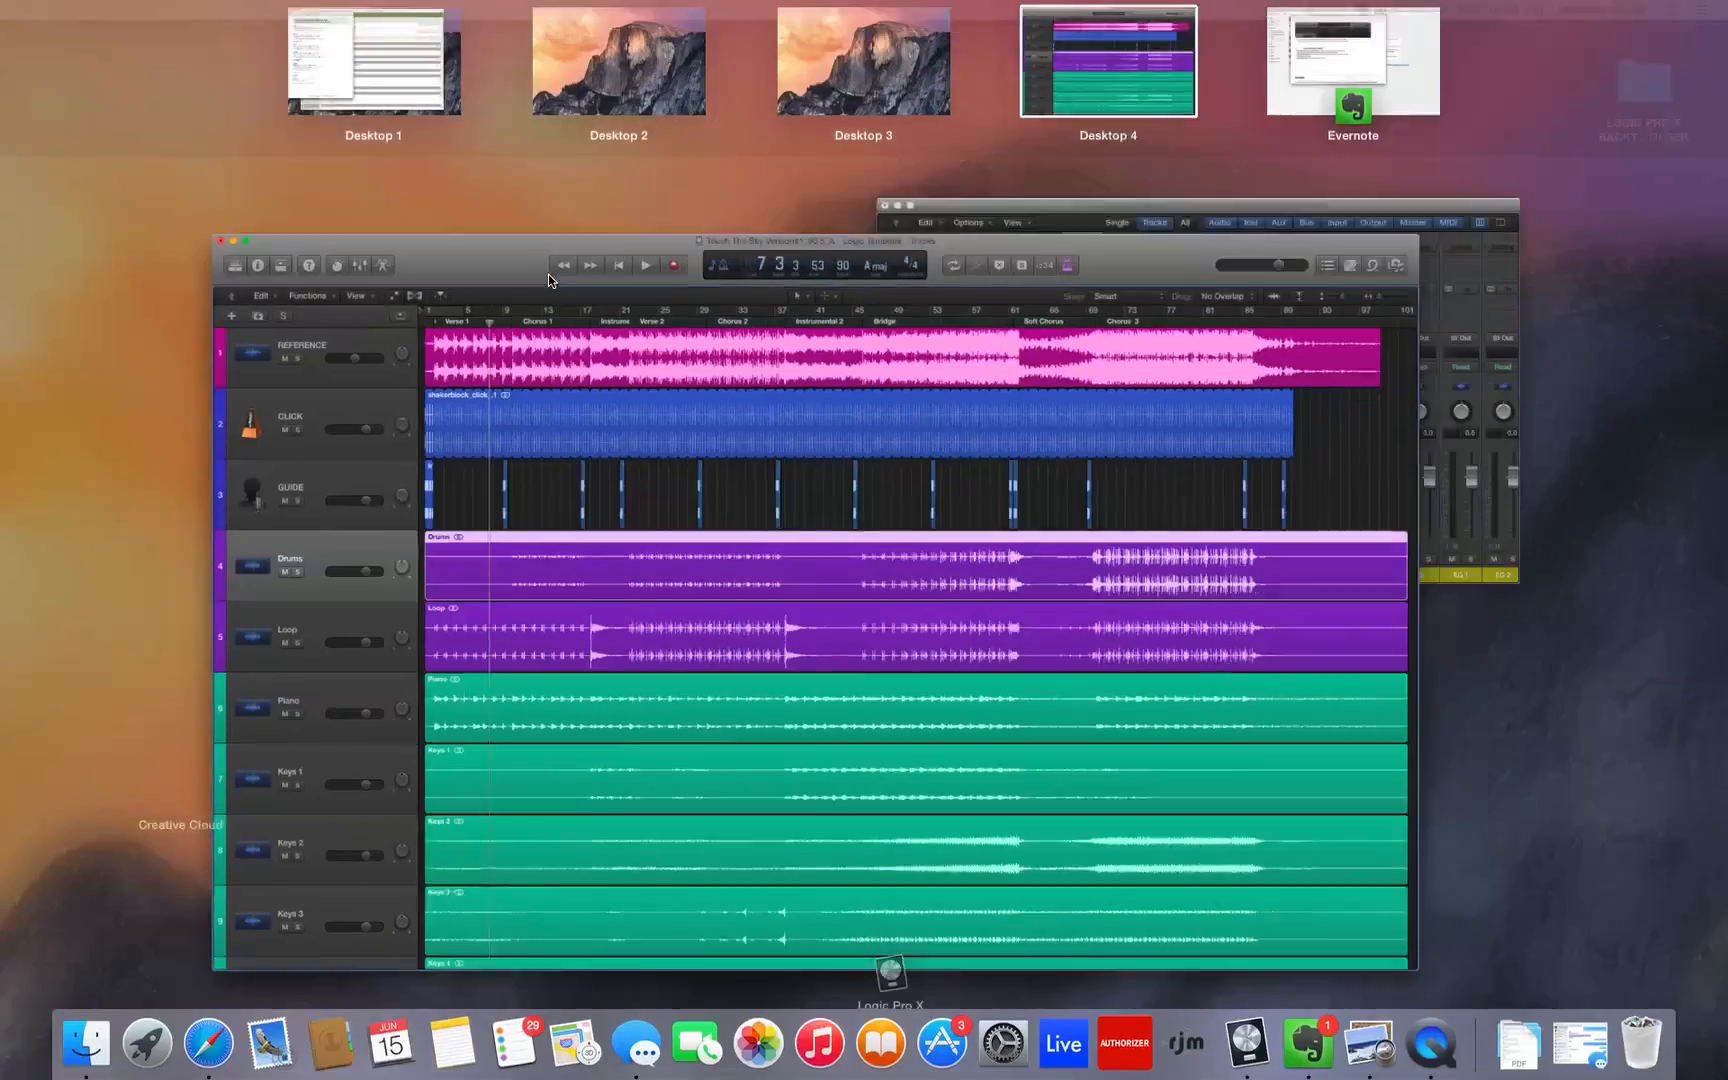
{"action": "left_click", "coordinate": [1245, 254]}
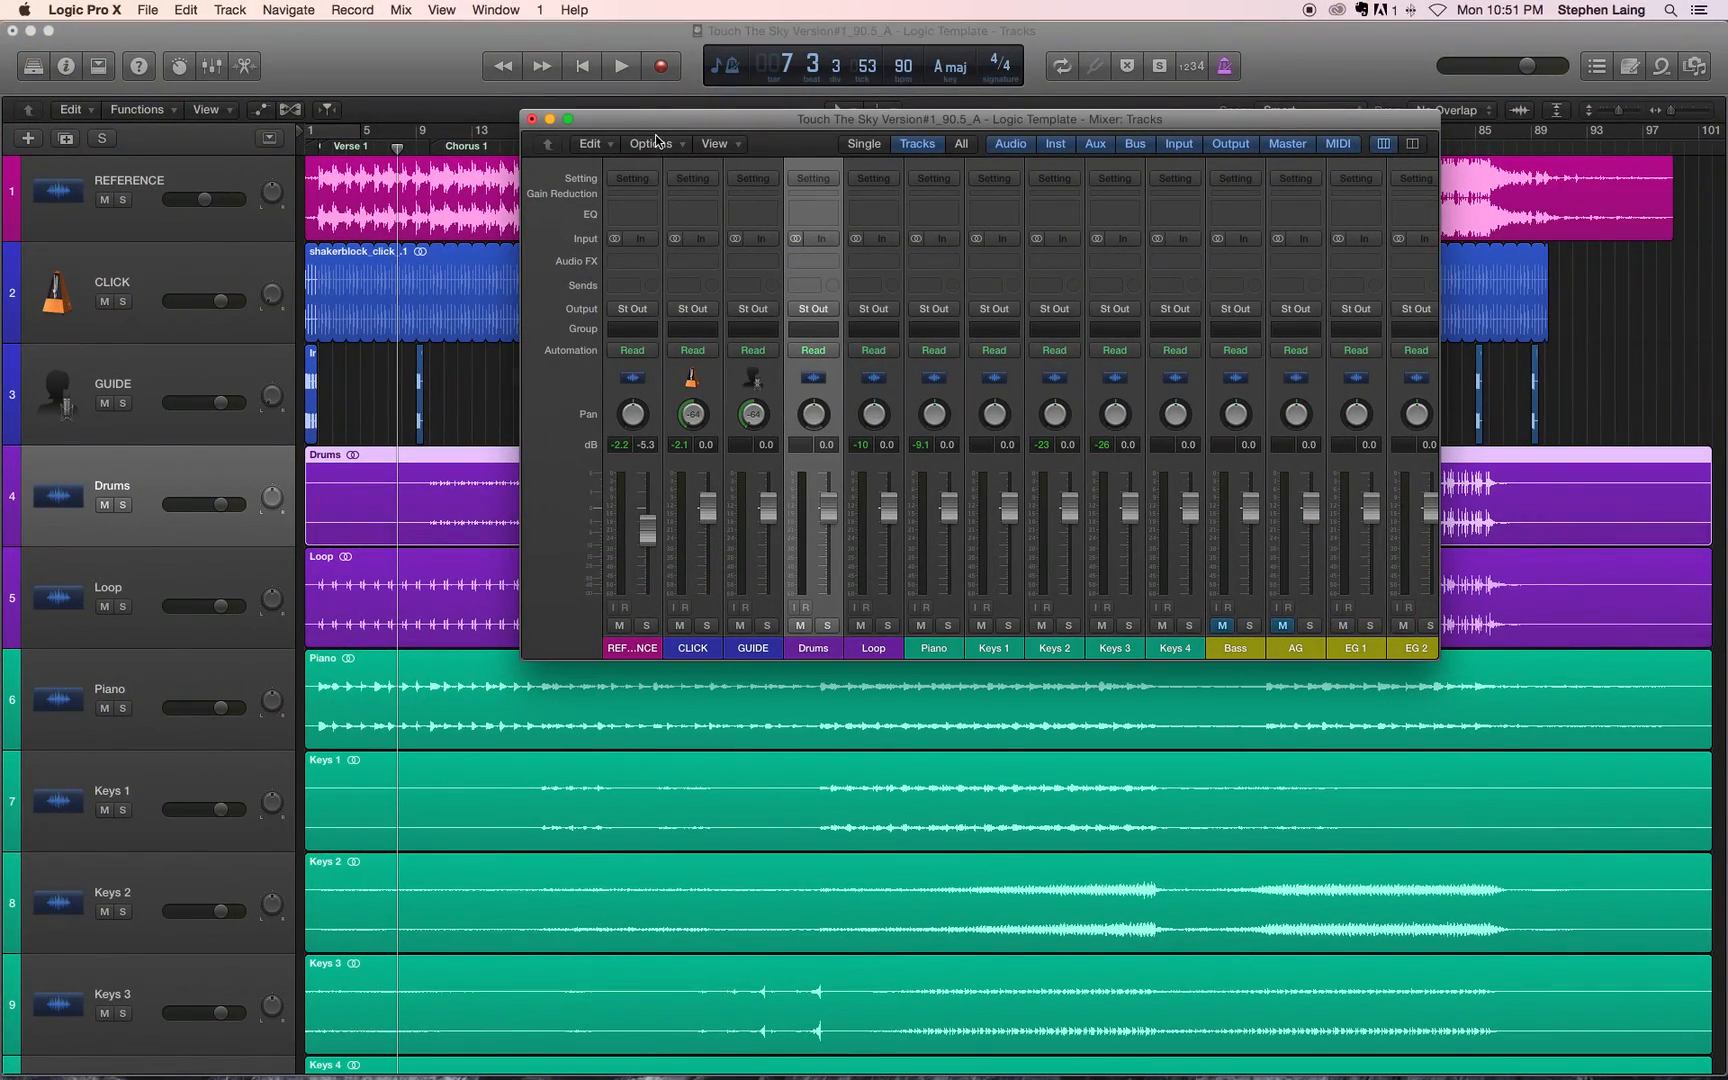
Step: Resize and reposition the Mixer window so that every channel strip from REFERENCE to Master fits
{"action": "left_click_drag", "start_coordinate": [657, 119], "coordinate": [514, 69]}
{"action": "left_click_drag", "start_coordinate": [1293, 610], "coordinate": [1599, 873]}
{"action": "left_click_drag", "start_coordinate": [835, 70], "coordinate": [565, 42]}
{"action": "scroll", "coordinate": [963, 651], "scroll_direction": "right", "scroll_amount": 3}
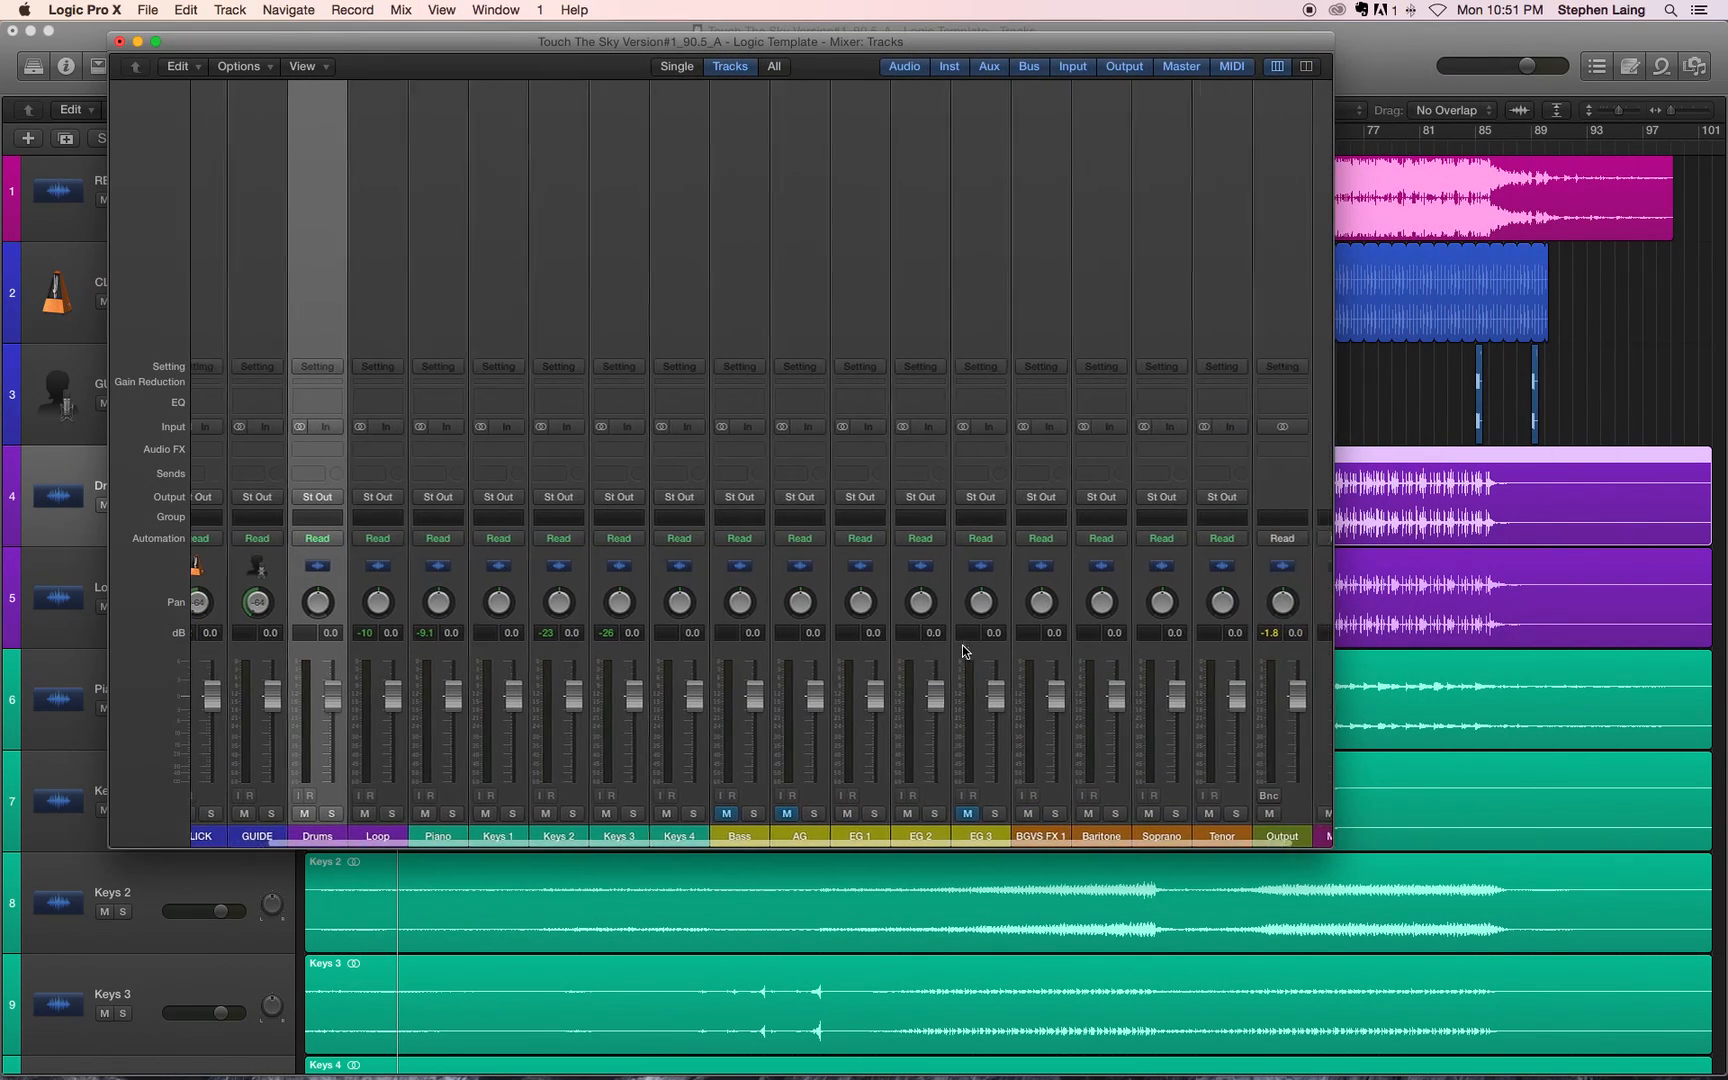
{"action": "left_click_drag", "start_coordinate": [1459, 864], "coordinate": [1498, 652]}
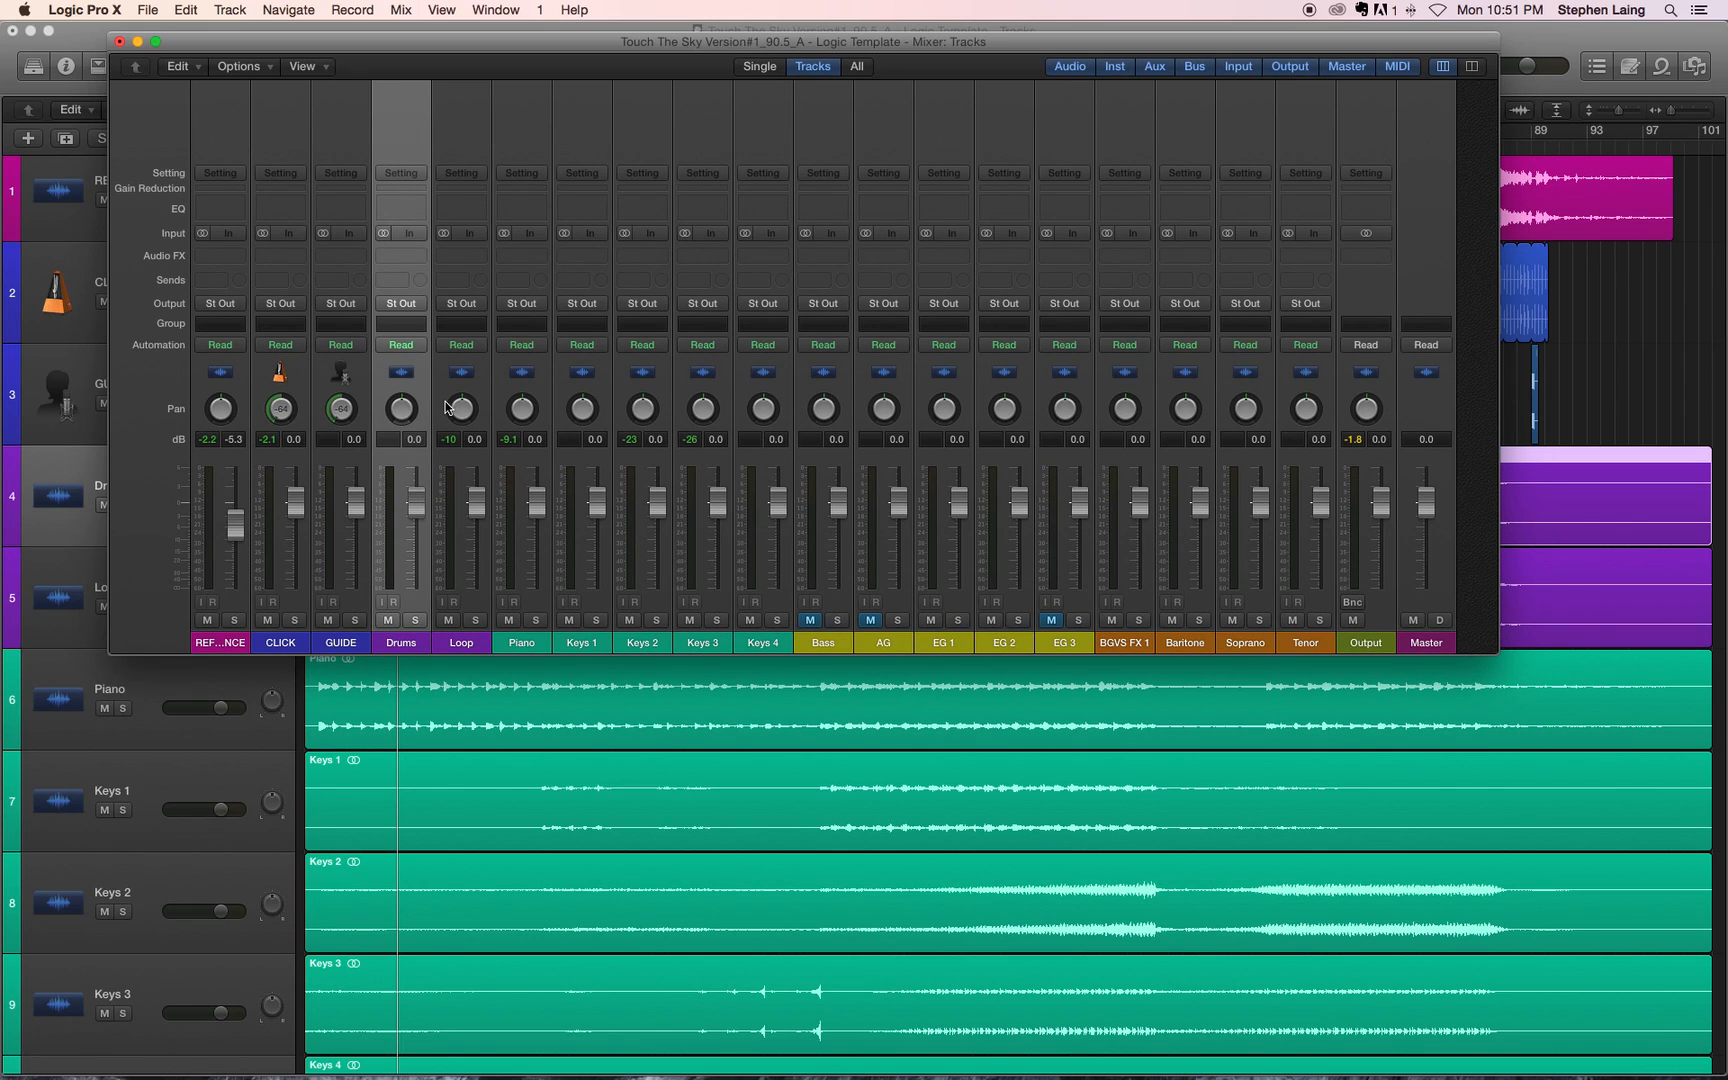
{"action": "left_click_drag", "start_coordinate": [570, 67], "coordinate": [651, 270]}
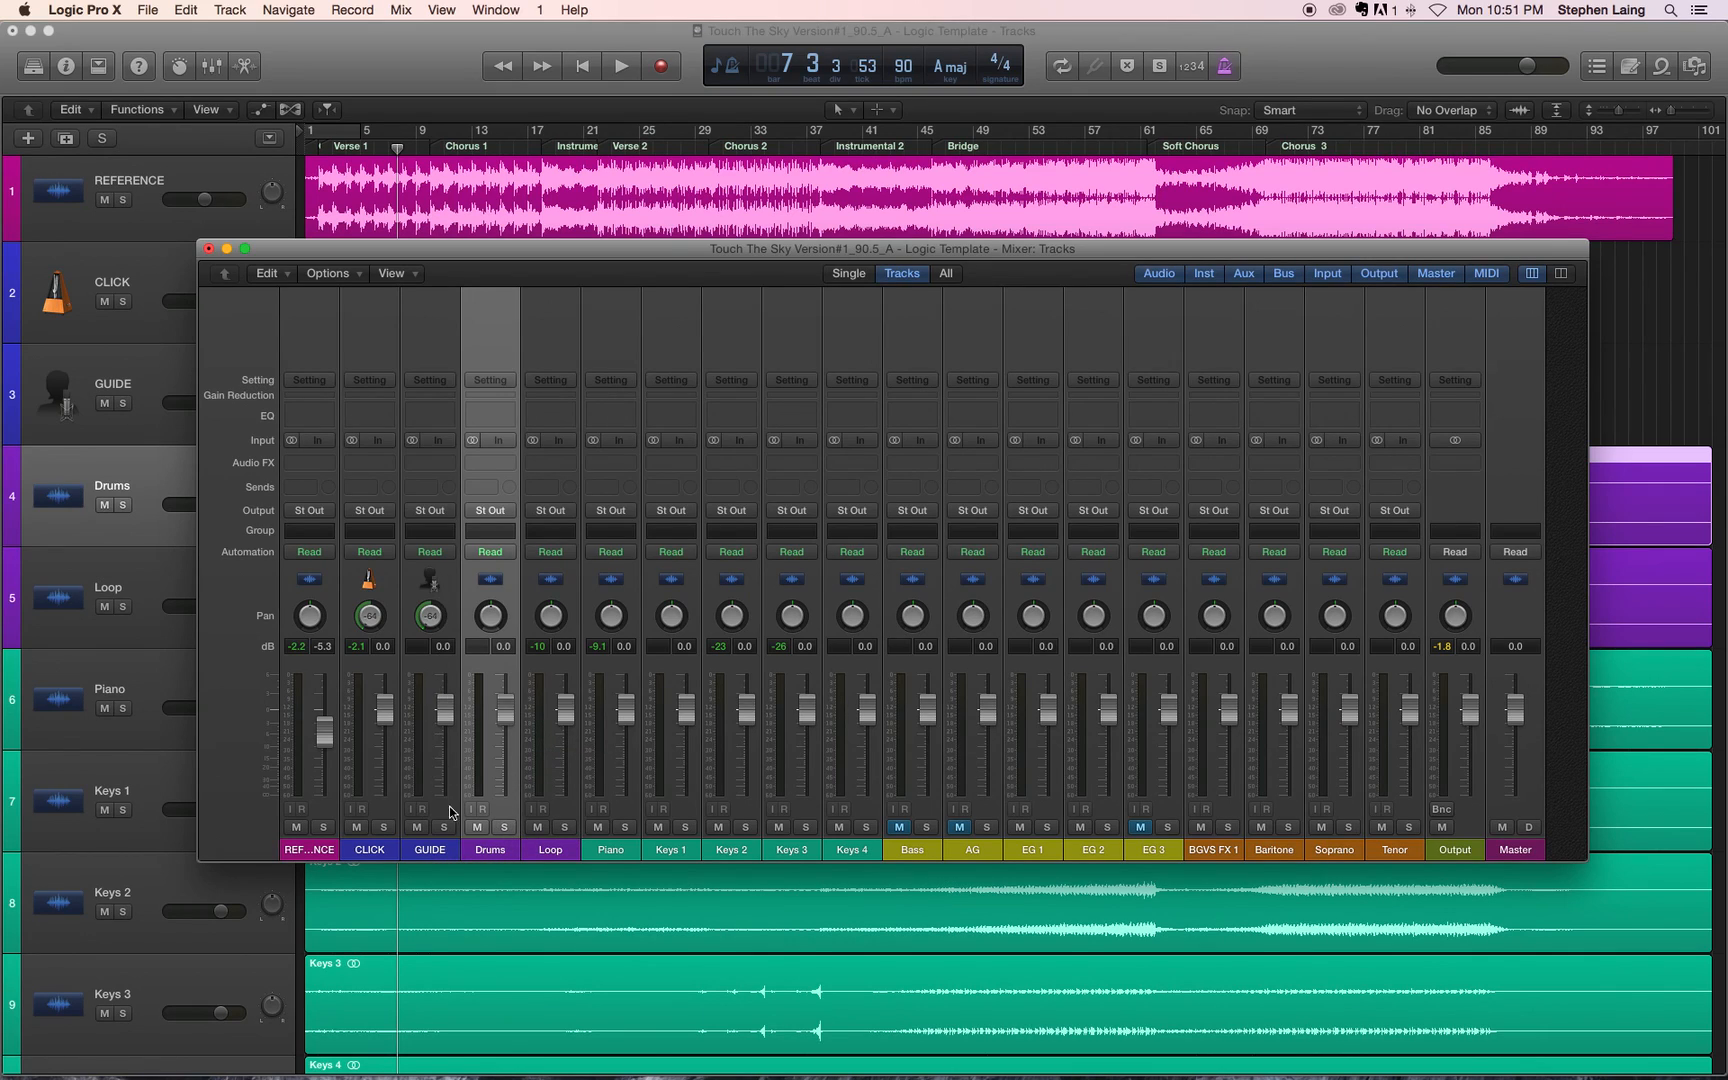
Step: Mute the GUIDE, CLICK and REFERENCE channels, and reset the mixer's peak level readings
{"action": "left_click", "coordinate": [417, 827]}
{"action": "left_click", "coordinate": [357, 827]}
{"action": "left_click", "coordinate": [296, 827]}
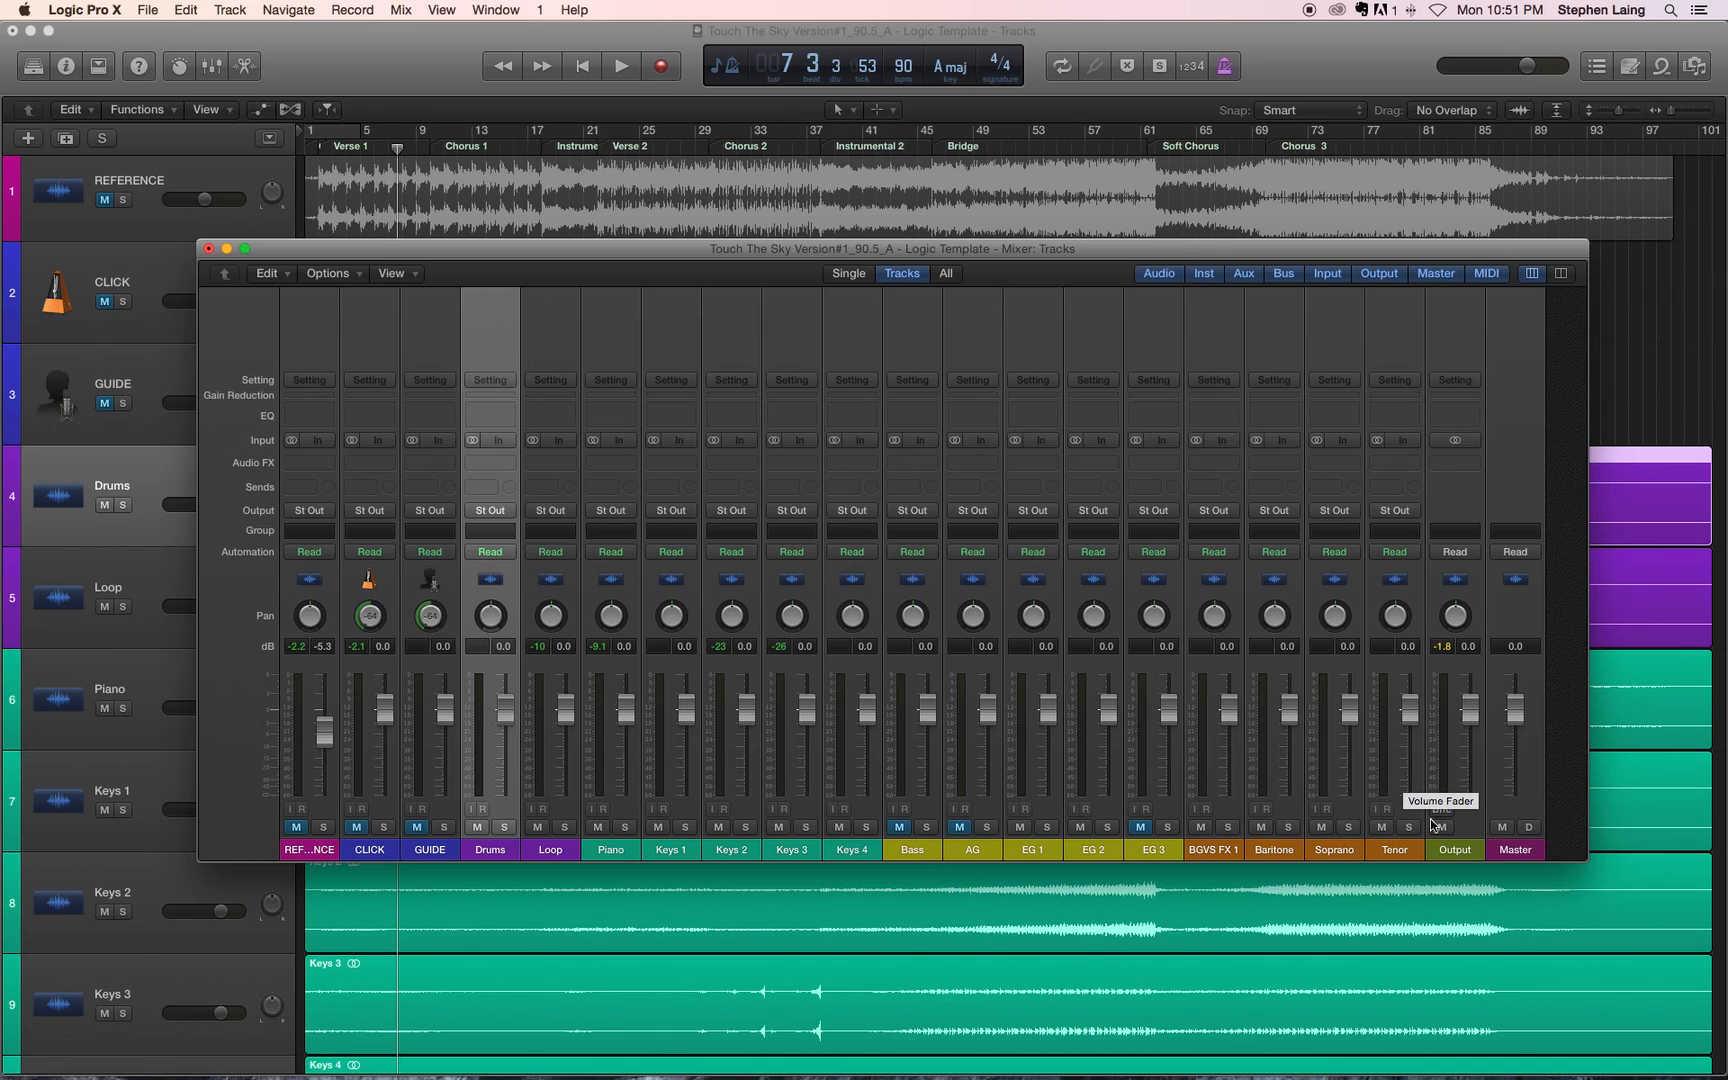
{"action": "left_click", "coordinate": [1440, 650]}
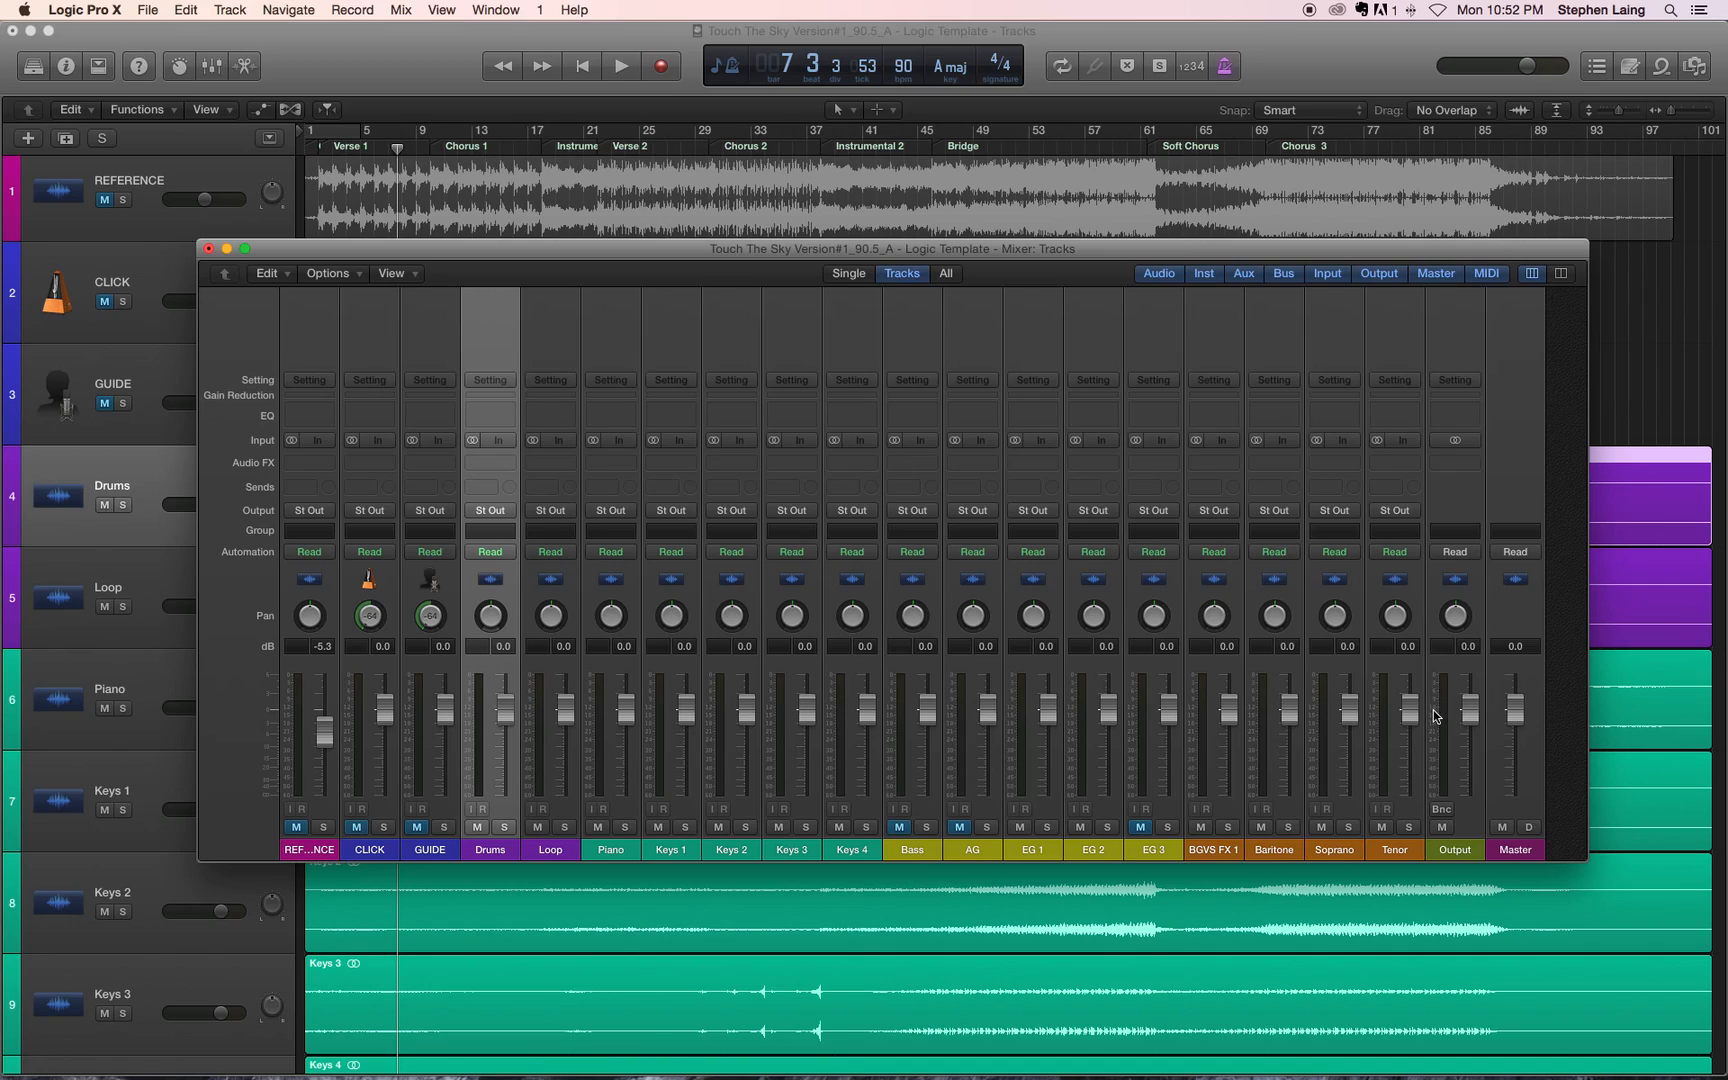
{"action": "left_click", "coordinate": [1436, 715]}
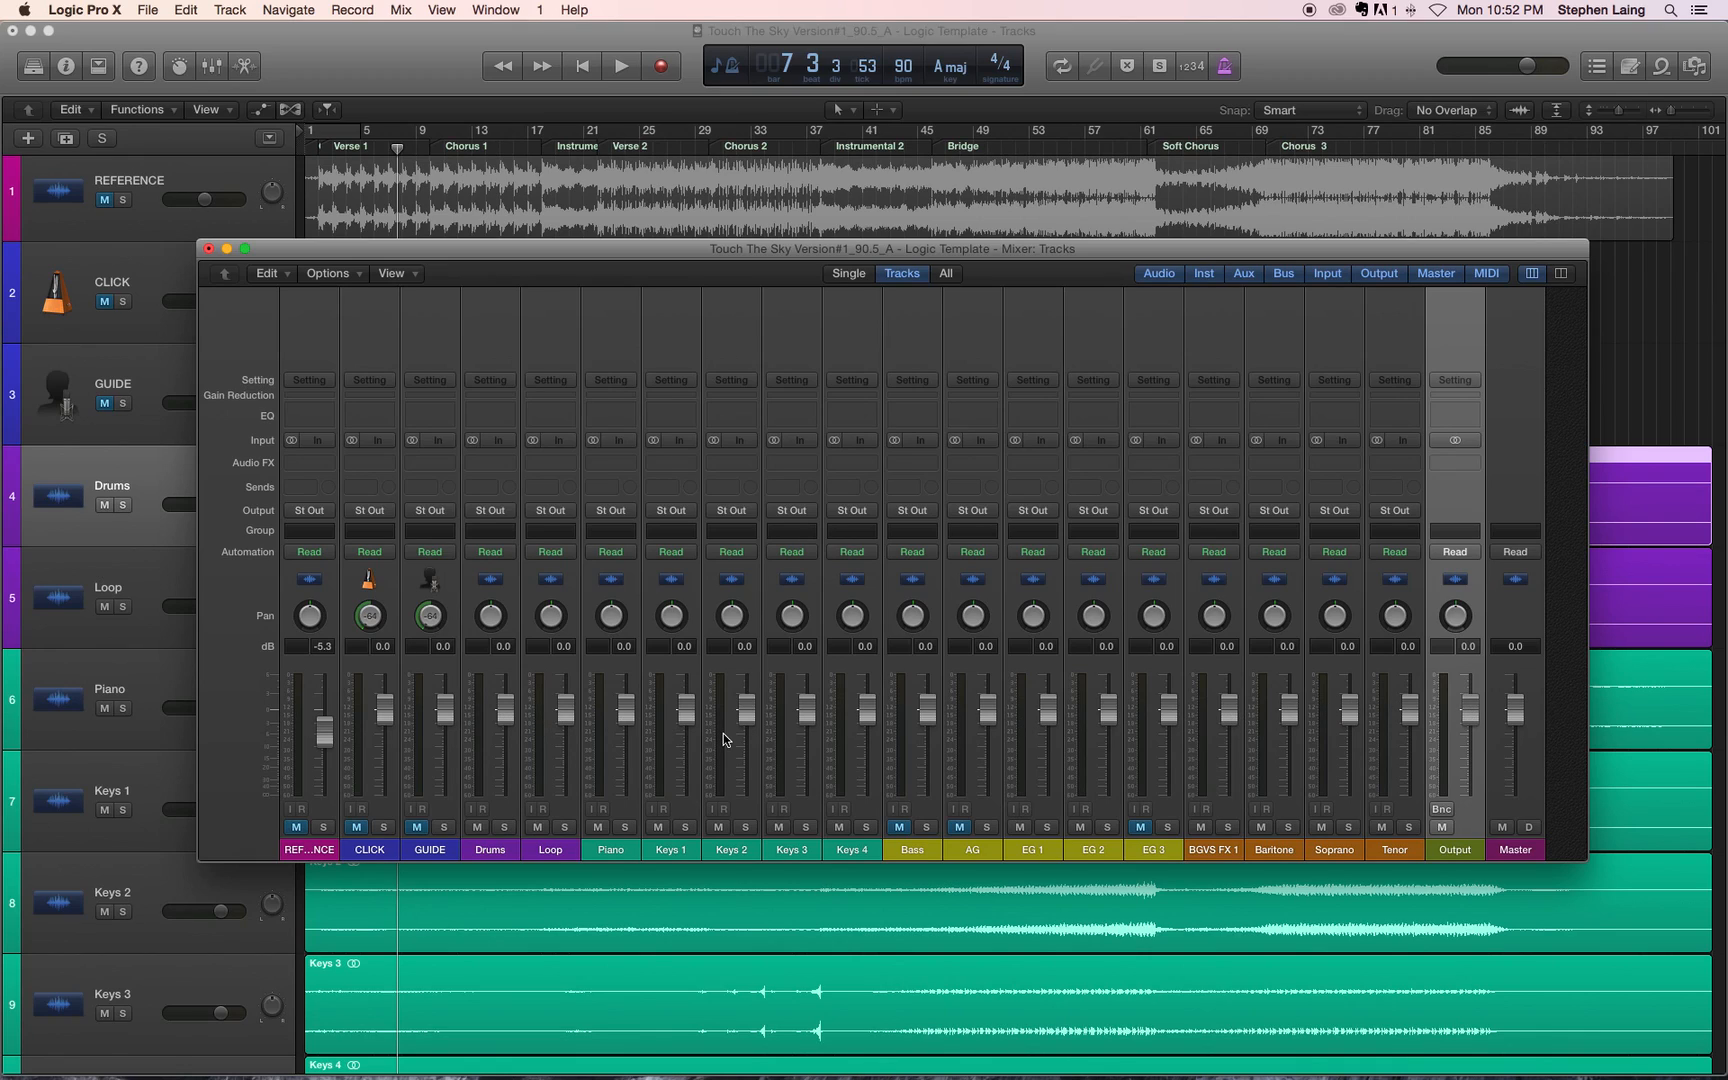
Step: Play the song and pan the Drums, Loop, Piano and Keys 1 channels fully right to +63
{"action": "key", "text": "space"}
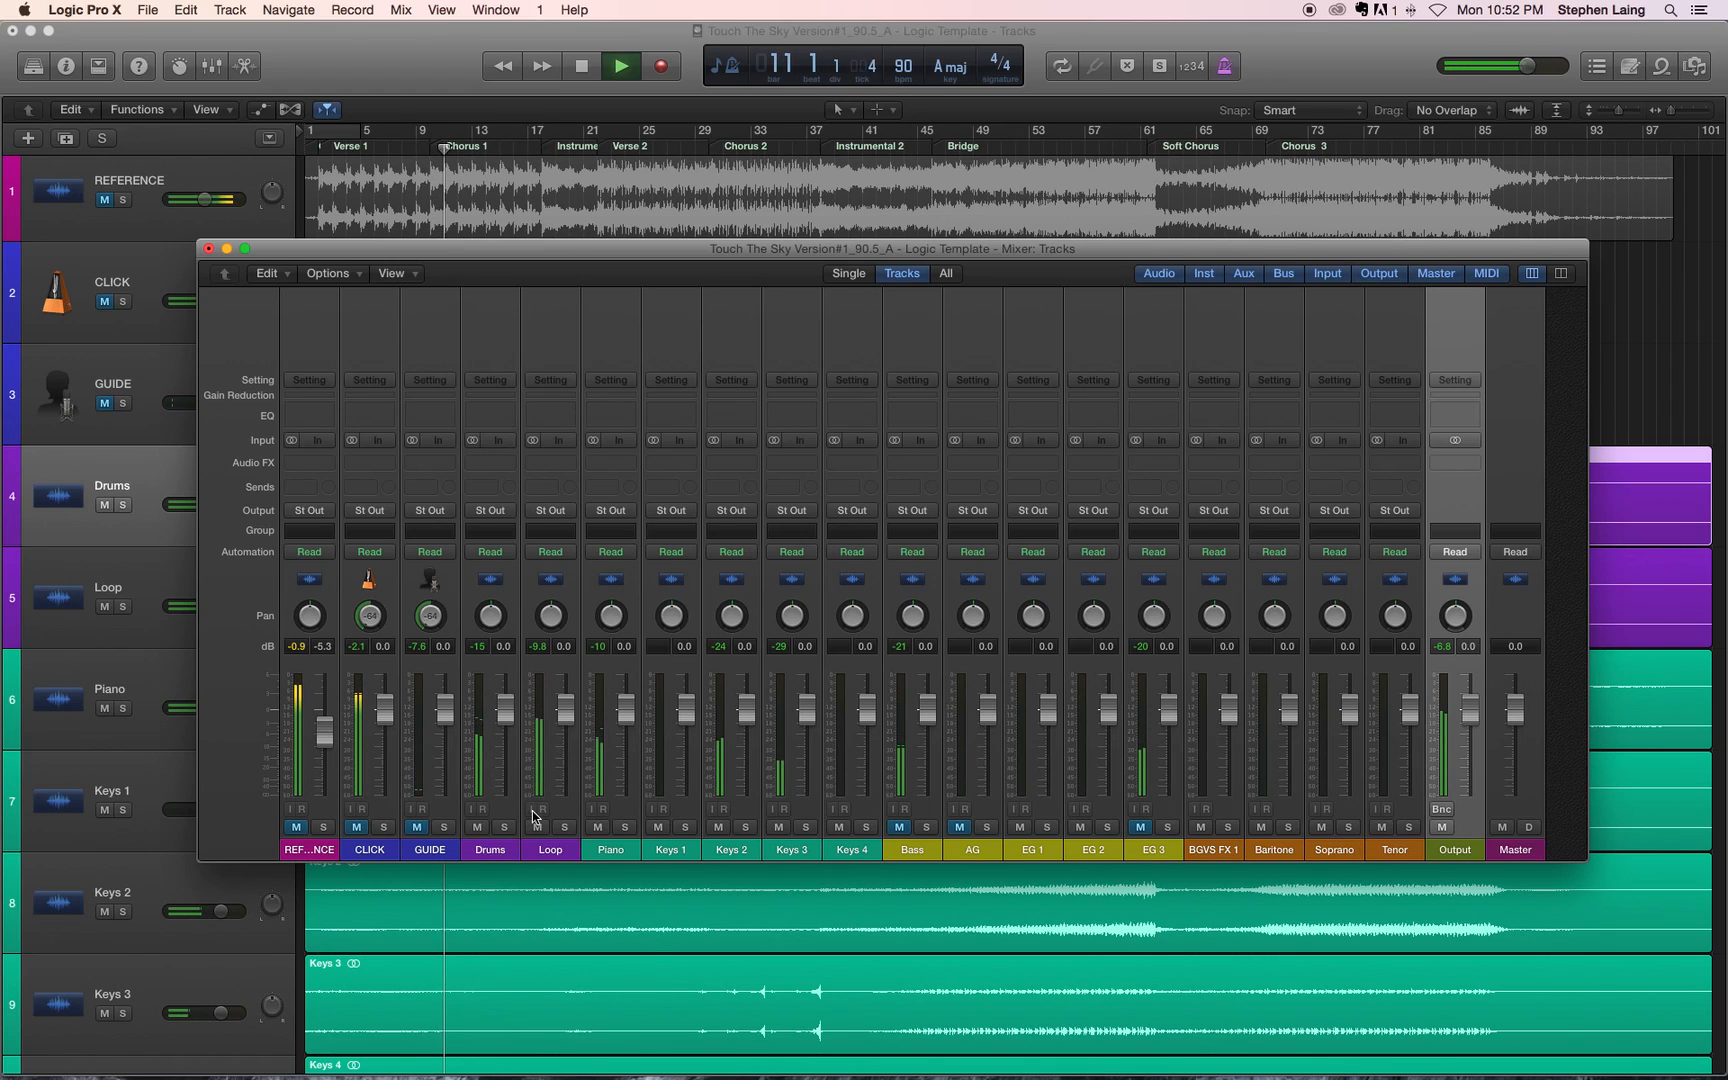
{"action": "left_click_drag", "start_coordinate": [494, 632], "coordinate": [530, 460]}
{"action": "left_click_drag", "start_coordinate": [544, 630], "coordinate": [551, 421]}
{"action": "left_click_drag", "start_coordinate": [607, 622], "coordinate": [607, 535]}
{"action": "left_click_drag", "start_coordinate": [672, 616], "coordinate": [694, 482]}
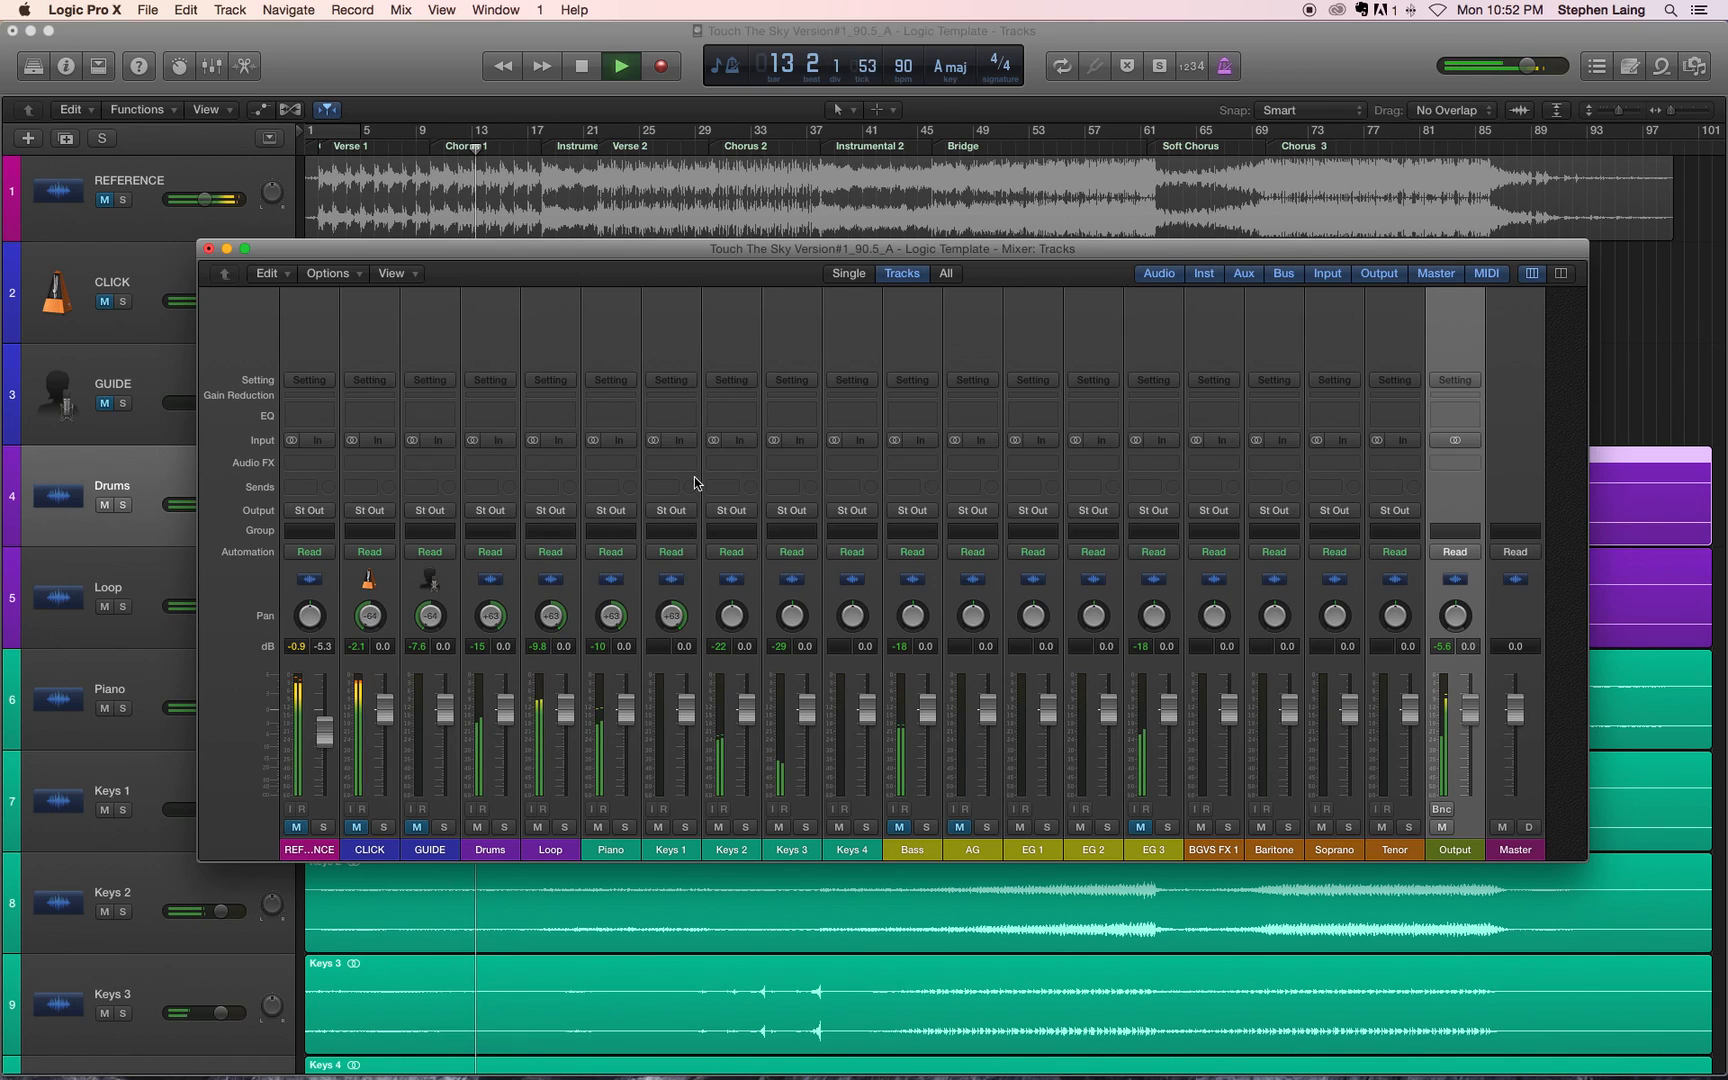
Step: Pan the Keys 2 through Tenor channels together to +63, and stop playback in bar 20 after resetting the peak readings
{"action": "left_click", "coordinate": [748, 598]}
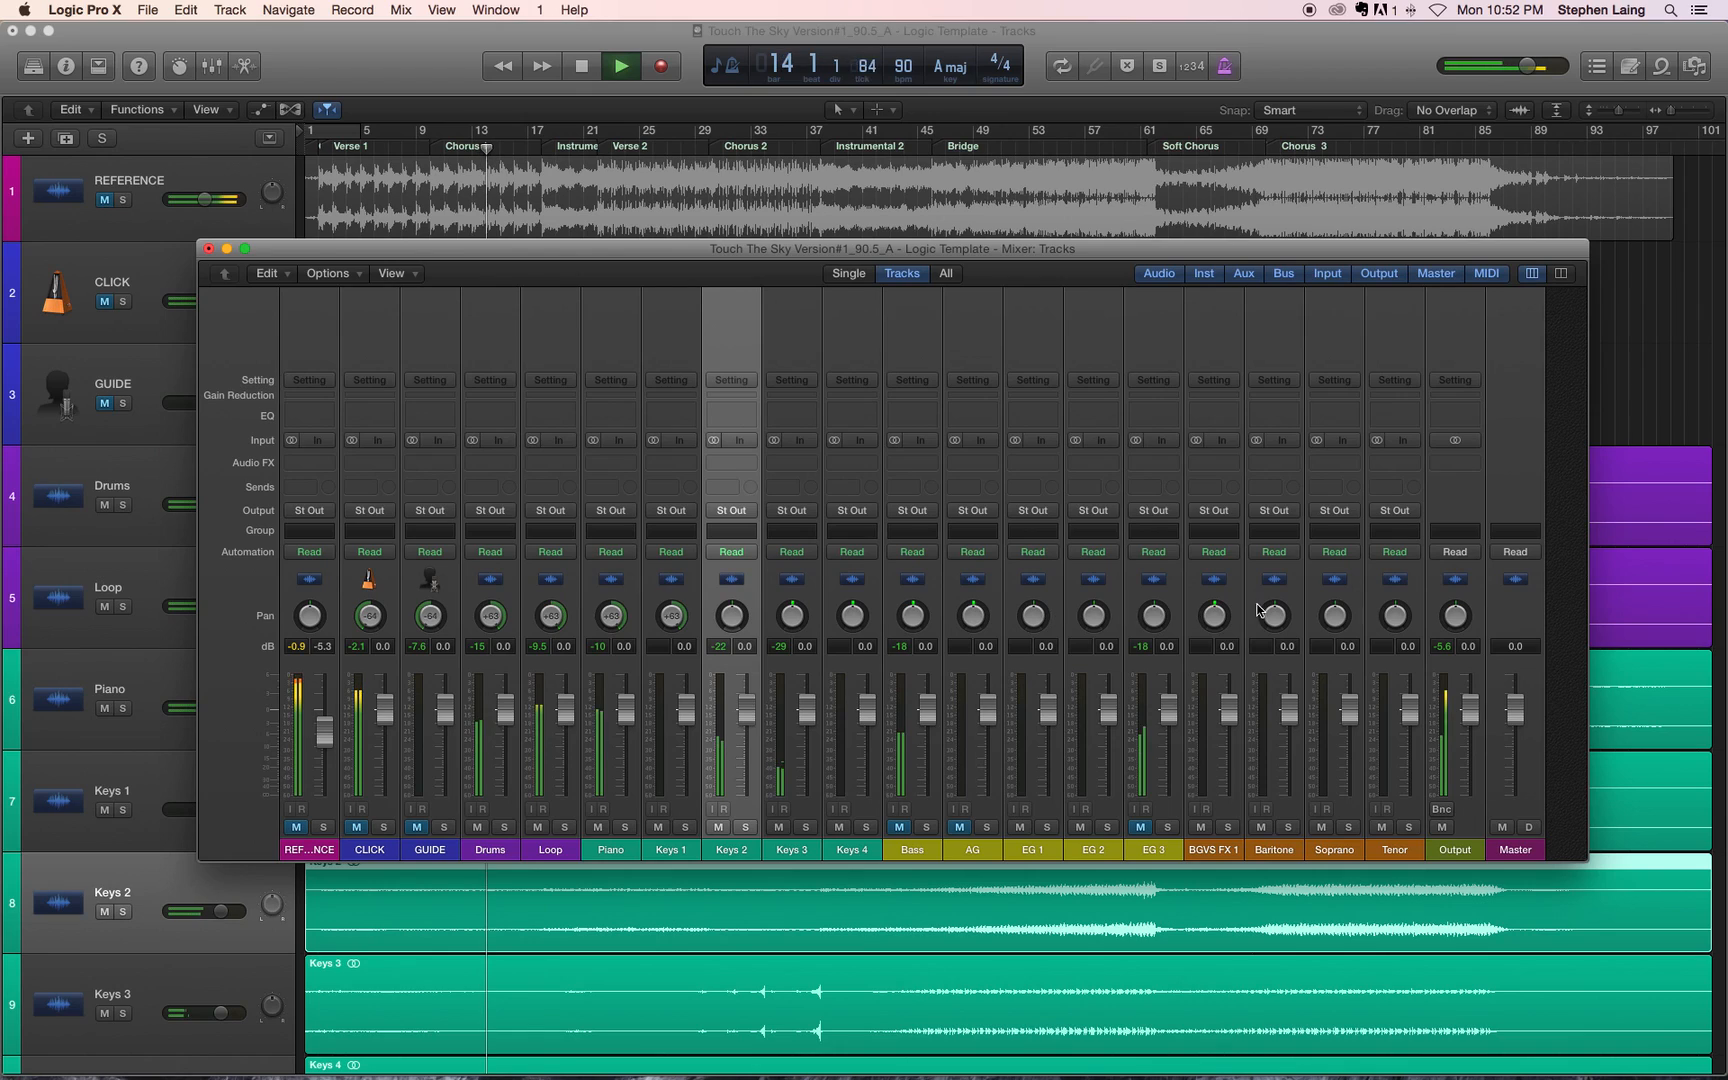
{"action": "left_click", "coordinate": [1411, 620], "text": "shift"}
{"action": "left_click_drag", "start_coordinate": [1397, 616], "coordinate": [1398, 394]}
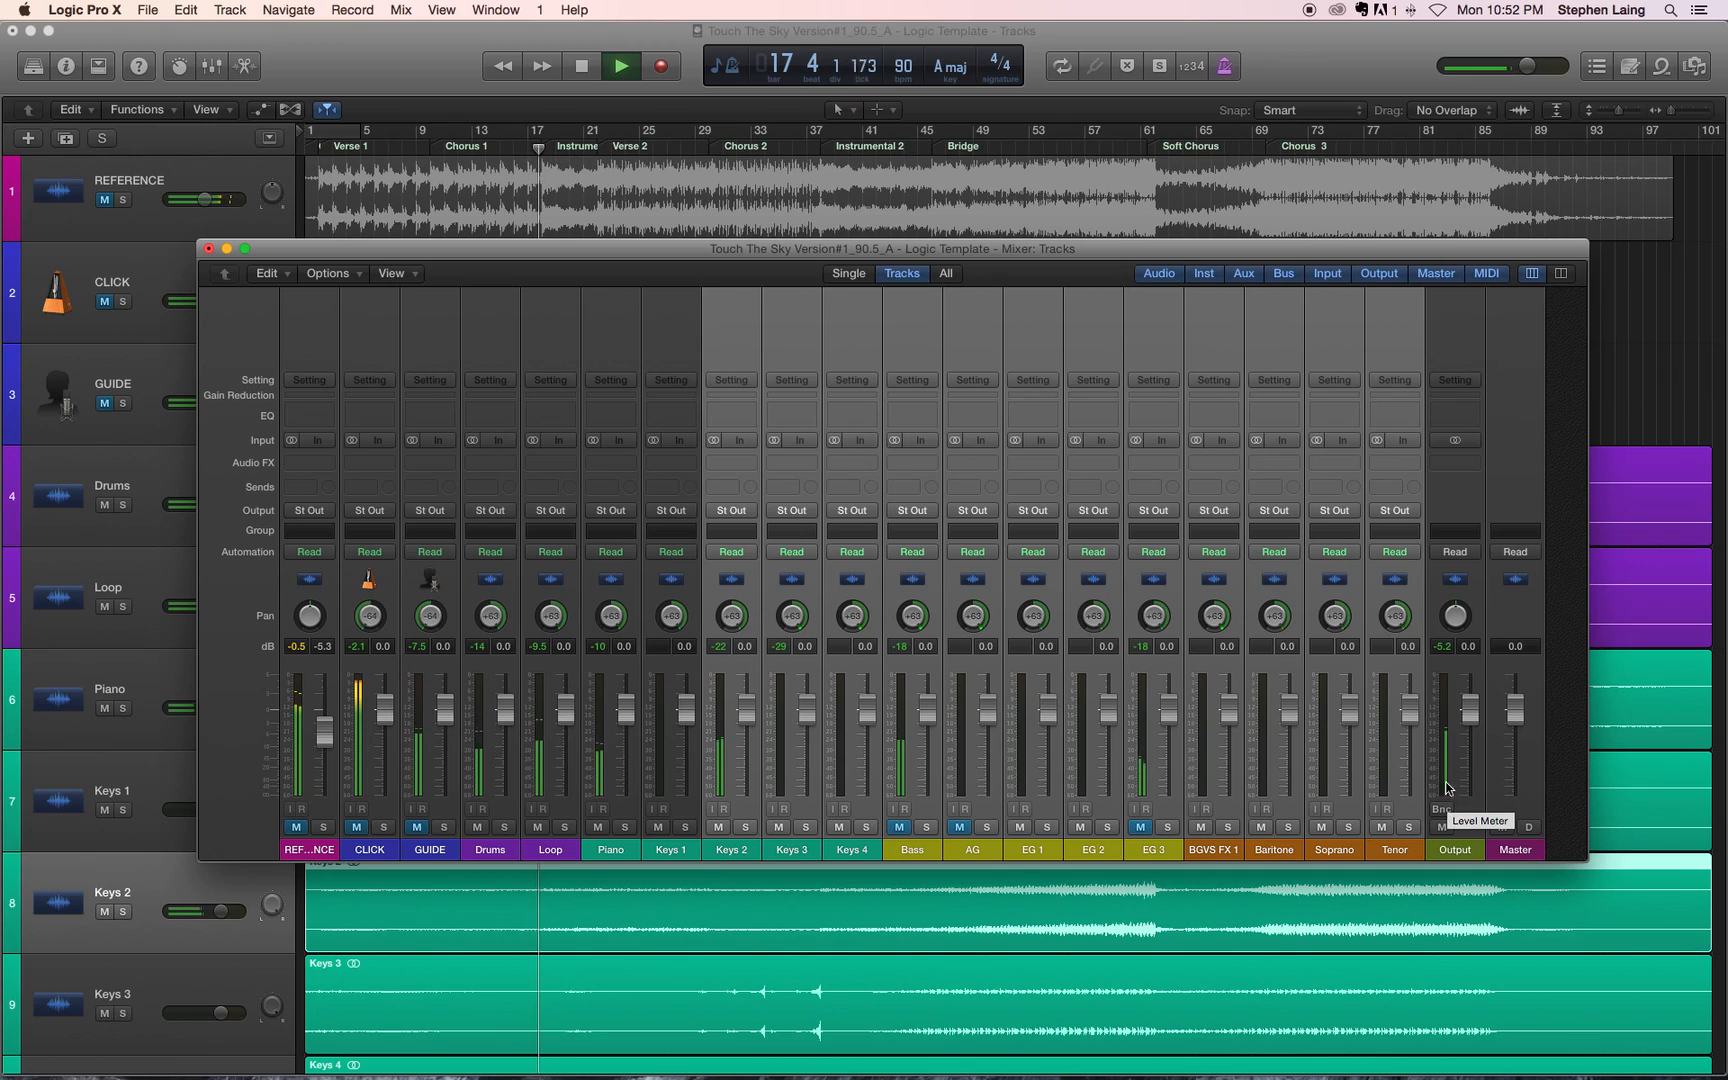
{"action": "left_click", "coordinate": [1441, 648]}
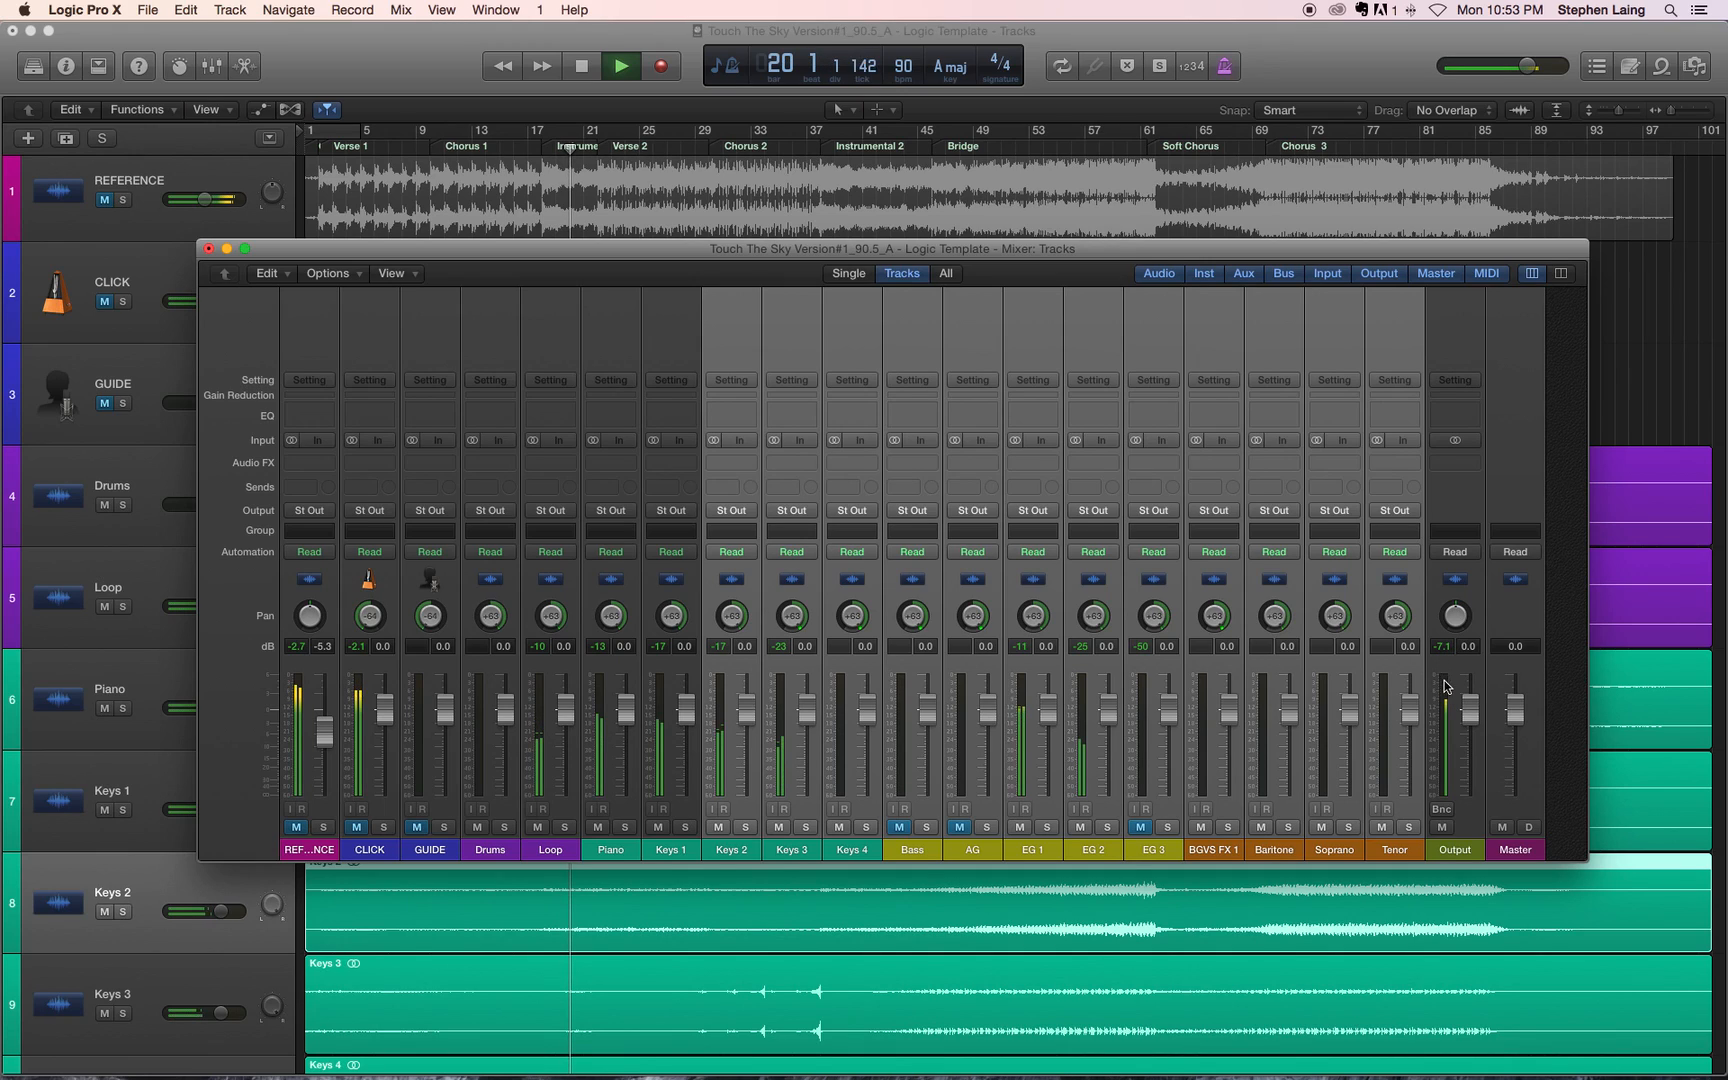
{"action": "key", "text": "space"}
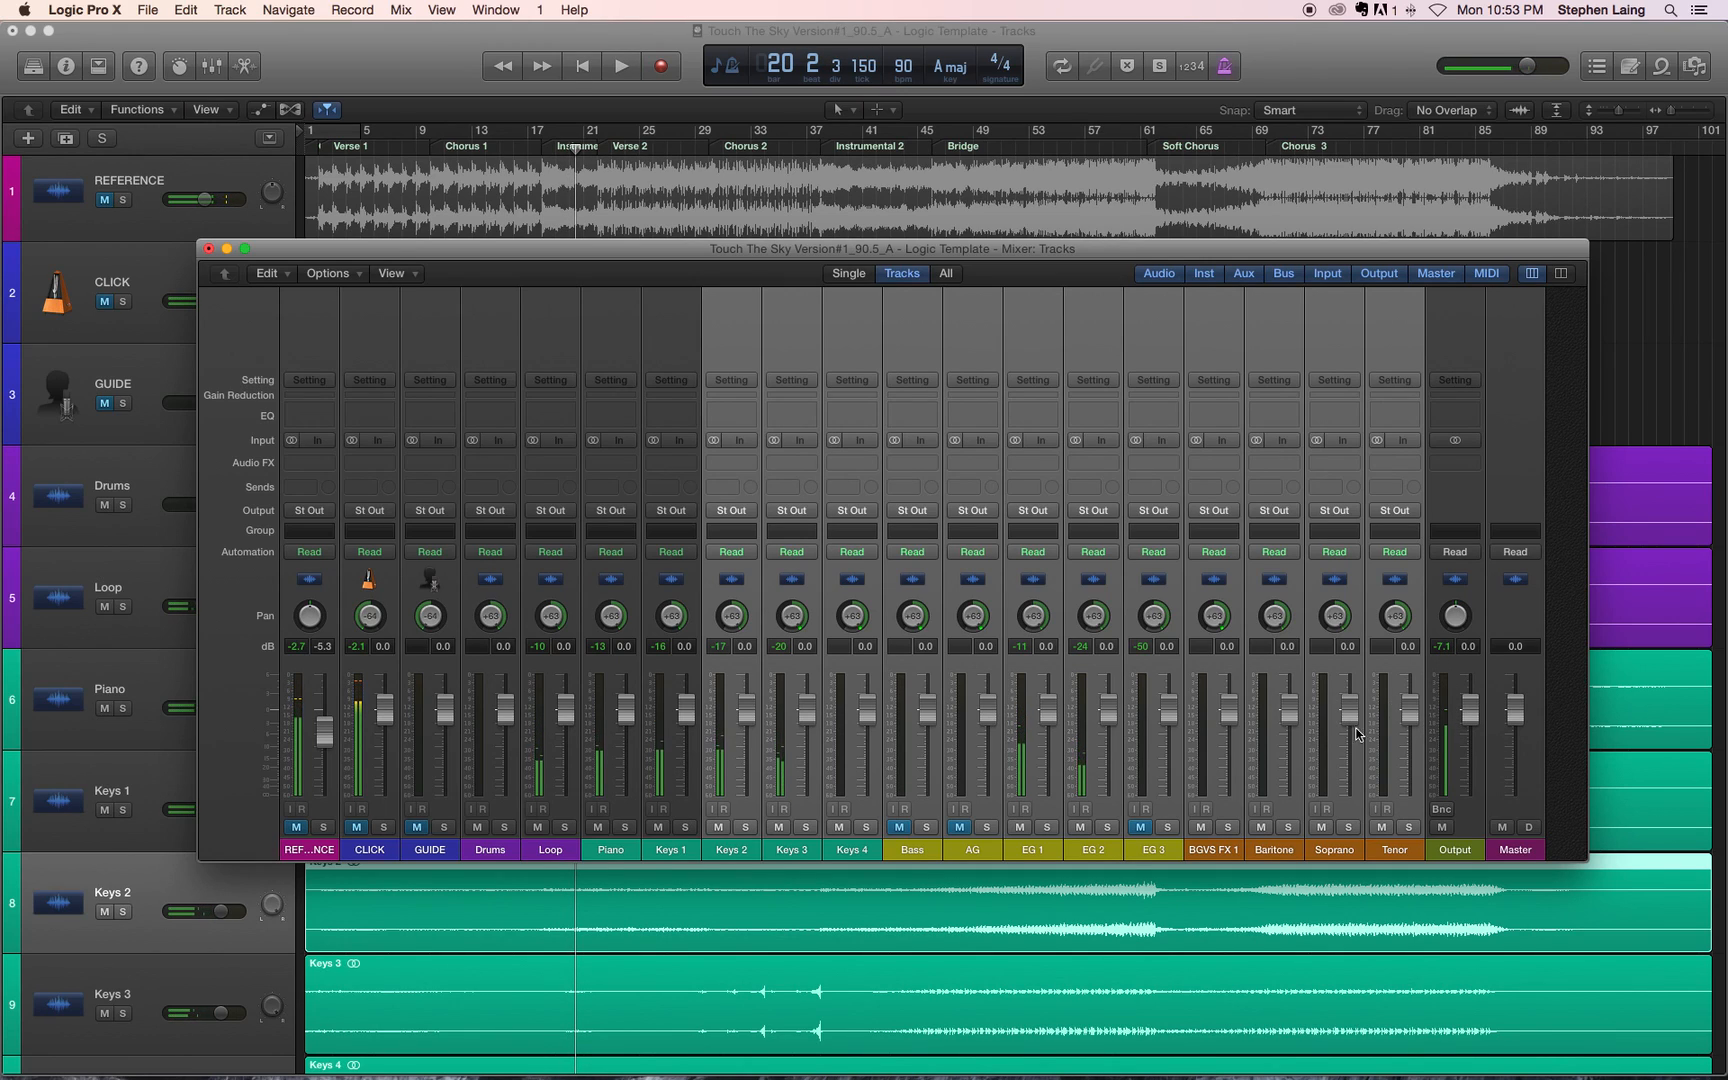
Step: Select the Drums through Tenor channels together and lower their volume faders to -13.6 dB
{"action": "left_click", "coordinate": [673, 685]}
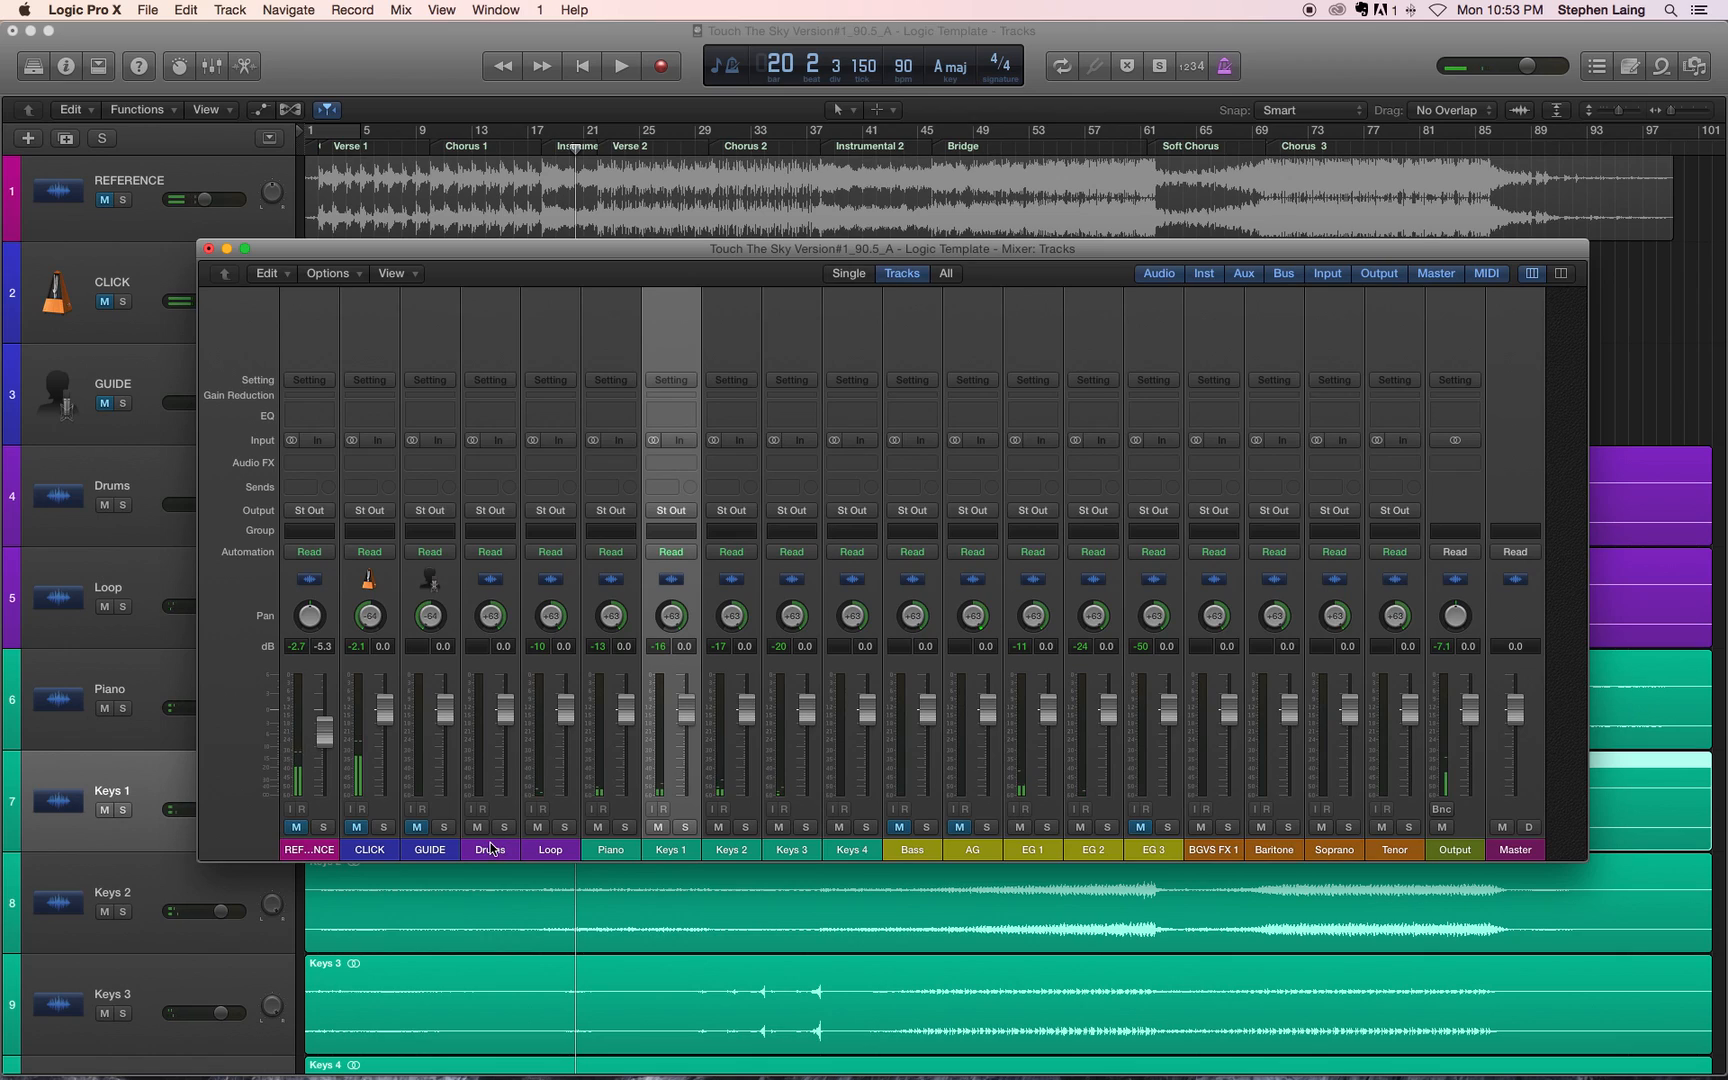
{"action": "left_click", "coordinate": [1405, 849]}
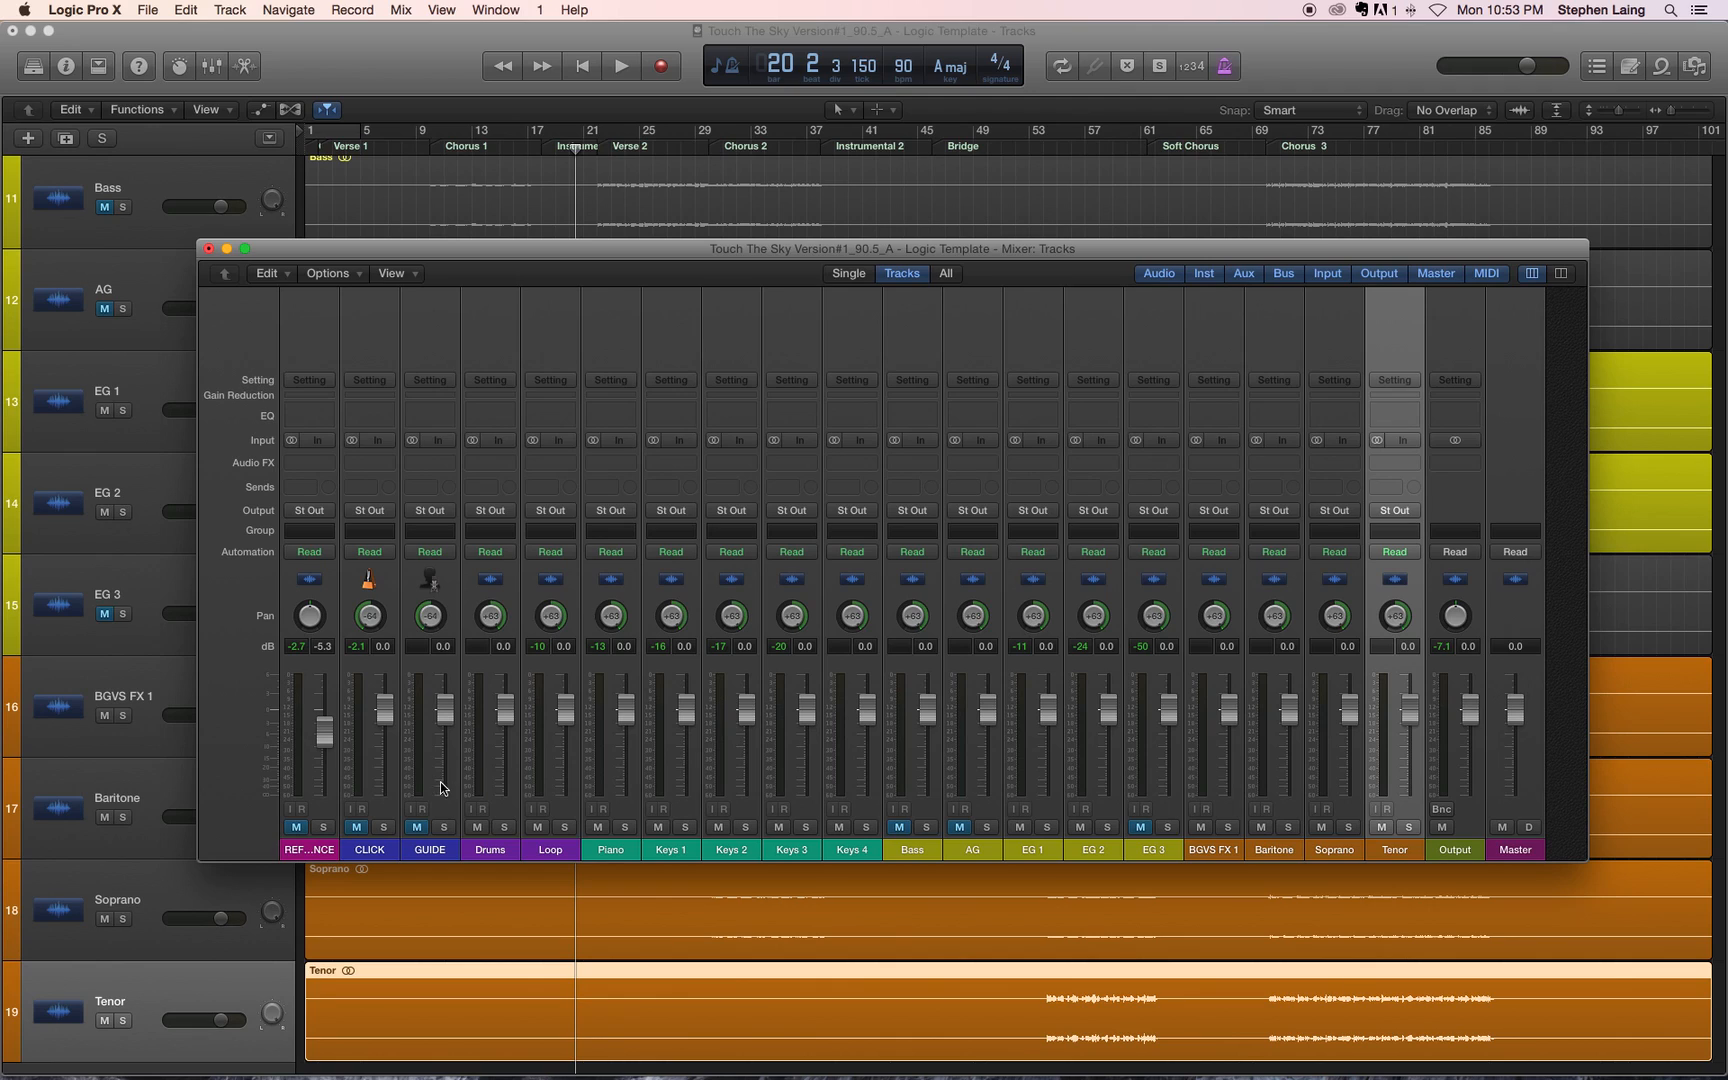
{"action": "left_click", "coordinate": [489, 753], "text": "shift"}
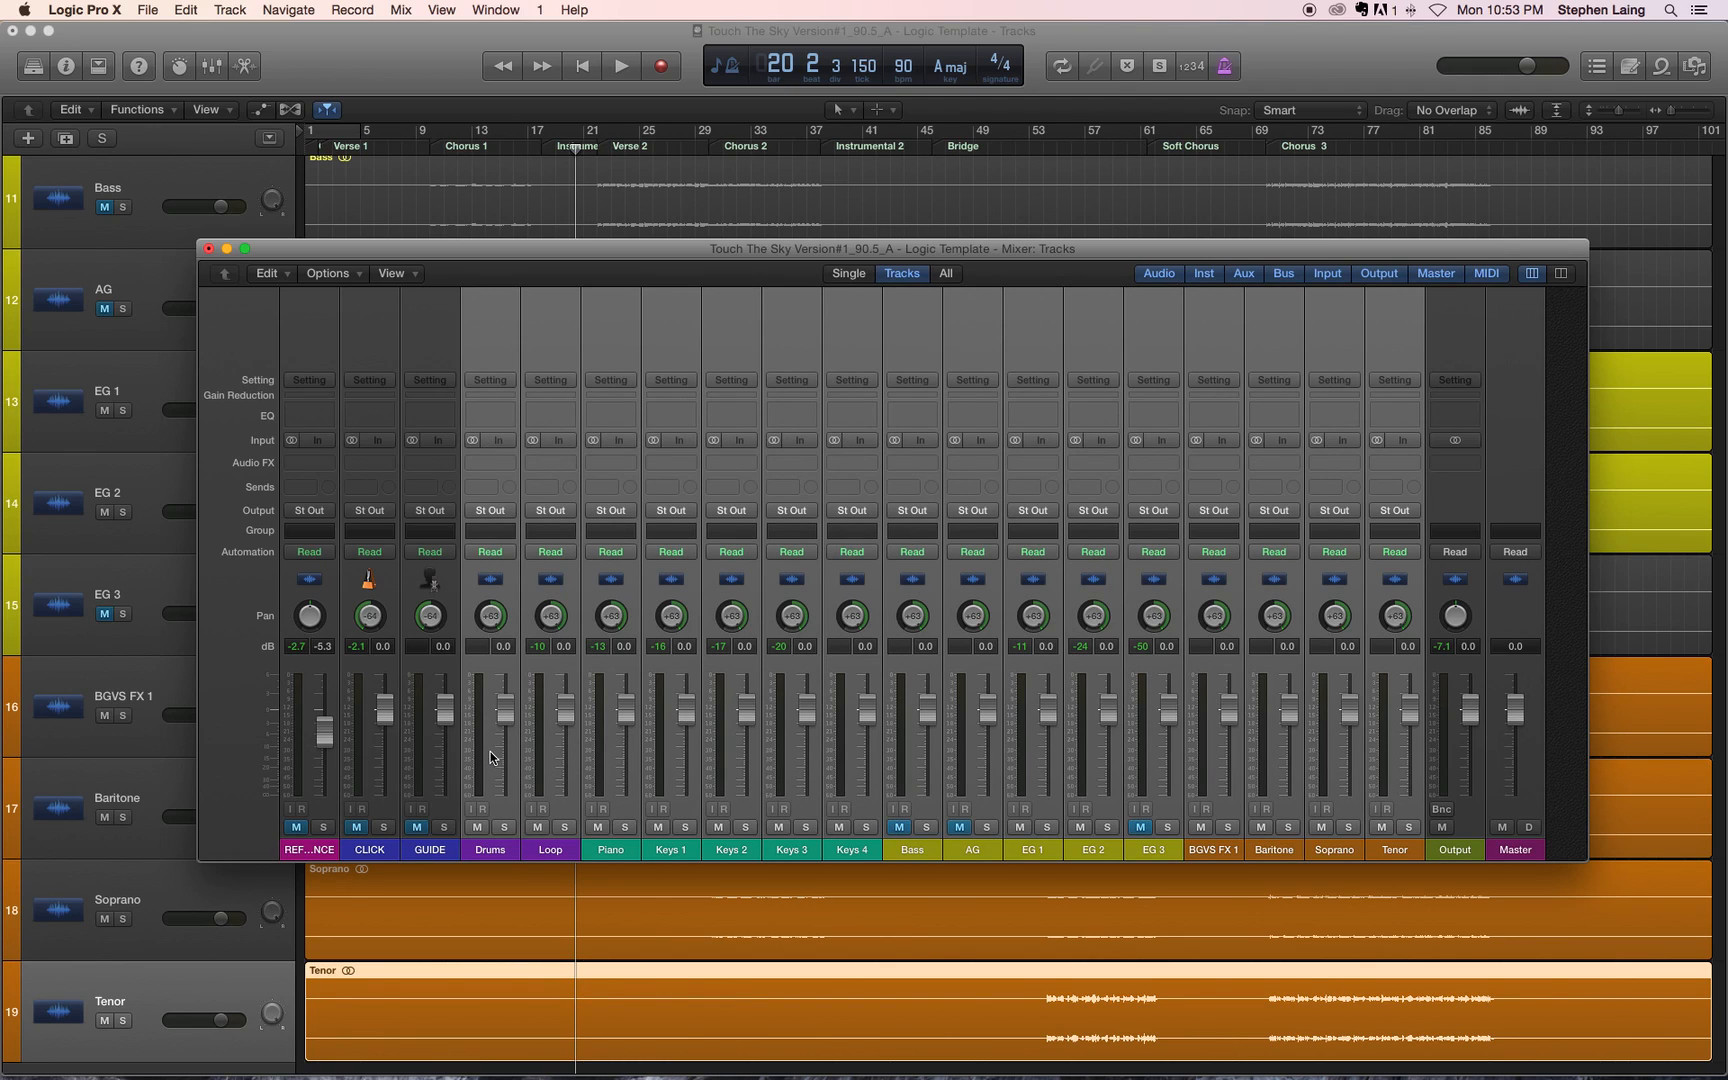
{"action": "left_click_drag", "start_coordinate": [506, 714], "coordinate": [506, 792]}
{"action": "left_click", "coordinate": [1064, 714]}
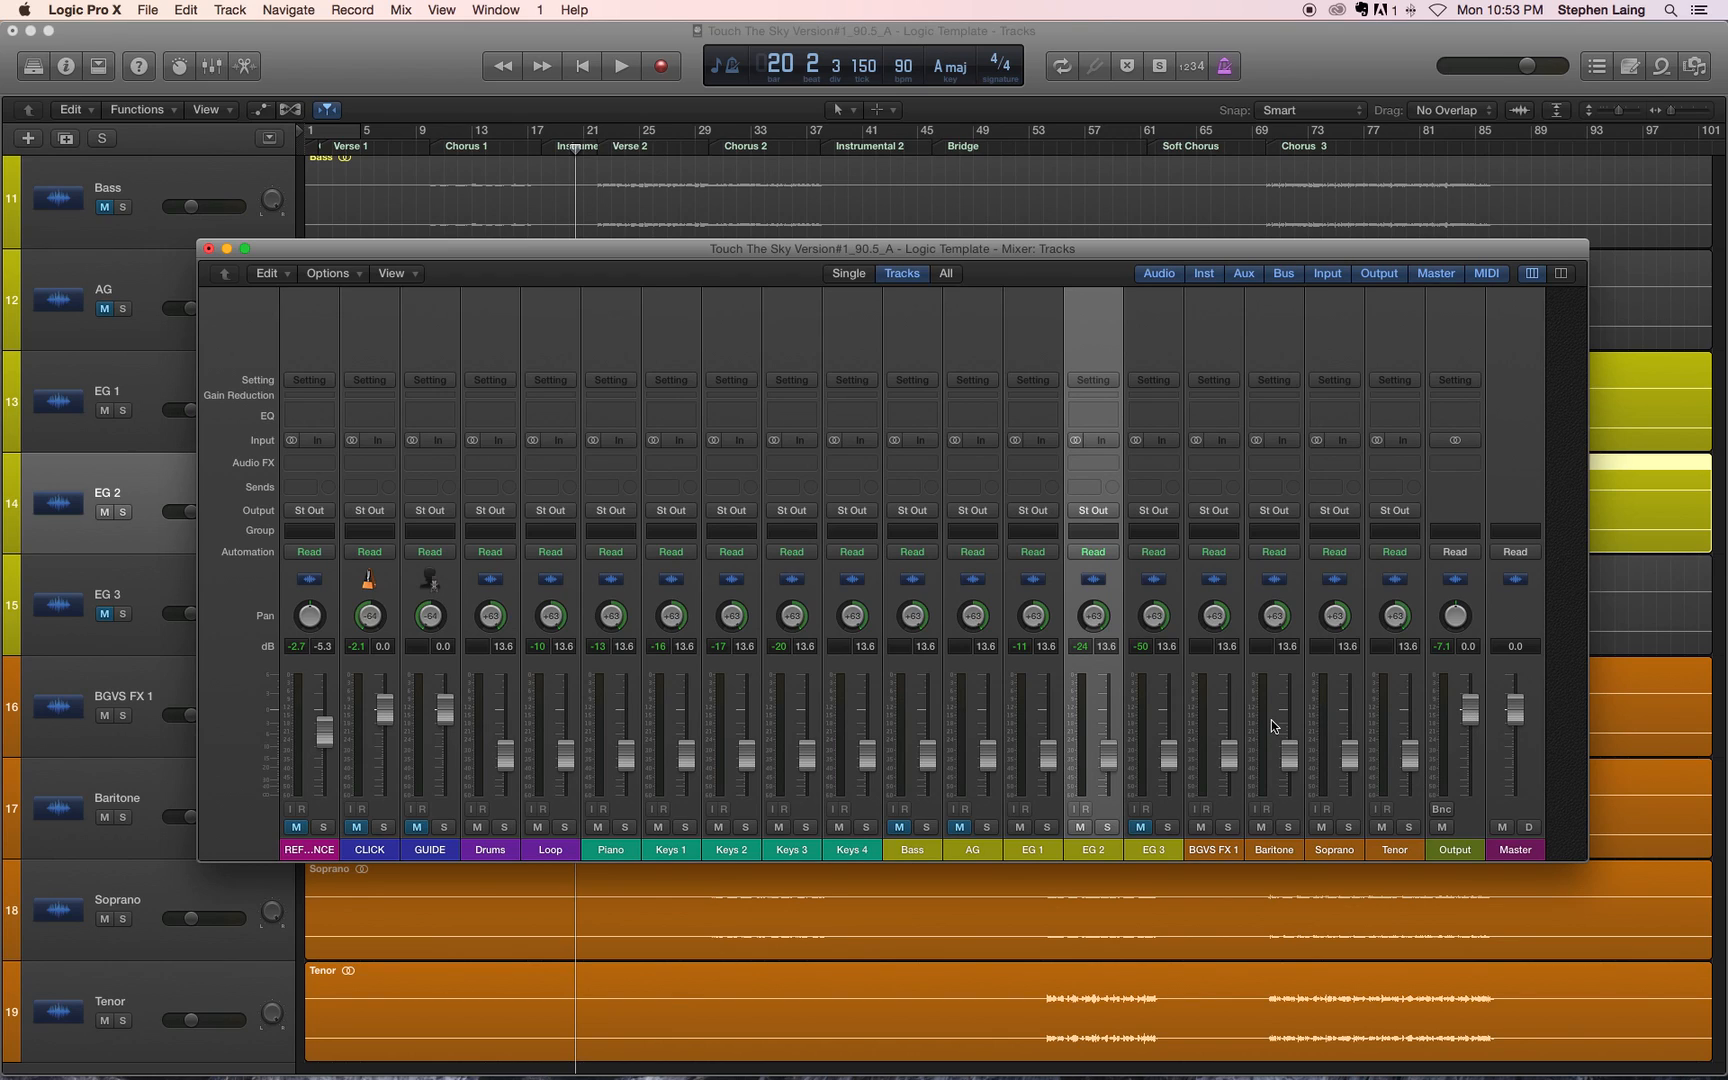
Step: Play from bar 20 to bar 28 in two passes, resetting the peak readings between them, to check the Output level
{"action": "key", "text": "space"}
{"action": "key", "text": "XF86AudioRaiseVolume"}
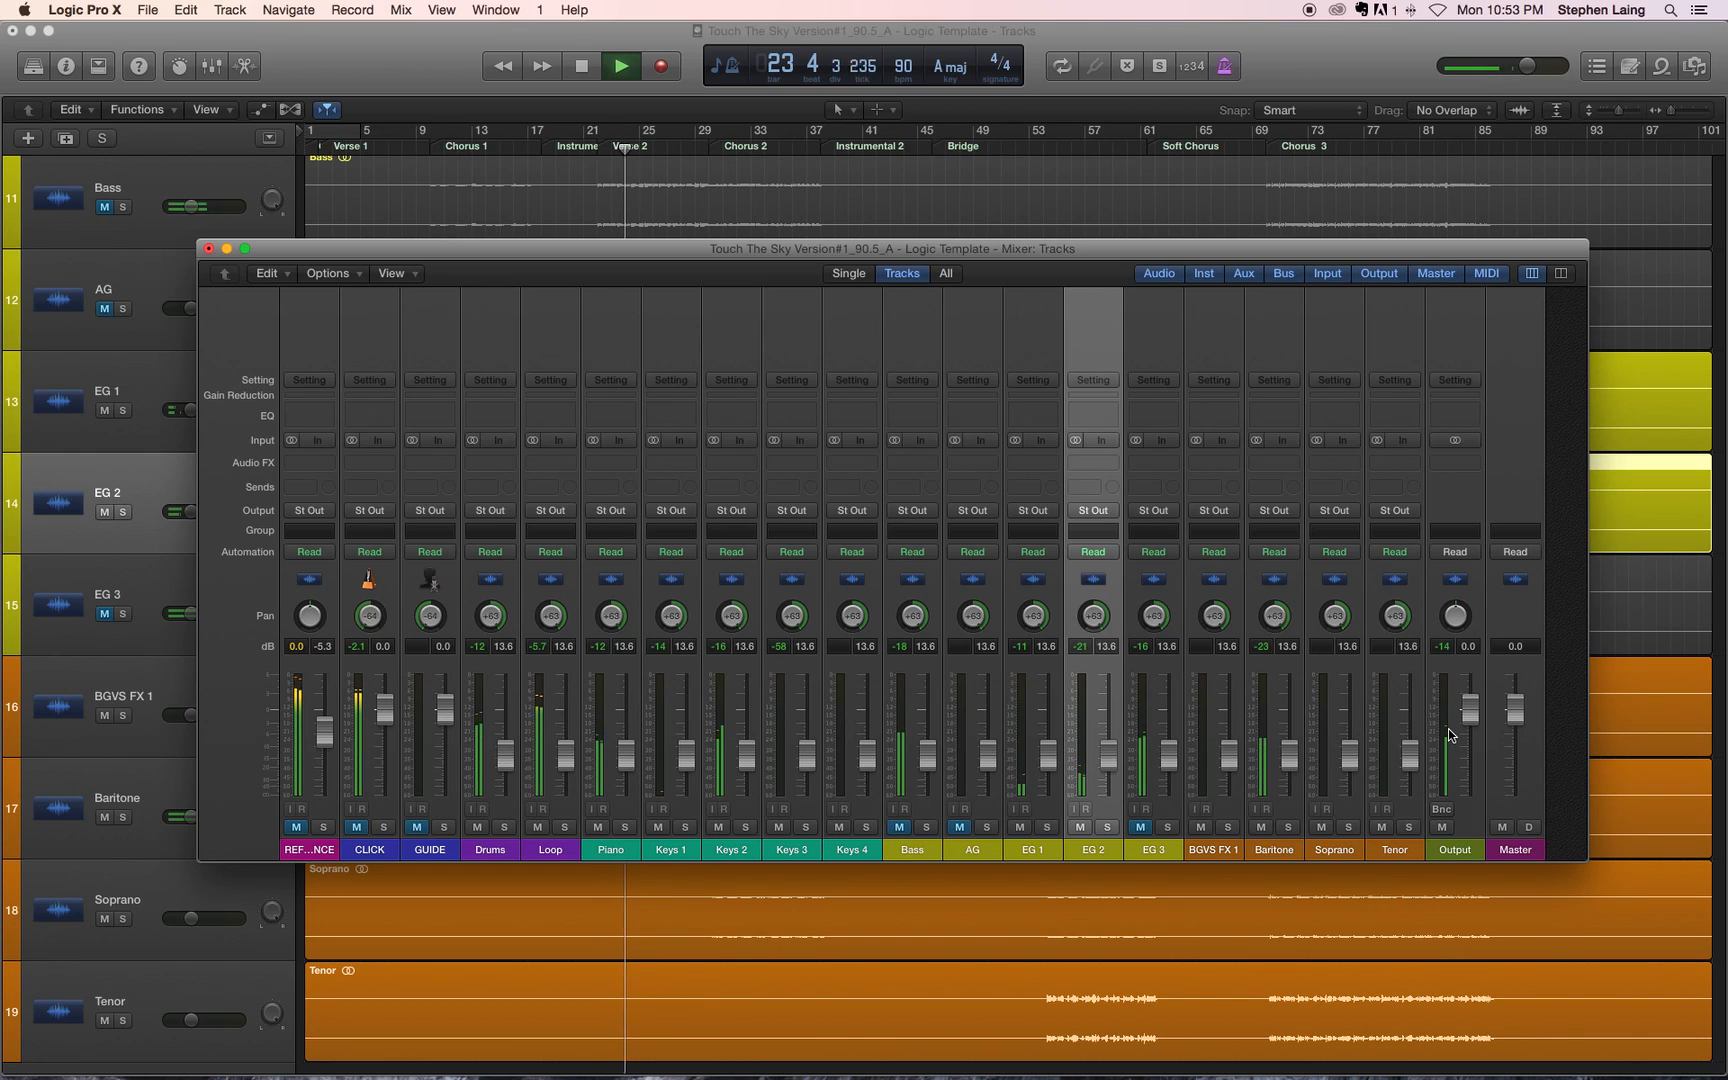
{"action": "key", "text": "space"}
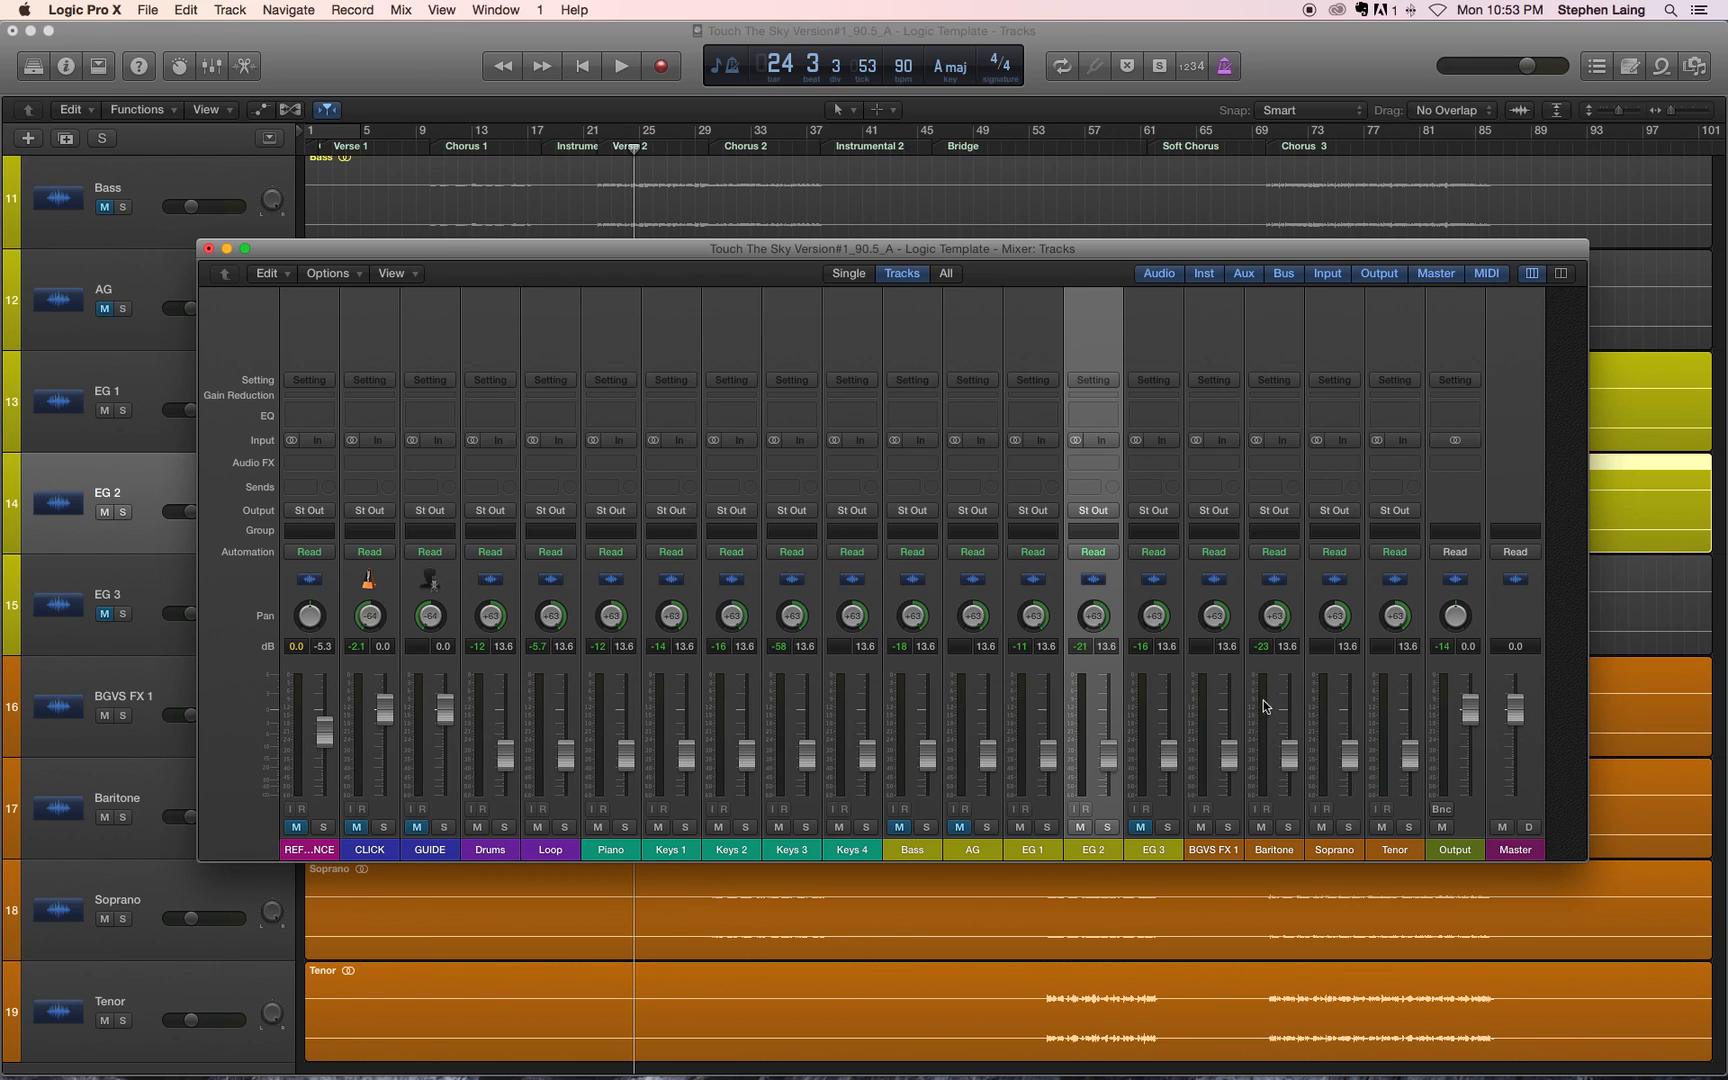
{"action": "left_click", "coordinate": [1445, 648]}
{"action": "key", "text": "space"}
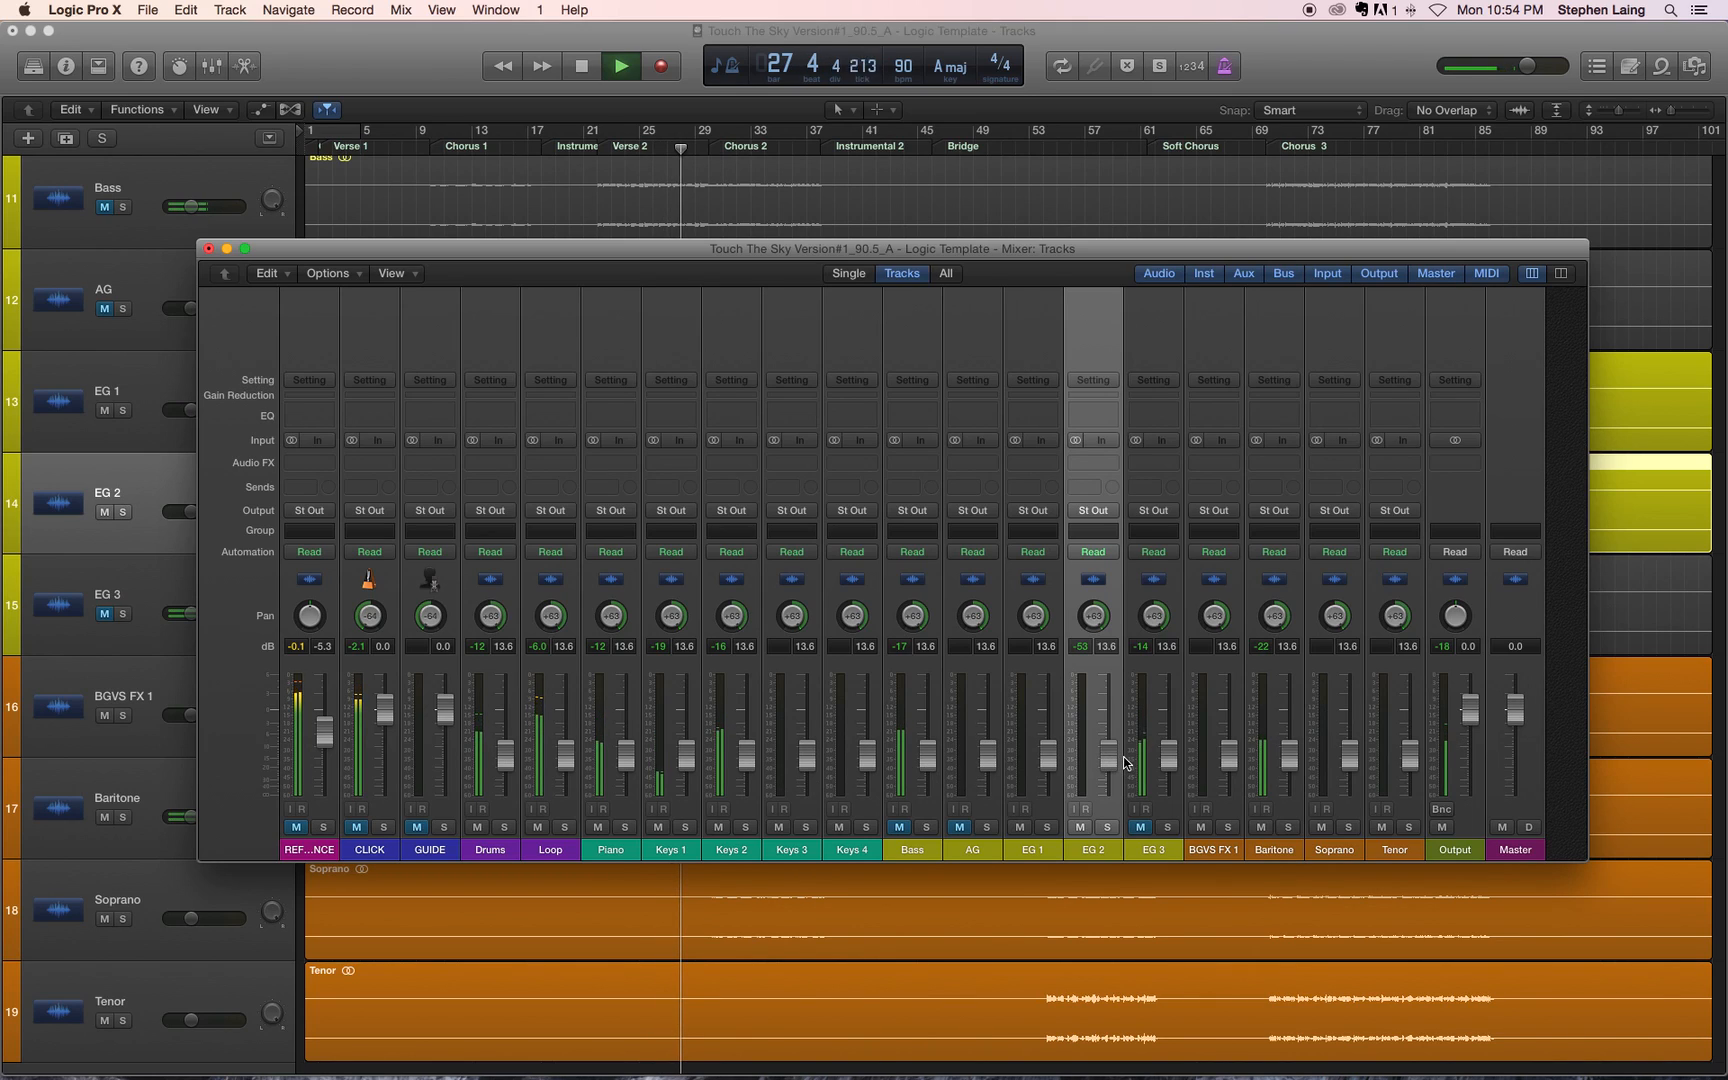
{"action": "key", "text": "space"}
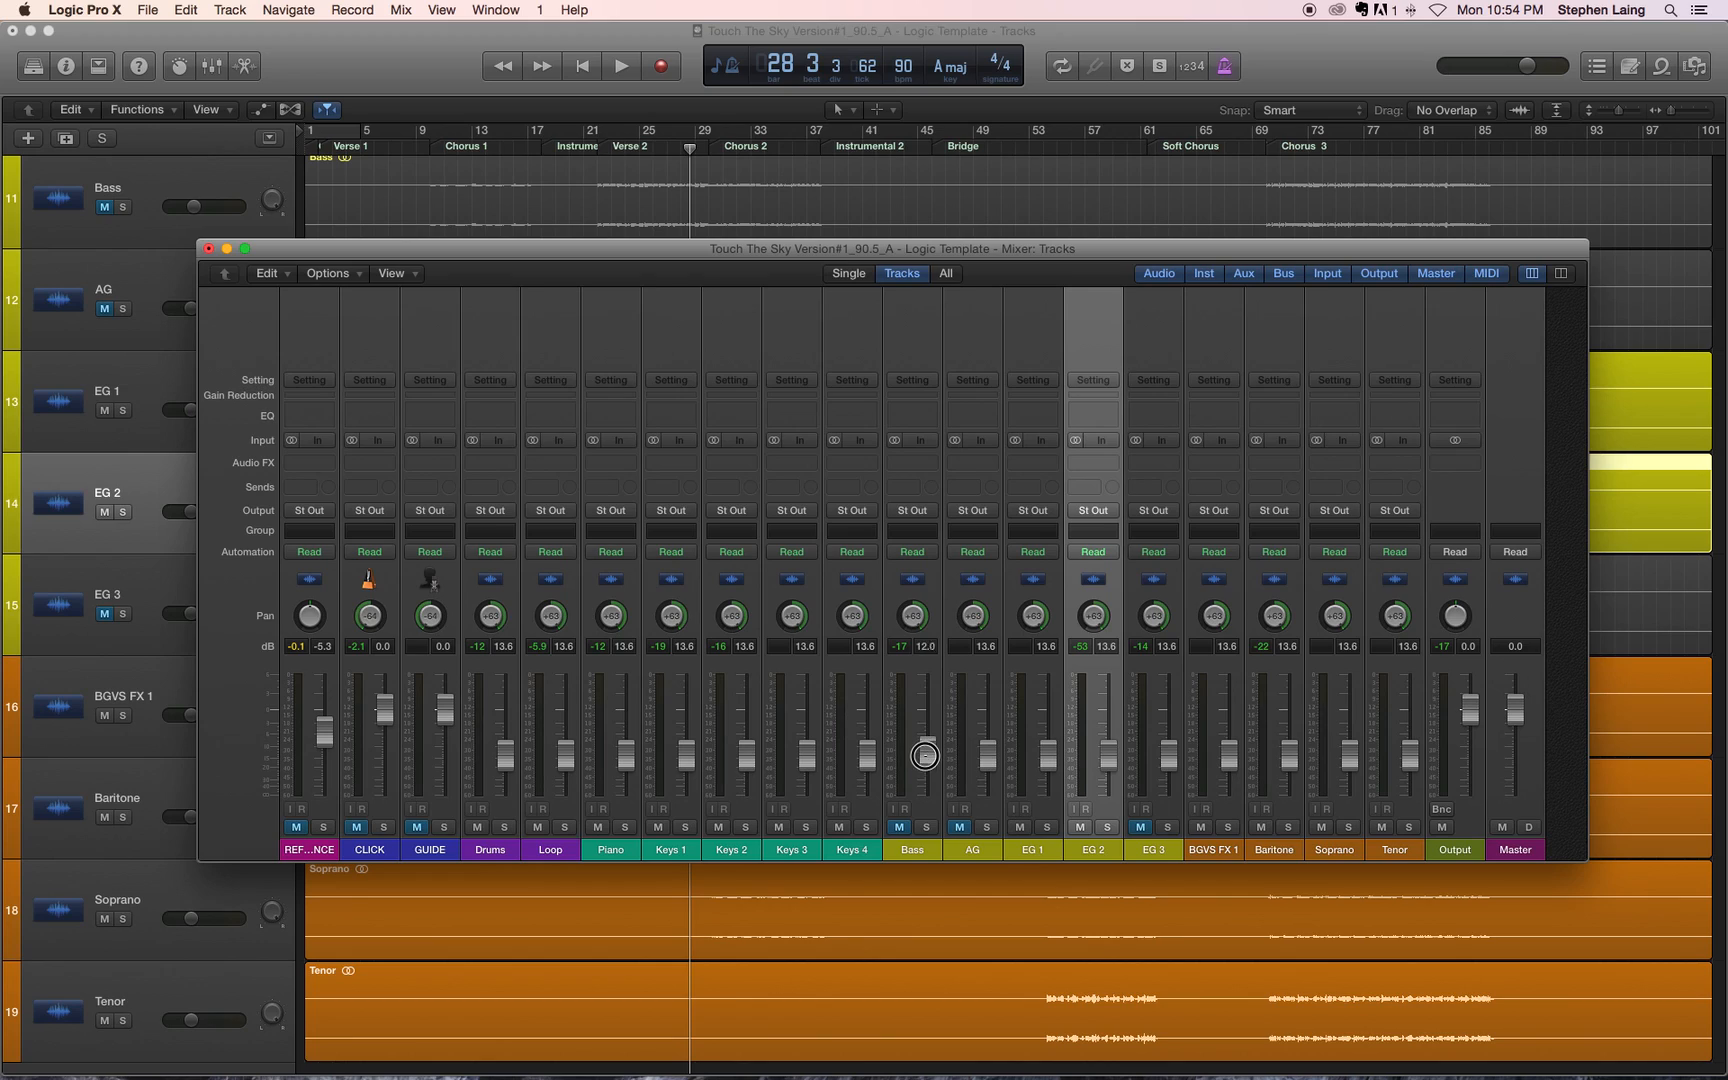
Step: Set the Drums fader to -17.2, Loop to -18.0, Piano to -17.6, Keys 3 to -16.4, and Keys 1 and Keys 4 to about -10 dB
{"action": "left_click_drag", "start_coordinate": [868, 763], "coordinate": [806, 773]}
{"action": "left_click_drag", "start_coordinate": [687, 758], "coordinate": [507, 767]}
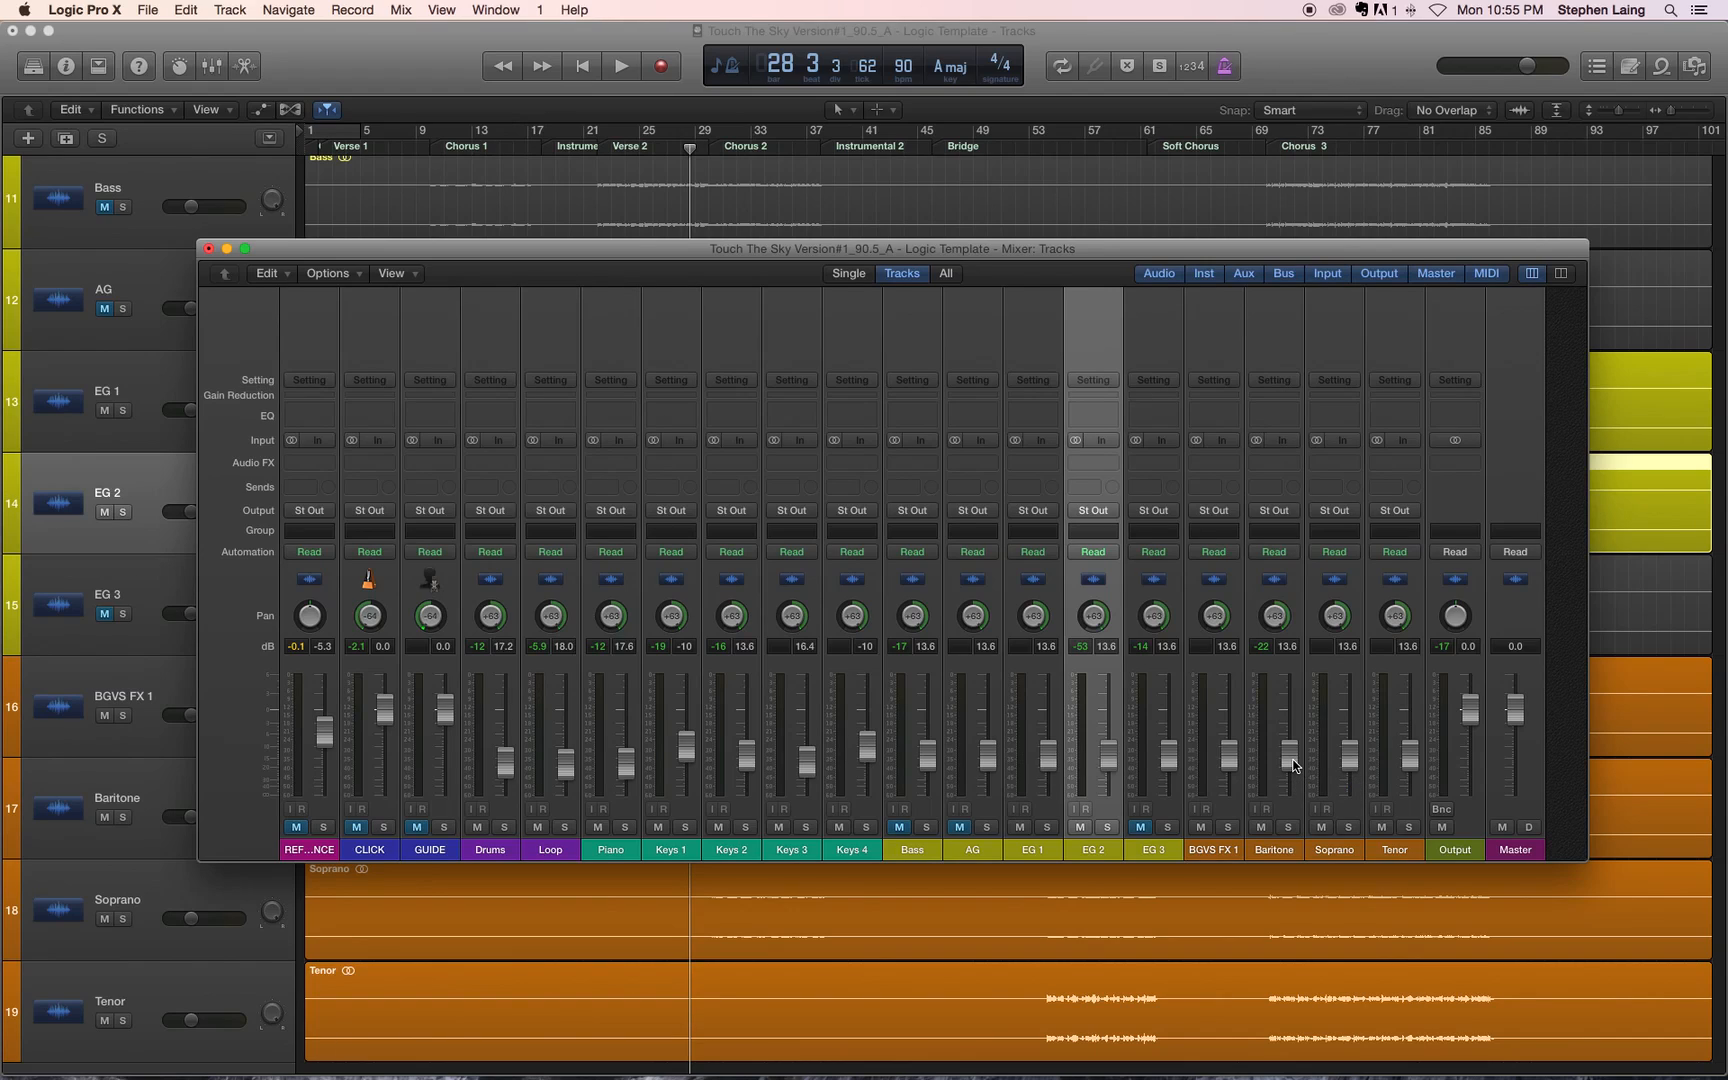
Step: Set the Keys 4 fader to -10.6 dB and play from bar 28 with the Output channel selected
{"action": "left_click_drag", "start_coordinate": [864, 753], "coordinate": [864, 756]}
{"action": "left_click", "coordinate": [1443, 672]}
{"action": "key", "text": "space"}
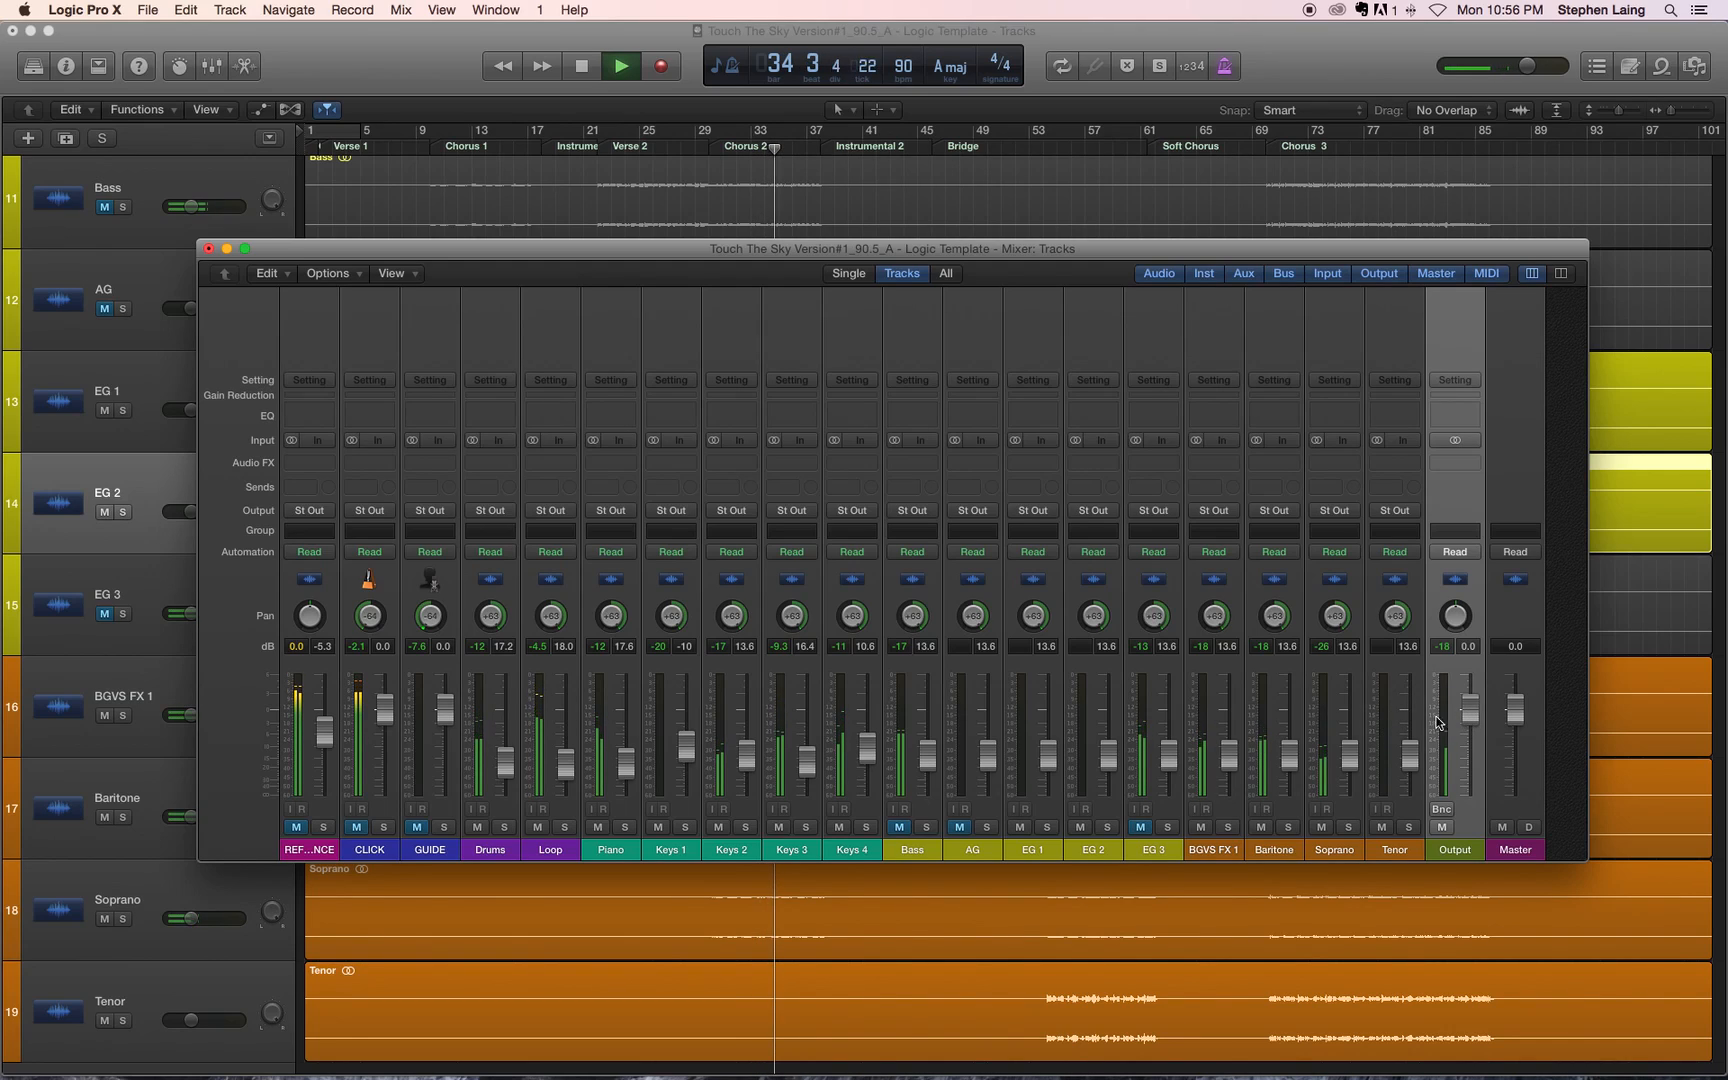
Step: Raise the Drums through Tenor faders together until Bass through Tenor are at -6.4 dB, stop playback at bar 45 and clear the group selection
{"action": "left_click", "coordinate": [1405, 709]}
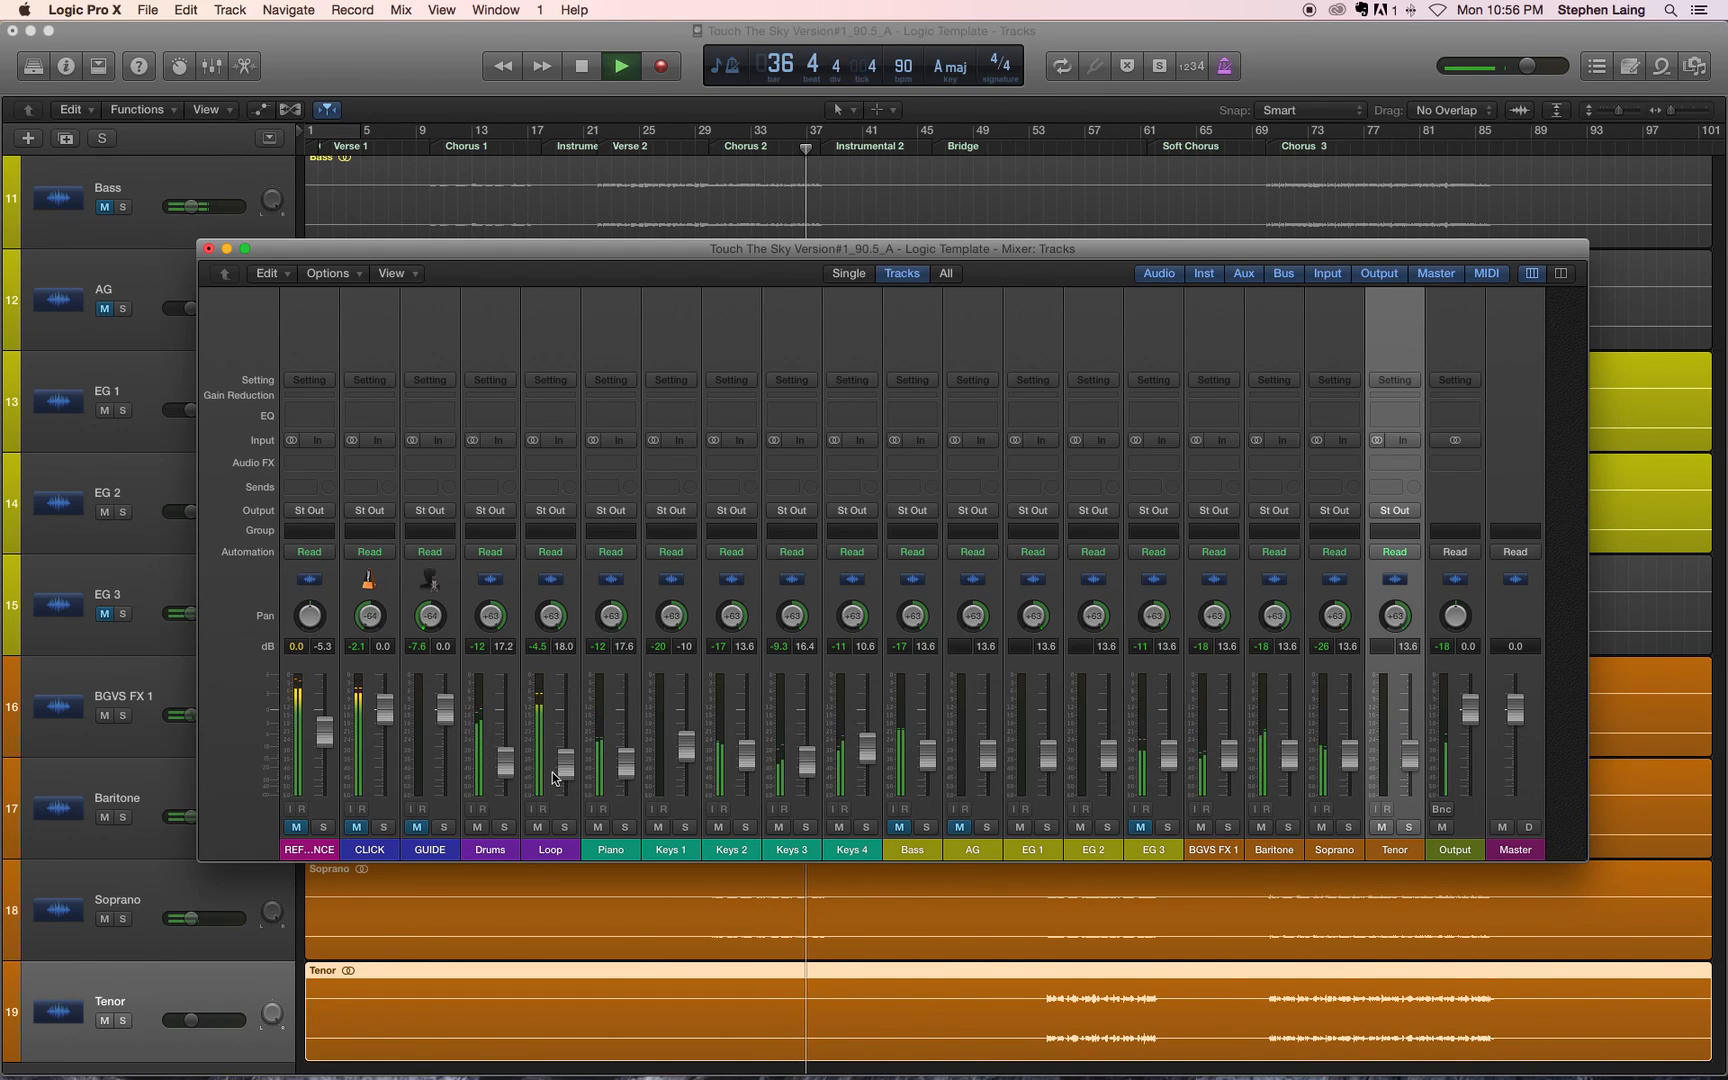
{"action": "left_click", "coordinate": [495, 703], "text": "shift"}
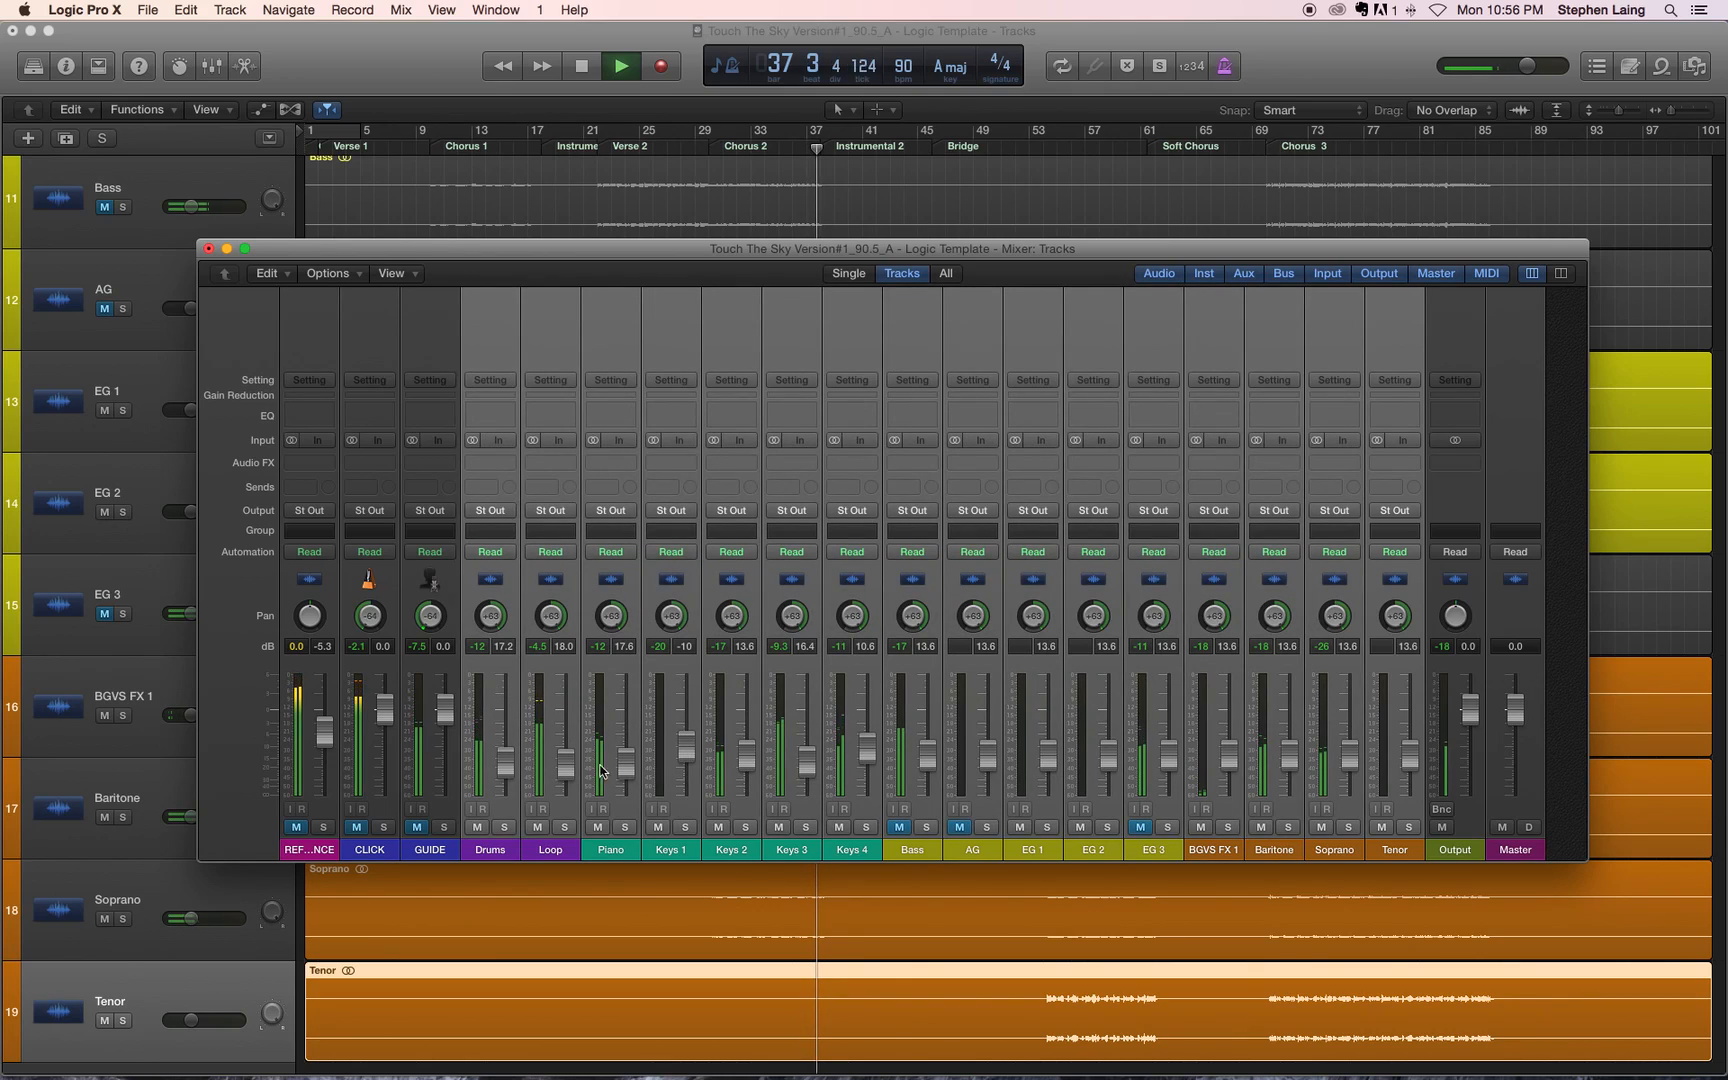
{"action": "left_click_drag", "start_coordinate": [626, 767], "coordinate": [625, 744]}
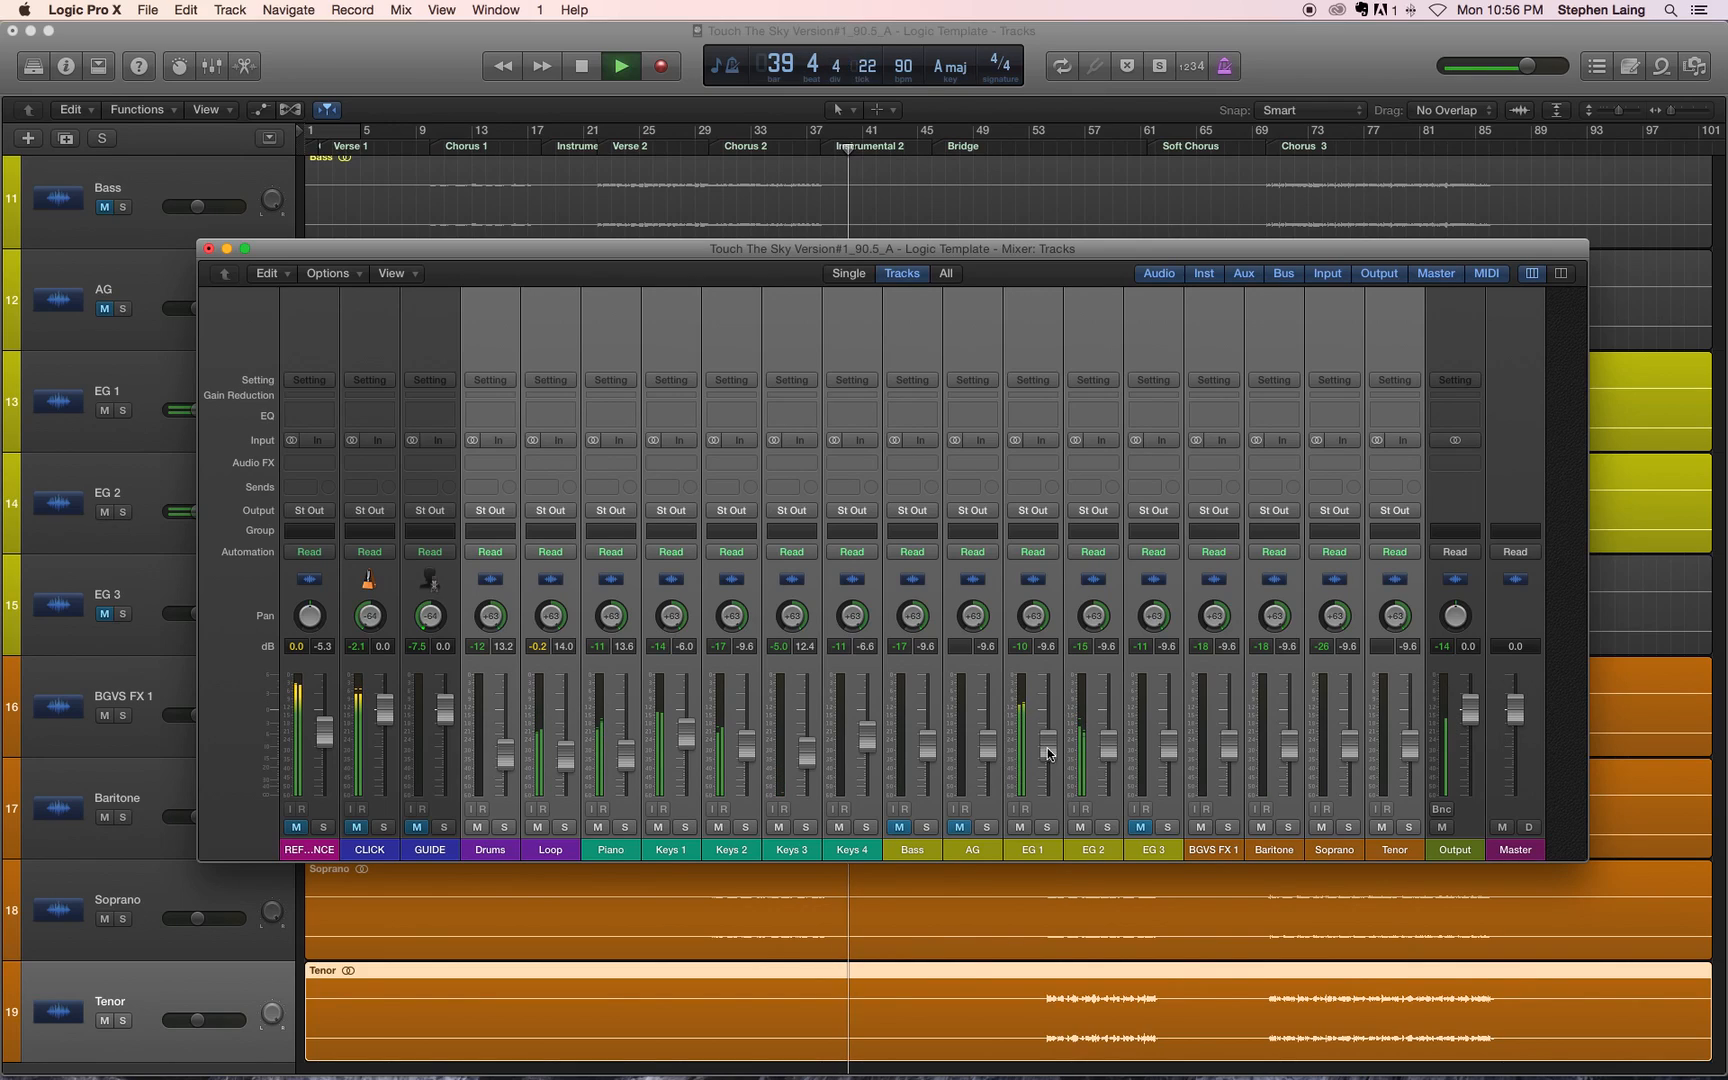
{"action": "left_click_drag", "start_coordinate": [1114, 752], "coordinate": [1114, 745]}
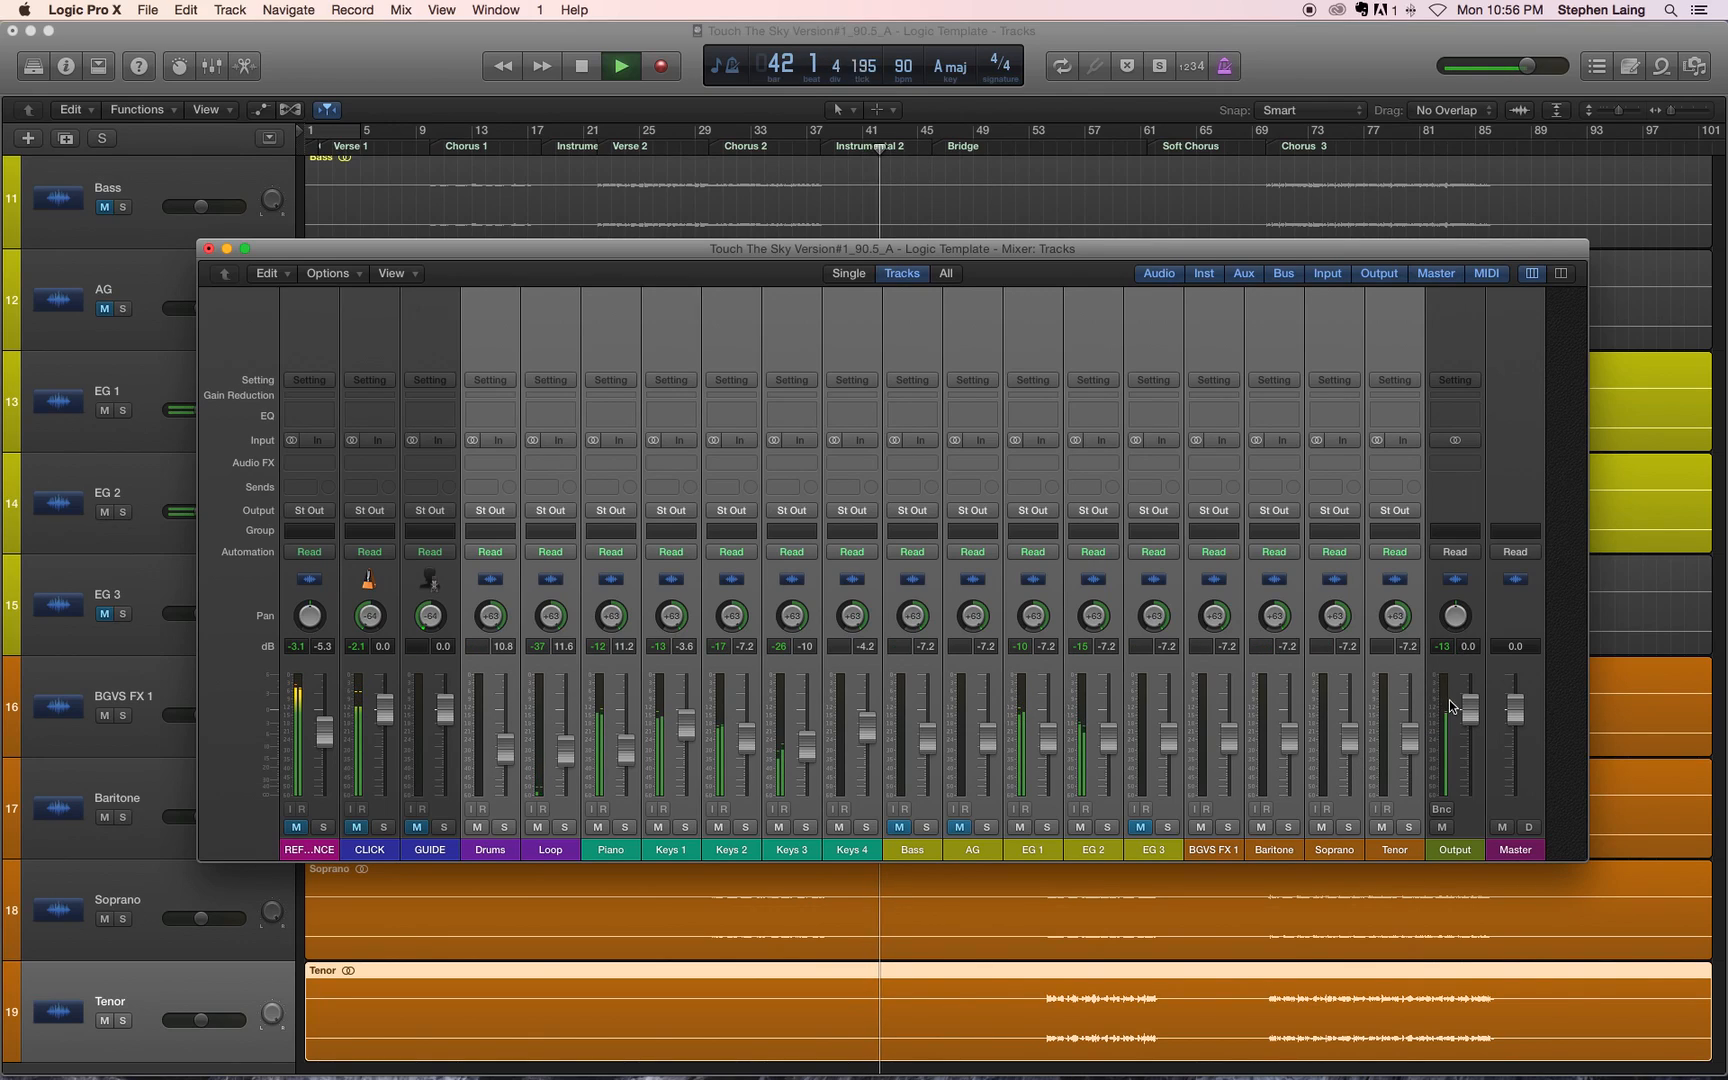
{"action": "left_click_drag", "start_coordinate": [1289, 737], "coordinate": [1289, 733]}
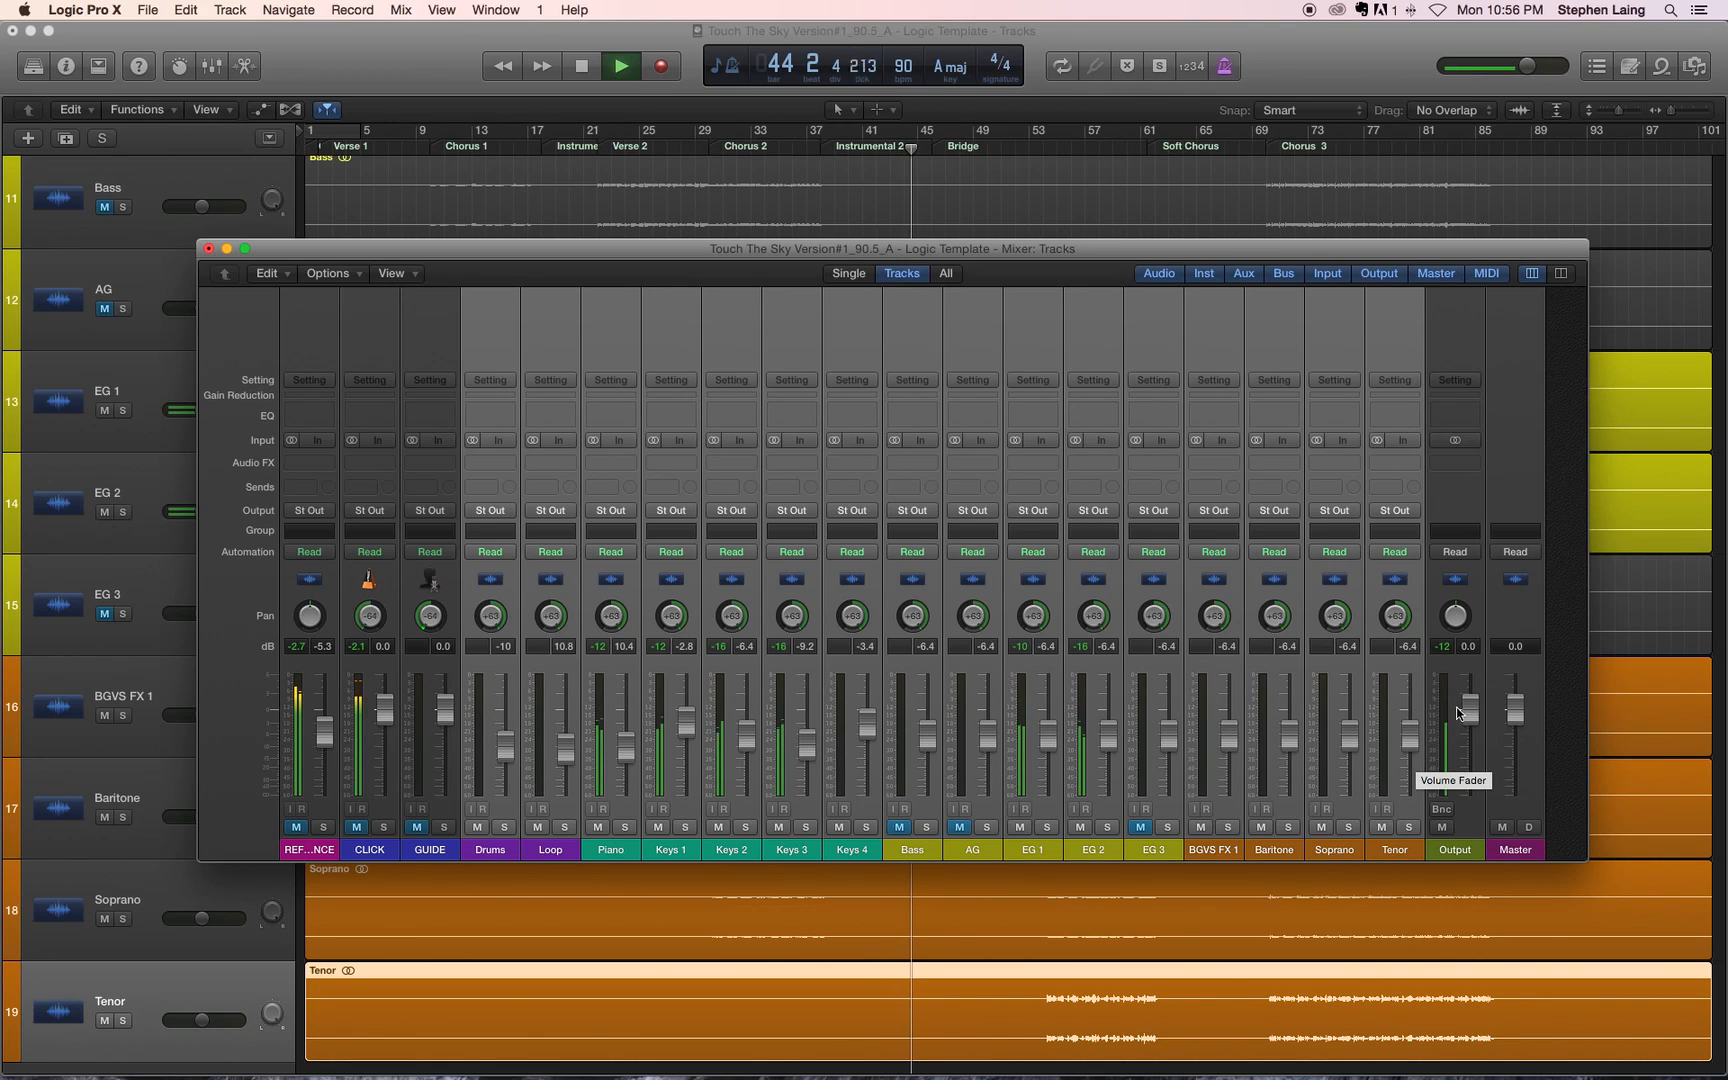
{"action": "key", "text": "space"}
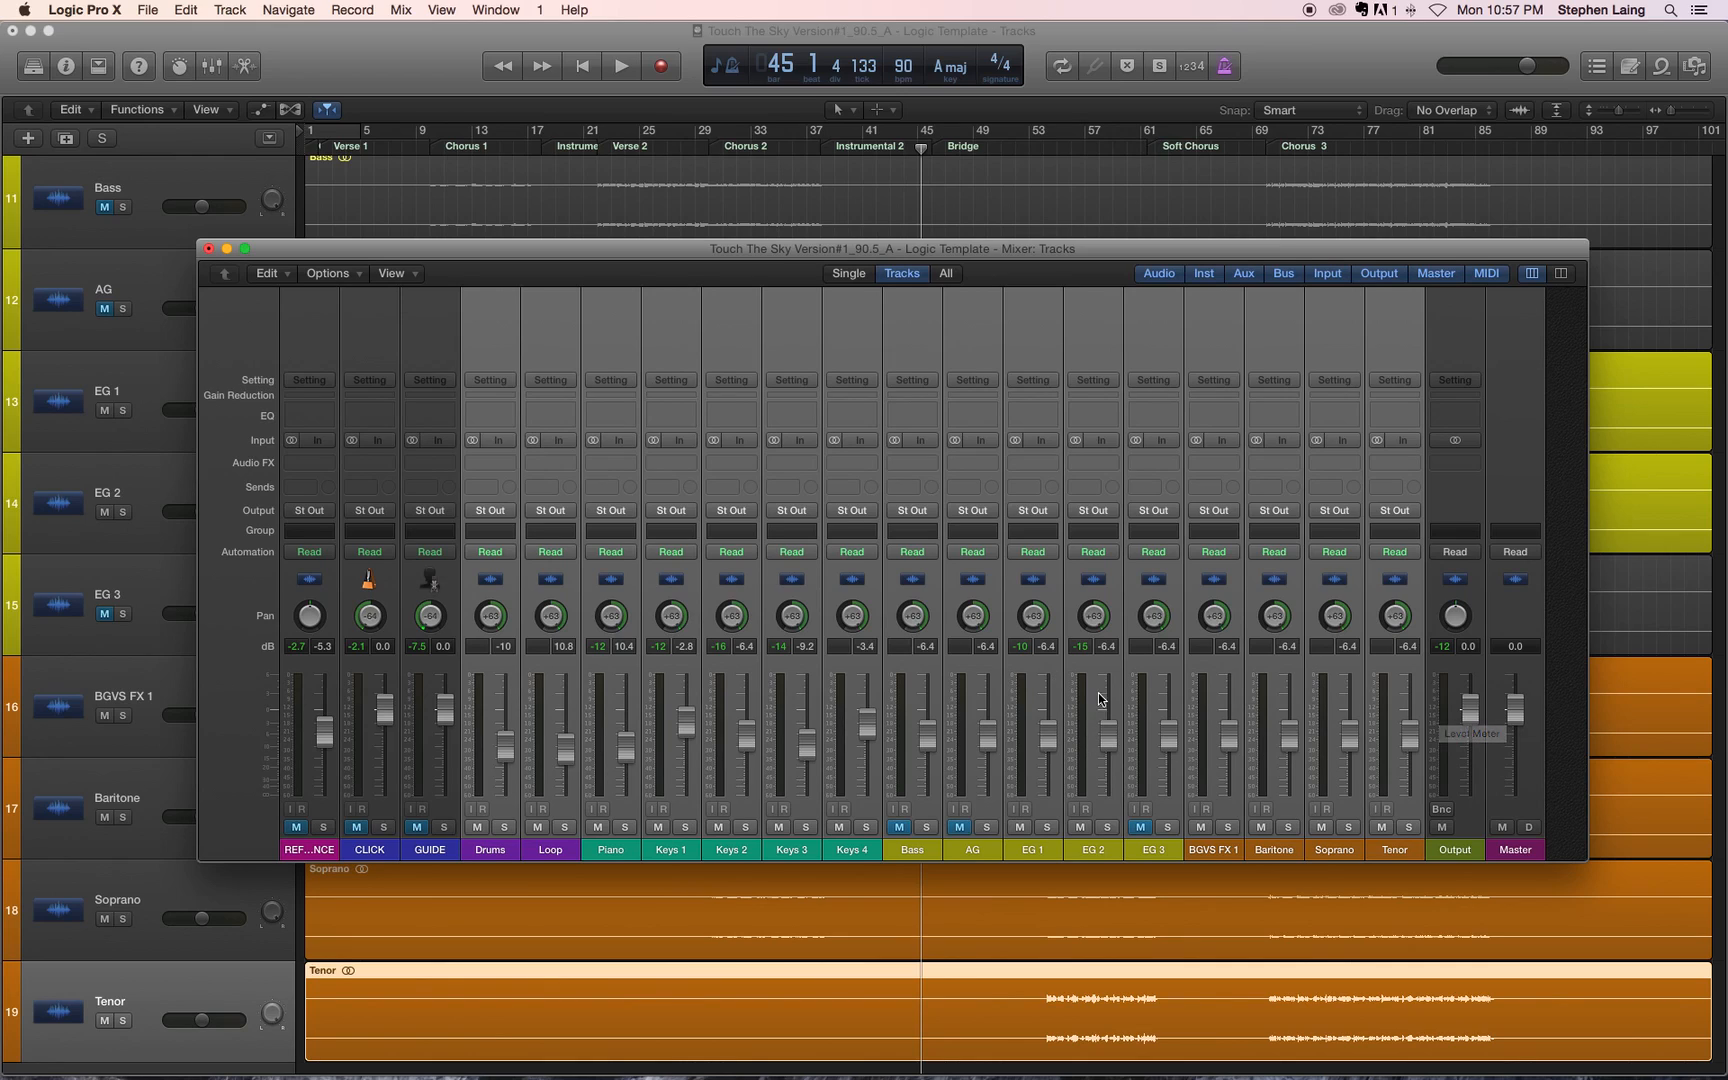
{"action": "left_click", "coordinate": [1158, 697]}
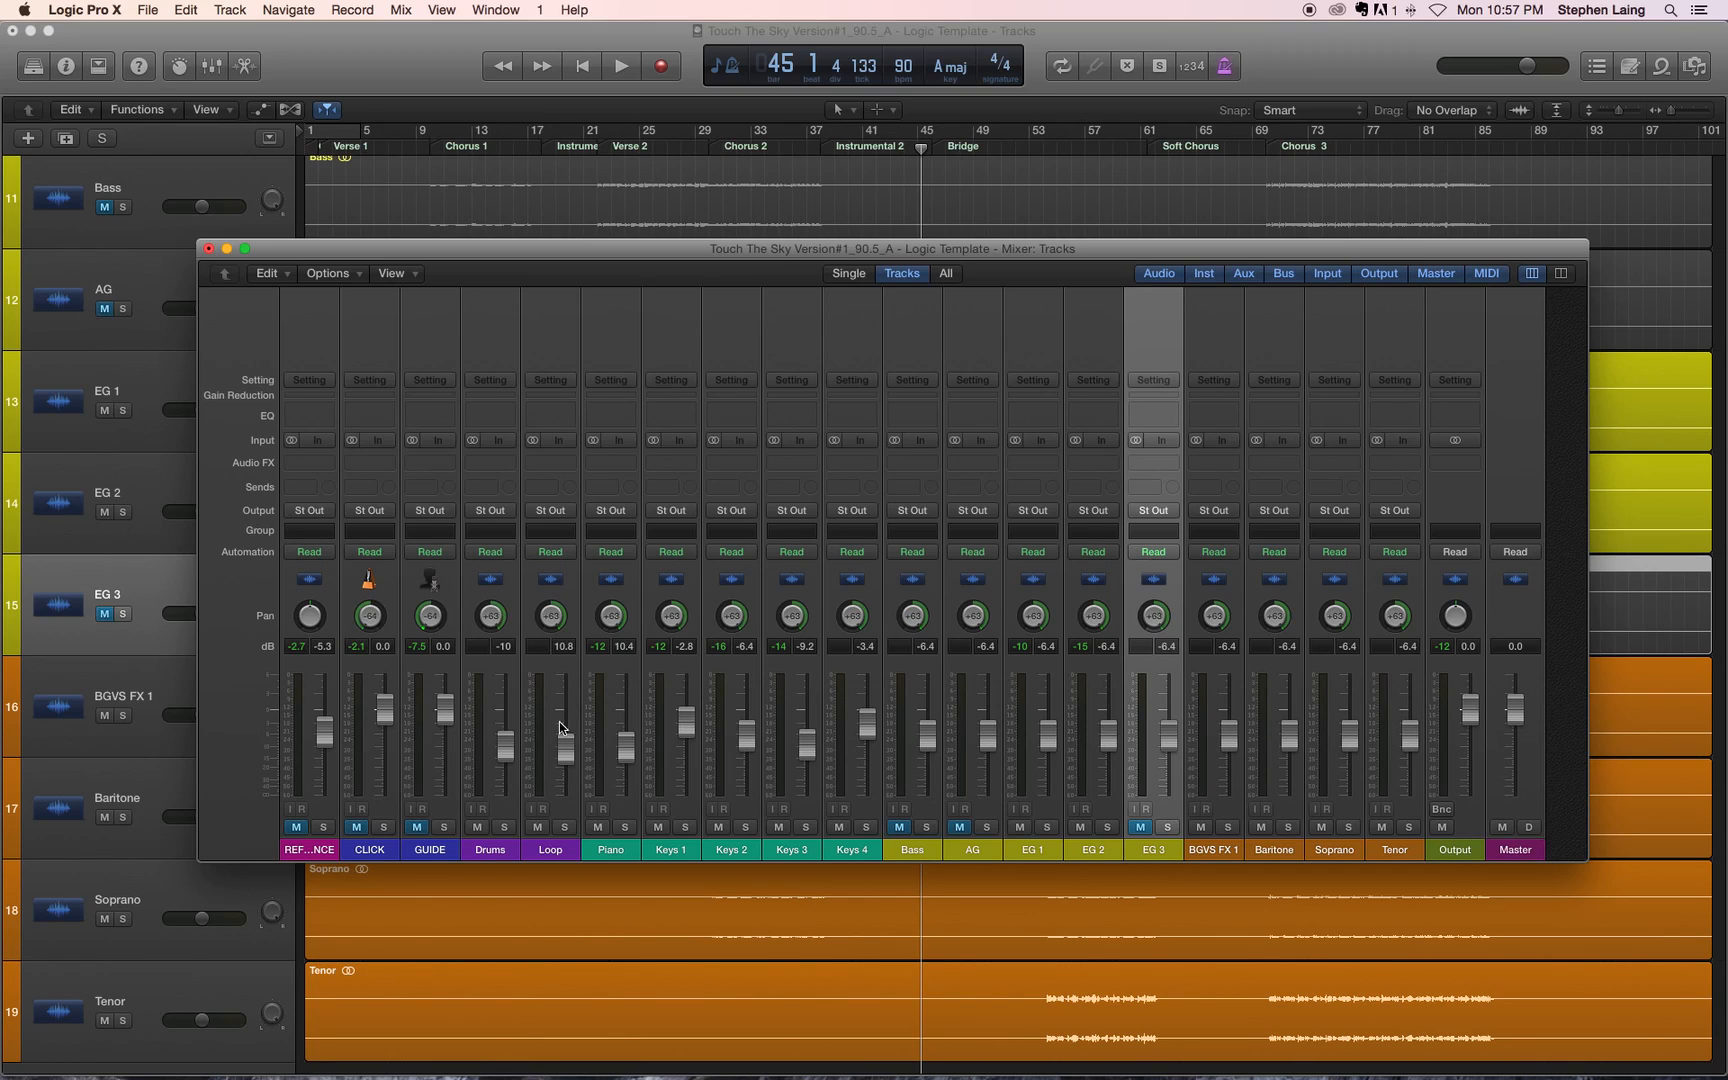
Step: Unmute the GUIDE, CLICK and REFERENCE channels, and solo GUIDE and CLICK
{"action": "left_click", "coordinate": [430, 849]}
{"action": "left_click", "coordinate": [417, 827]}
{"action": "left_click", "coordinate": [356, 827]}
{"action": "left_click", "coordinate": [296, 827]}
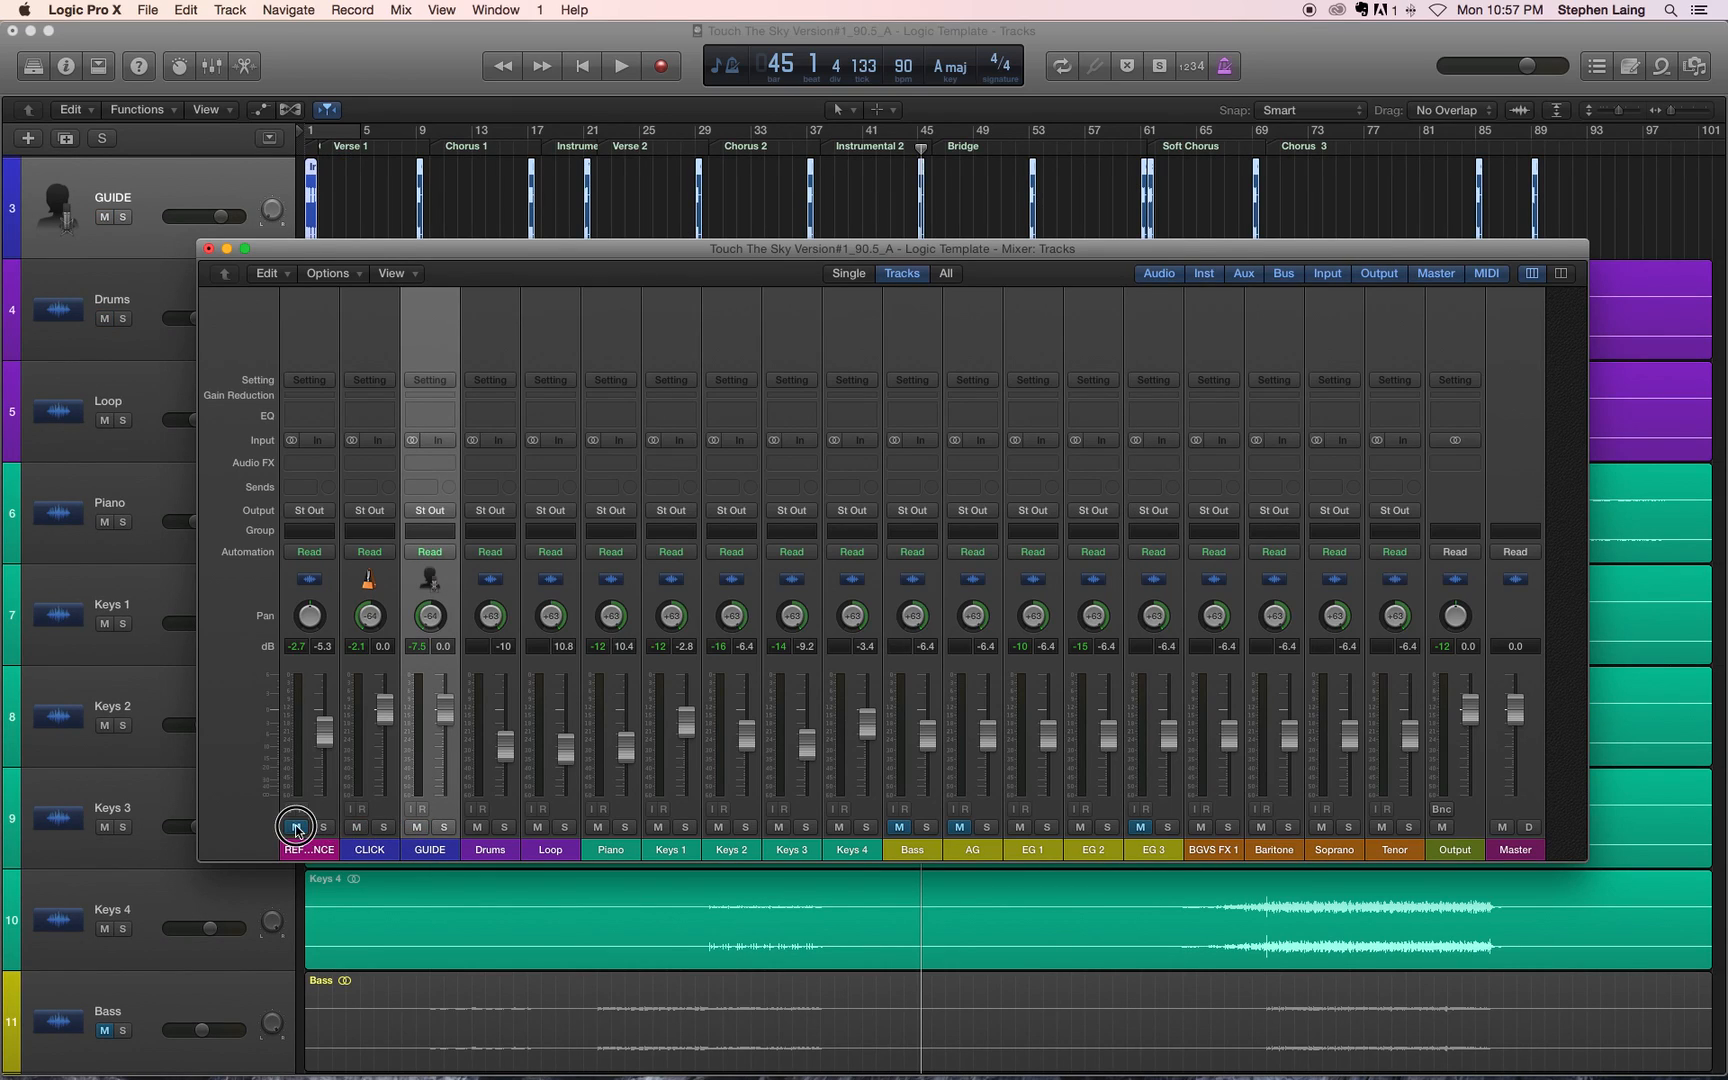
{"action": "left_click", "coordinate": [445, 829]}
{"action": "left_click", "coordinate": [383, 829]}
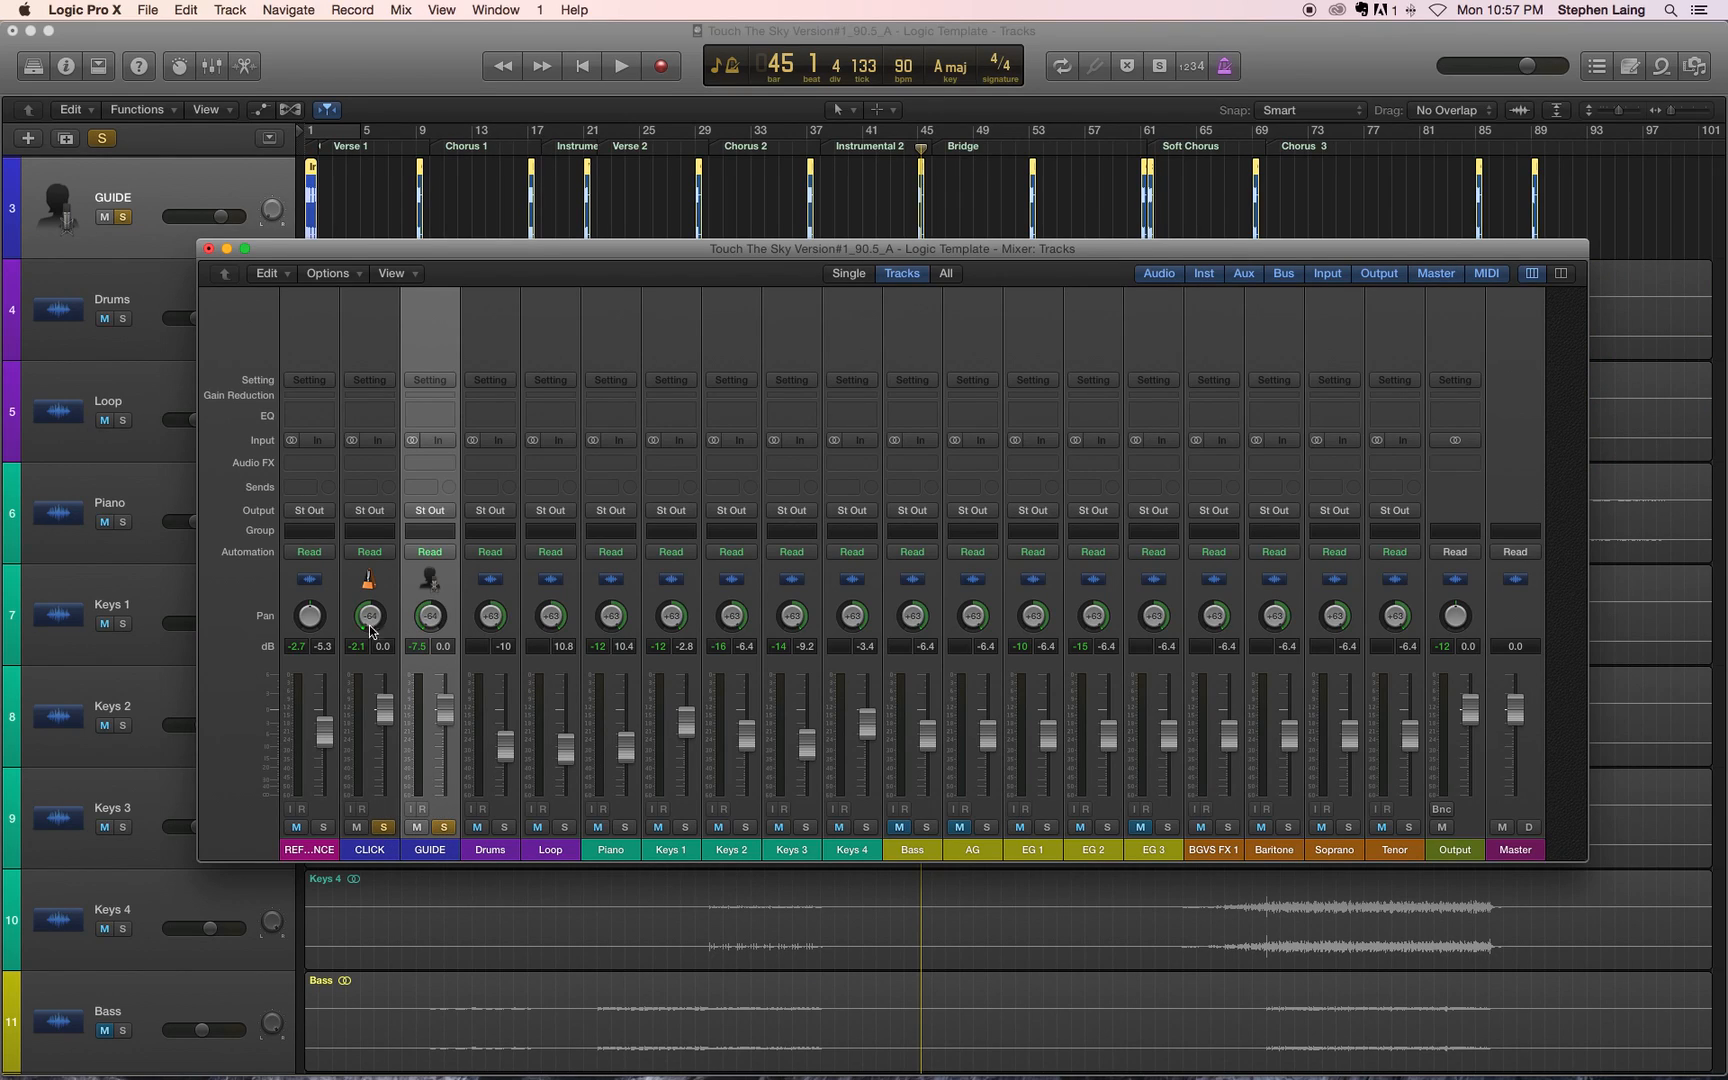
Step: Play the soloed click and guide from bar 45 to bar 50 to check the Output level, and return the playhead to bar 1
{"action": "key", "text": "space"}
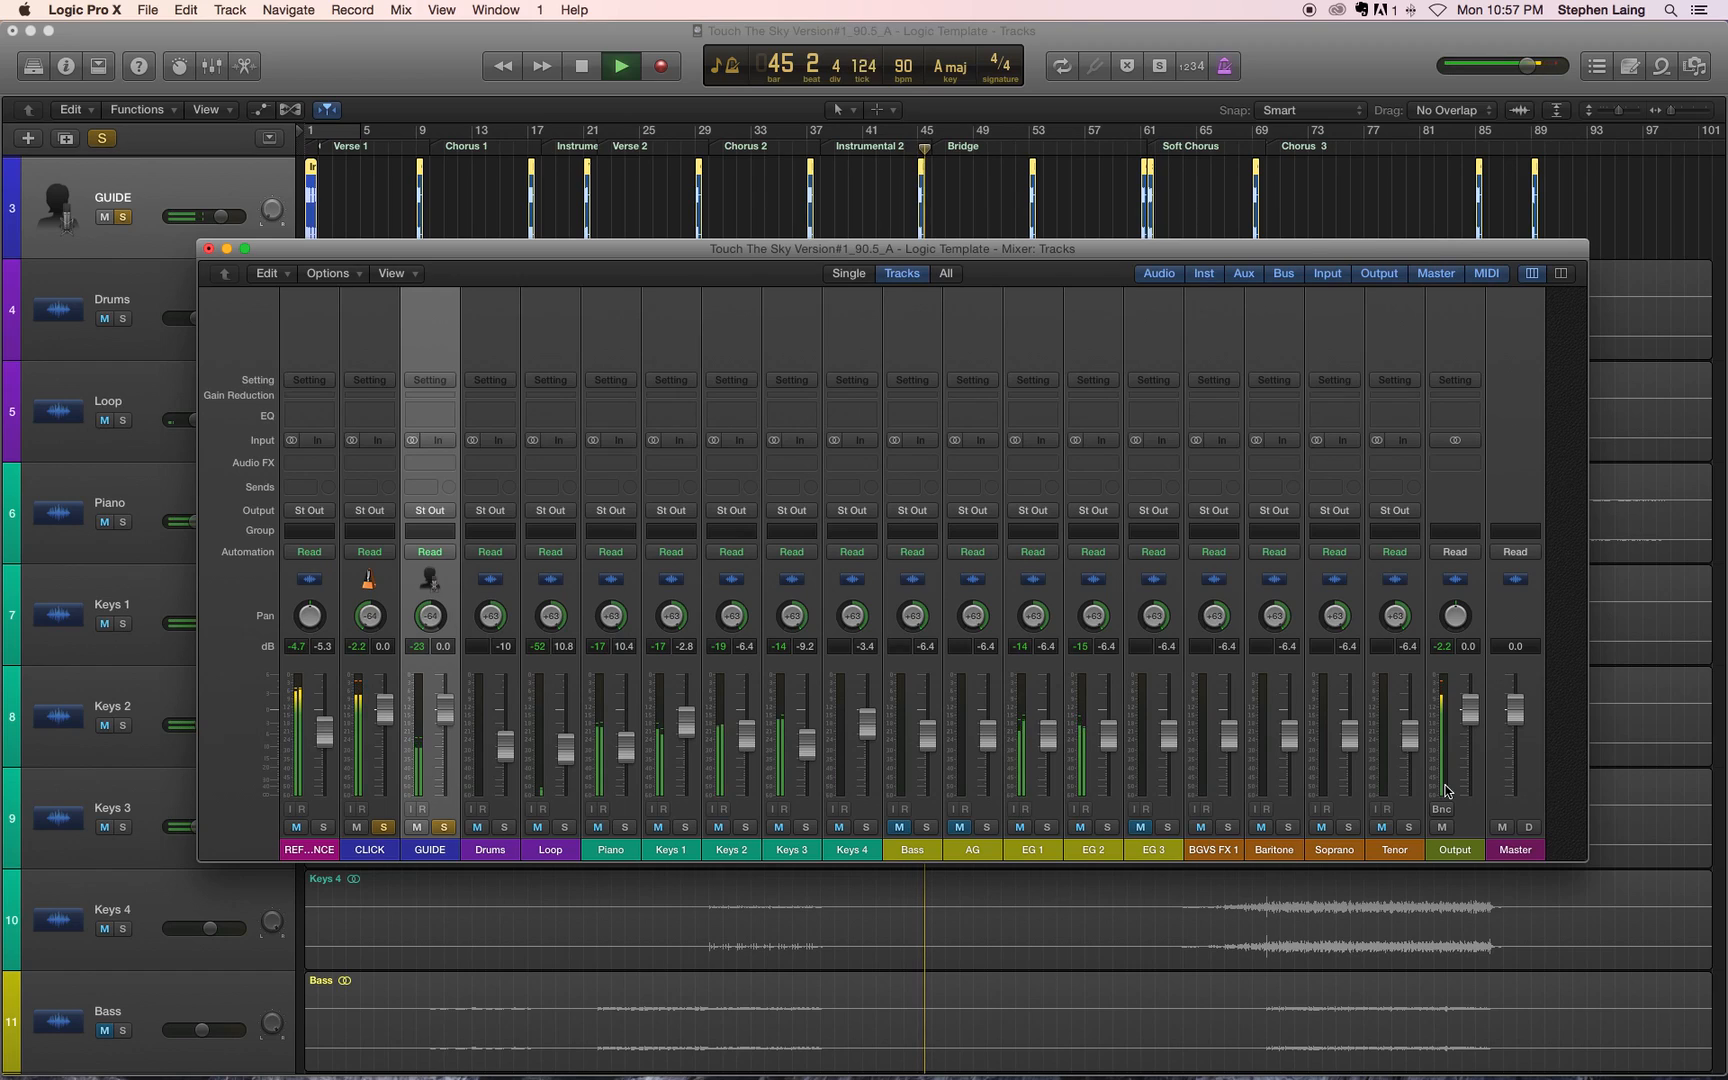
{"action": "key", "text": "space"}
{"action": "key", "text": "XF86AudioRaiseVolume"}
{"action": "key", "text": "space"}
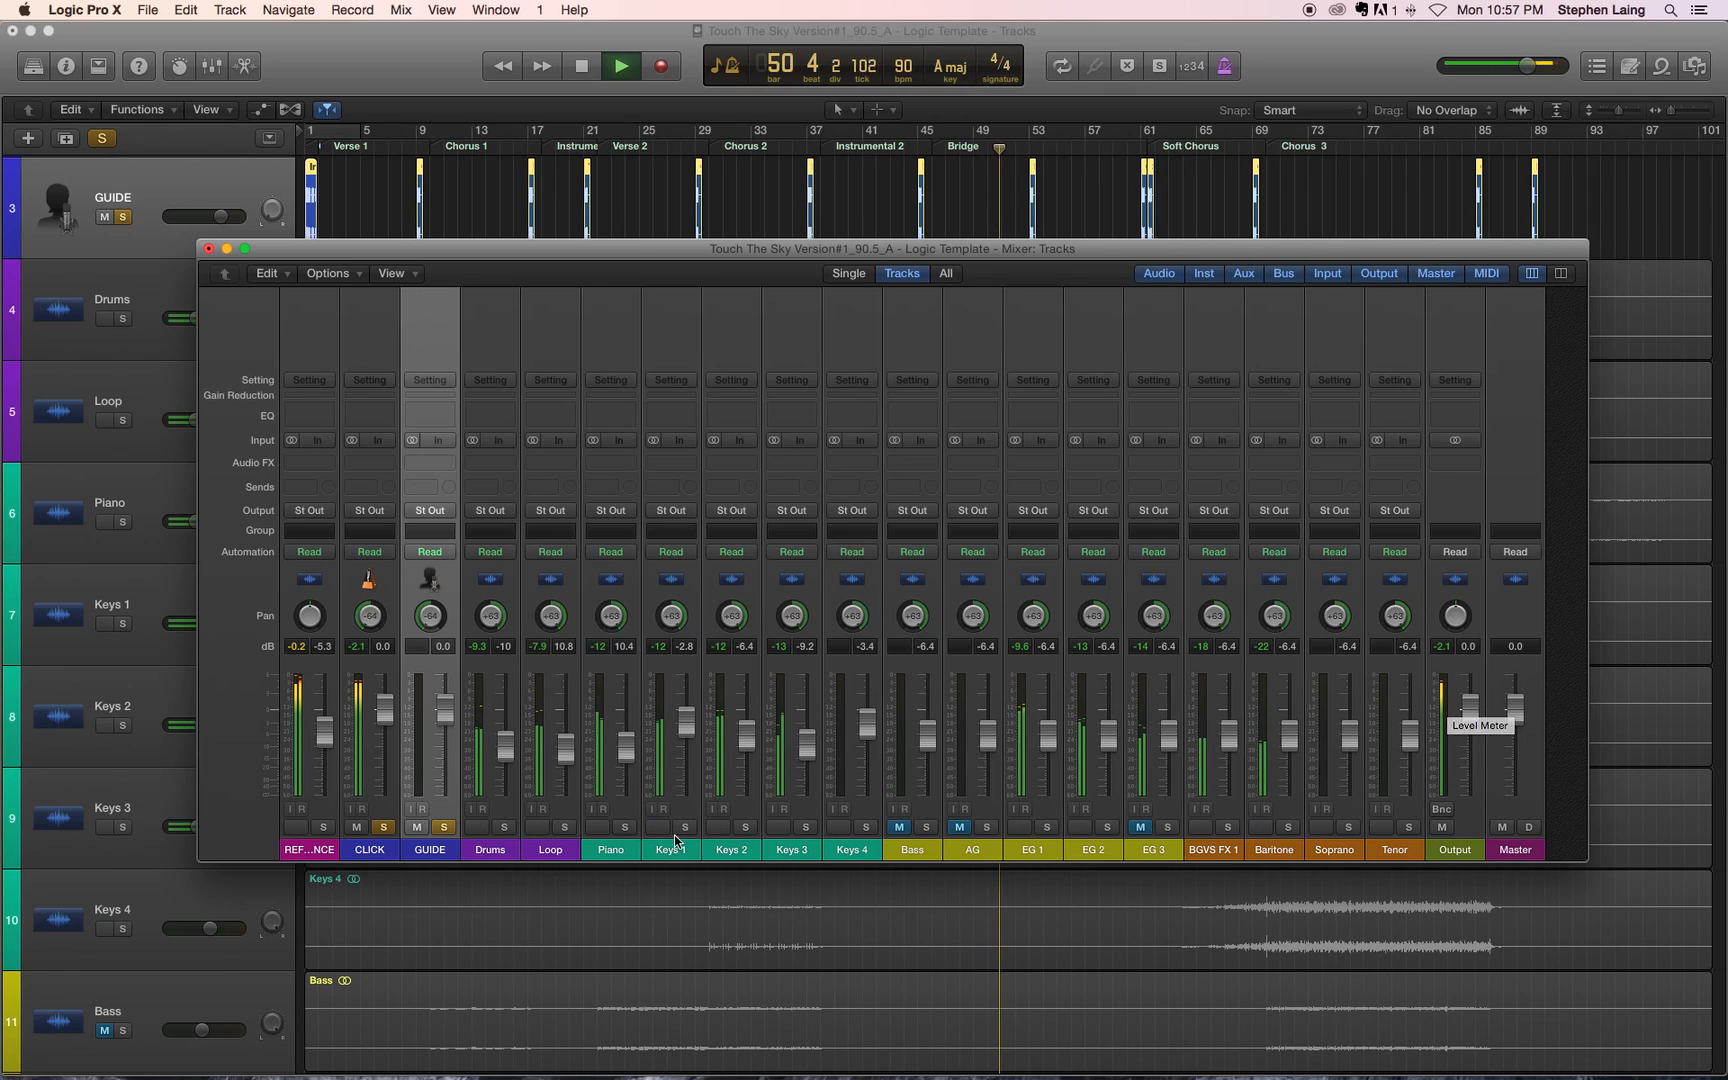
{"action": "key", "text": "space"}
{"action": "key", "text": "Return"}
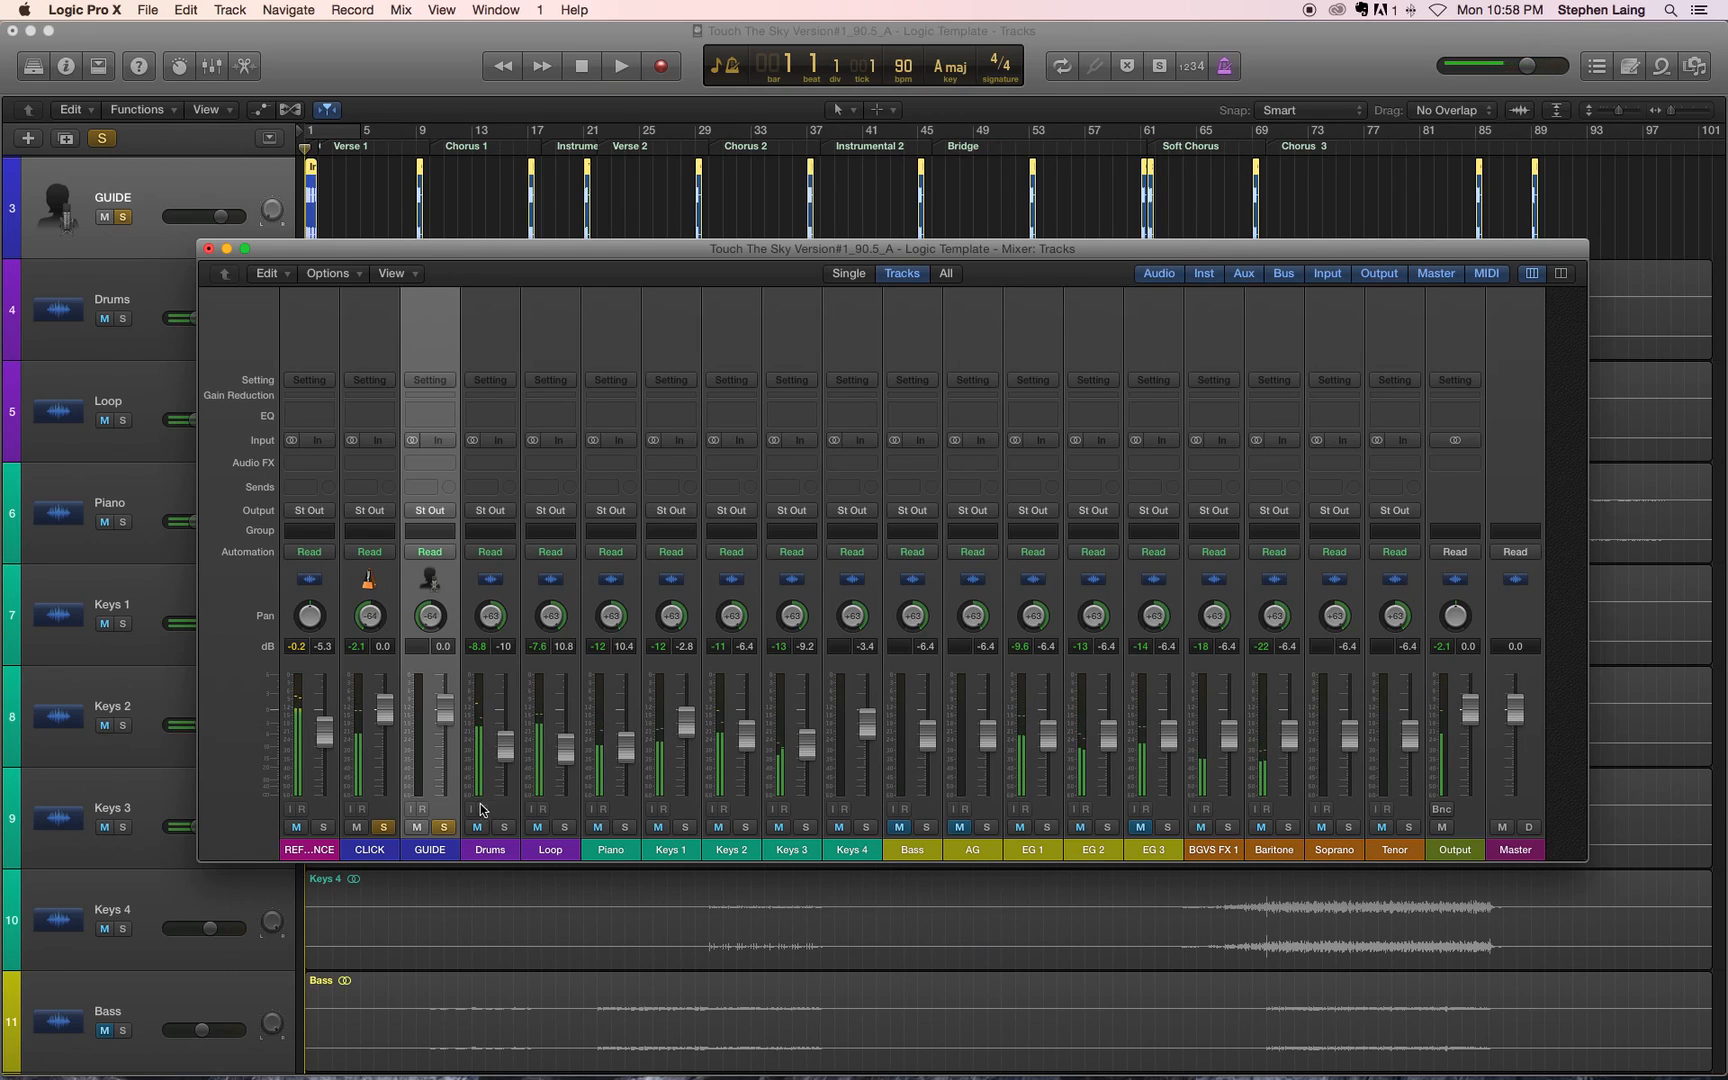
Step: Set the CLICK fader to -5.9 dB and GUIDE to -7.2 dB, play bar 1 to check the Output level, and reset the peak readings
{"action": "left_click_drag", "start_coordinate": [445, 711], "coordinate": [387, 697]}
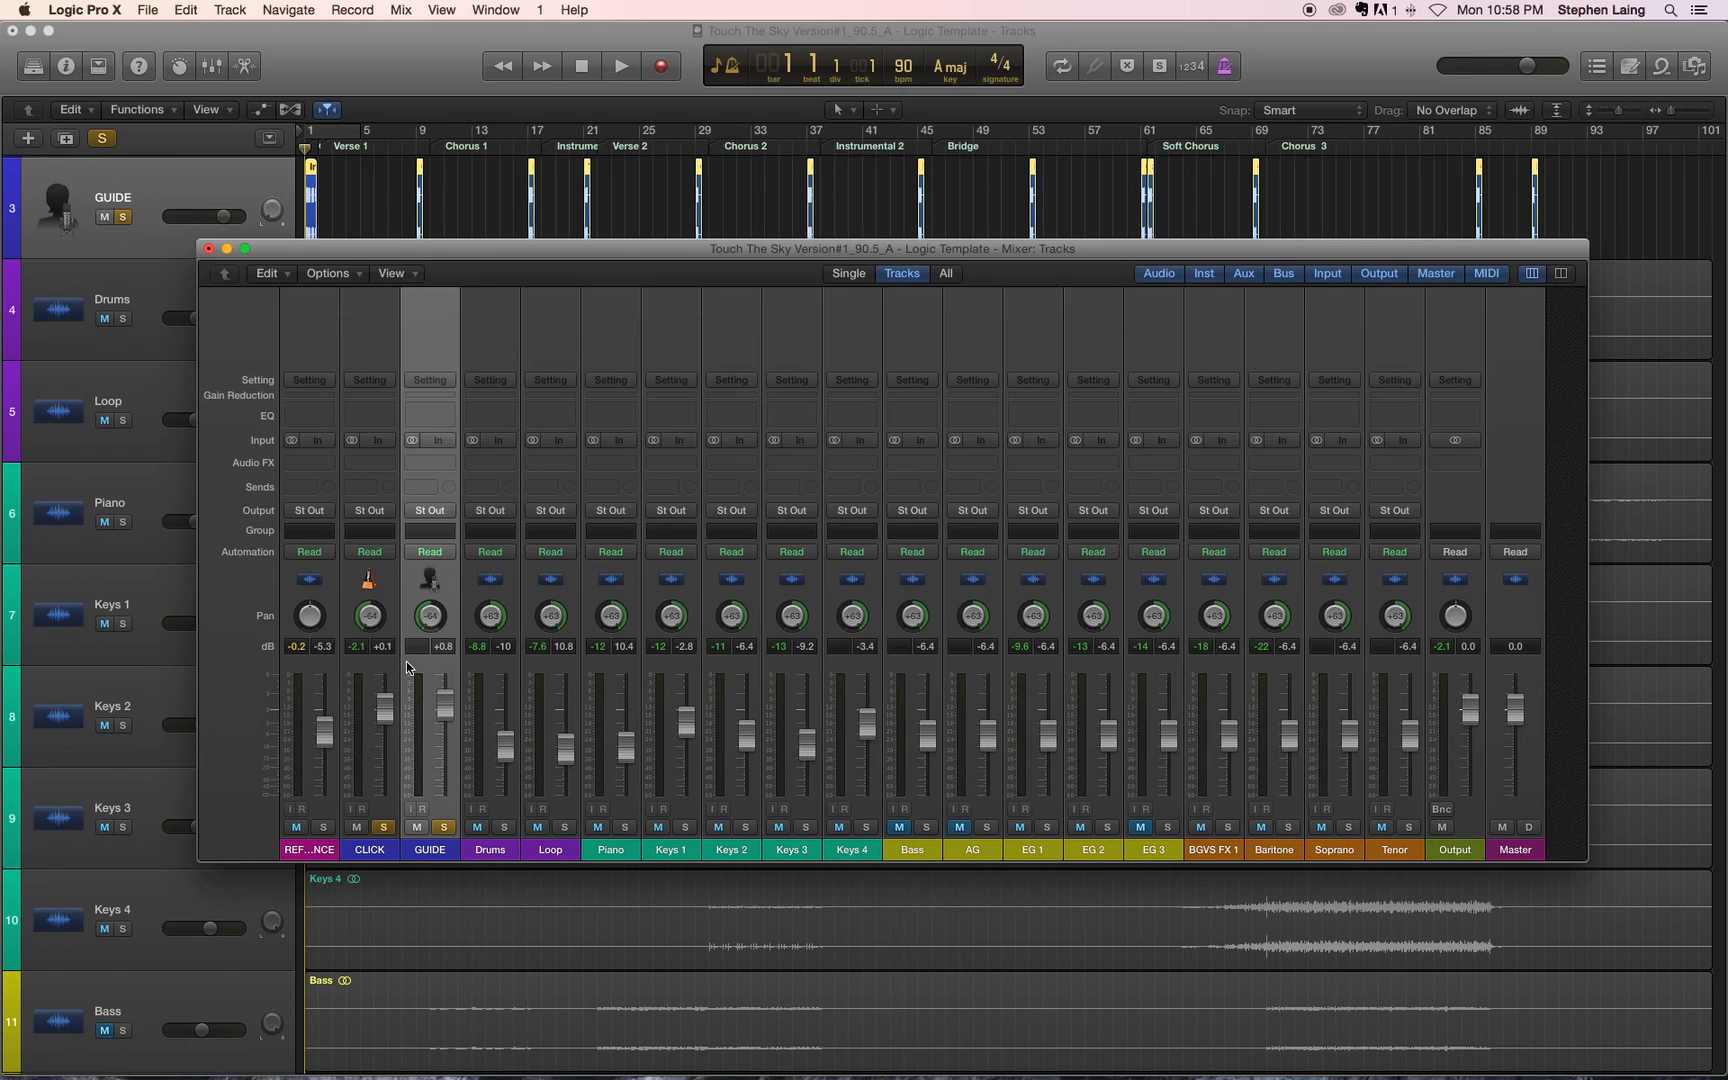
{"action": "mouse_move", "coordinate": [386, 700]}
{"action": "left_mouse_down"}
{"action": "mouse_move", "coordinate": [390, 735]}
{"action": "mouse_move", "coordinate": [450, 722]}
{"action": "mouse_move", "coordinate": [450, 752]}
{"action": "mouse_move", "coordinate": [387, 733]}
{"action": "left_mouse_up"}
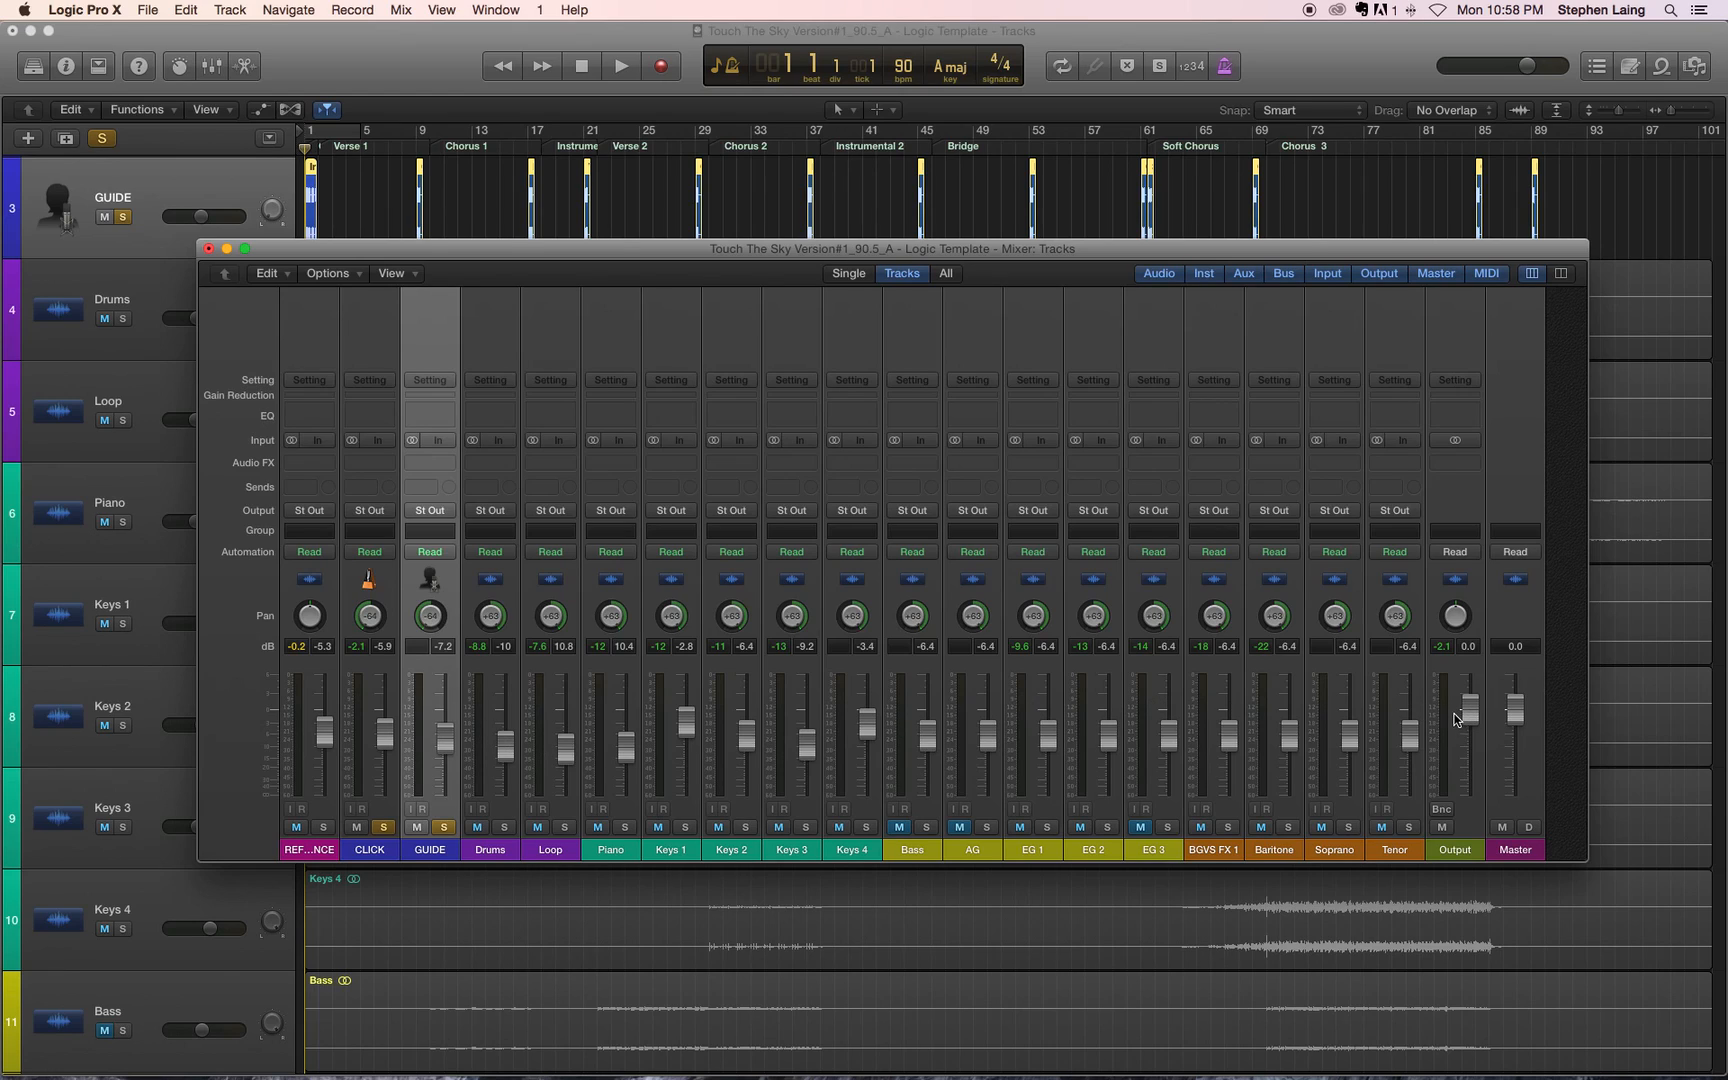
{"action": "key", "text": "space"}
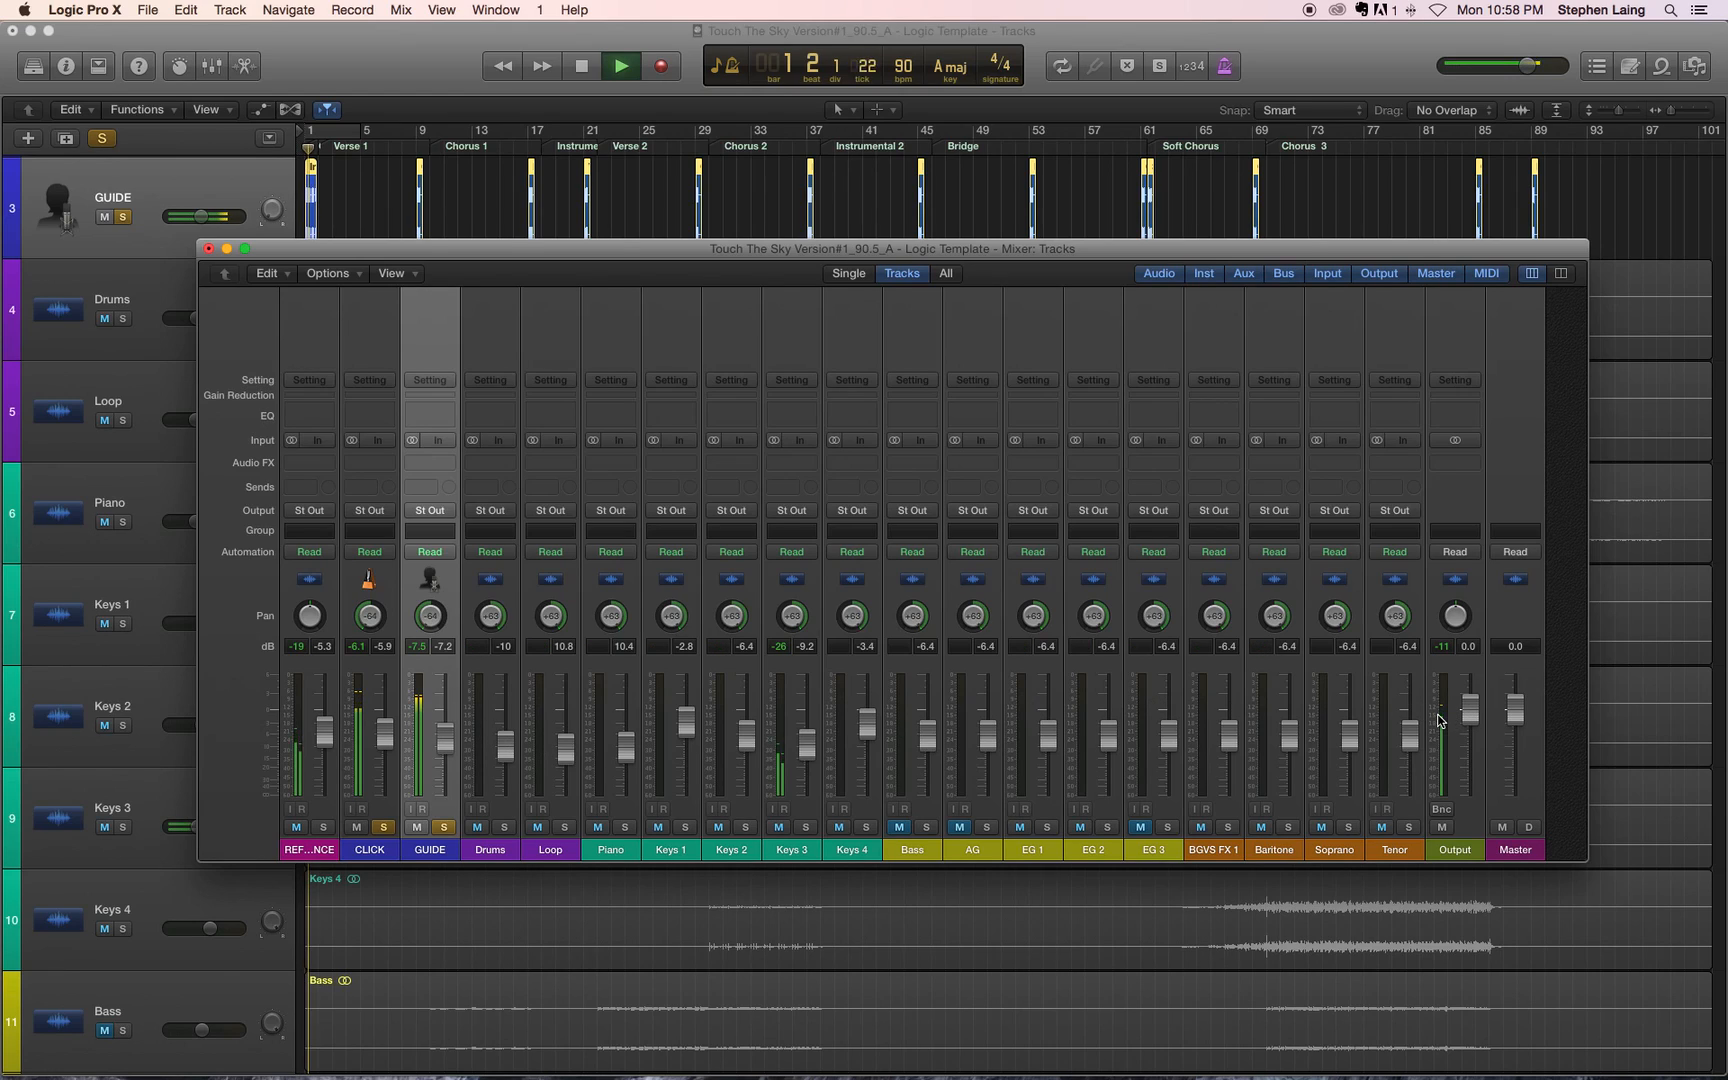
{"action": "key", "text": "space"}
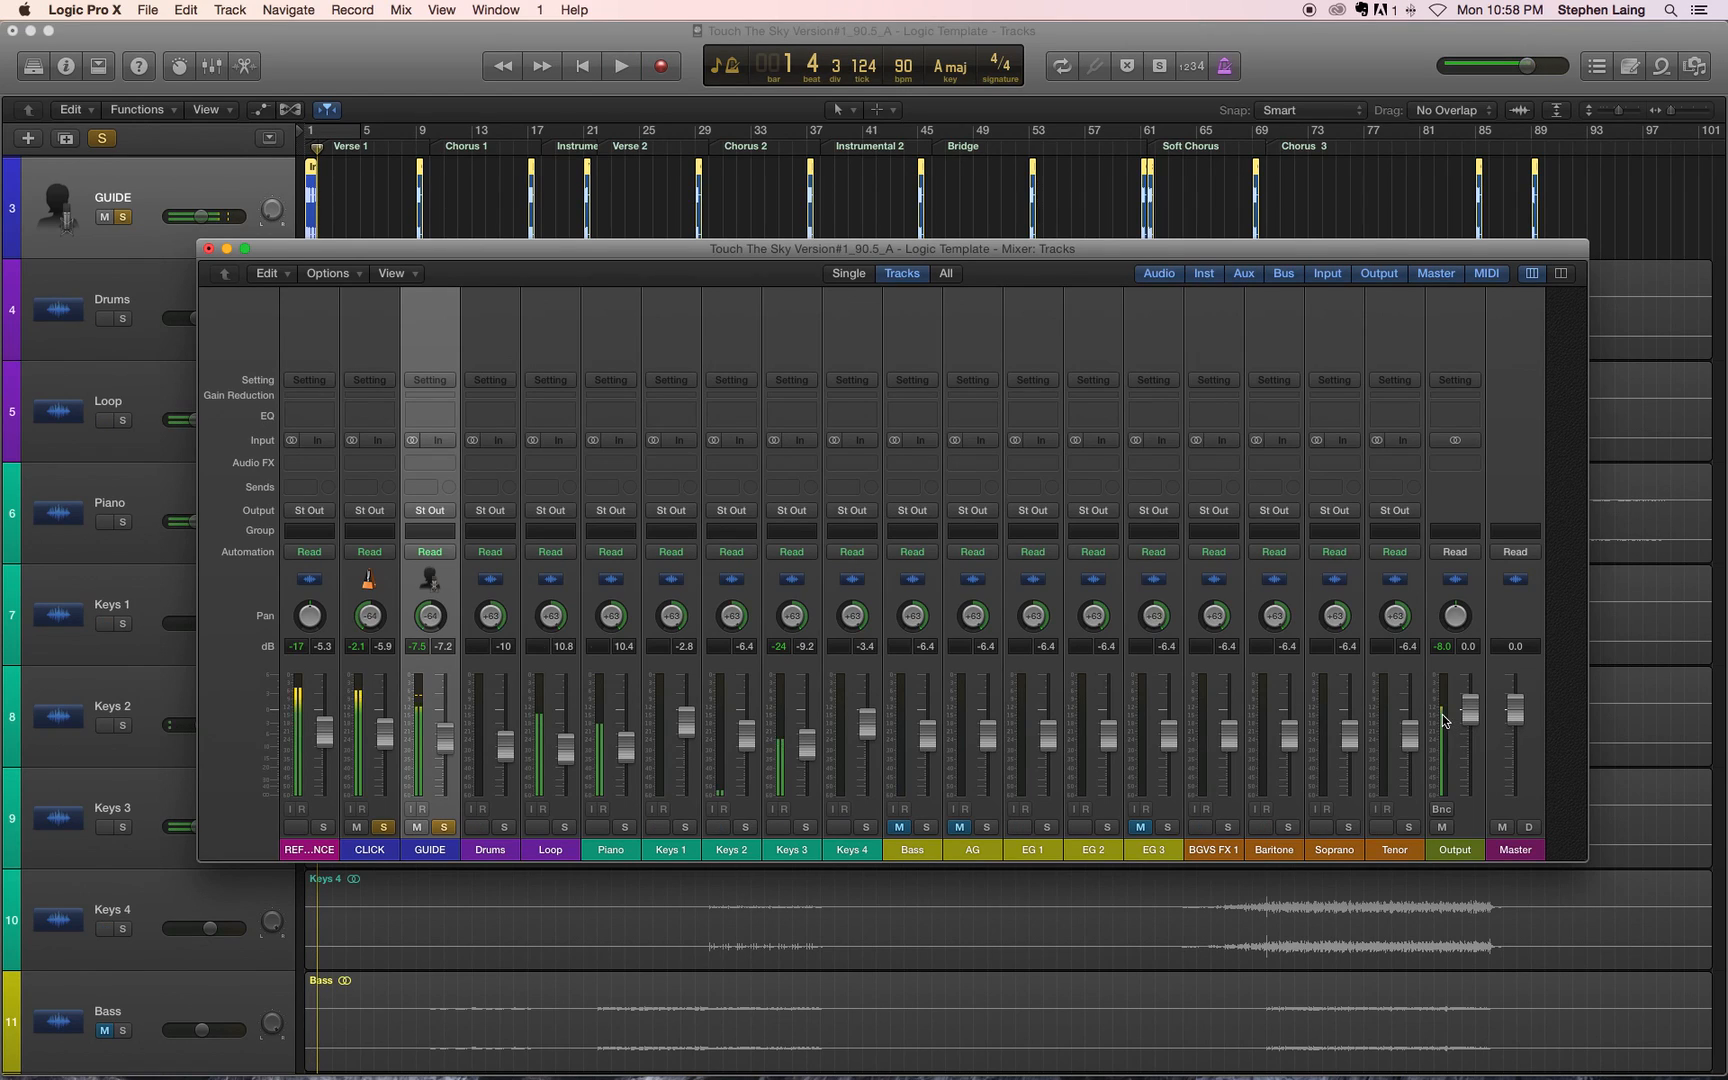
{"action": "left_click", "coordinate": [1443, 650]}
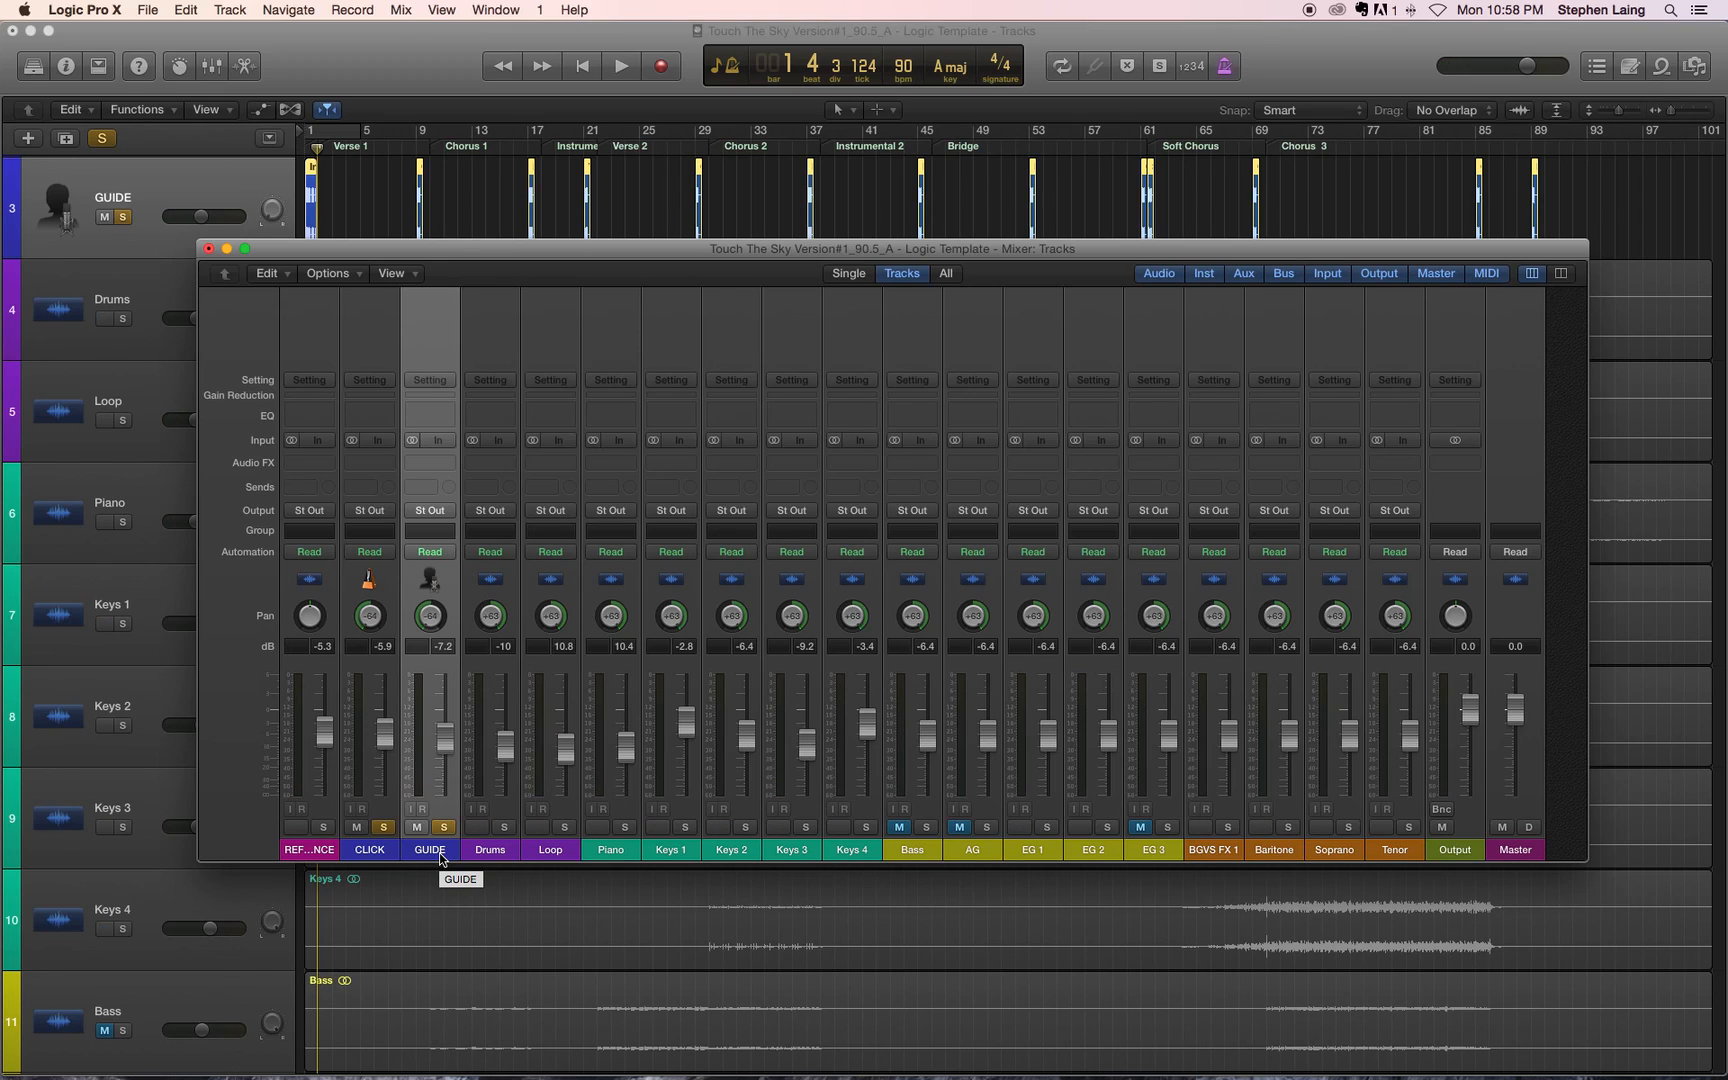
Step: Unsolo GUIDE and lower the CLICK fader to -8.0 dB, playing the click alone up to bar 7
{"action": "mouse_move", "coordinate": [385, 727]}
{"action": "left_mouse_down"}
{"action": "mouse_move", "coordinate": [384, 662]}
{"action": "mouse_move", "coordinate": [385, 741]}
{"action": "left_mouse_up"}
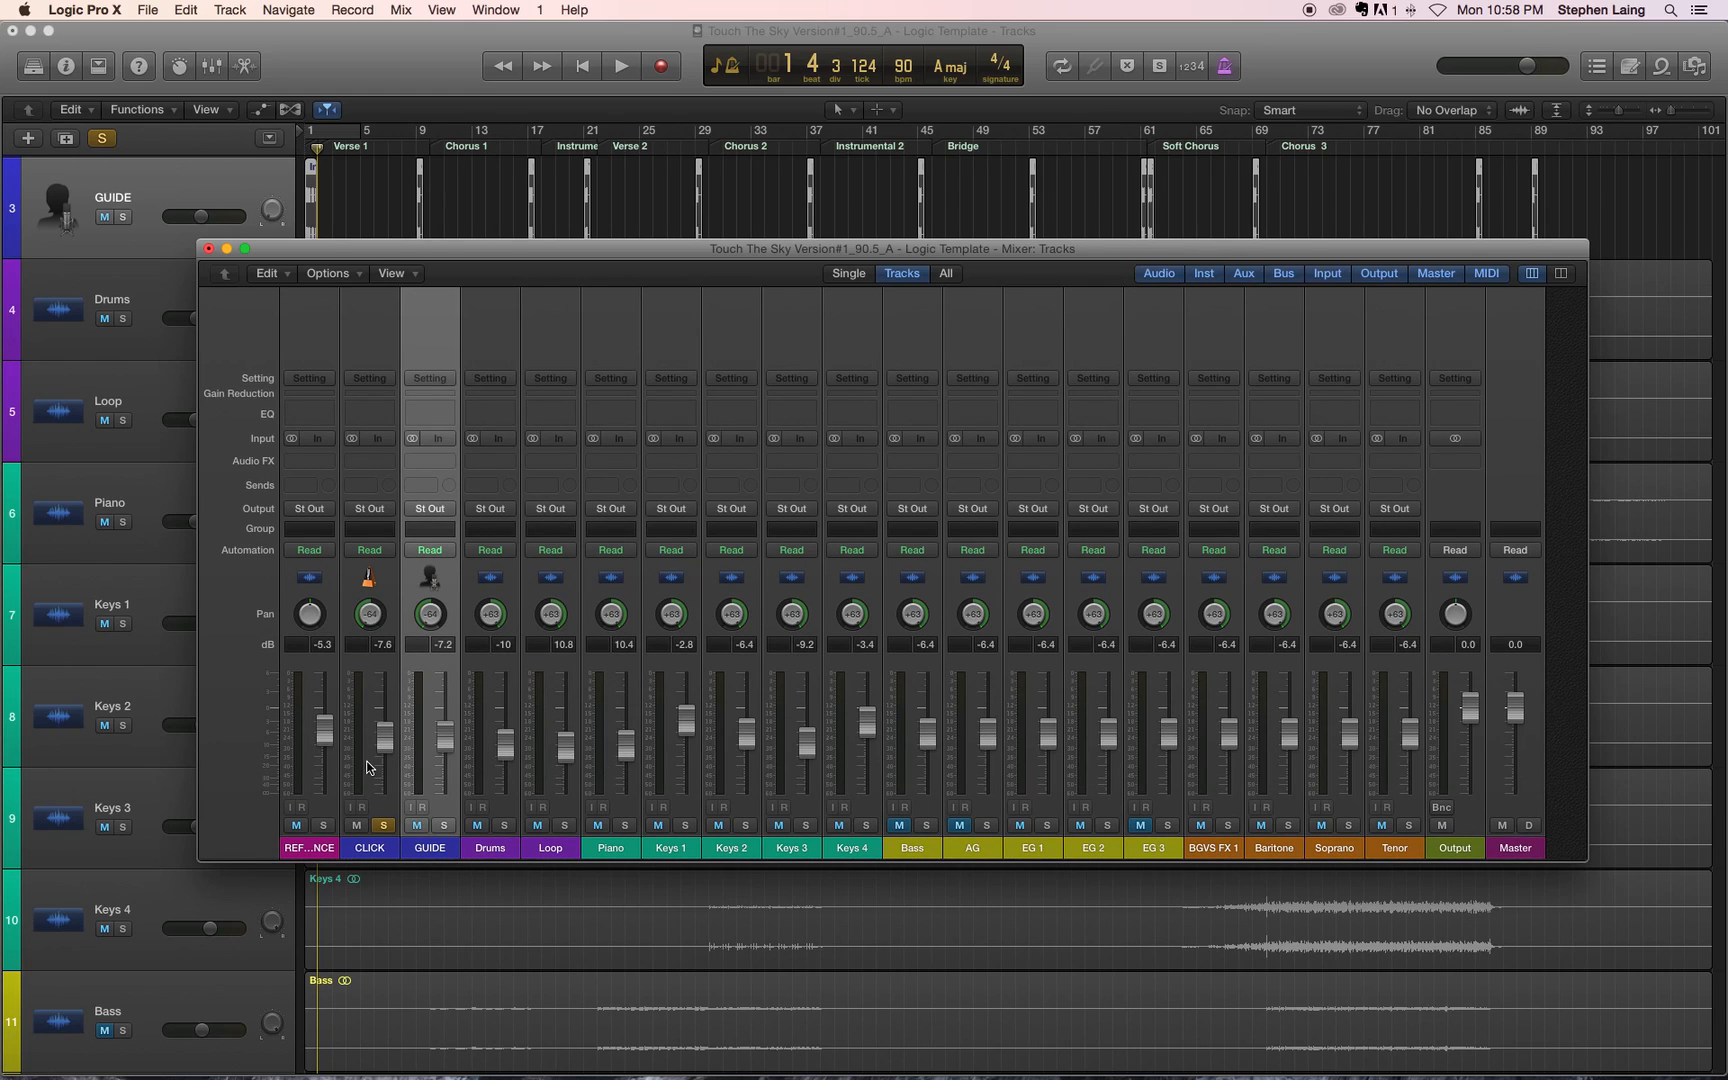
{"action": "key", "text": "space"}
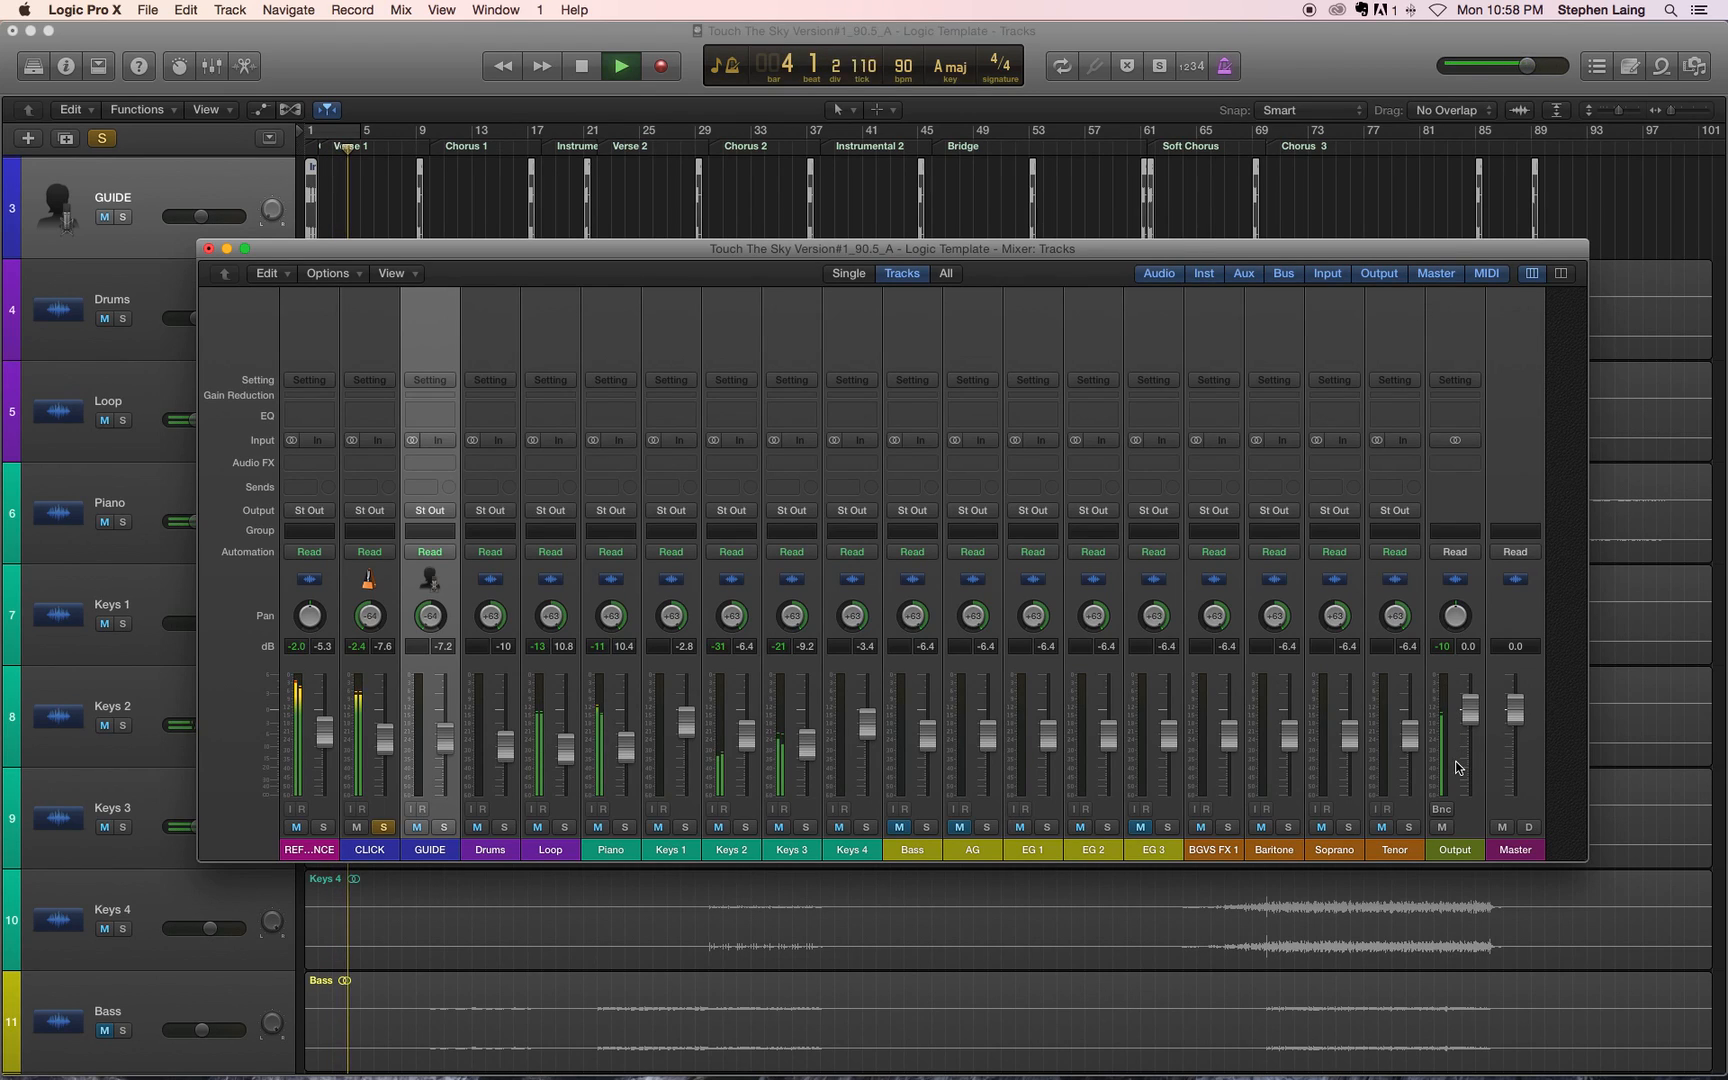
{"action": "left_click_drag", "start_coordinate": [383, 747], "coordinate": [383, 750]}
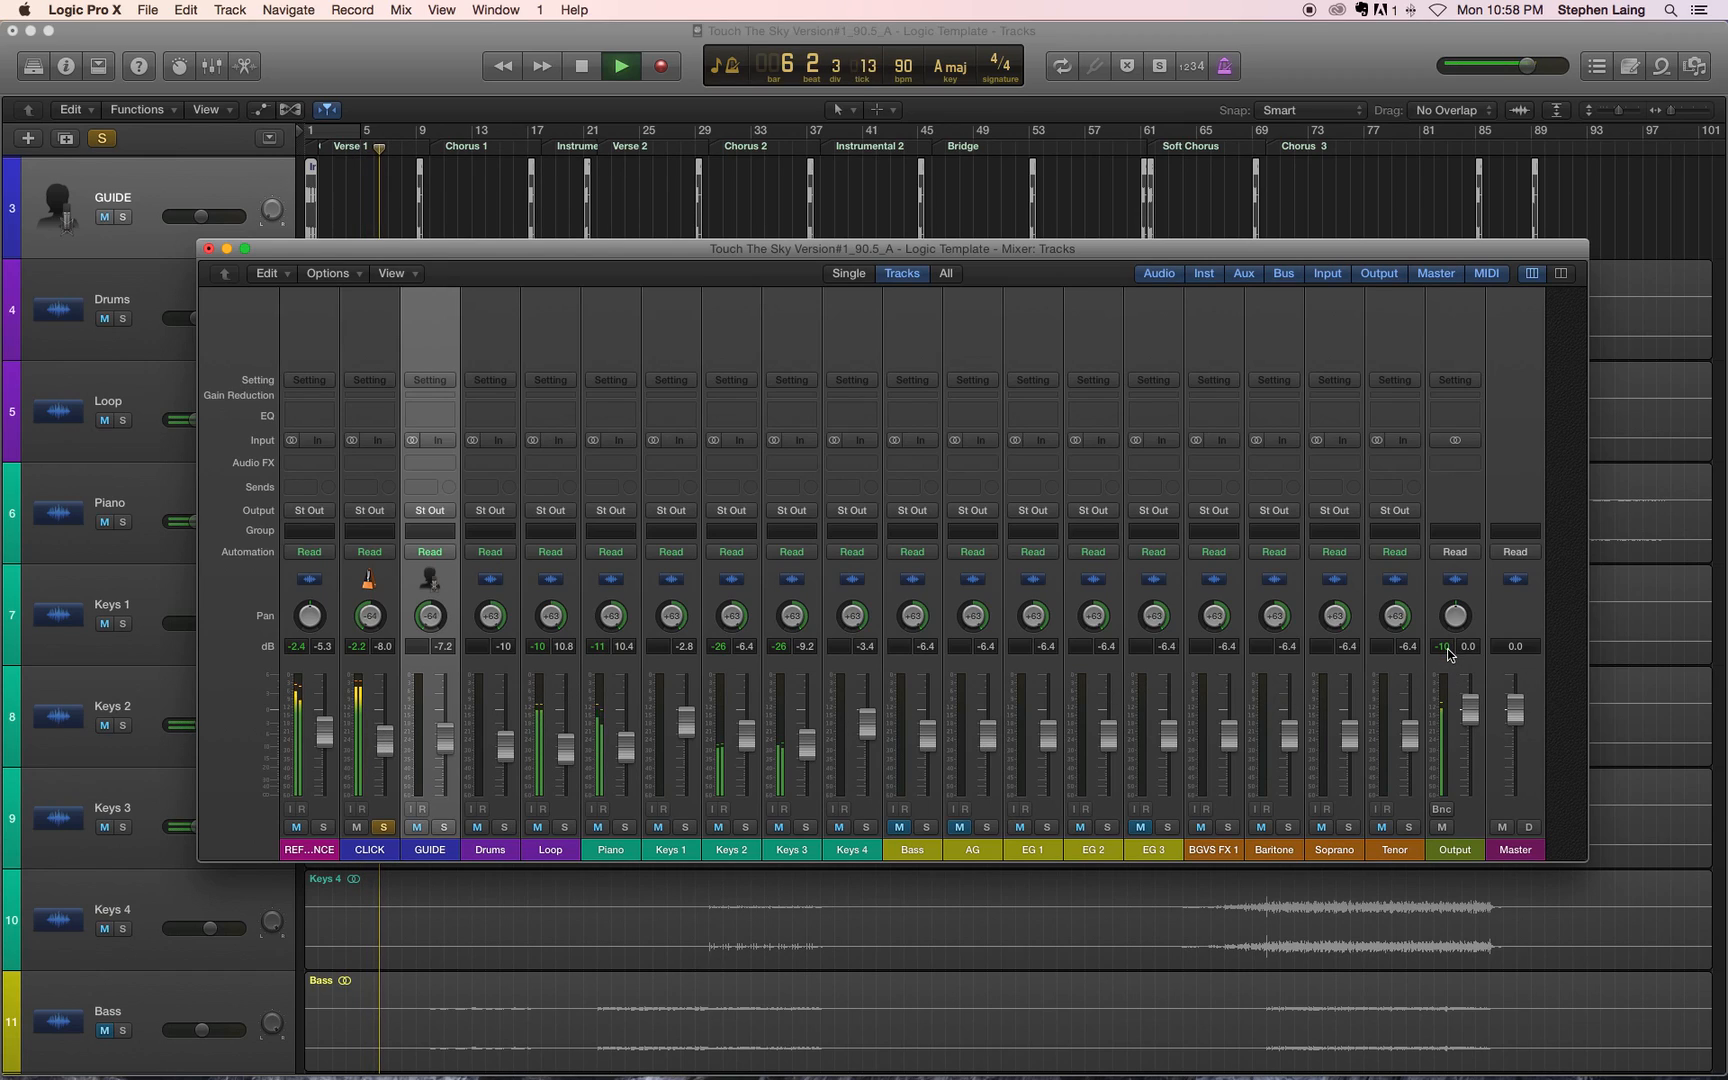
{"action": "key", "text": "space"}
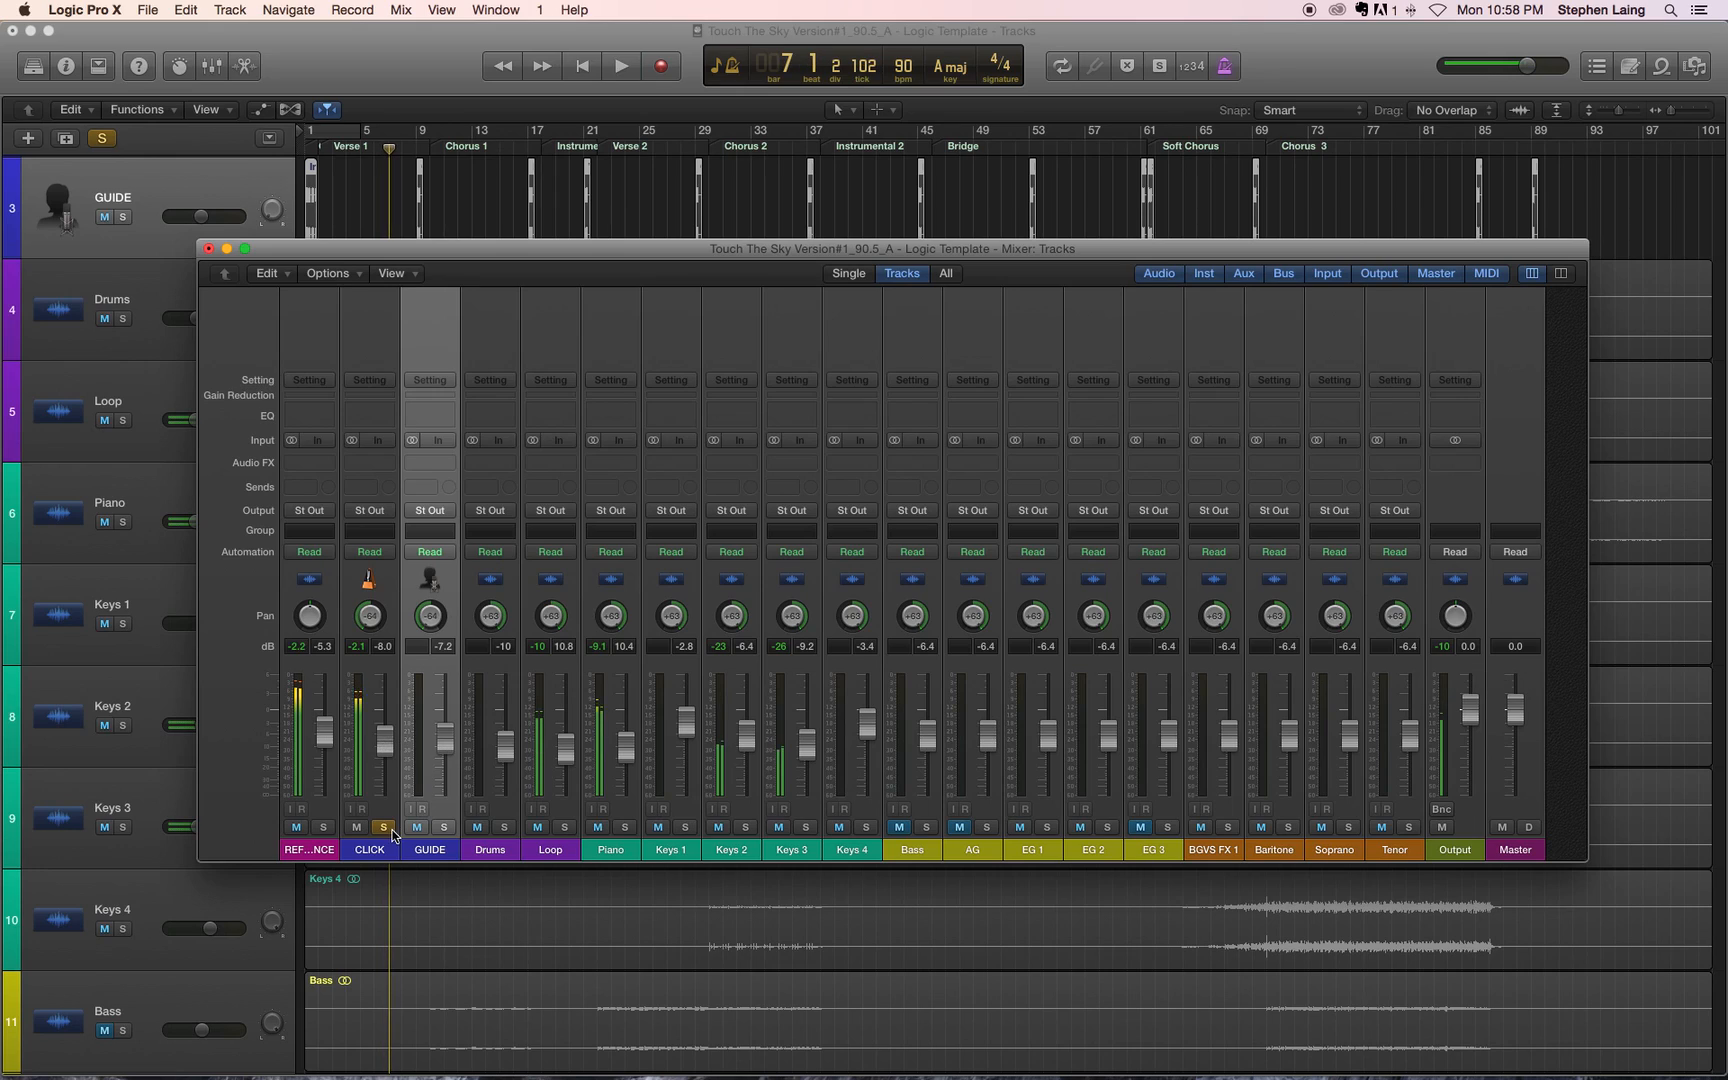
Step: Solo GUIDE and CLICK together and play them from the beginning of the song
{"action": "left_click", "coordinate": [384, 828]}
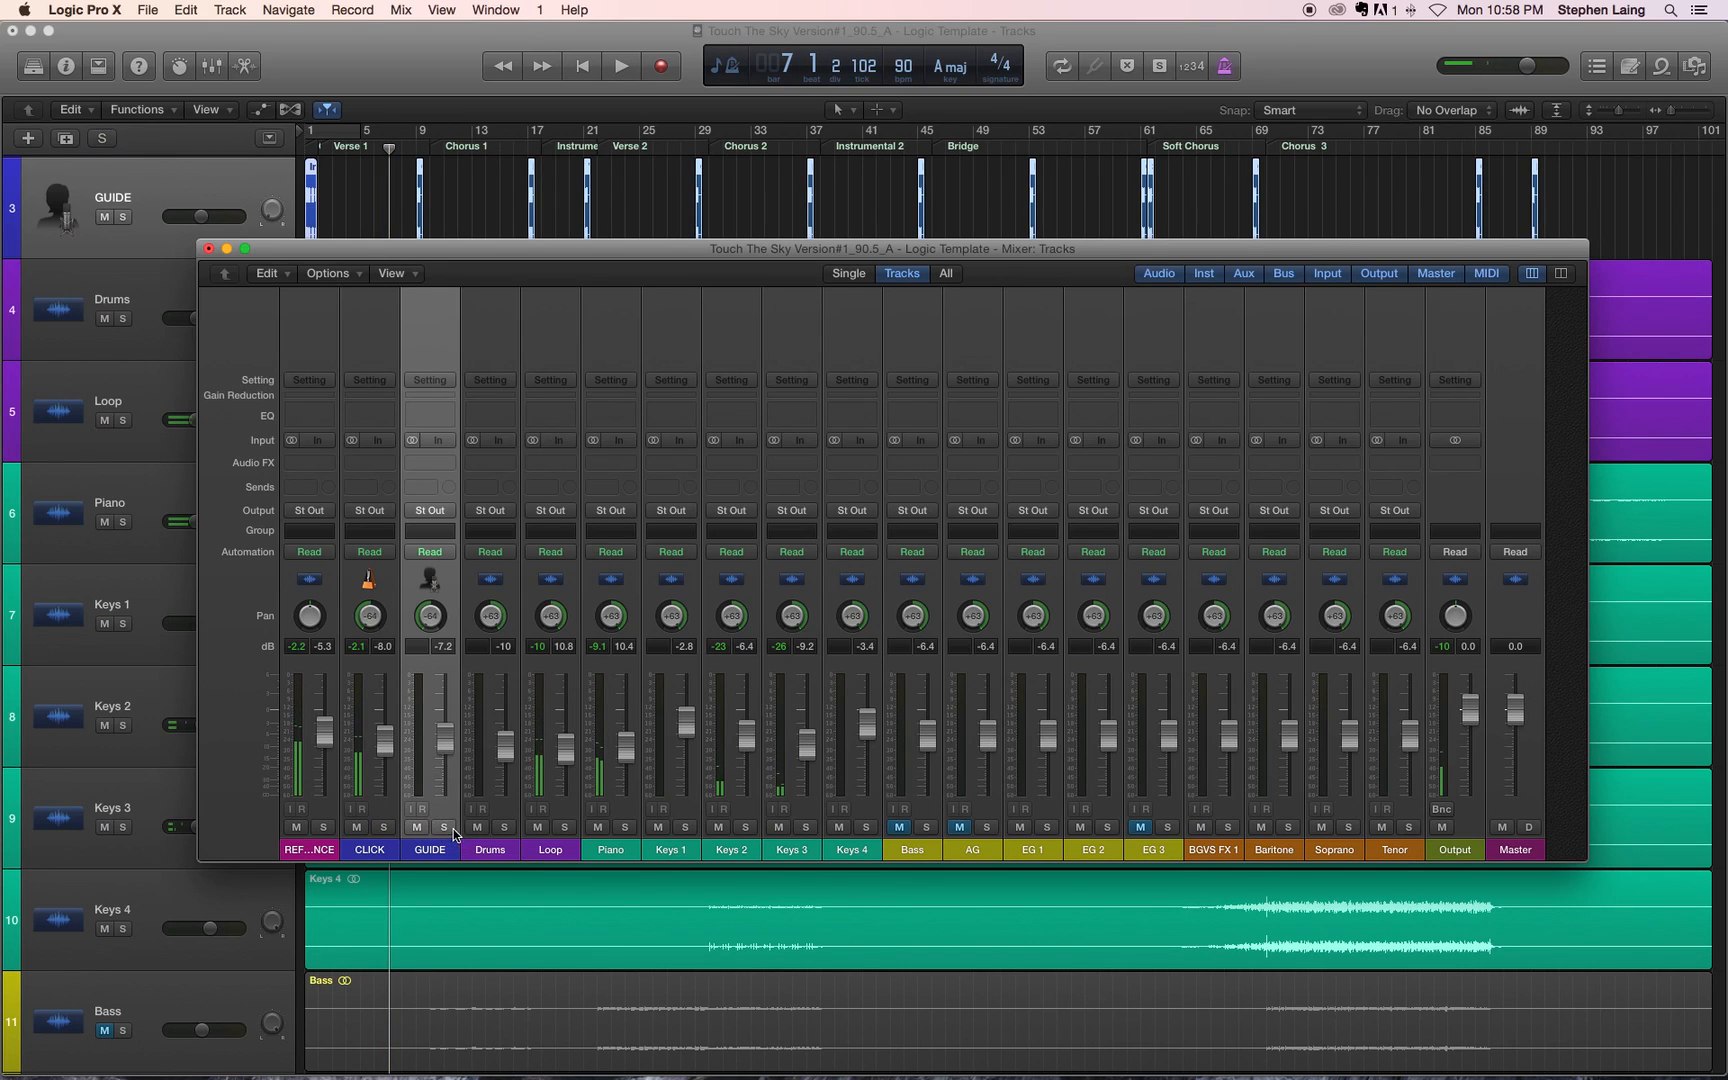
{"action": "left_click", "coordinate": [444, 827]}
{"action": "left_click", "coordinate": [383, 827]}
{"action": "key", "text": "space"}
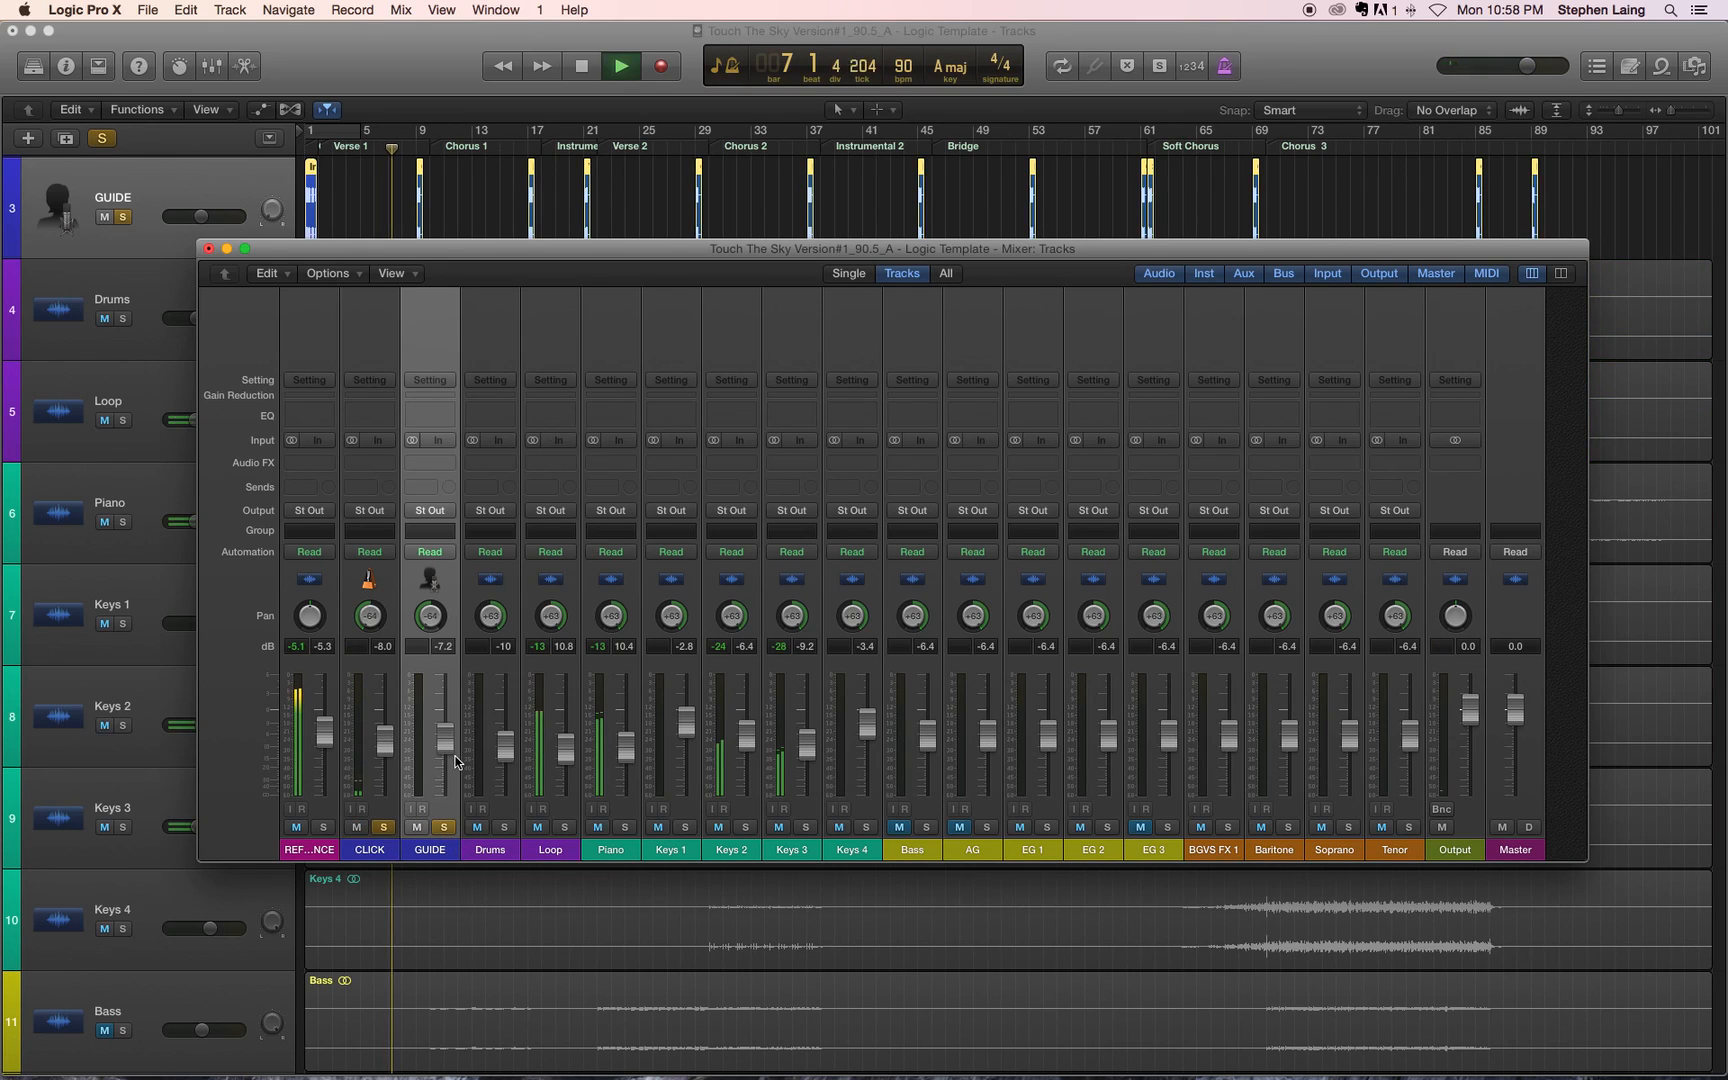
{"action": "key", "text": "Return"}
{"action": "key", "text": "space"}
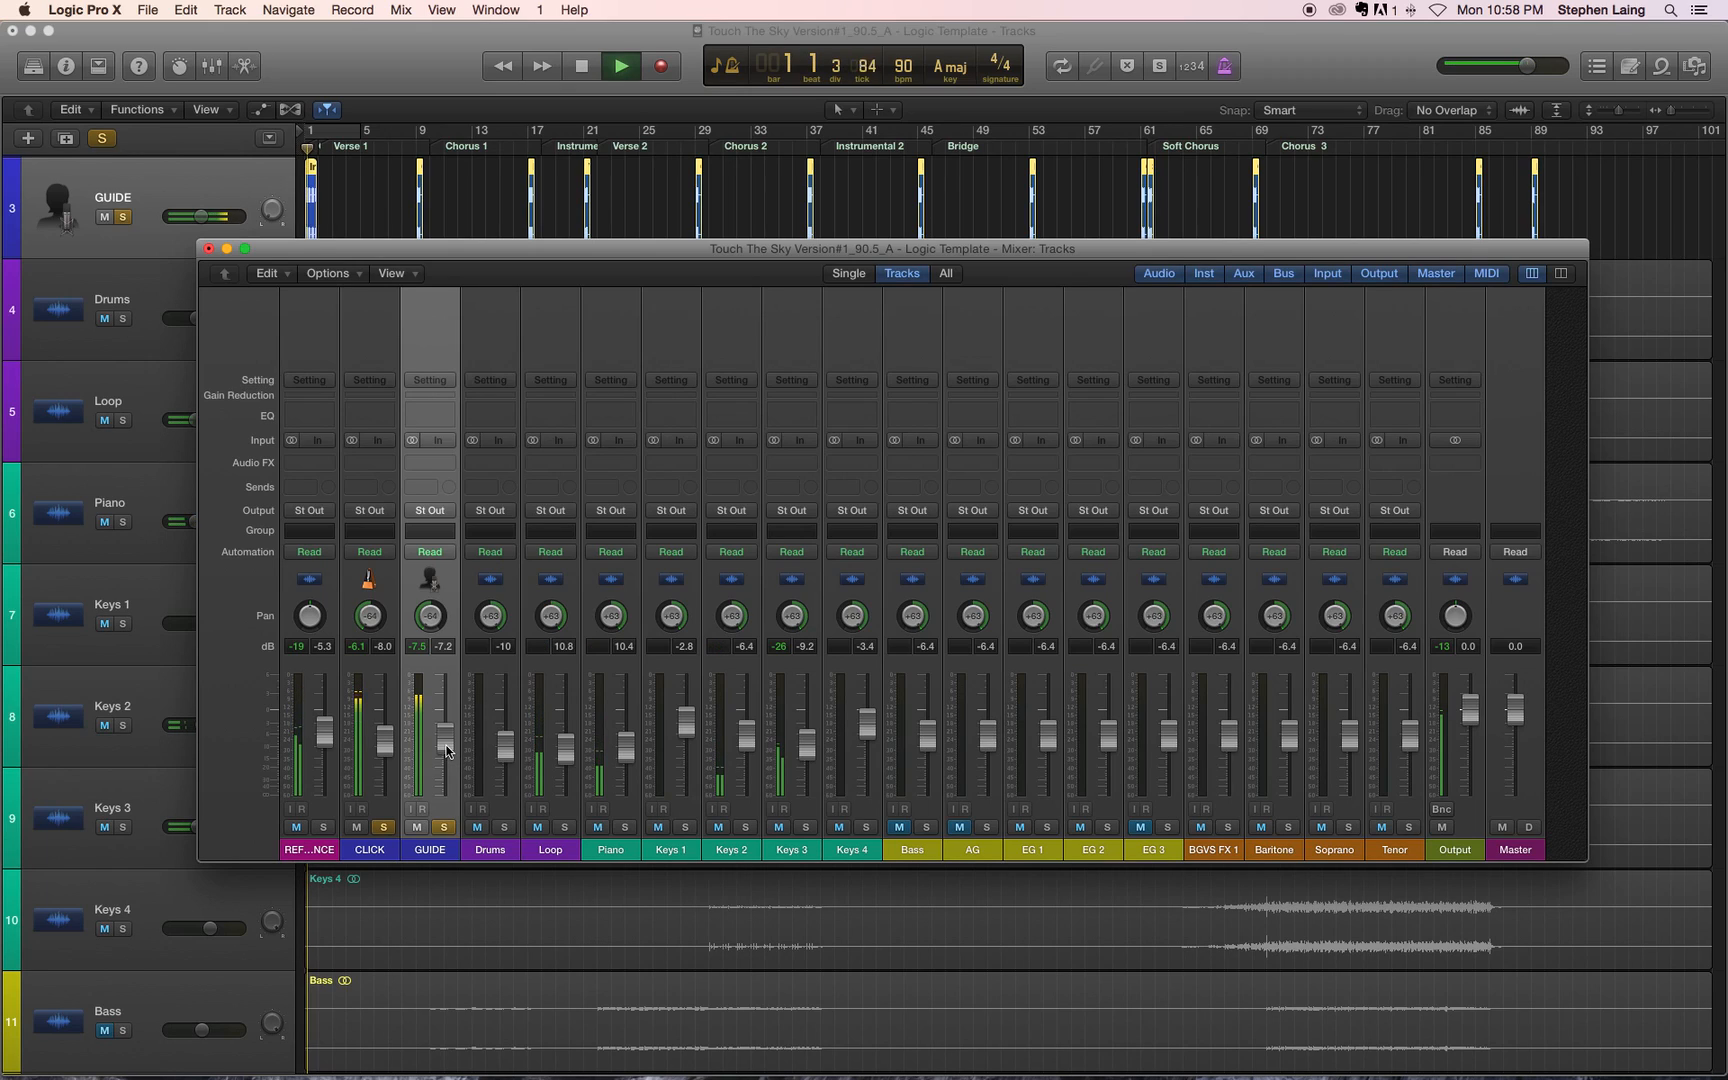
Step: Lower the GUIDE fader in stages to -23.5 dB, replaying the opening bars between adjustments to compare it with the click
{"action": "left_click_drag", "start_coordinate": [447, 752], "coordinate": [447, 760]}
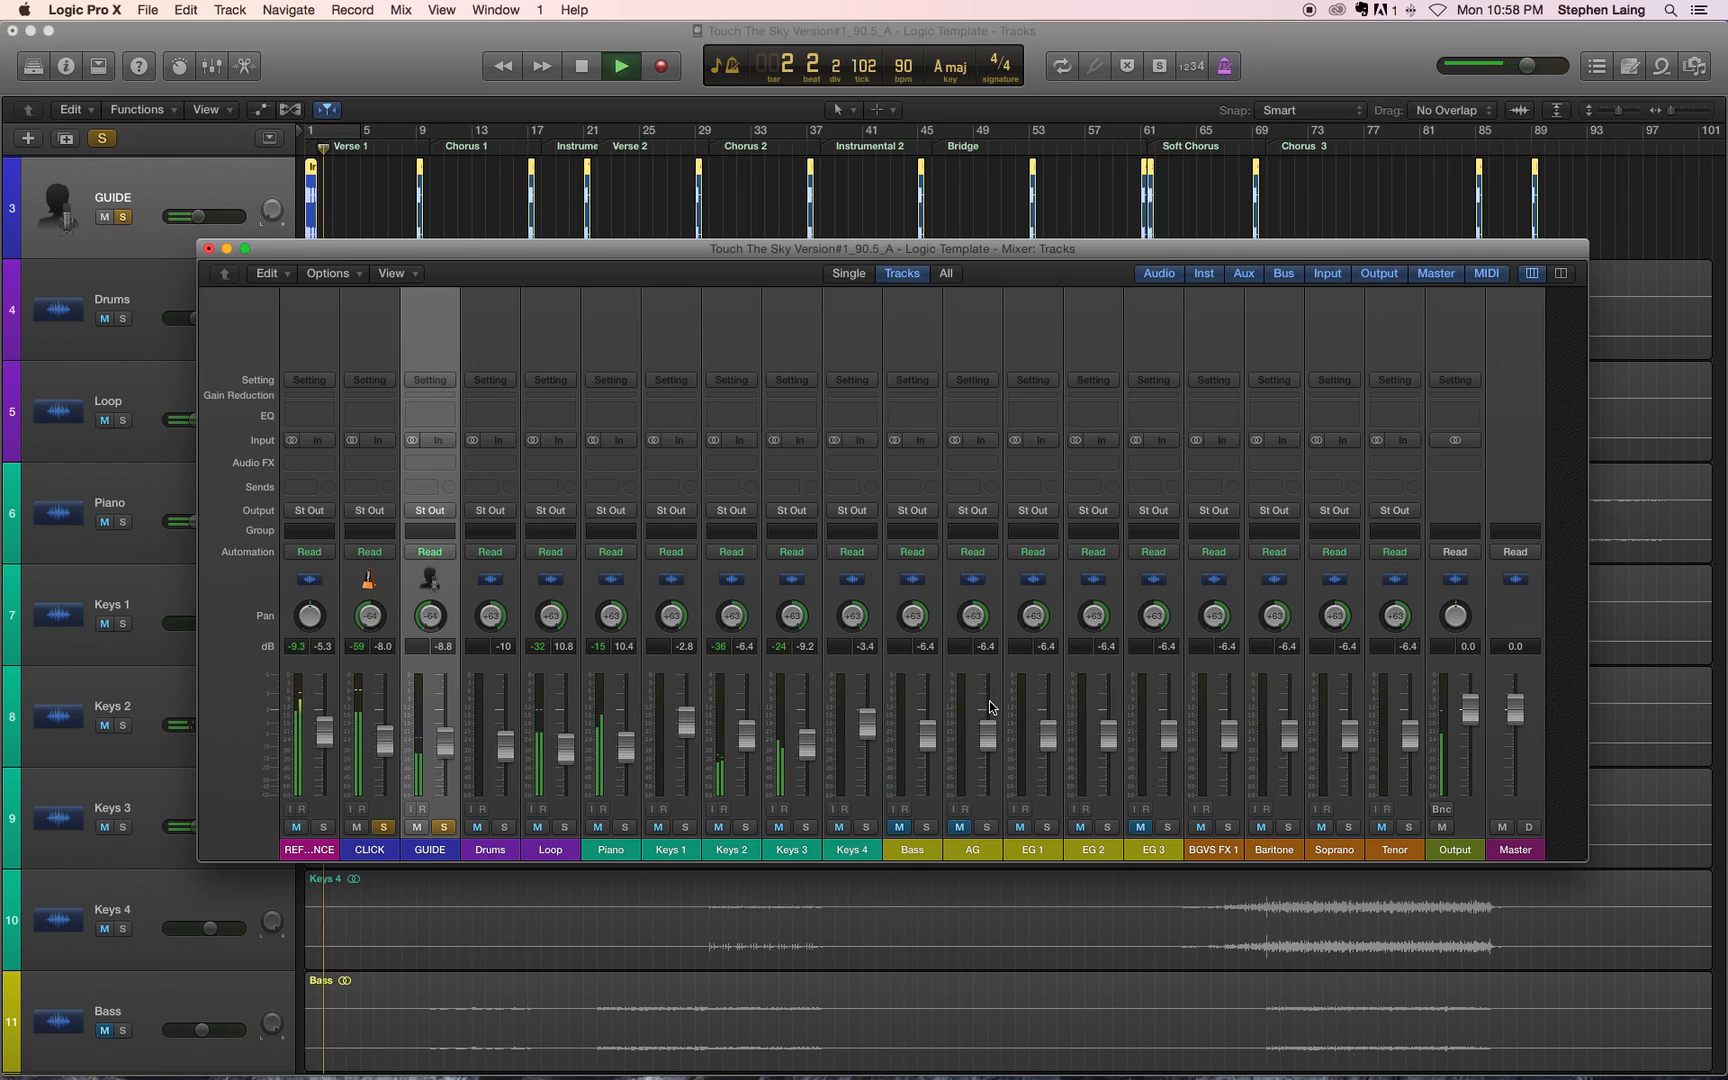
{"action": "key", "text": "space"}
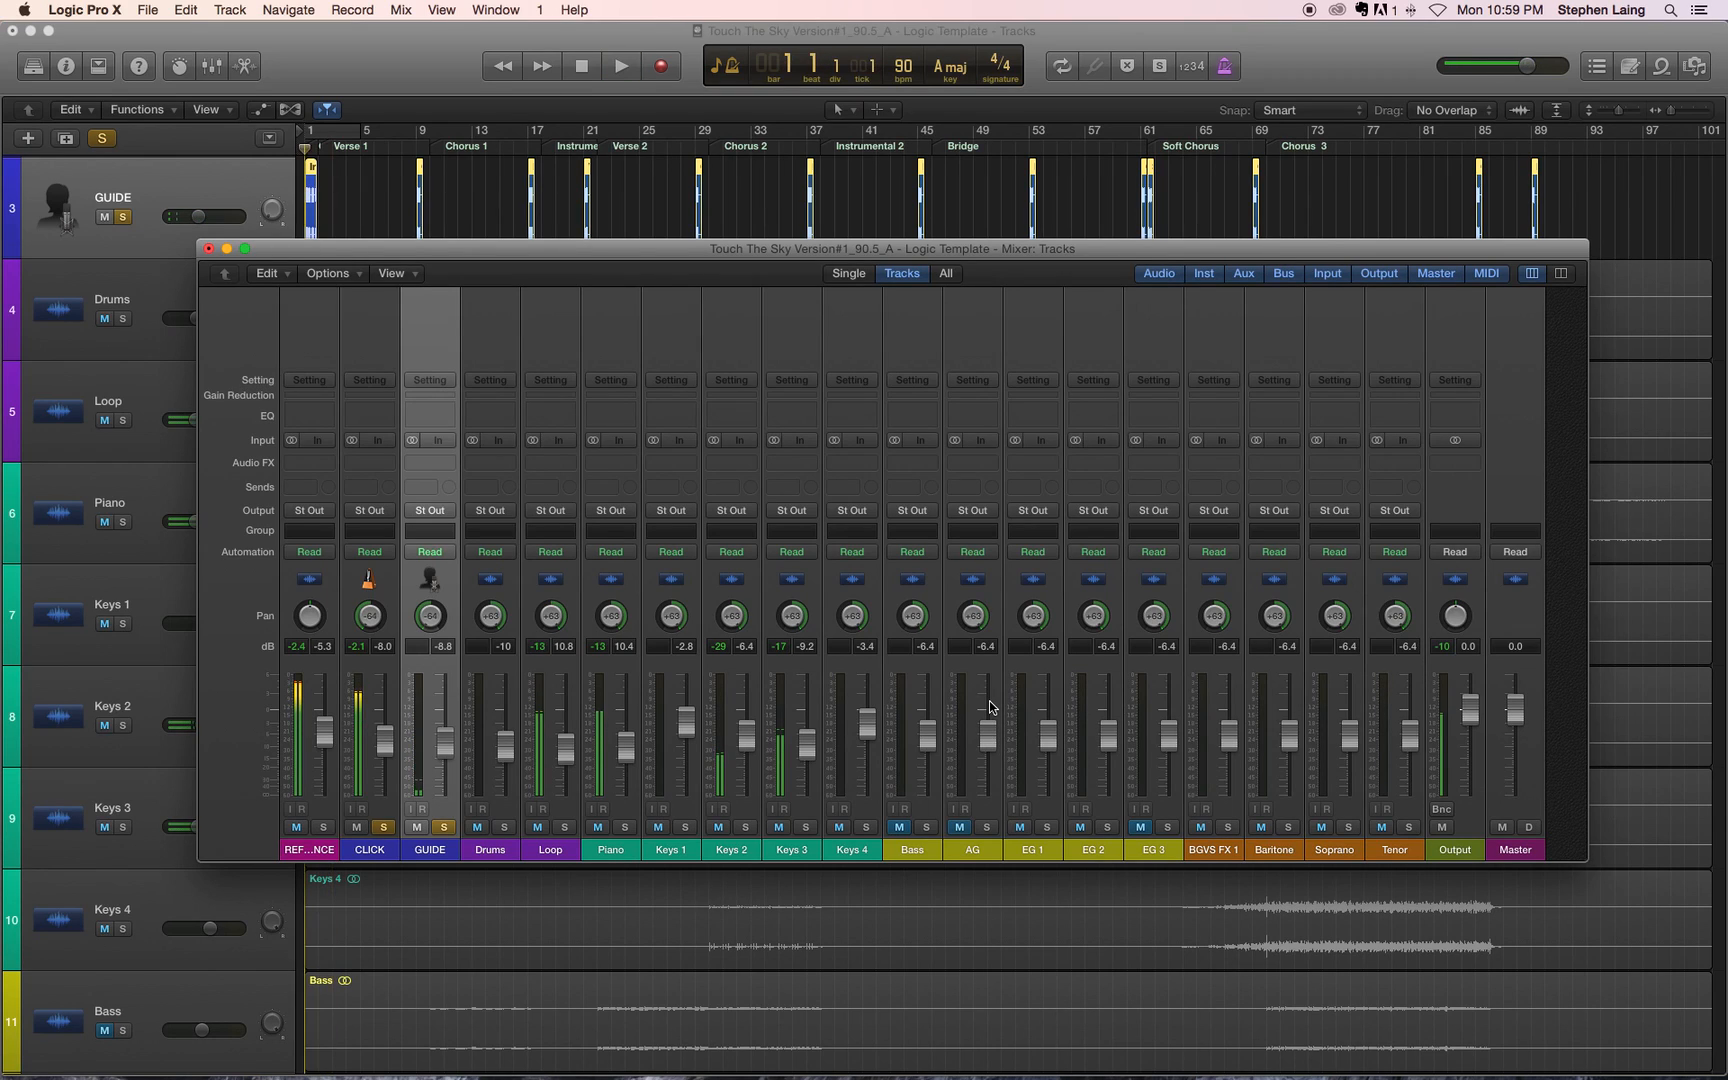
{"action": "key", "text": "space"}
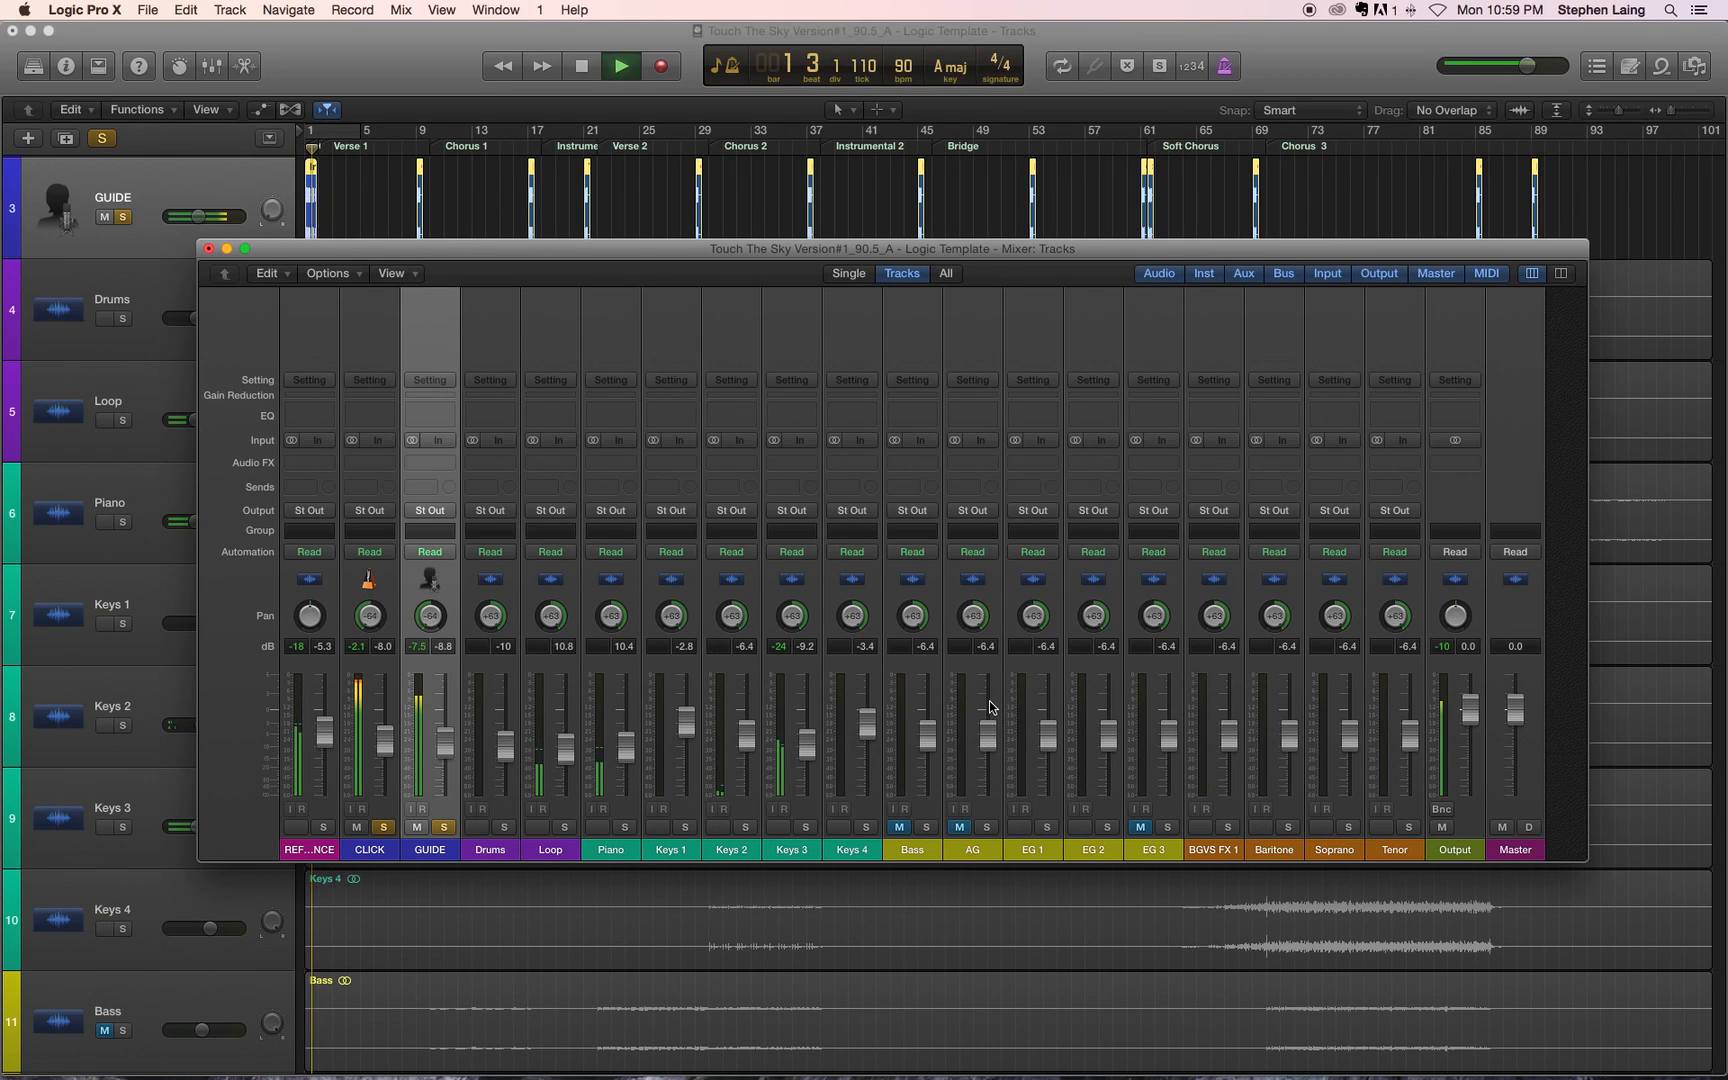
{"action": "key", "text": "space"}
{"action": "left_click_drag", "start_coordinate": [446, 742], "coordinate": [449, 750]}
{"action": "key", "text": "Return"}
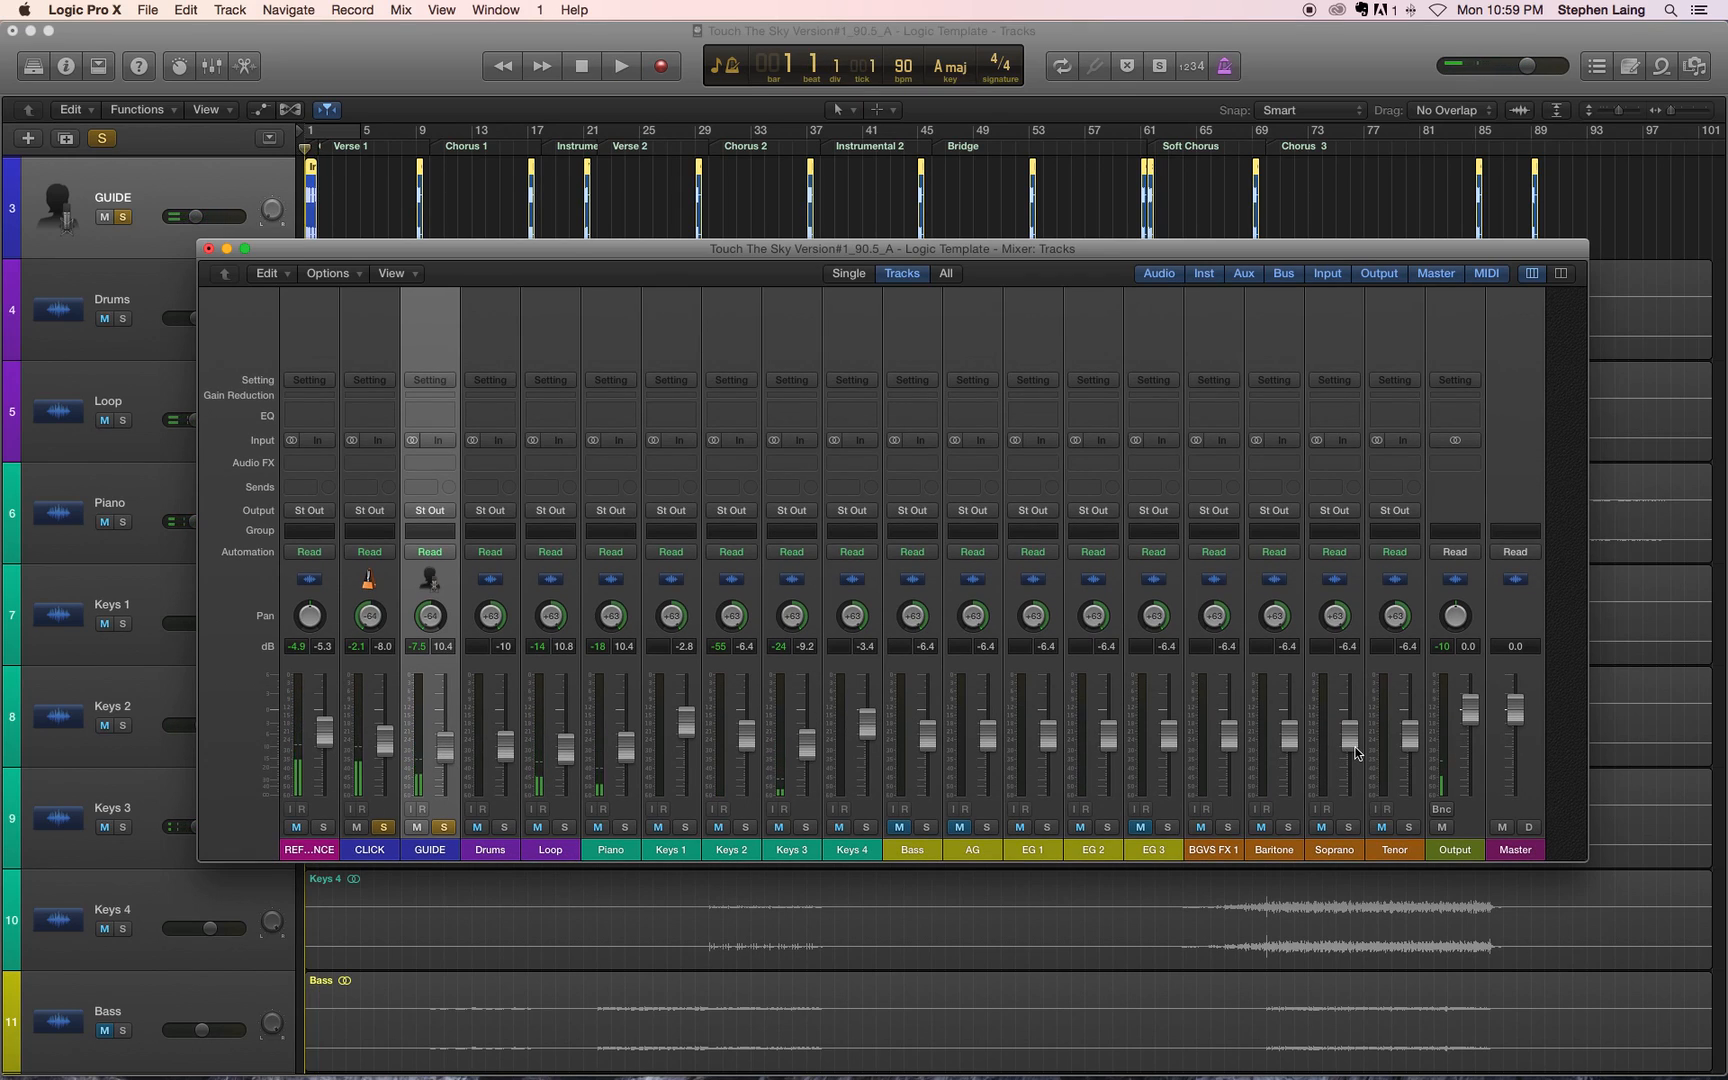
{"action": "key", "text": "space"}
{"action": "key", "text": "space"}
{"action": "left_click_drag", "start_coordinate": [446, 744], "coordinate": [445, 762]}
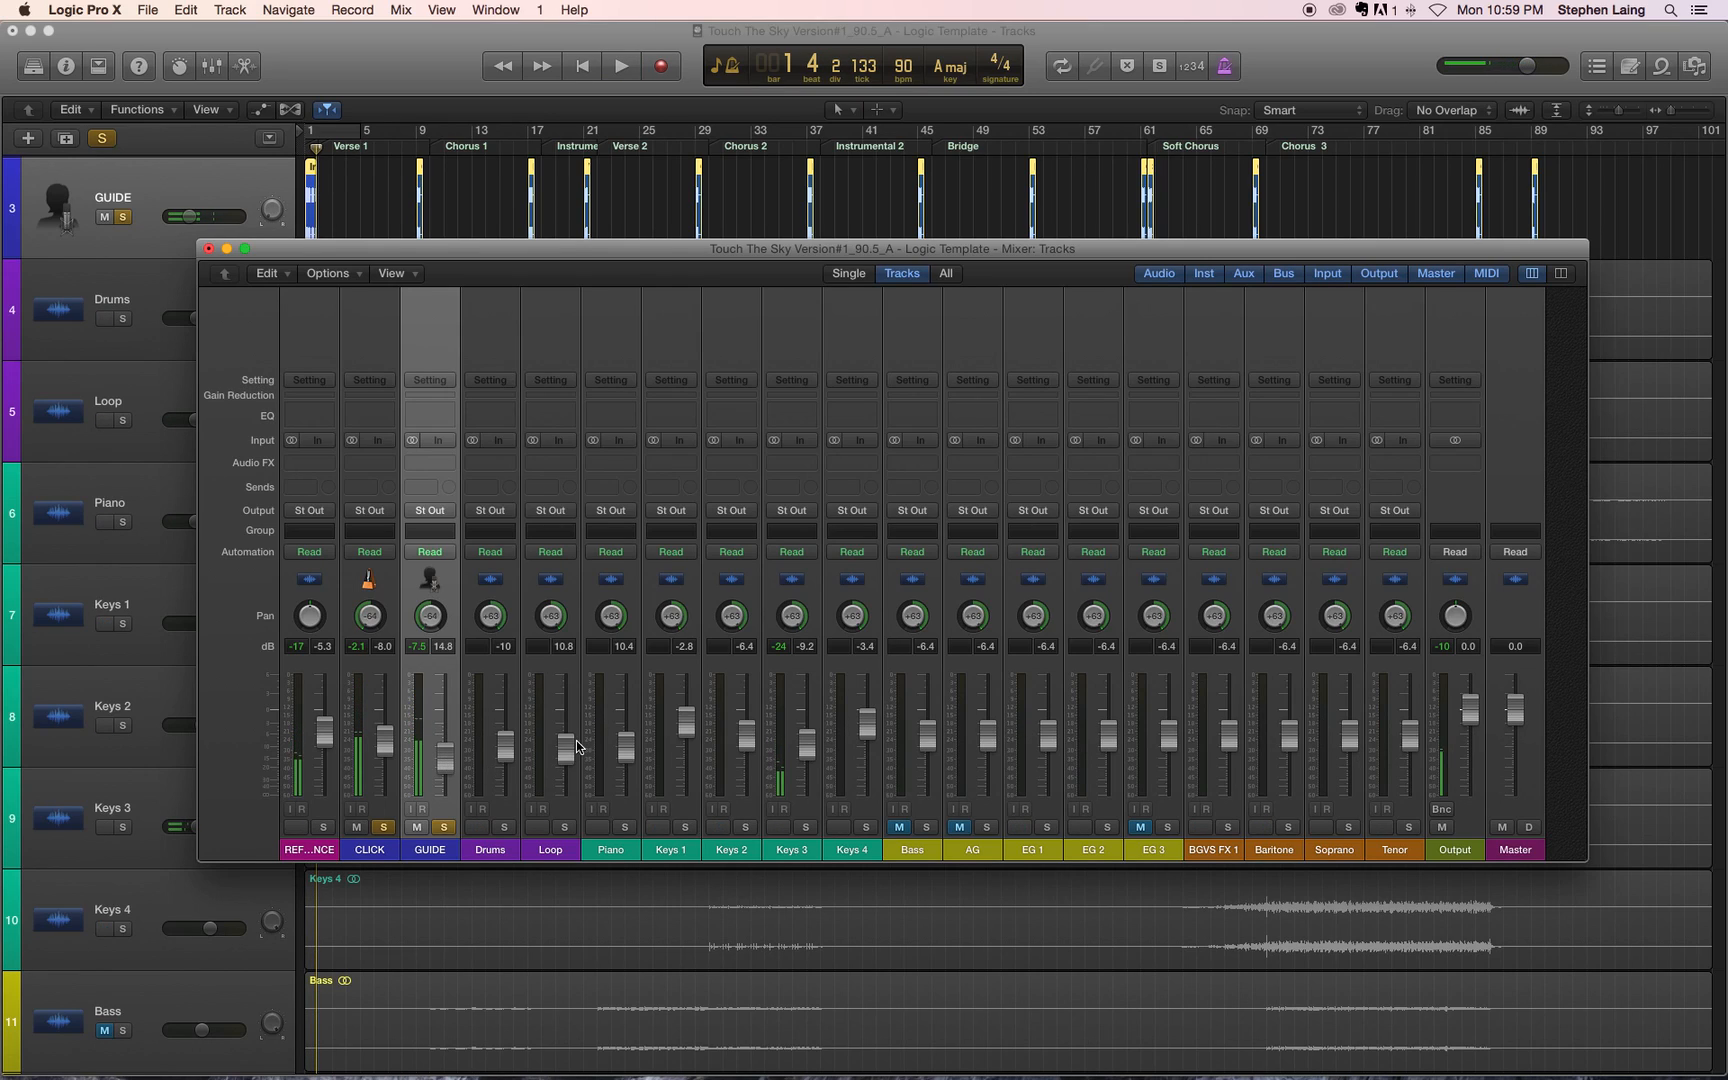
{"action": "key", "text": "space"}
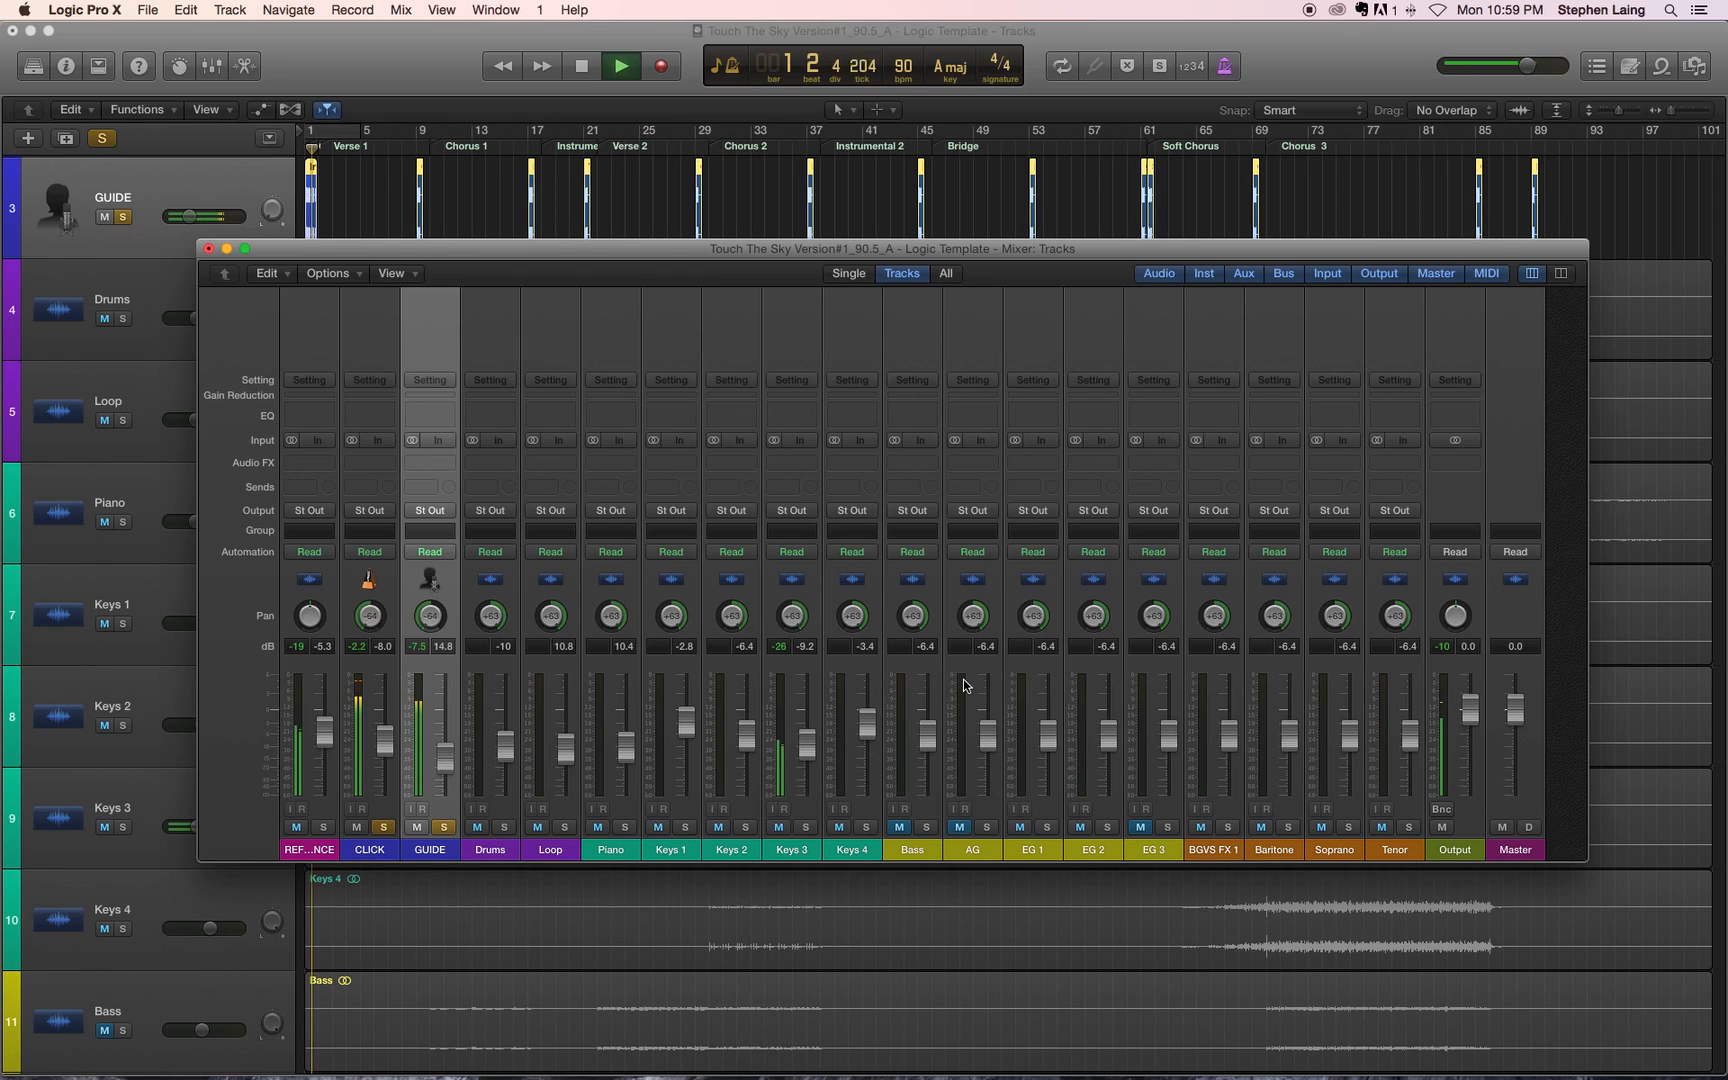
{"action": "key", "text": "space"}
{"action": "left_click_drag", "start_coordinate": [446, 757], "coordinate": [445, 782]}
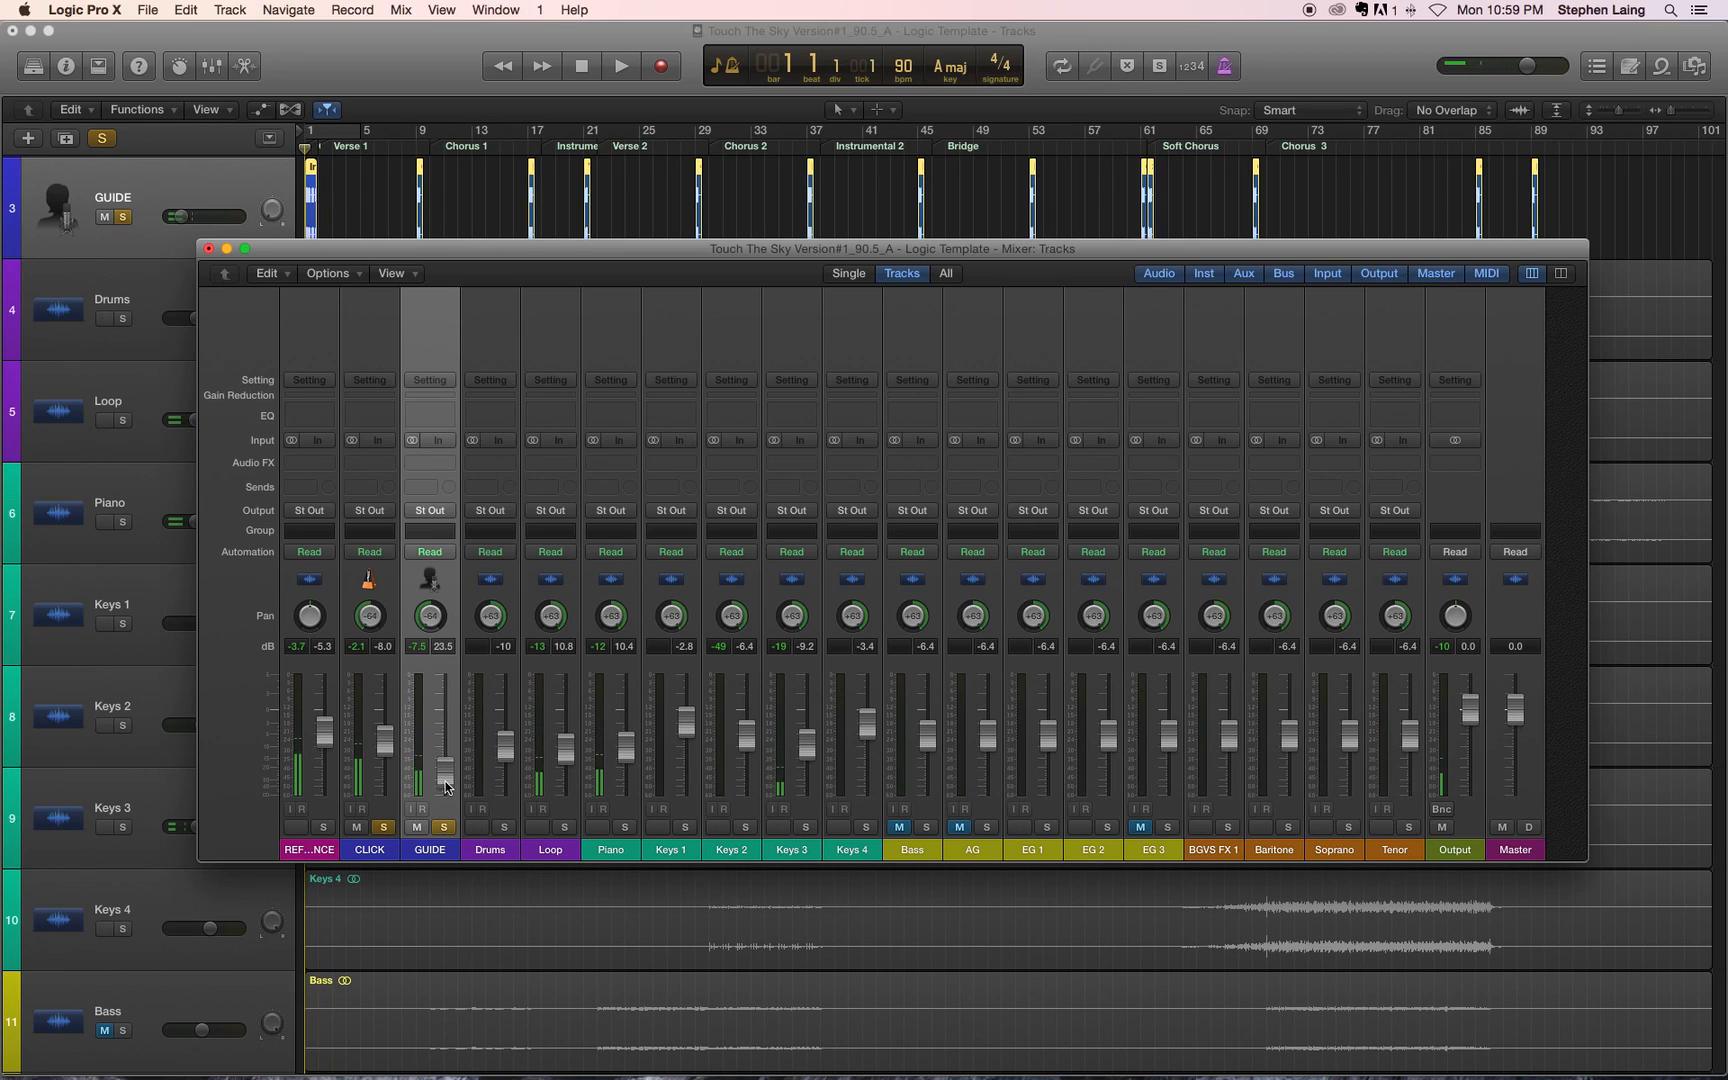
Step: Play the opening up to bar 3 and lower the CLICK fader to -10.8 dB
{"action": "key", "text": "space"}
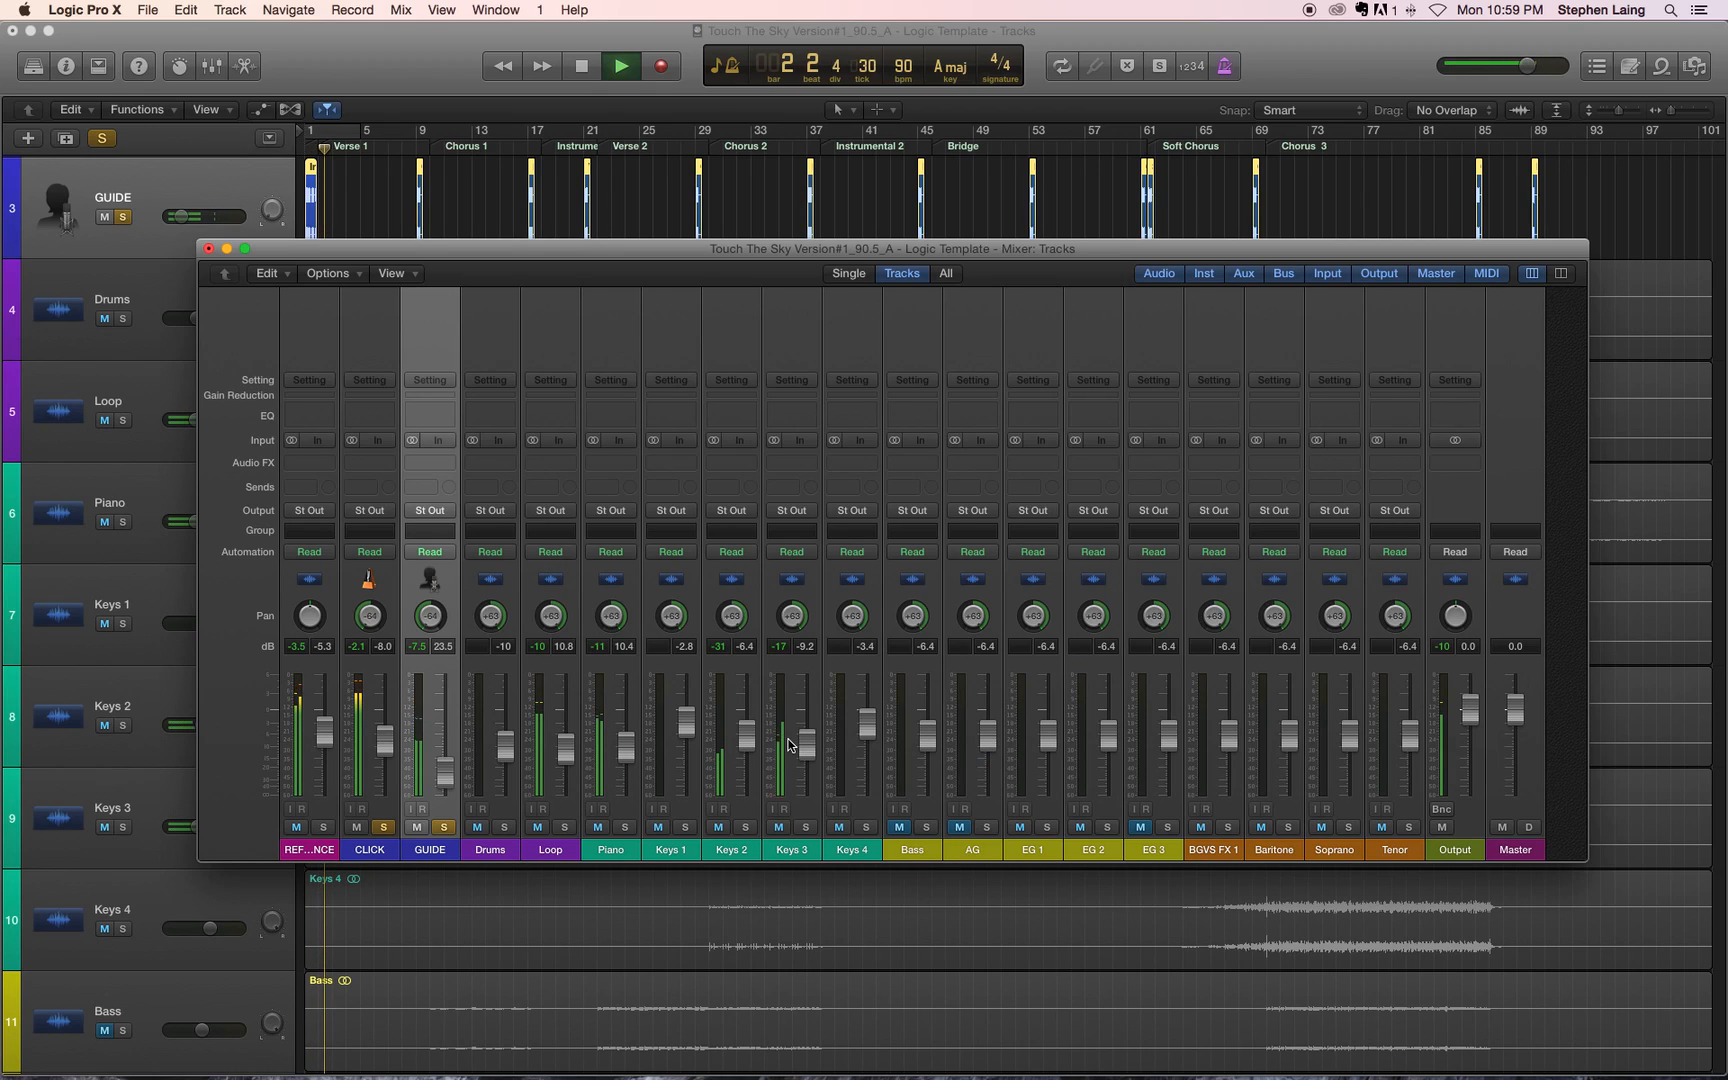
{"action": "key", "text": "space"}
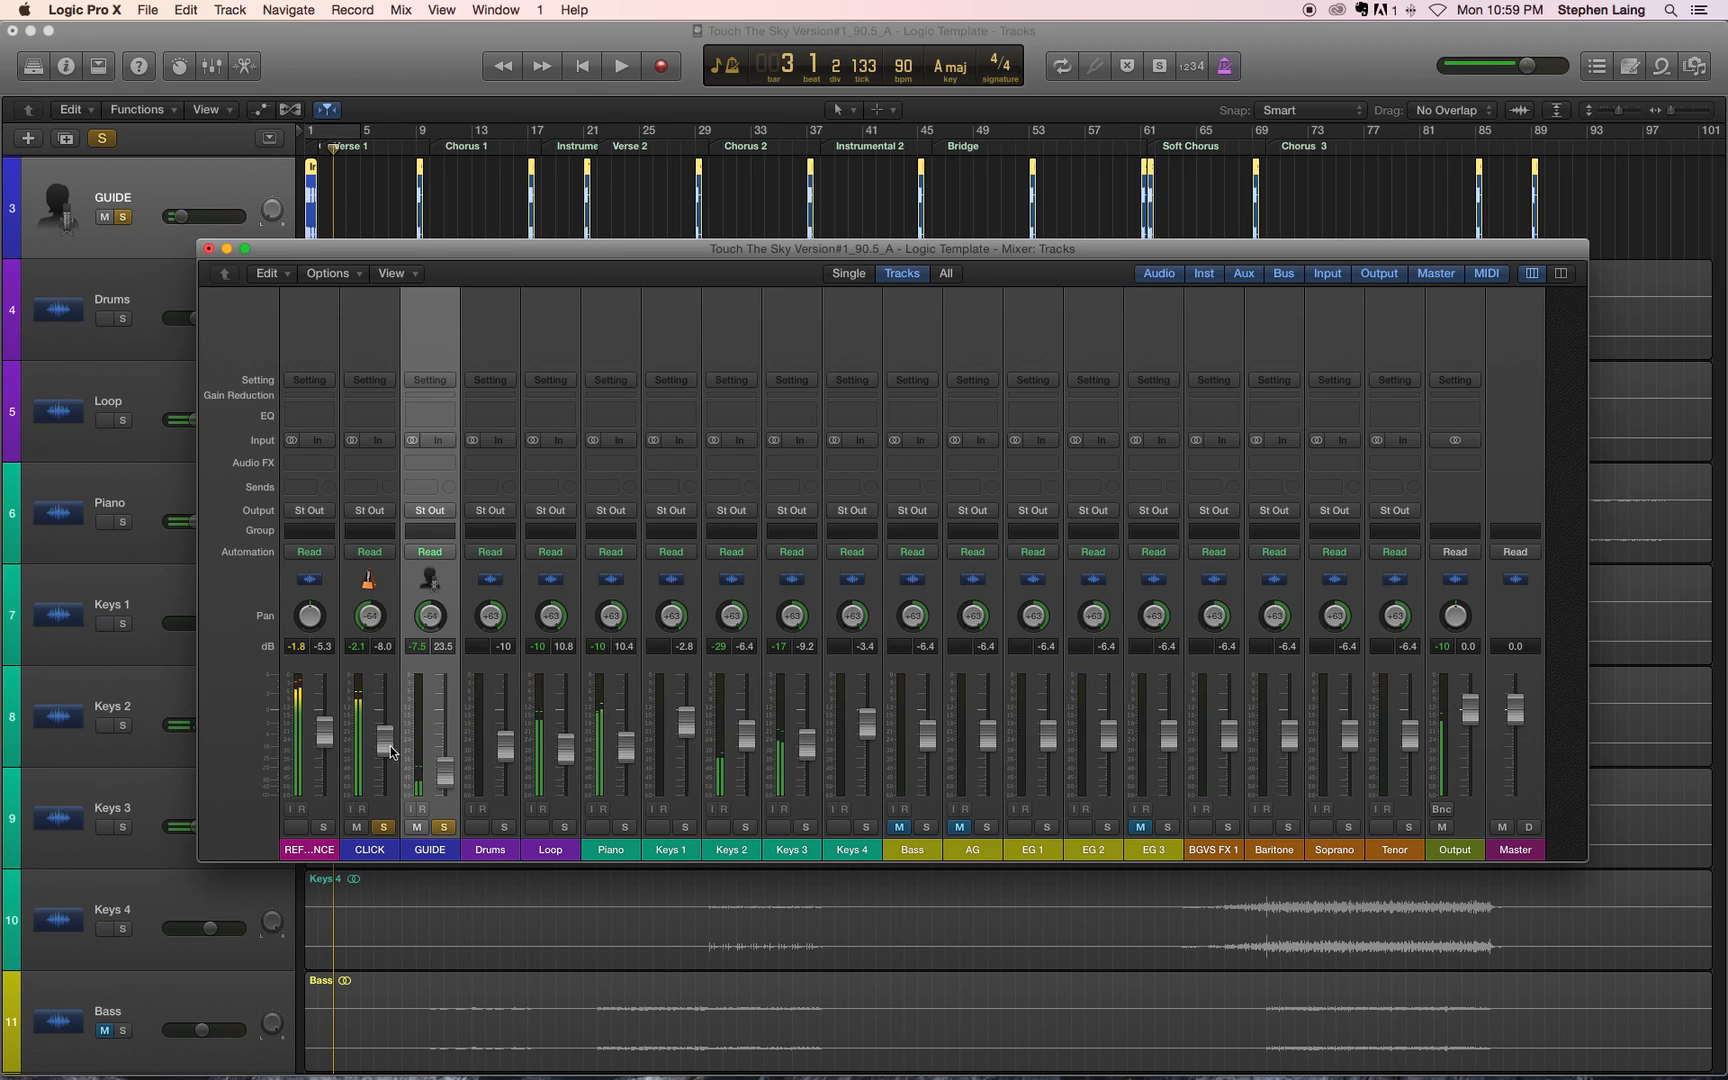
{"action": "left_click_drag", "start_coordinate": [386, 740], "coordinate": [386, 753]}
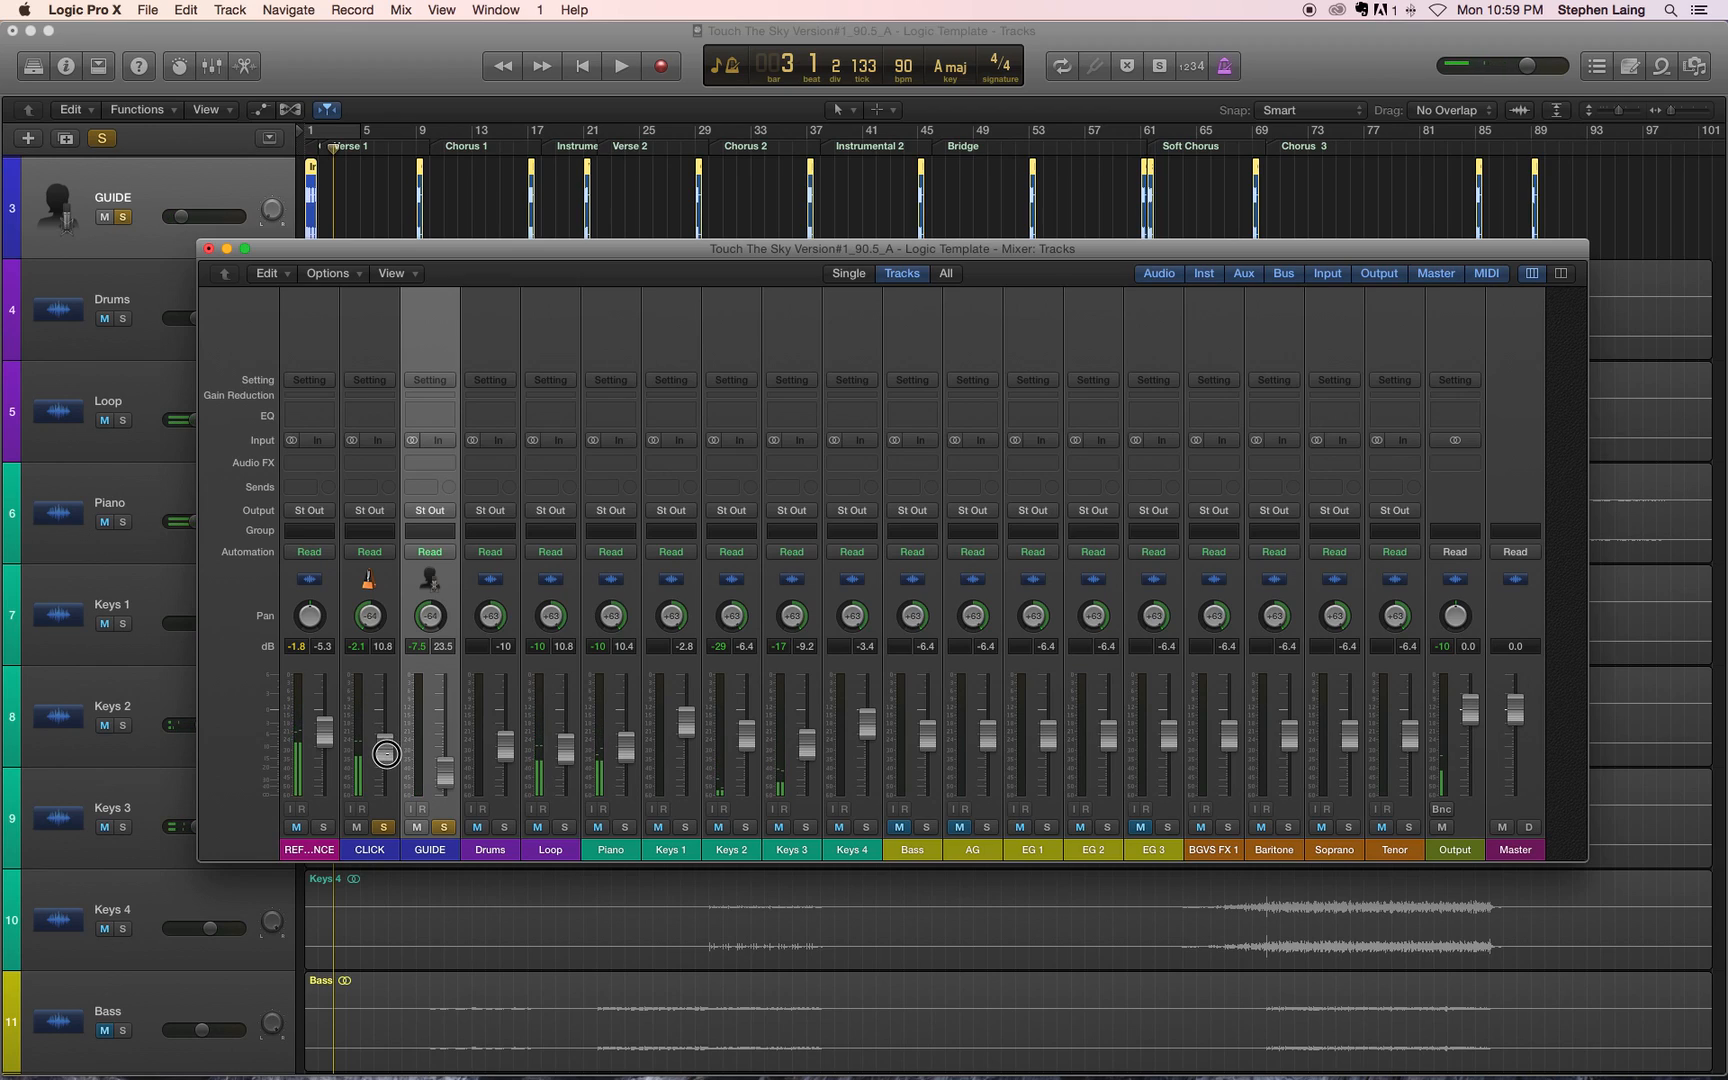
Step: Replay the soloed CLICK and GUIDE from the beginning of the song to compare their levels
{"action": "key", "text": "space"}
{"action": "key", "text": "space"}
{"action": "key", "text": "Return"}
{"action": "key", "text": "space"}
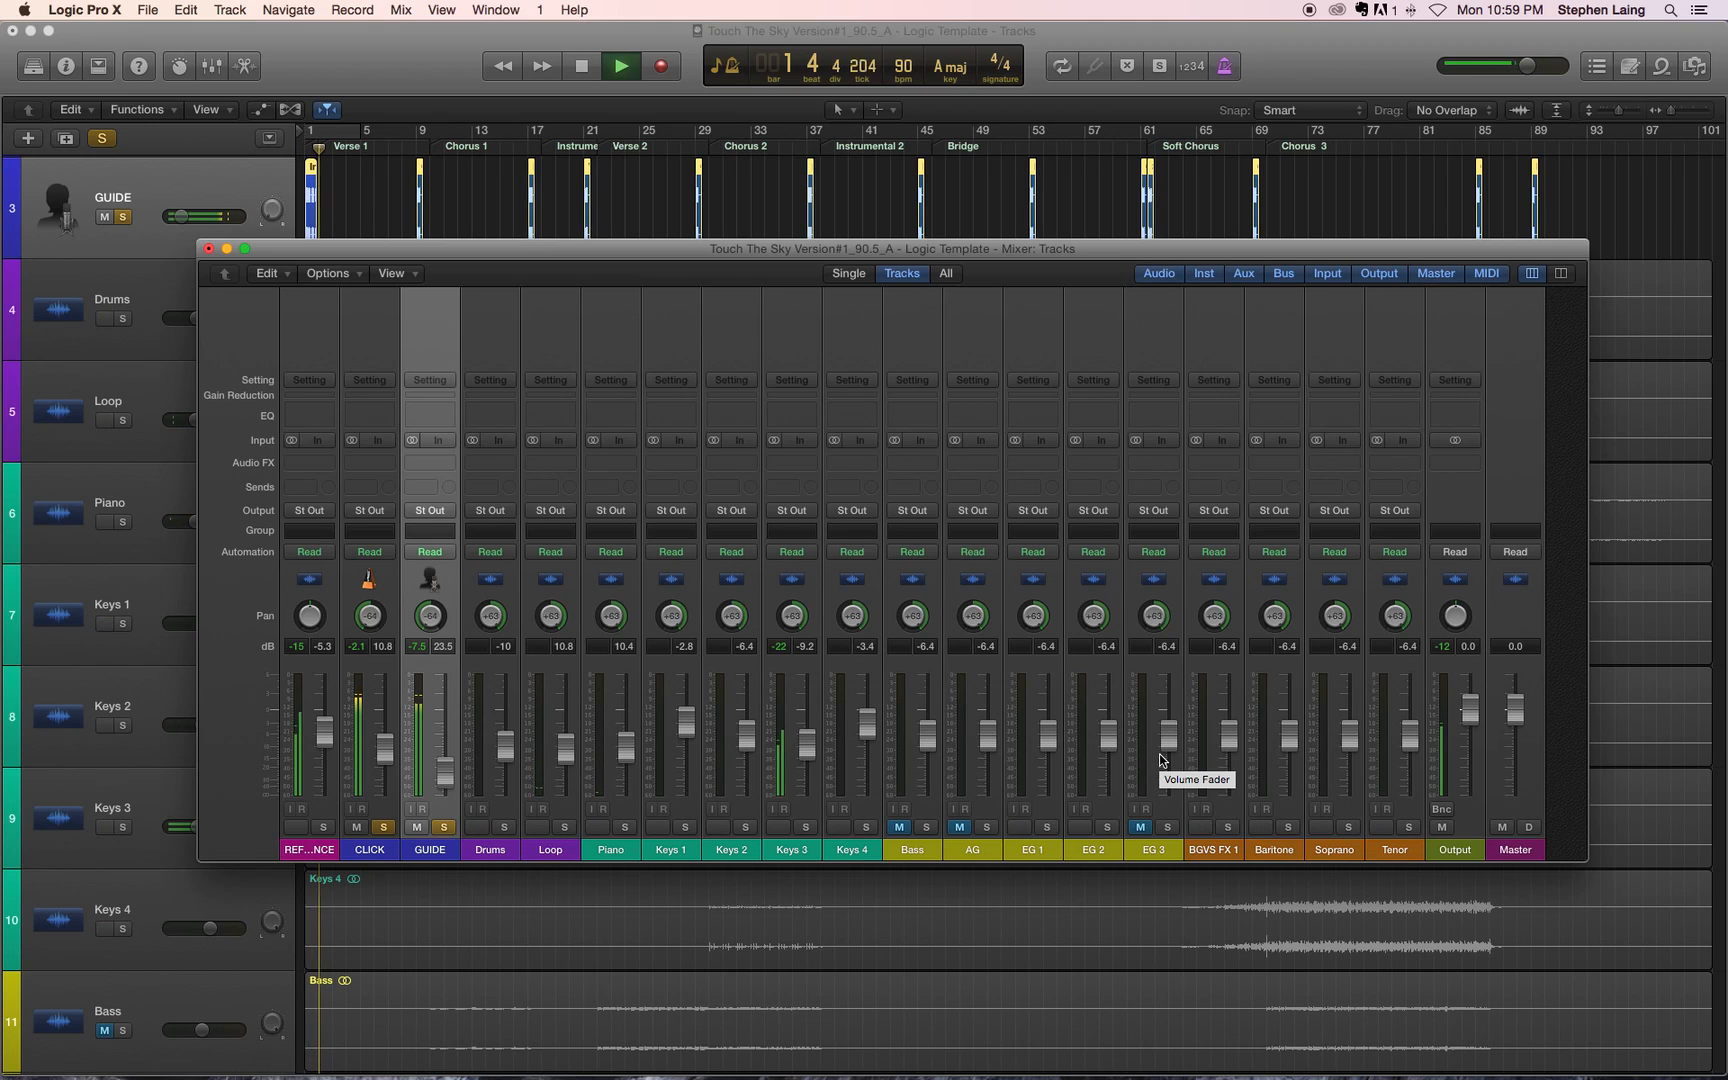
{"action": "key", "text": "space"}
{"action": "key", "text": "XF86AudioRaiseVolume"}
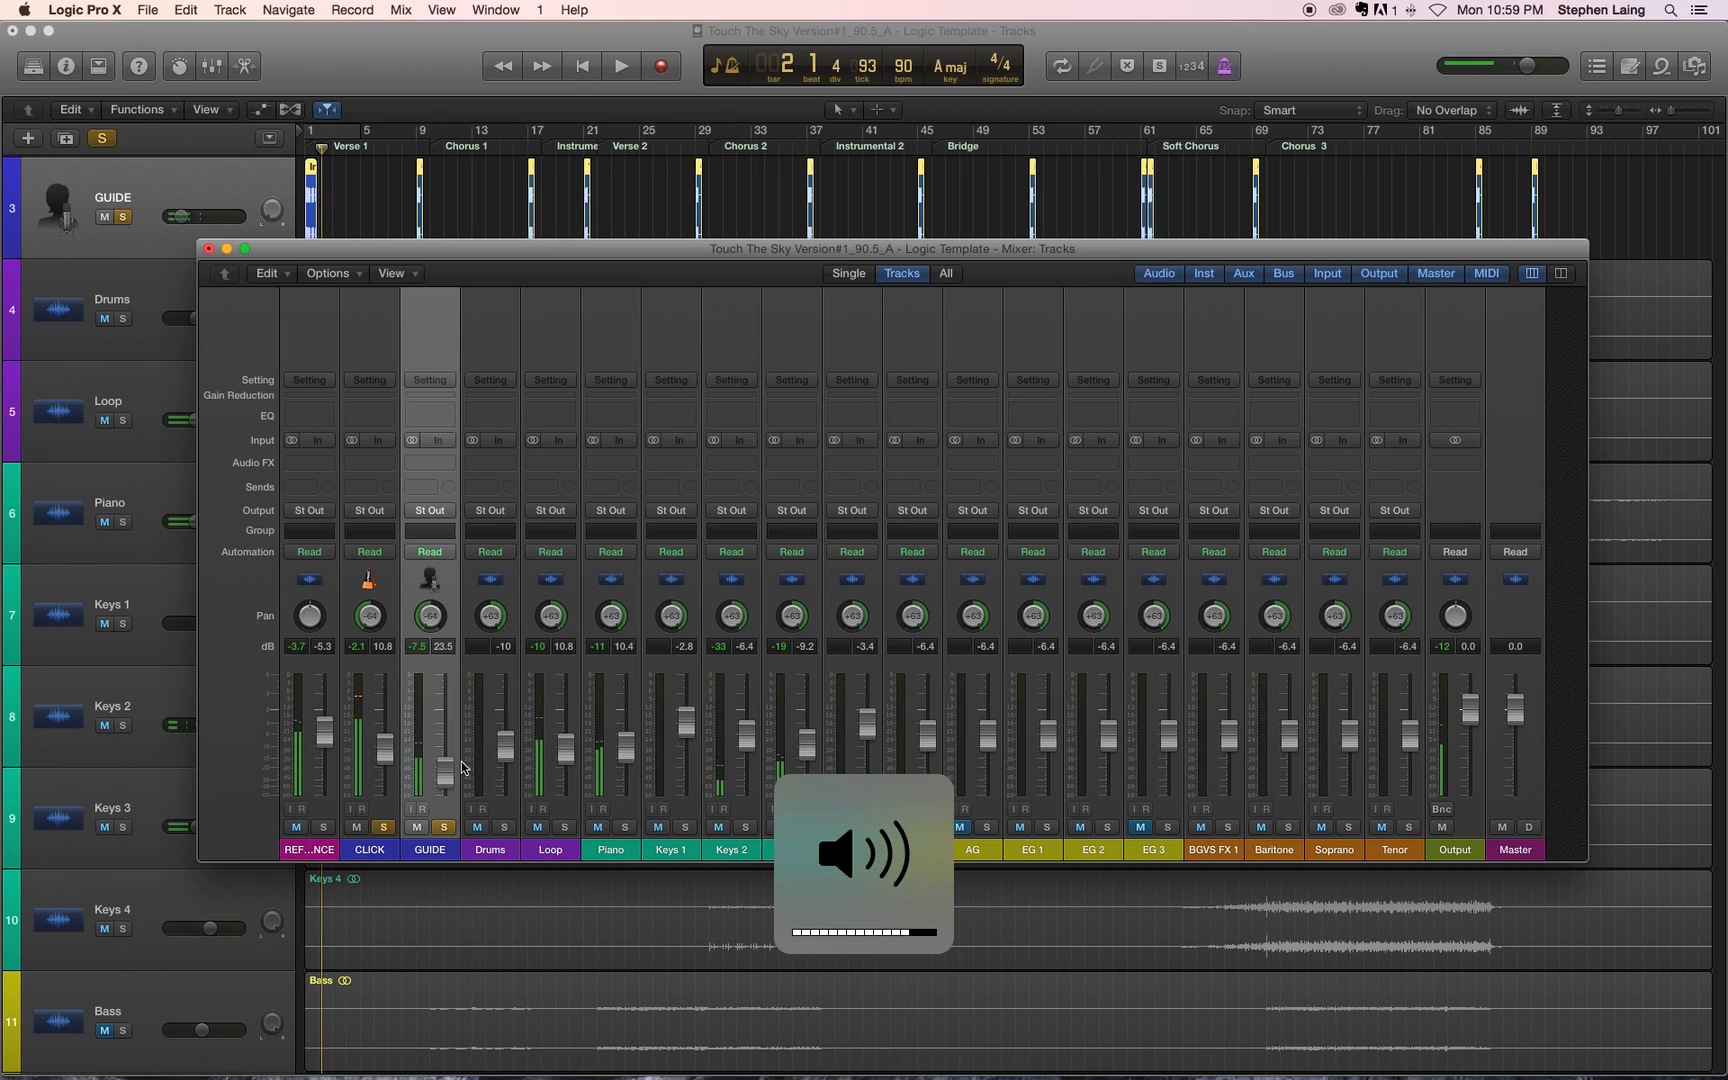
{"action": "key", "text": "space"}
Step: Raise the GUIDE fader to -18.0 dB and replay the opening bars to check it against the click
{"action": "key", "text": "space"}
{"action": "key", "text": "Return"}
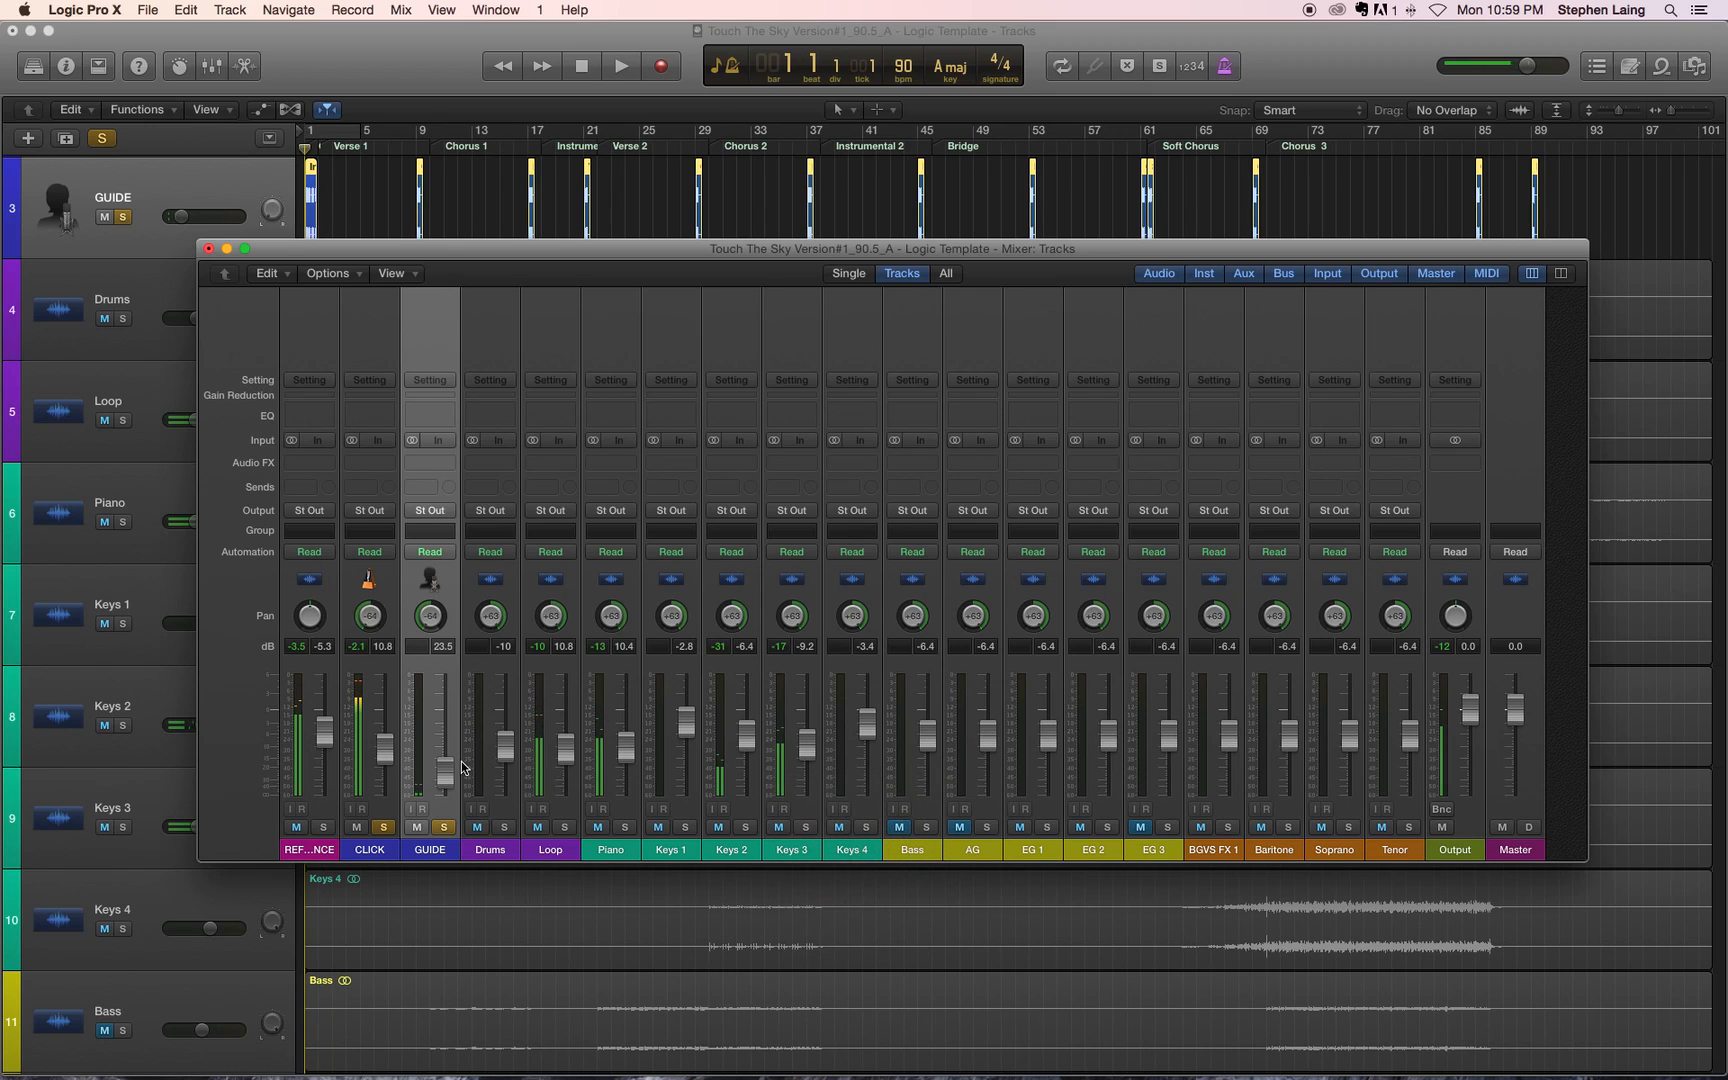
{"action": "key", "text": "space"}
{"action": "key", "text": "space"}
{"action": "left_click", "coordinate": [445, 776]}
{"action": "left_click_drag", "start_coordinate": [445, 776], "coordinate": [445, 763]}
{"action": "key", "text": "space"}
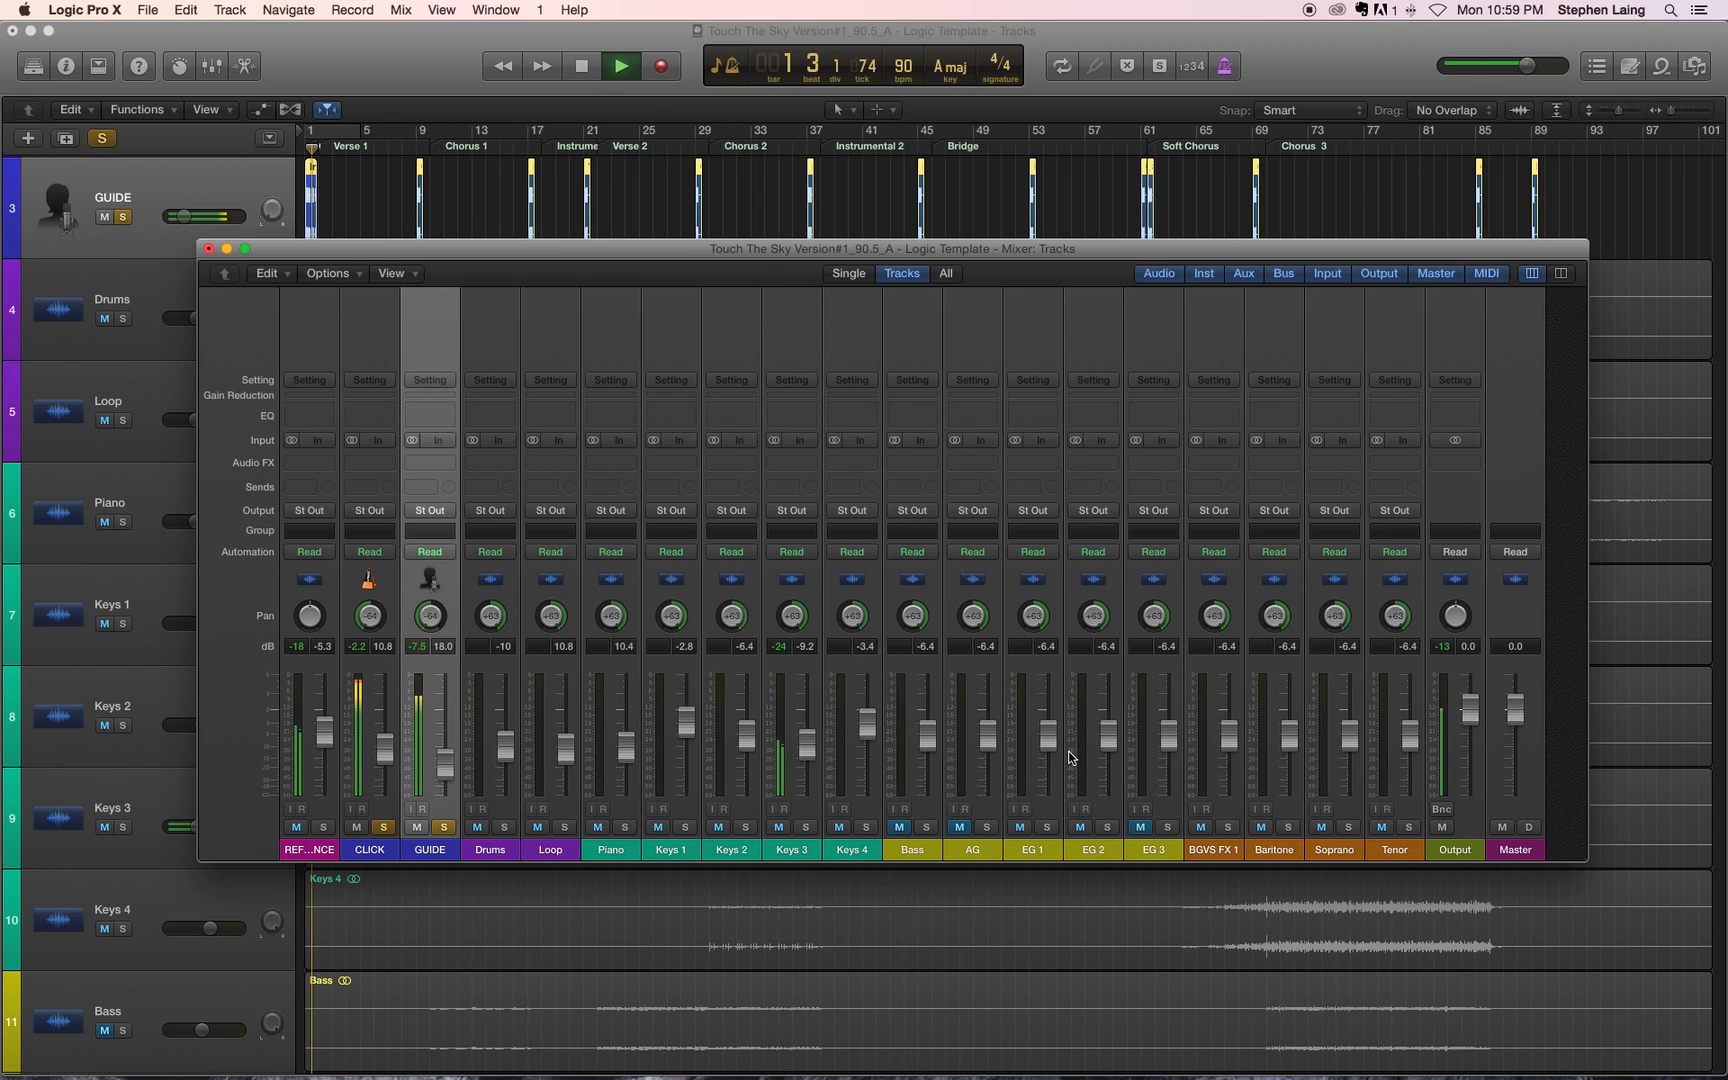
{"action": "key", "text": "space"}
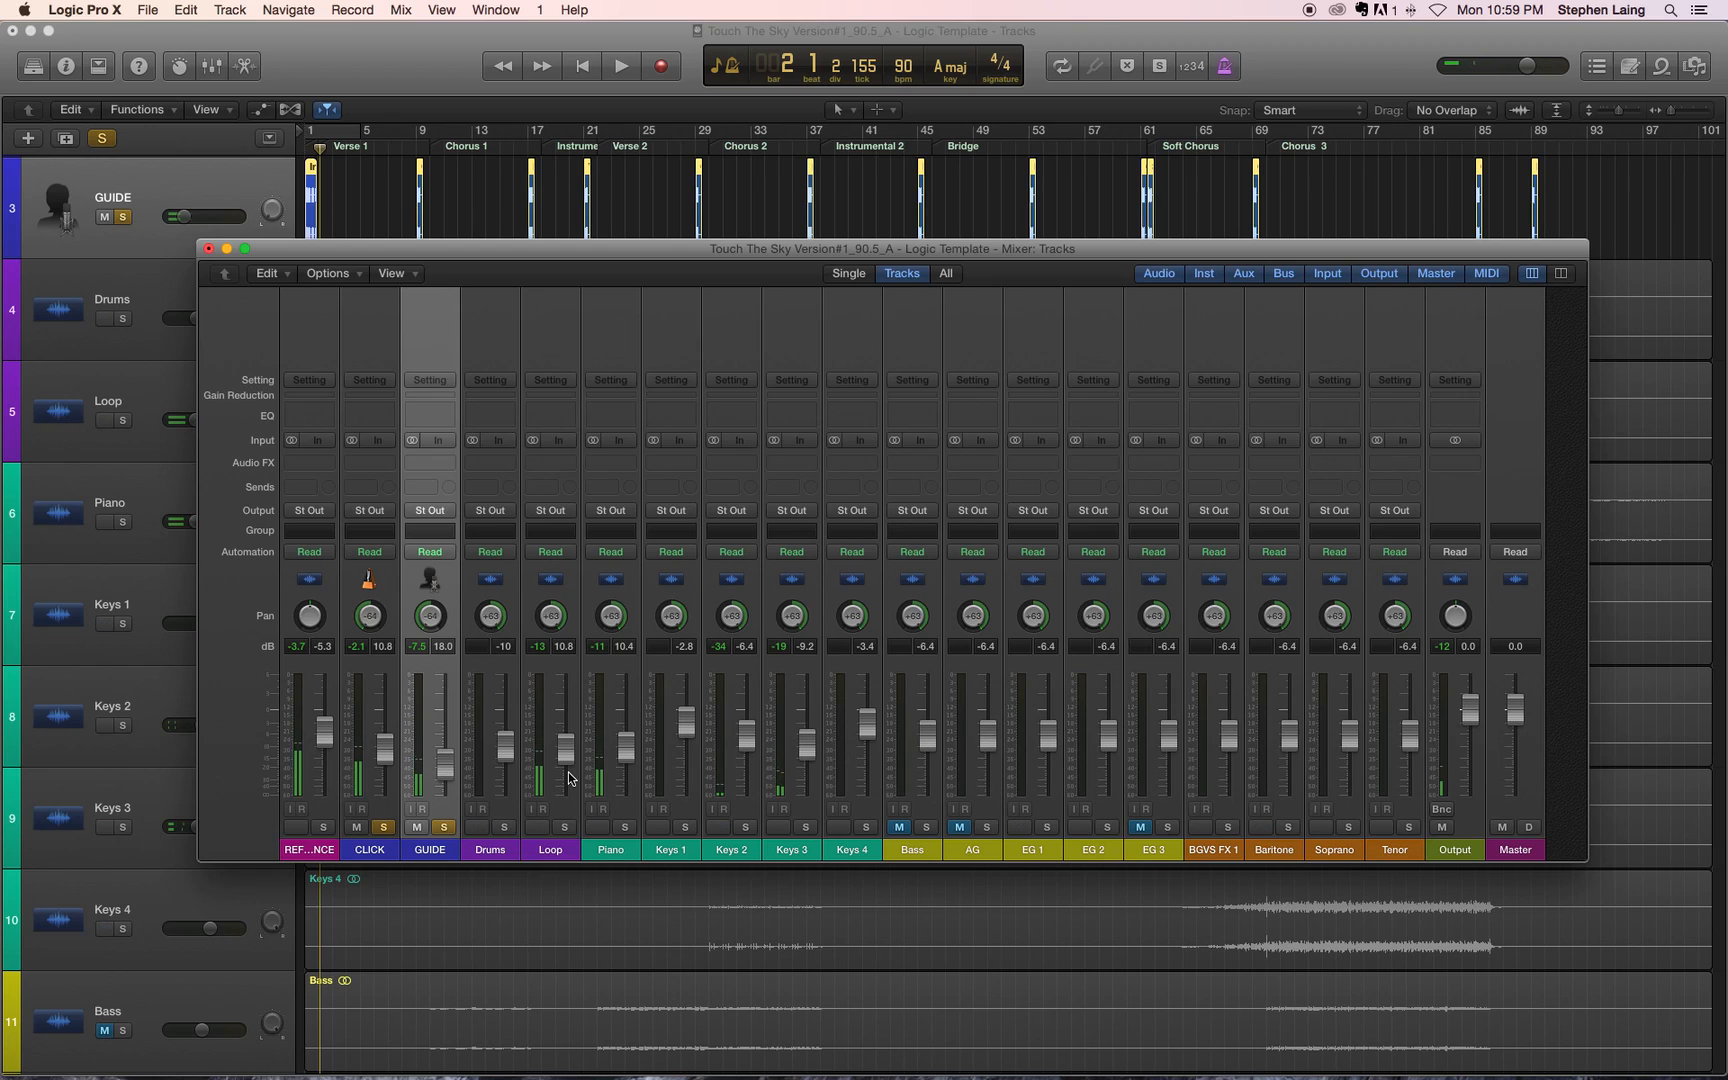
{"action": "key", "text": "XF86AudioRaiseVolume"}
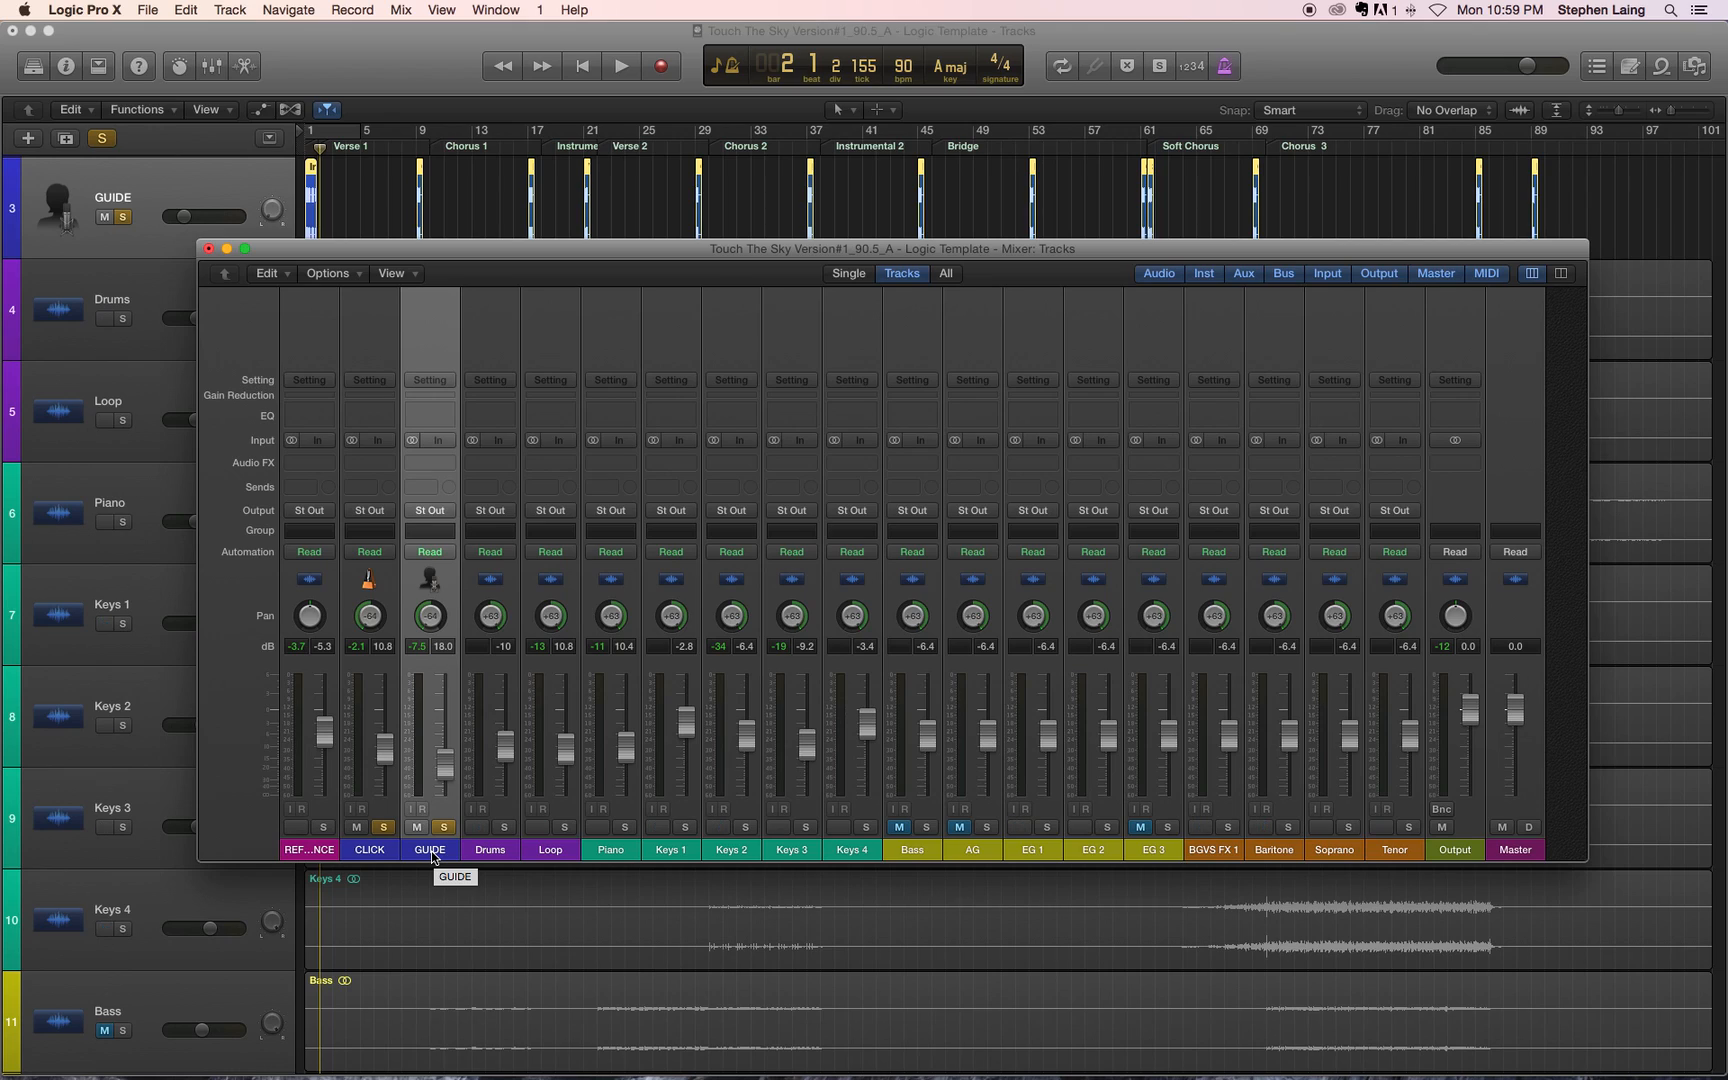
Step: Unsolo GUIDE and CLICK and play the full mix from the beginning, repositioning the mixer window to check the tracks behind it
{"action": "key", "text": "Return"}
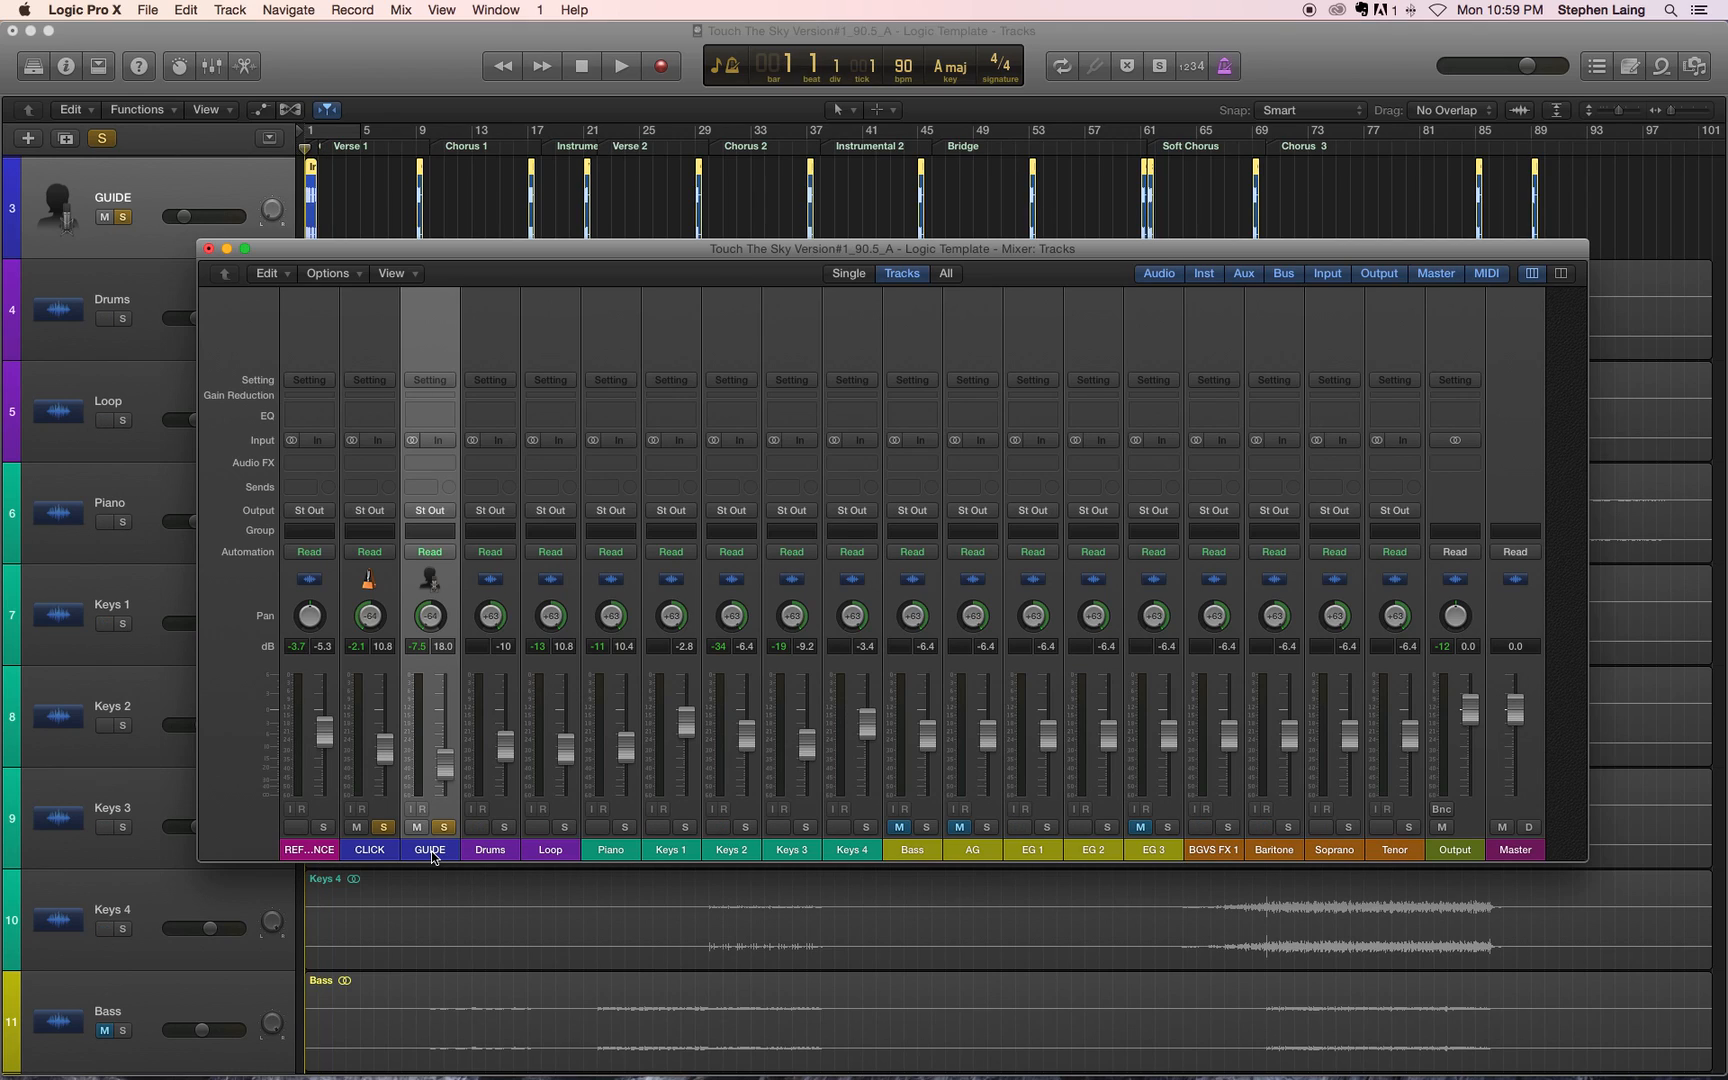
{"action": "left_click", "coordinate": [444, 827], "text": "alt"}
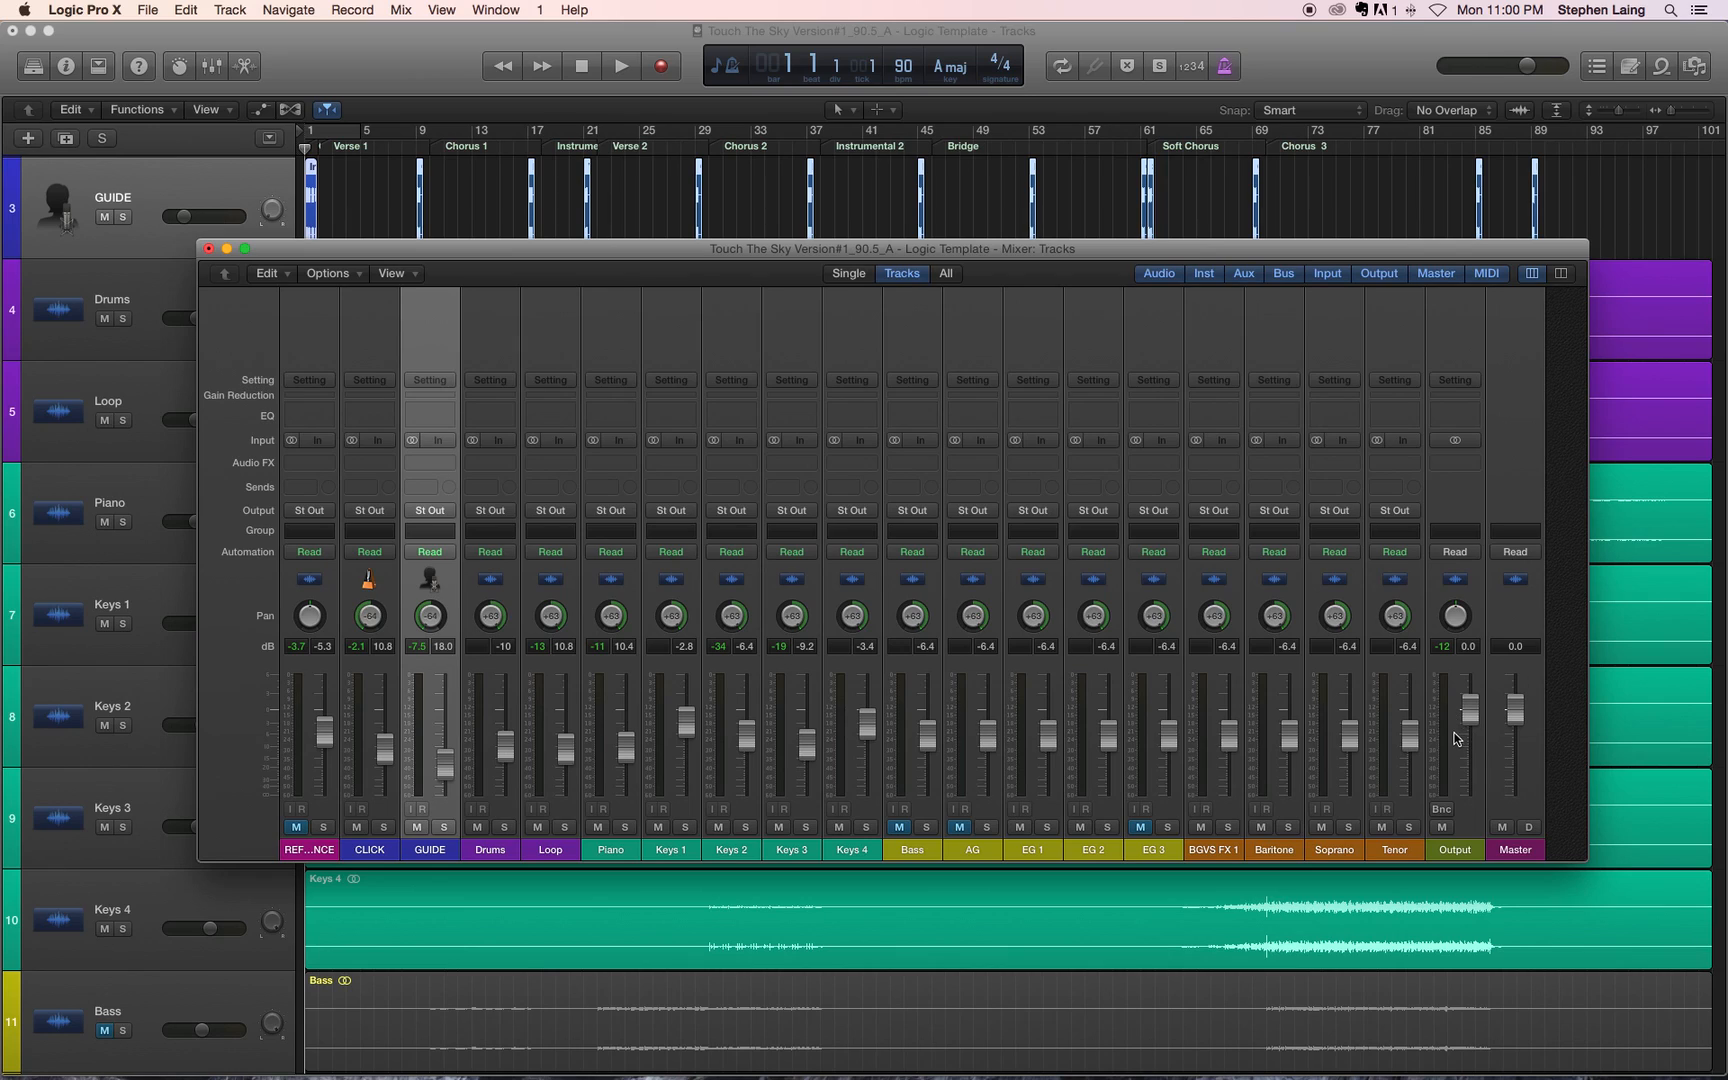
{"action": "key", "text": "space"}
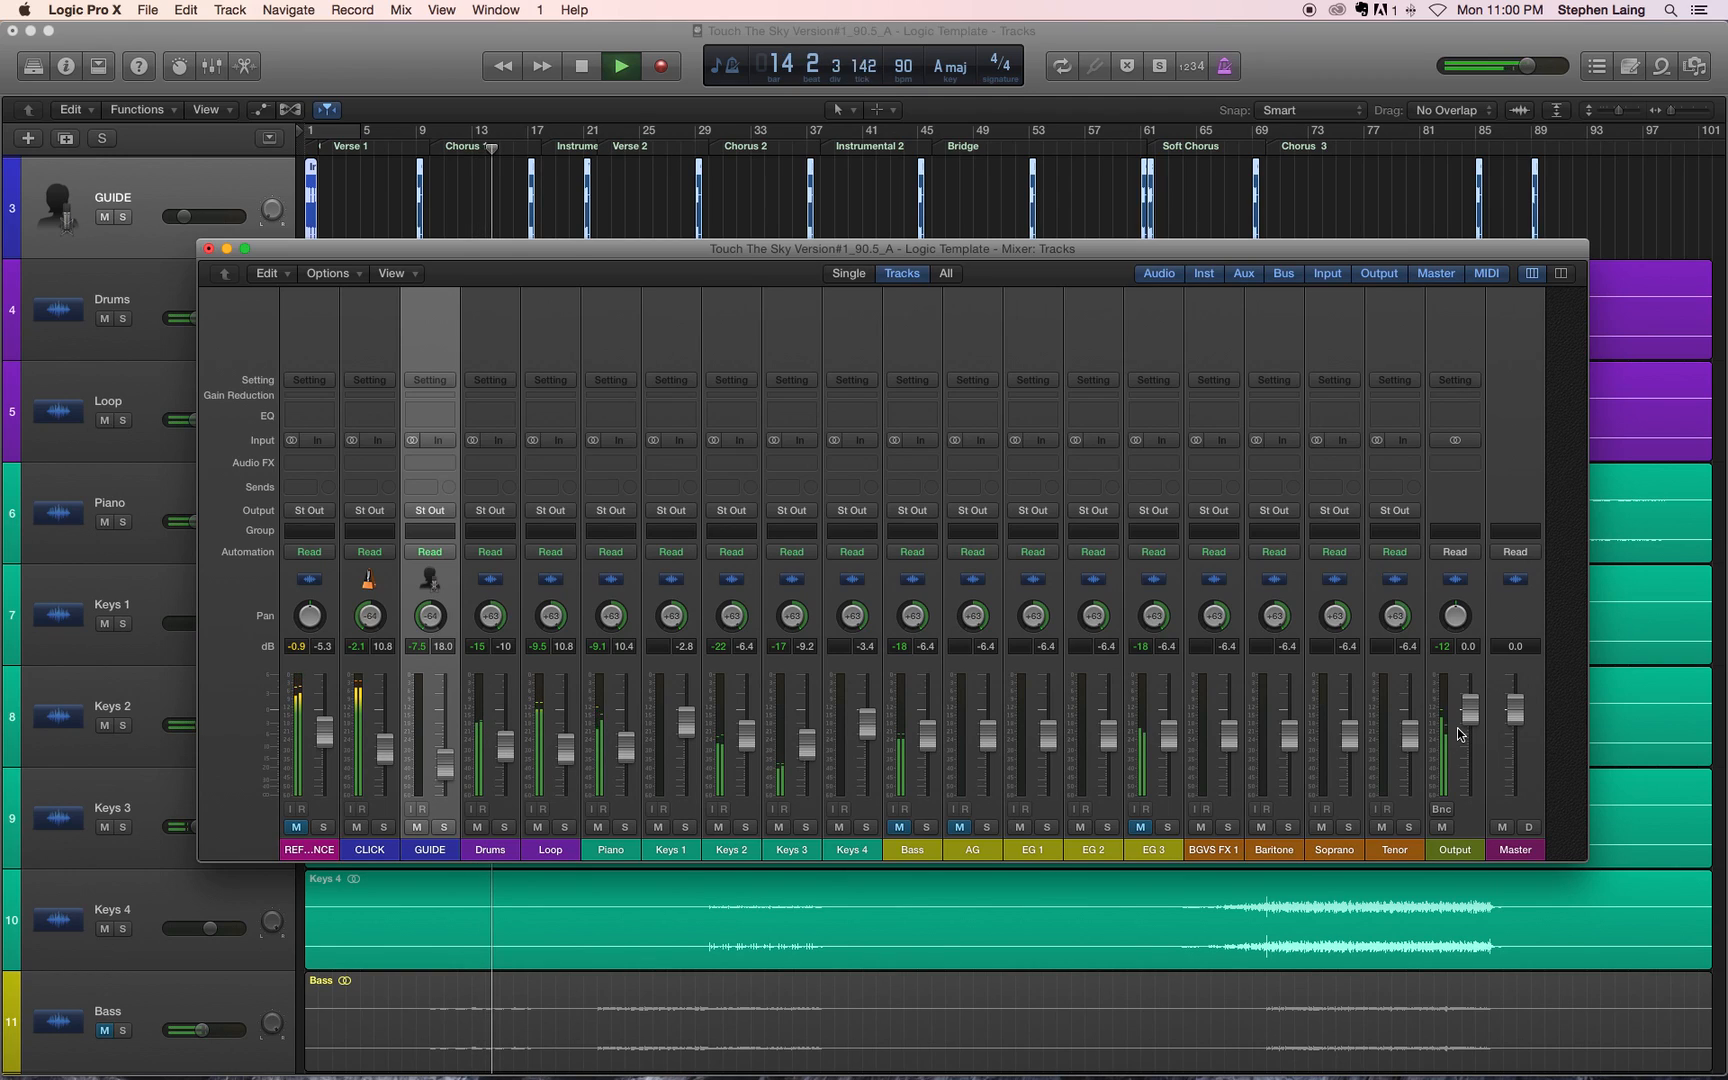
{"action": "left_click_drag", "start_coordinate": [1037, 250], "coordinate": [1039, 478]}
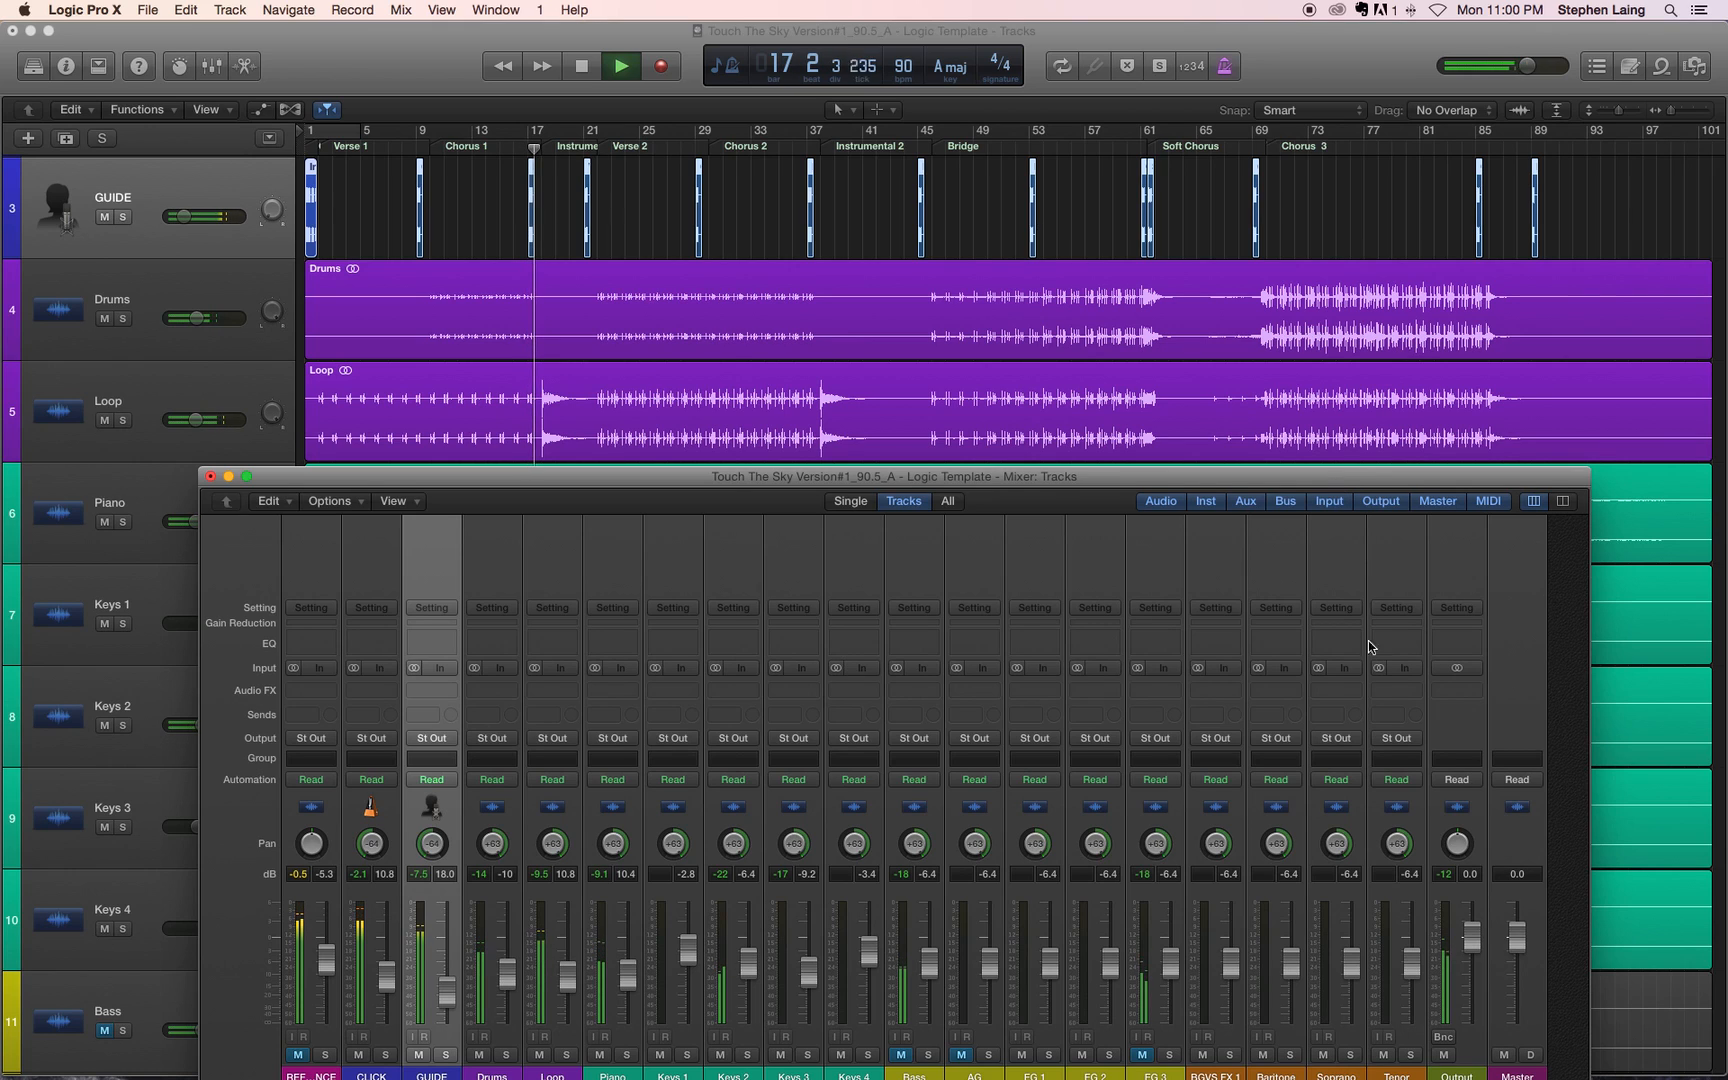
{"action": "left_click_drag", "start_coordinate": [1340, 478], "coordinate": [1348, 239]}
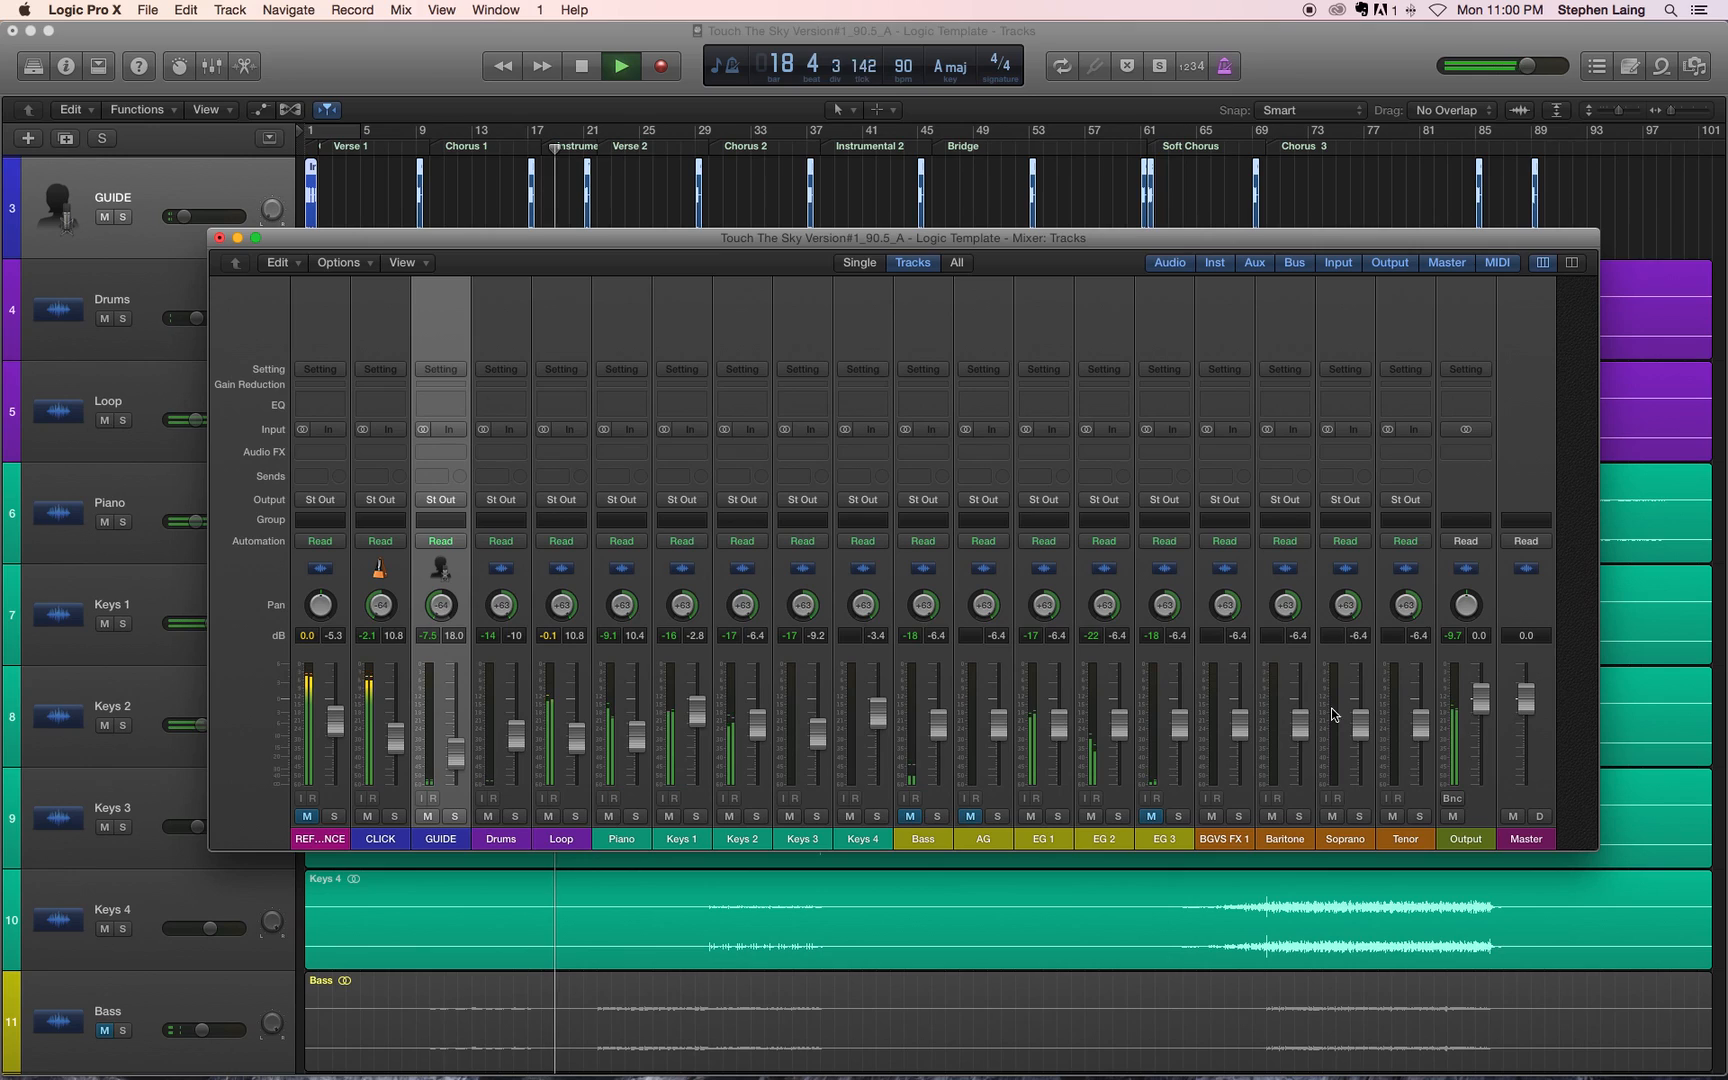
Step: Balance the mix during playback by setting the AG fader to -10.8 dB, Drums to -16.4 dB and Loop to -10 dB
{"action": "left_click_drag", "start_coordinate": [998, 720], "coordinate": [1003, 741]}
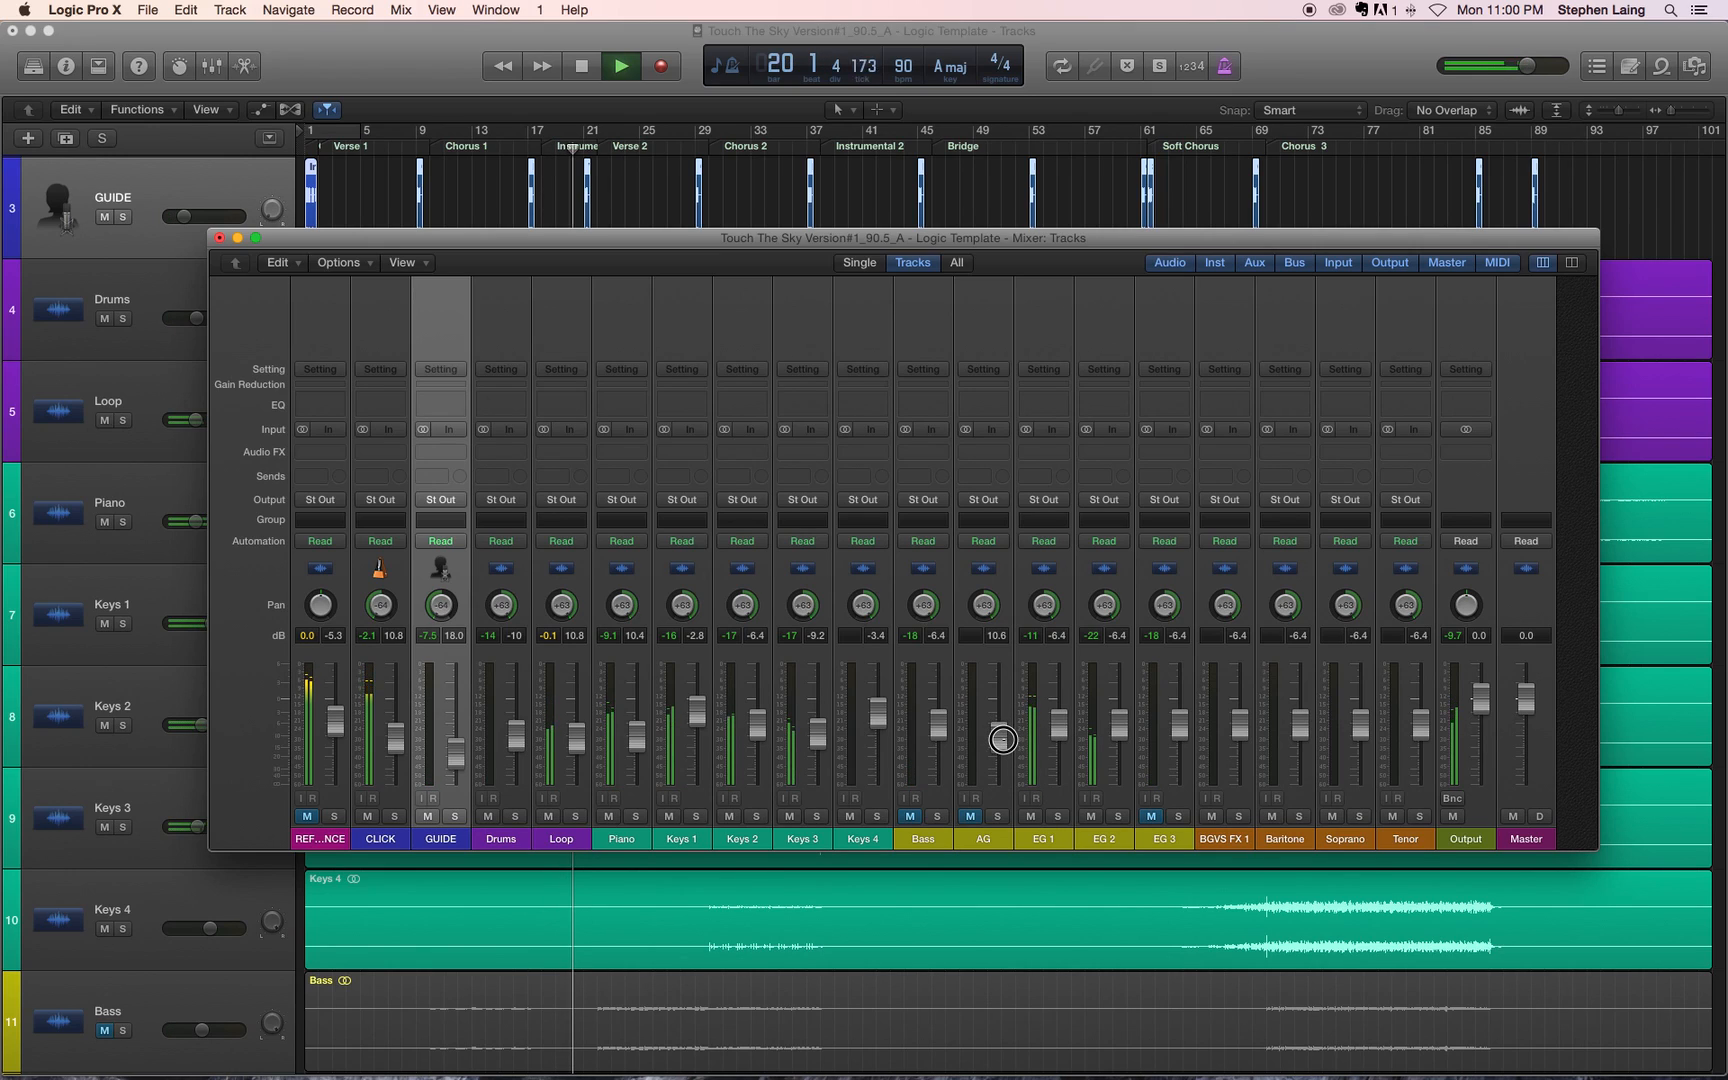
{"action": "left_click", "coordinate": [1057, 816]}
{"action": "left_click", "coordinate": [1057, 817]}
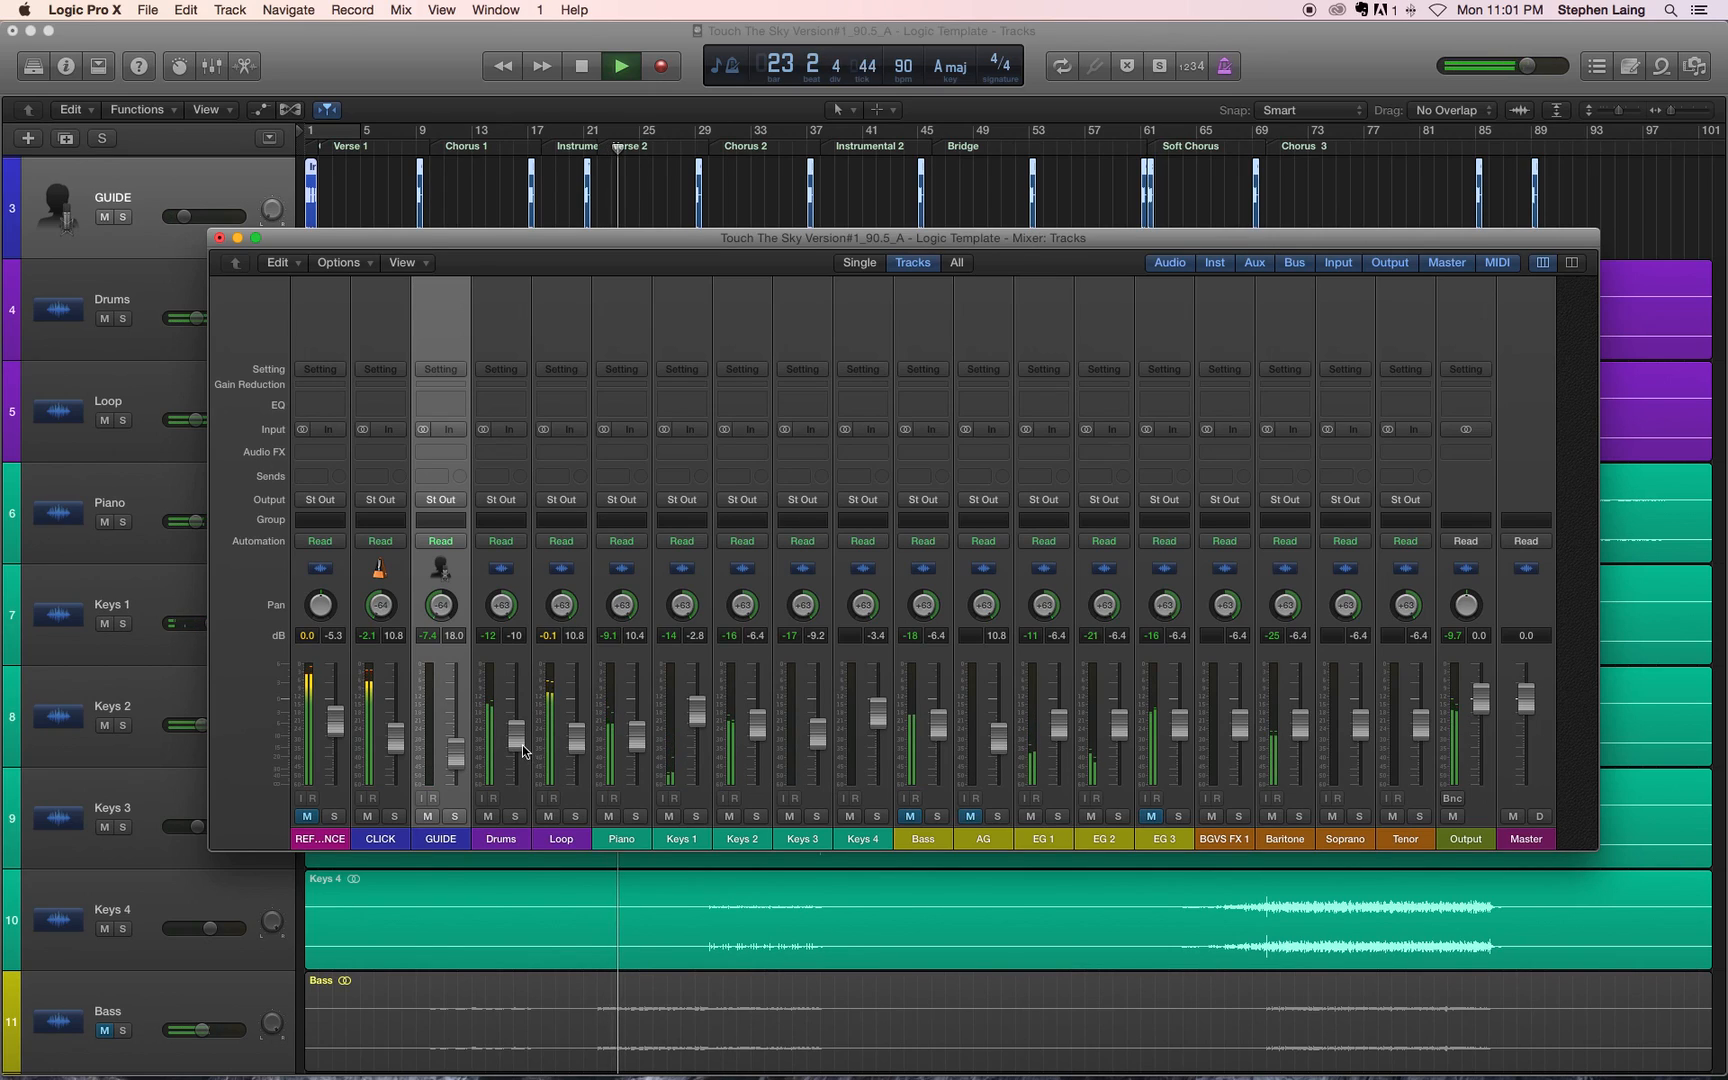
{"action": "left_click_drag", "start_coordinate": [522, 745], "coordinate": [582, 737]}
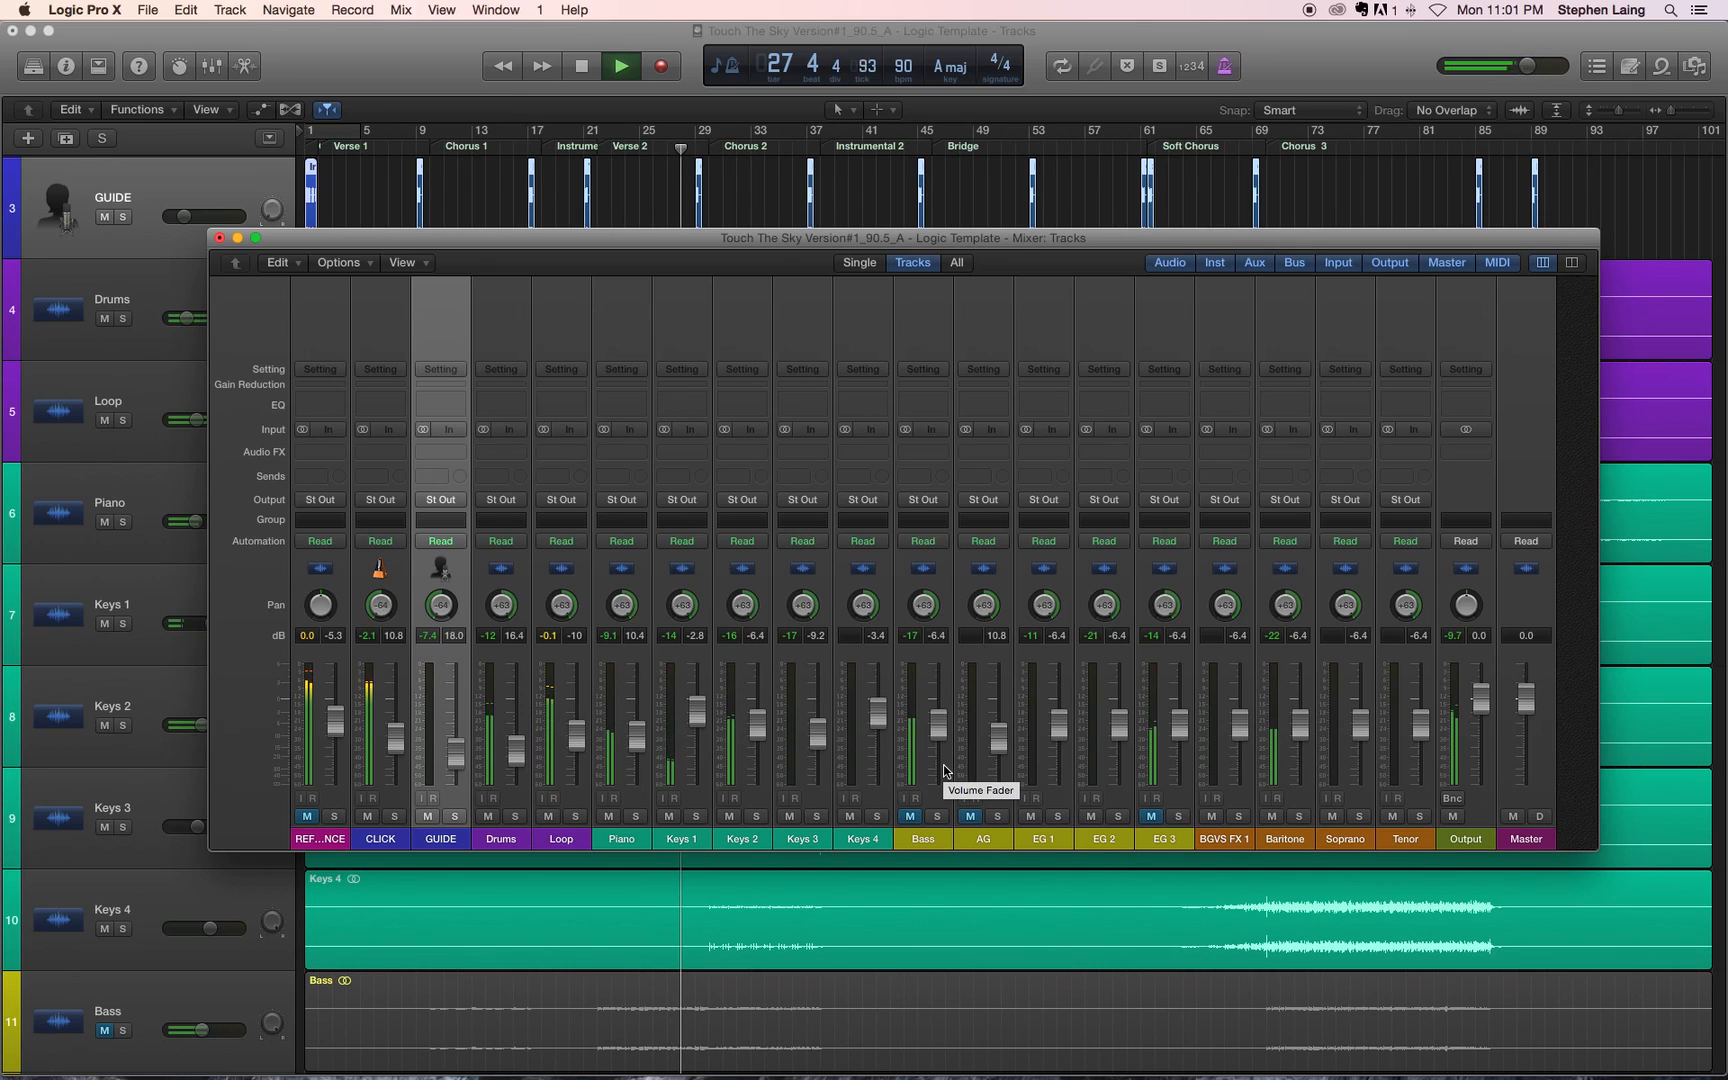
{"action": "key", "text": "space"}
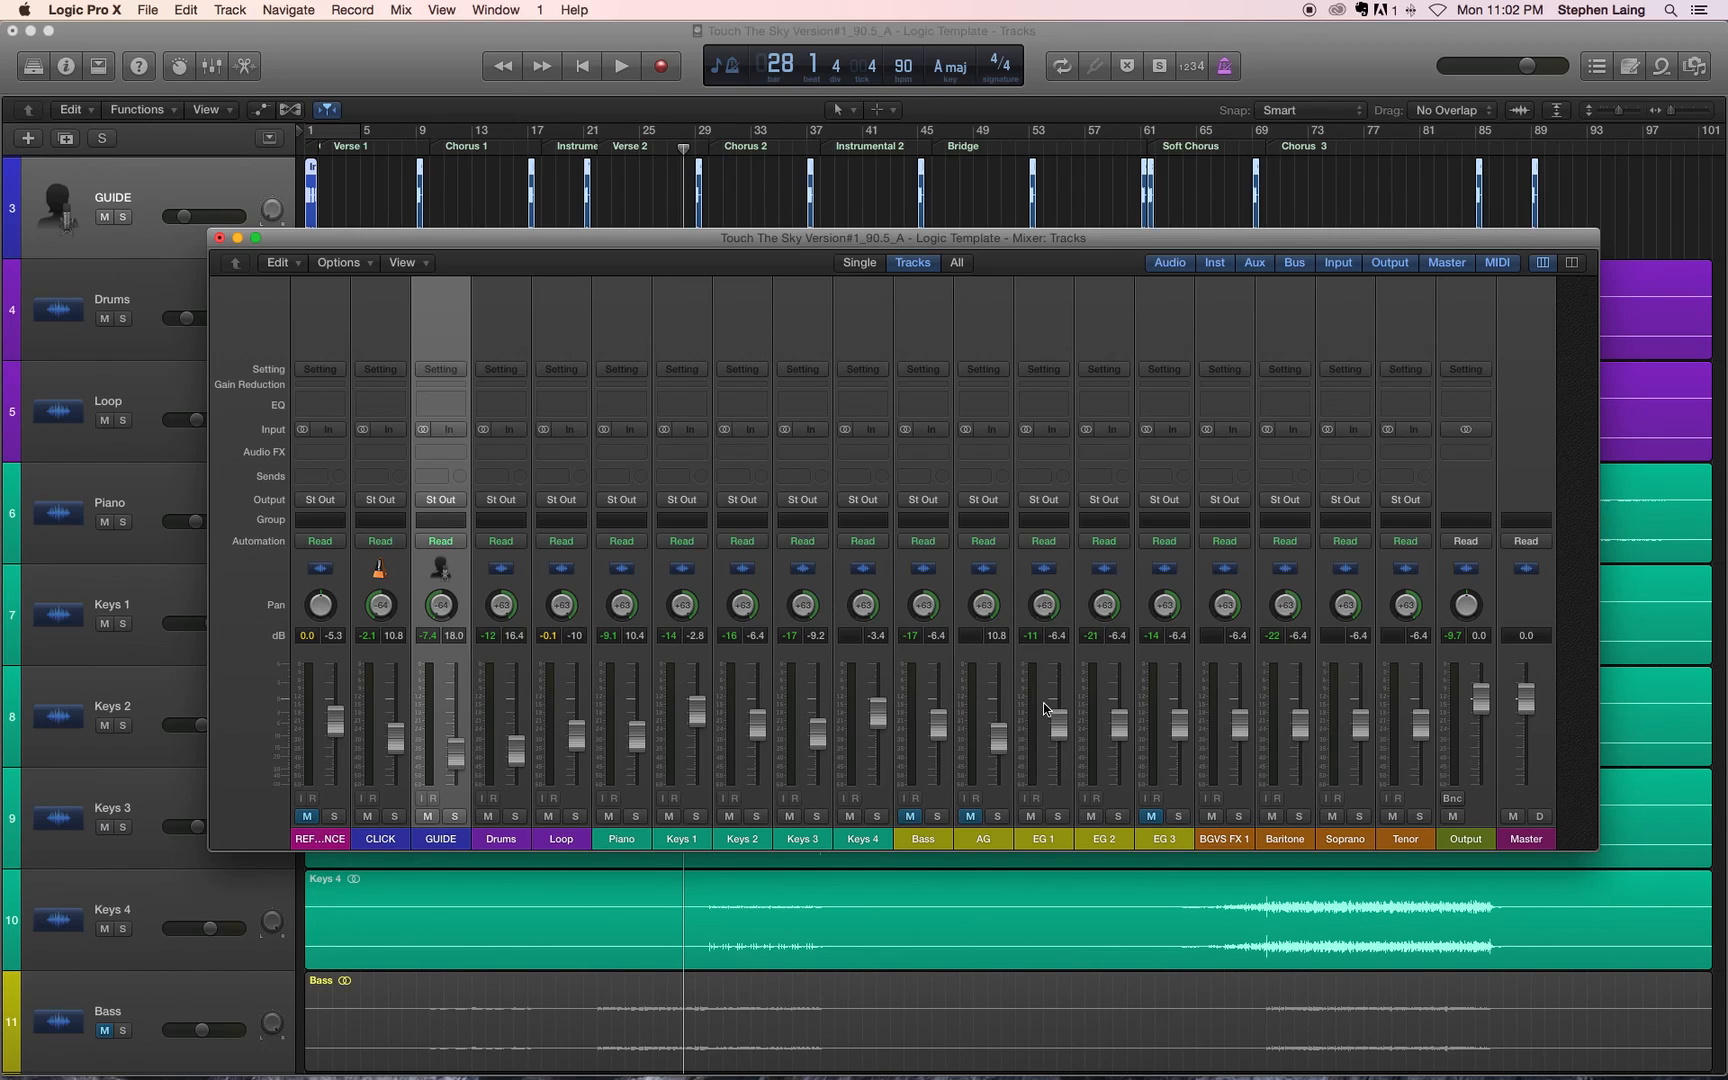
Step: Open the bounce settings for the stereo output and choose PCM instead of MP3 as the destination
{"action": "left_click", "coordinate": [305, 818]}
{"action": "left_click", "coordinate": [305, 818]}
{"action": "left_click", "coordinate": [148, 10]}
{"action": "mouse_move", "coordinate": [208, 410]}
{"action": "left_click", "coordinate": [1455, 801]}
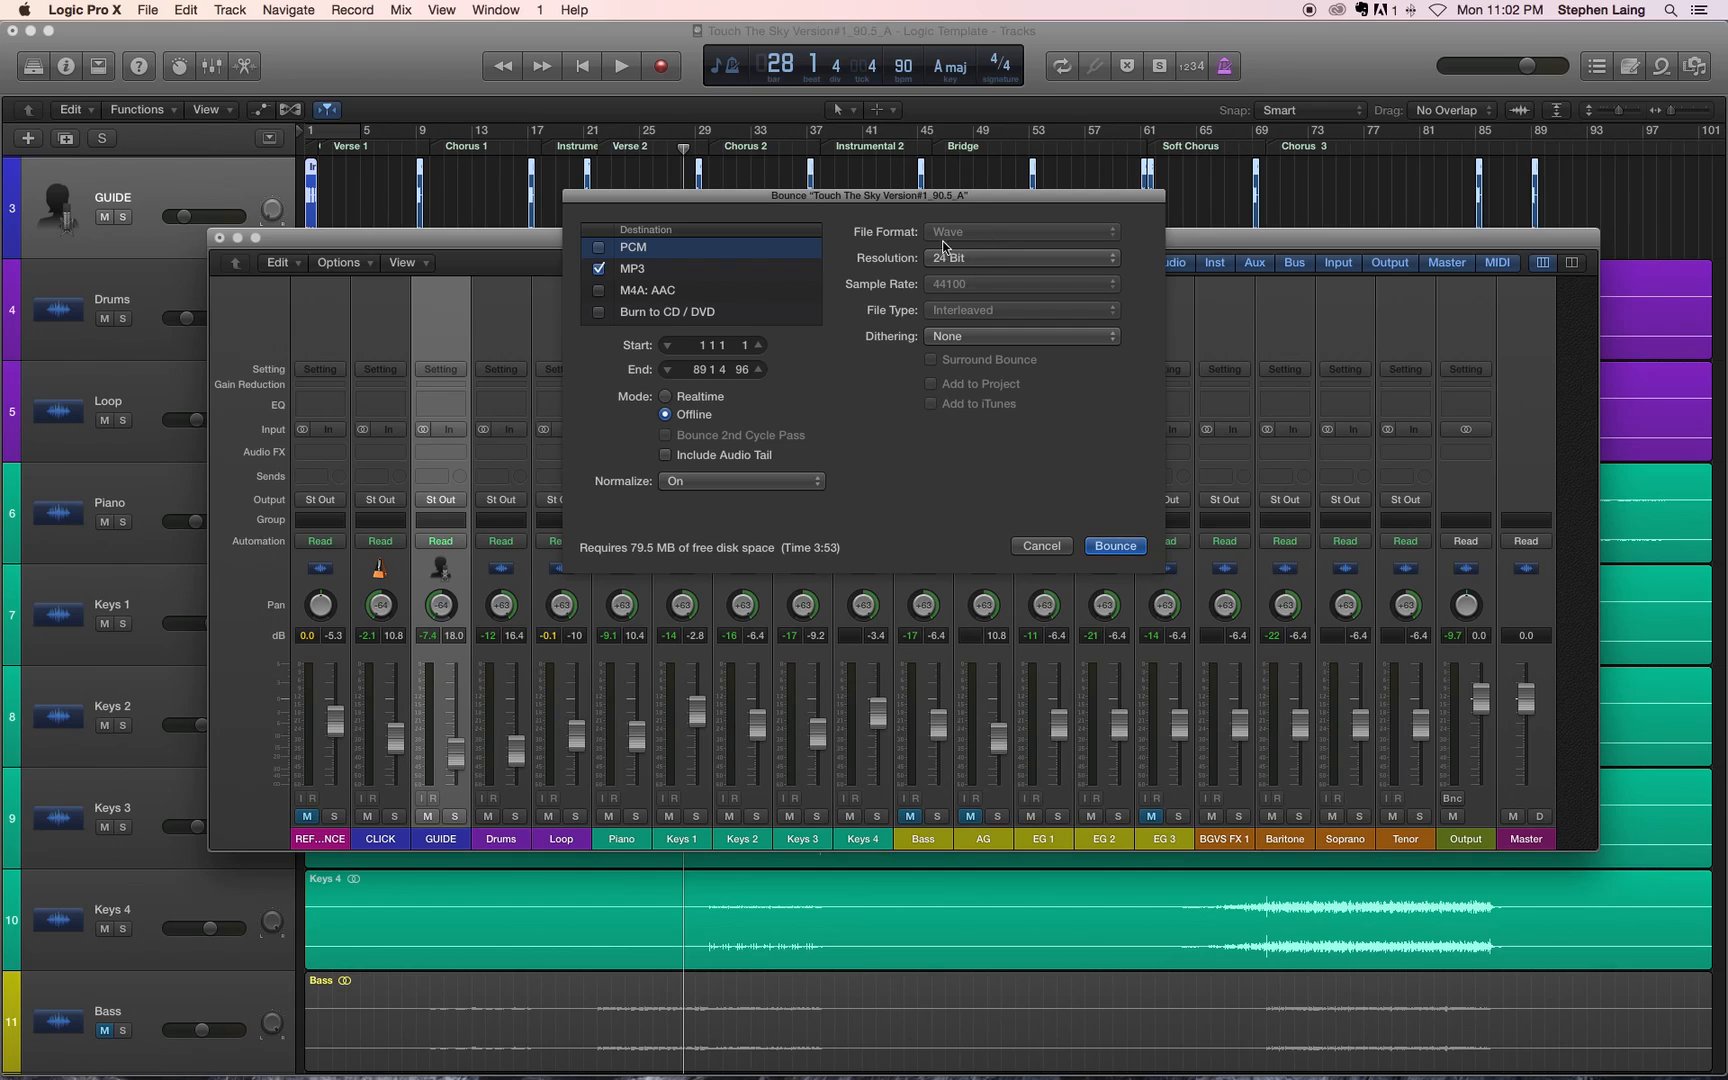
{"action": "left_click", "coordinate": [600, 270]}
{"action": "left_click", "coordinate": [599, 247]}
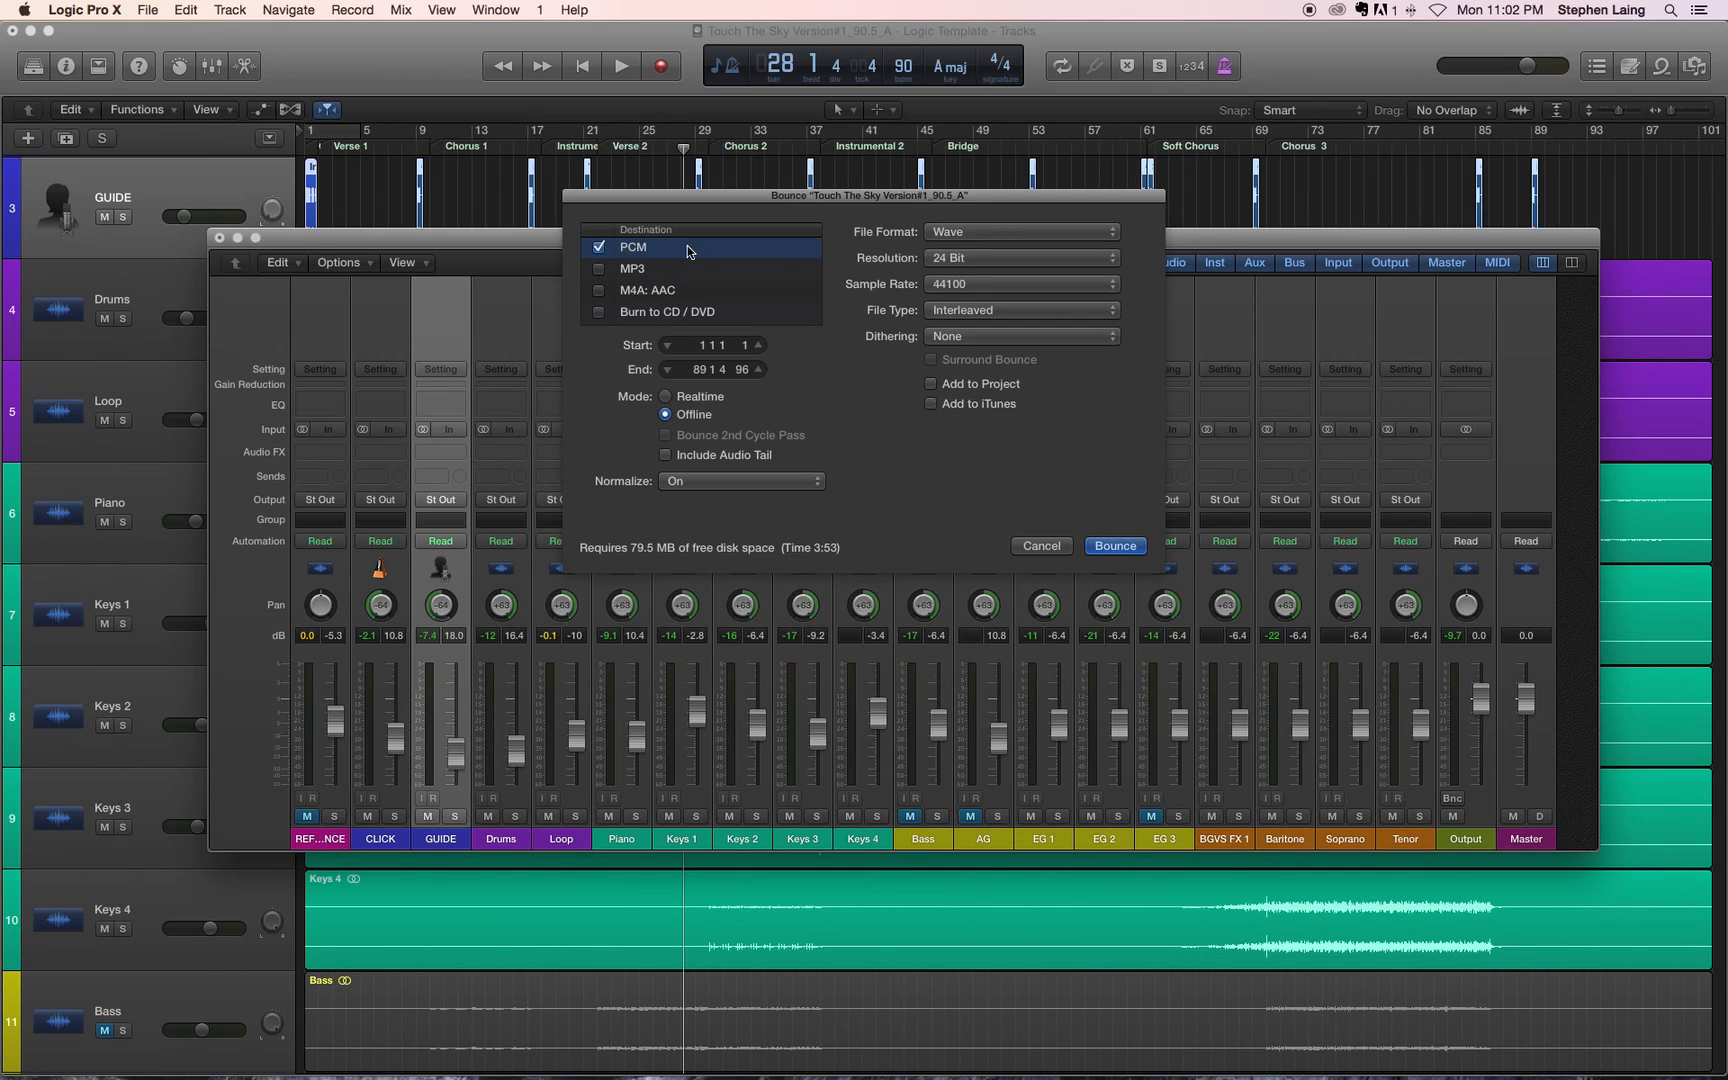
Step: Review the PCM bounce options for file format, resolution, sample rate, file type and dithering
{"action": "left_click", "coordinate": [930, 236]}
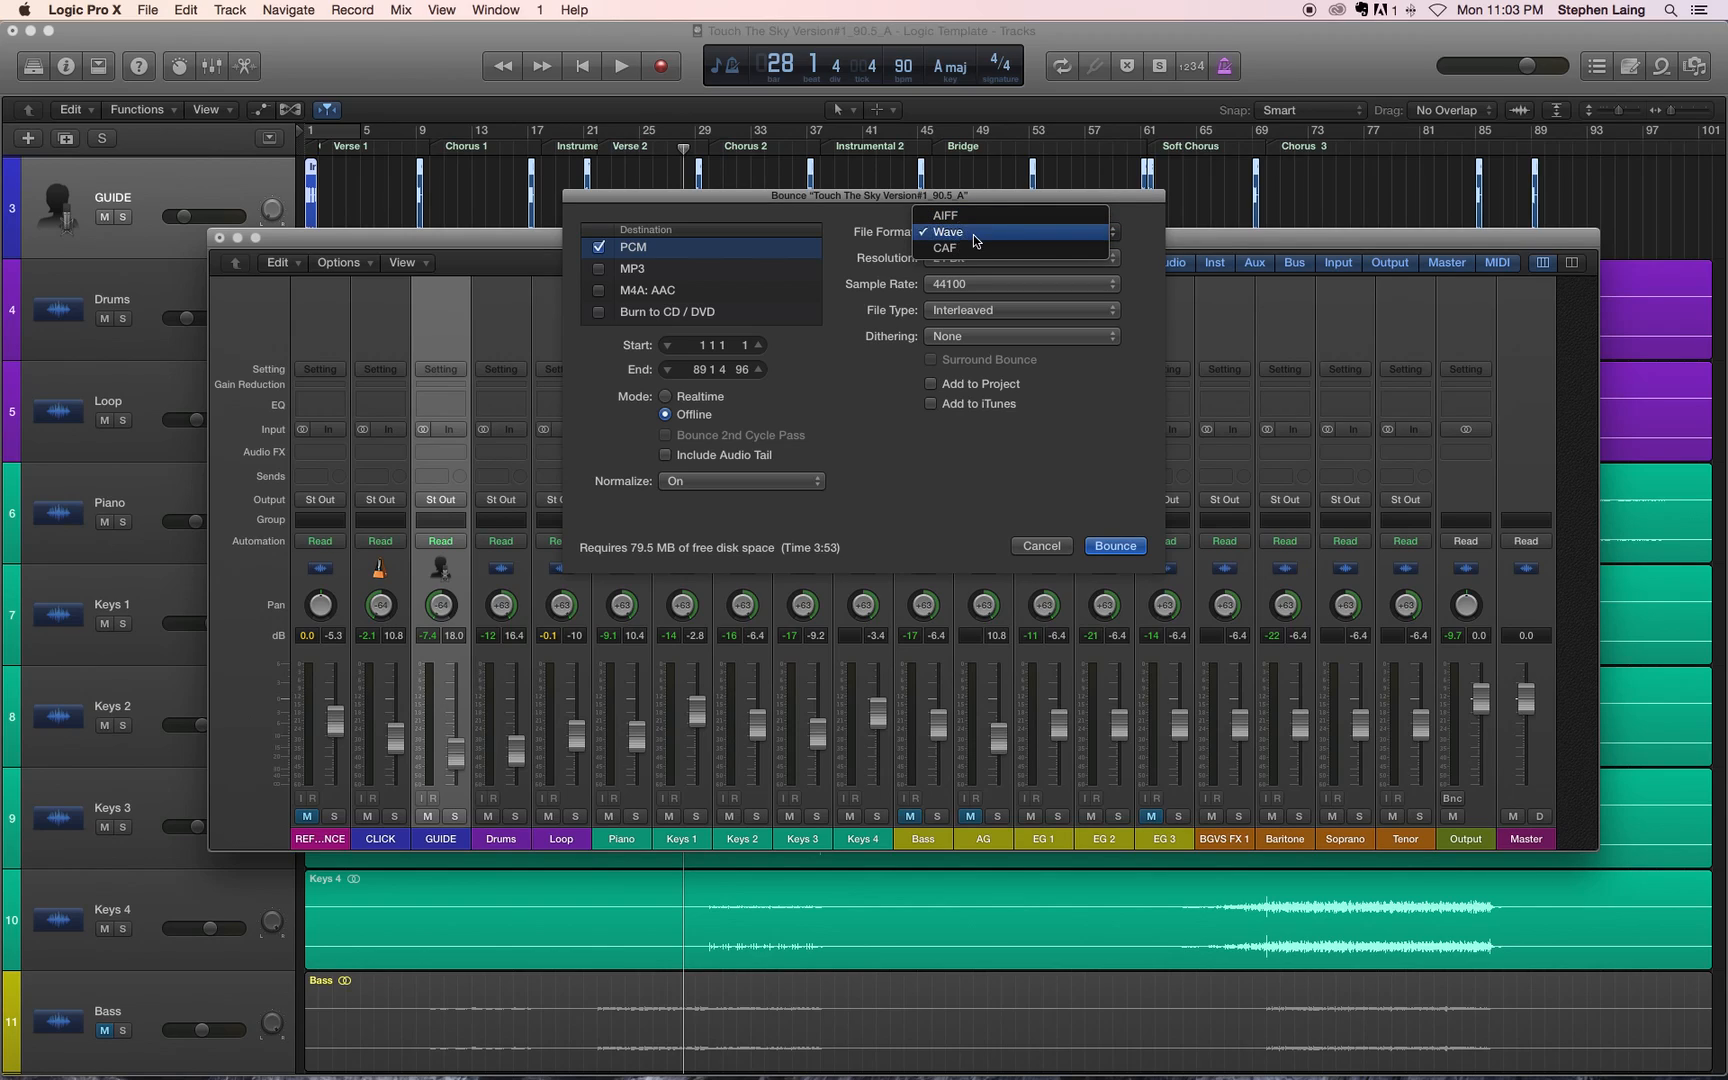
{"action": "left_click", "coordinate": [976, 241]}
{"action": "left_click", "coordinate": [983, 262]}
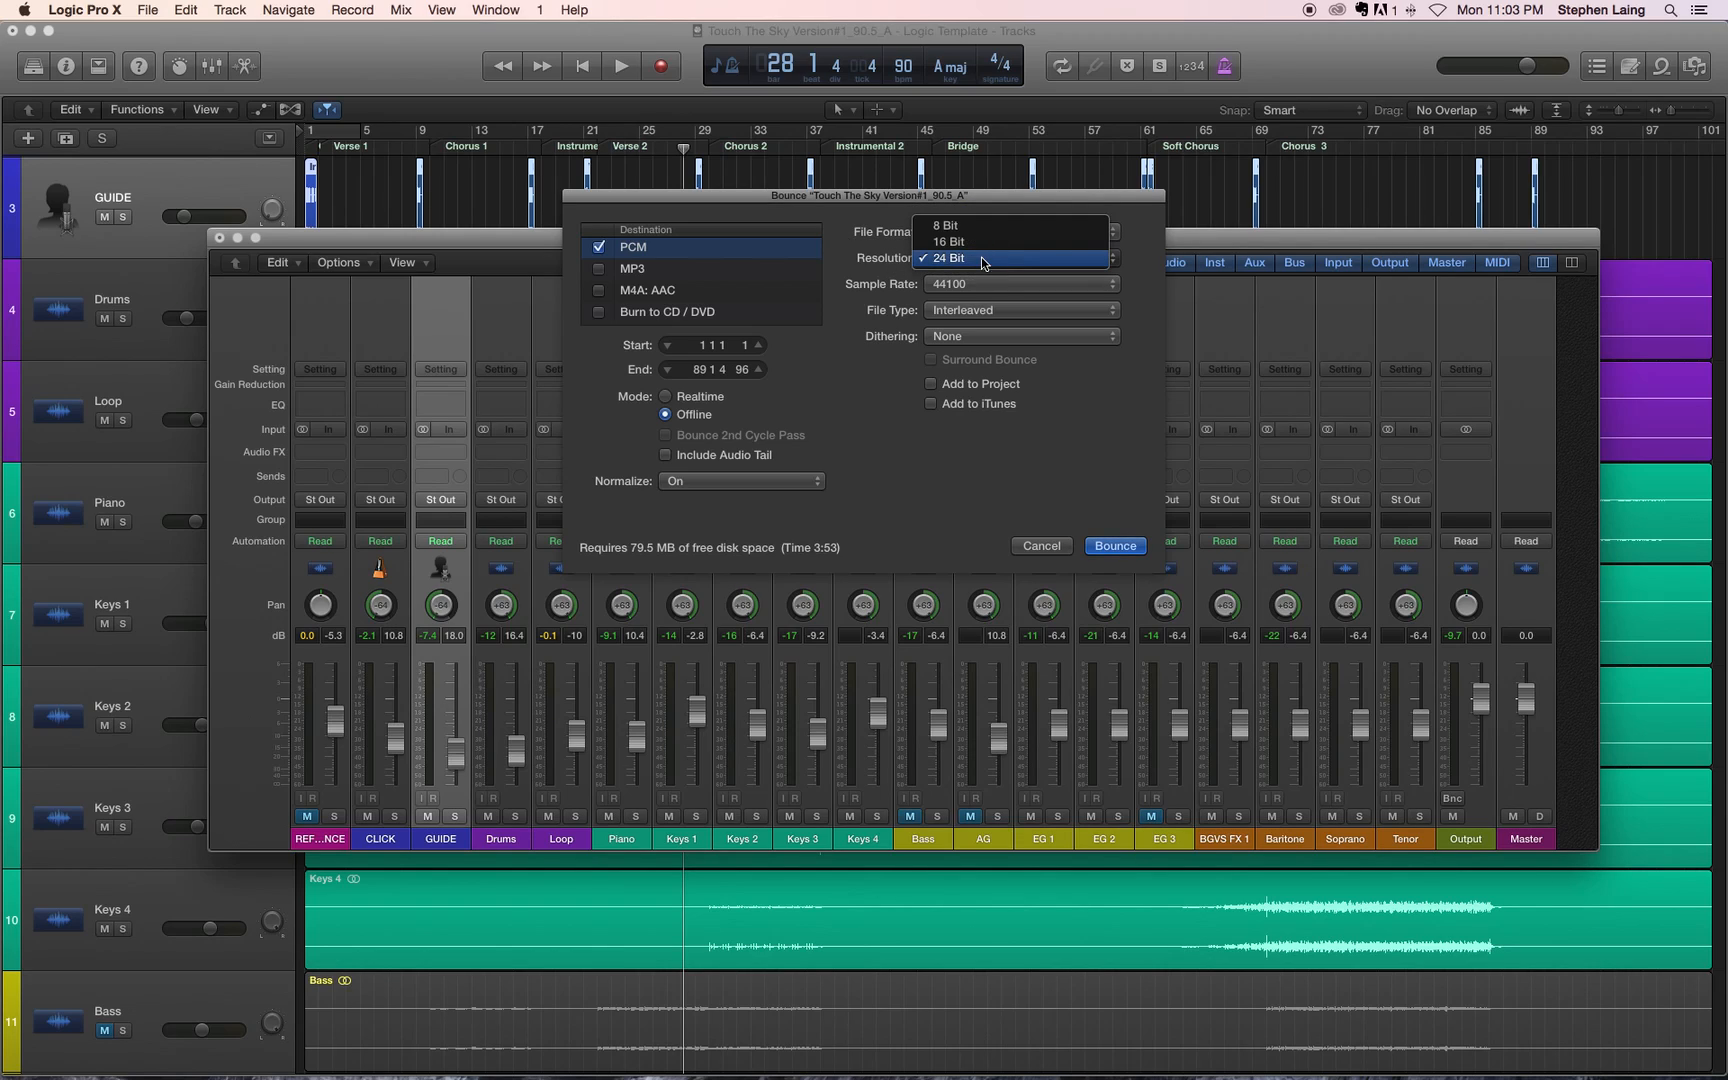
{"action": "left_click", "coordinate": [910, 250]}
{"action": "left_click", "coordinate": [973, 288]}
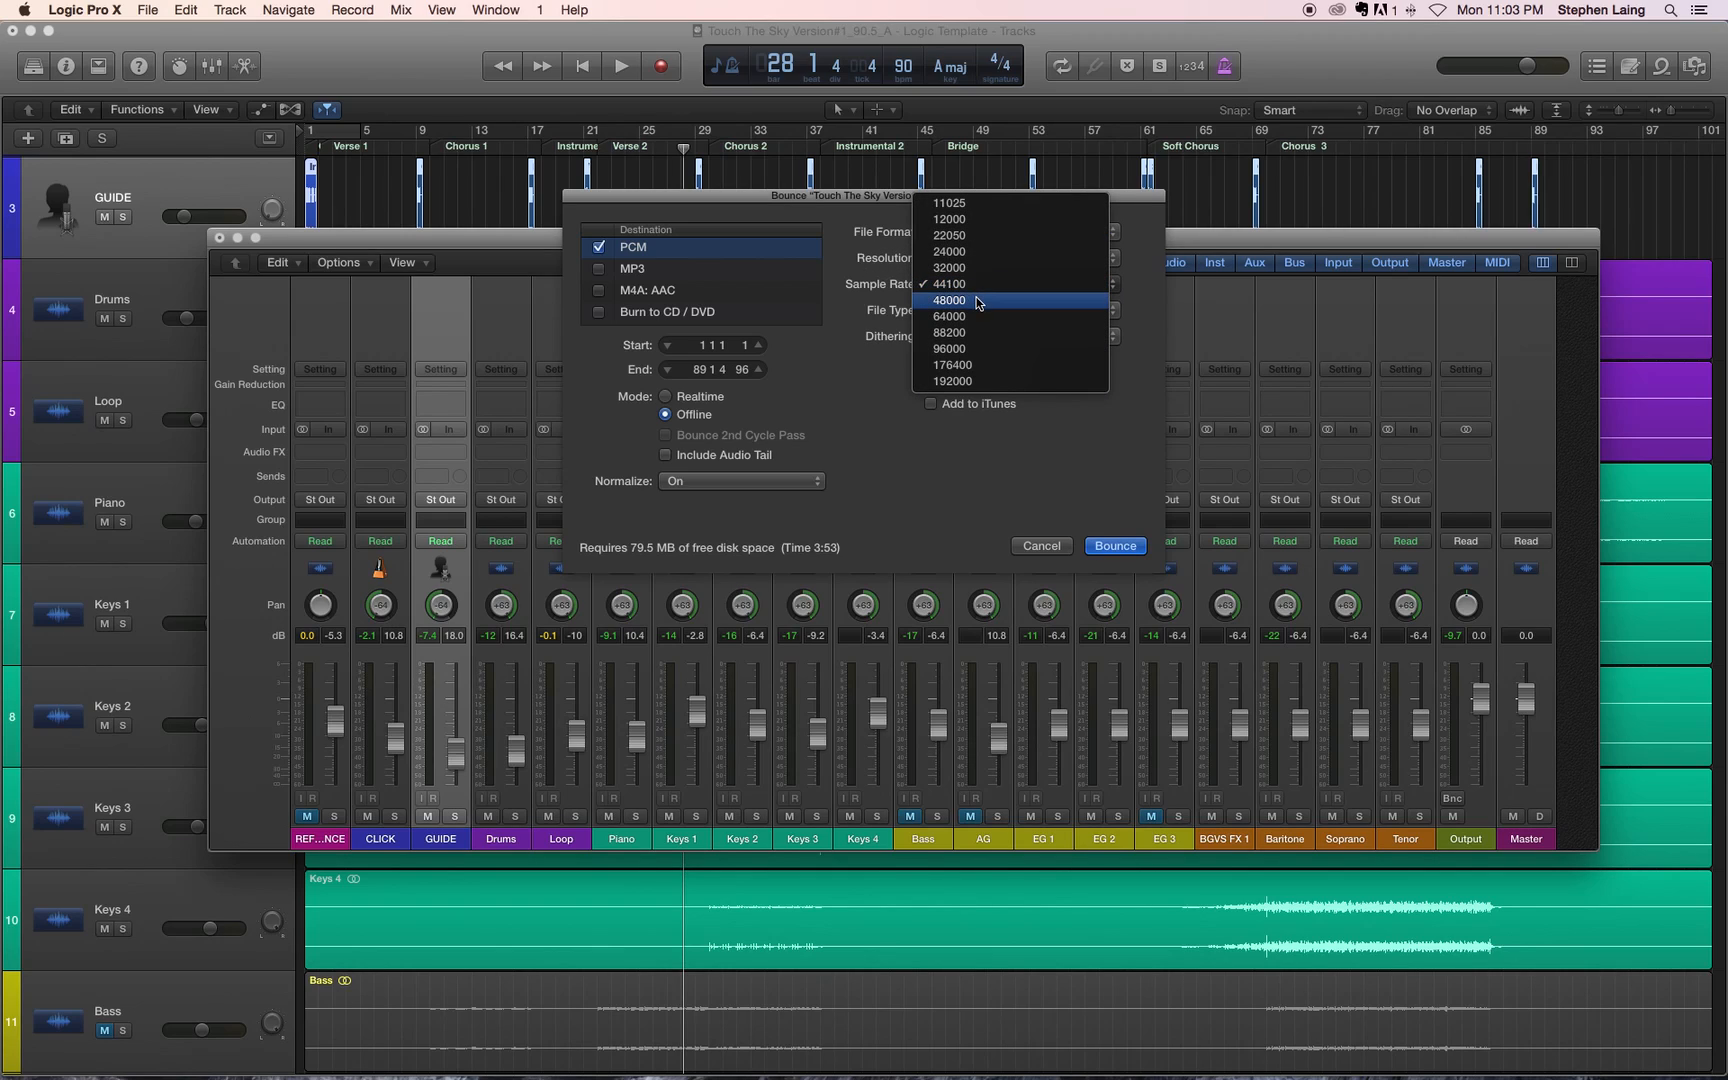
{"action": "left_click", "coordinate": [882, 297]}
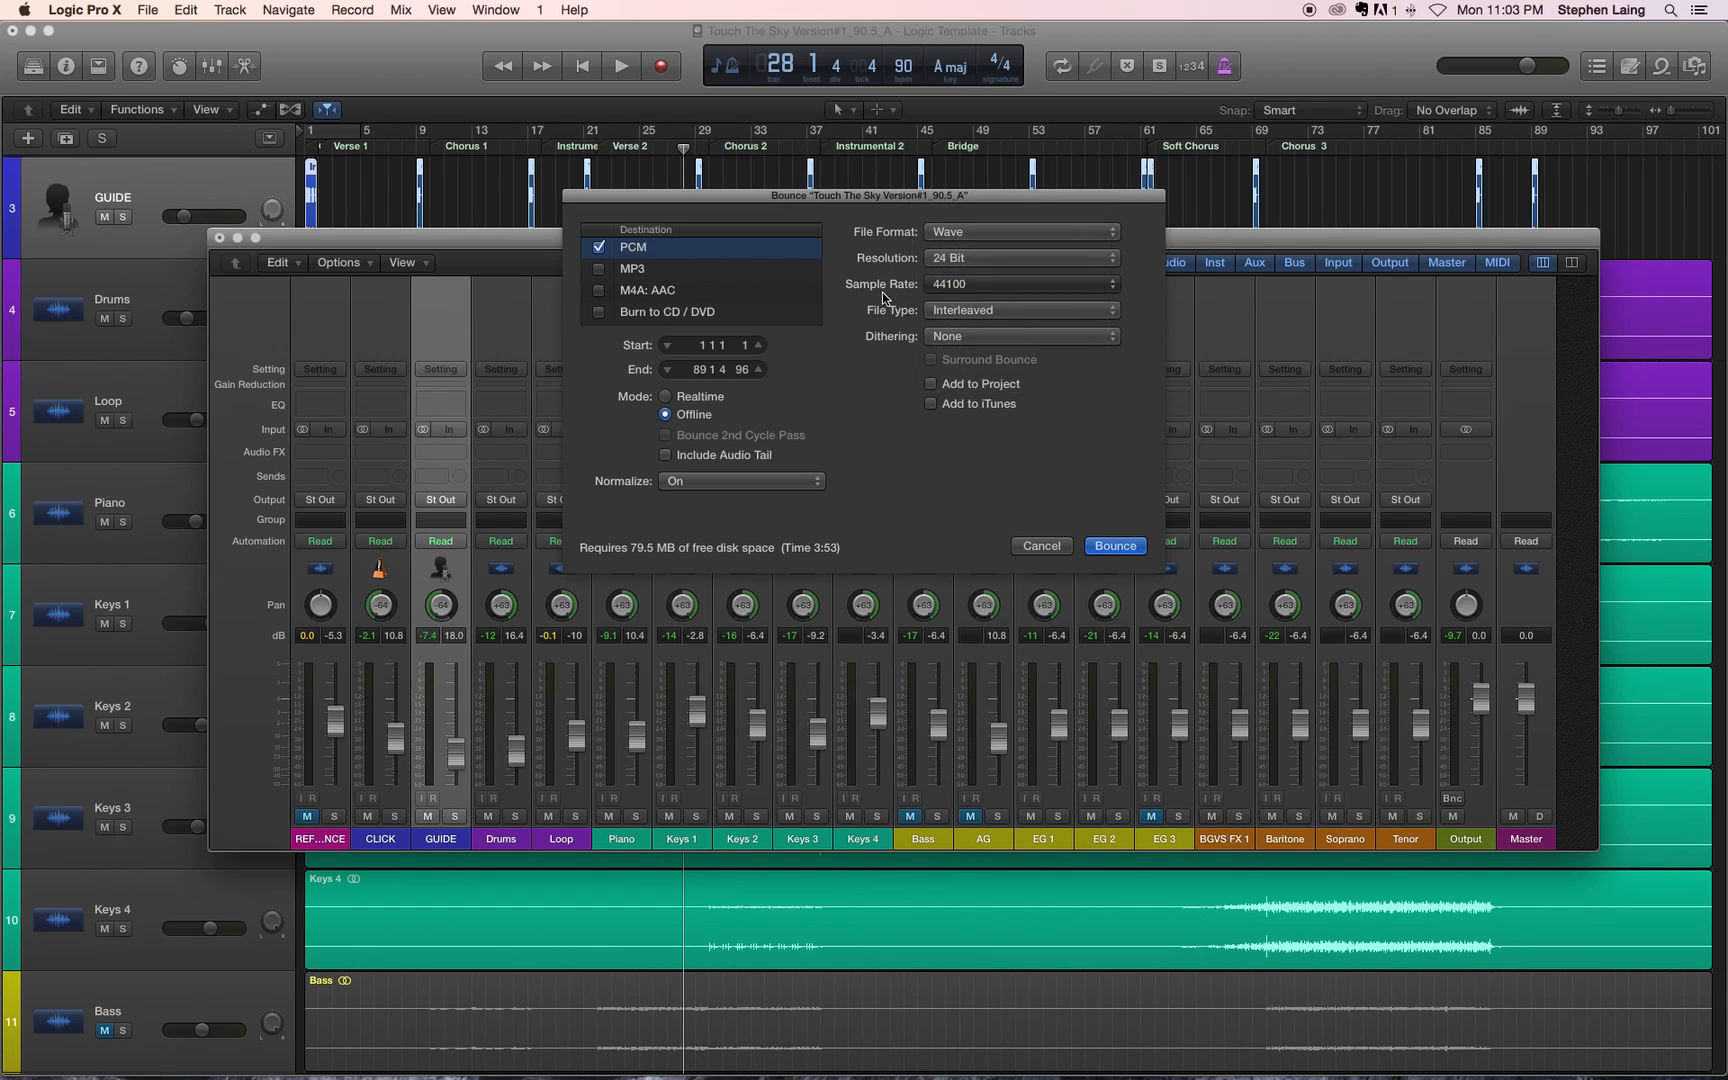
{"action": "left_click", "coordinate": [935, 311]}
{"action": "left_click", "coordinate": [957, 312]}
{"action": "left_click", "coordinate": [970, 338]}
{"action": "left_click", "coordinate": [867, 350]}
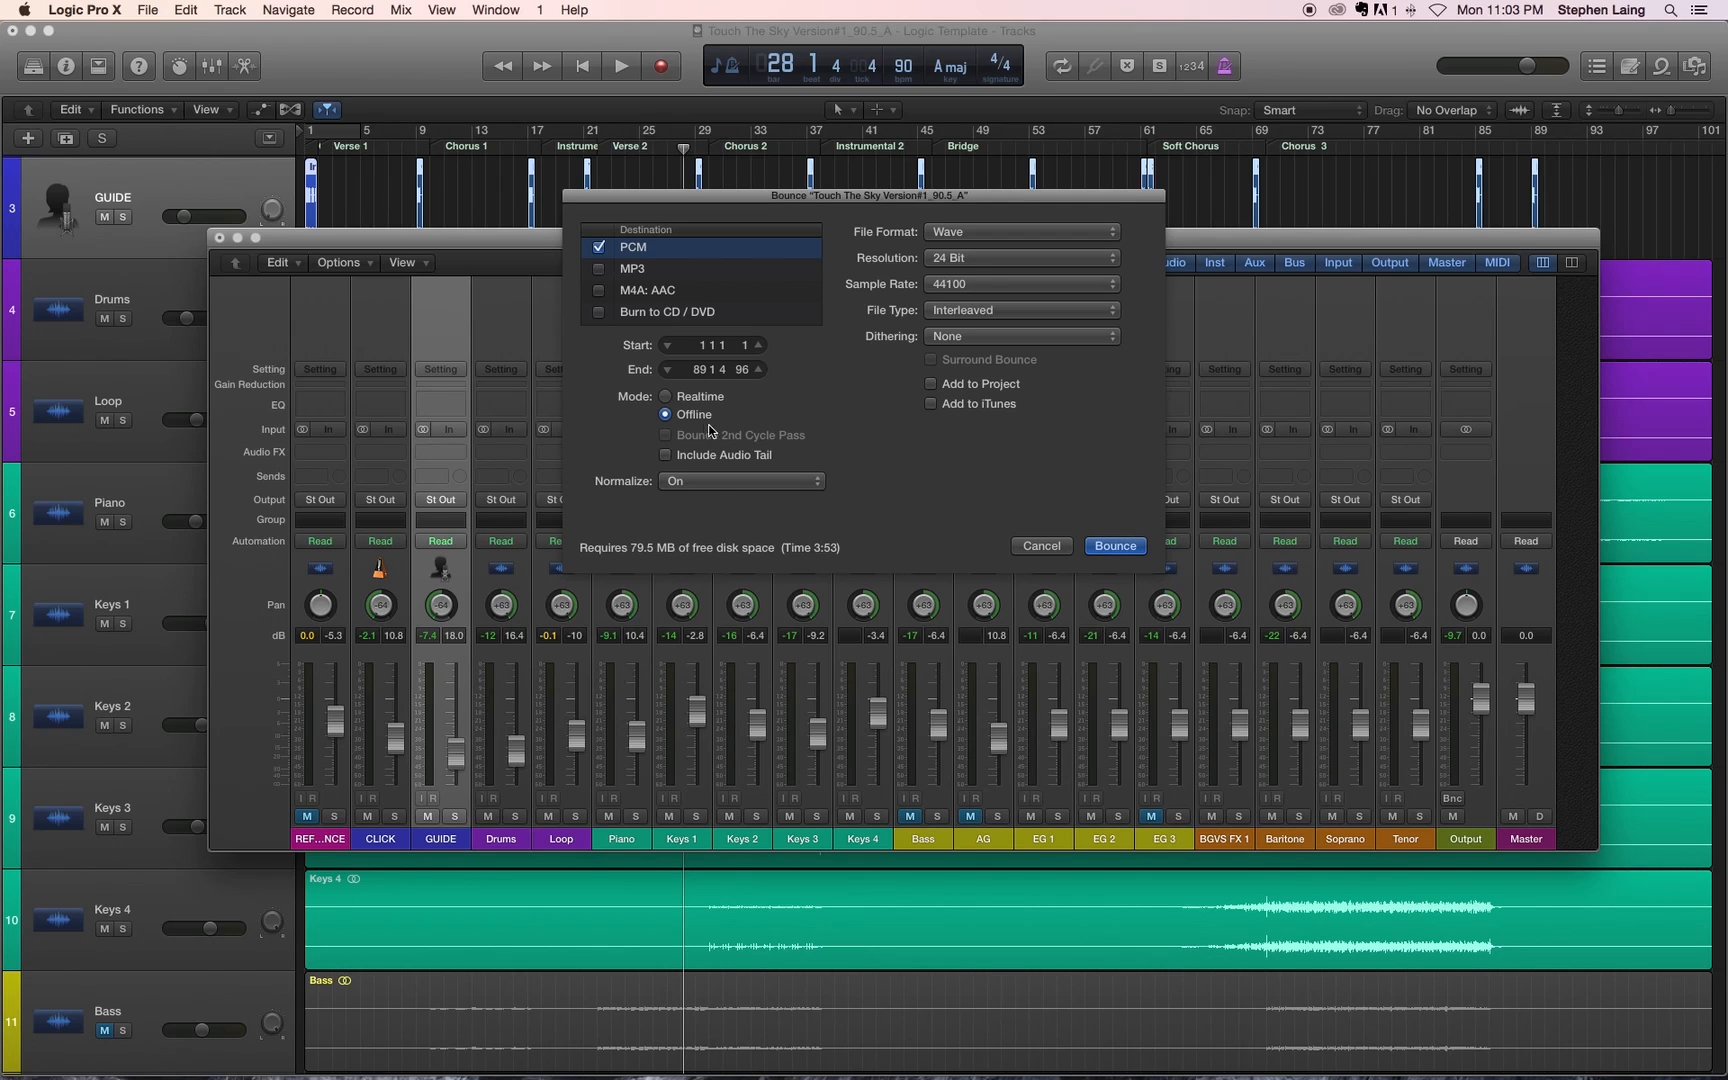
Step: Turn off normalizing for the bounce and set its end position to bar 101
{"action": "left_click", "coordinate": [711, 483]}
{"action": "left_click", "coordinate": [711, 448]}
{"action": "double_click", "coordinate": [704, 370]}
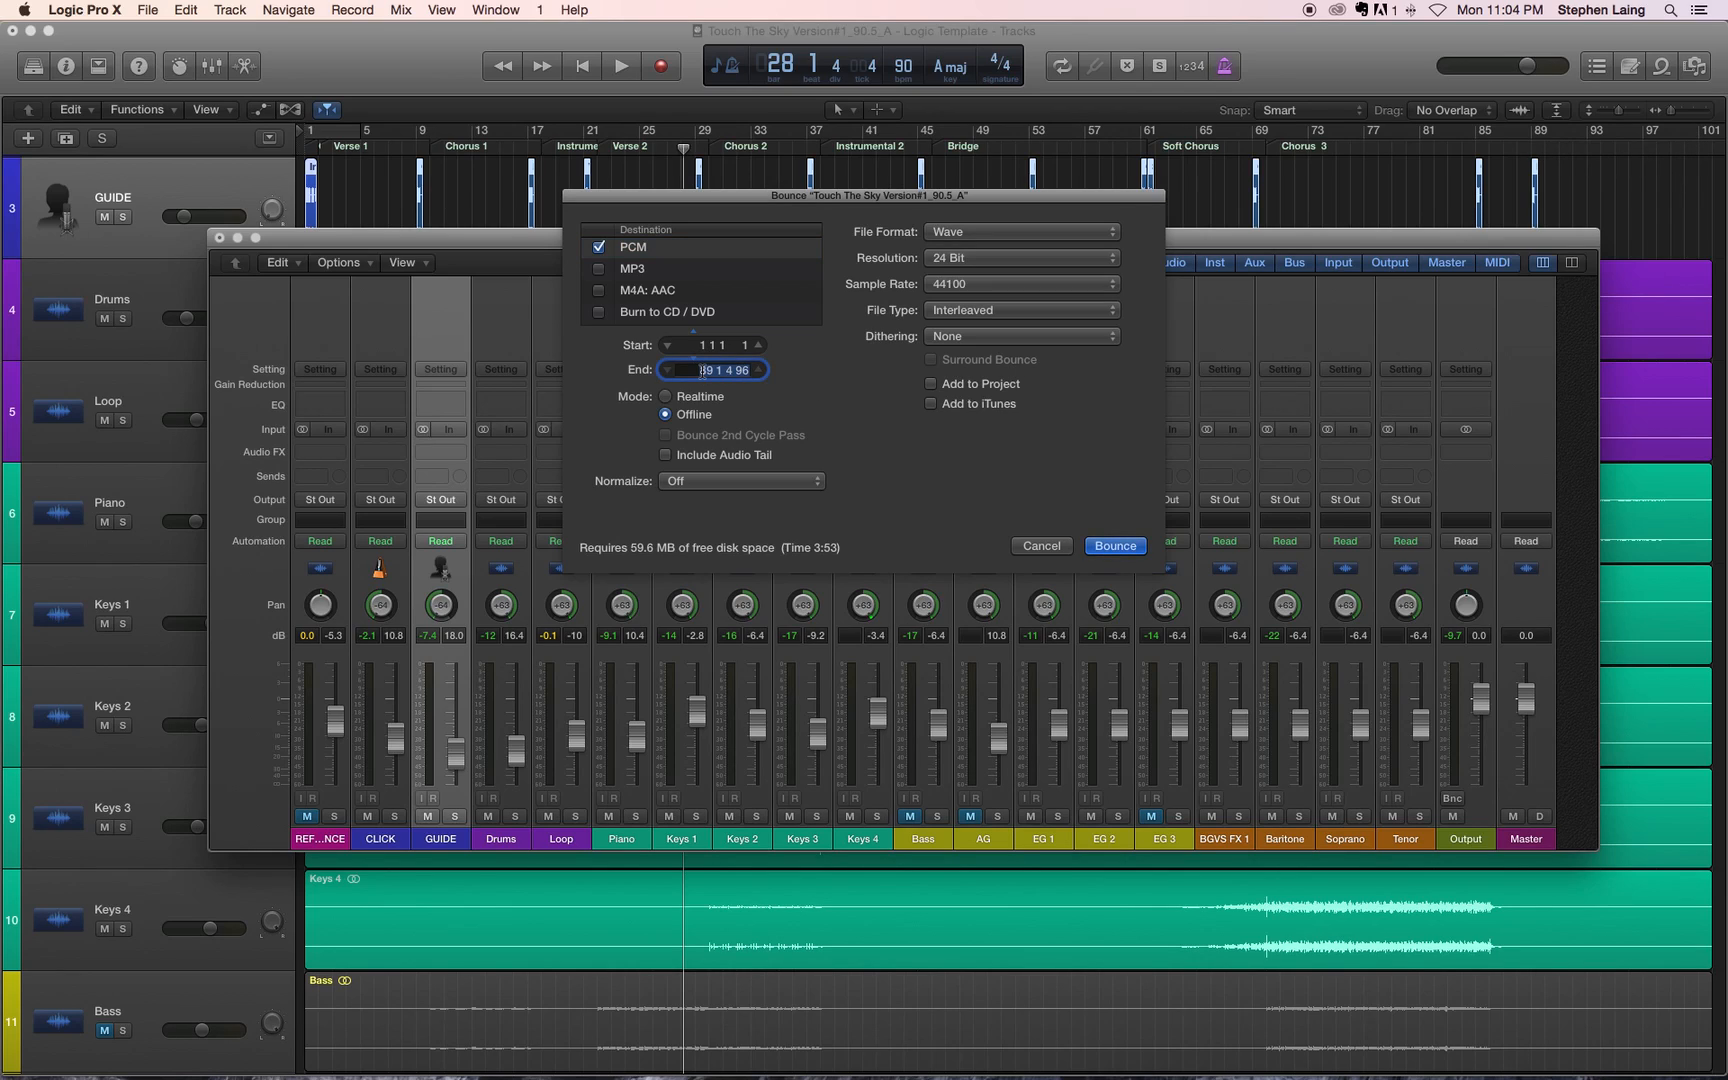
{"action": "type", "text": "101"}
{"action": "key", "text": "Return"}
Step: Set the bounce resolution to 16 Bit and check the available sample rates
{"action": "left_click", "coordinate": [974, 262]}
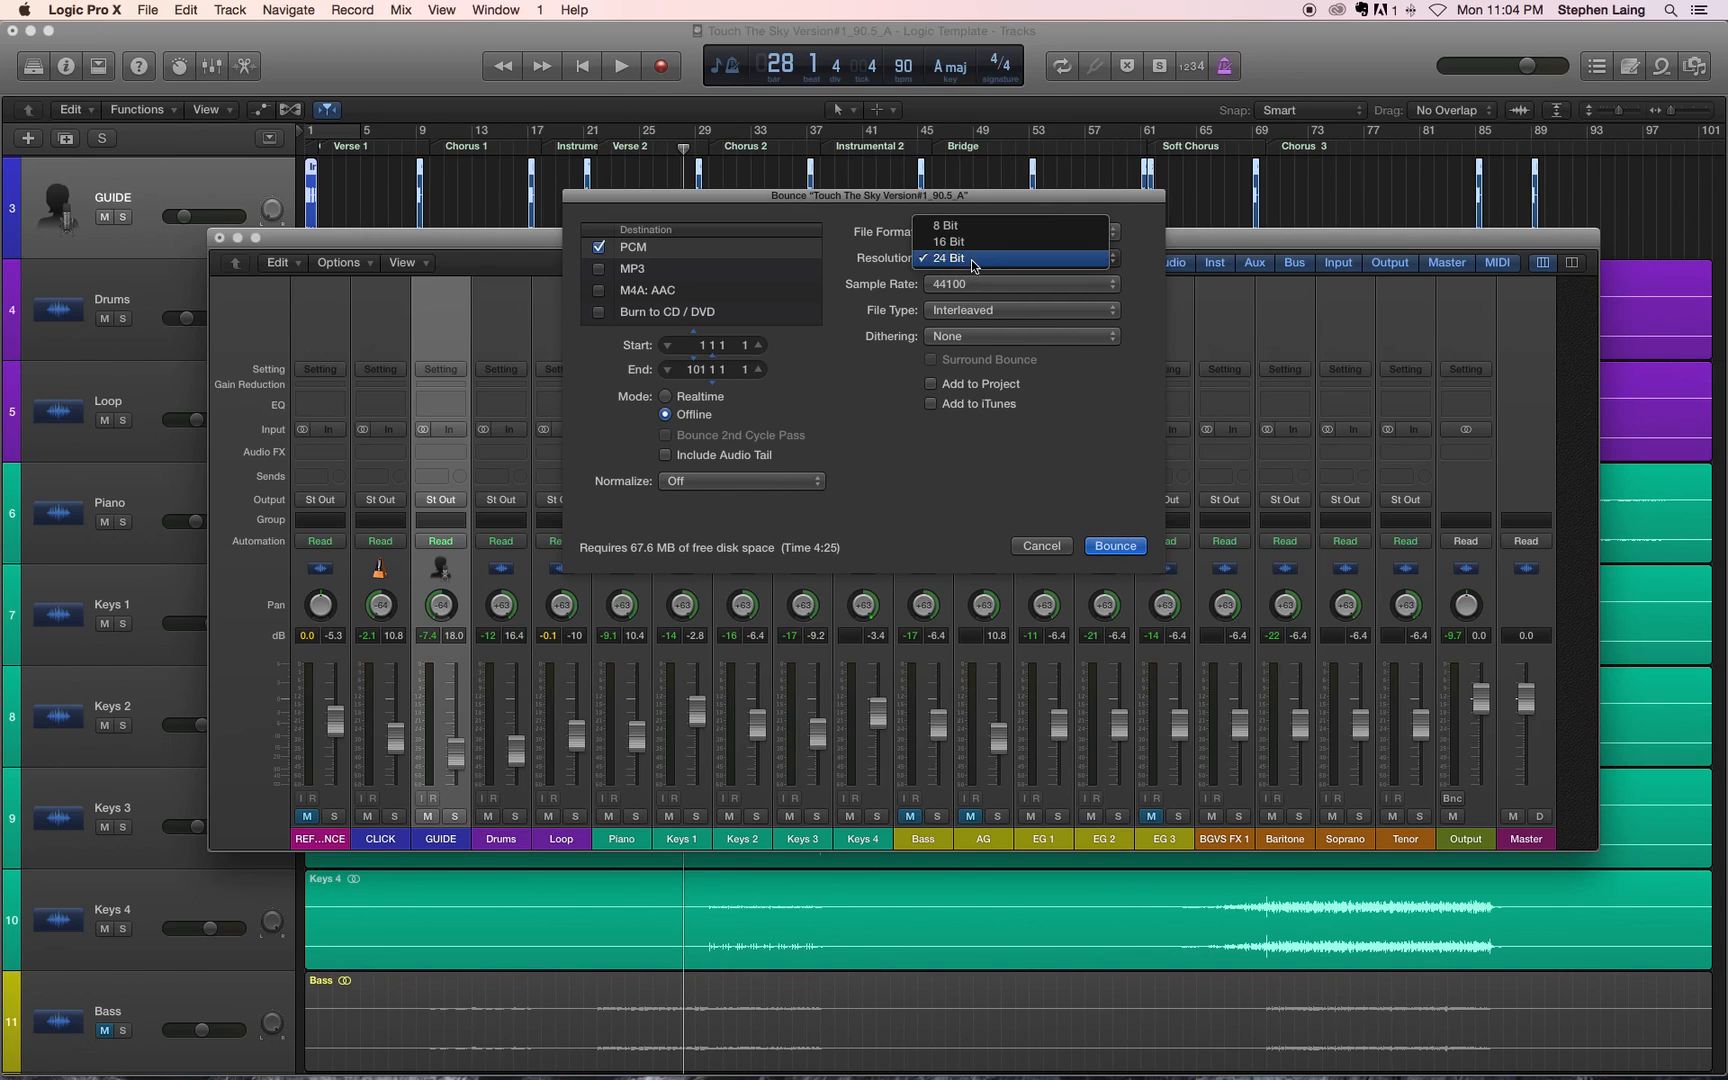
{"action": "left_click", "coordinate": [972, 241]}
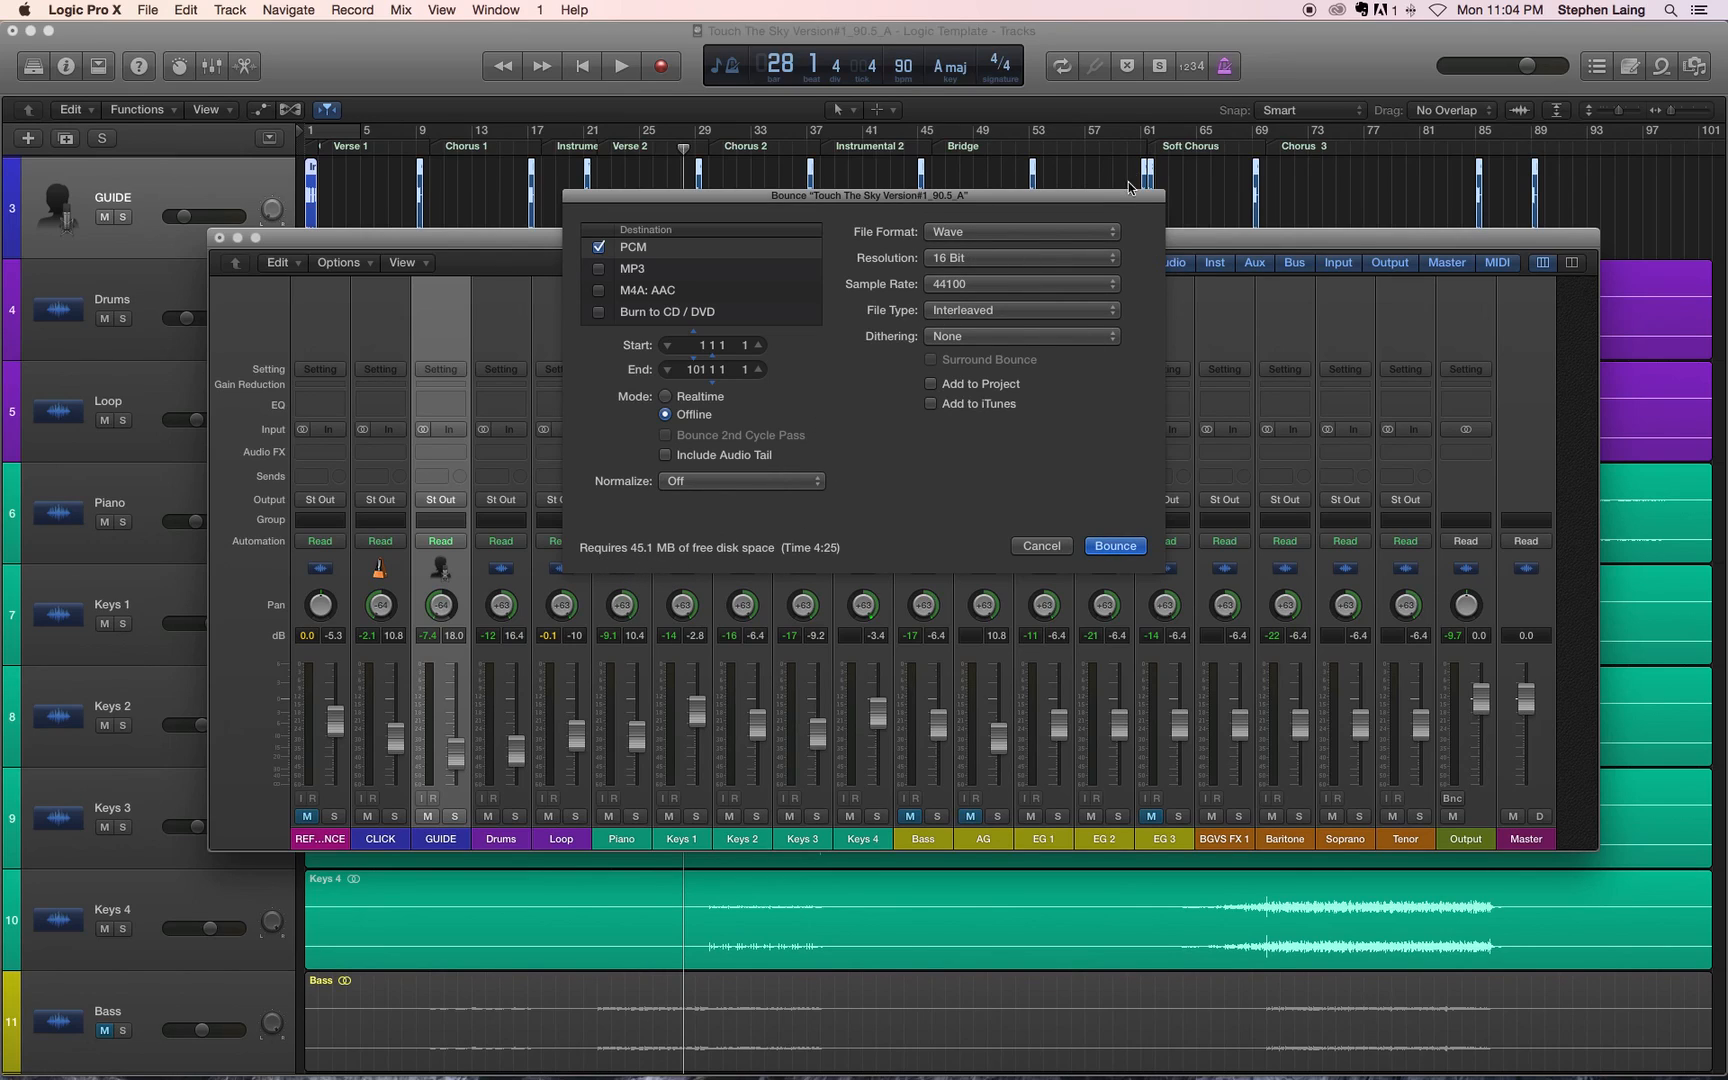
{"action": "left_click", "coordinate": [1018, 284]}
{"action": "left_click", "coordinate": [1016, 300]}
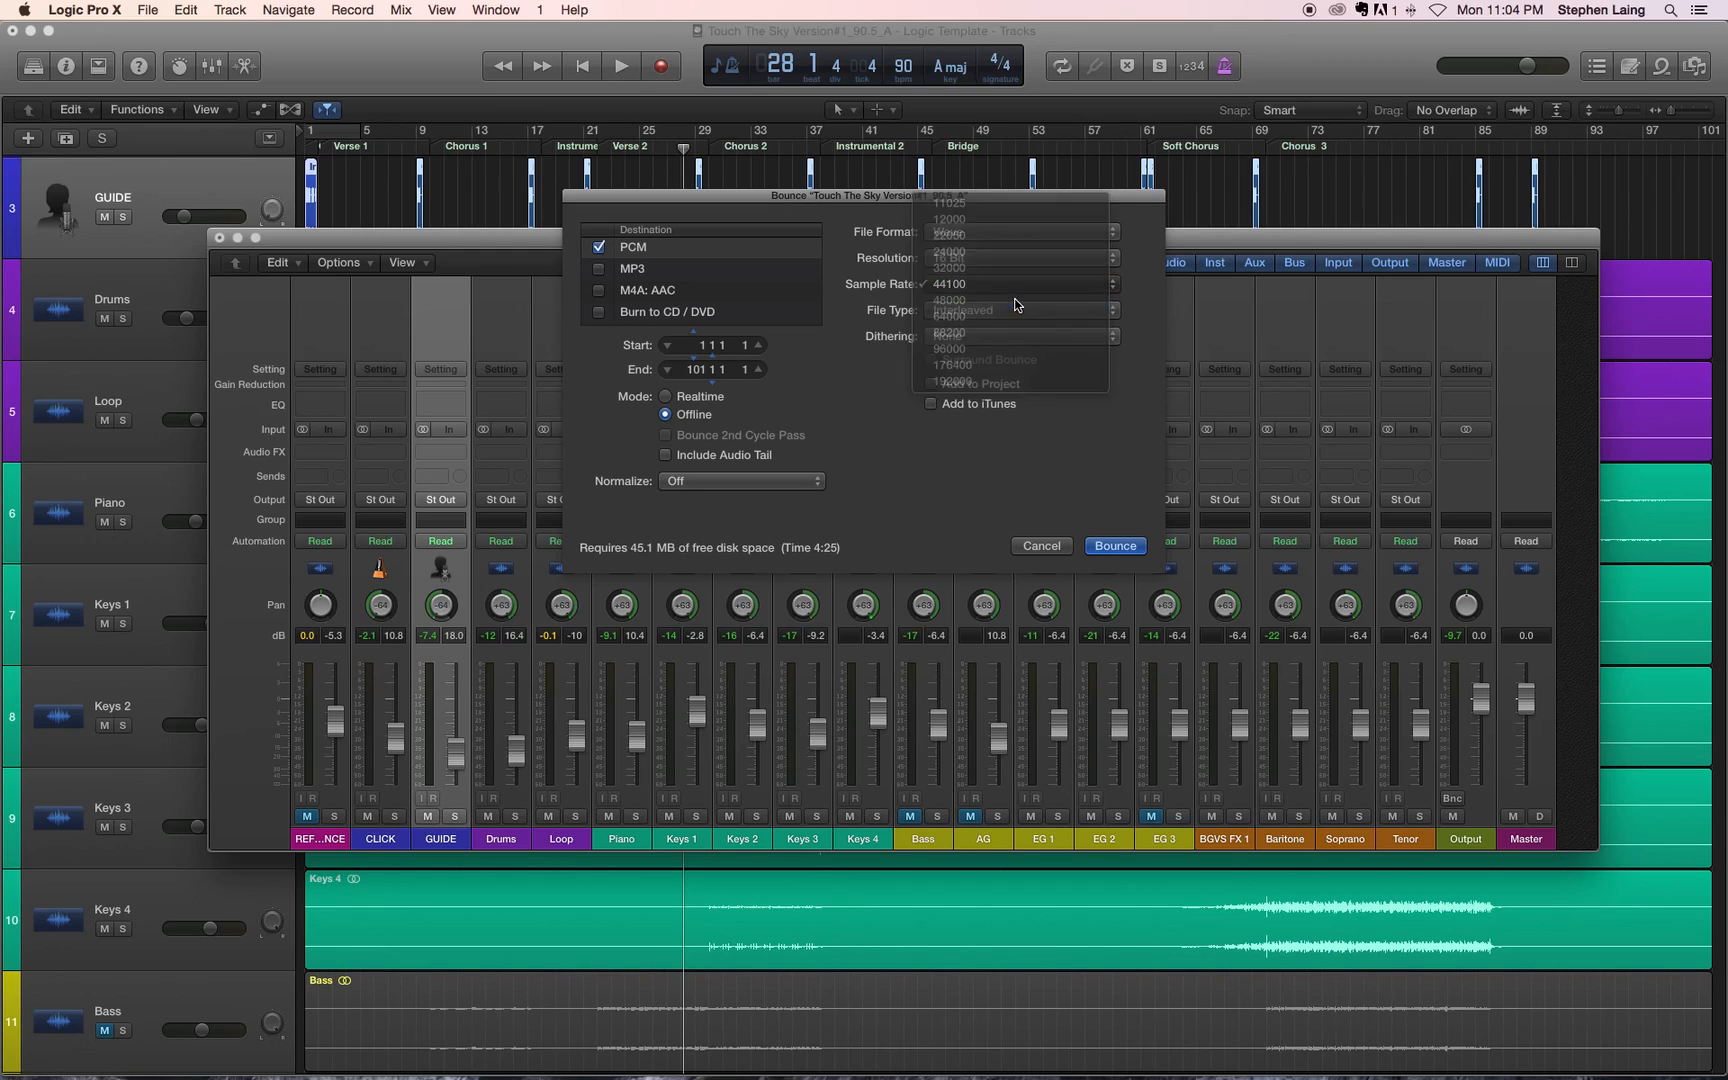
{"action": "left_click", "coordinate": [1010, 290]}
{"action": "left_click", "coordinate": [1010, 271]}
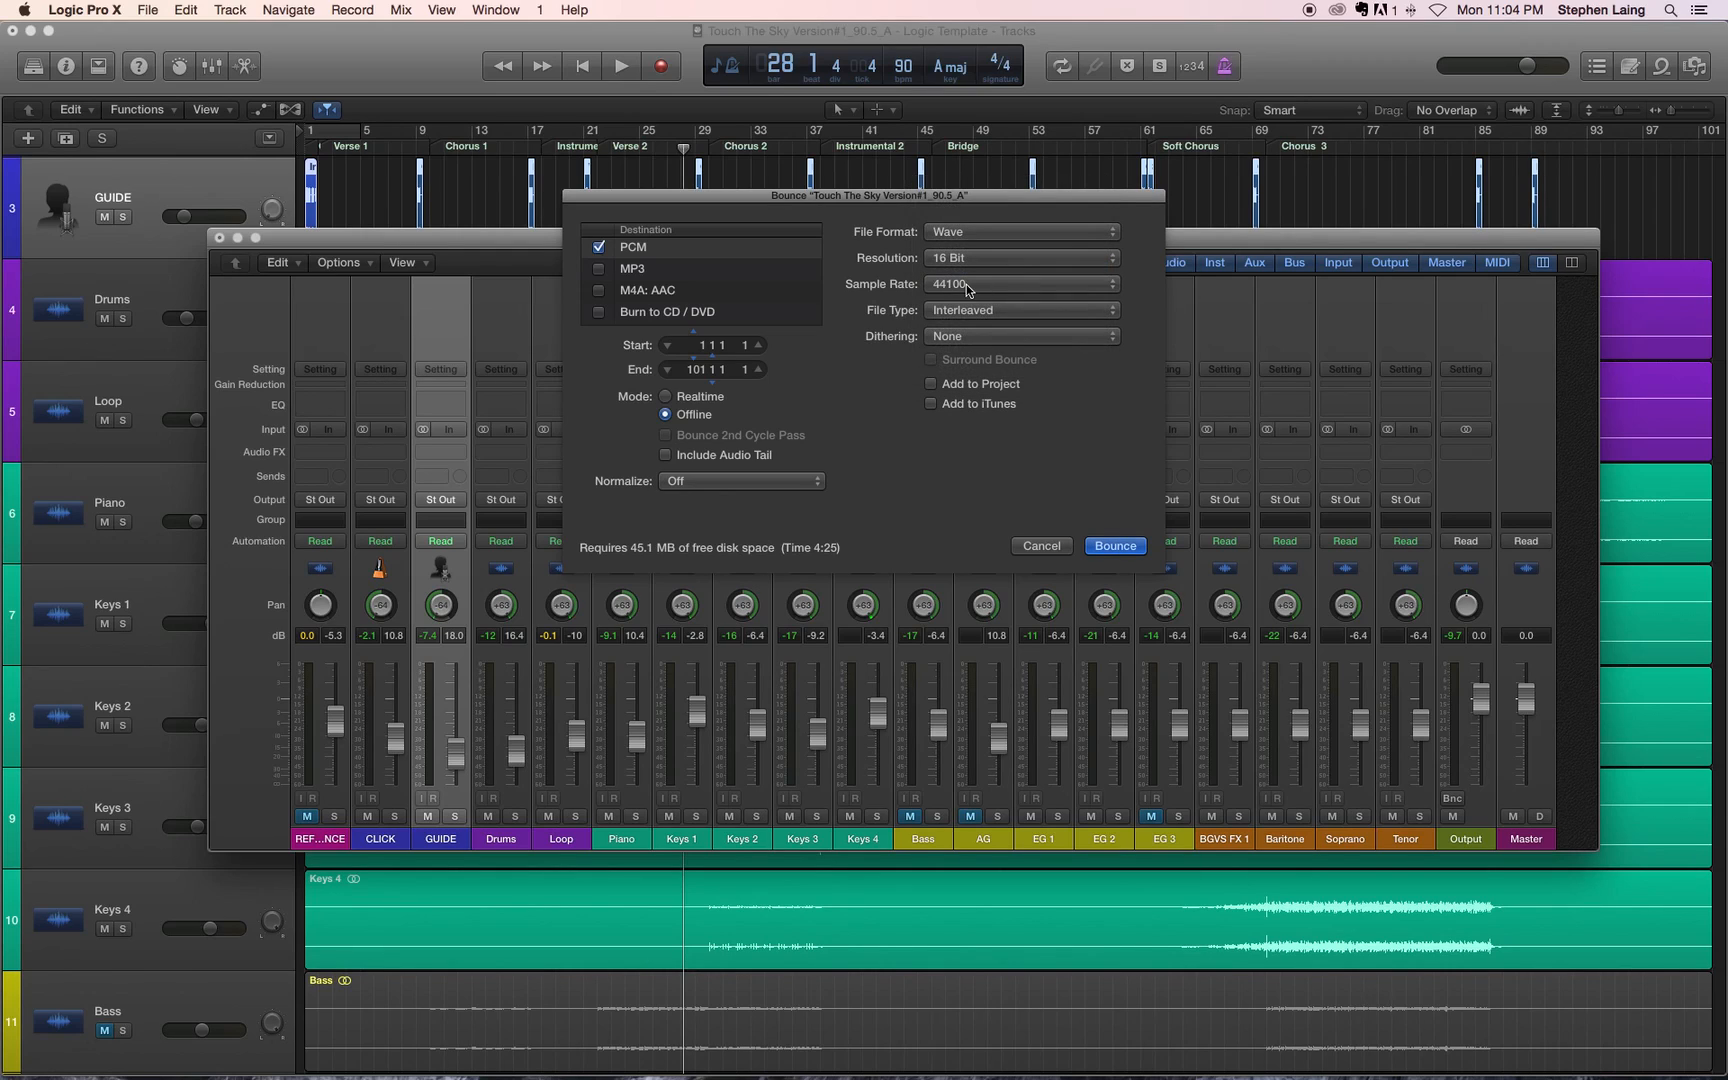
{"action": "left_click", "coordinate": [1021, 287]}
{"action": "left_click", "coordinate": [831, 295]}
{"action": "left_click", "coordinate": [991, 264]}
{"action": "left_click", "coordinate": [866, 270]}
Step: Proceed with the bounce and choose the 04_Finalized folder inside the Desktop's Logic Pro X backtrack template folder as its destination
{"action": "left_click", "coordinate": [1115, 546]}
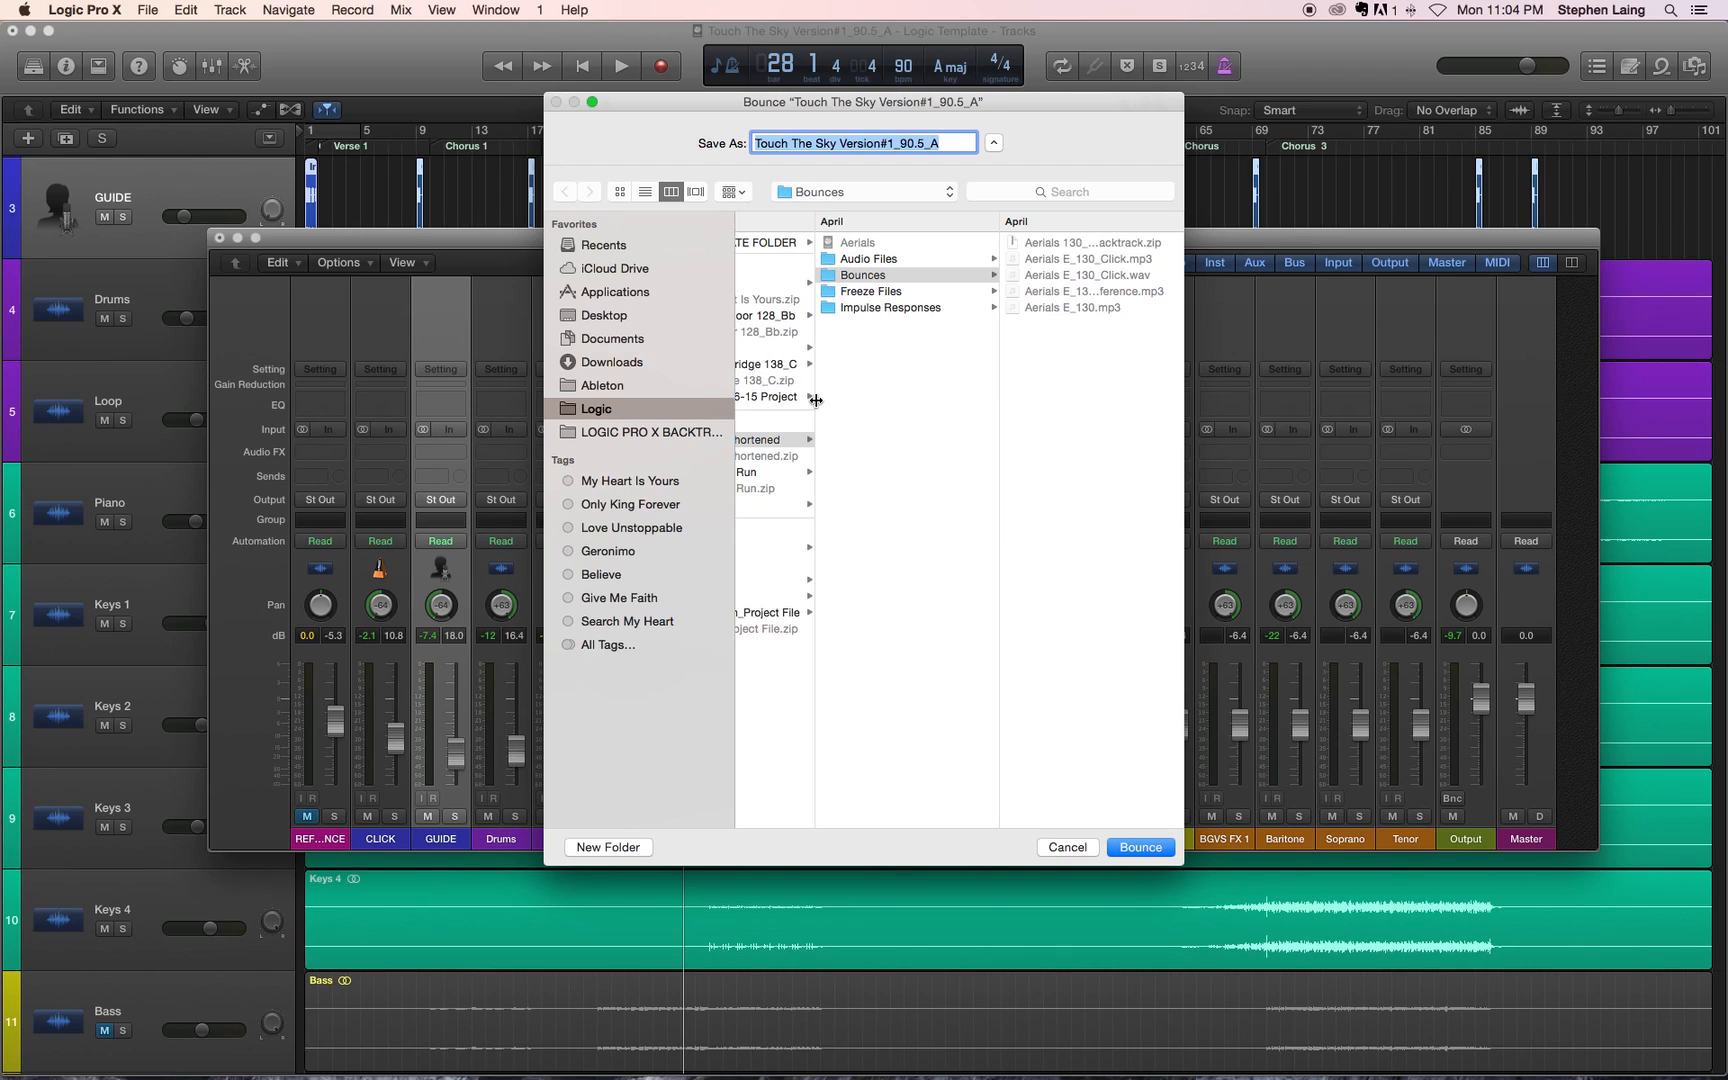
{"action": "left_click", "coordinate": [603, 318]}
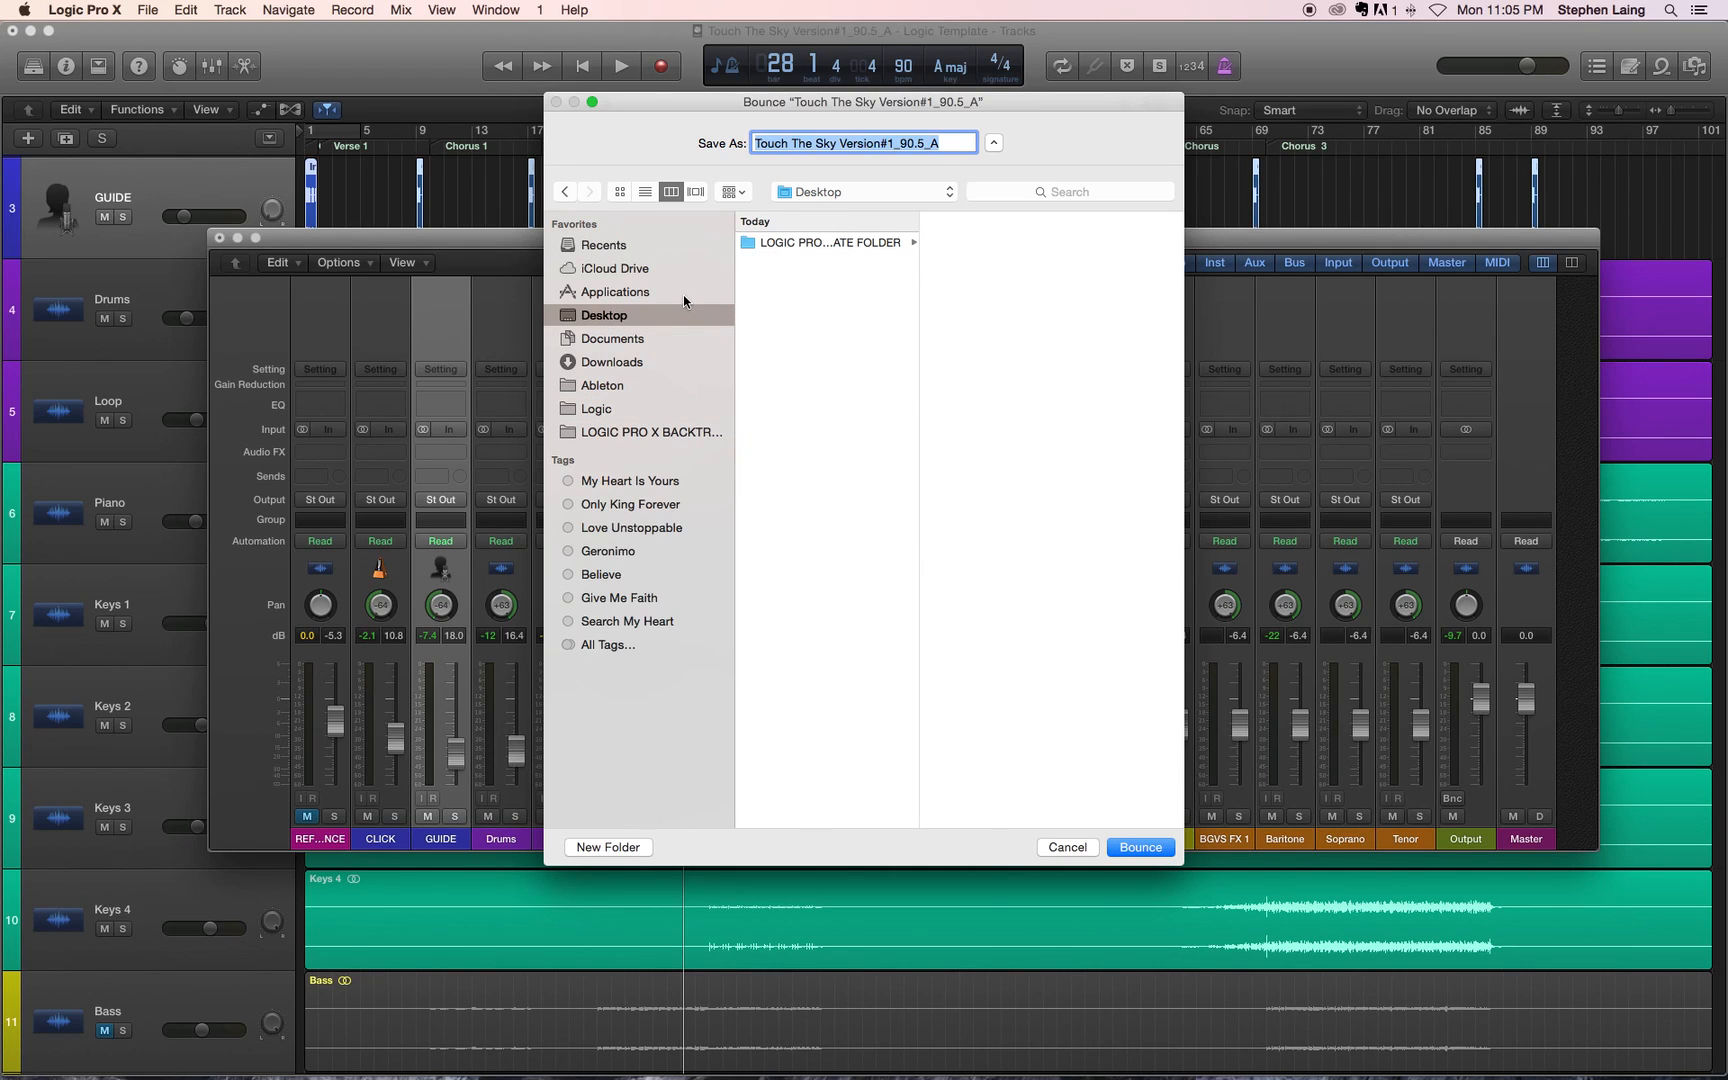
{"action": "left_click", "coordinate": [858, 245]}
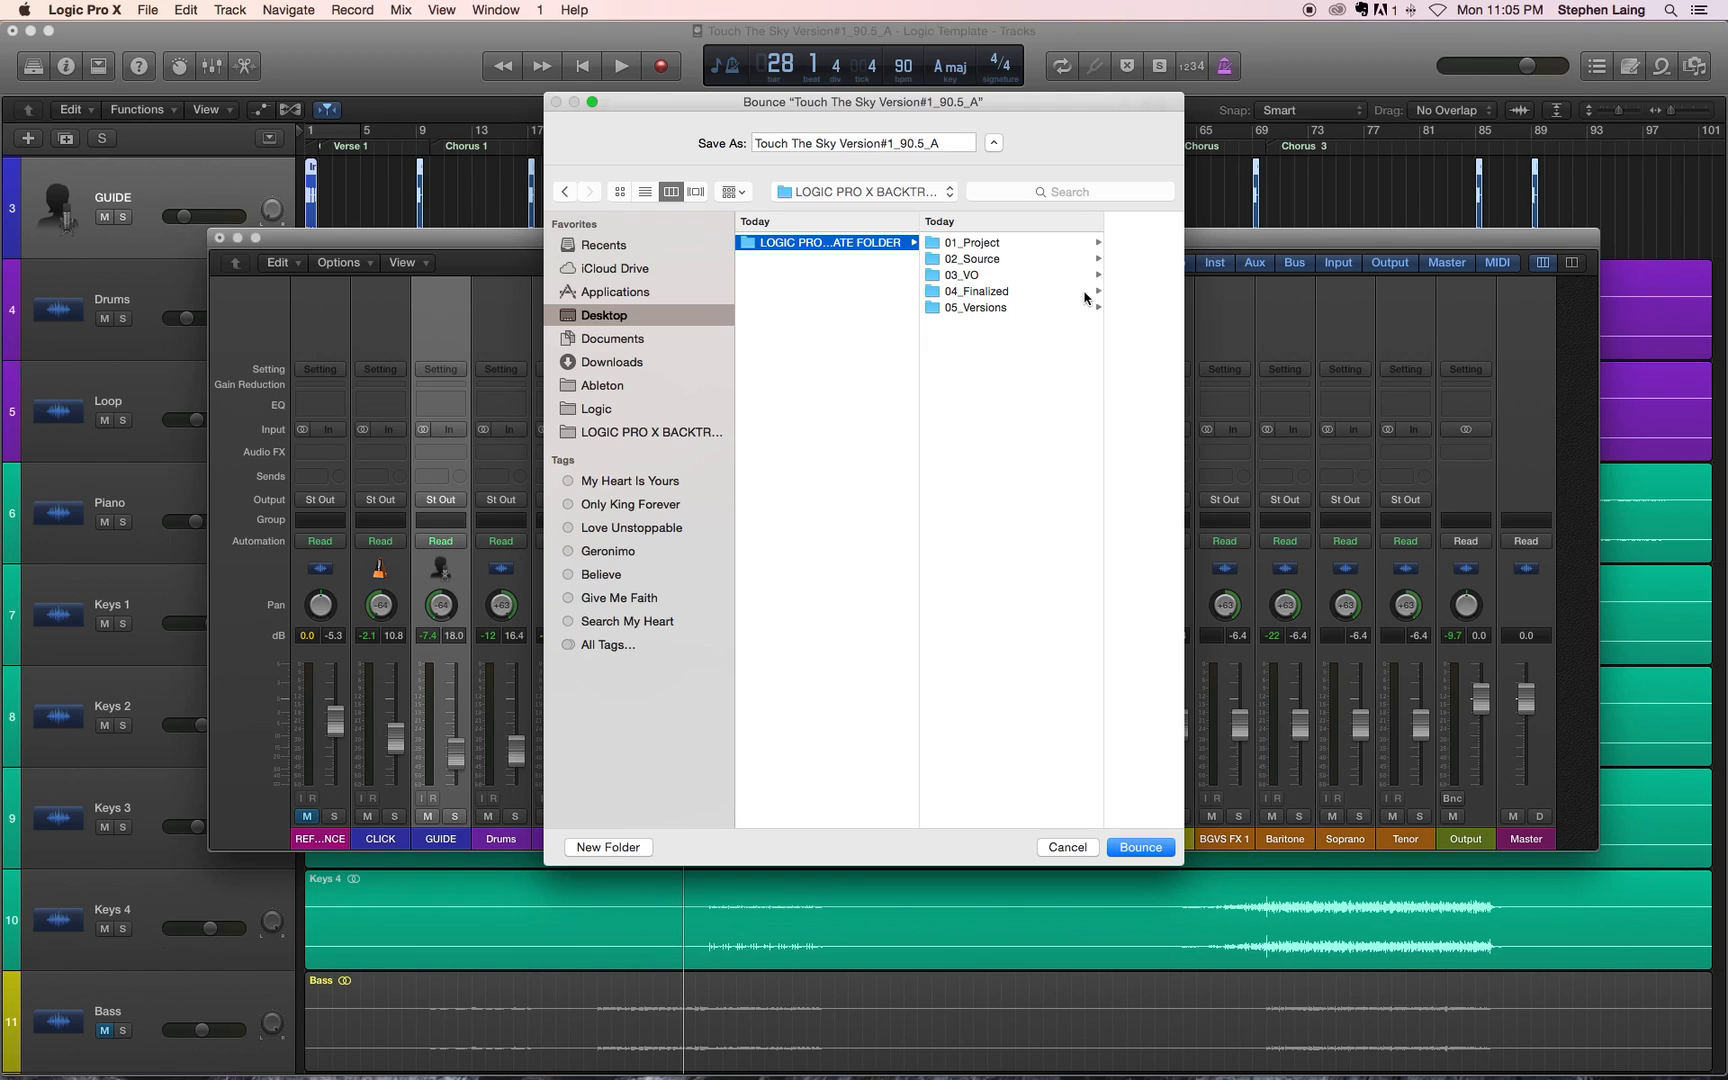
{"action": "left_click", "coordinate": [988, 294]}
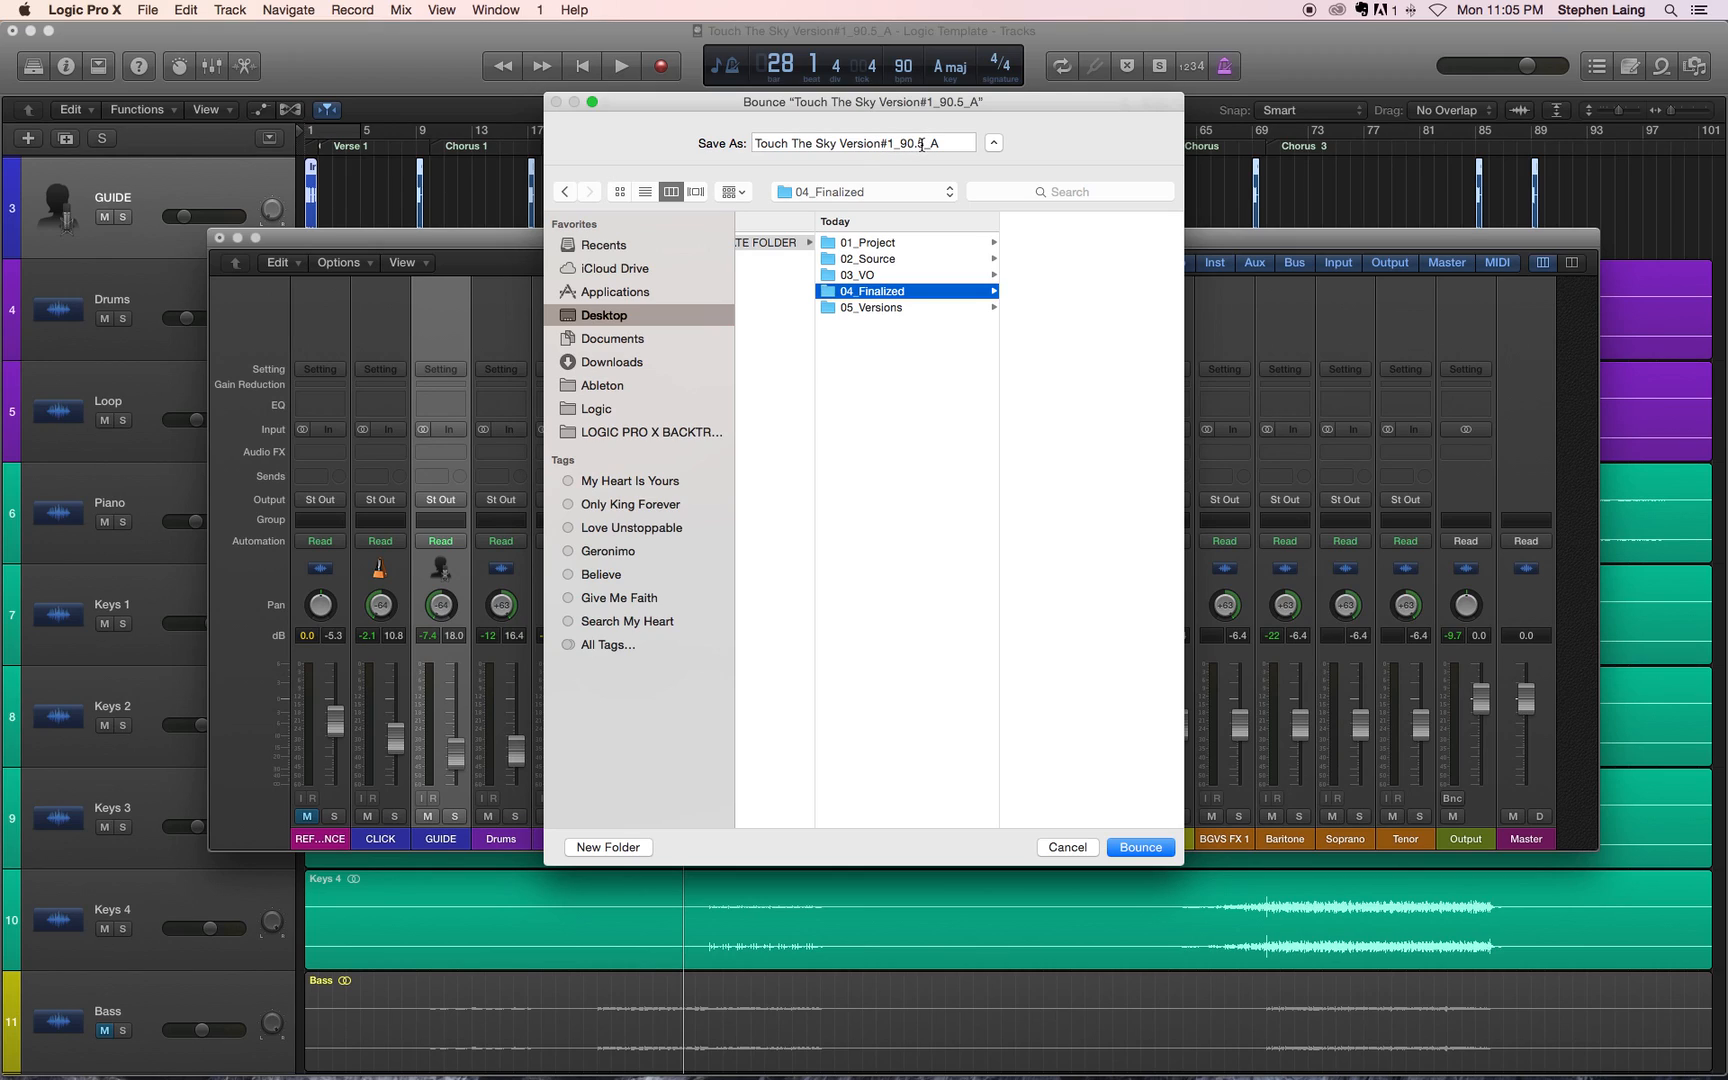
Step: Name the bounce "Touch The Sky Version#1_90.5_A_Click" and export it
{"action": "left_click", "coordinate": [945, 143]}
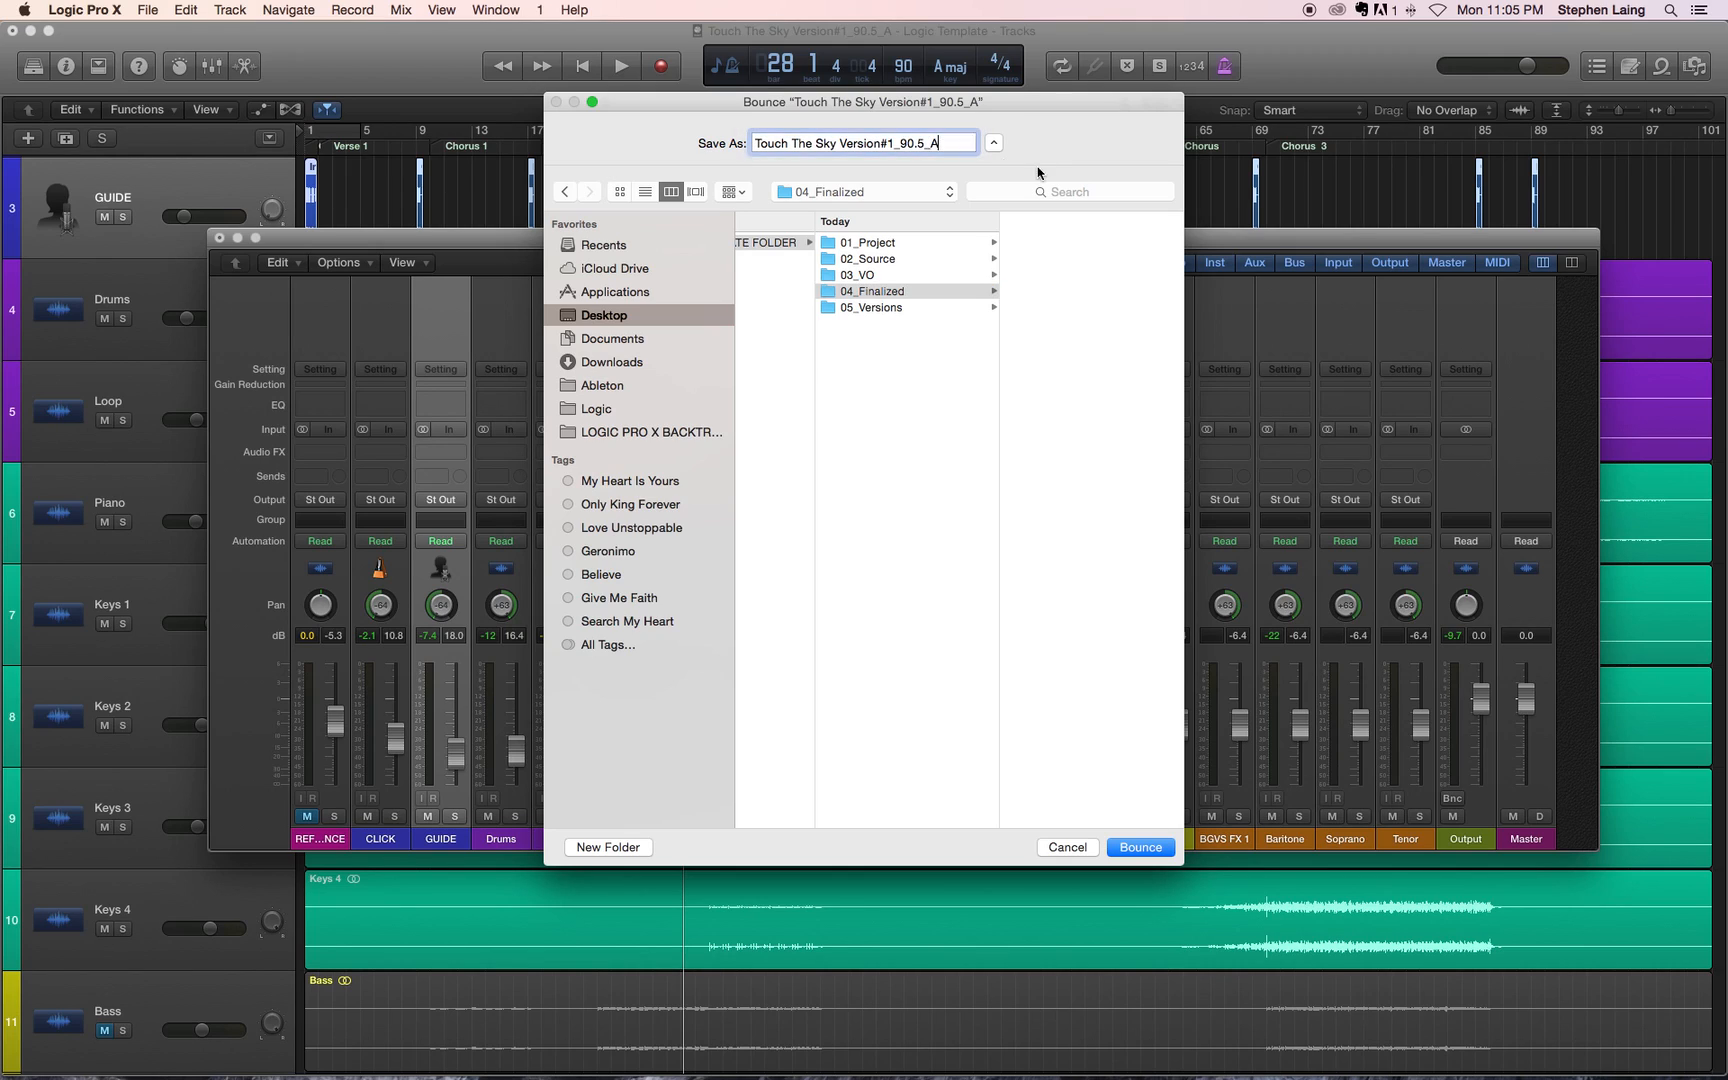
{"action": "type", "text": "_Click"}
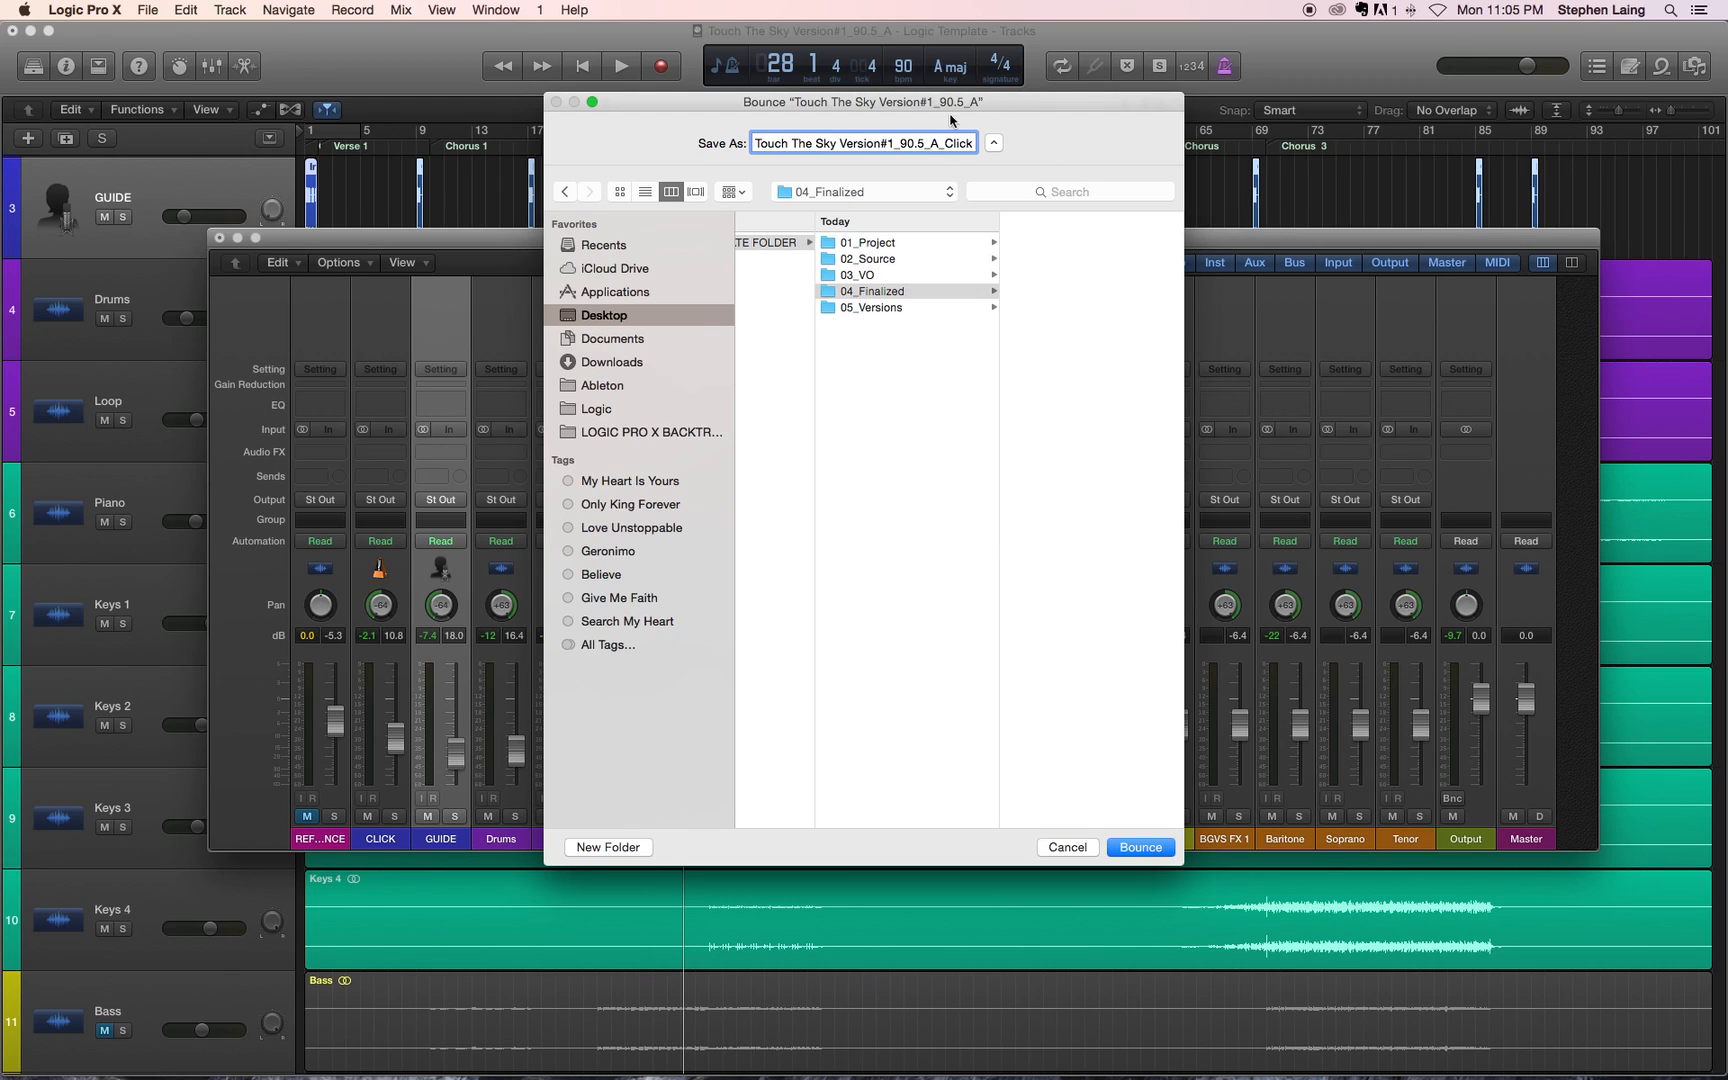
{"action": "left_click", "coordinate": [1139, 848]}
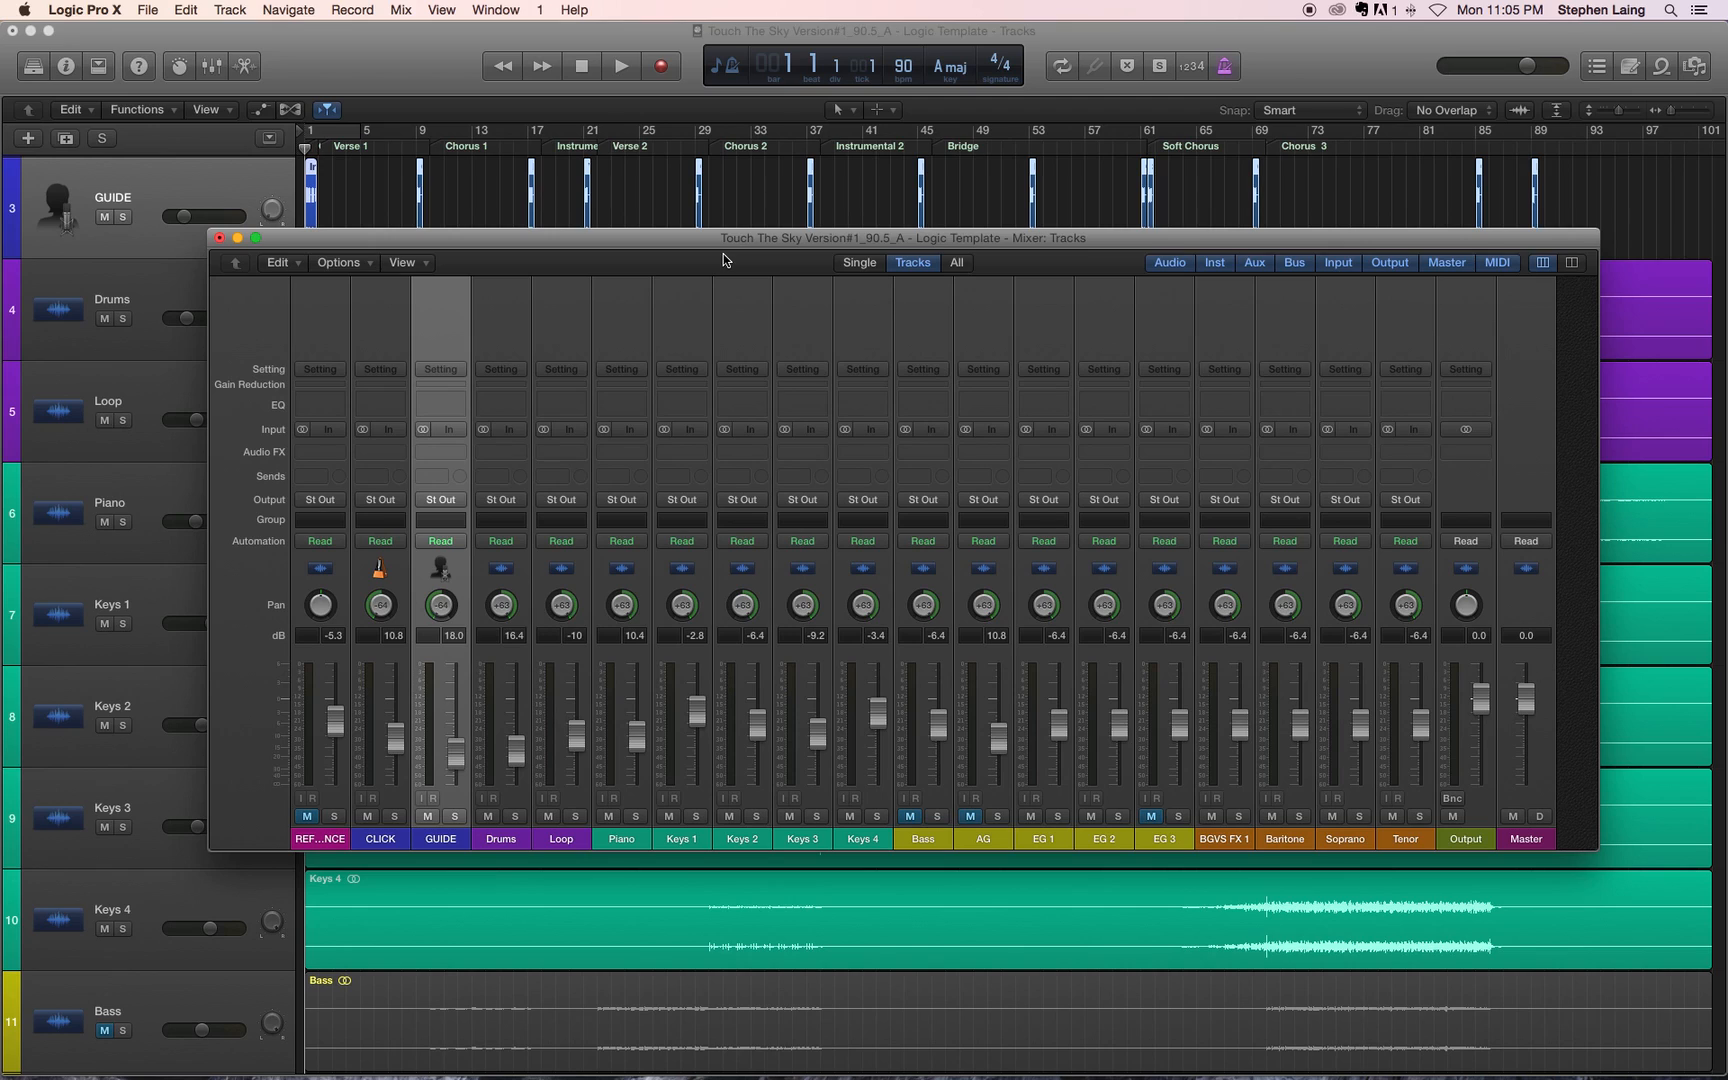
Step: Switch to Finder and bring up the desktop containing the Logic Pro X backtrack folder
{"action": "key", "text": "super+Tab"}
{"action": "key", "text": "super+Tab"}
{"action": "key", "text": "super+Tab"}
{"action": "key", "text": "super+Tab"}
{"action": "key", "text": "super+Tab"}
{"action": "key", "text": "super+Tab"}
{"action": "key", "text": "super+Tab"}
{"action": "key", "text": "super+Tab"}
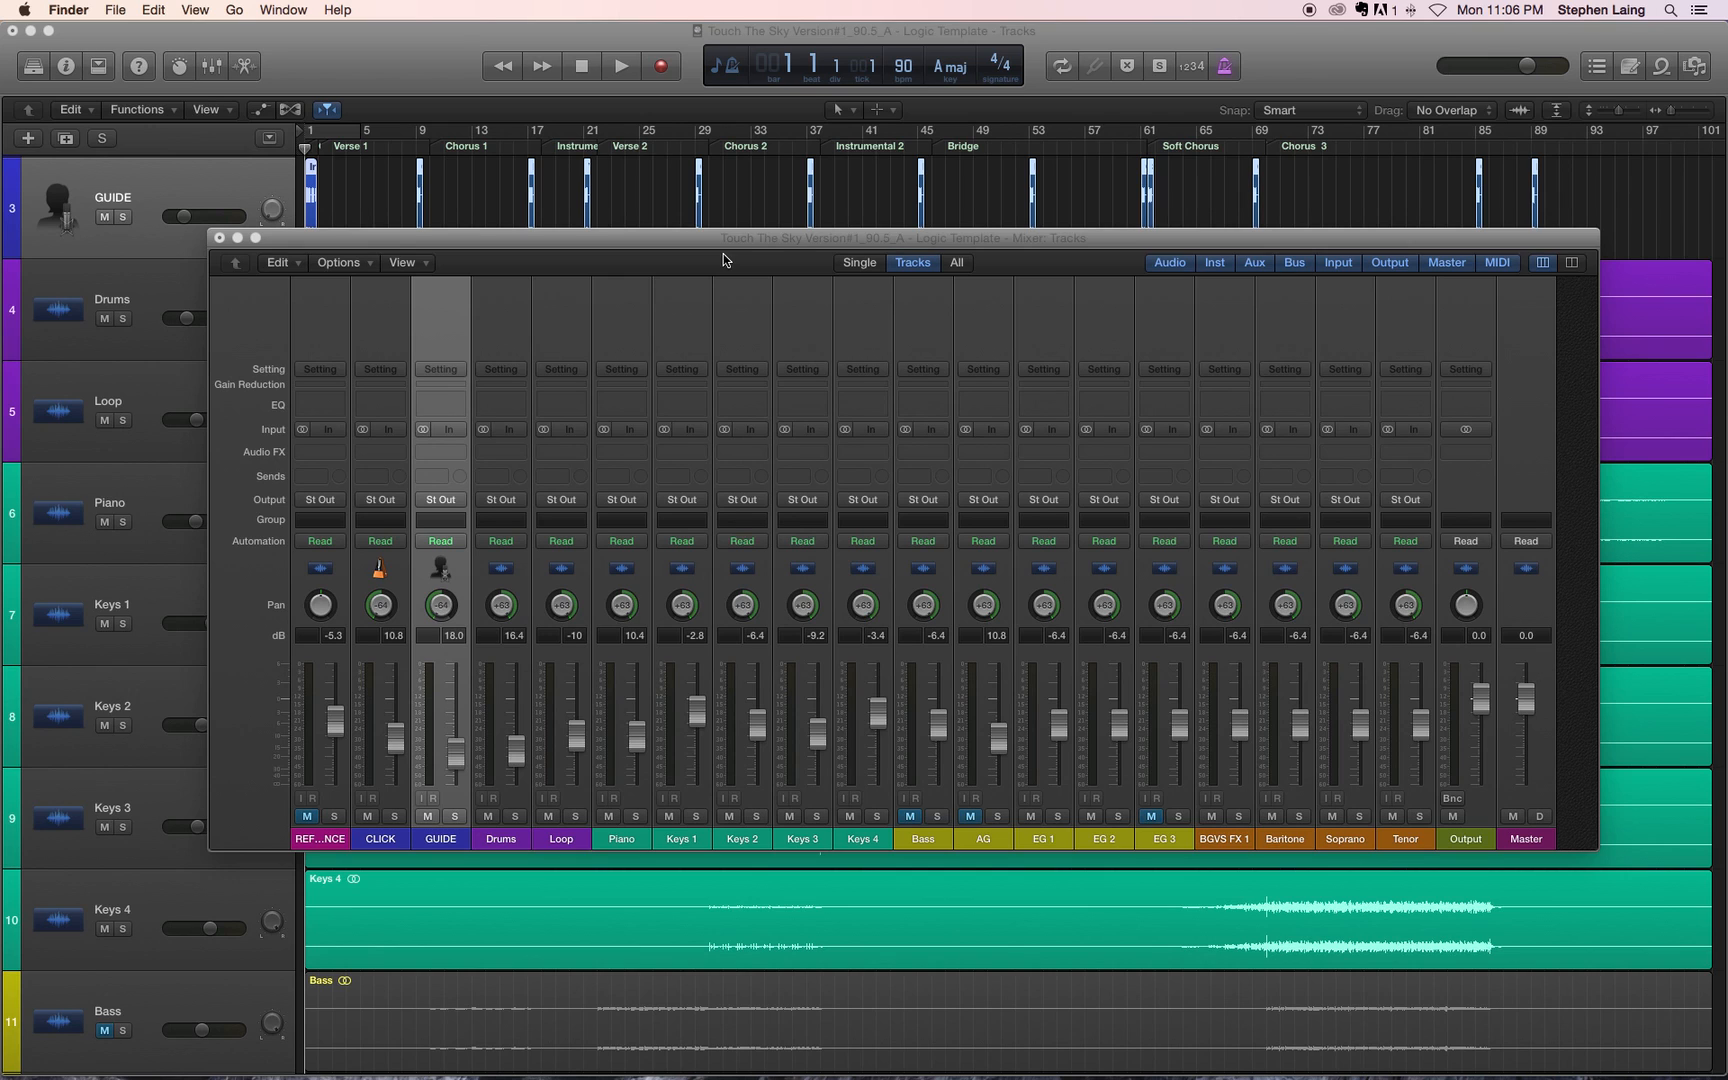
{"action": "key", "text": "ctrl+Left"}
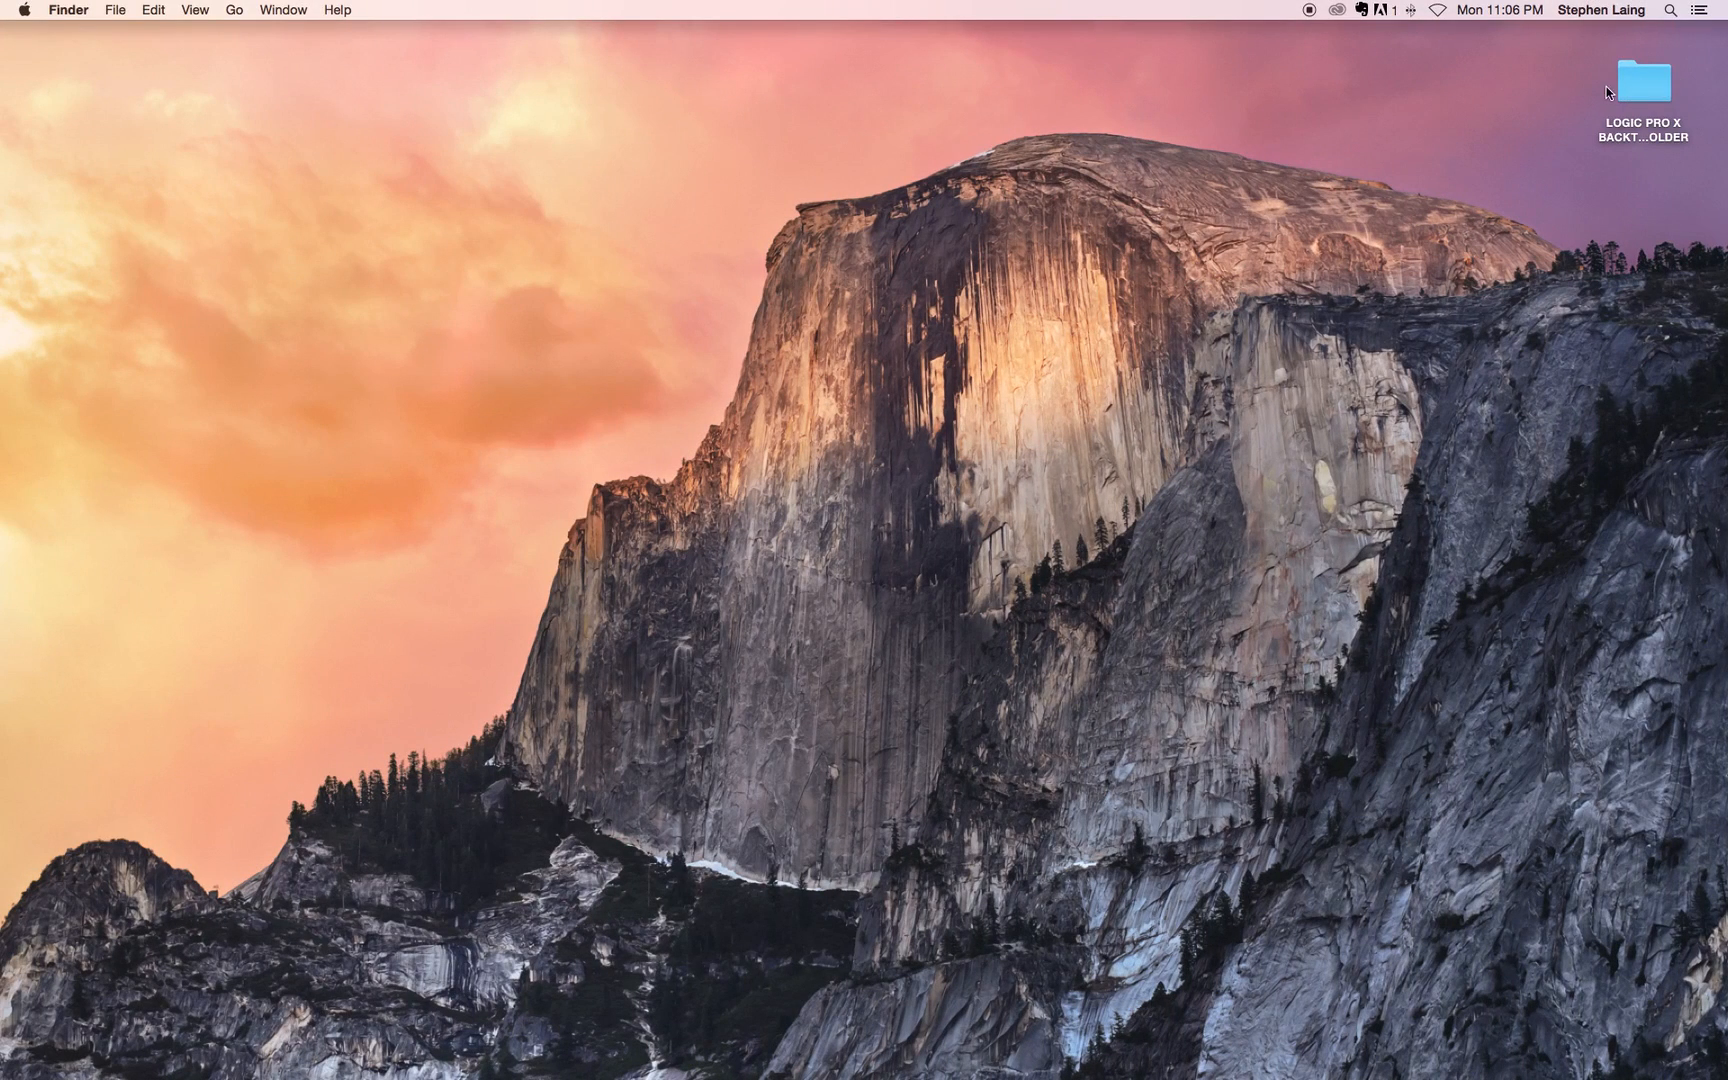
Step: Open the Logic Pro X backtrack template folder on the desktop and locate the bounced WAV file inside 04_Finalized
{"action": "left_click", "coordinate": [1642, 90]}
{"action": "key", "text": "super+o"}
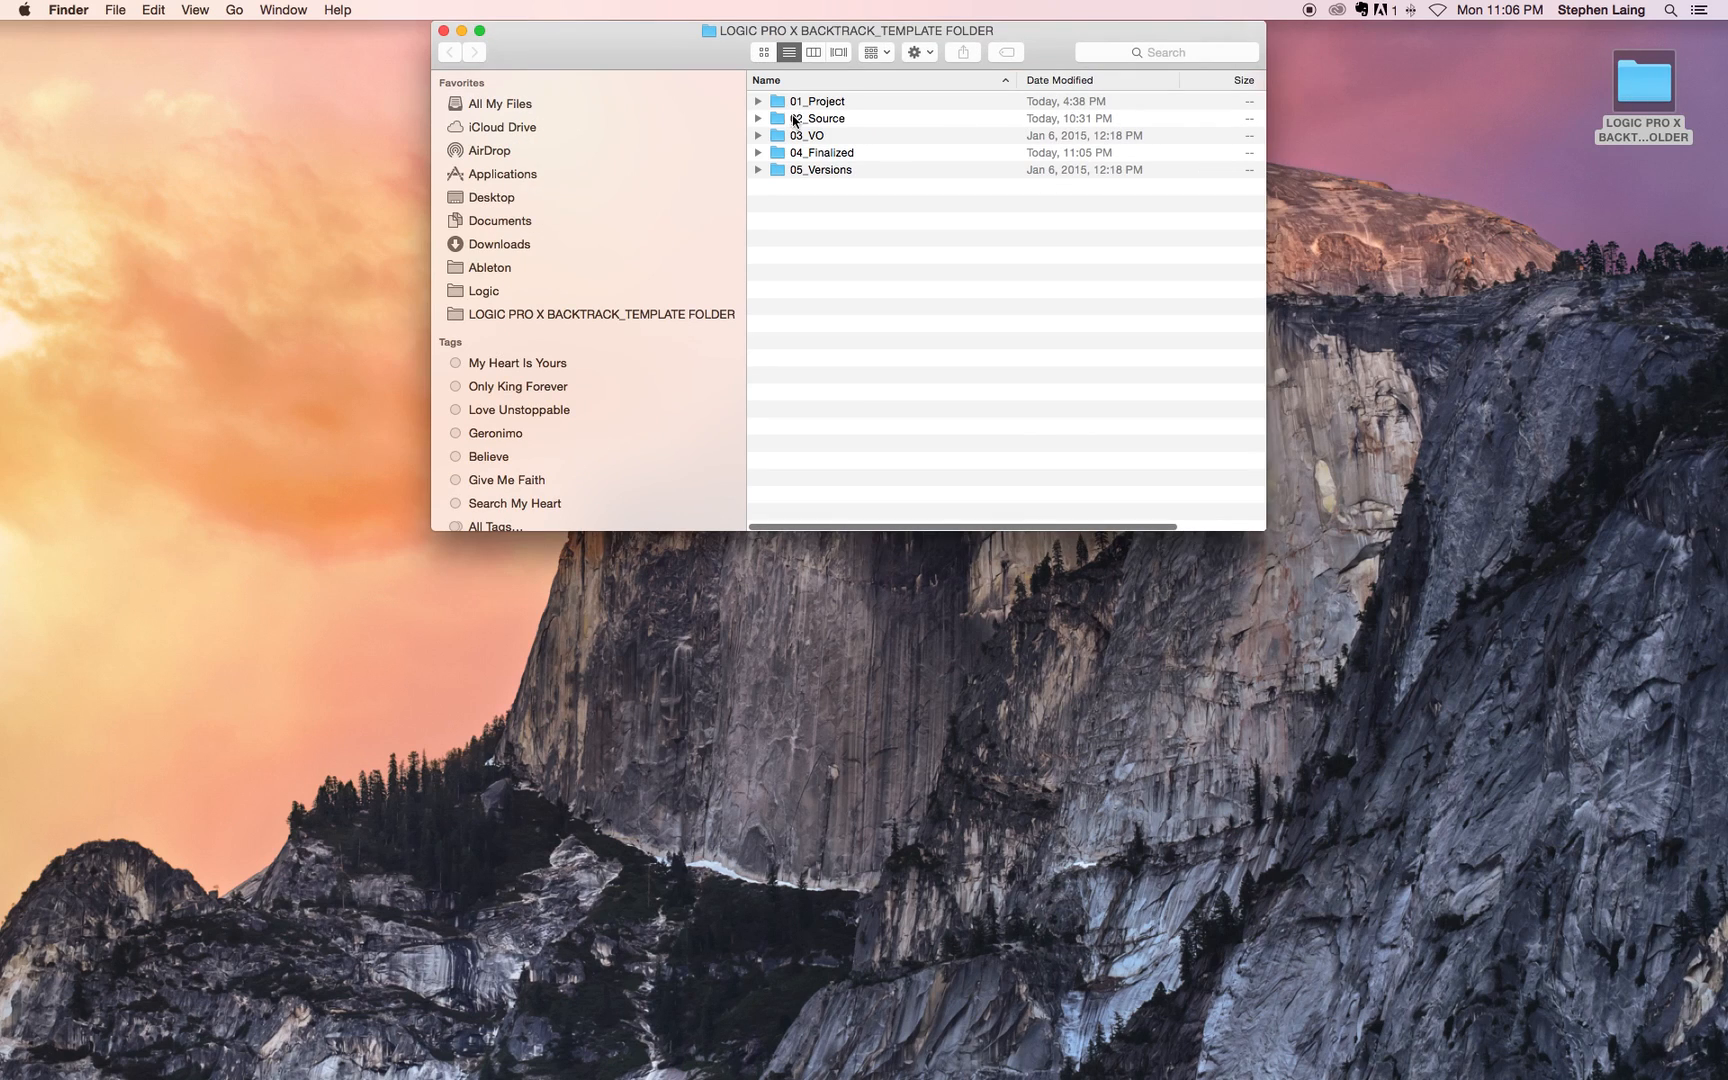
{"action": "left_click", "coordinate": [761, 153]}
{"action": "left_click", "coordinate": [910, 171]}
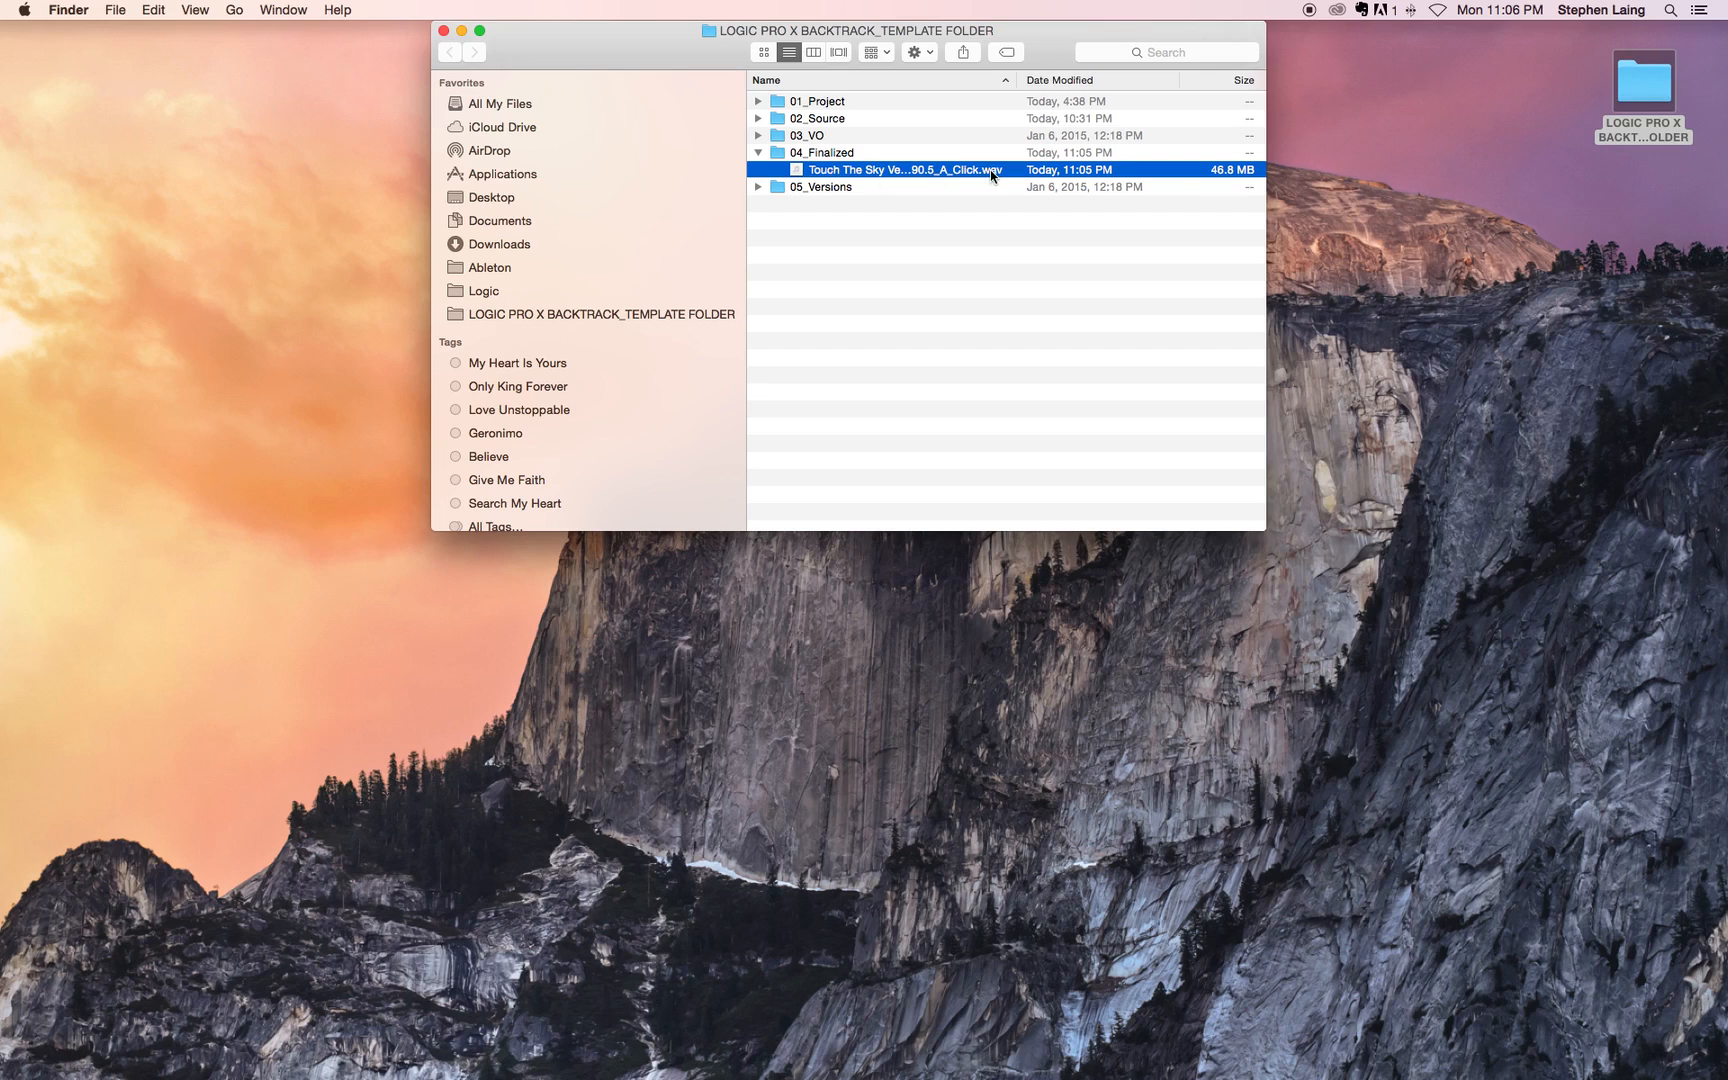
{"action": "left_click", "coordinate": [1090, 236]}
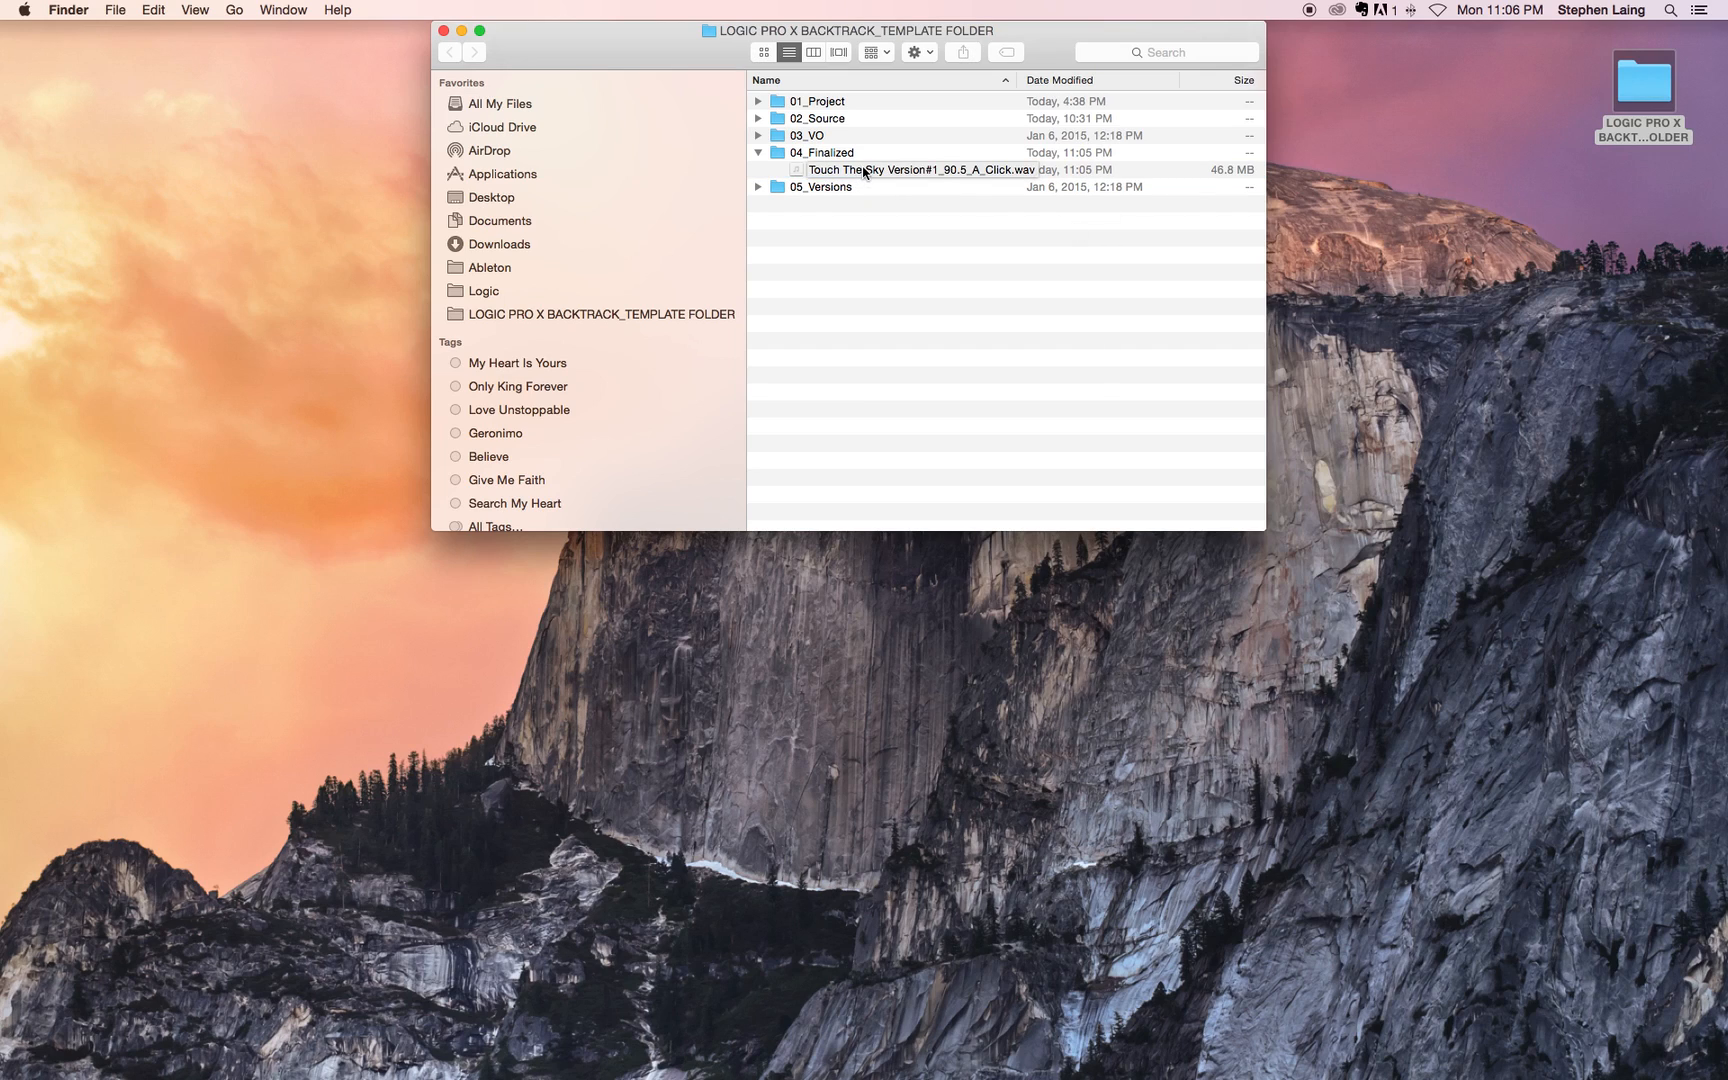
Step: Play the bounced Touch The Sky click version in iTunes at a higher system volume, pause it and close the player
{"action": "key", "text": "XF86AudioRaiseVolume"}
{"action": "left_click", "coordinate": [885, 243]}
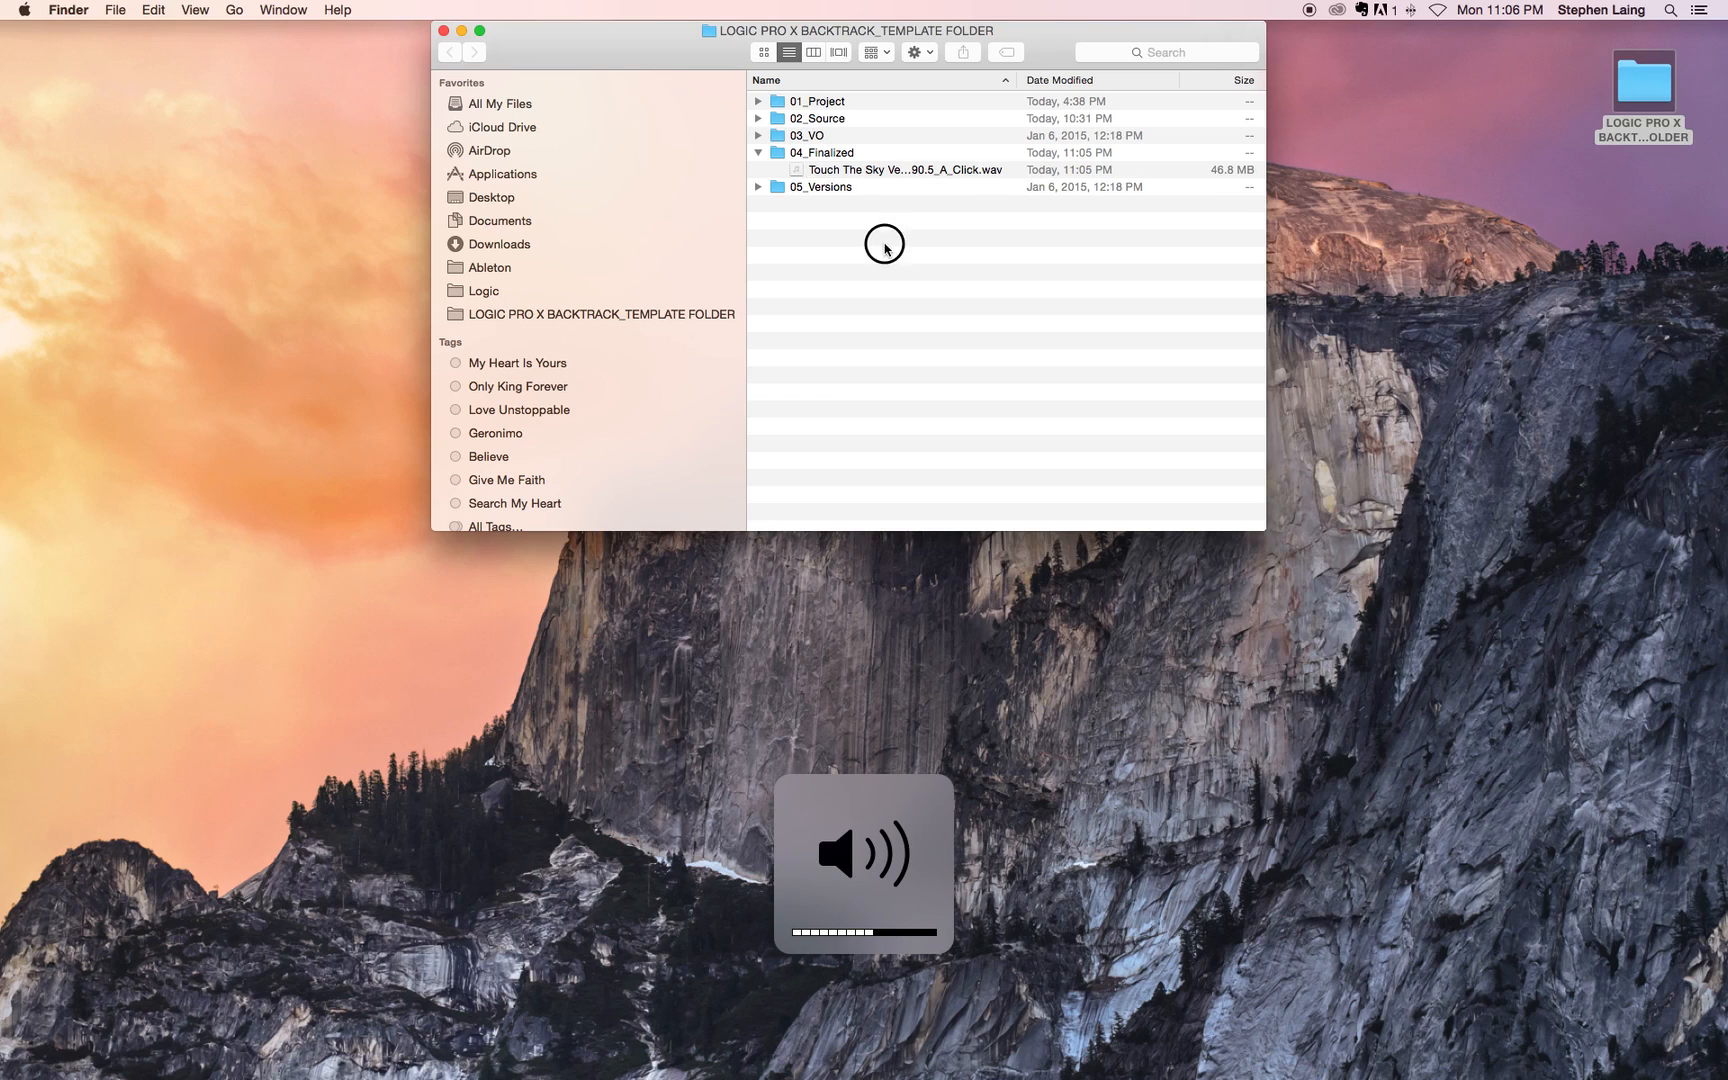
{"action": "left_click", "coordinate": [866, 176]}
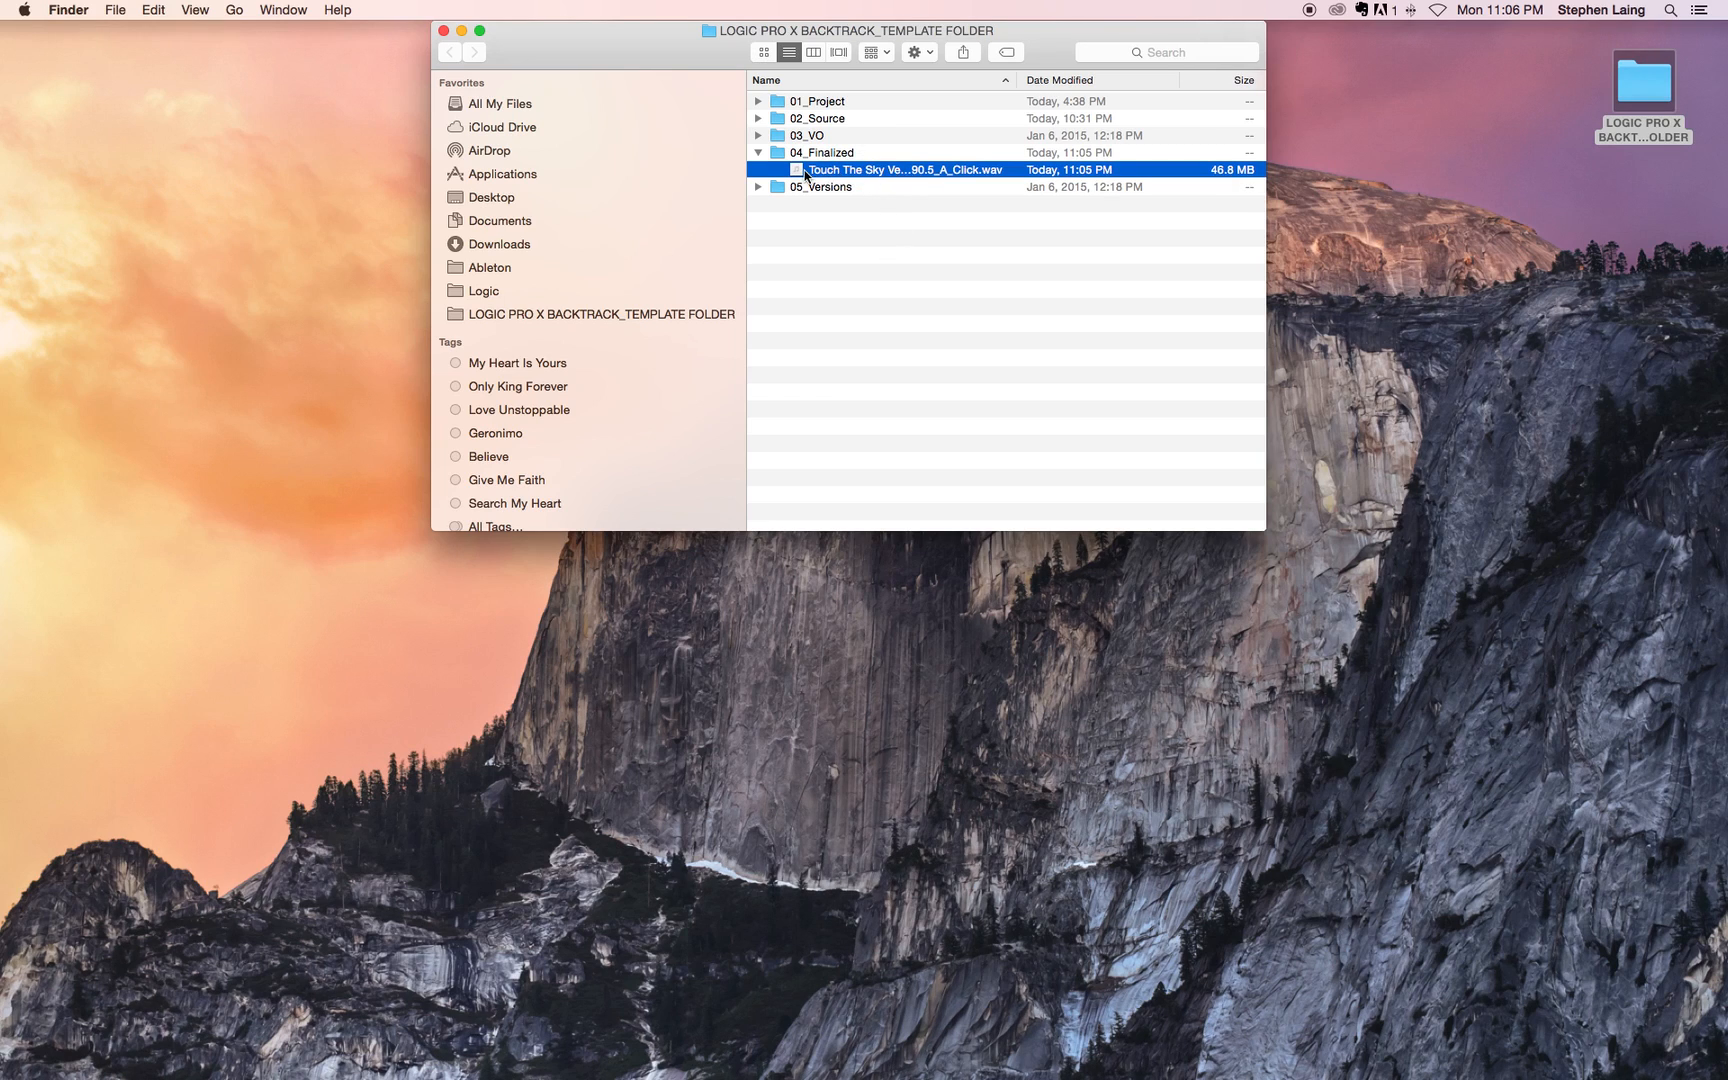
{"action": "double_click", "coordinate": [831, 173]}
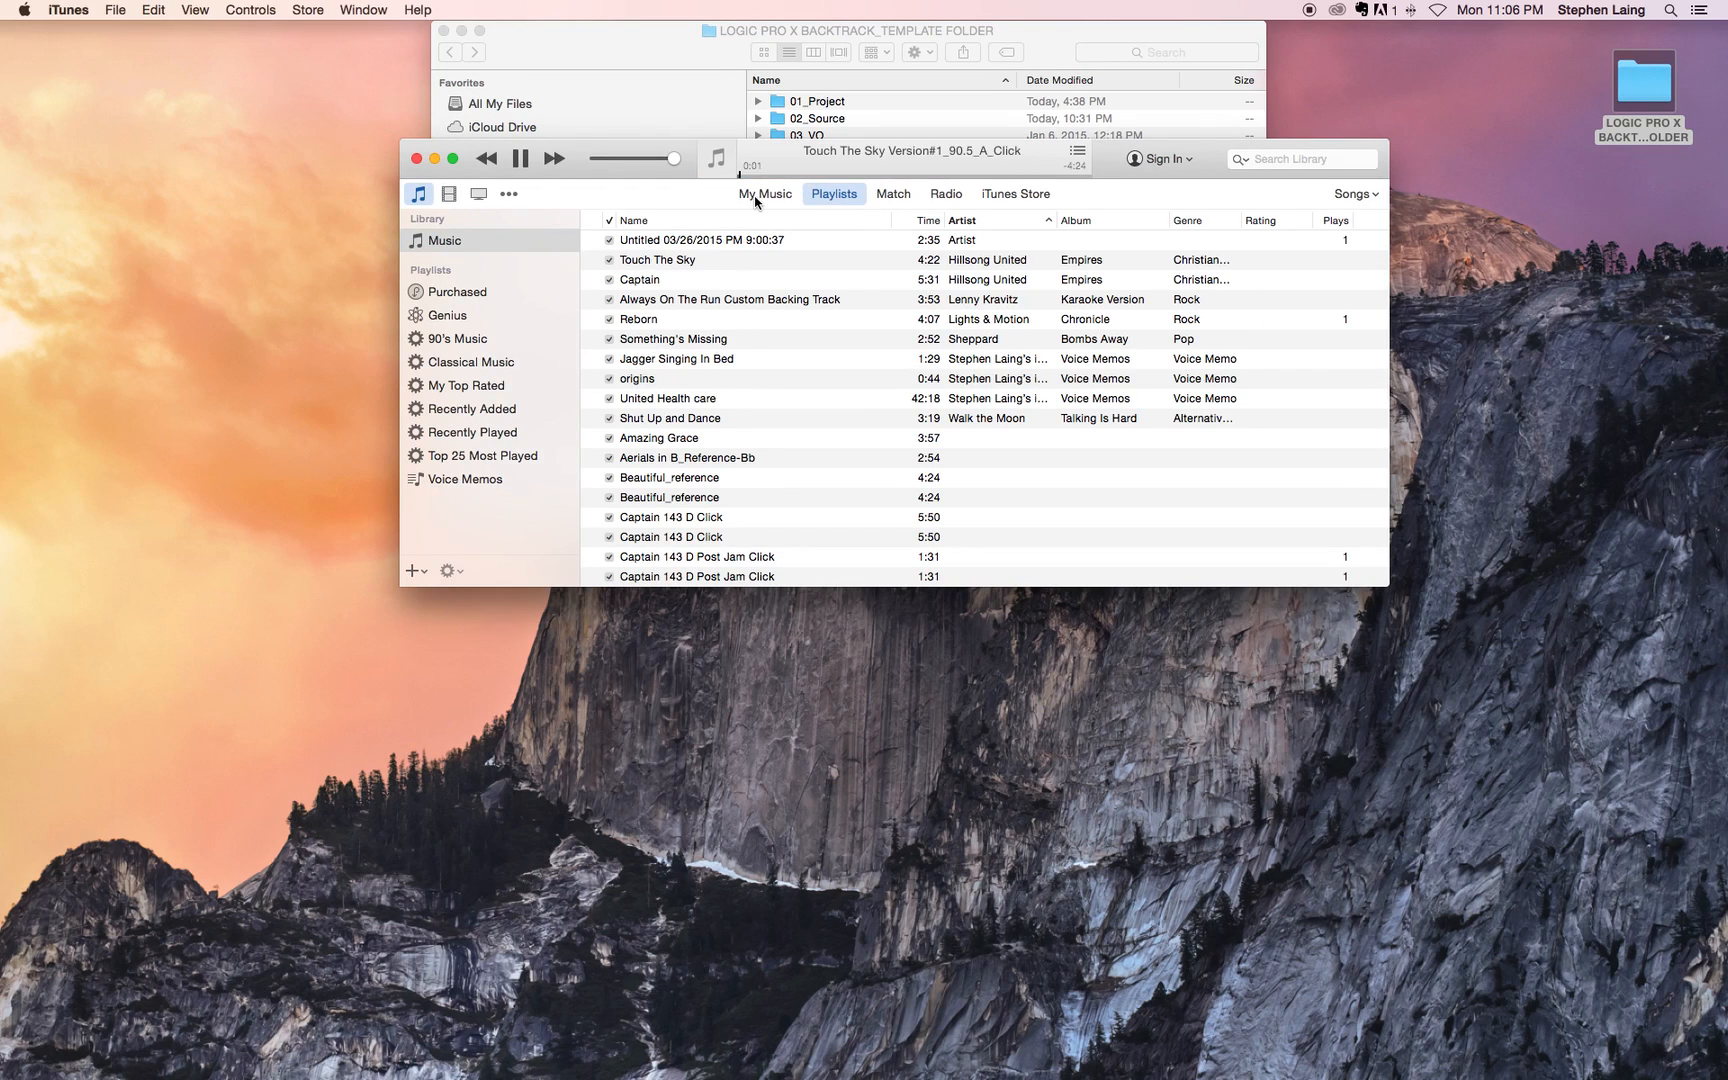
{"action": "key", "text": "XF86AudioRaiseVolume"}
{"action": "left_click", "coordinate": [521, 160]}
{"action": "left_click", "coordinate": [417, 158]}
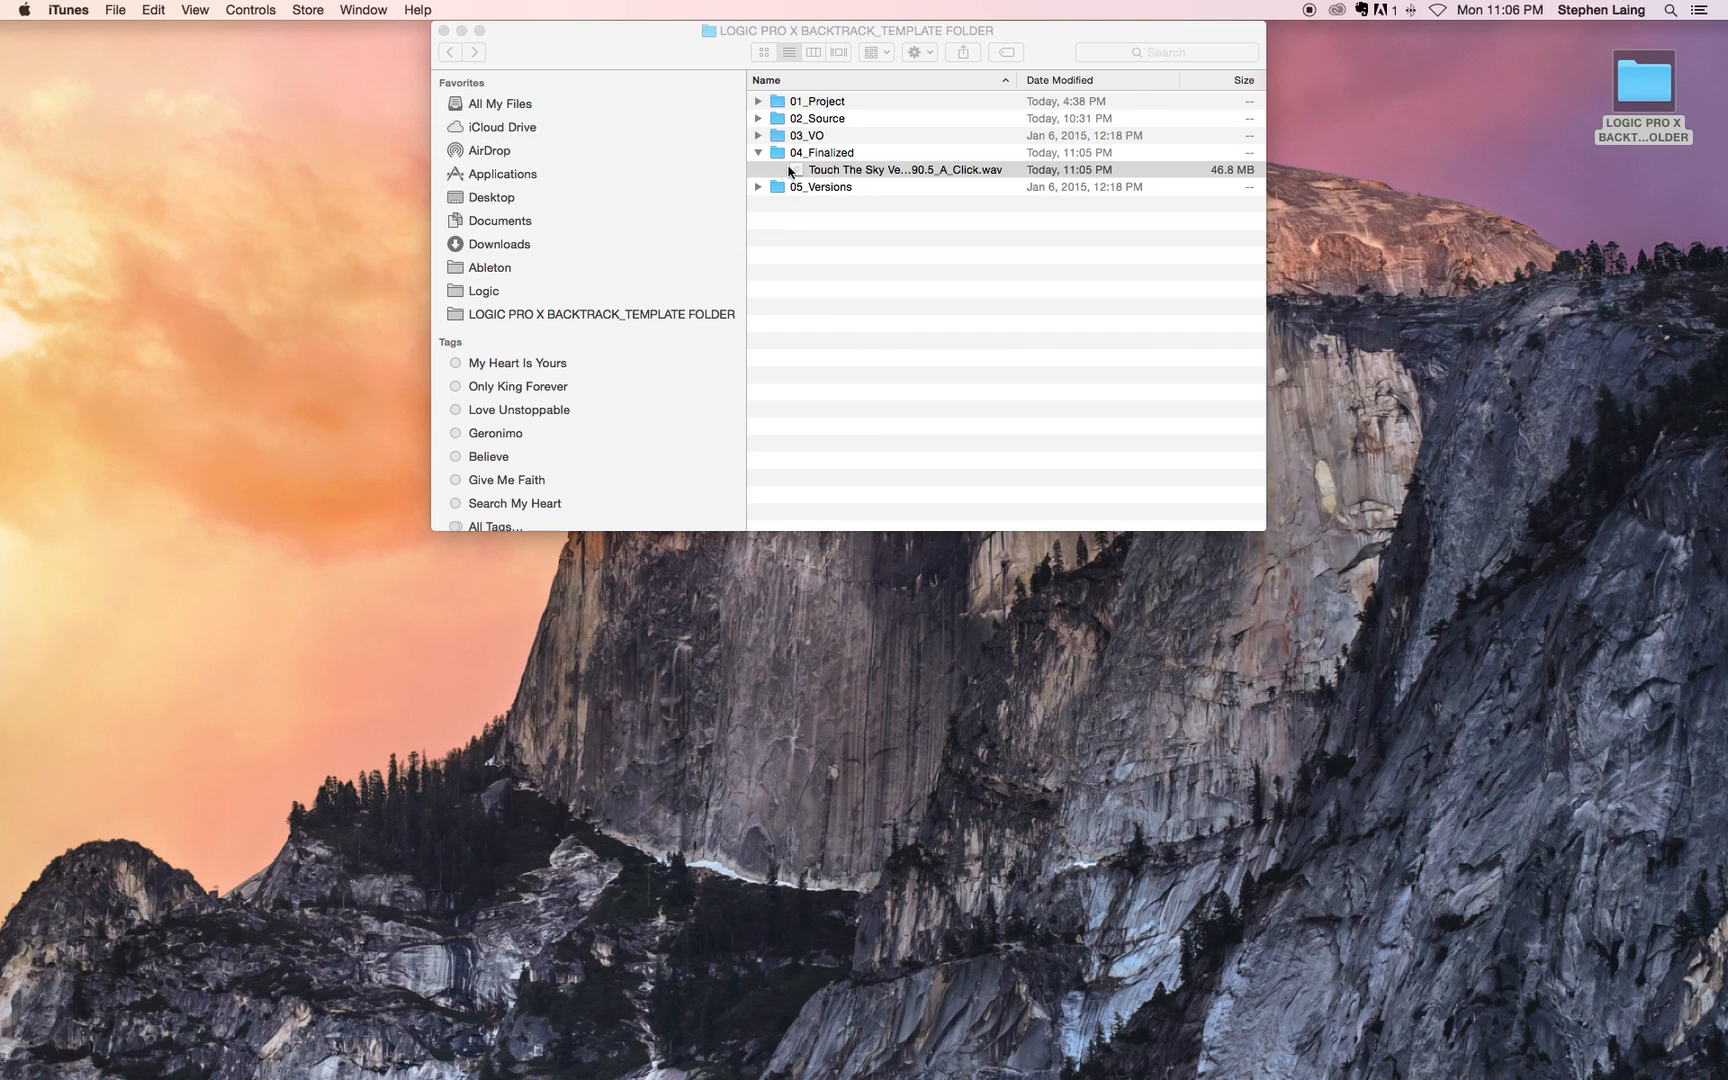
Step: Collapse the 04_Finalized folder and close the backtrack template folder window
{"action": "left_click", "coordinate": [758, 152]}
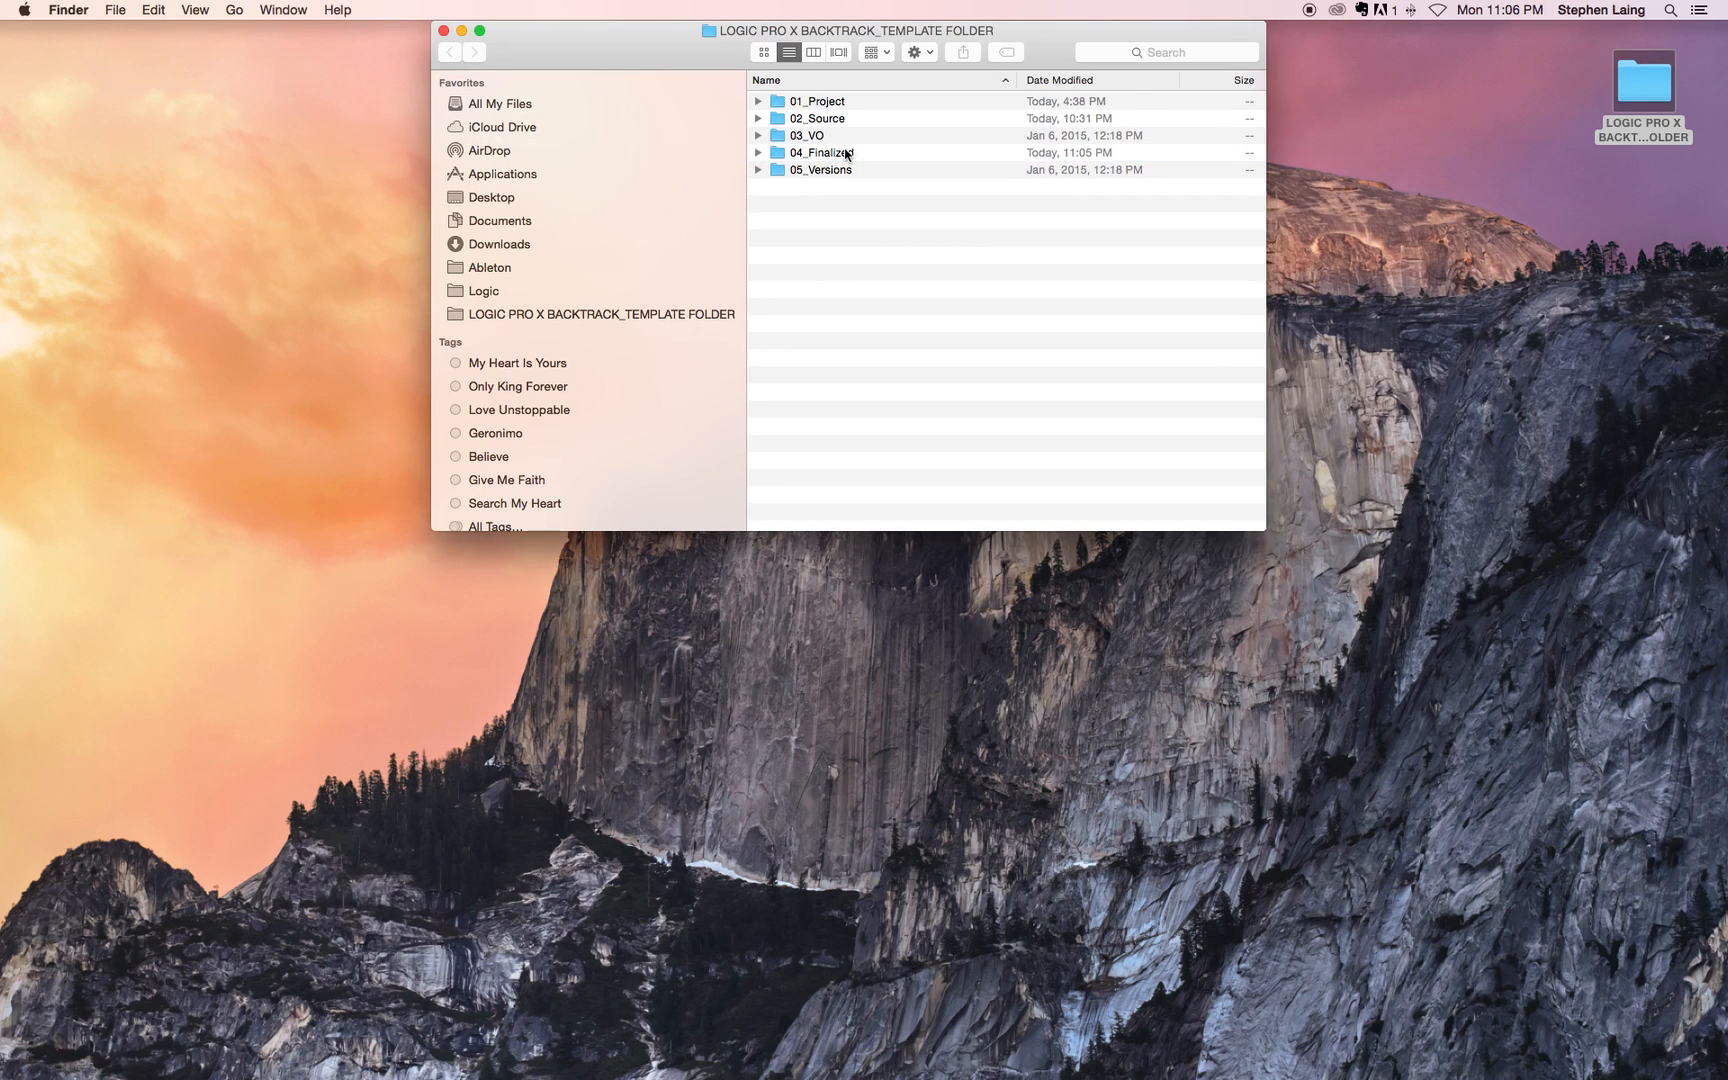
{"action": "left_click", "coordinate": [759, 152]}
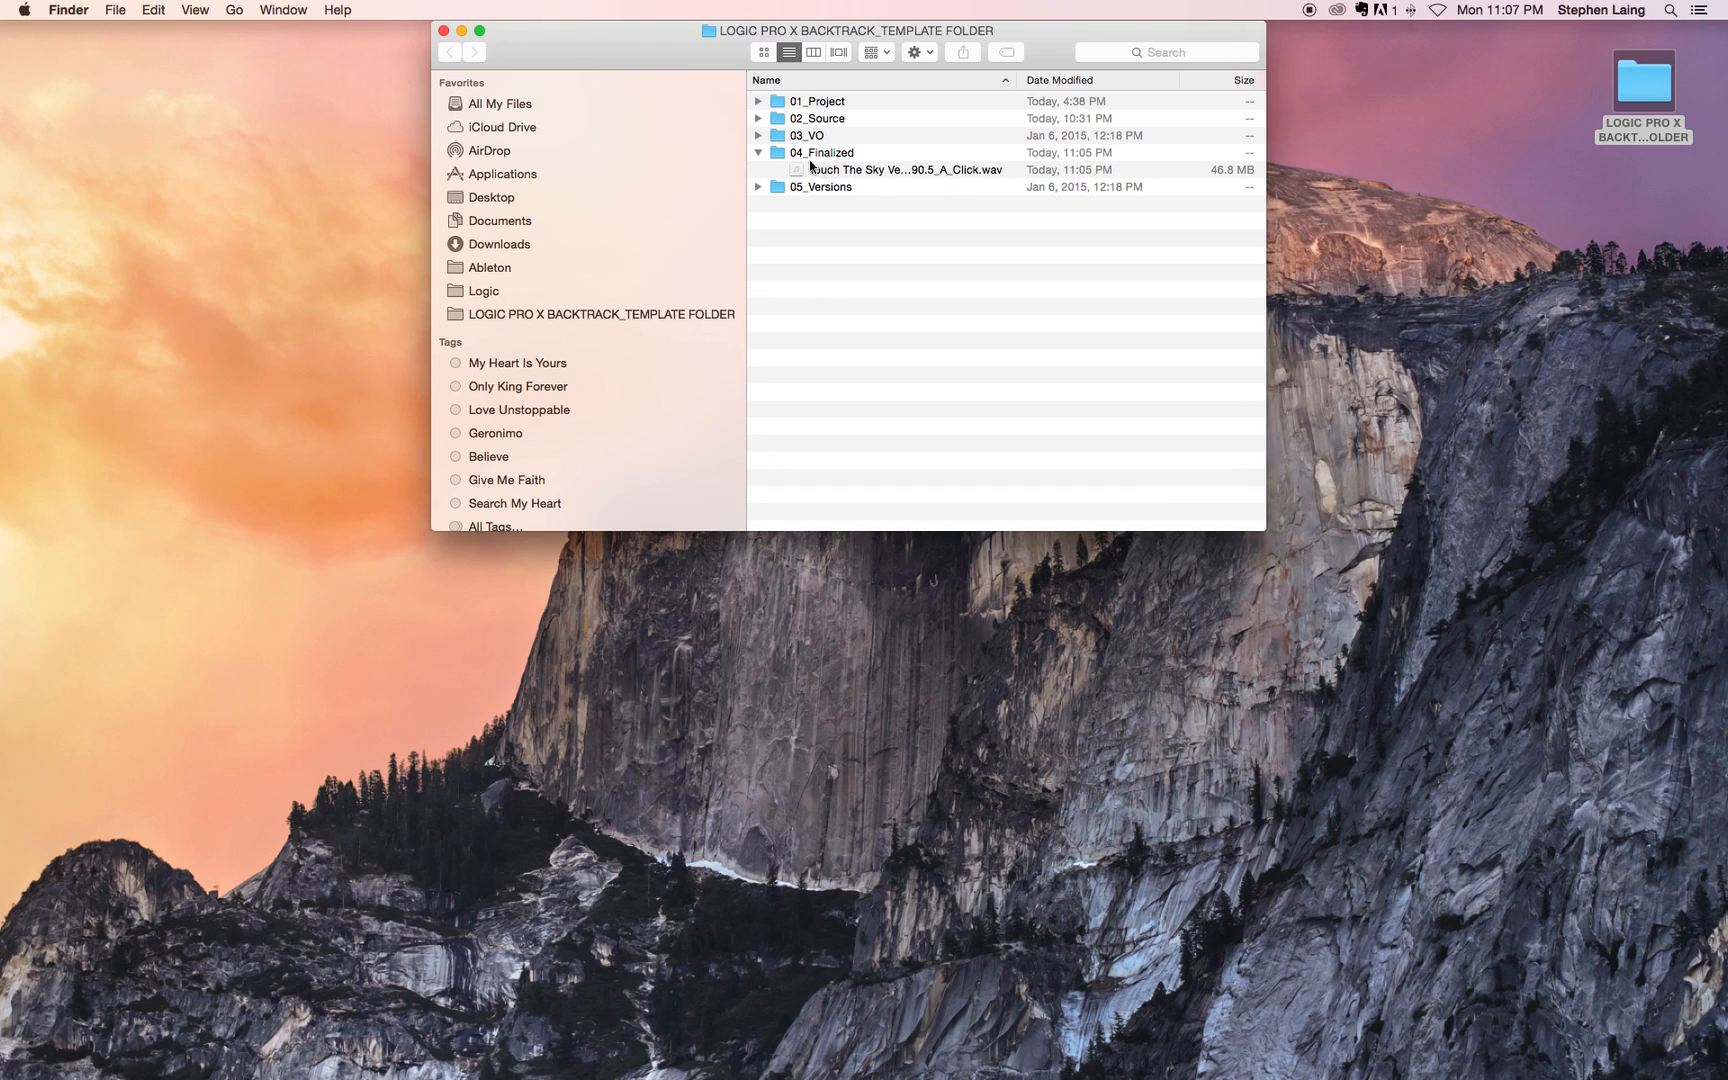
{"action": "left_click", "coordinate": [758, 152]}
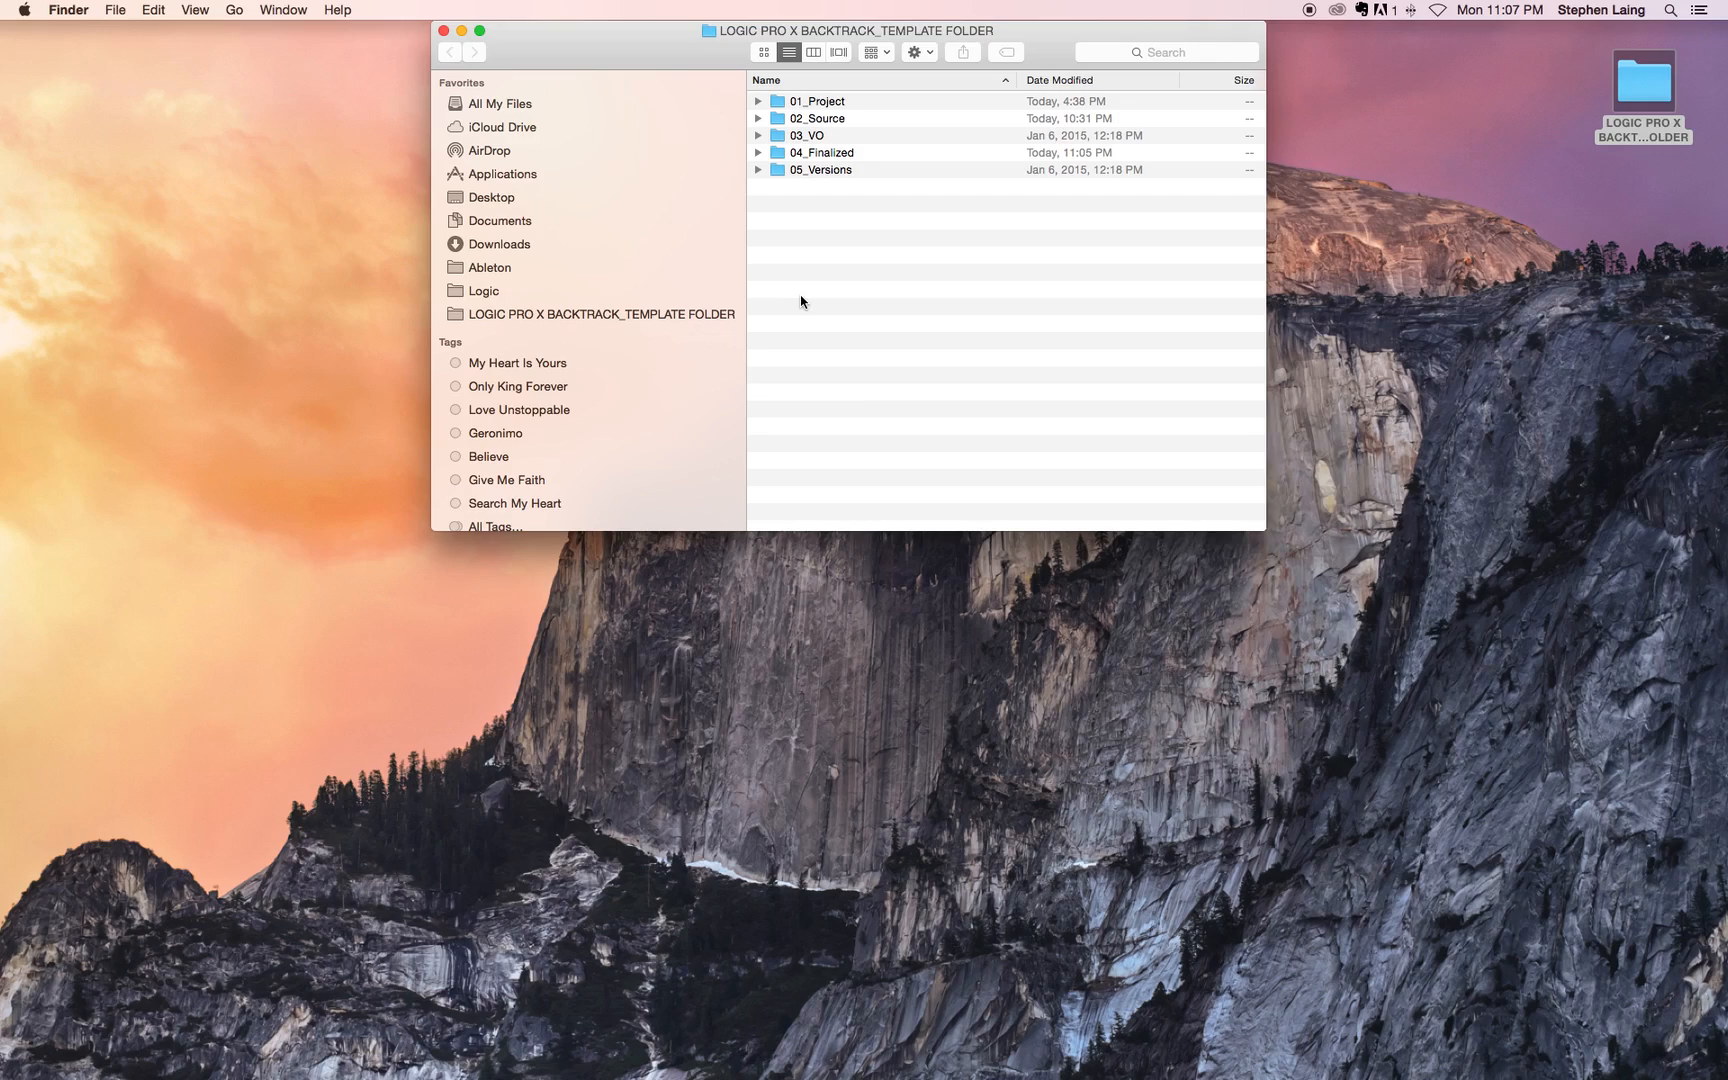
{"action": "key", "text": "super+w"}
Step: Switch to Logic Pro X, close the floating Mixer and return to the full-screen Tracks window
{"action": "key", "text": "super+Tab"}
{"action": "key", "text": "super+Tab"}
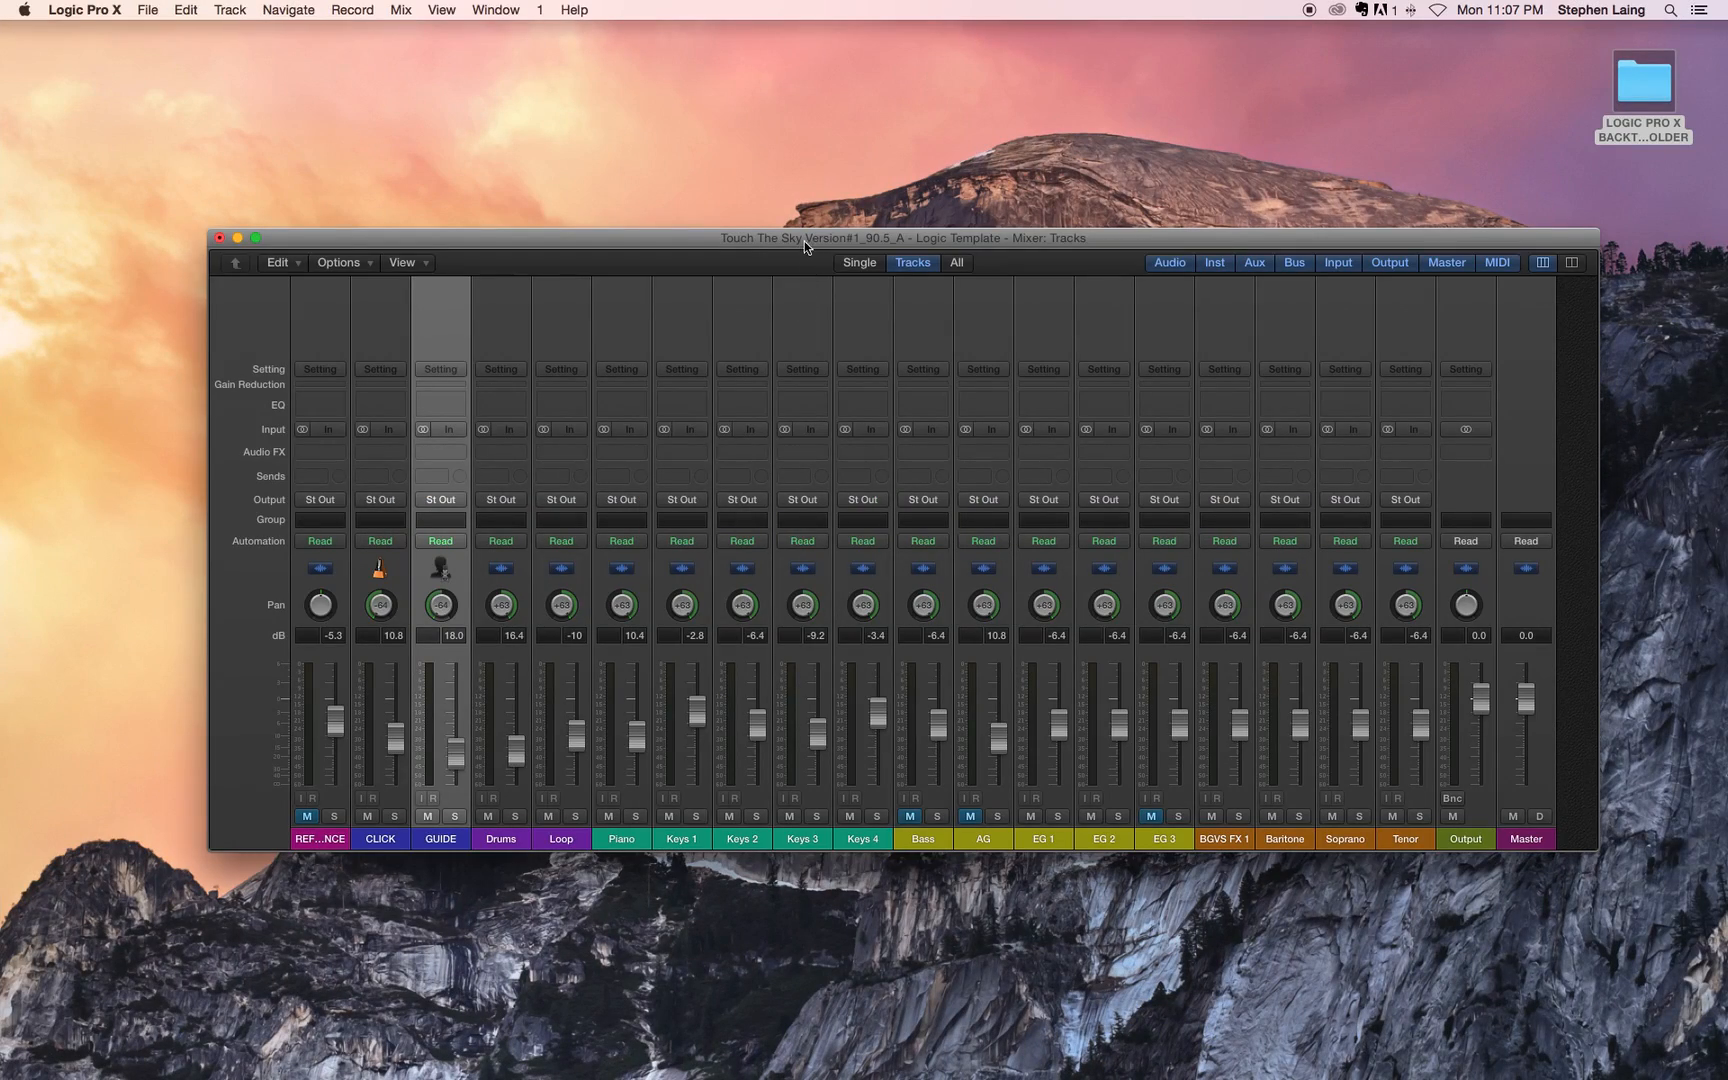
{"action": "left_click", "coordinate": [506, 124]}
{"action": "left_click", "coordinate": [507, 240]}
{"action": "mouse_move", "coordinate": [694, 1070]}
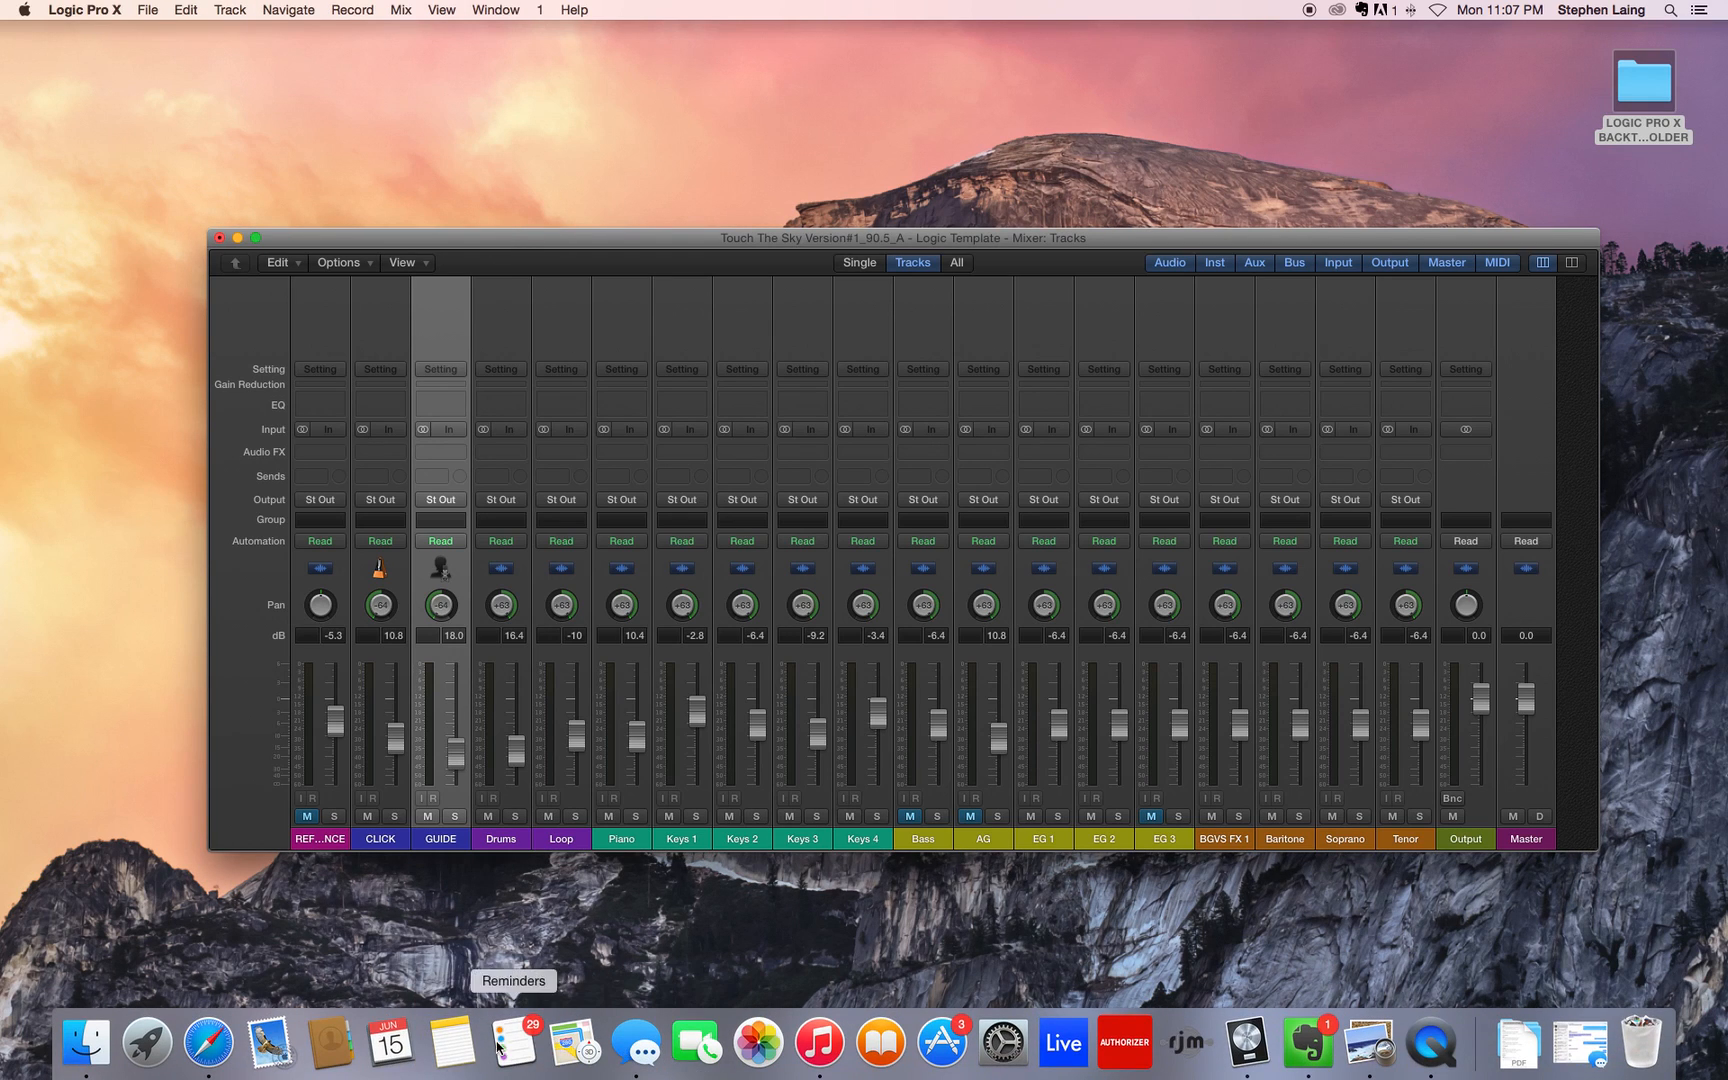
{"action": "left_click", "coordinate": [1247, 1042]}
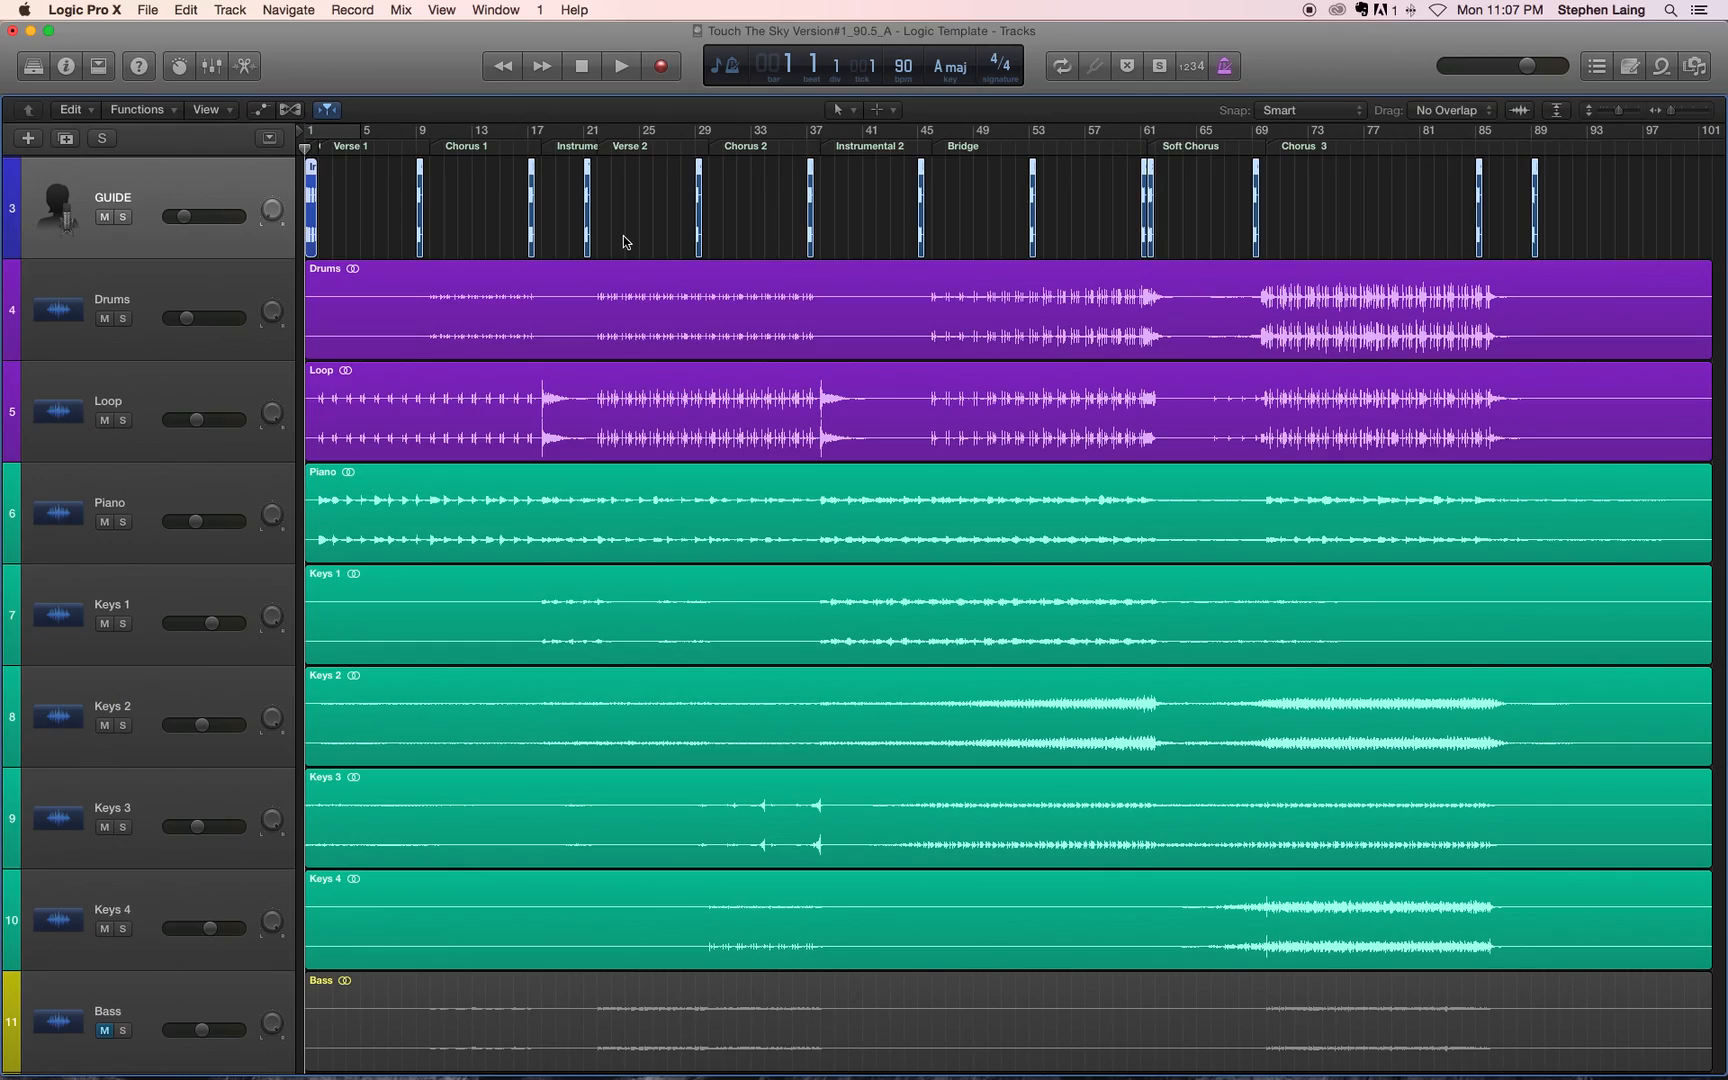
{"action": "key", "text": "ctrl+Up"}
{"action": "left_click", "coordinate": [609, 89]}
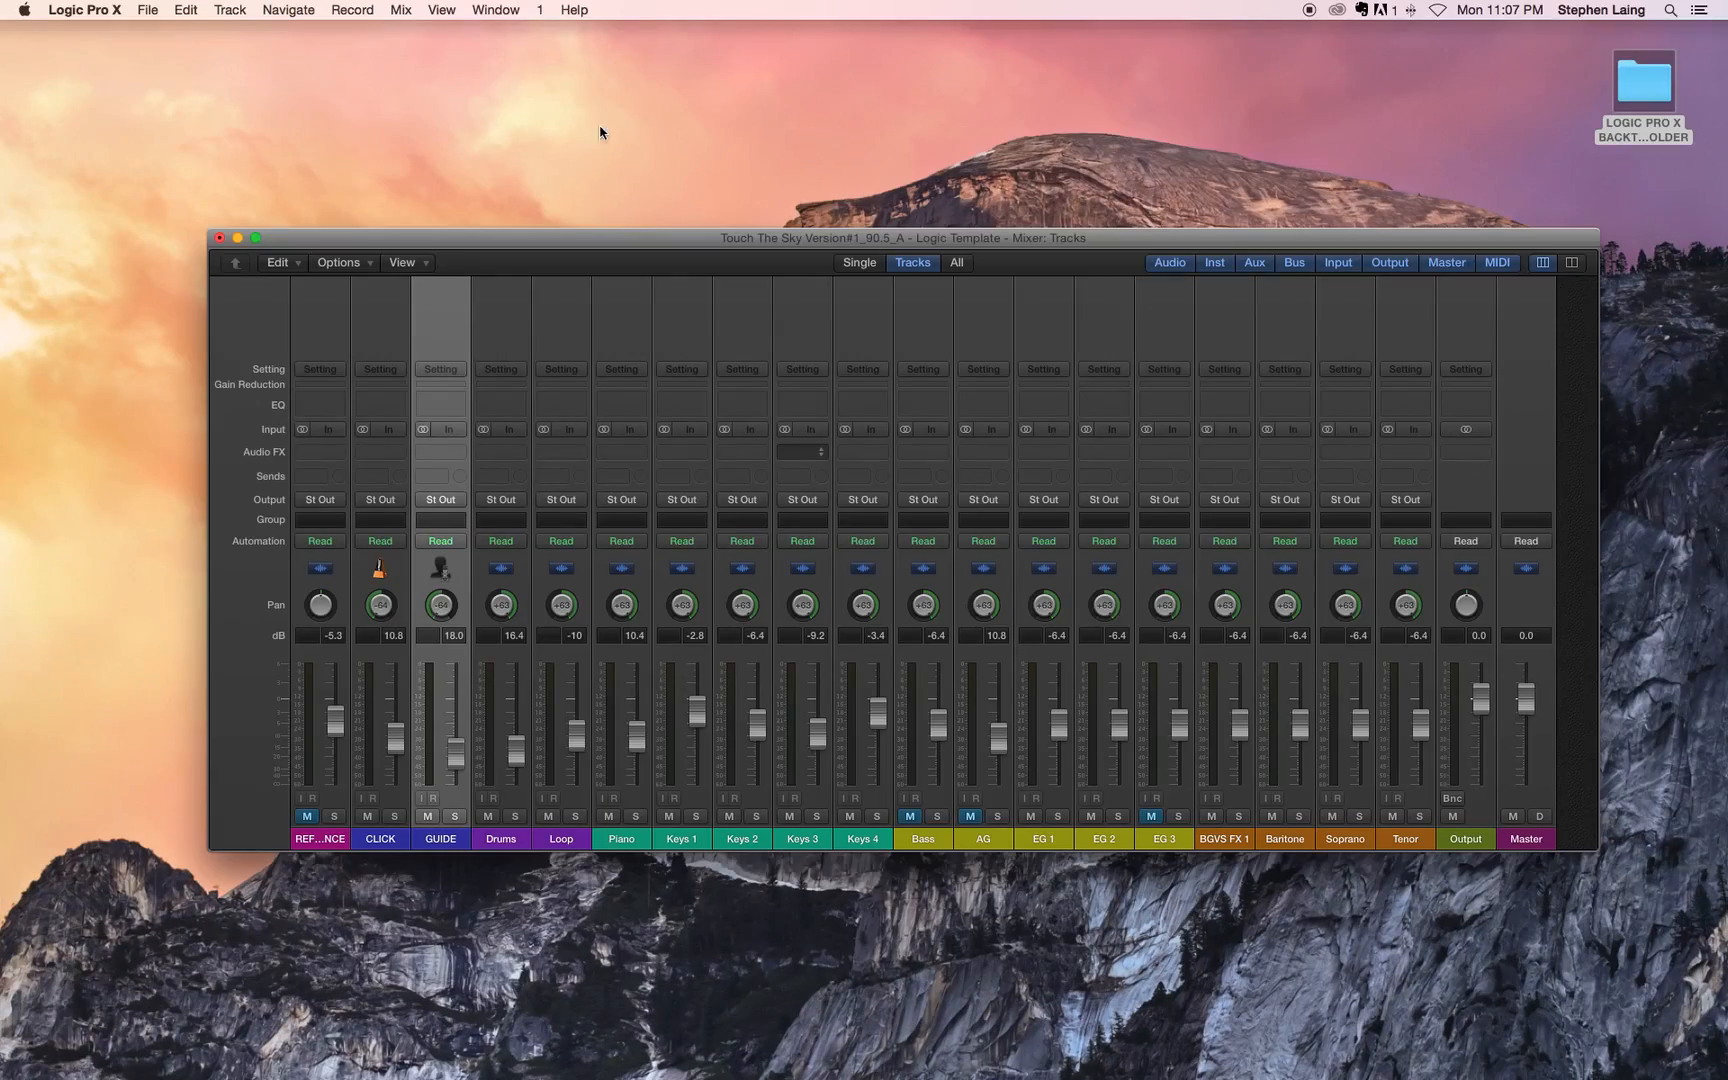
{"action": "left_click", "coordinate": [219, 238]}
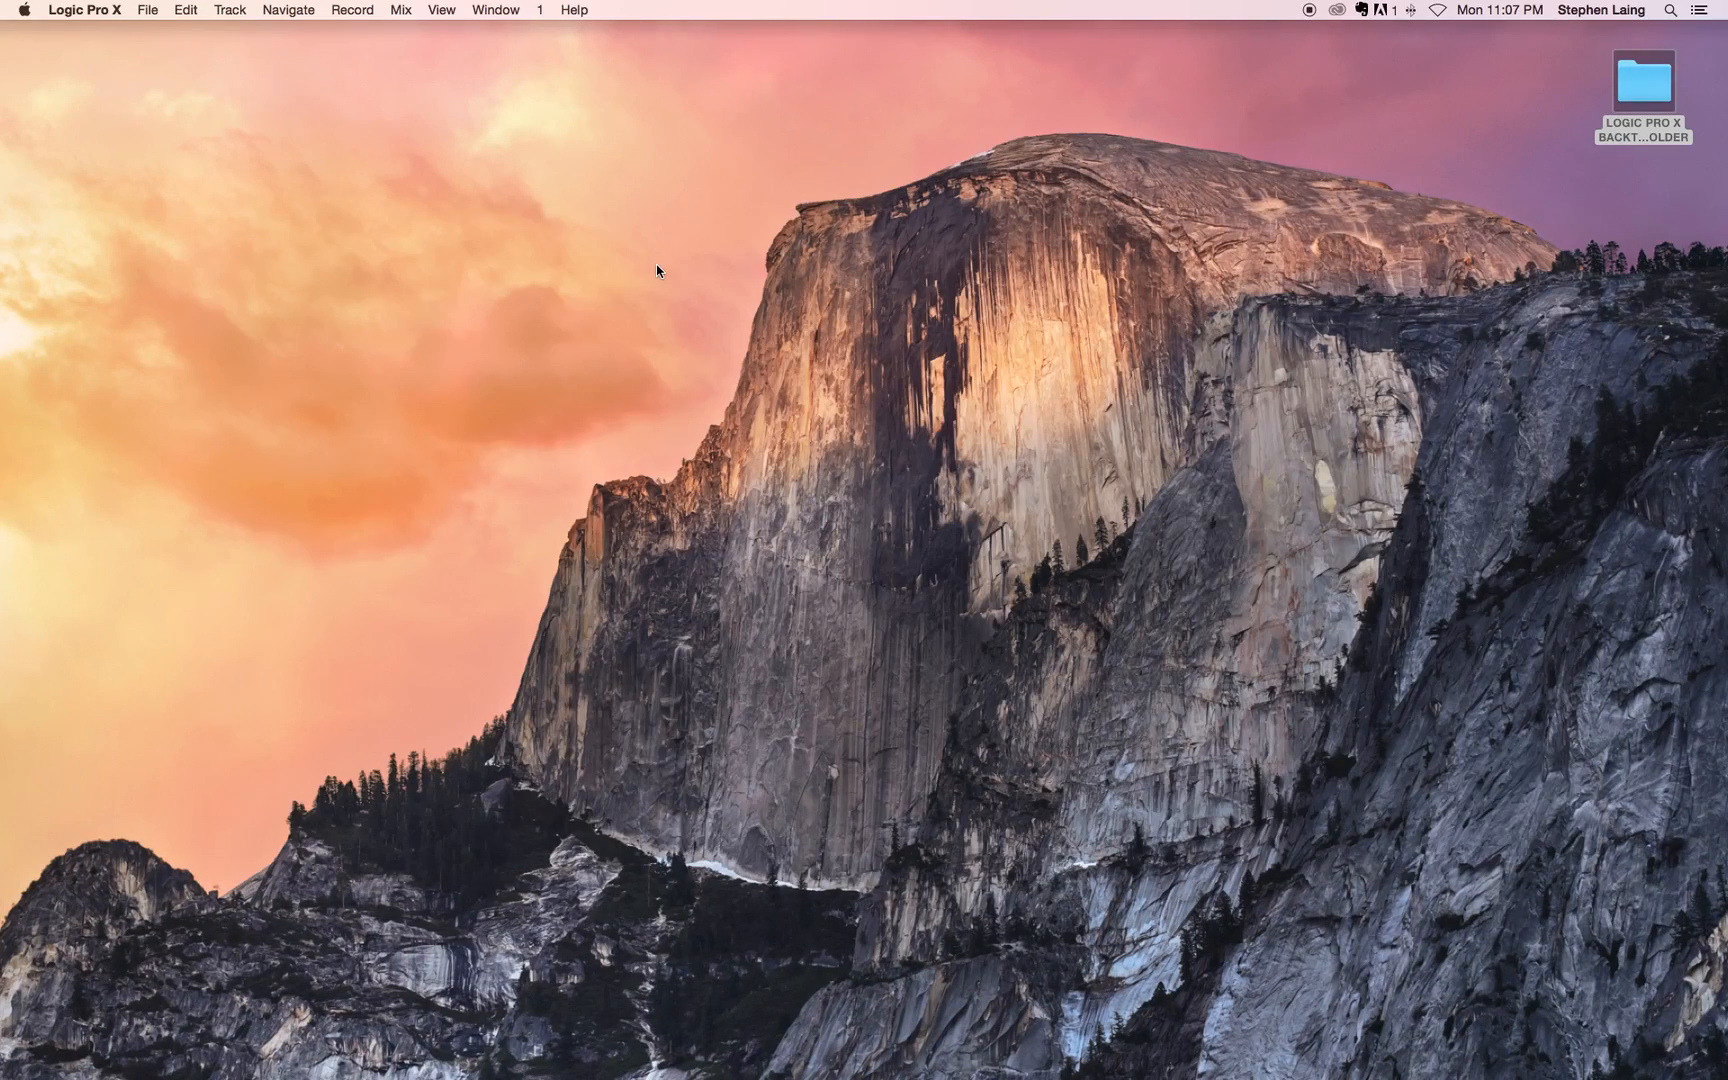
{"action": "key", "text": "ctrl+Right"}
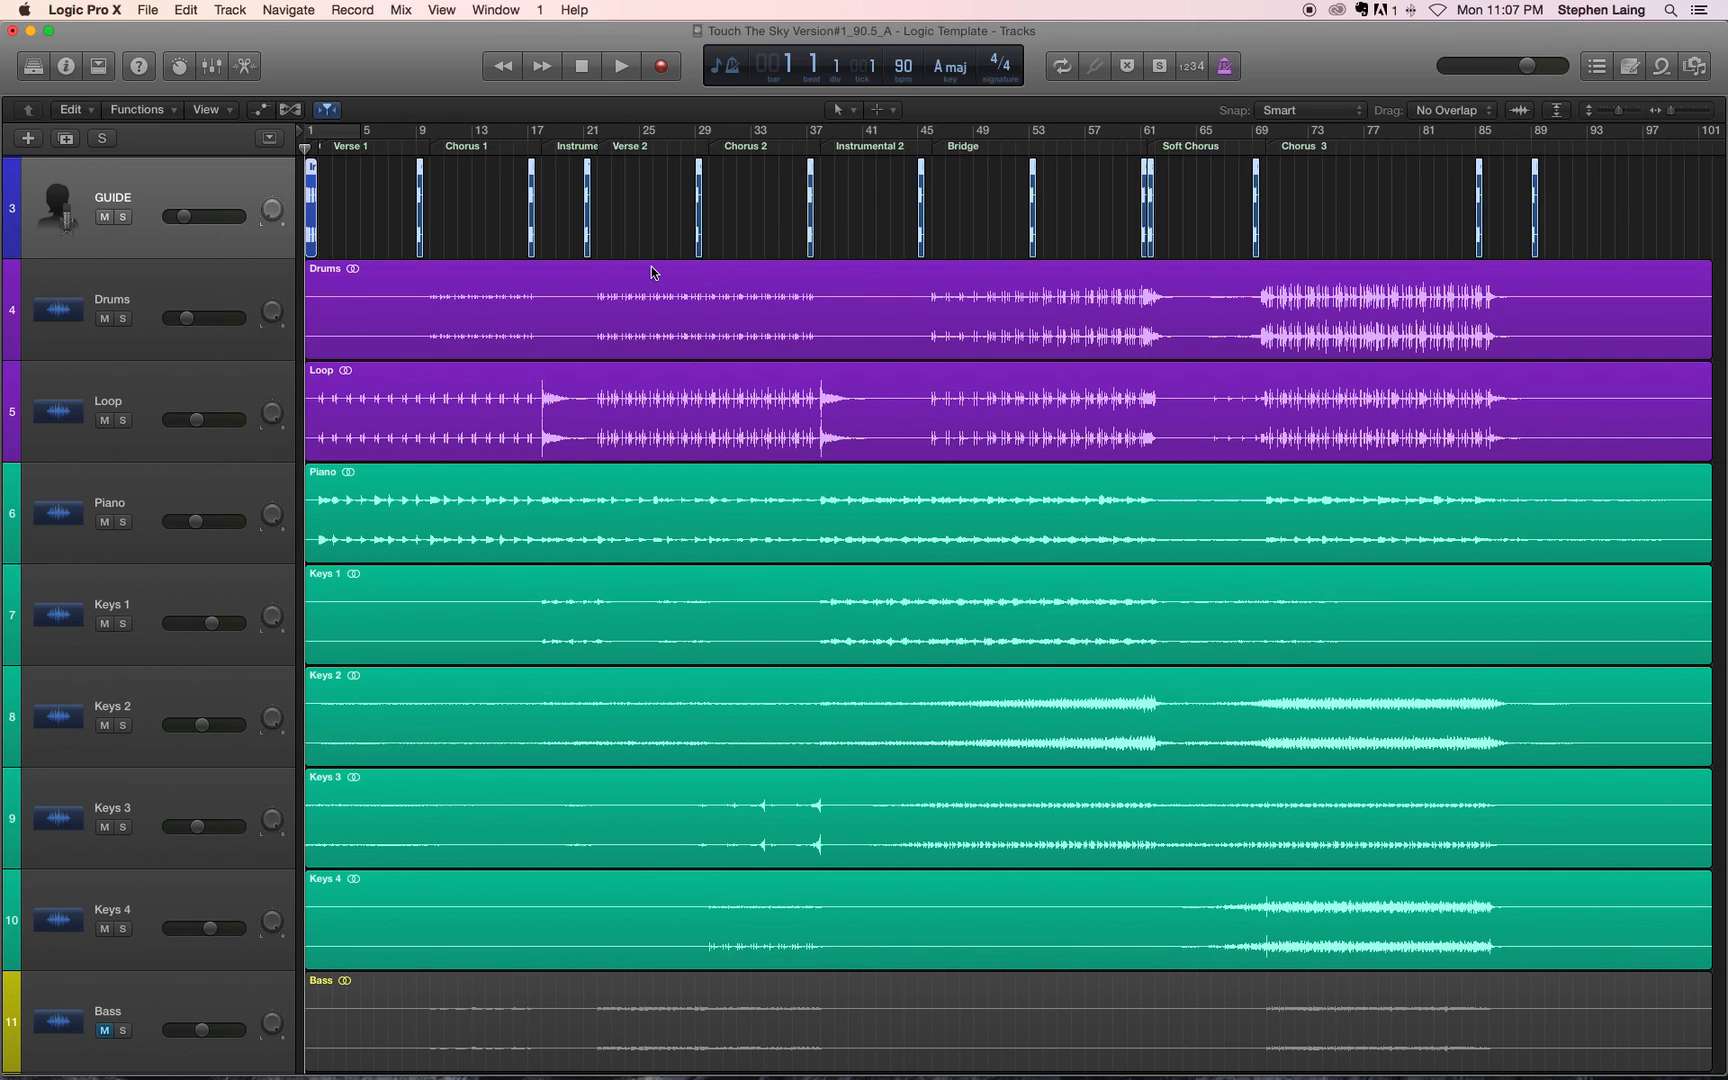
Step: Unmute the REFERENCE track
{"action": "scroll", "coordinate": [651, 272], "scroll_direction": "up", "scroll_amount": 2}
{"action": "scroll", "coordinate": [651, 272], "scroll_direction": "up", "scroll_amount": 2}
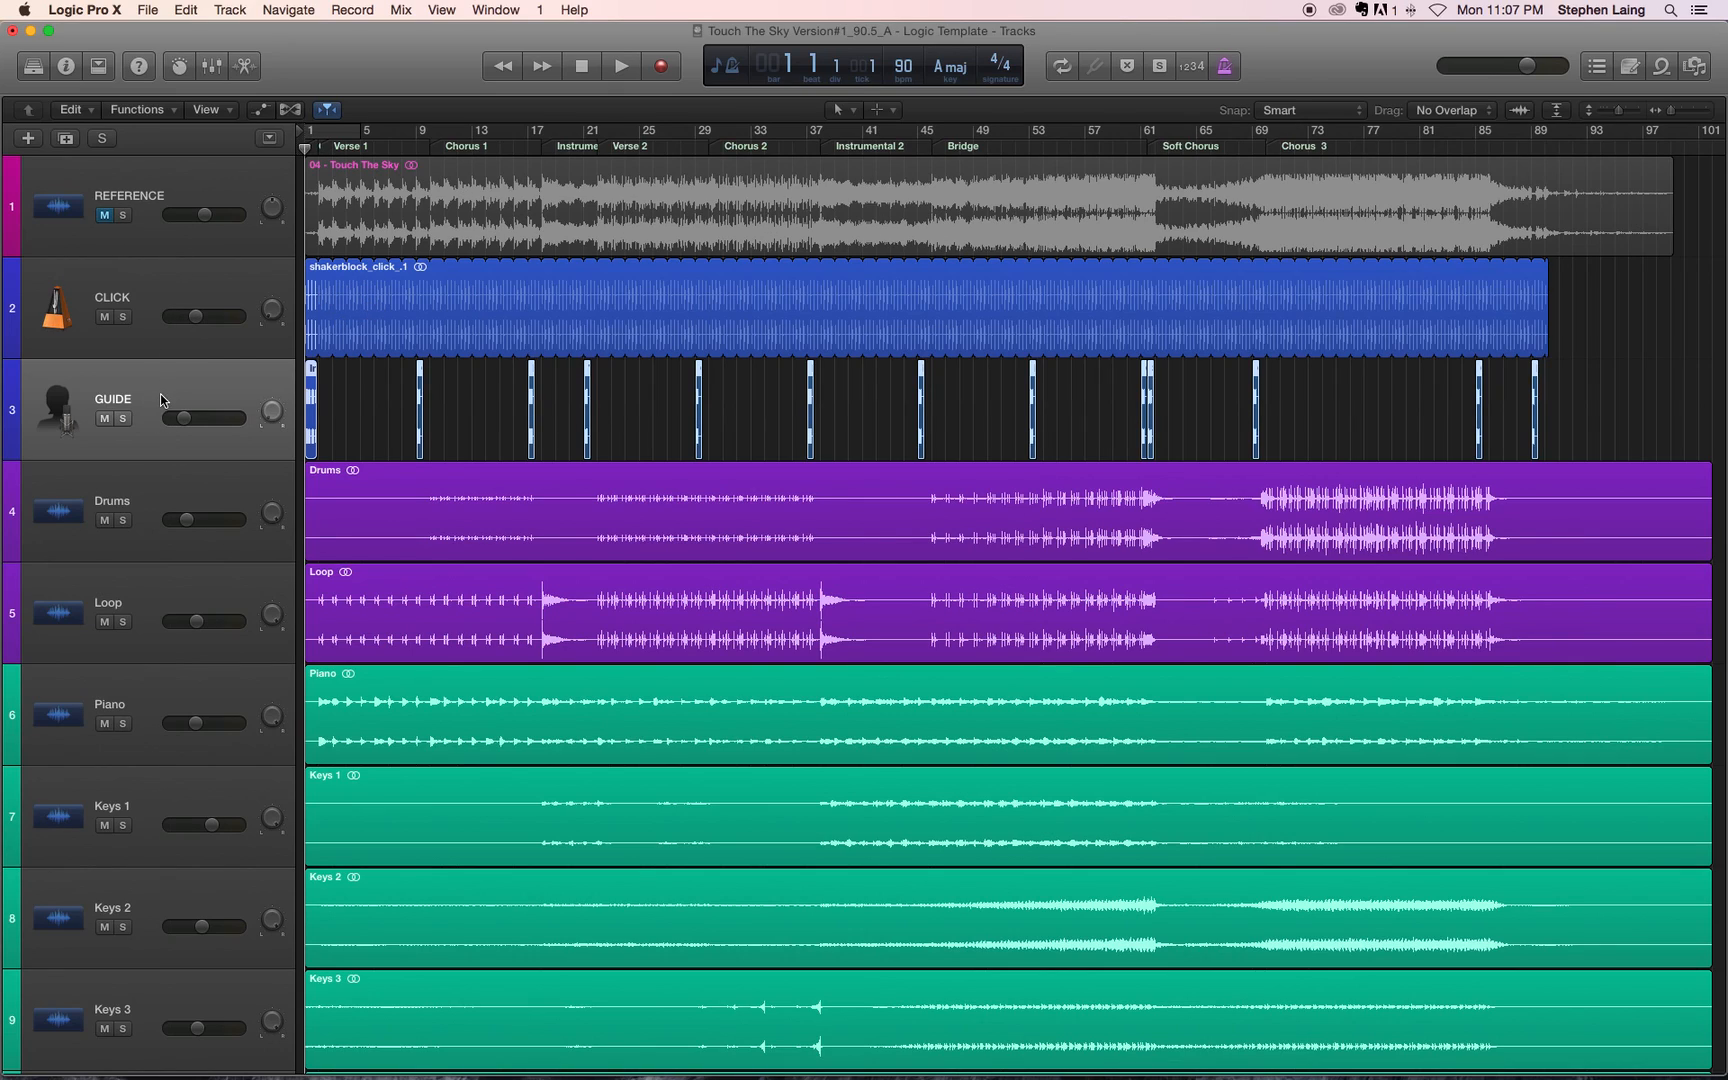
{"action": "left_click", "coordinate": [104, 215]}
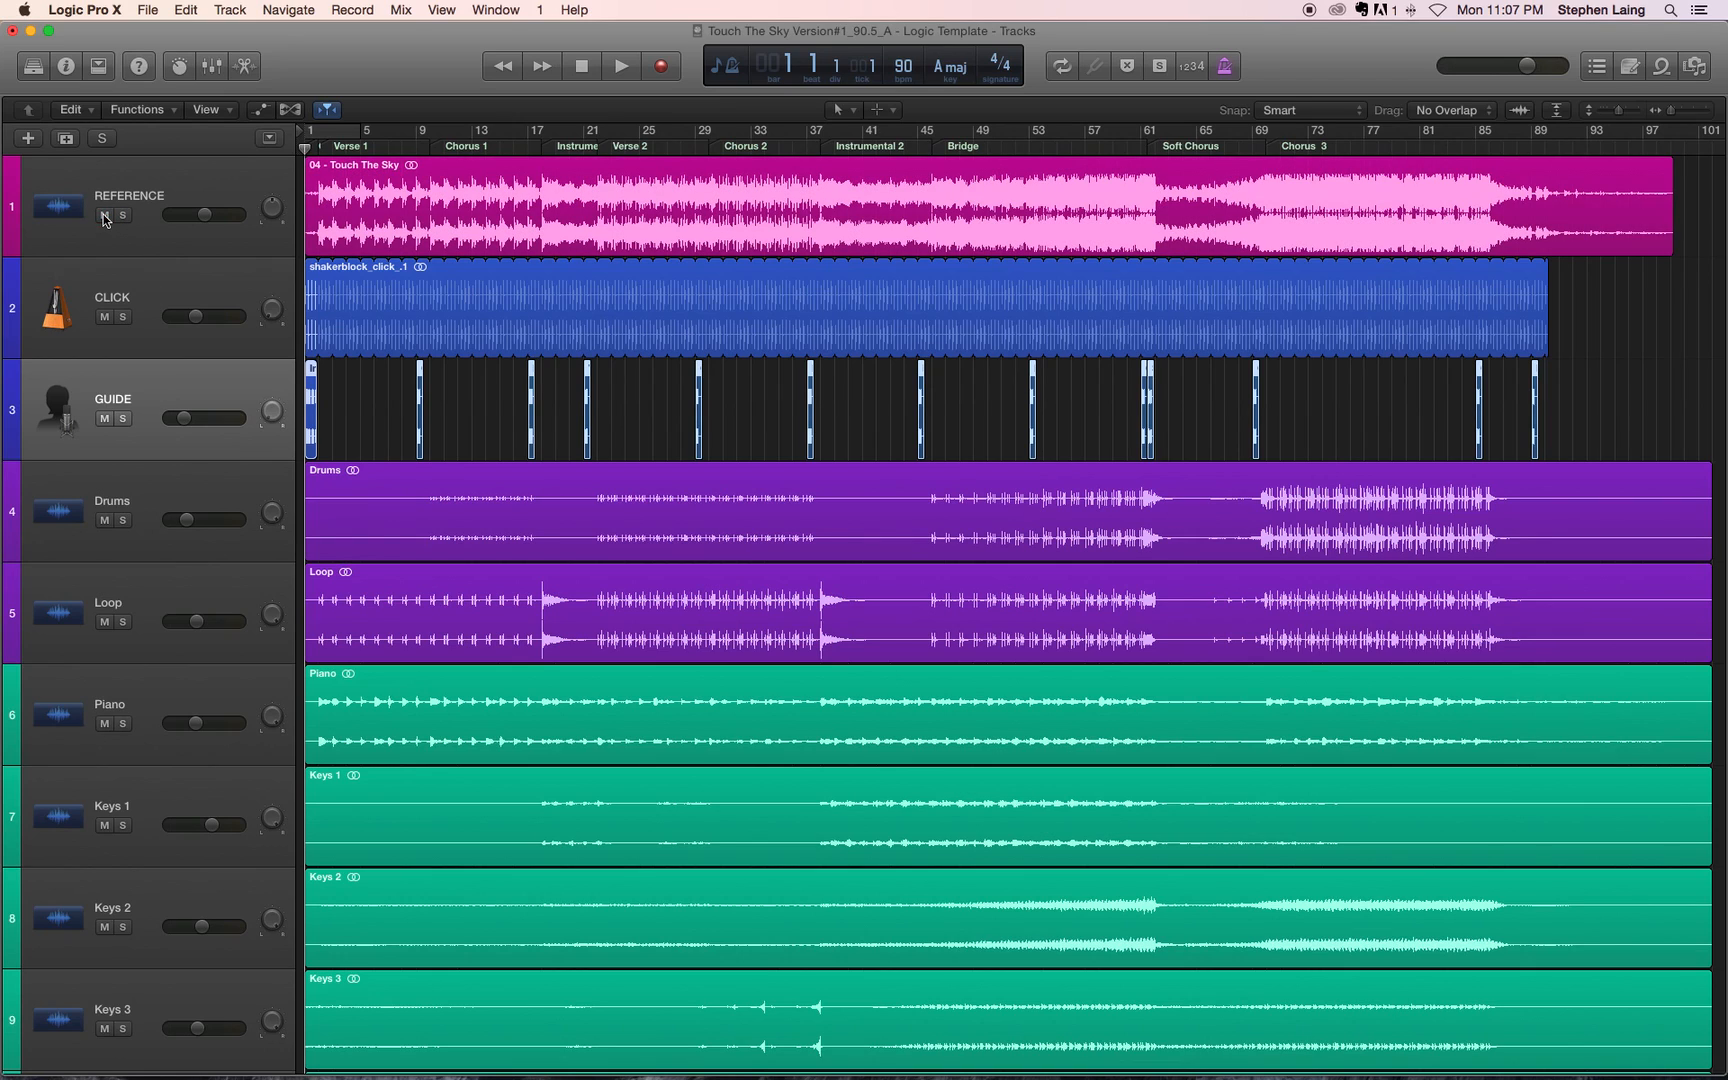
{"action": "left_click", "coordinate": [128, 420]}
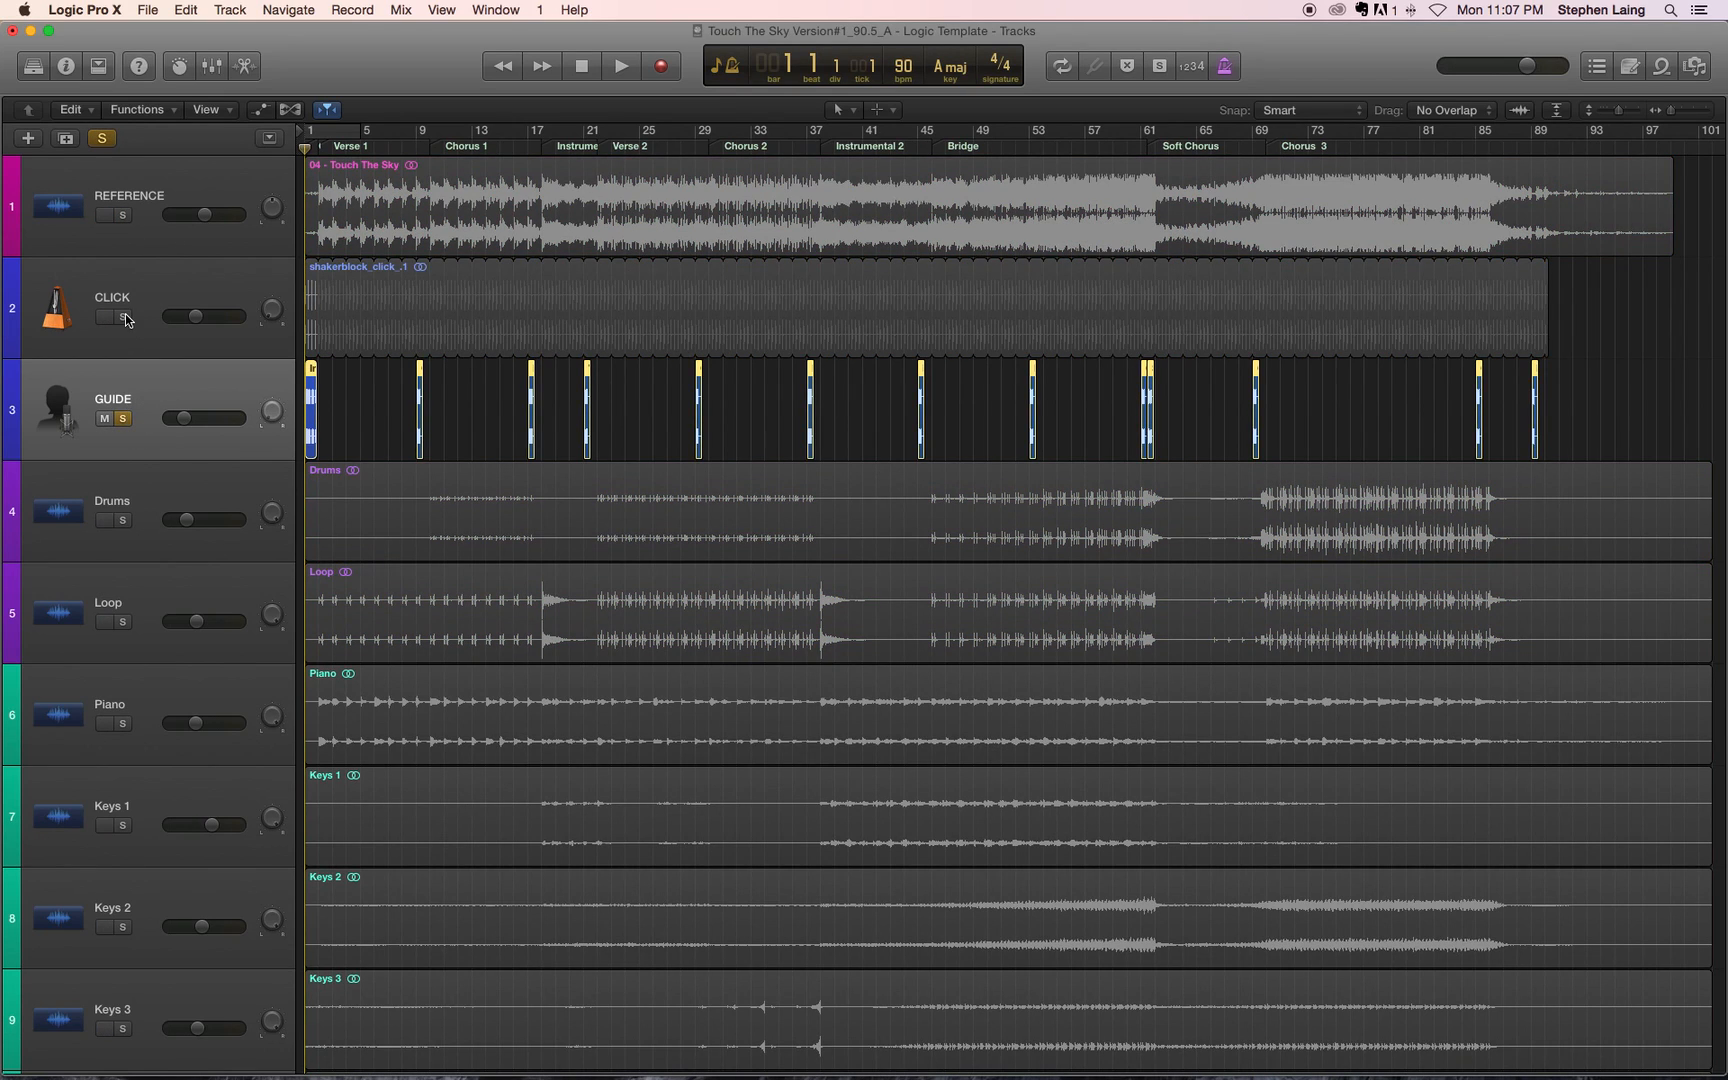
{"action": "left_click", "coordinate": [123, 317]}
{"action": "left_click", "coordinate": [123, 317]}
{"action": "left_click", "coordinate": [123, 419]}
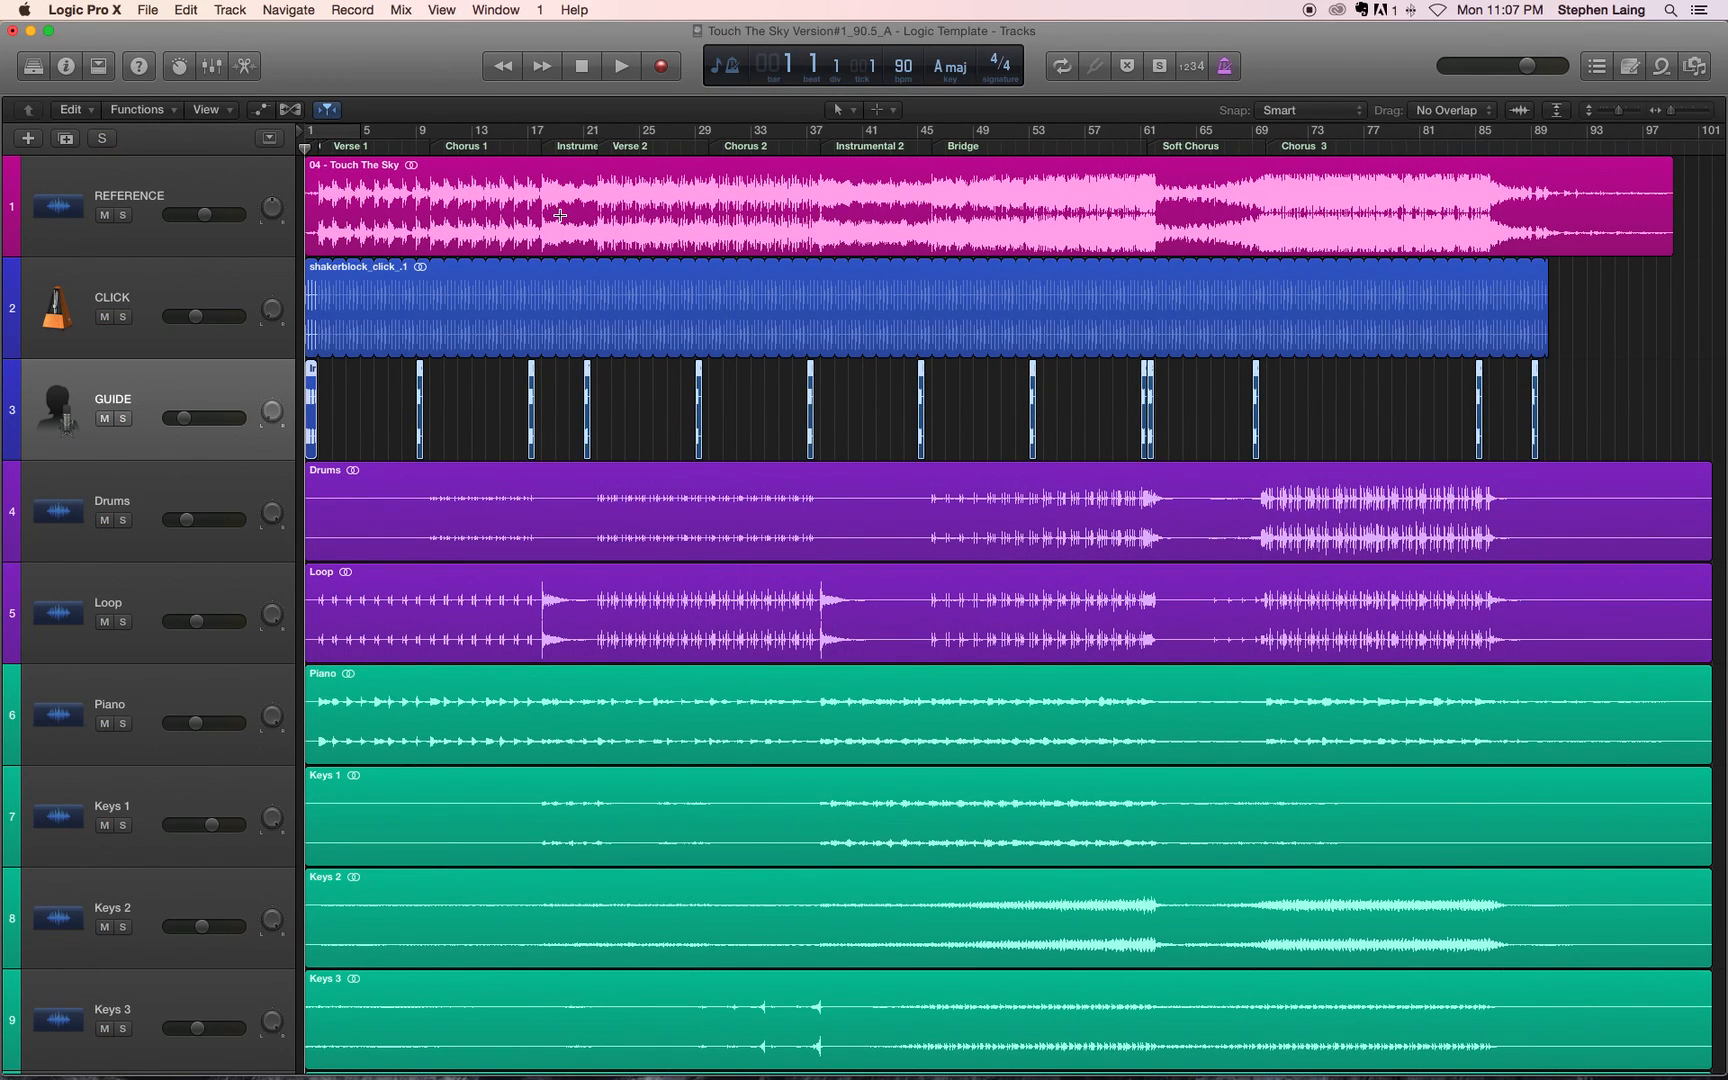
Step: Try the embedded Mixer view and bring up the Mixer as a separate window, moved higher over the tracks
{"action": "key", "text": "x"}
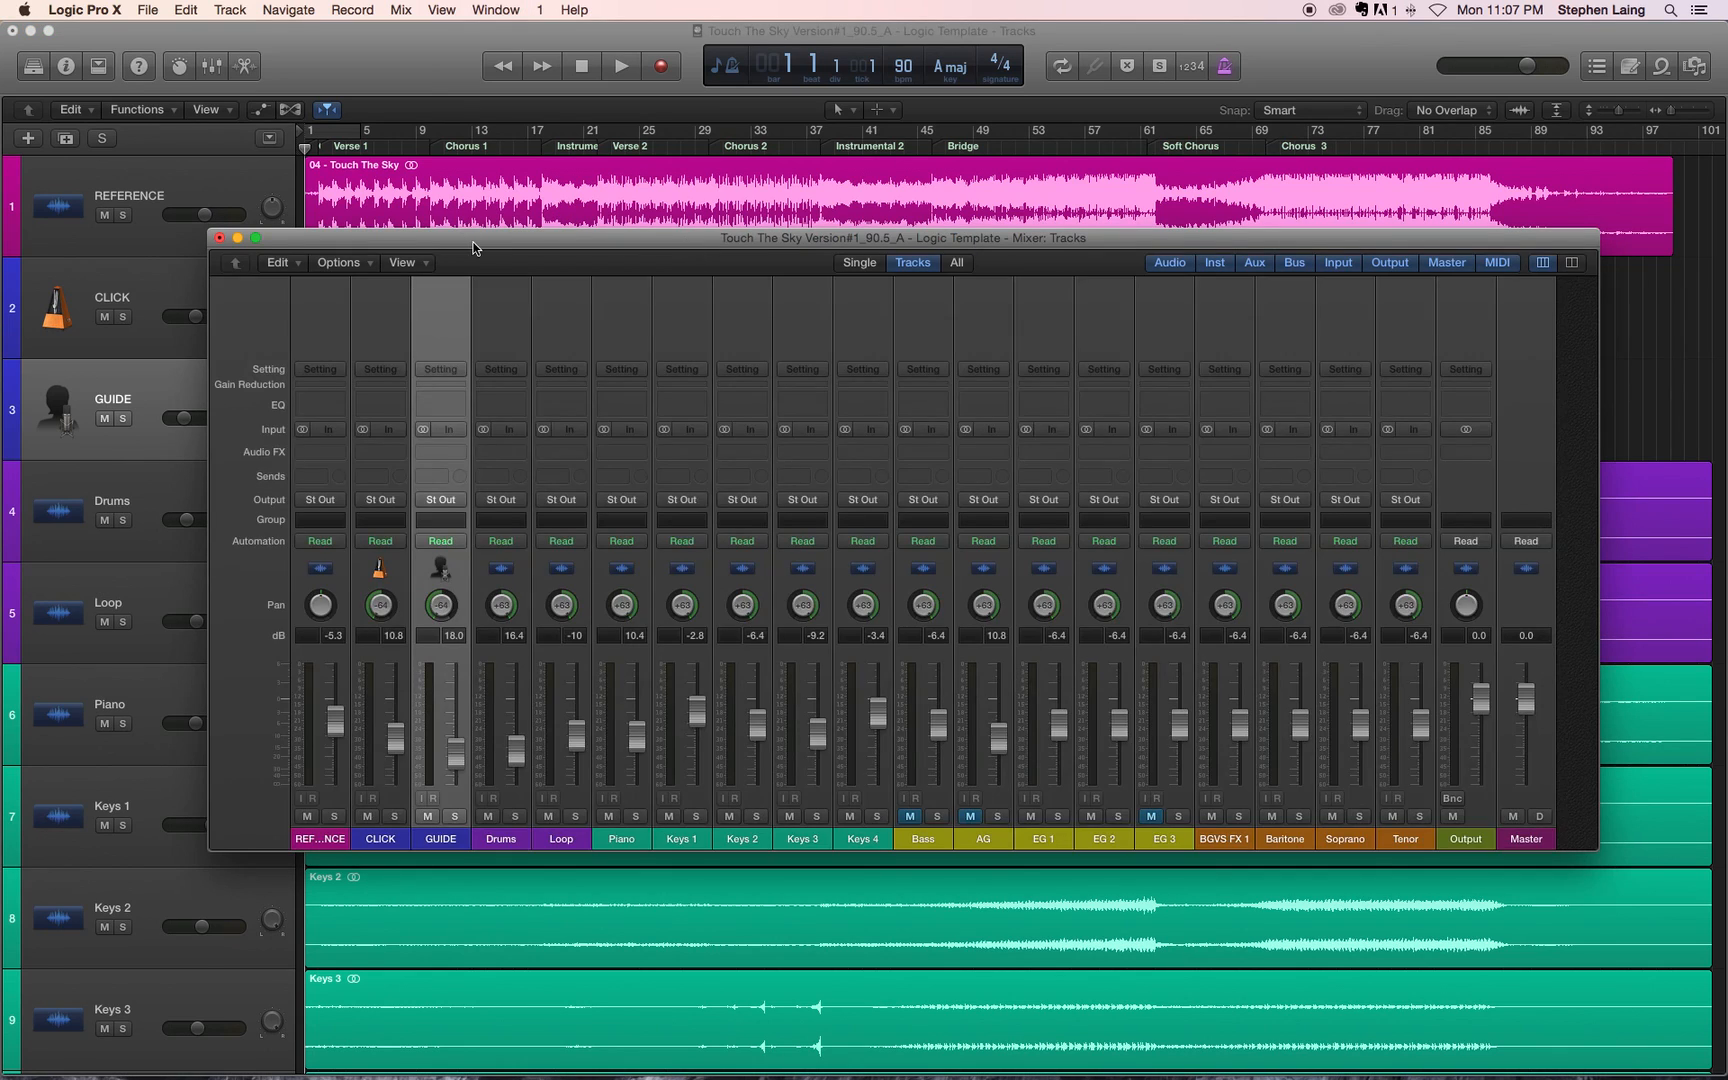
{"action": "left_click_drag", "start_coordinate": [476, 244], "coordinate": [428, 167]}
{"action": "left_click", "coordinate": [172, 164]}
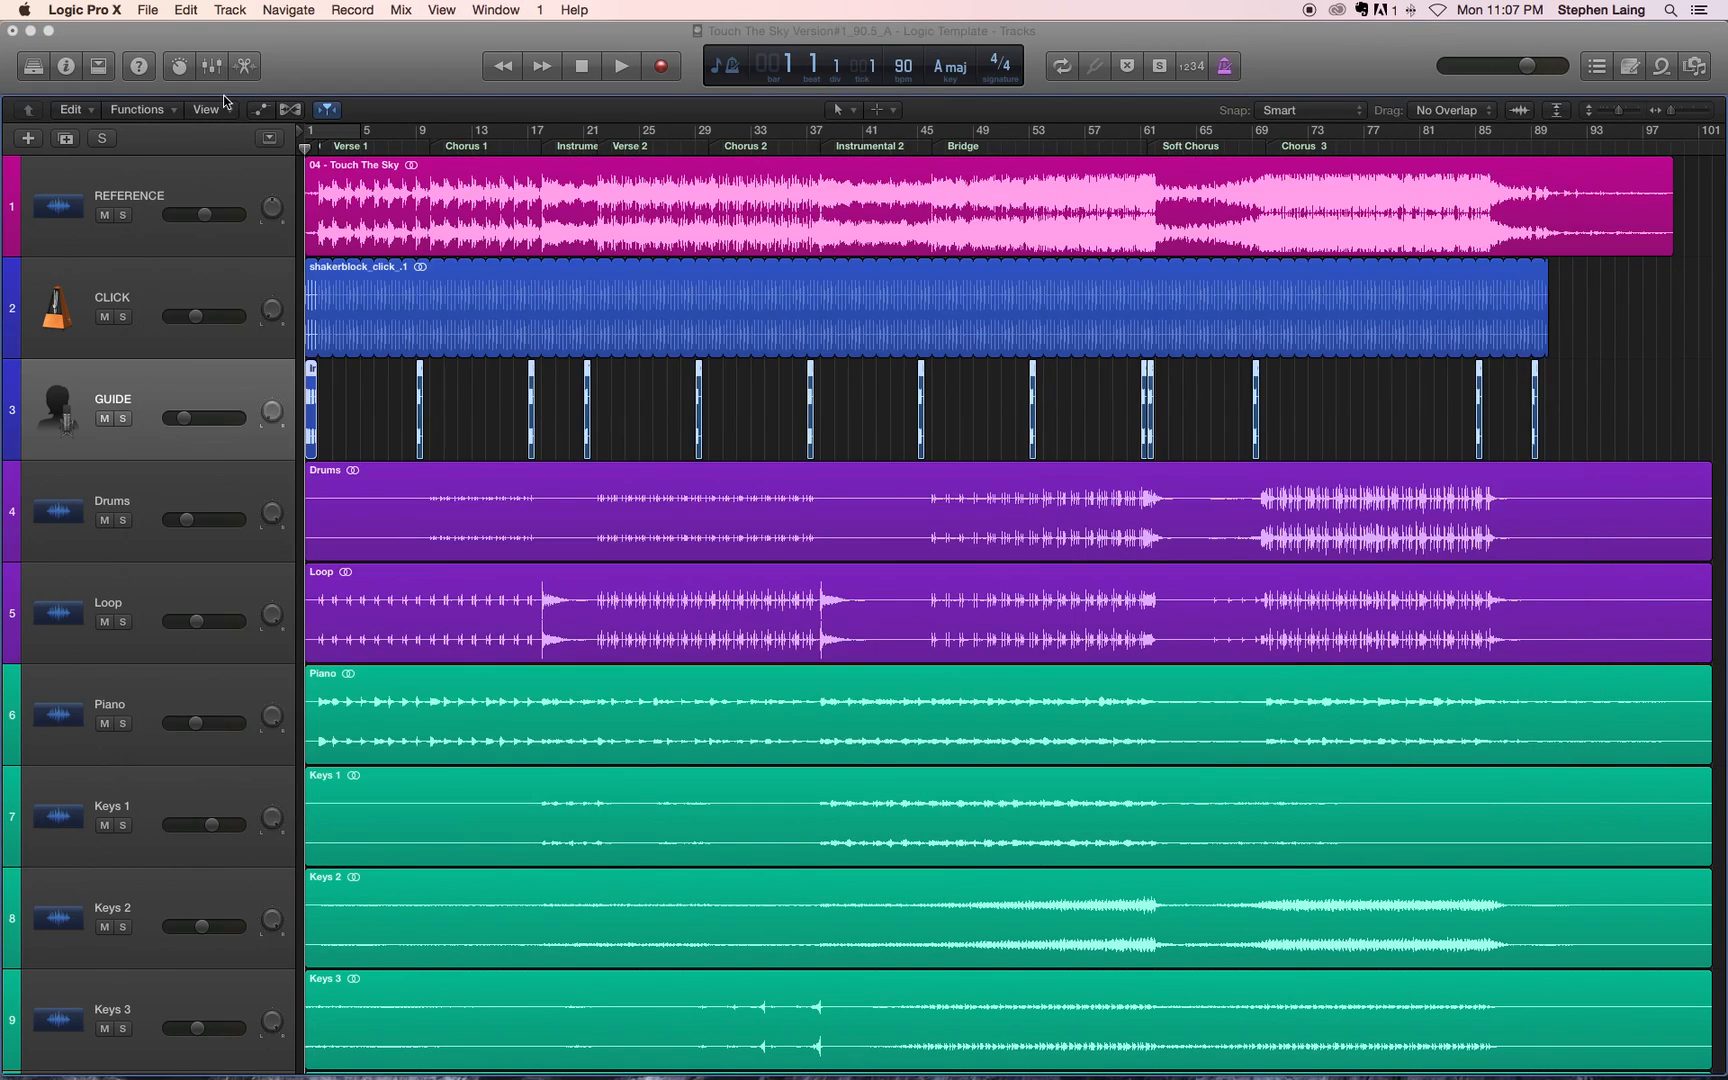
{"action": "key", "text": "x"}
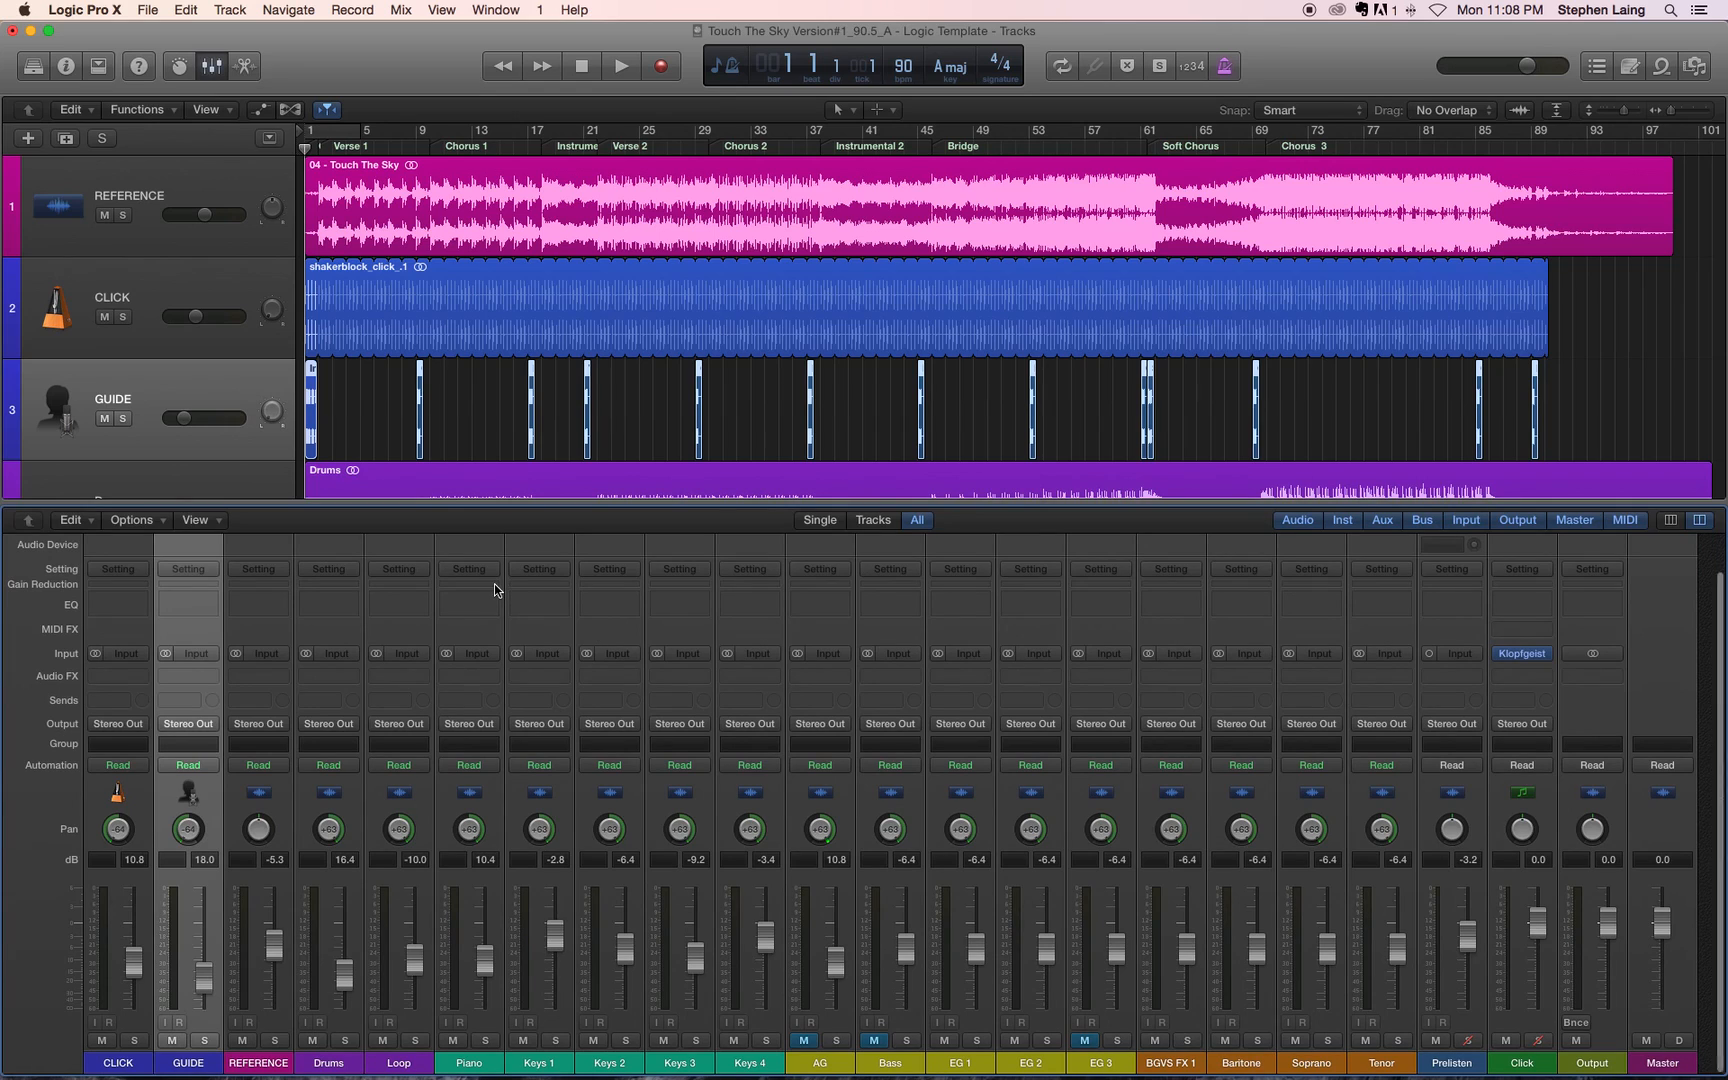
{"action": "left_click", "coordinate": [212, 66]}
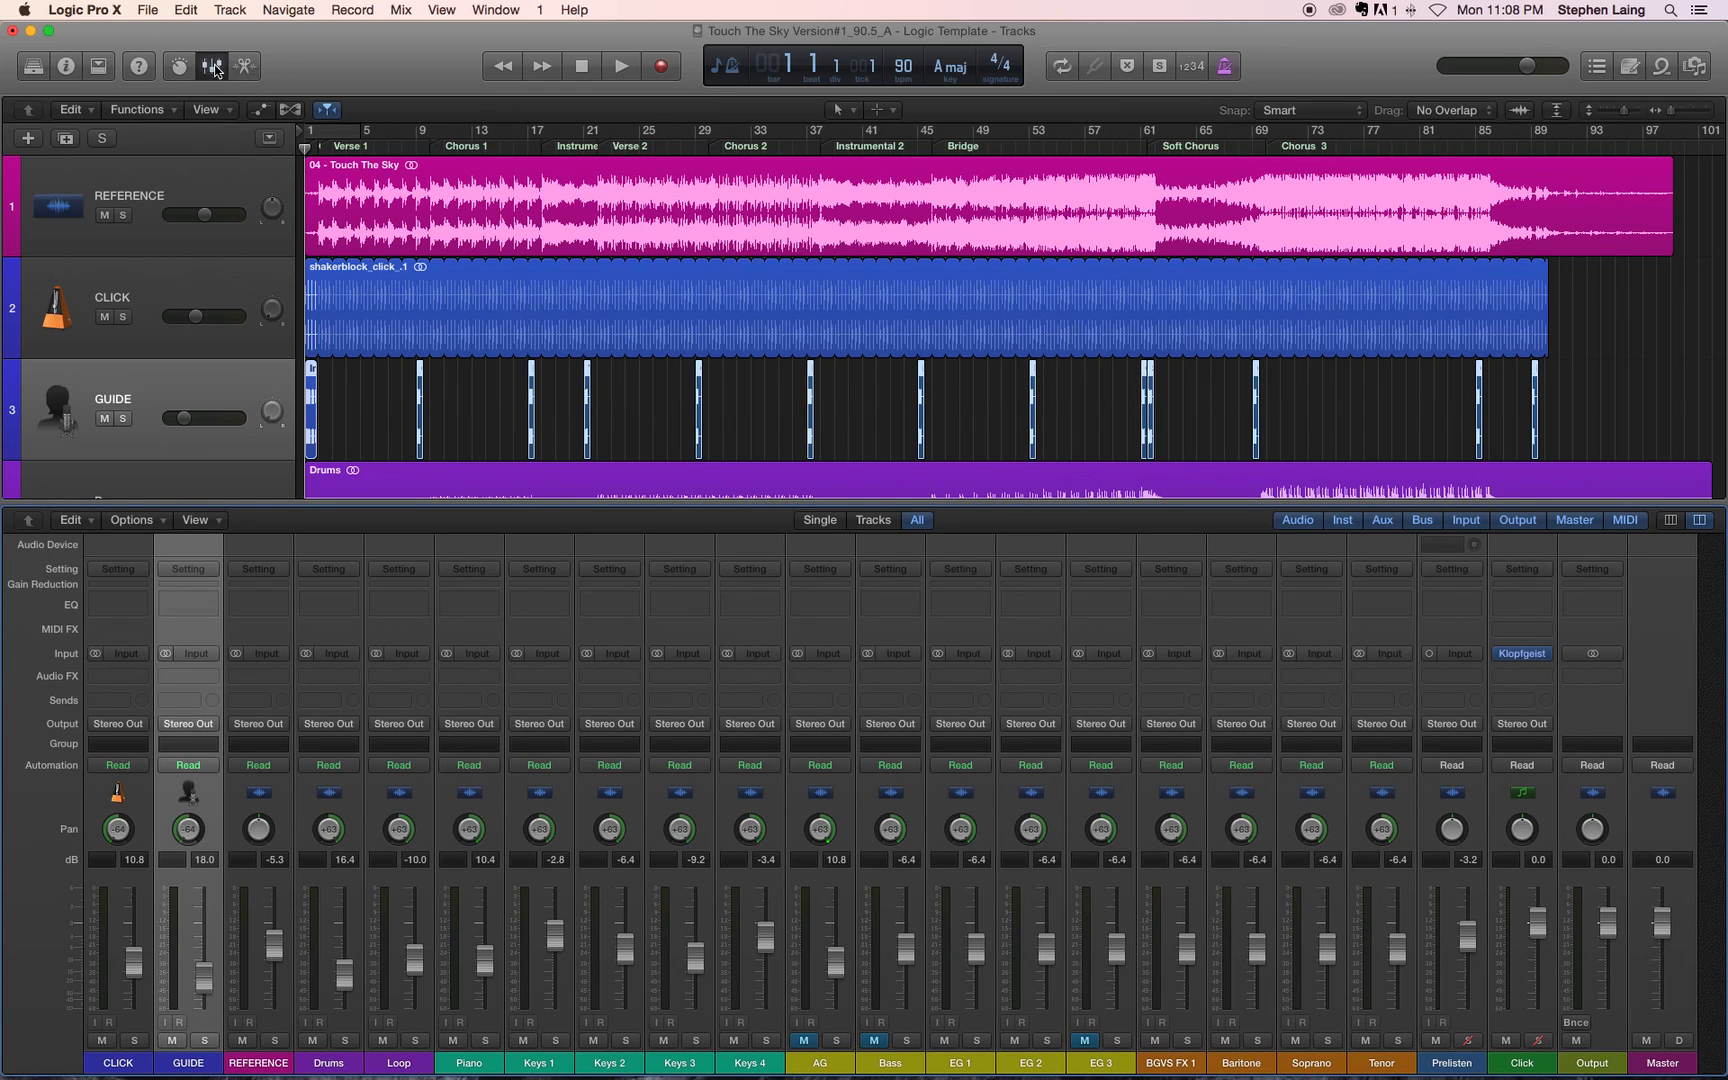
{"action": "key", "text": "super+2"}
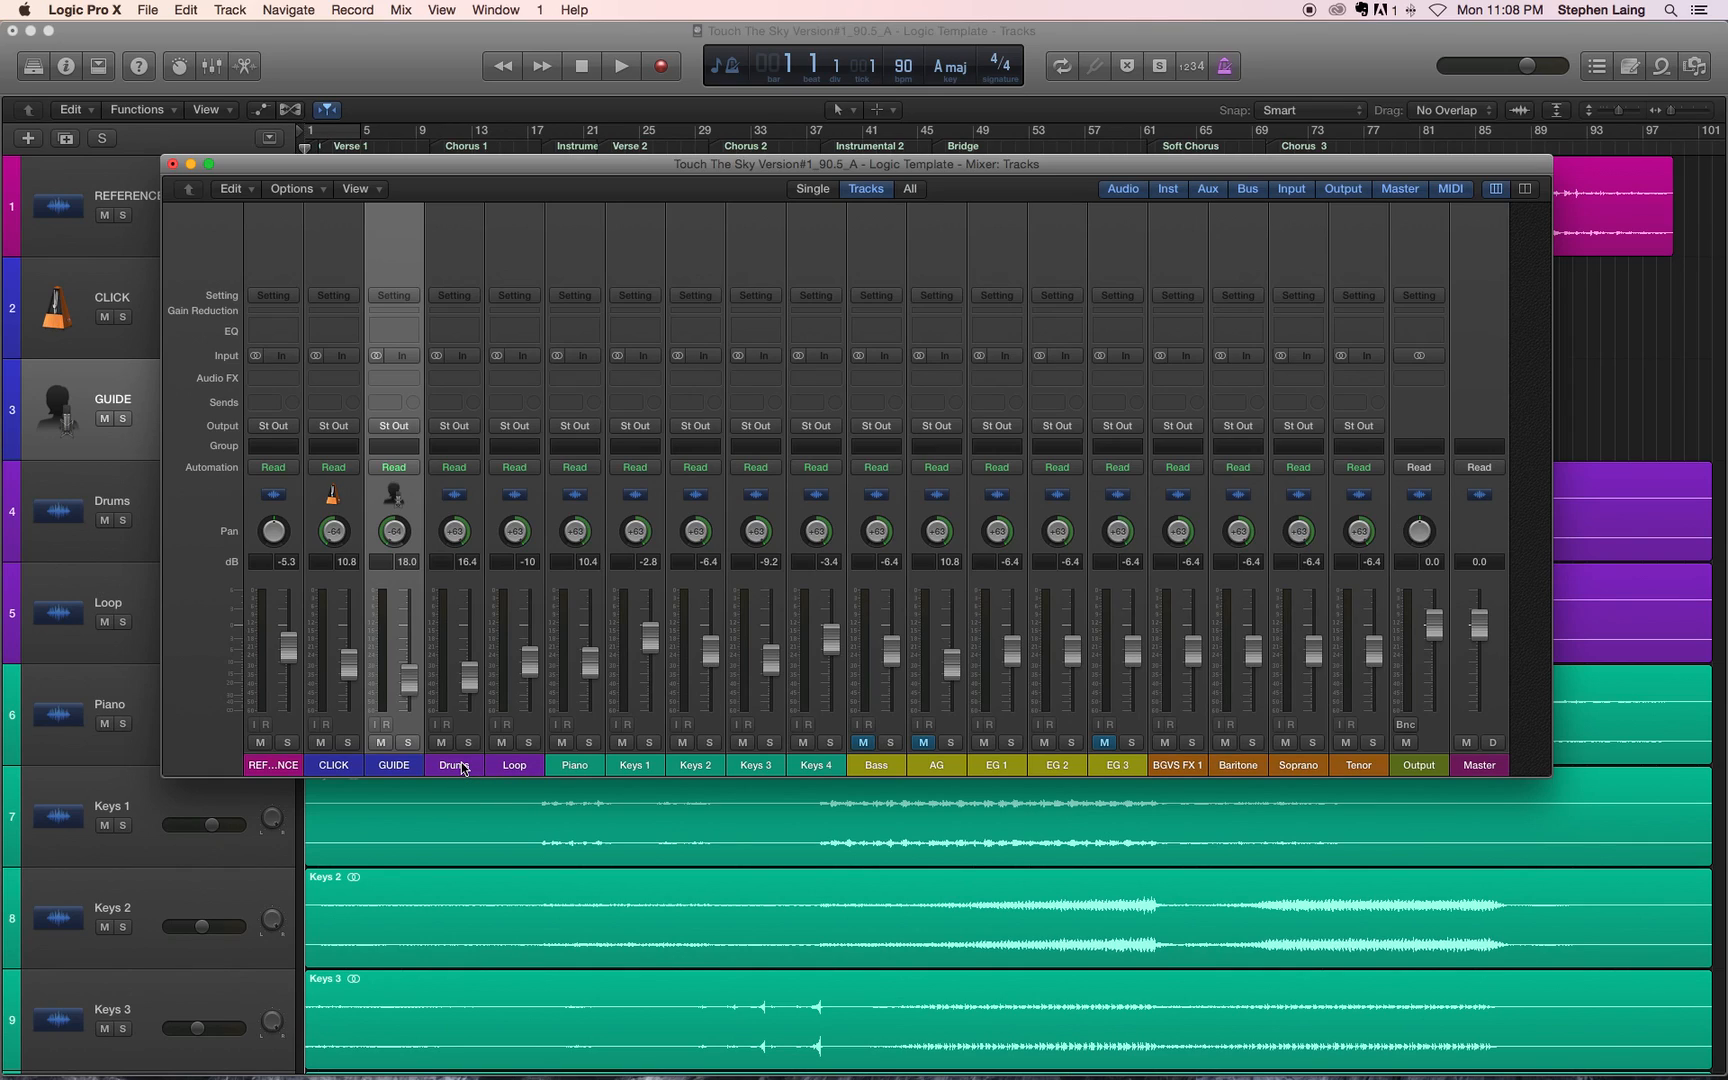
Step: Solo the GUIDE, CLICK and REFERENCE channels in the Mixer
{"action": "left_click", "coordinate": [408, 742]}
{"action": "left_click", "coordinate": [347, 742]}
{"action": "left_click", "coordinate": [287, 742]}
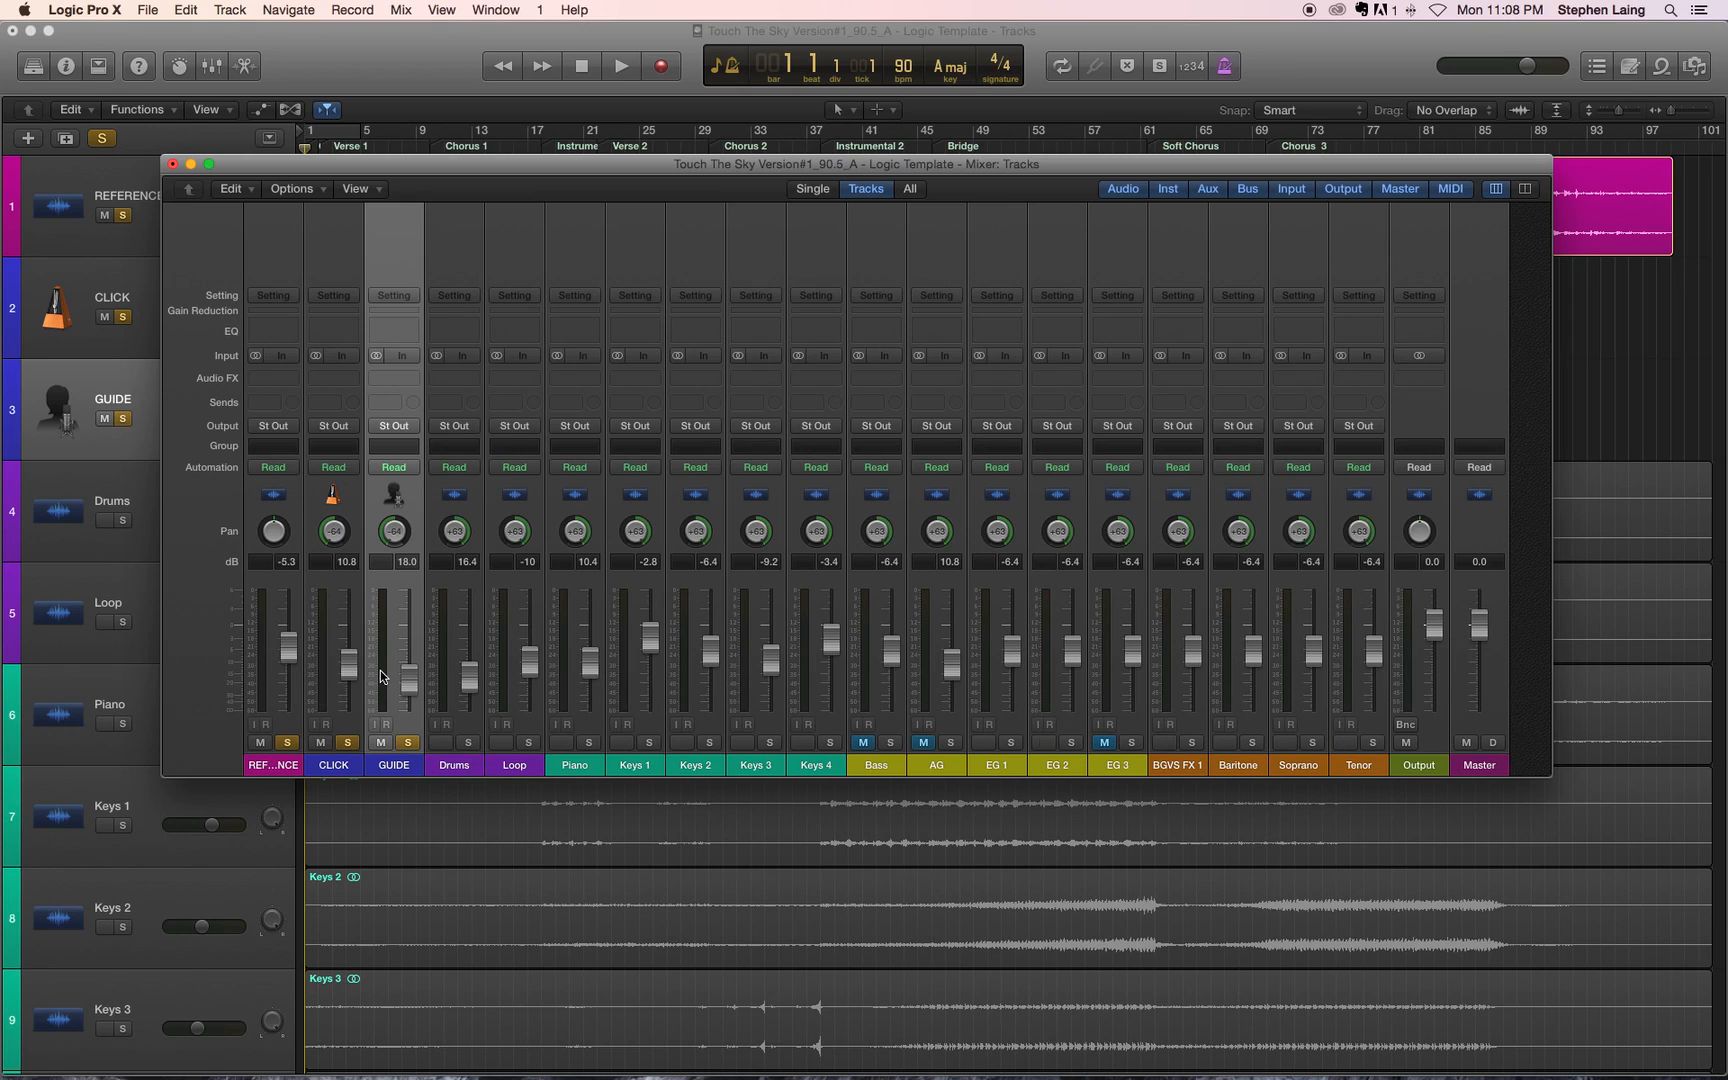
Step: During playback, raise the REFERENCE, CLICK and GUIDE faders together to +4.0, -1.5 and -8.7 dB, and reset the peak levels
{"action": "key", "text": "space"}
{"action": "key", "text": "XF86AudioRaiseVolume"}
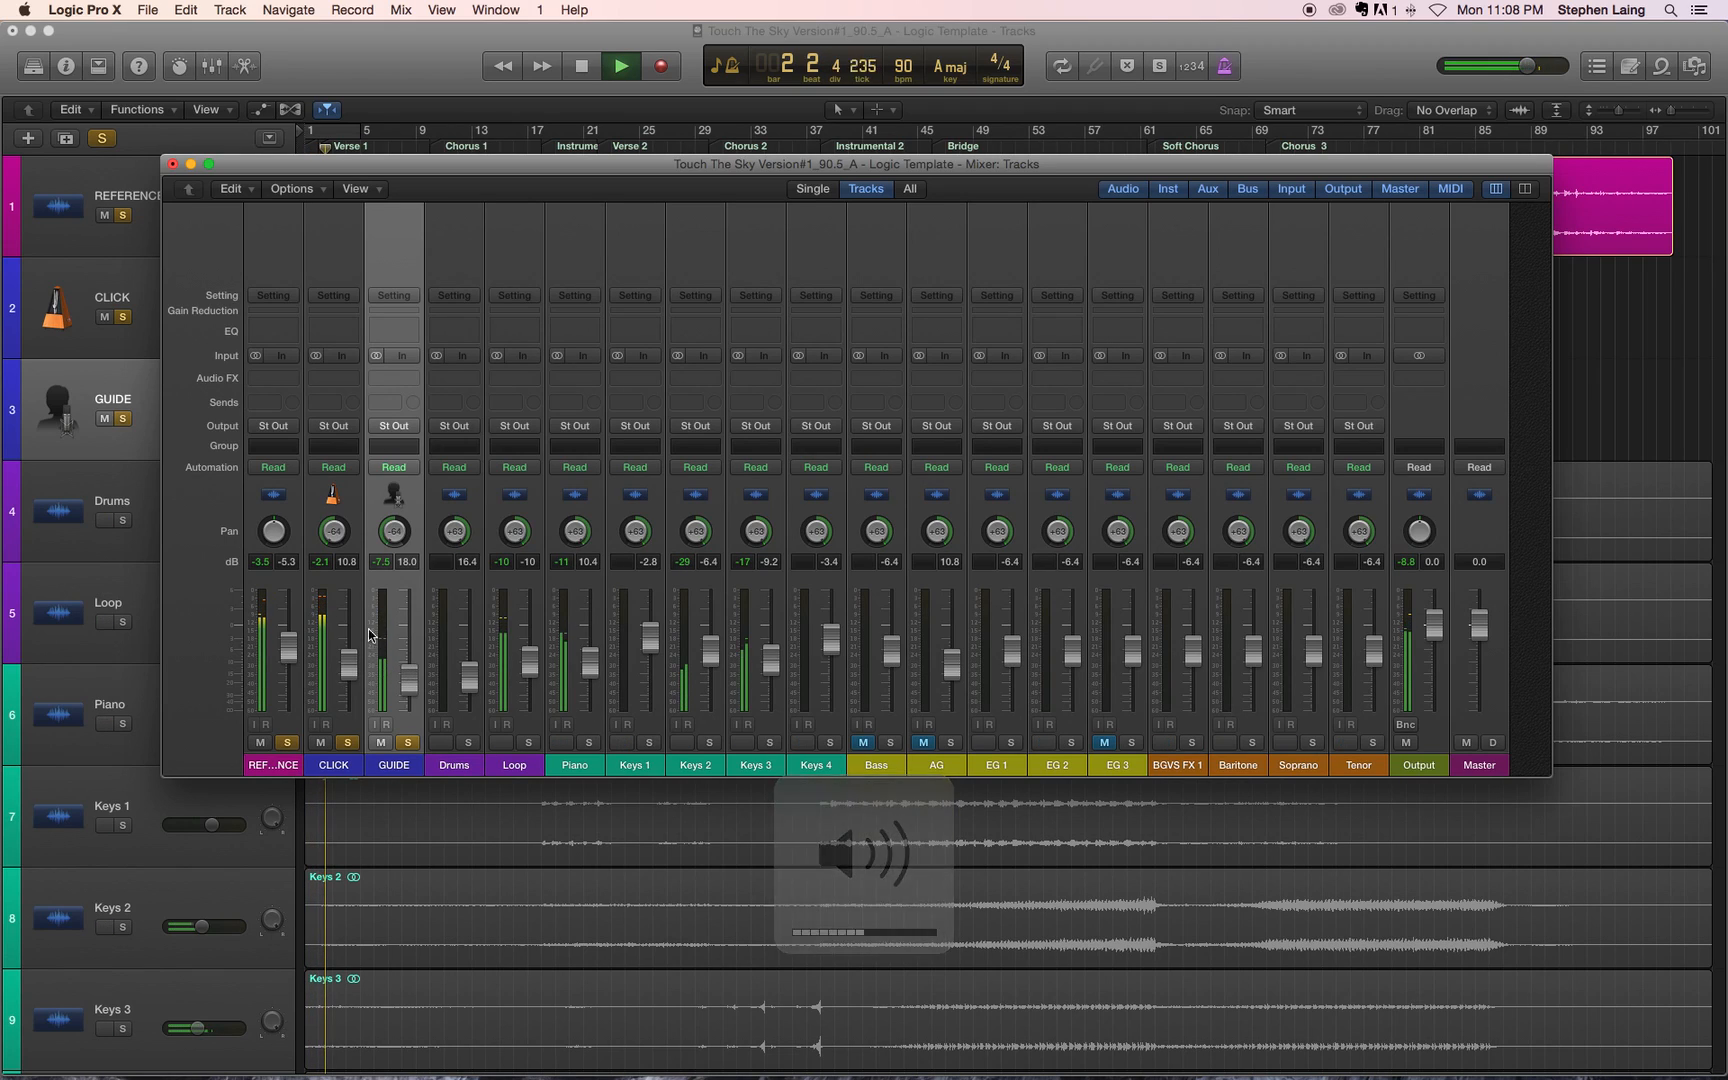
{"action": "left_click_drag", "start_coordinate": [374, 638], "coordinate": [337, 642]}
{"action": "left_click", "coordinate": [286, 594]}
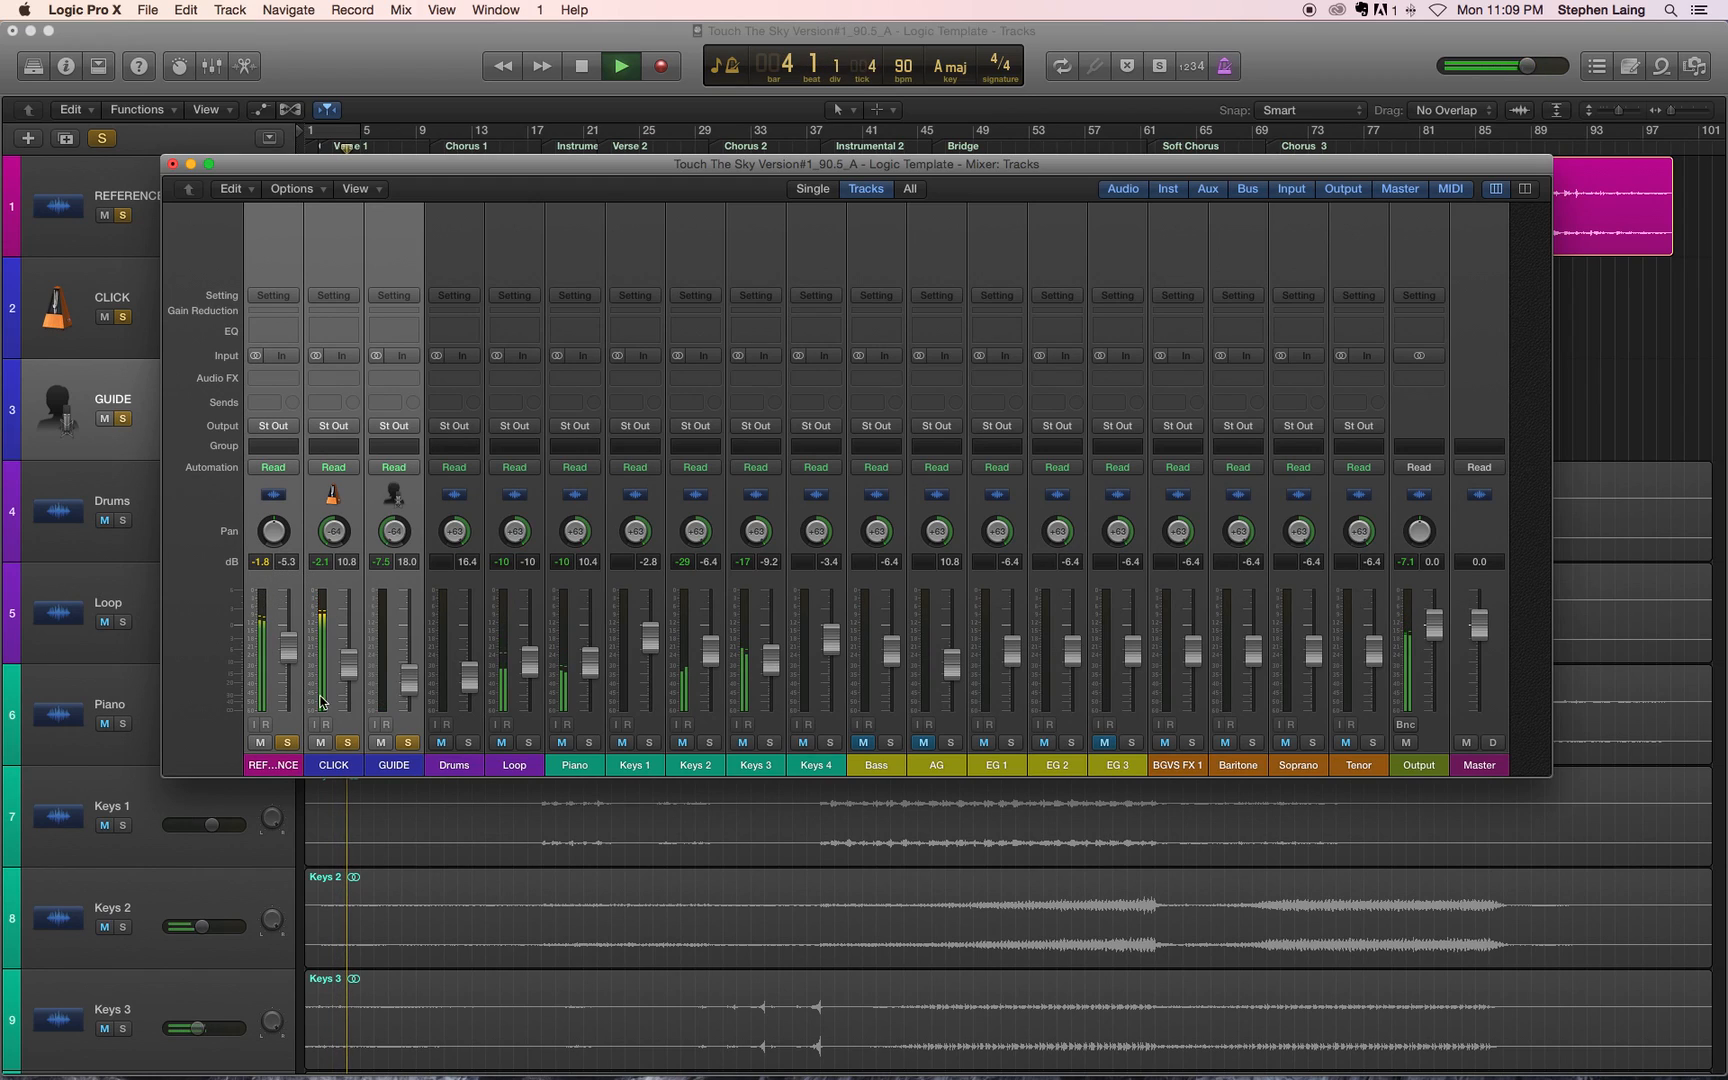
{"action": "left_click_drag", "start_coordinate": [345, 665], "coordinate": [350, 607]}
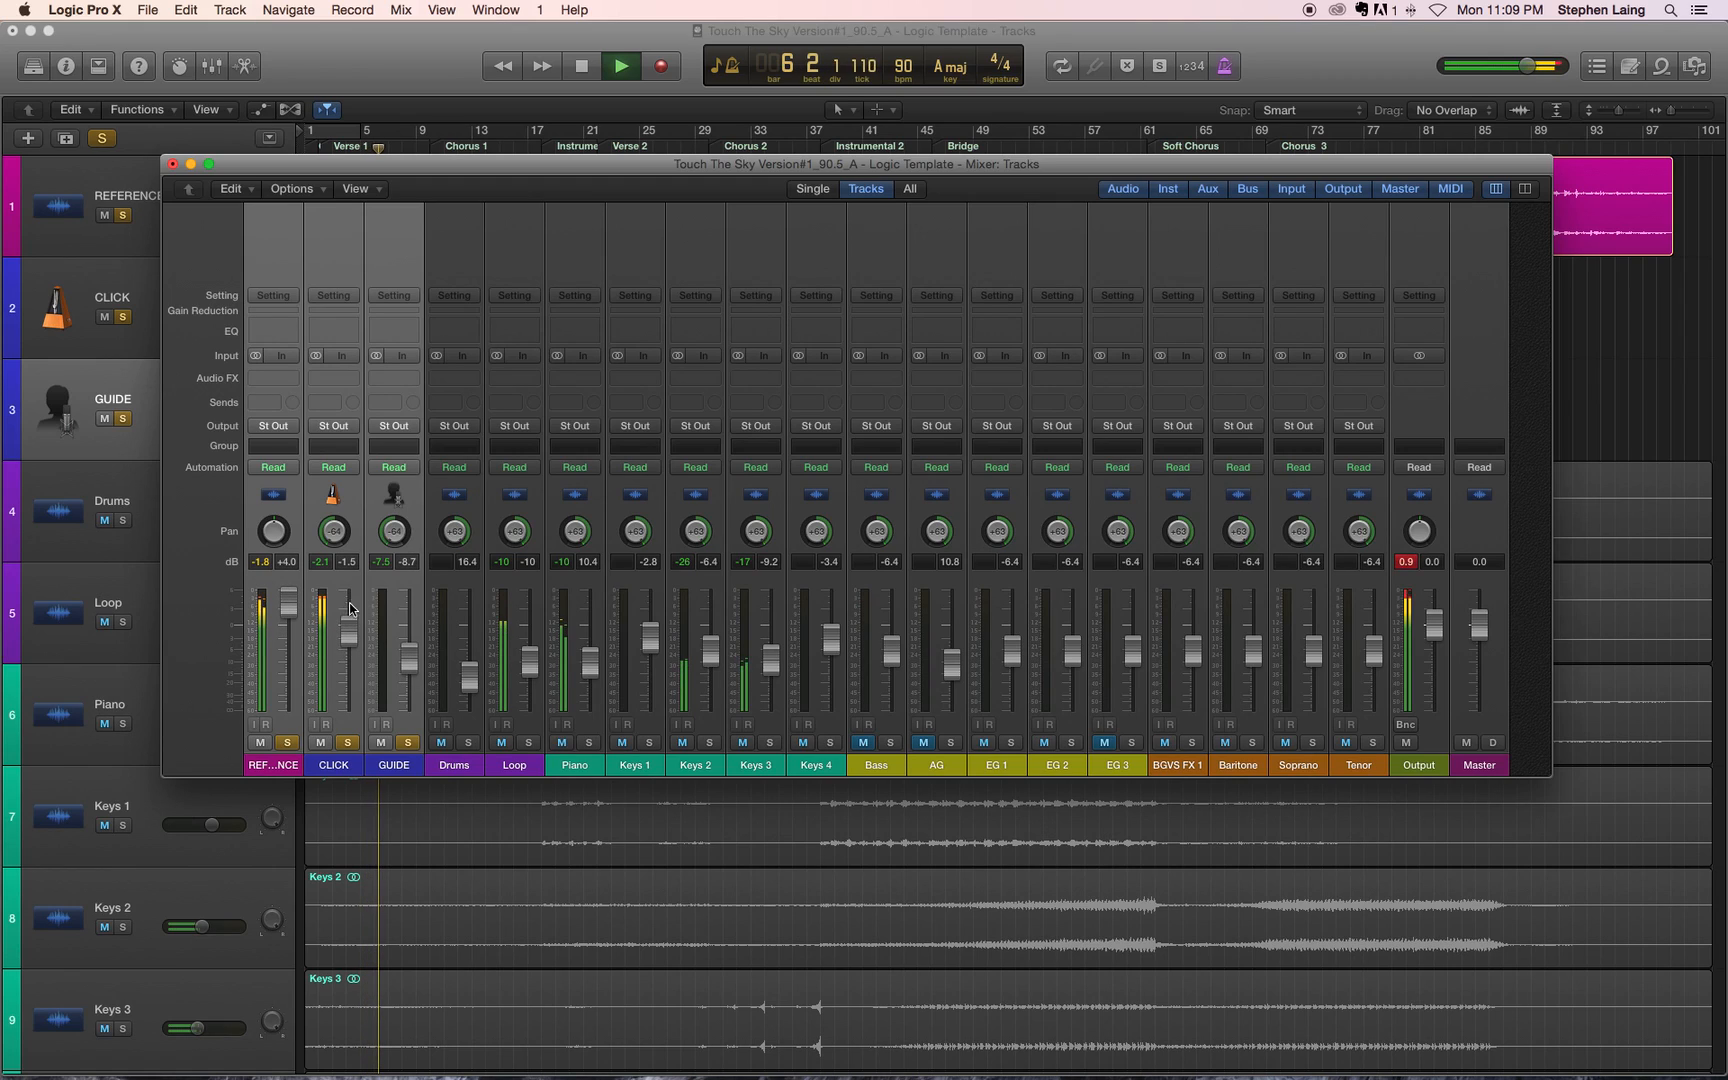
{"action": "key", "text": "space"}
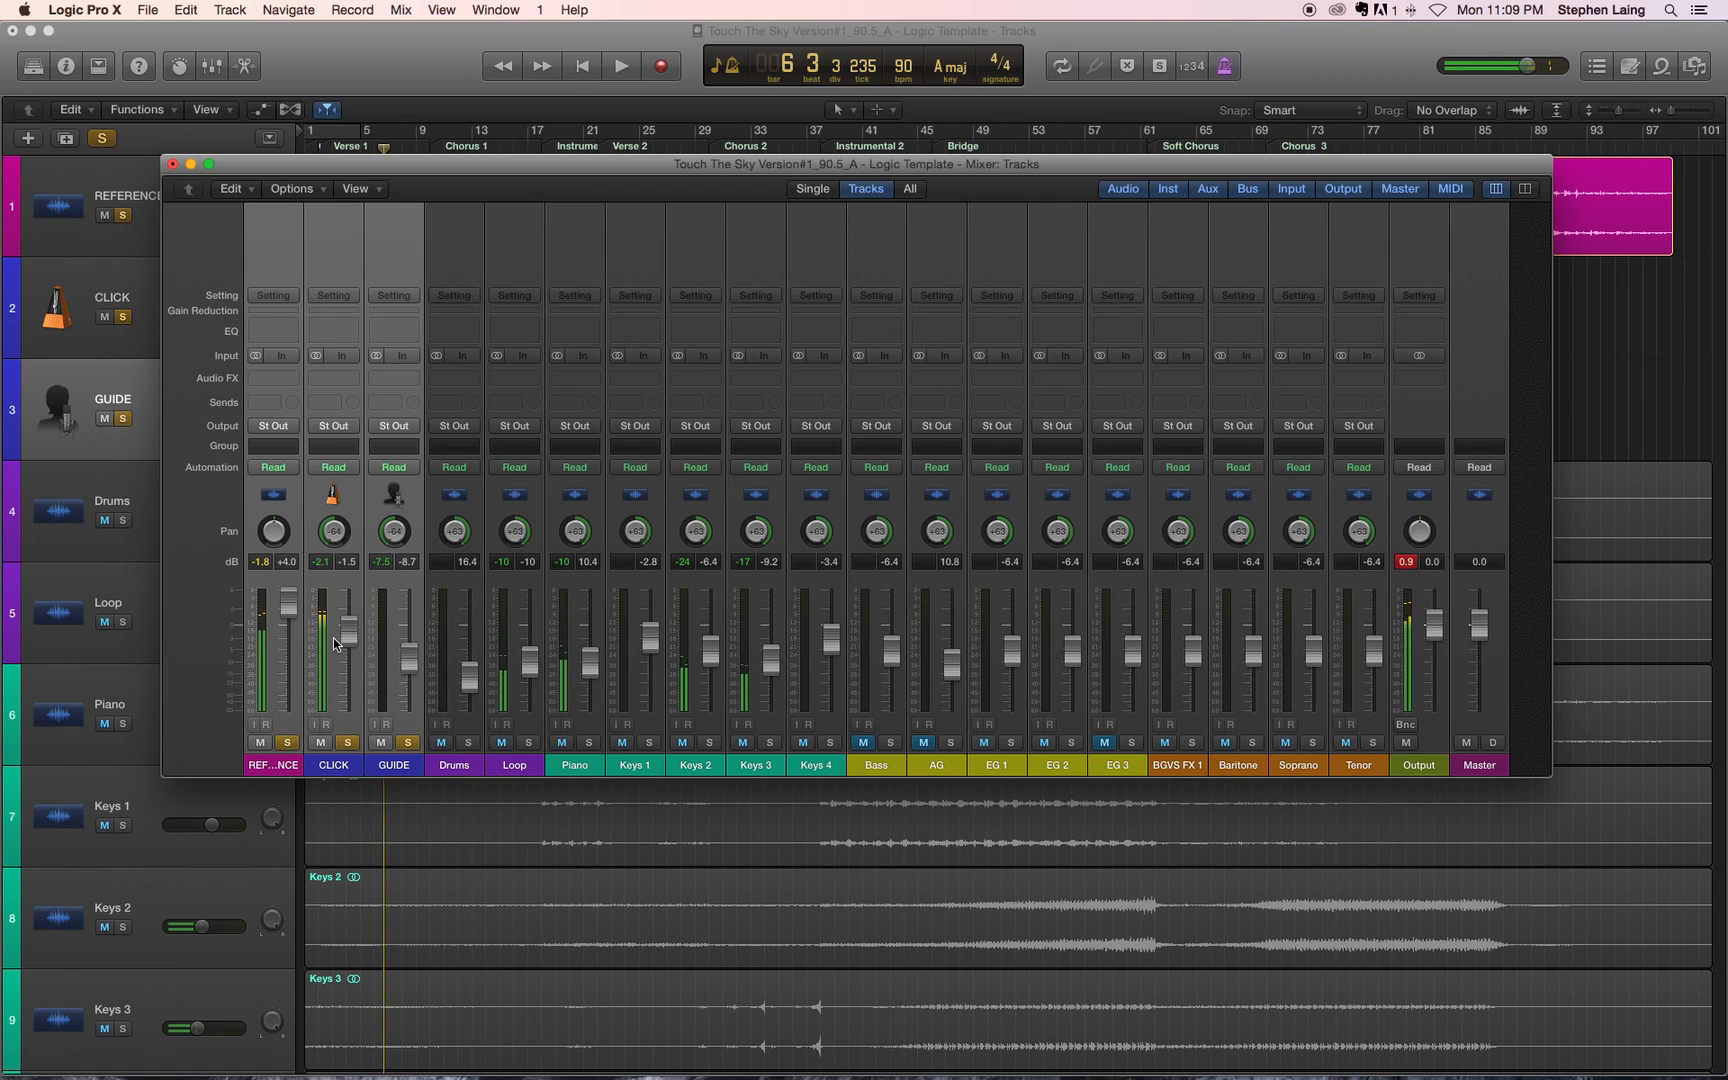
{"action": "left_click", "coordinate": [1405, 563]}
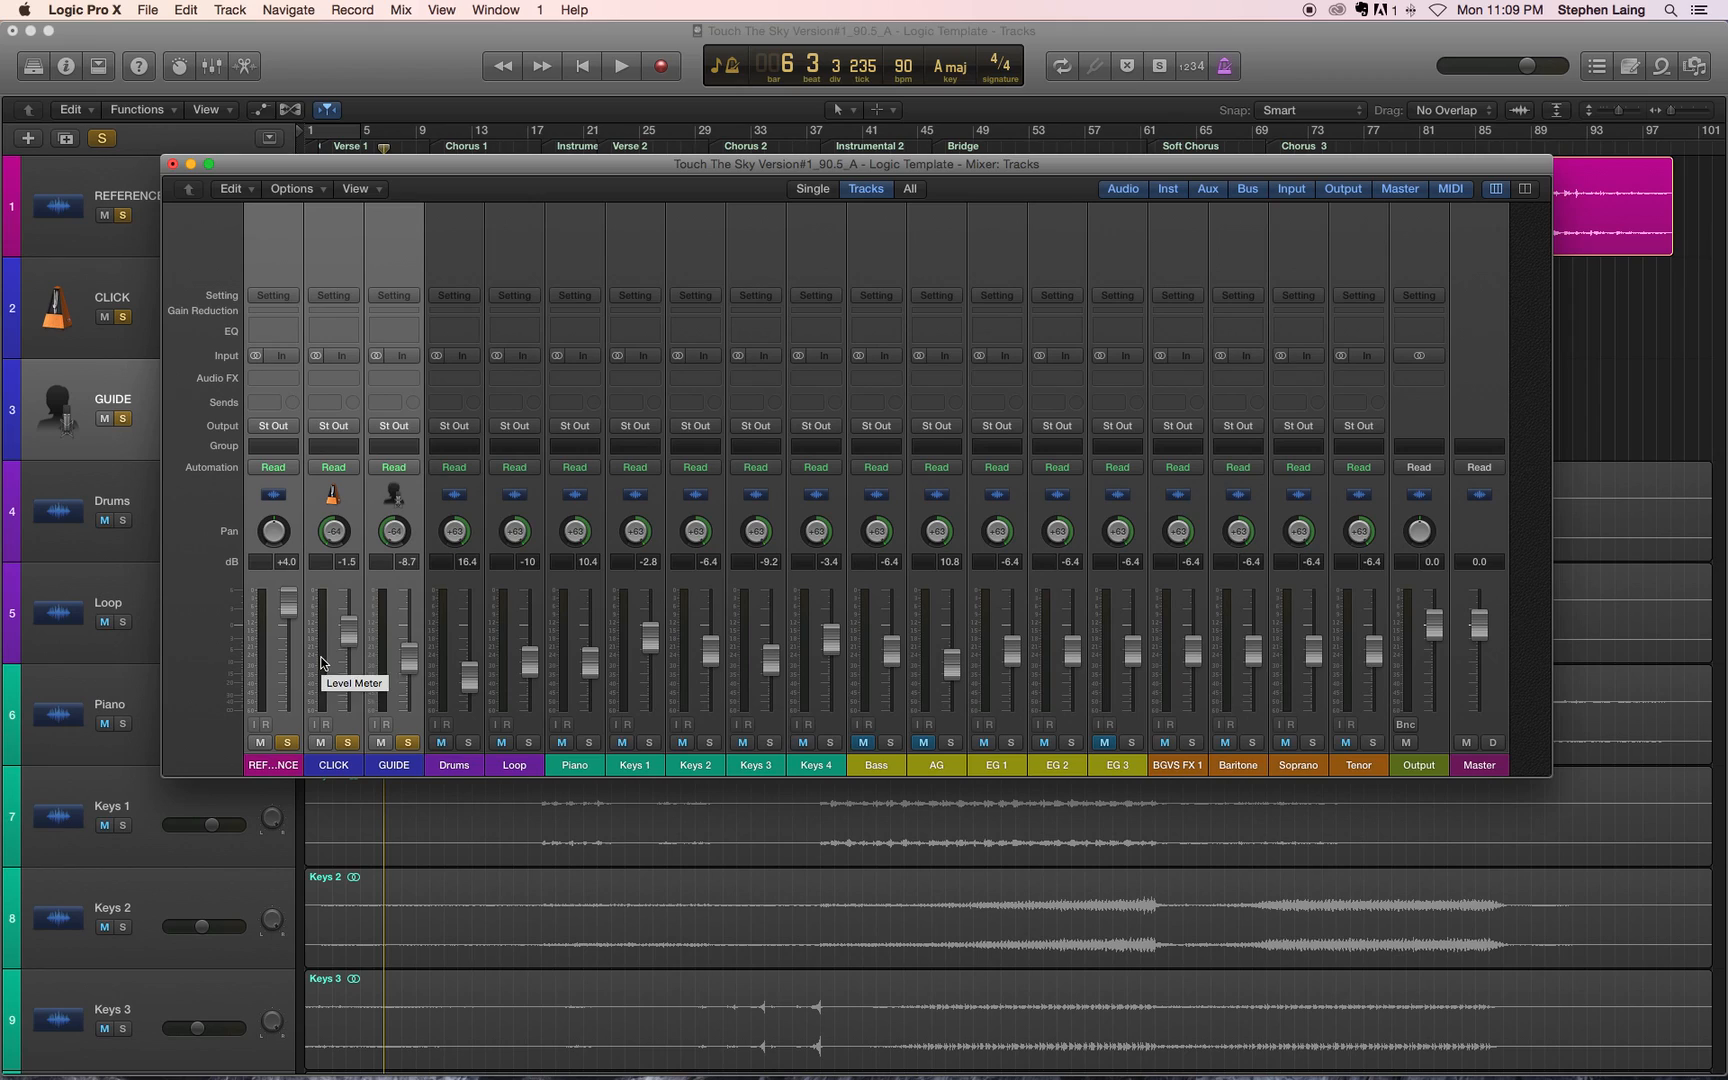
Step: Play the soloed channels from the beginning and lower only the REFERENCE fader to -2.1 dB
{"action": "key", "text": "space"}
{"action": "key", "text": "Return"}
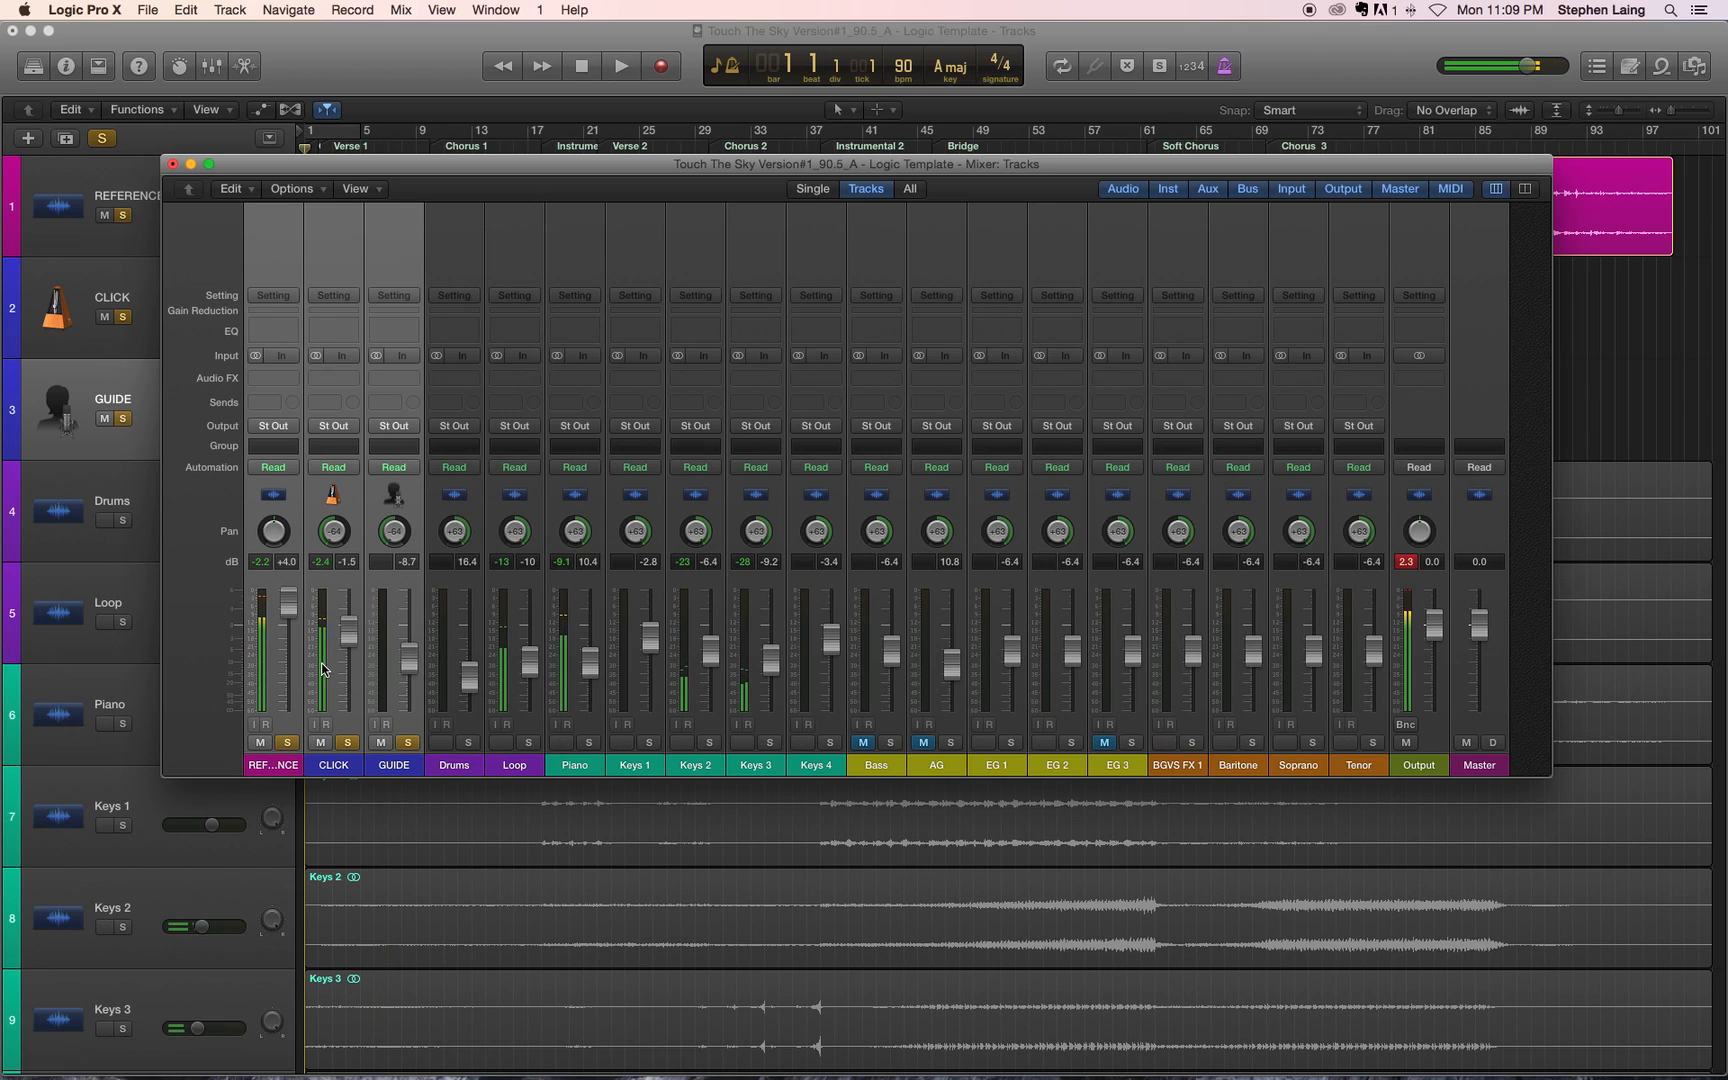
{"action": "key", "text": "space"}
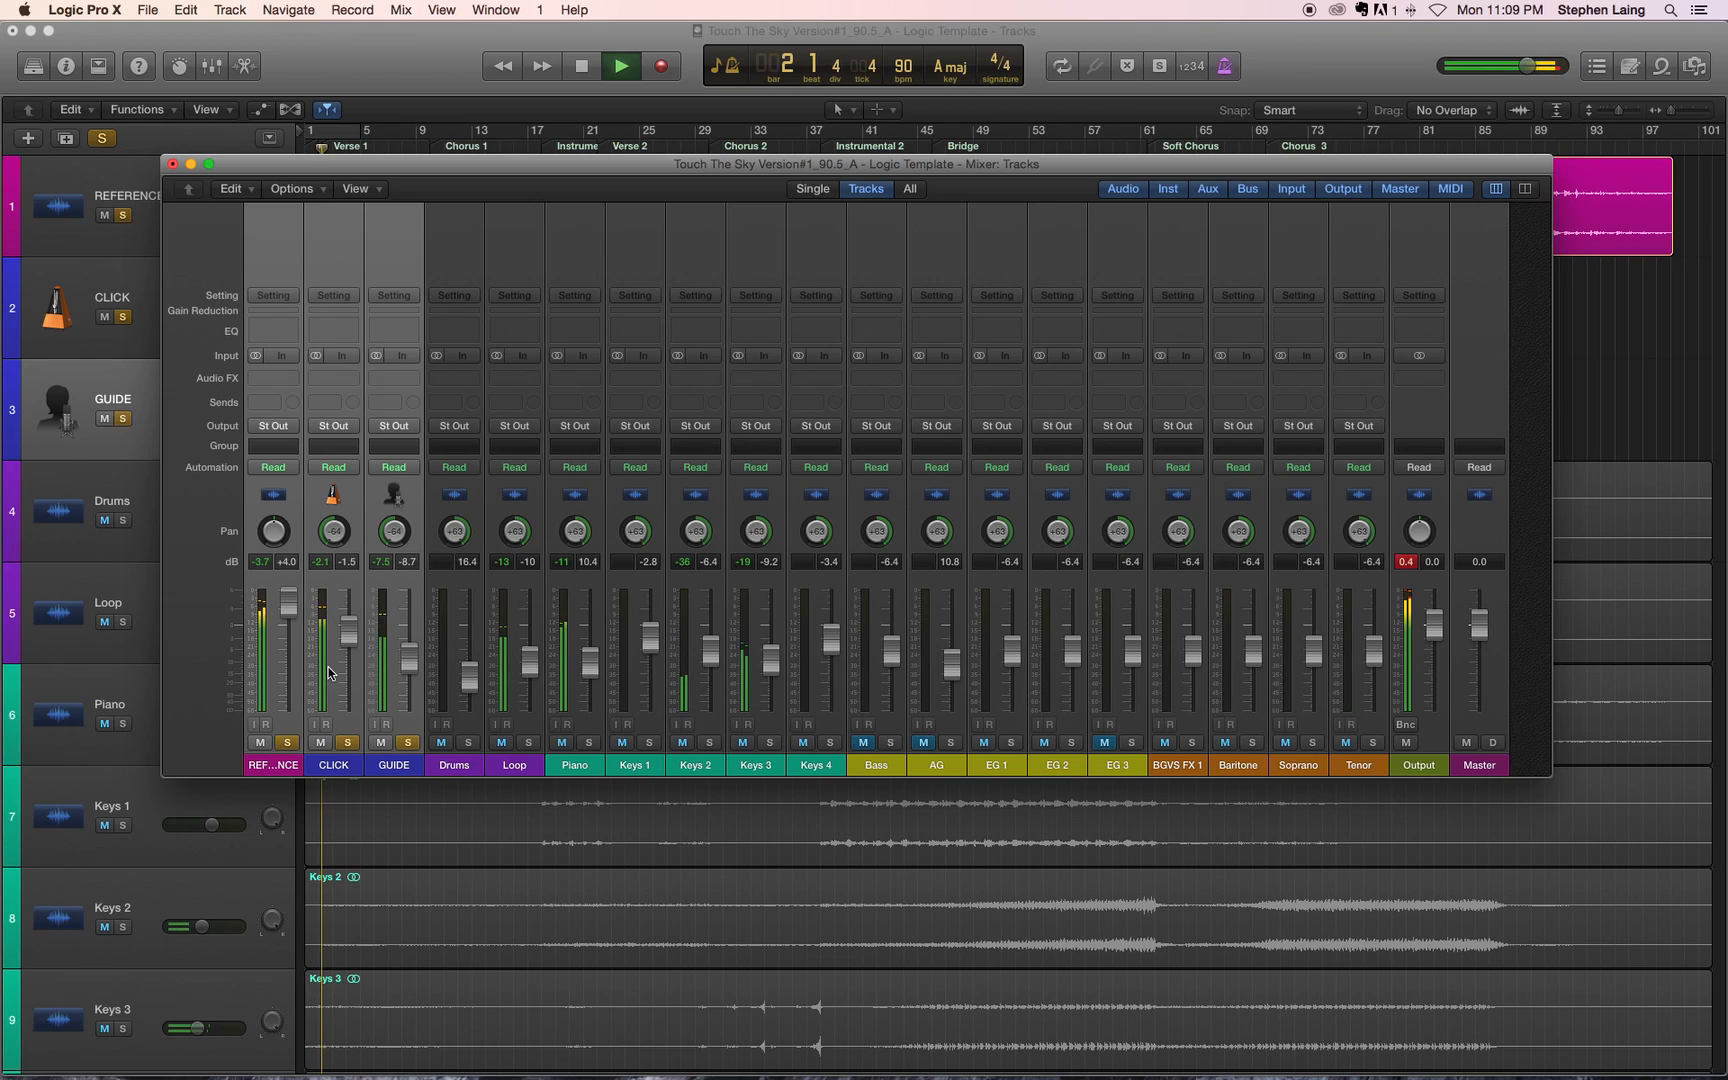
{"action": "left_click", "coordinate": [285, 617]}
{"action": "left_click_drag", "start_coordinate": [287, 617], "coordinate": [290, 668]}
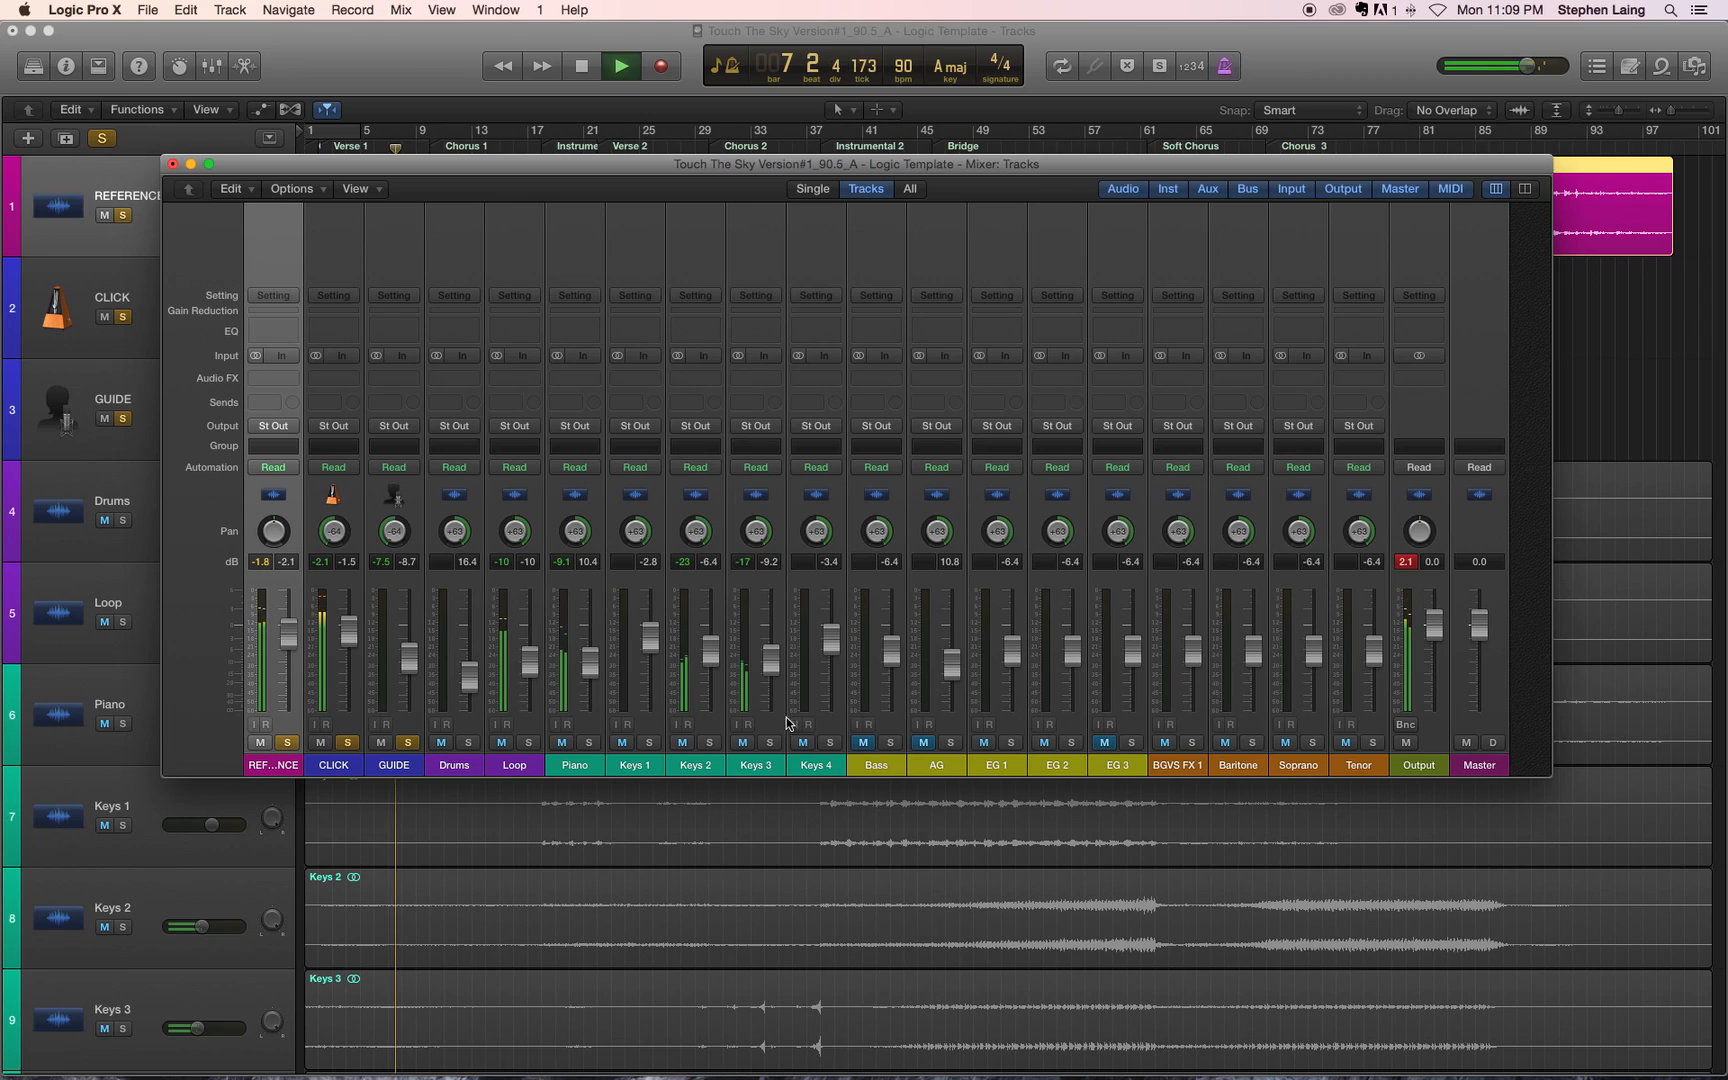
{"action": "key", "text": "space"}
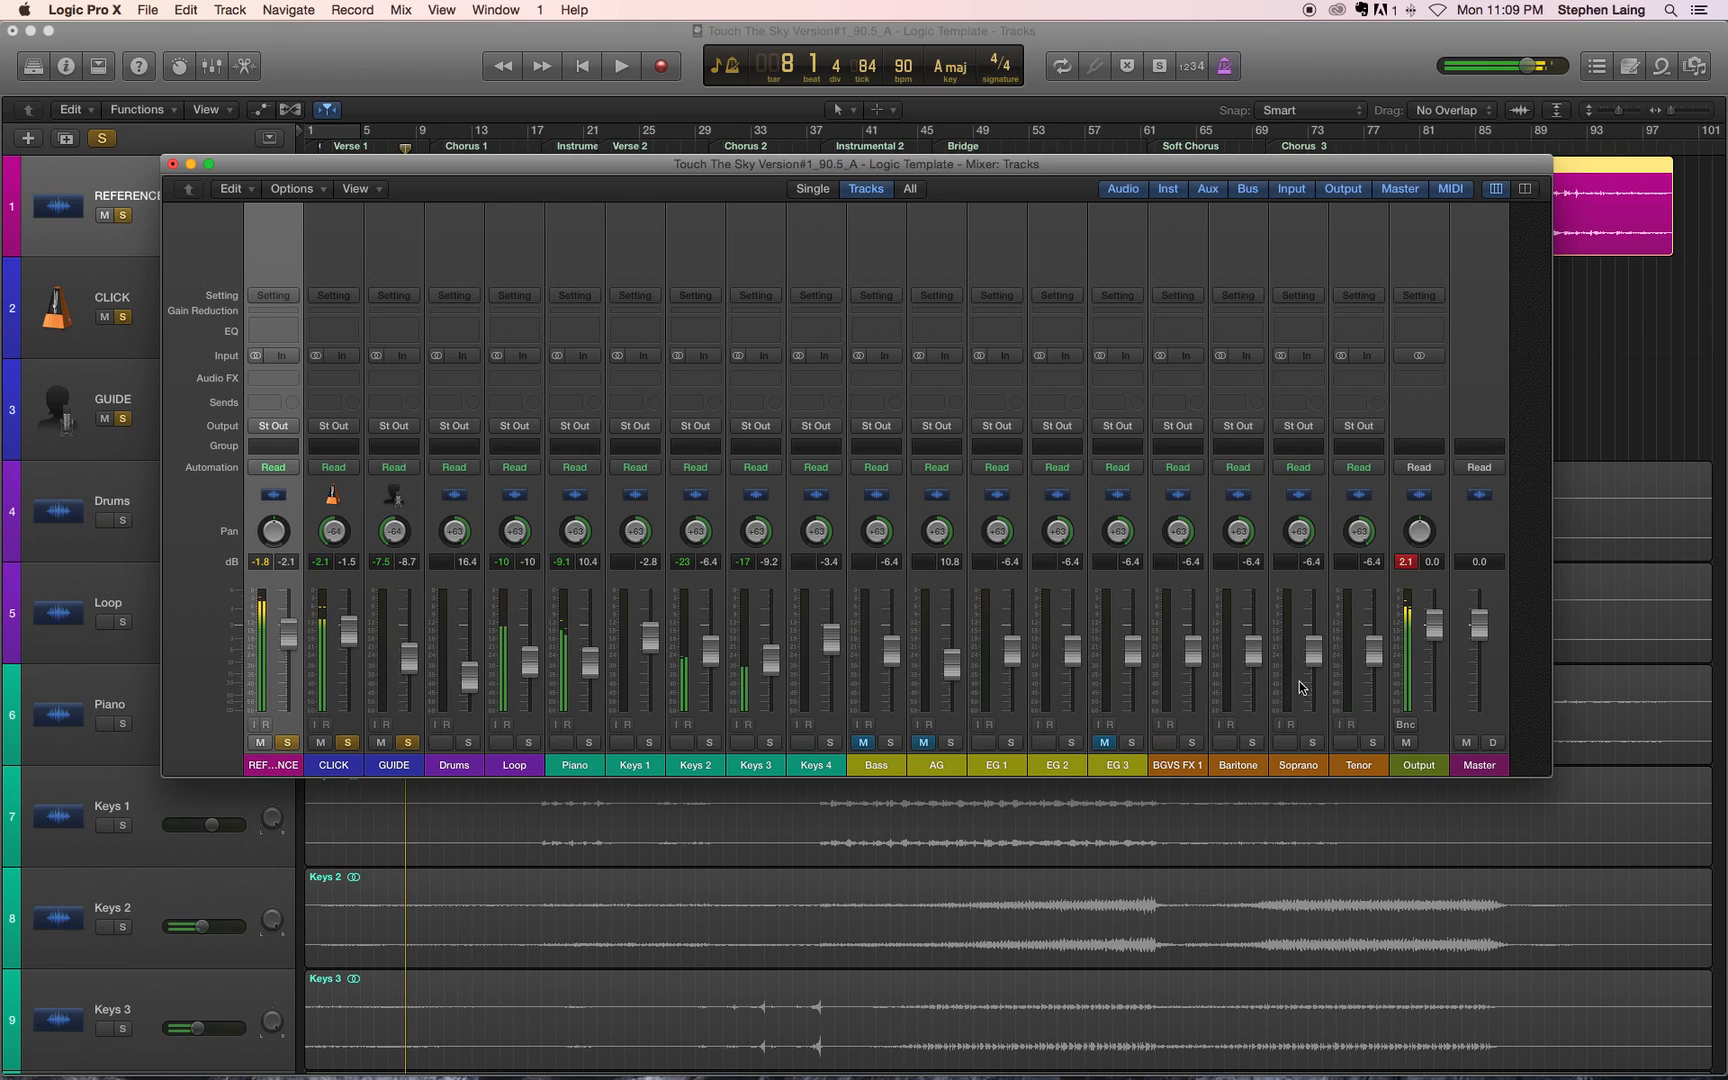
Step: Play the soloed channels, raise the Output fader to +2.4 dB, and reset its peak level before stopping playback
{"action": "key", "text": "space"}
{"action": "left_click_drag", "start_coordinate": [1436, 626], "coordinate": [1435, 614]}
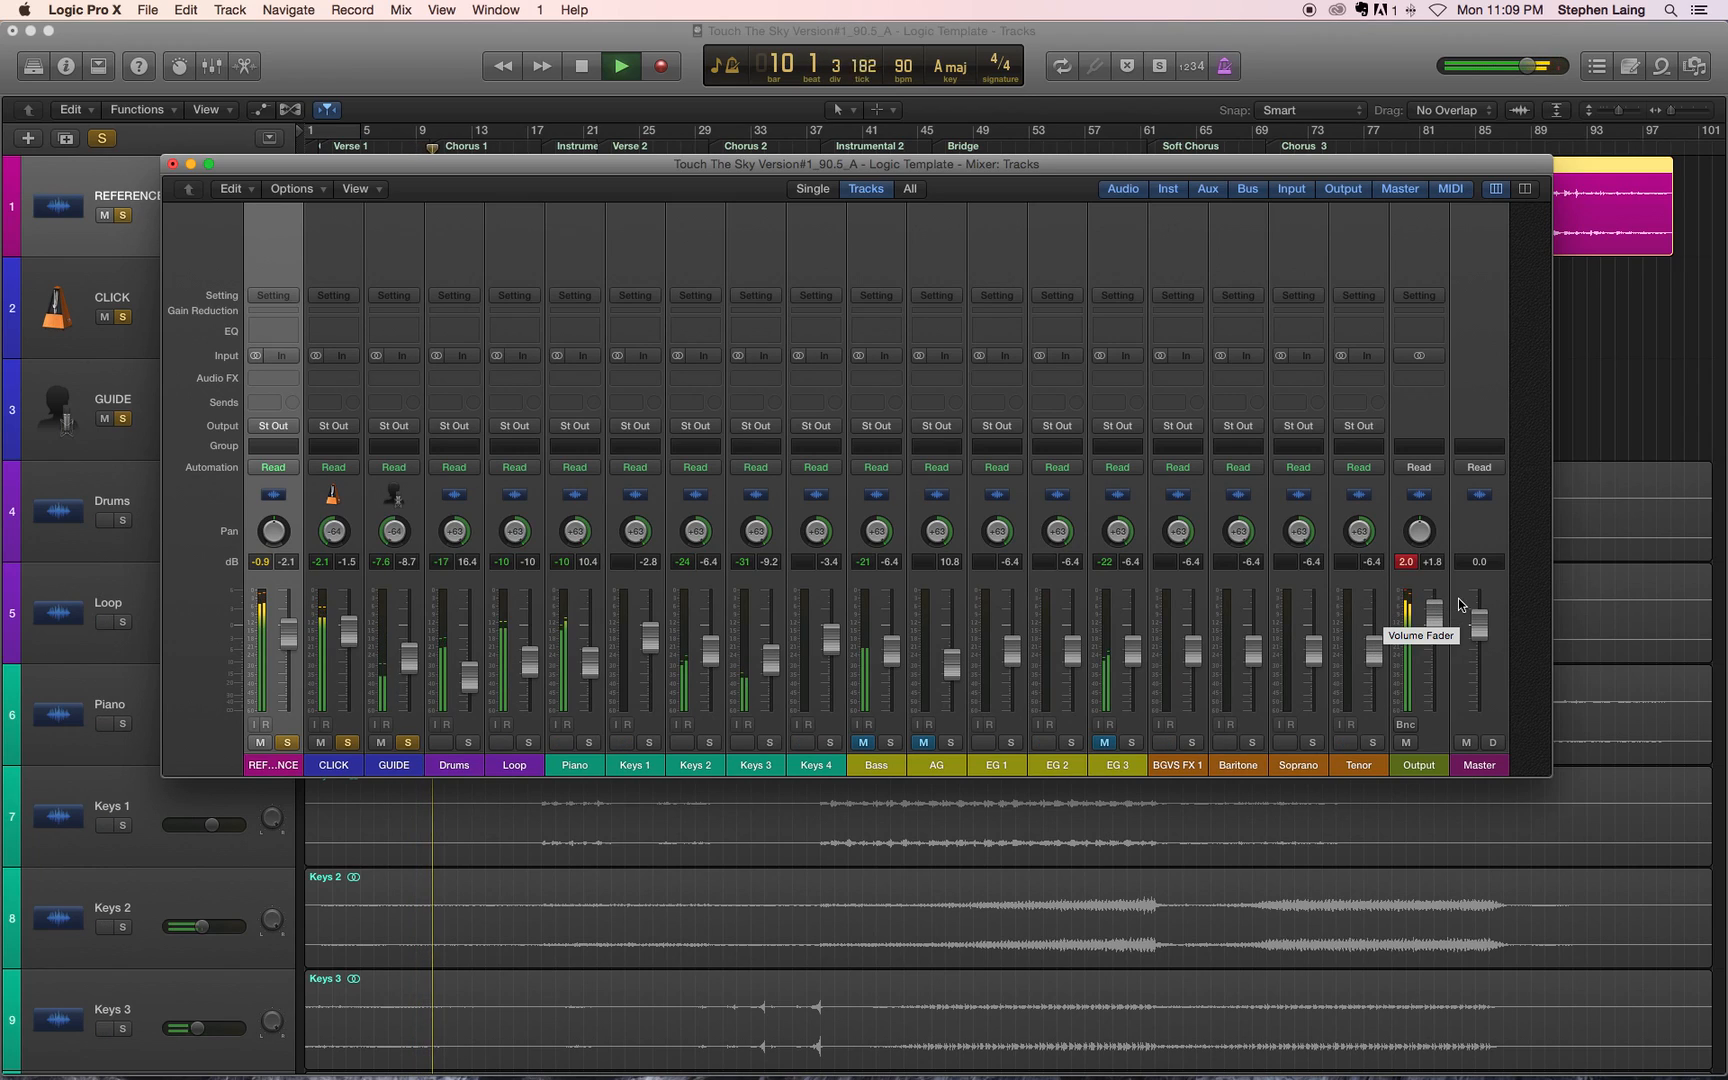
{"action": "left_click_drag", "start_coordinate": [1435, 615], "coordinate": [1435, 611]}
{"action": "left_click", "coordinate": [1407, 566]}
{"action": "key", "text": "space"}
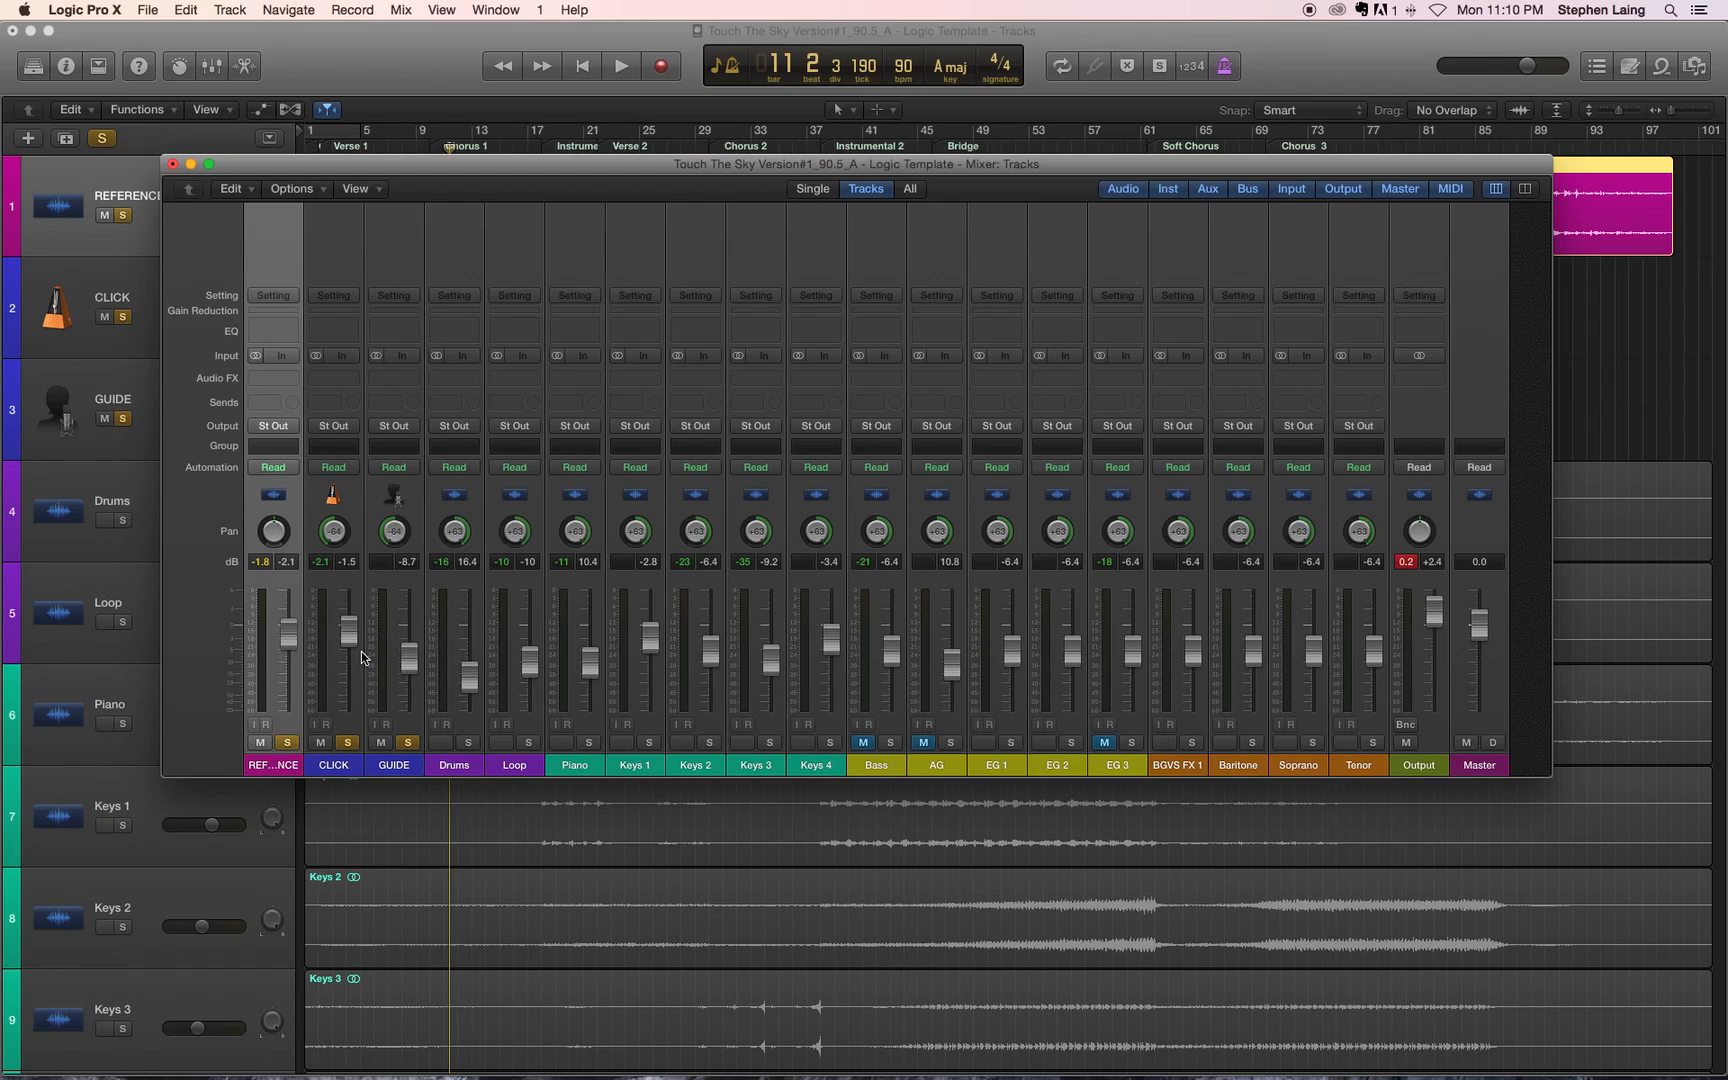
Step: Open the bounce settings for the Output channel and make MP3 the only destination format
{"action": "left_click", "coordinate": [1405, 724]}
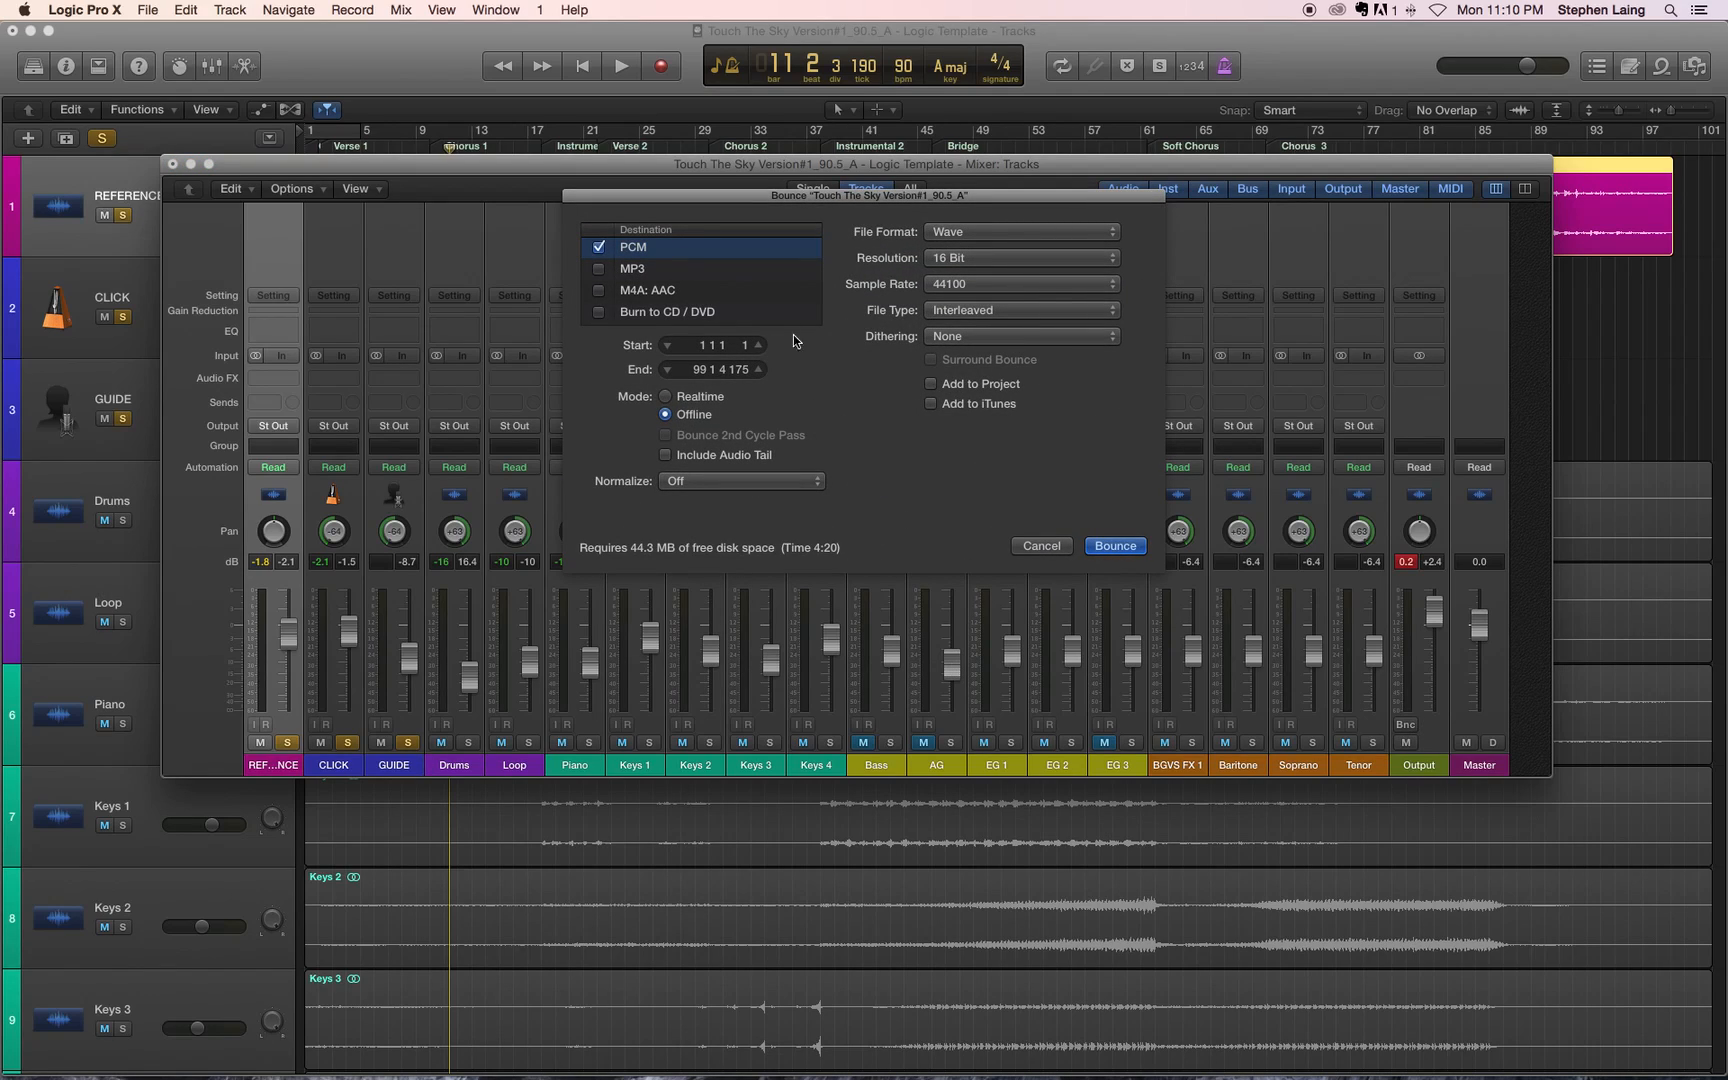
{"action": "left_click", "coordinate": [599, 247]}
{"action": "left_click", "coordinate": [599, 269]}
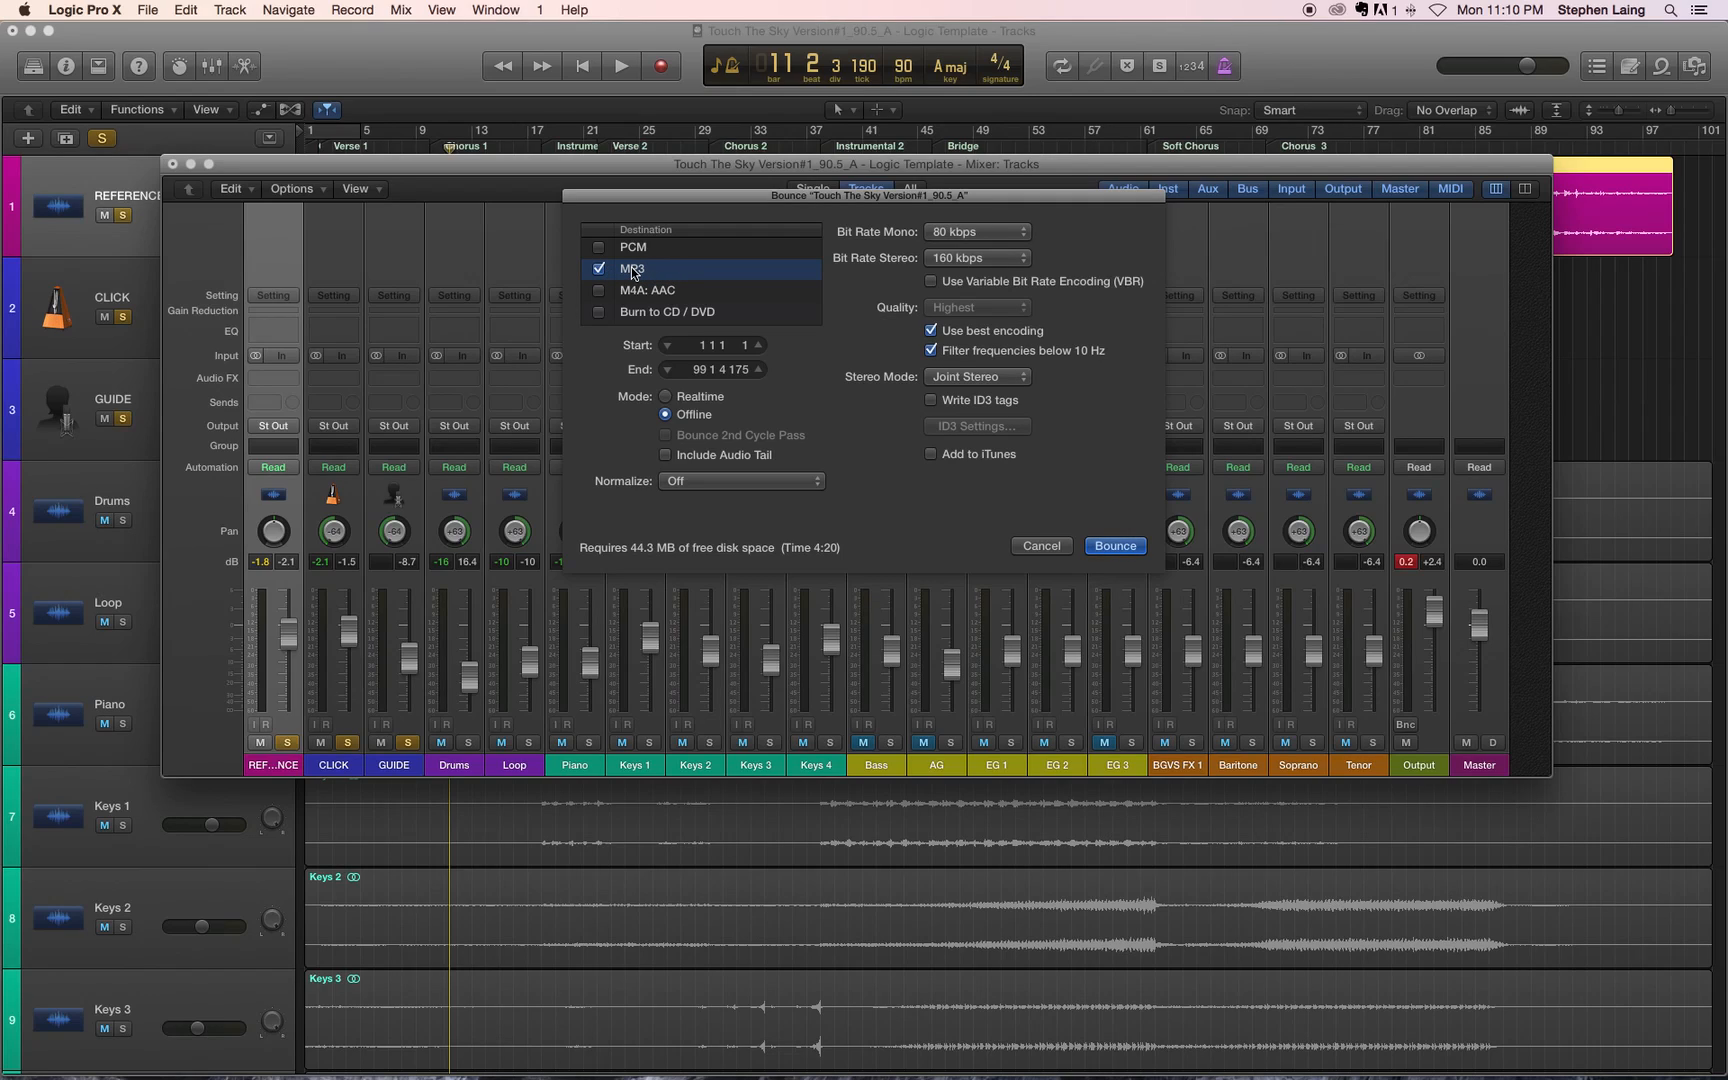
{"action": "left_click", "coordinate": [600, 269]}
{"action": "left_click", "coordinate": [600, 247]}
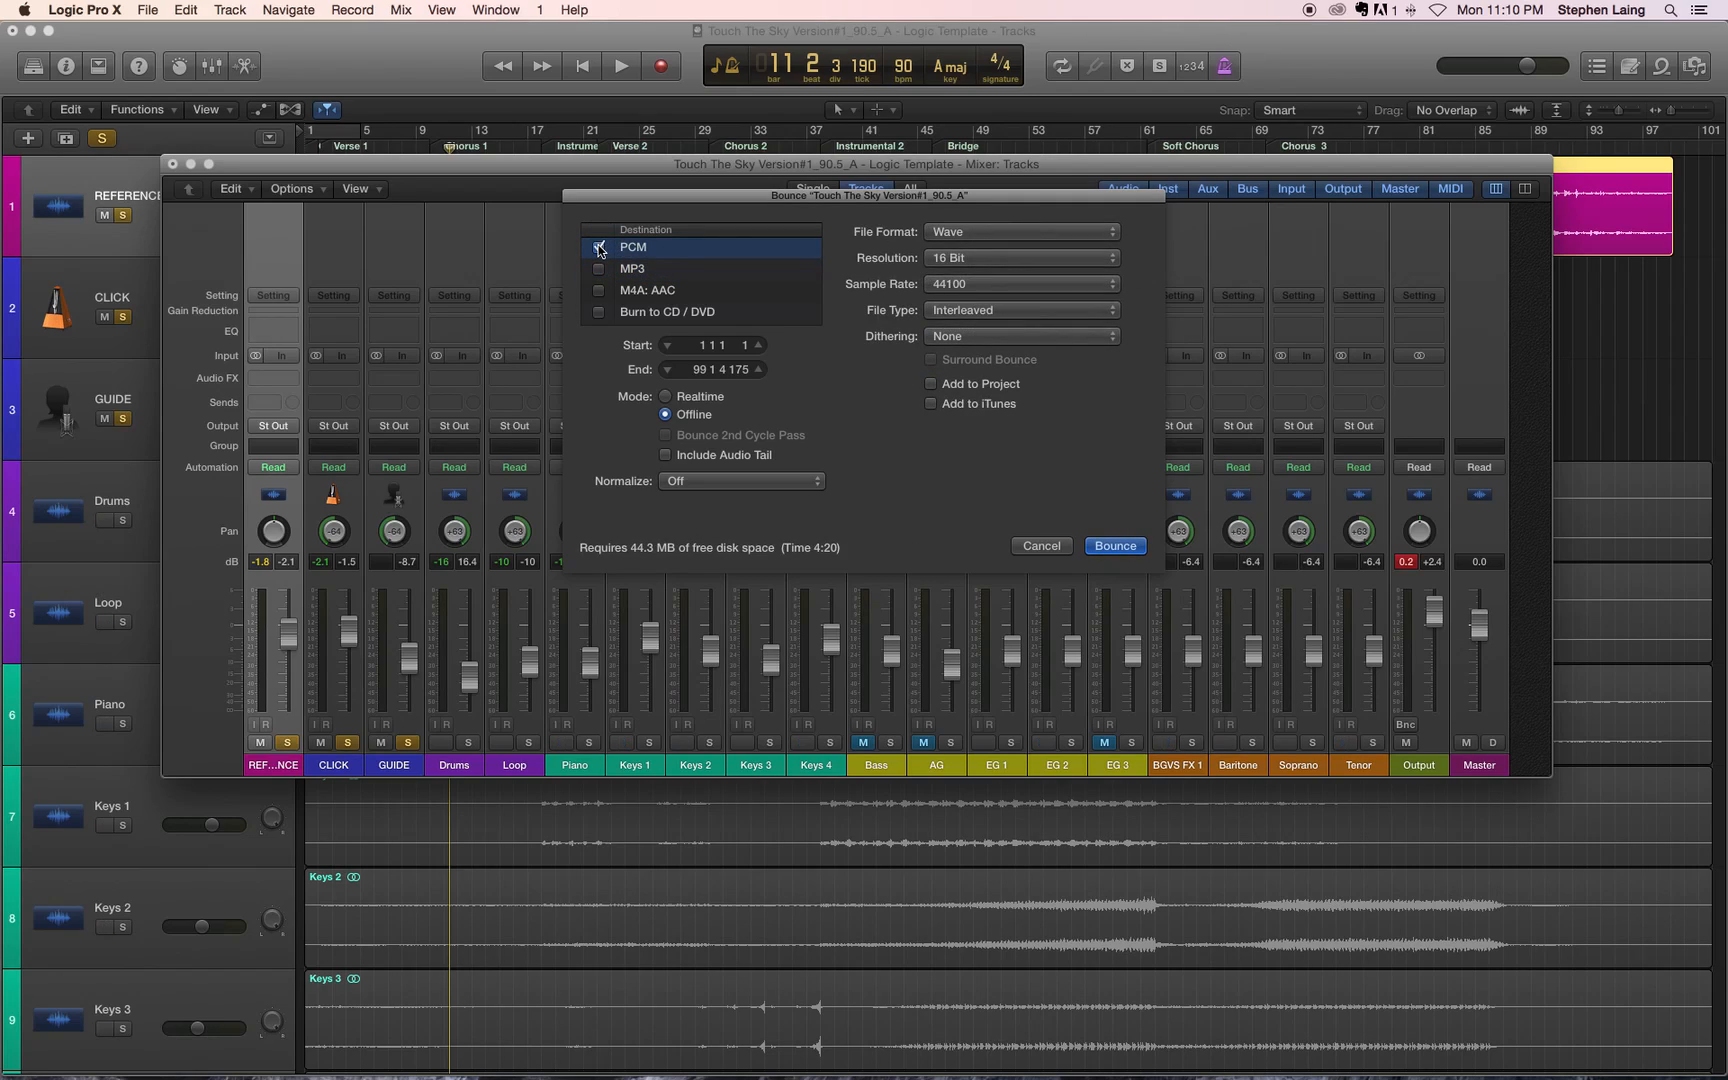
{"action": "left_click", "coordinate": [599, 247]}
{"action": "left_click", "coordinate": [599, 269]}
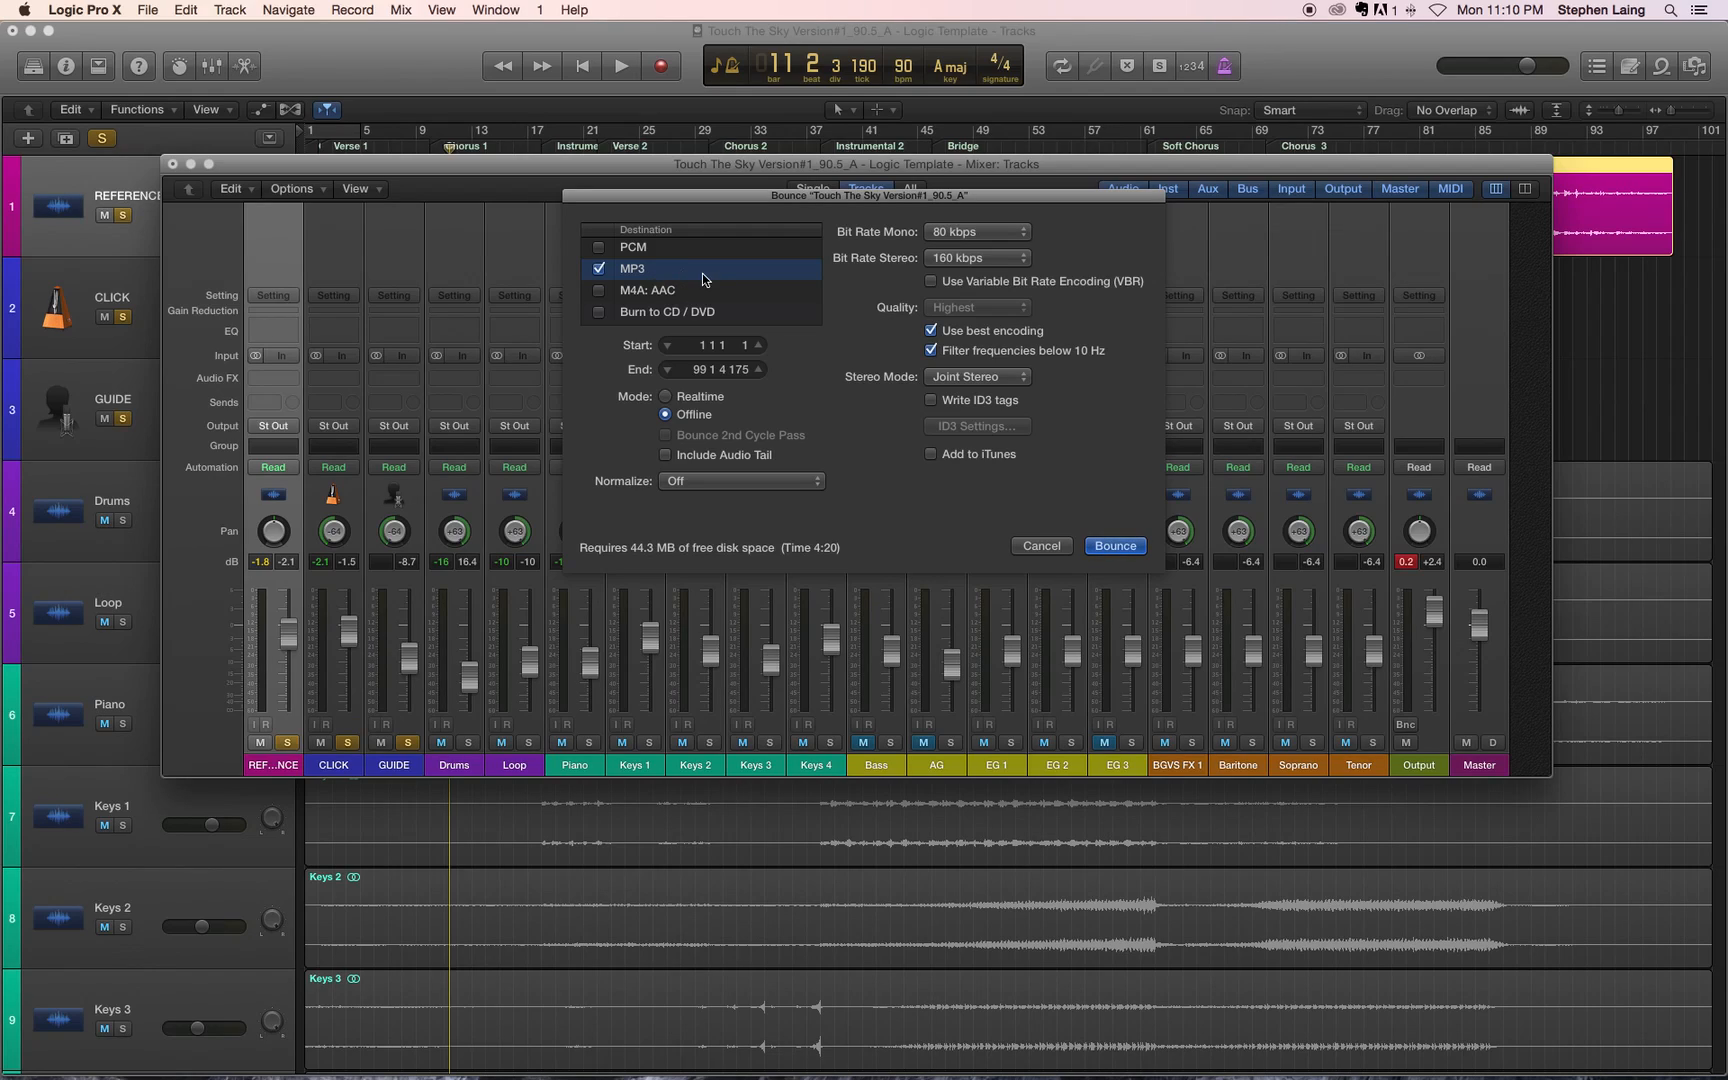
{"action": "left_click", "coordinate": [600, 291]}
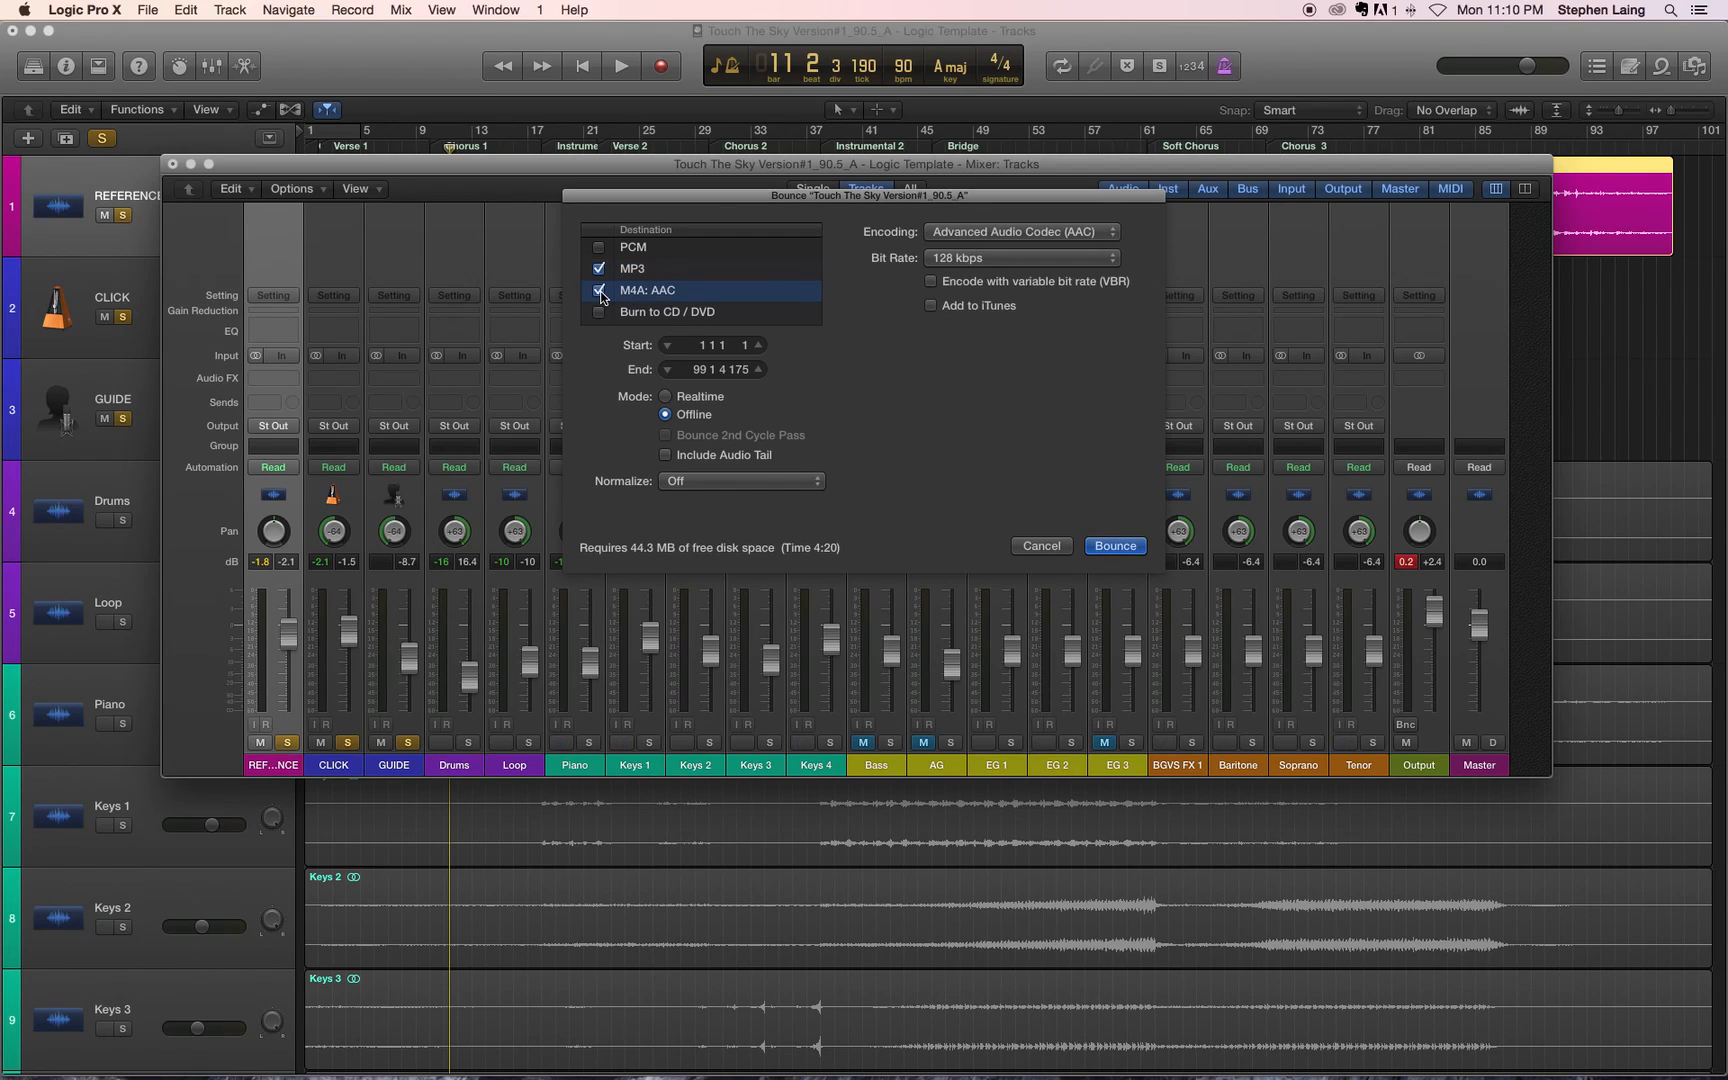
{"action": "left_click", "coordinate": [600, 291]}
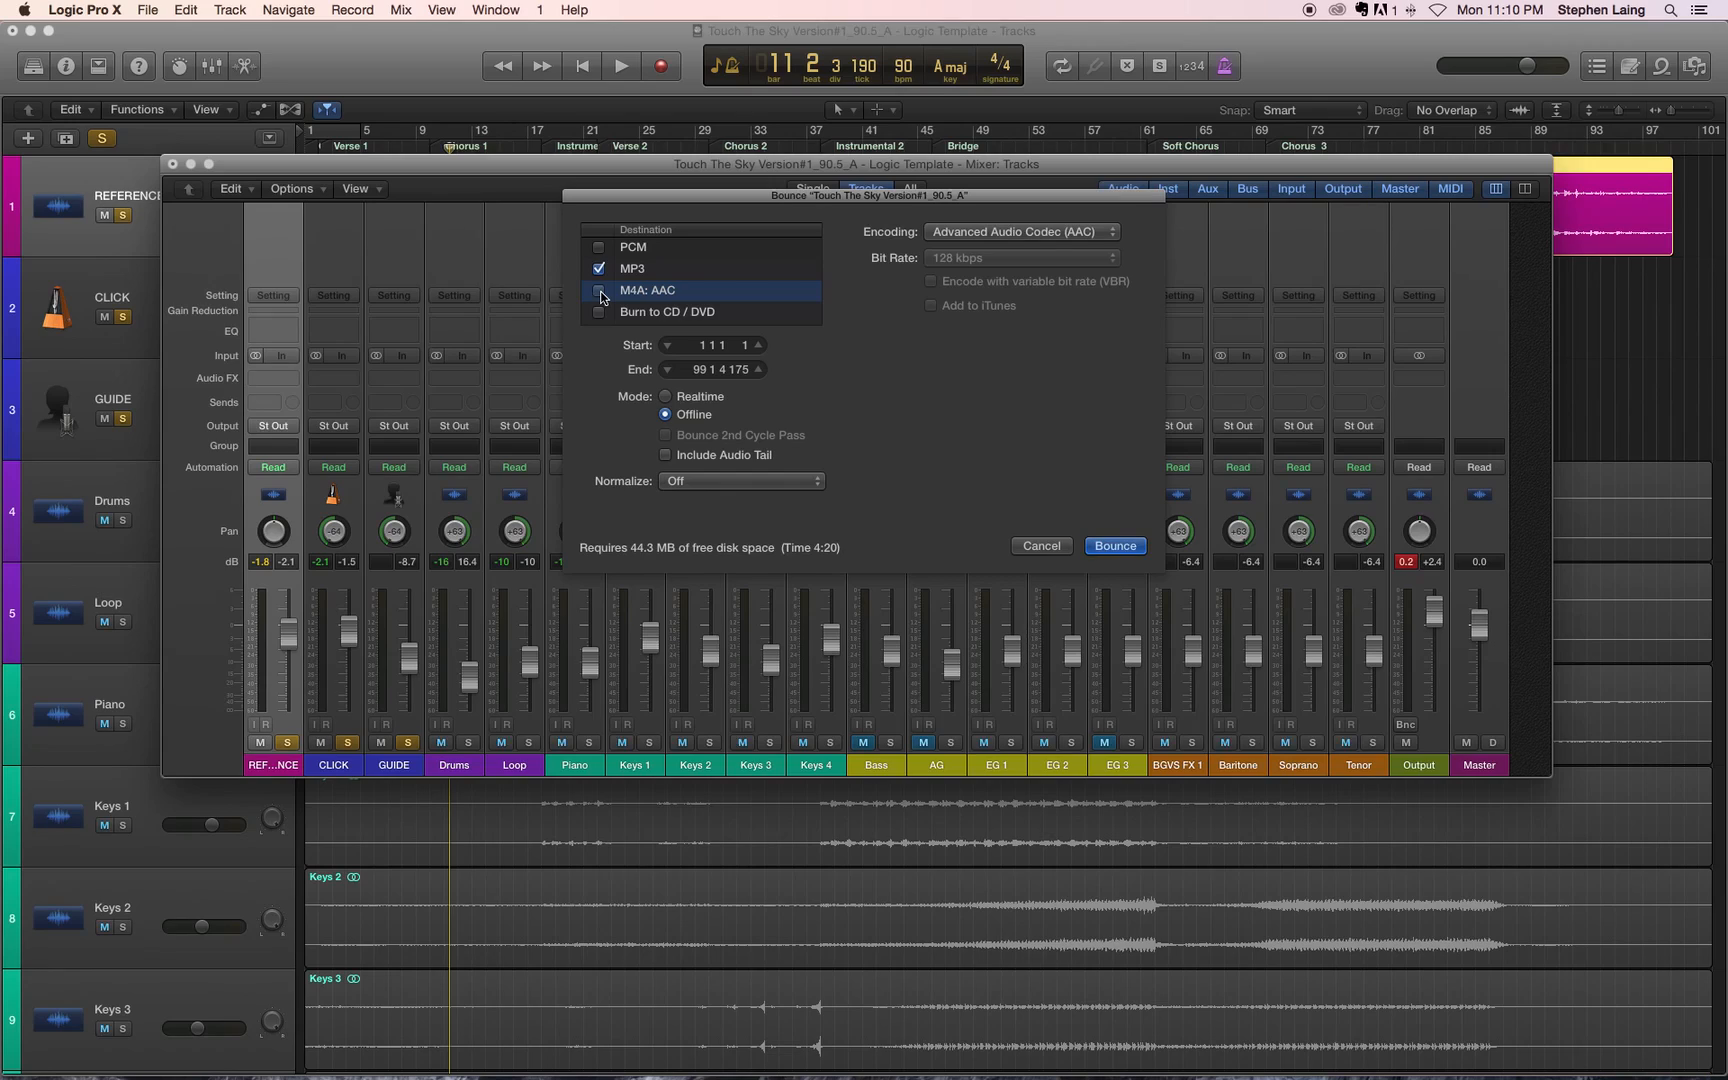
{"action": "left_click", "coordinate": [667, 291]}
{"action": "left_click", "coordinate": [634, 273]}
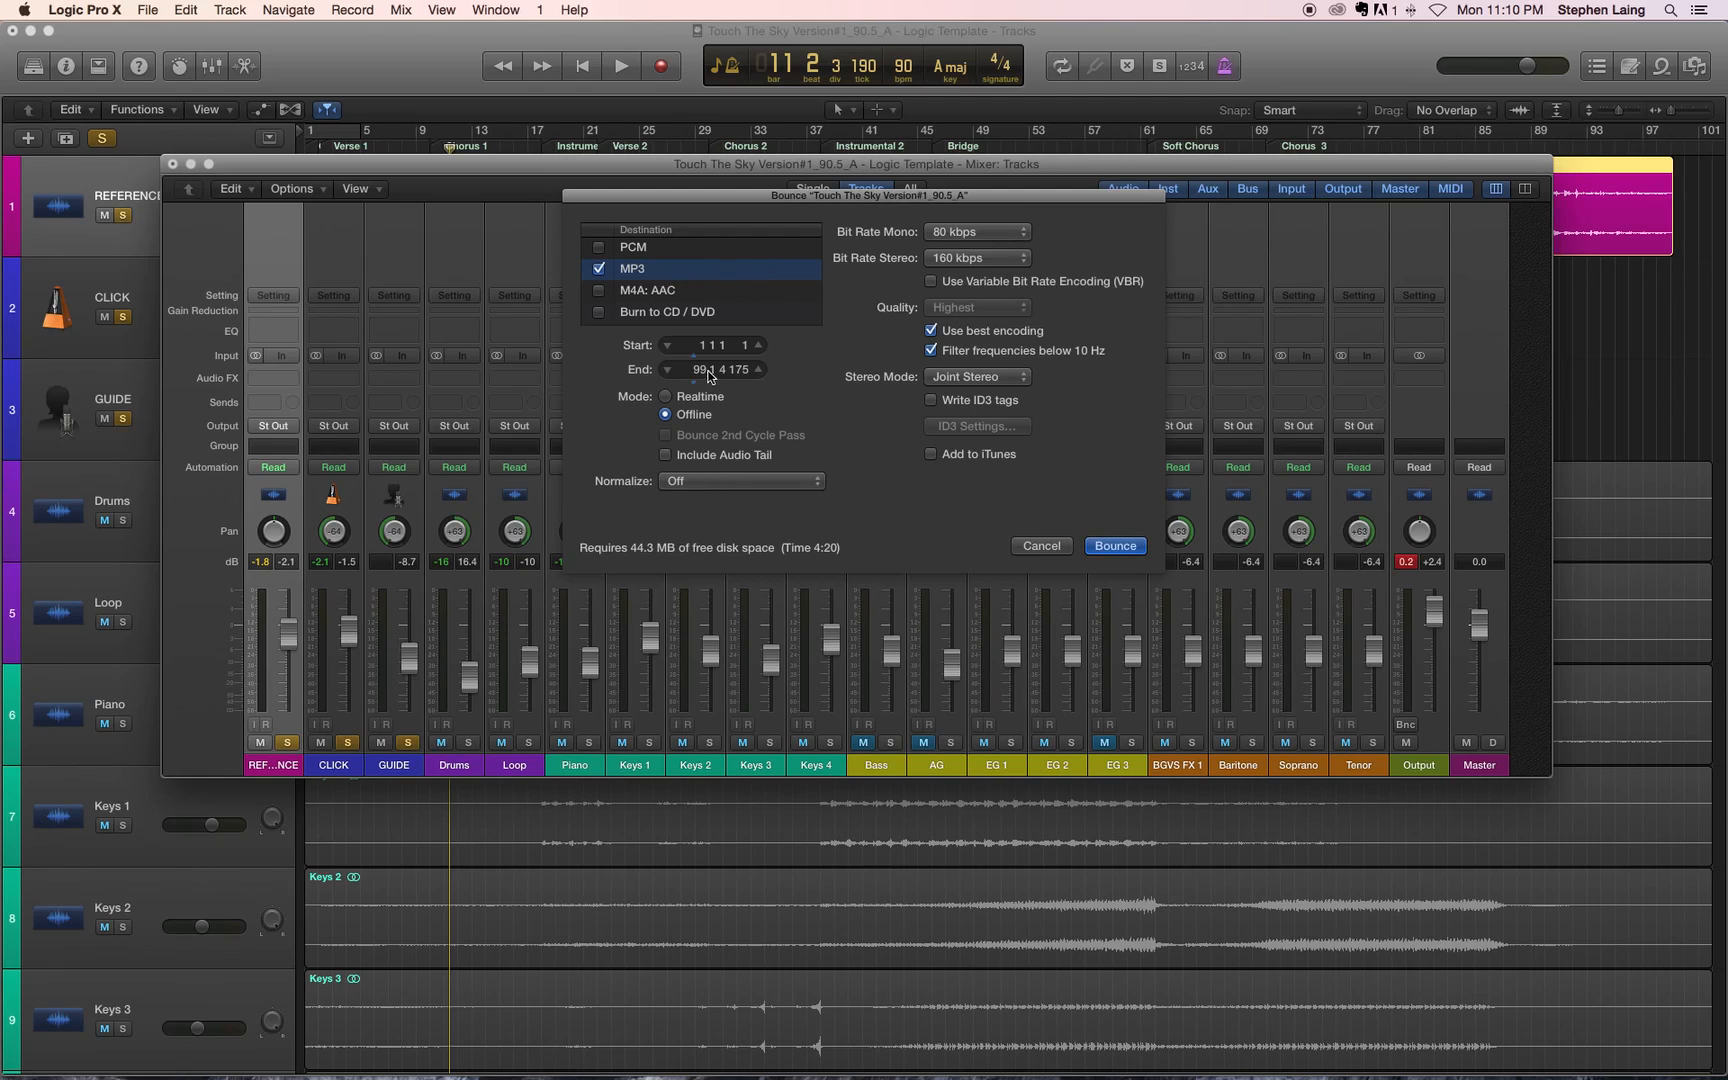
Step: Turn Normalize on and set the bounce end position to bar 101
{"action": "left_click", "coordinate": [755, 481]}
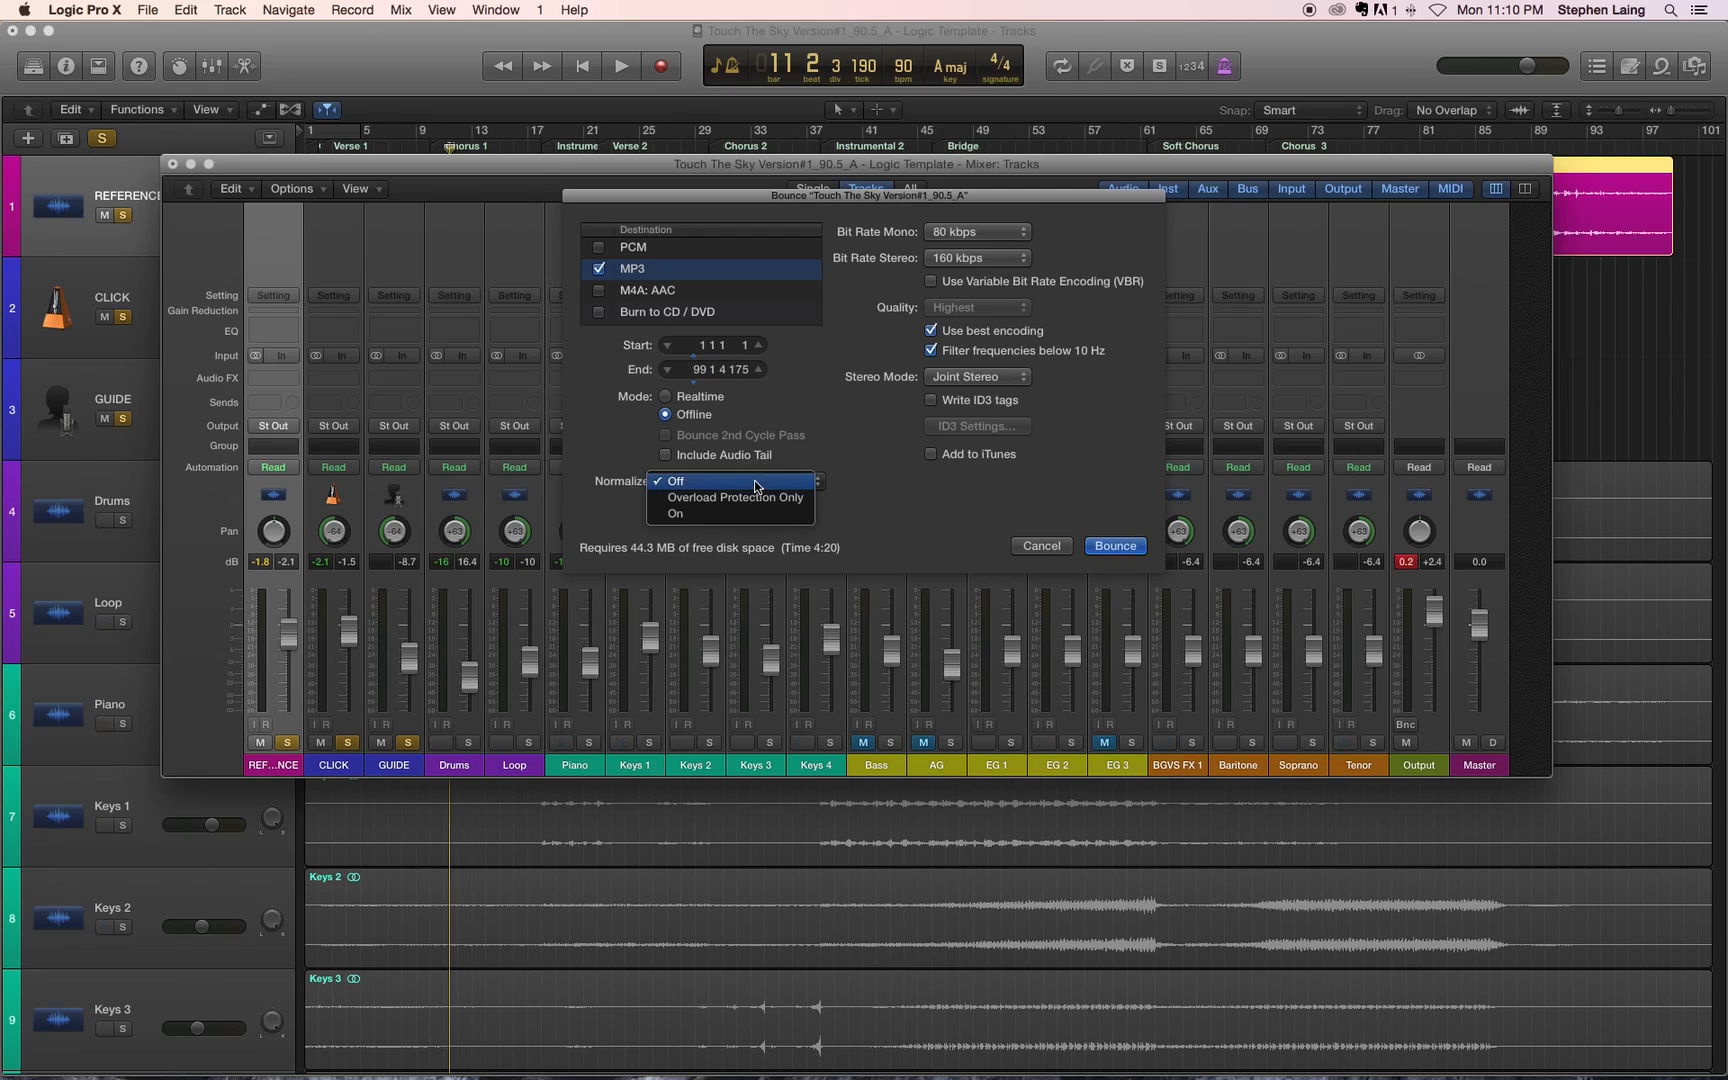
{"action": "left_click", "coordinate": [707, 514]}
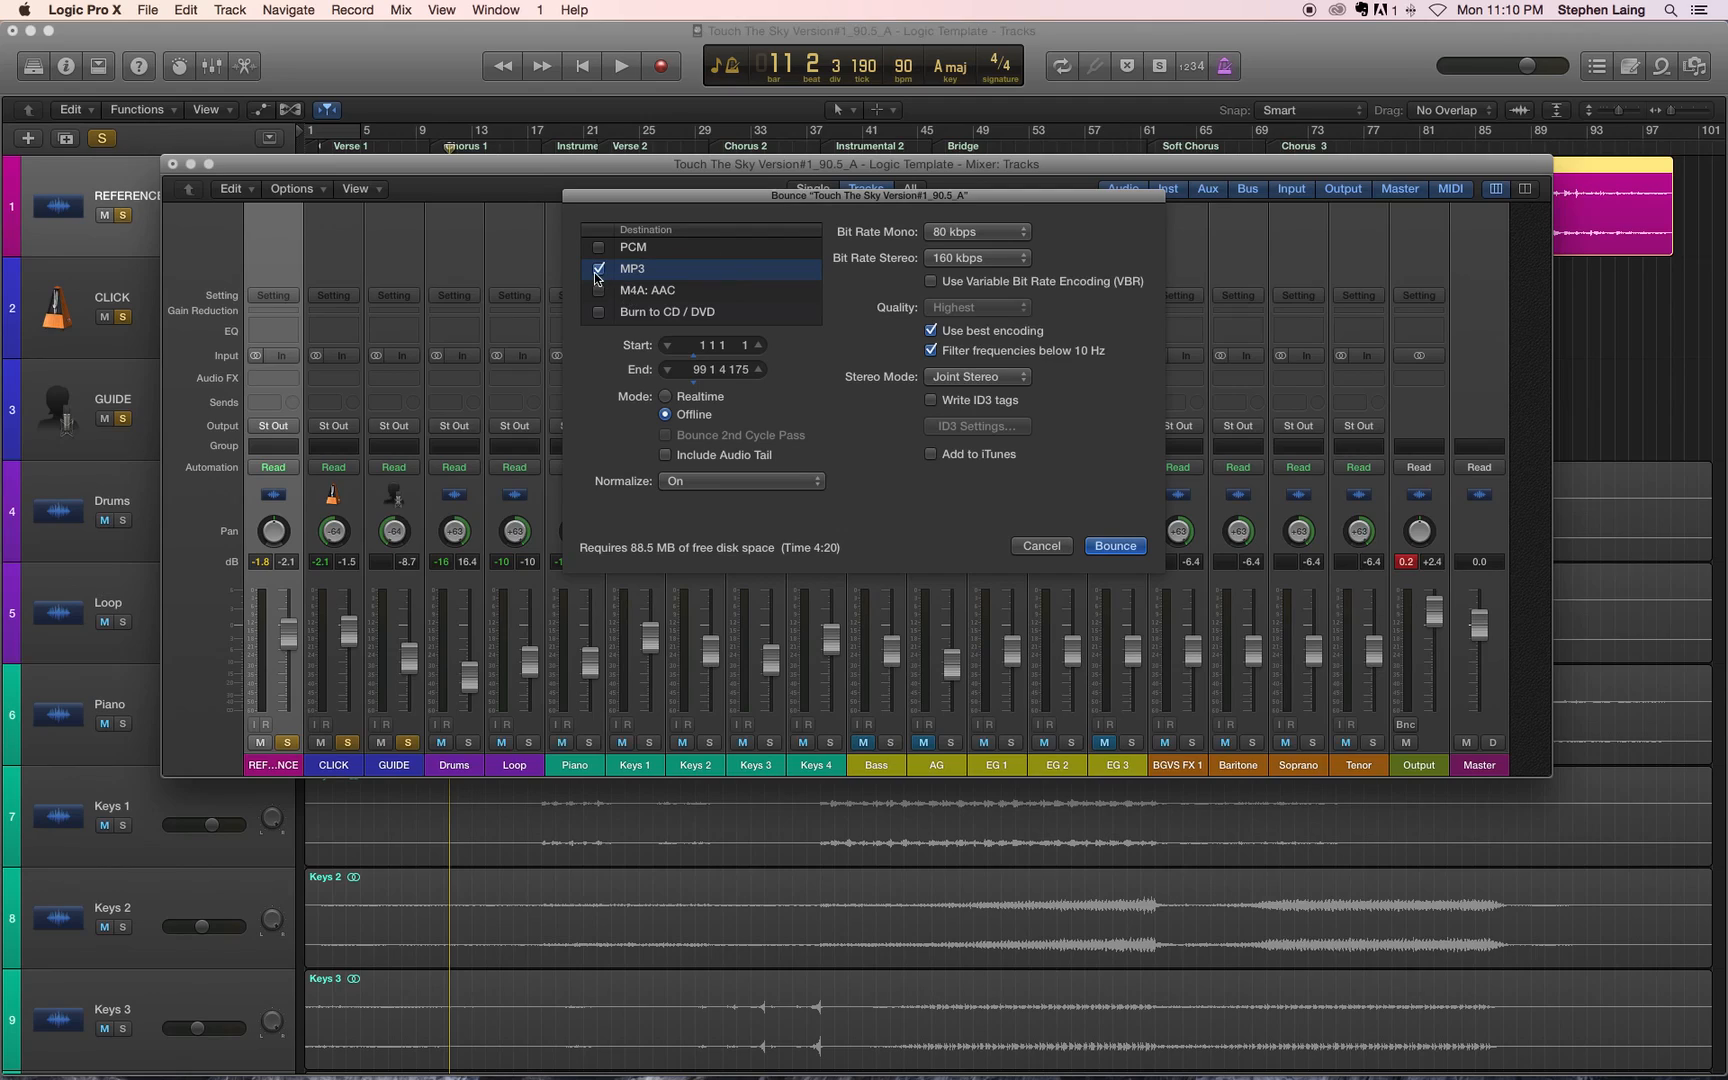
{"action": "left_click", "coordinate": [695, 370]}
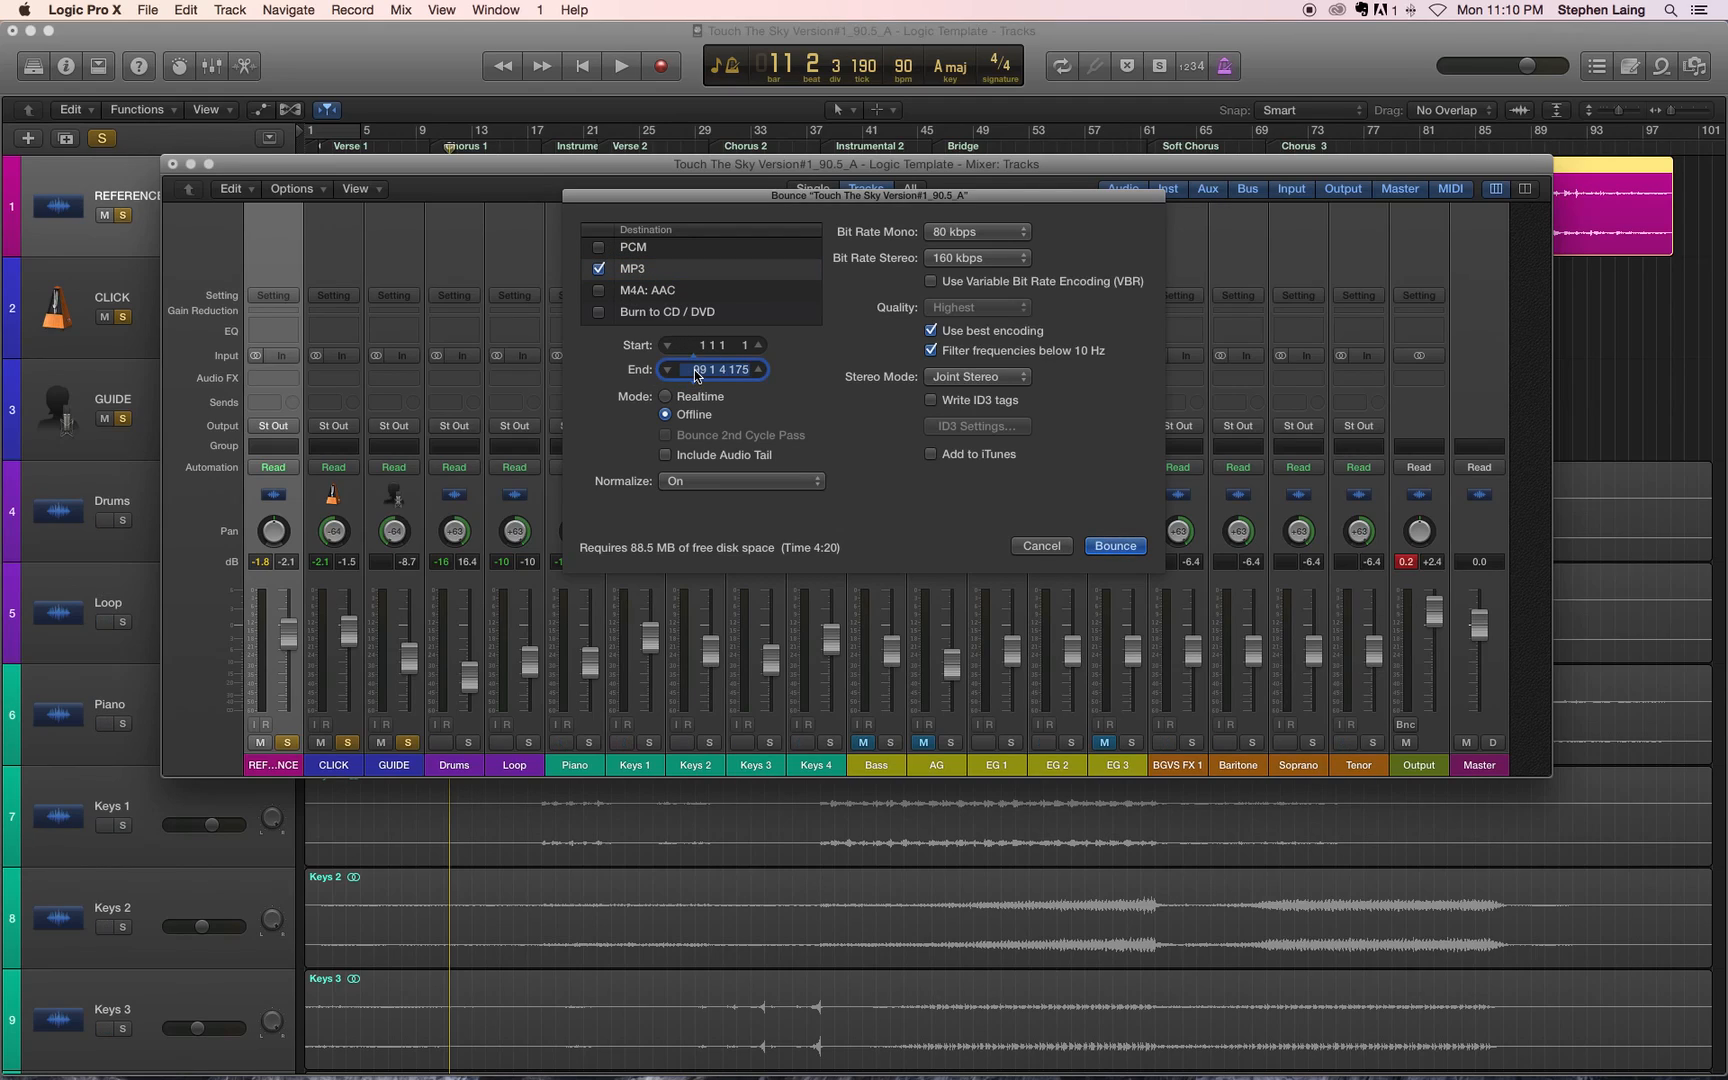
{"action": "type", "text": "101"}
{"action": "key", "text": "Return"}
Step: Keep Joint Stereo and bounce the MP3 as Touch The Sky Version#1_90.5_A_Click into the template folder's 04_Finalized folder
{"action": "left_click", "coordinate": [965, 377]}
{"action": "left_click", "coordinate": [968, 378]}
{"action": "left_click", "coordinate": [1115, 545]}
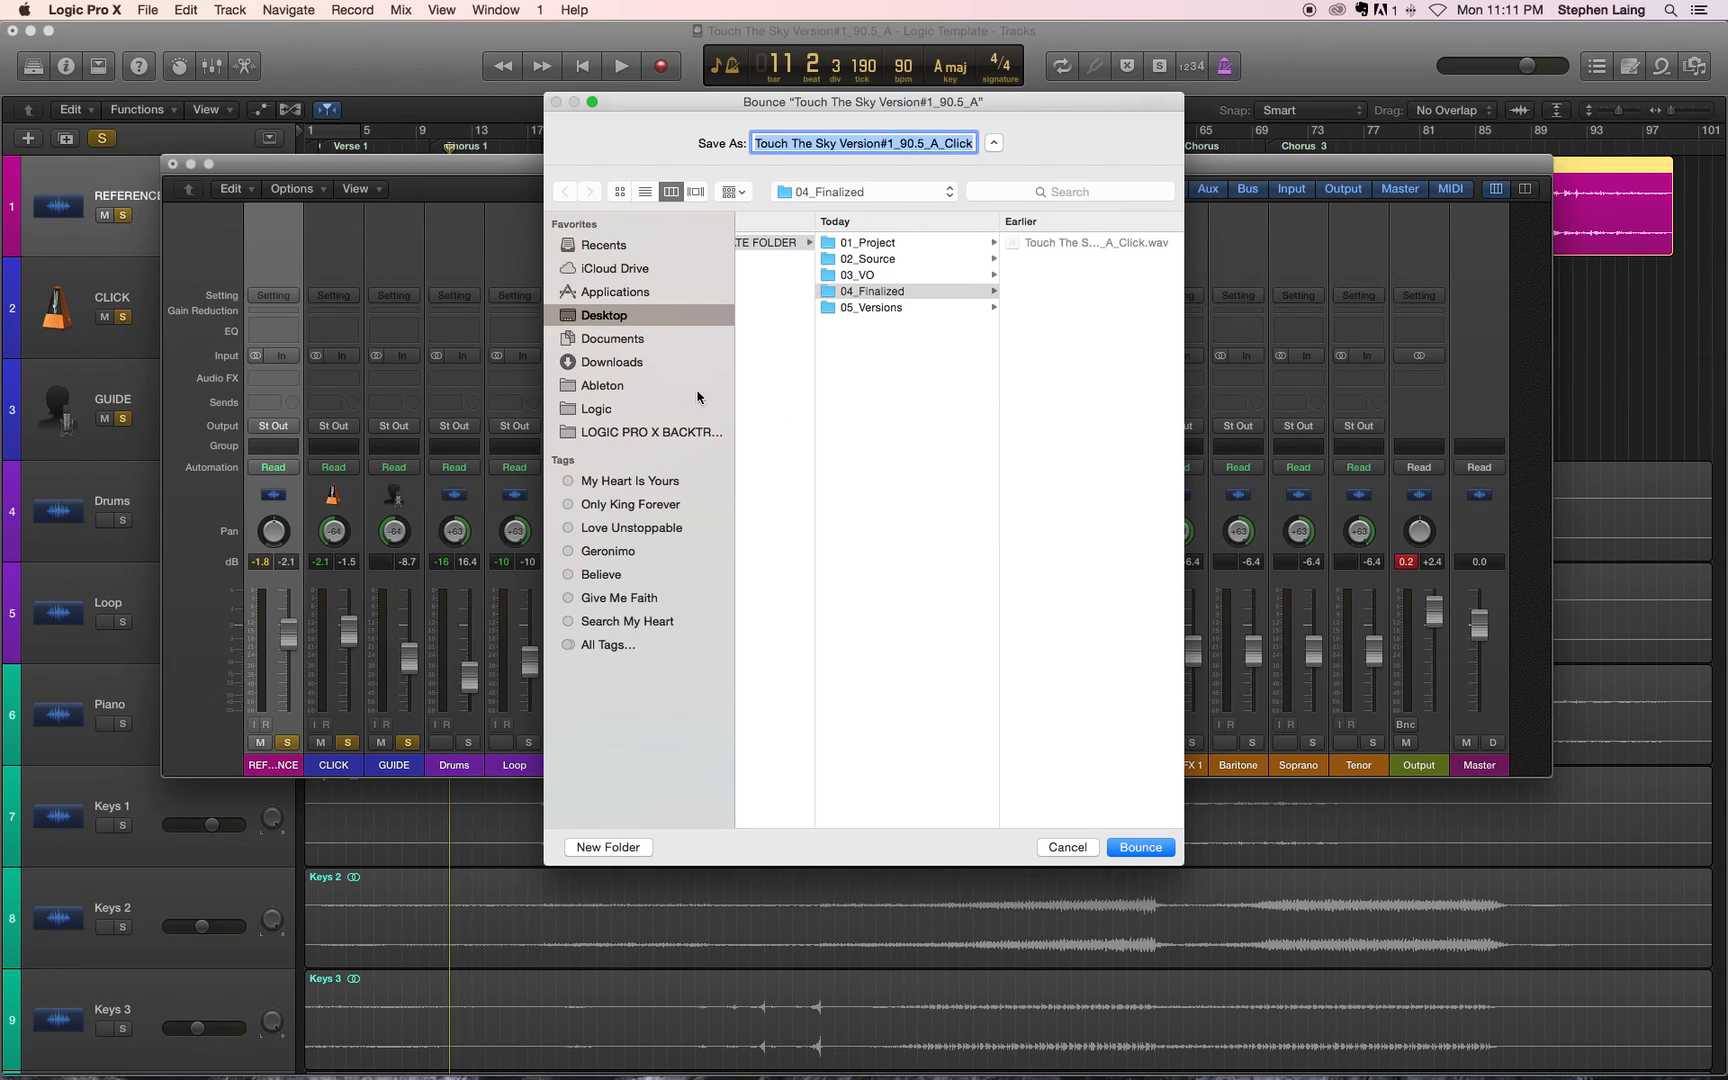
{"action": "left_click", "coordinate": [632, 318]}
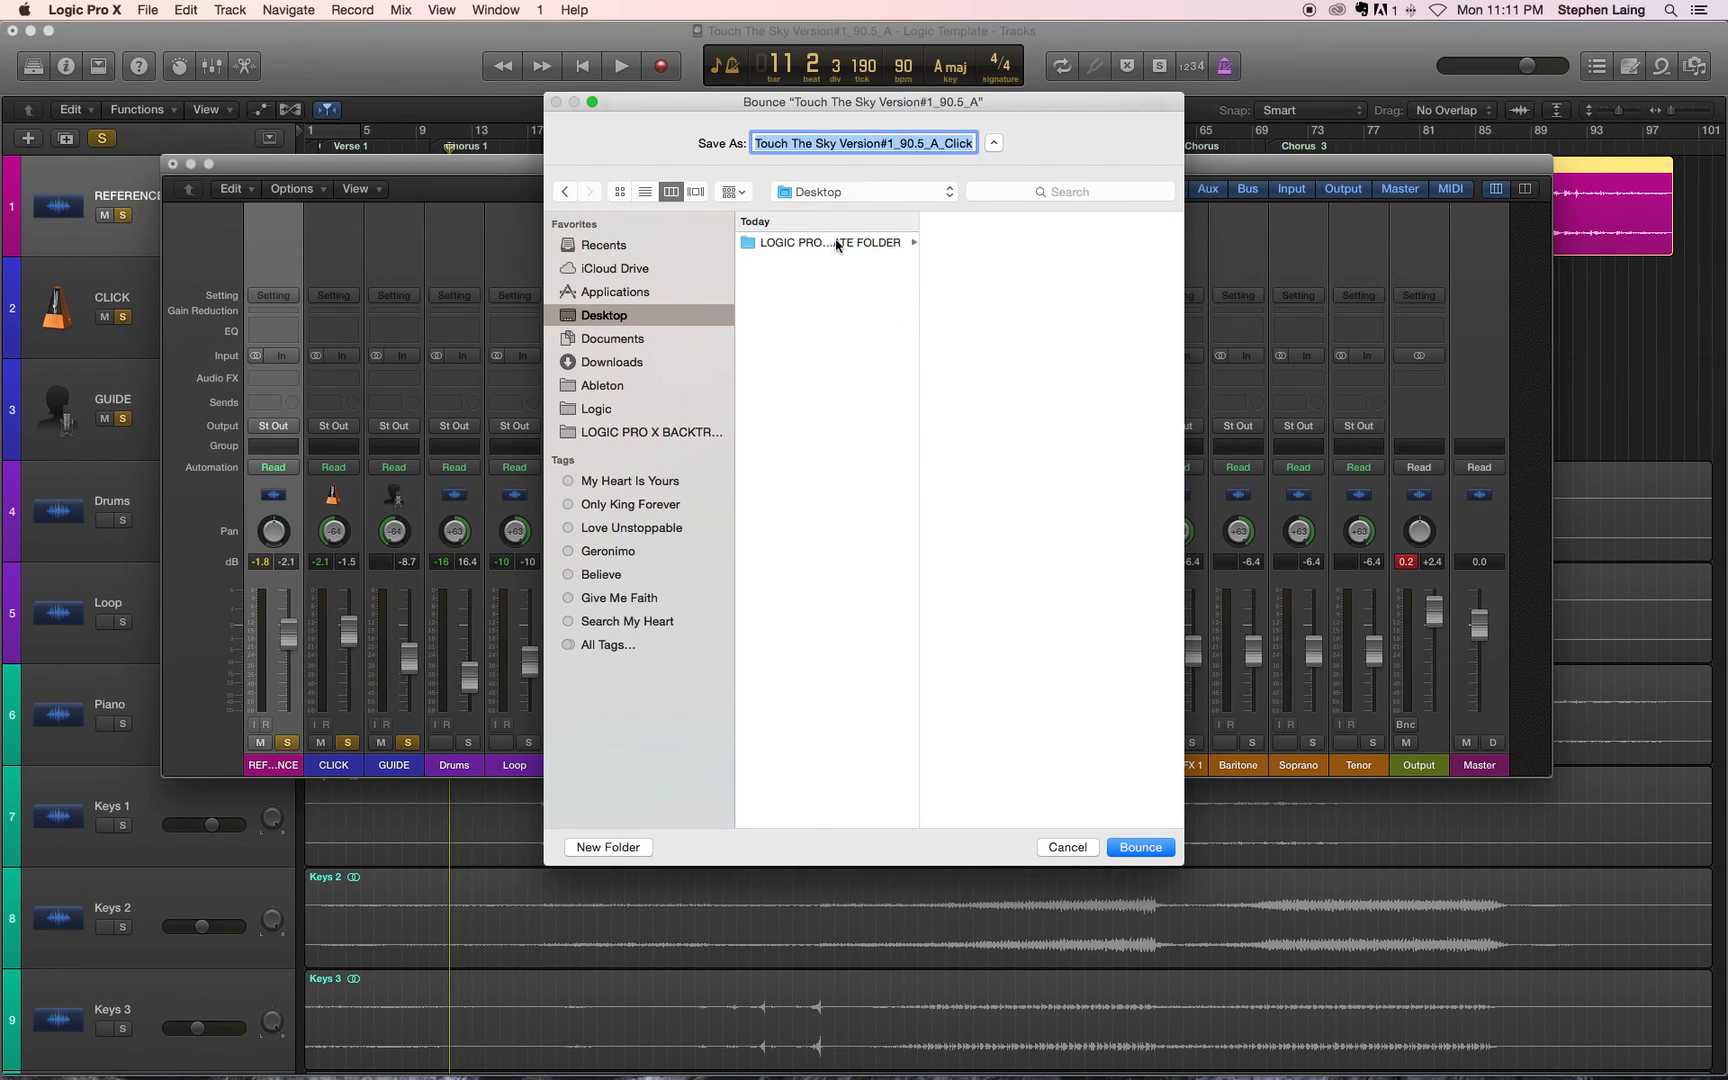
{"action": "left_click", "coordinate": [777, 243]}
{"action": "left_click", "coordinate": [1010, 296]}
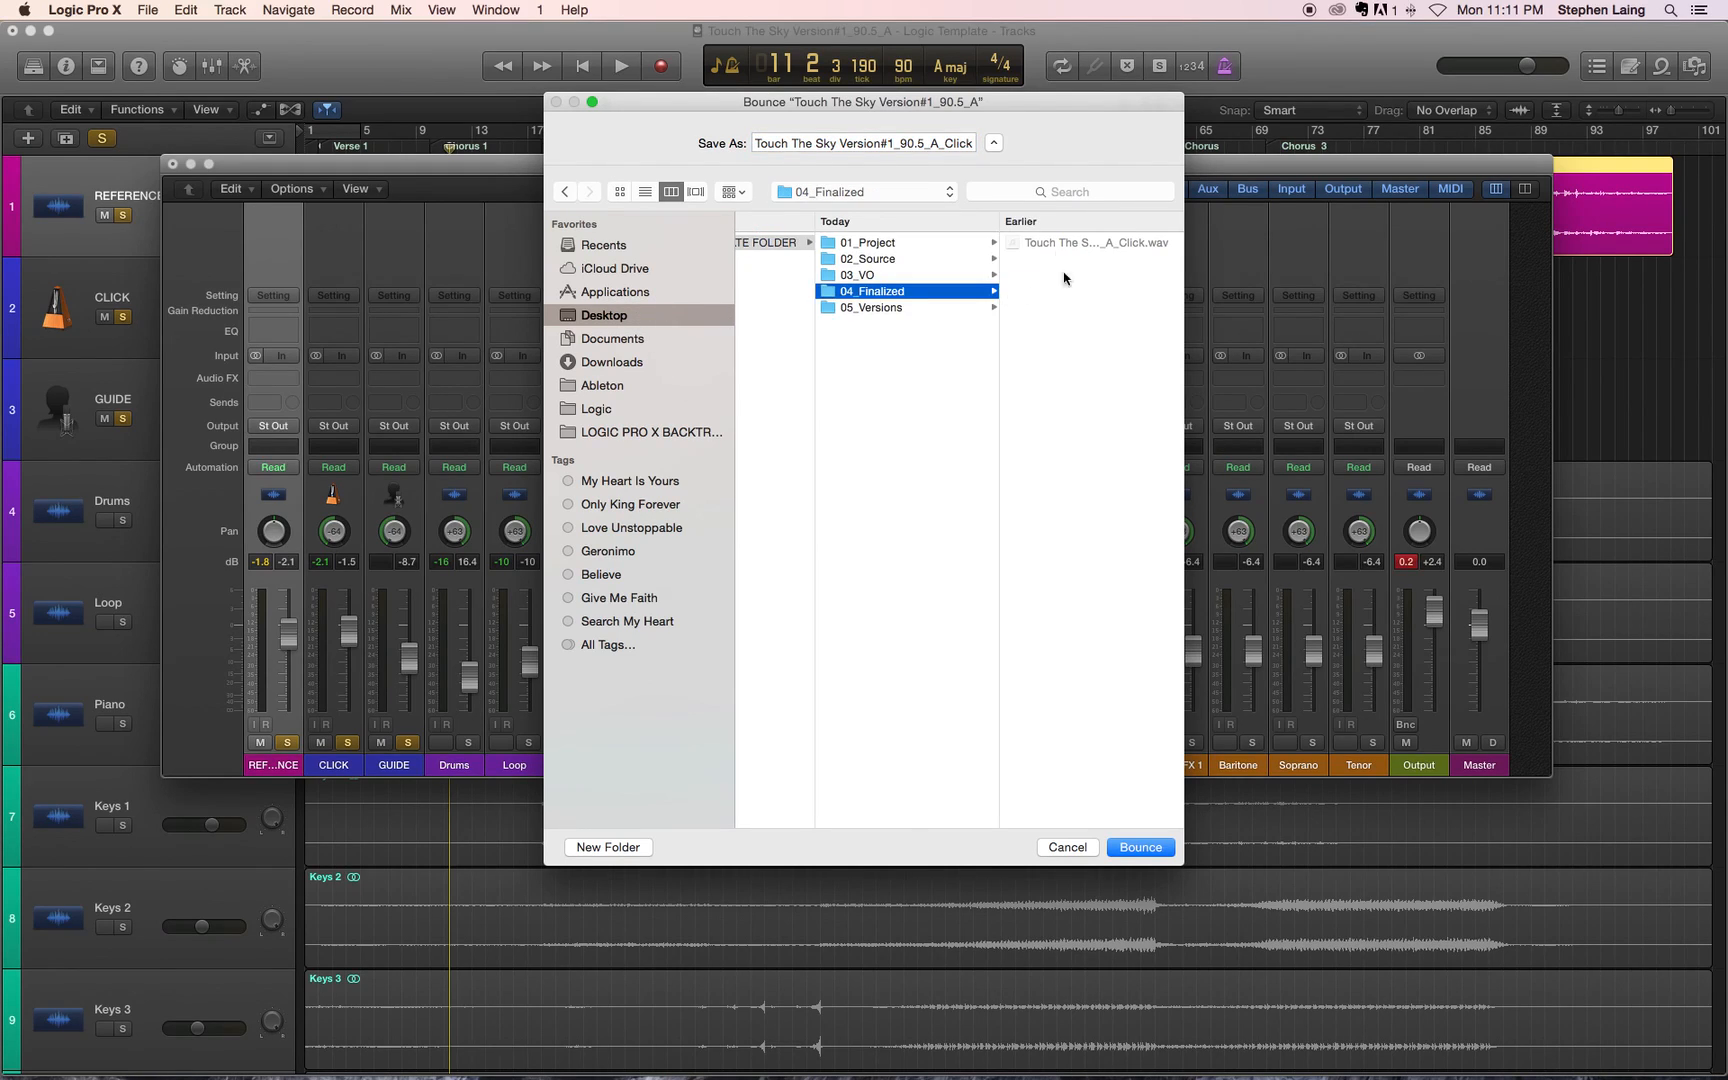
{"action": "left_click", "coordinate": [1140, 846]}
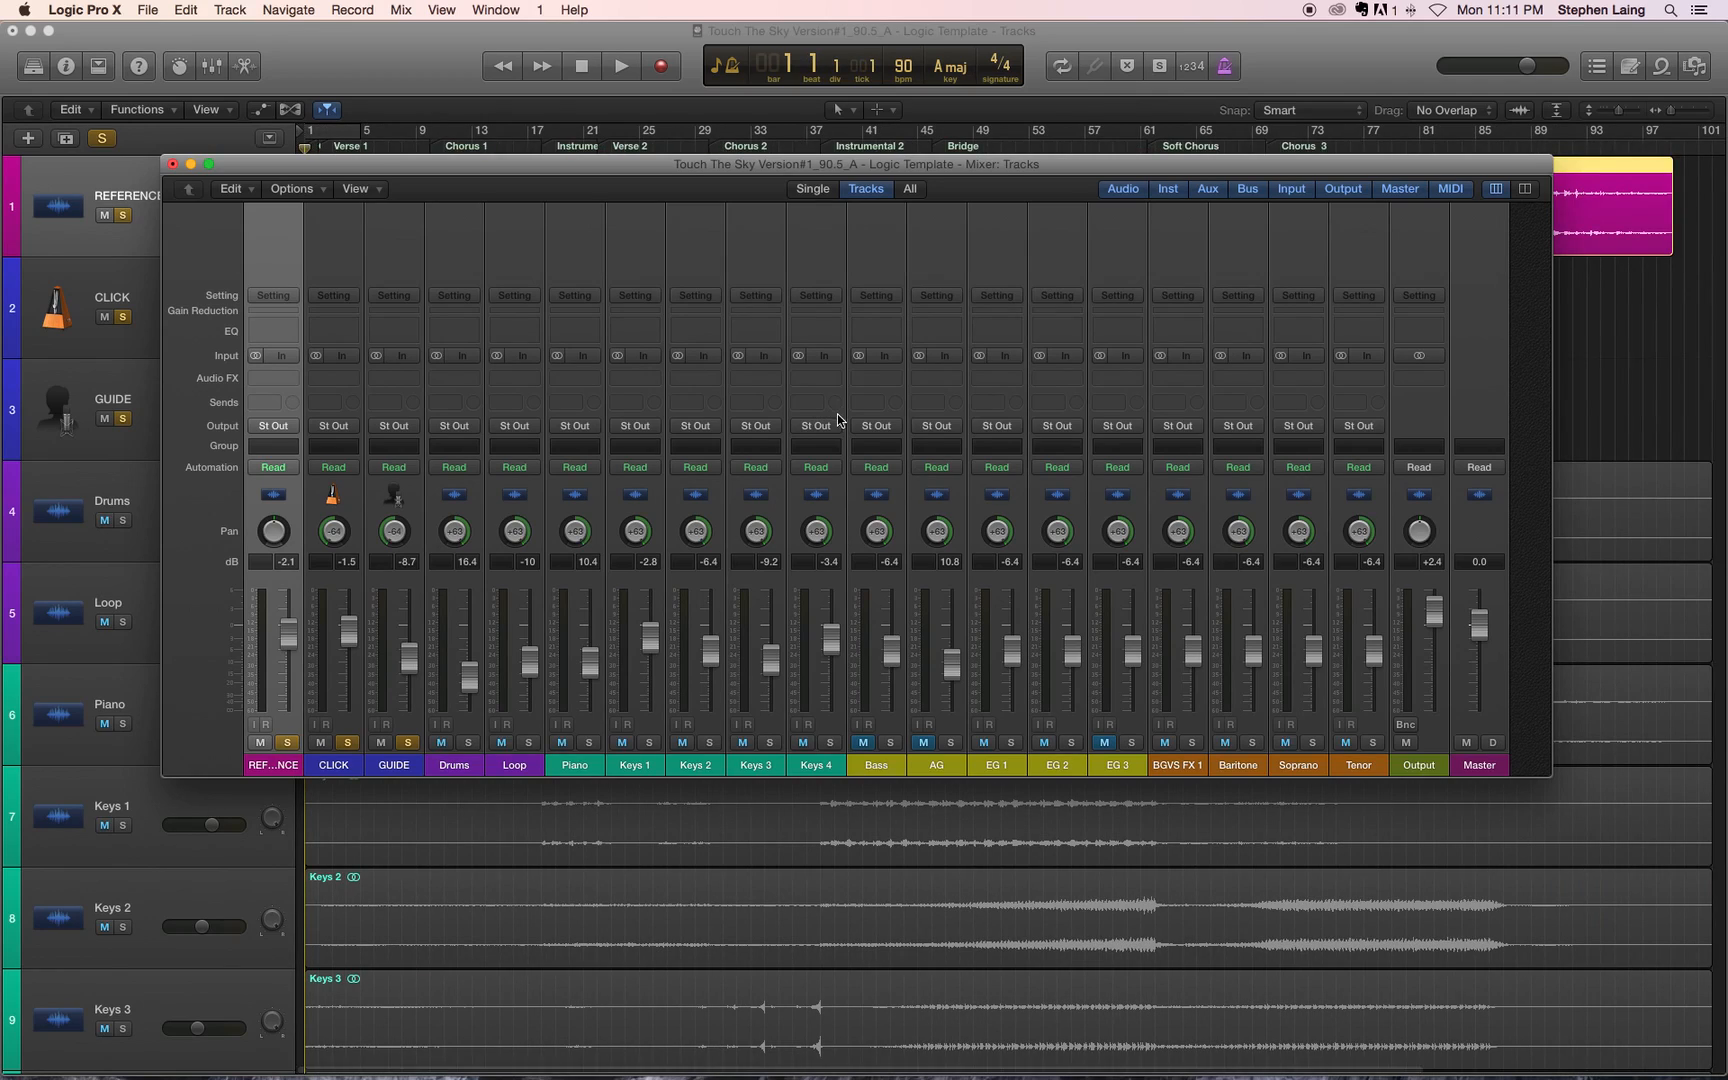
Step: Reopen the bounce settings for the Output channel and set the end position to bar 101
{"action": "left_click", "coordinate": [1406, 725]}
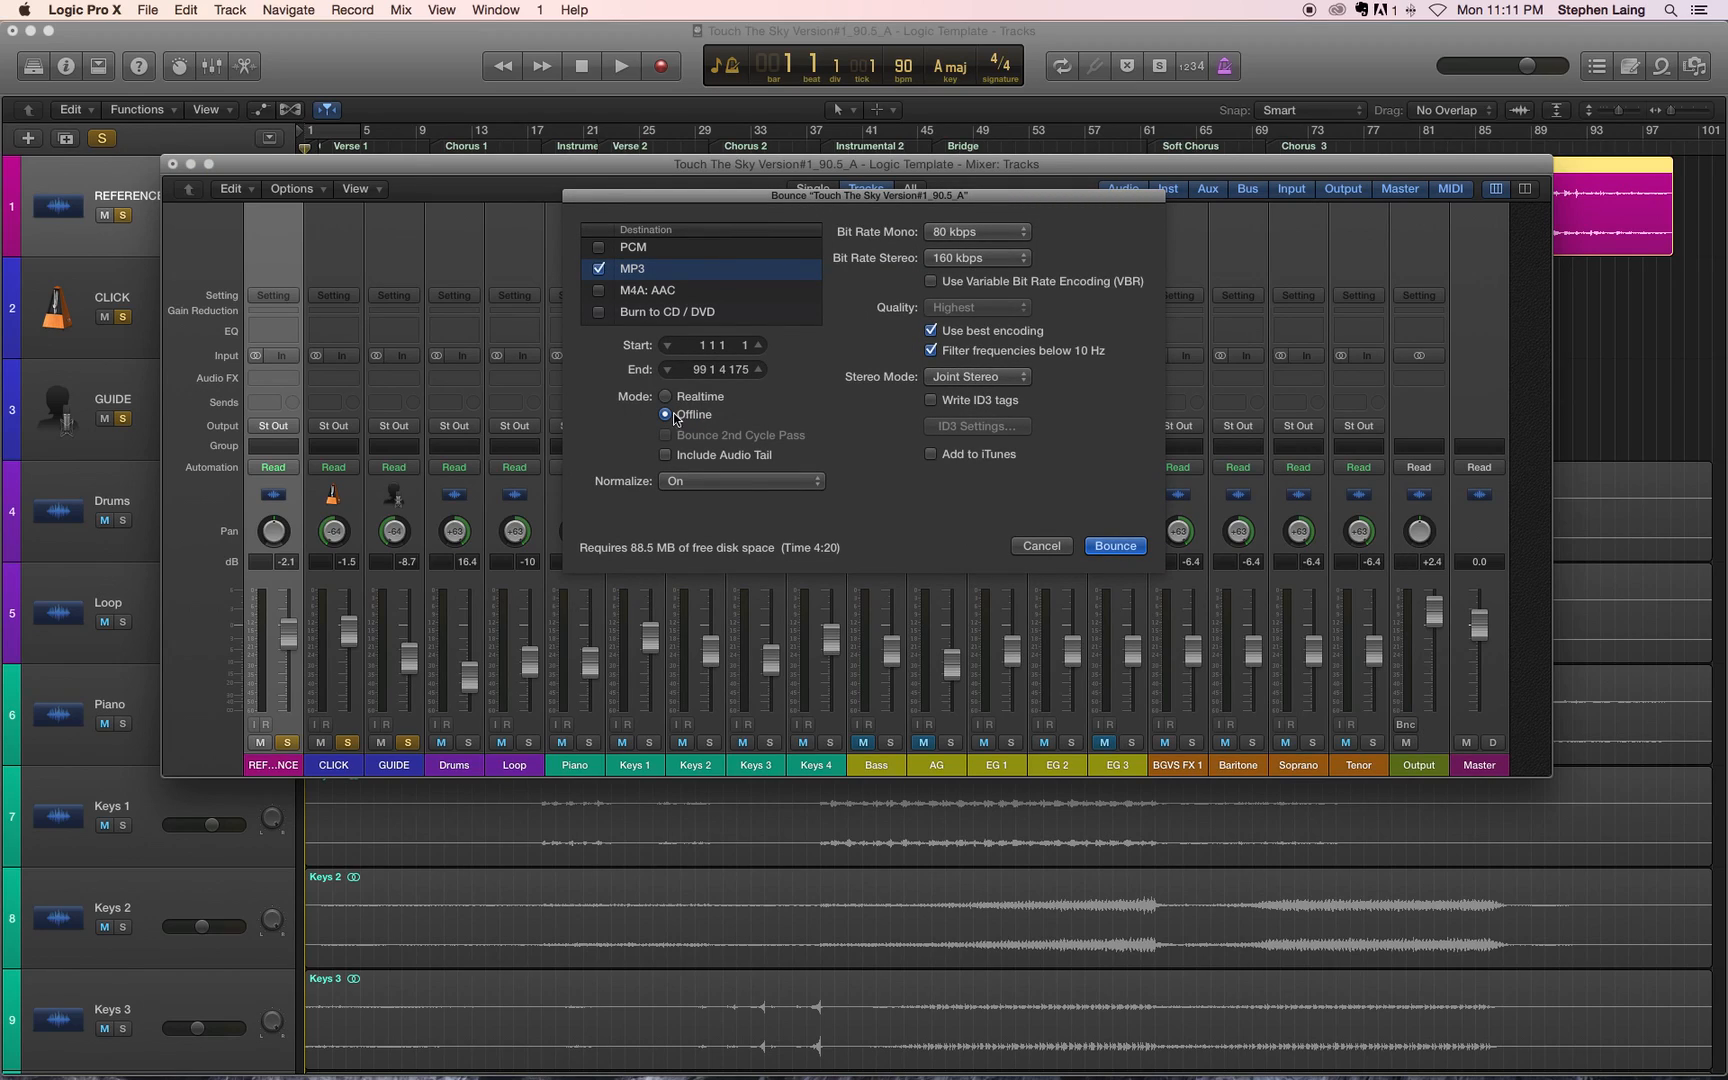
{"action": "left_click", "coordinate": [701, 370]}
{"action": "type", "text": "1"}
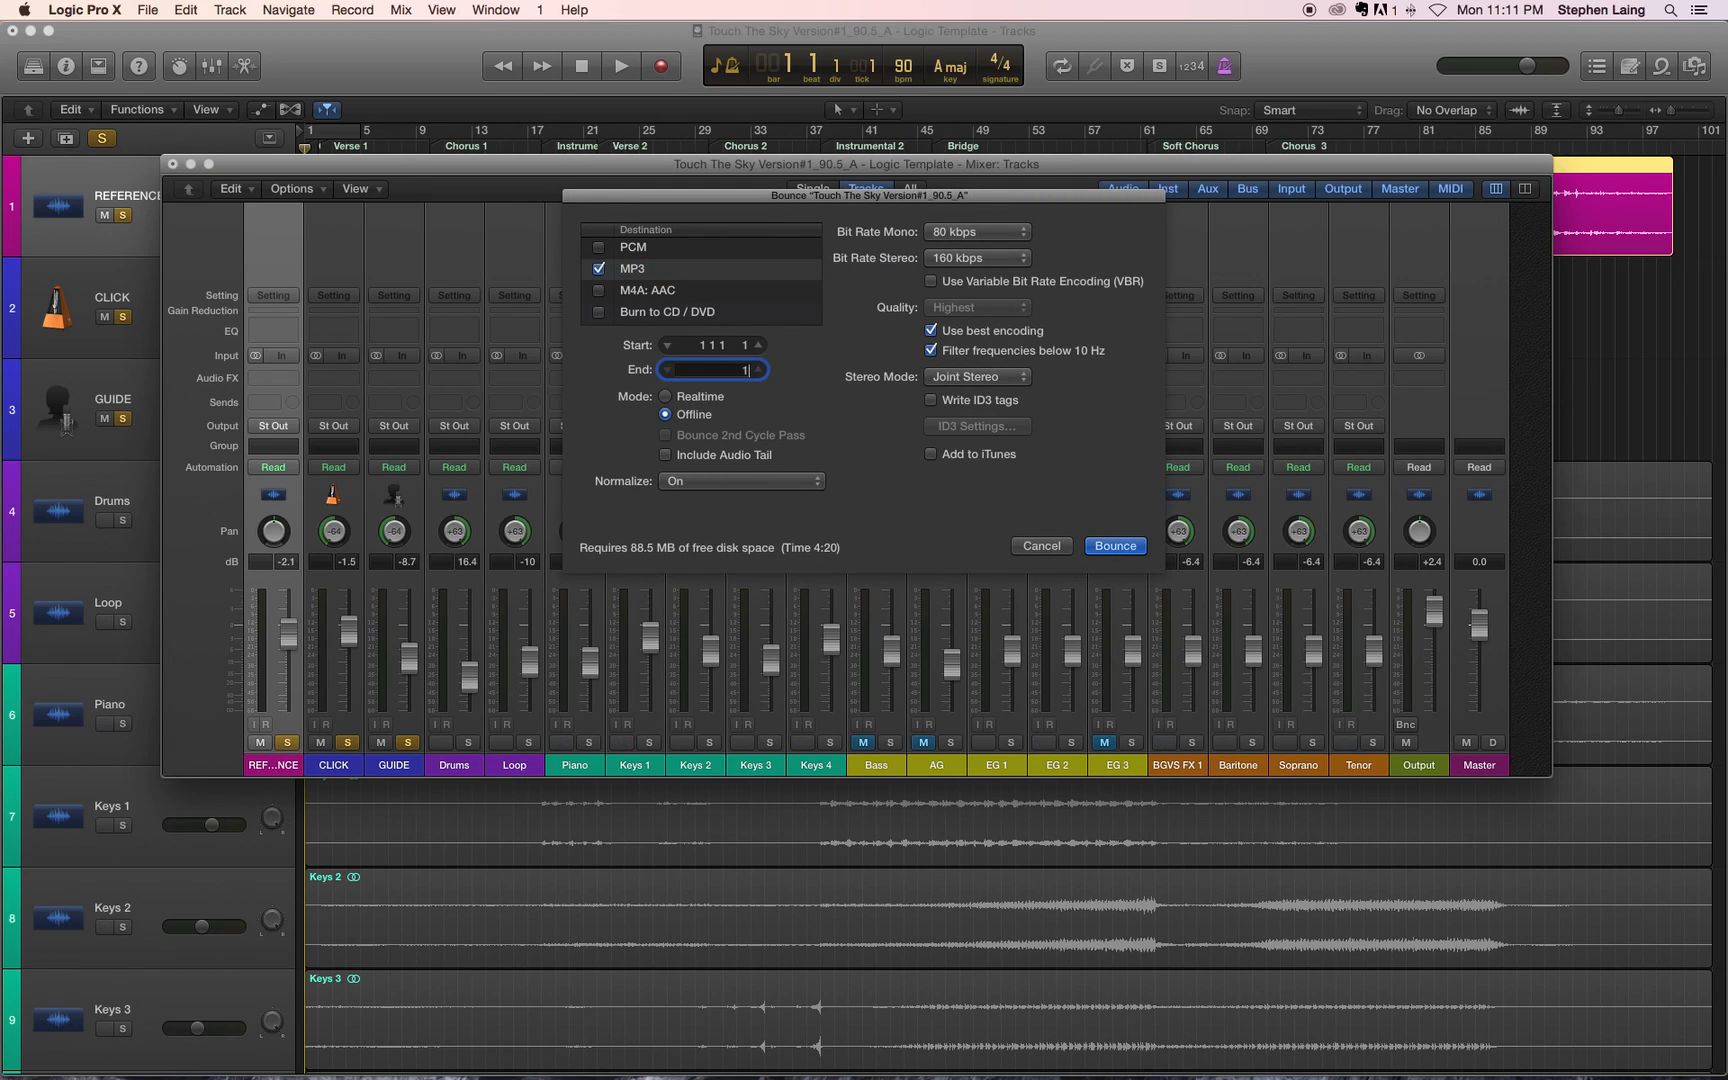
{"action": "type", "text": "01"}
{"action": "key", "text": "Return"}
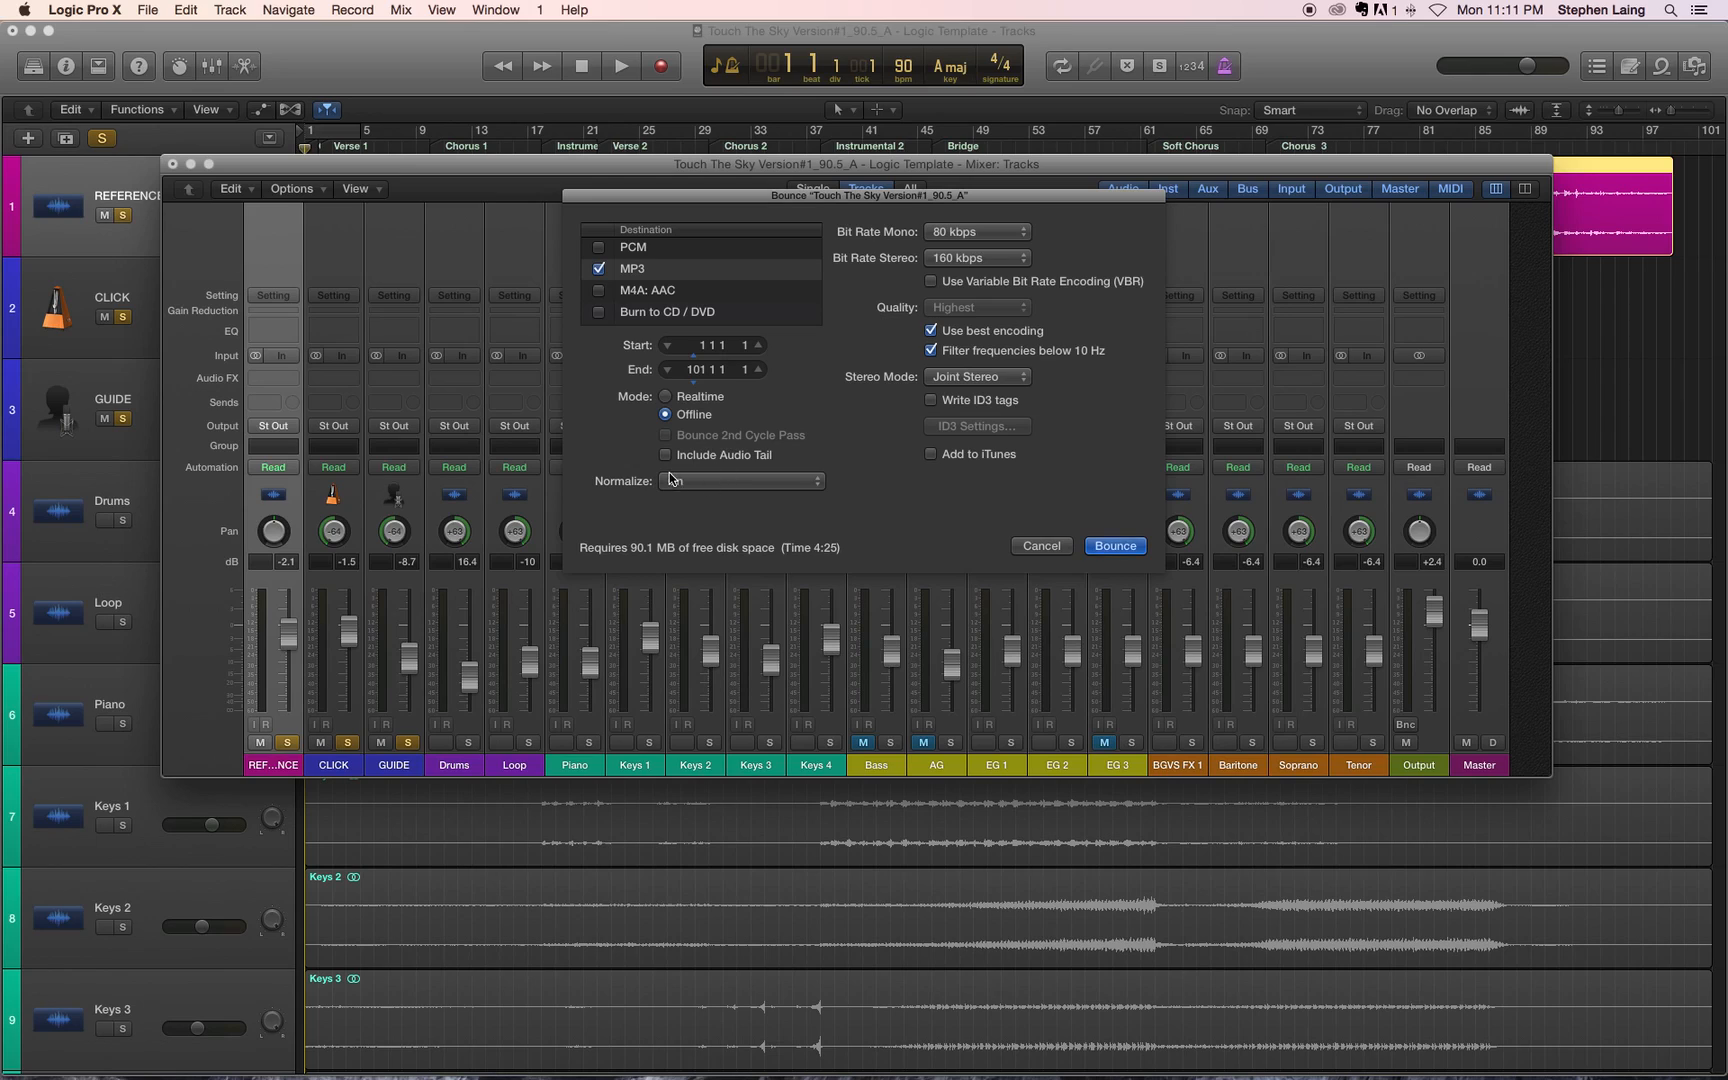
Step: Bounce the MP3 into 04_Finalized under the name Touch The Sky Version#1_90.5_A_Reference
{"action": "left_click", "coordinate": [1115, 545]}
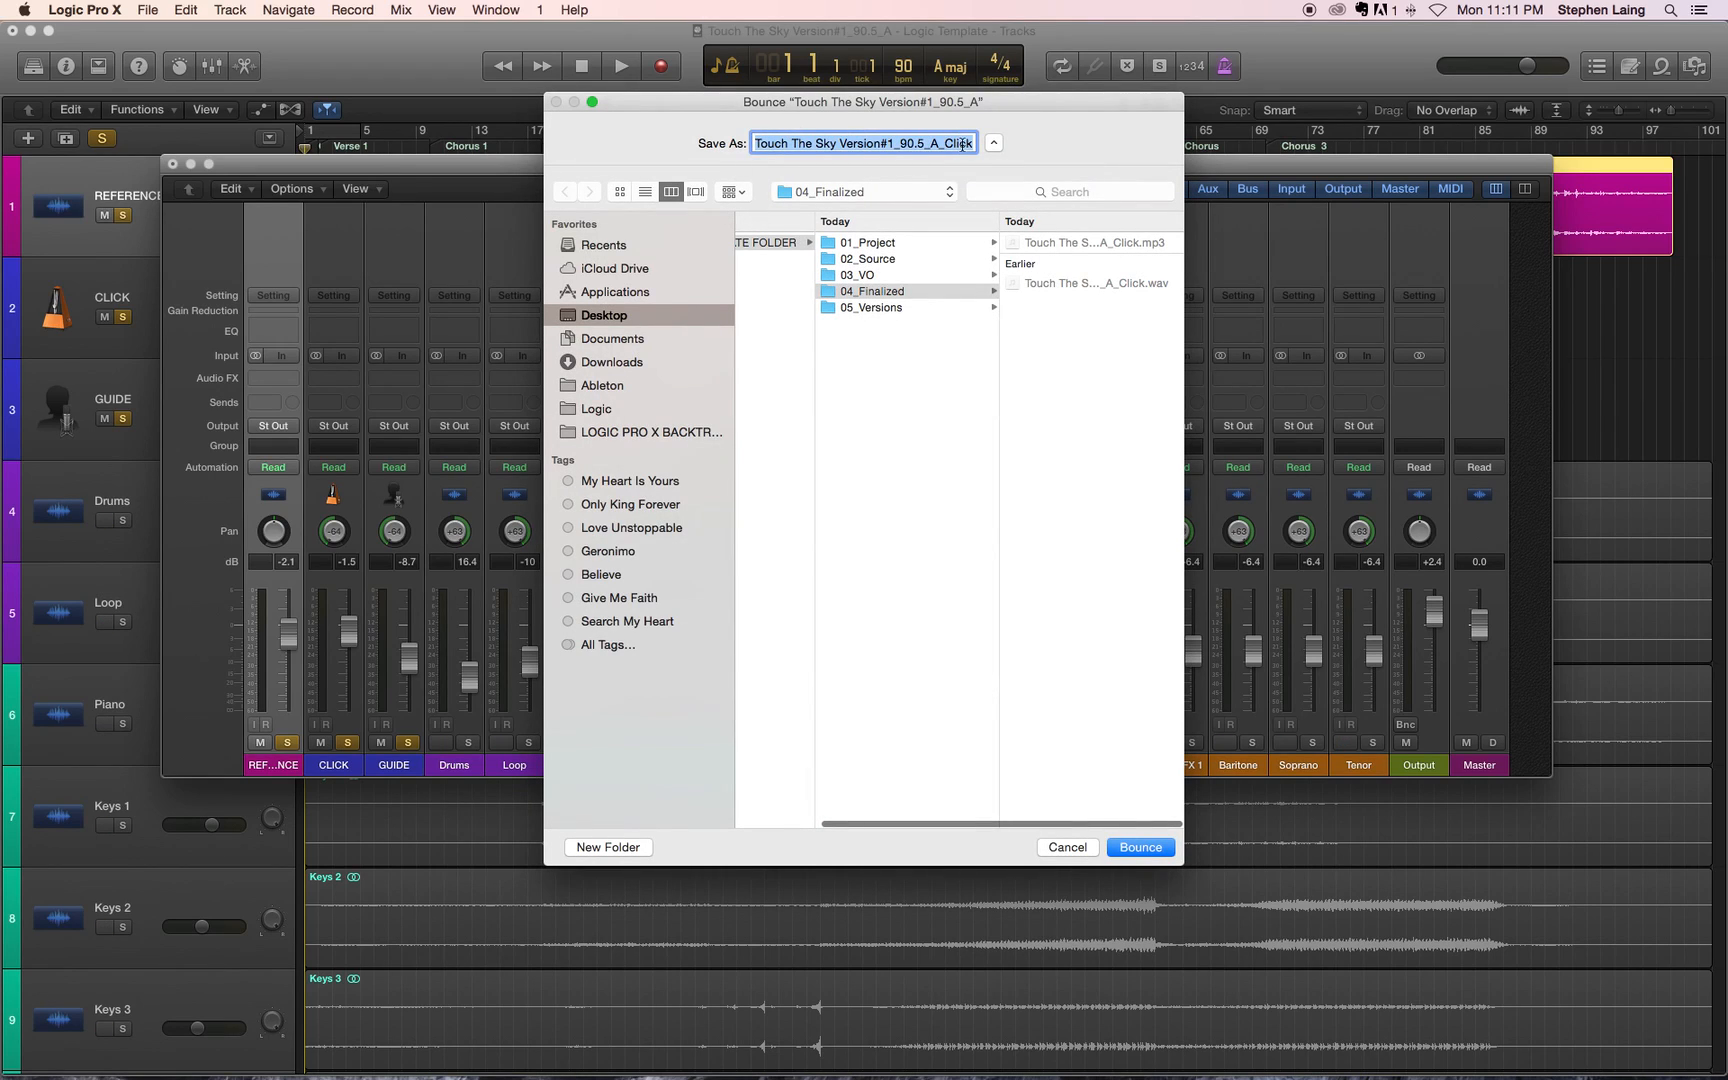
{"action": "left_click", "coordinate": [969, 143]}
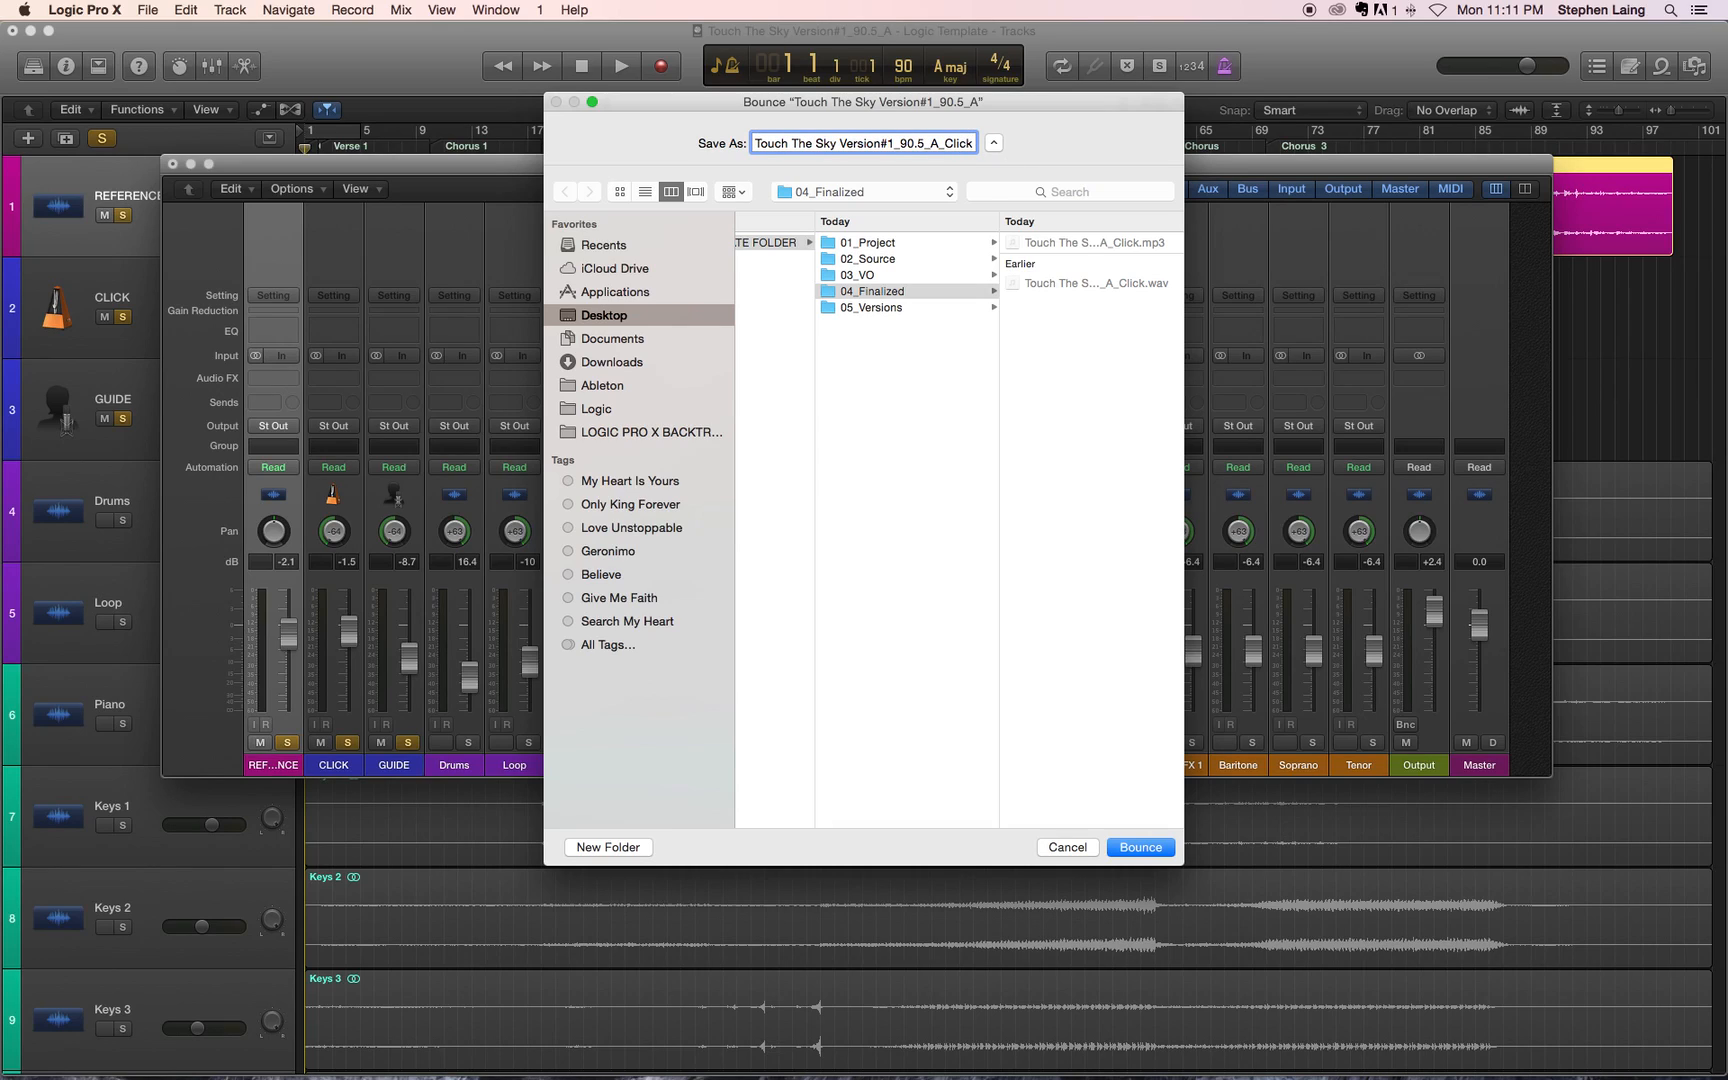
{"action": "type", "text": "Reference"}
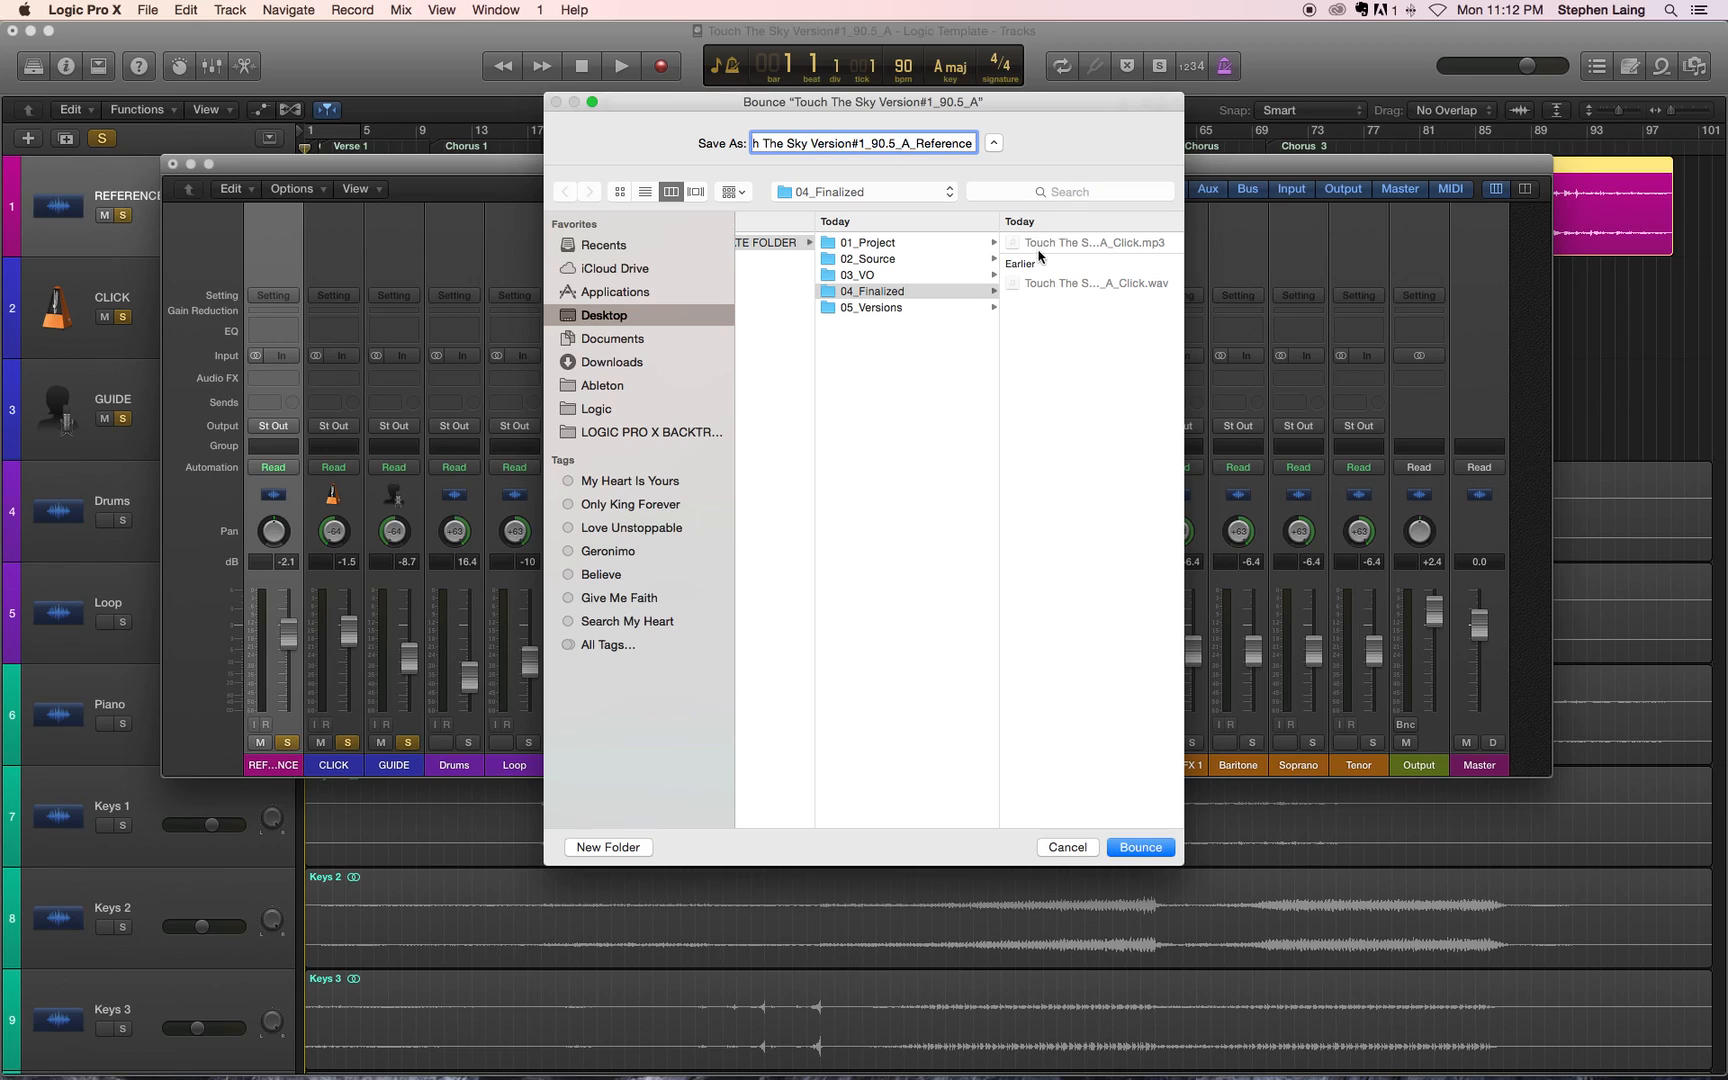
{"action": "left_click", "coordinate": [867, 292]}
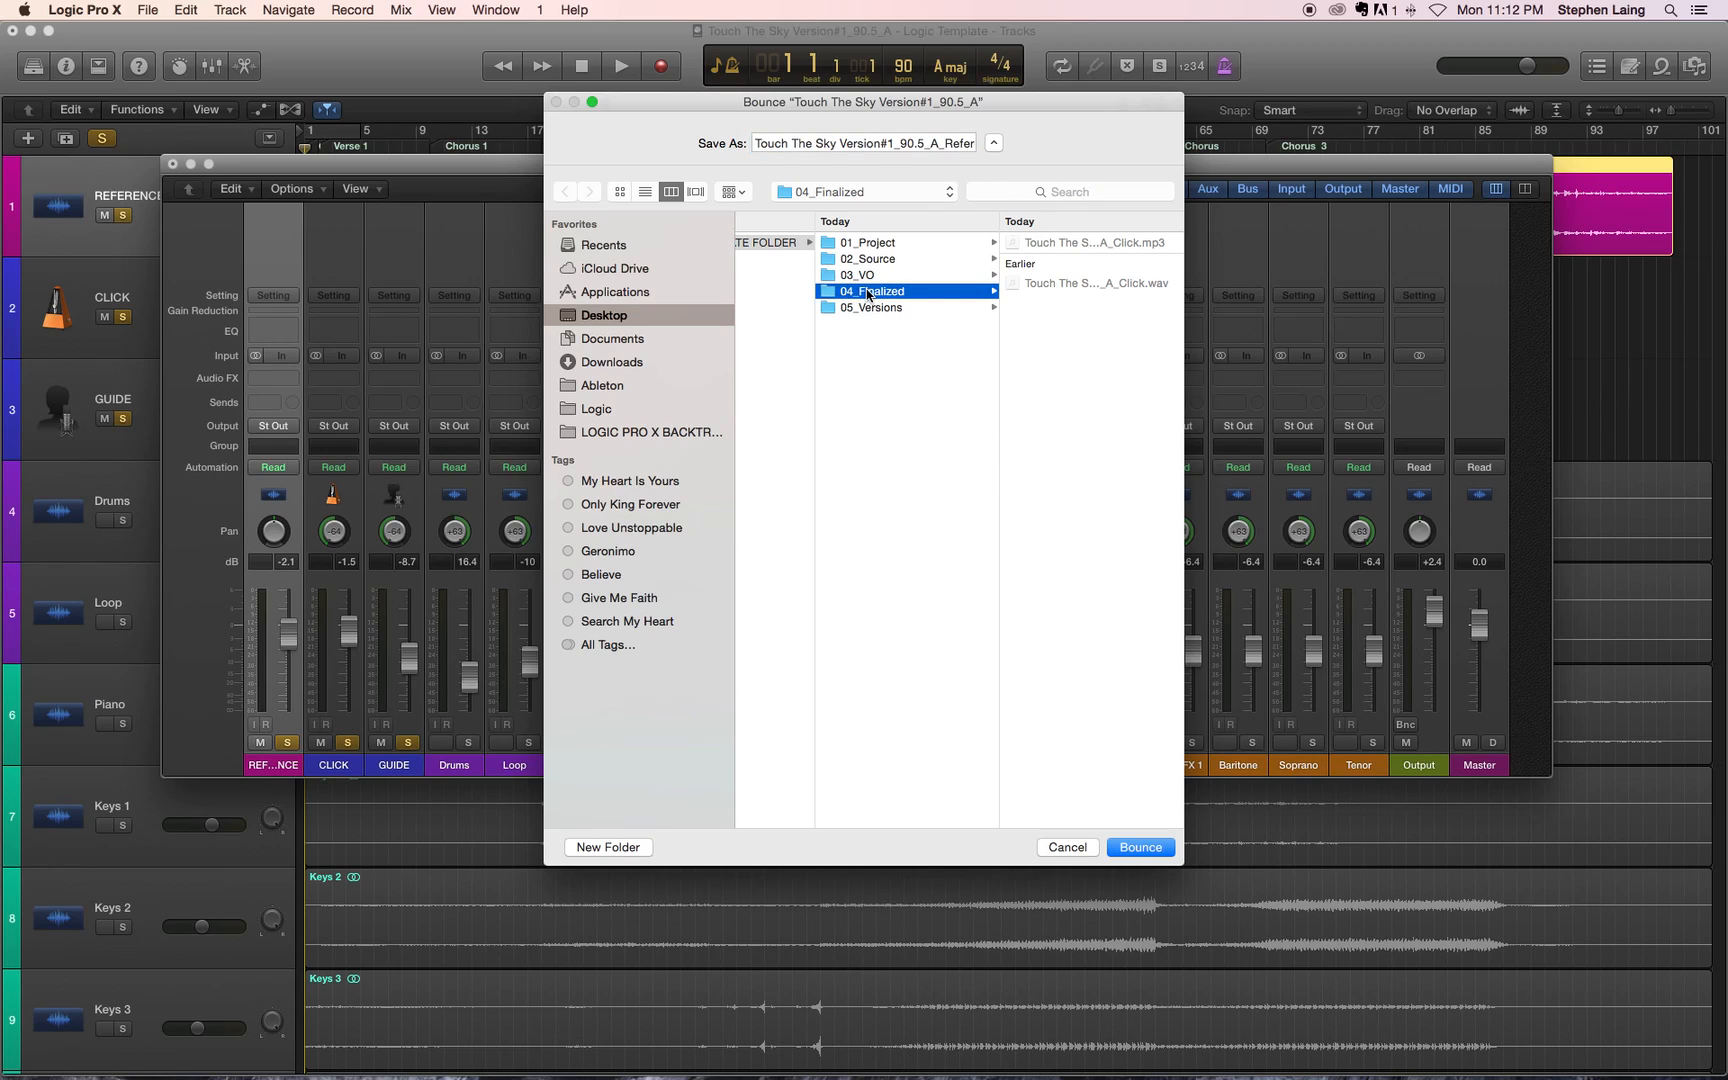
{"action": "left_click", "coordinate": [1140, 847]}
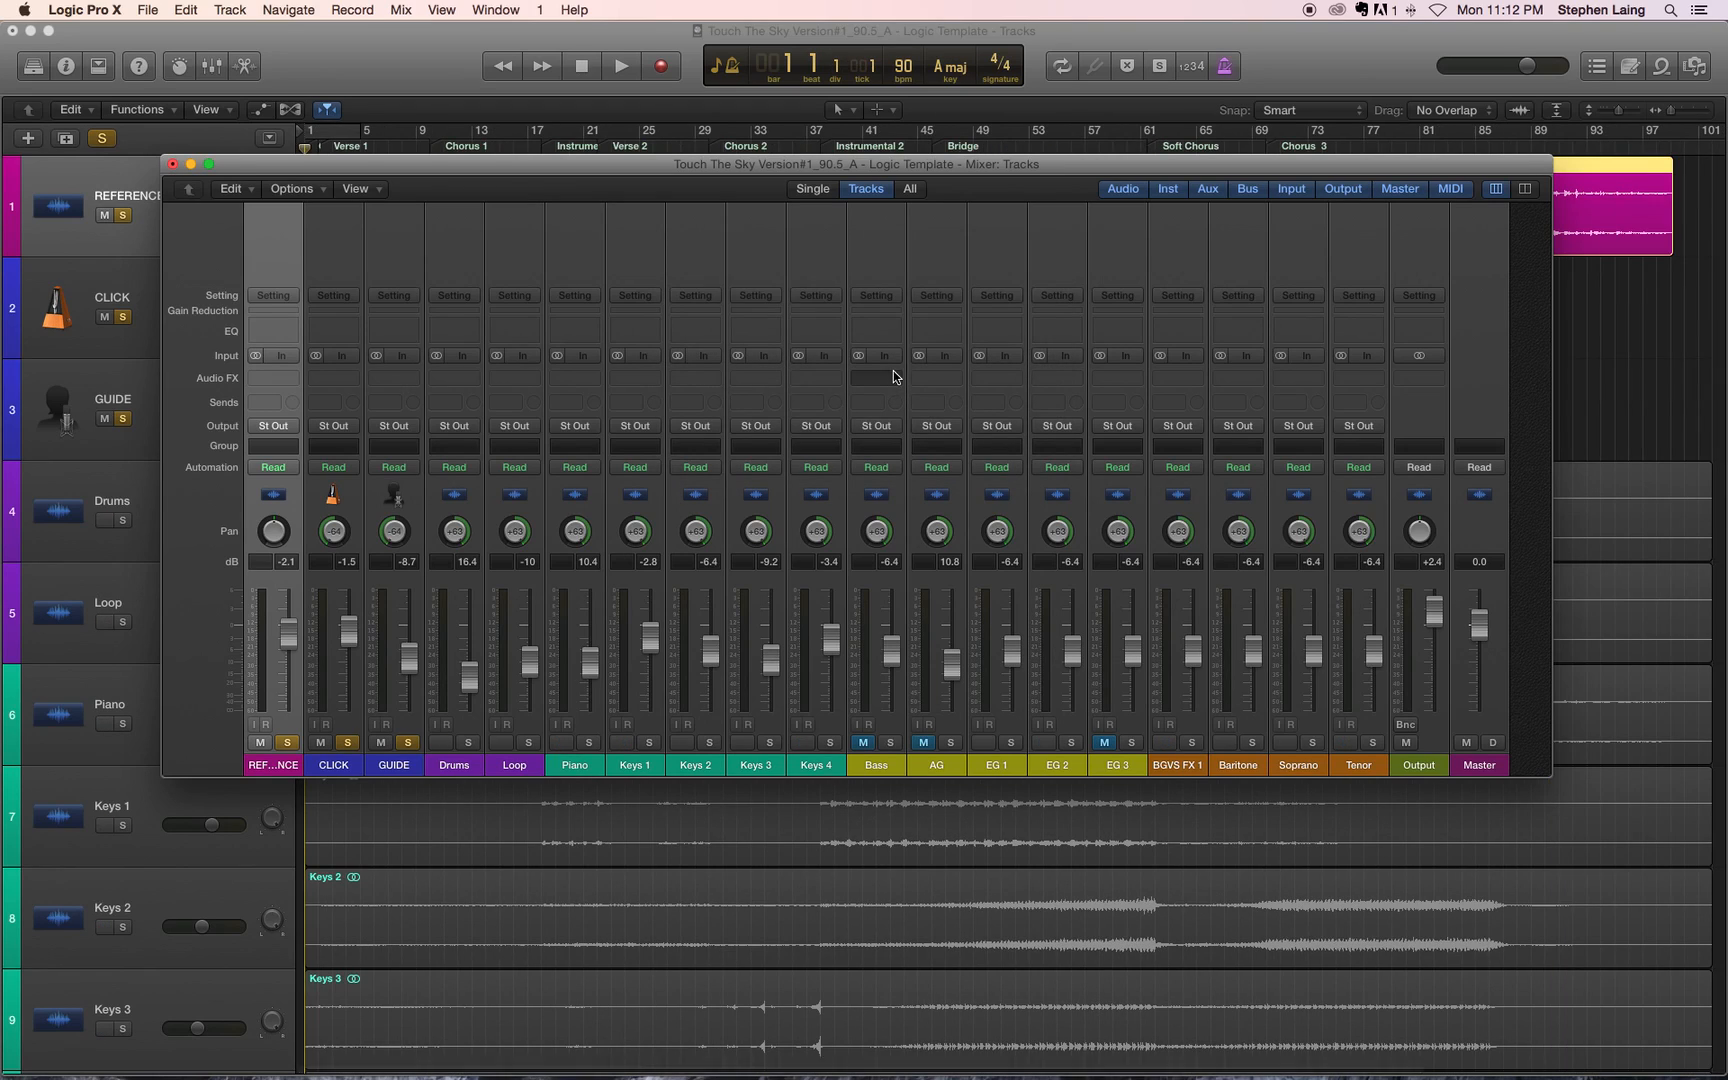
Step: In Finder, open the template folder on the desktop, expand 04_Finalized and move the Click MP3 to the Trash
{"action": "double_click", "coordinate": [1644, 96]}
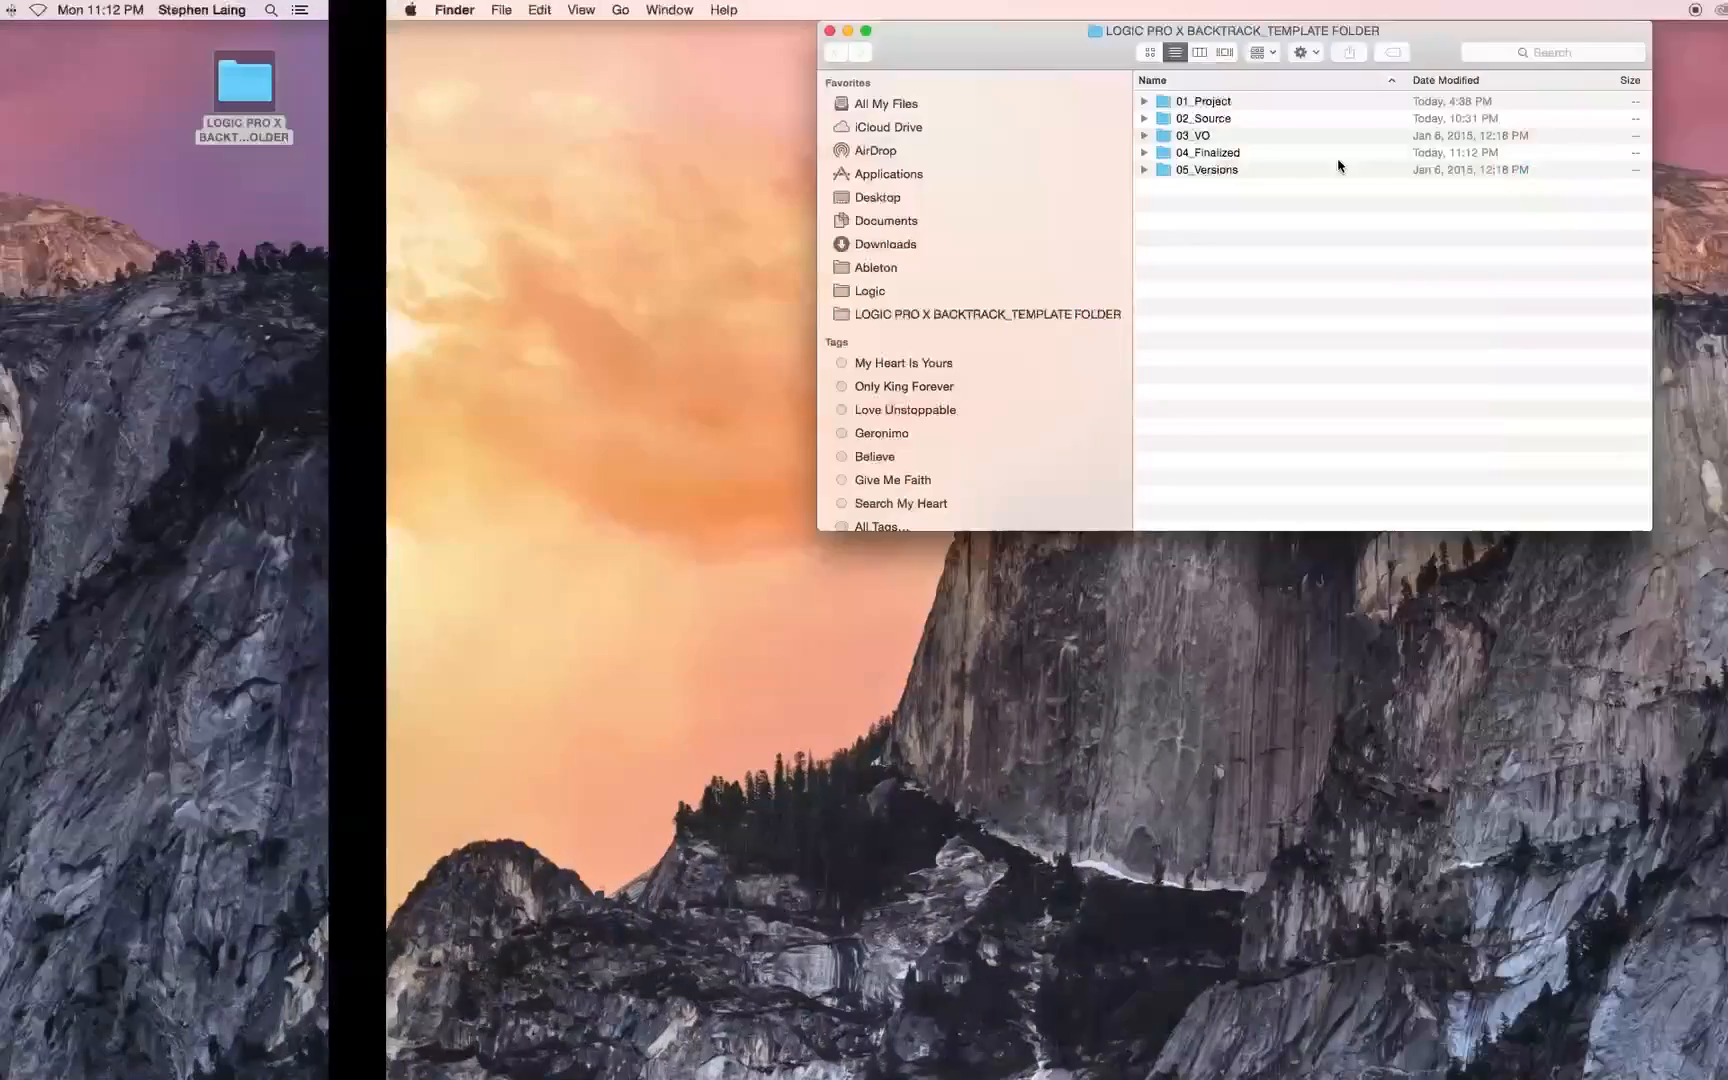
{"action": "left_click", "coordinate": [758, 152]}
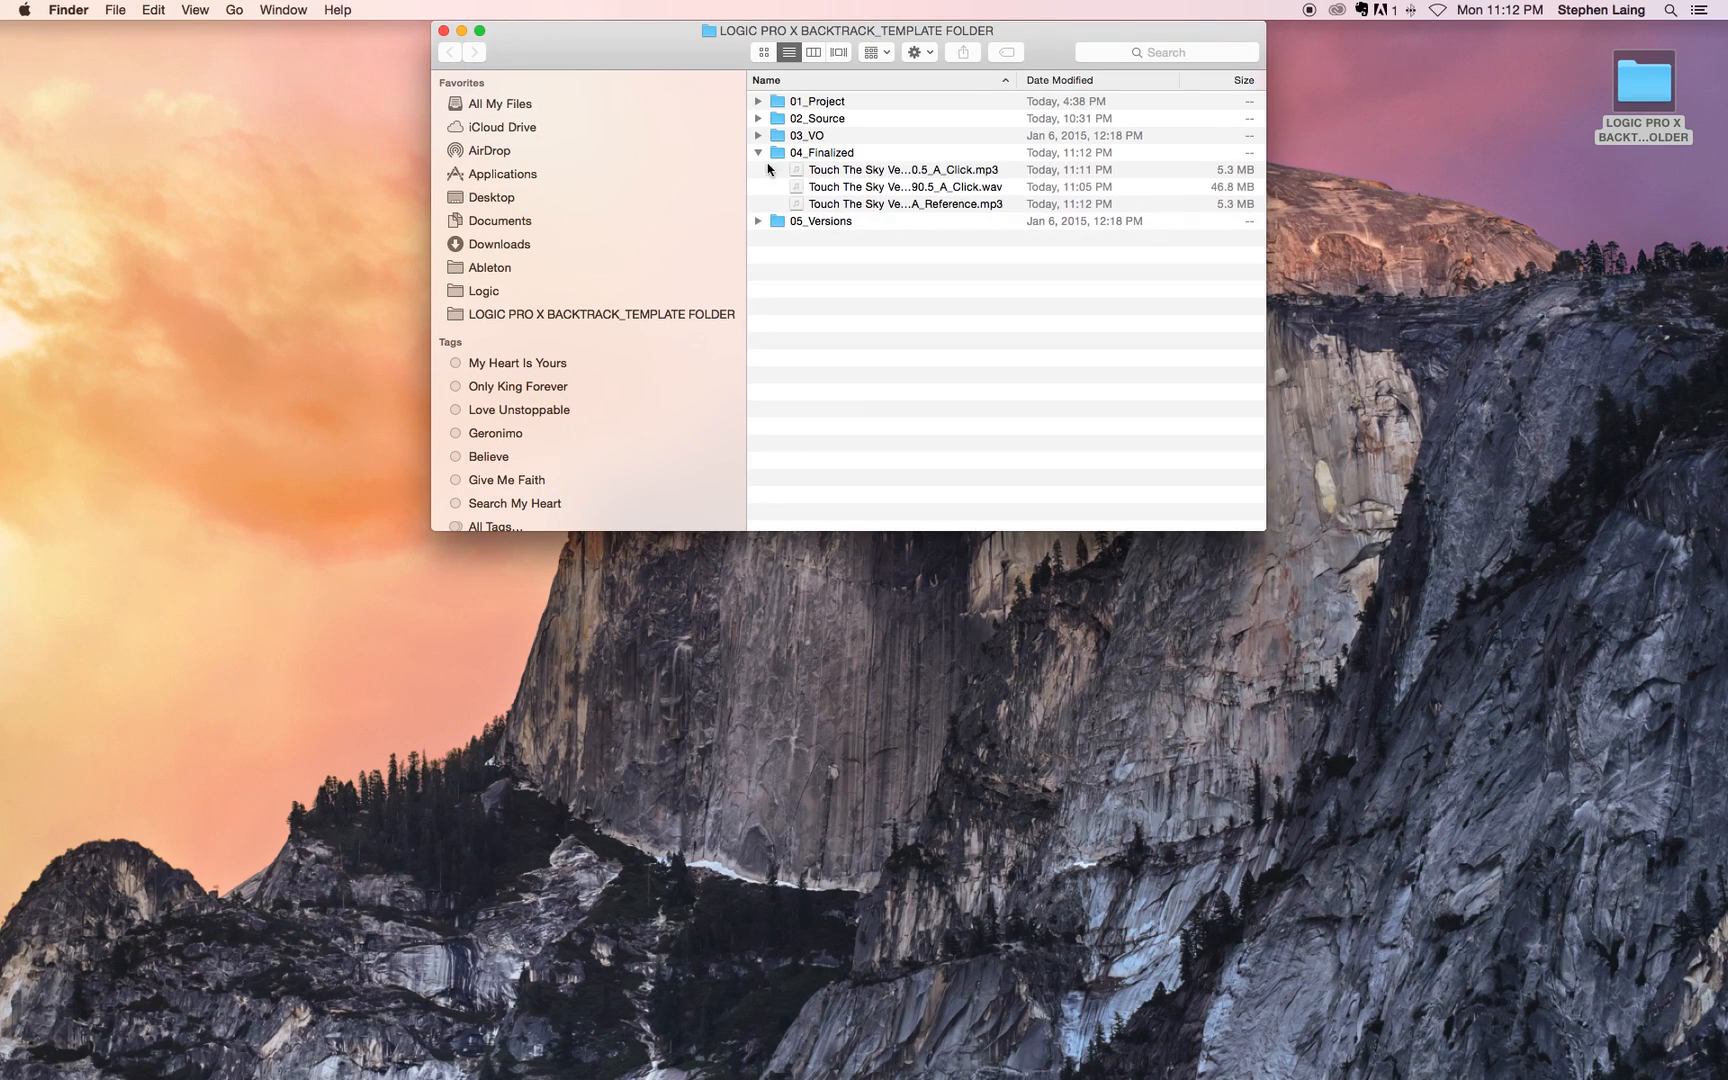
{"action": "left_click", "coordinate": [880, 170]}
{"action": "right_click", "coordinate": [877, 169]}
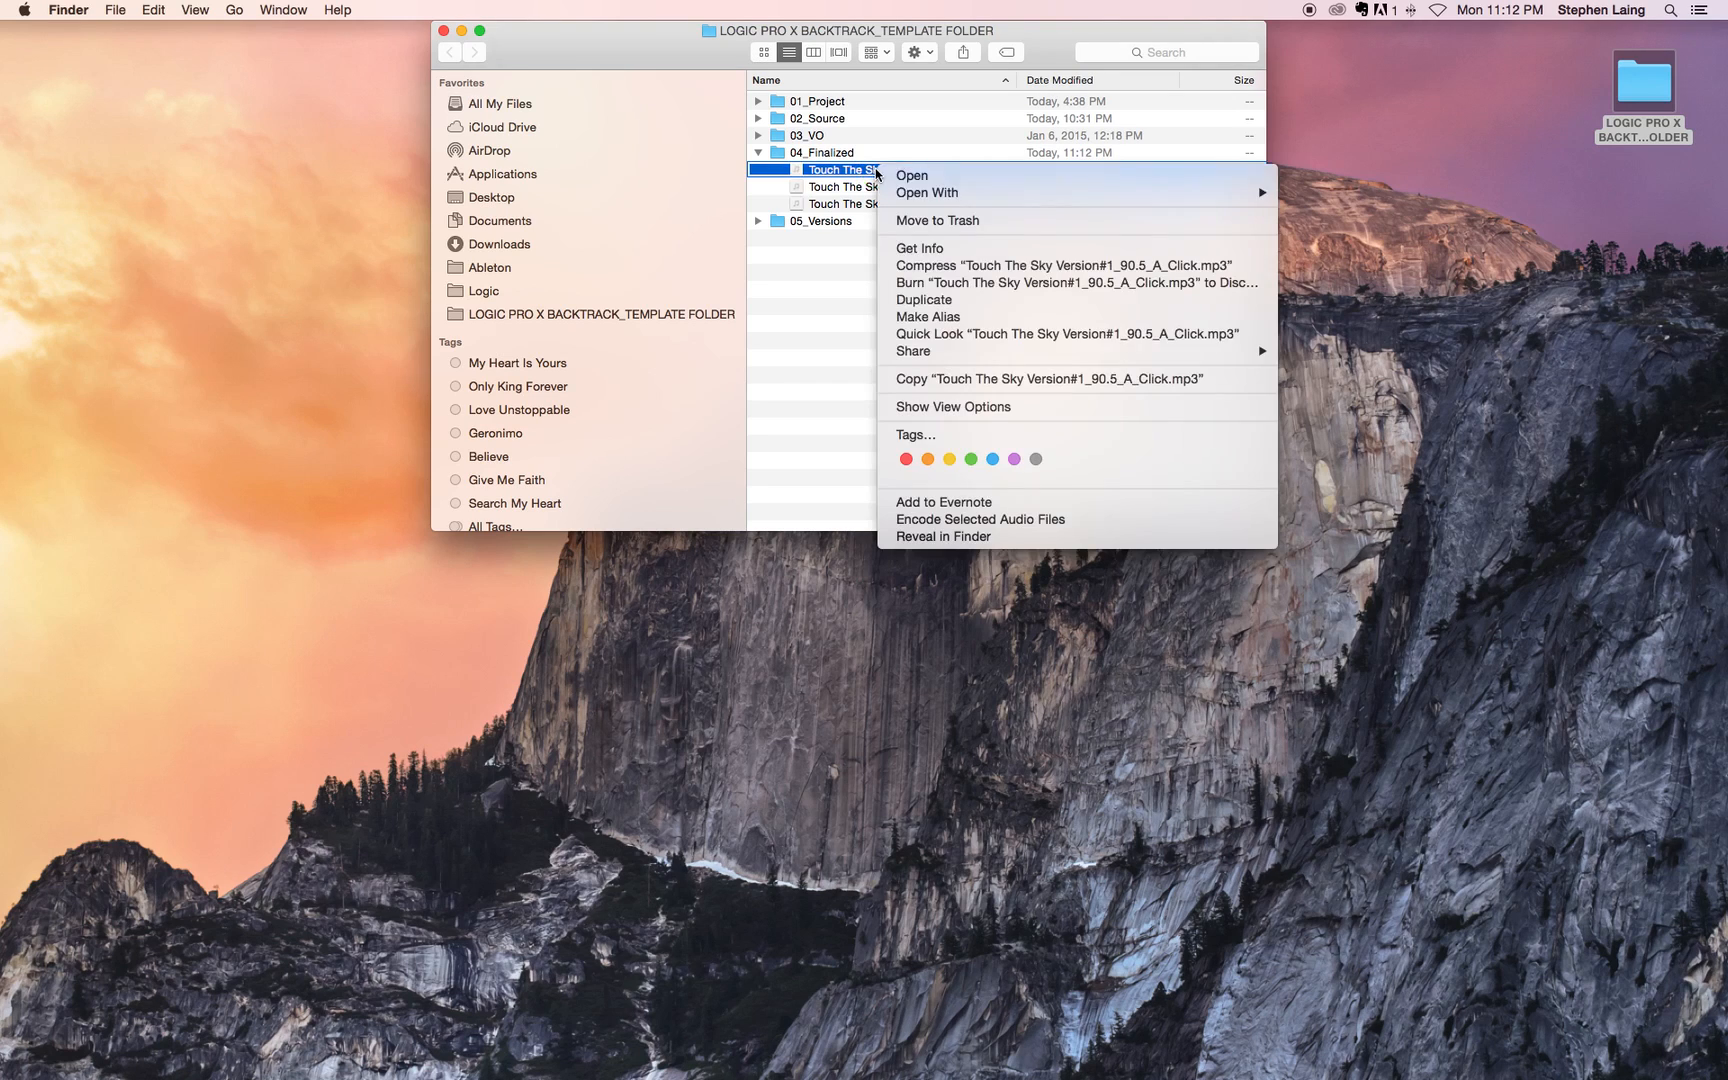
{"action": "left_click", "coordinate": [946, 221]}
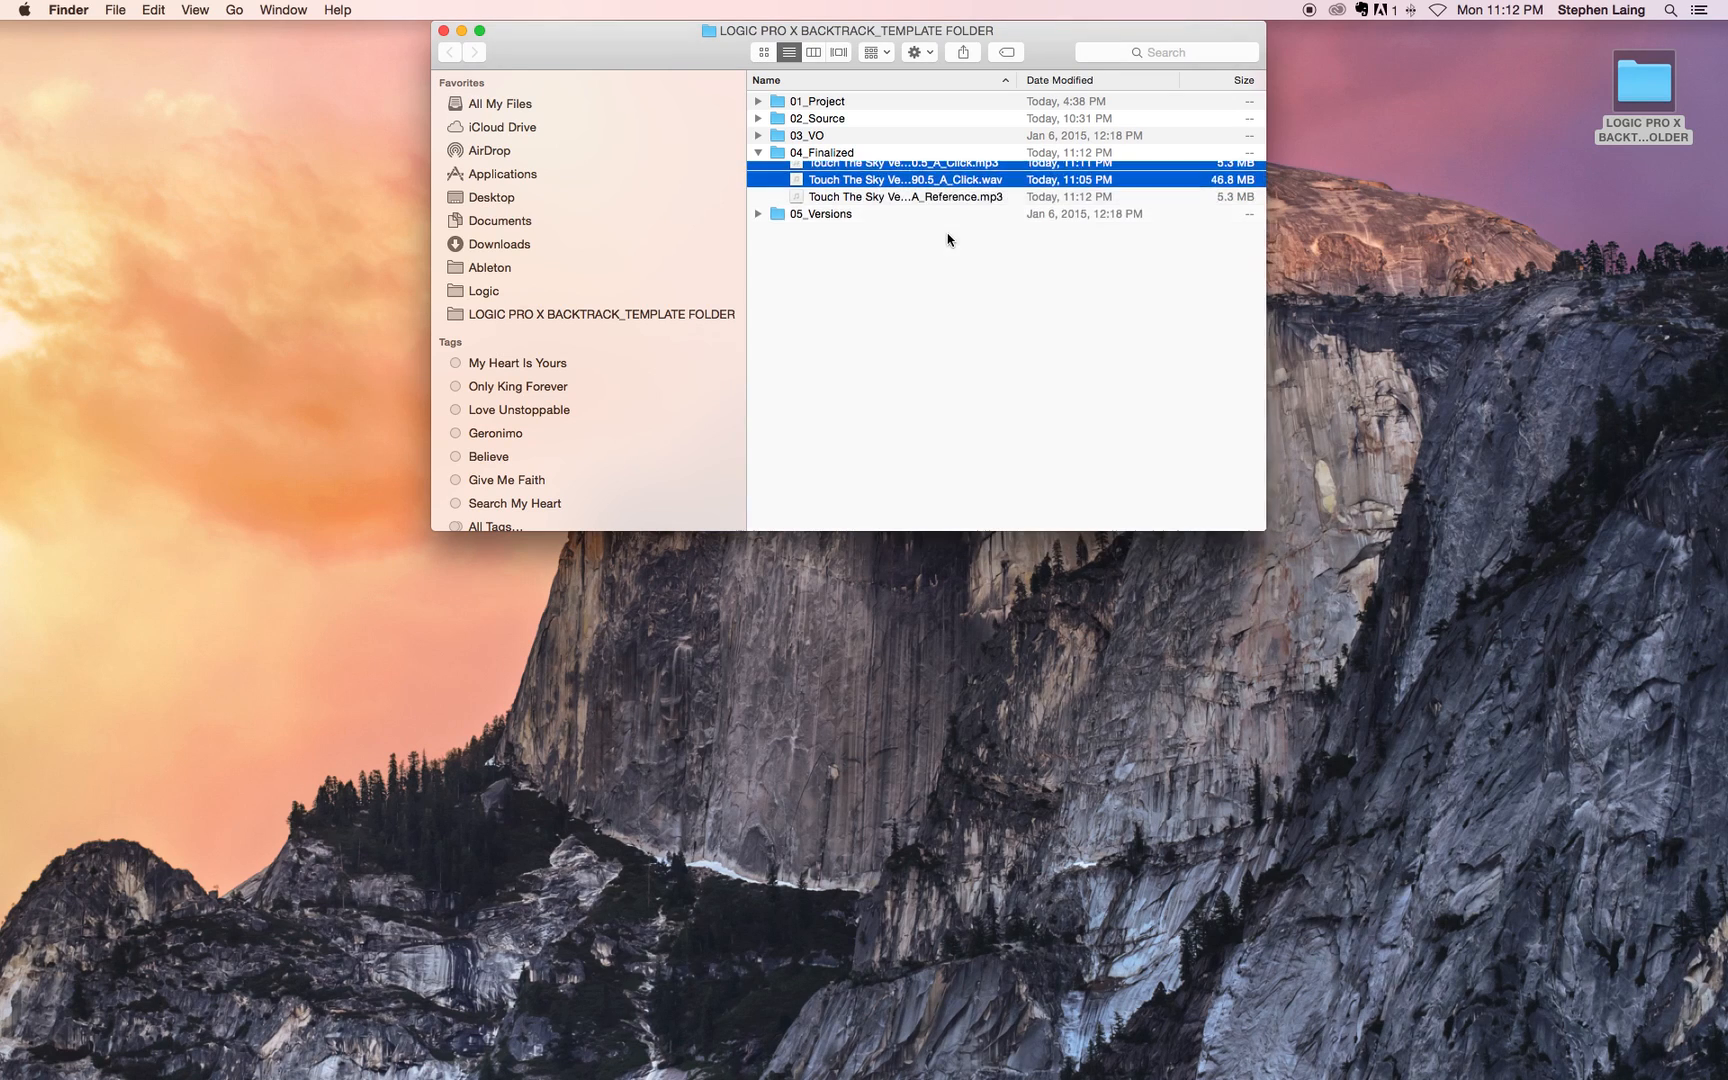
Step: Examine the names and formats of the Click WAV and Reference MP3 files in 04_Finalized
{"action": "left_click", "coordinate": [912, 232]}
{"action": "left_click", "coordinate": [896, 187]}
{"action": "left_click", "coordinate": [857, 170]}
{"action": "left_click", "coordinate": [857, 188]}
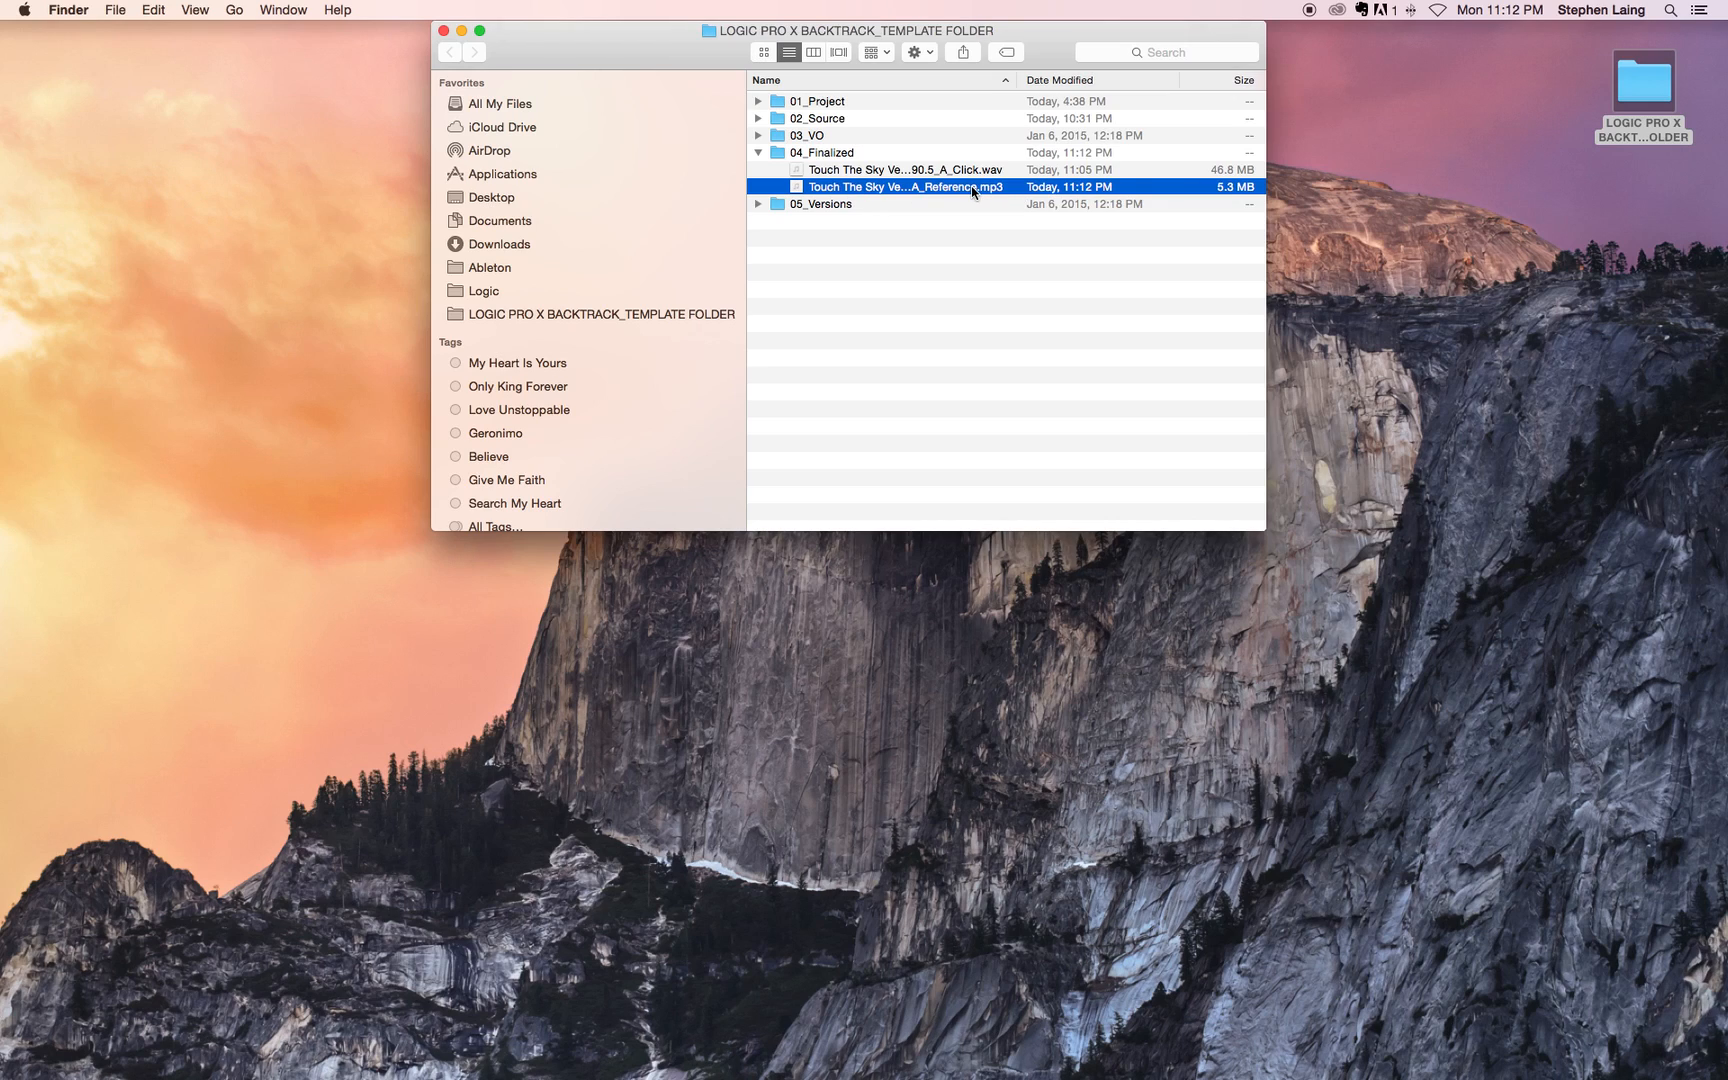
{"action": "key", "text": "Return"}
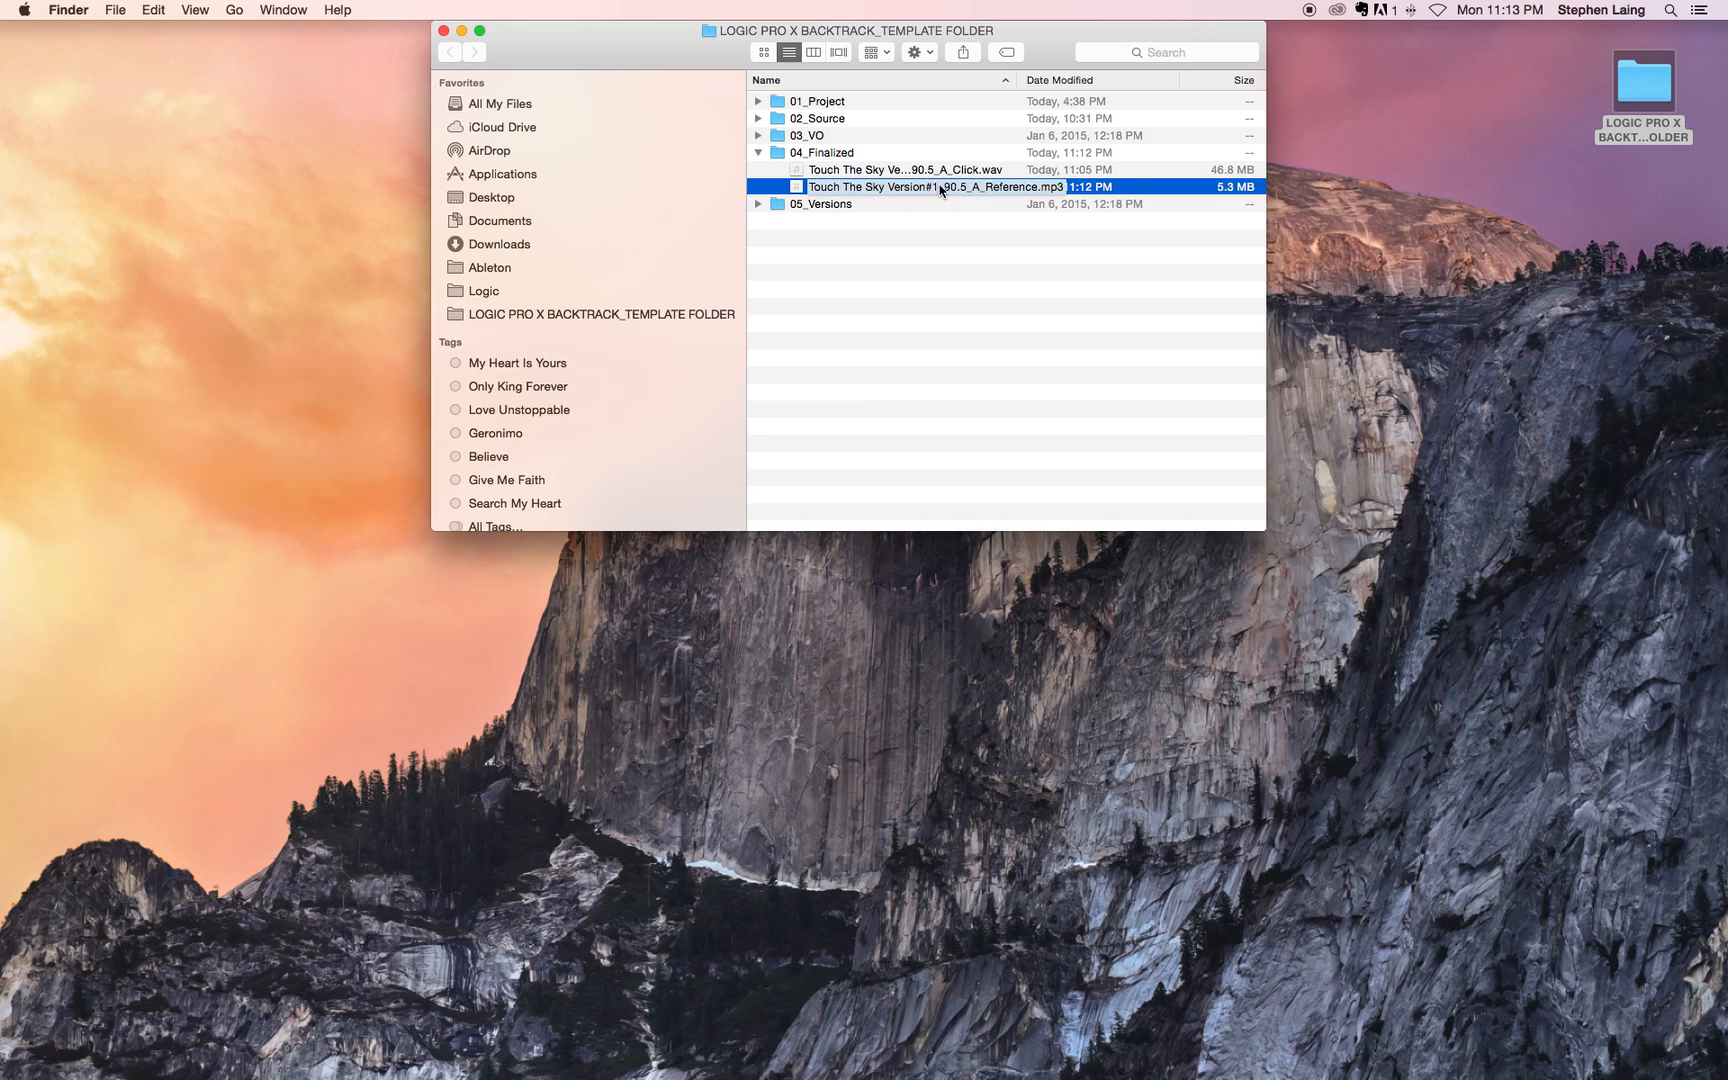
{"action": "left_click", "coordinate": [990, 172]}
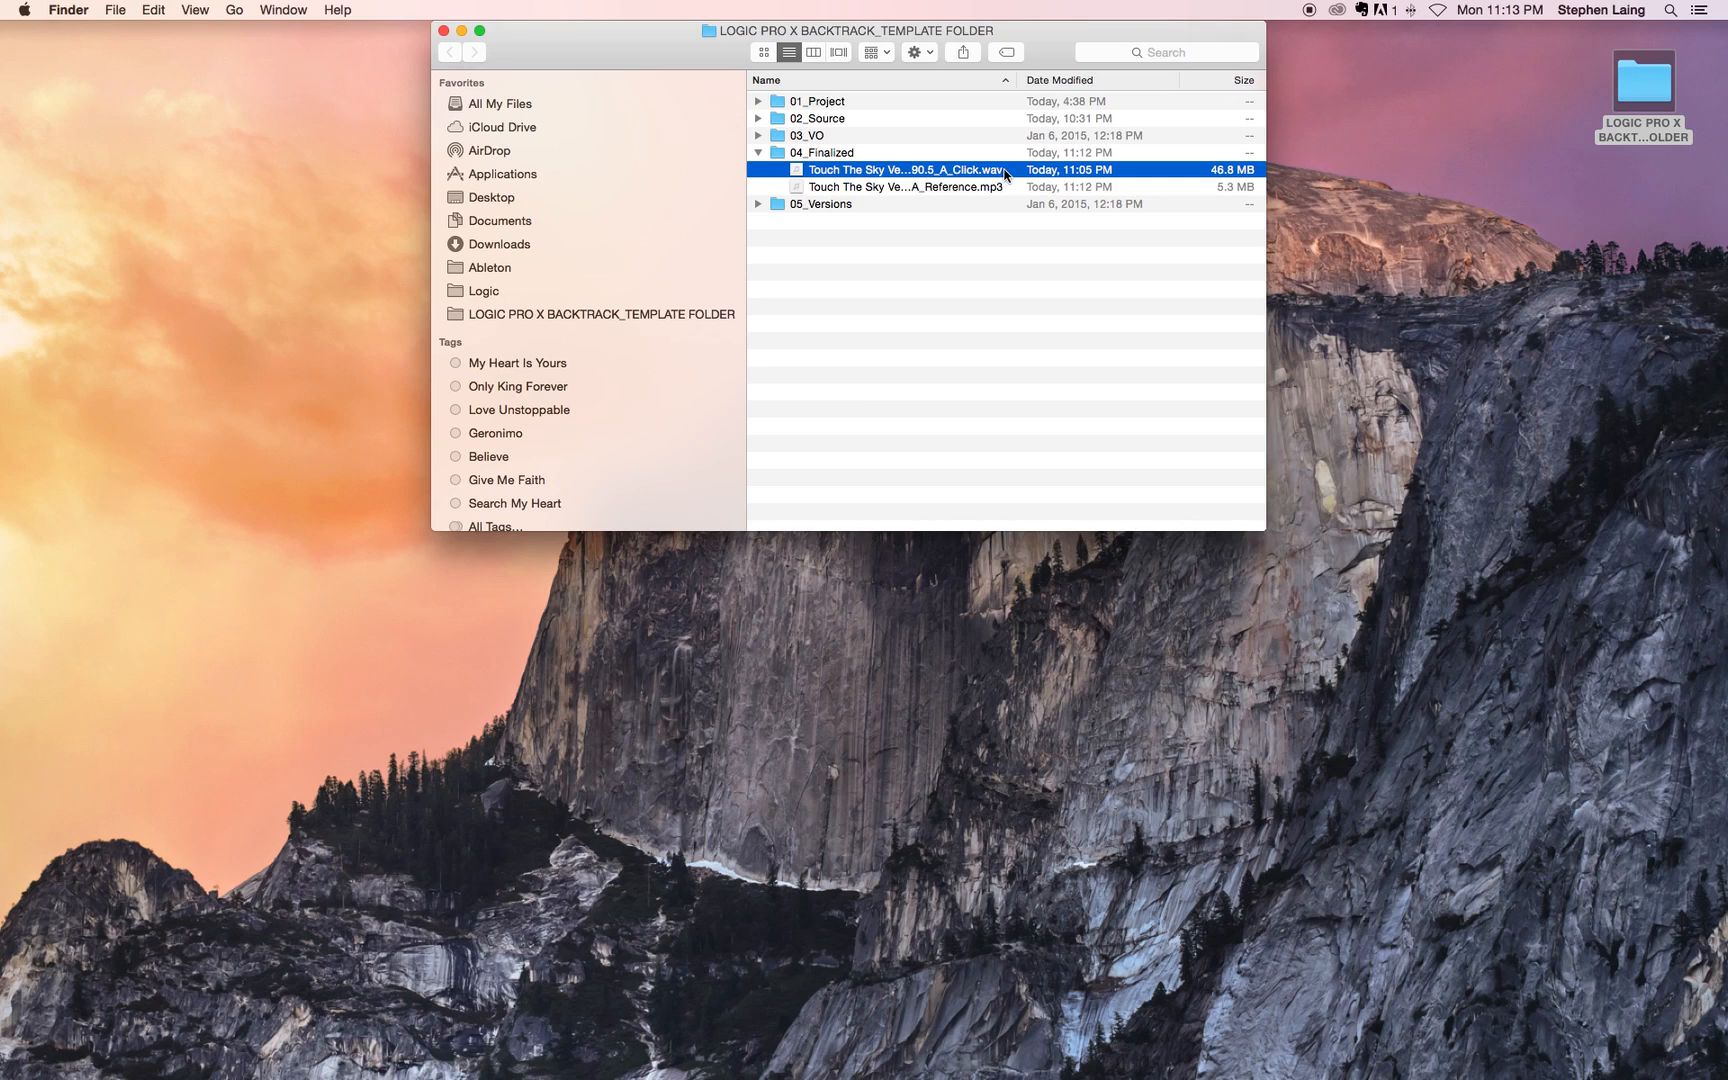
{"action": "key", "text": "Return"}
{"action": "left_click", "coordinate": [773, 176]}
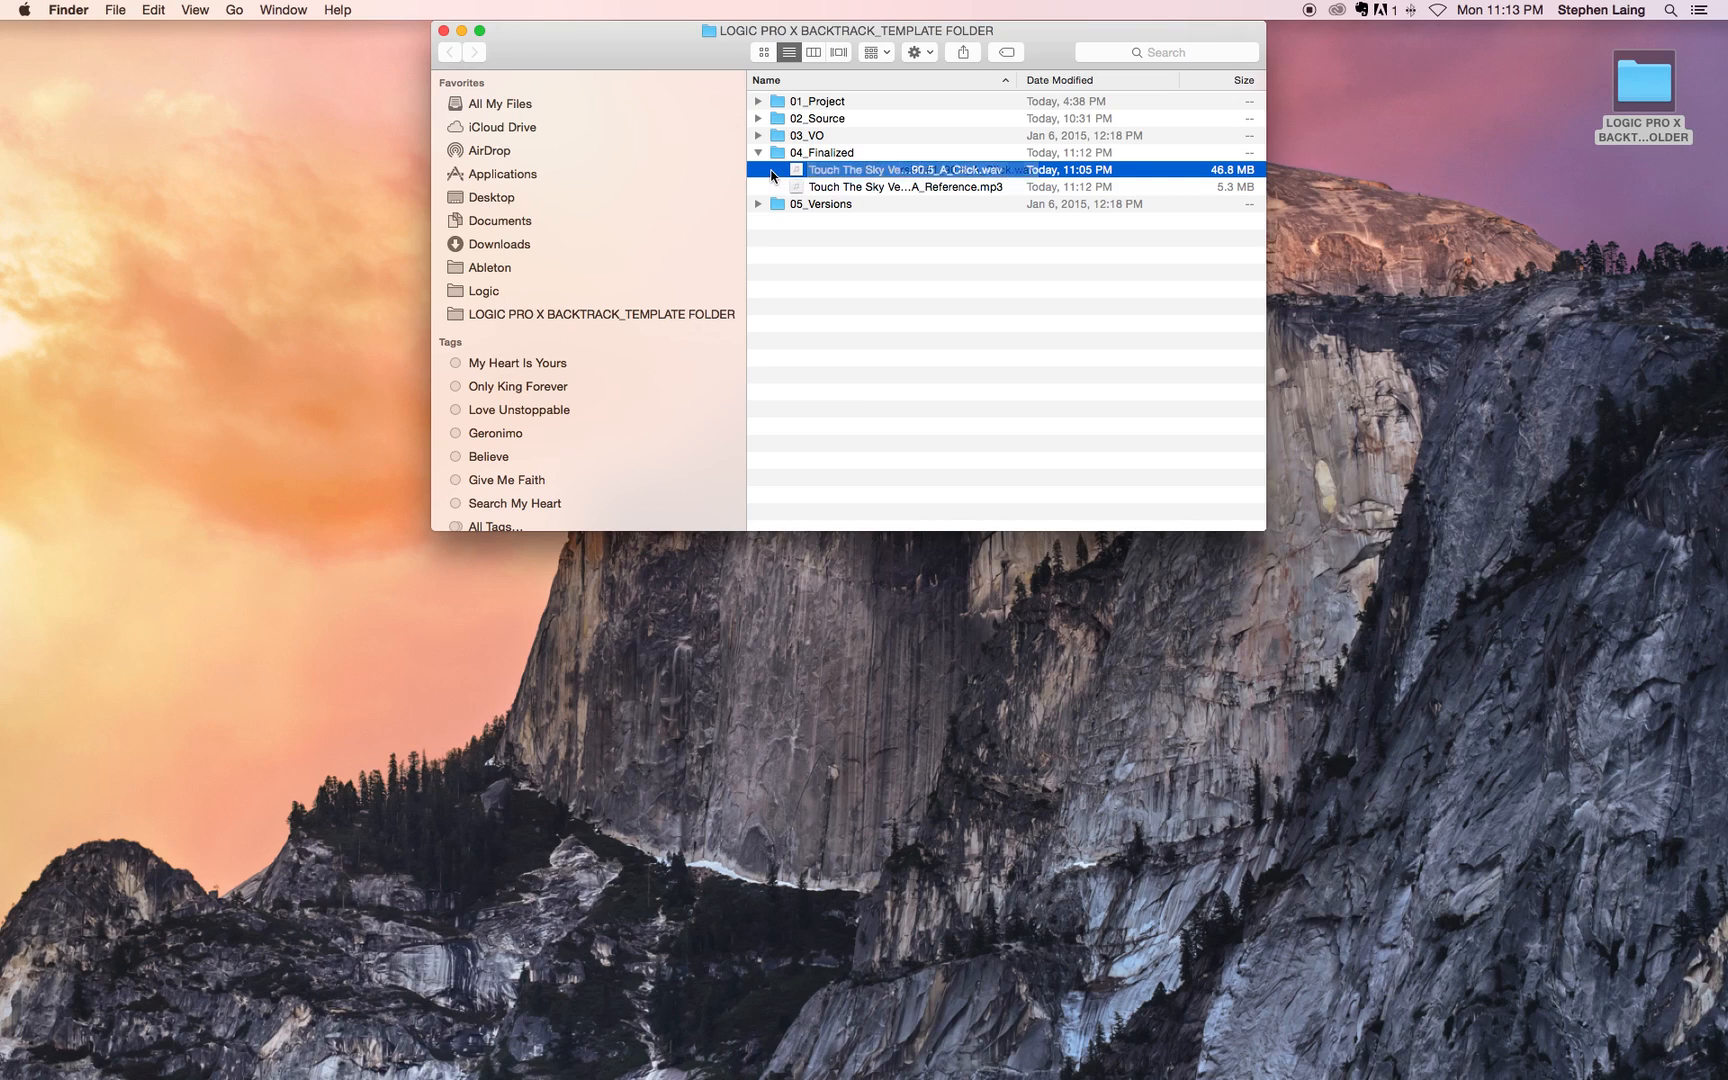
{"action": "left_click", "coordinate": [977, 175]}
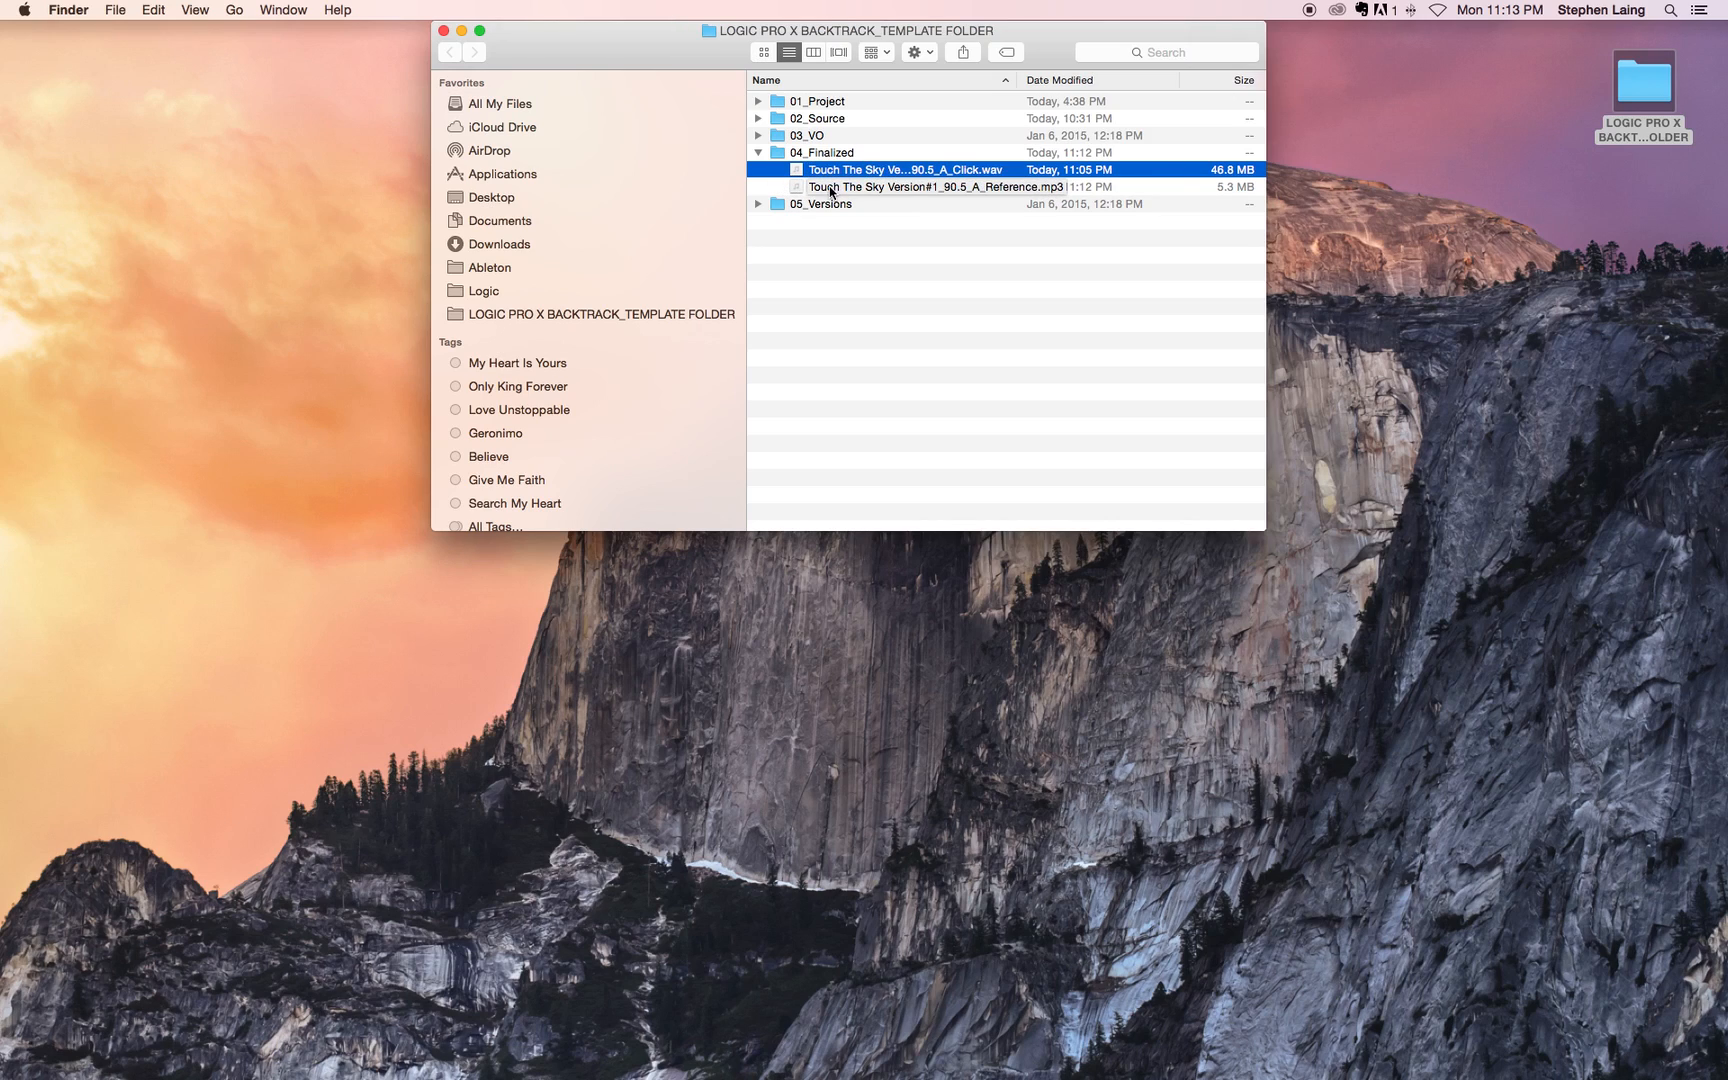
{"action": "left_click", "coordinate": [1000, 190]}
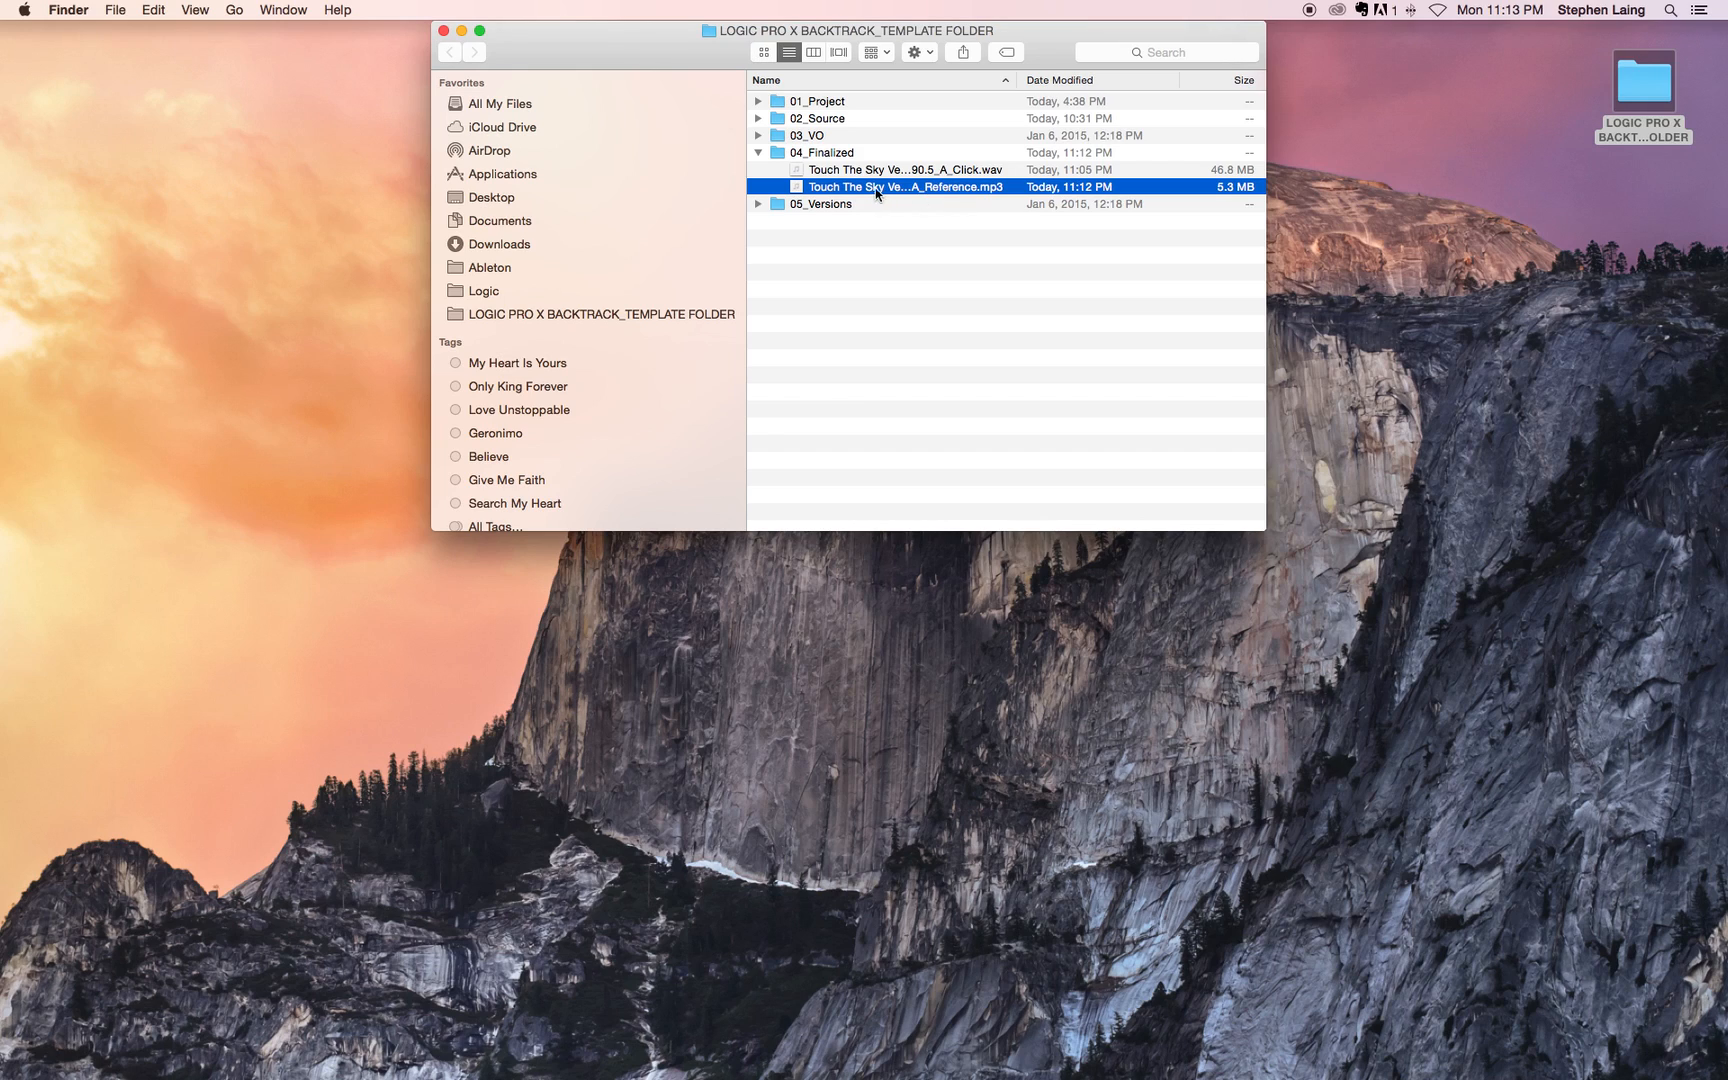
{"action": "left_click", "coordinate": [976, 172]}
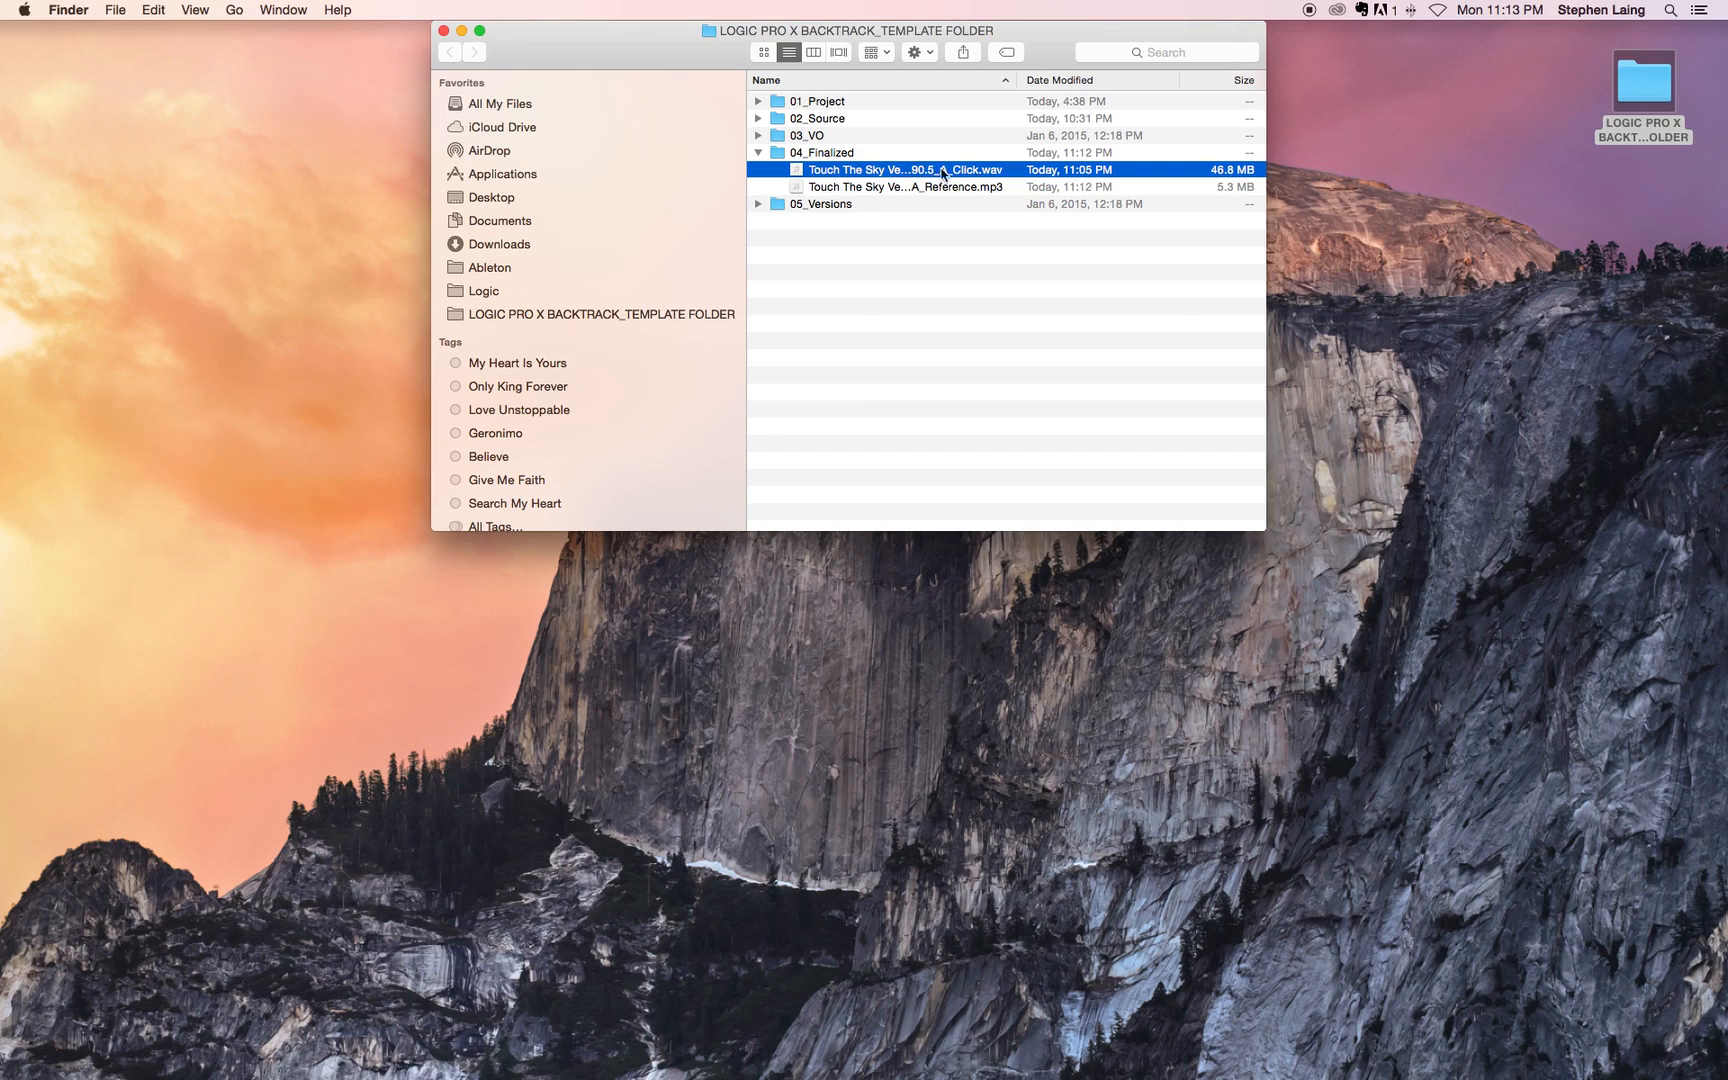
{"action": "left_click", "coordinate": [984, 188]}
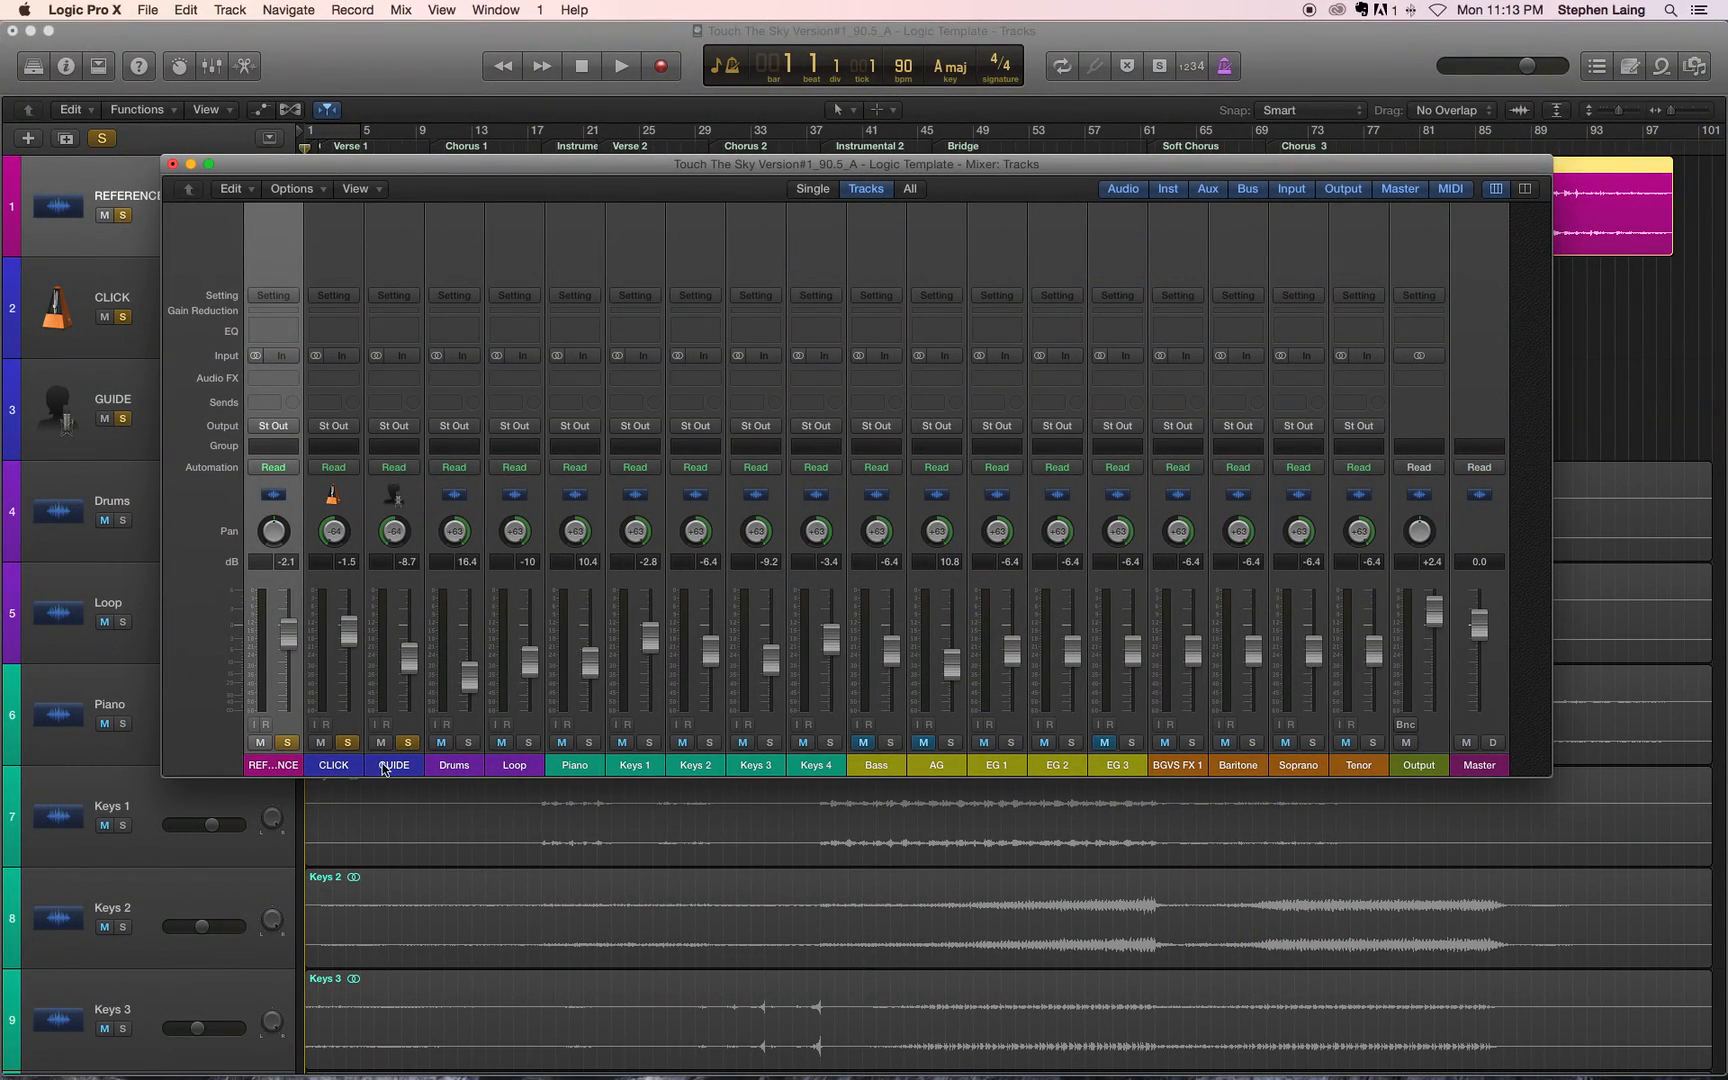
Step: Switch to Logic Pro X, lower the CLICK fader to -2.3 dB, clear the CLICK, REFERENCE and GUIDE solos, and mute REFERENCE
{"action": "left_click_drag", "start_coordinate": [347, 630], "coordinate": [347, 640]}
{"action": "left_click", "coordinate": [347, 742]}
{"action": "left_click", "coordinate": [287, 742]}
{"action": "left_click", "coordinate": [261, 742]}
{"action": "left_click", "coordinate": [408, 742]}
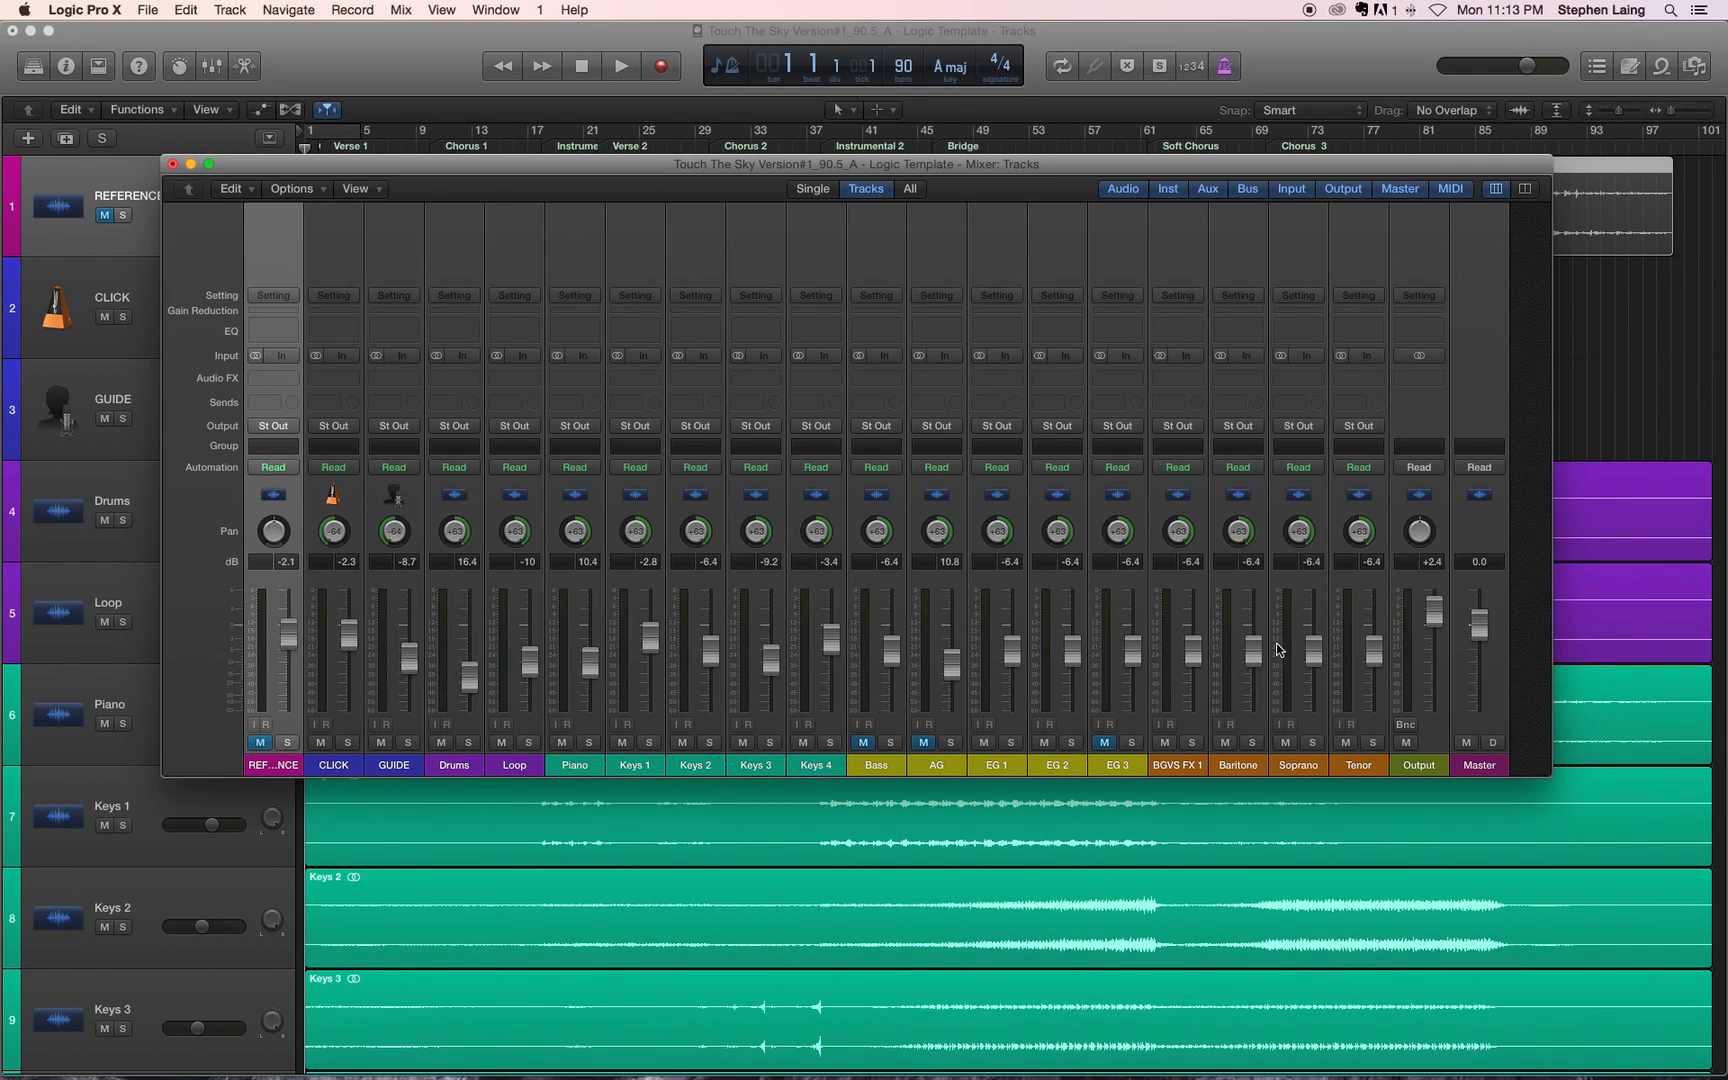
{"action": "key", "text": "XF86AudioRaiseVolume"}
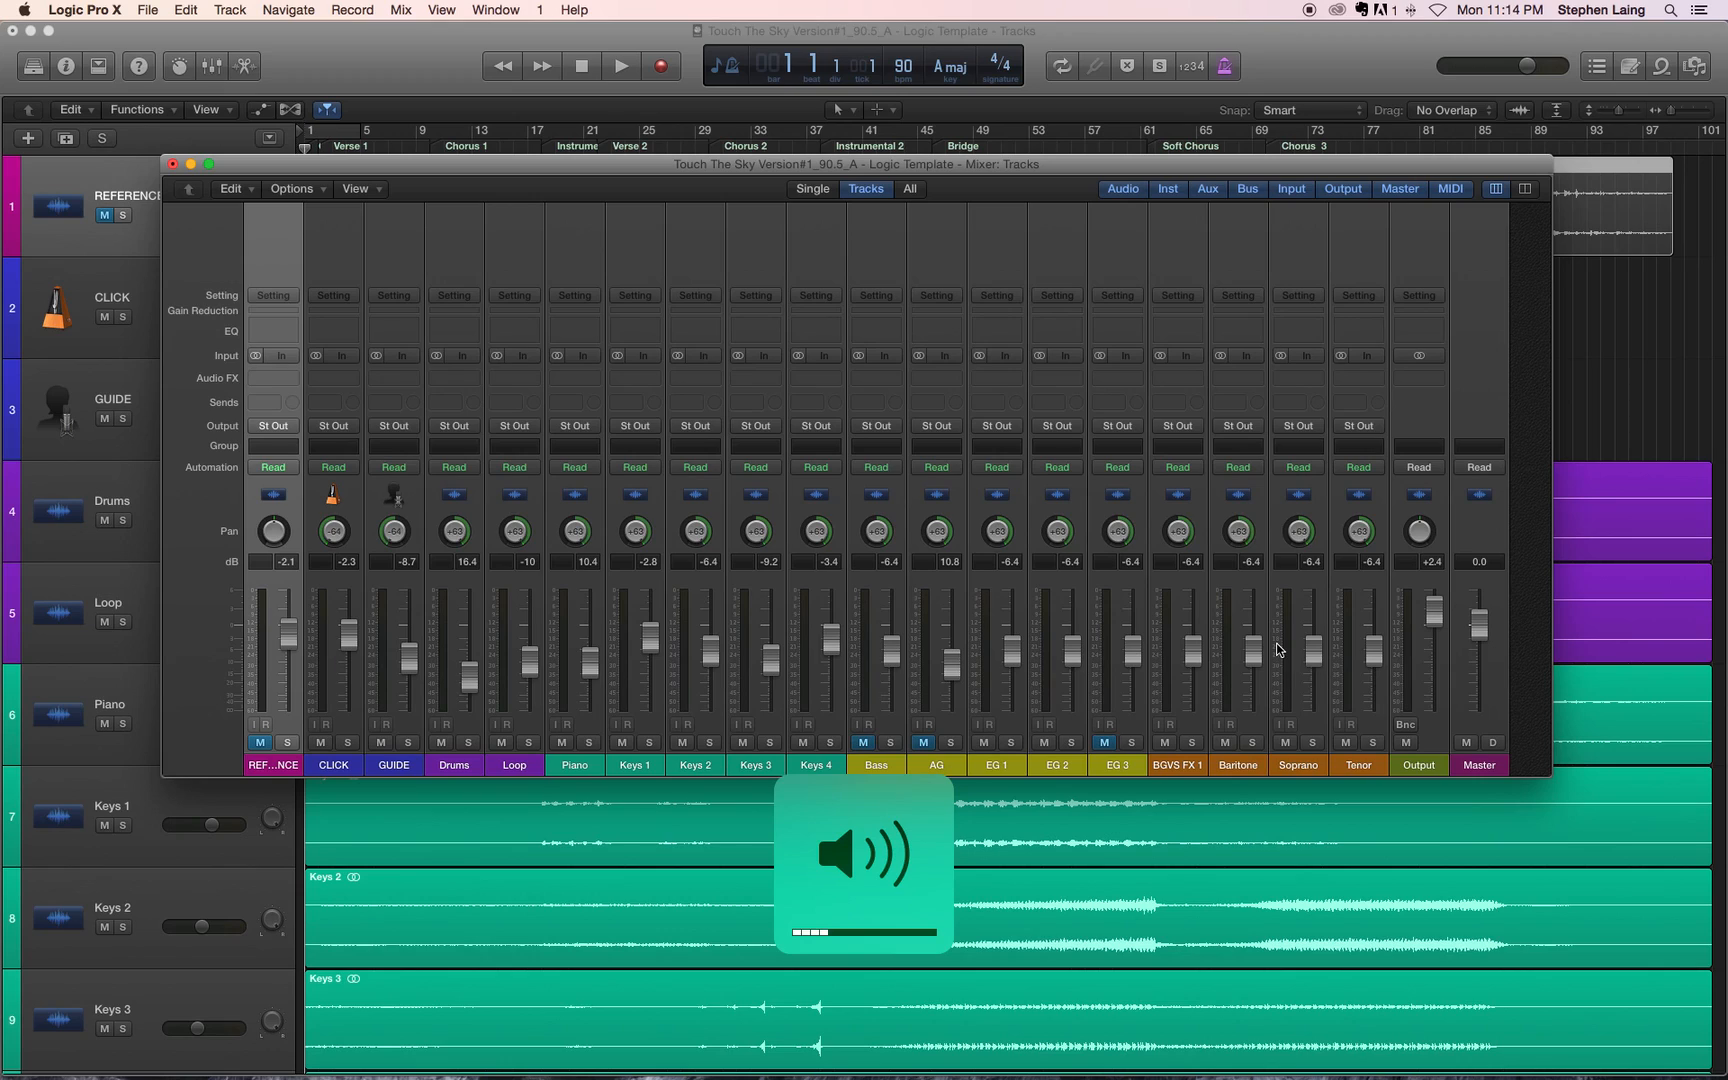
Step: During playback, raise the CLICK fader to -1.8 dB and the GUIDE fader to -6.8 dB
{"action": "key", "text": "space"}
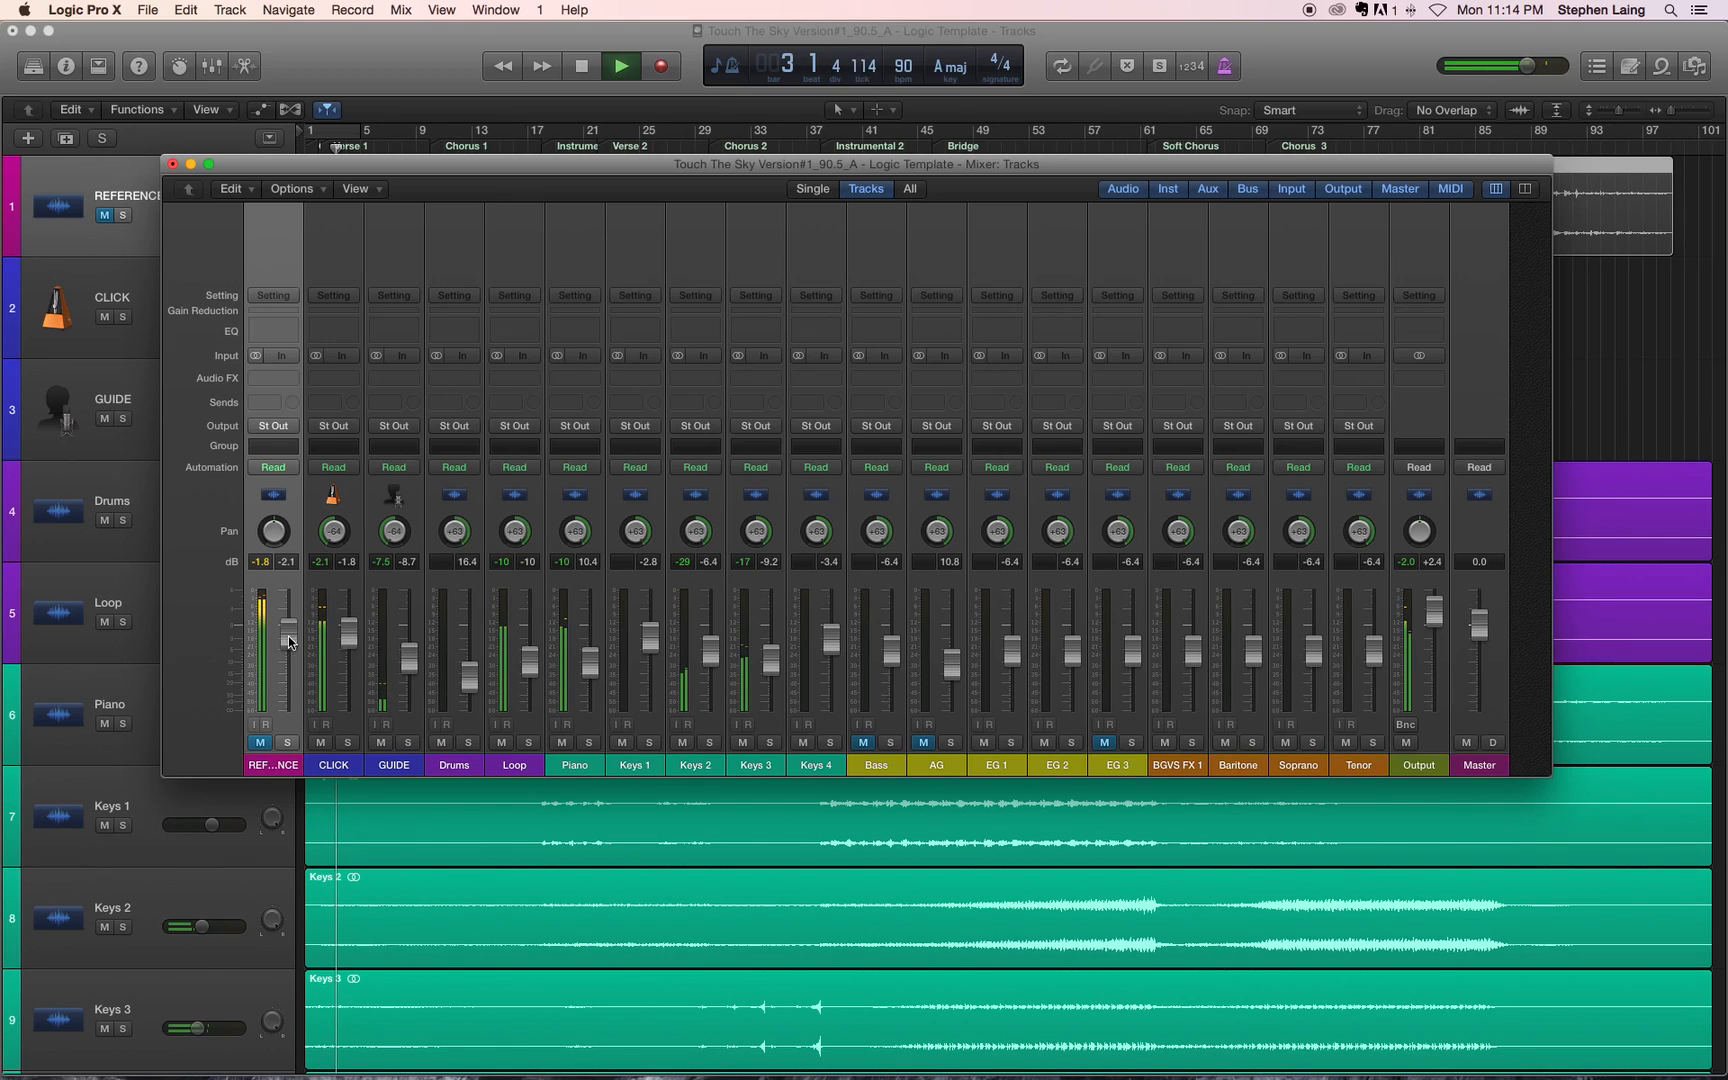
{"action": "left_click_drag", "start_coordinate": [408, 657], "coordinate": [405, 648]}
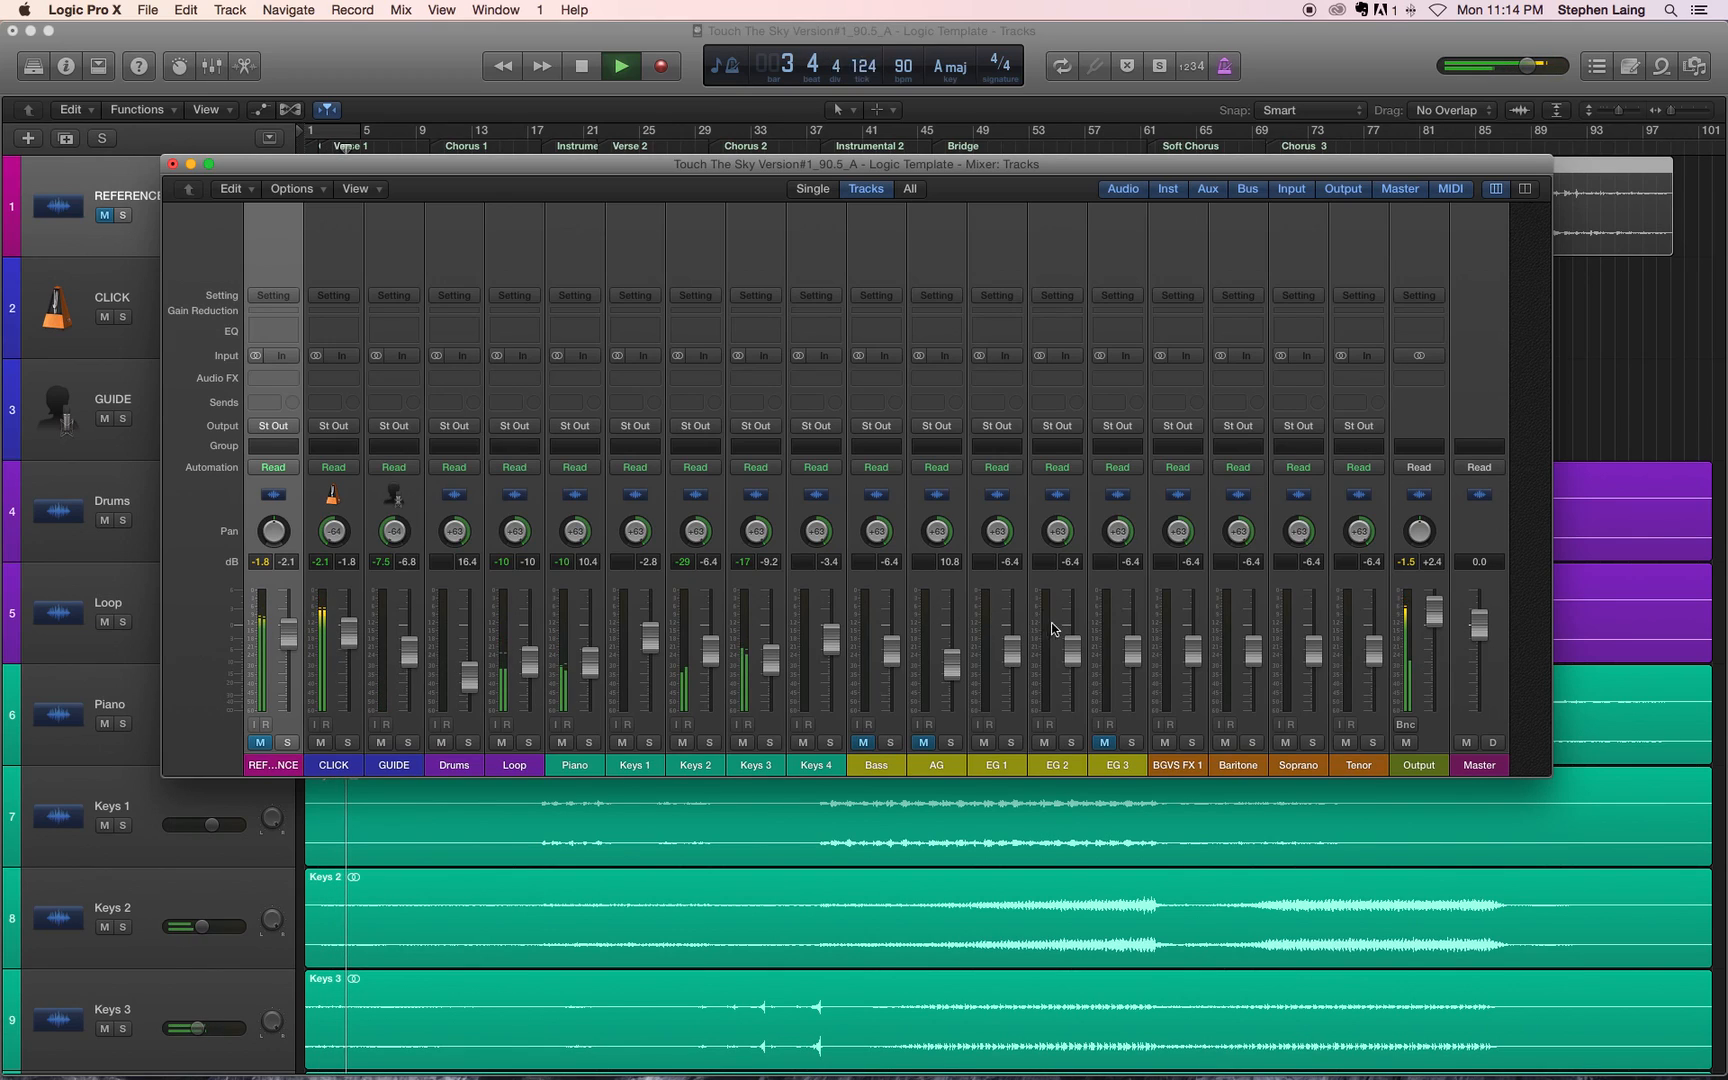
{"action": "key", "text": "space"}
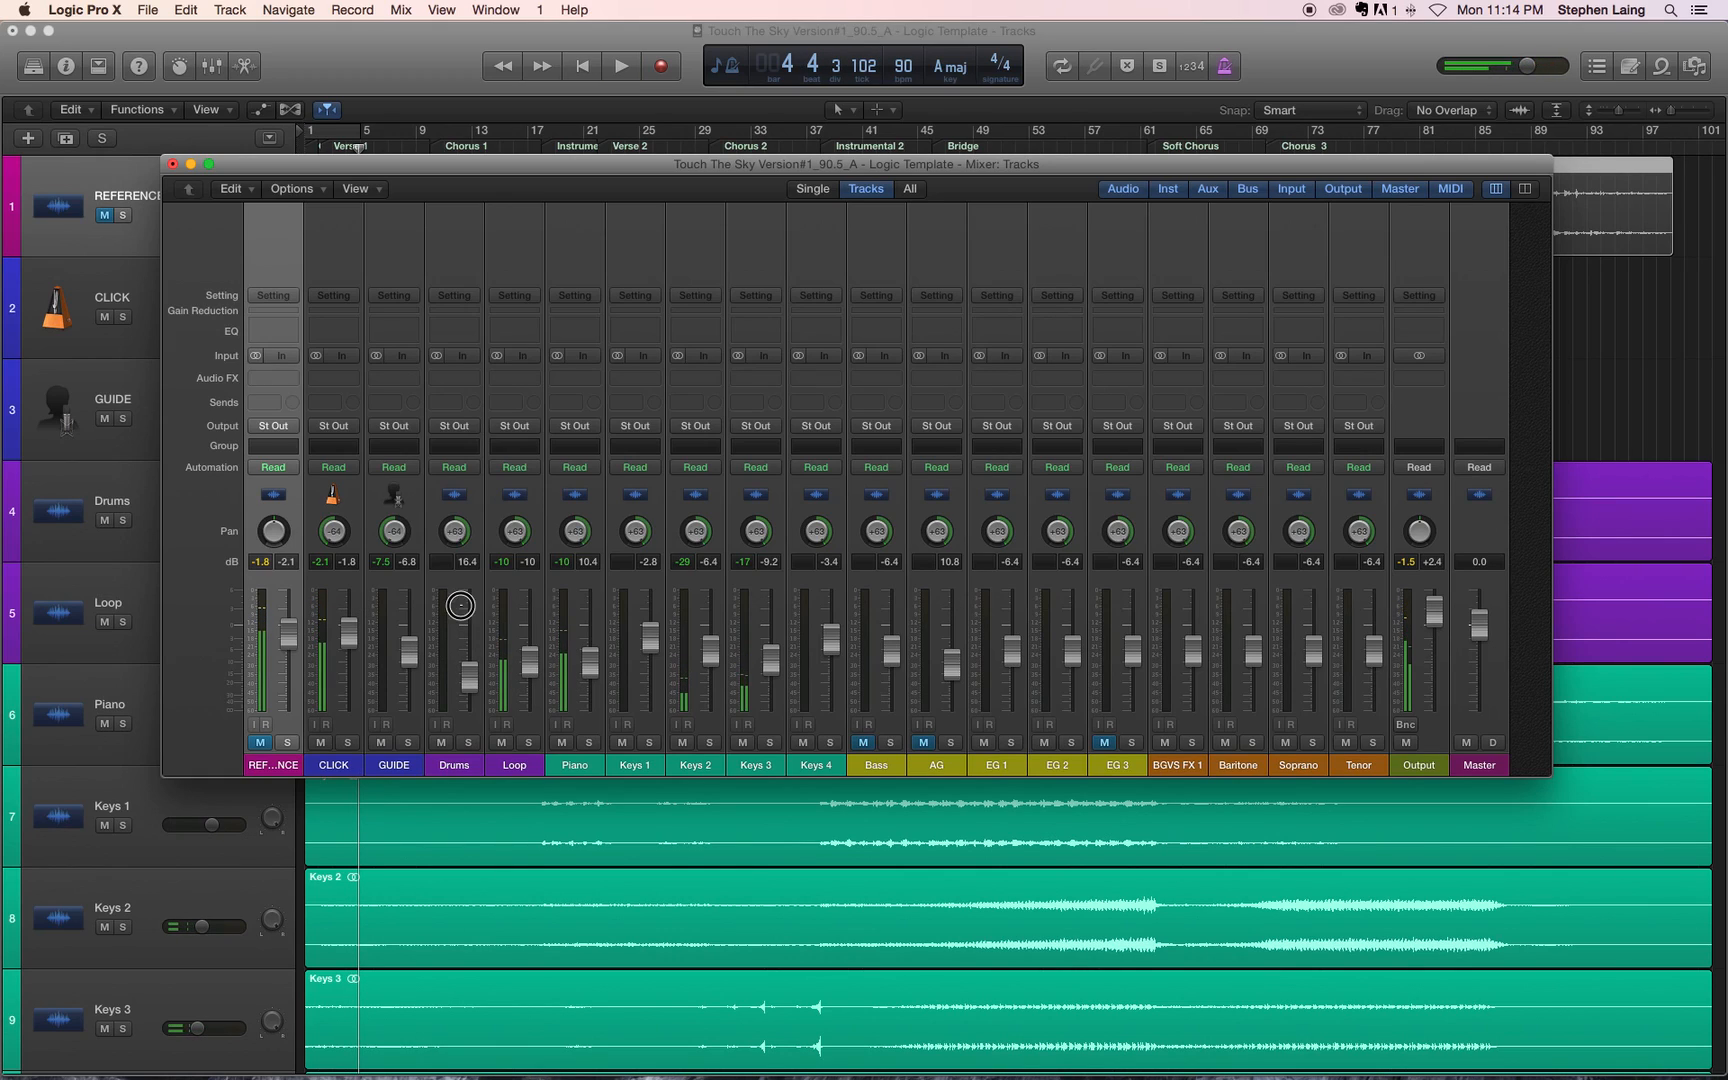
Step: Select the Drums through Tenor channels and raise their faders together until Tenor is at +1.7 dB
{"action": "left_click", "coordinate": [448, 588]}
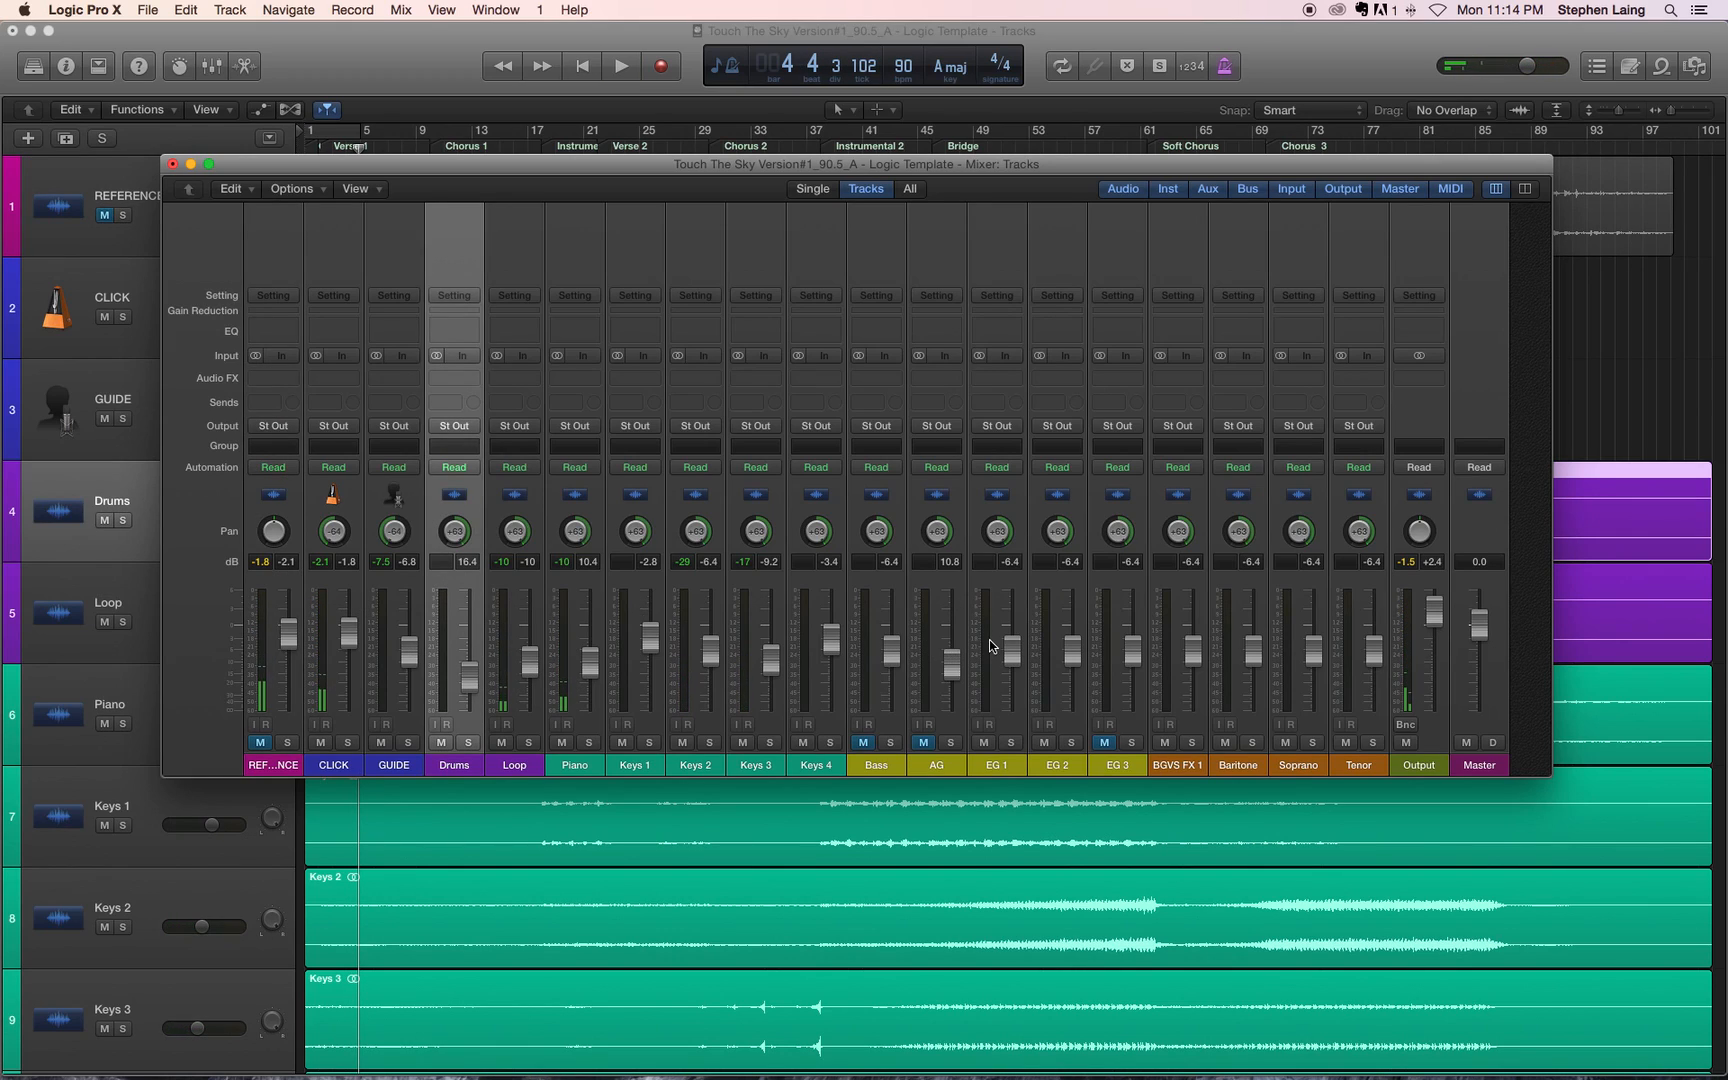
{"action": "left_click", "coordinate": [1359, 595], "text": "shift"}
{"action": "mouse_move", "coordinate": [1375, 658]}
{"action": "left_mouse_down"}
{"action": "mouse_move", "coordinate": [1370, 603]}
{"action": "mouse_move", "coordinate": [1370, 617]}
{"action": "left_mouse_up"}
Step: Play from late in Instrumental 2, raise the selected faders together until Baritone is at +2.3 dB, and reset the Output peak before stopping playback
{"action": "key", "text": "space"}
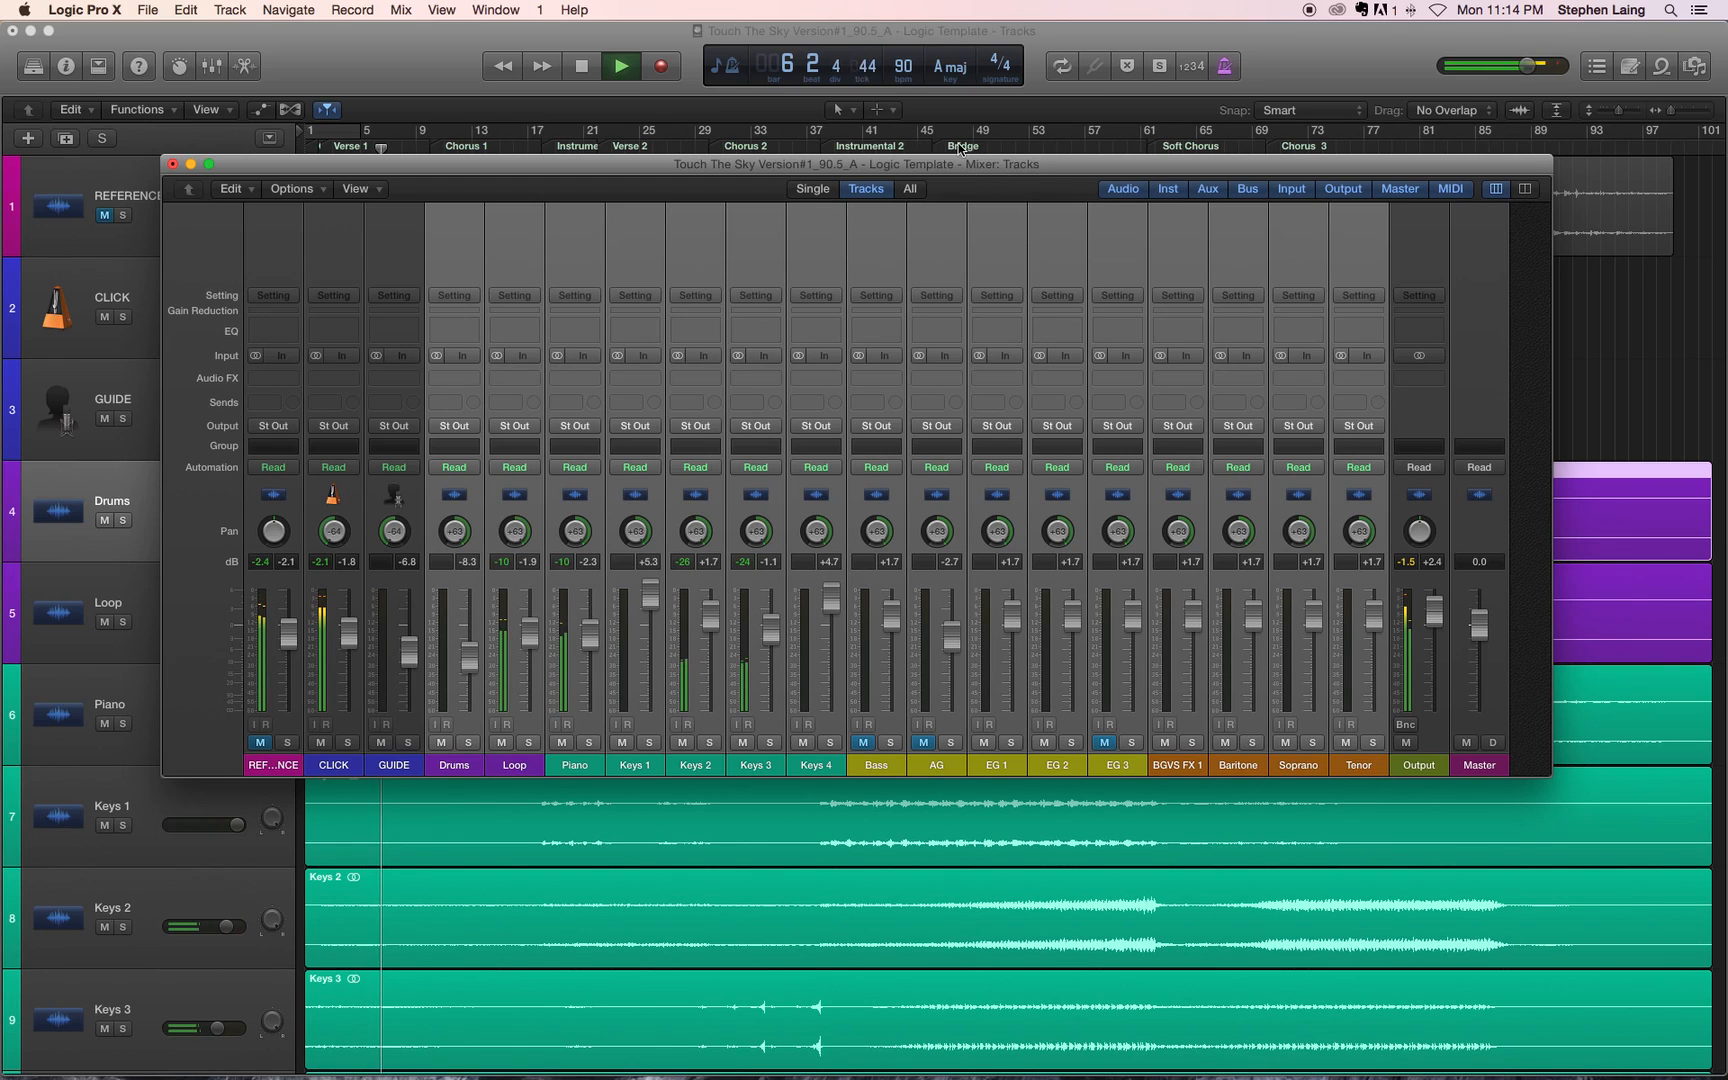
{"action": "key", "text": "x"}
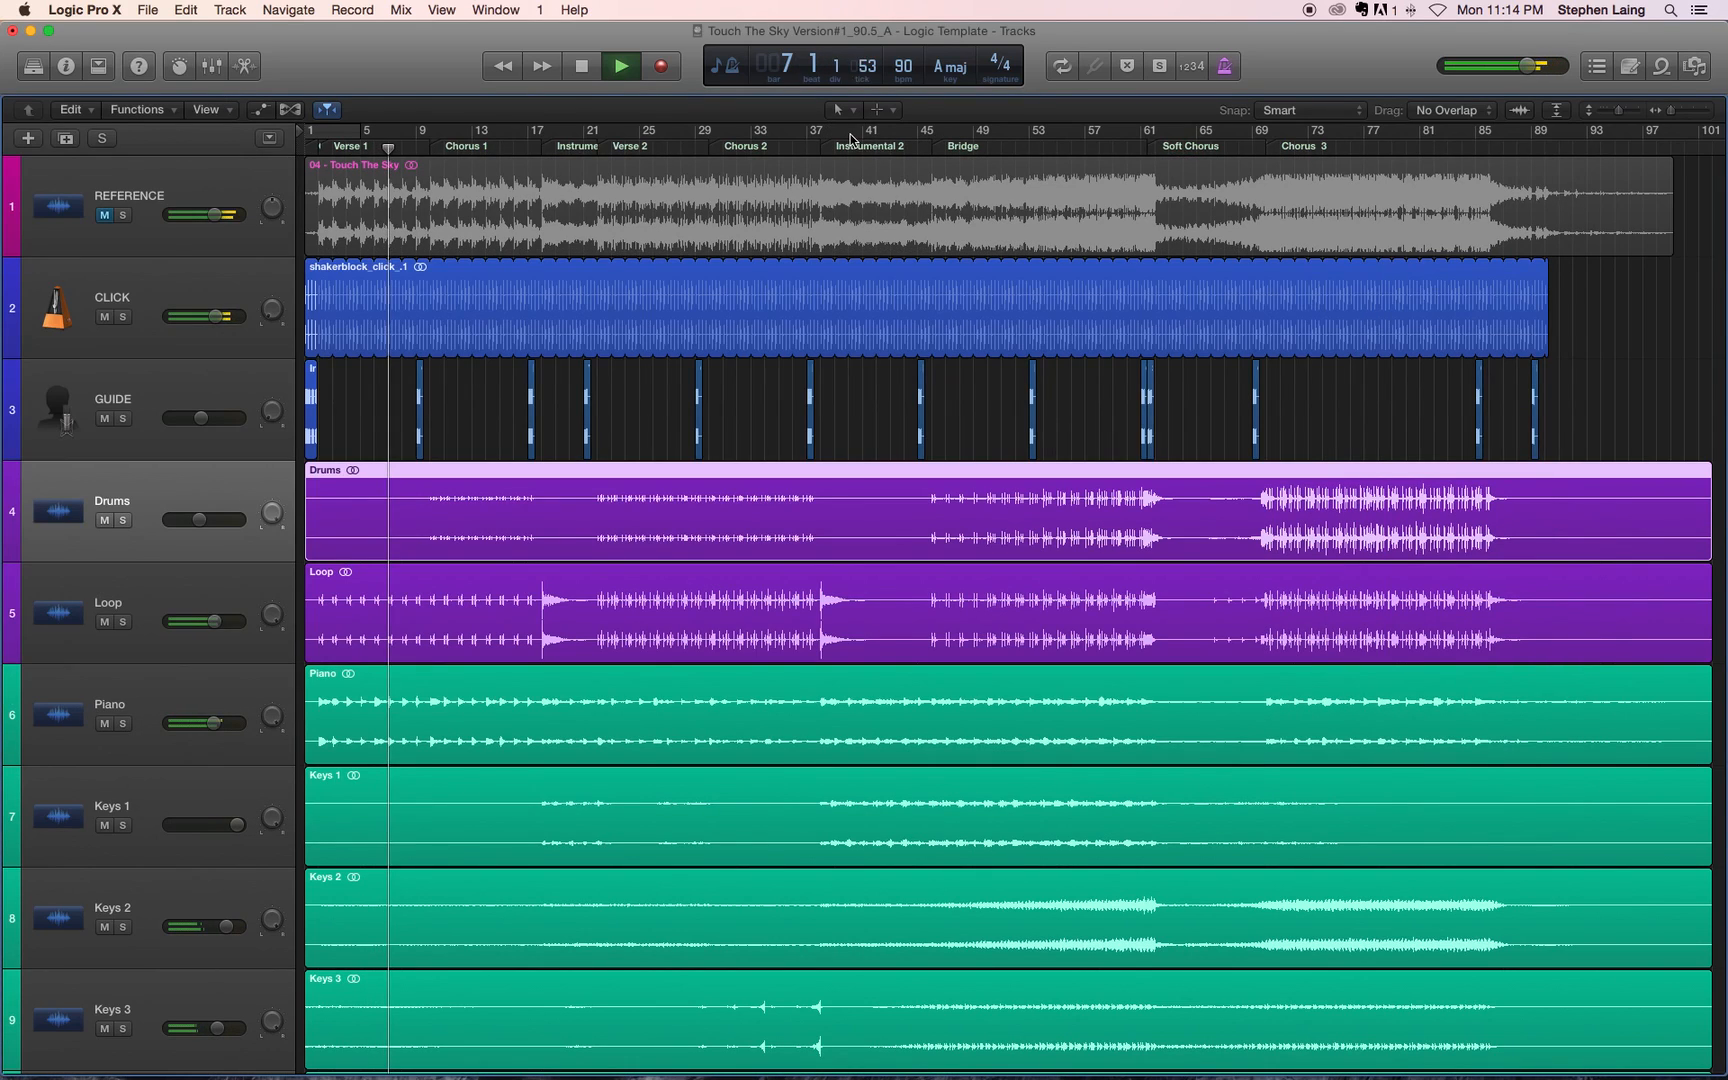
{"action": "left_click", "coordinate": [901, 138]}
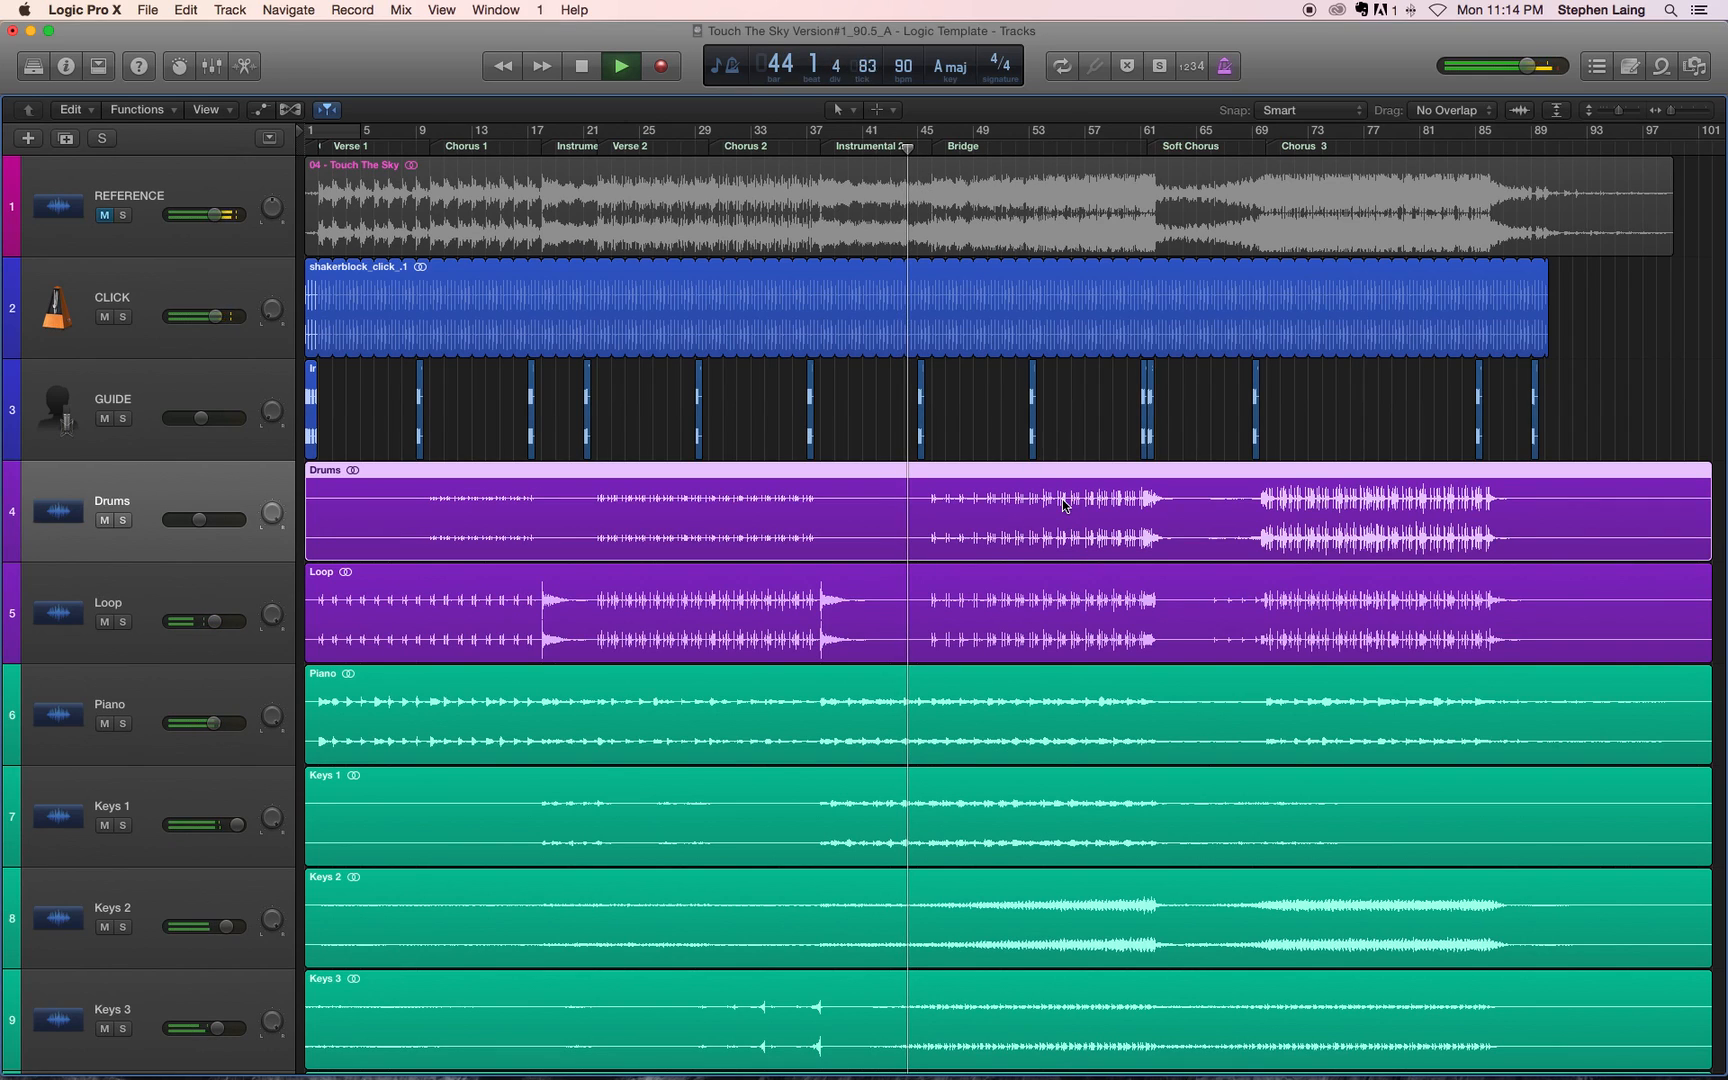
{"action": "key", "text": "x"}
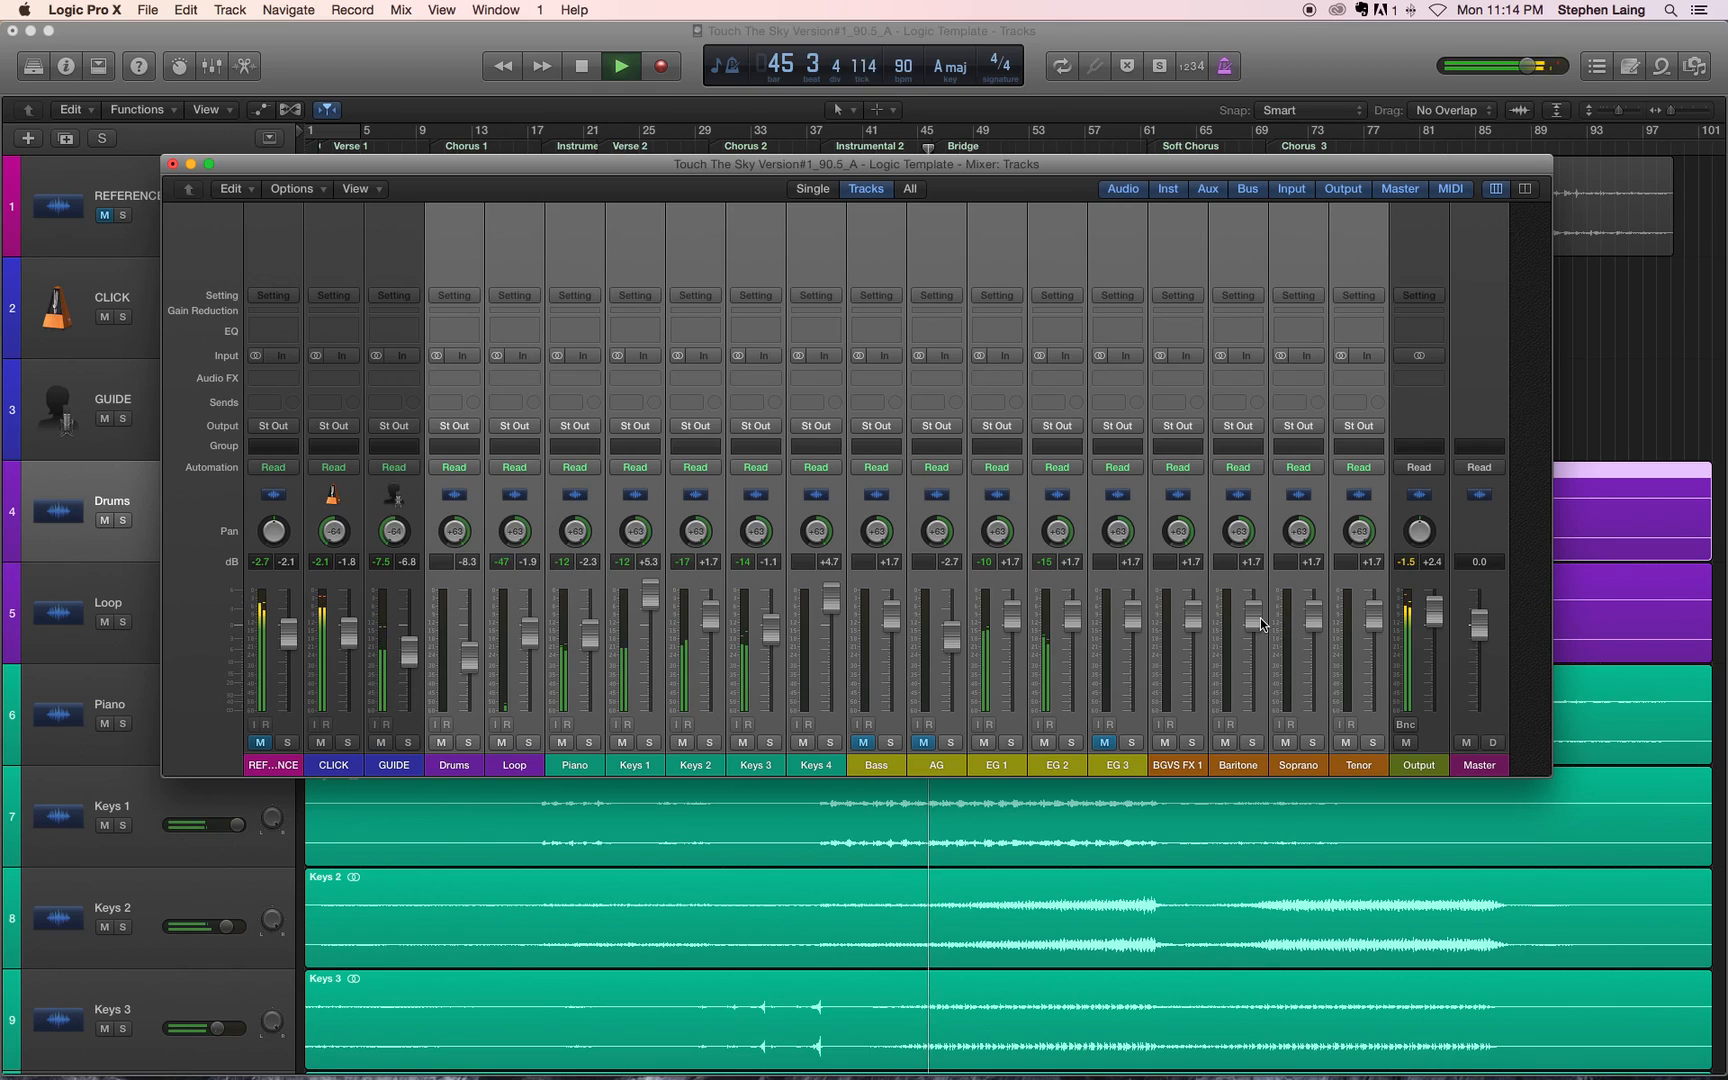
{"action": "left_click_drag", "start_coordinate": [1254, 620], "coordinate": [1254, 616]}
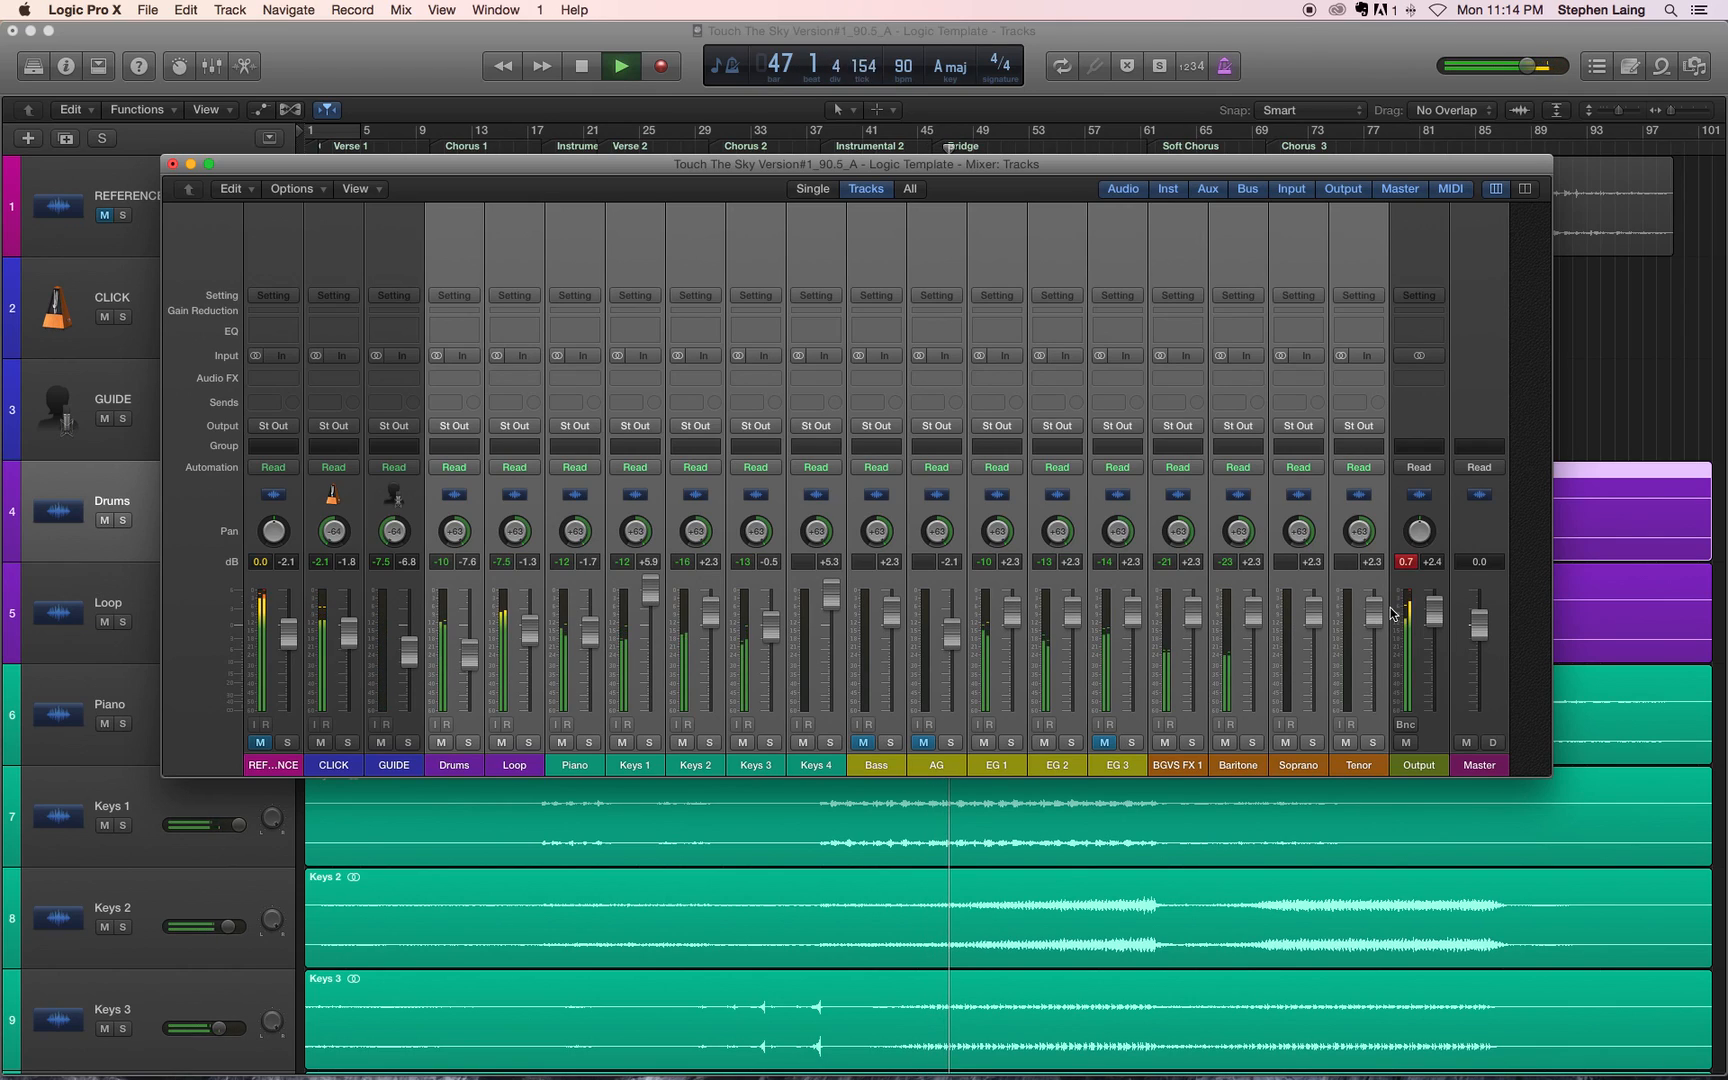
{"action": "left_click", "coordinate": [1406, 561]}
{"action": "key", "text": "space"}
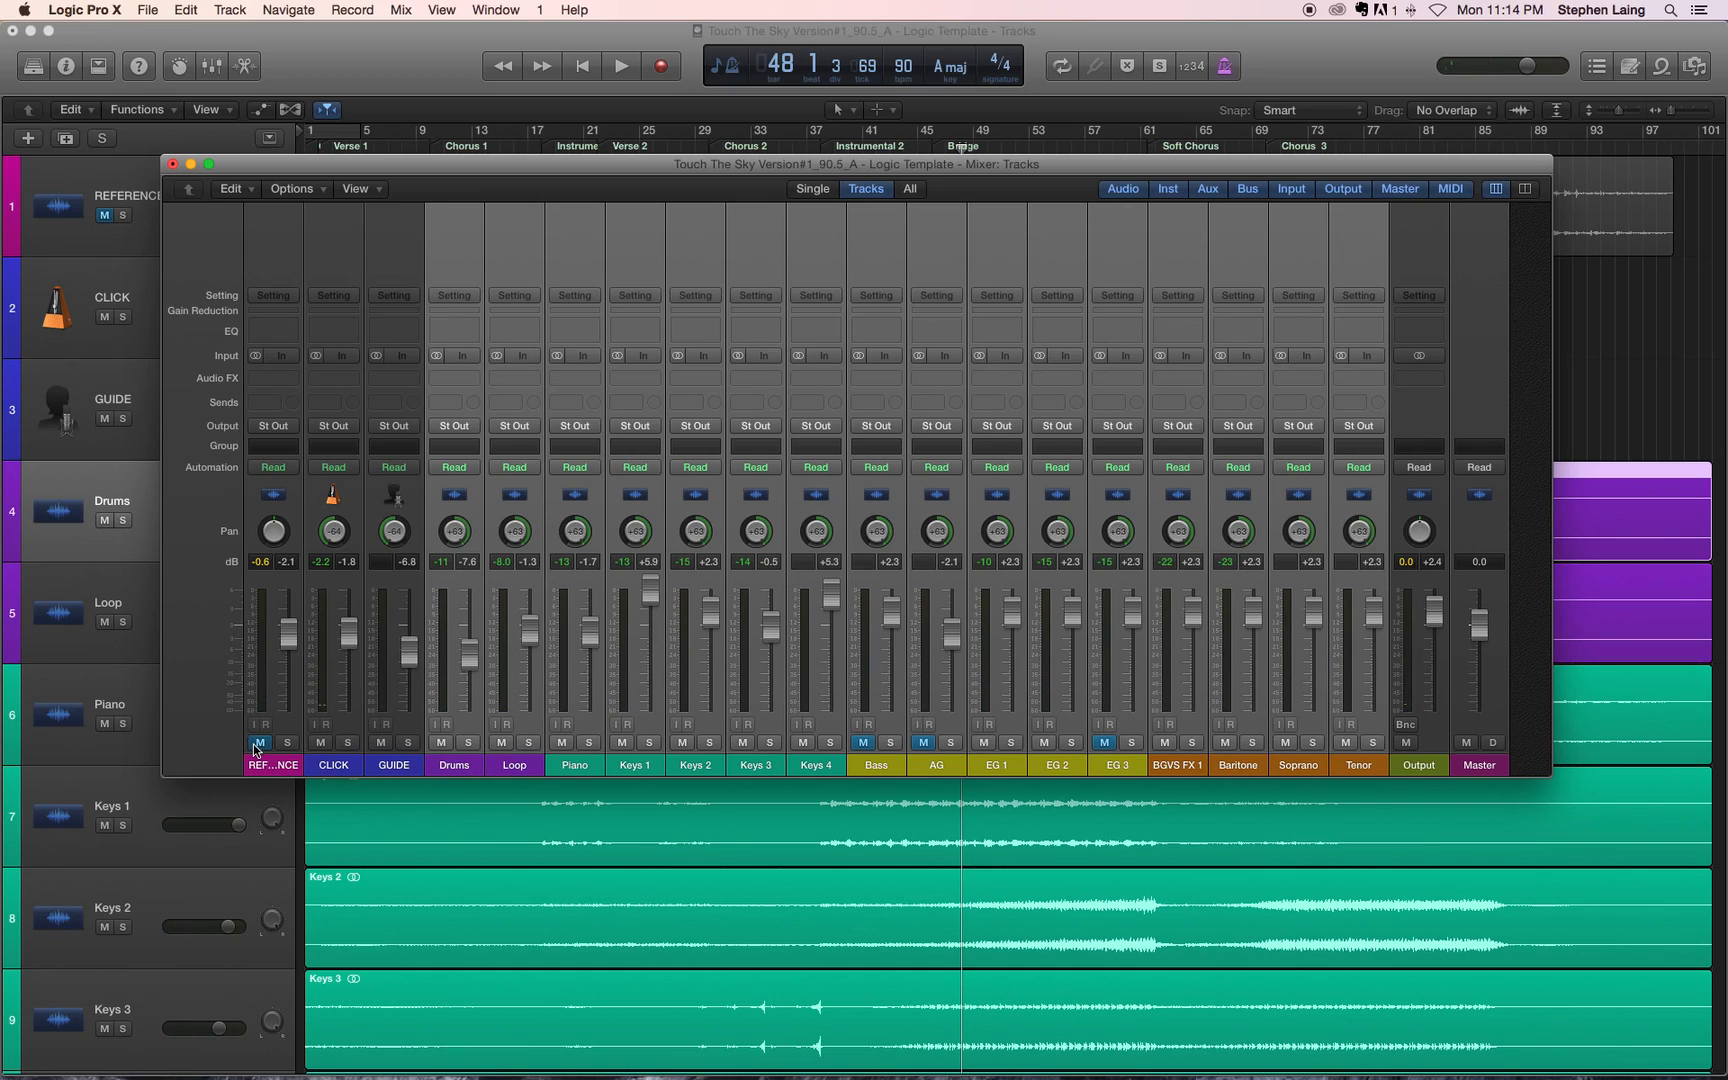
Step: Bounce the mix as an MP3 named Touch The Sky Version#1_90.5_A_Click into the template folder's 04_Finalized
{"action": "left_click", "coordinate": [1406, 725]}
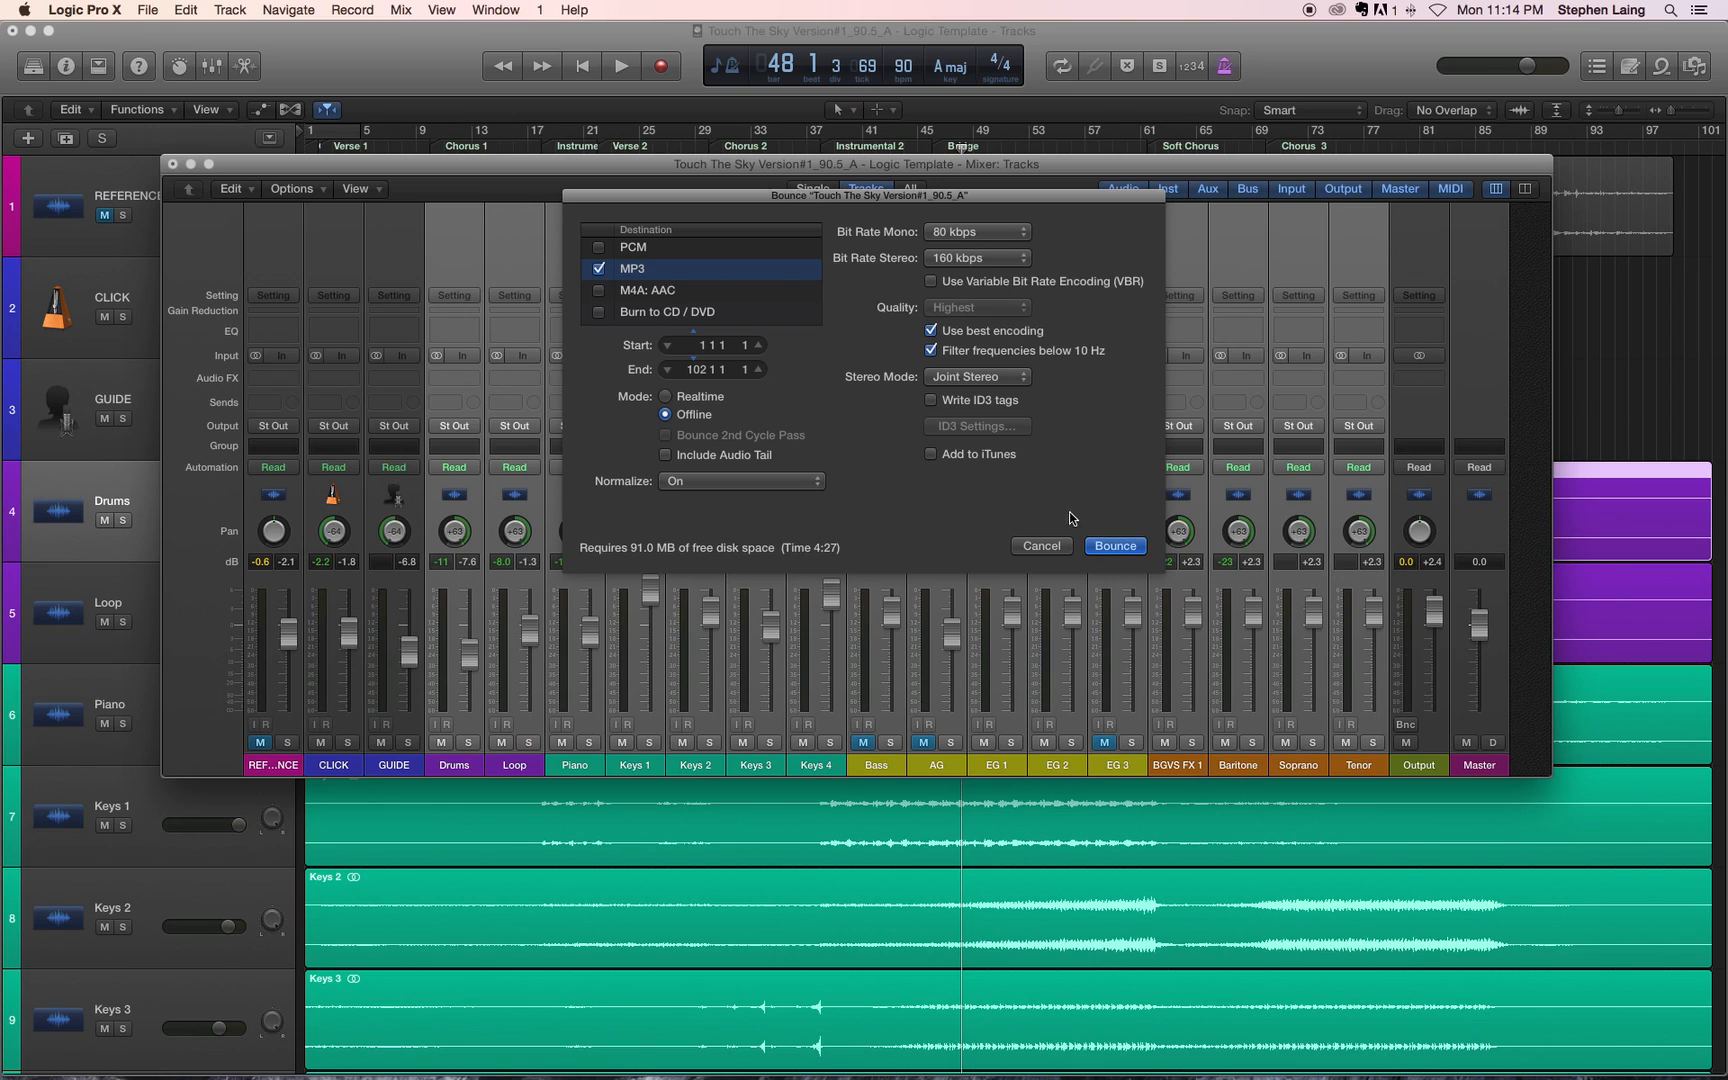
{"action": "left_click", "coordinate": [1116, 546]}
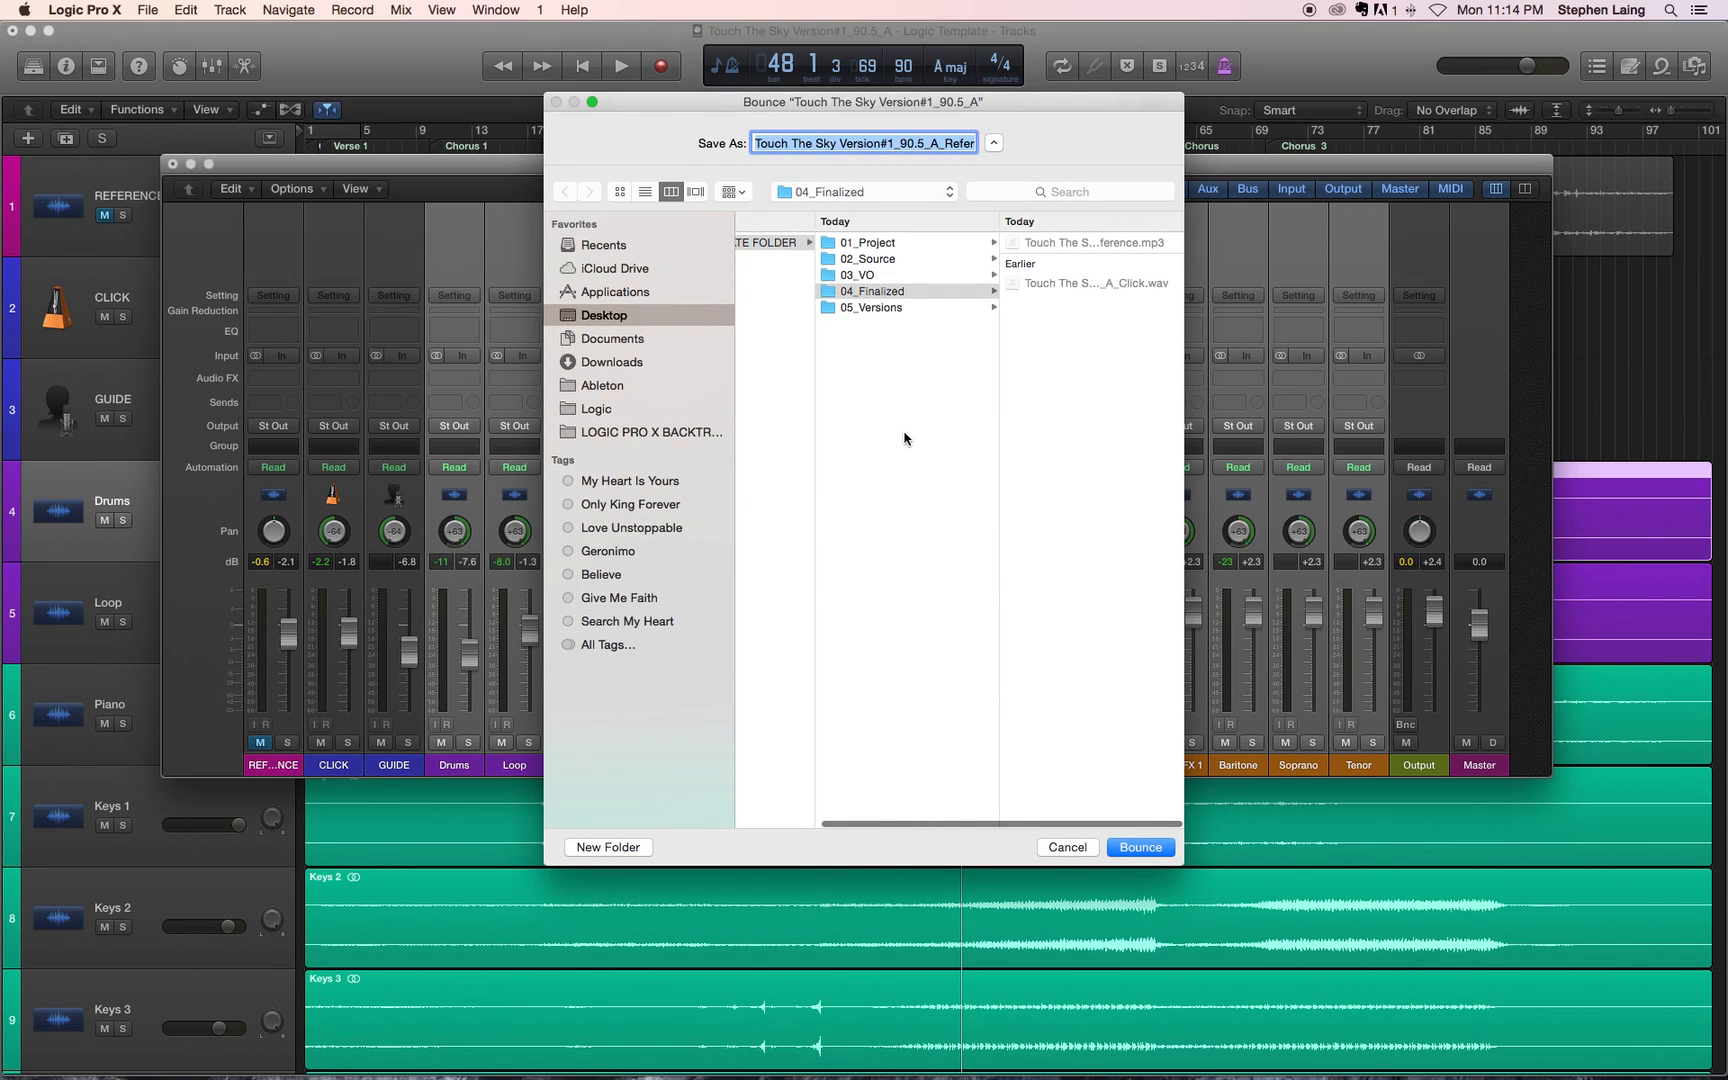
{"action": "left_click", "coordinate": [960, 143]}
{"action": "double_click", "coordinate": [960, 143]}
{"action": "type", "text": "Click"}
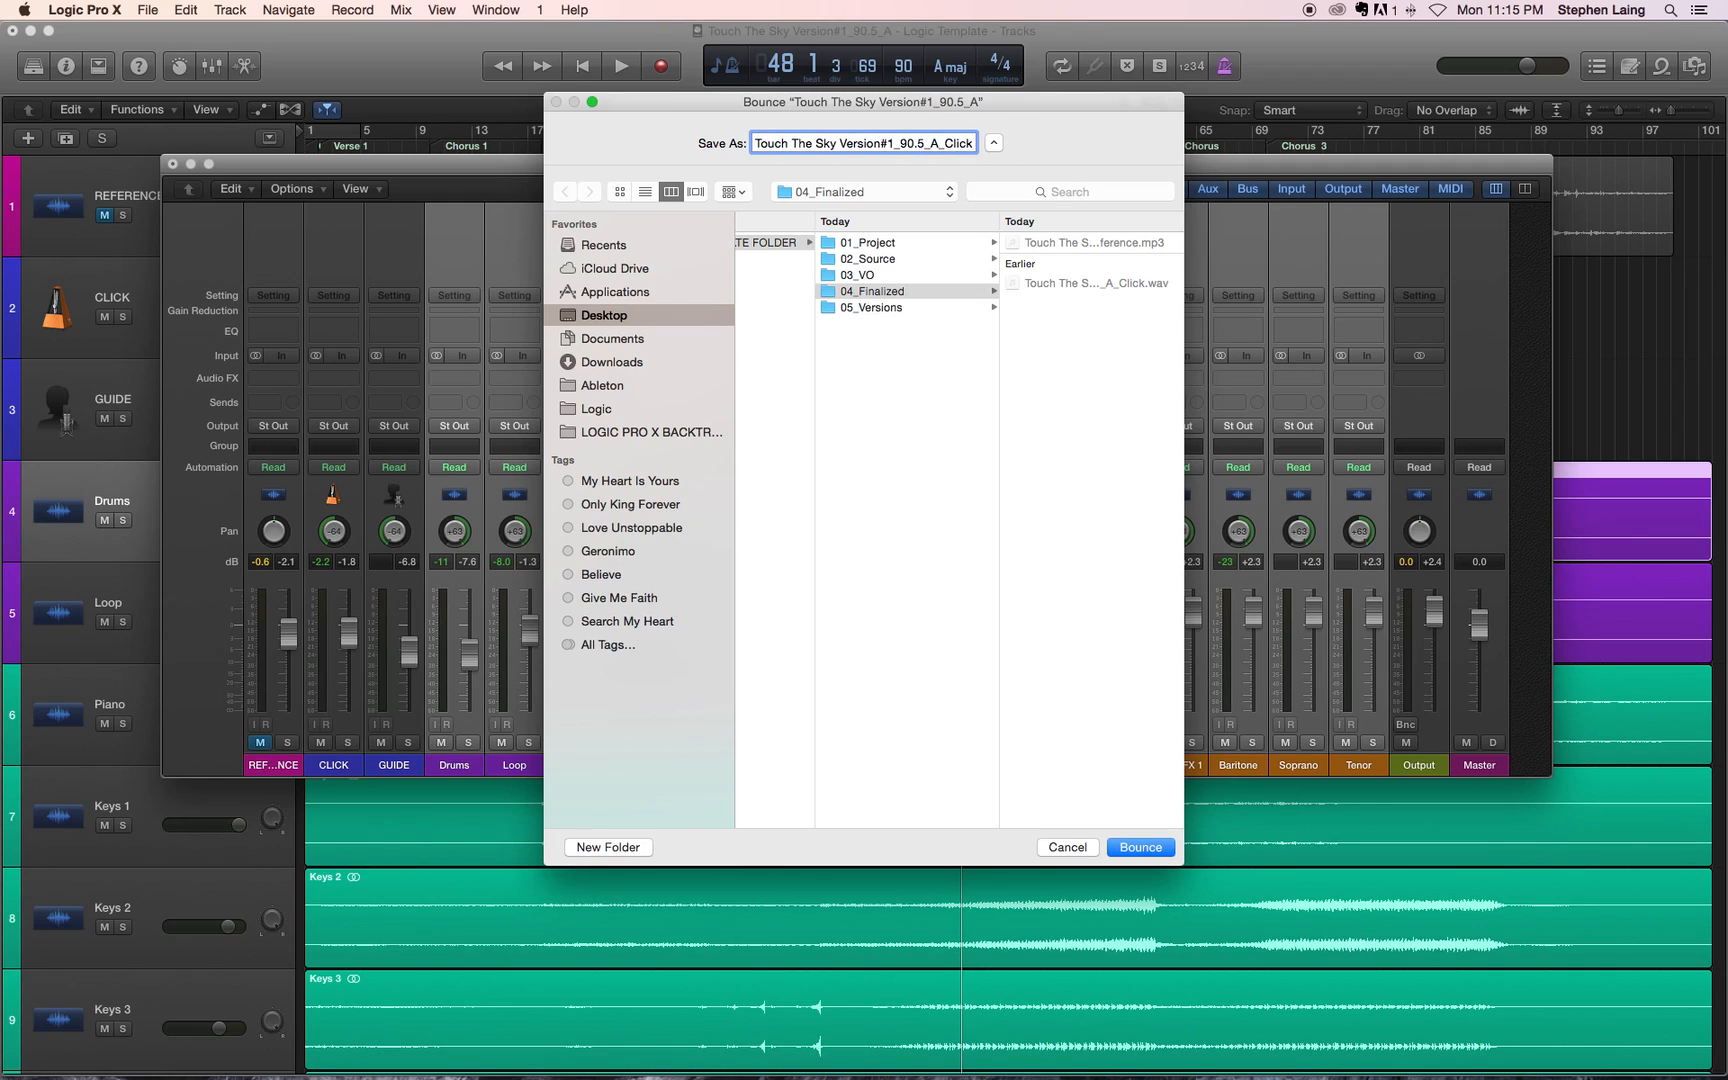
{"action": "left_click", "coordinate": [670, 314]}
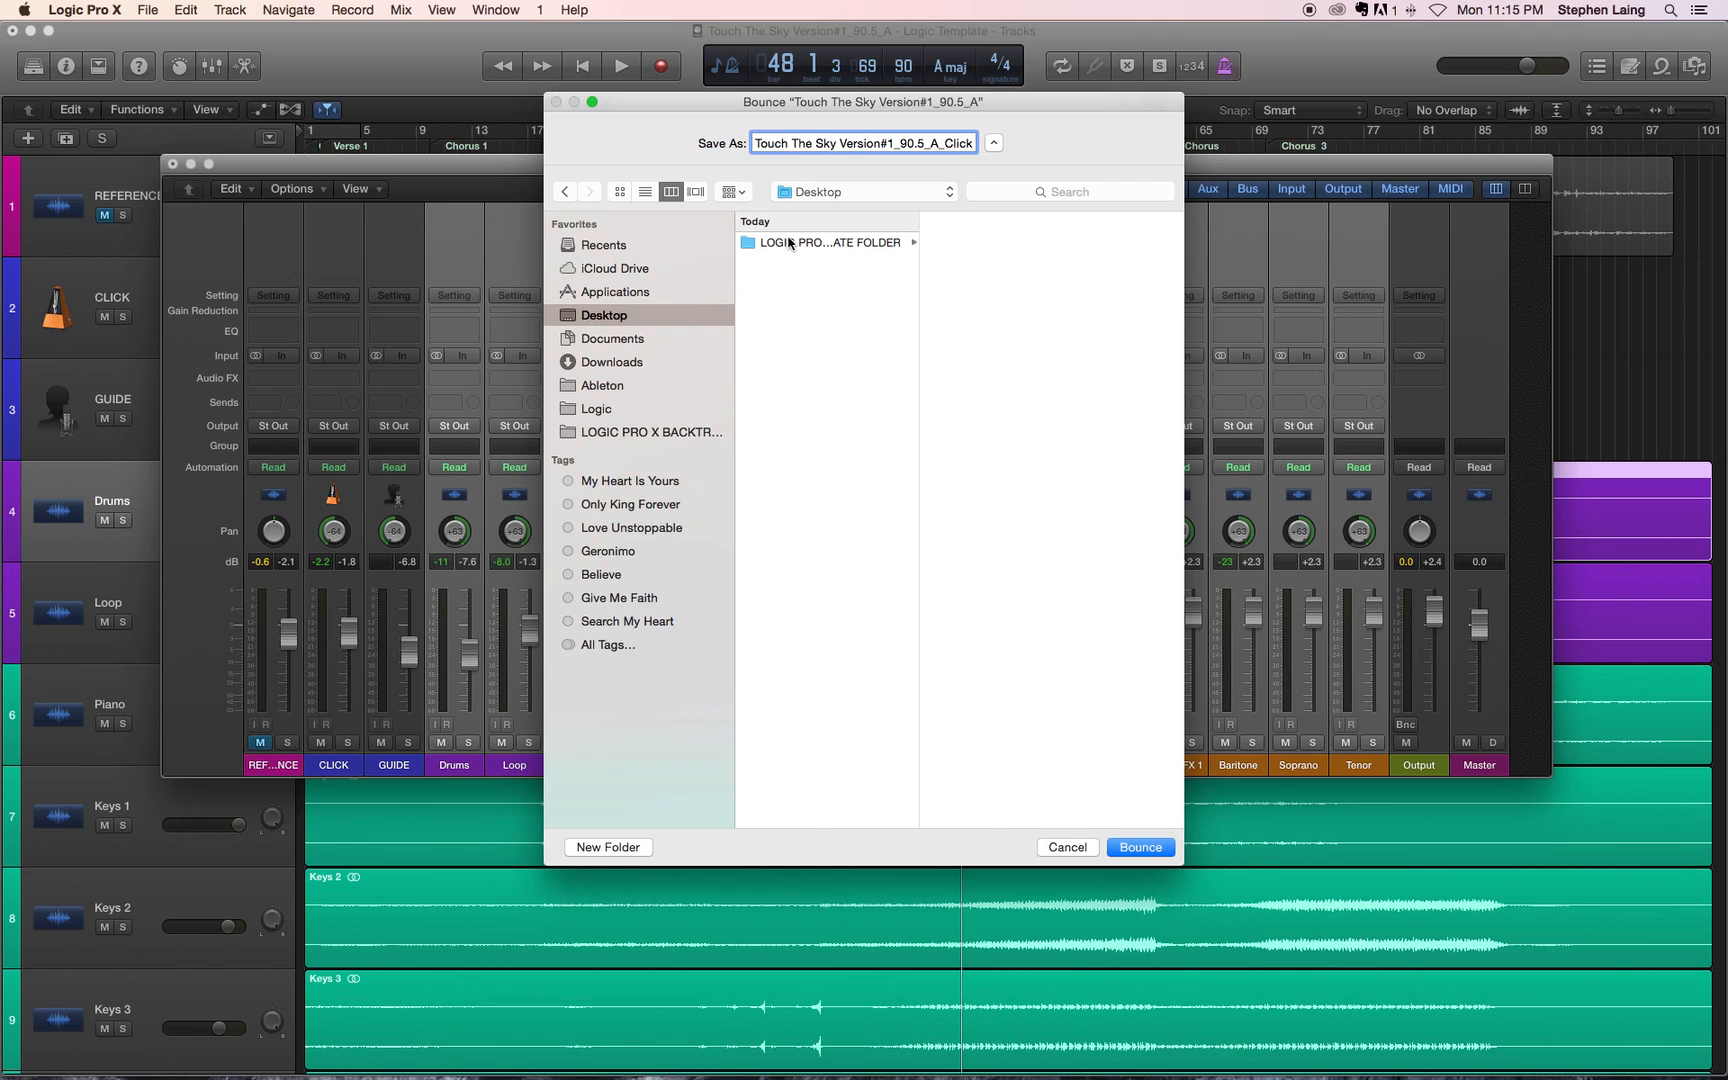
{"action": "left_click", "coordinate": [790, 243]}
{"action": "left_click", "coordinate": [994, 291]}
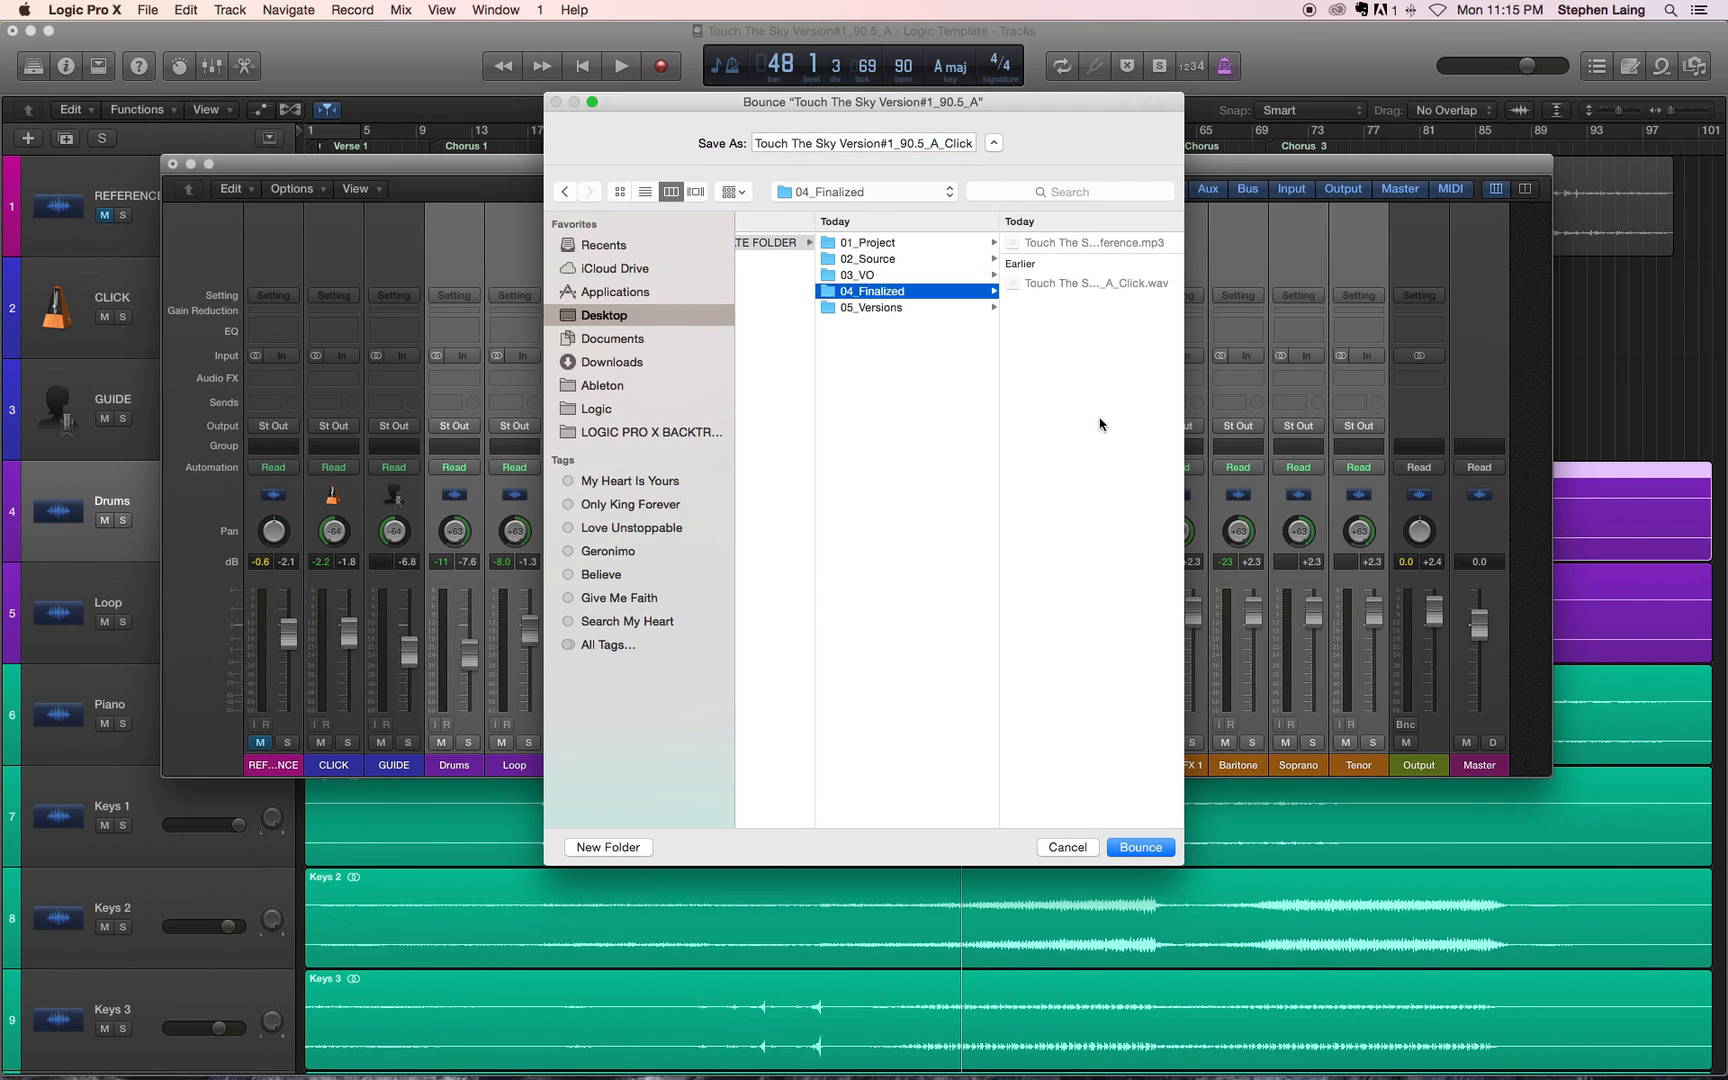
{"action": "left_click", "coordinate": [1140, 847]}
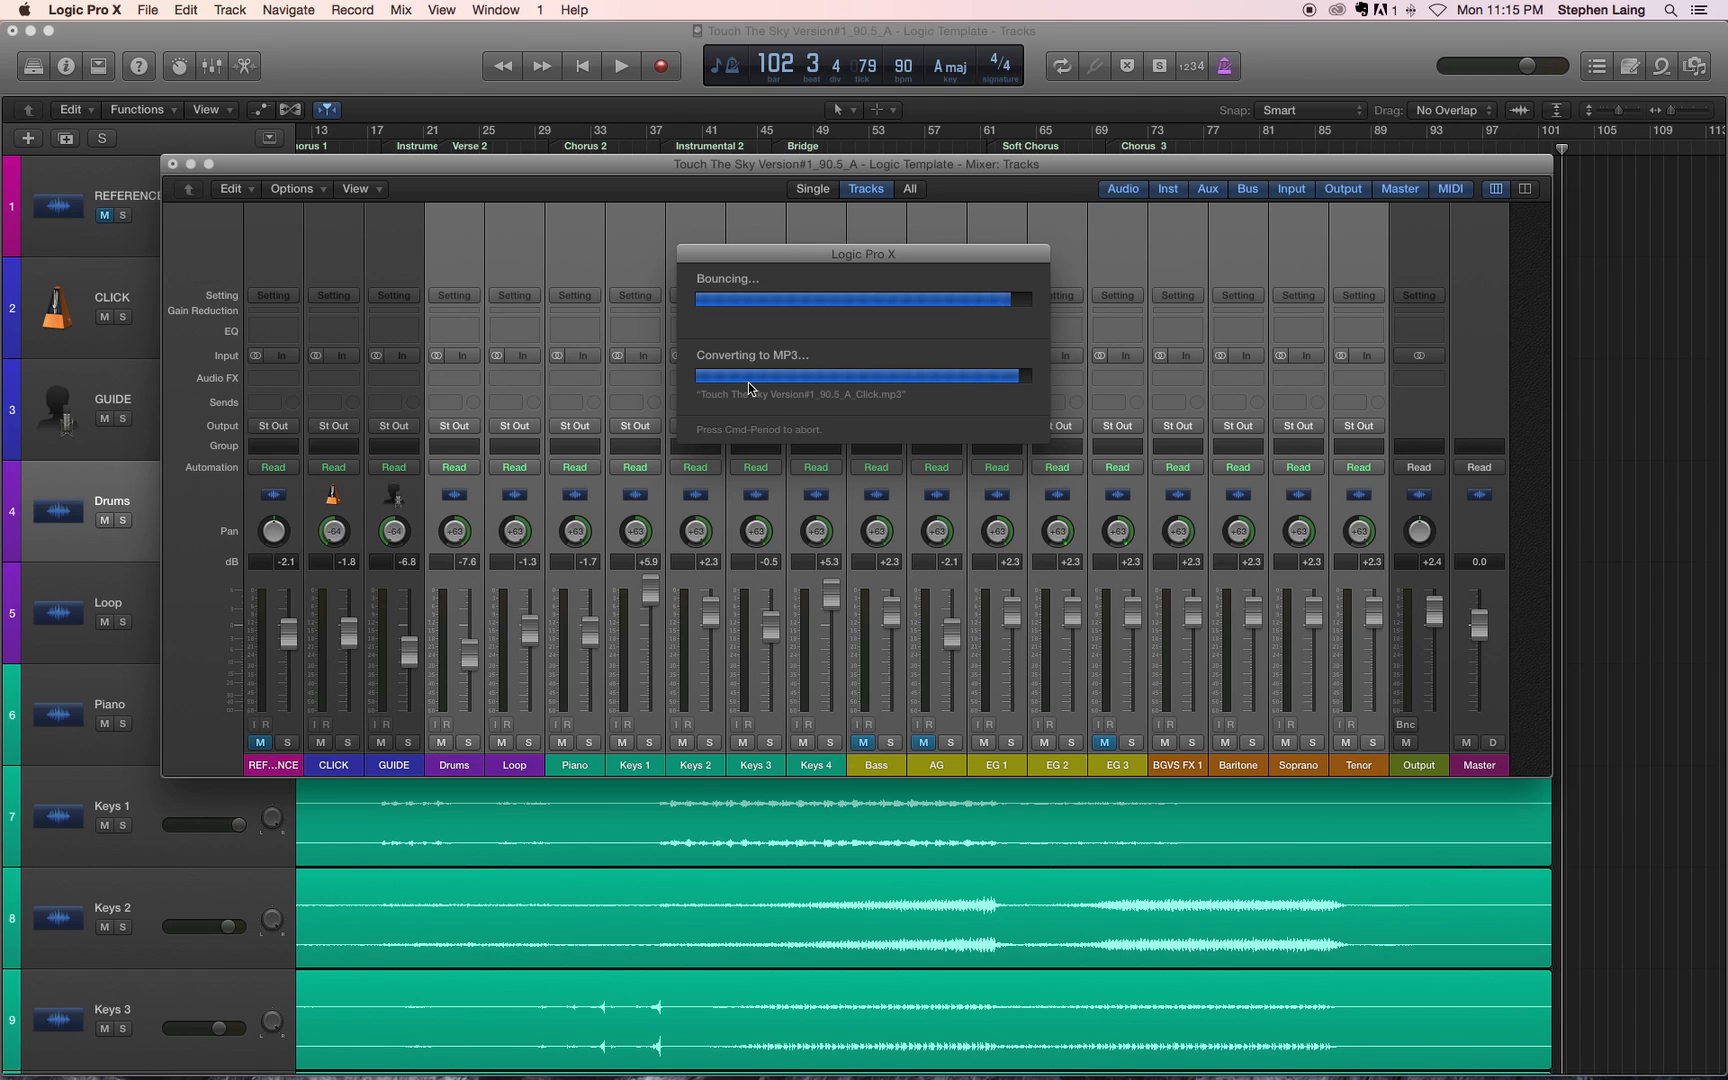
Step: Switch to Finder and widen the template folder window to show the full details of the files in 04_Finalized
{"action": "key", "text": "ctrl+Left"}
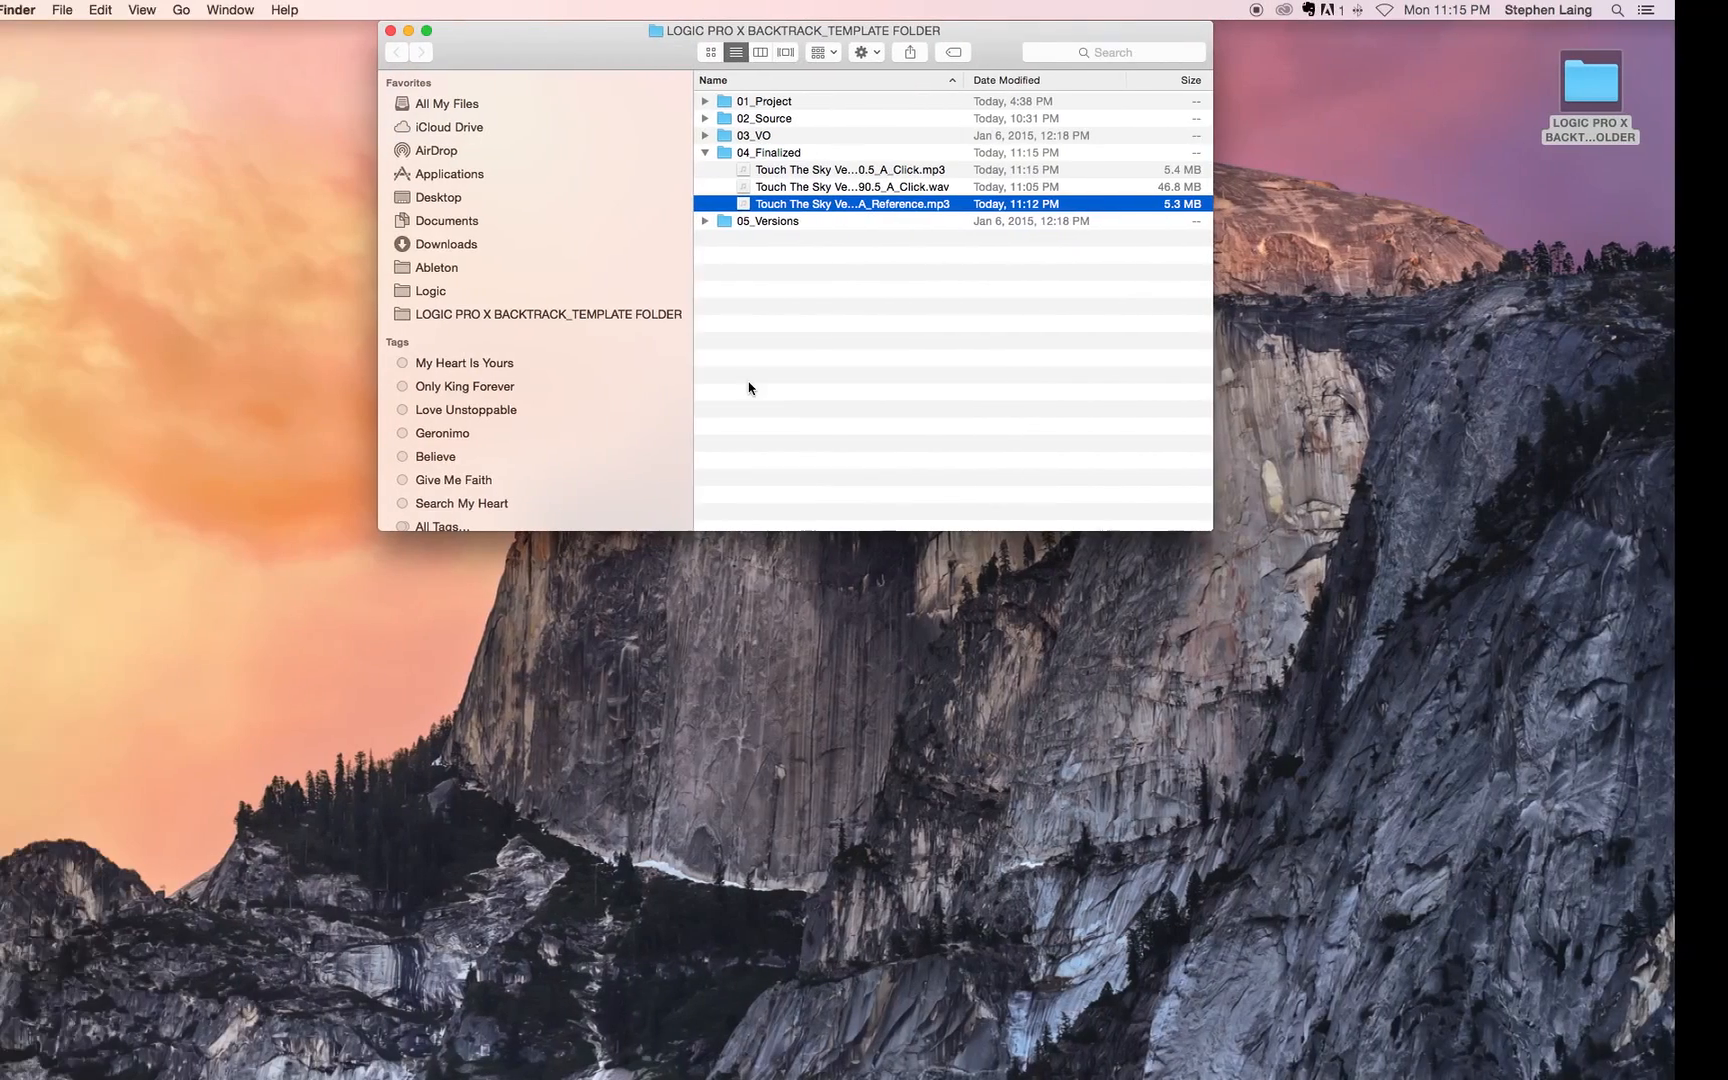
{"action": "left_click", "coordinate": [758, 152]}
{"action": "left_click", "coordinate": [758, 152]}
{"action": "left_click", "coordinate": [874, 206]}
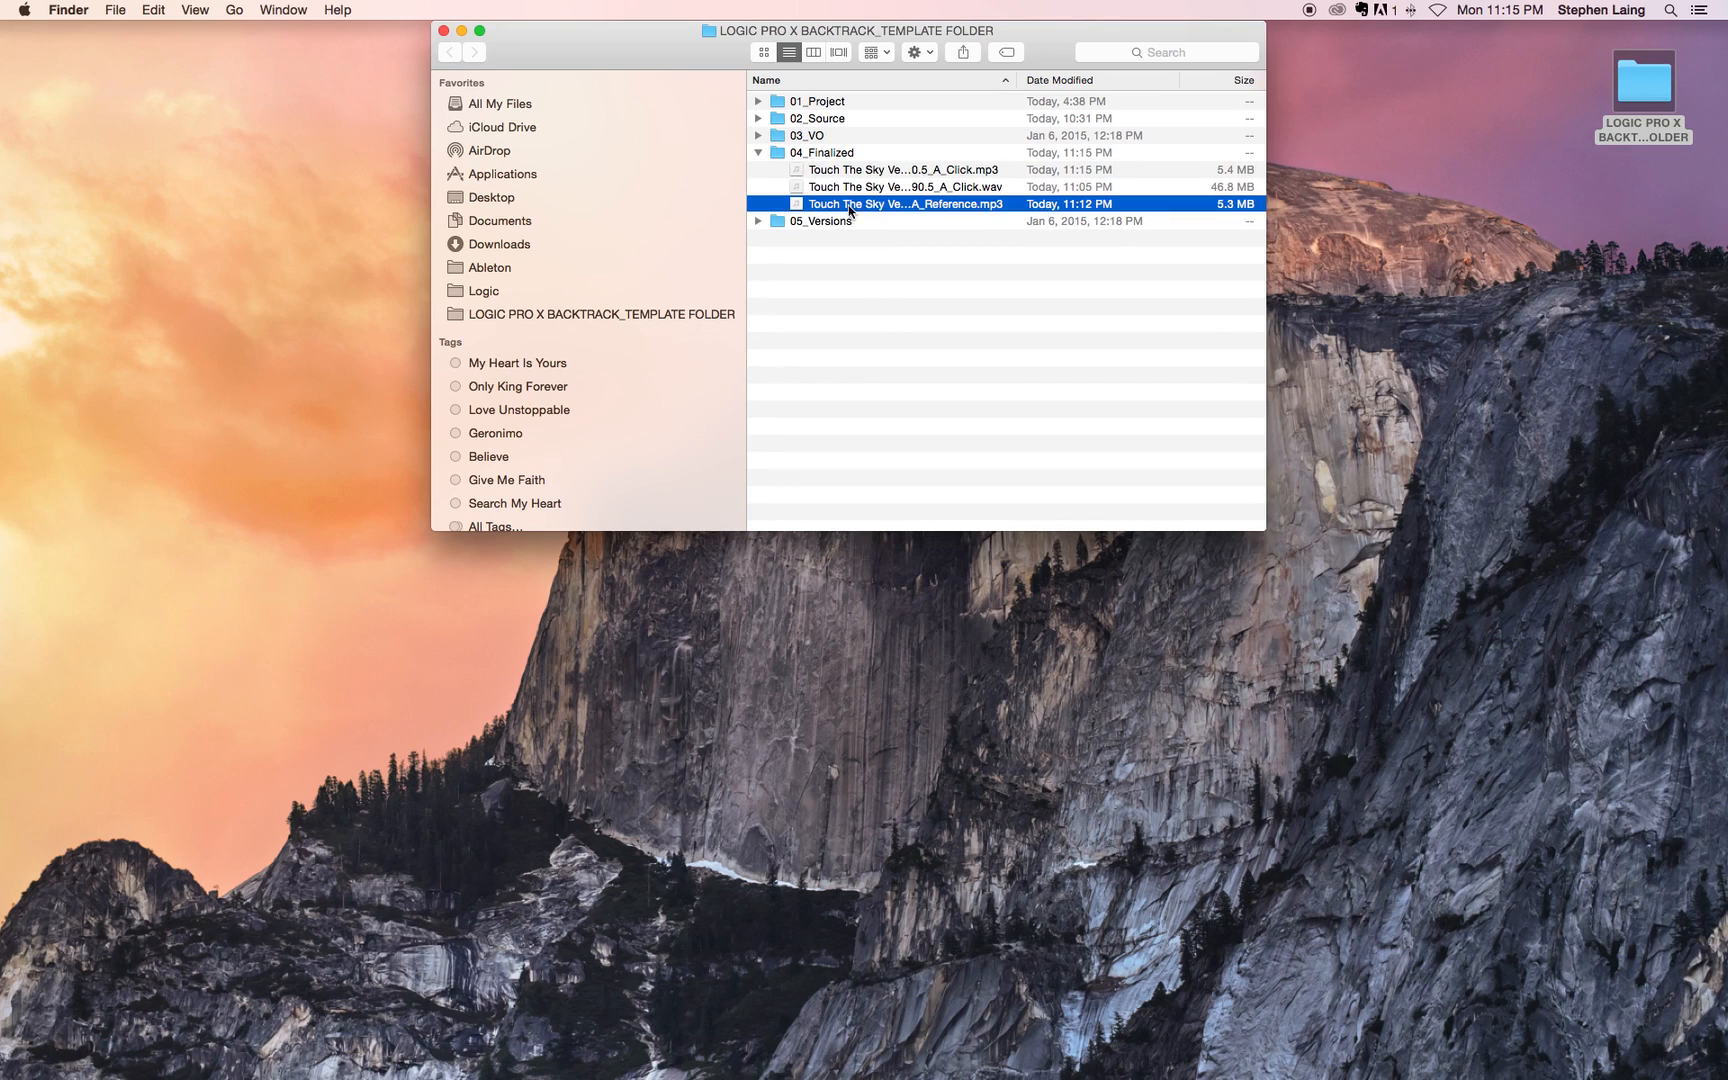
{"action": "left_click_drag", "start_coordinate": [1266, 284], "coordinate": [1407, 284]}
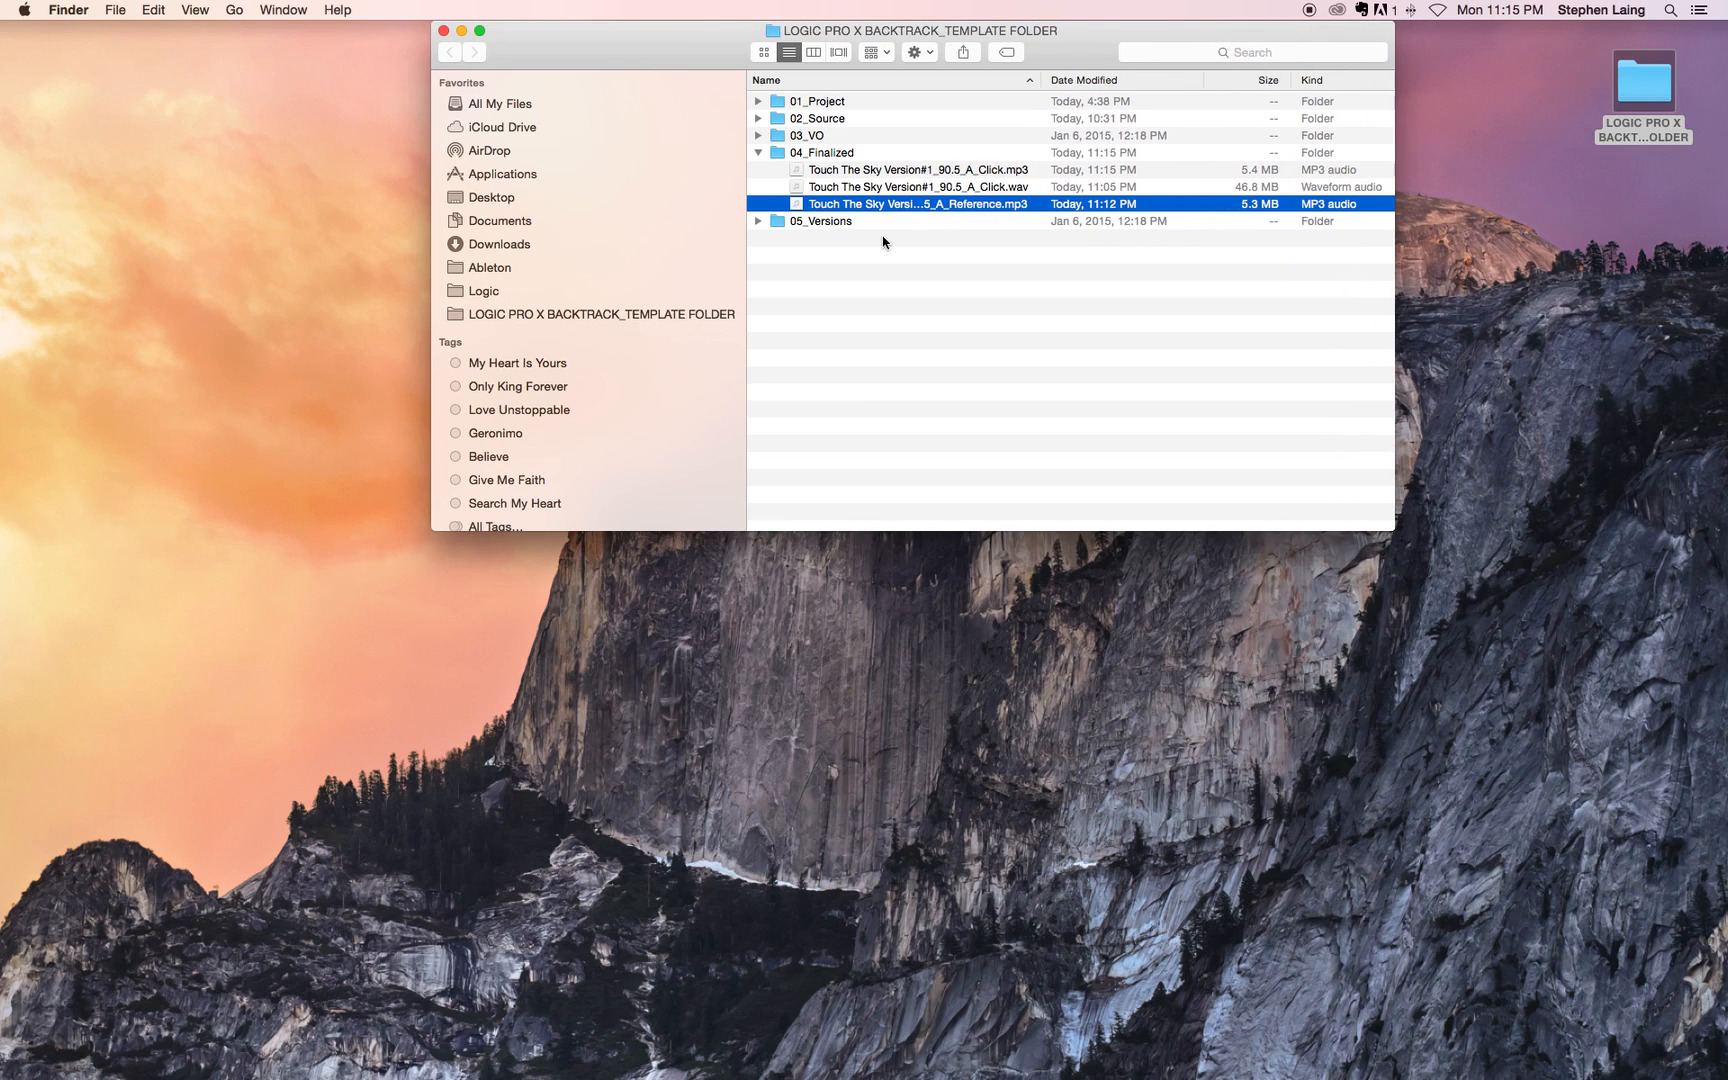
Step: Compare the sizes and formats of the Click WAV, Click MP3 and Reference MP3 files in 04_Finalized
{"action": "left_click", "coordinate": [918, 187]}
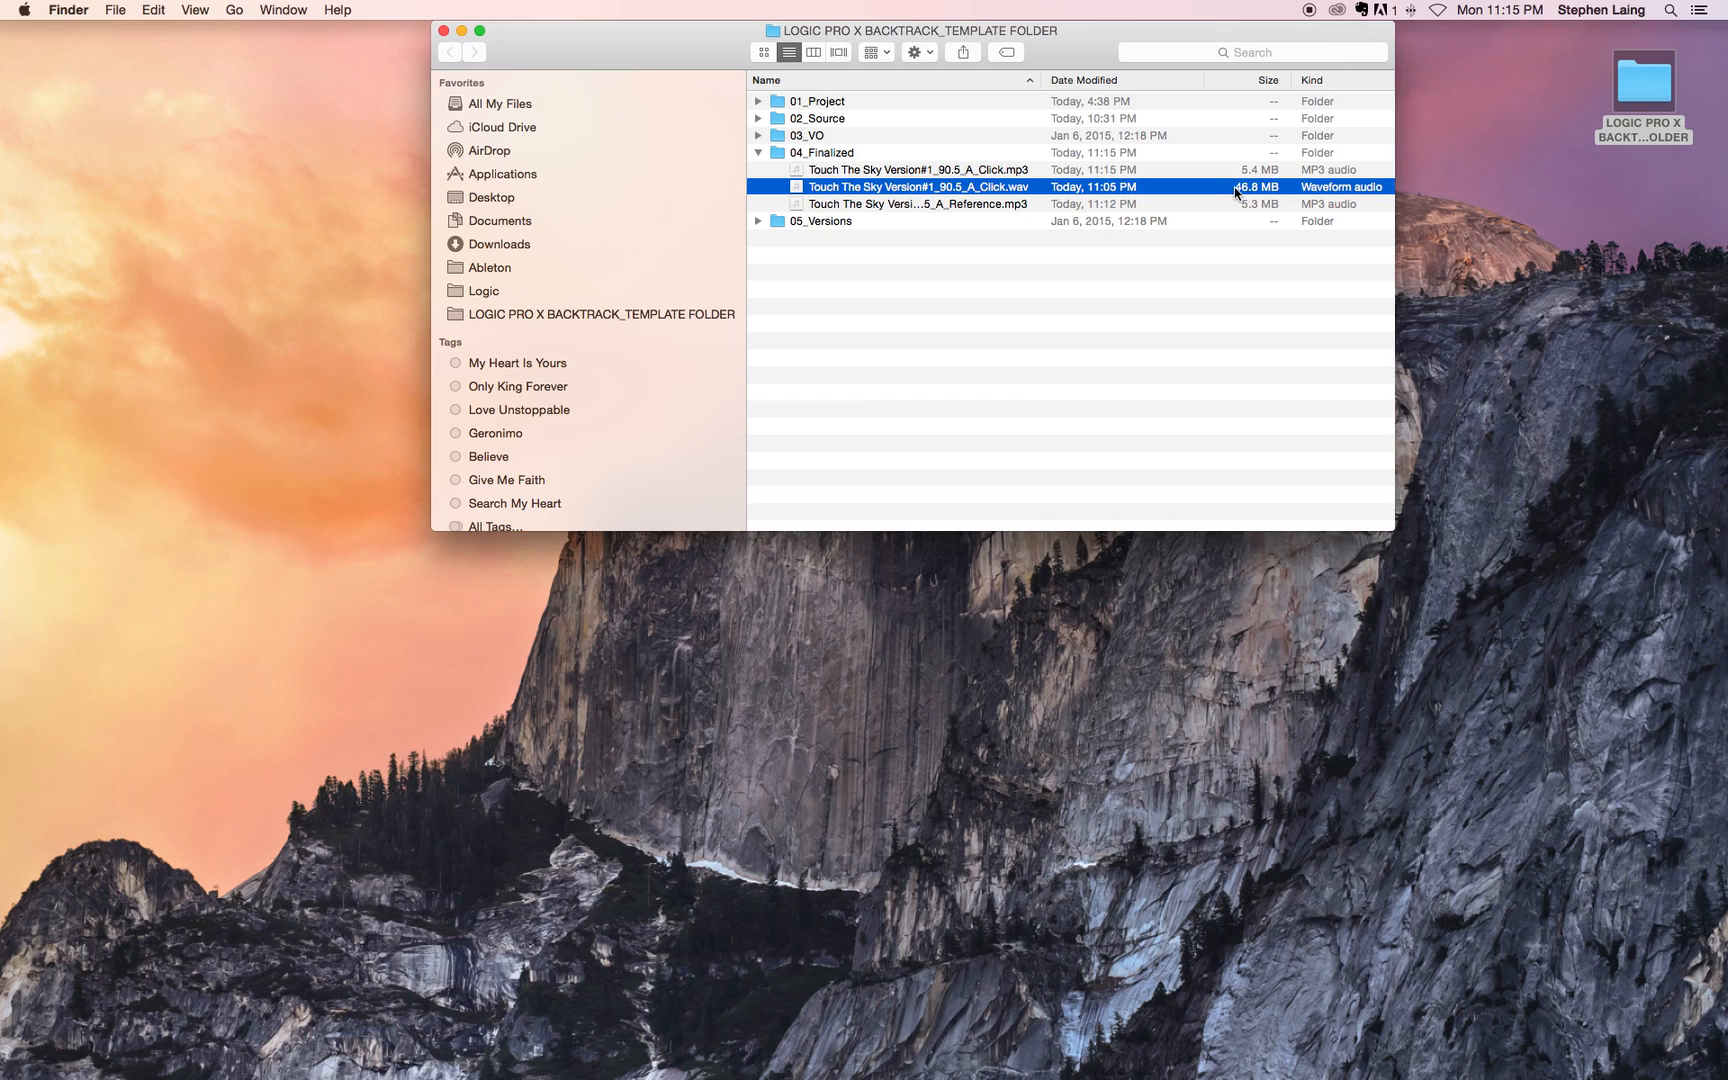
{"action": "left_click", "coordinate": [1260, 206]}
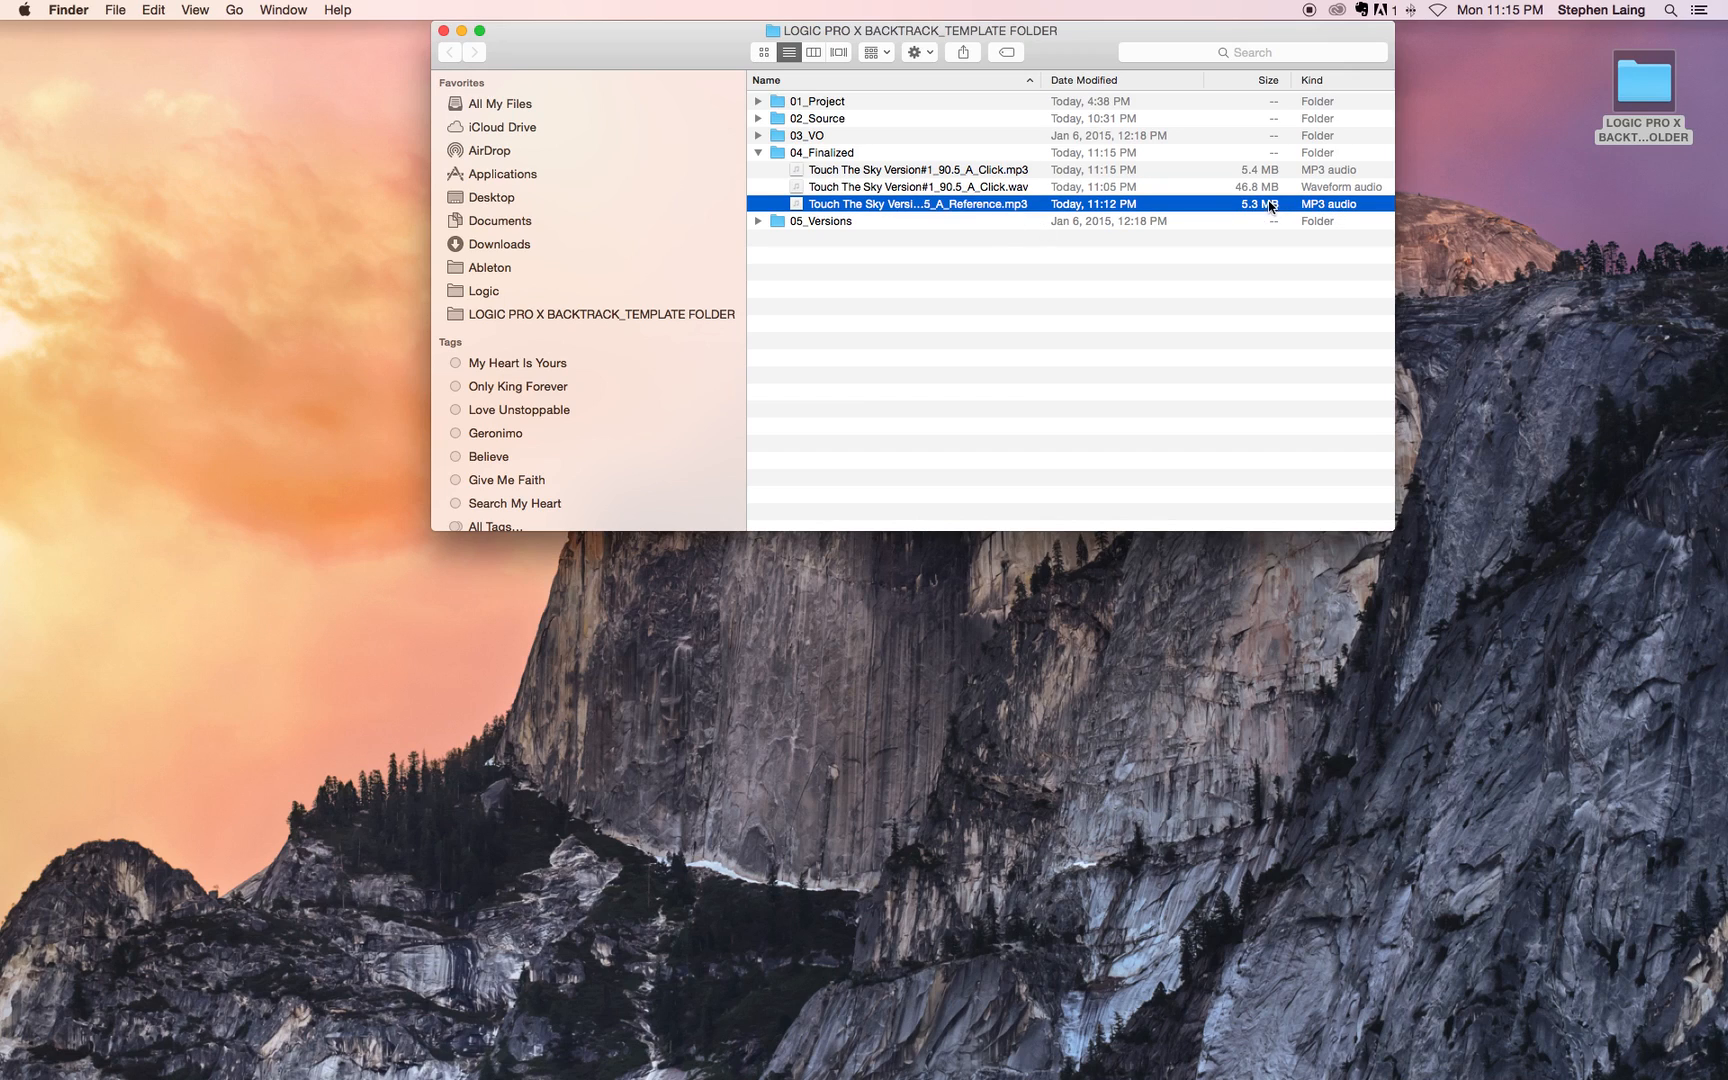
{"action": "left_click", "coordinate": [1167, 191]}
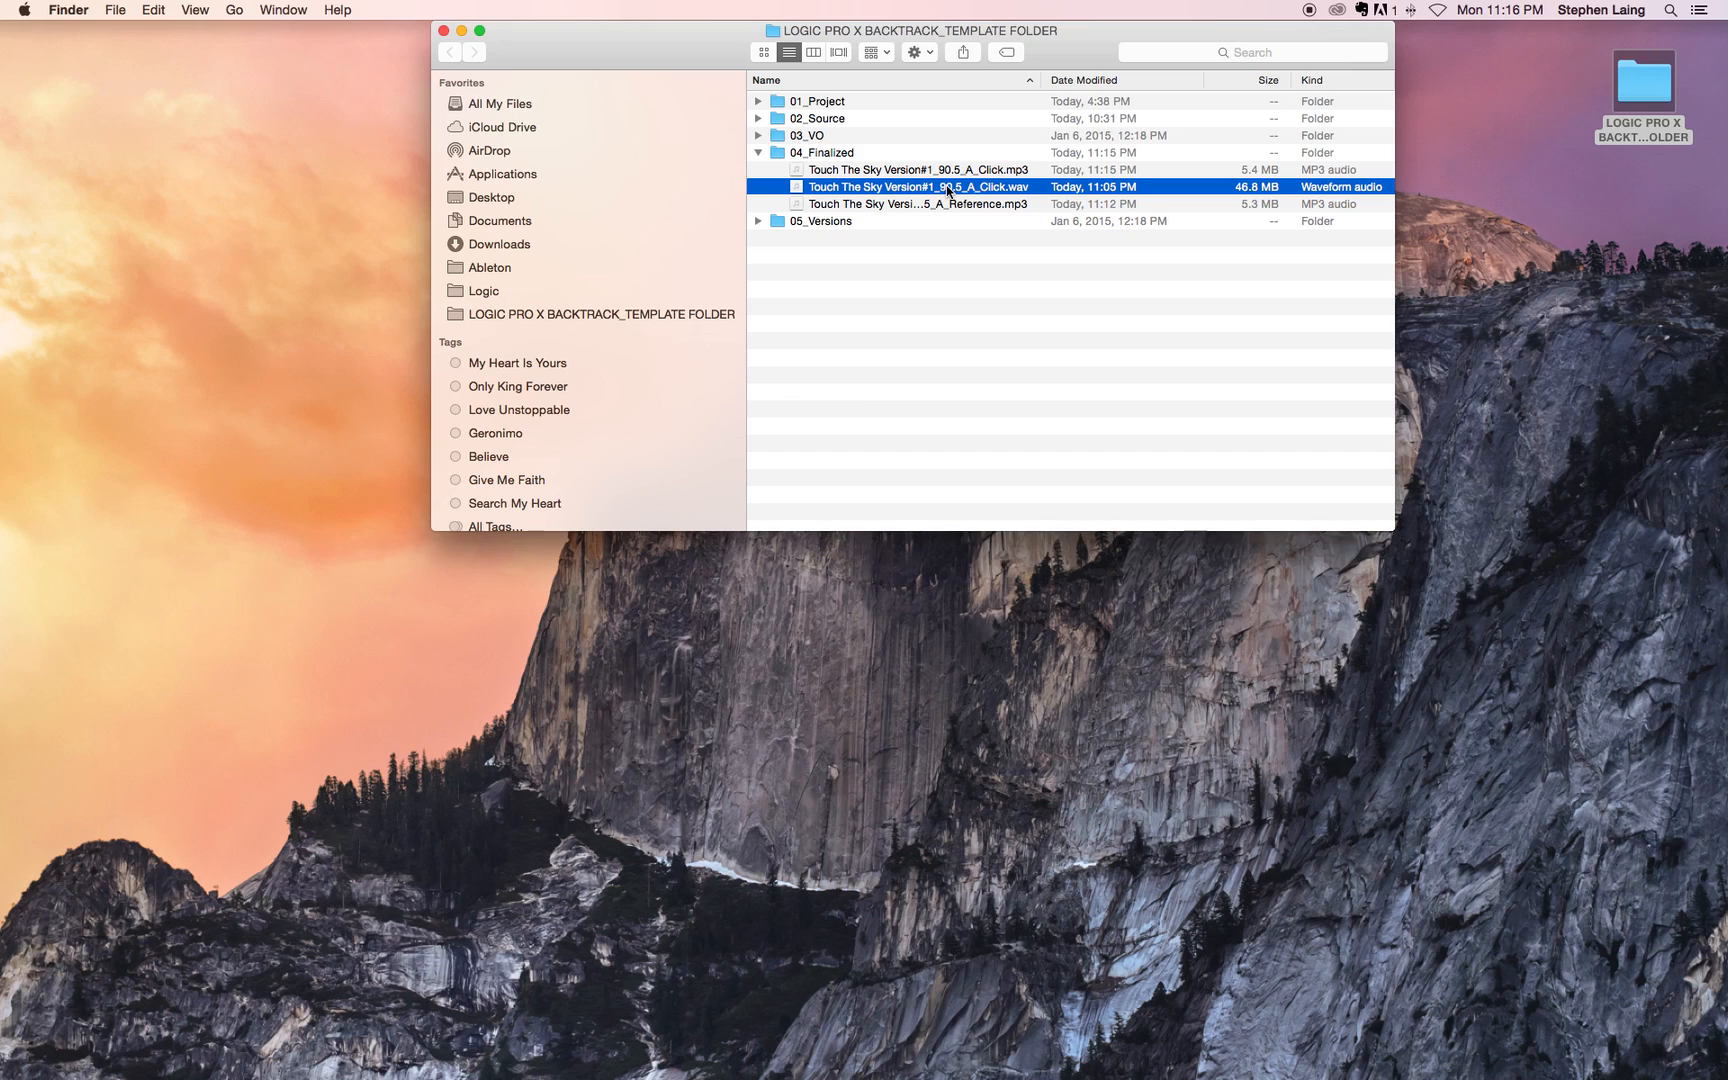
{"action": "left_click", "coordinate": [868, 174]}
{"action": "left_click", "coordinate": [1005, 204]}
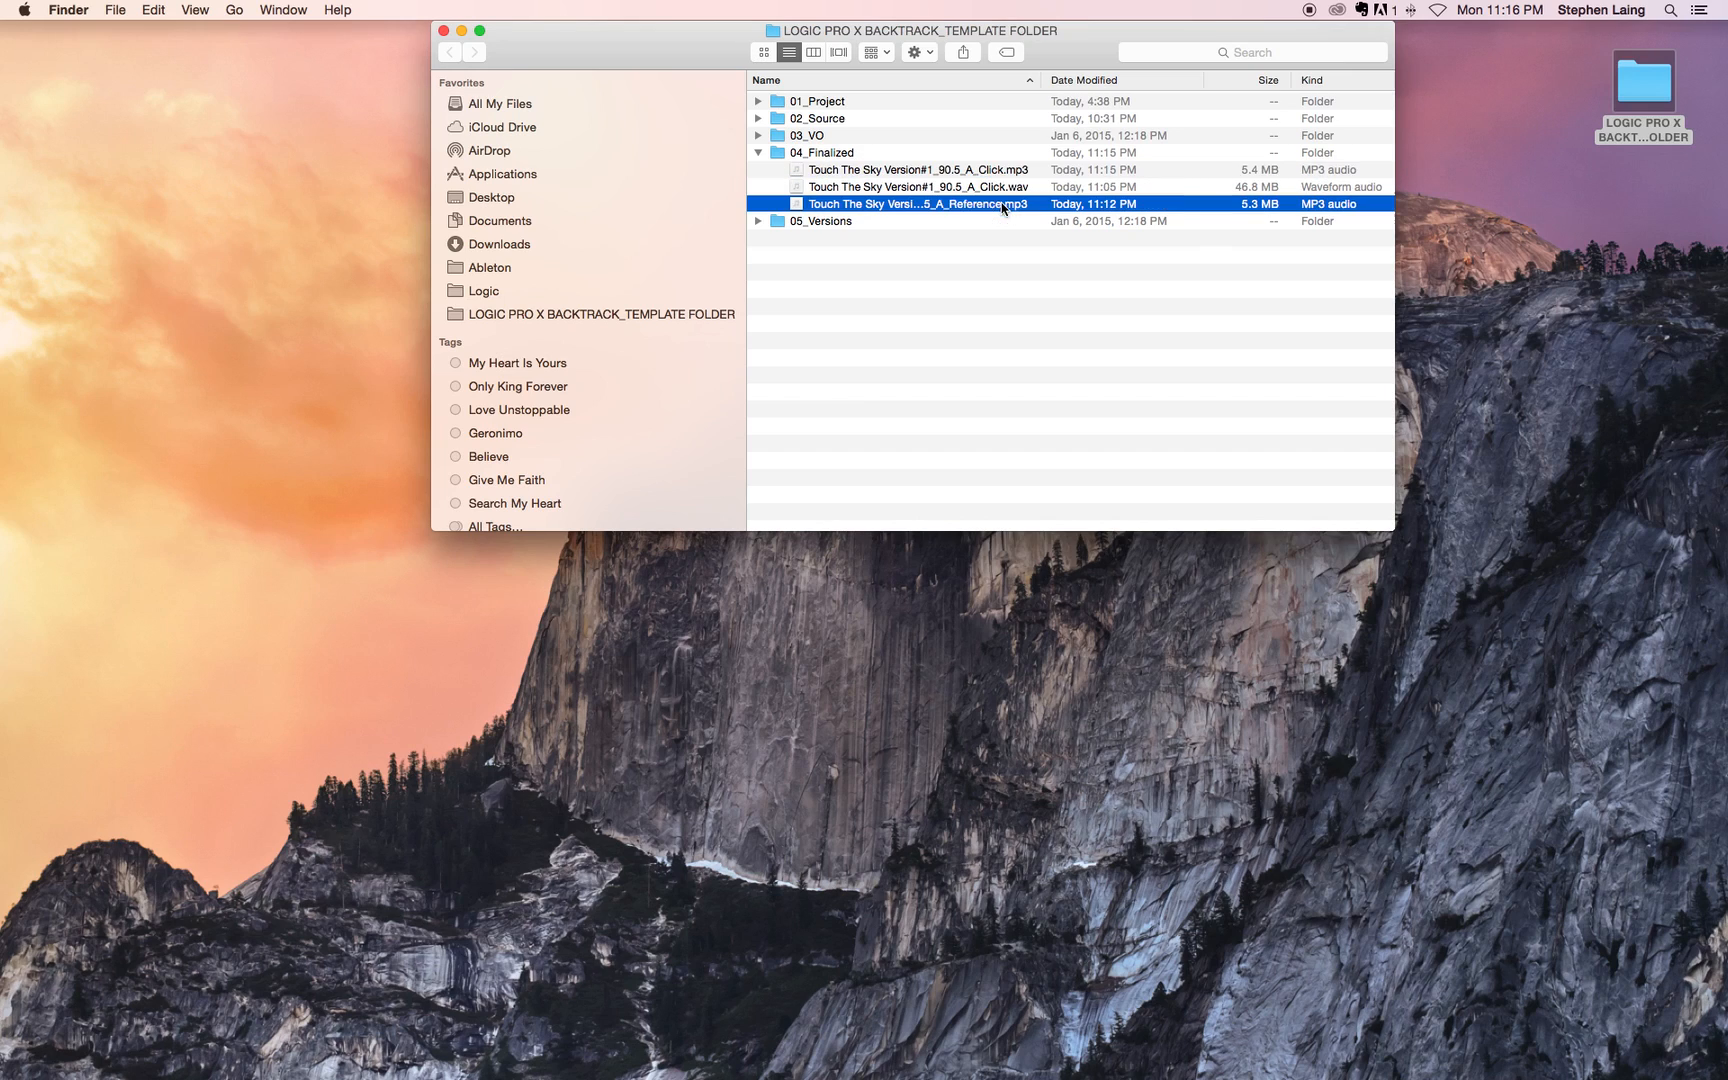
{"action": "left_click", "coordinate": [1000, 168]}
{"action": "left_click", "coordinate": [999, 207]}
{"action": "left_click", "coordinate": [995, 172]}
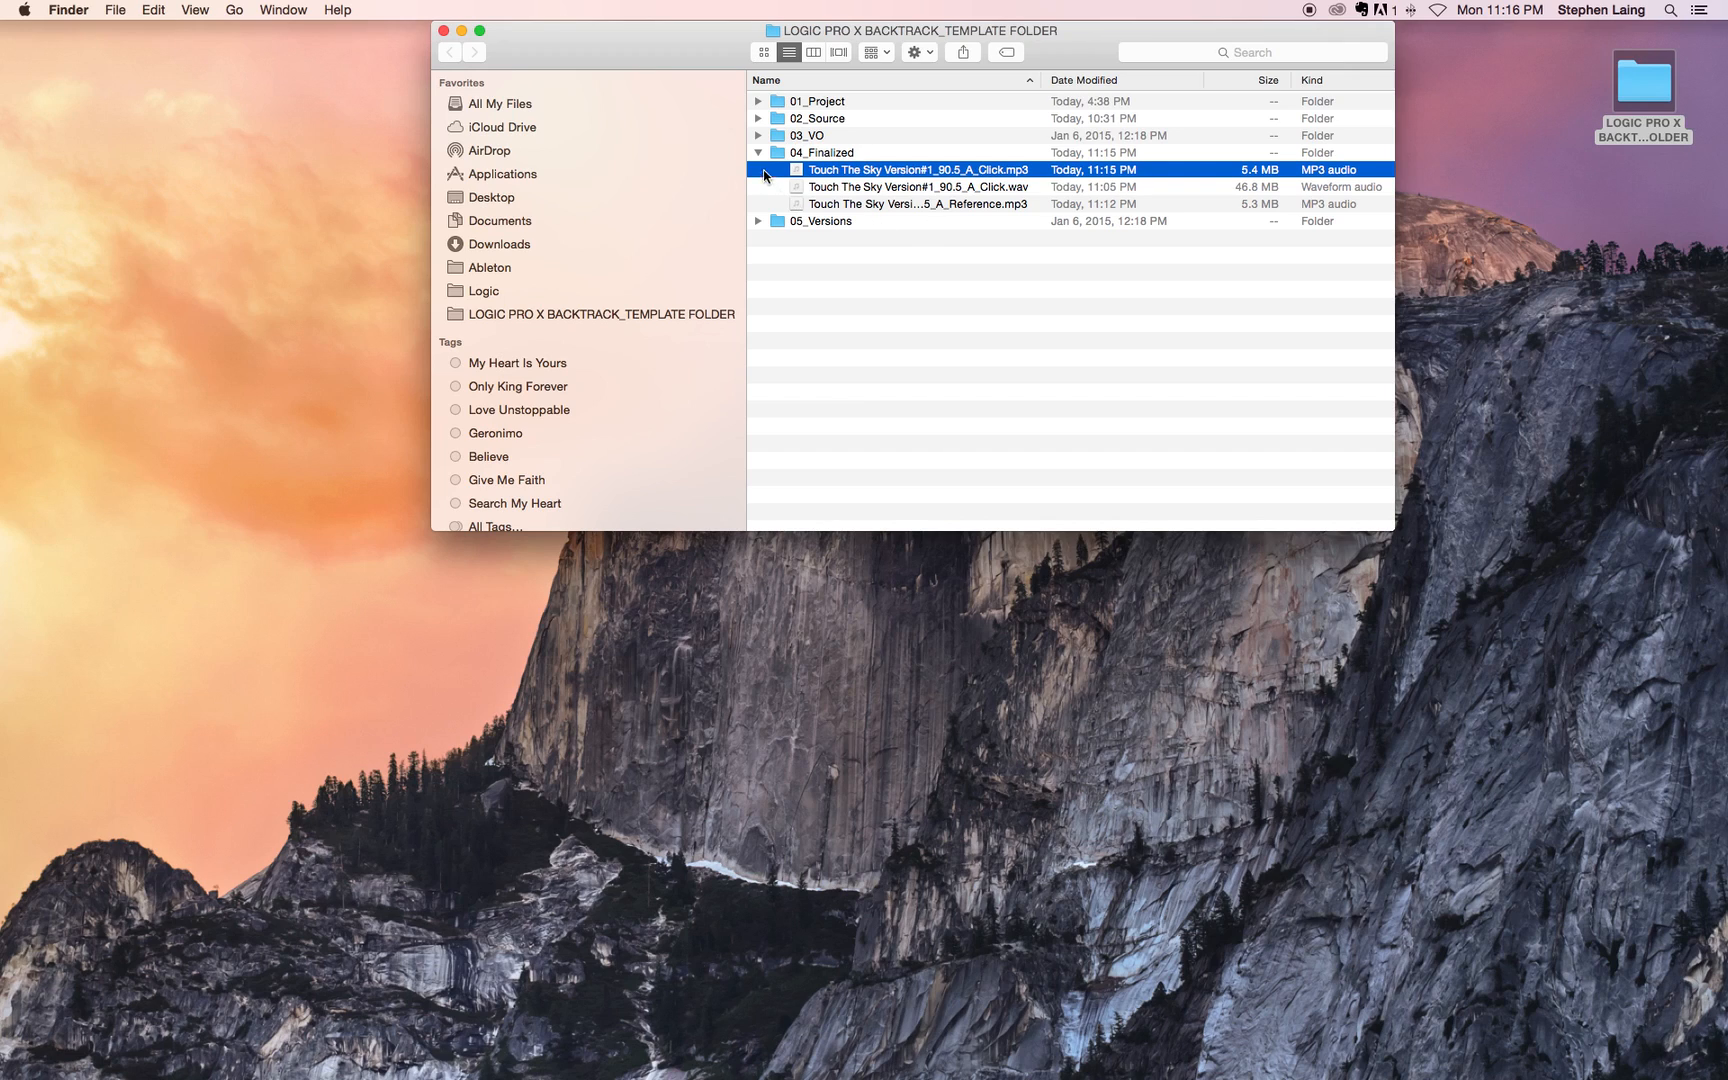
Step: Collapse 04_Finalized, close the Finder window, and return to the Logic Pro X arrangement with the Mixer closed
{"action": "left_click", "coordinate": [757, 153]}
{"action": "key", "text": "super+w"}
{"action": "key", "text": "ctrl+Left"}
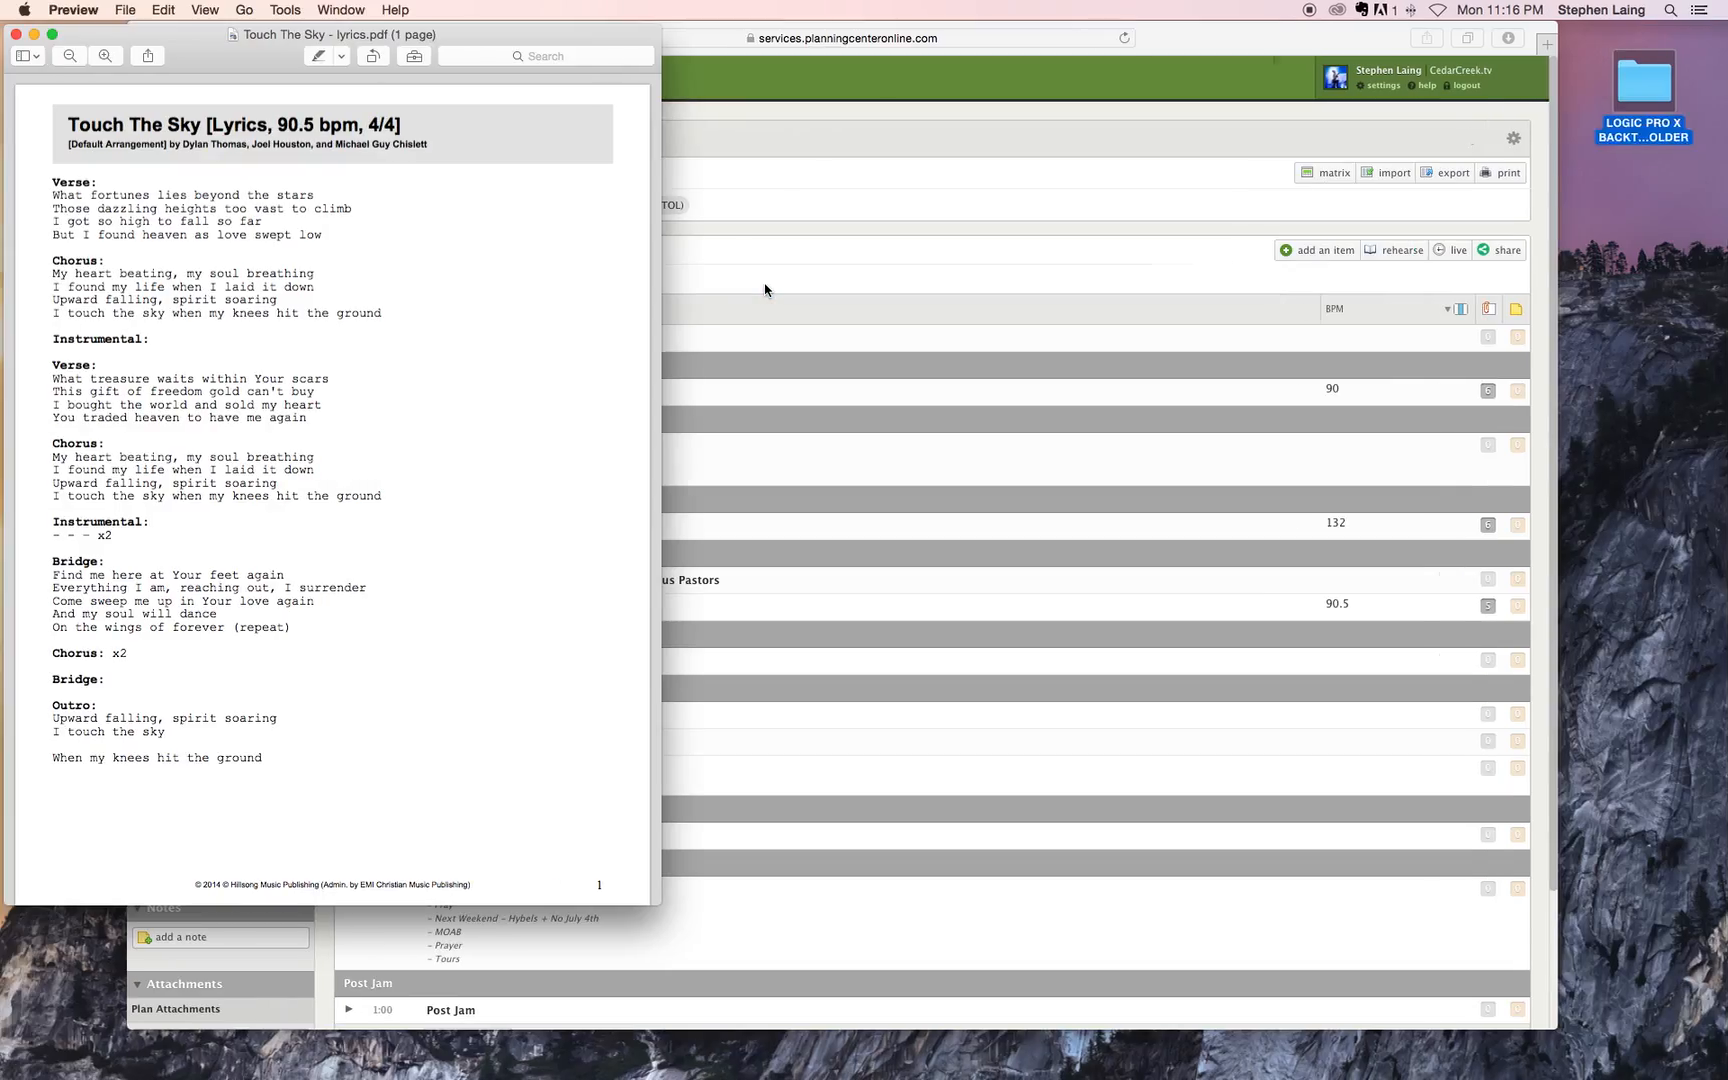
{"action": "key", "text": "ctrl+Right"}
{"action": "key", "text": "ctrl+Right"}
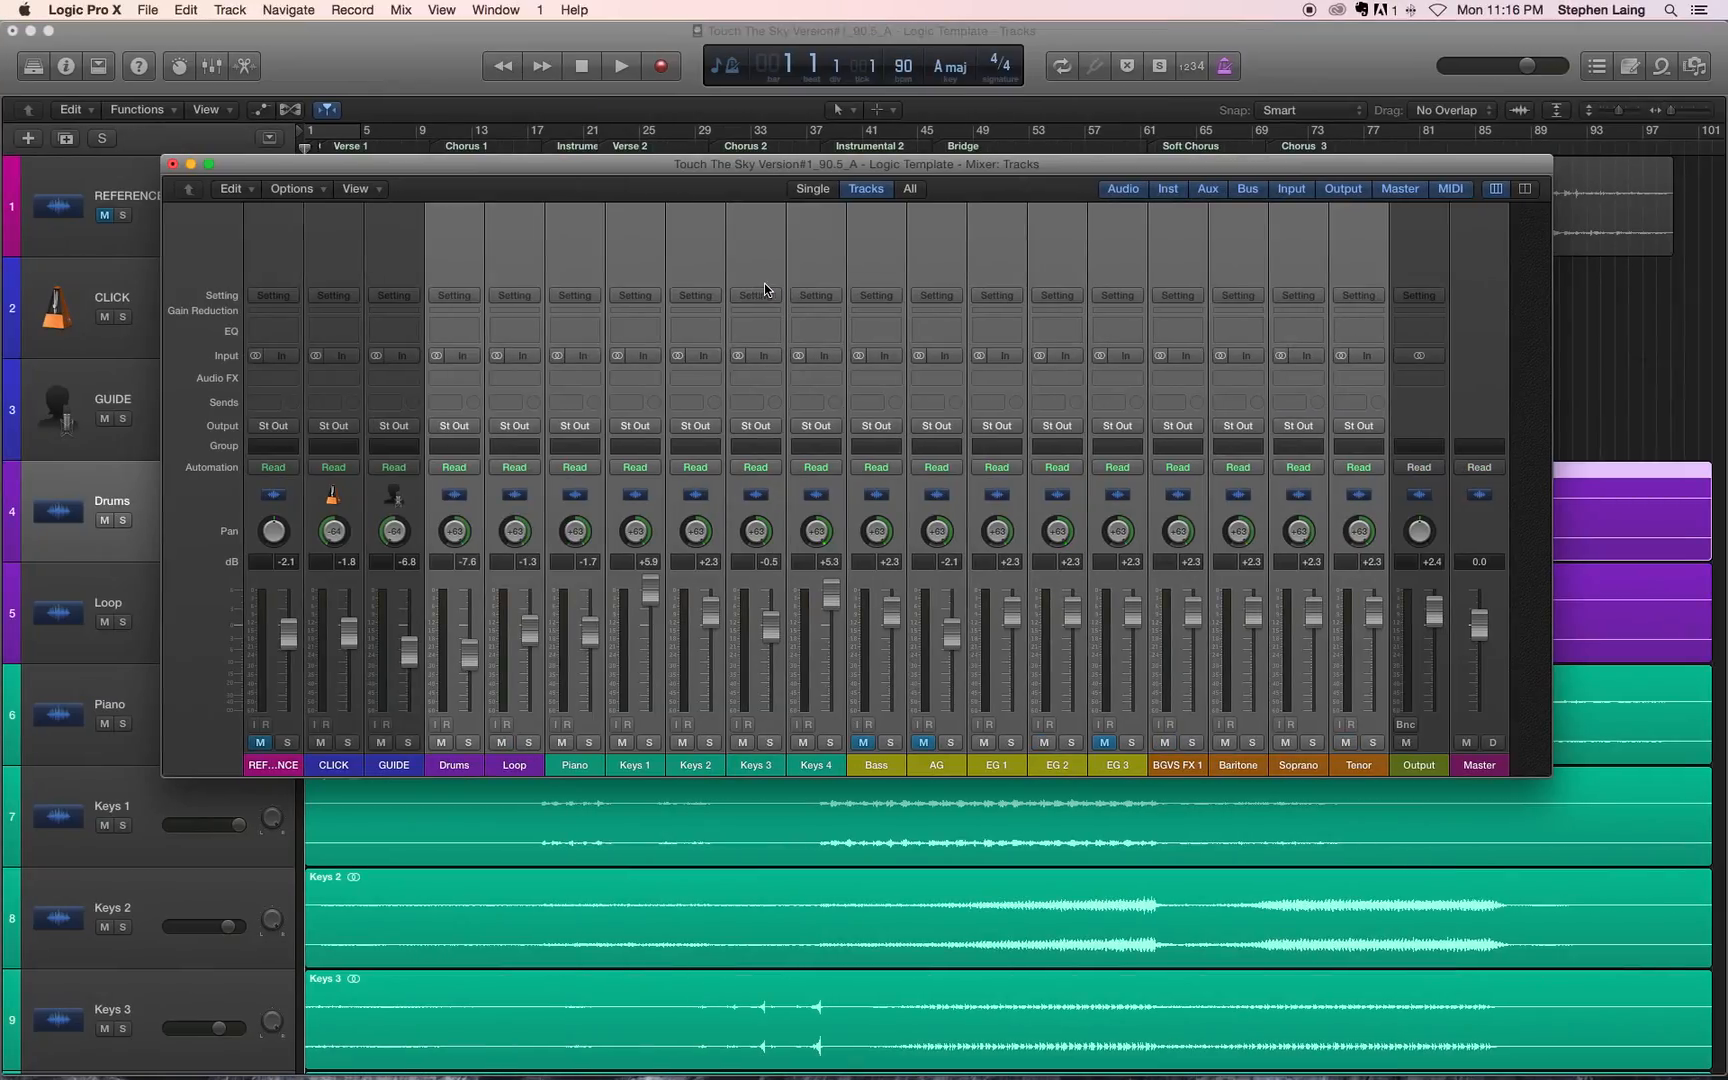
{"action": "left_click", "coordinate": [172, 164]}
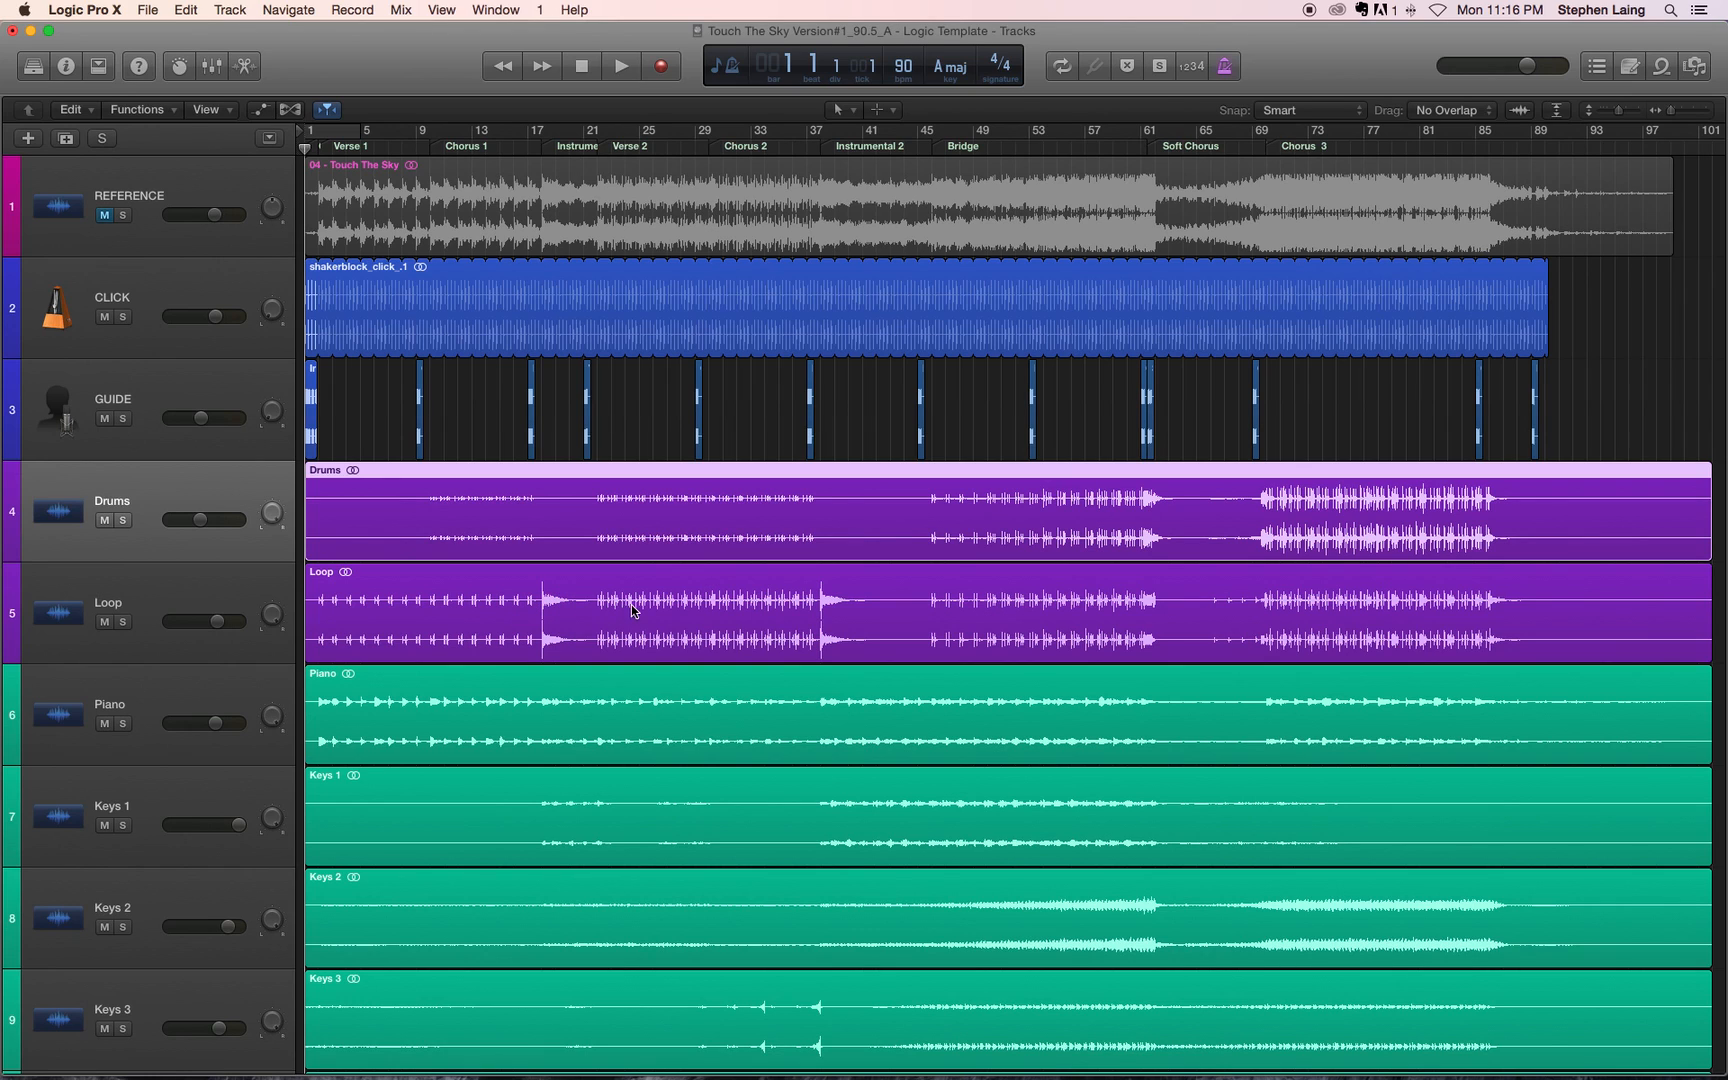
Step: Review all the tracks in the arrangement from REFERENCE down to Tenor
{"action": "scroll", "coordinate": [925, 567], "scroll_direction": "right", "scroll_amount": 3}
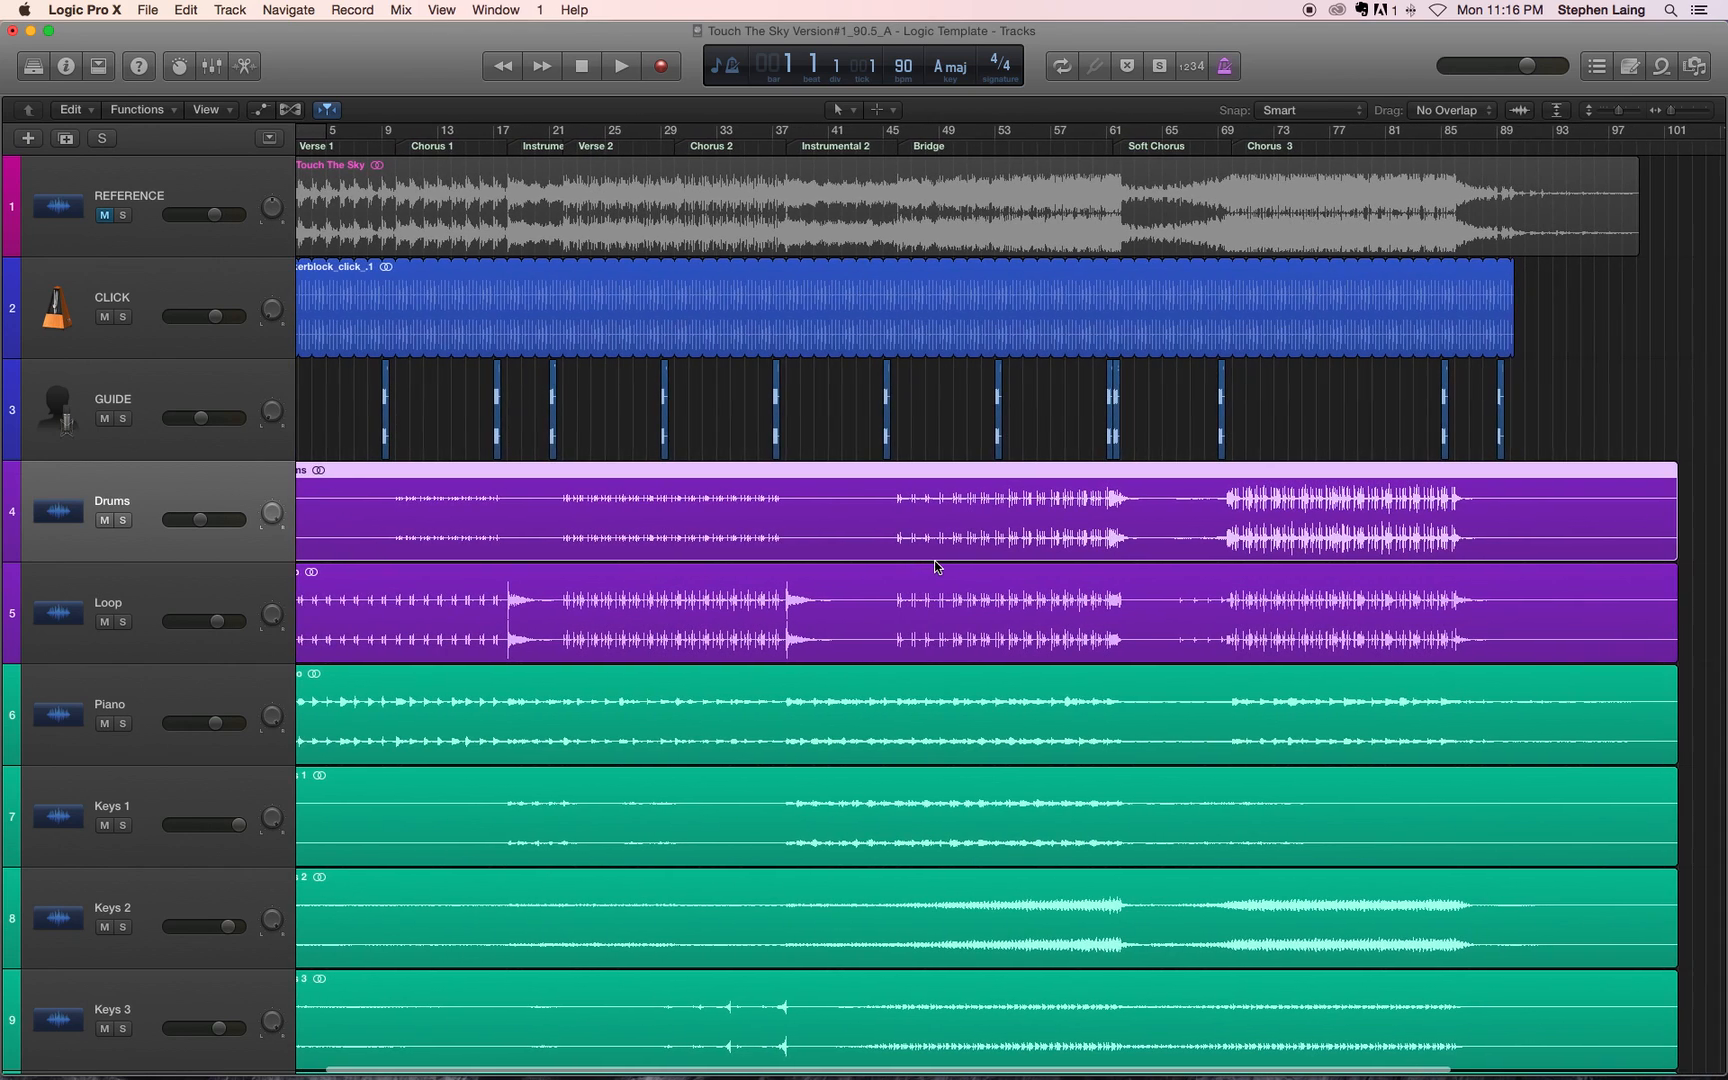
{"action": "scroll", "coordinate": [936, 567], "scroll_direction": "down", "scroll_amount": 10}
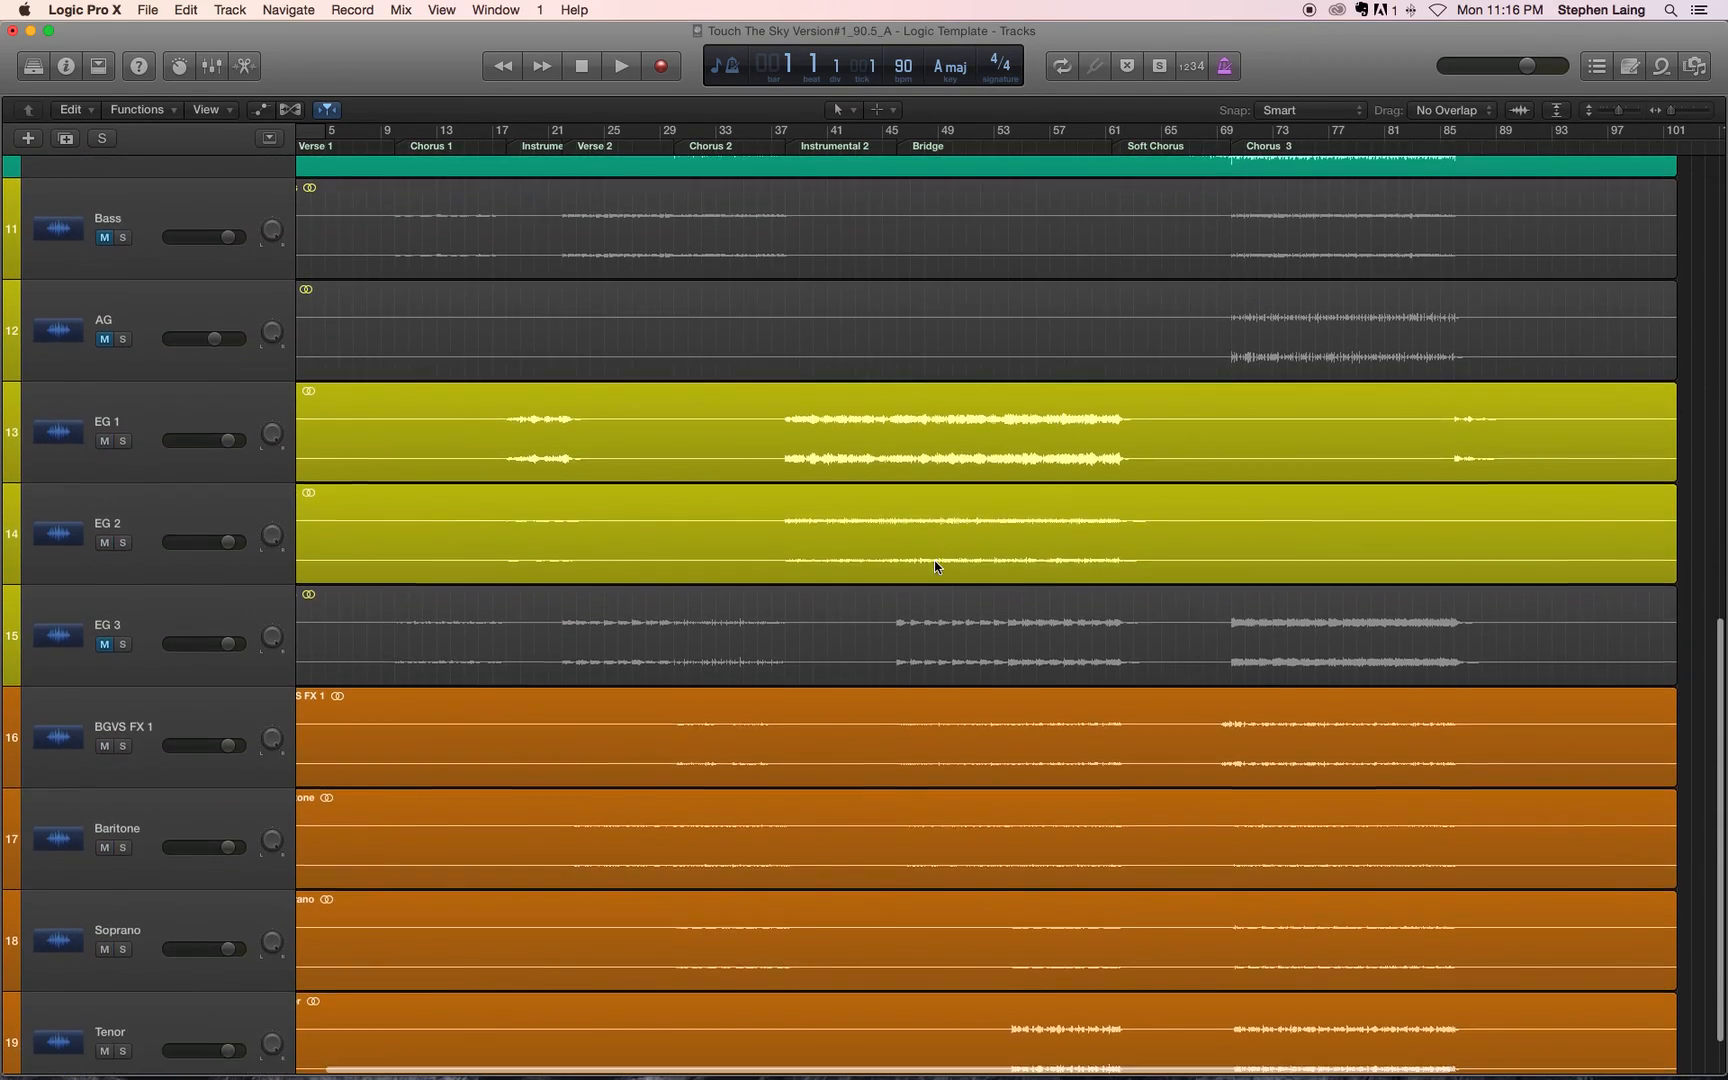
{"action": "scroll", "coordinate": [934, 567], "scroll_direction": "up", "scroll_amount": 3}
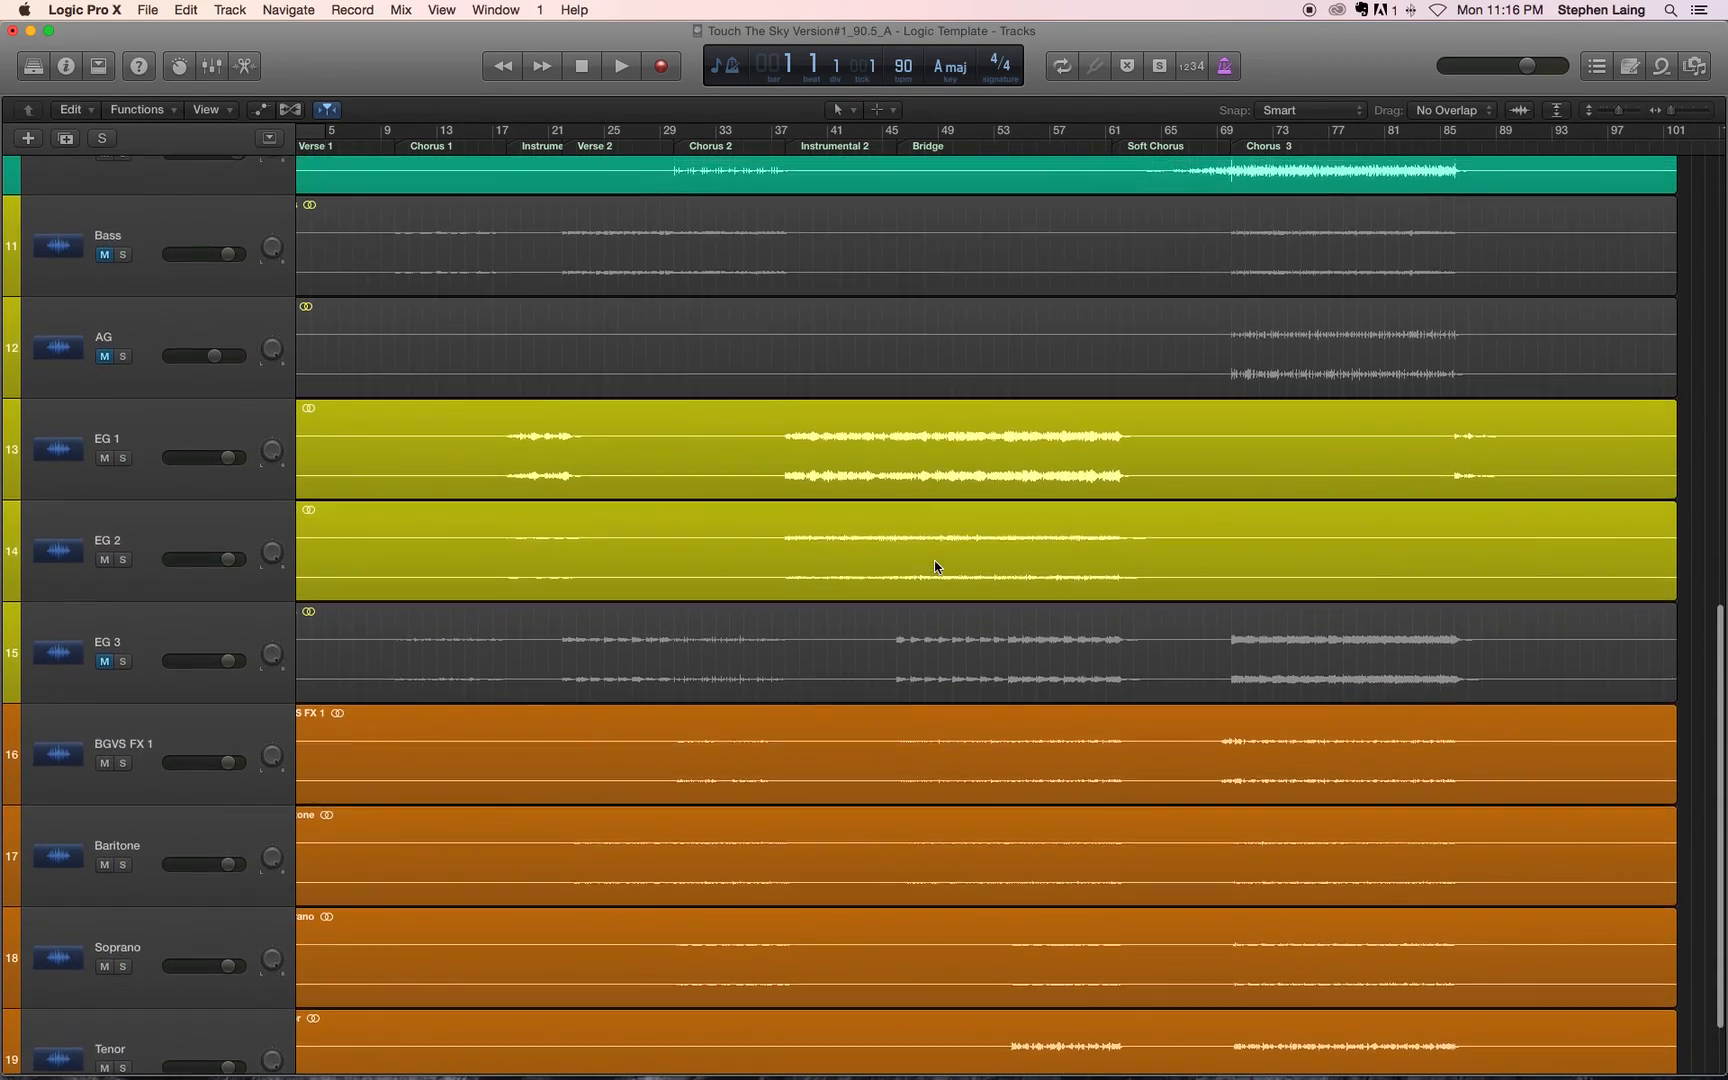
{"action": "scroll", "coordinate": [935, 566], "scroll_direction": "up", "scroll_amount": 6}
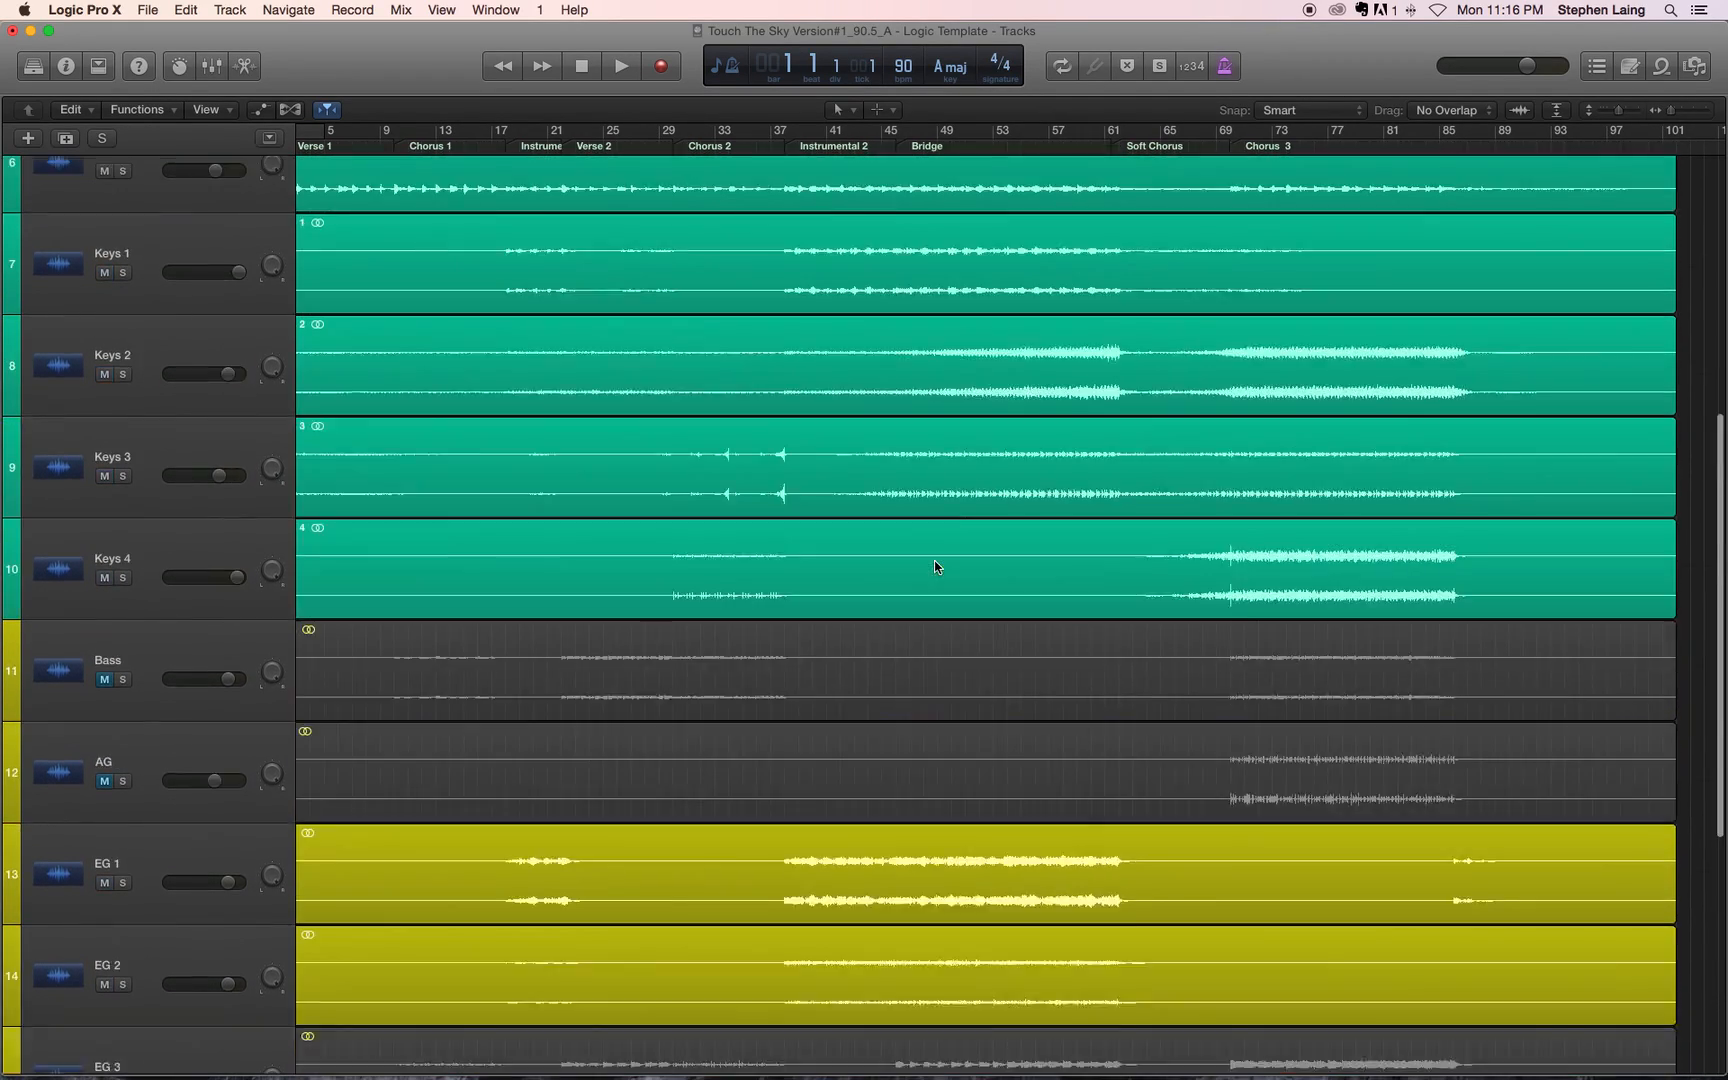
{"action": "scroll", "coordinate": [934, 563], "scroll_direction": "up", "scroll_amount": 3}
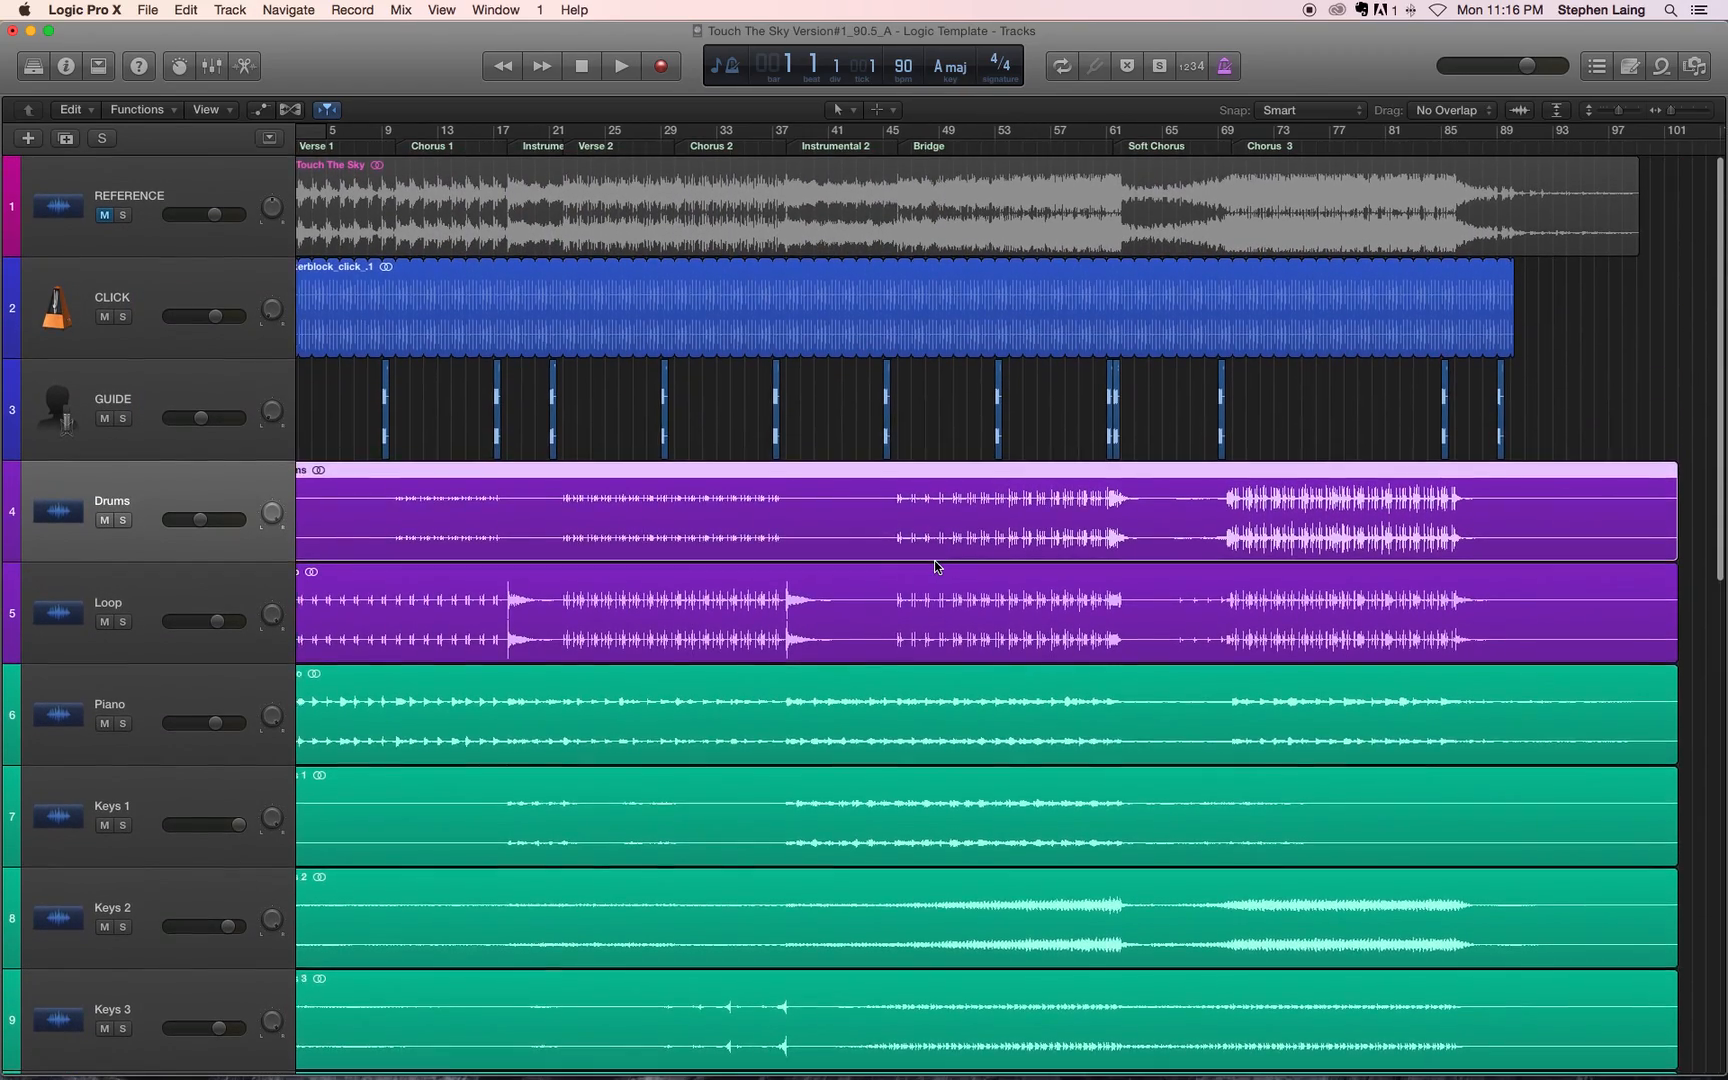
{"action": "scroll", "coordinate": [936, 566], "scroll_direction": "left", "scroll_amount": 1}
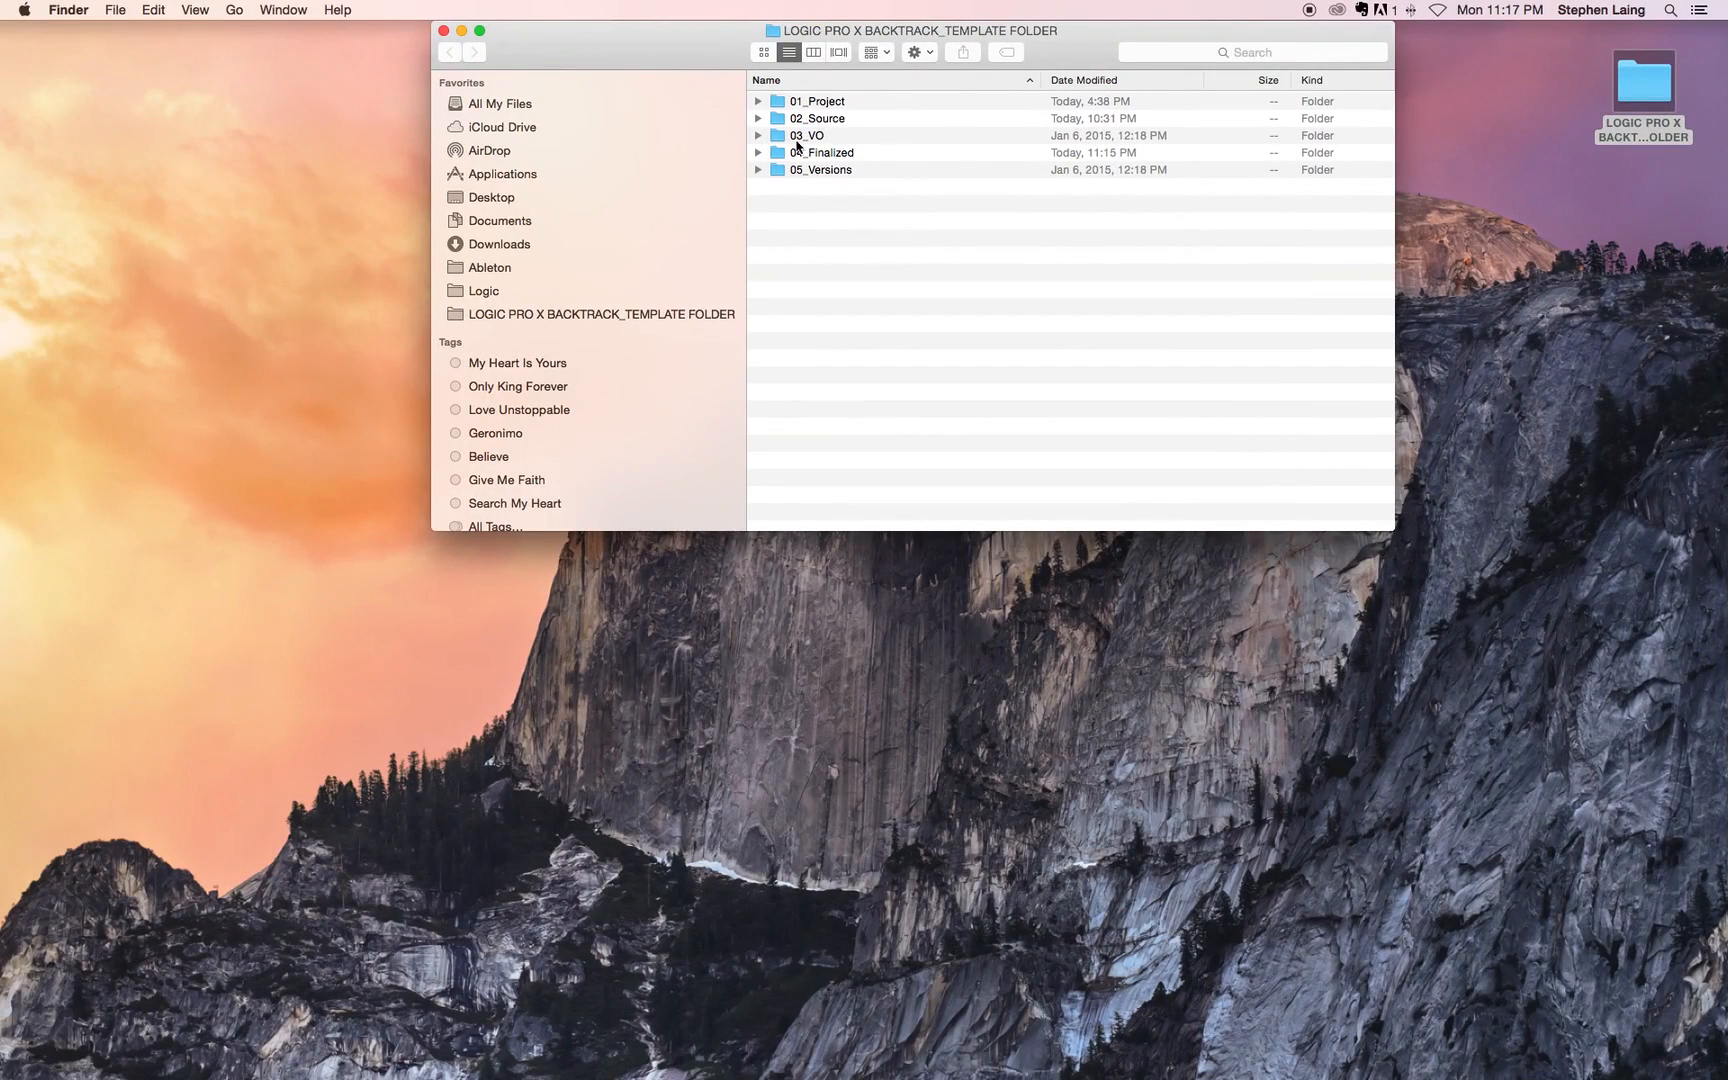
Step: In Finder, expand 04_Finalized in the template folder, check the Click WAV among the exports, and collapse the folder
{"action": "left_click", "coordinate": [758, 153]}
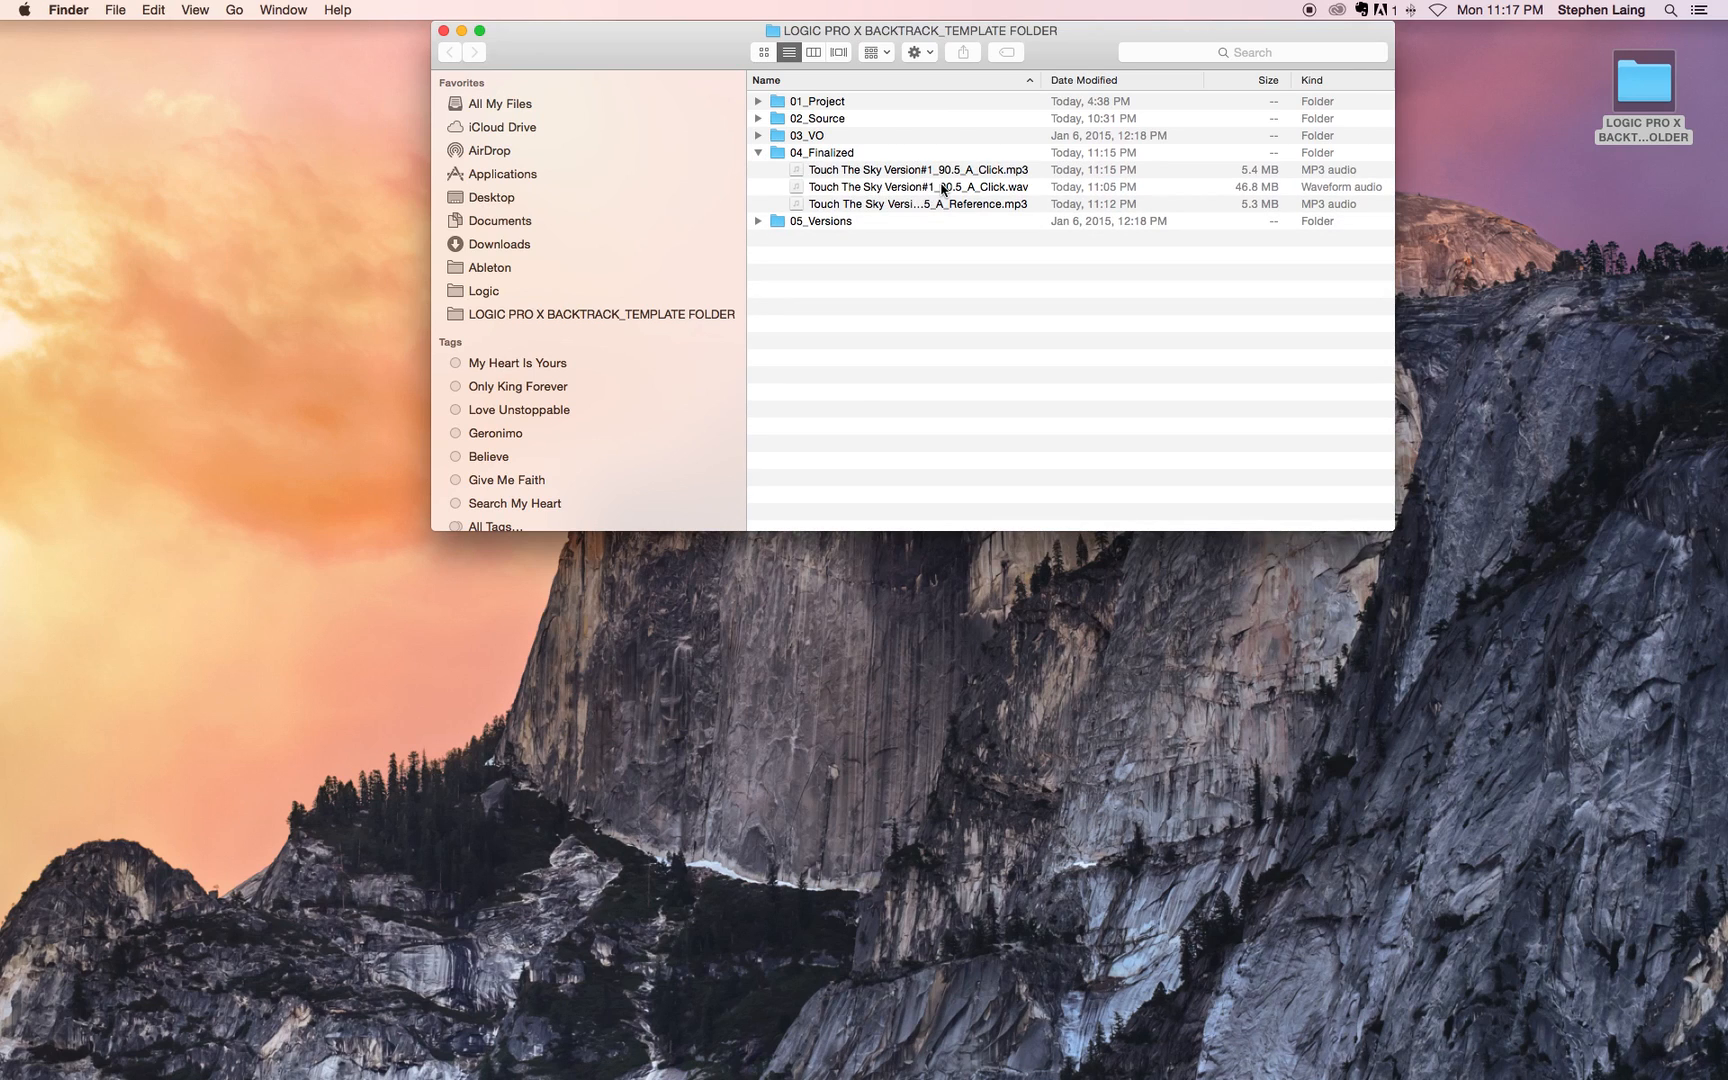
{"action": "left_click", "coordinate": [990, 190]}
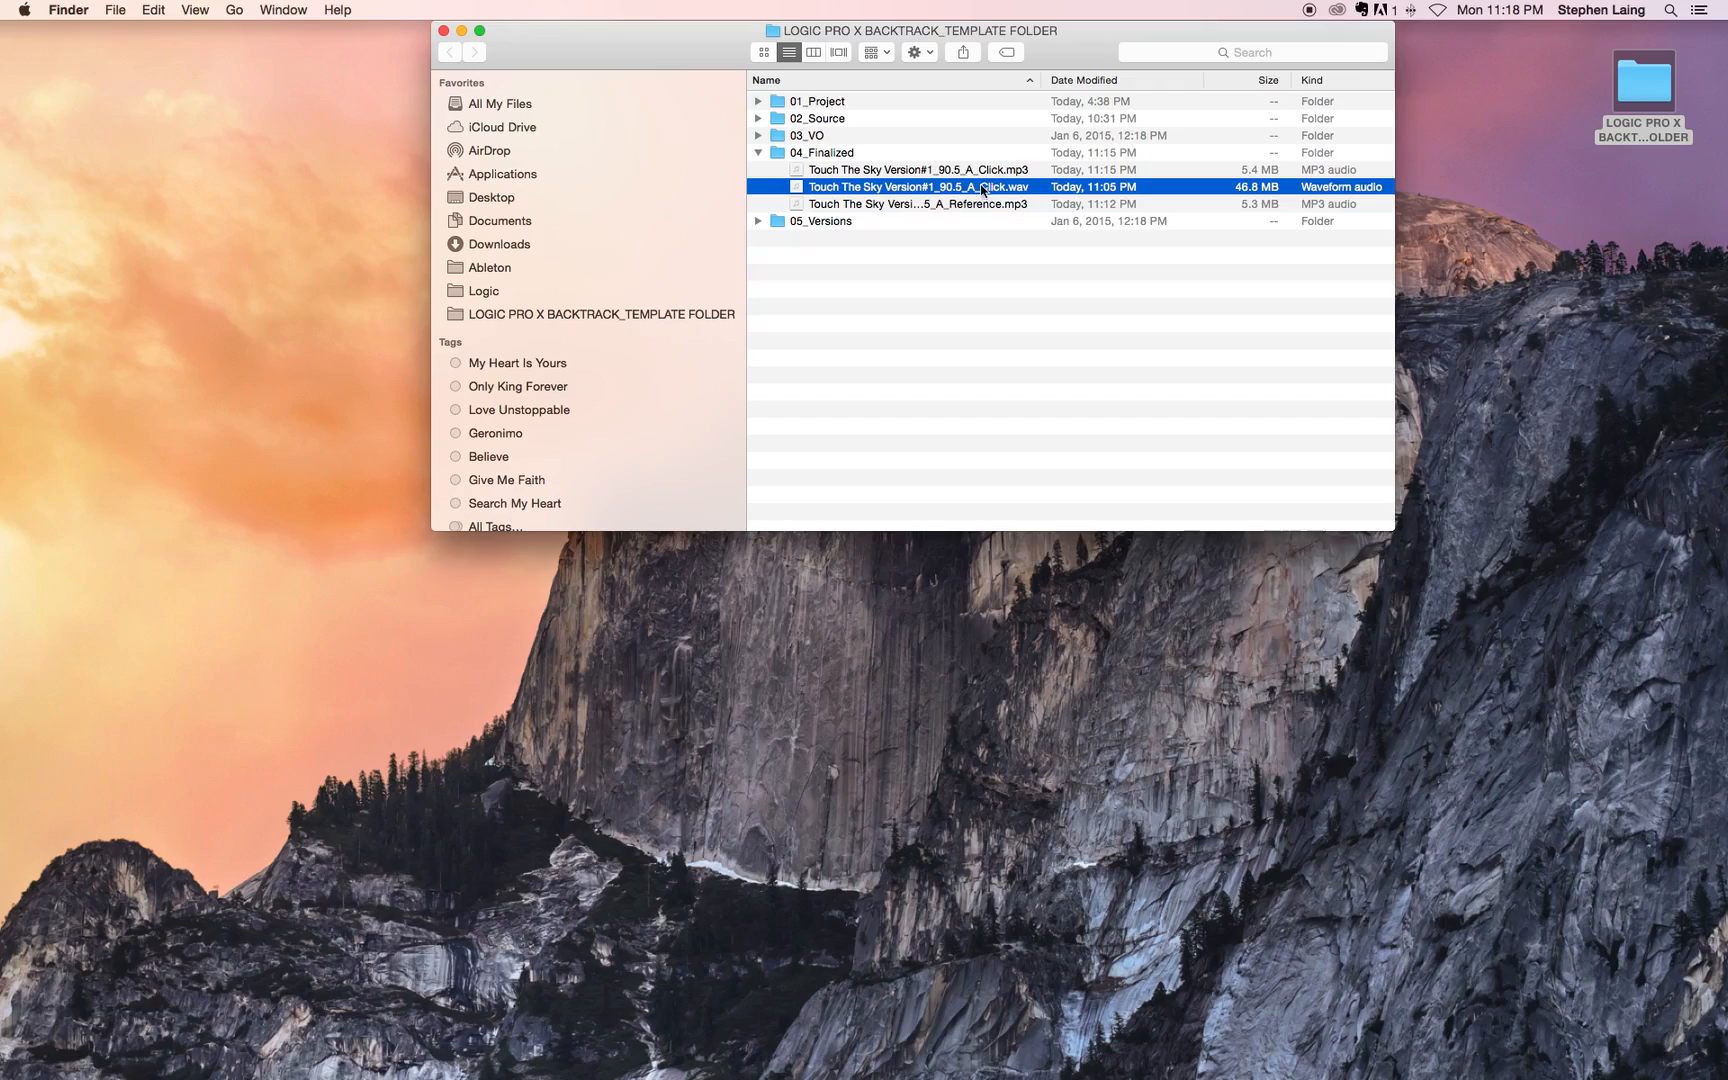
{"action": "left_click", "coordinate": [758, 153]}
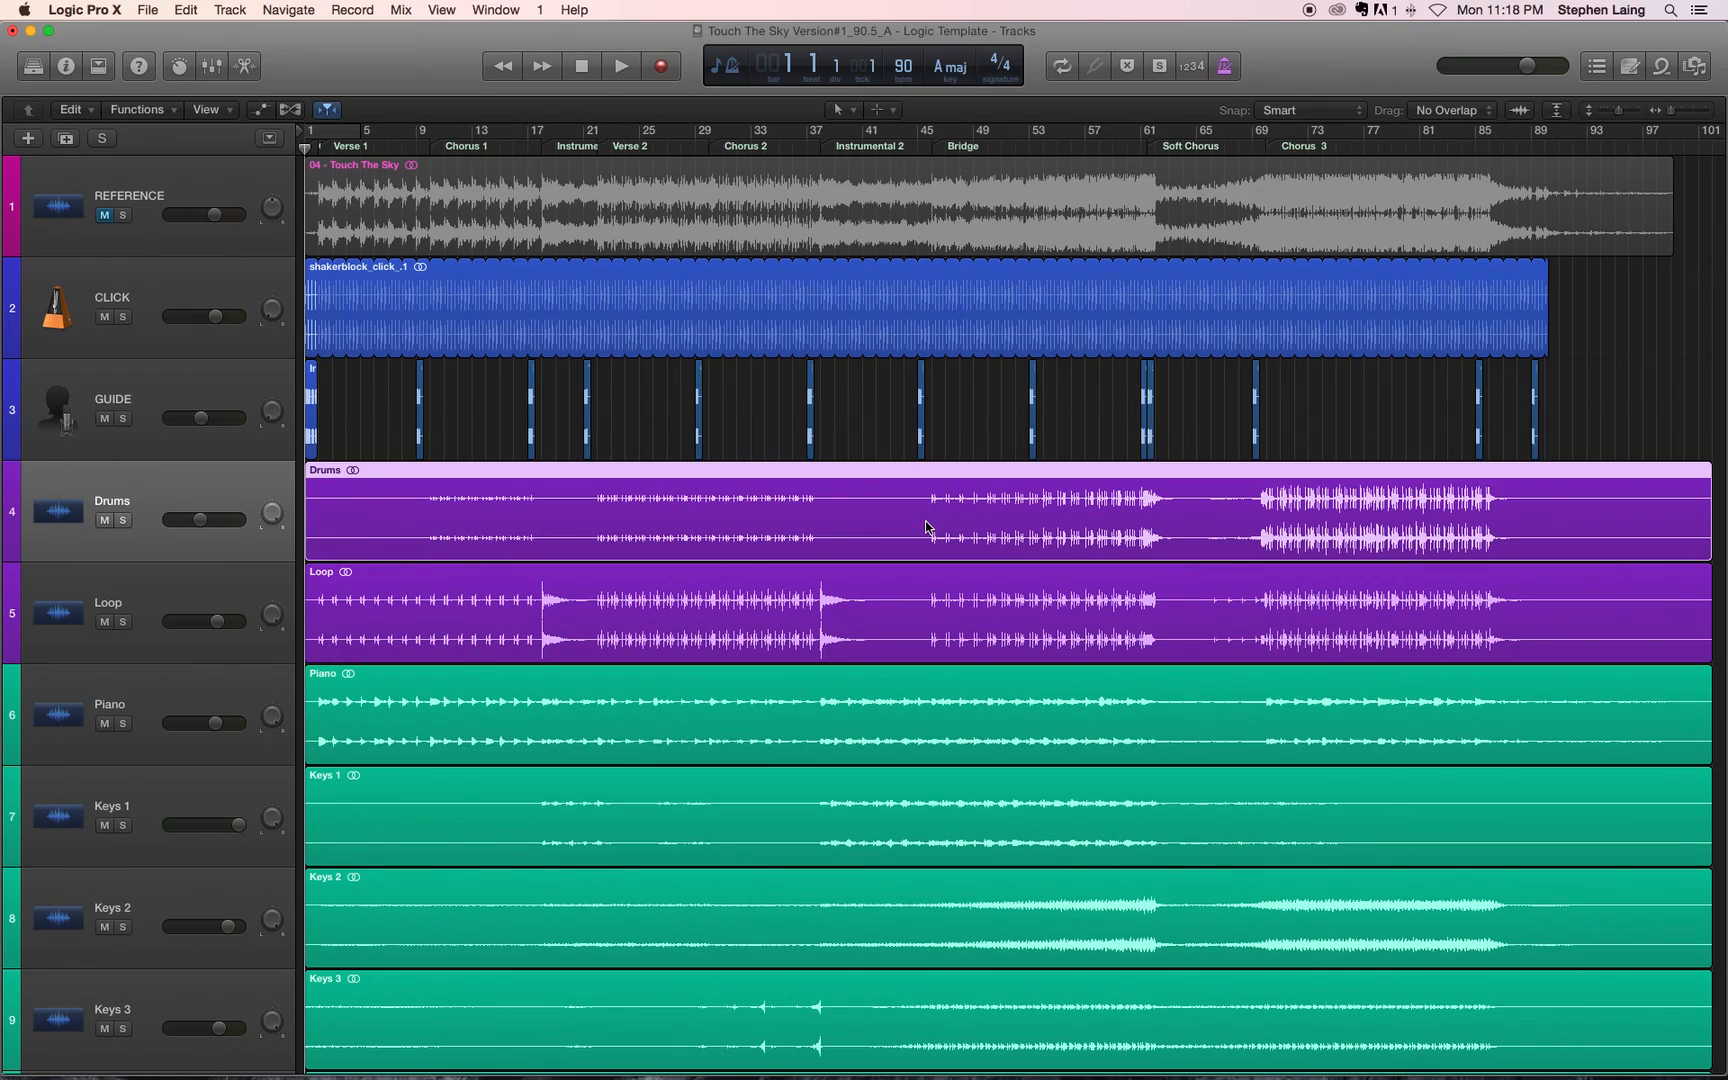
Step: Switch back to Logic Pro X and save the Touch The Sky project
{"action": "scroll", "coordinate": [925, 527], "scroll_direction": "down", "scroll_amount": 10}
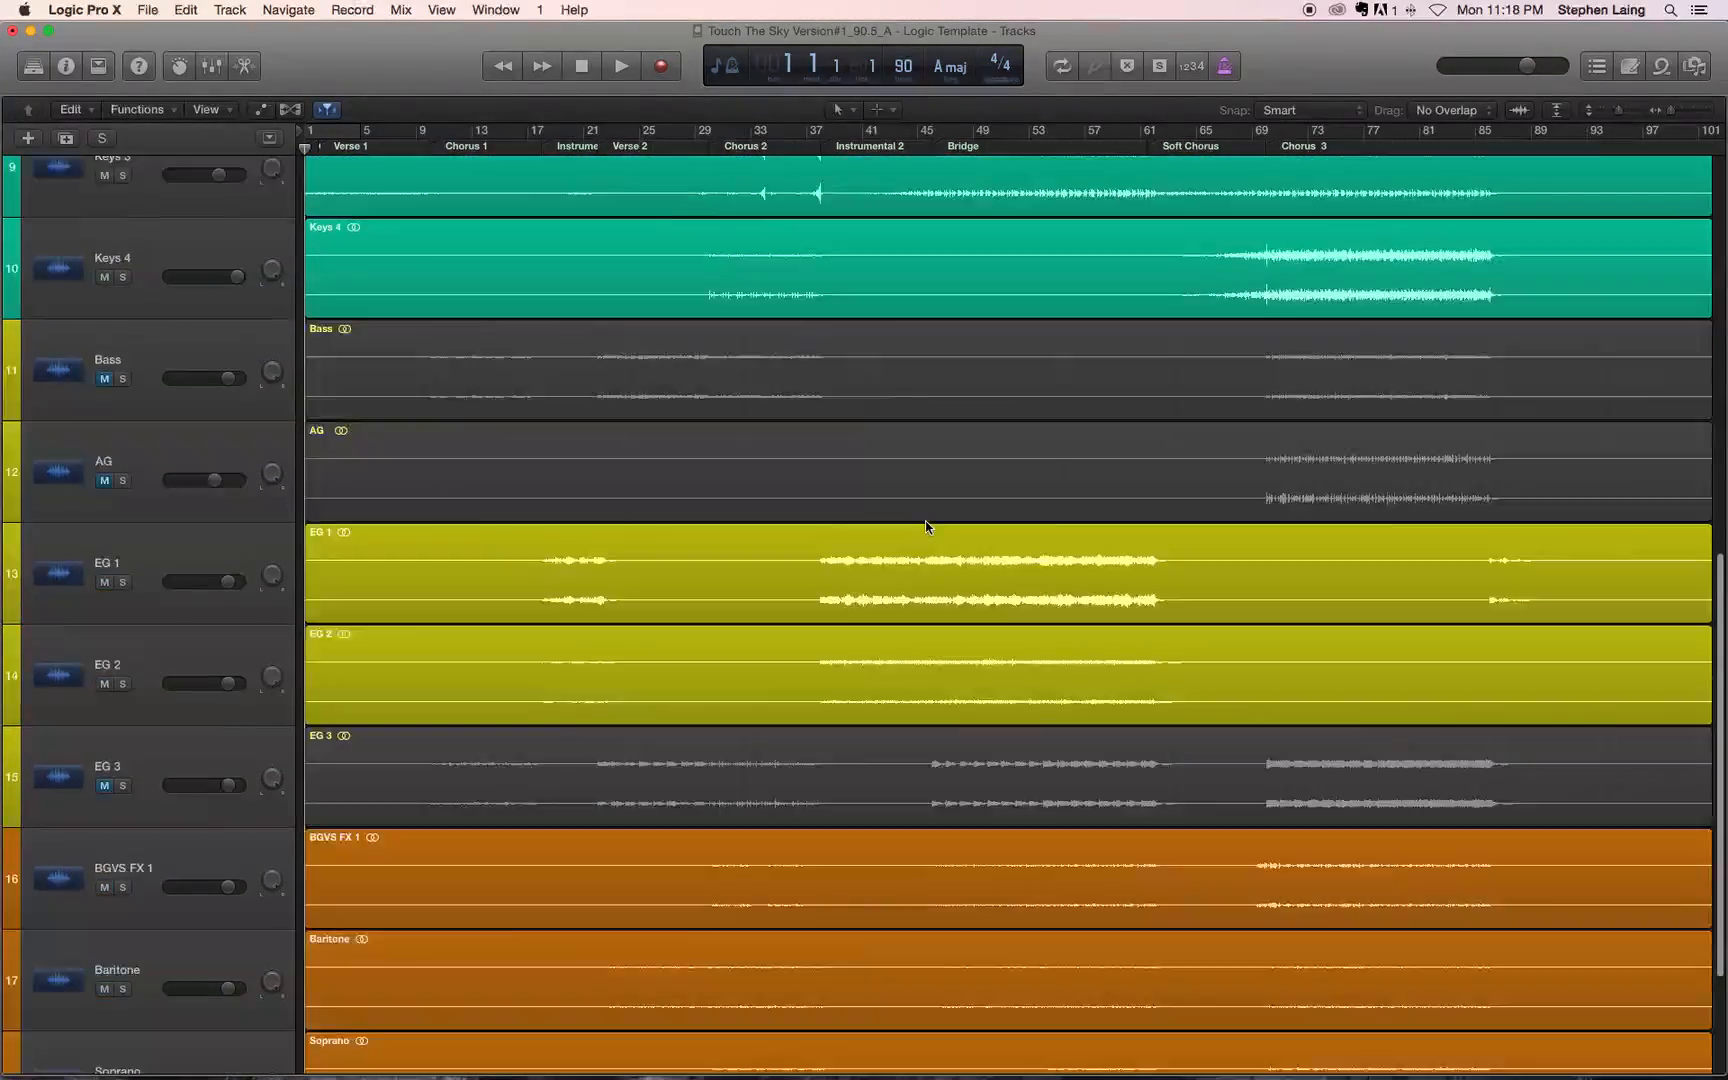
{"action": "scroll", "coordinate": [925, 527], "scroll_direction": "up", "scroll_amount": 10}
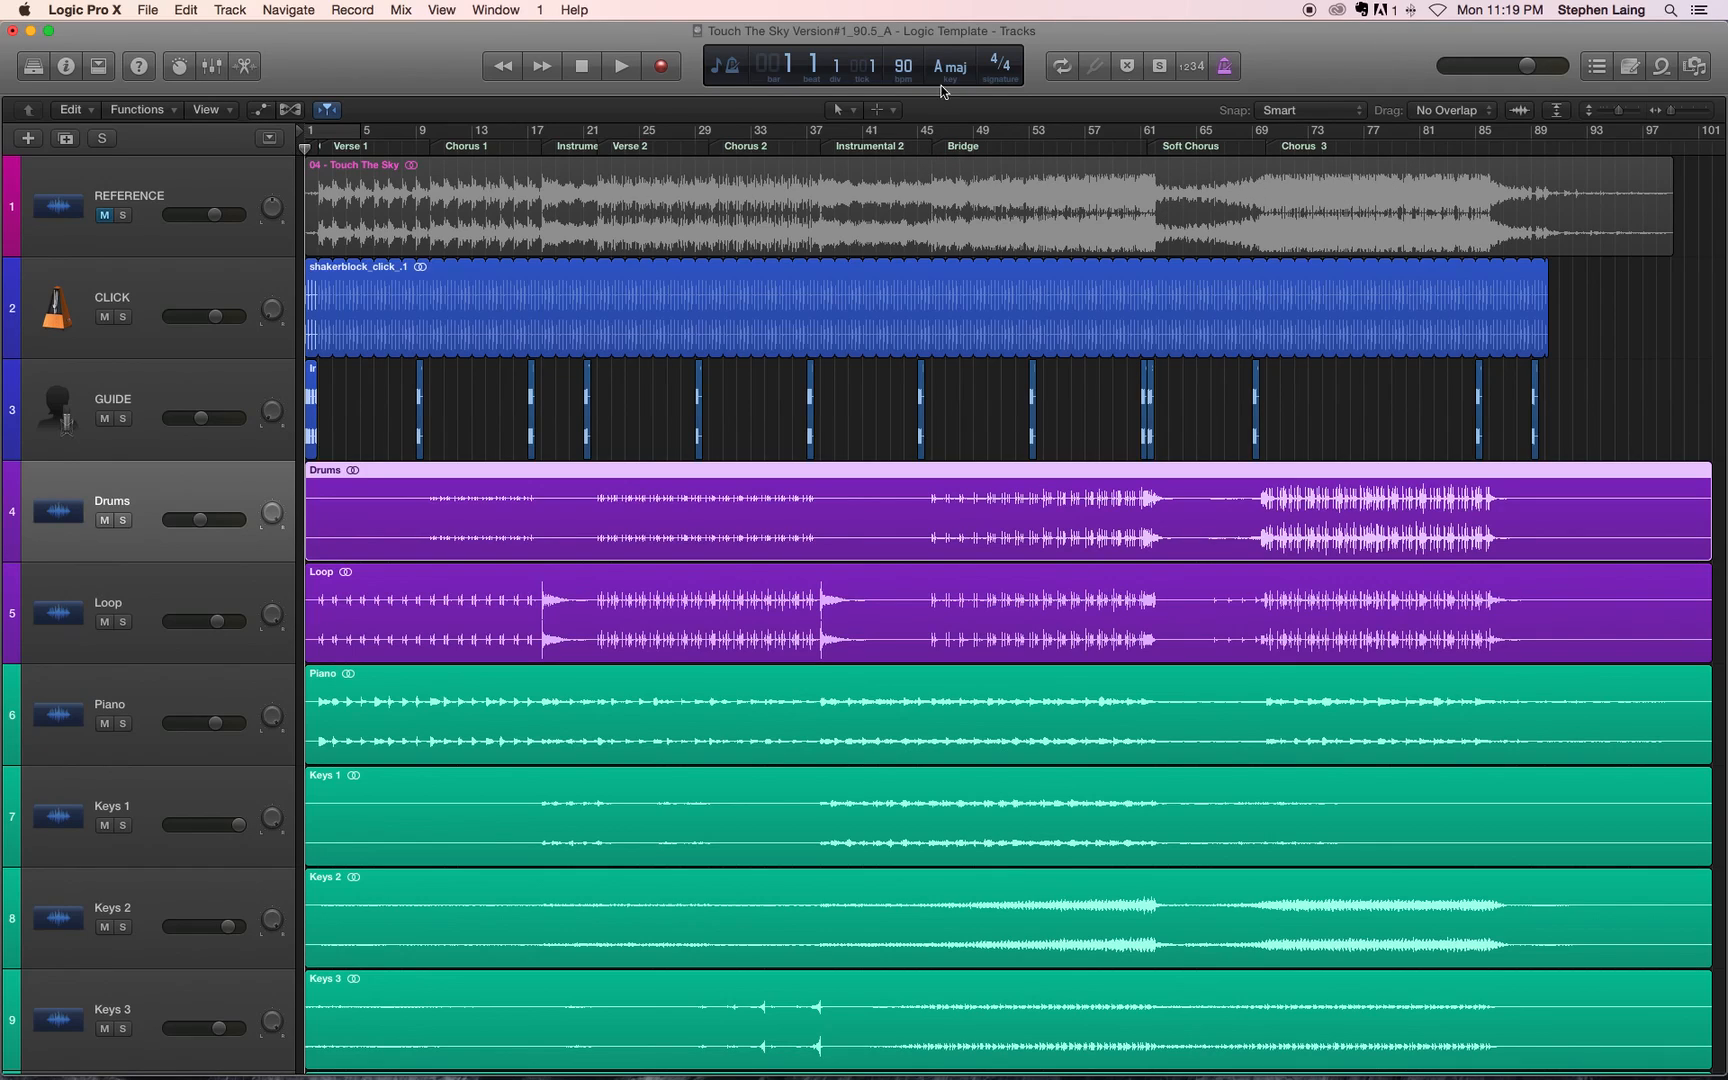
{"action": "left_click", "coordinate": [149, 11]}
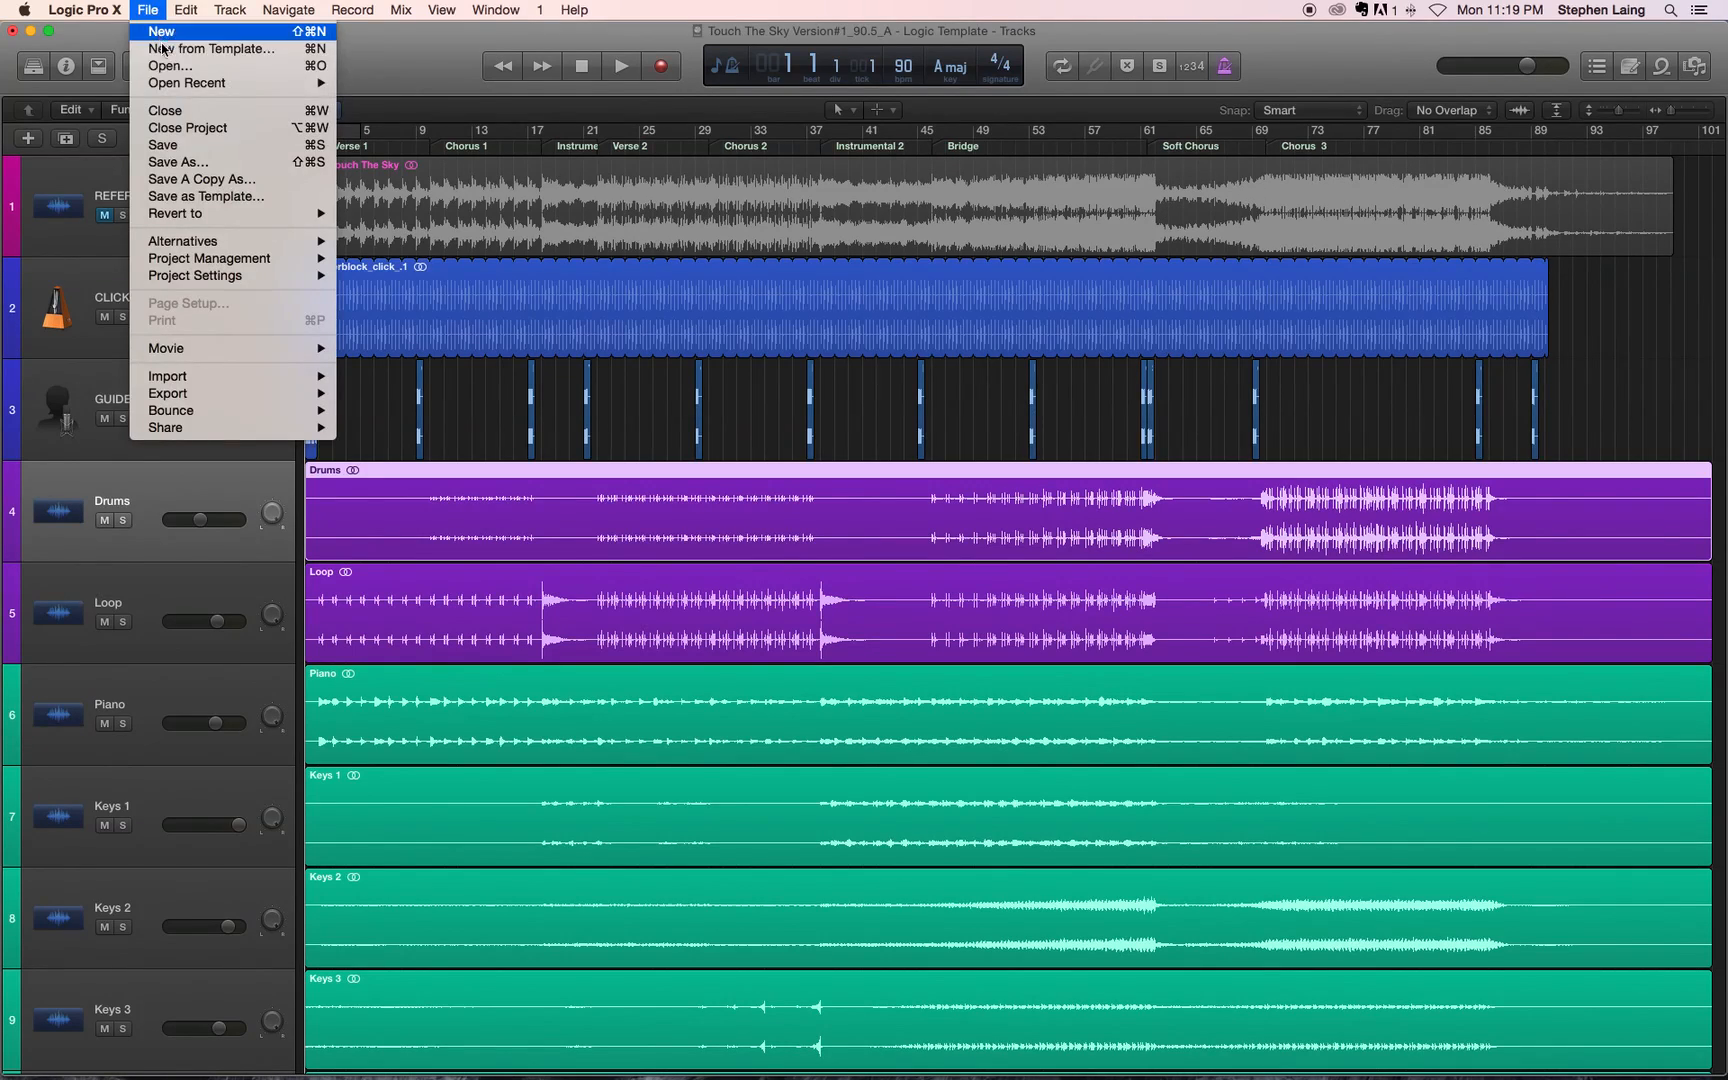
{"action": "left_click", "coordinate": [177, 147]}
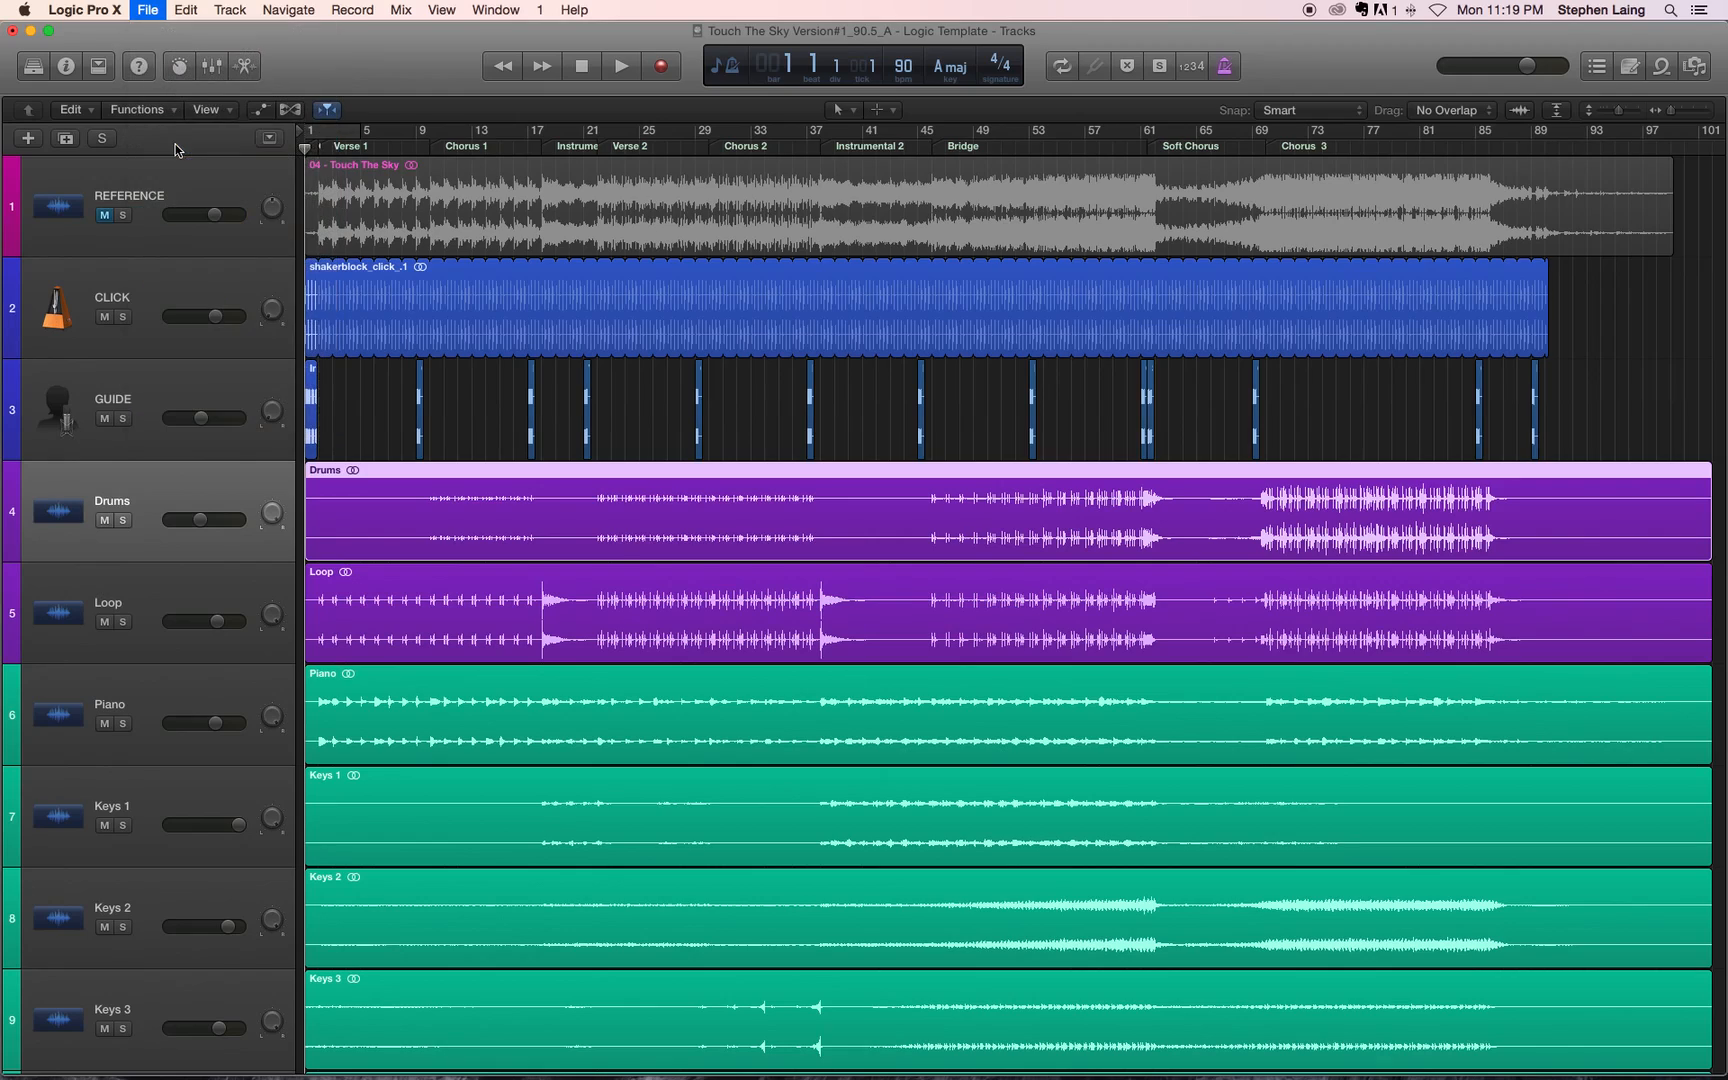